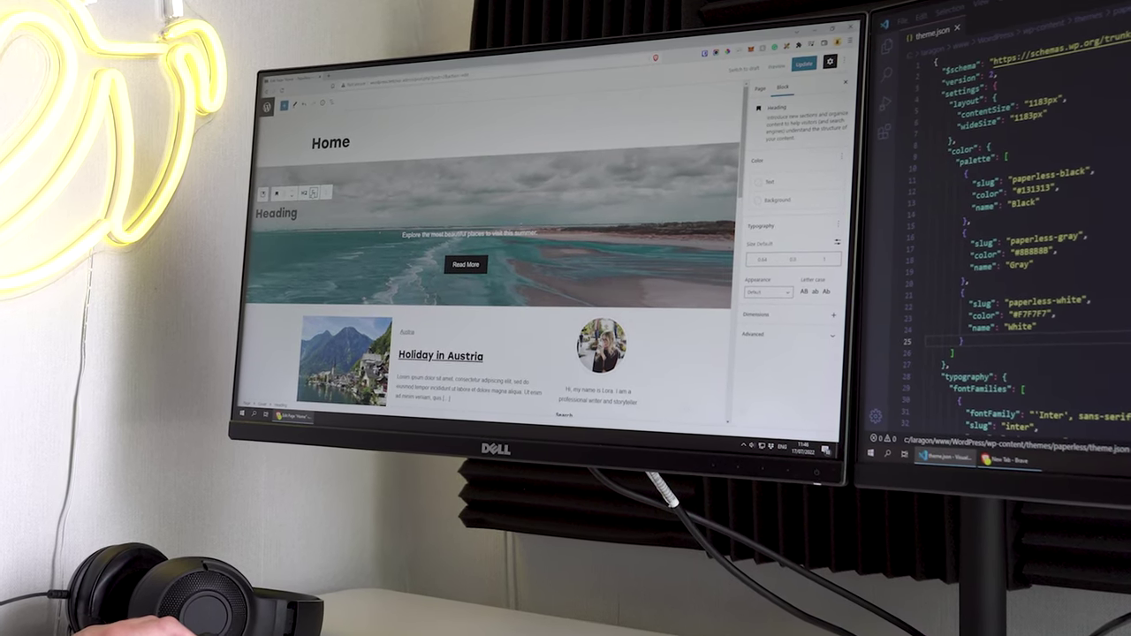
Centre the cover heading, open its text colour choices, and type 'Places To Visit'.
click(318, 230)
click(773, 186)
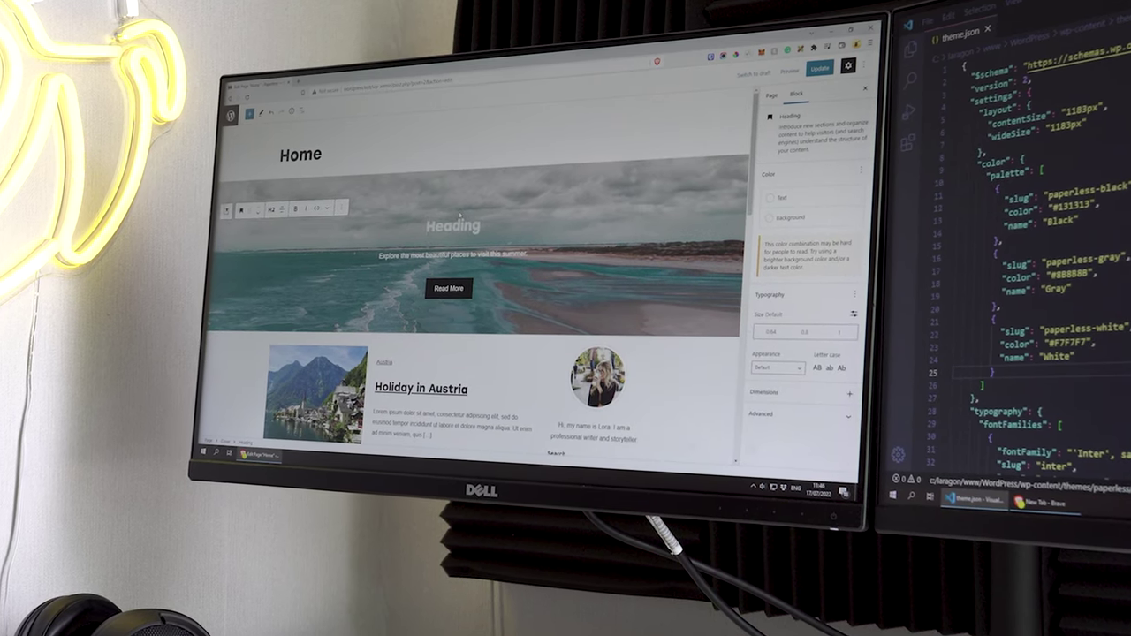
text(Places To Visit This Summer)
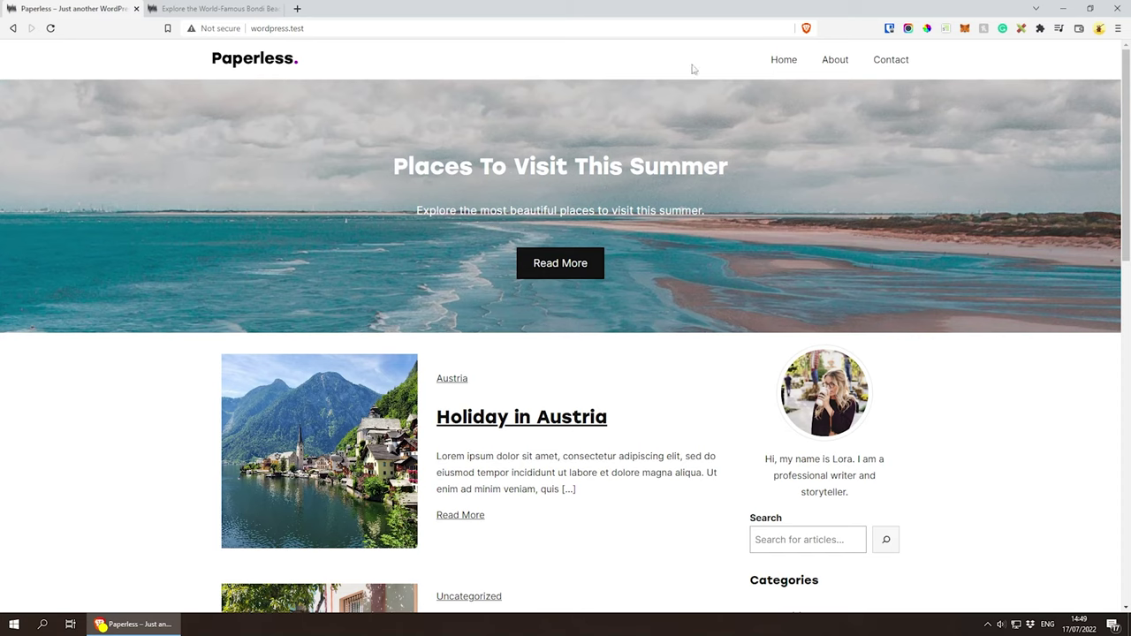
Scroll through the home page to review the updated cover banner.
scroll(677, 430, down, 10)
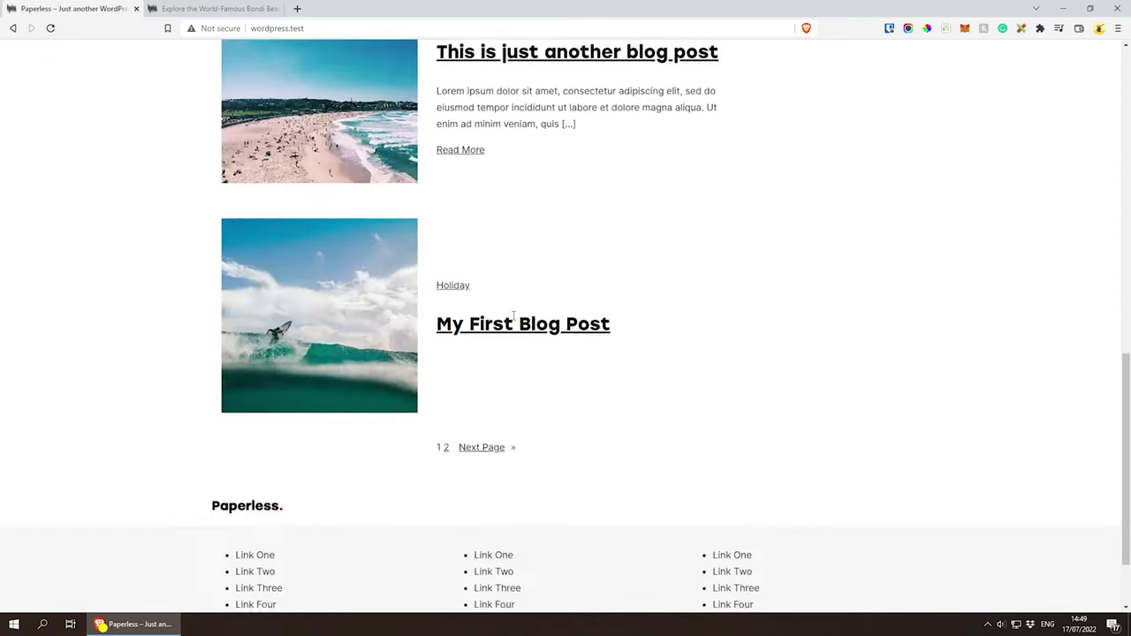
scroll(680, 433, up, 10)
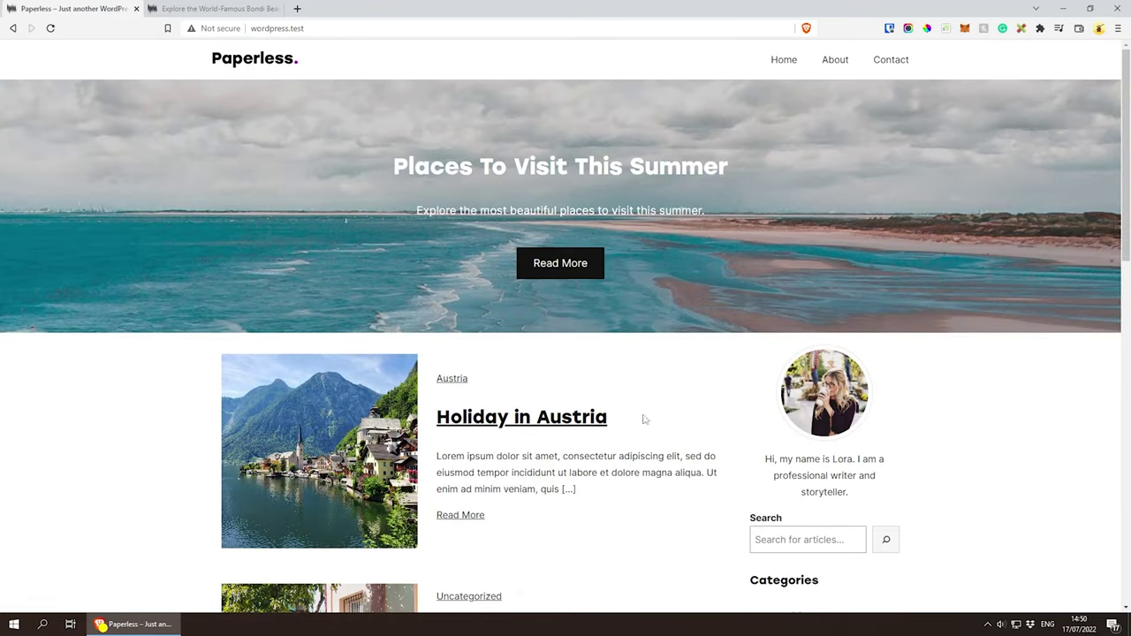
scroll(393, 287, down, 3)
scroll(393, 288, up, 3)
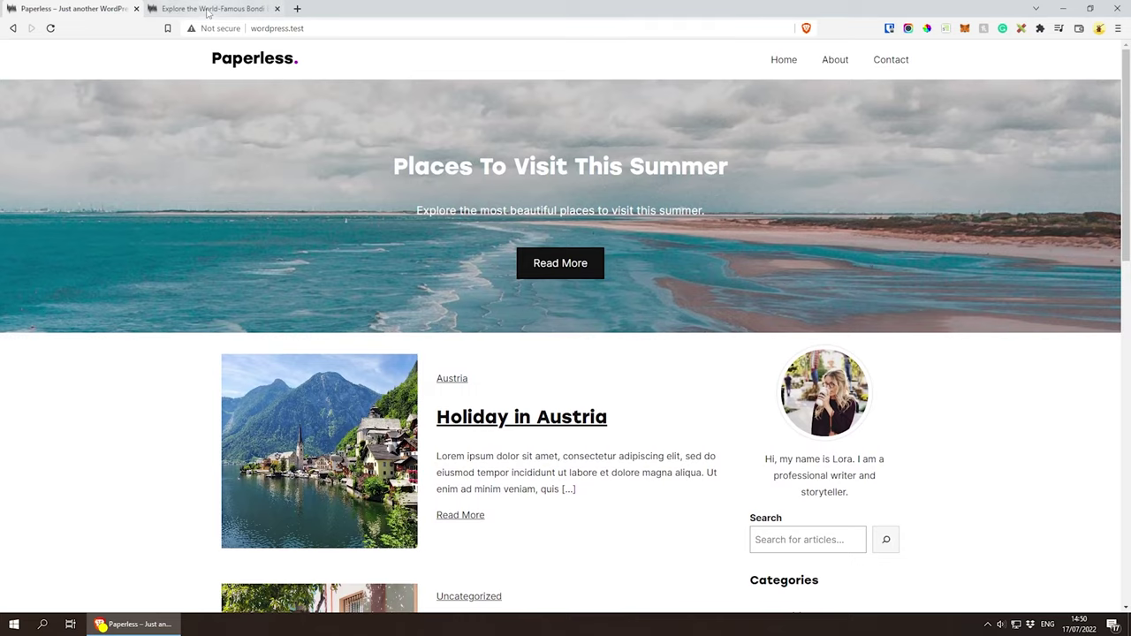
Switch to the Bondi Beach post tab and scroll through its photo and history text.
click(216, 9)
scroll(768, 407, down, 6)
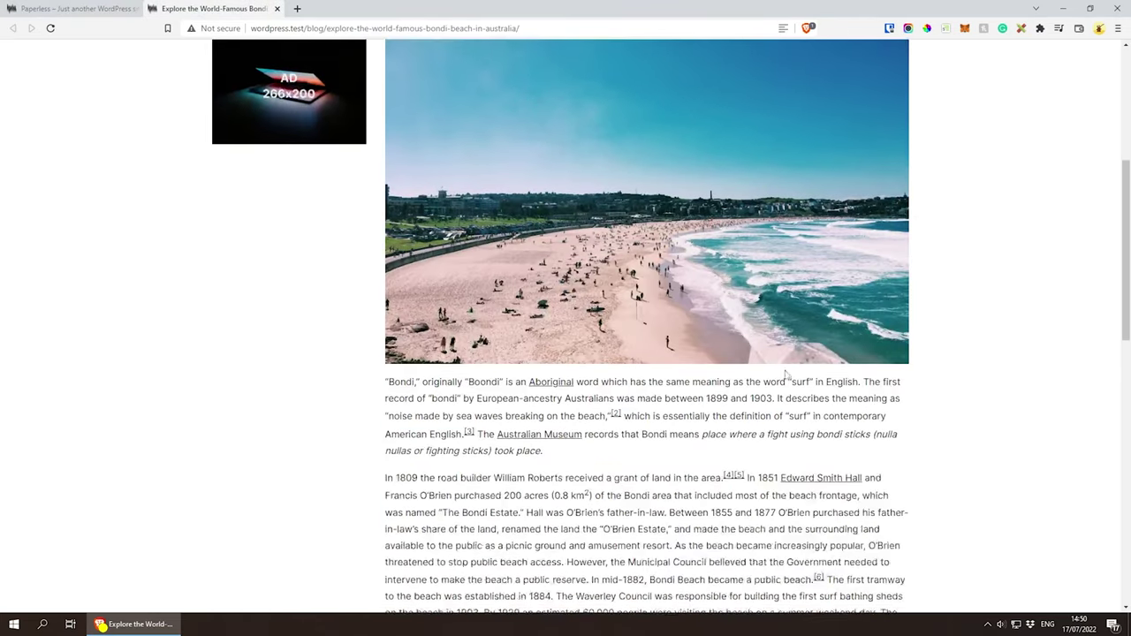
scroll(726, 389, down, 2)
scroll(724, 392, up, 6)
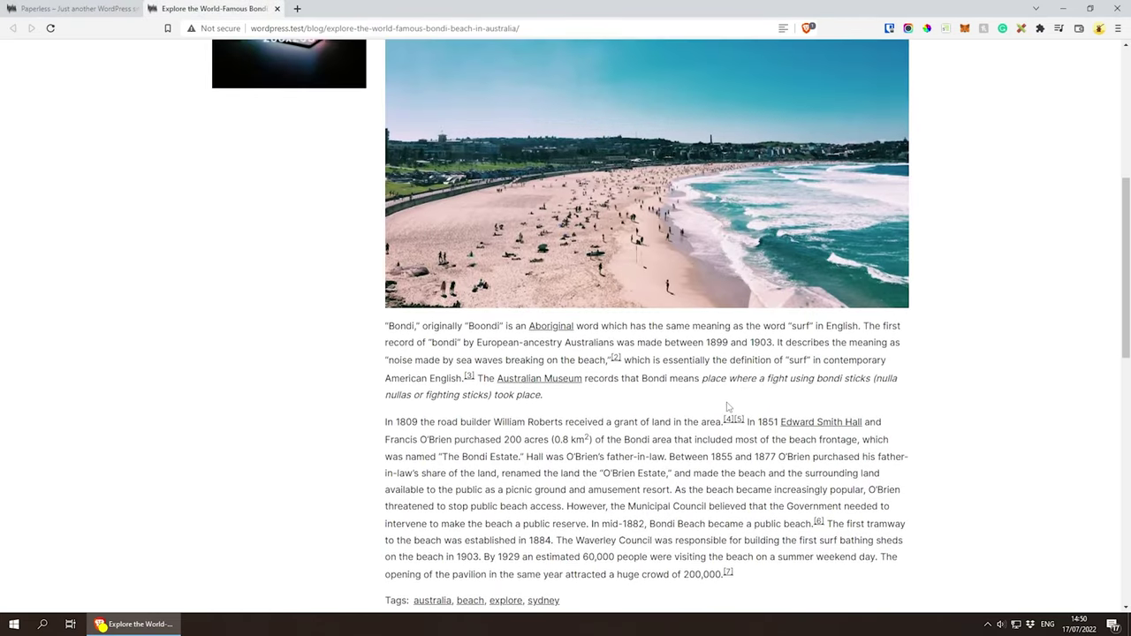
scroll(726, 408, up, 2)
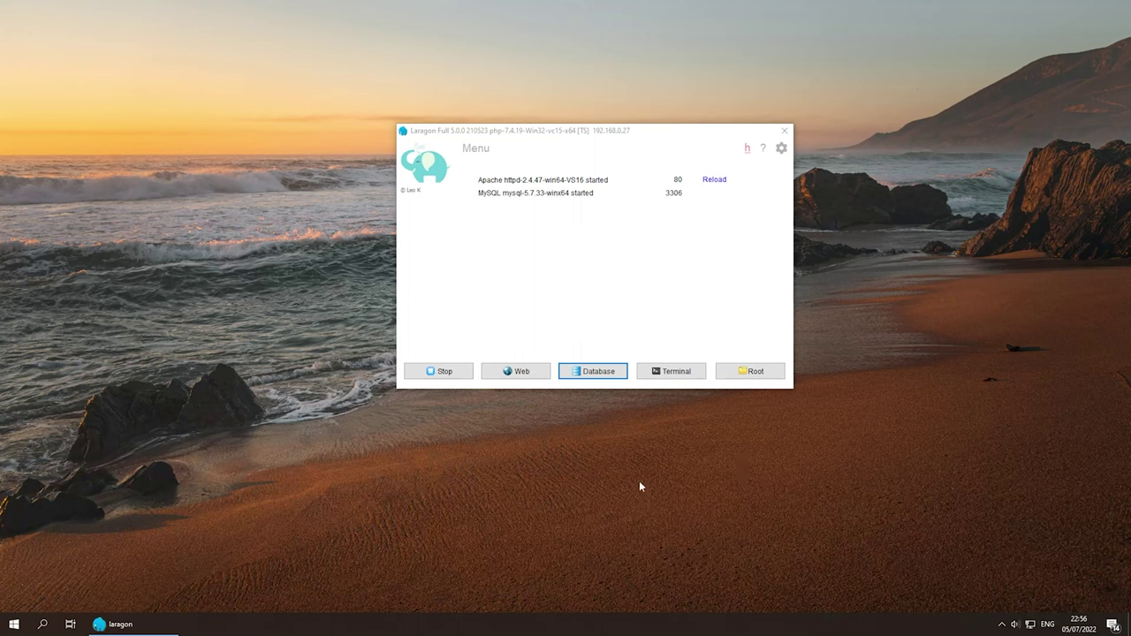
click(473, 152)
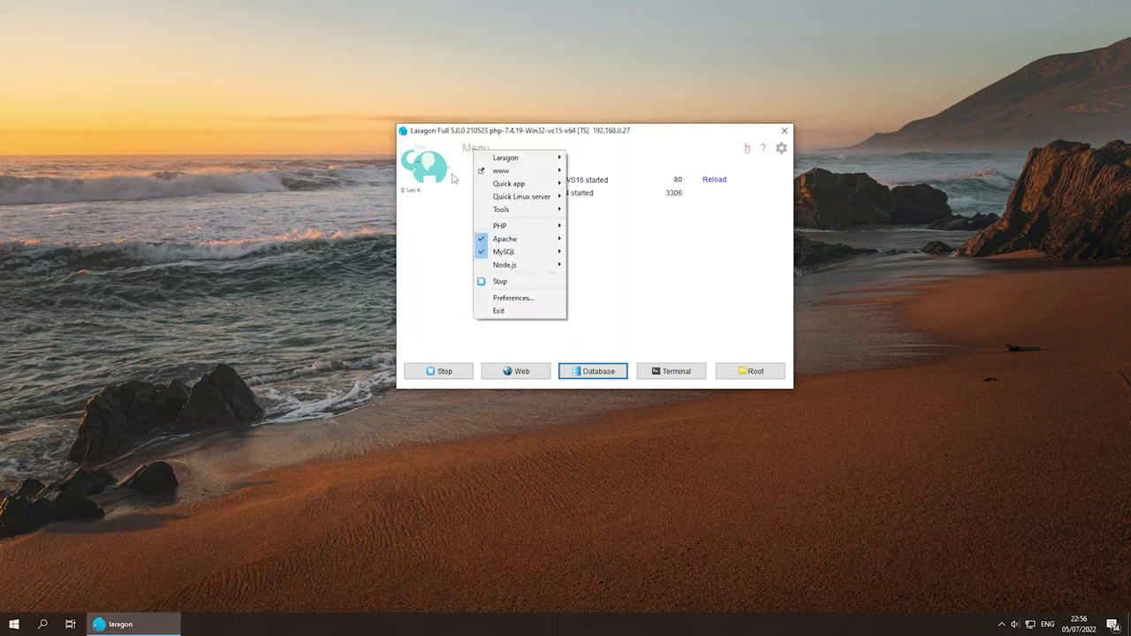
mouse_move(534, 187)
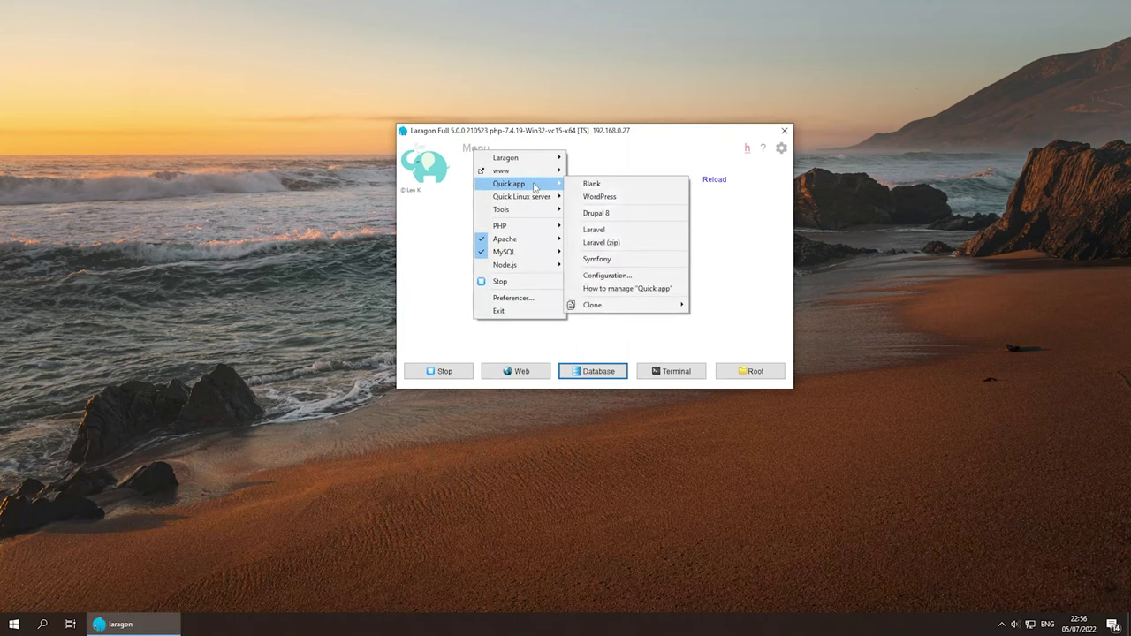
click(624, 198)
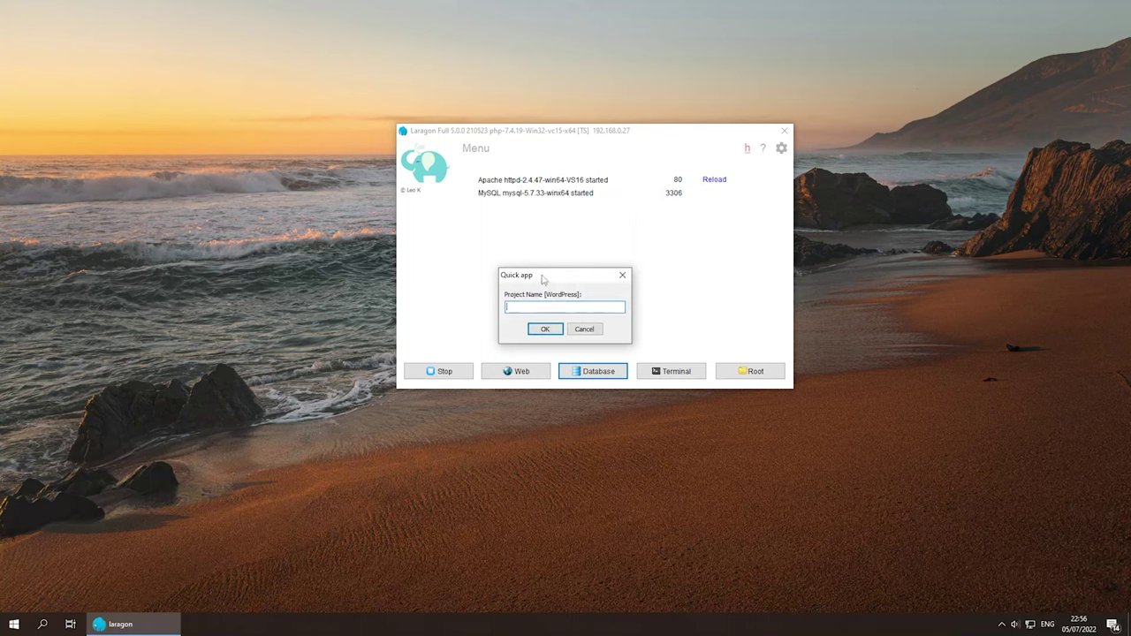
drag(543, 276, 561, 246)
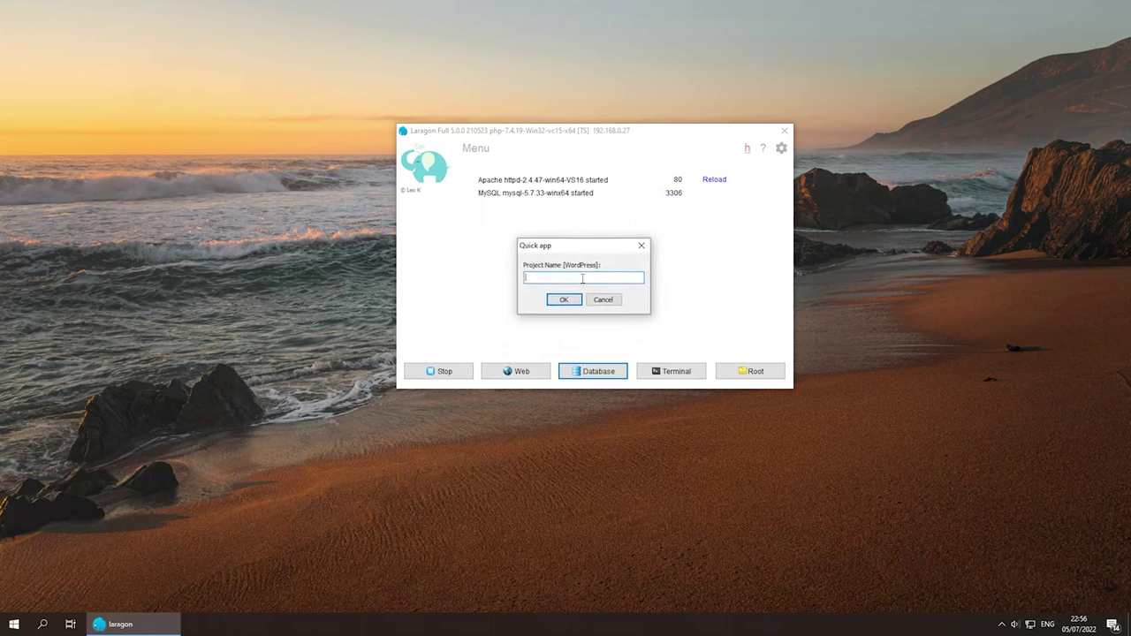
text(WordPress)
click(566, 300)
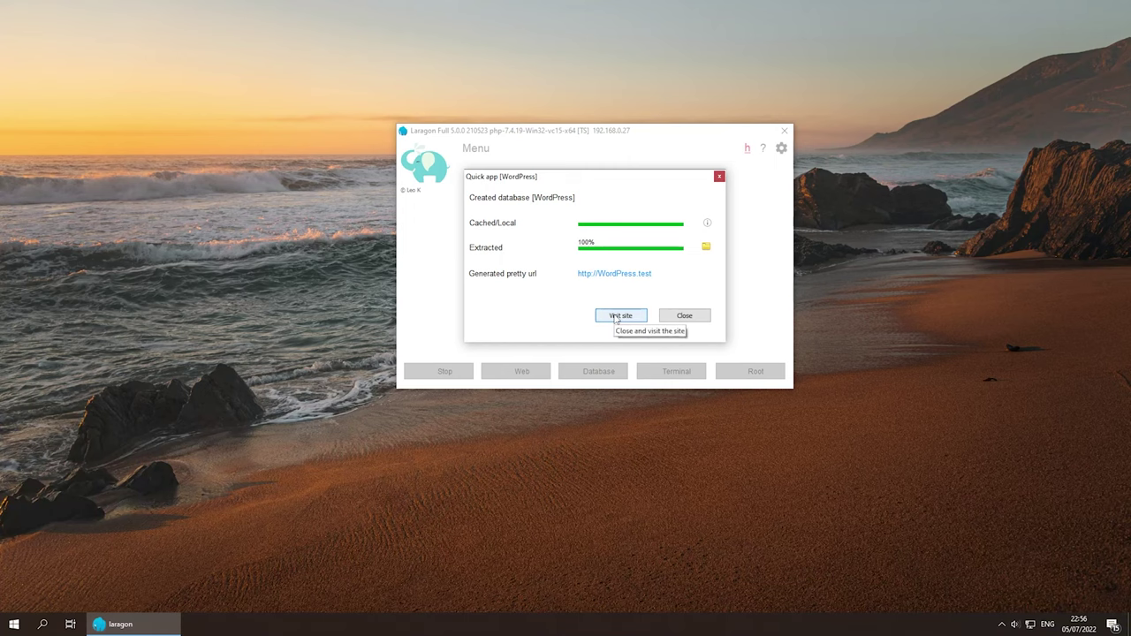
click(617, 318)
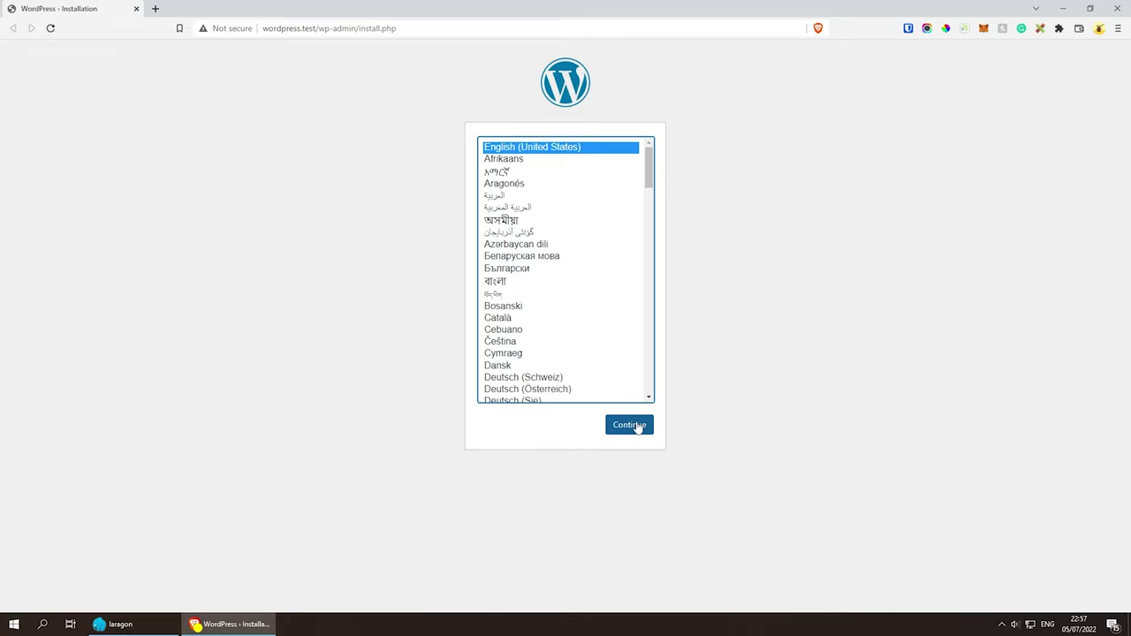
Keep English (United States), set site title Paperless and username admin, and accept a weak password.
click(629, 425)
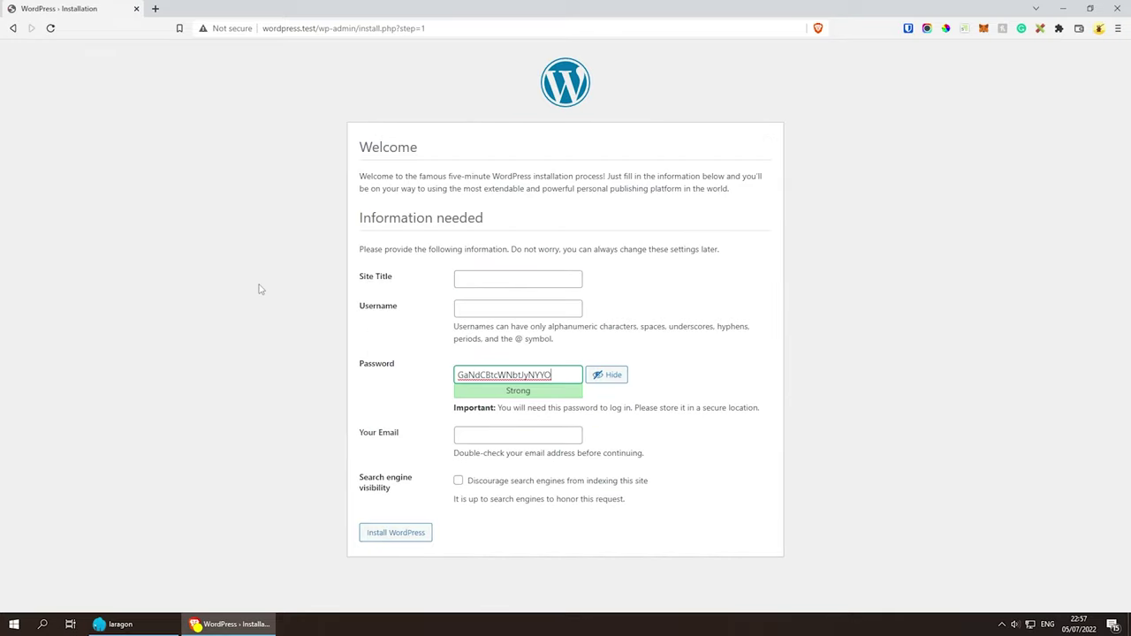
click(492, 277)
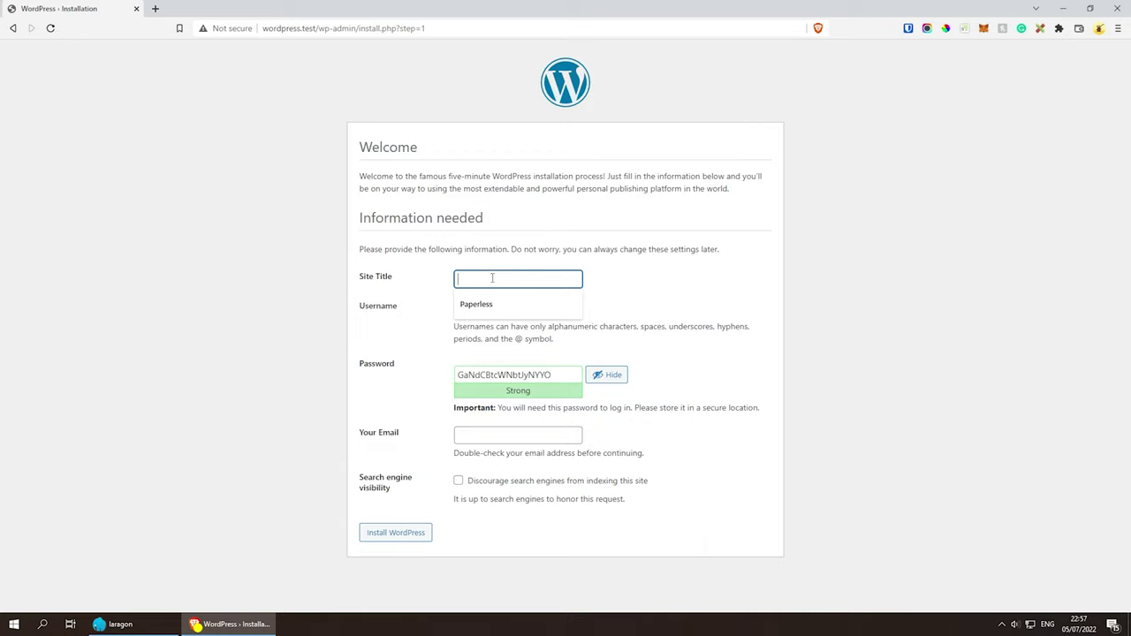
click(475, 305)
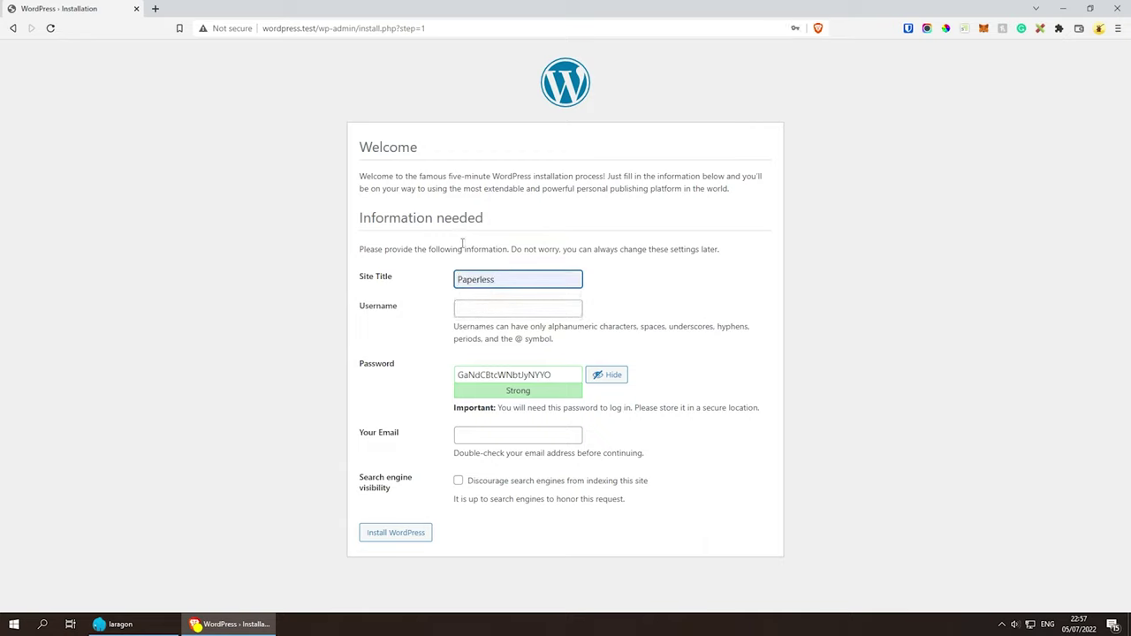
click(477, 309)
click(469, 331)
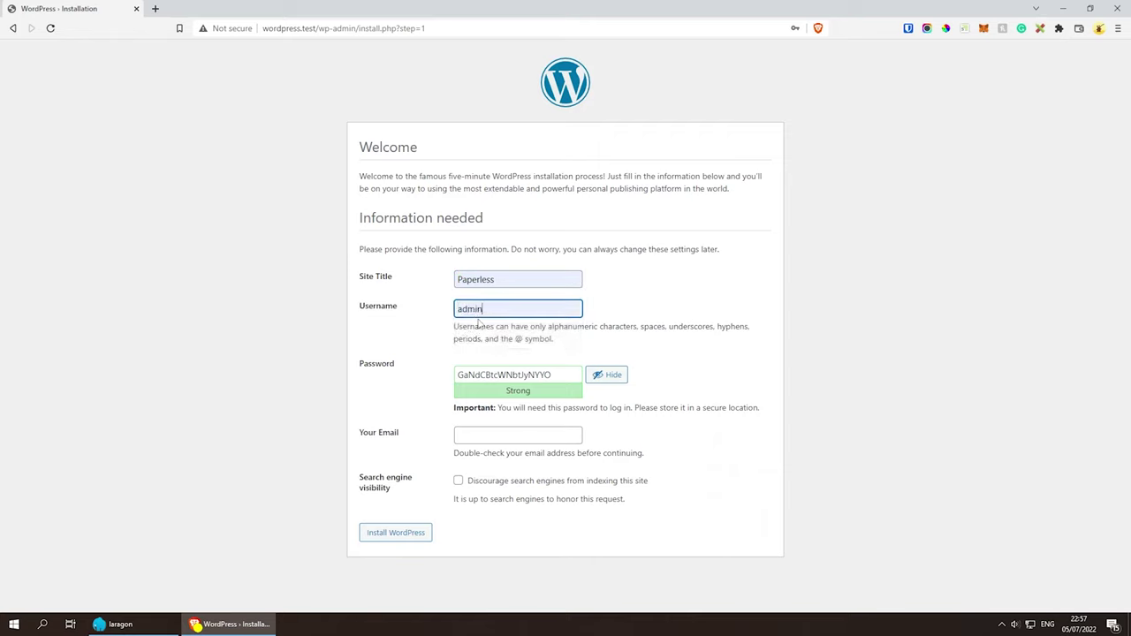
key(Tab)
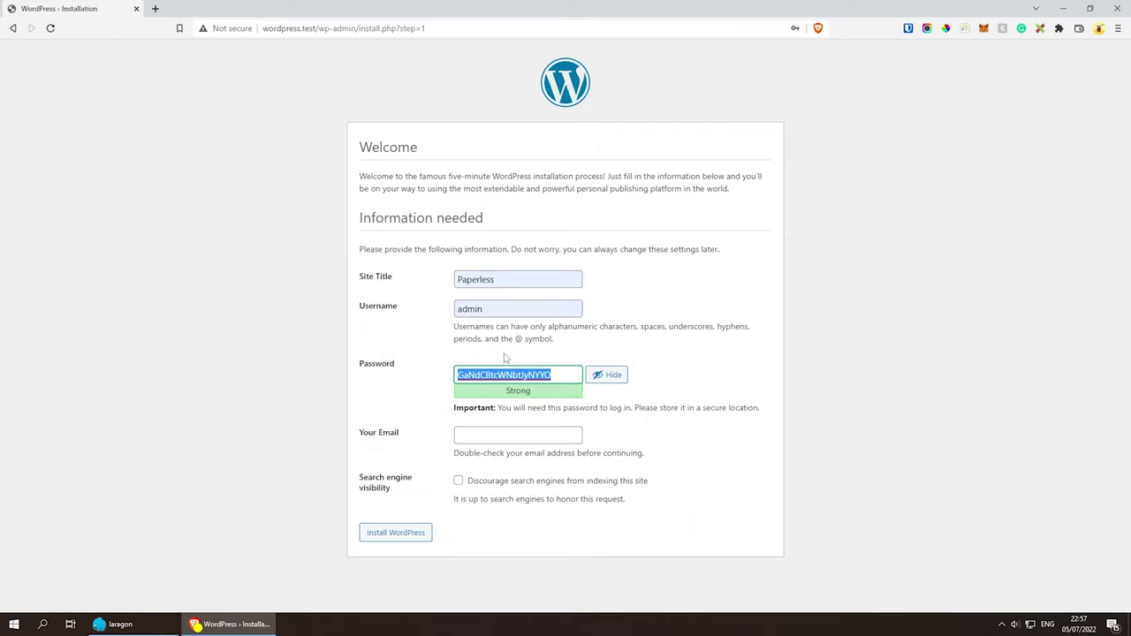
text(password)
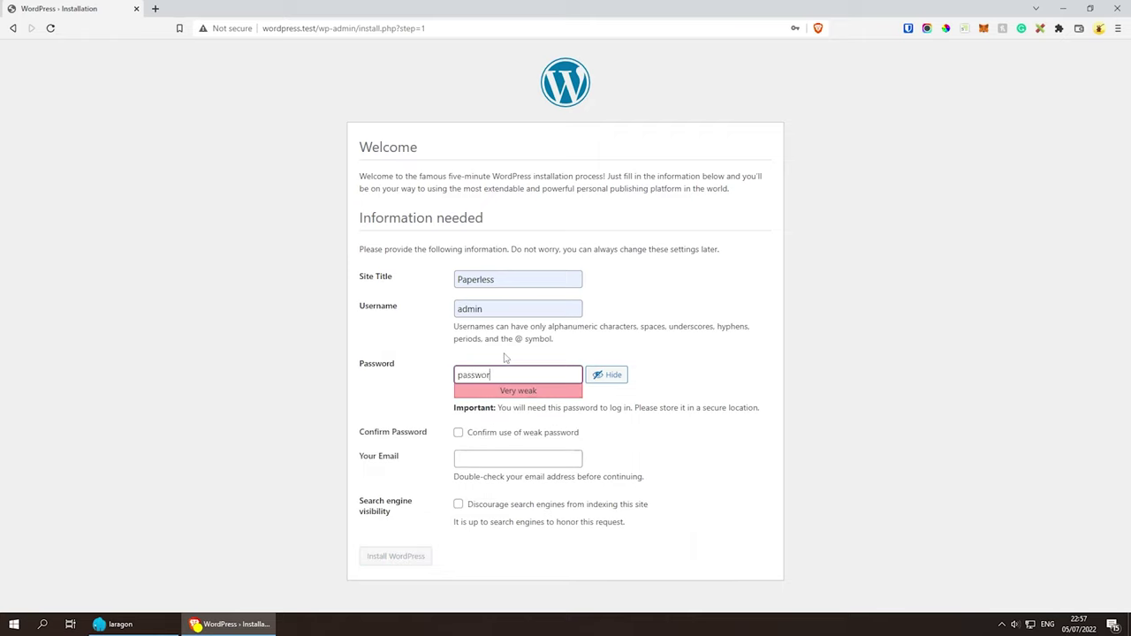
click(458, 433)
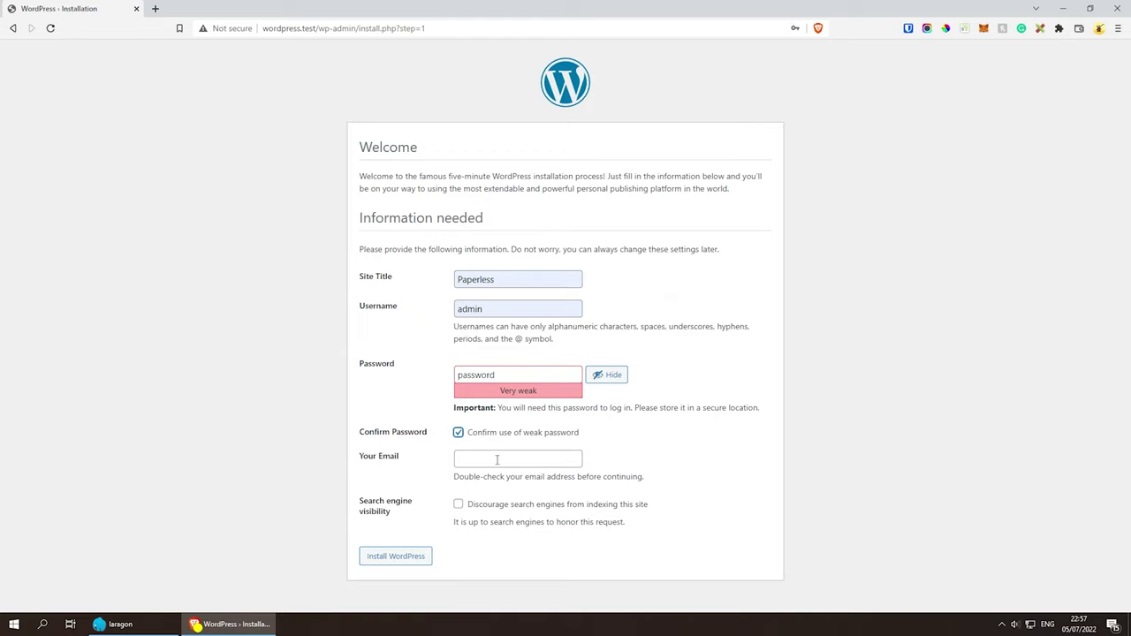
Leave the email empty, install WordPress, and go to the login page.
click(496, 460)
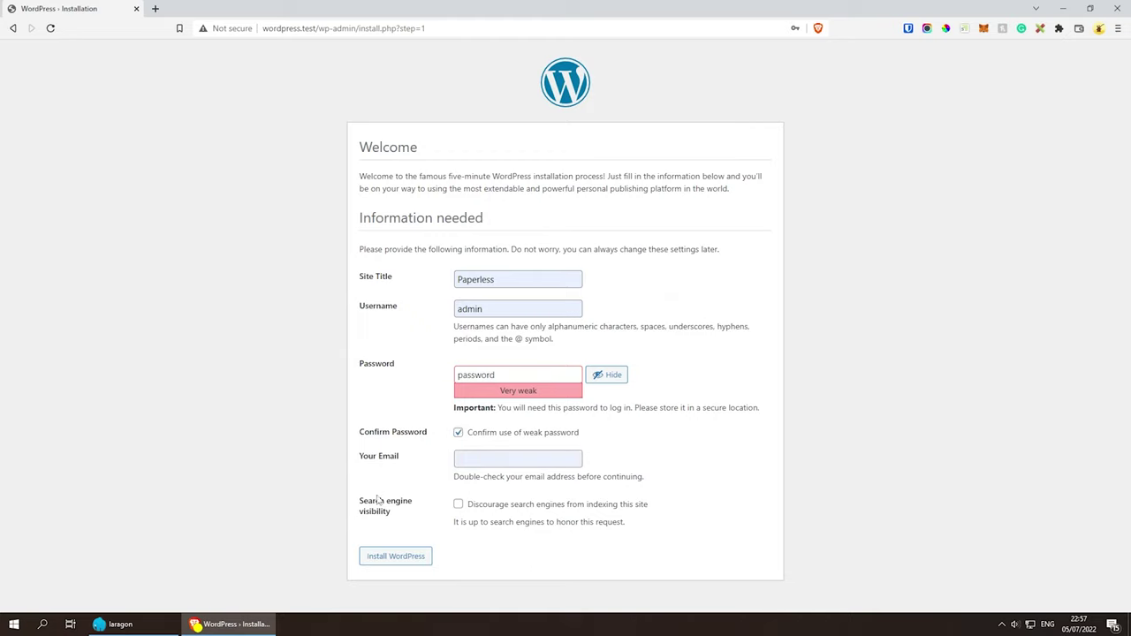
click(396, 560)
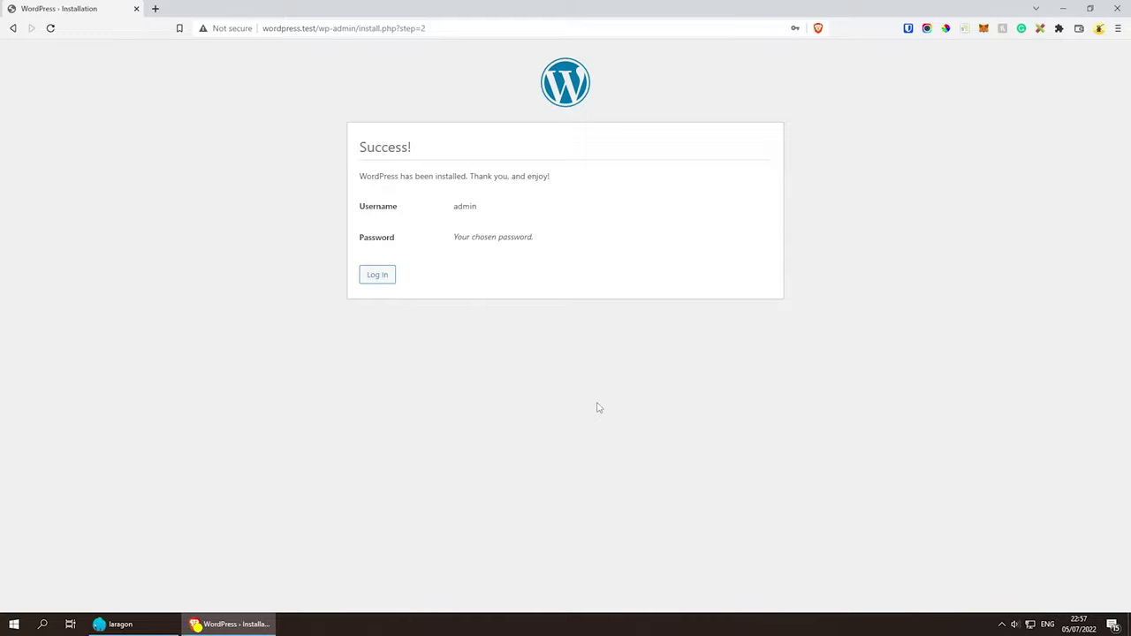
click(377, 275)
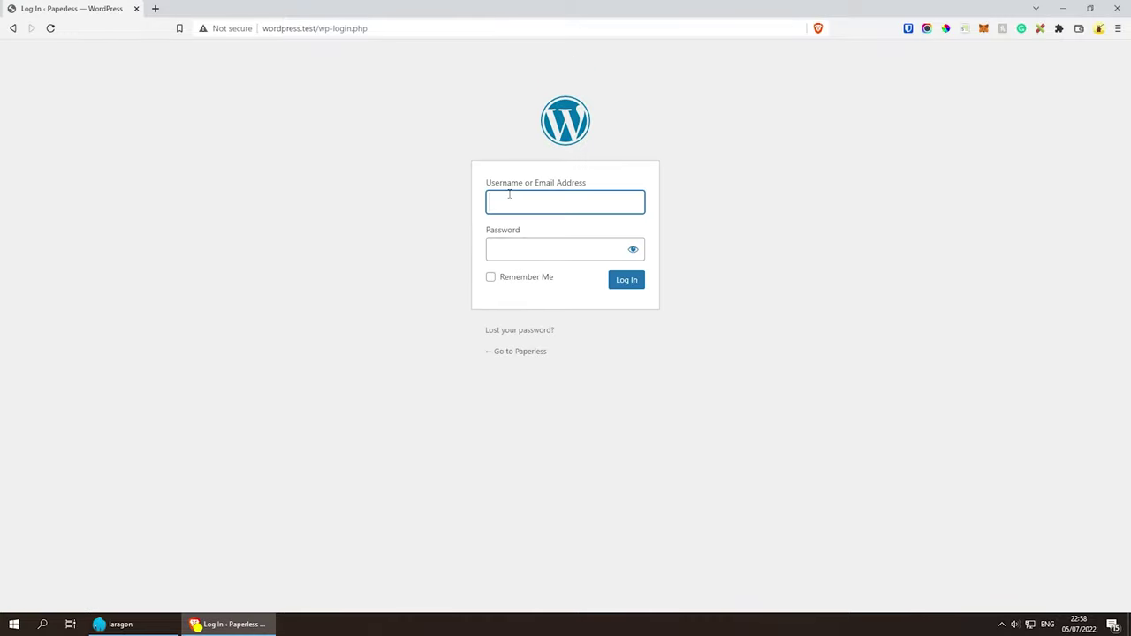
Log in as admin with the account password shown and Remember Me ticked.
text(admin)
key(Tab)
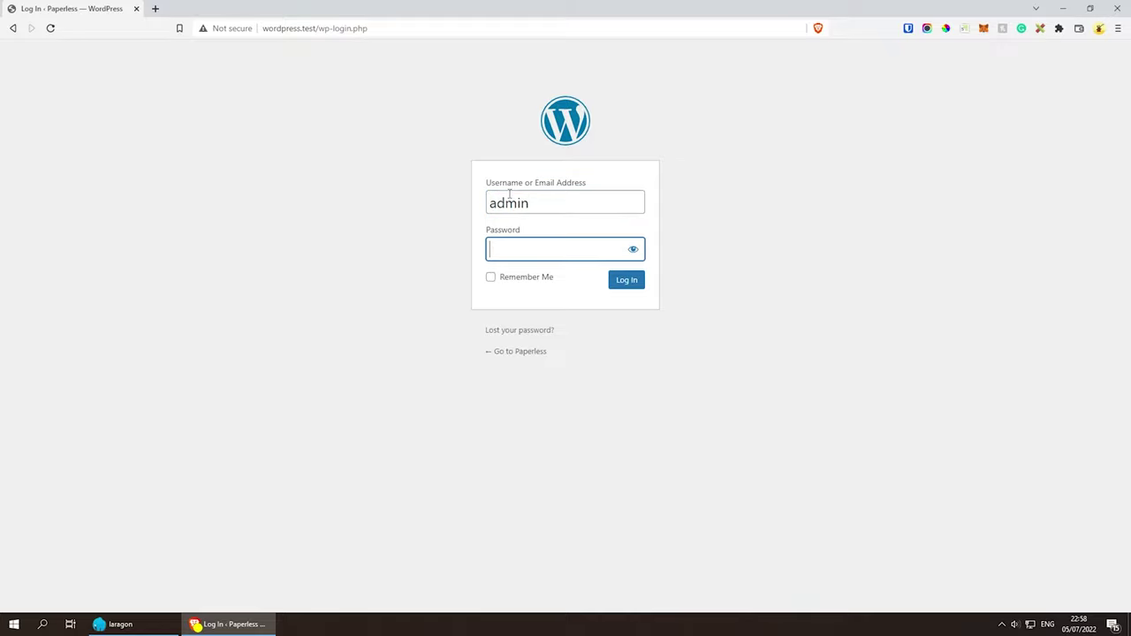
text(••••)
click(632, 251)
click(491, 278)
click(624, 281)
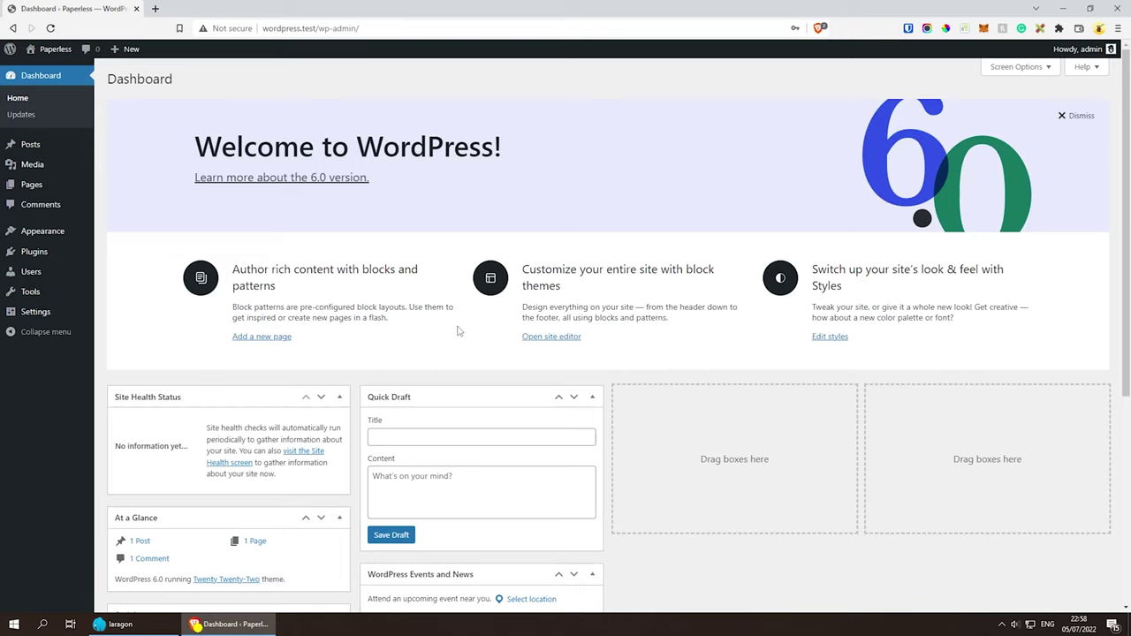
Zoom the dashboard in for readability, then back to normal size.
mouse_move(76, 230)
key(ctrl+plus)
key(ctrl+plus)
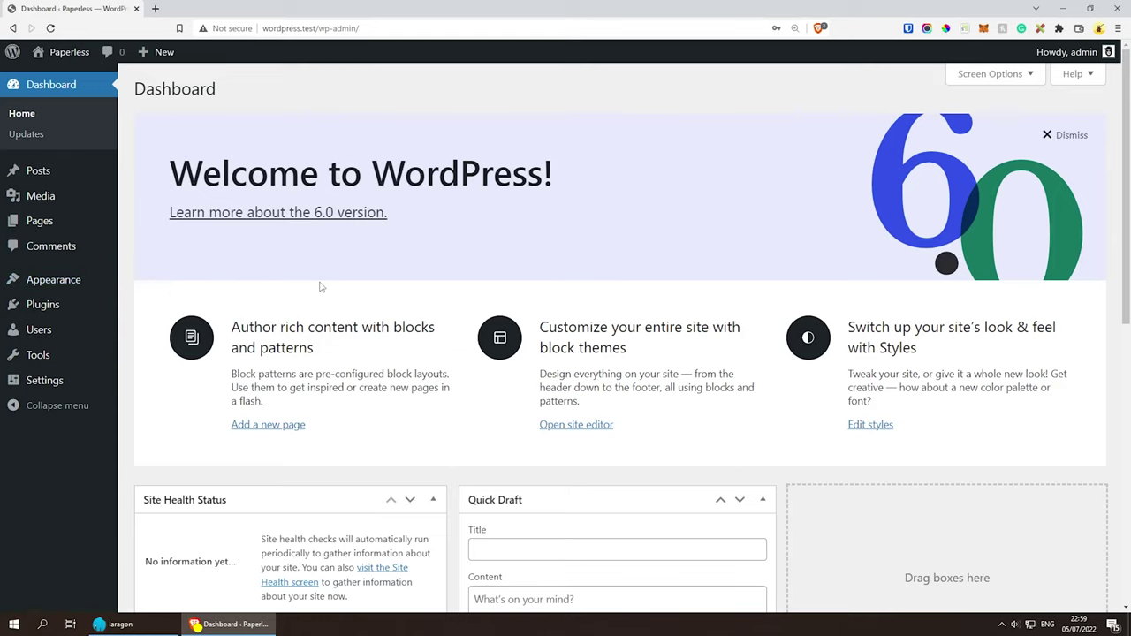
key(ctrl+minus)
key(ctrl+minus)
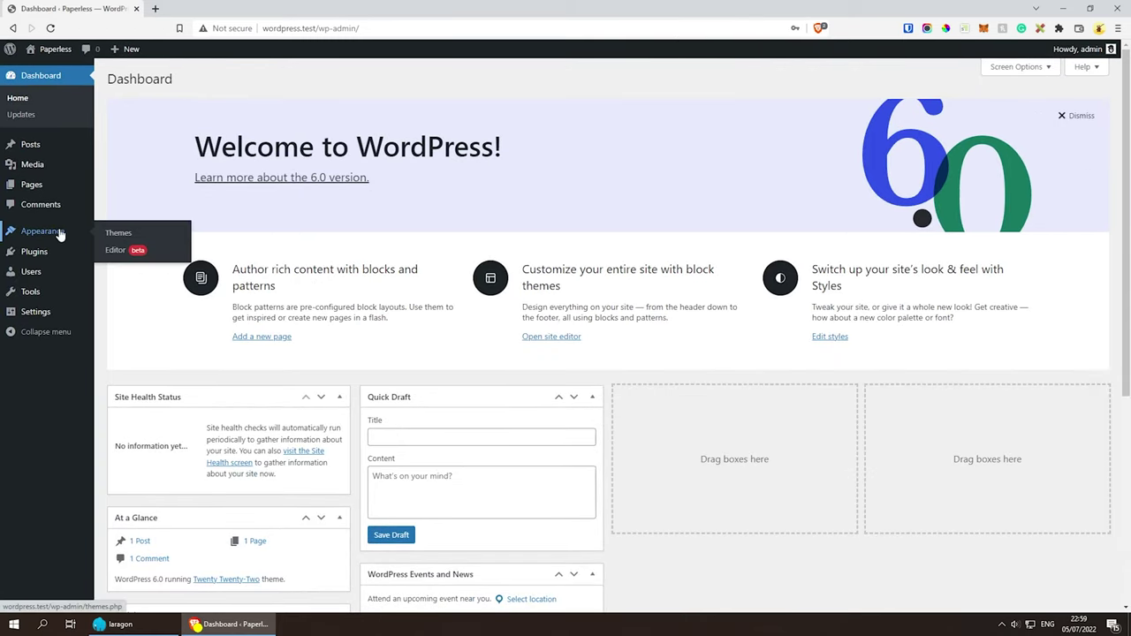
Open Appearance > Themes to see the three installed themes, then bring Laragon to the front.
click(131, 235)
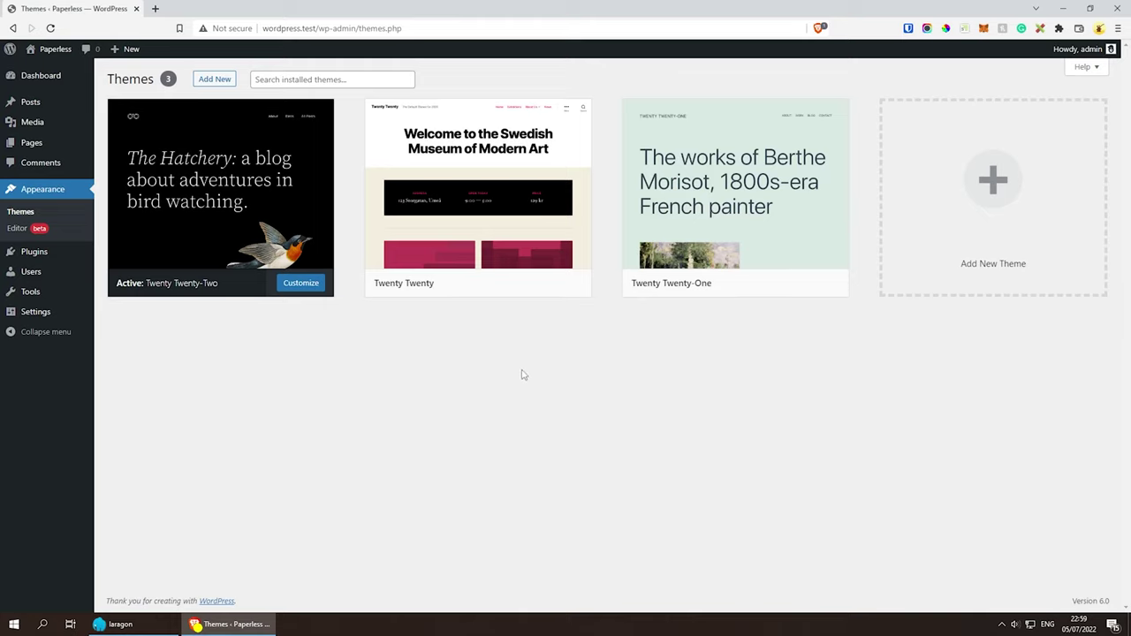
mouse_move(170, 292)
click(114, 624)
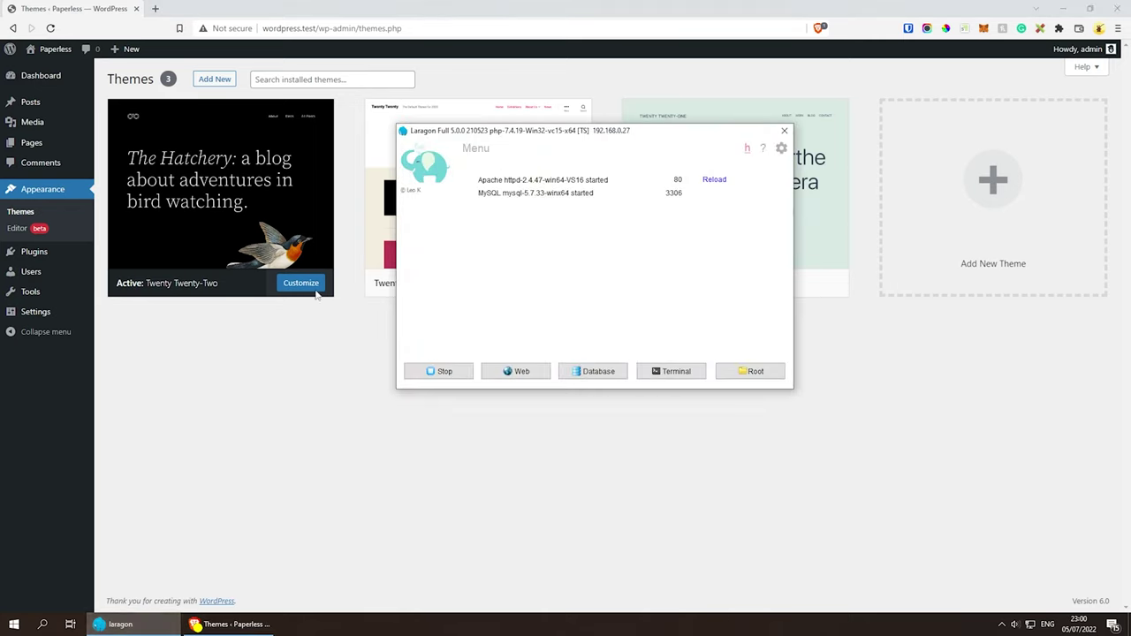
Open Laragon's web root and browse to WordPress\wp-content\themes in File Explorer.
click(769, 378)
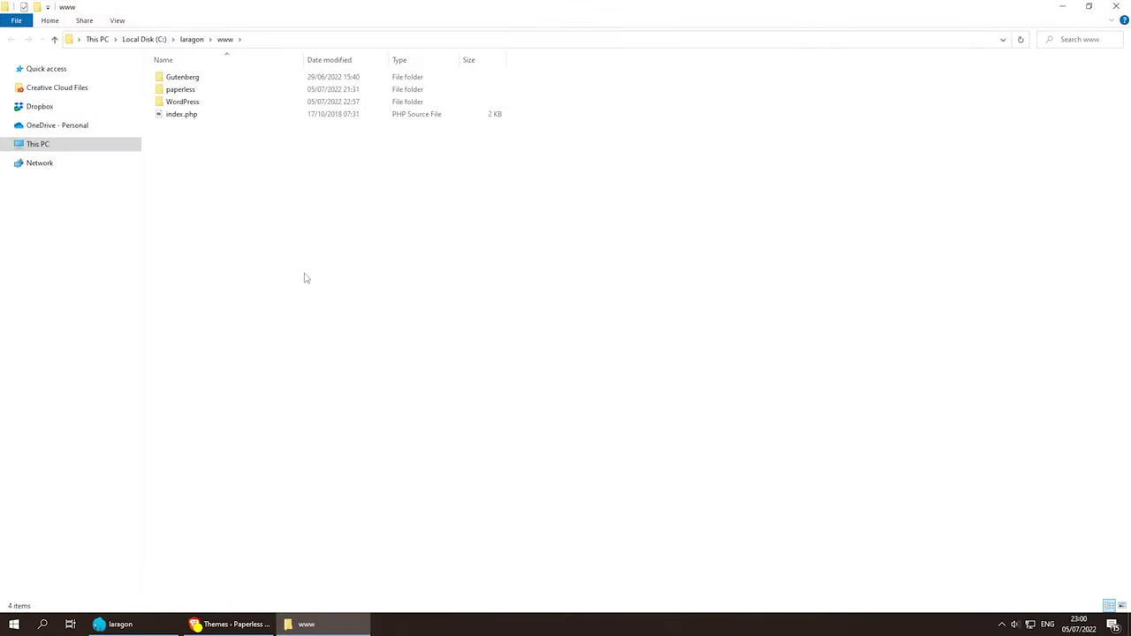
double_click(191, 104)
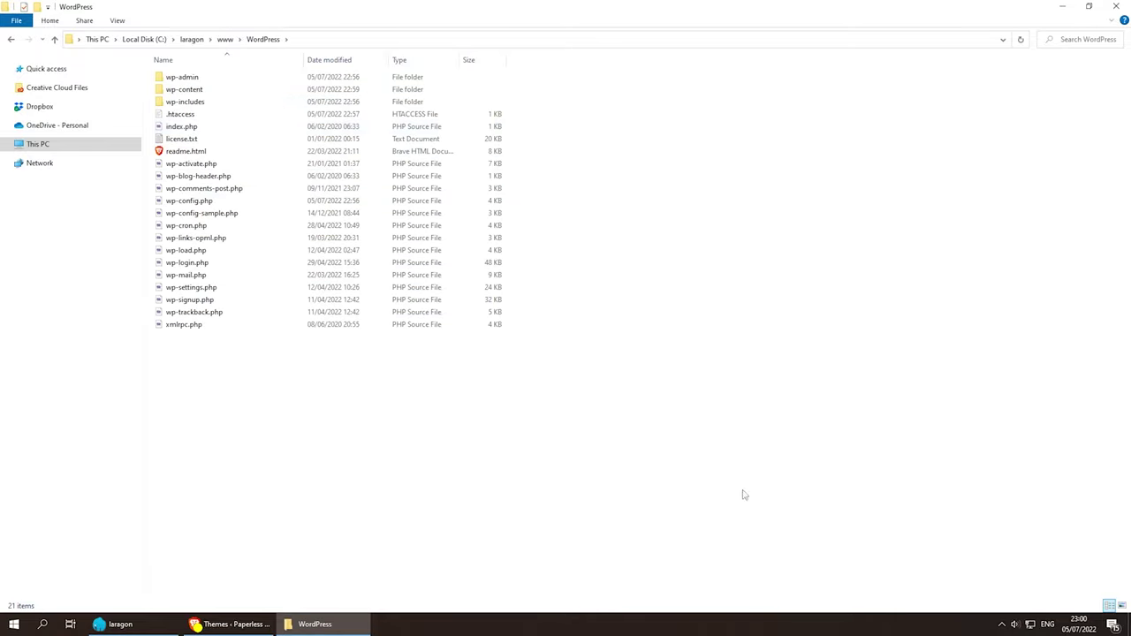
drag(794, 486, 310, 405)
double_click(176, 90)
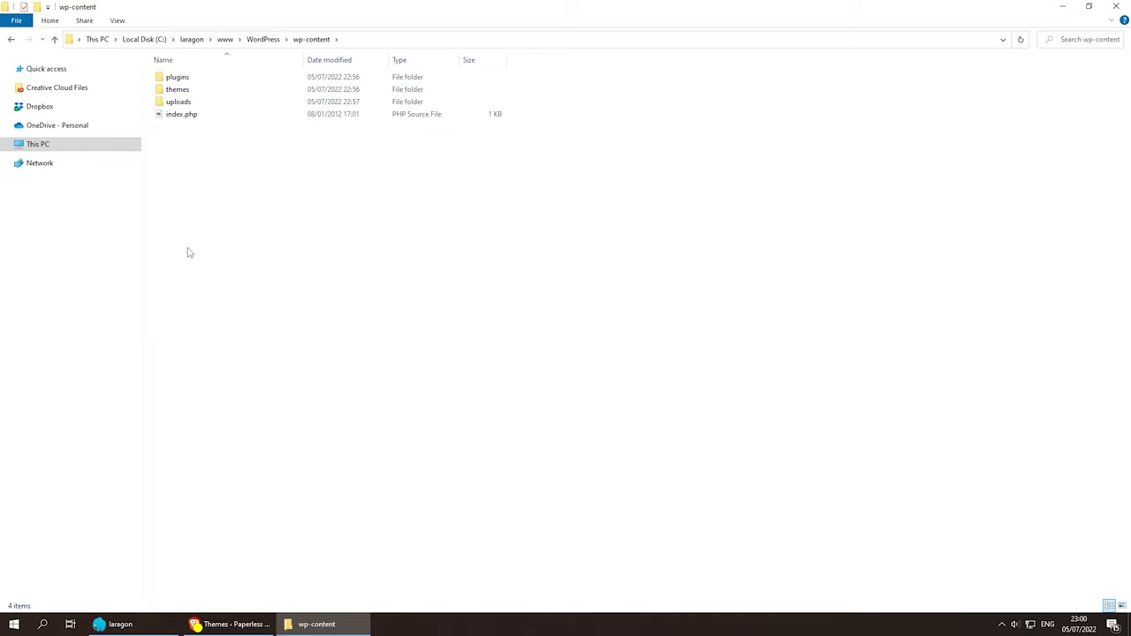
double_click(179, 92)
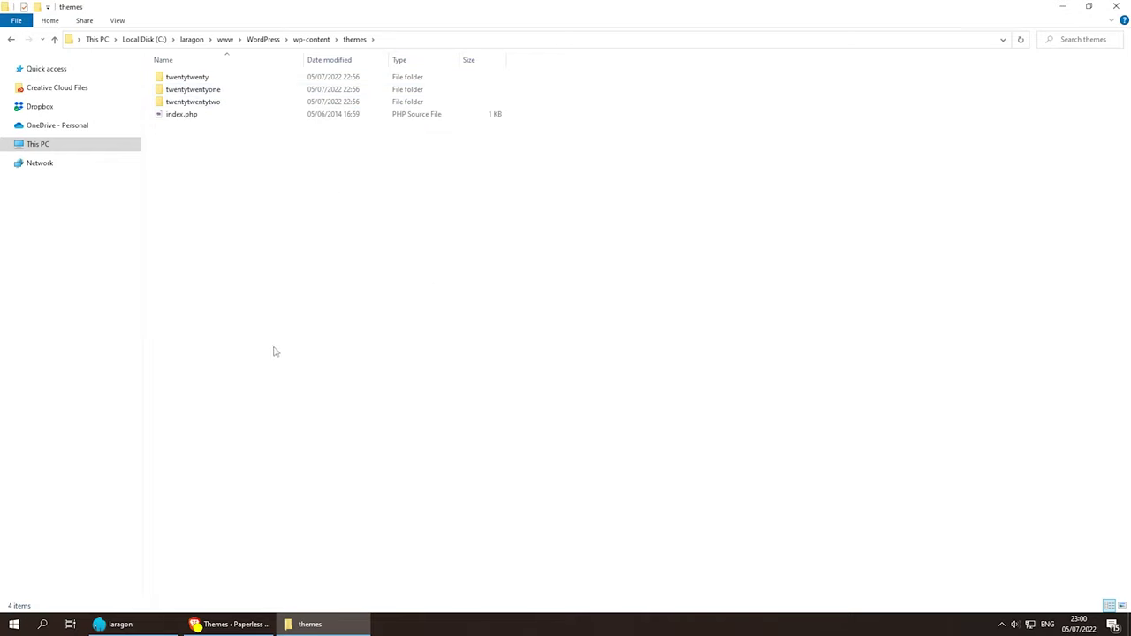
Permanently delete the twentytwenty and twentytwentyone theme folders.
click(222, 79)
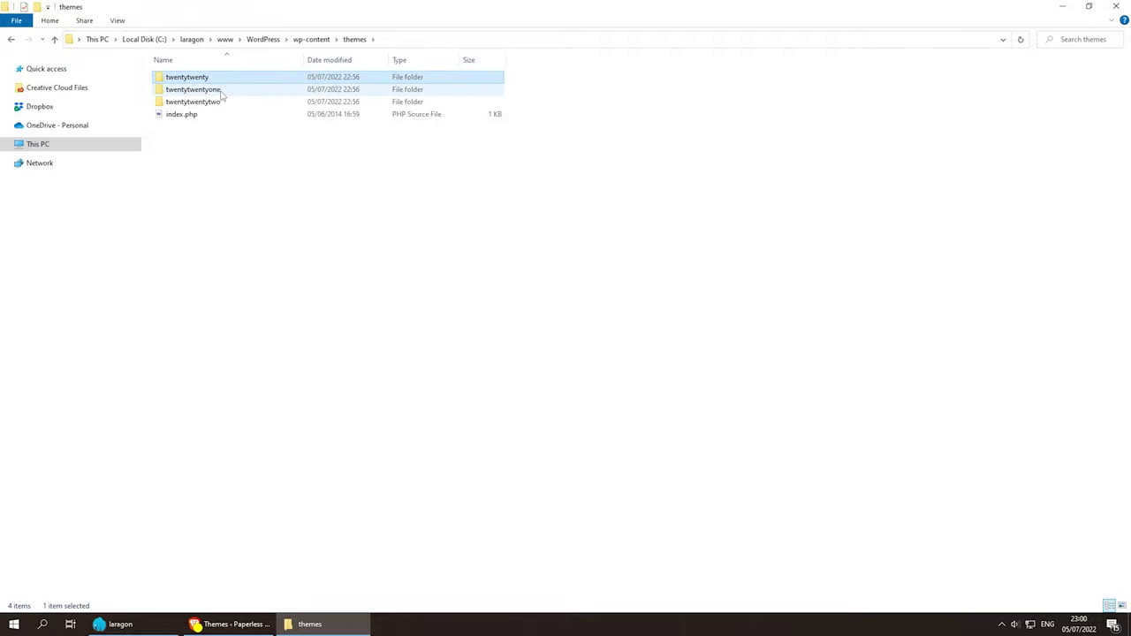
ctrl+click(222, 91)
key(shift+Delete)
key(Return)
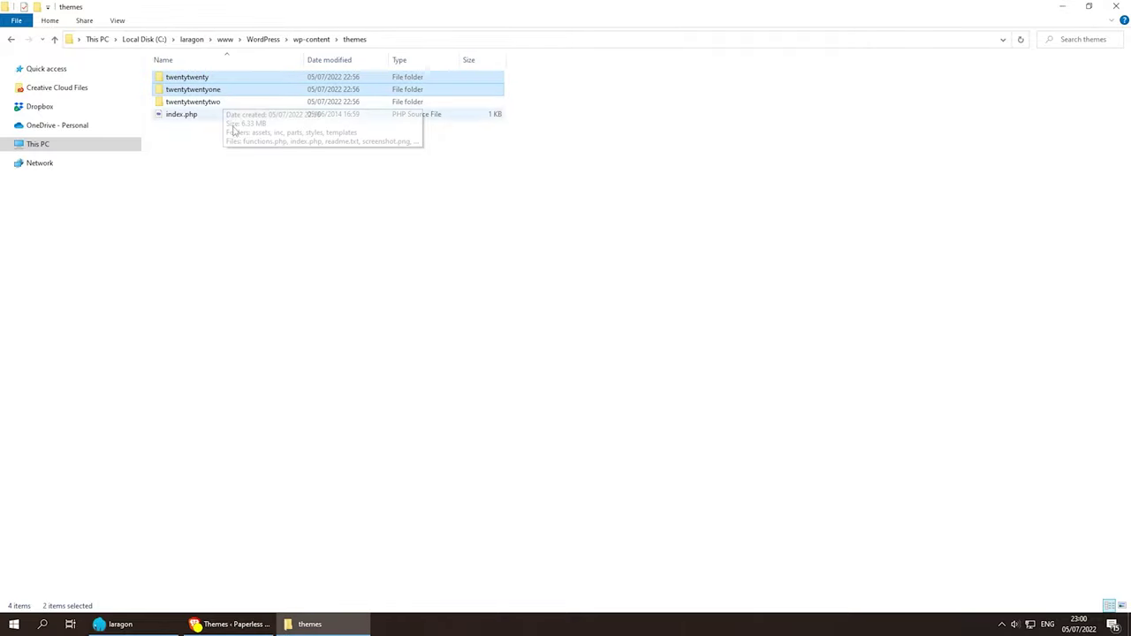
Reload the WordPress Themes page and confirm only Twenty Twenty-Two remains.
click(223, 624)
key(F5)
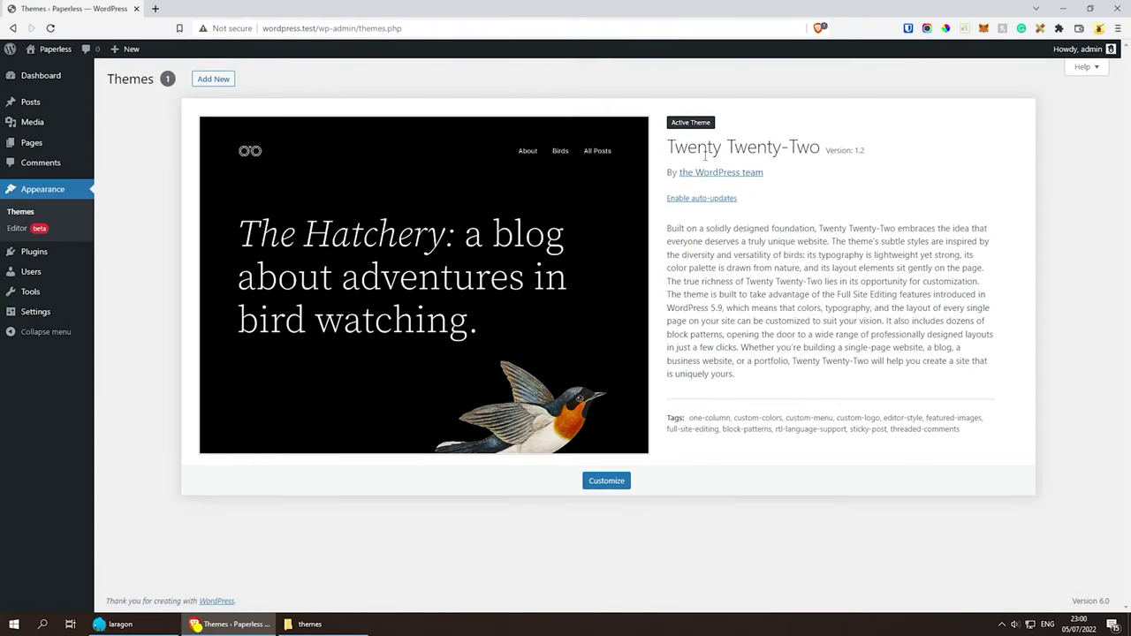
drag(671, 150, 820, 150)
double_click(804, 149)
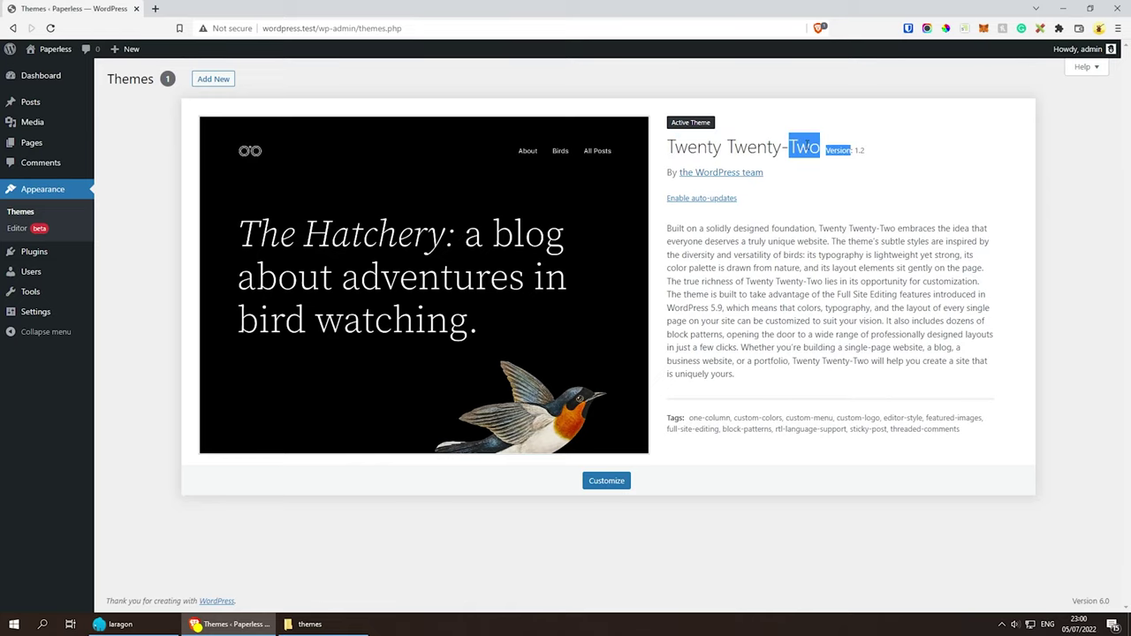
click(671, 345)
click(344, 624)
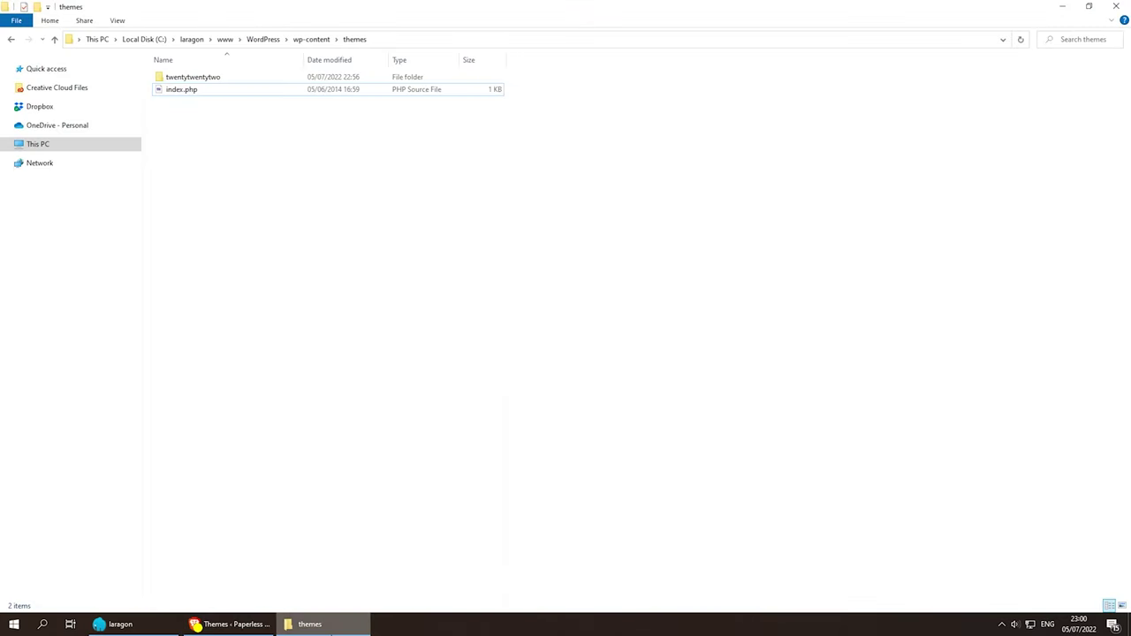
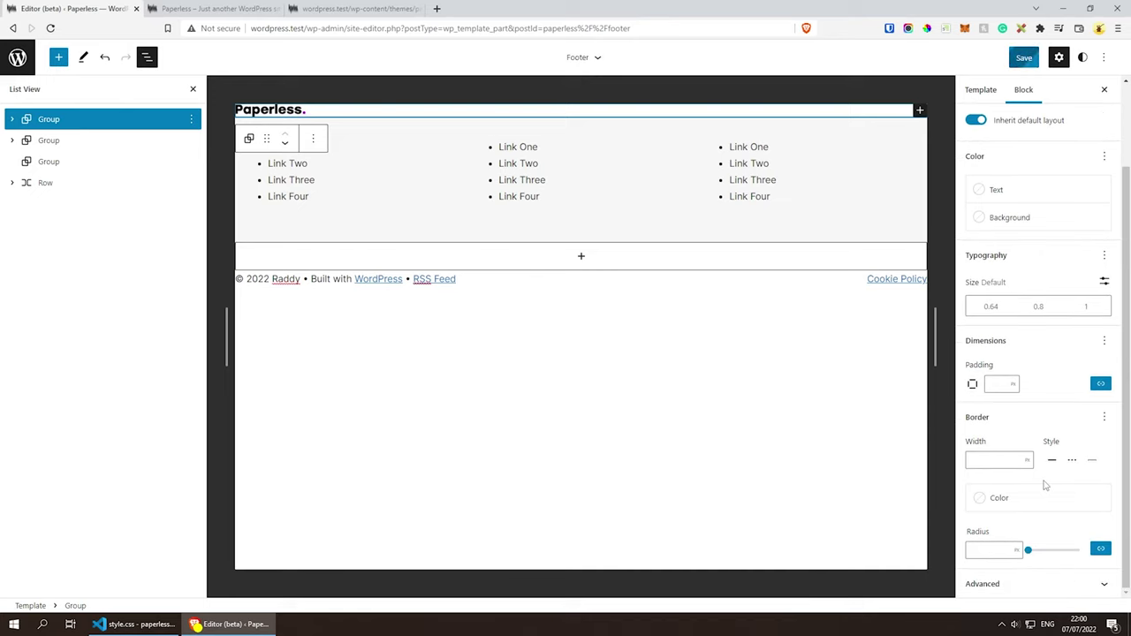
Give the footer's first group 20 px bottom padding only, save, and view the front-end page.
click(1100, 385)
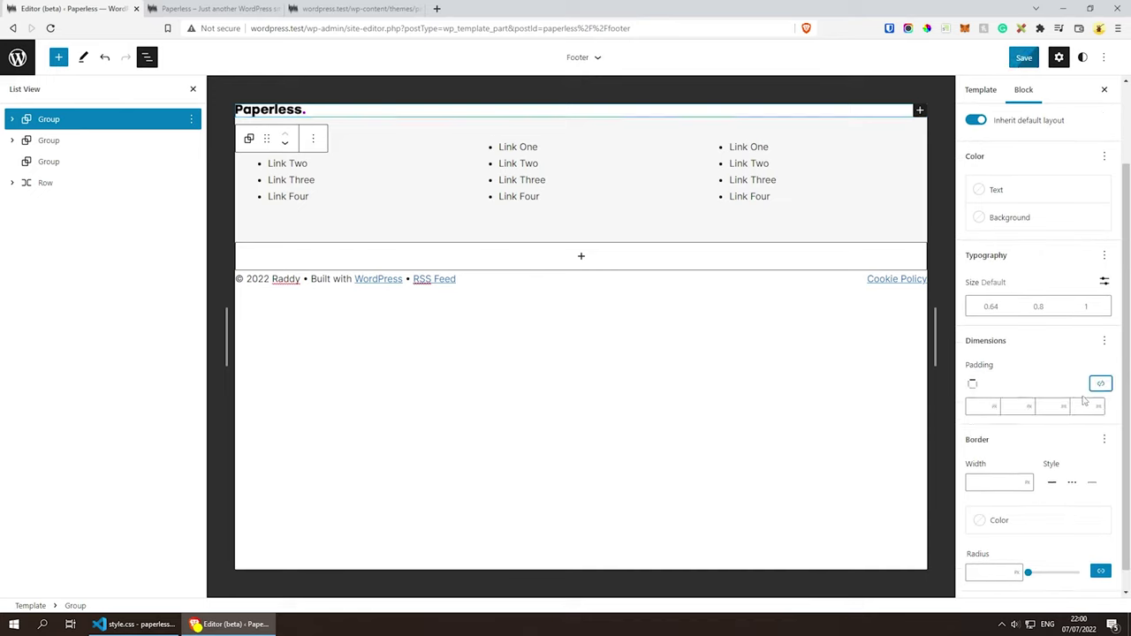
click(1052, 405)
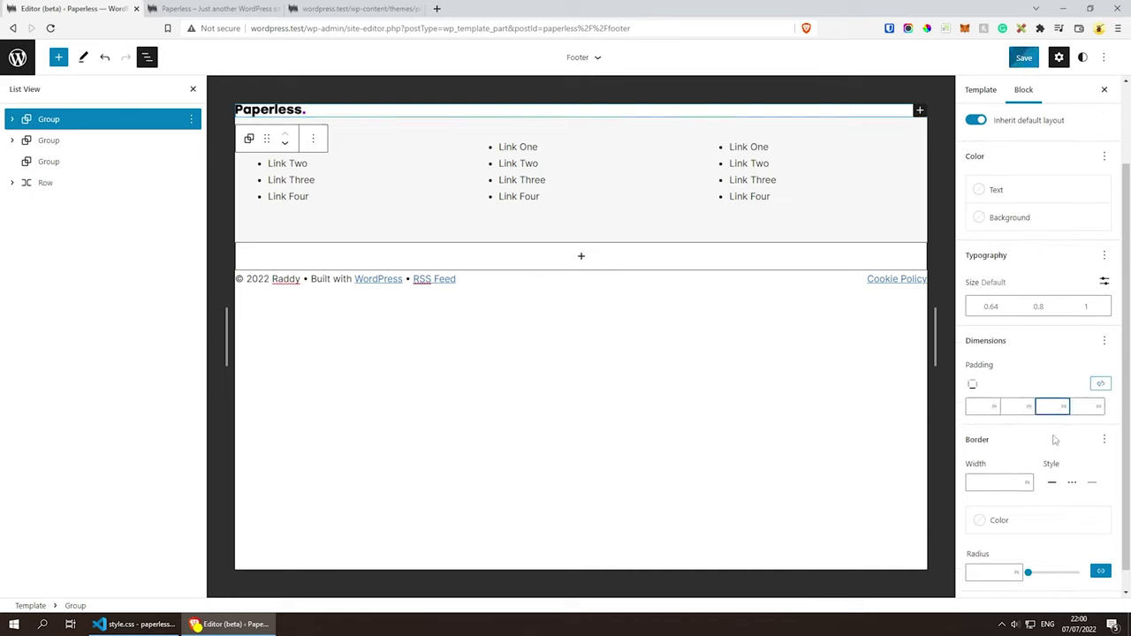
text(20)
click(1023, 58)
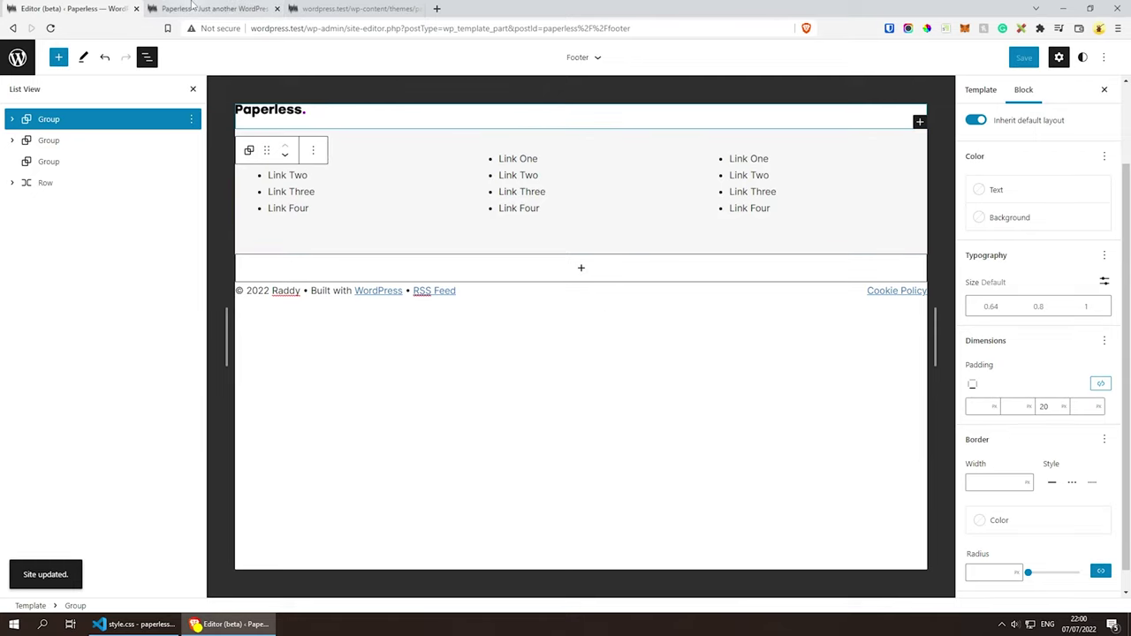
click(191, 8)
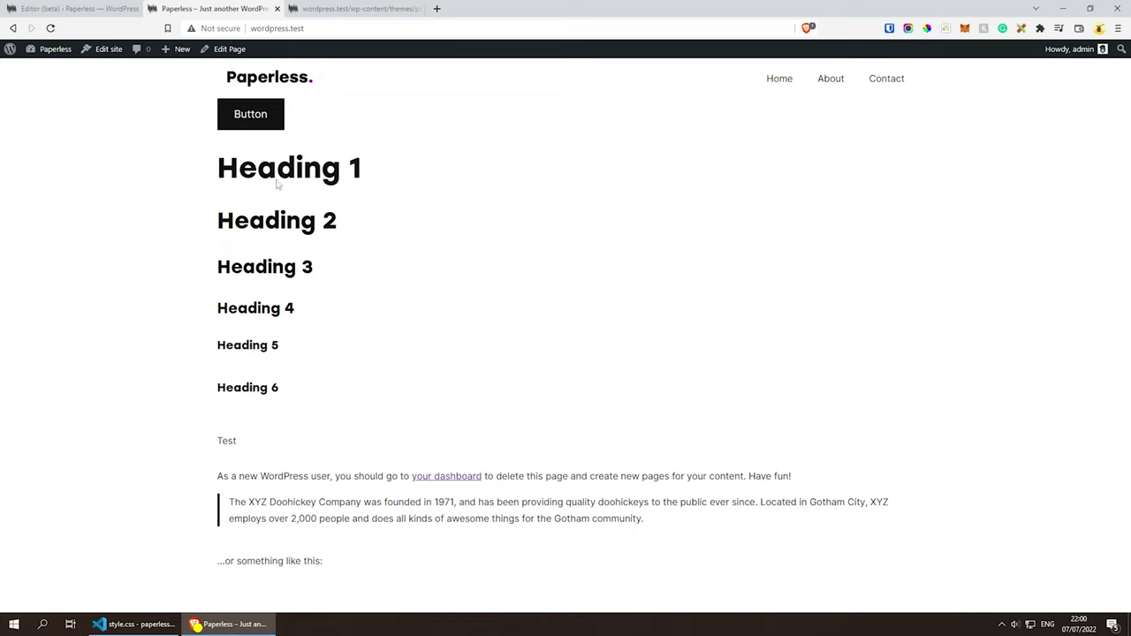
Open the Page template in the Site Editor from the front end.
click(98, 48)
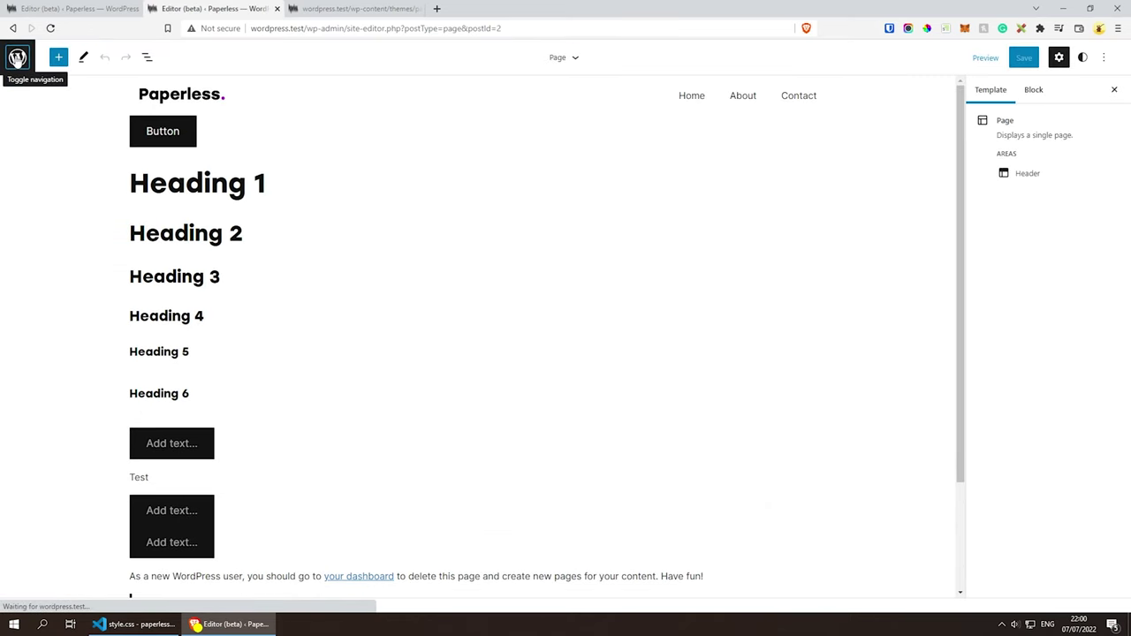
click(12, 60)
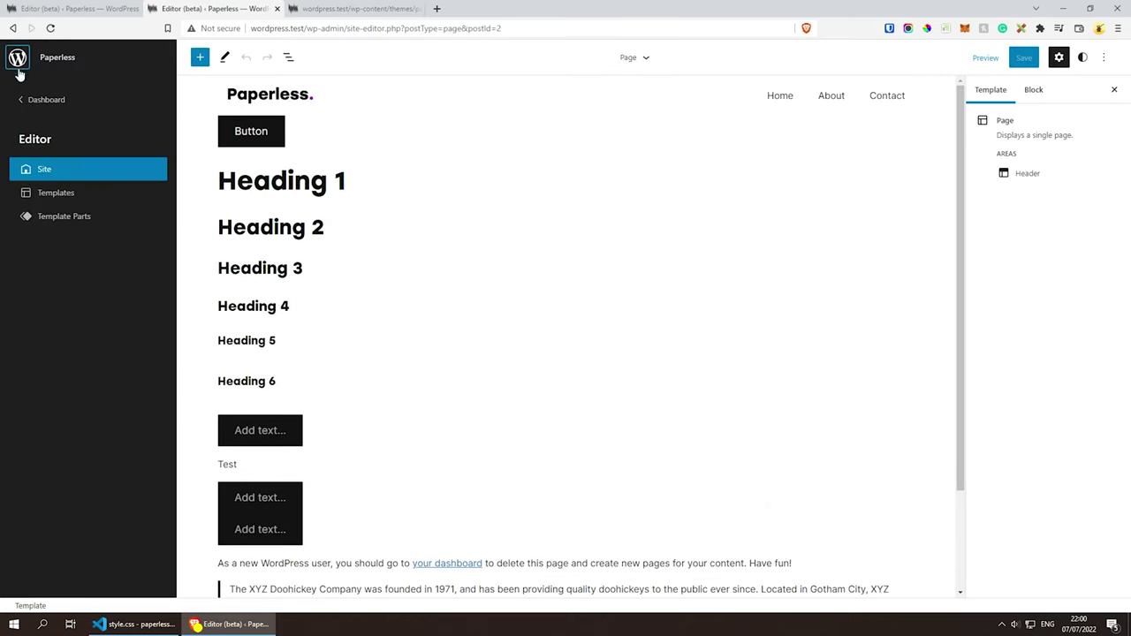
click(62, 198)
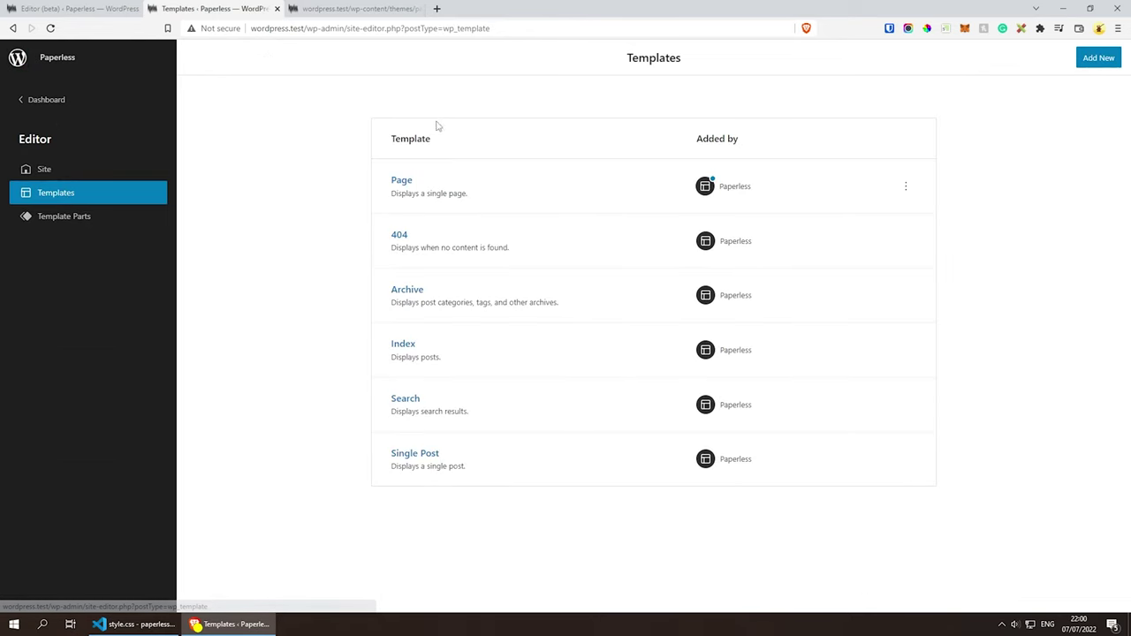
click(402, 180)
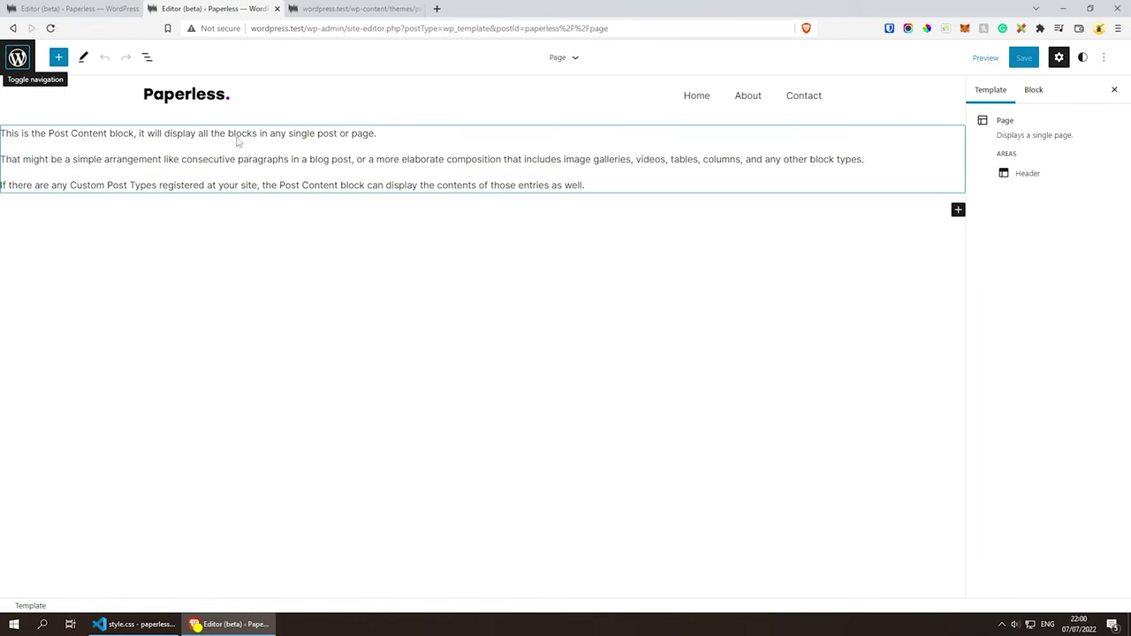
Insert the Footer template part below the paragraphs and save the Page template.
click(56, 60)
text(tem)
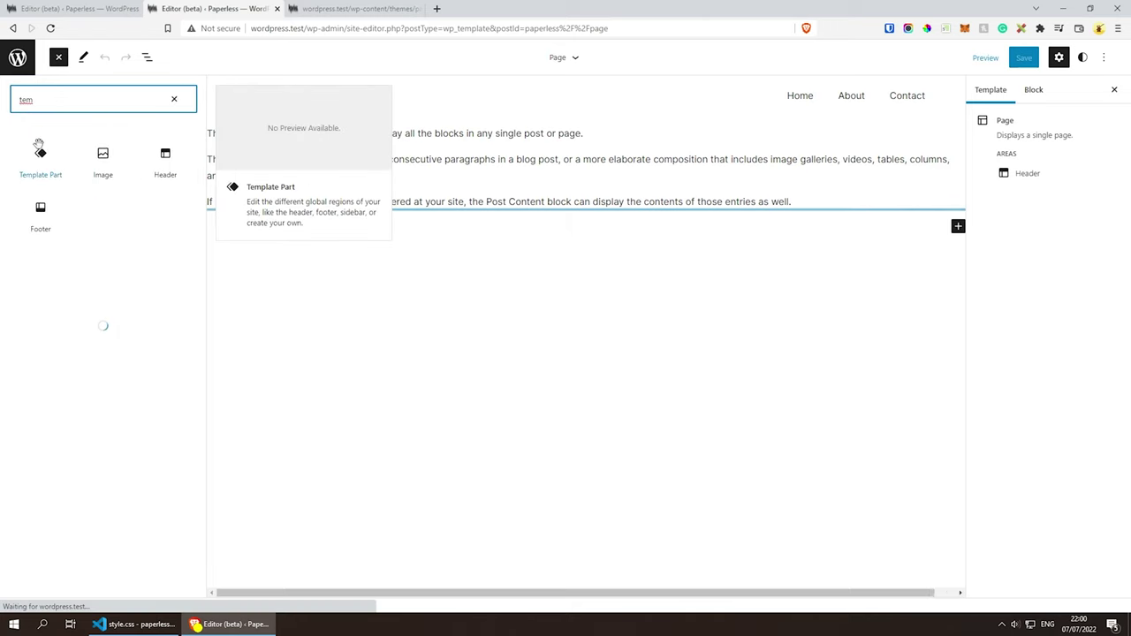
drag(40, 159, 436, 225)
click(29, 285)
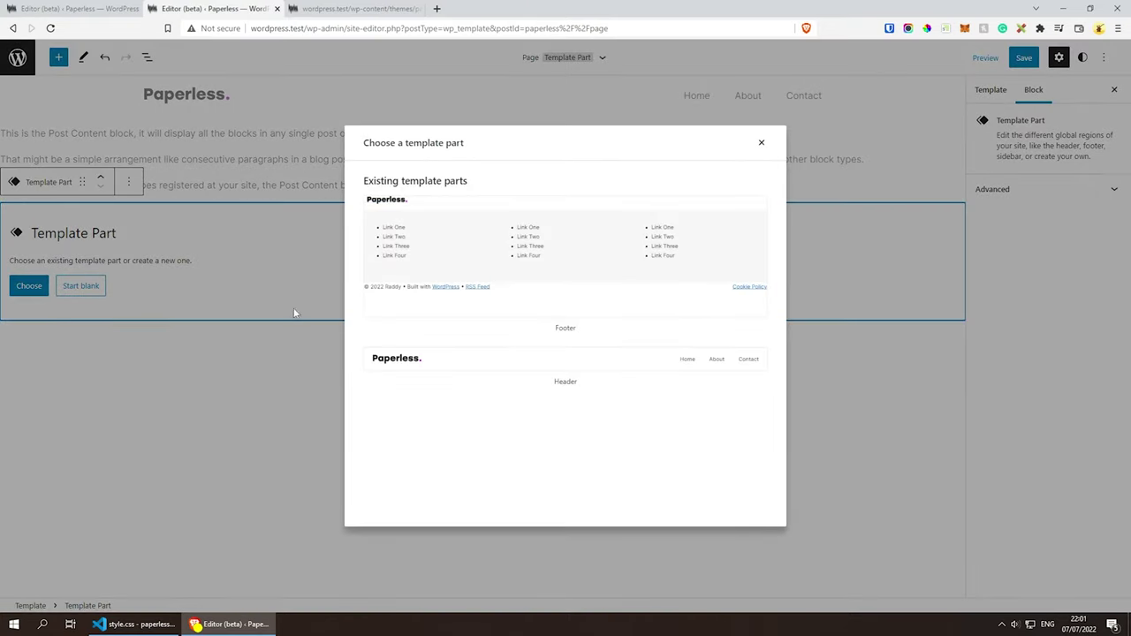
click(602, 222)
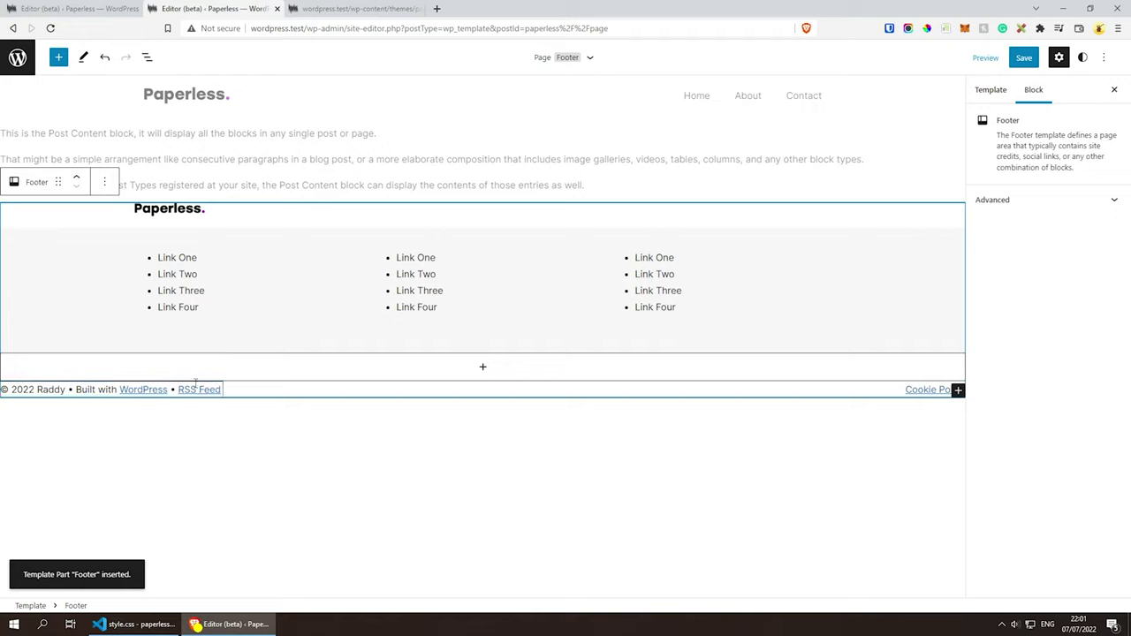
click(1023, 58)
click(1016, 57)
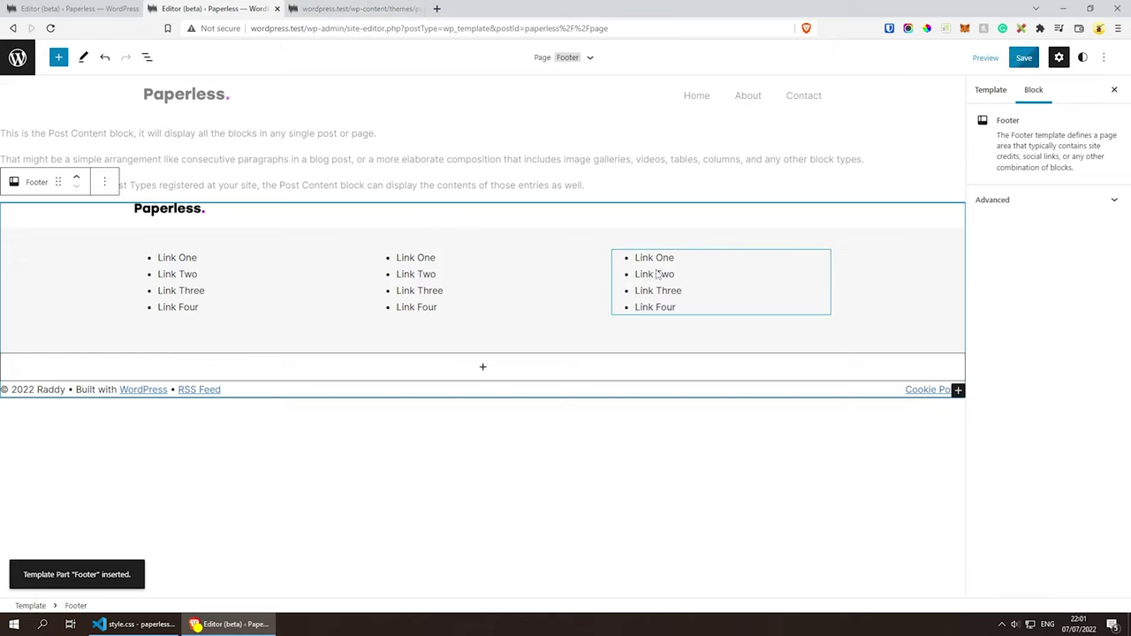
key(ctrl+s)
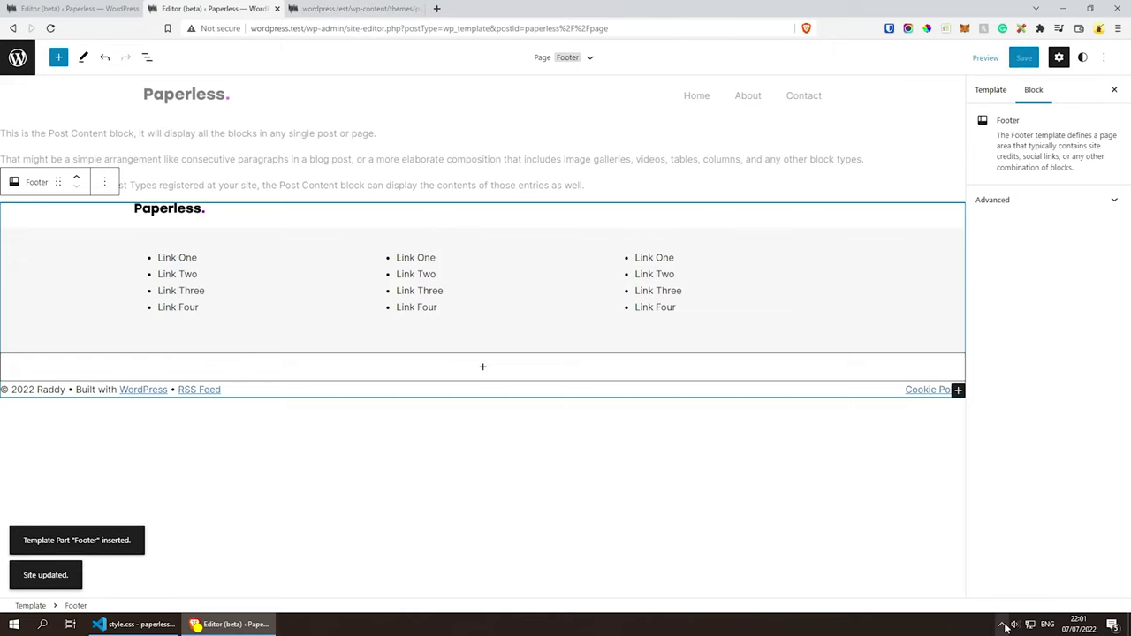
key(ctrl+Tab)
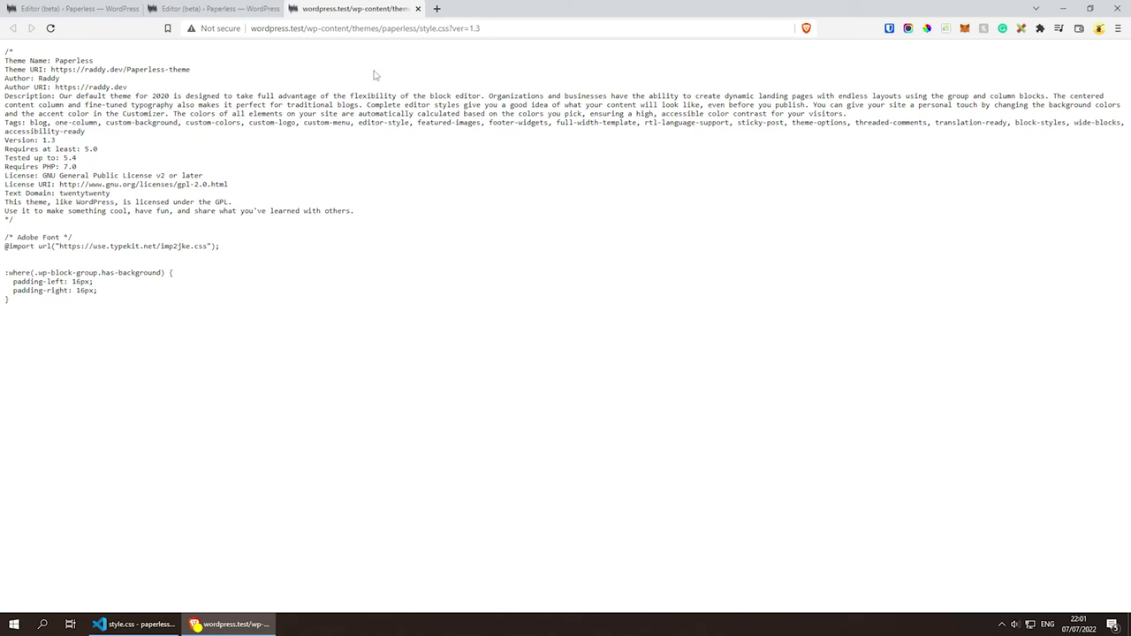
Open the wordpress.test home page in a new tab and scroll down to its footer.
key(ctrl+shift+Tab)
key(ctrl+shift+Tab)
key(ctrl+shift+Tab)
drag(306, 29, 117, 32)
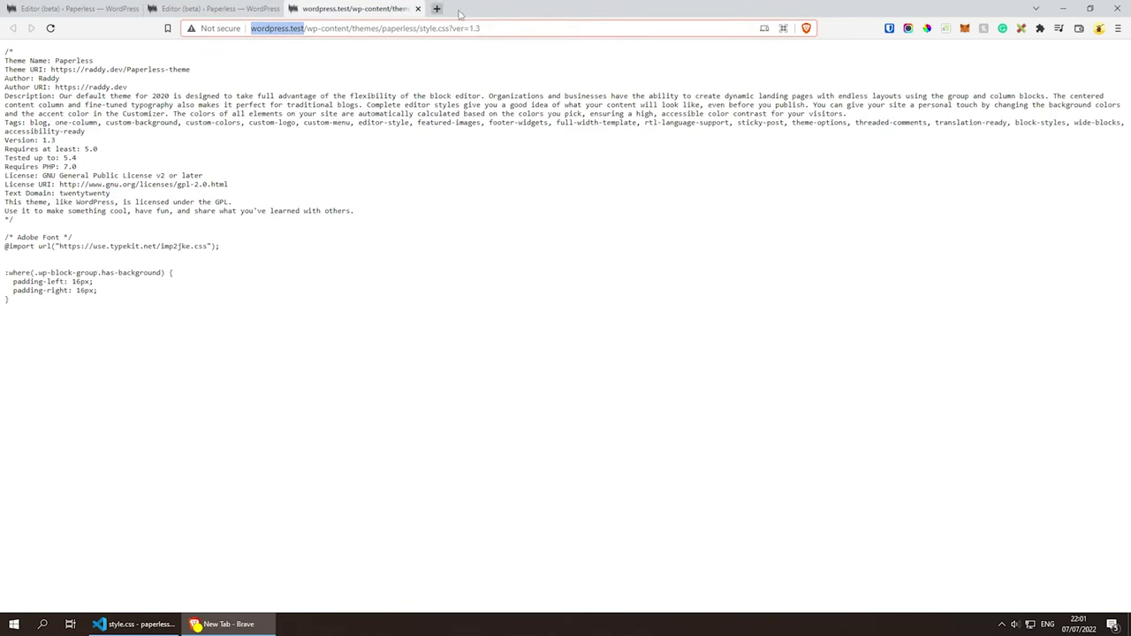
drag(460, 13, 460, 15)
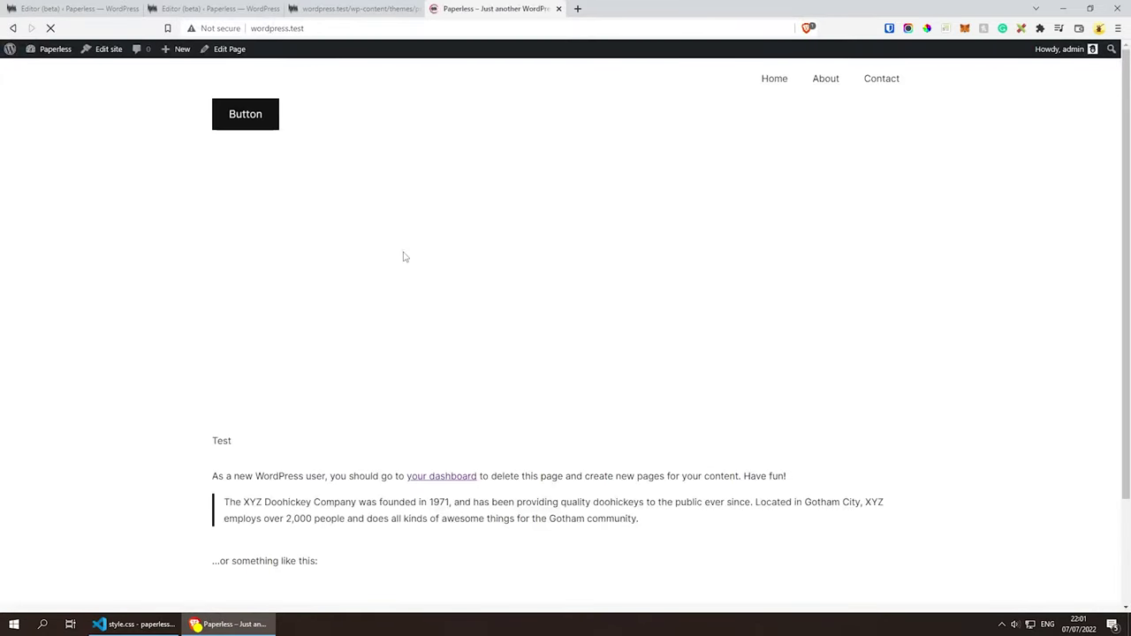
scroll(407, 256, down, 2)
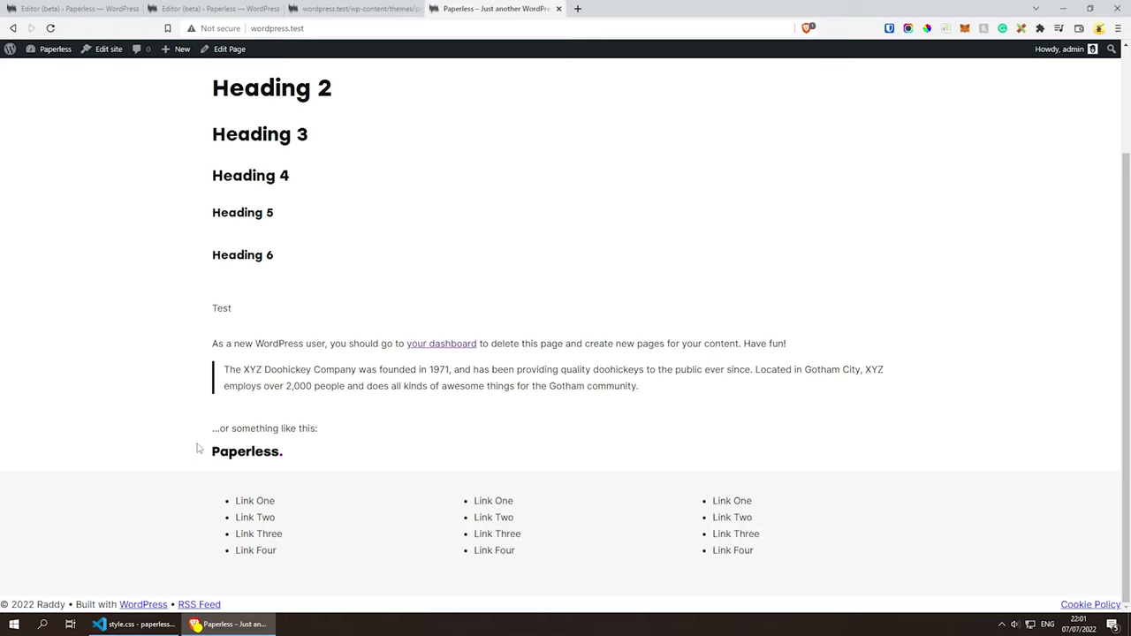
drag(226, 500, 598, 561)
click(826, 572)
Check the footer in DevTools at a 384 px width, then return to the editor.
right_click(729, 204)
click(740, 373)
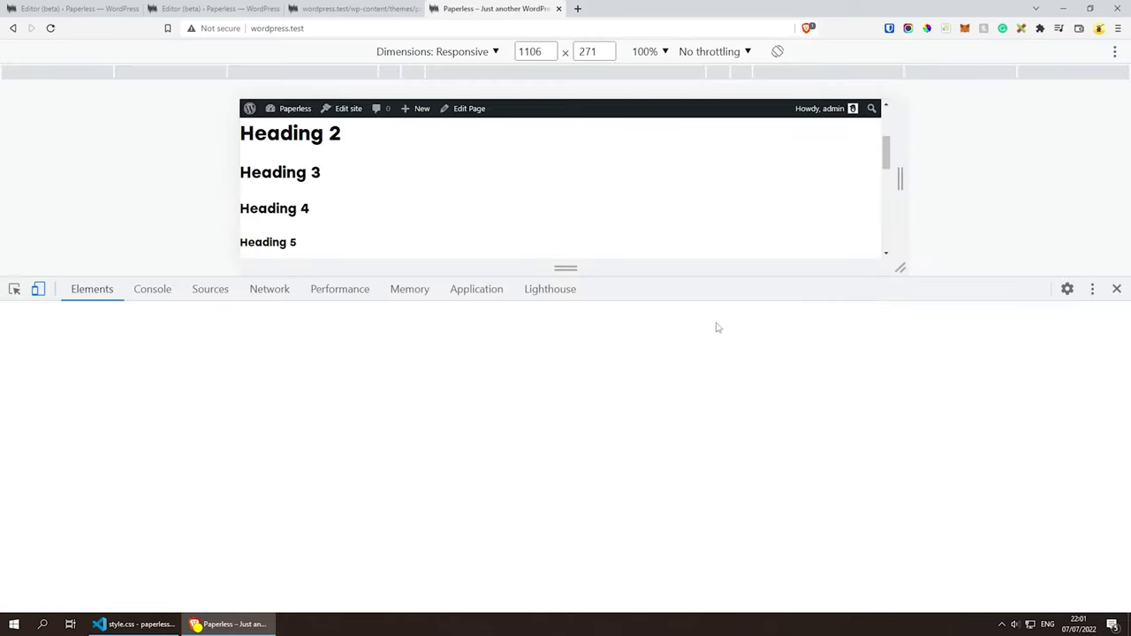
drag(900, 178, 688, 181)
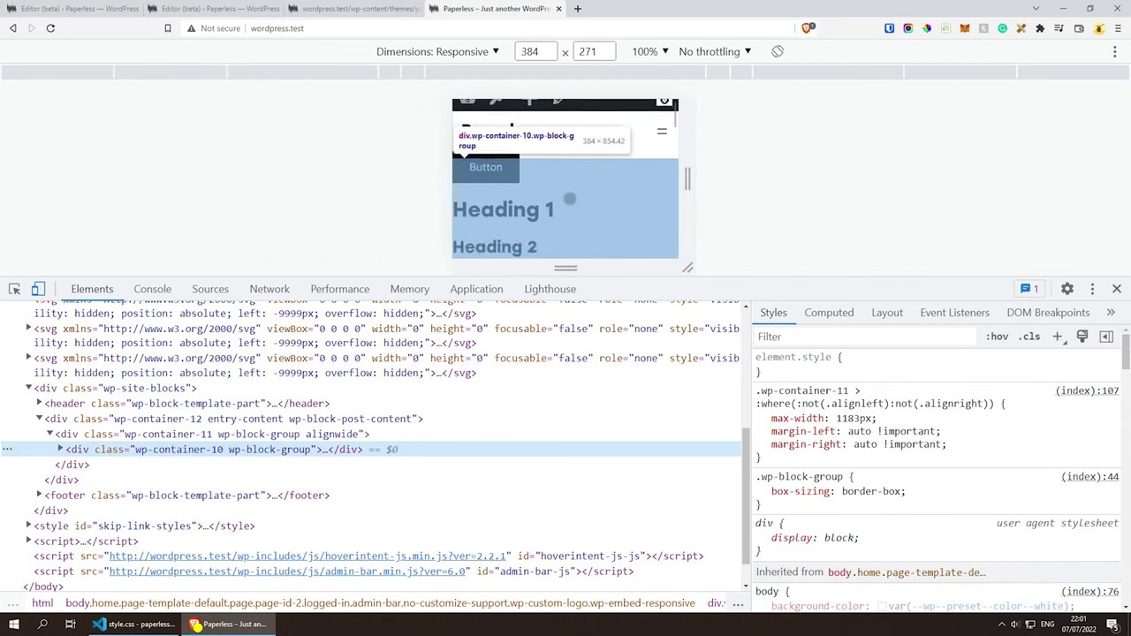
scroll(575, 191, down, 3)
scroll(576, 195, up, 2)
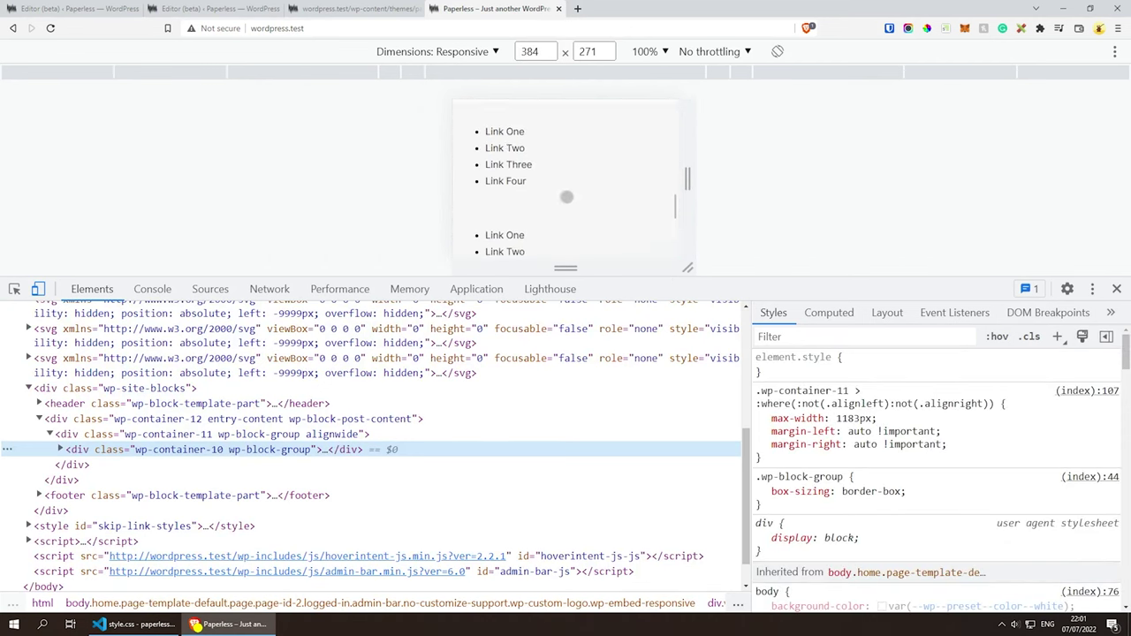
scroll(530, 188, up, 1)
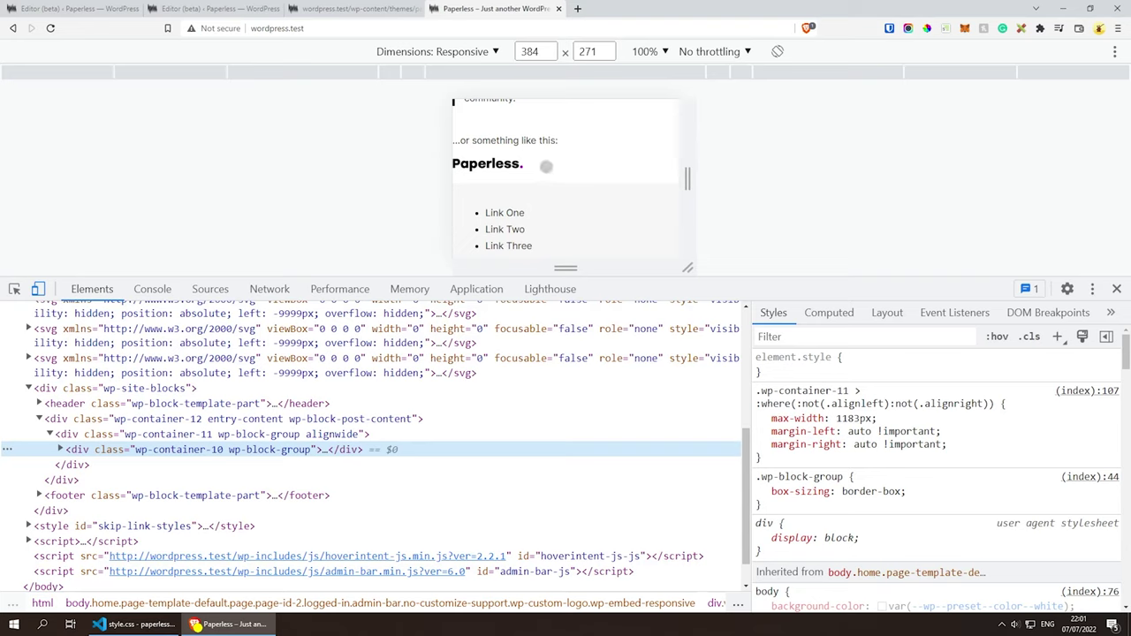
scroll(637, 208, down, 2)
scroll(638, 209, down, 2)
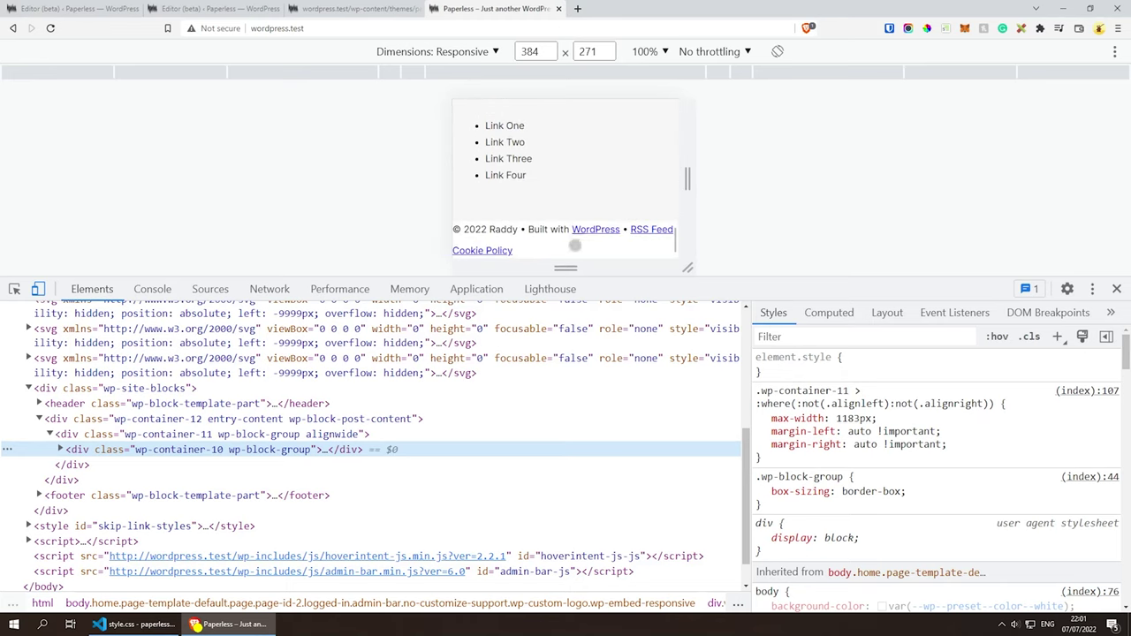
drag(687, 180, 816, 179)
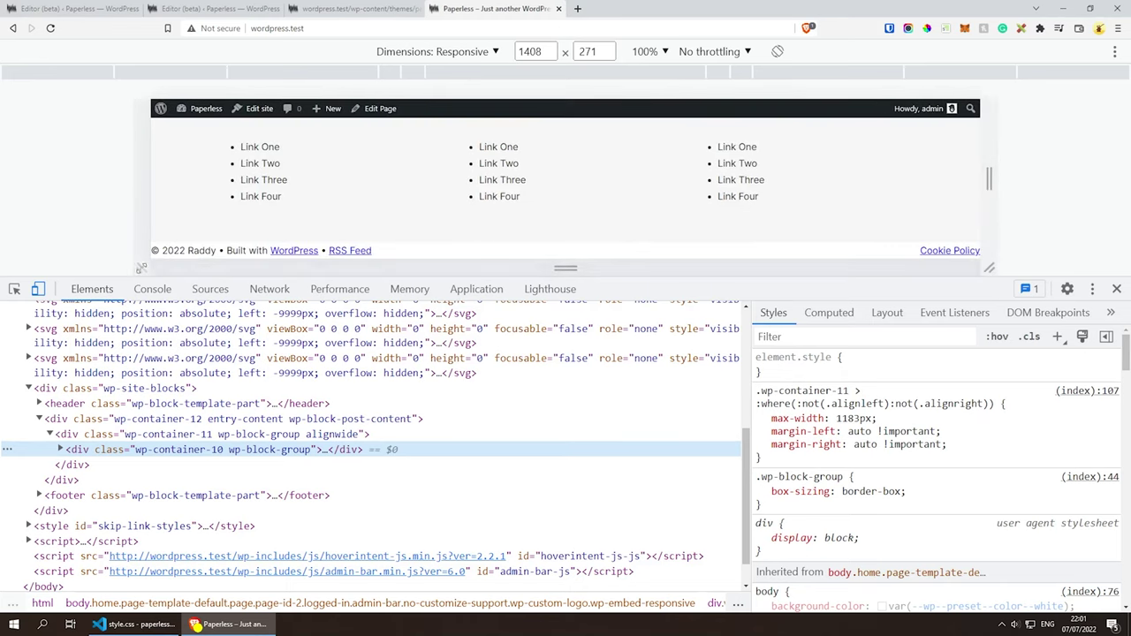
click(1116, 288)
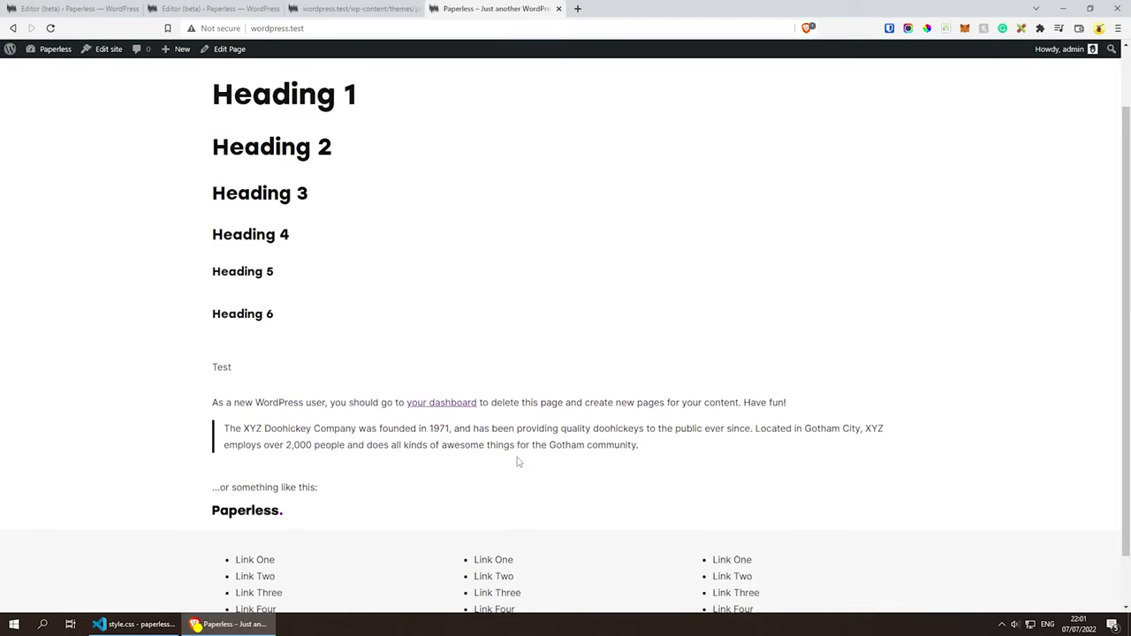
click(99, 7)
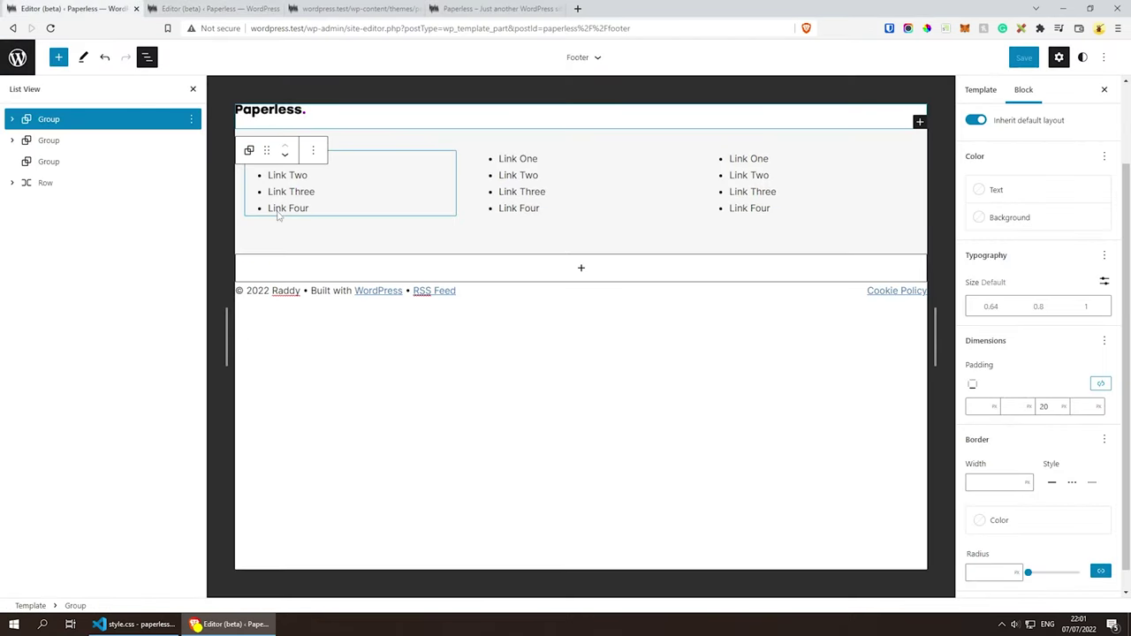
Give the footer's first group a white background.
click(49, 119)
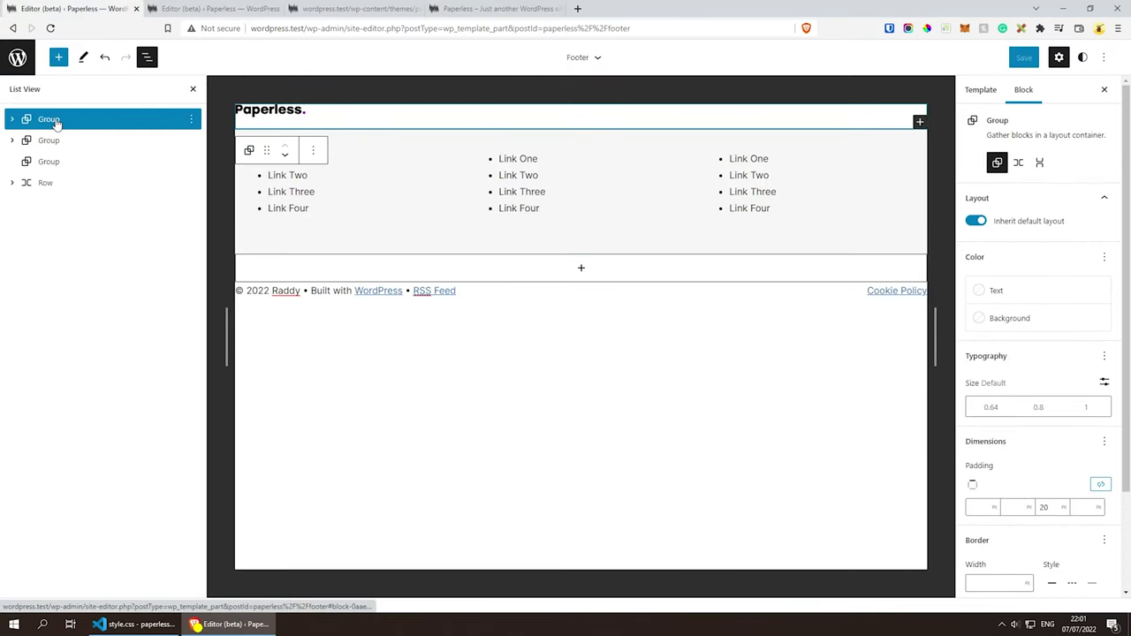
click(12, 120)
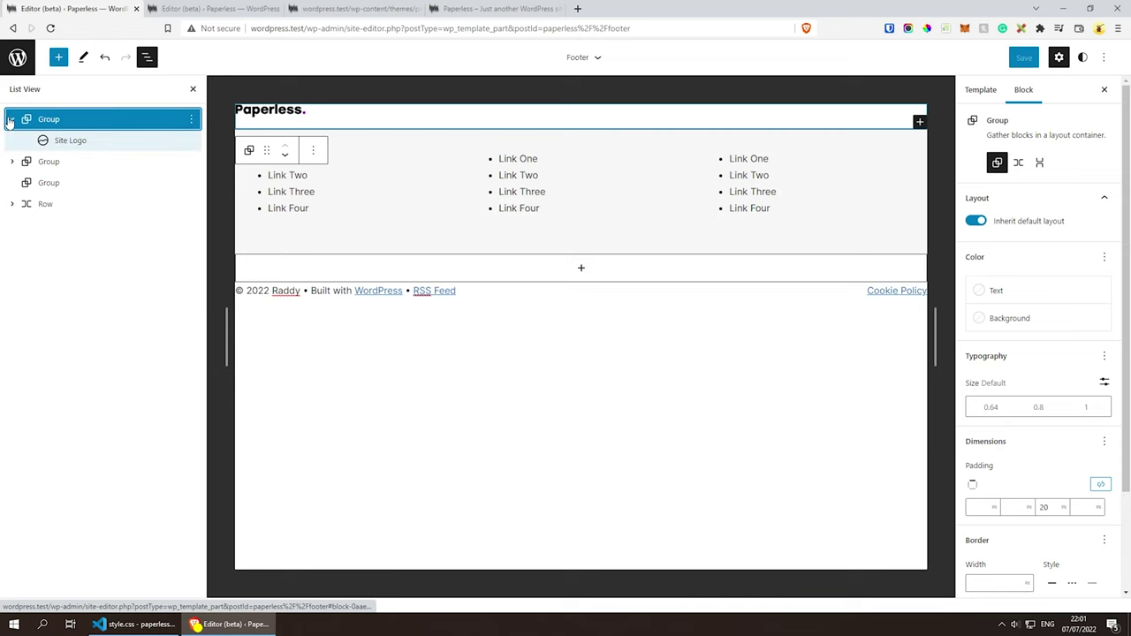
click(76, 143)
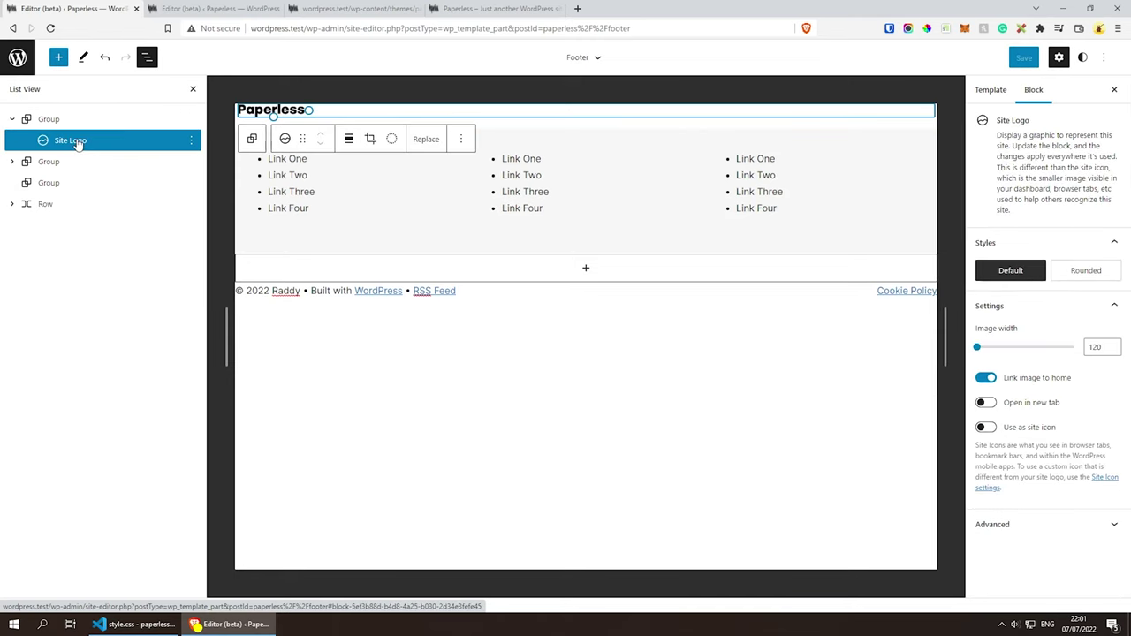
click(41, 120)
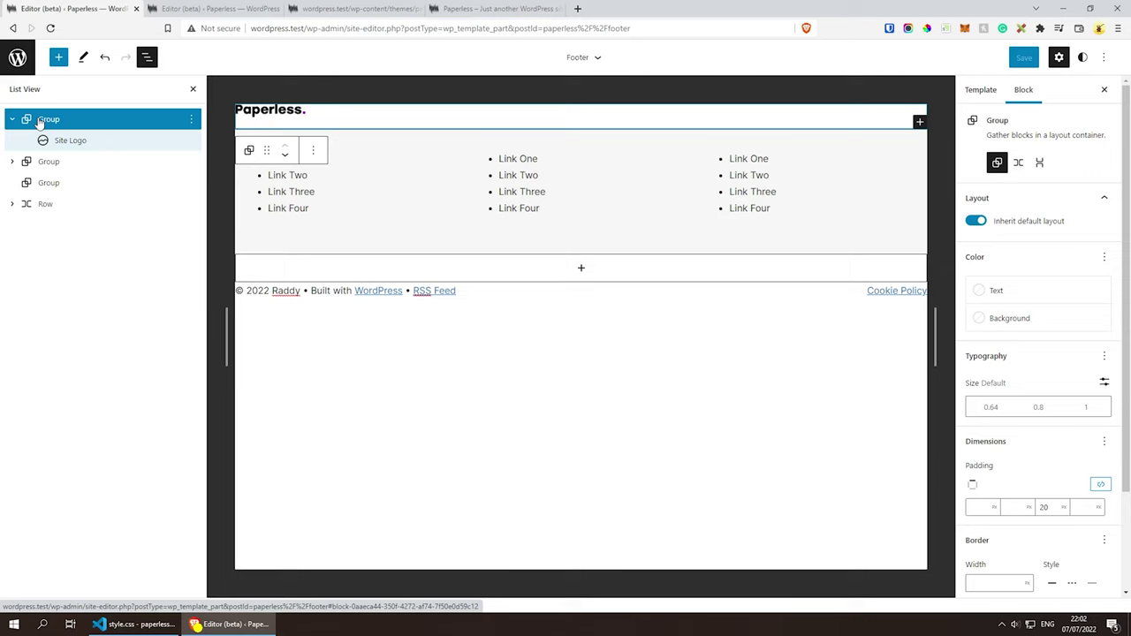
click(996, 318)
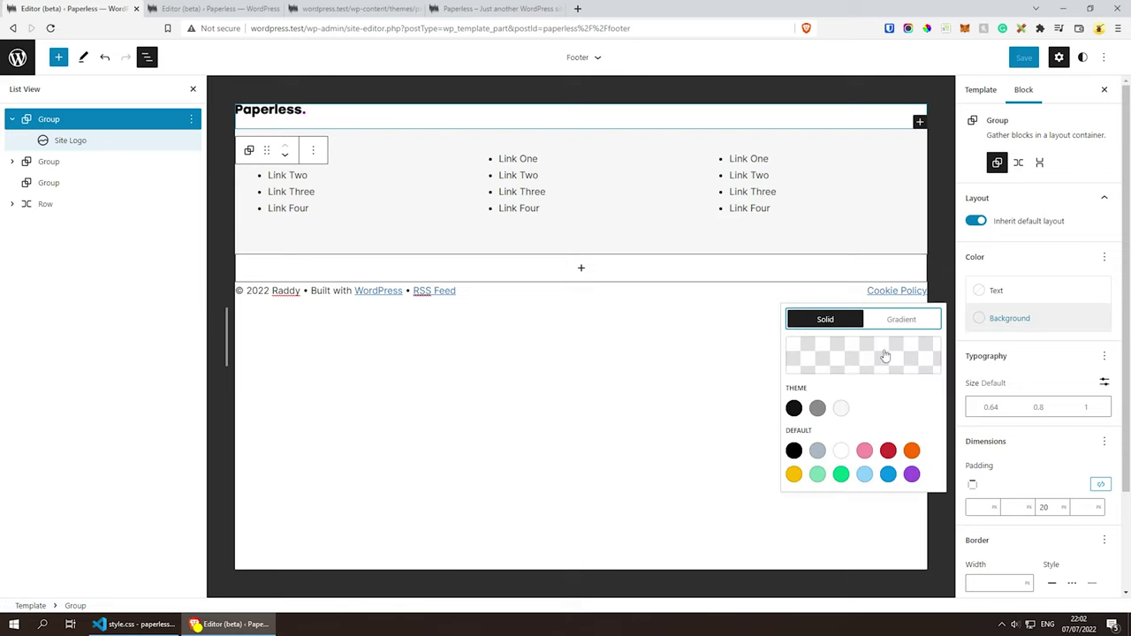
click(840, 452)
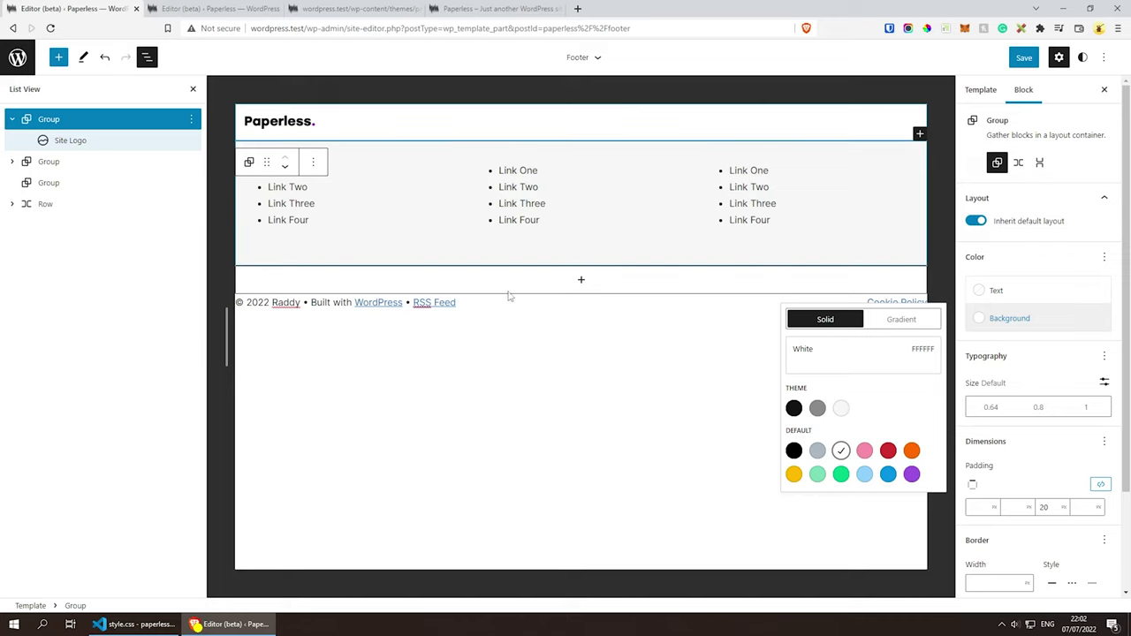
Move the copyright Row into the last footer group, make it inherit default layout, and save.
click(46, 204)
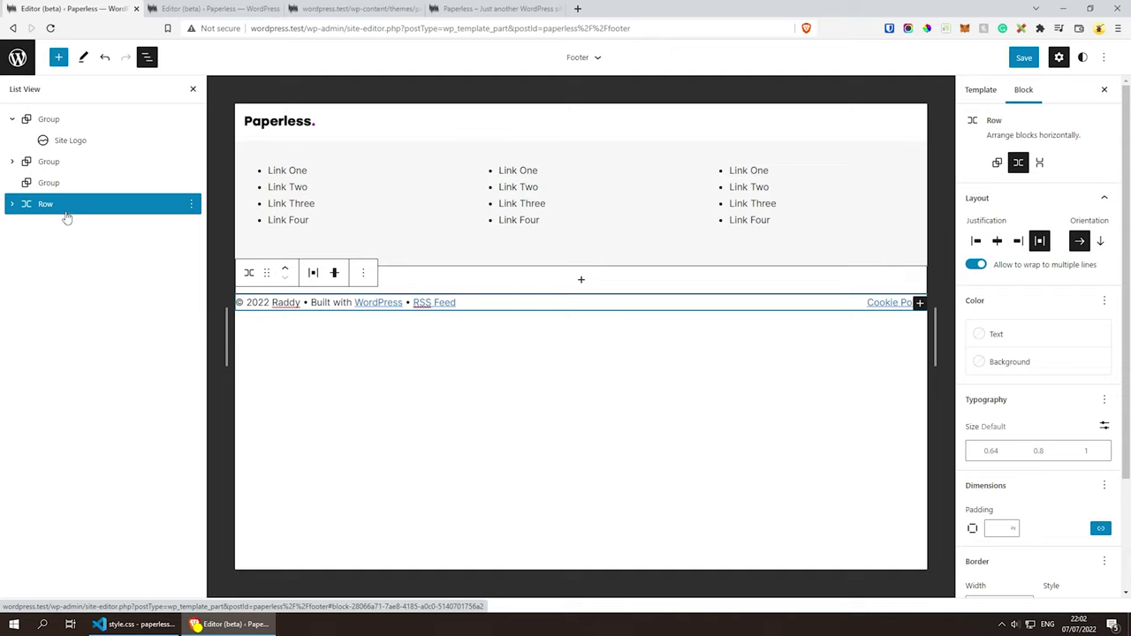
drag(34, 205, 123, 190)
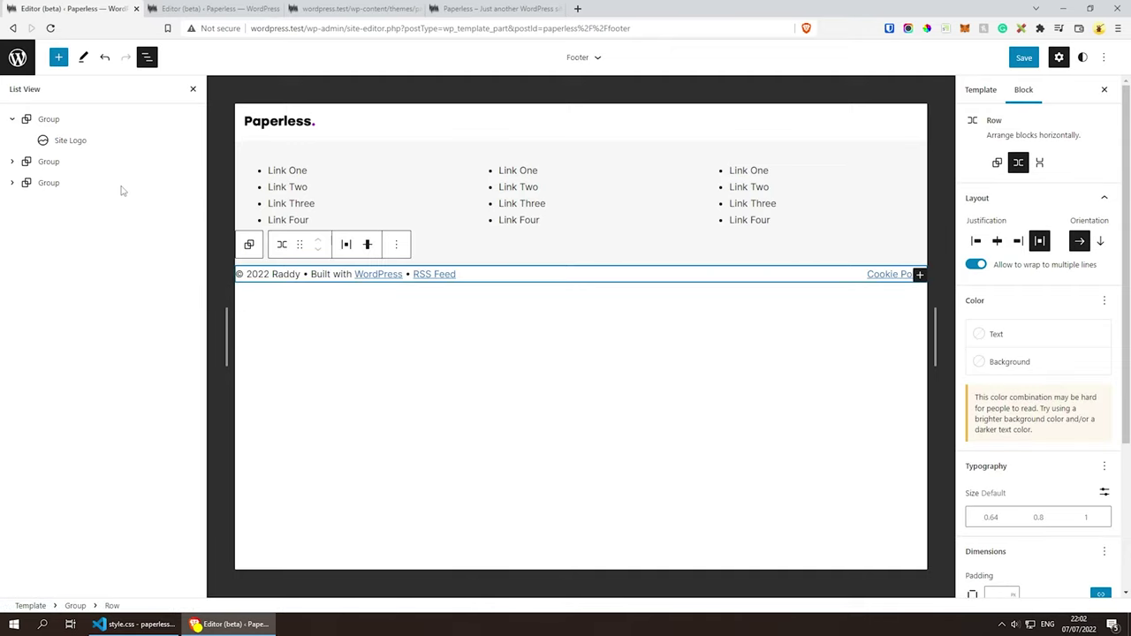
click(50, 183)
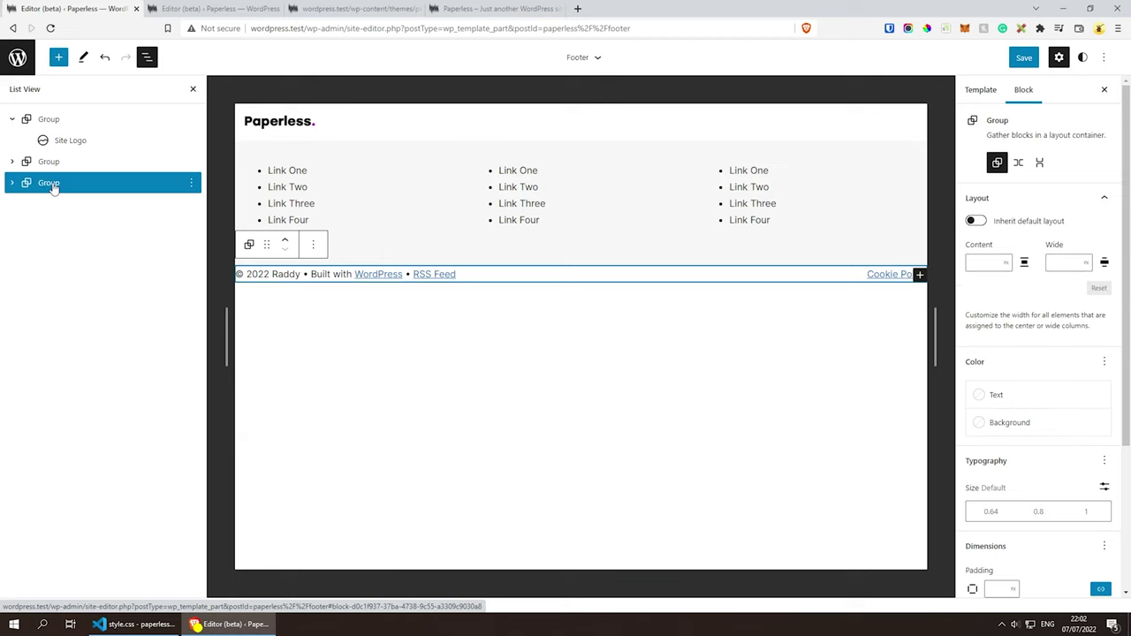
click(976, 221)
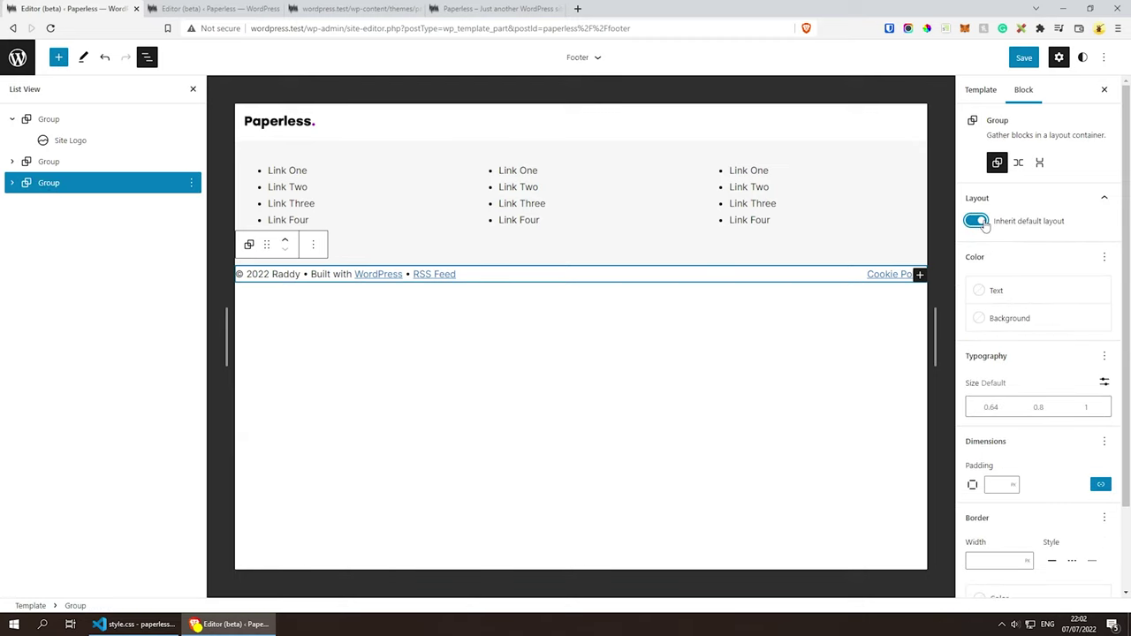
click(1023, 58)
click(495, 8)
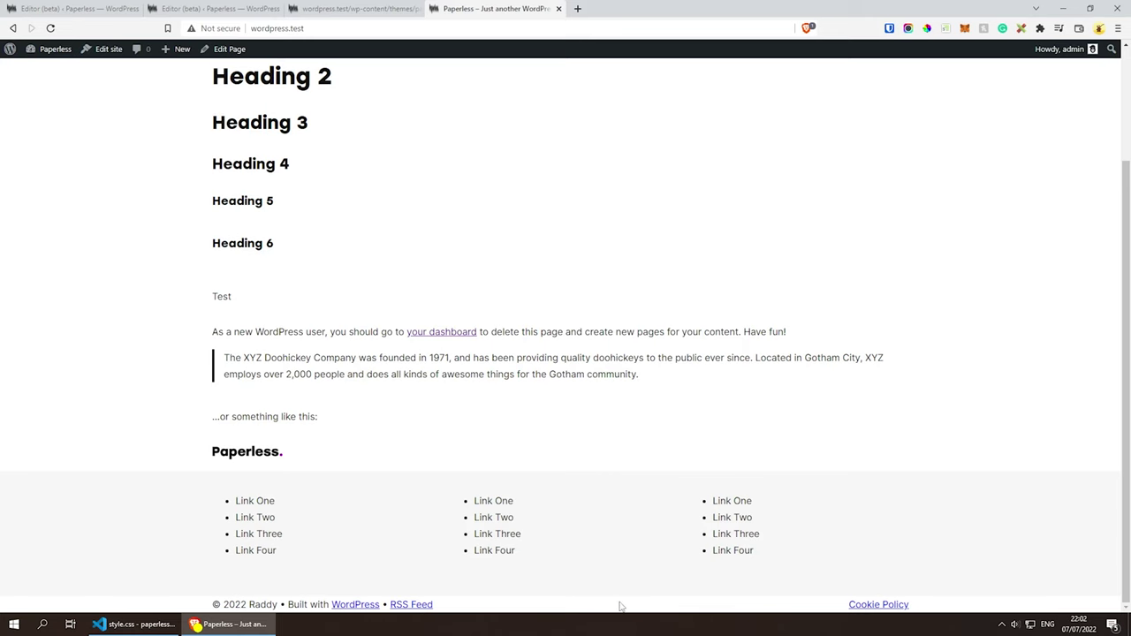
Return to the footer template part editor and close the duplicate Site Editor tab.
click(354, 9)
click(217, 9)
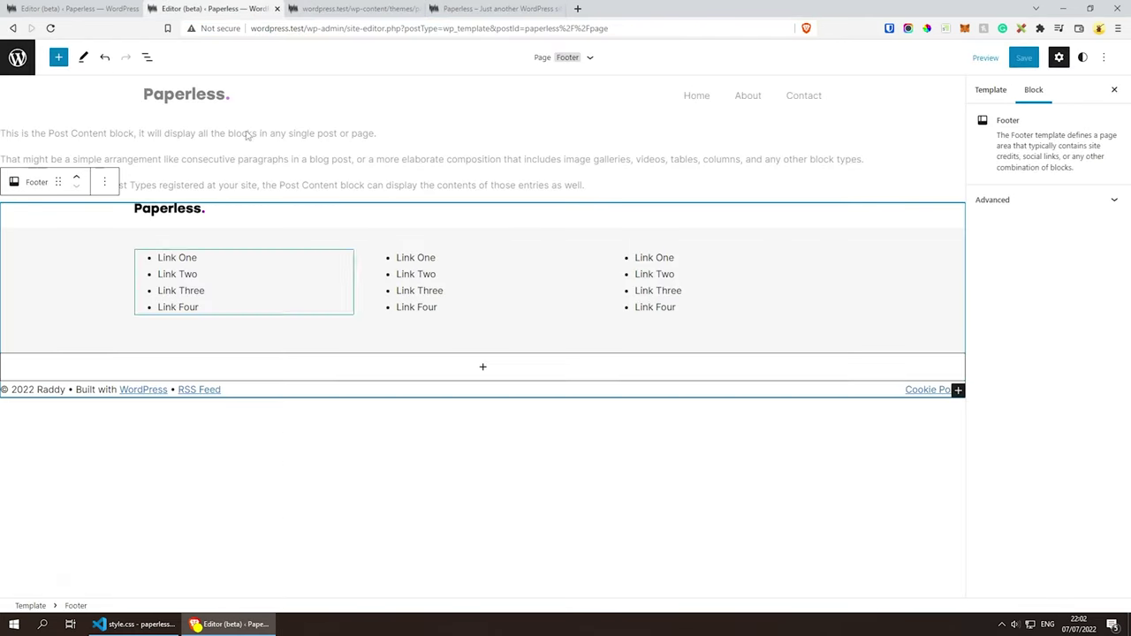
click(75, 8)
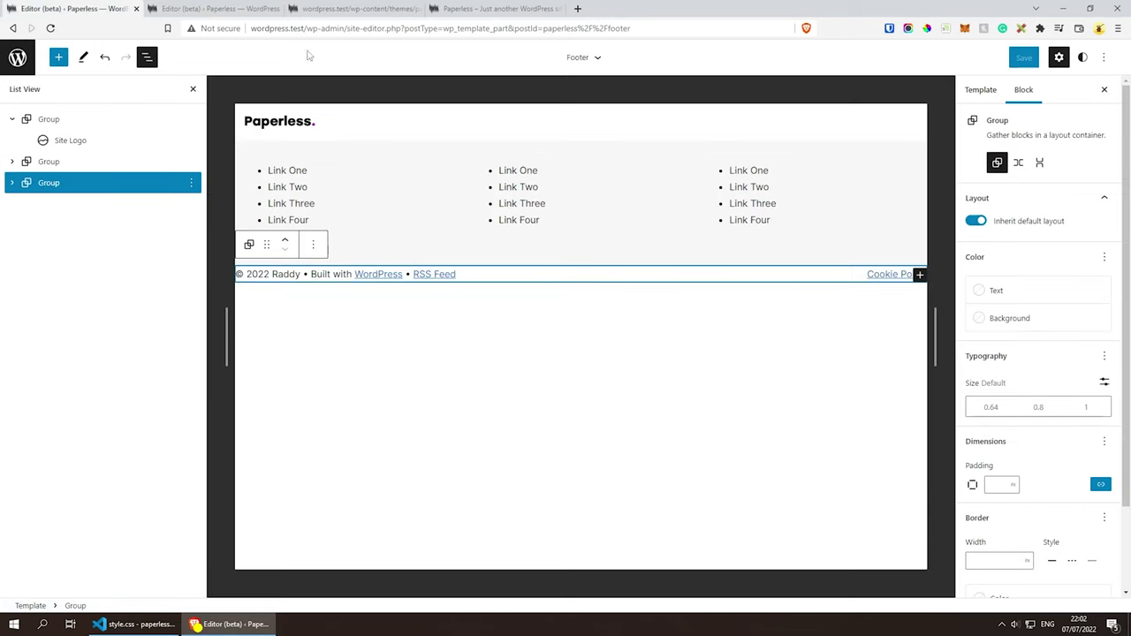
click(279, 9)
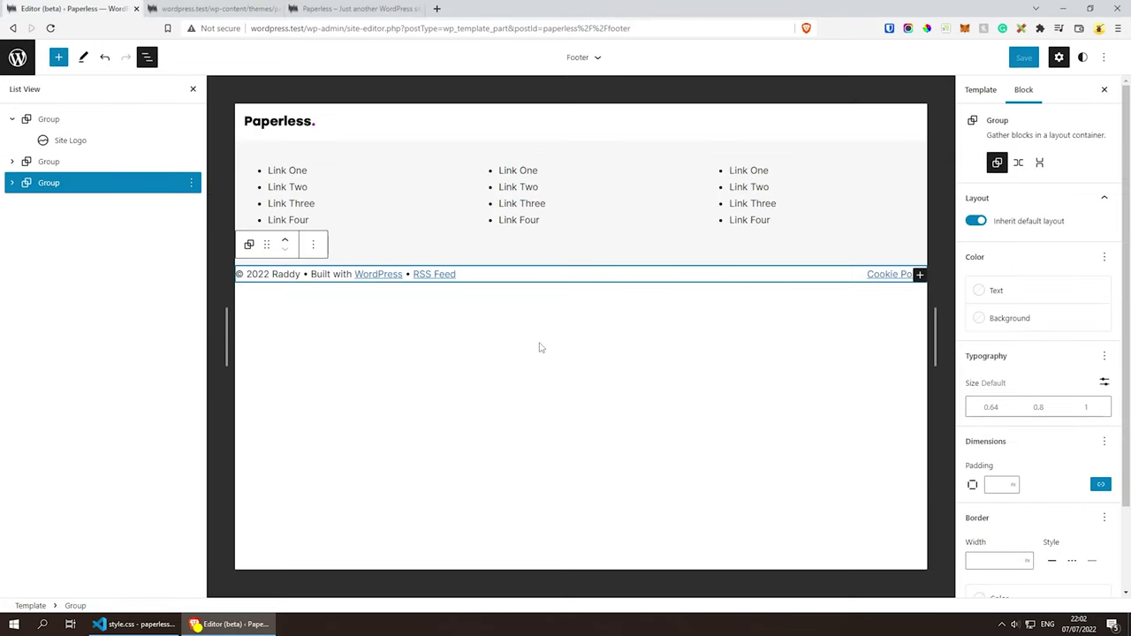
Set the last footer group's padding to 20 top and 60 bottom, and save.
click(73, 185)
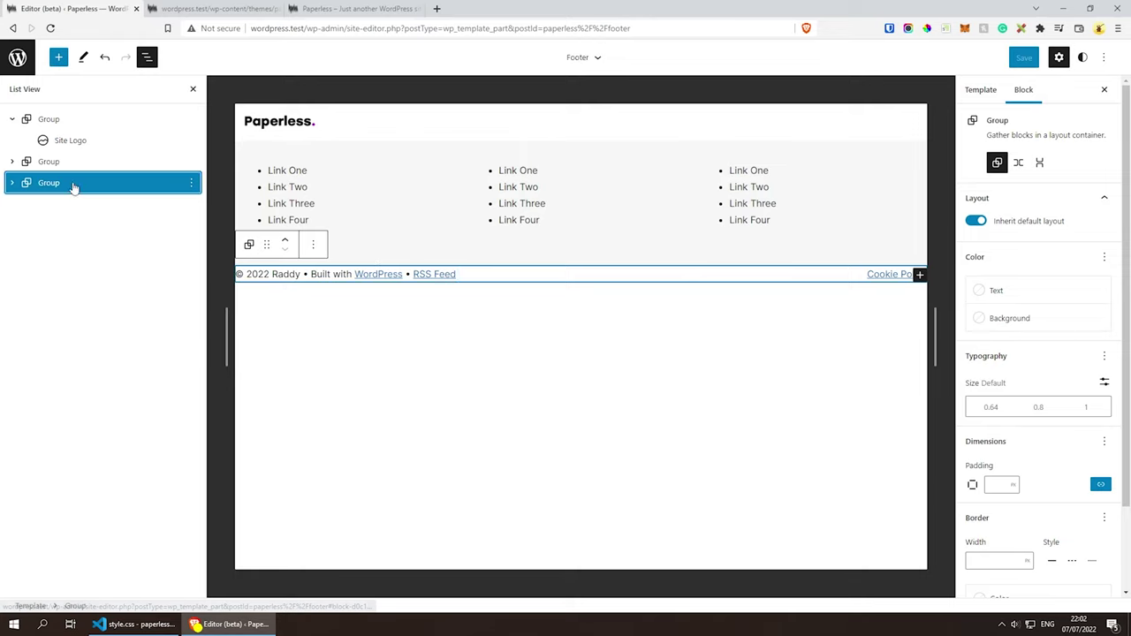
scroll(1039, 492, down, 2)
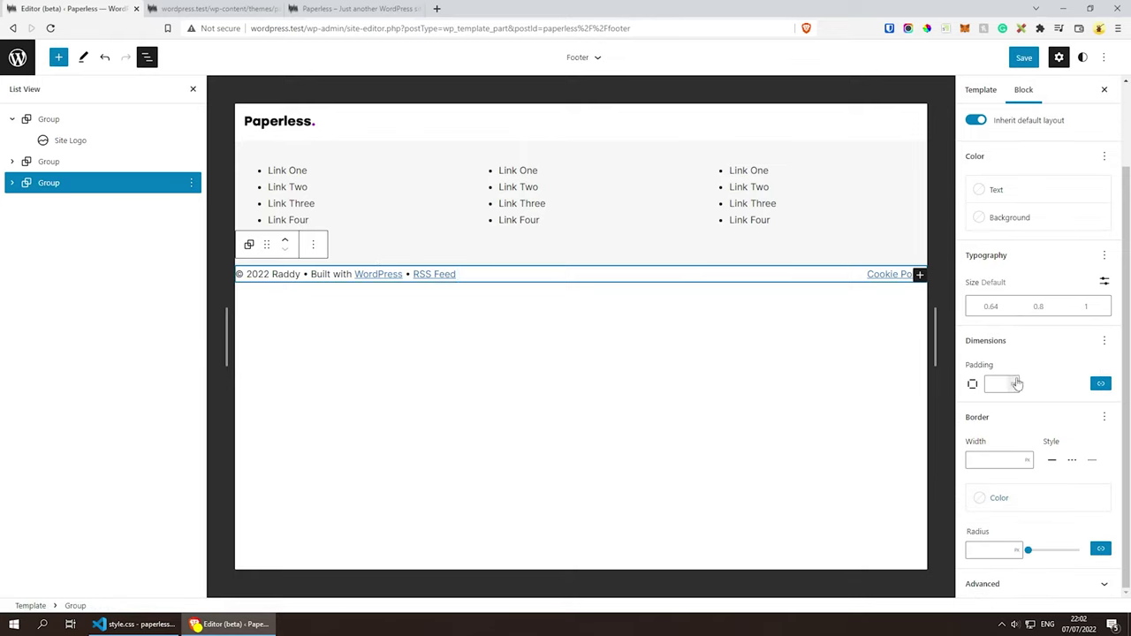
click(1100, 382)
click(1020, 405)
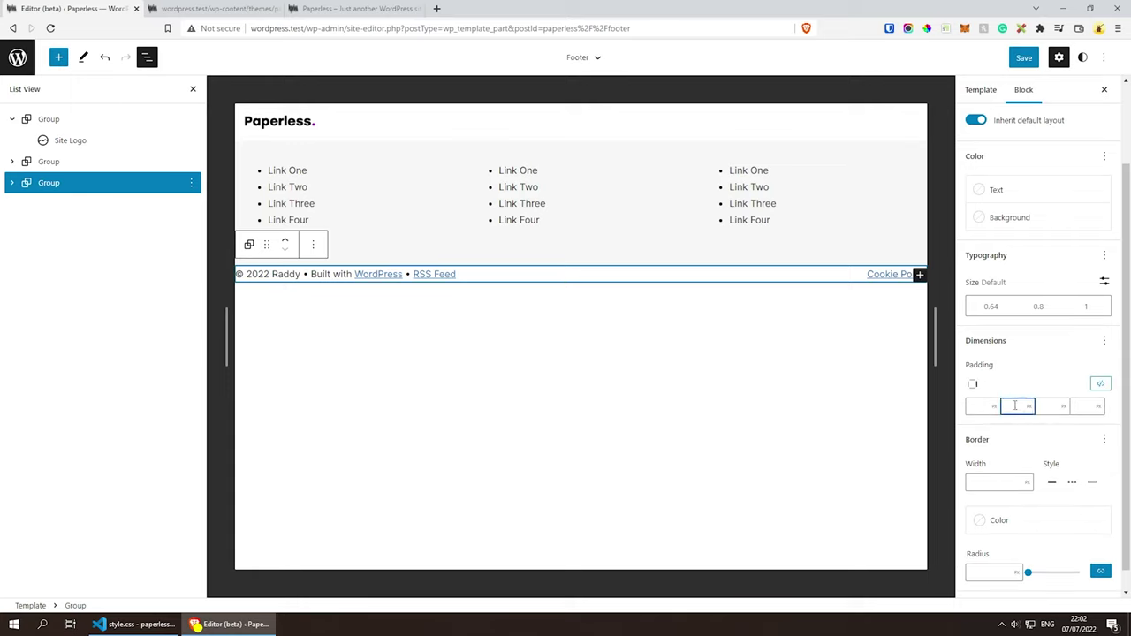
click(984, 408)
text(20)
click(1051, 405)
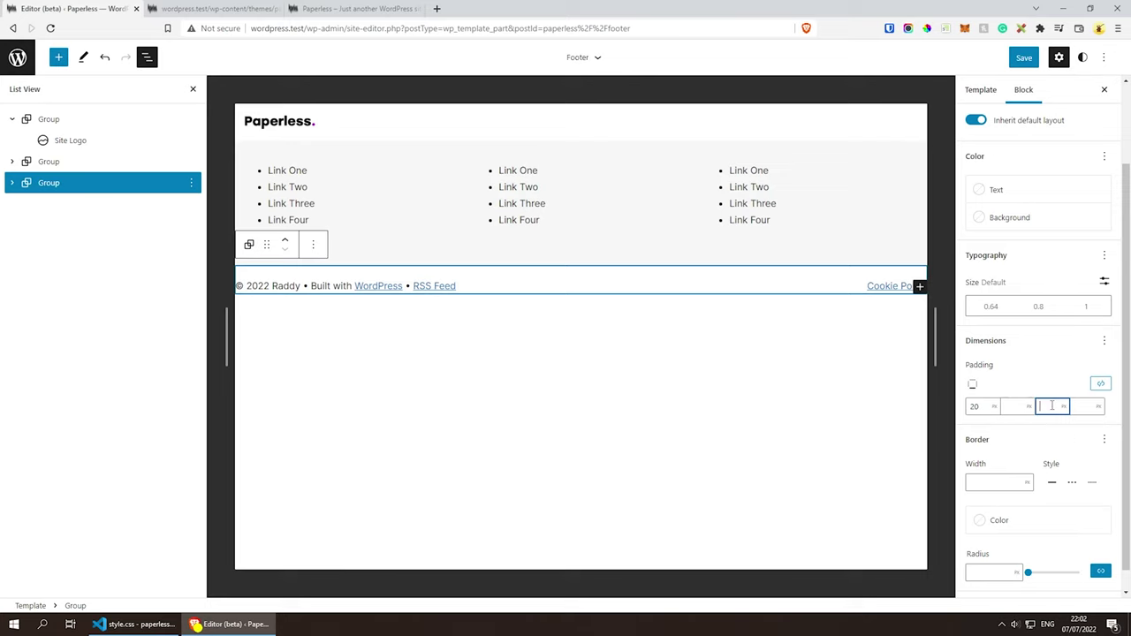
text(60)
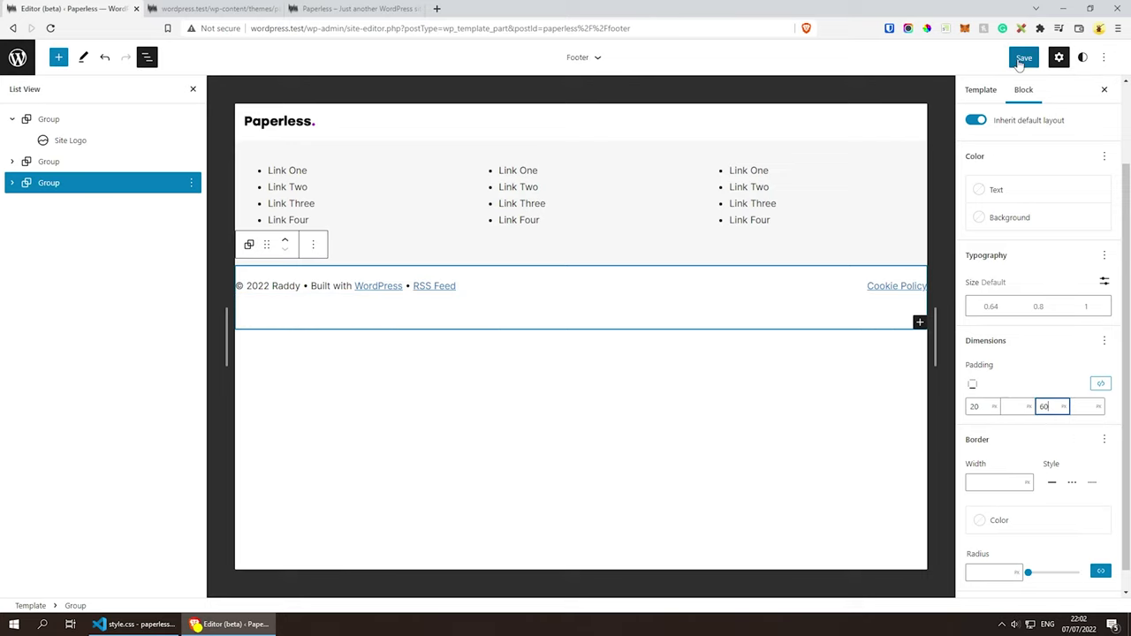
click(1023, 57)
click(1016, 56)
Reload the live page to check the footer credit line, then go to the code editor.
click(362, 9)
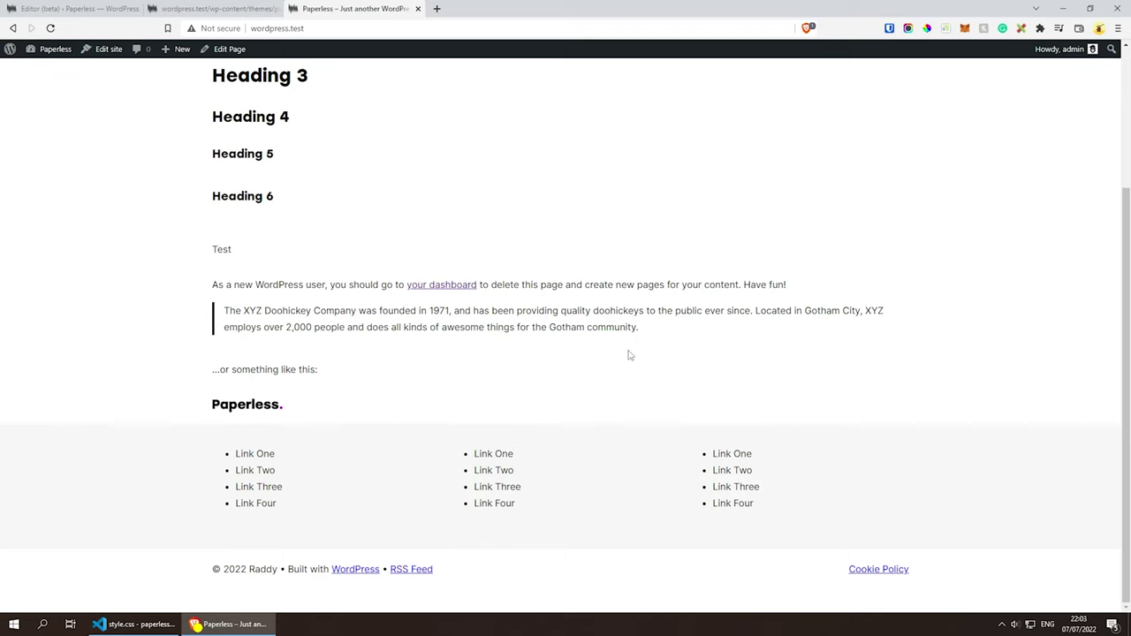
key(F5)
drag(433, 571, 301, 572)
click(303, 573)
mouse_move(177, 623)
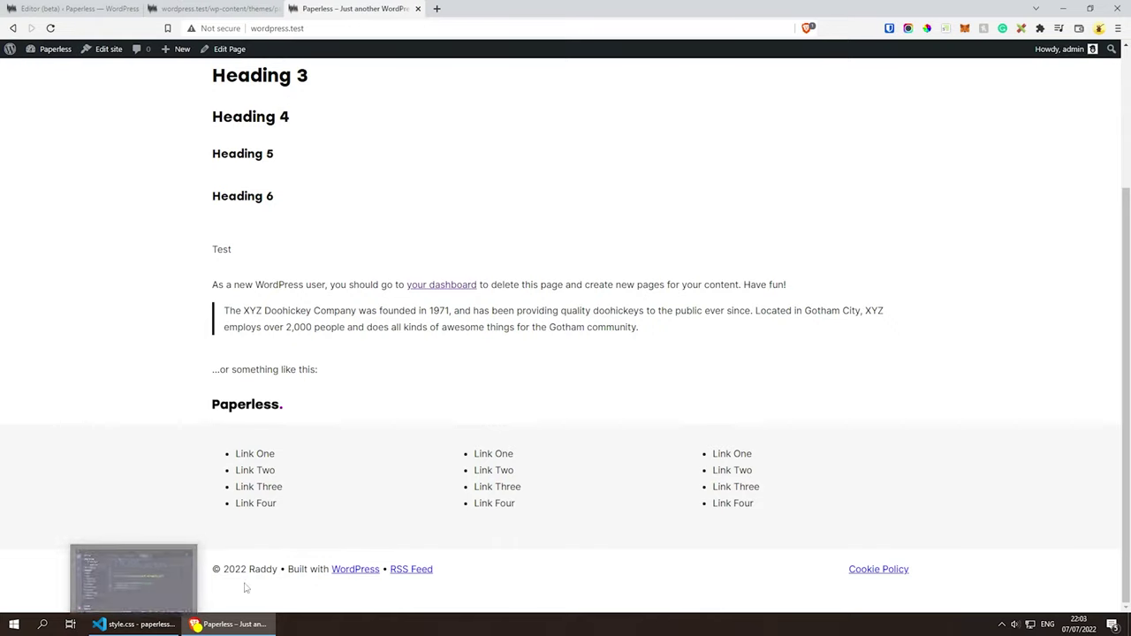
click(161, 628)
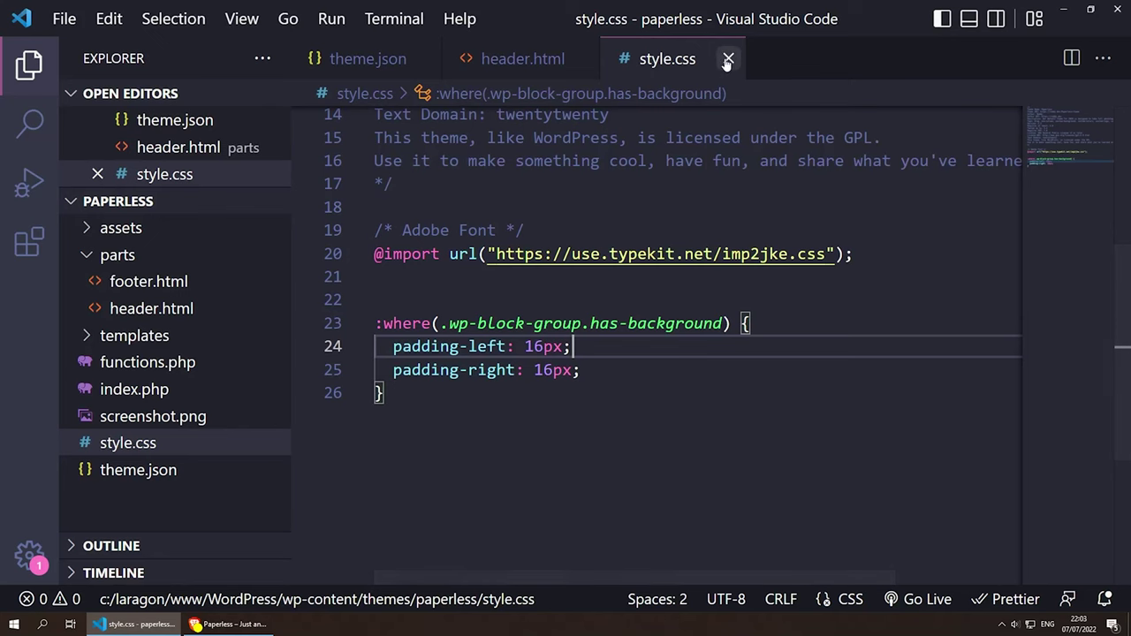
Close style.css and header.html, and place the cursor after the h6 entry in theme.json's elements.
click(728, 58)
click(587, 58)
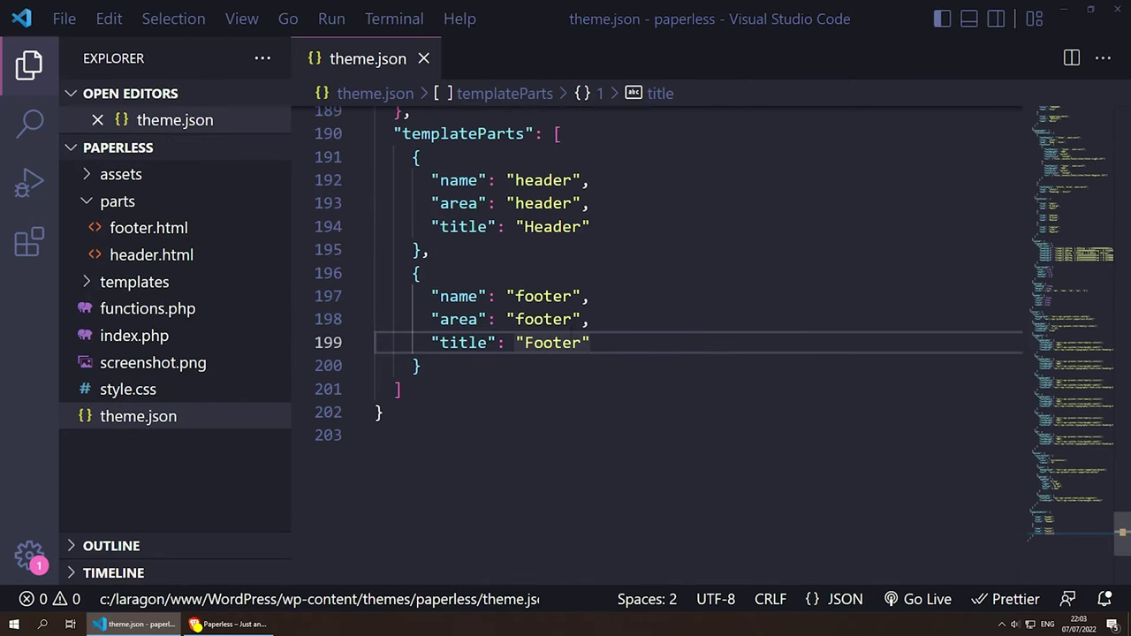
scroll(671, 345, up, 12)
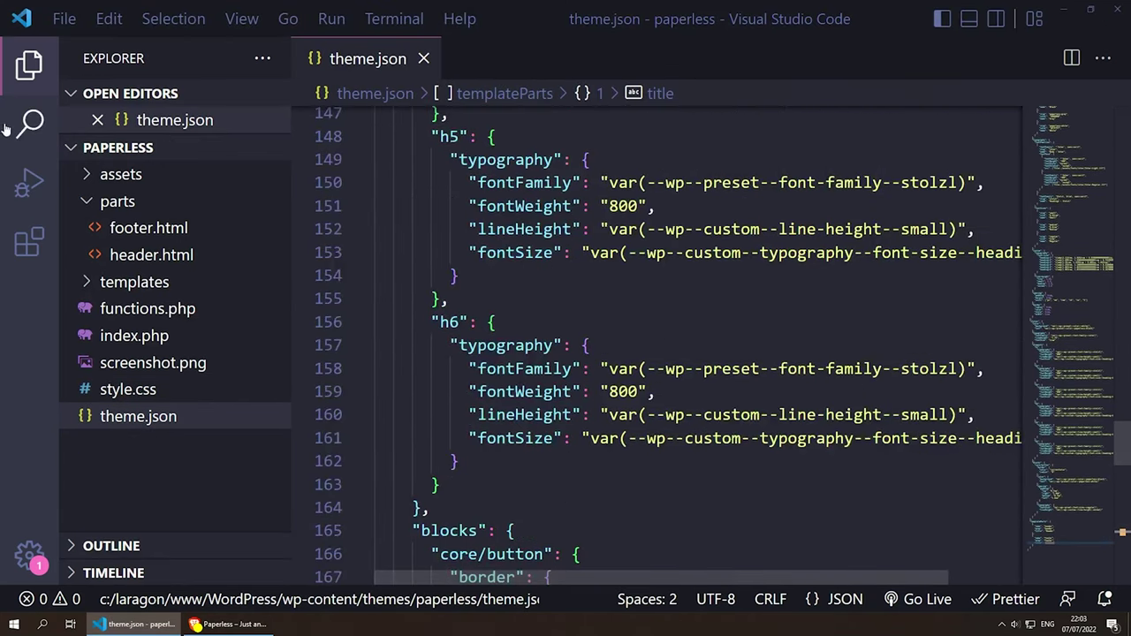
click(29, 64)
scroll(565, 345, up, 12)
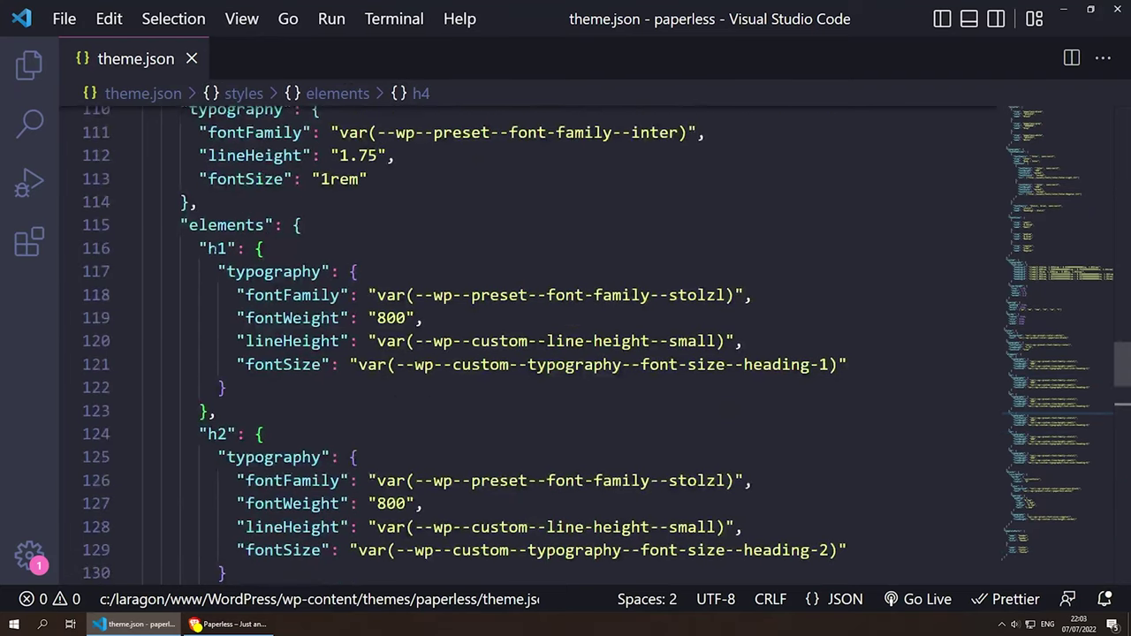
click(225, 248)
key(Up)
key(End)
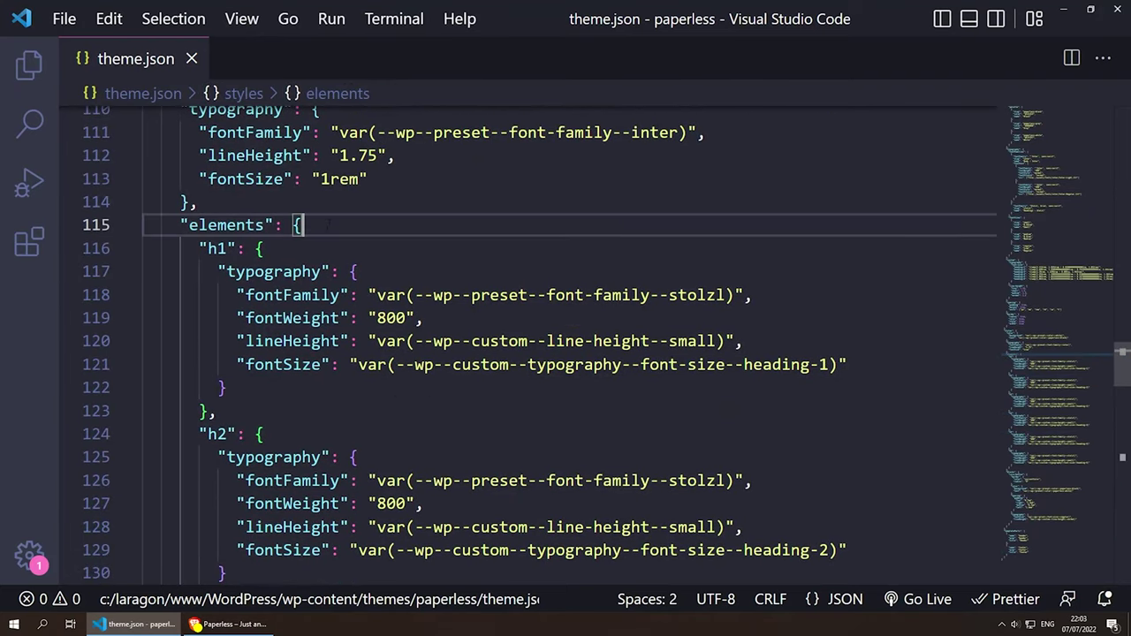
scroll(566, 344, down, 11)
scroll(565, 344, down, 3)
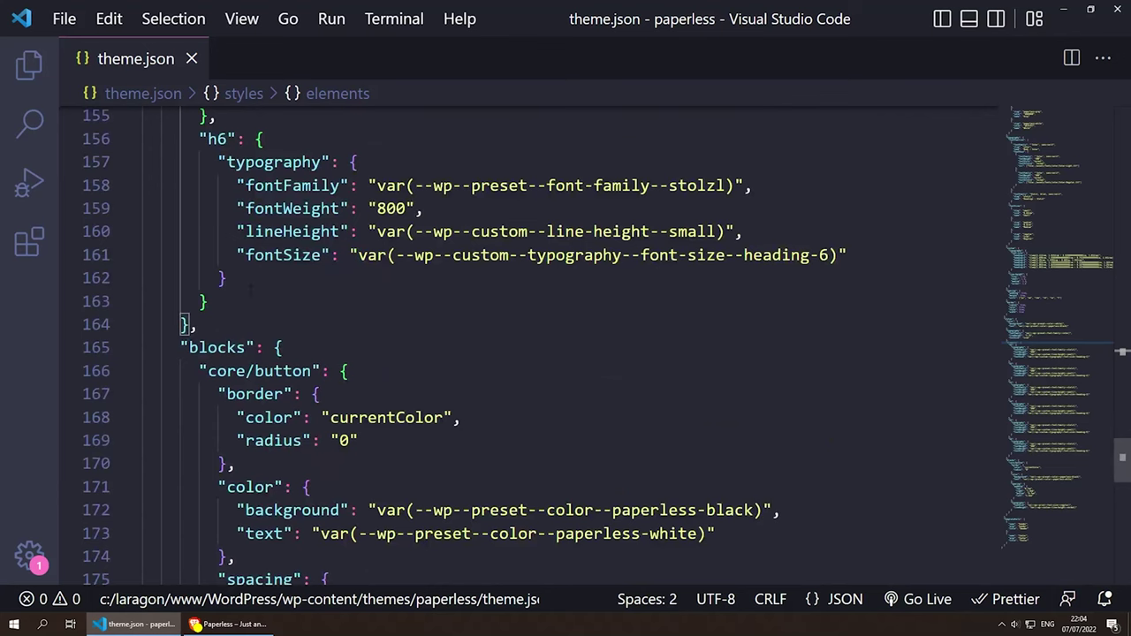
click(383, 303)
Add a "link" element with a "color" object and a "text" property in theme.json.
text(,)
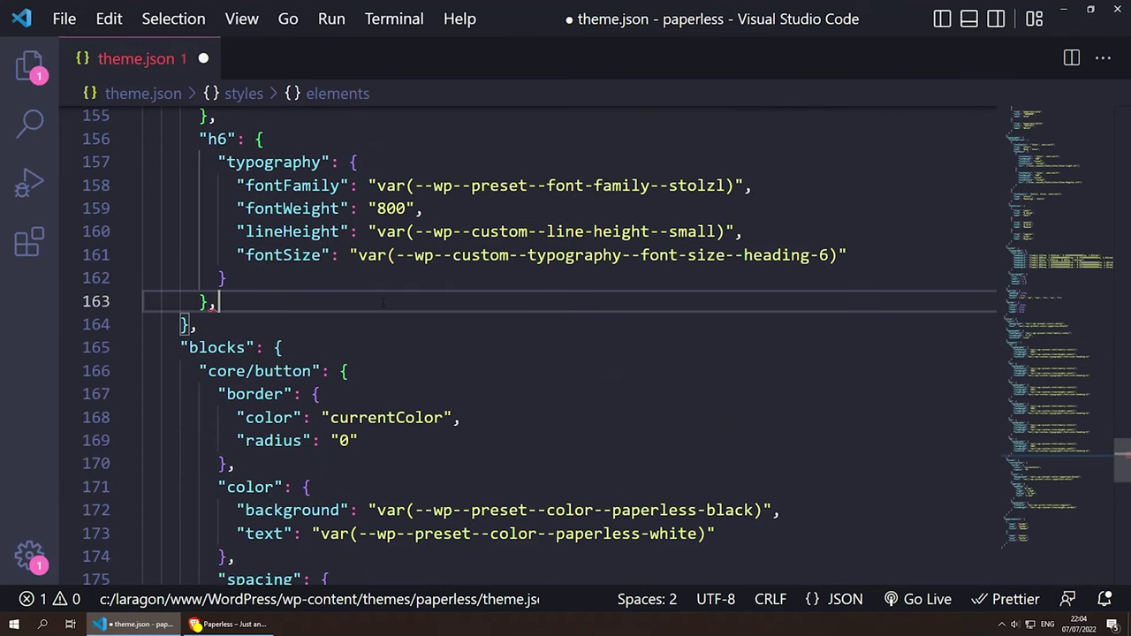
key(Return)
text(")
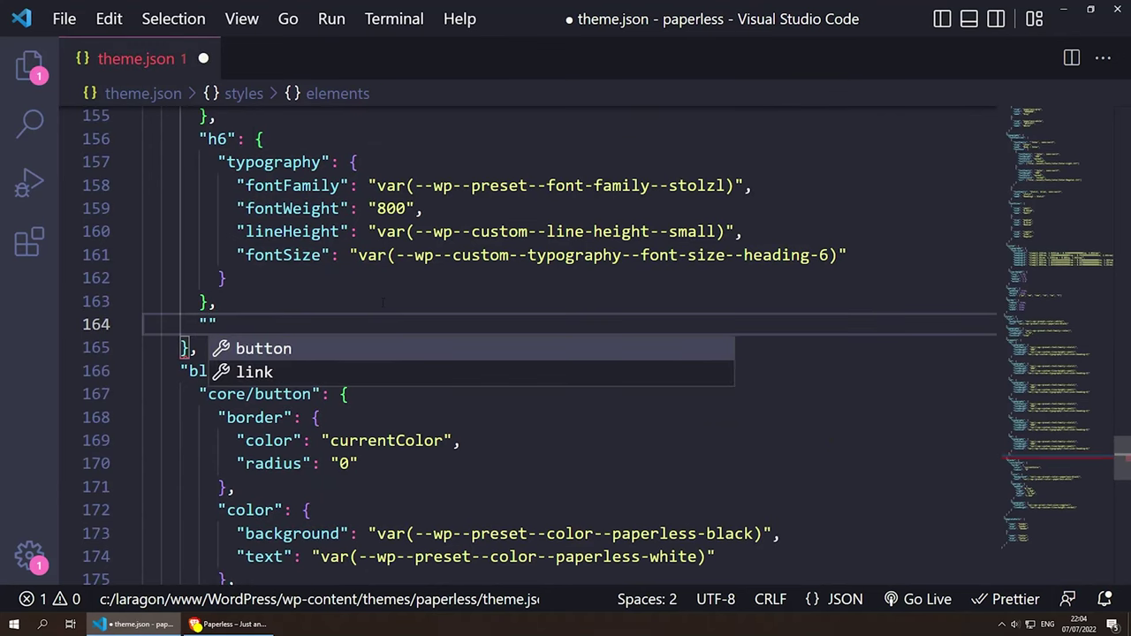
key(Down)
key(Return)
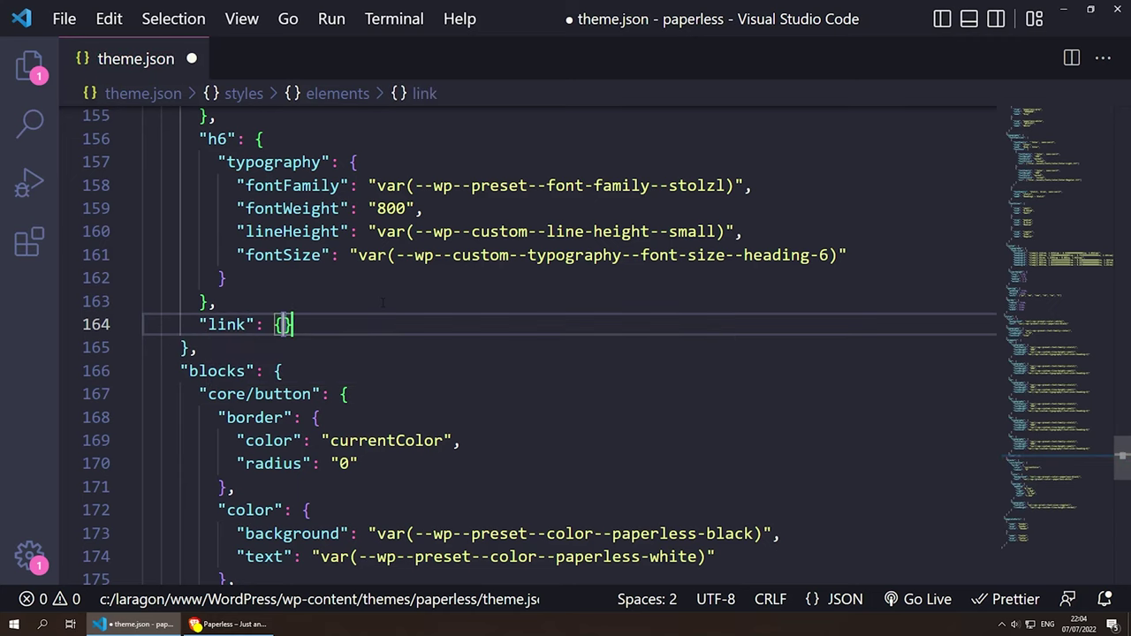
key(Return)
text(")
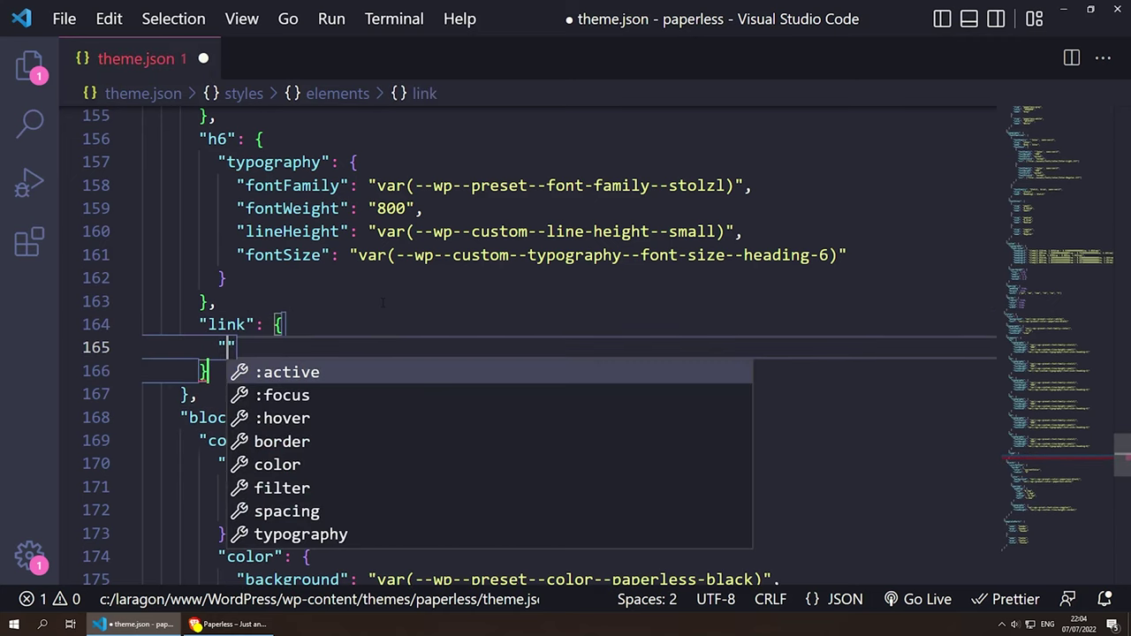
key(Down)
key(Down)
key(Down)
key(Down)
key(Down)
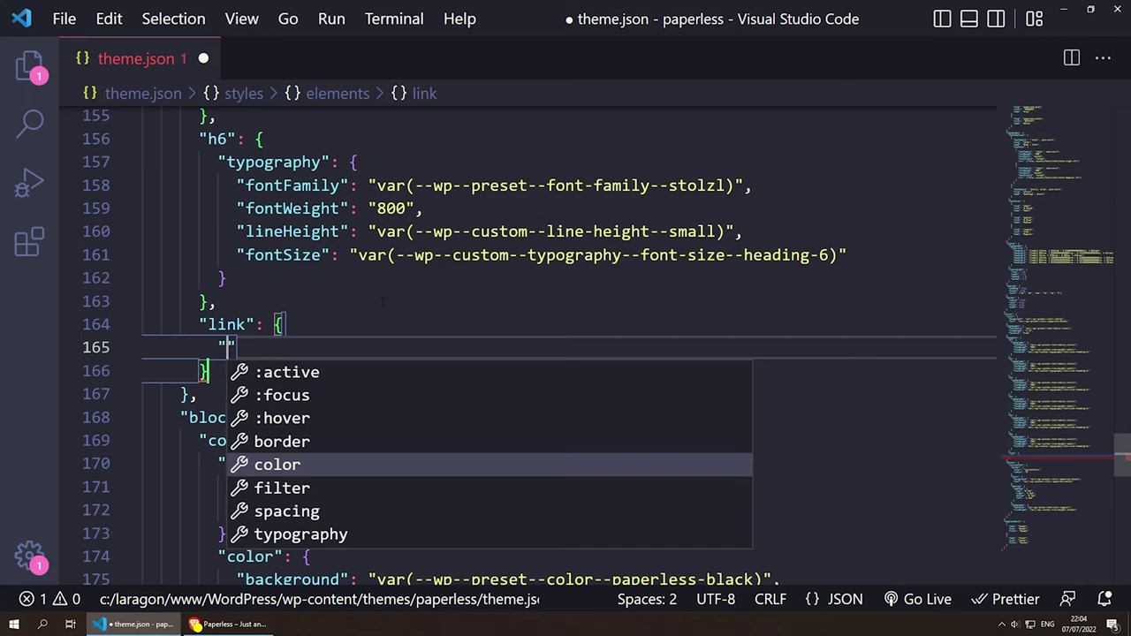
key(Up)
key(Up)
key(Up)
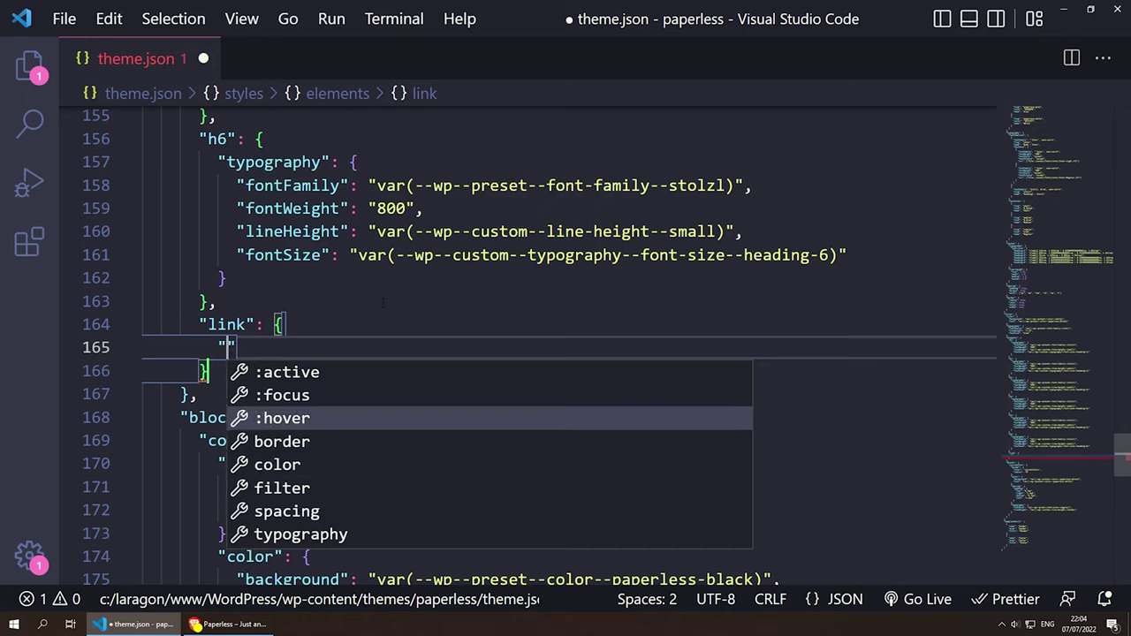
key(Down)
key(Up)
key(Up)
key(Up)
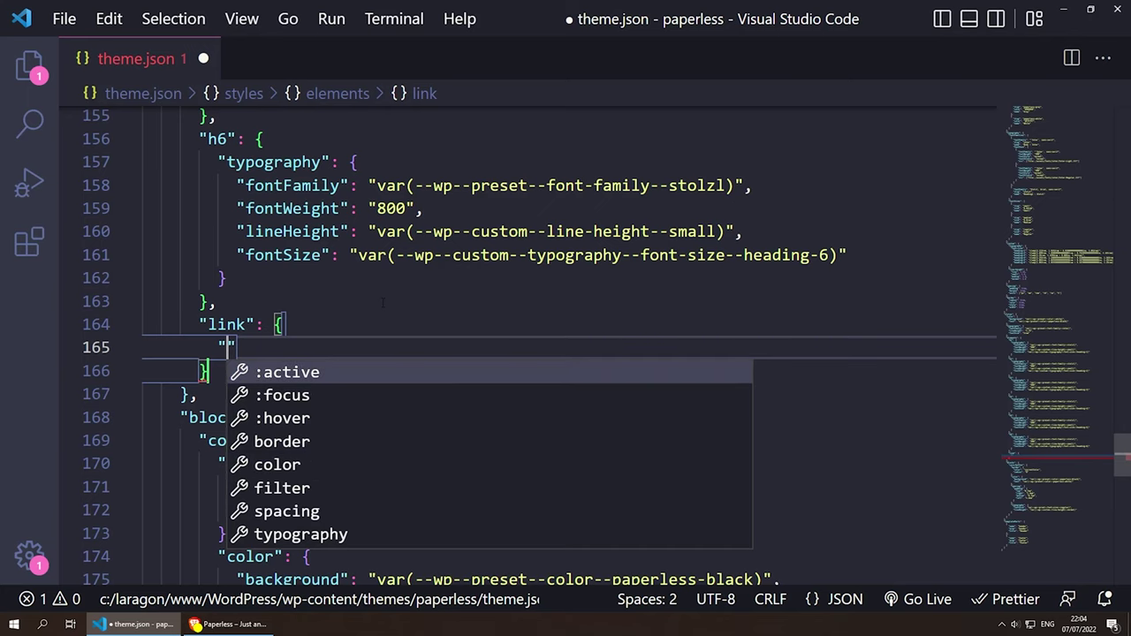
key(Down)
key(Down)
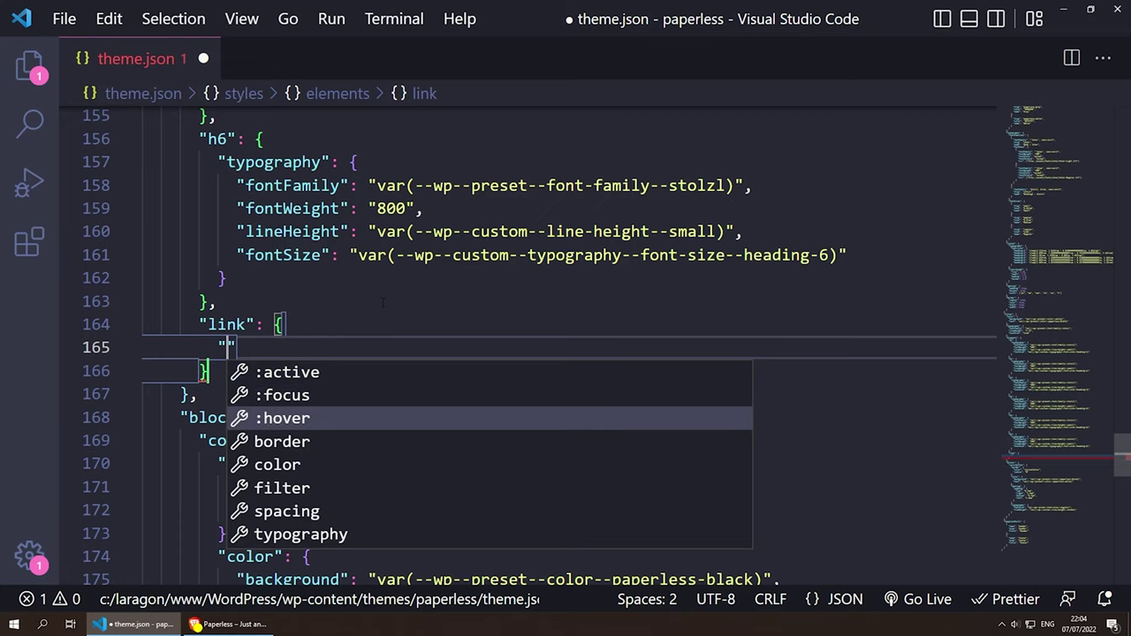
key(Down)
key(Down)
key(Down)
key(Up)
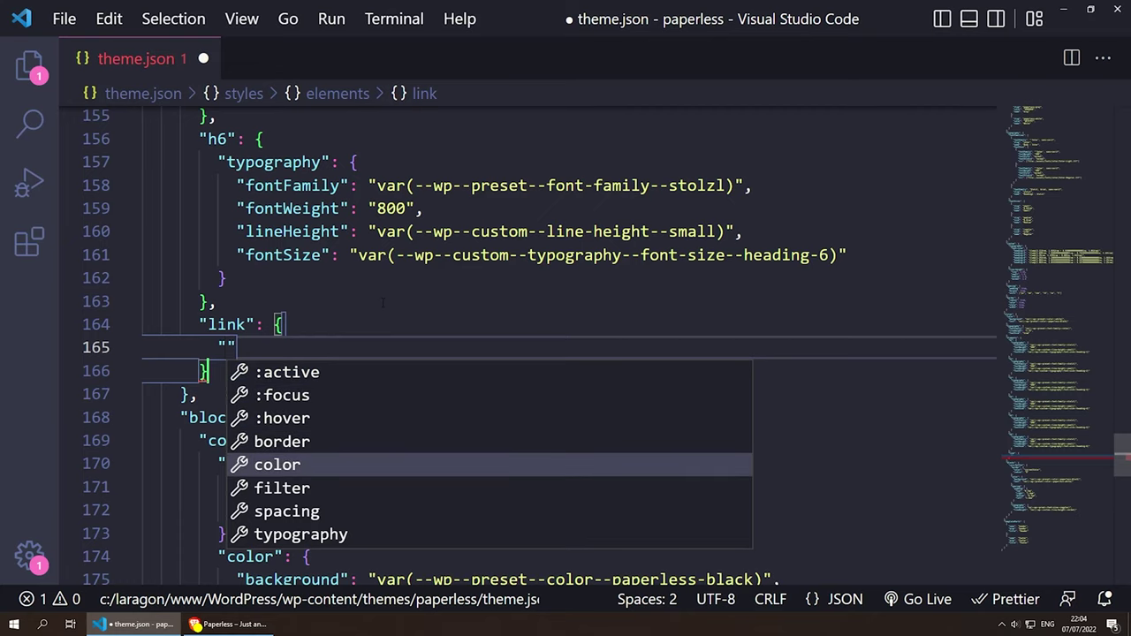
key(Return)
key(Return)
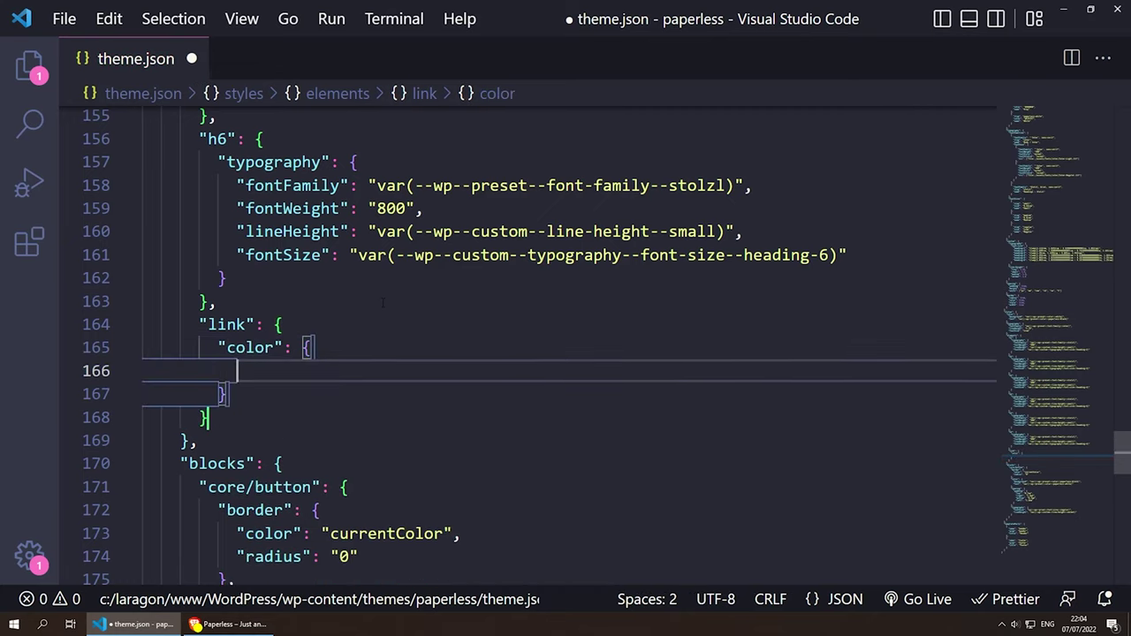
text(te)
key(BackSpace)
text(")
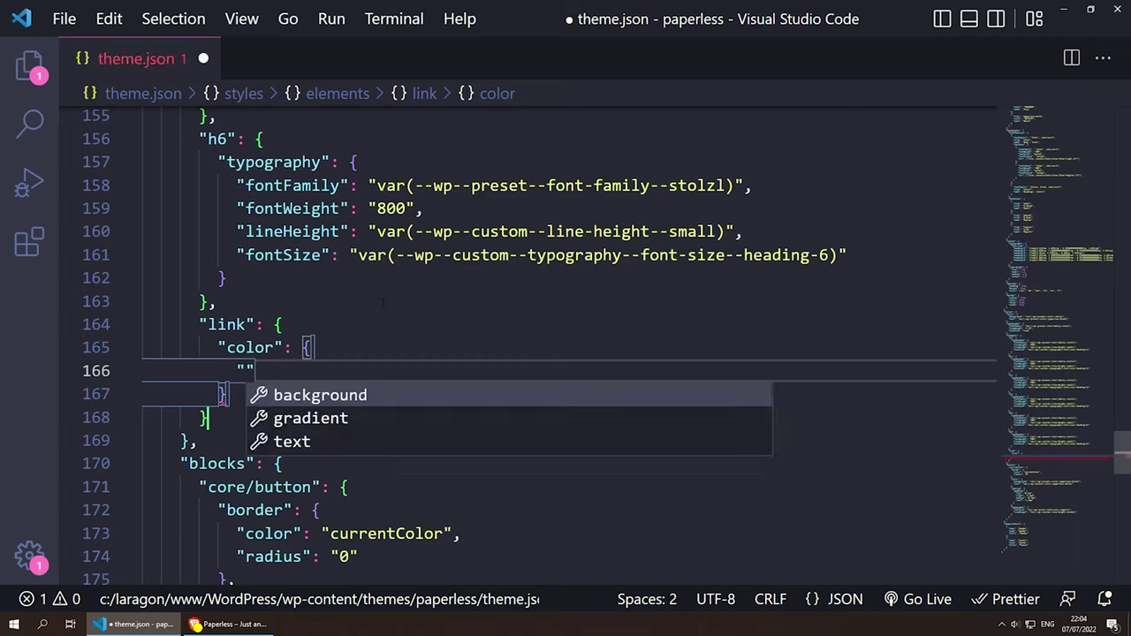
key(Down)
key(Down)
key(Return)
Set the link text value to var(--wp--preset--color--paperless-black) and save theme.json.
text(var()
key(BackSpace)
text((--)
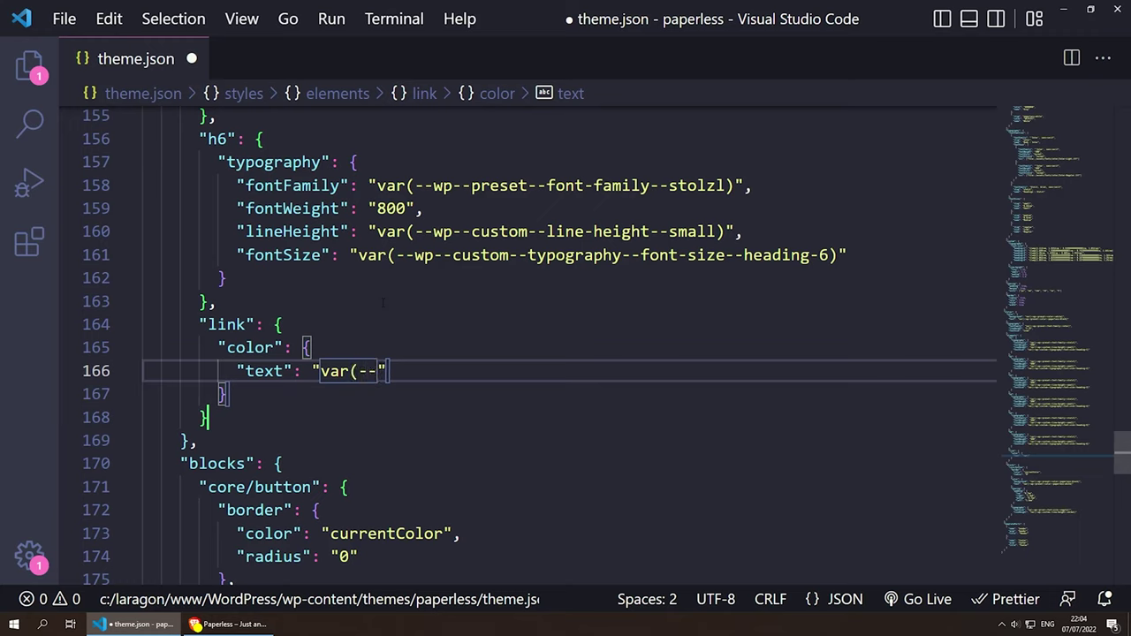
scroll(434, 311, down, 1)
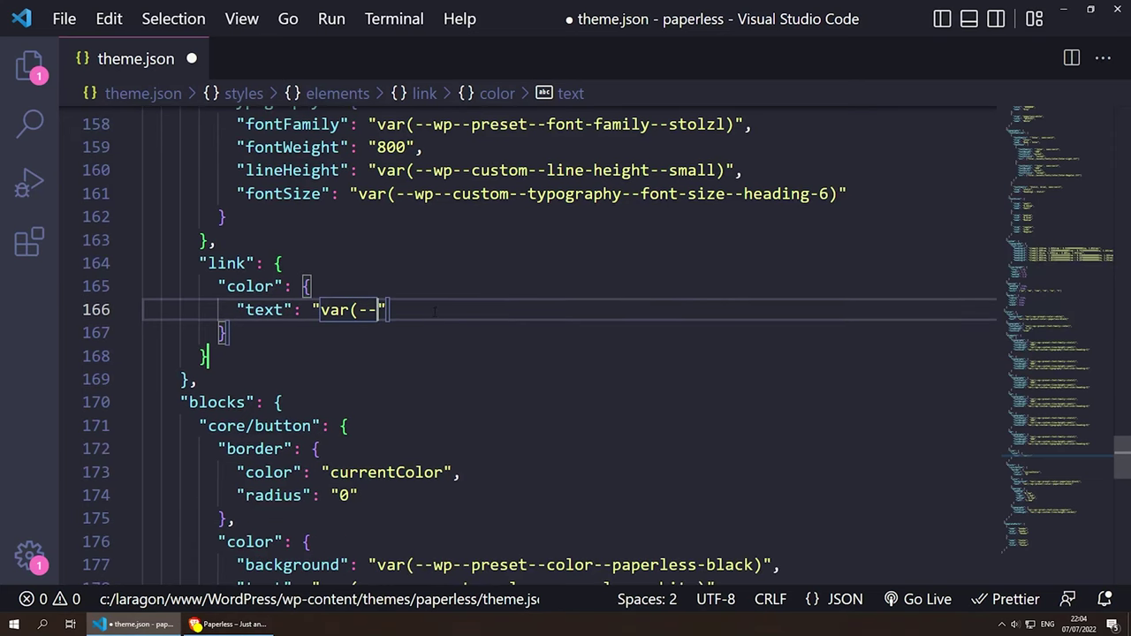
scroll(435, 311, down, 3)
drag(753, 381, 359, 370)
key(ctrl+c)
scroll(530, 345, up, 4)
key(ctrl+v)
key(shift+alt+Right)
key(shift+alt+Right)
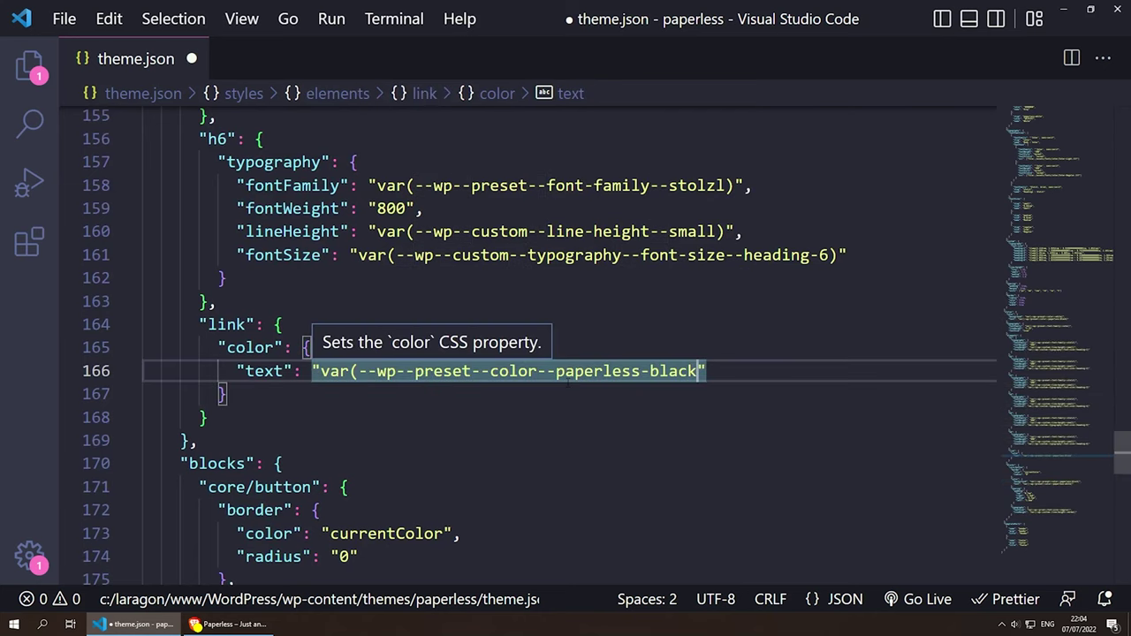
key(Right)
text())
key(ctrl+s)
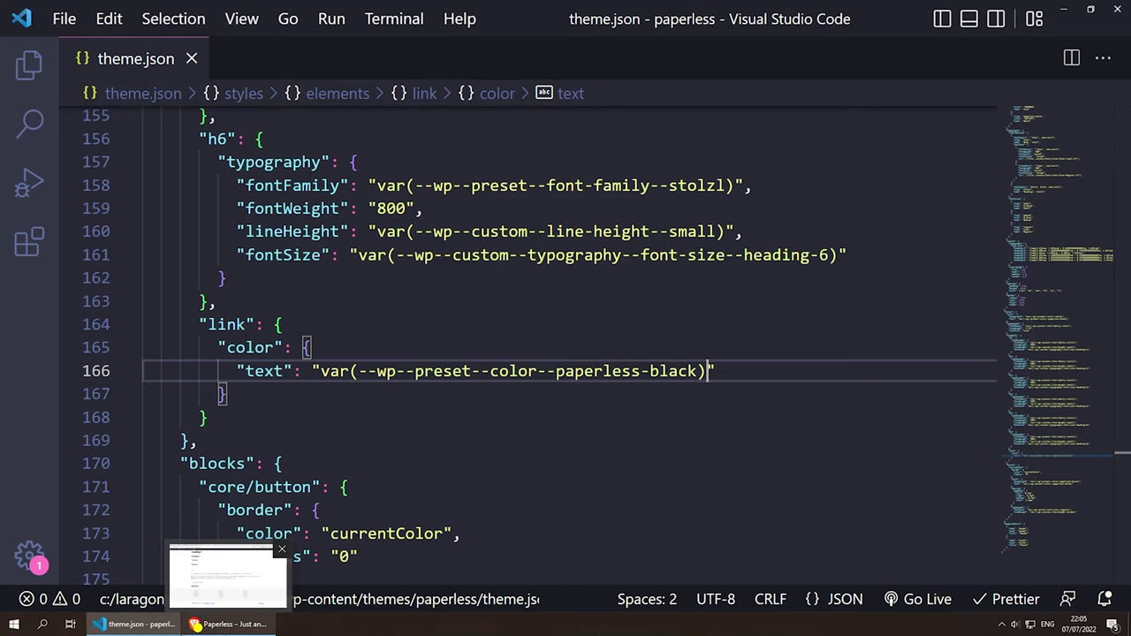
click(228, 624)
Reload the Paperless sample page twice and scroll to the top to check the link colour.
key(F5)
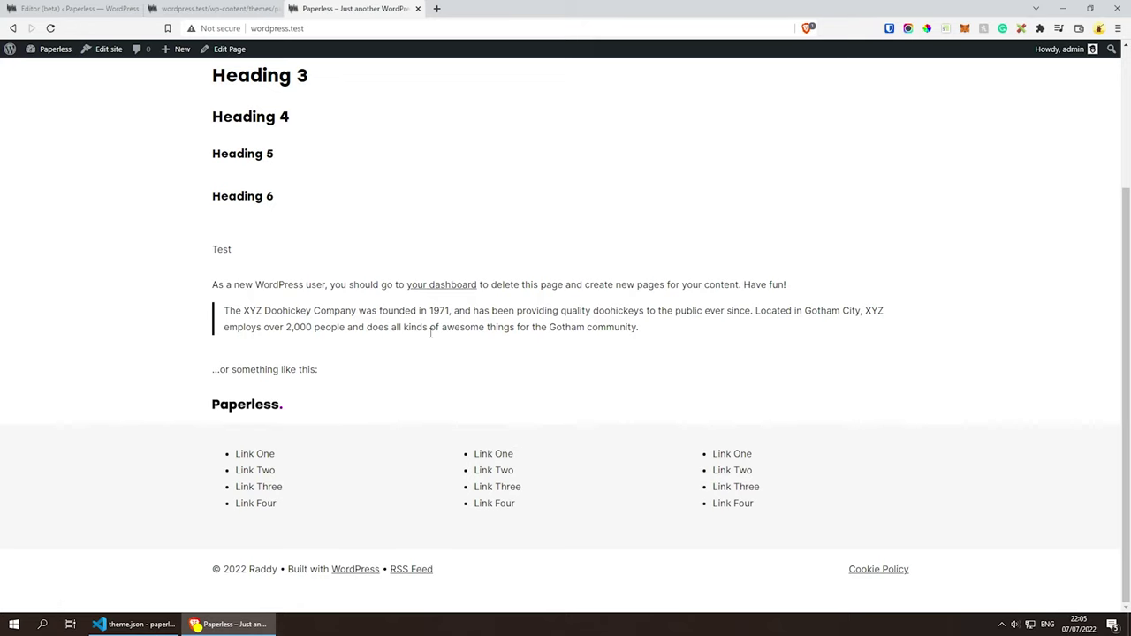
key(F5)
scroll(598, 414, up, 3)
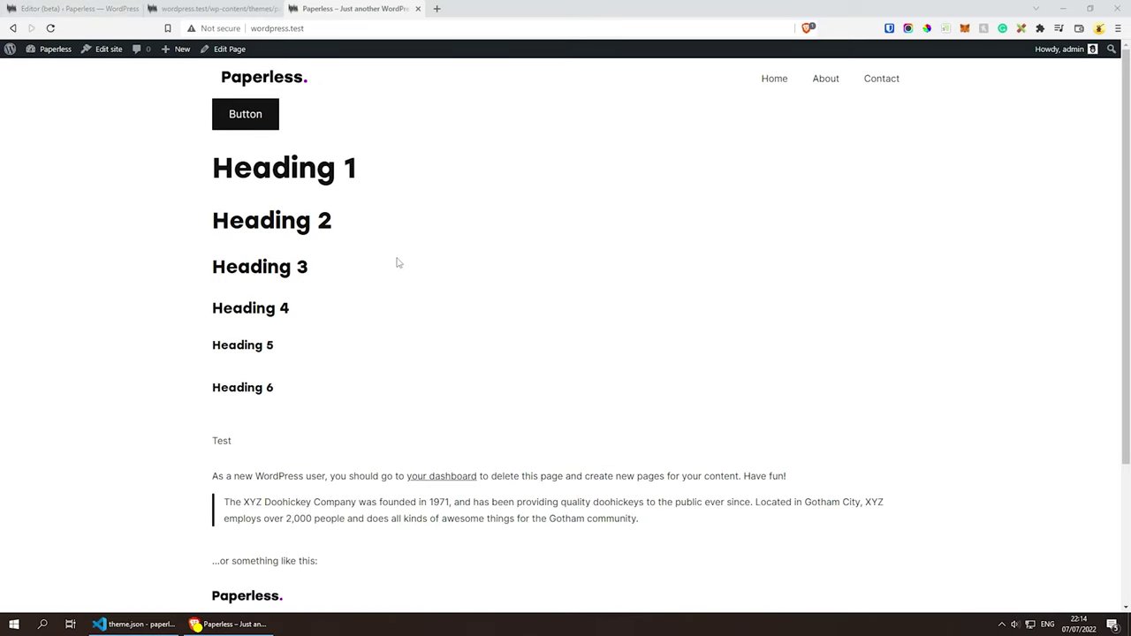
click(162, 12)
Open the Footer template part from the Site Editor's Template Parts list.
click(112, 8)
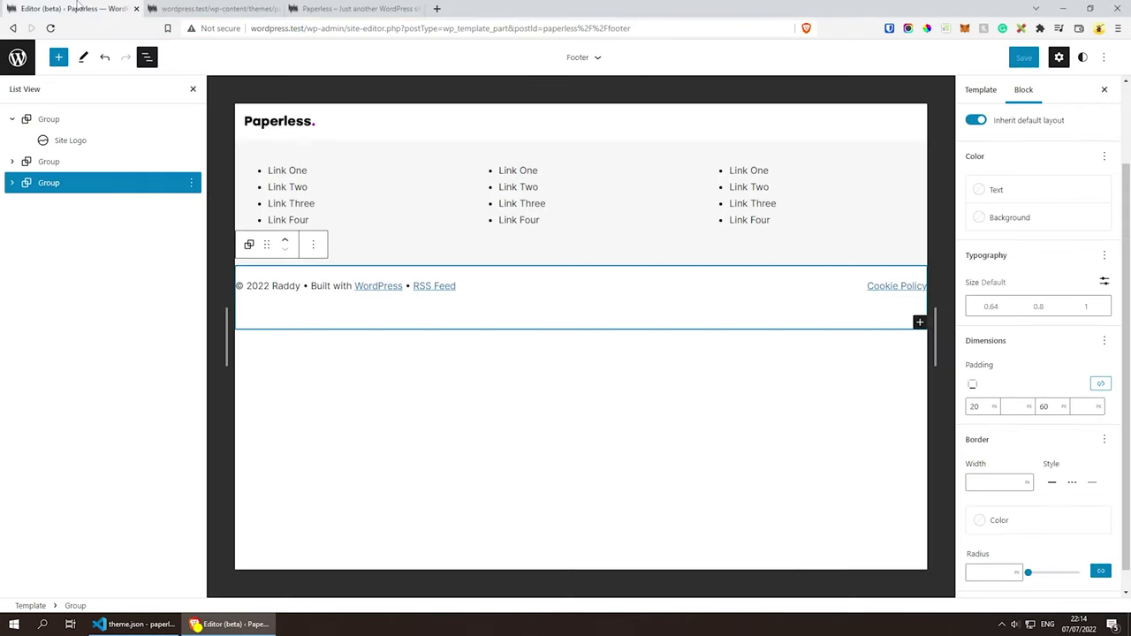
click(18, 56)
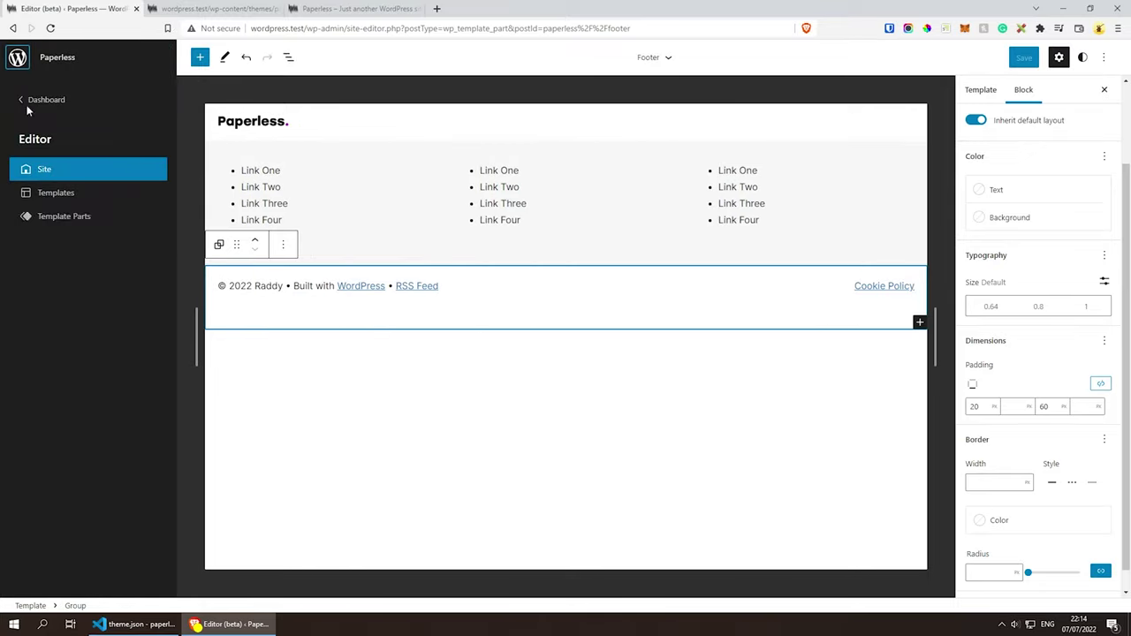
click(63, 219)
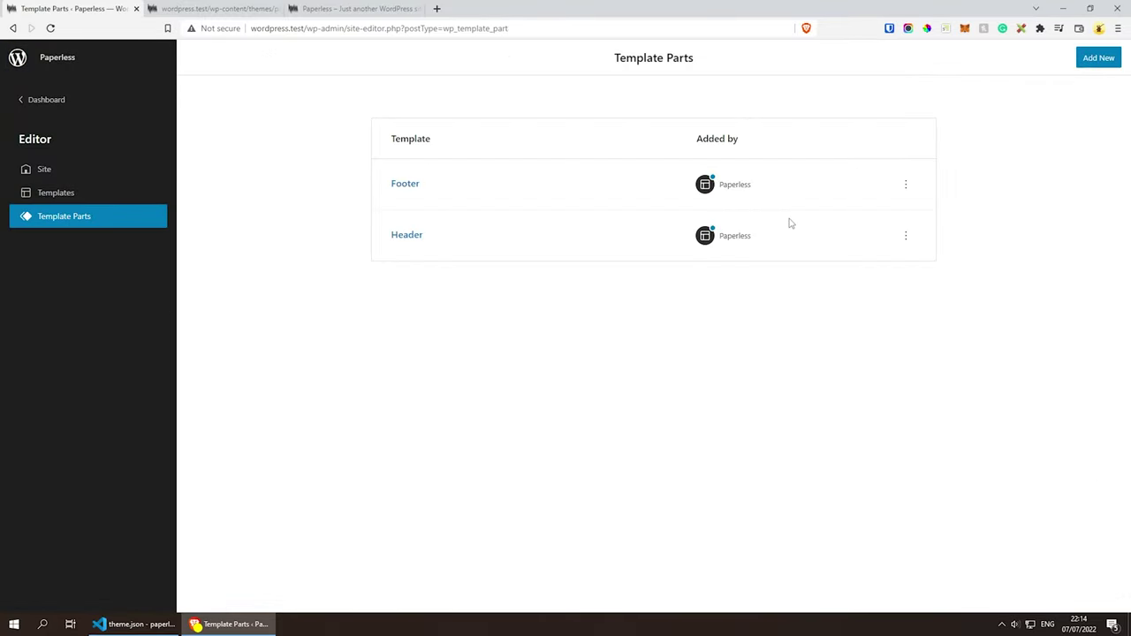
click(905, 183)
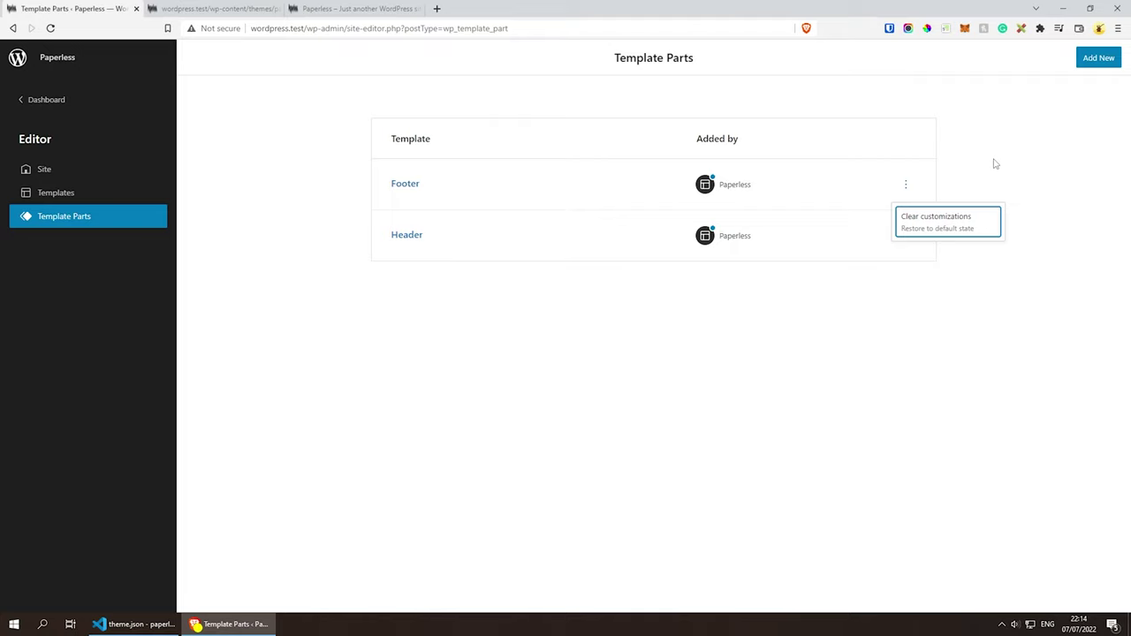
click(941, 163)
click(399, 184)
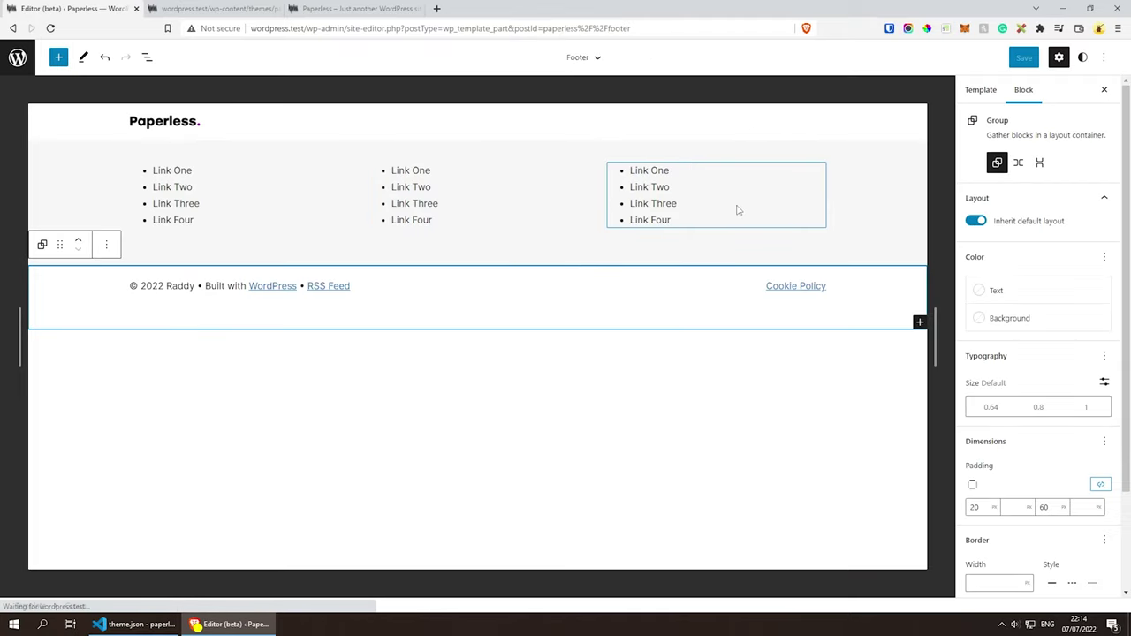
Select all three Group blocks in List View and copy them via the Options menu.
click(147, 56)
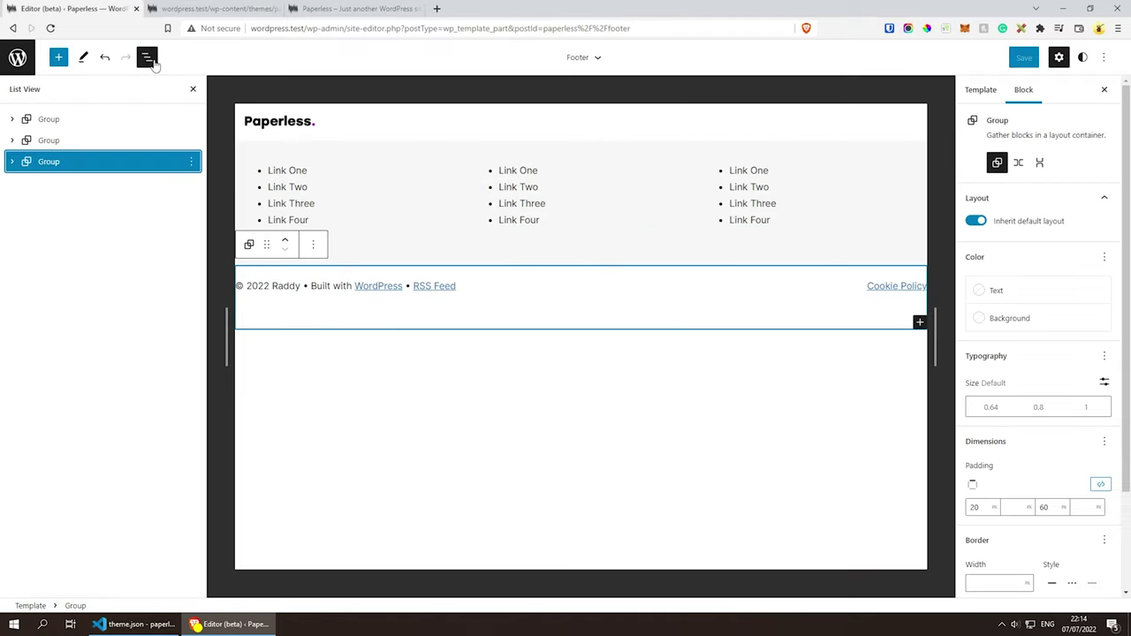
click(34, 119)
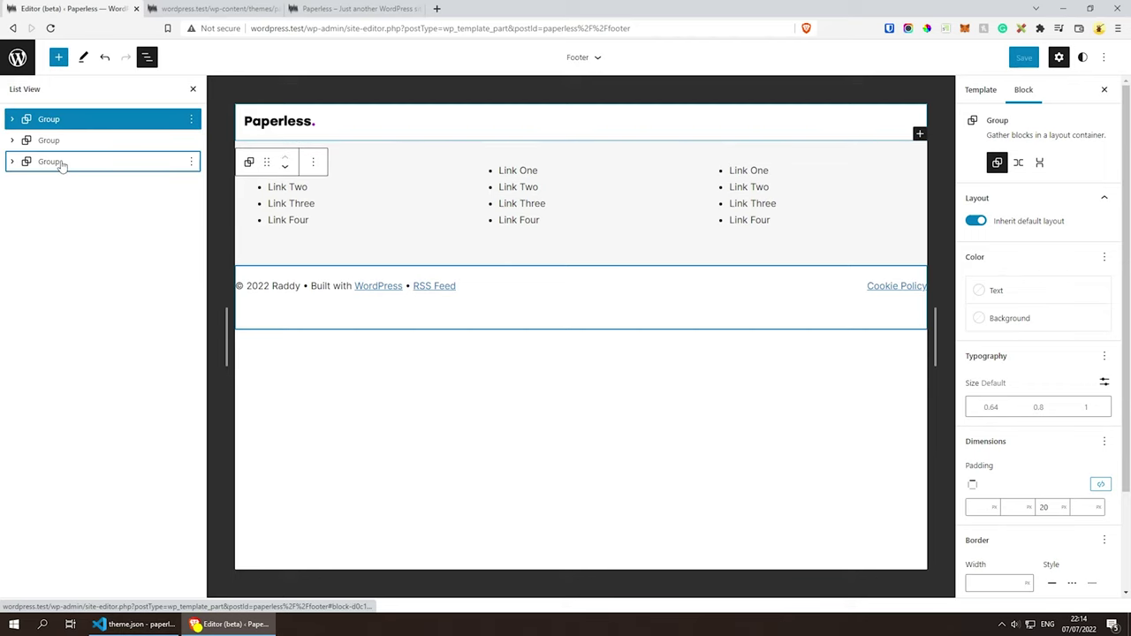
shift+click(61, 165)
right_click(81, 164)
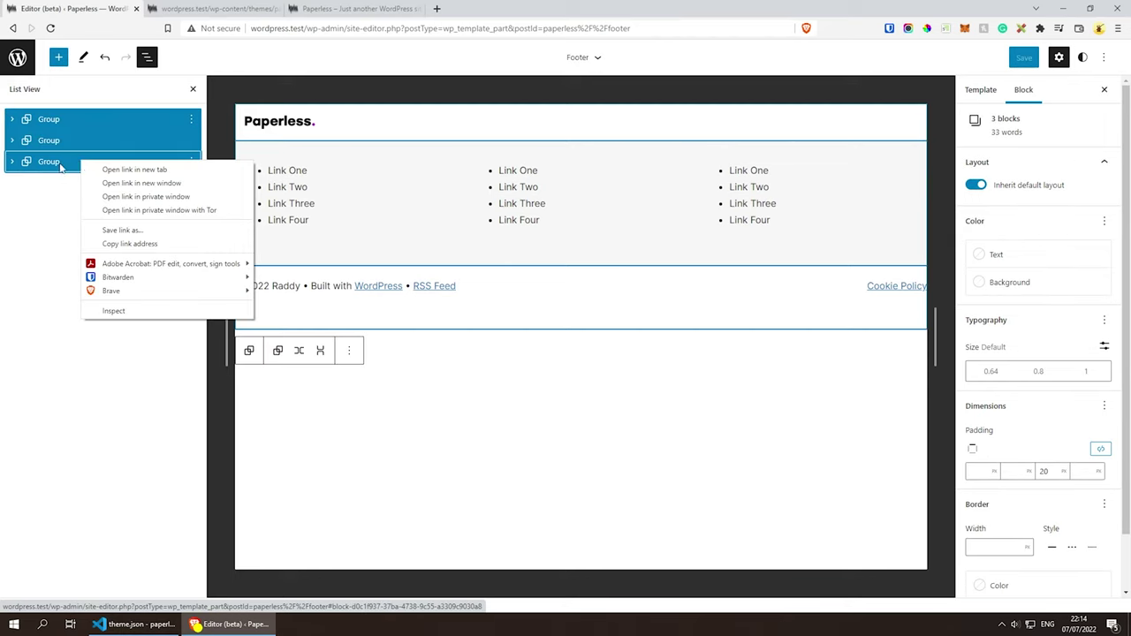
click(191, 118)
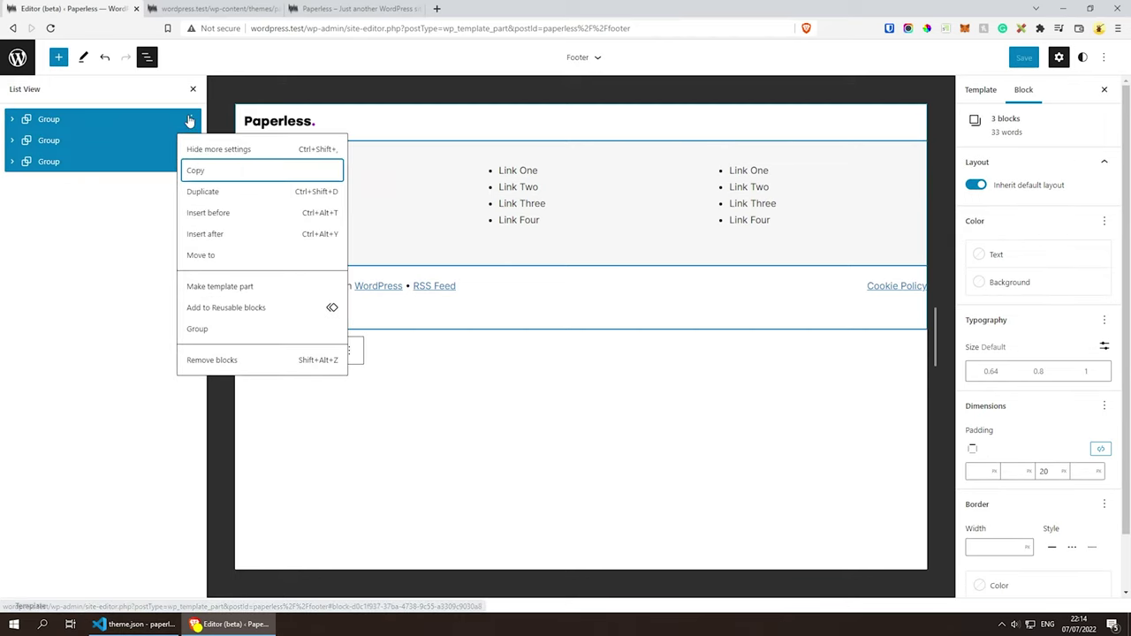
click(198, 171)
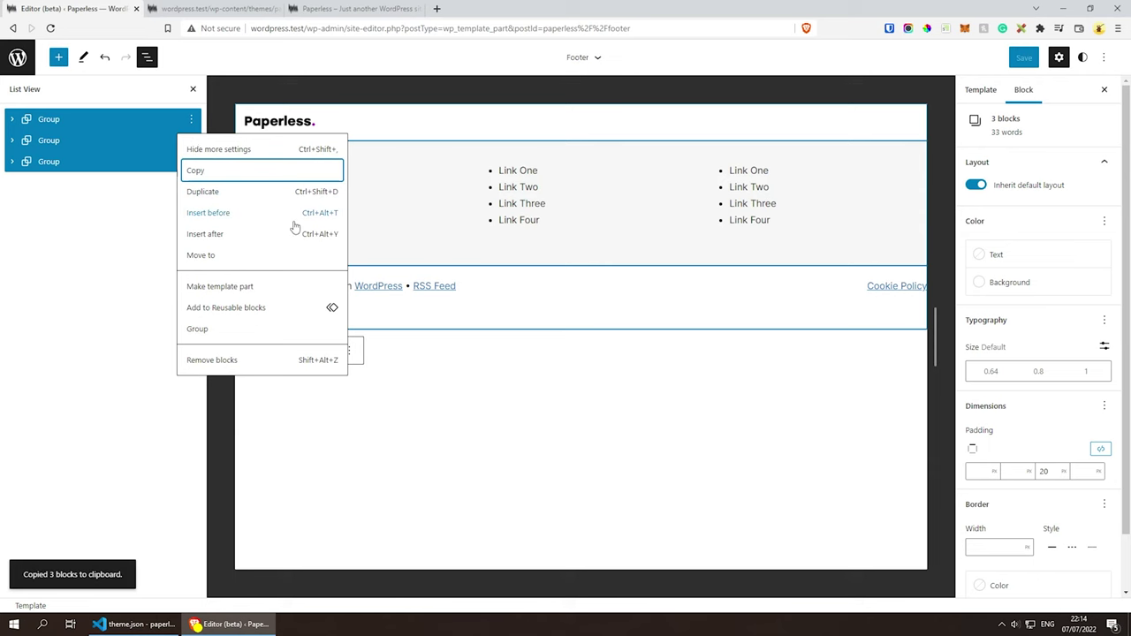
Paste the copied footer block markup into the theme's parts/footer.html in VS Code.
click(150, 624)
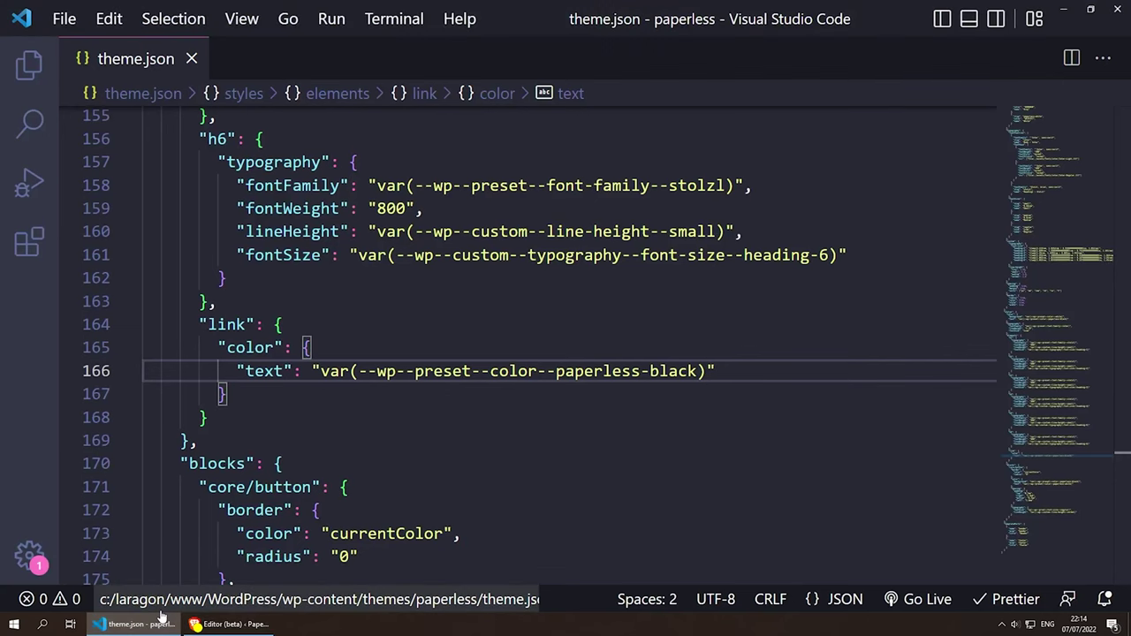
click(28, 64)
click(141, 228)
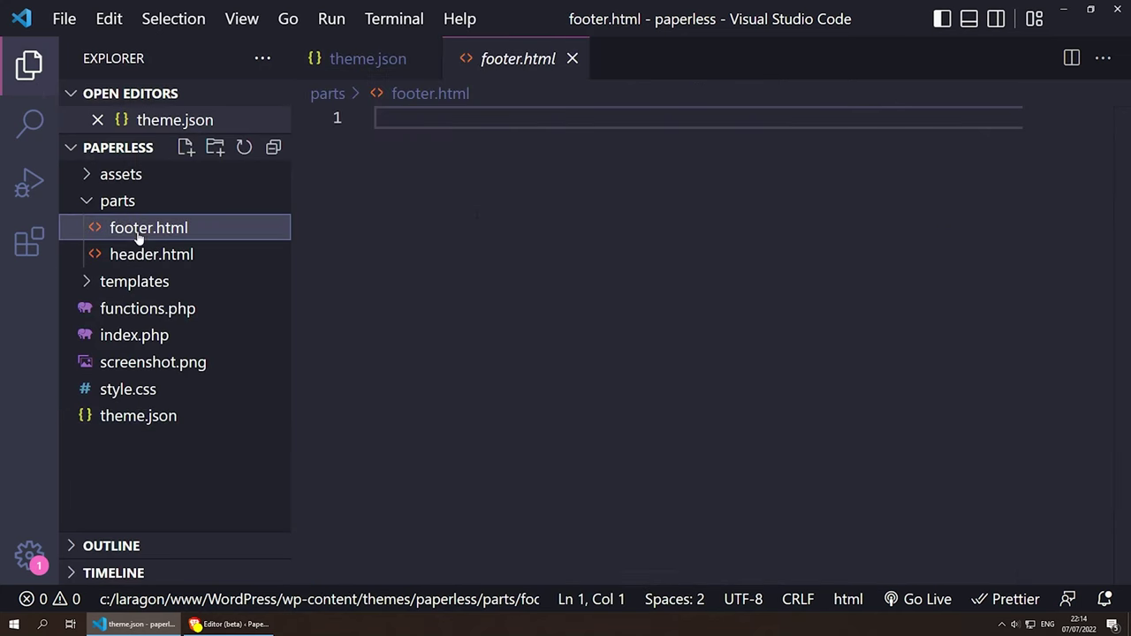
key(ctrl+v)
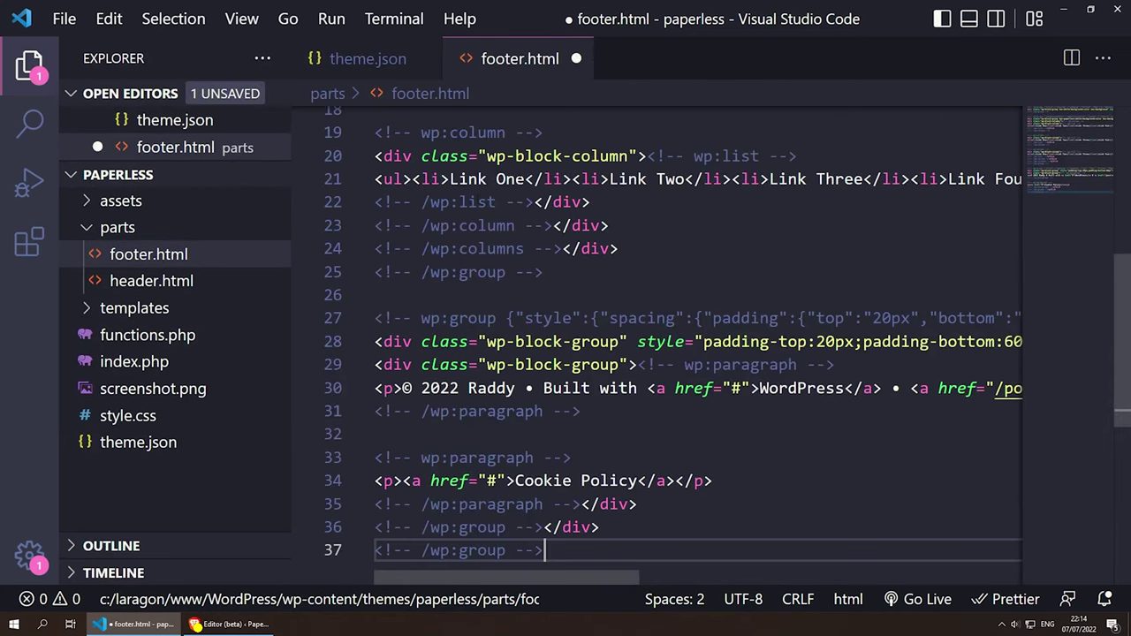
scroll(698, 344, down, 1)
scroll(698, 345, down, 1)
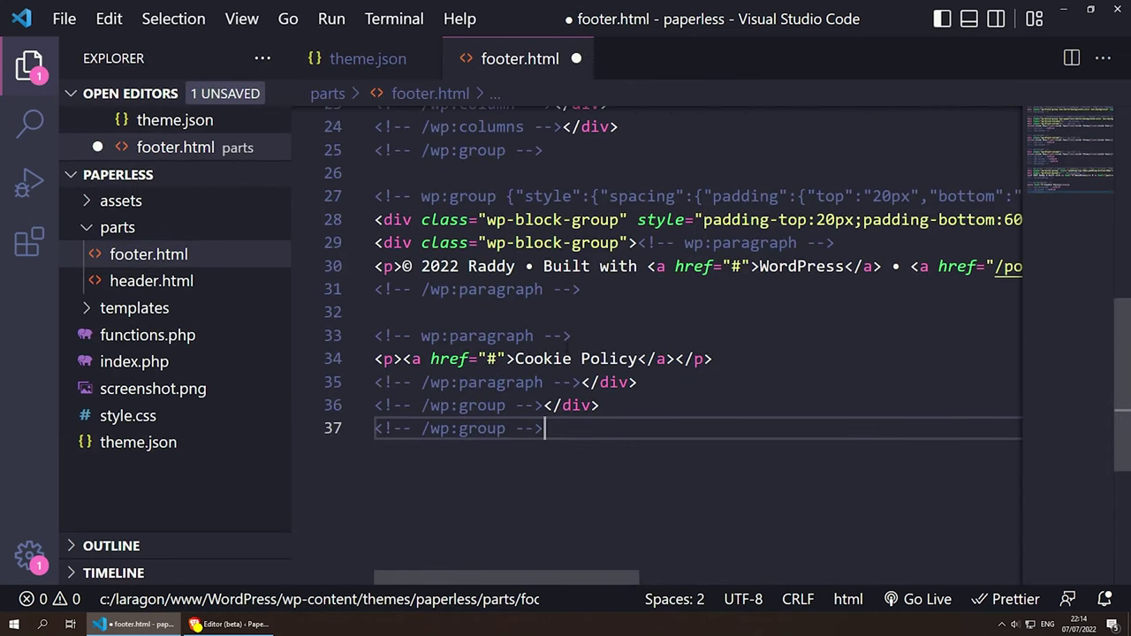
scroll(566, 349, up, 8)
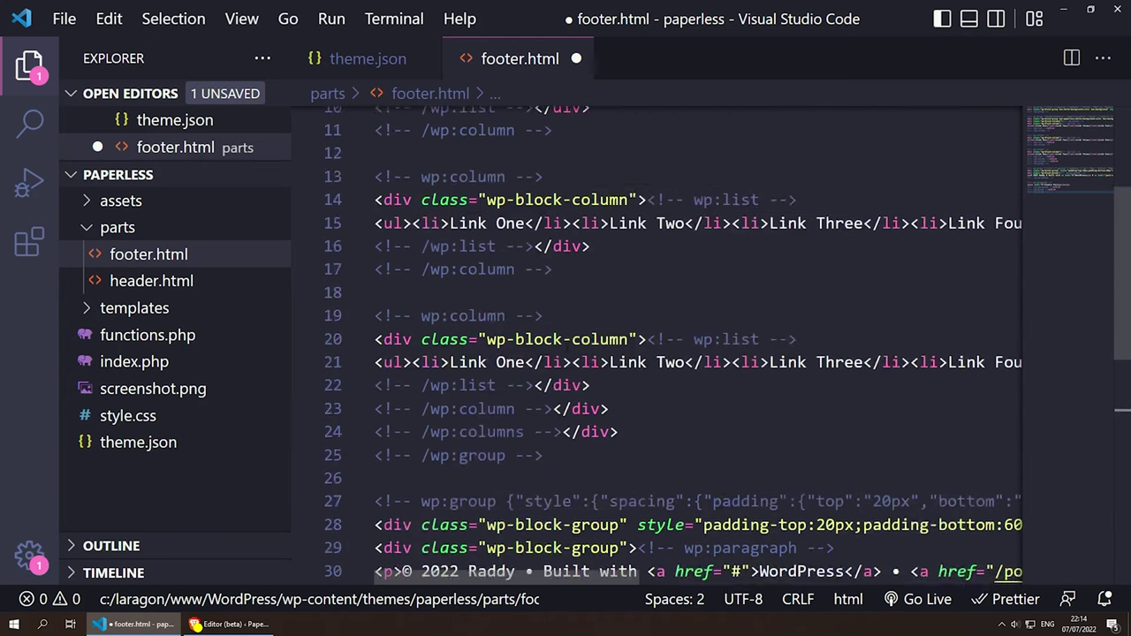
Save footer.html so Prettier reformats the pasted footer markup.
click(29, 64)
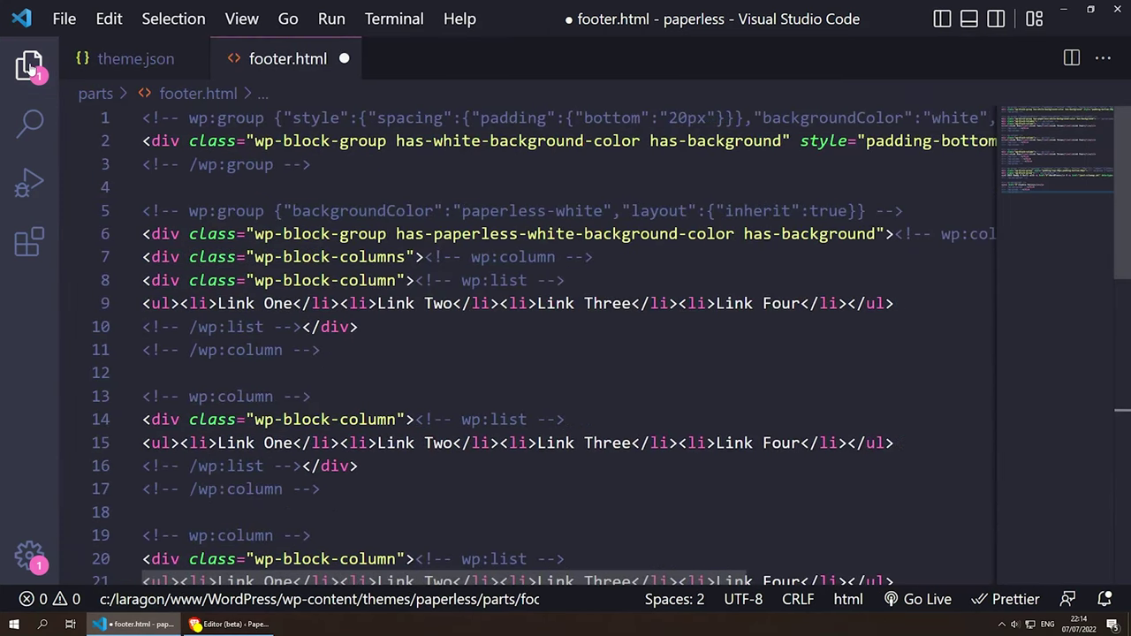
key(Down)
key(Down)
key(Down)
key(Down)
key(Down)
key(Down)
key(Down)
key(Down)
key(Down)
key(Down)
key(Down)
key(Down)
key(Down)
key(Down)
key(Down)
key(Down)
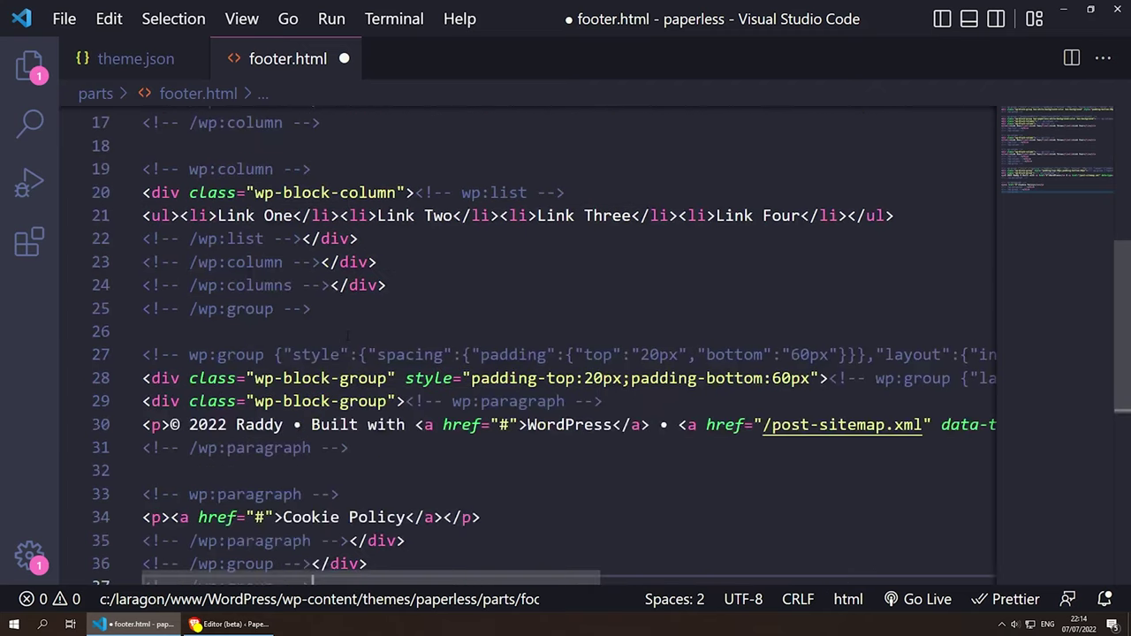
scroll(566, 344, down, 1)
scroll(565, 345, down, 1)
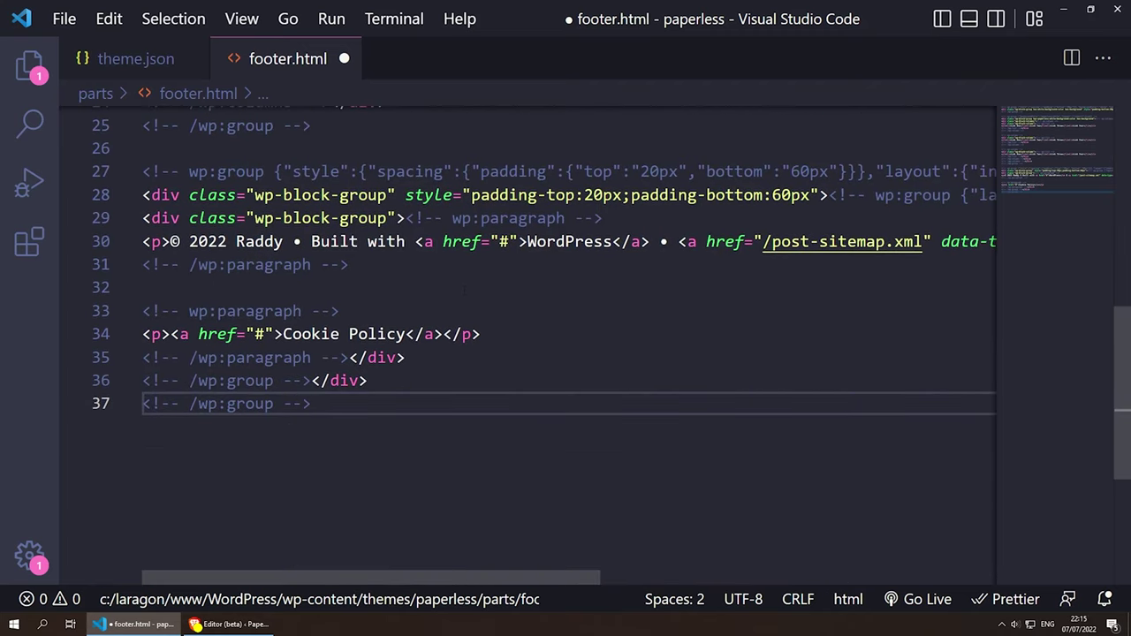
click(142, 287)
key(ctrl+s)
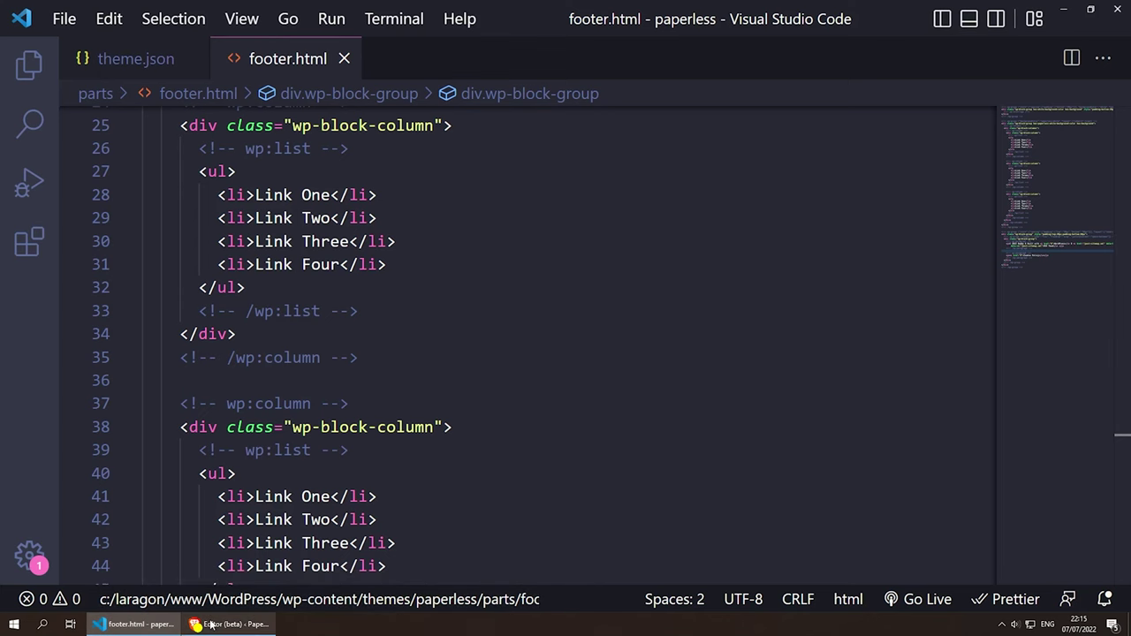
click(216, 624)
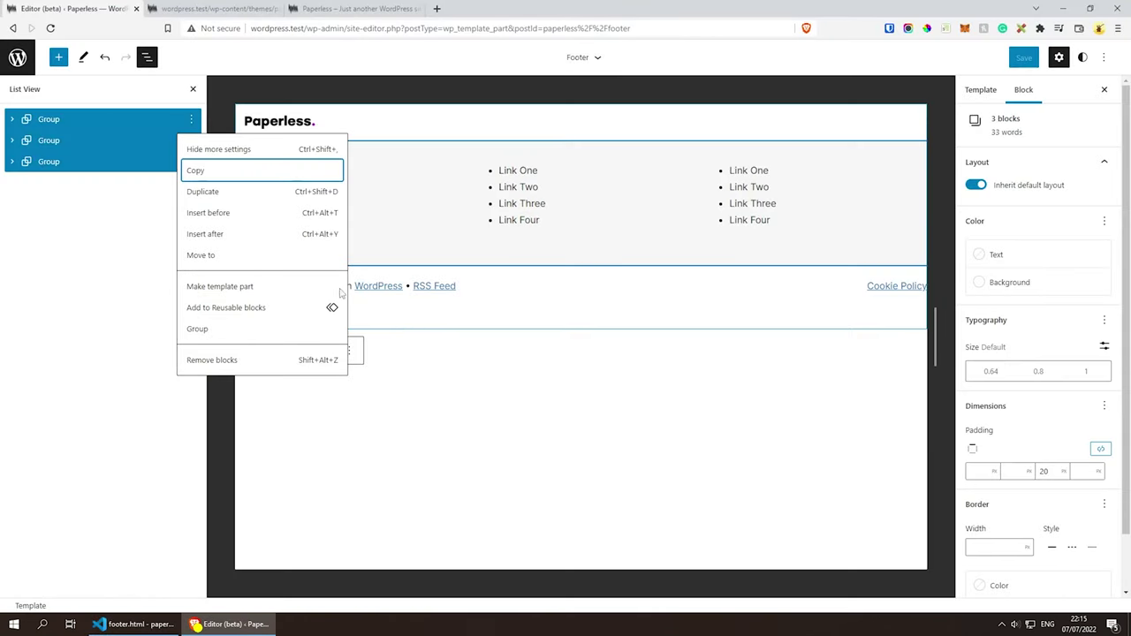
Clear the Footer template part's customizations to restore the theme file version.
click(18, 56)
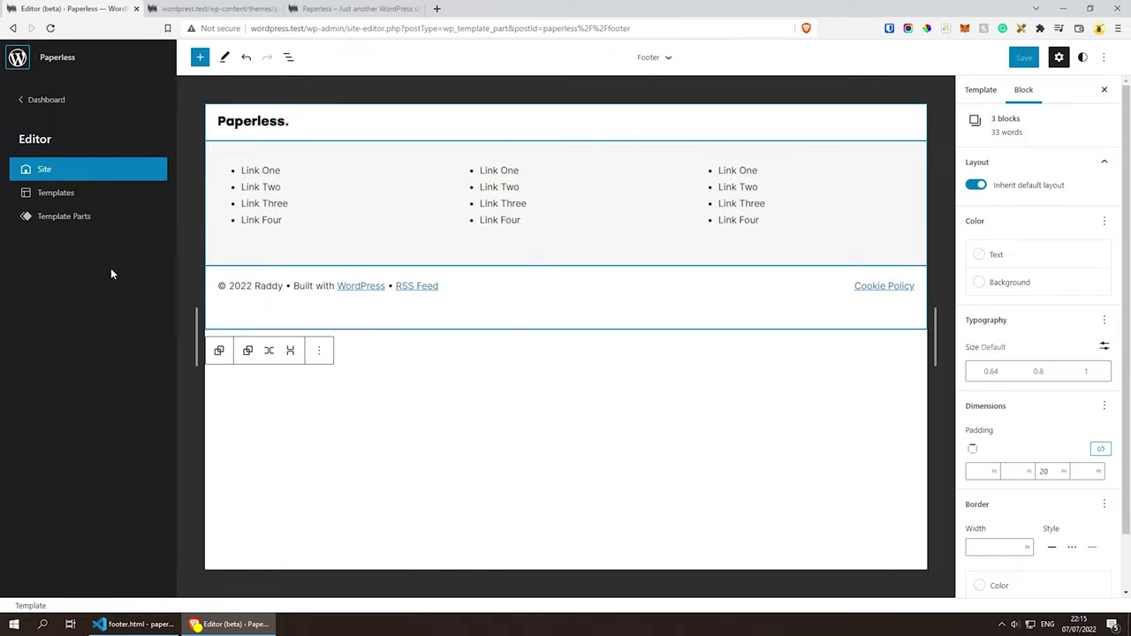
click(103, 219)
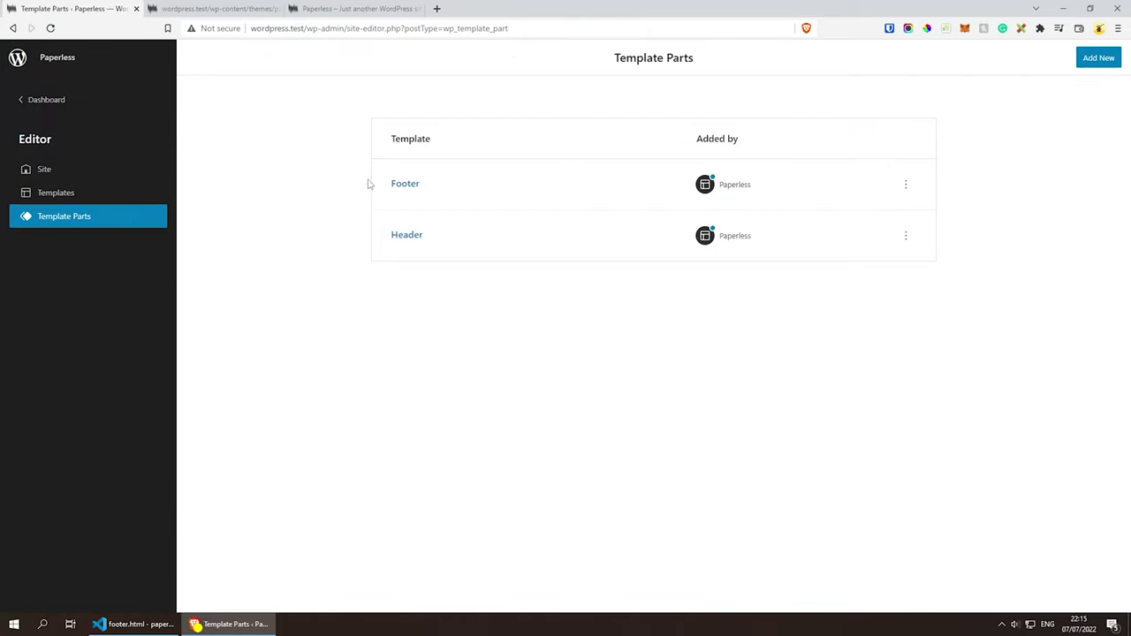
click(905, 183)
click(965, 224)
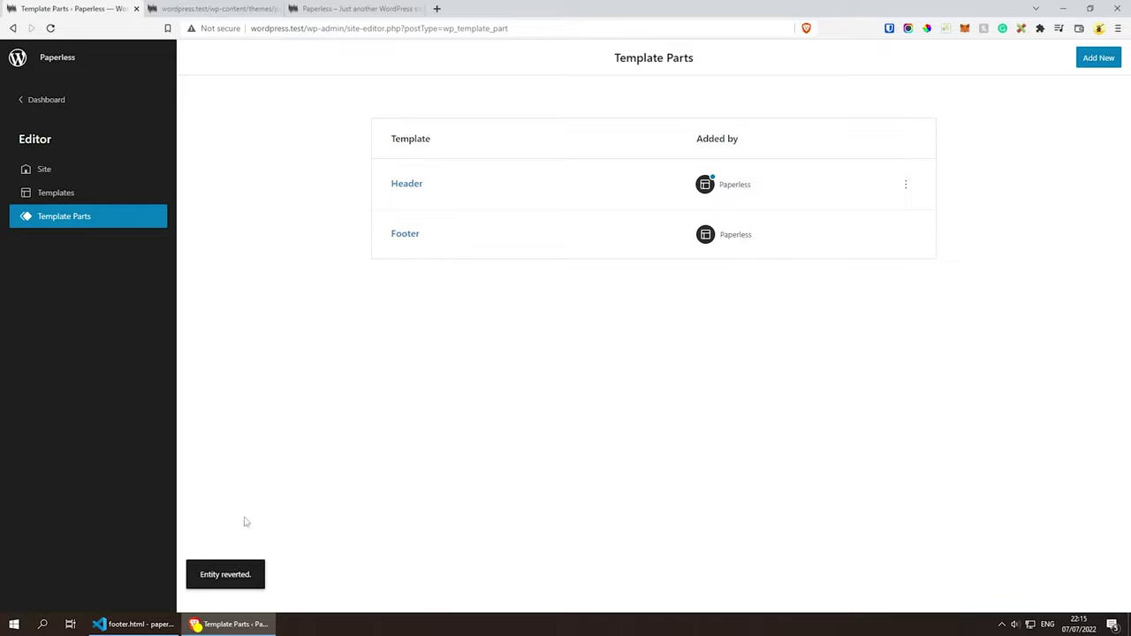
Reload the Paperless front-end page to see the restored footer.
mouse_move(141, 628)
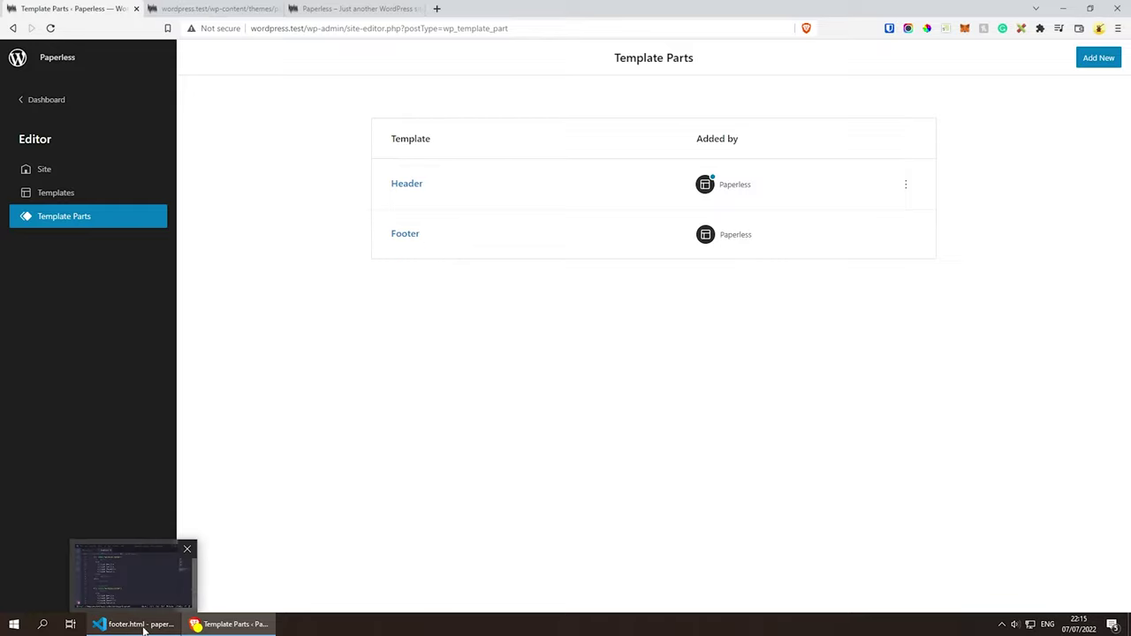
click(353, 9)
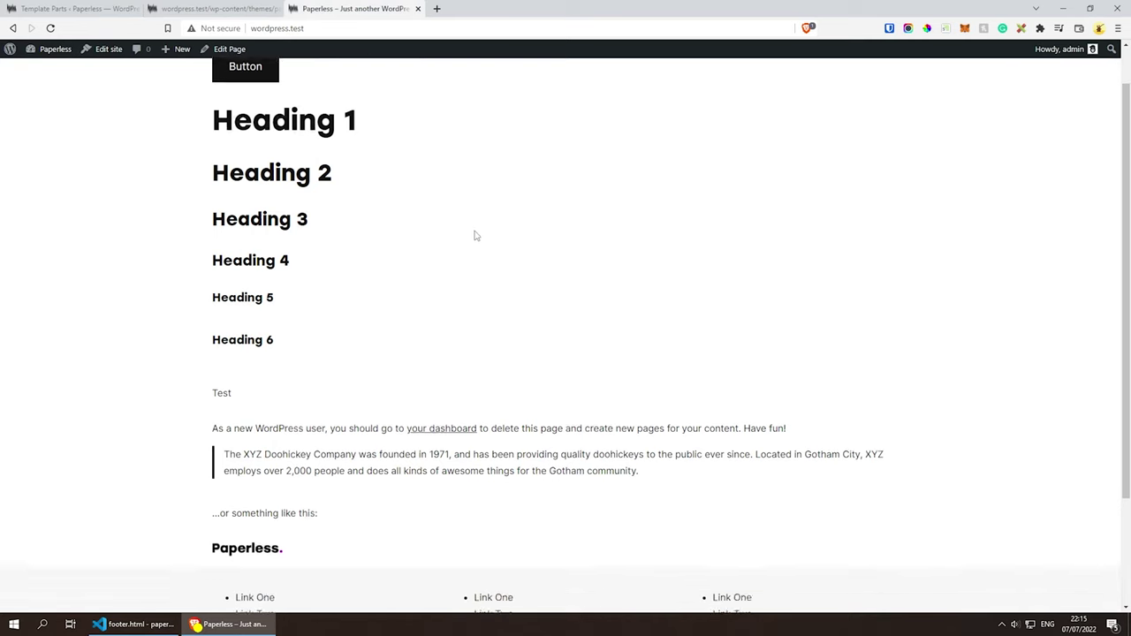
scroll(474, 236, down, 2)
key(F5)
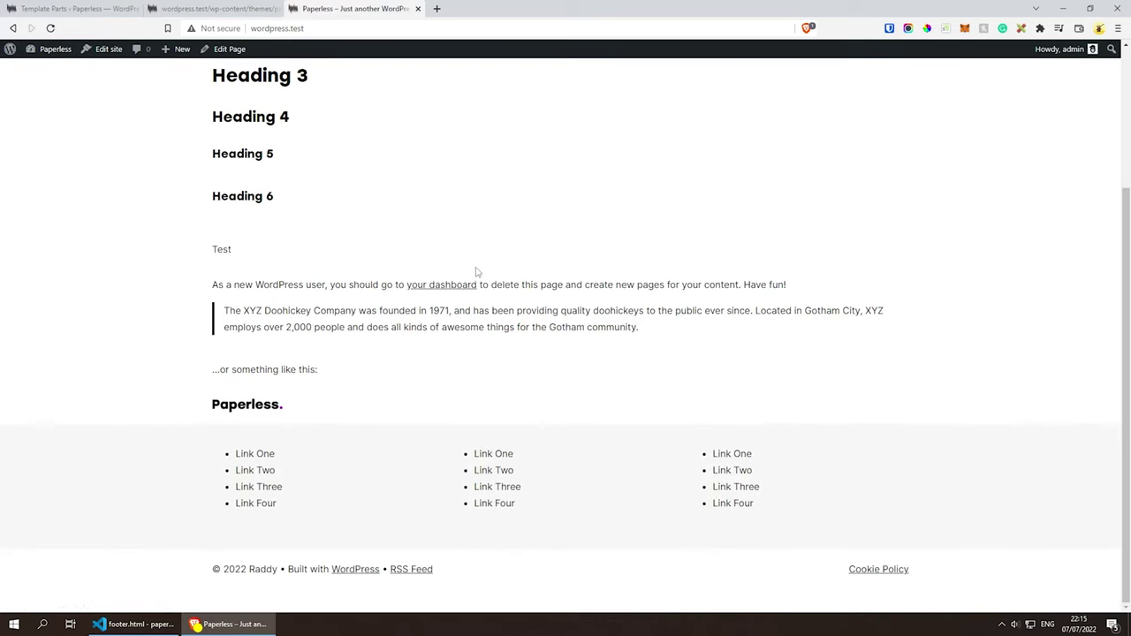
Replace footer.html's contents with the test text 'Rad' and save it.
click(150, 629)
key(ctrl+a)
key(BackSpace)
key(ctrl+s)
text(Rad)
key(ctrl+s)
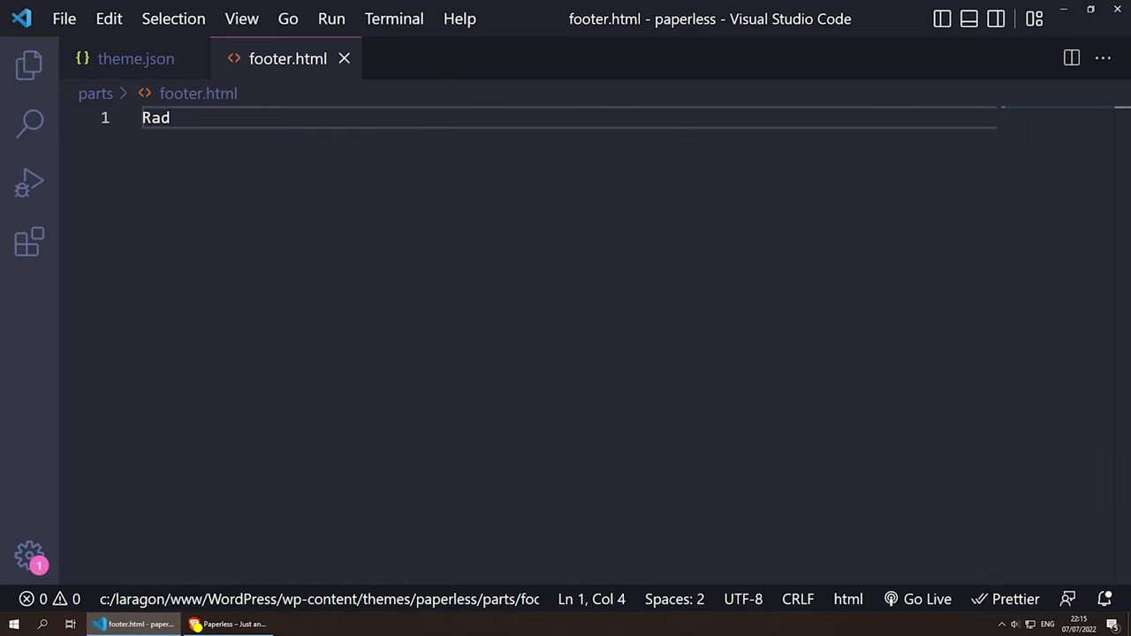
Reload the site to confirm 'Rad' appears at the page bottom.
click(228, 623)
key(F5)
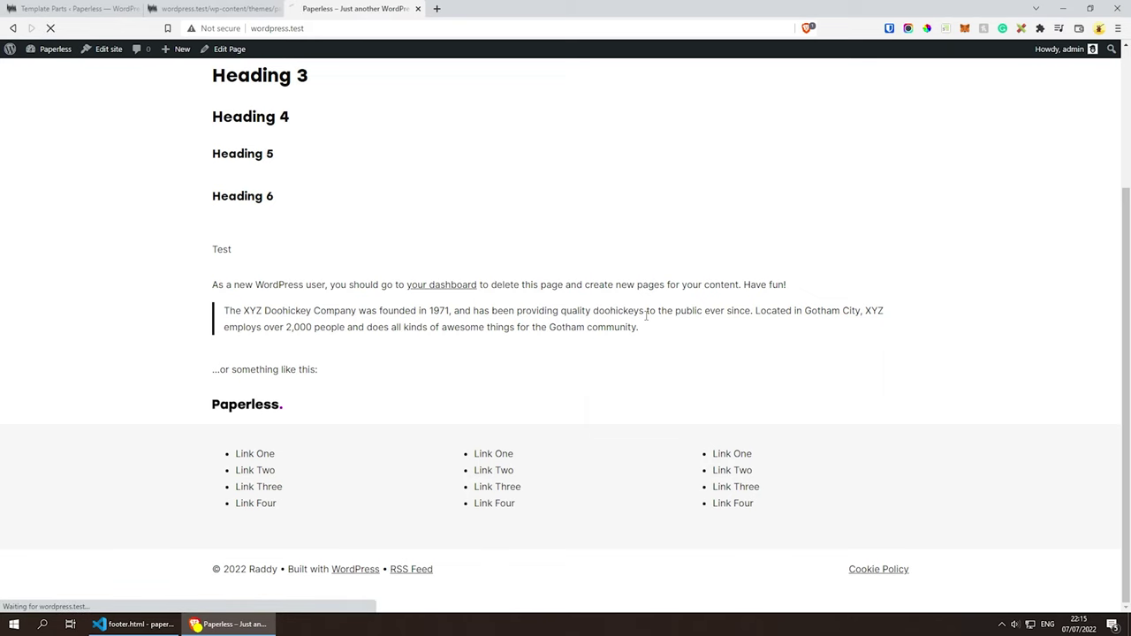
drag(3, 597, 34, 590)
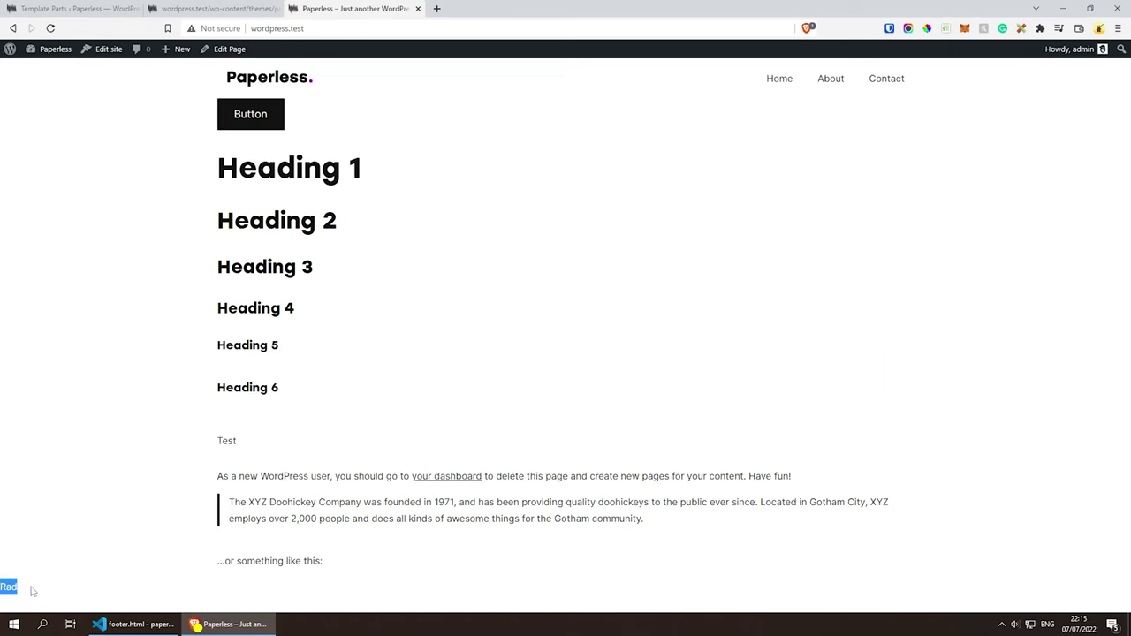
key(ctrl+1)
Undo the test edit in VS Code to restore footer.html's full markup.
click(148, 622)
key(ctrl+z)
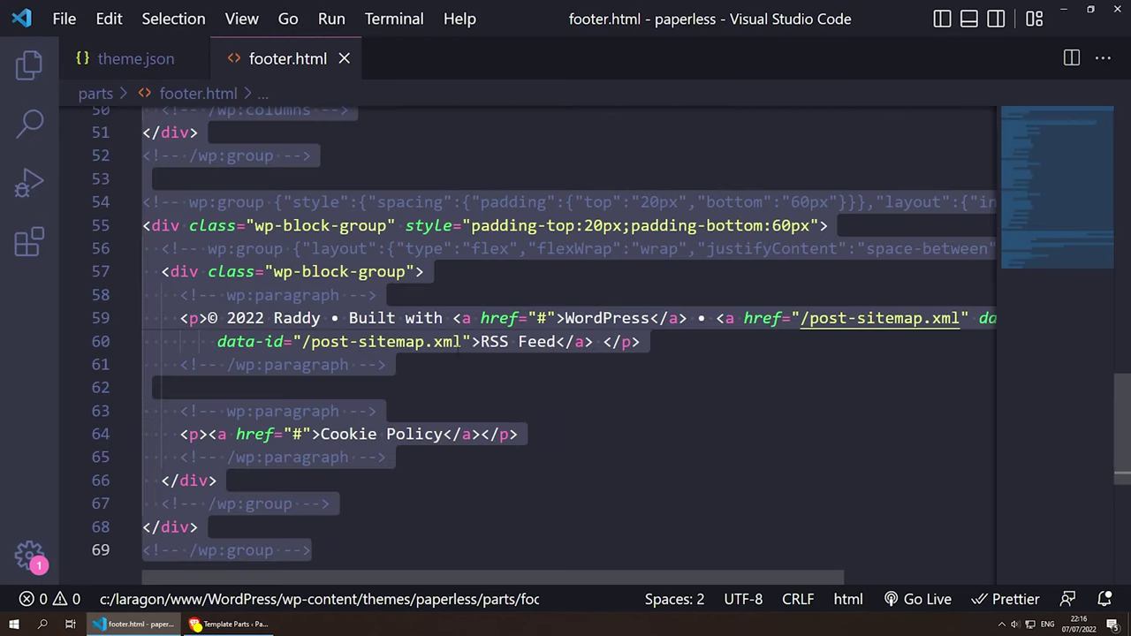
click(378, 295)
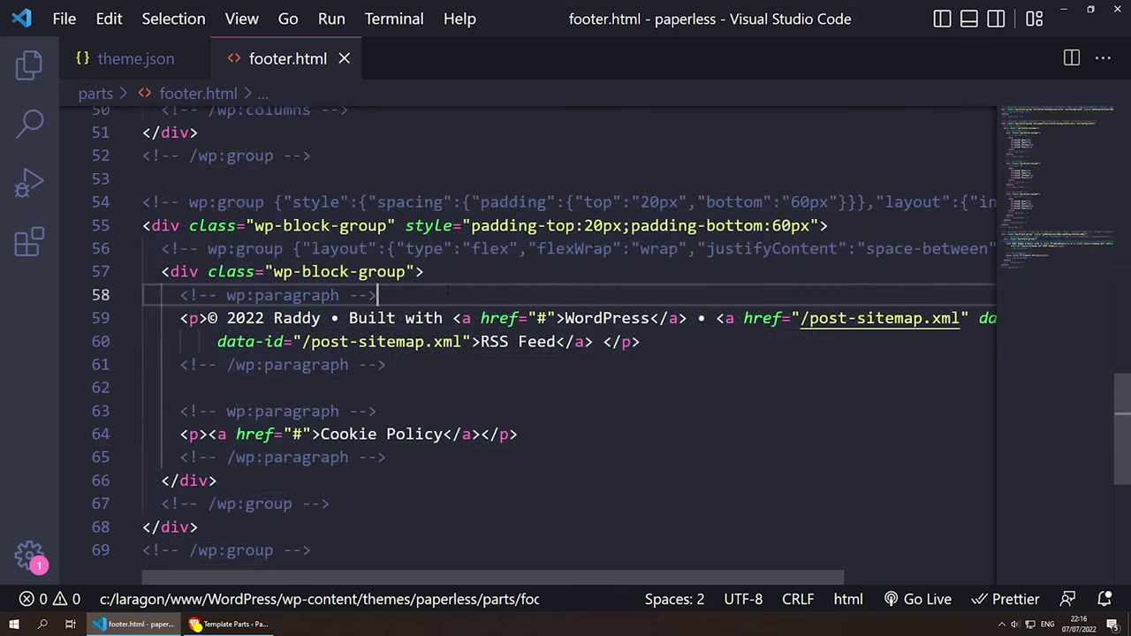
click(228, 623)
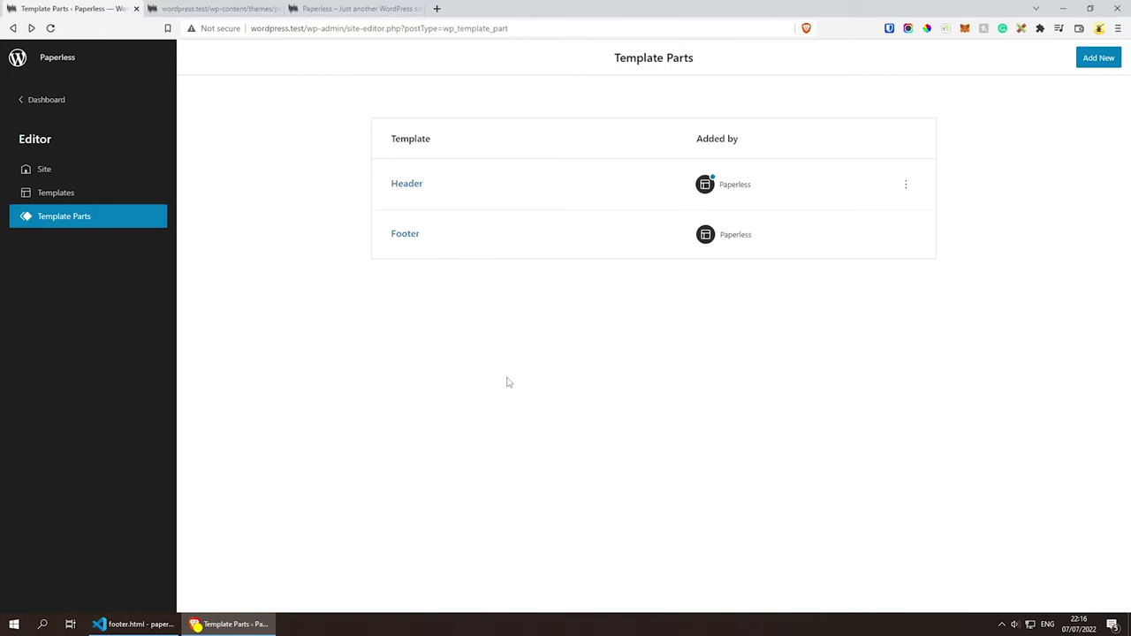
Reload Template Parts and open the Header part's actions menu showing Clear customizations.
key(F5)
double_click(769, 240)
click(771, 242)
click(906, 185)
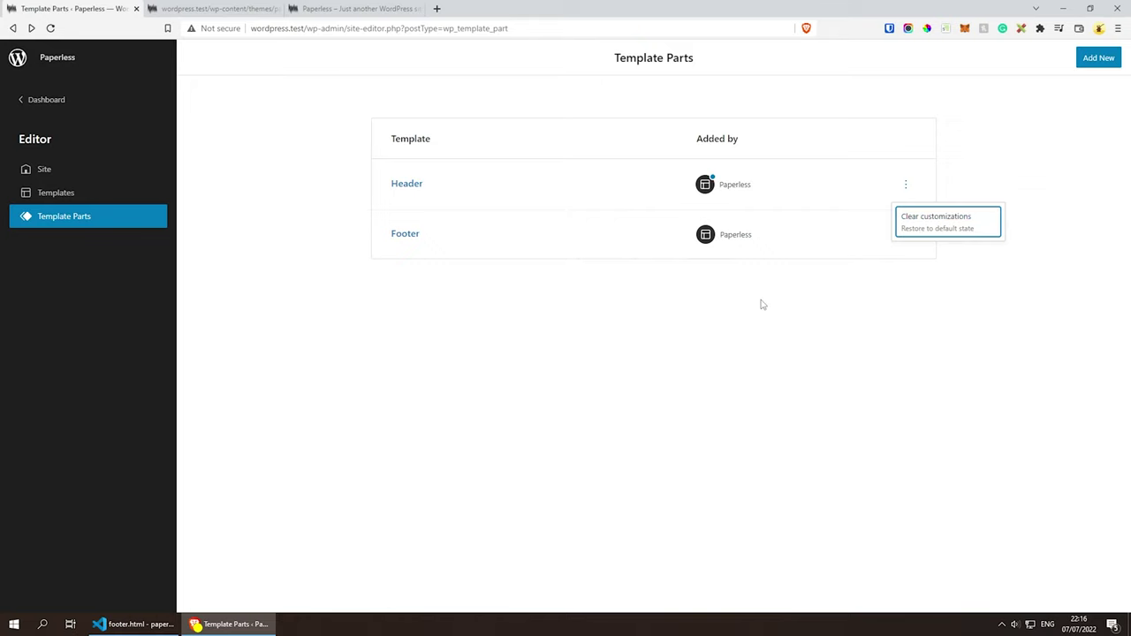
click(133, 624)
click(29, 64)
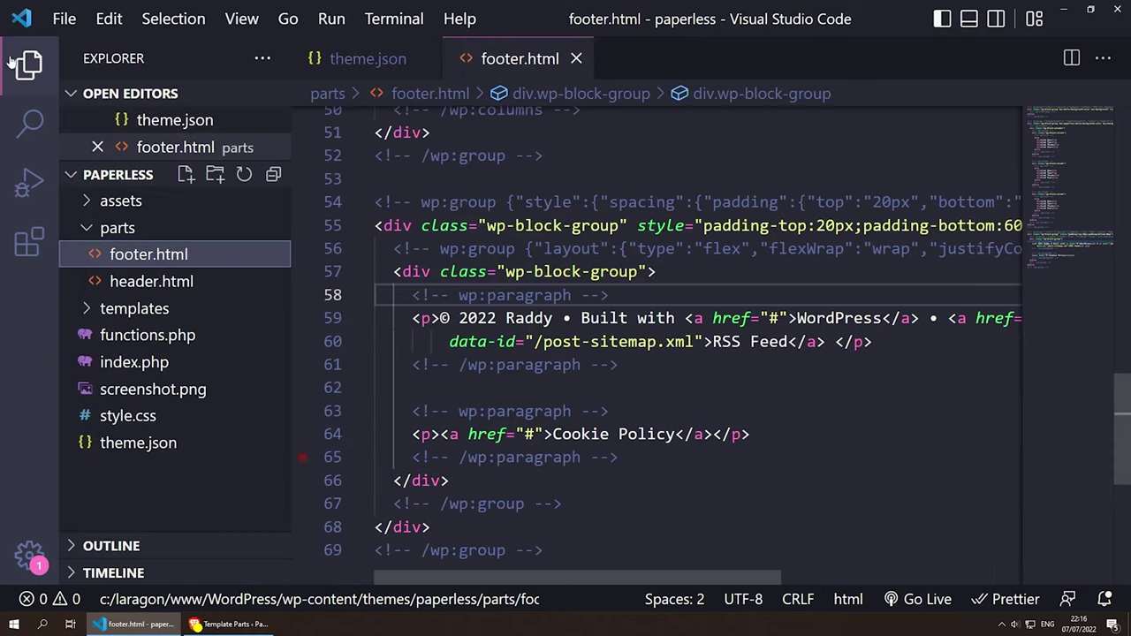
key(alt+Tab)
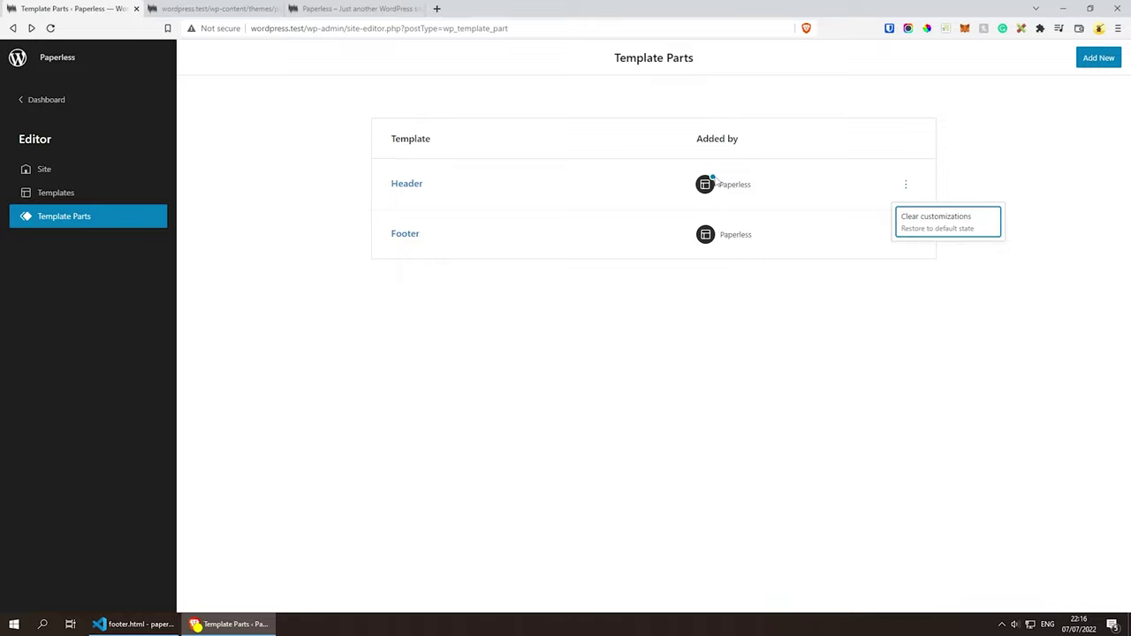
Close the Header menu and reload the Paperless front page to check the footer.
click(796, 188)
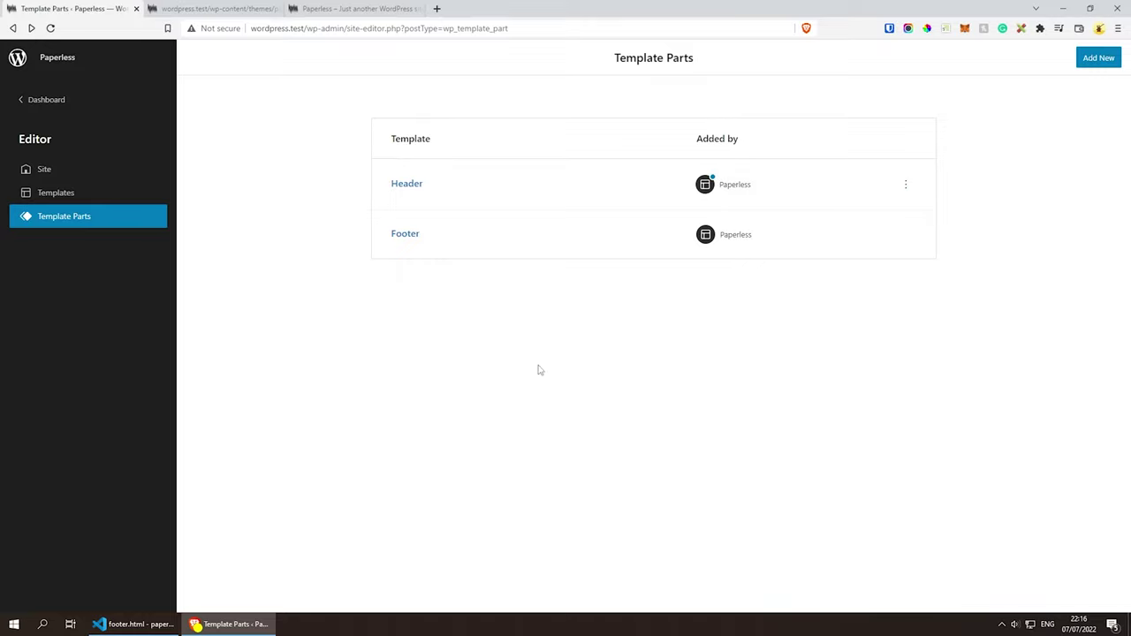
key(ctrl+3)
key(F5)
scroll(510, 354, down, 3)
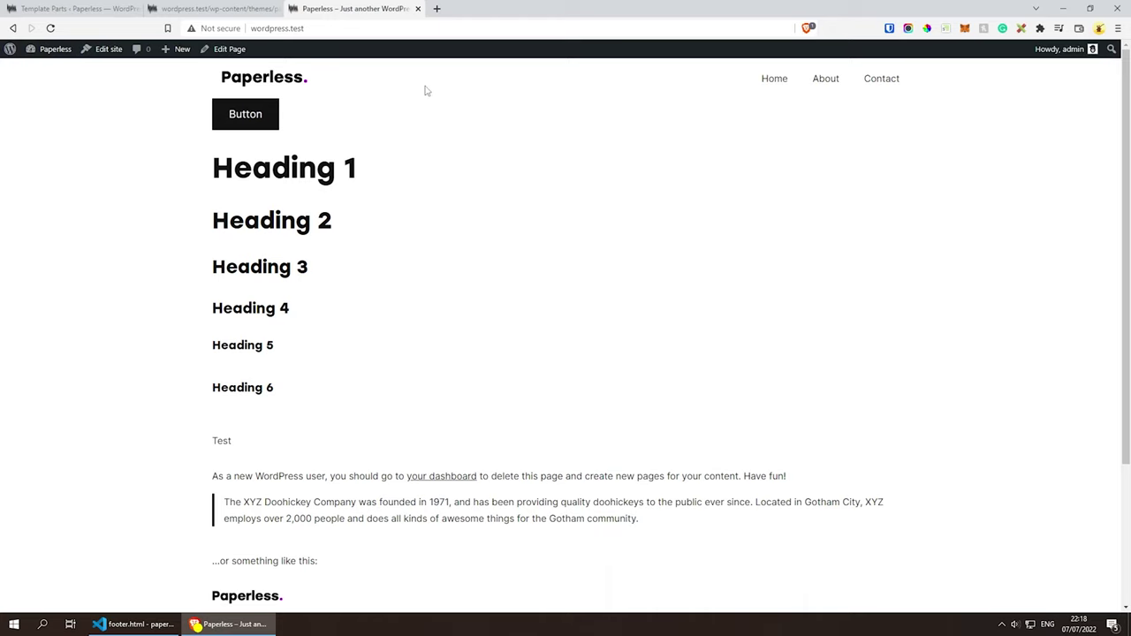
Visit the About and Contact pages from the site navigation.
scroll(459, 417, down, 3)
scroll(393, 499, up, 3)
click(825, 80)
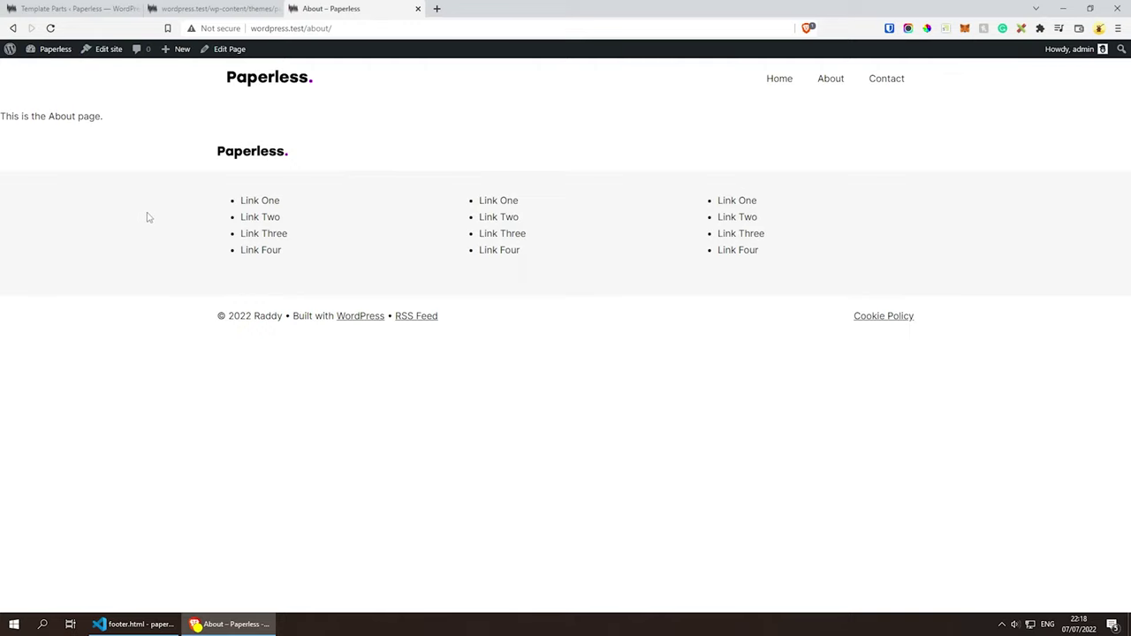
click(886, 79)
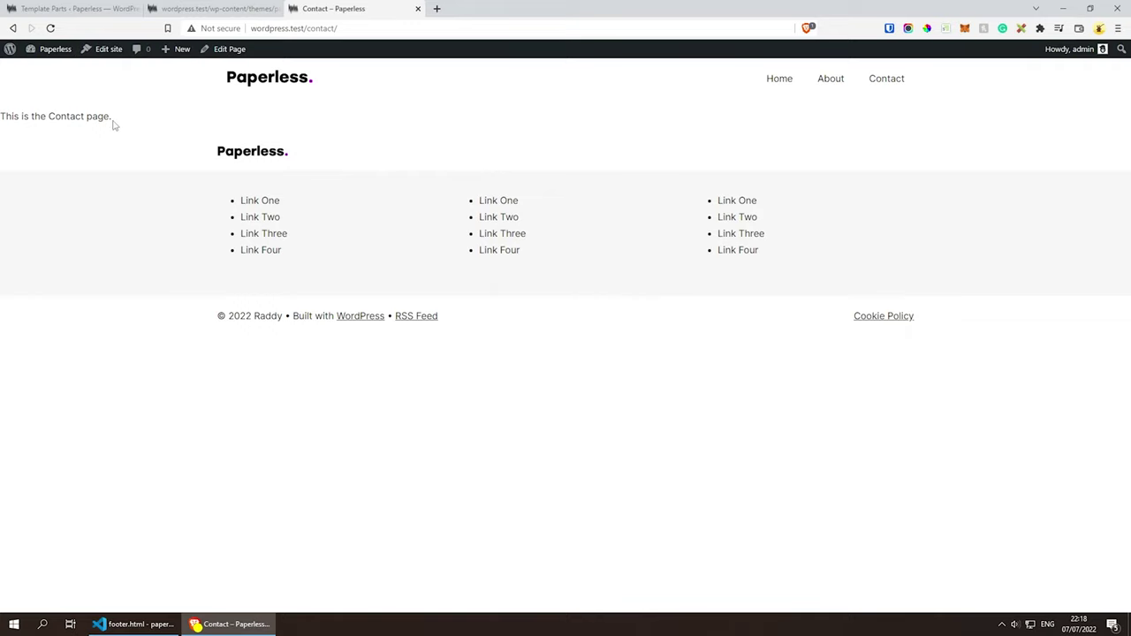
mouse_move(113, 126)
mouse_down()
mouse_move(2, 116)
mouse_move(131, 113)
mouse_up()
click(2, 116)
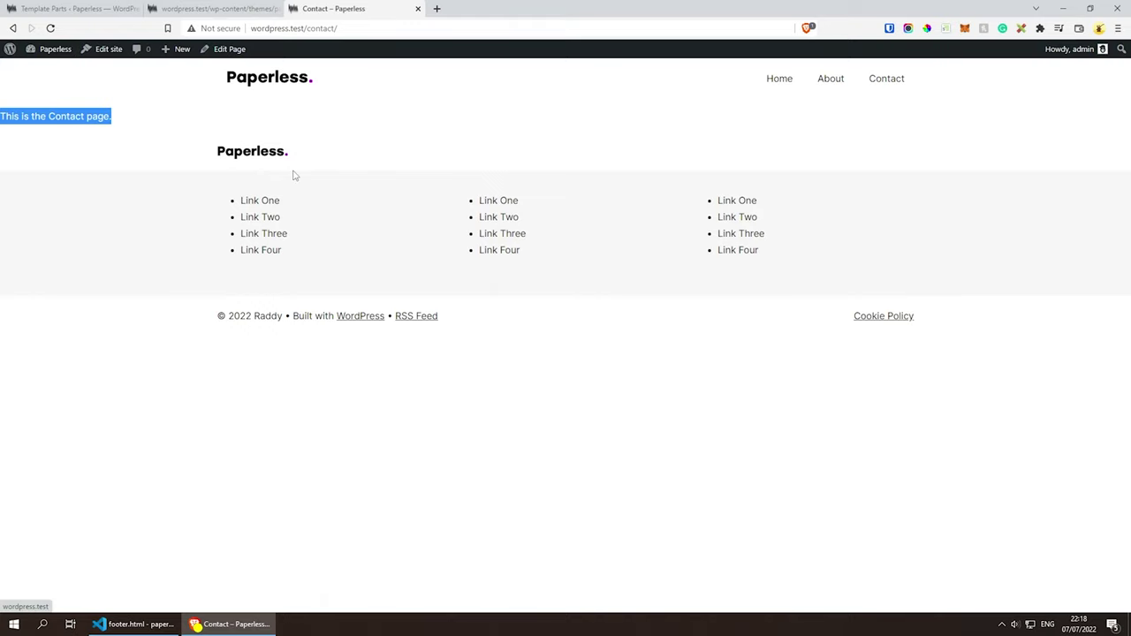
Close the Contact and style.css tabs and load the wordpress.test home page.
click(418, 8)
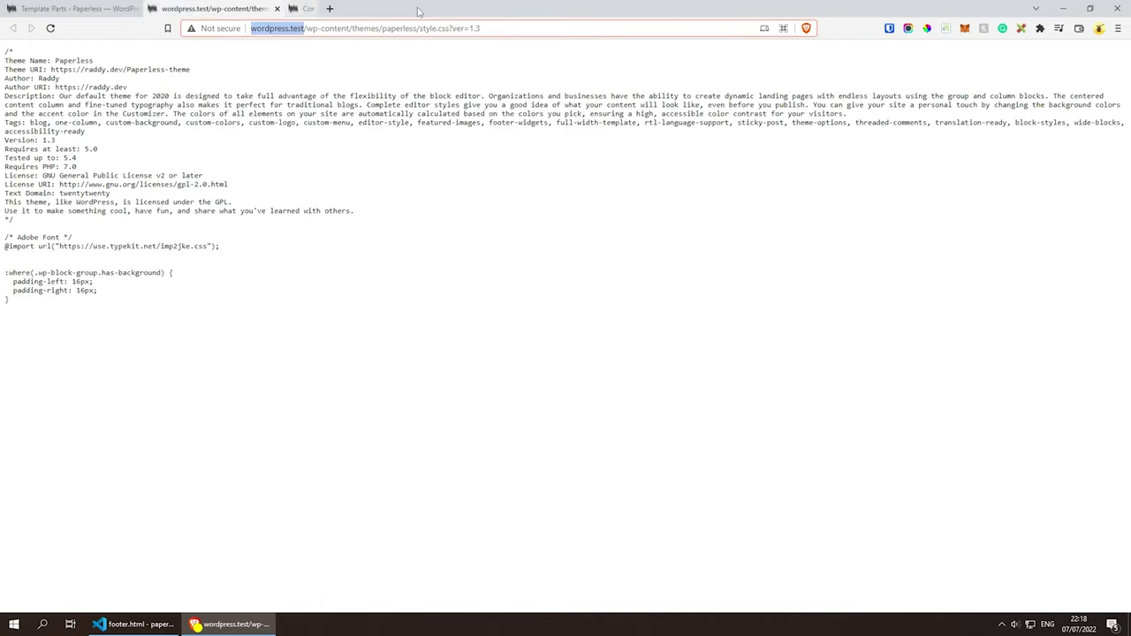
click(276, 9)
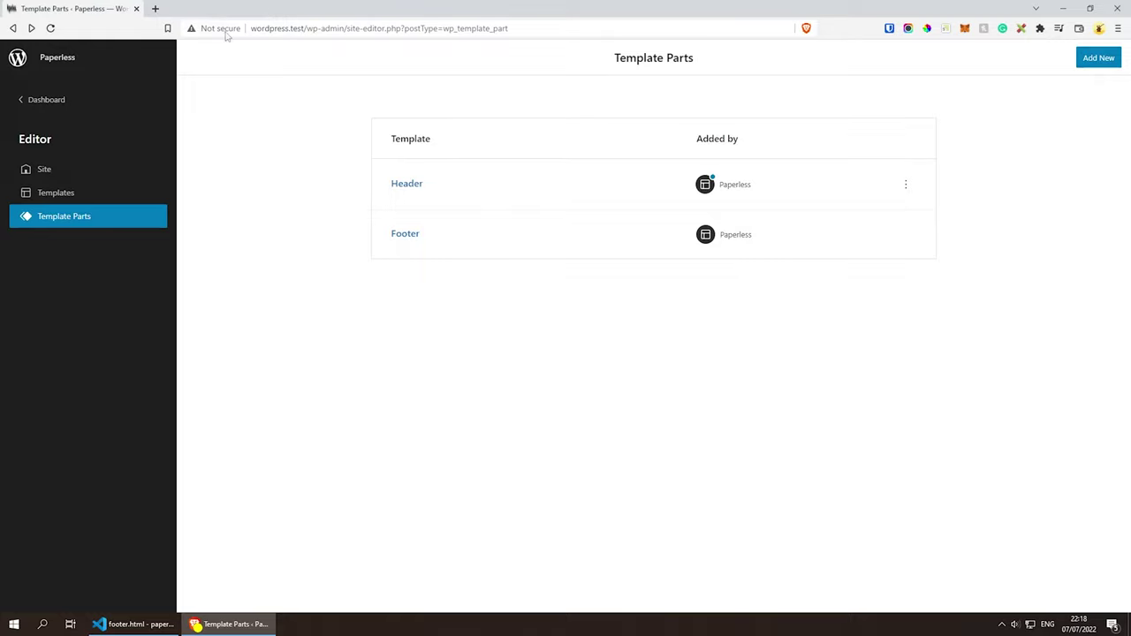
drag(316, 32, 530, 29)
key(BackSpace)
key(Return)
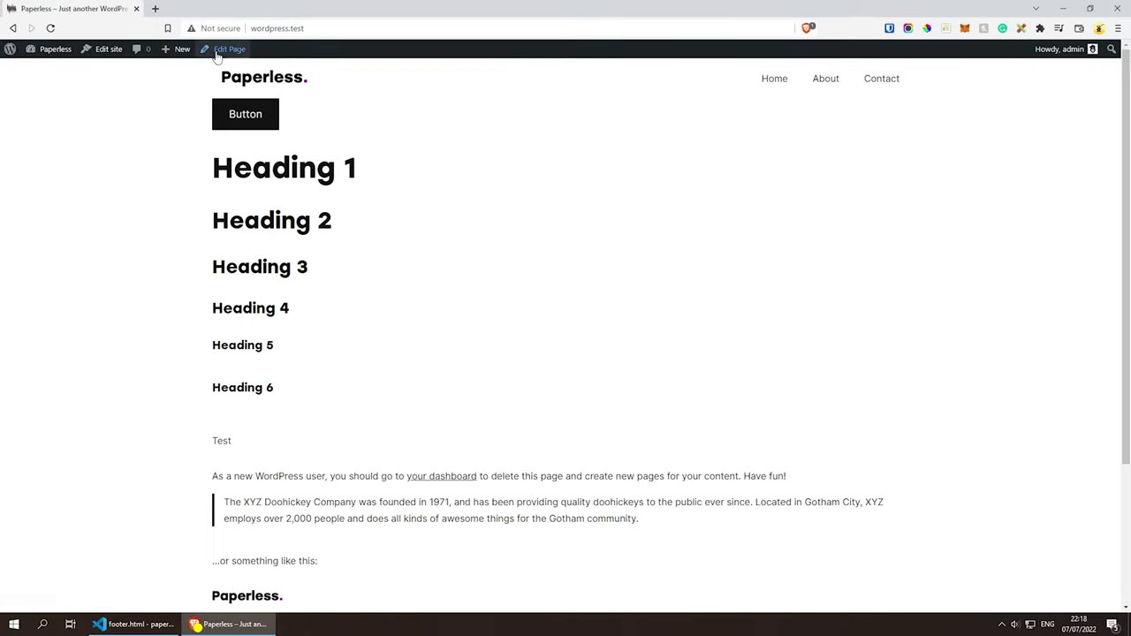
Open the Home page in the block editor and close VS Code.
click(219, 51)
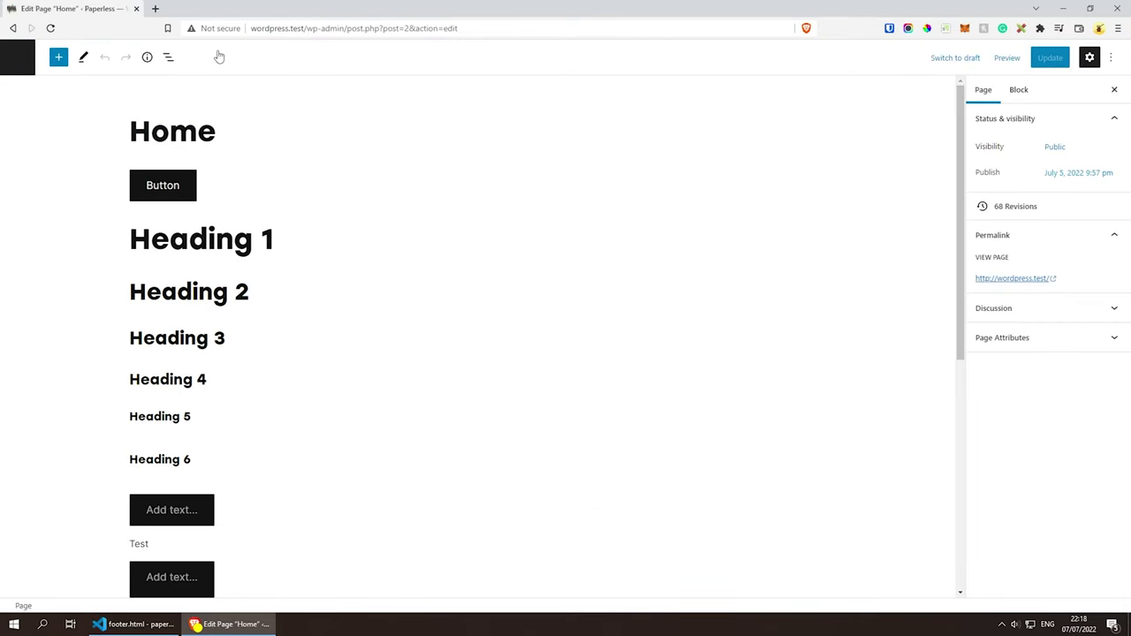
click(132, 624)
right_click(132, 624)
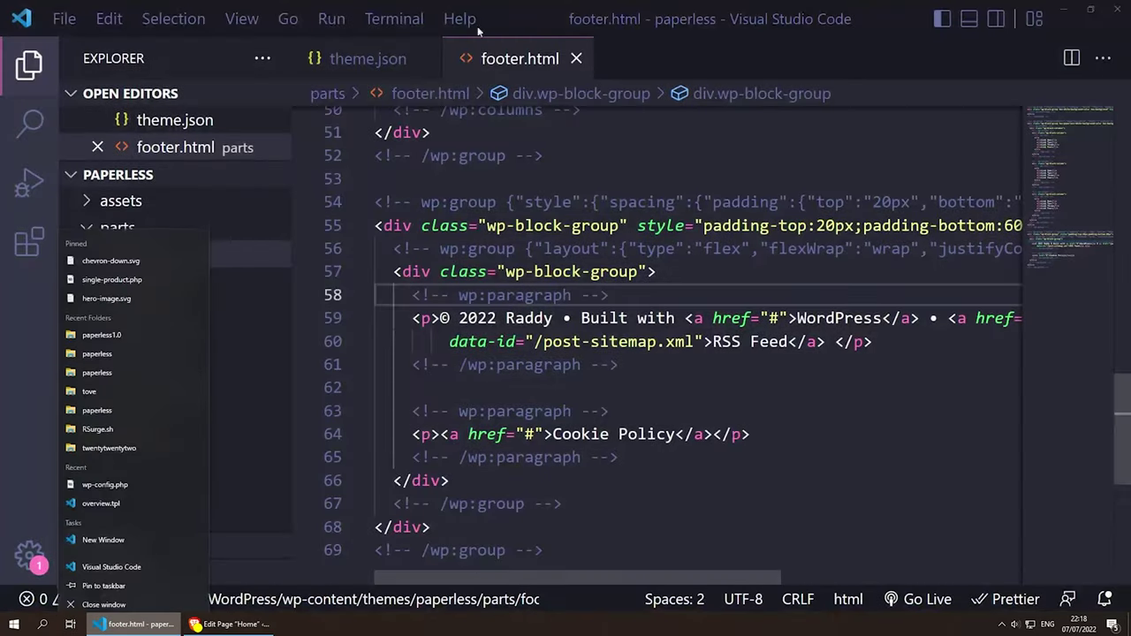
click(512, 7)
key(alt+F4)
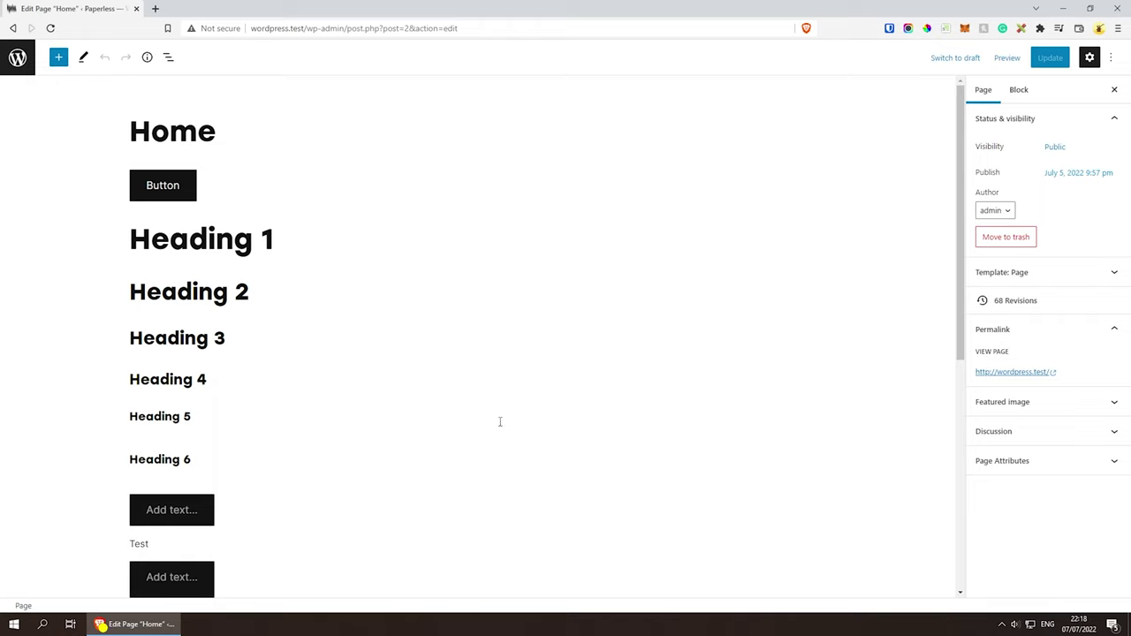
In List View, remove all 15 sample blocks inside the nested Group.
click(168, 57)
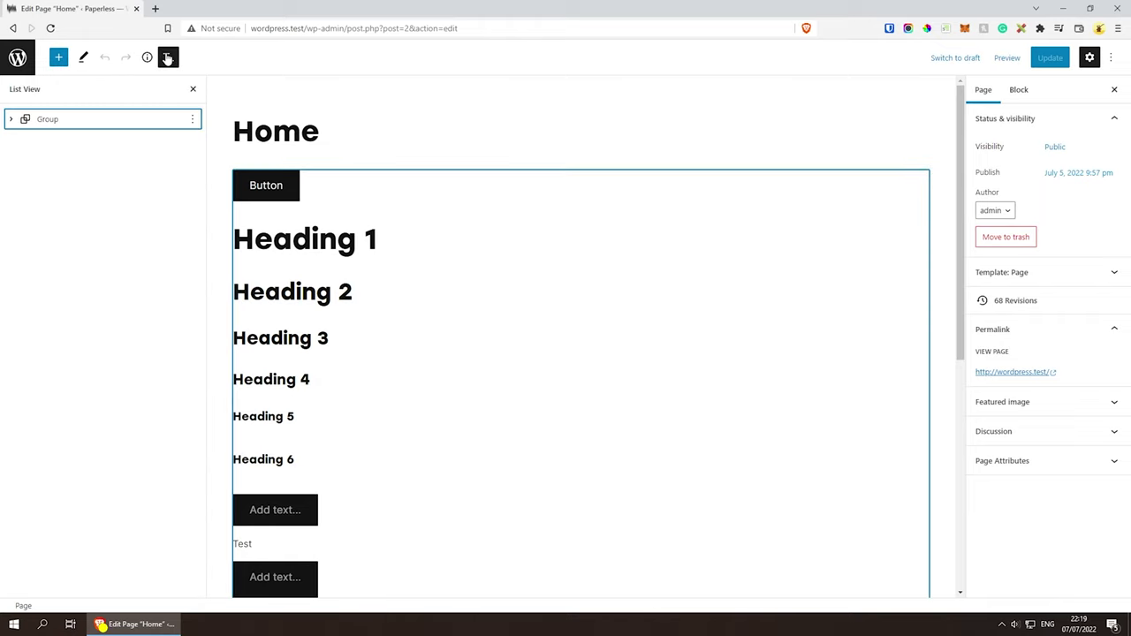
click(10, 119)
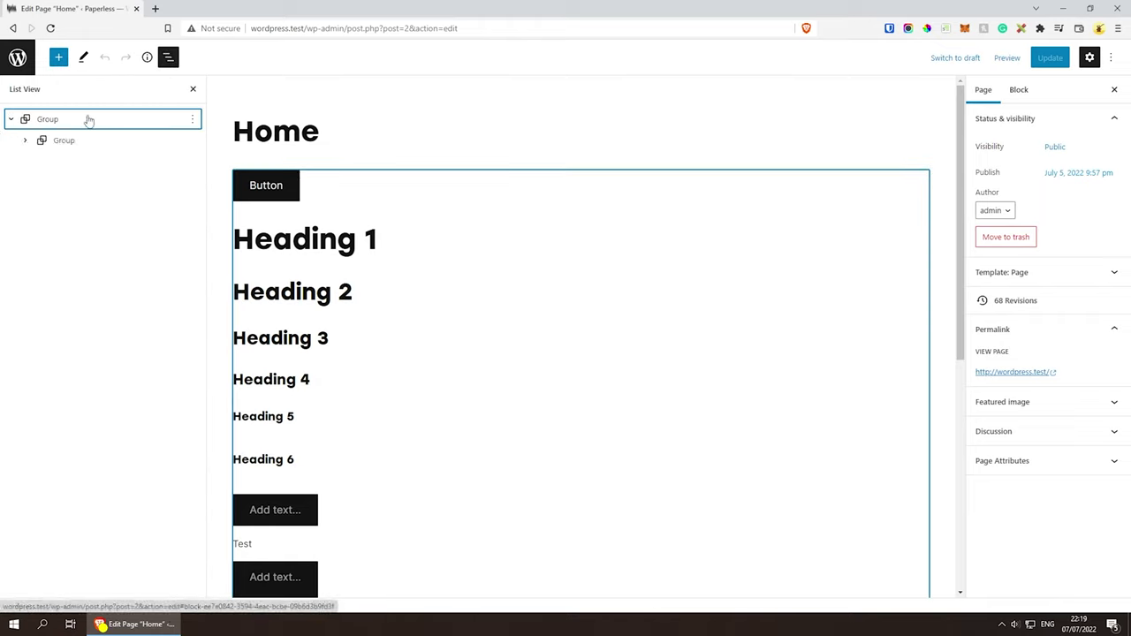
click(46, 120)
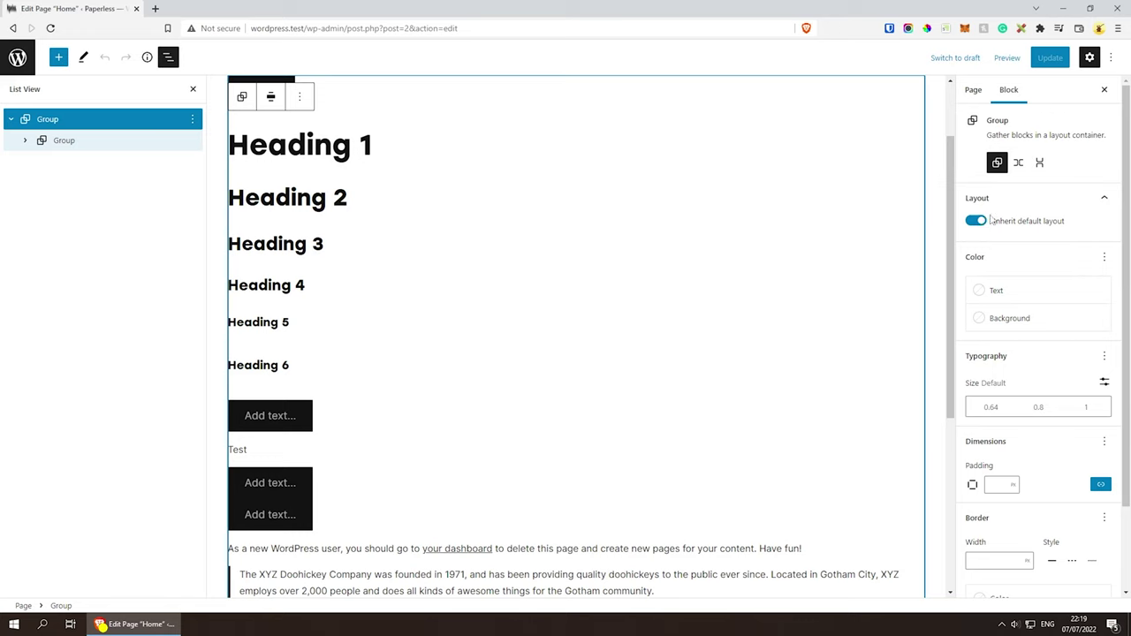
click(58, 144)
click(25, 143)
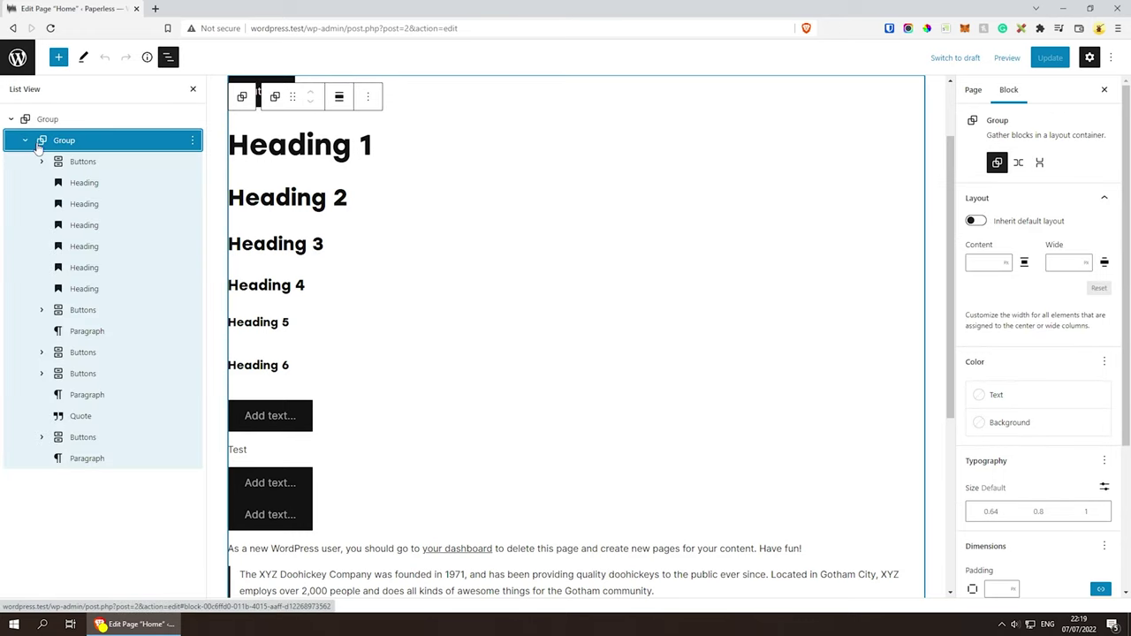
click(106, 162)
shift+click(120, 462)
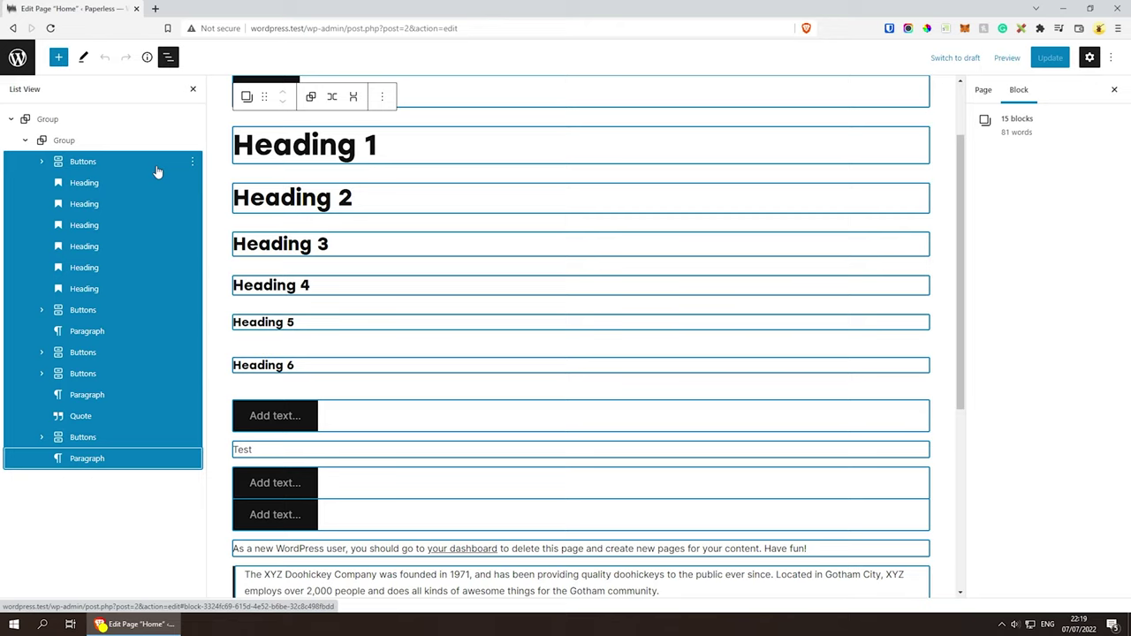
click(191, 160)
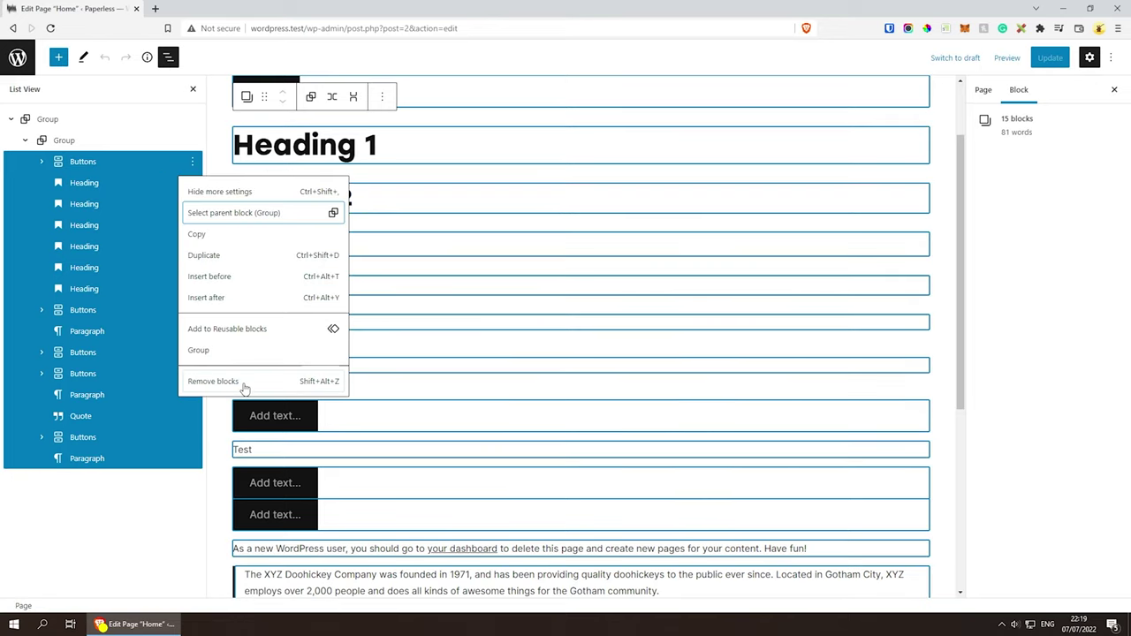
click(213, 380)
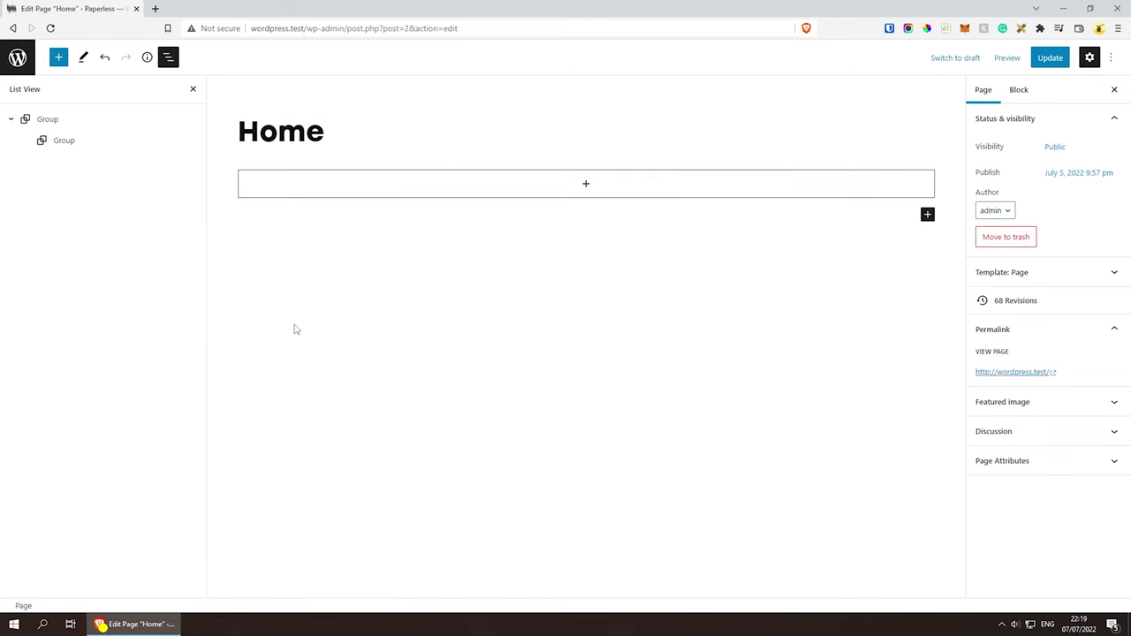
Update the Home page and open the site's front page in a new tab.
click(1040, 54)
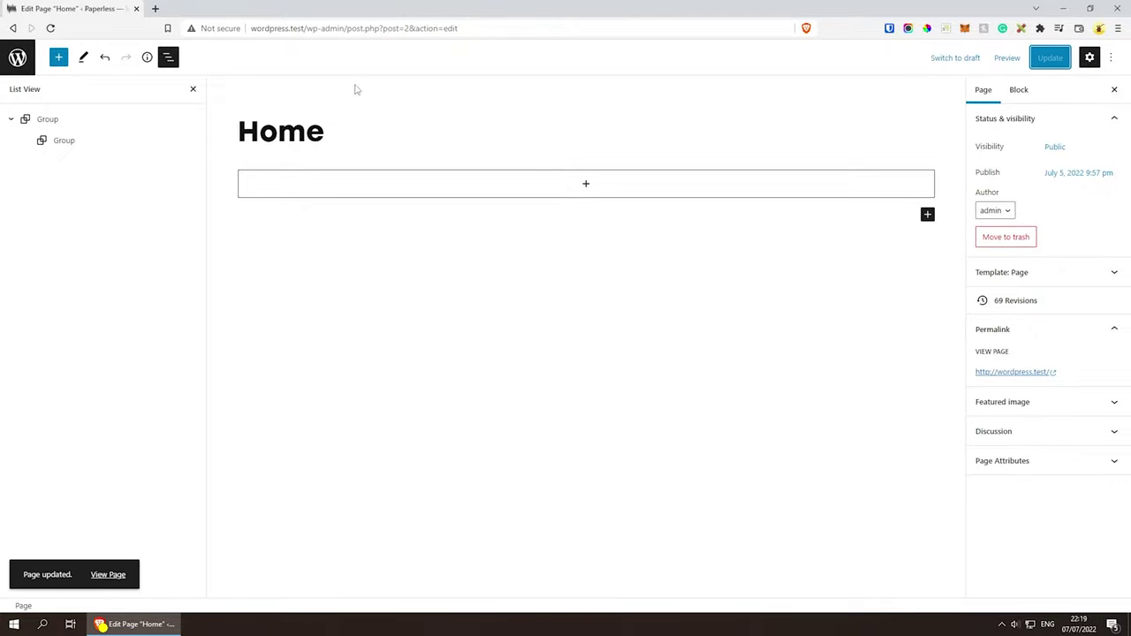
drag(305, 28, 249, 28)
key(ctrl+c)
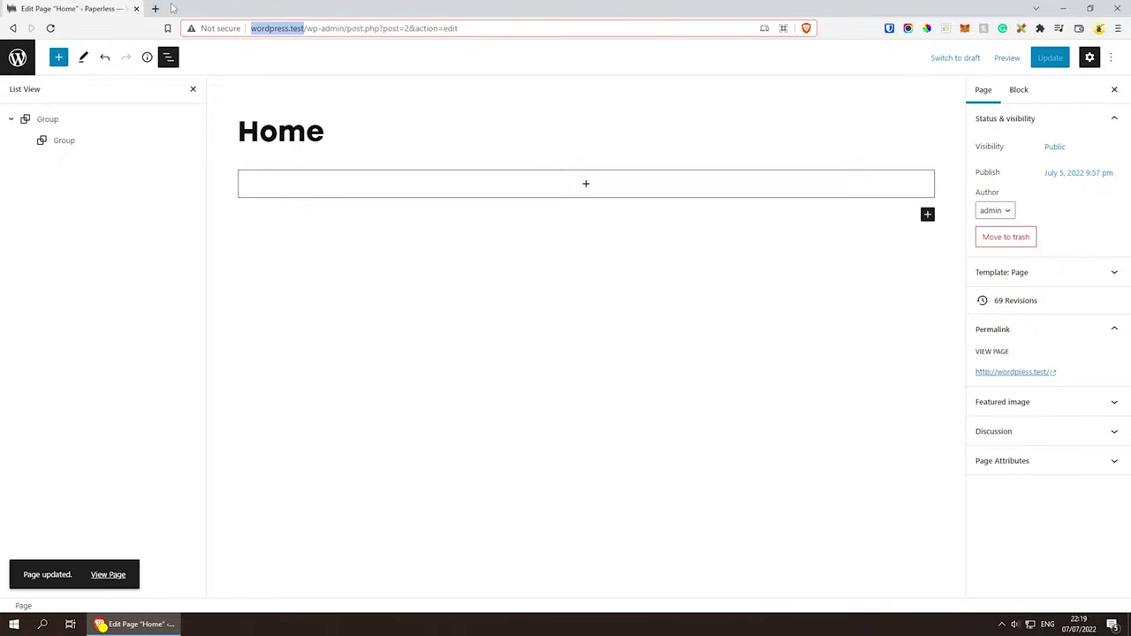
click(155, 8)
key(ctrl+v)
key(Return)
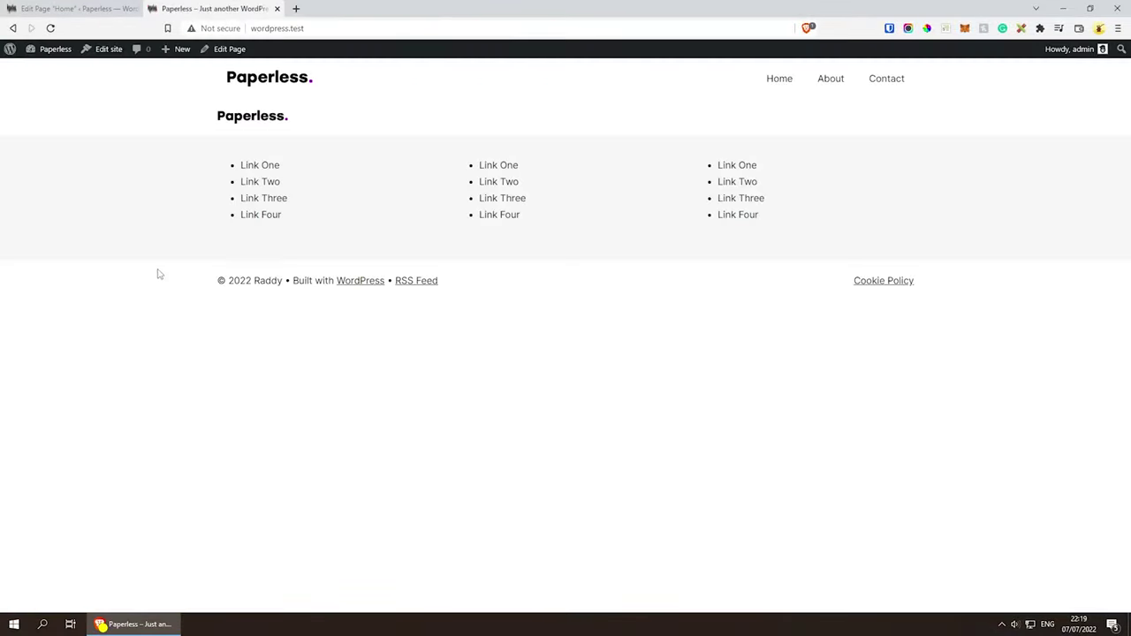
click(53, 10)
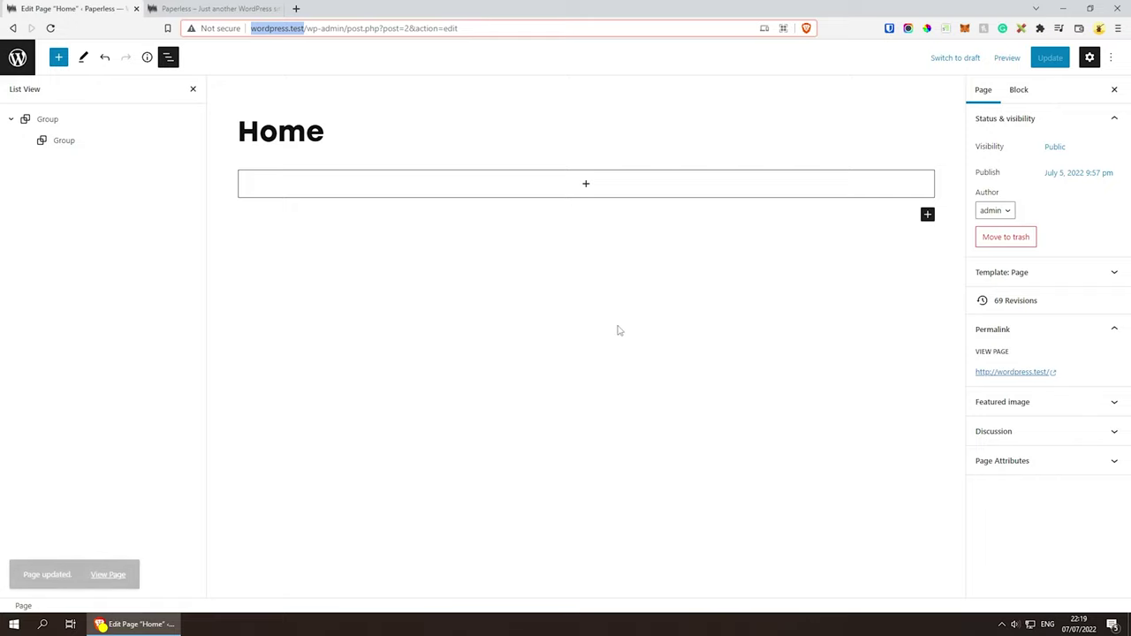
Insert a Cover block inside the empty group below the Home title.
click(586, 185)
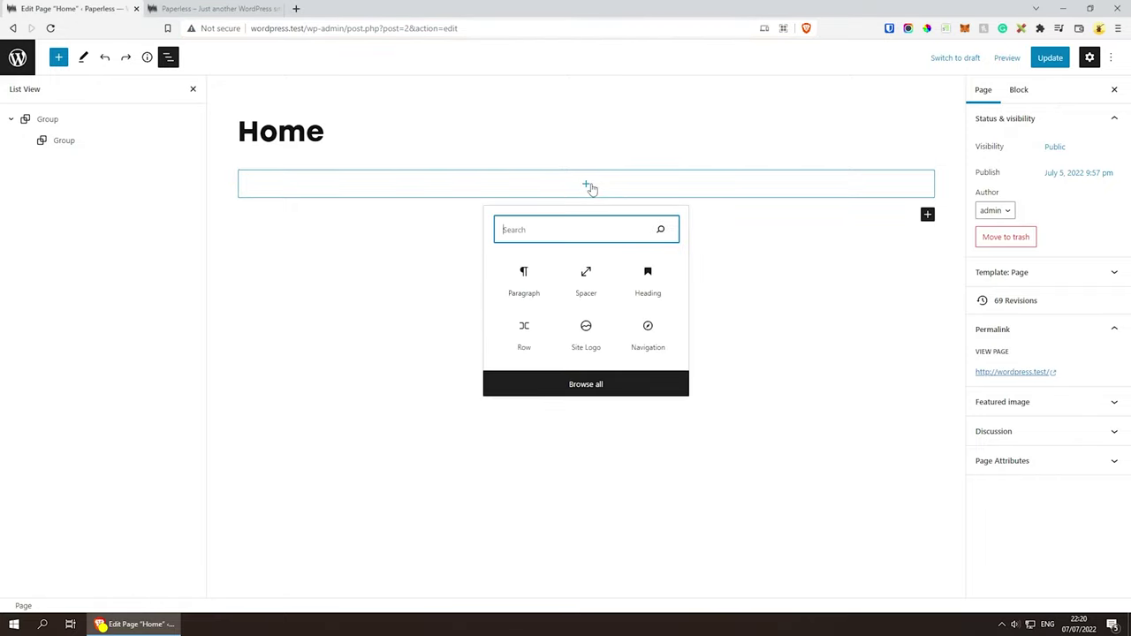
text(cov)
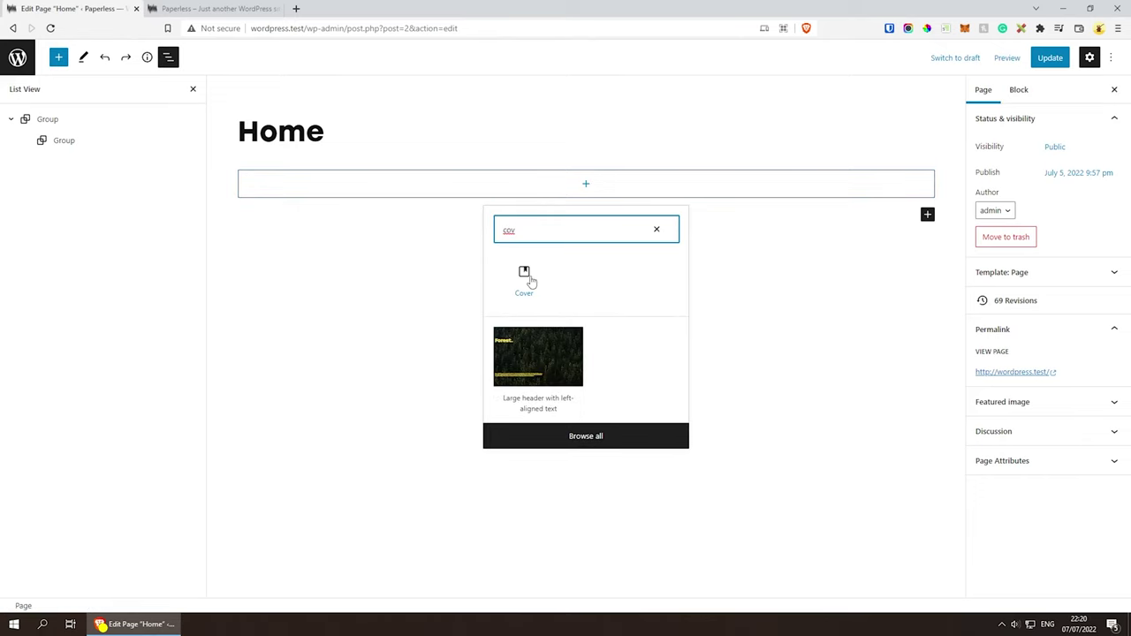
click(527, 279)
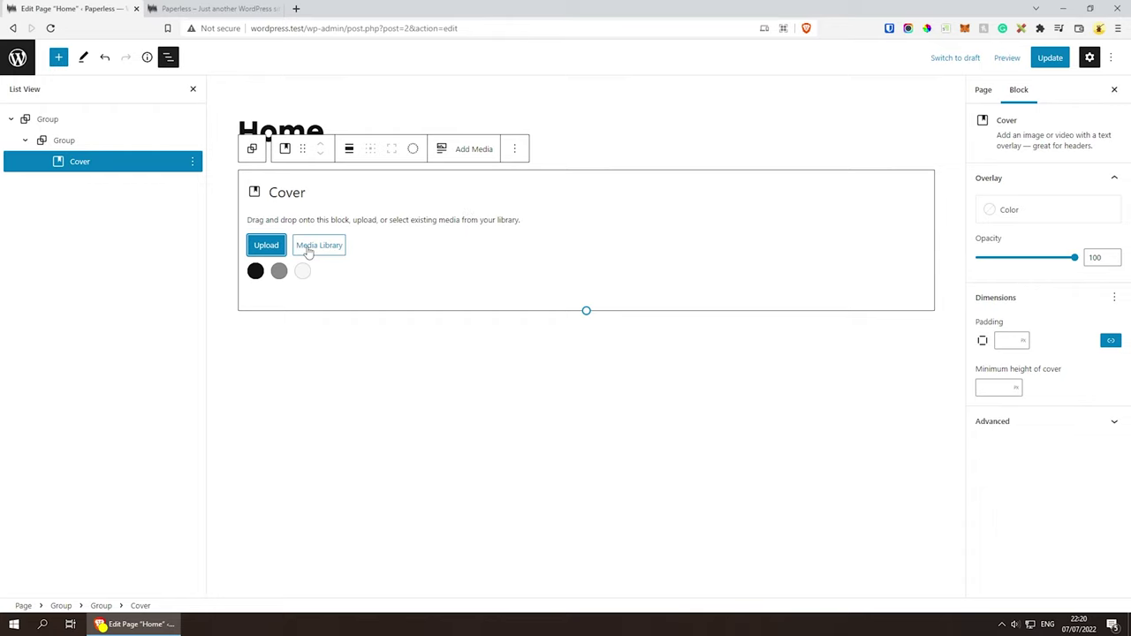
Upload the kees-streefkerk beach JPG from the Post folder as the cover background.
click(270, 244)
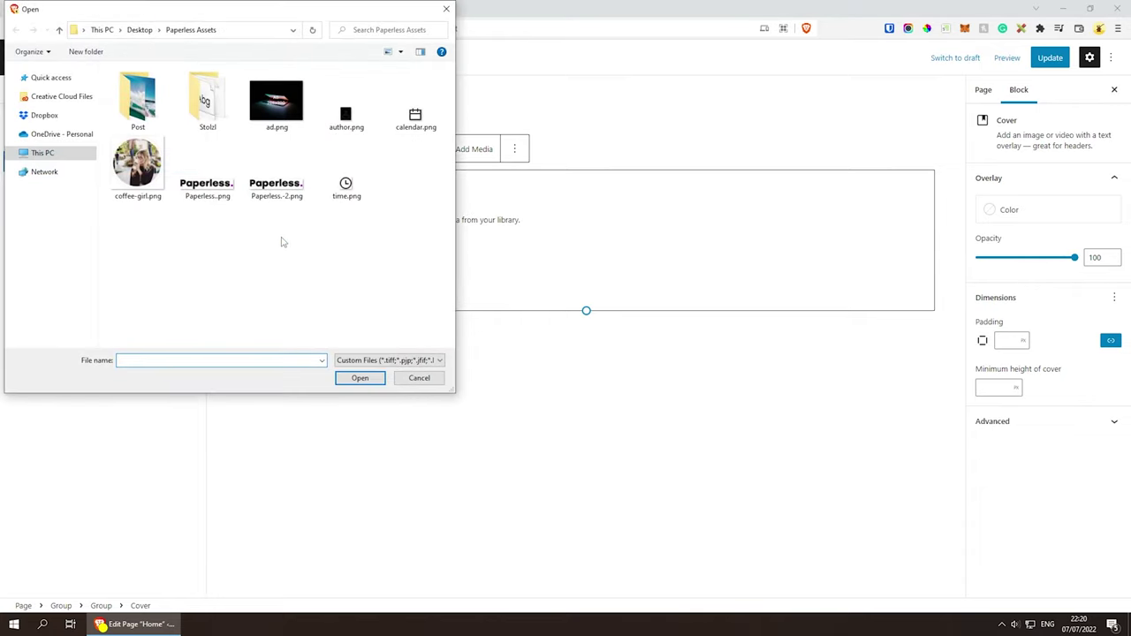
double_click(141, 99)
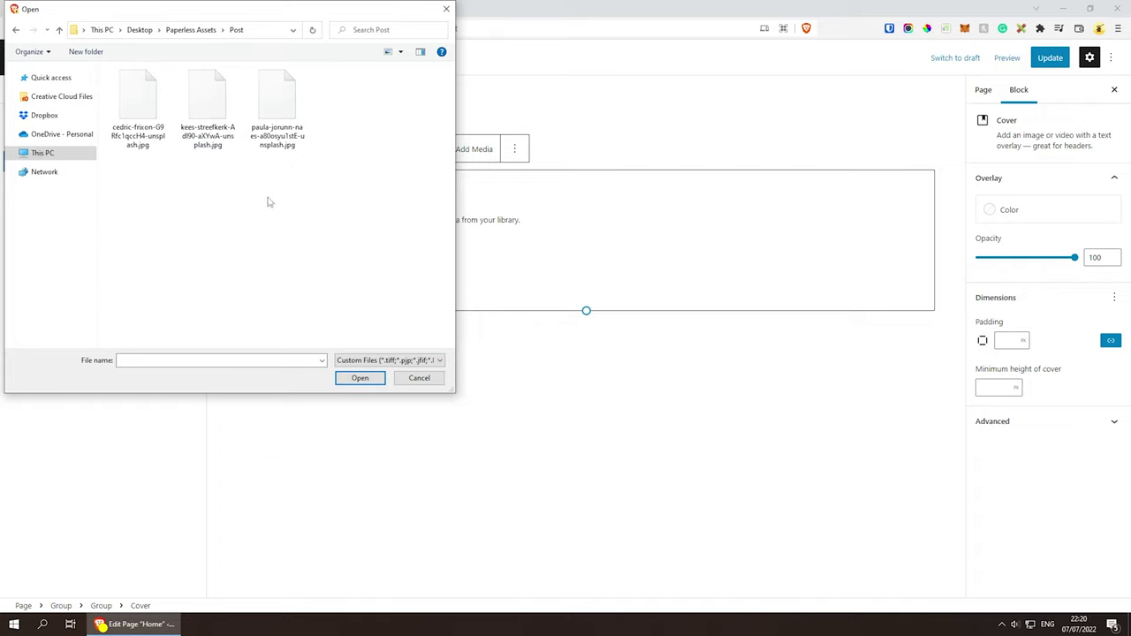
key(shift+F10)
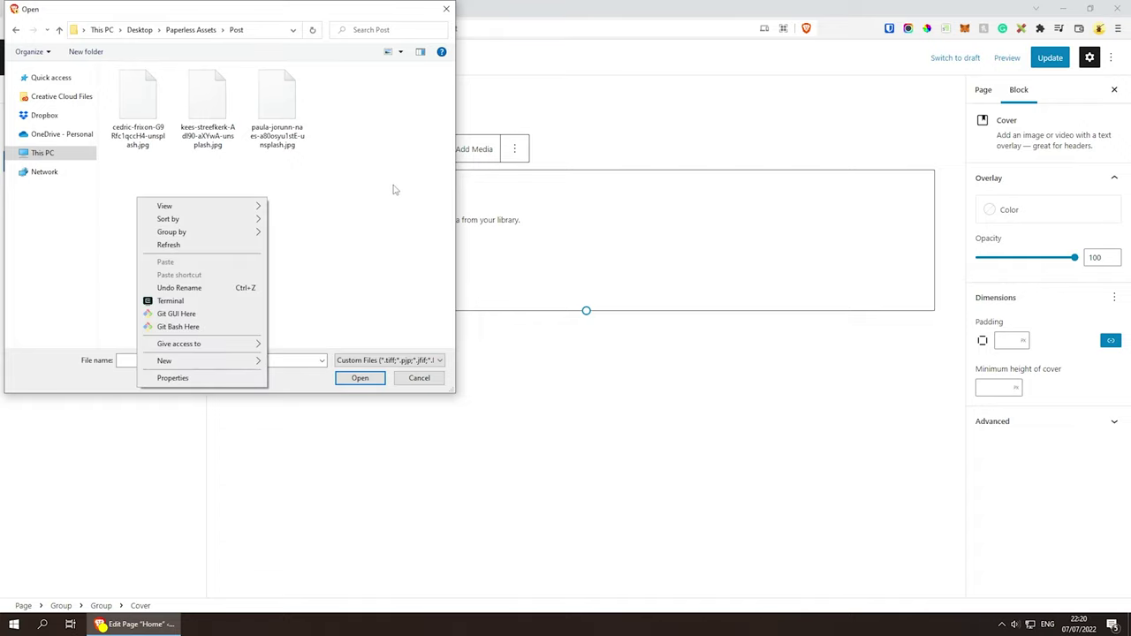
key(Escape)
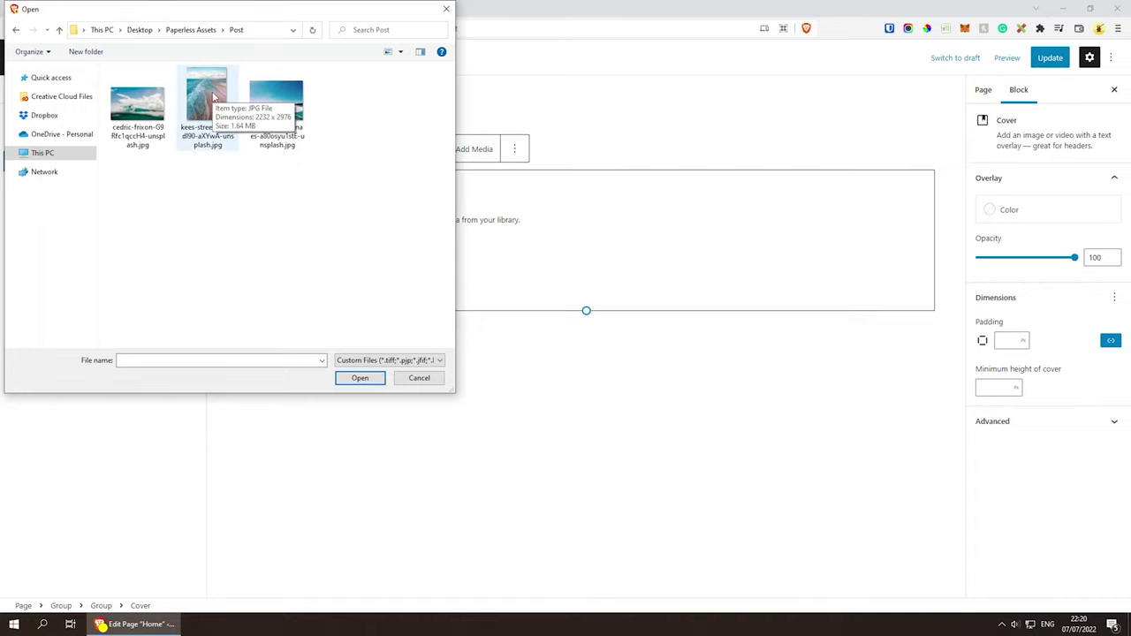
click(212, 97)
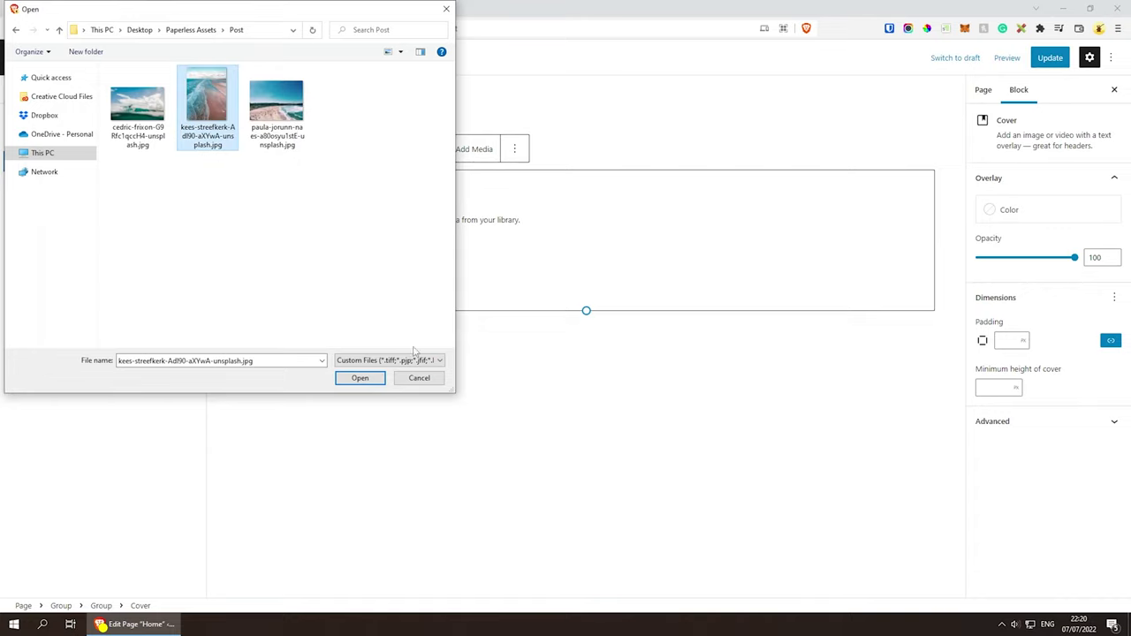
click(360, 377)
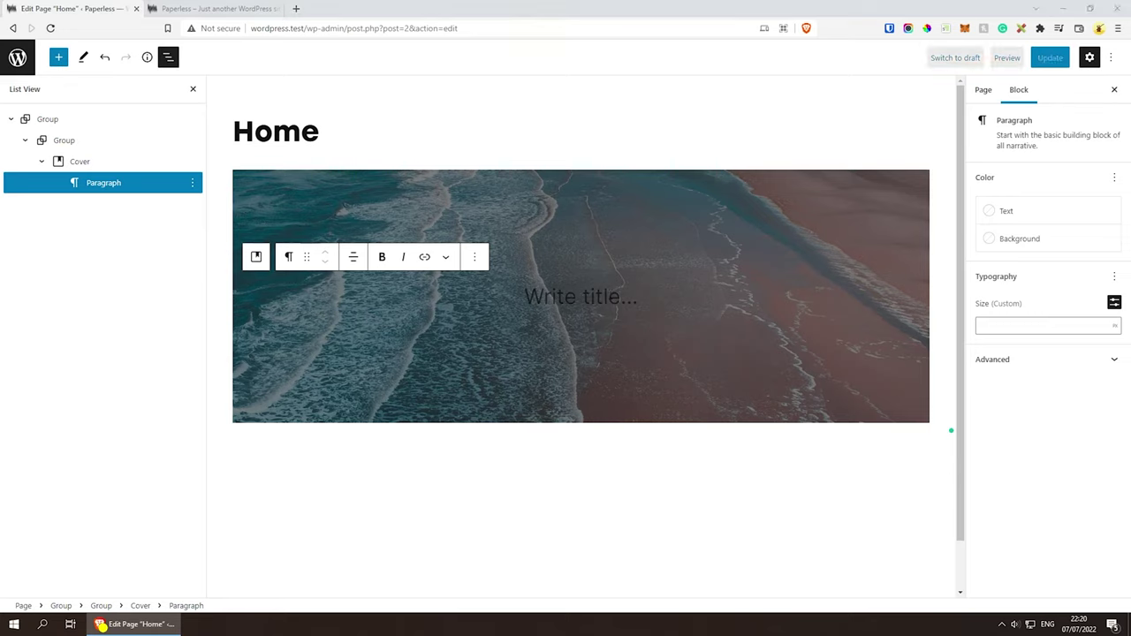
Add the subtitle 'Explore the most beautiful places to visit this summer.' in white.
text(Explore the most beautiful places to visit this summer.)
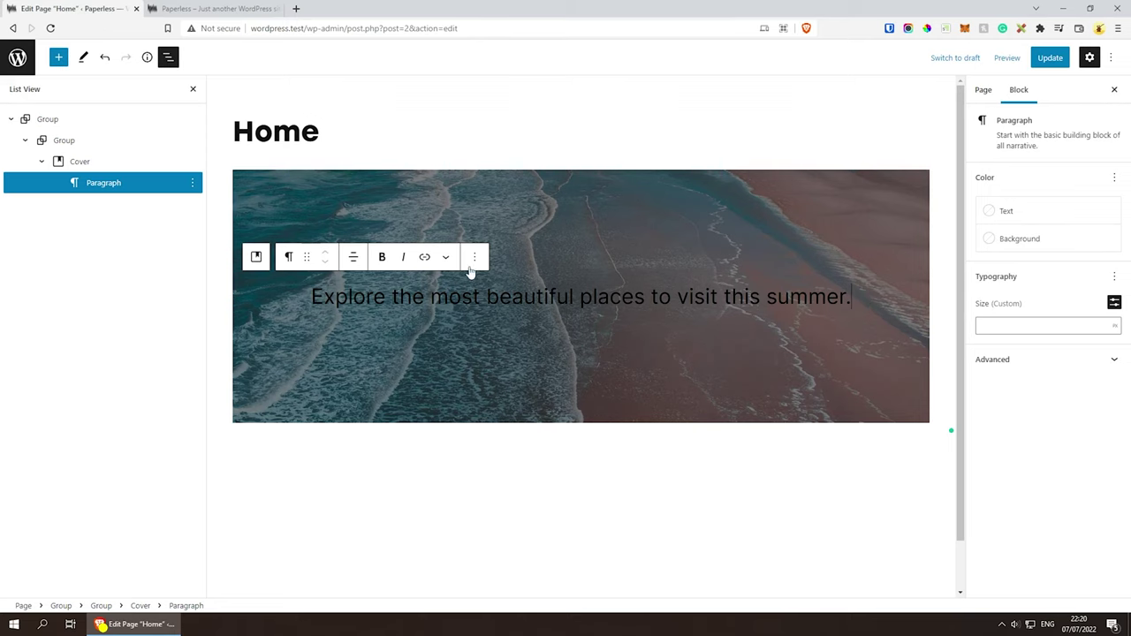
click(1025, 213)
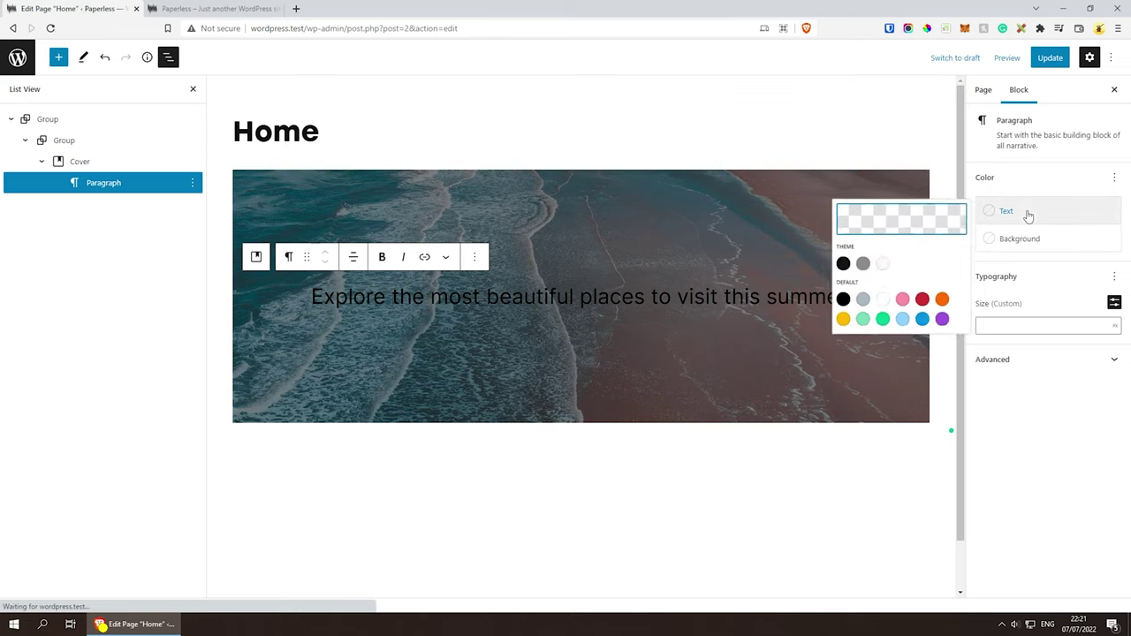
click(850, 315)
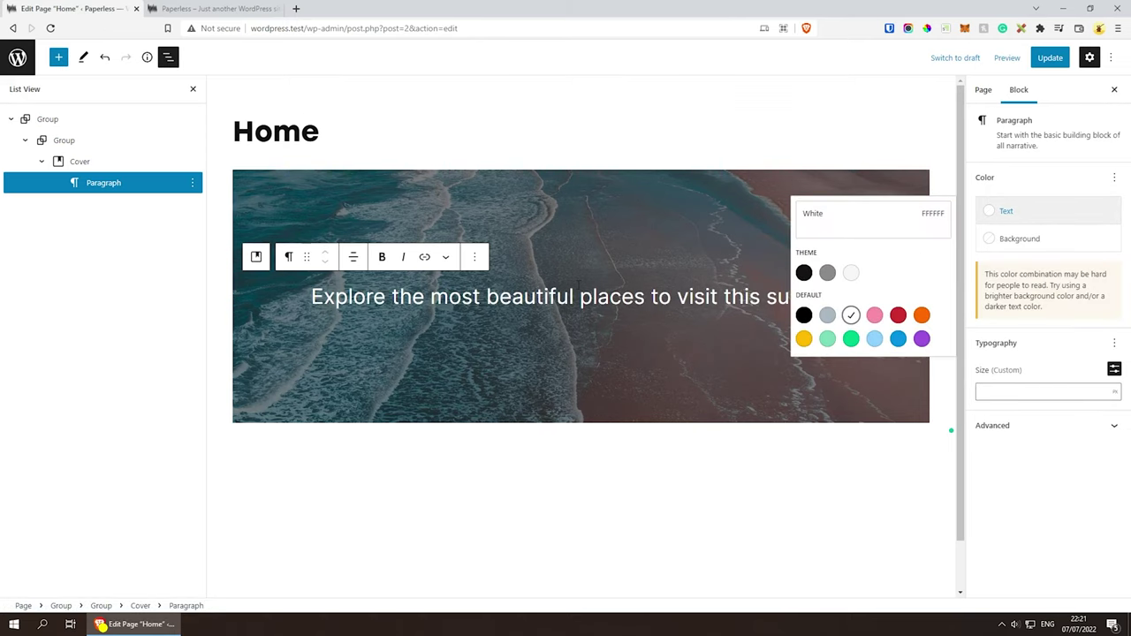
key(Escape)
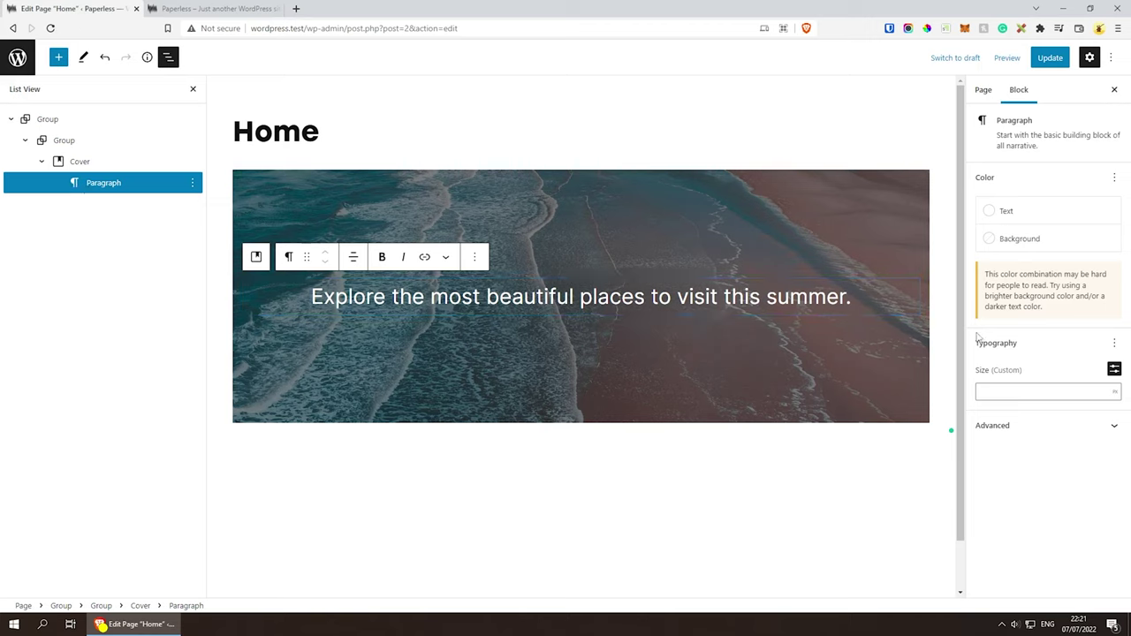
Set the subtitle's custom font size to 1.2.
click(1114, 371)
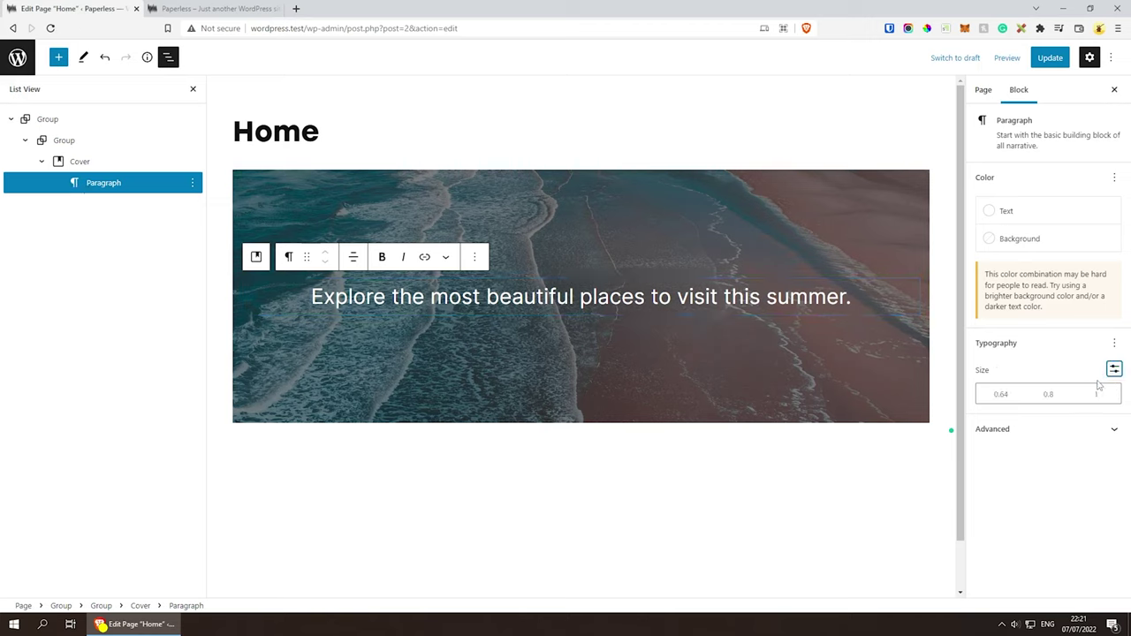
click(1099, 395)
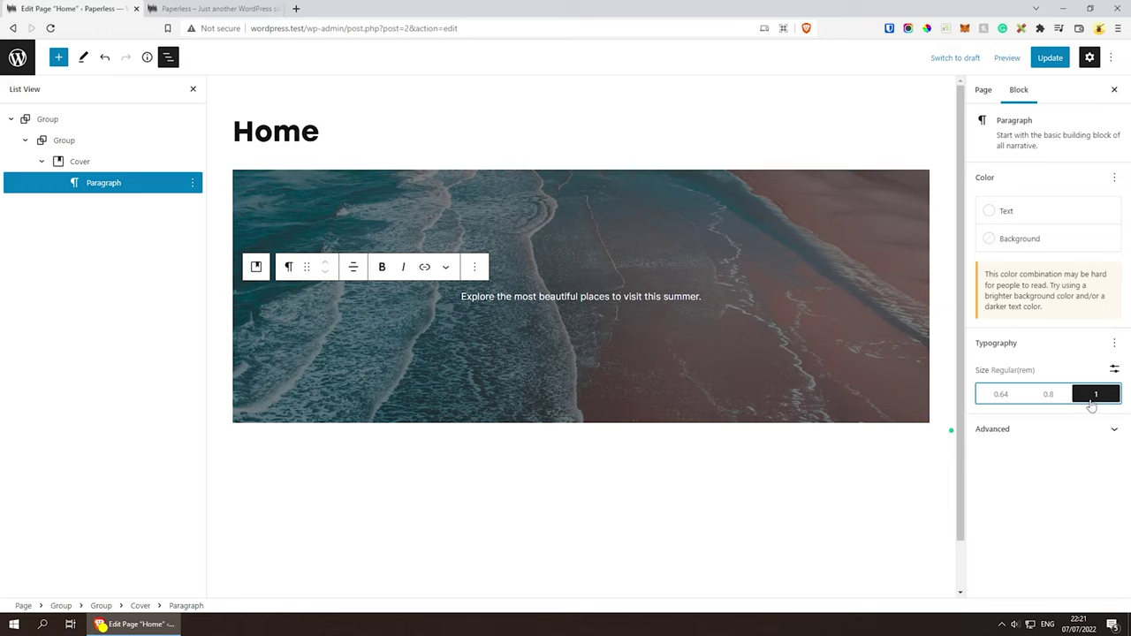
click(1114, 371)
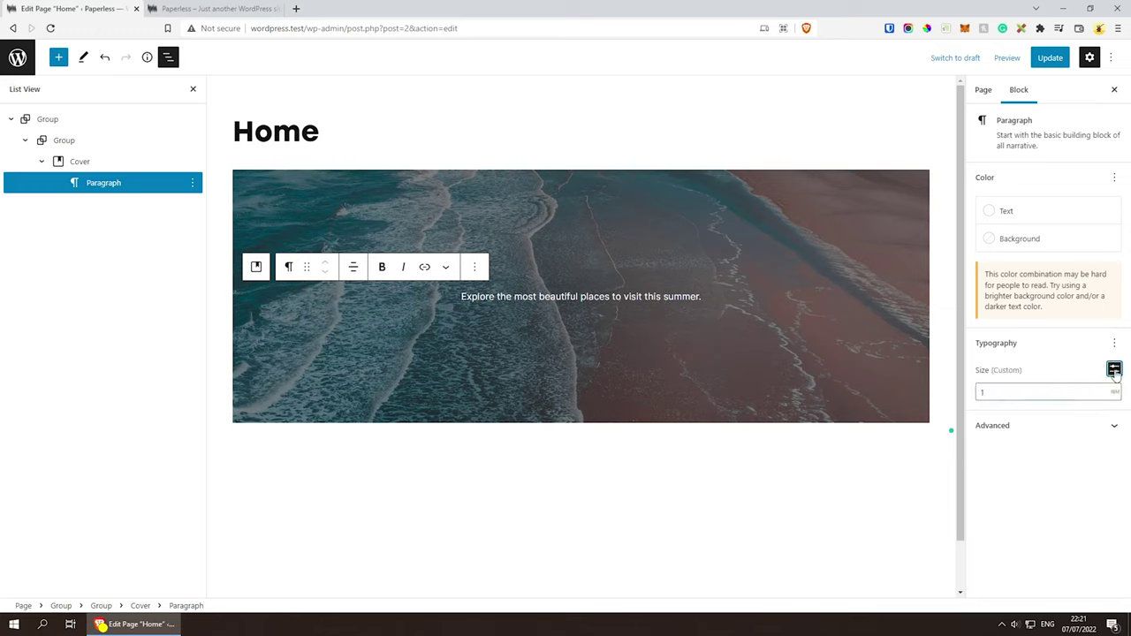
click(1057, 390)
text(.2)
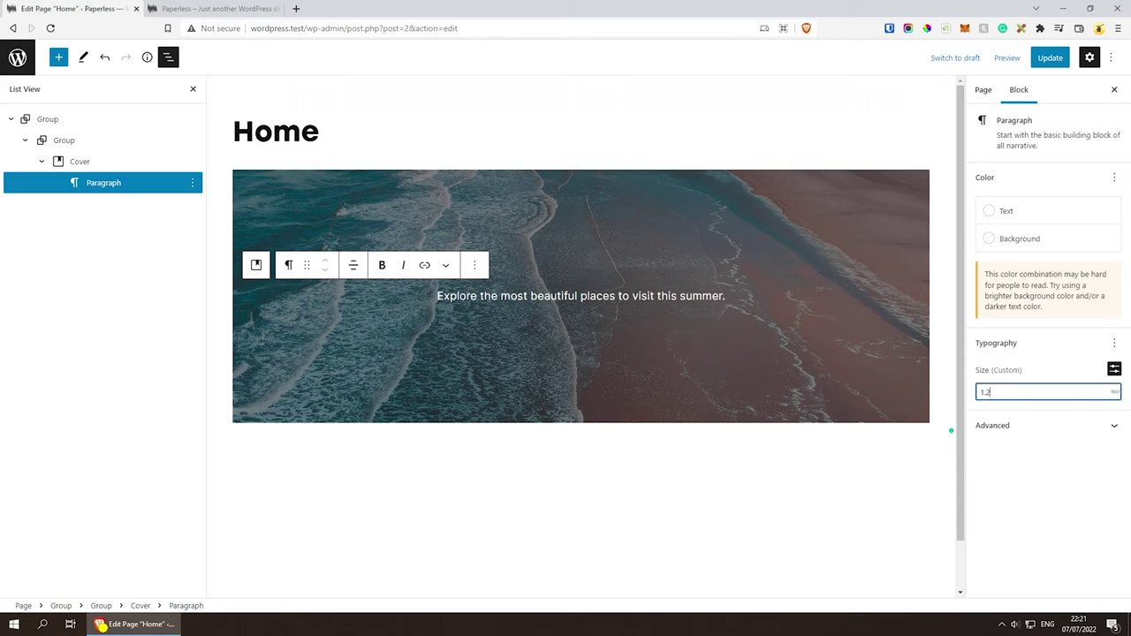
Add a Heading reading 'Places To Visit This Summer' in the cover above the subtitle.
click(59, 57)
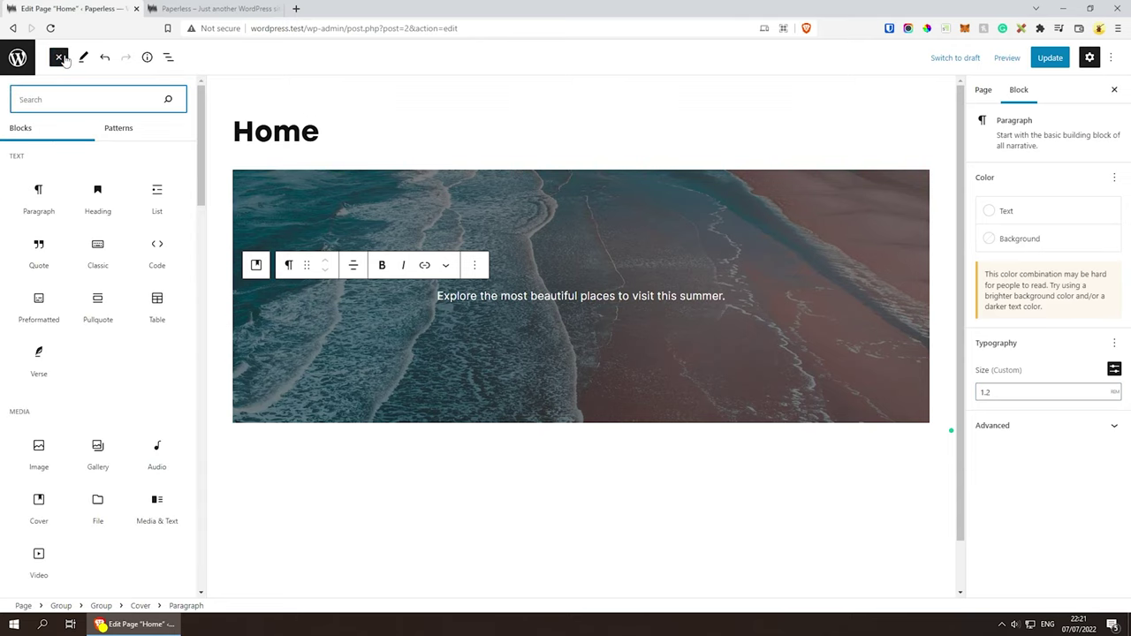
text(hea)
drag(40, 159, 583, 276)
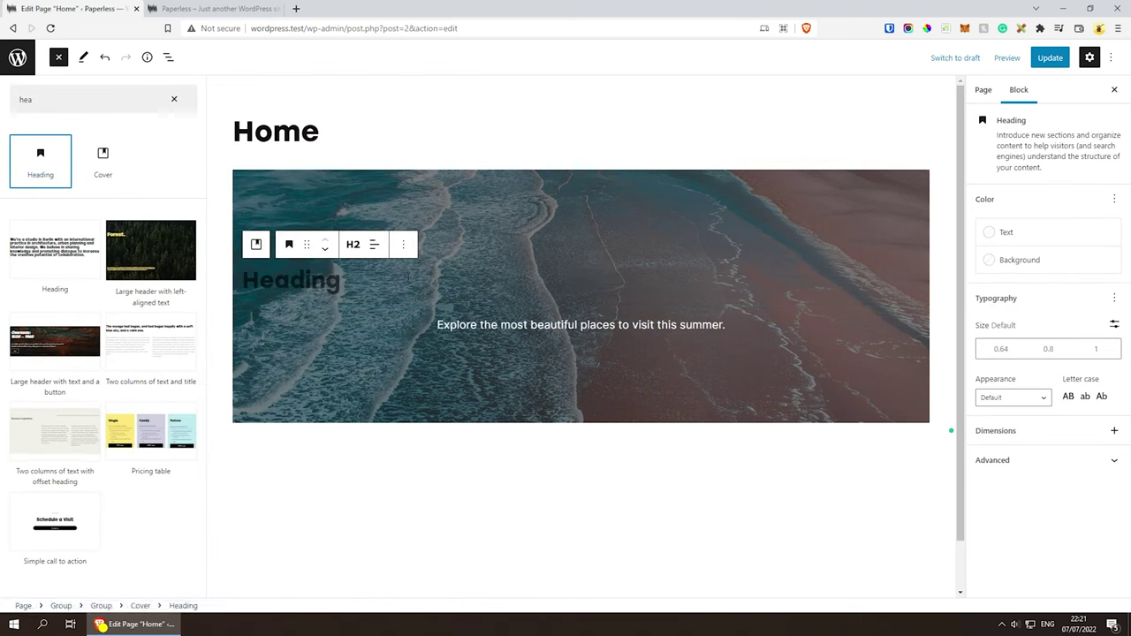
click(407, 275)
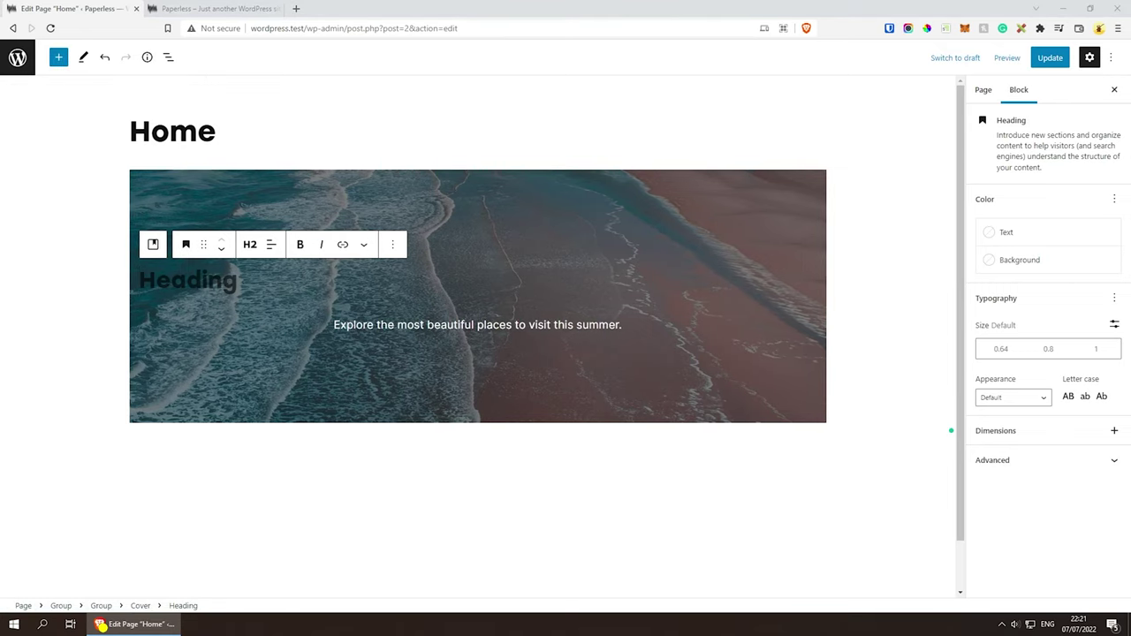
text(Places To Visit This Summer)
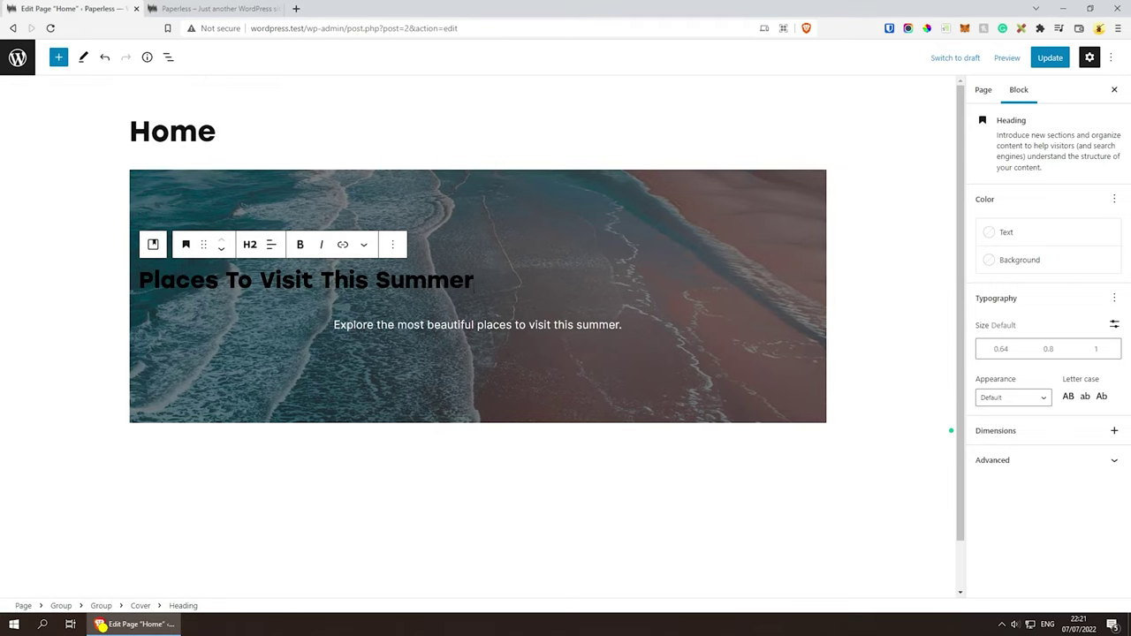
Centre the heading text and make it white.
click(271, 250)
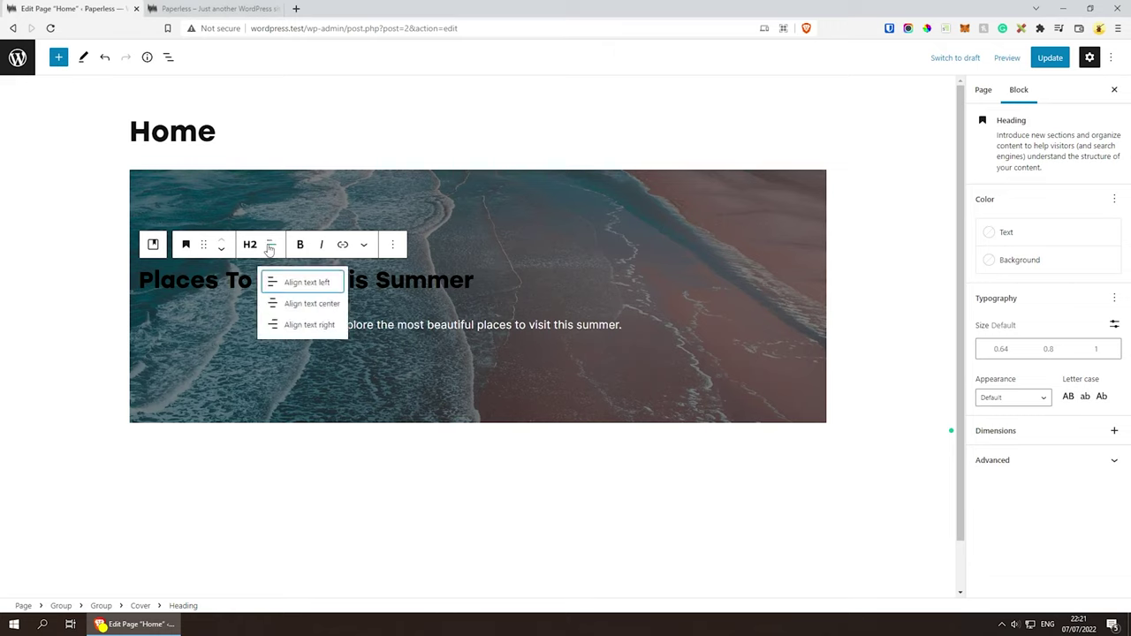
click(302, 304)
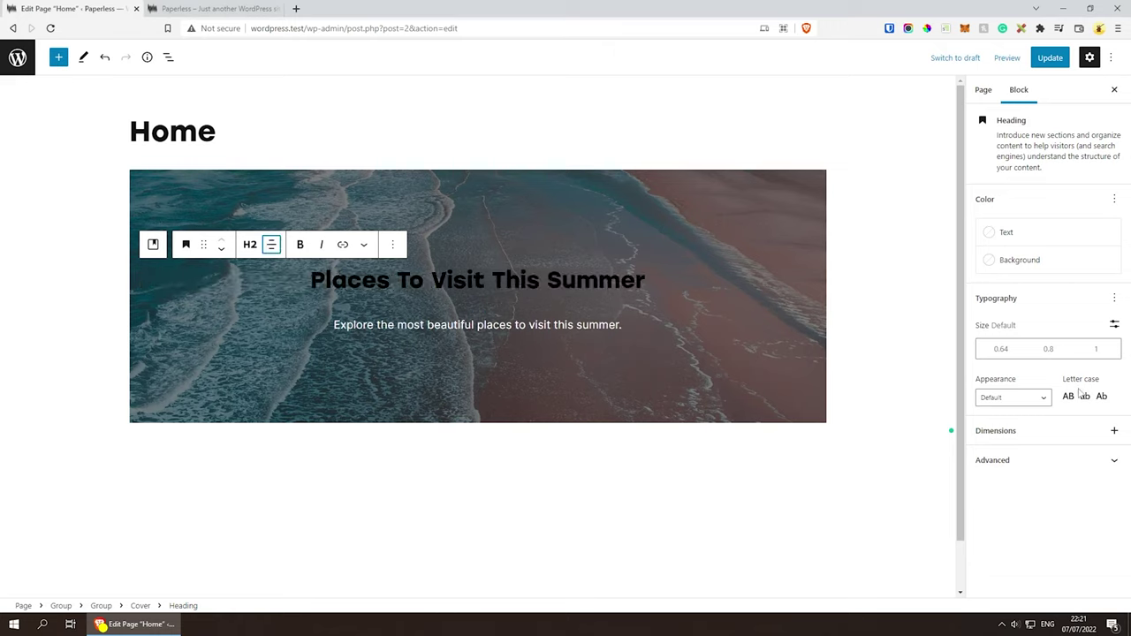
click(1006, 233)
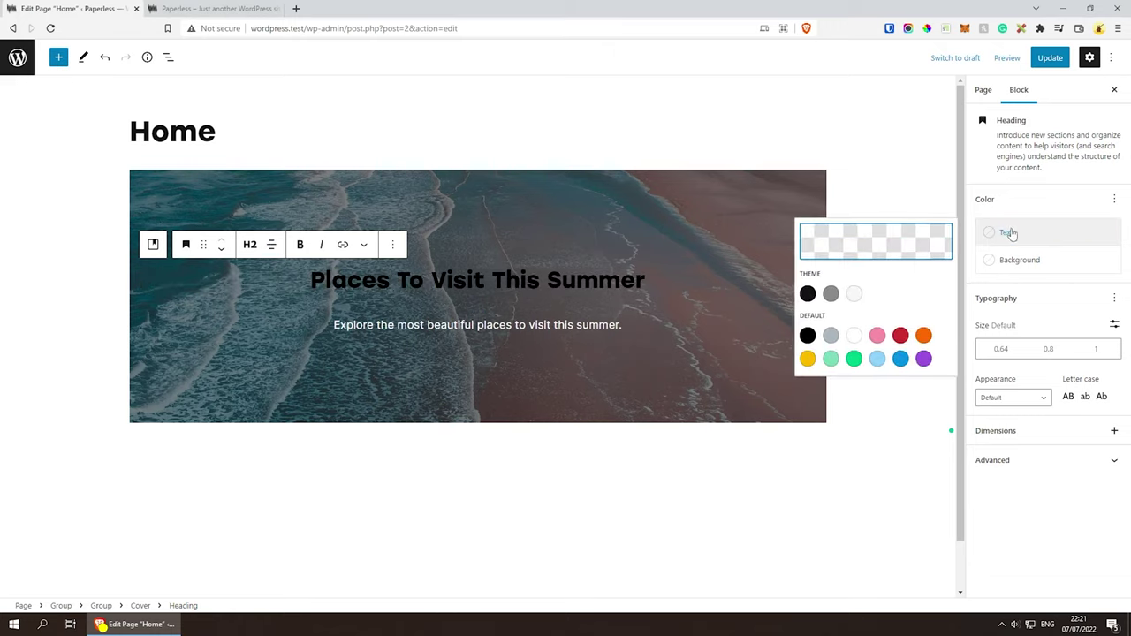
click(850, 339)
click(676, 223)
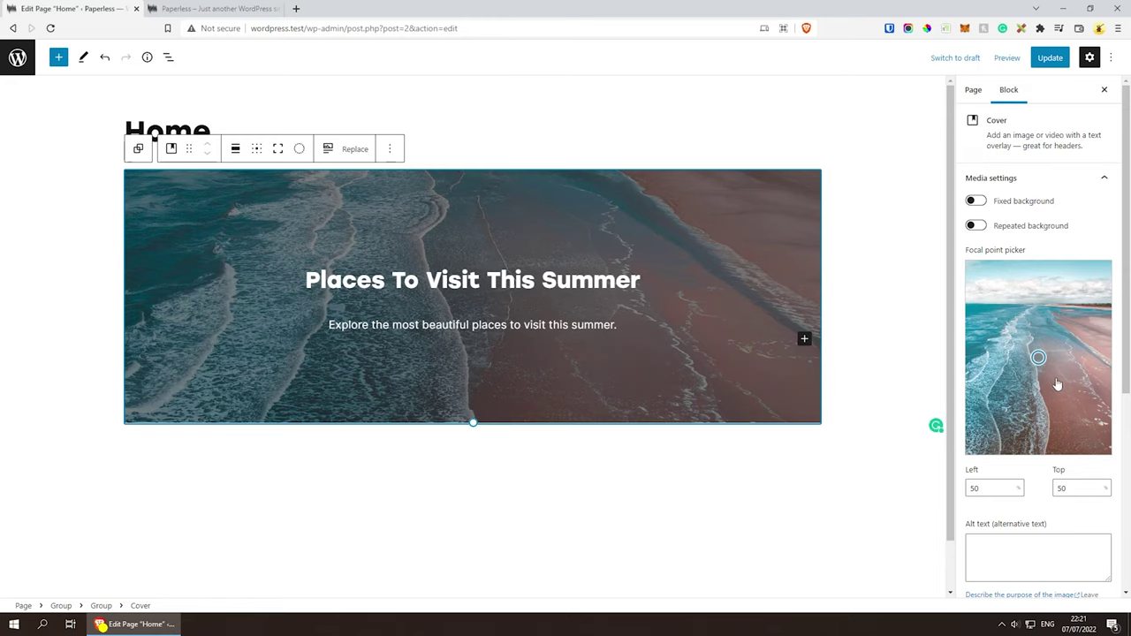
Move the cover focal point up toward the sky, update, and set overlay opacity to 10.
drag(1038, 357, 1041, 285)
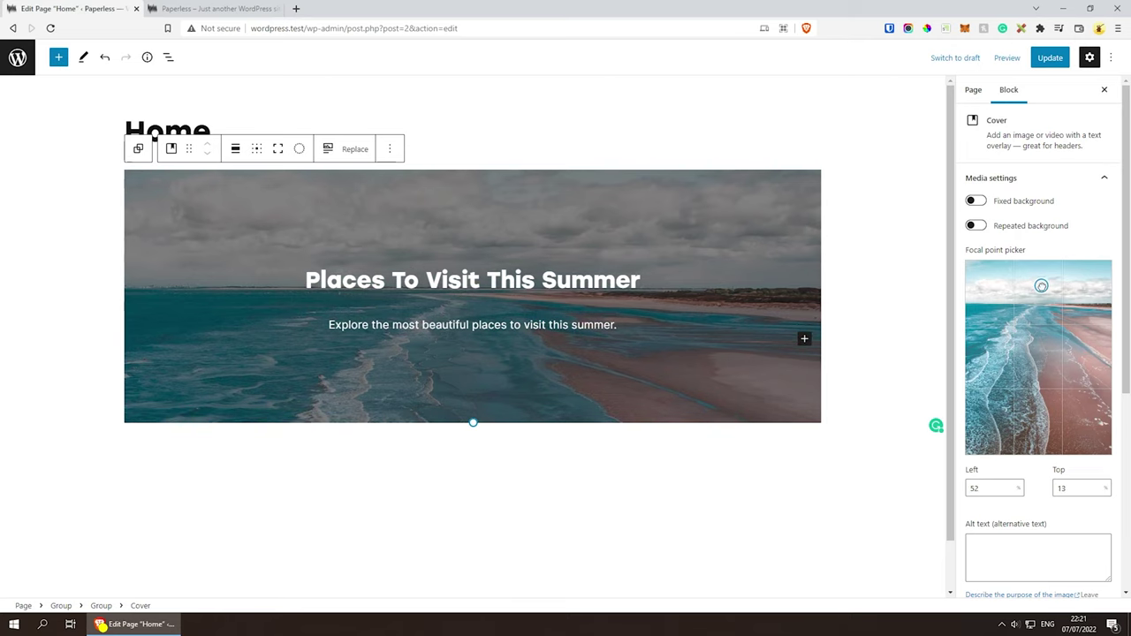
click(1050, 57)
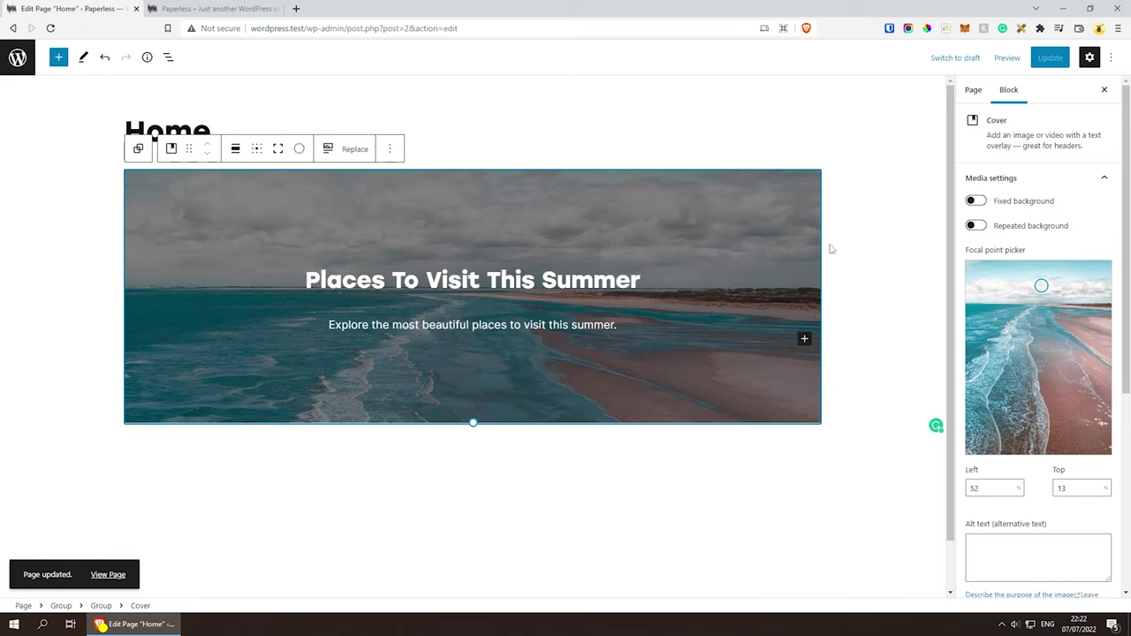
scroll(1023, 345, down, 4)
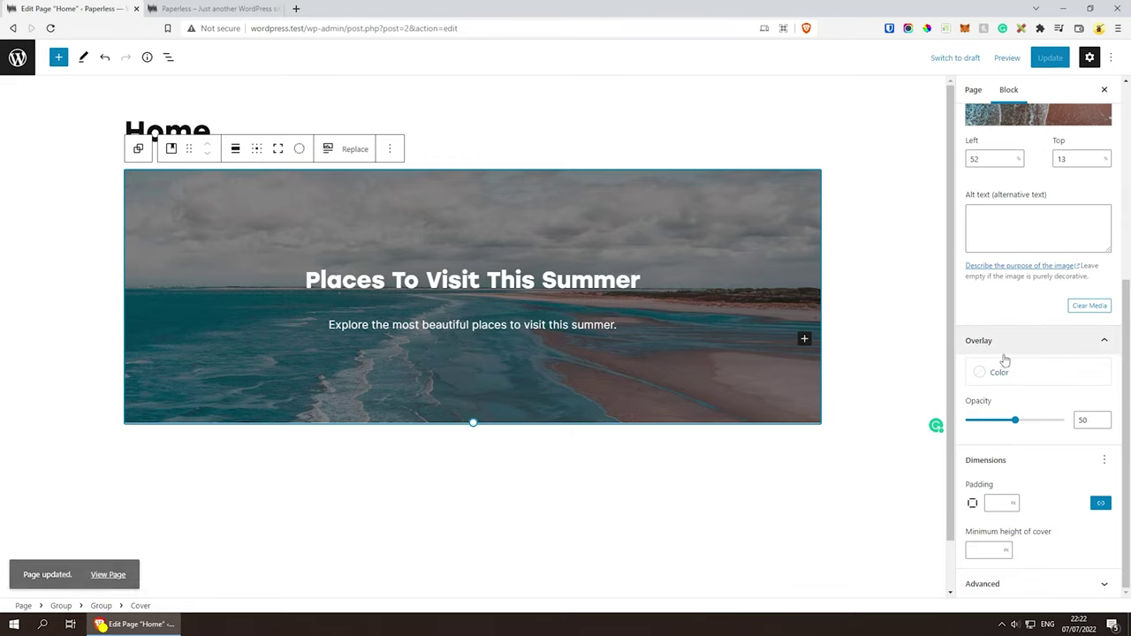
drag(1015, 421, 979, 425)
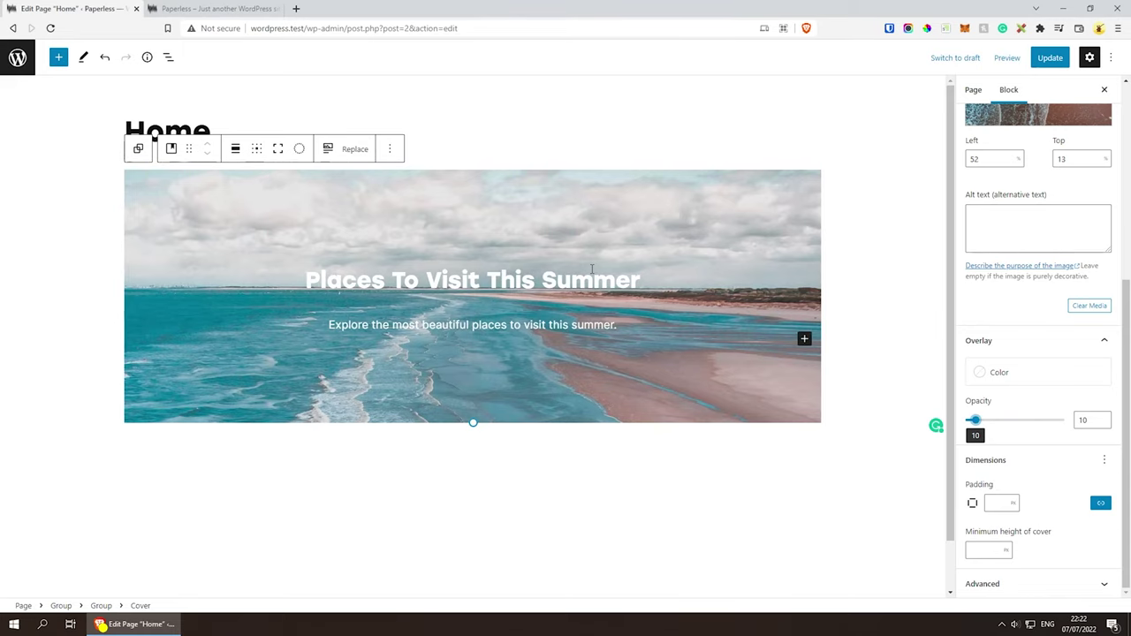
click(598, 281)
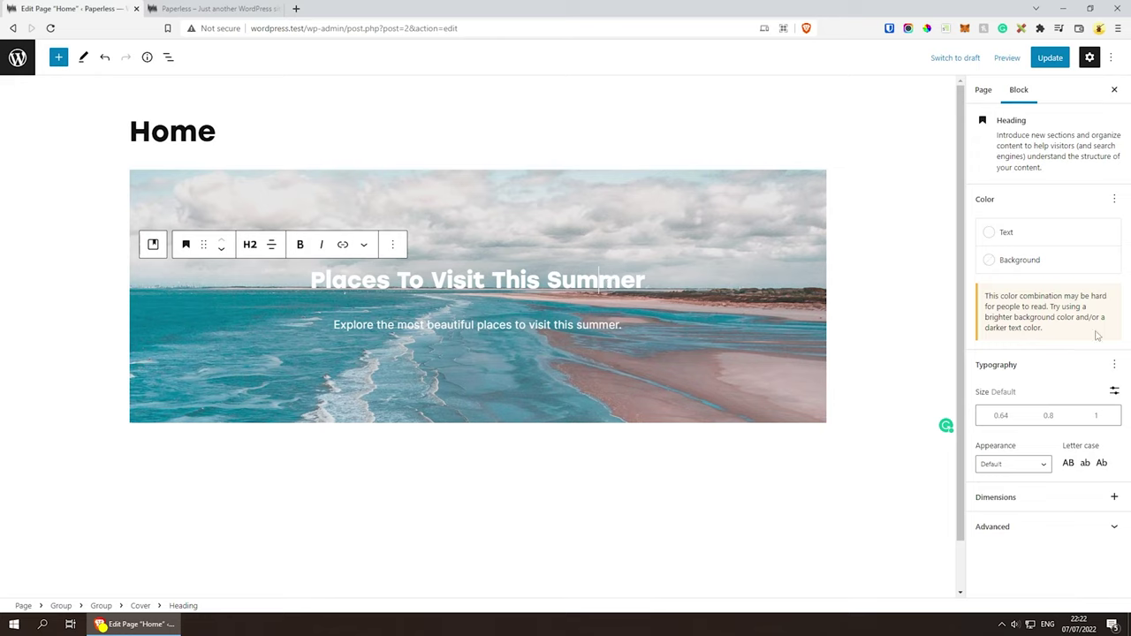
Set the cover heading's text colour to White.
drag(1060, 332, 989, 297)
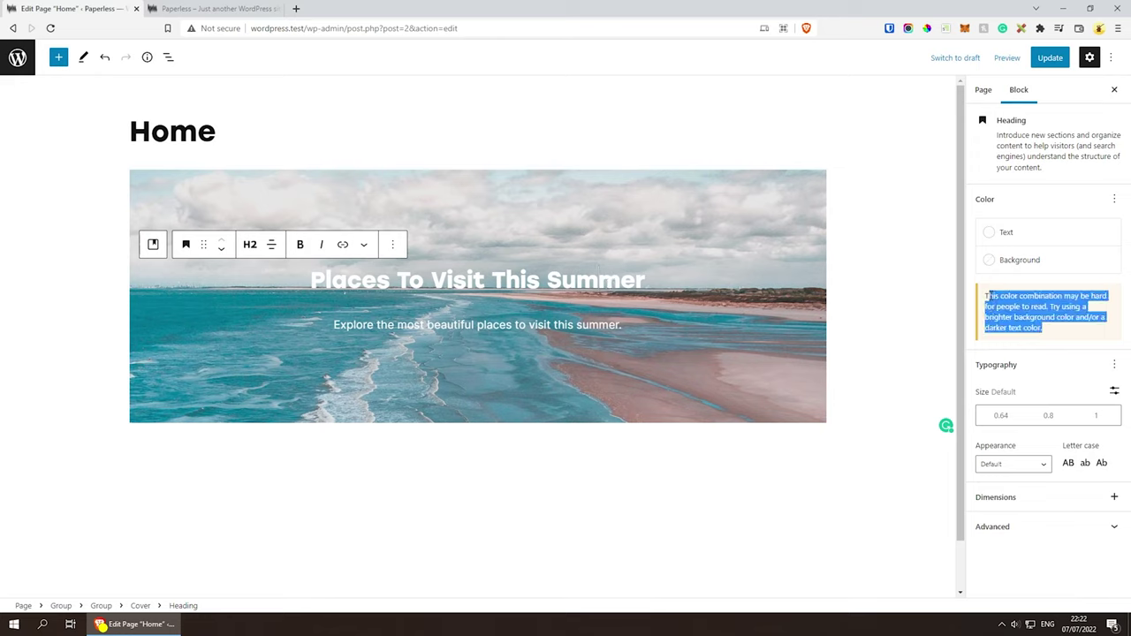
click(1014, 316)
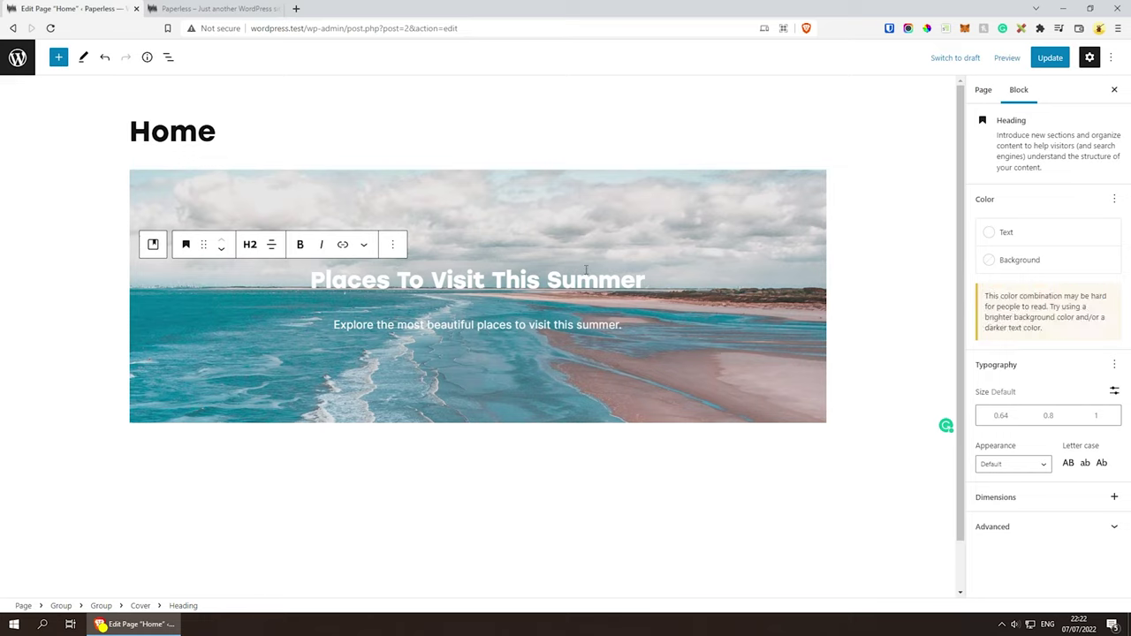
click(1005, 233)
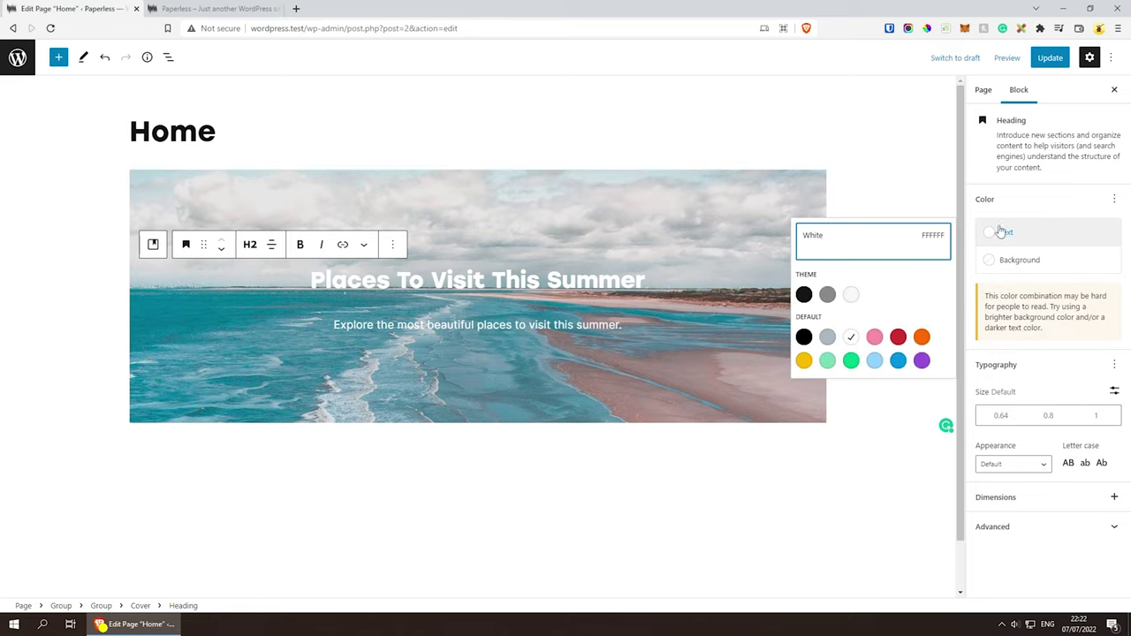
click(804, 297)
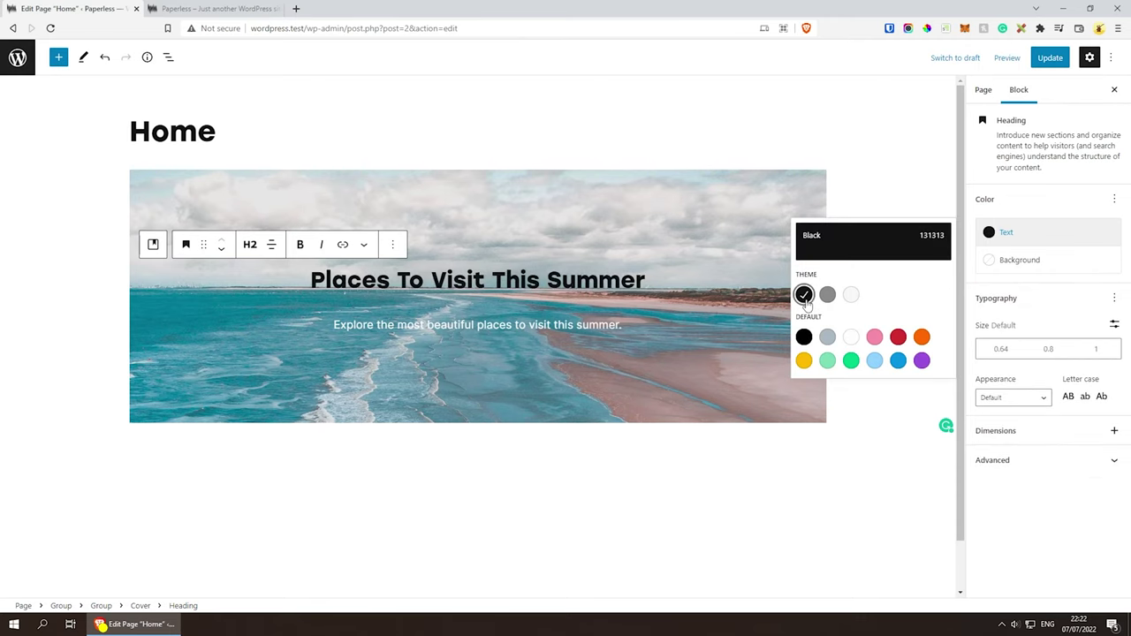
click(851, 337)
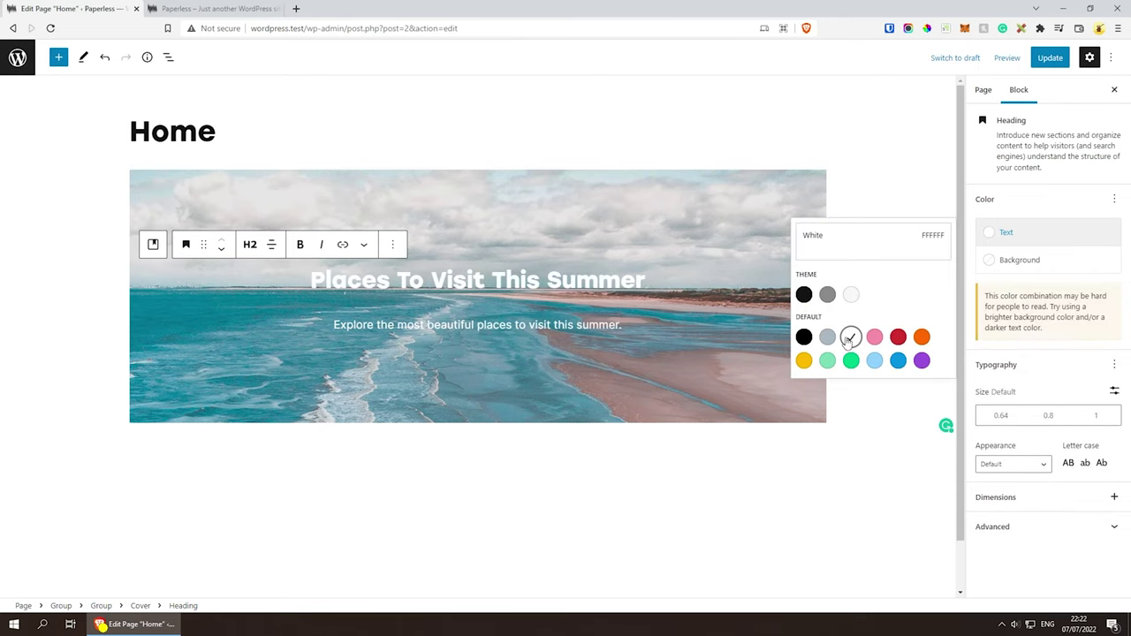
Raise the cover overlay opacity to 20 and save the page.
click(699, 237)
scroll(1016, 468, down, 3)
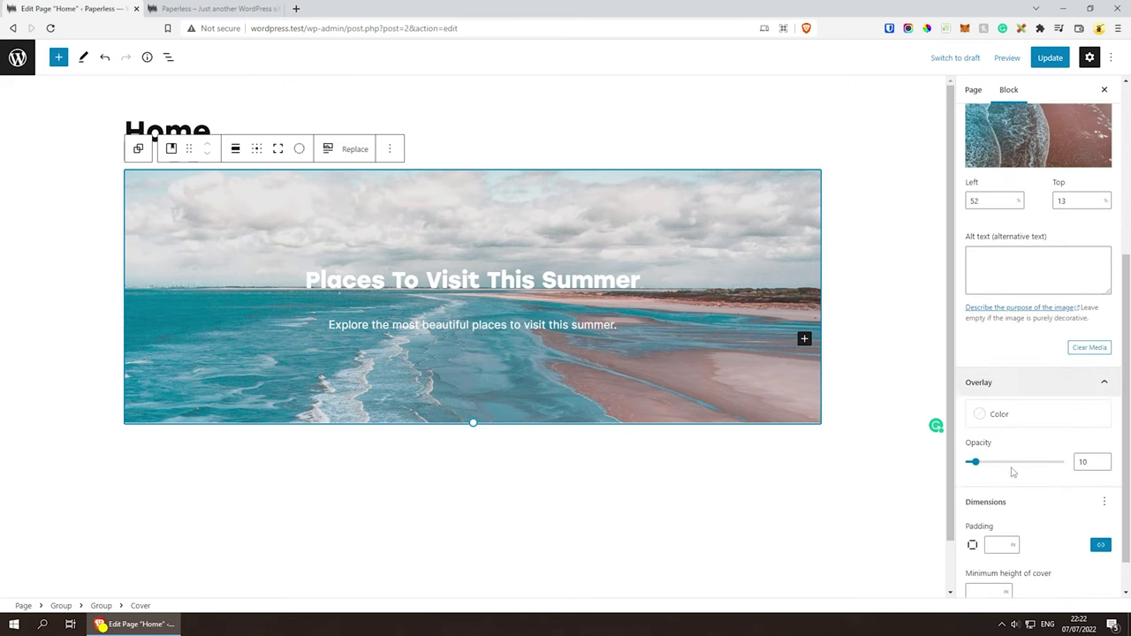
drag(973, 455, 987, 463)
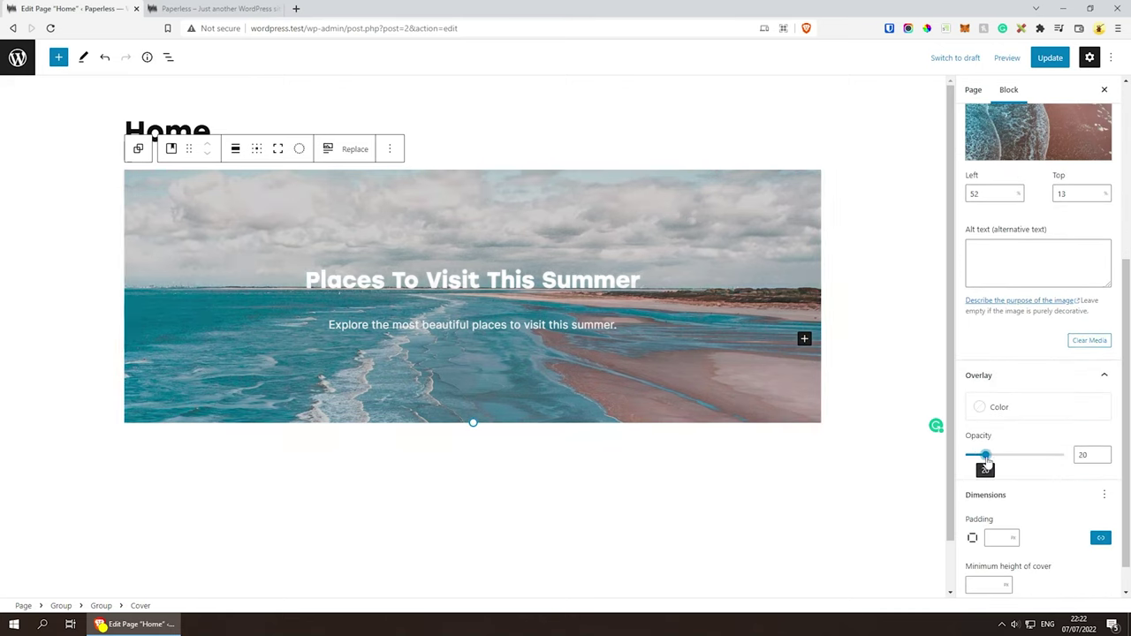
key(ctrl+s)
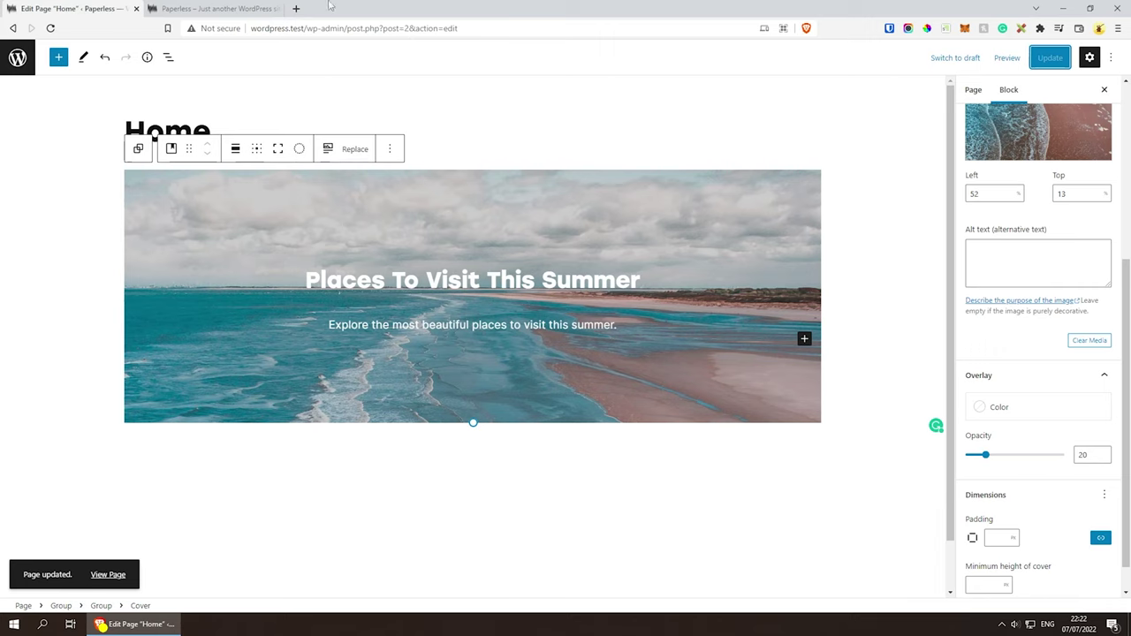
click(254, 11)
Reload the live home page to preview the 20-opacity cover, then return to the Home editor.
key(F5)
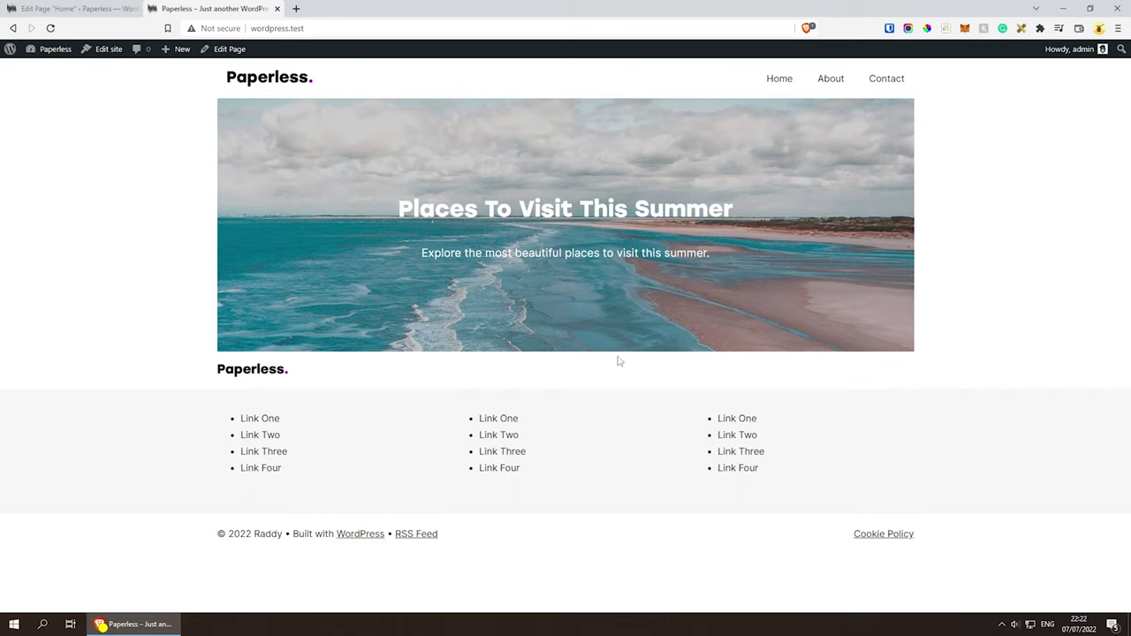
click(82, 11)
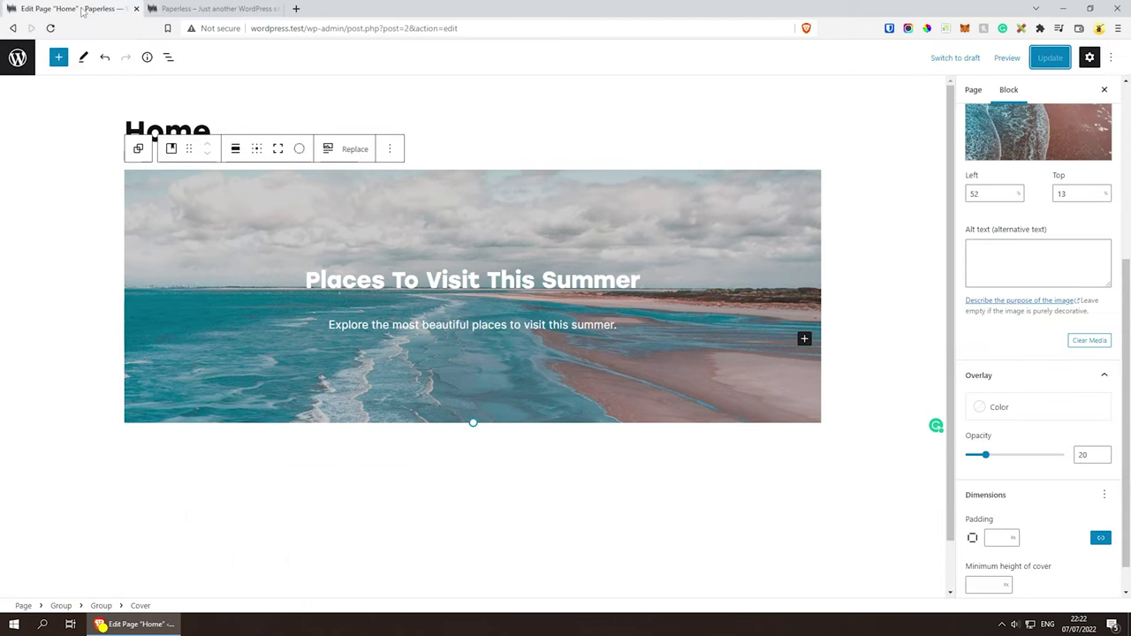
Move the Cover block above the Group in List View and set it to Full width.
click(168, 57)
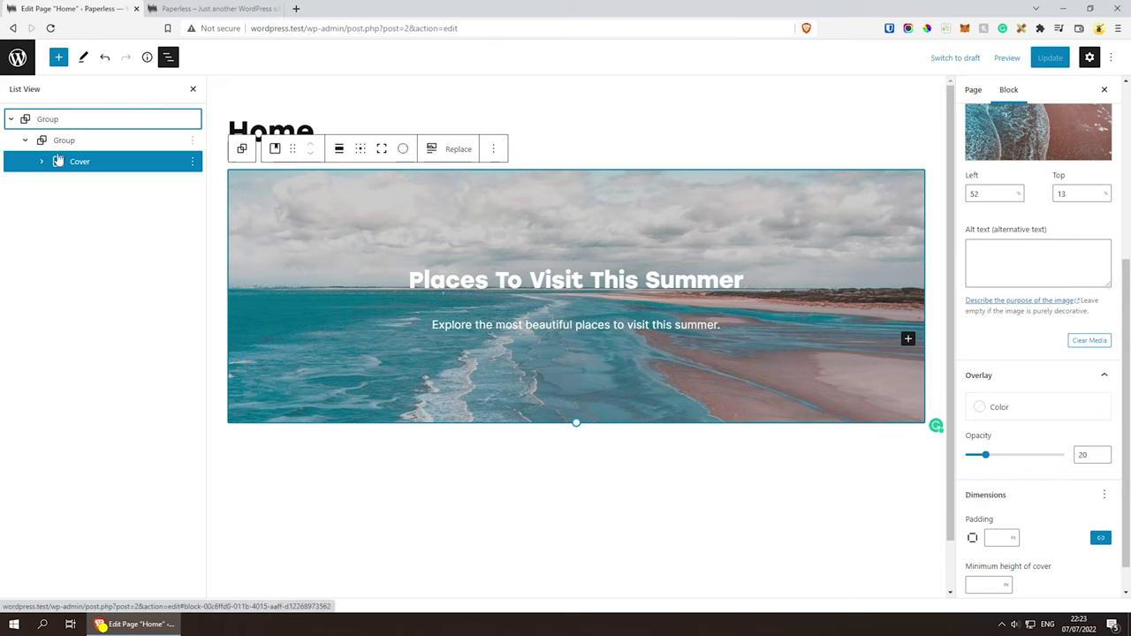
drag(77, 164, 40, 115)
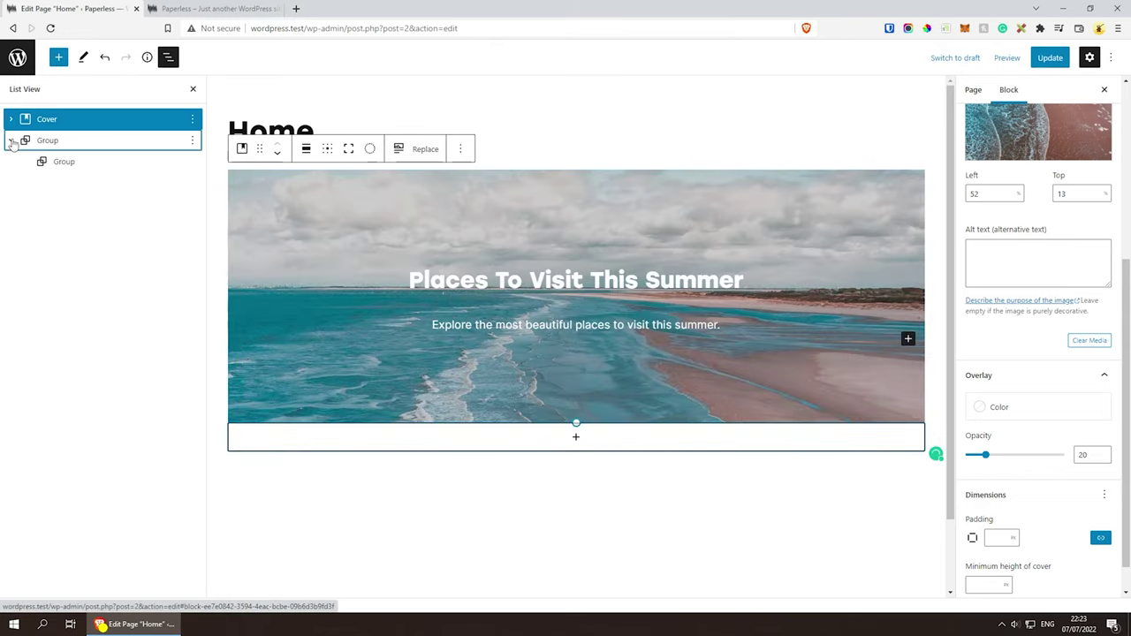
click(304, 149)
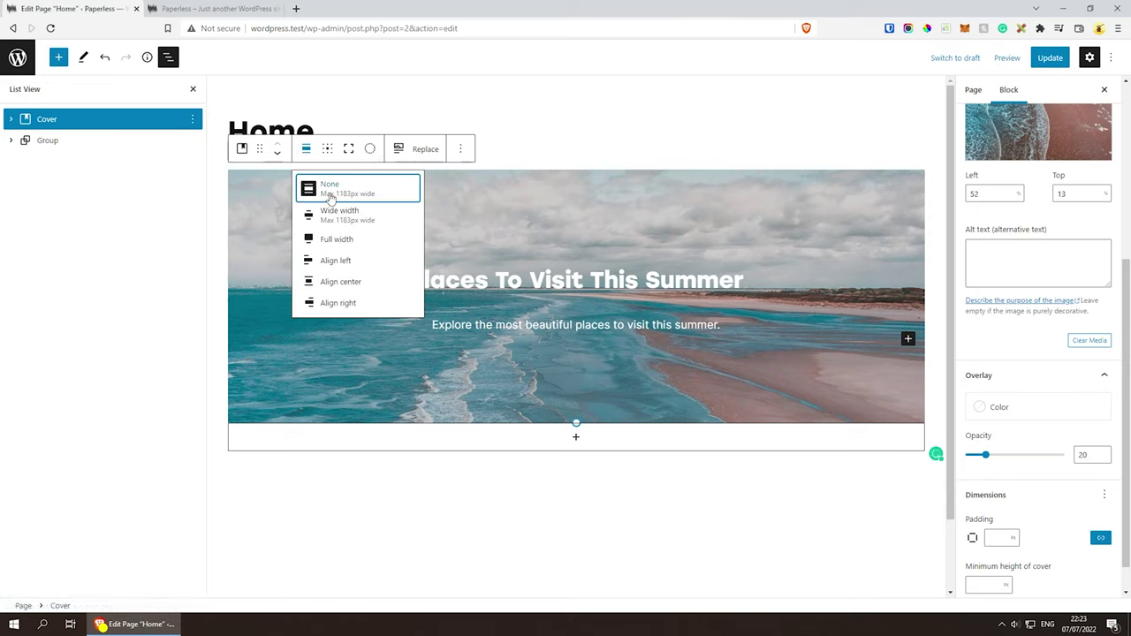
click(343, 240)
Update the page and reload the live site to see the full-width cover.
click(1049, 57)
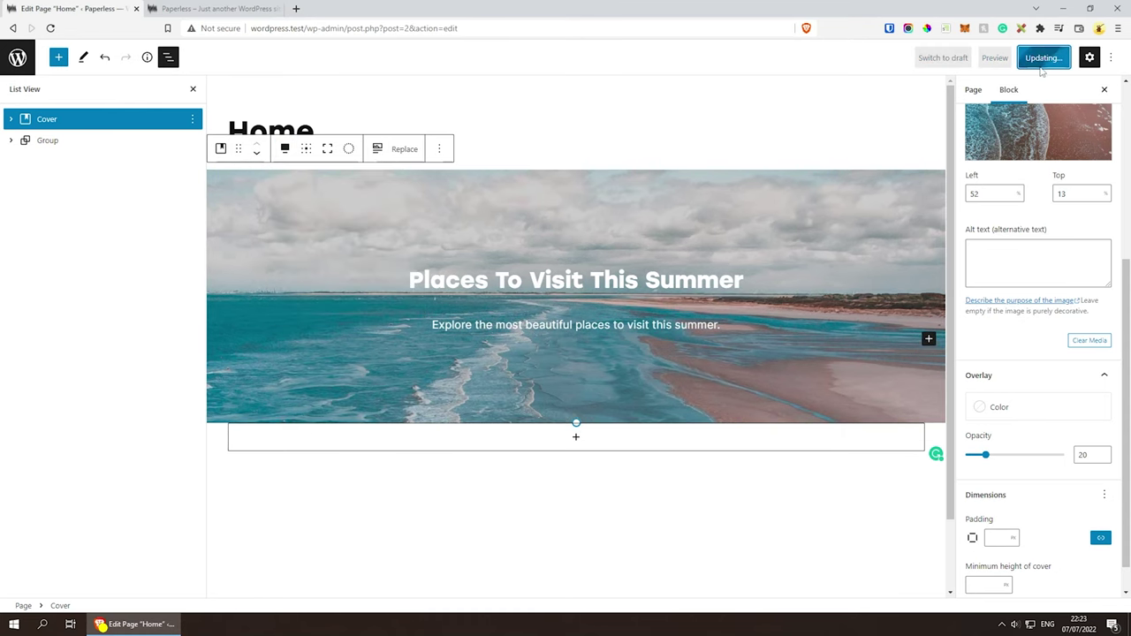
click(217, 8)
key(F5)
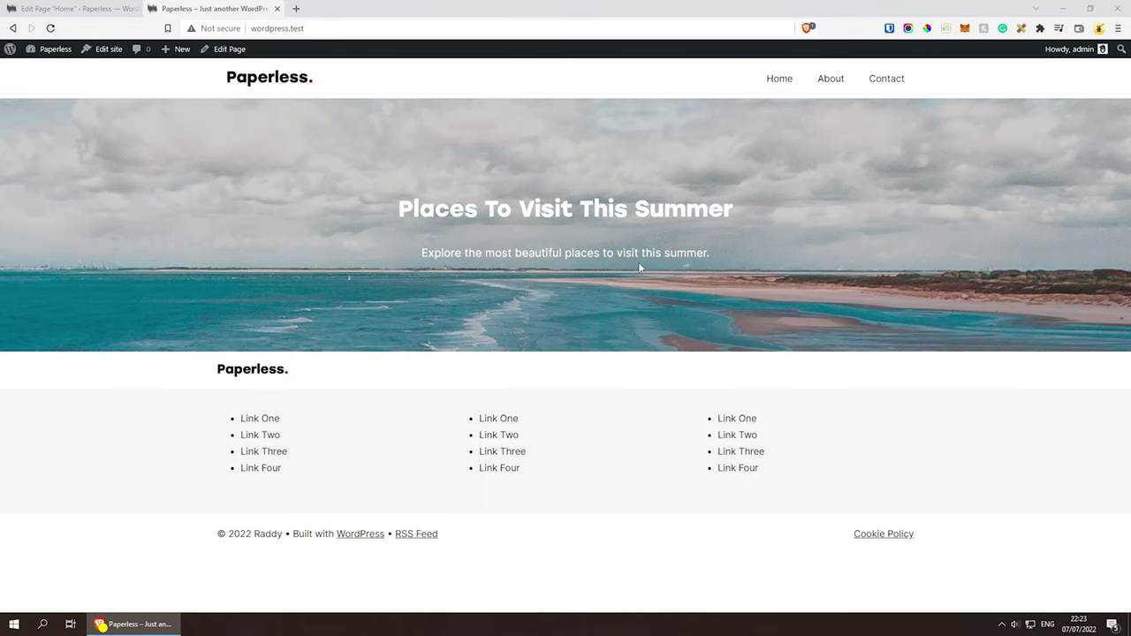
Shift the cover image's focal point slightly down, update, and preview the framing on the live site.
click(70, 8)
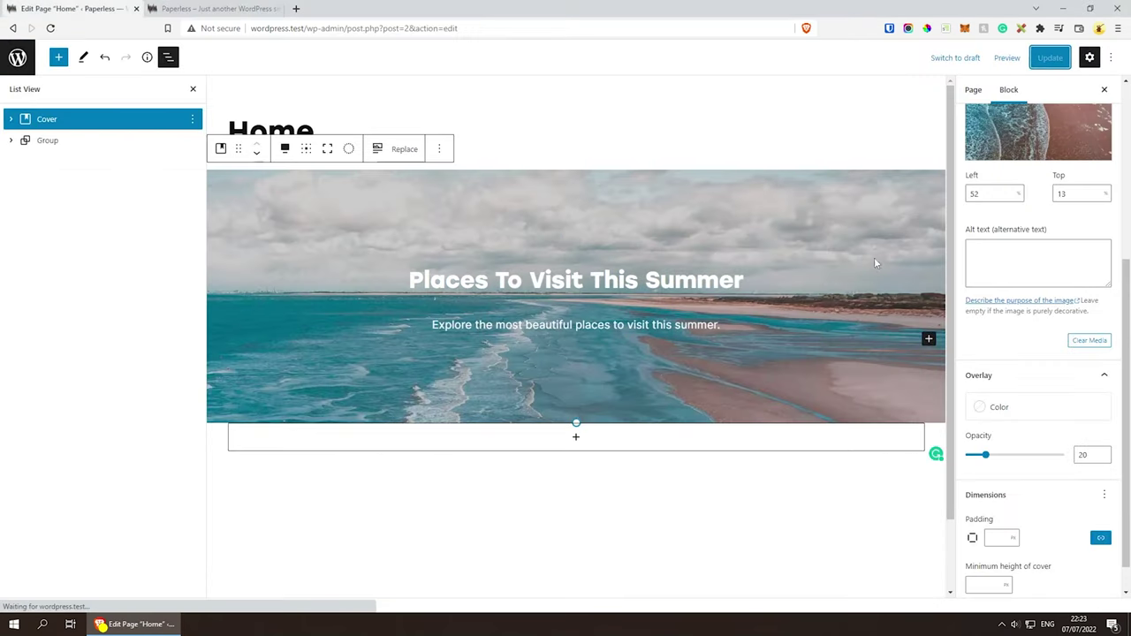
scroll(1060, 424, up, 2)
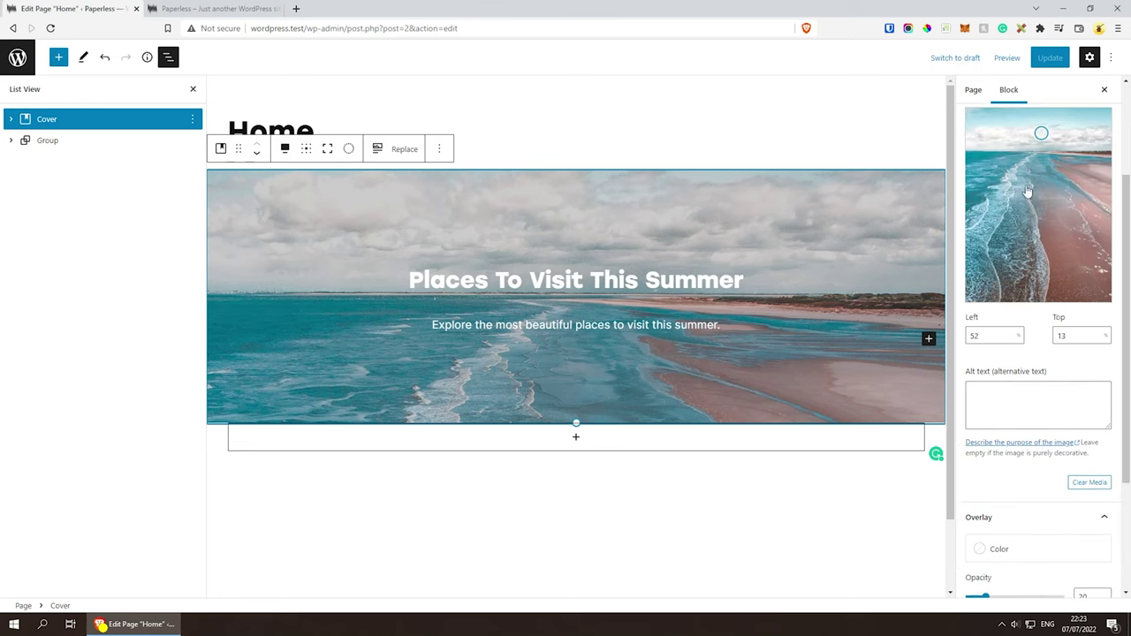
drag(1041, 133, 1040, 139)
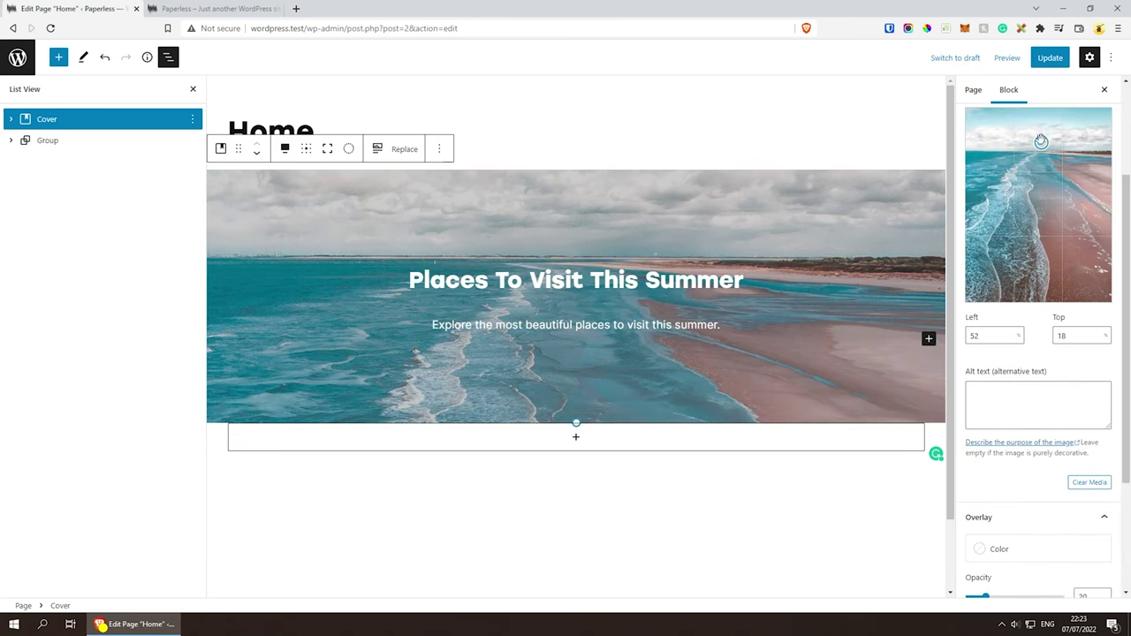
click(1049, 57)
click(212, 8)
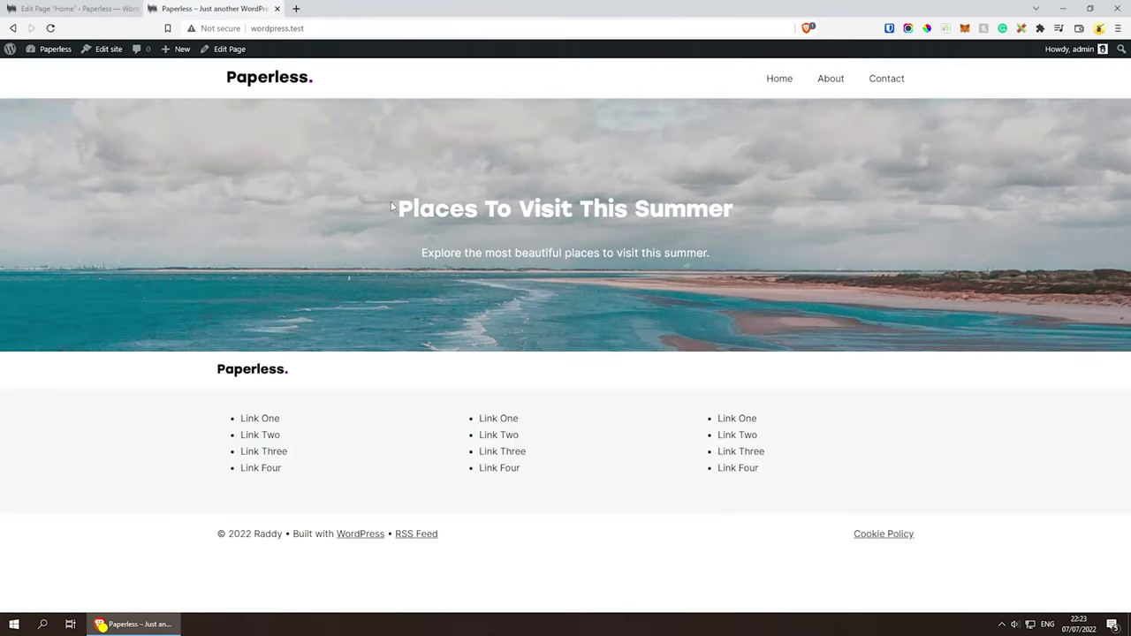
key(F5)
Nudge the focal point back up to Top 16, save, recheck the live site, then return to the subtitle.
click(110, 9)
drag(1041, 143, 1040, 139)
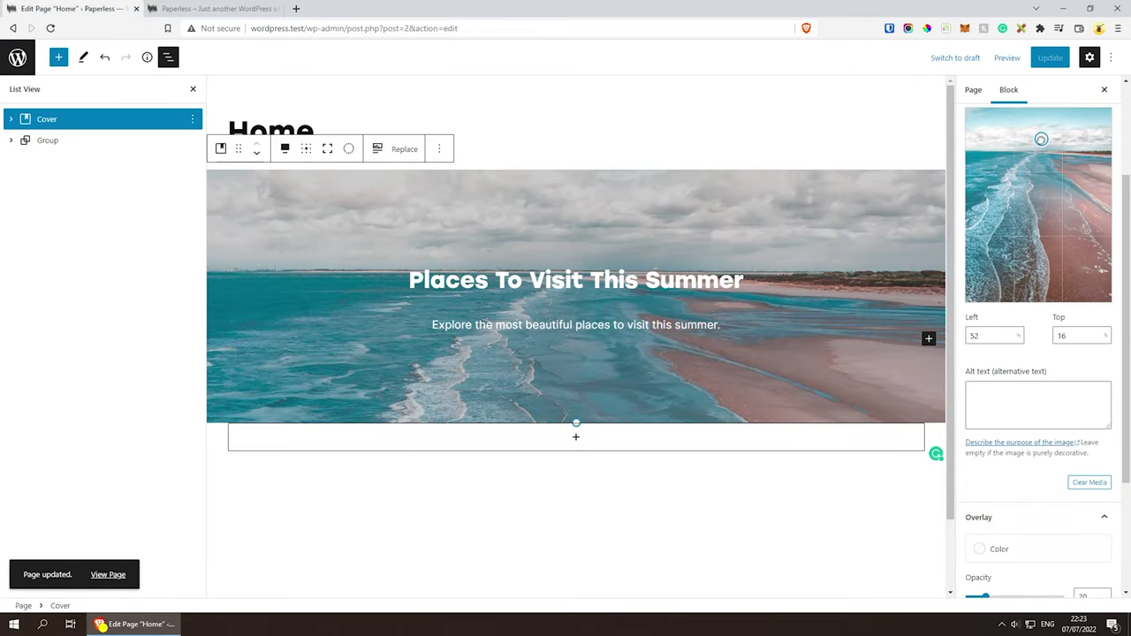
key(ctrl+s)
key(ctrl+Tab)
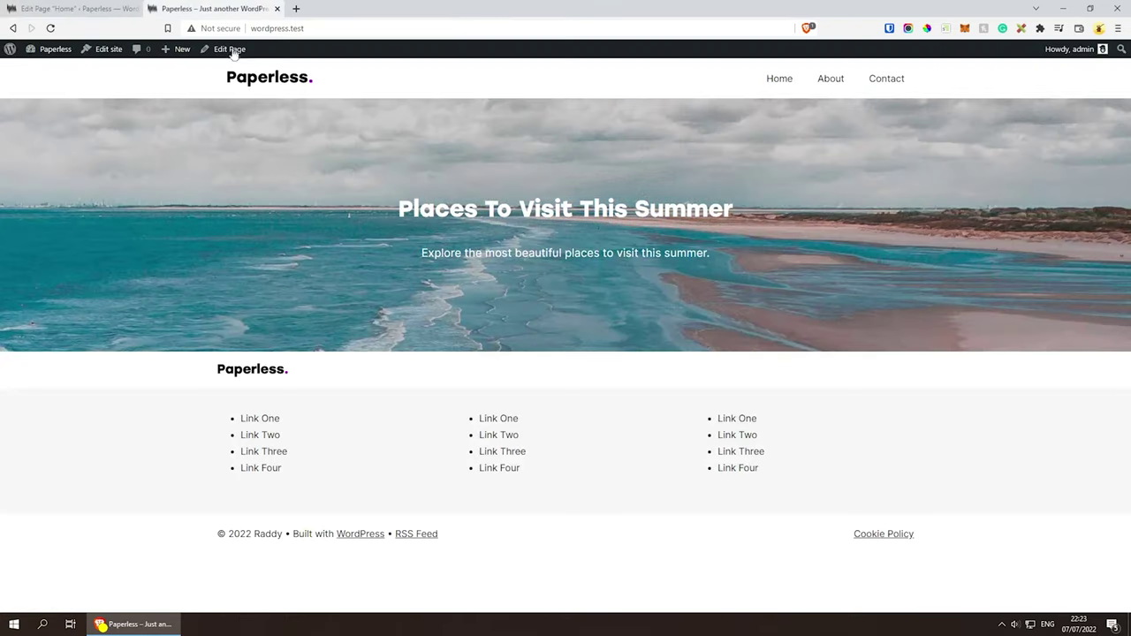
key(F5)
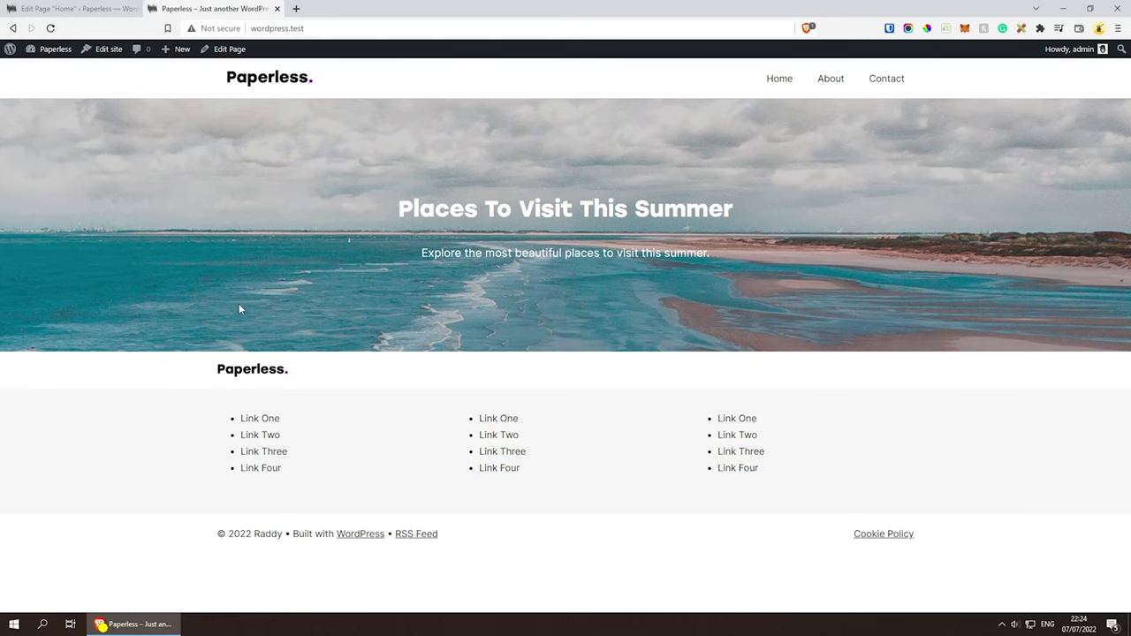
click(75, 9)
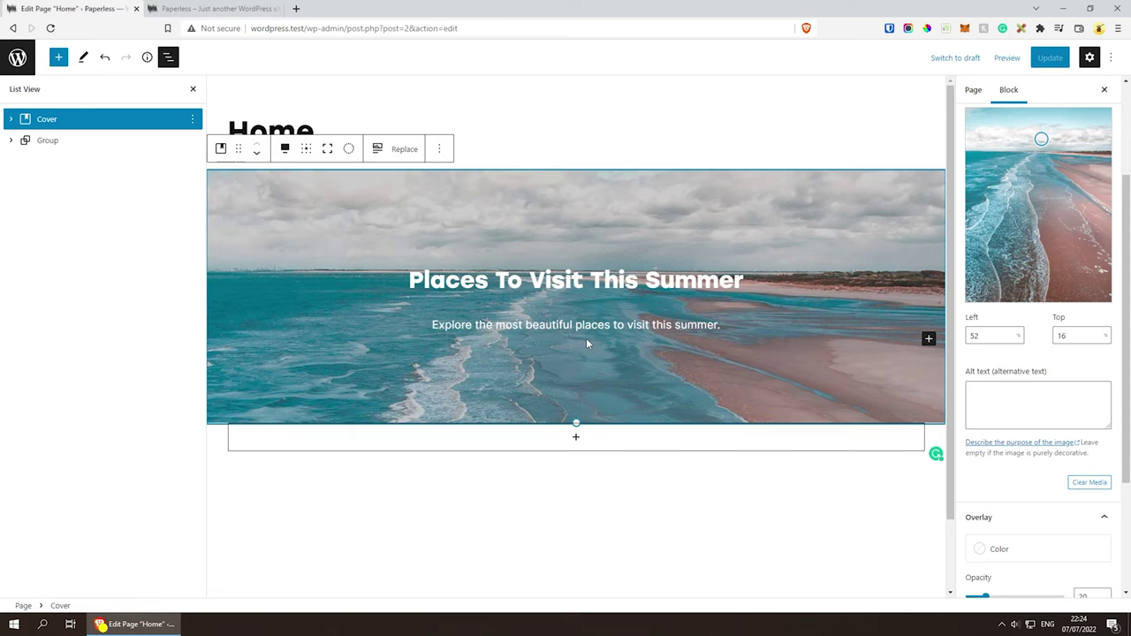
click(722, 324)
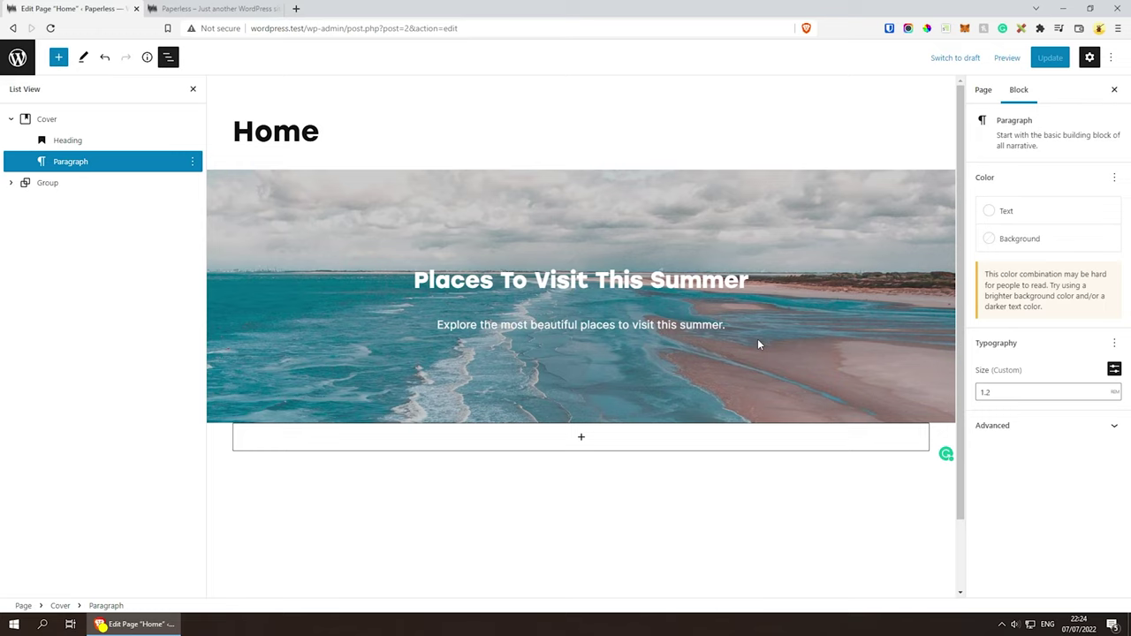
key(Return)
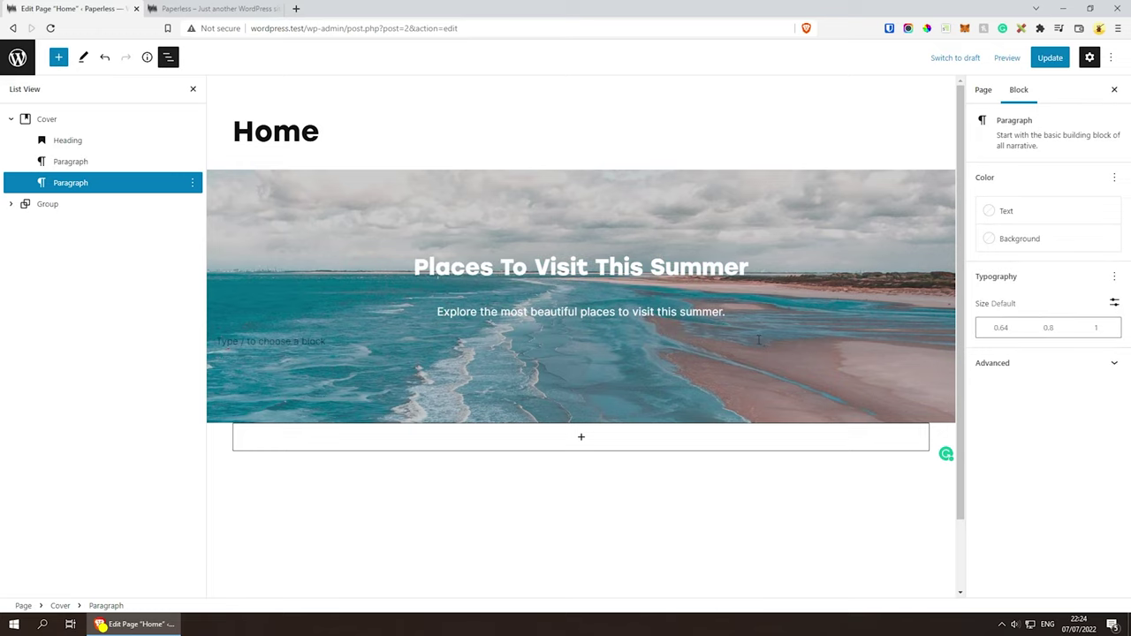
text(/)
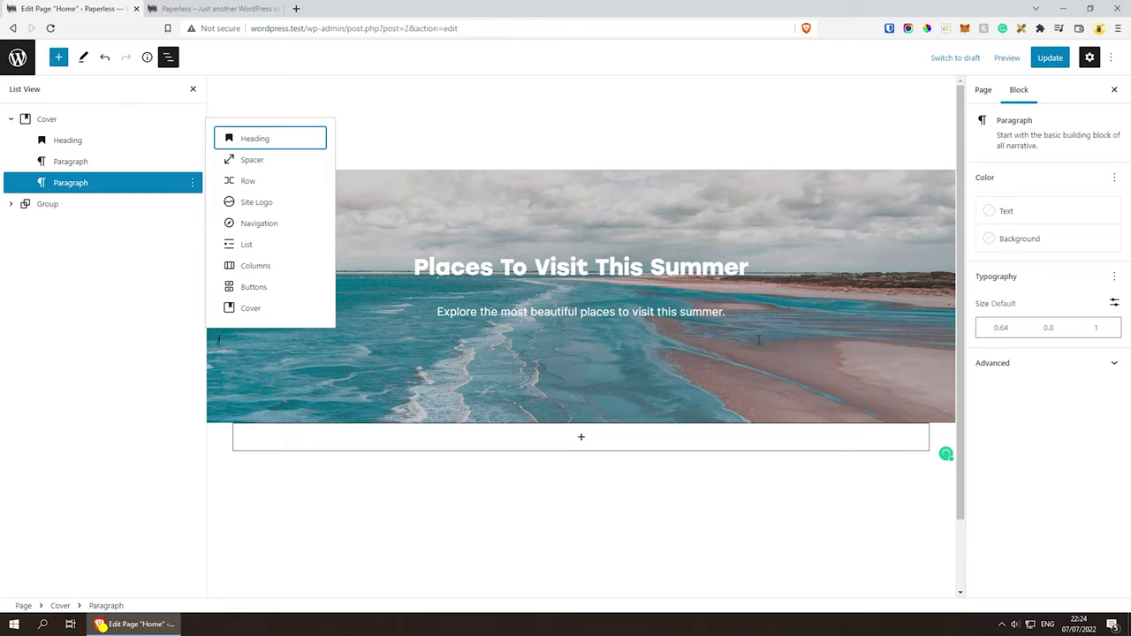
text(button)
key(Return)
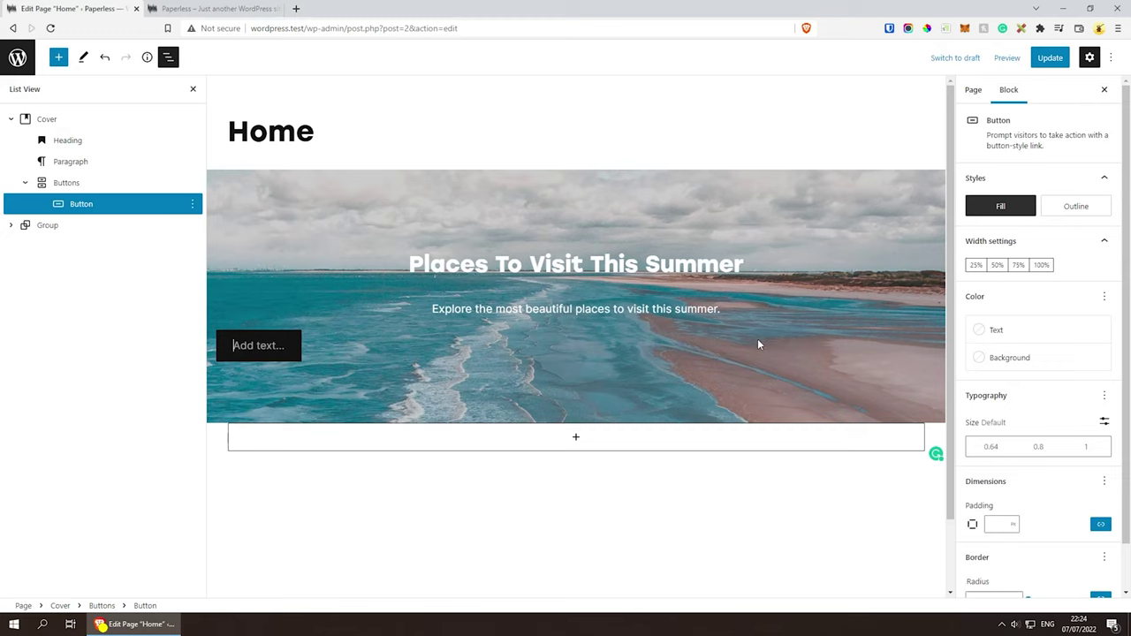
text(Read )
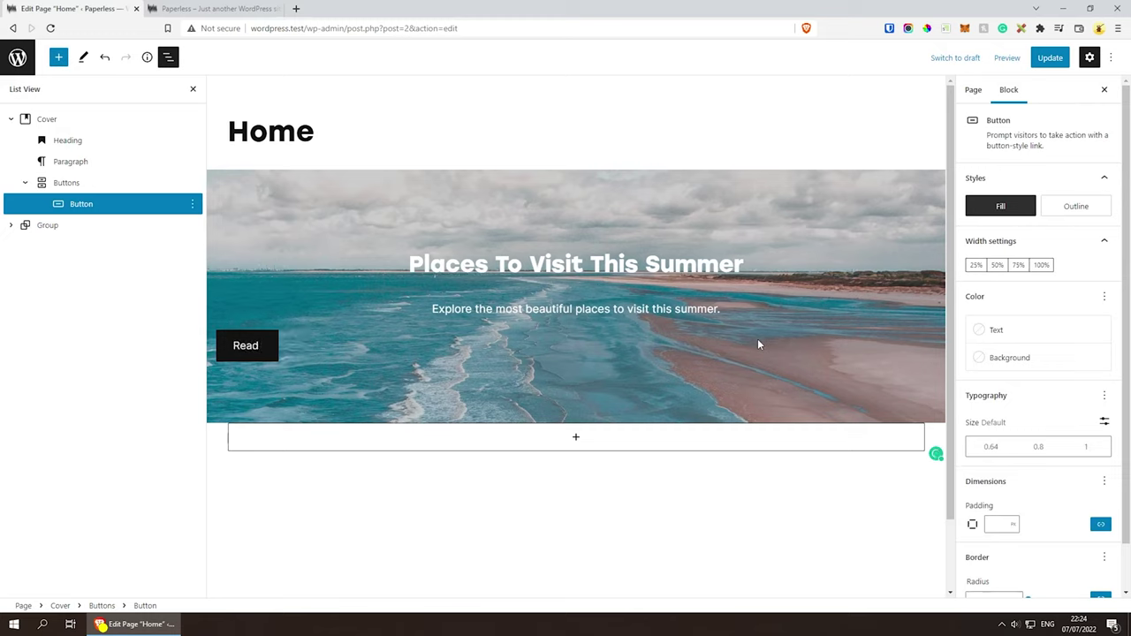
text(More)
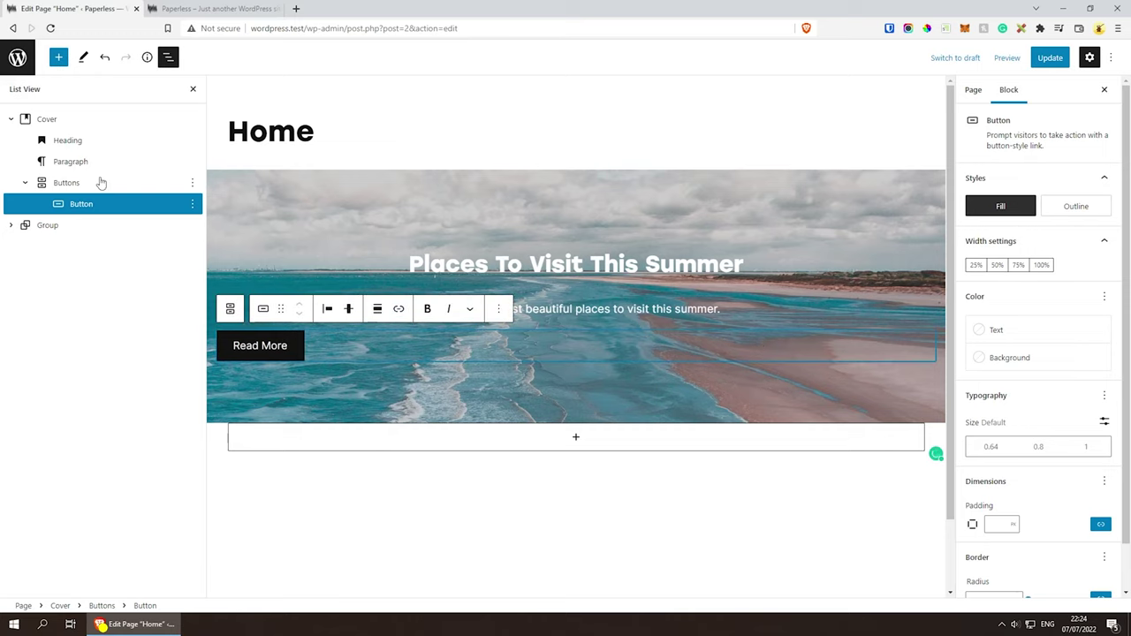
click(349, 309)
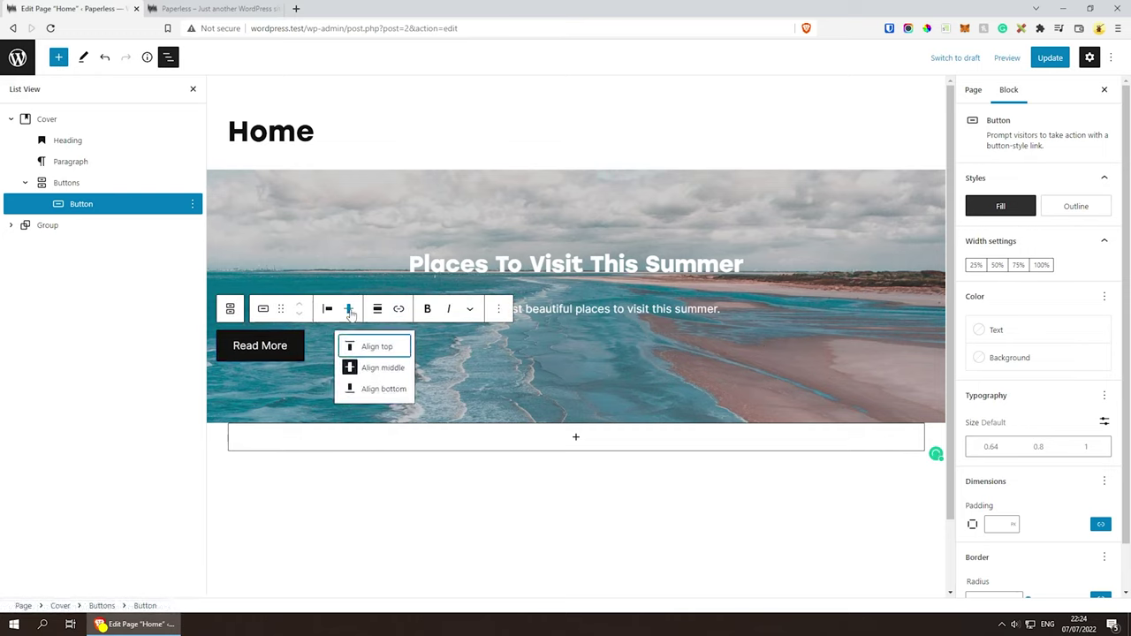
click(349, 310)
click(327, 308)
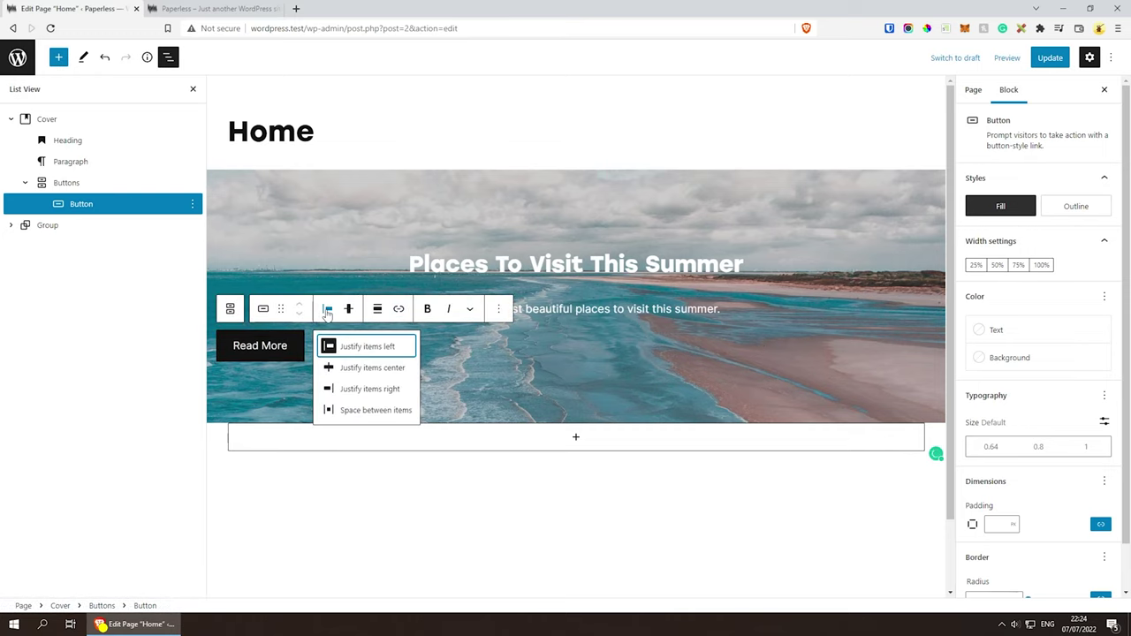
click(363, 368)
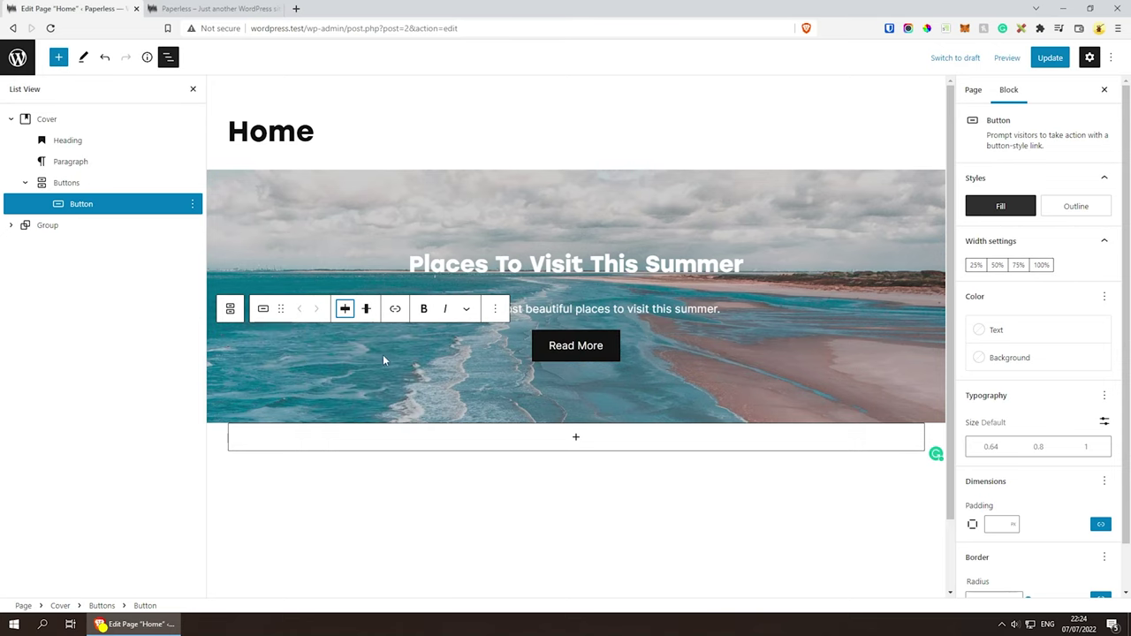
click(681, 263)
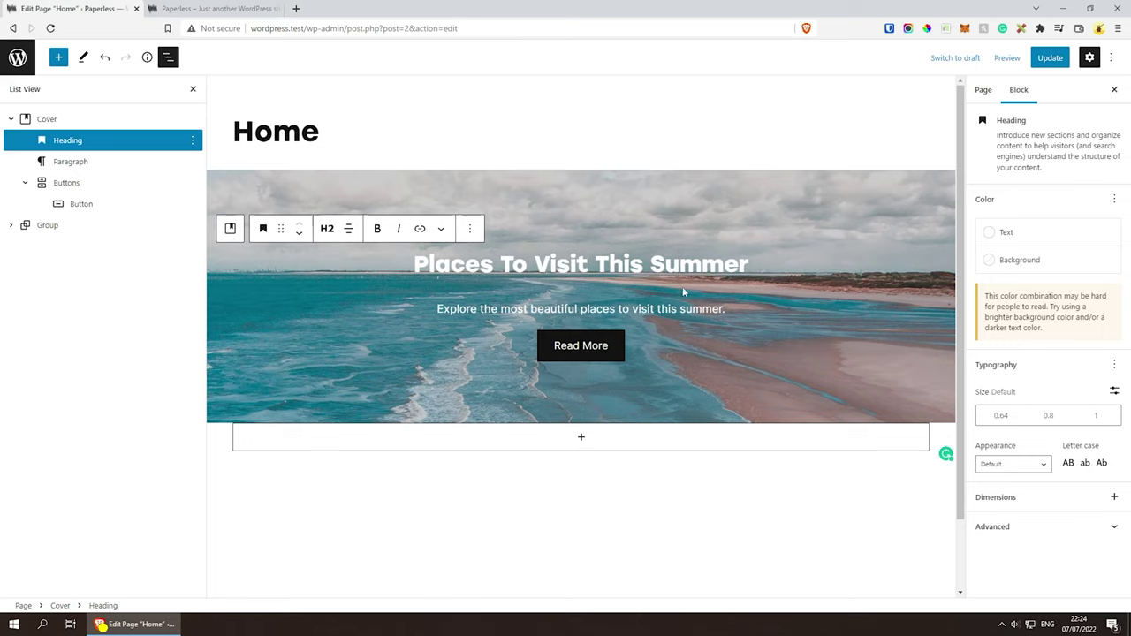
click(667, 309)
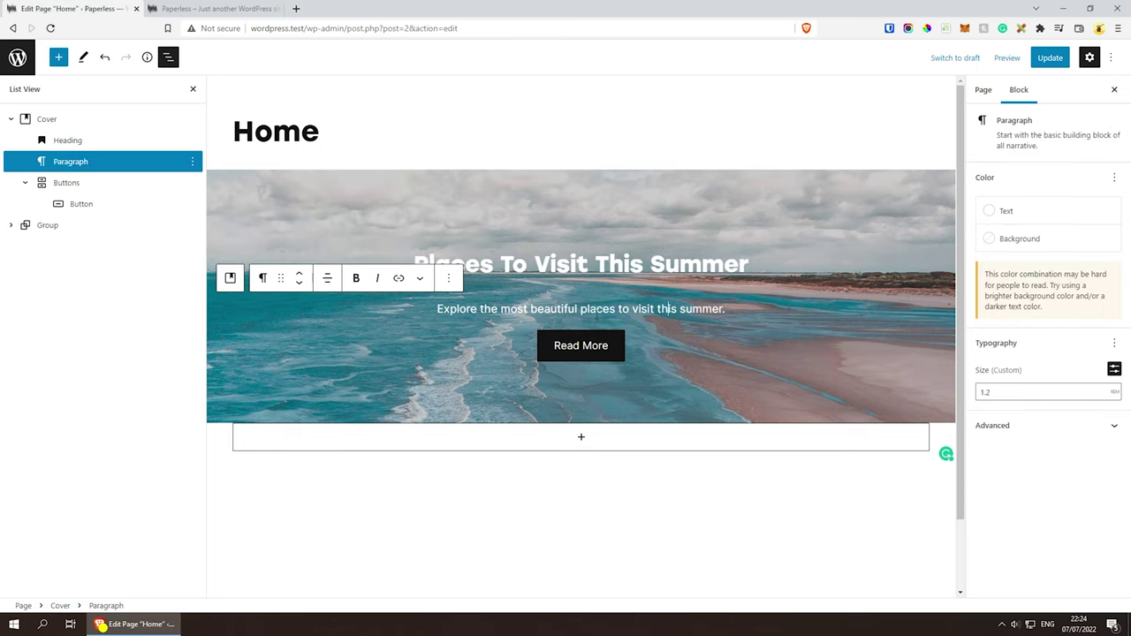
click(1020, 428)
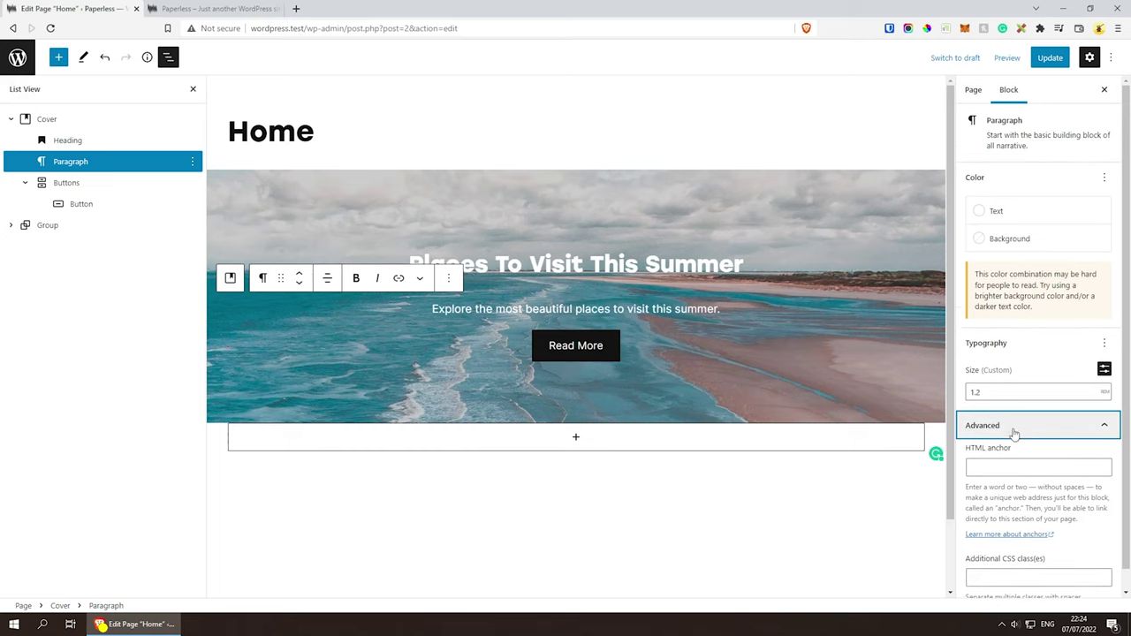
click(1016, 428)
click(572, 306)
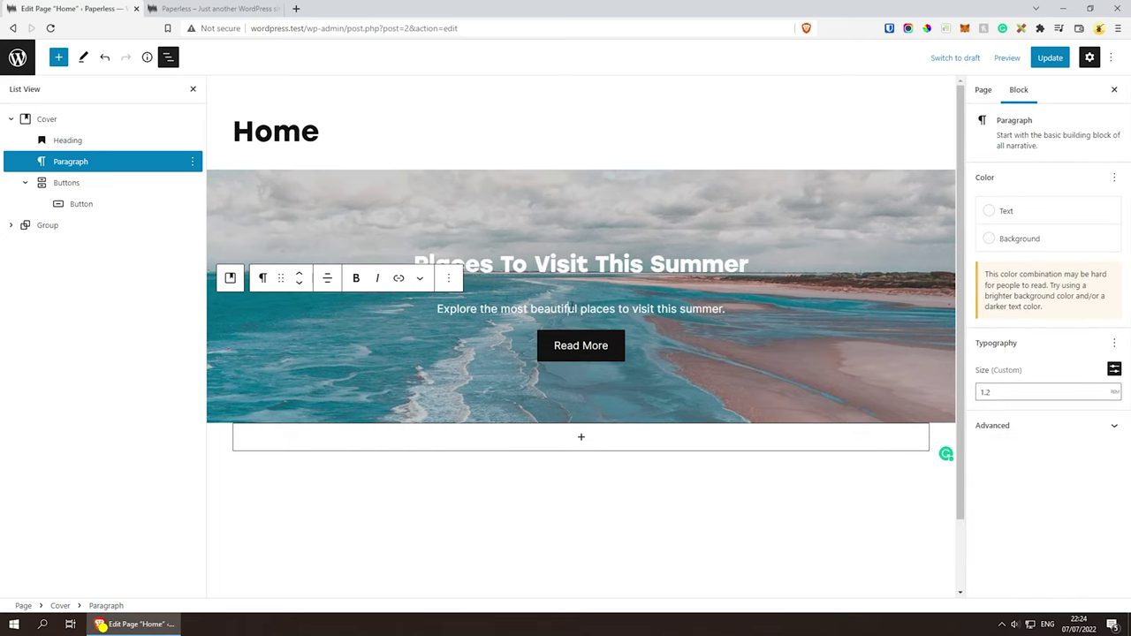
click(619, 349)
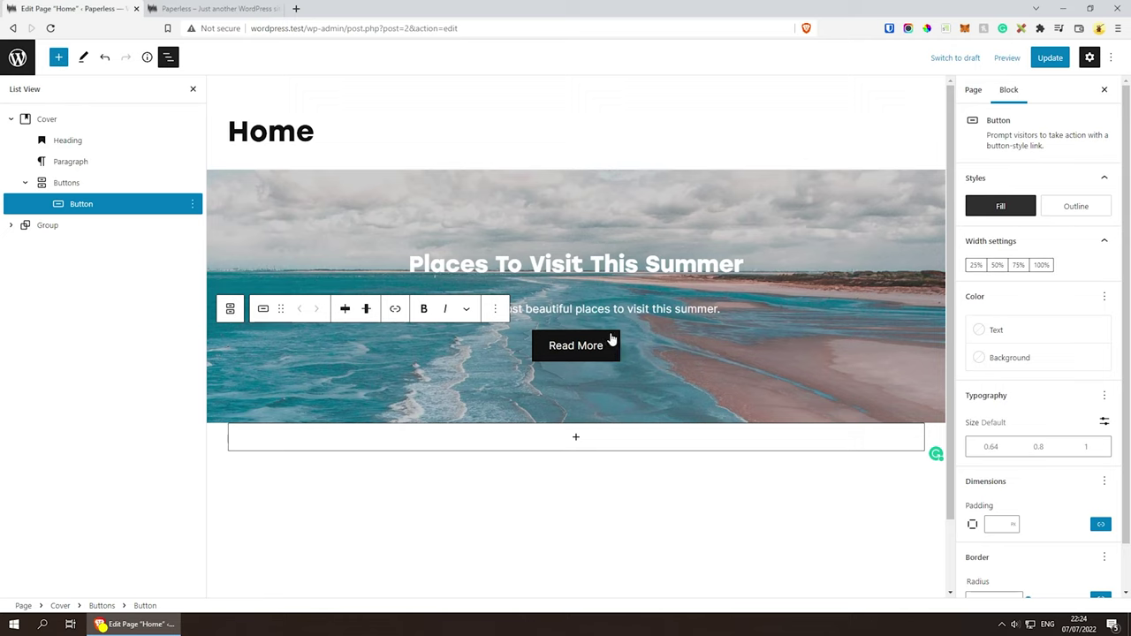
scroll(1043, 441, down, 1)
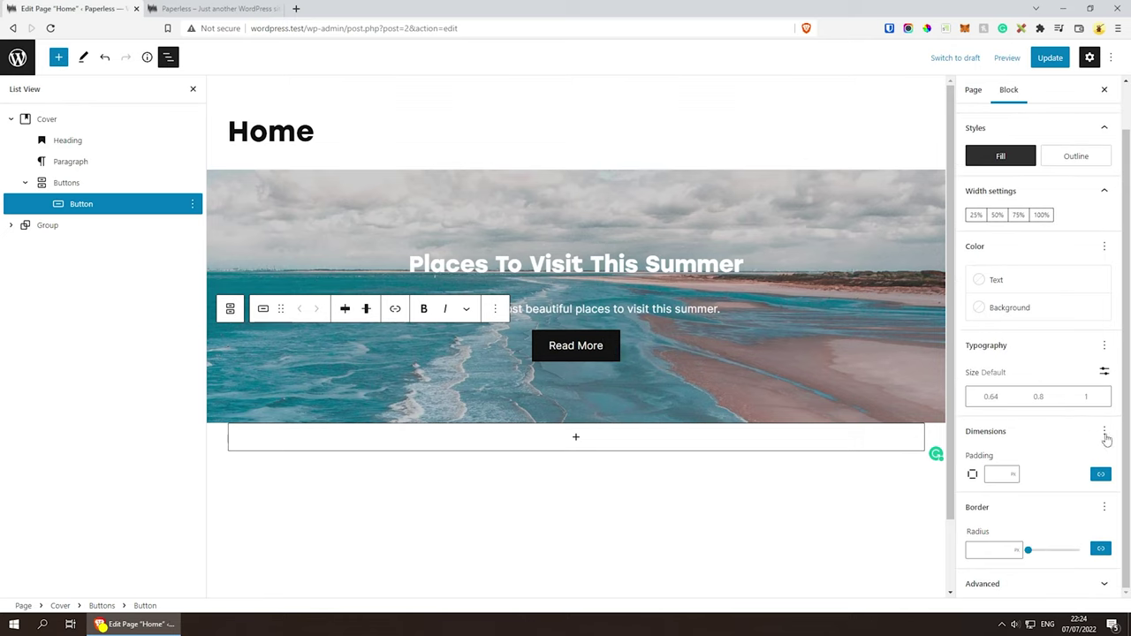
click(1100, 433)
click(1009, 443)
click(636, 310)
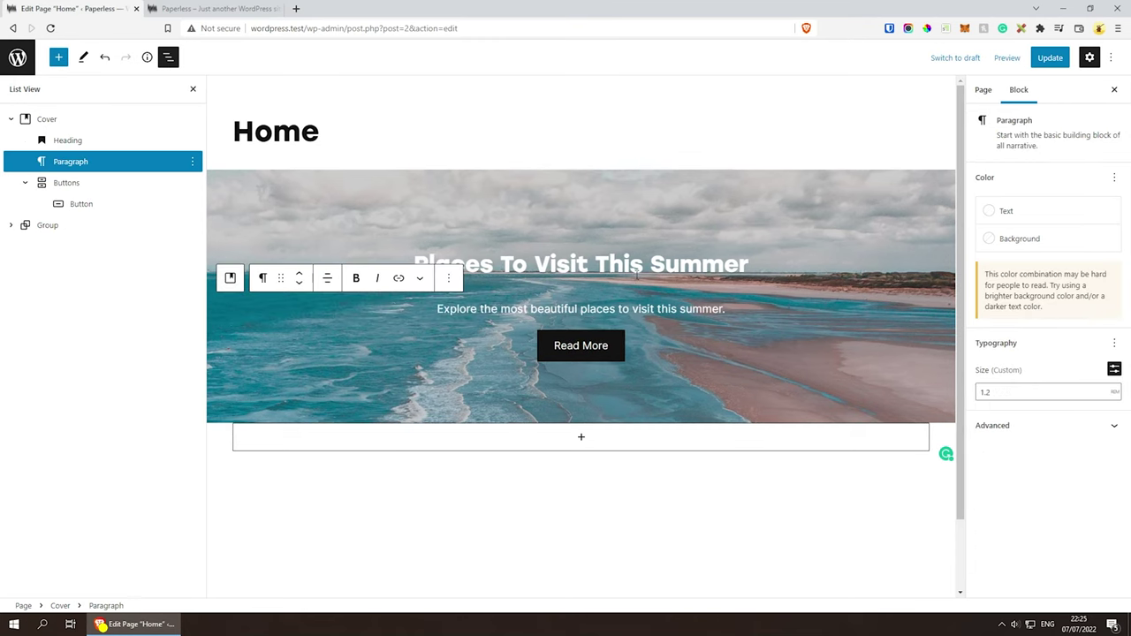
click(632, 269)
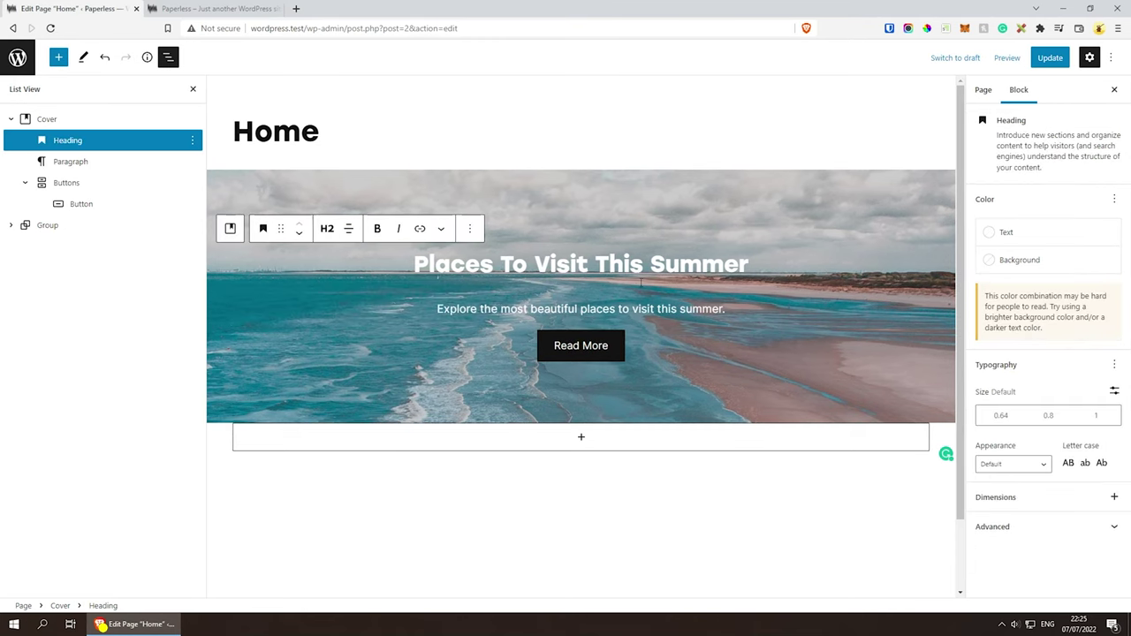
Add a Spacer after the subtitle, shrink it to about 35 px, update and preview live.
click(581, 324)
key(ctrl+z)
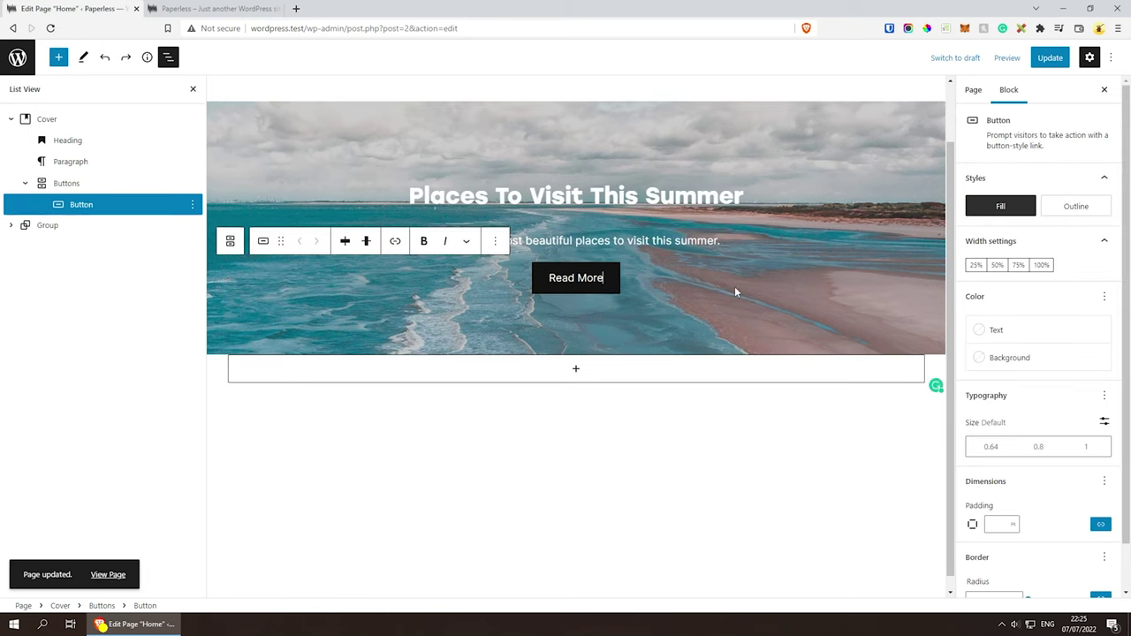
click(766, 254)
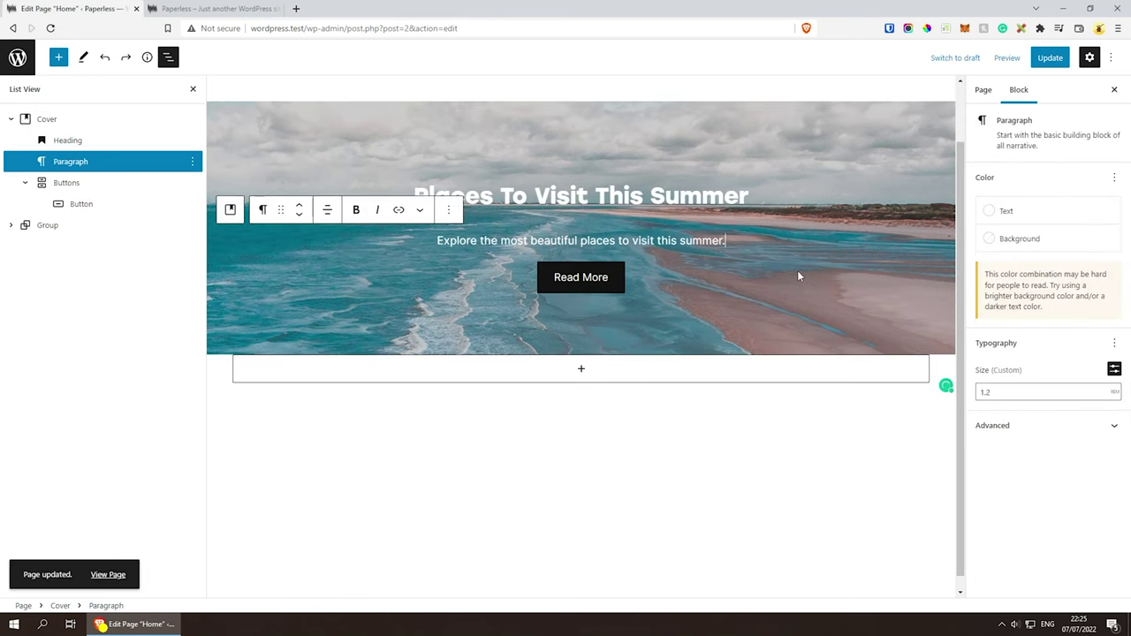
key(Return)
text(/)
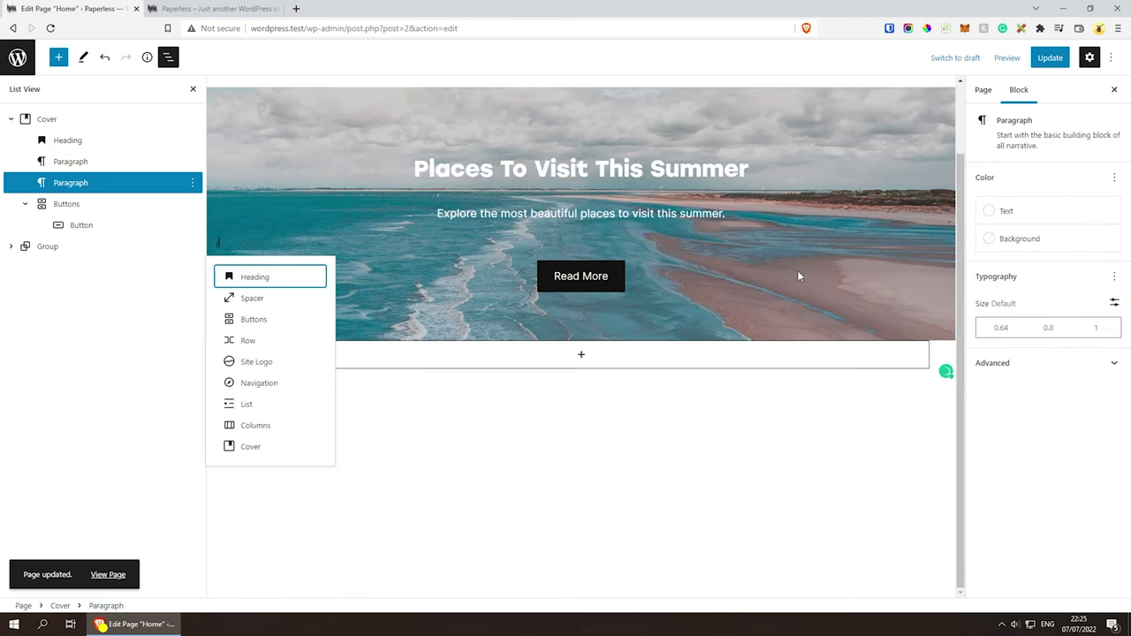
text(s)
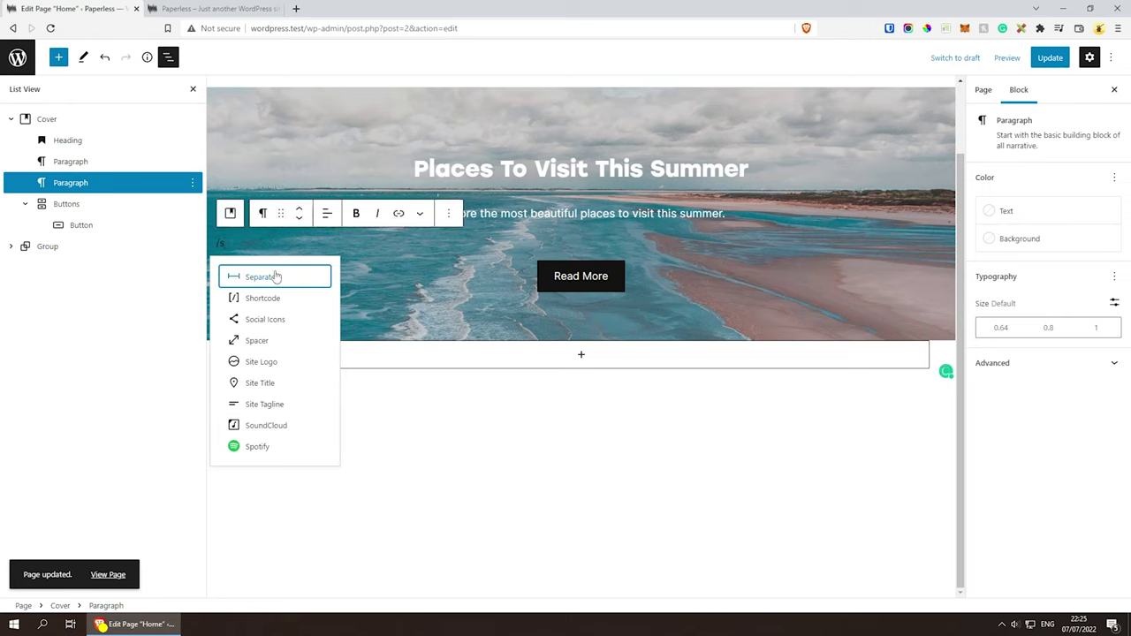
click(265, 341)
drag(581, 276, 588, 235)
click(1045, 59)
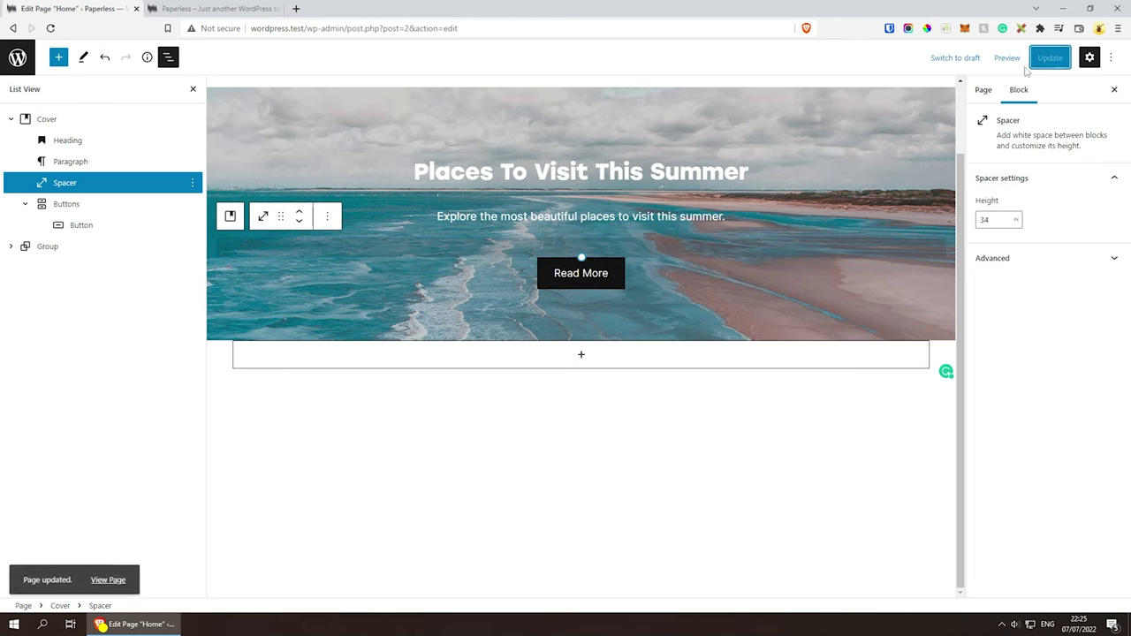
click(221, 9)
key(F5)
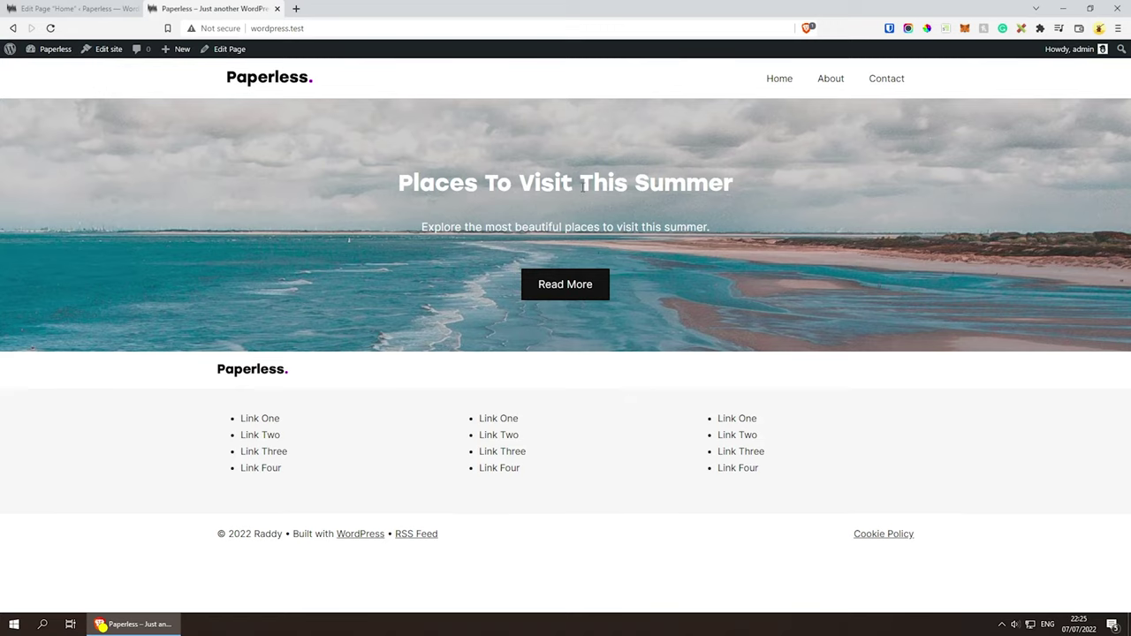
Reduce the spacer to 26 px, update the page, and reload the live site to check.
click(75, 9)
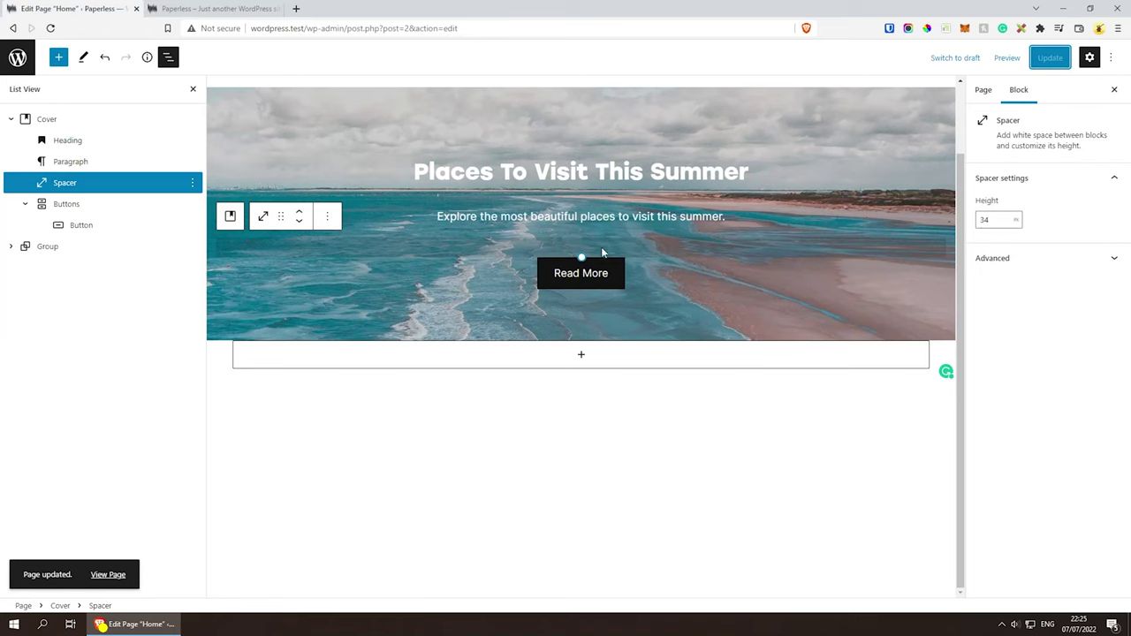
drag(581, 257, 582, 253)
click(1049, 58)
click(215, 9)
key(F5)
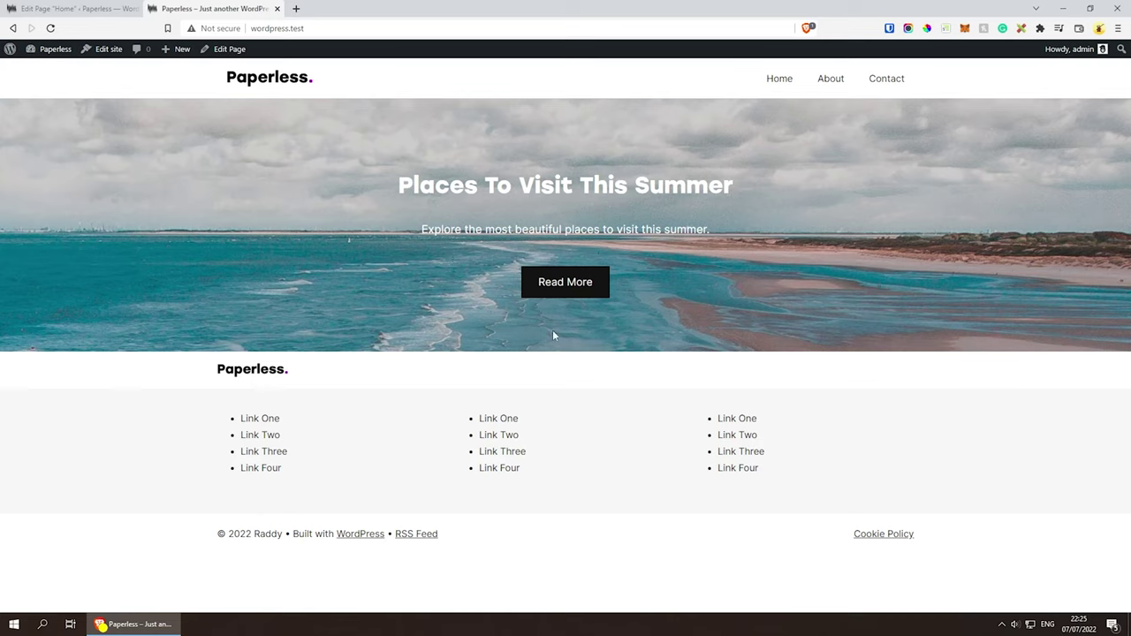
key(F5)
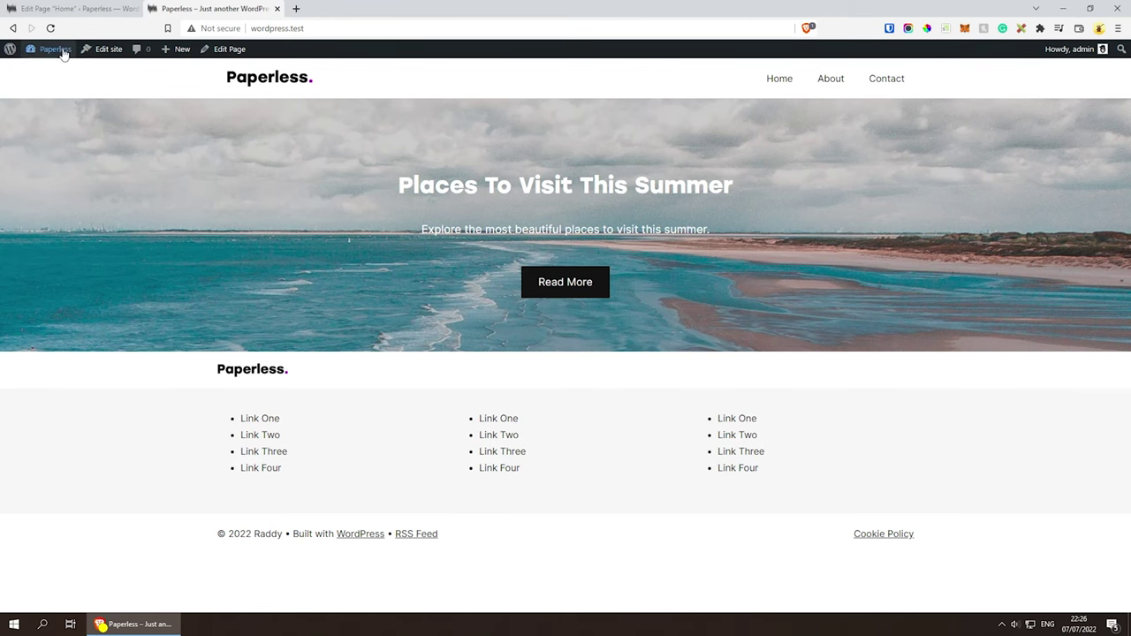
Open the admin dashboard in a new tab, go to Posts and choose Add New.
mouse_move(48, 49)
middle_click(40, 85)
click(327, 9)
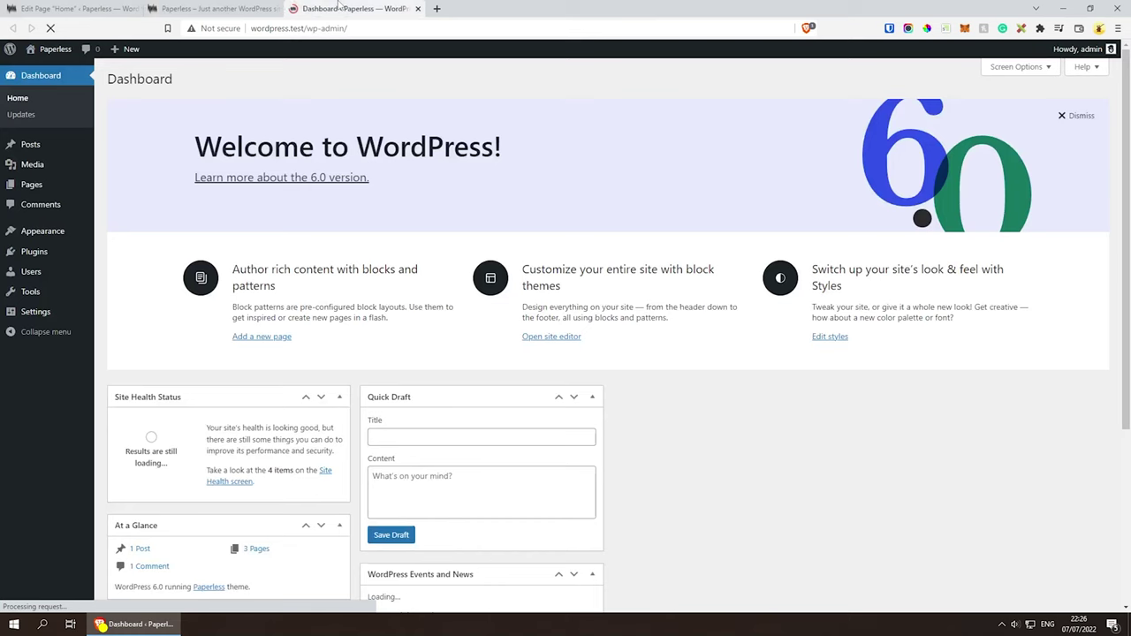
click(37, 146)
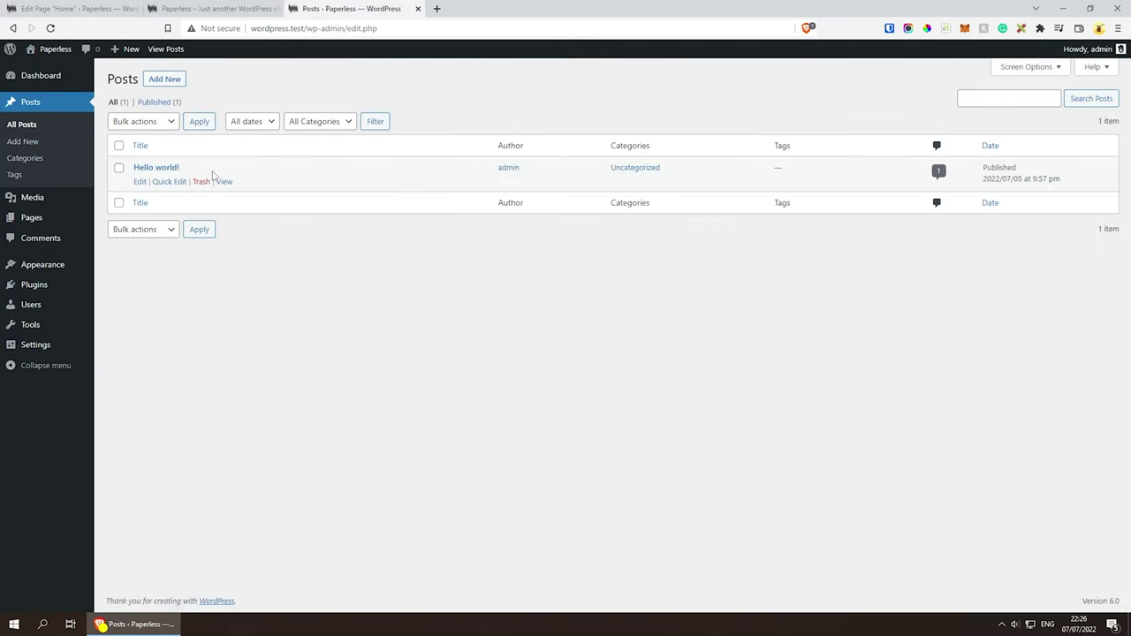
click(162, 81)
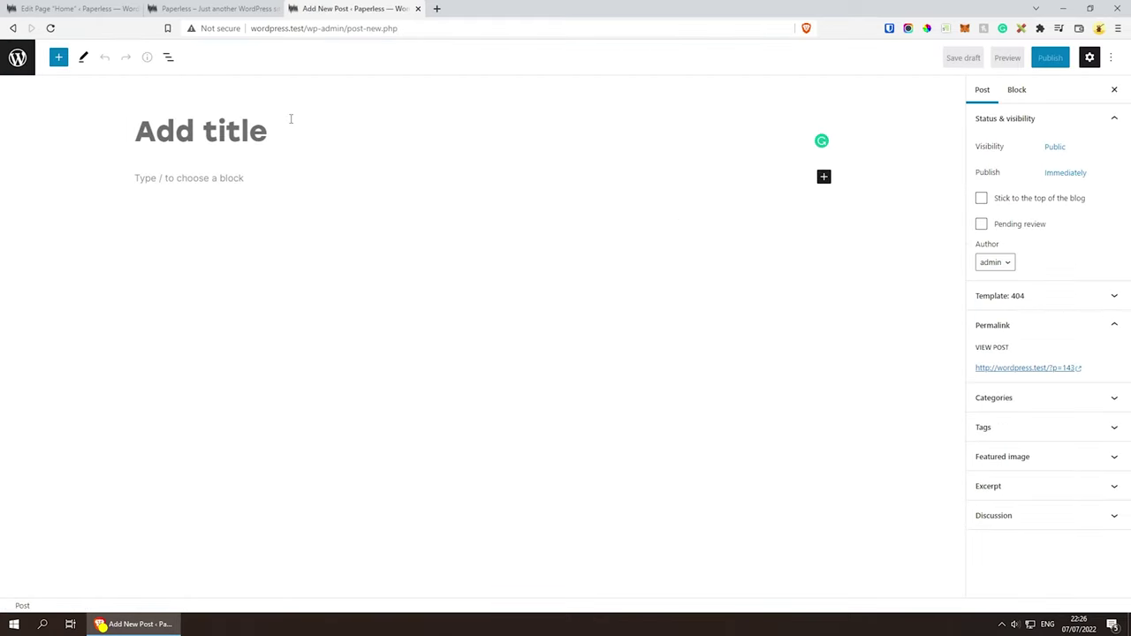
Title the post 'My First Blog Post' and assign it a new 'Holiday' category.
text(My First Blog Post)
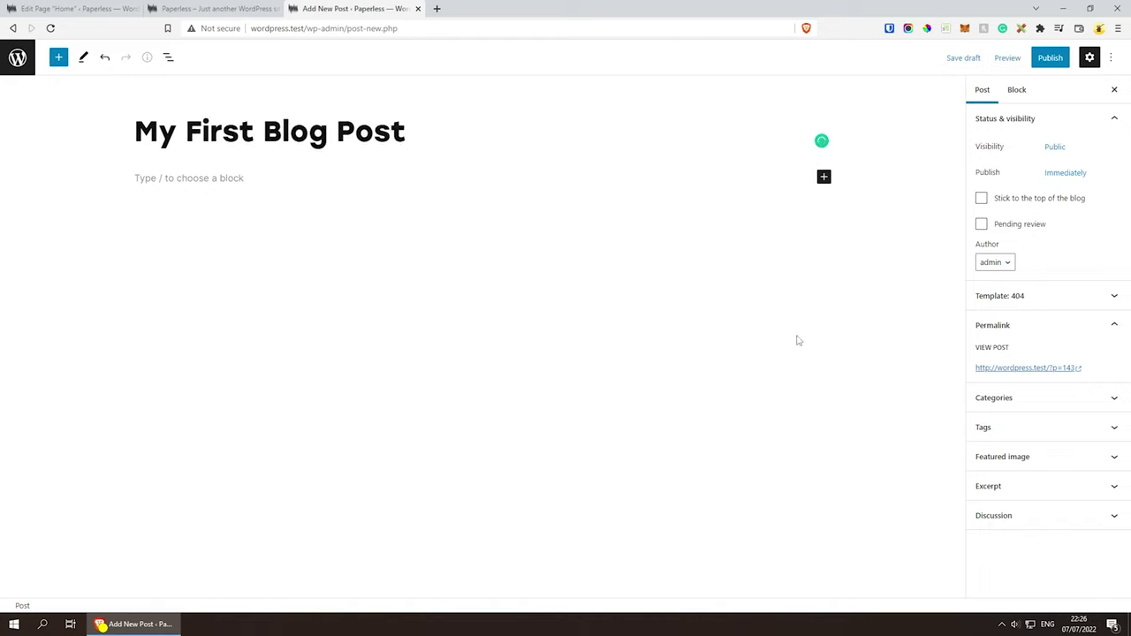
click(1013, 396)
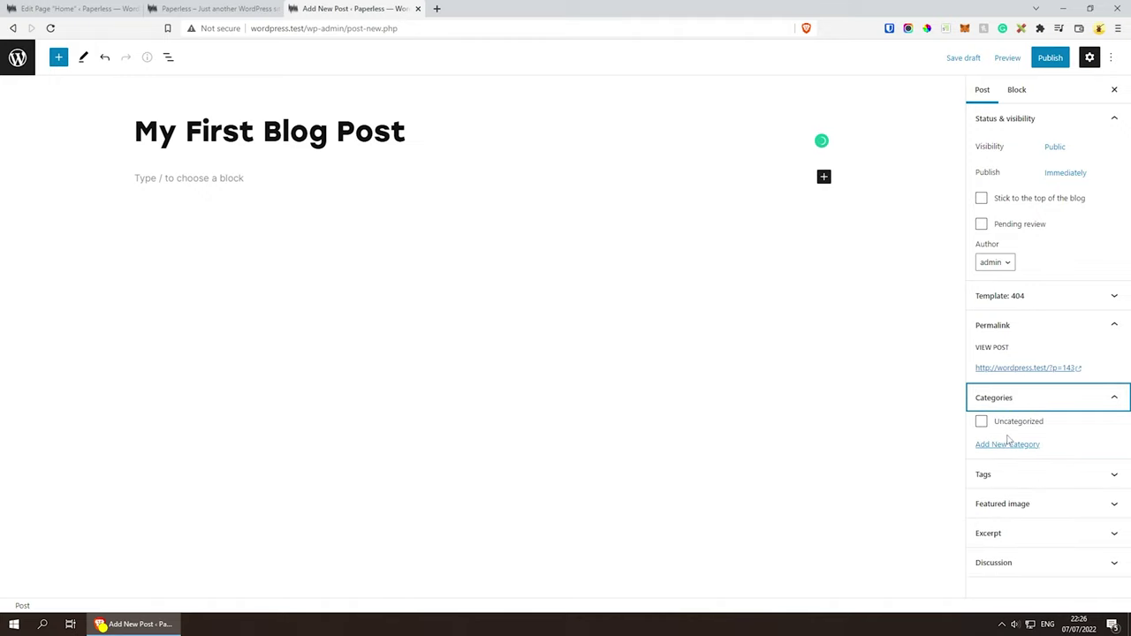
click(1006, 445)
text(Holid)
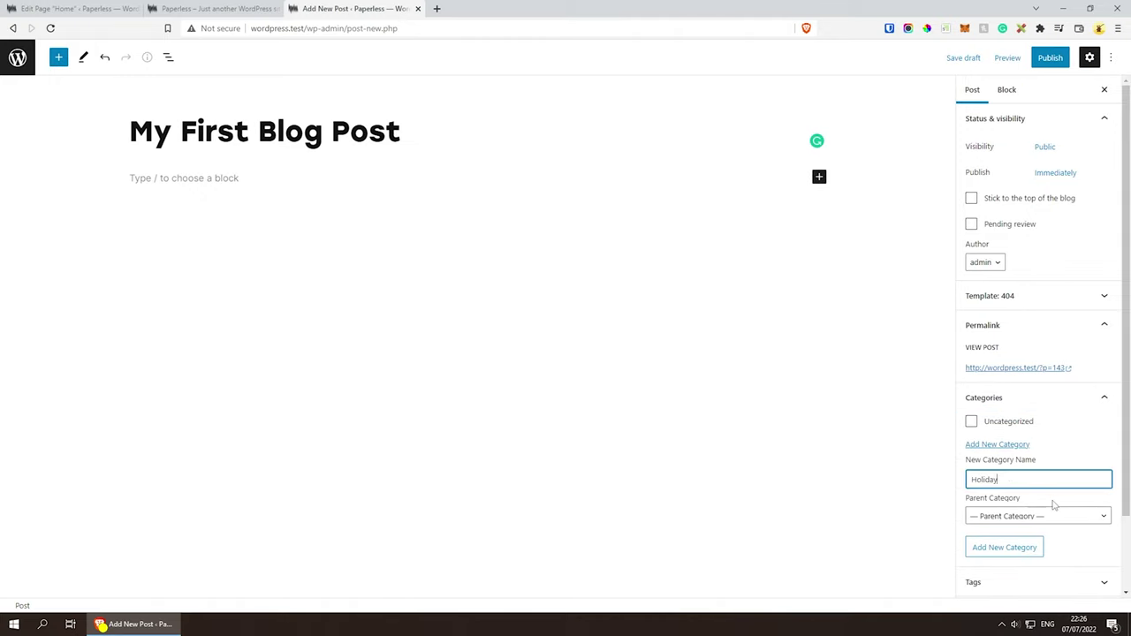
text(ay)
click(1025, 549)
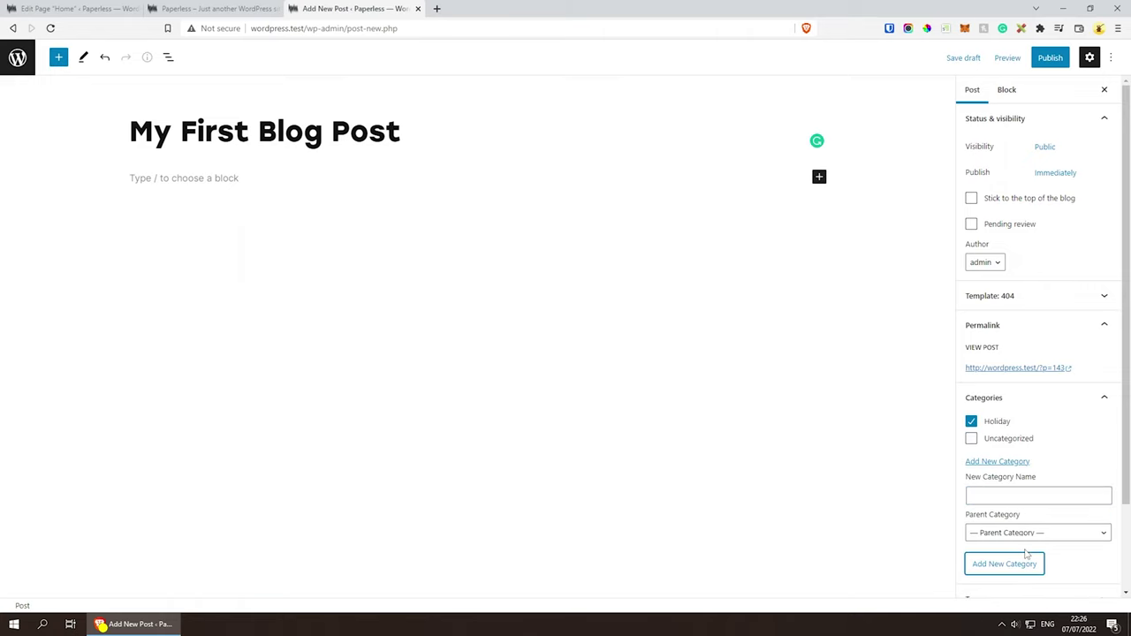
Glance at the Tags panel, then open the Featured image media library.
scroll(1069, 459, down, 2)
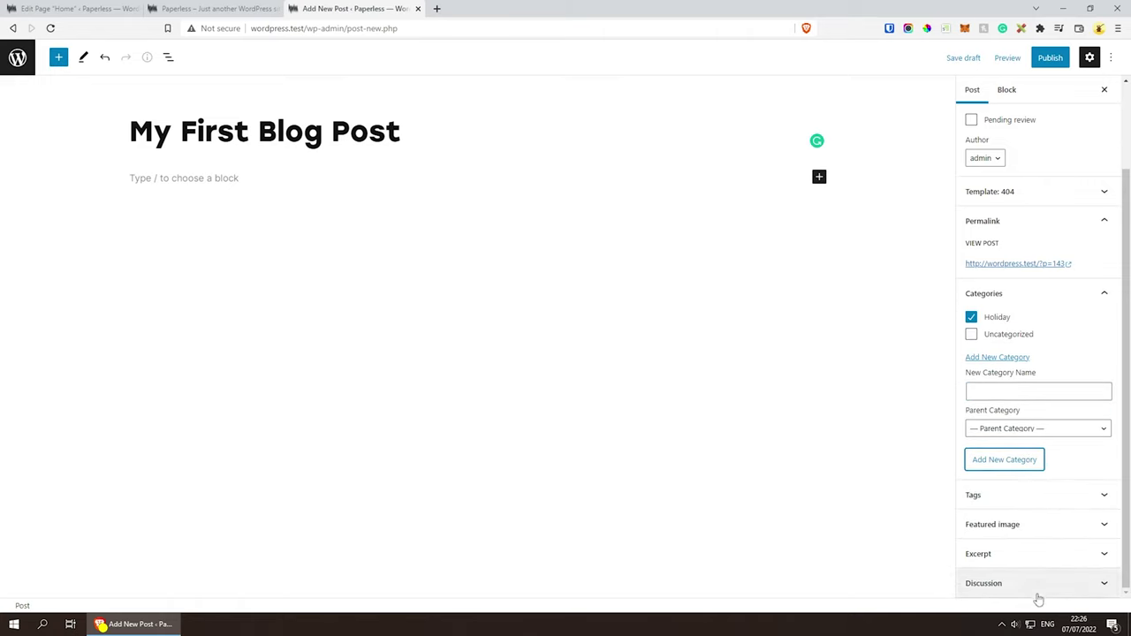
click(1032, 497)
click(1003, 468)
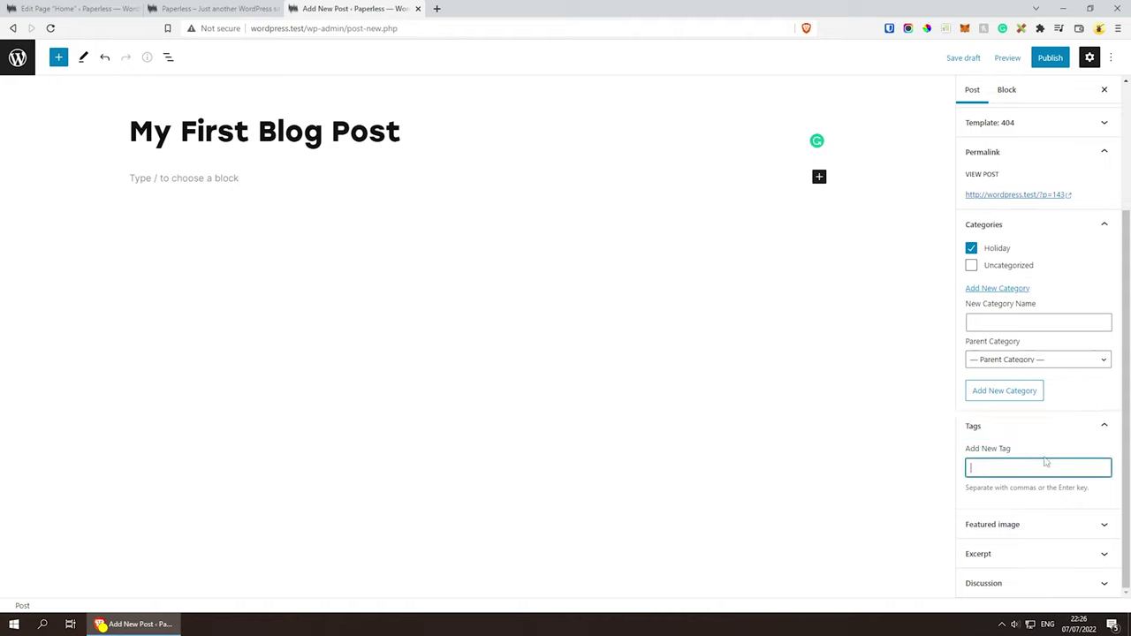
click(1034, 428)
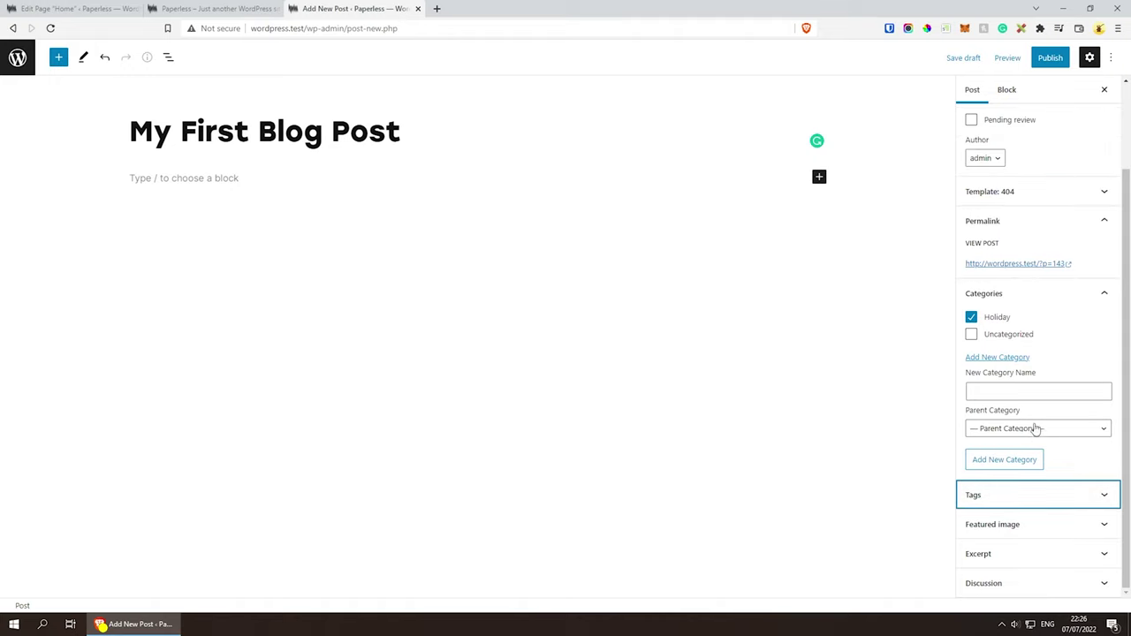
click(1016, 521)
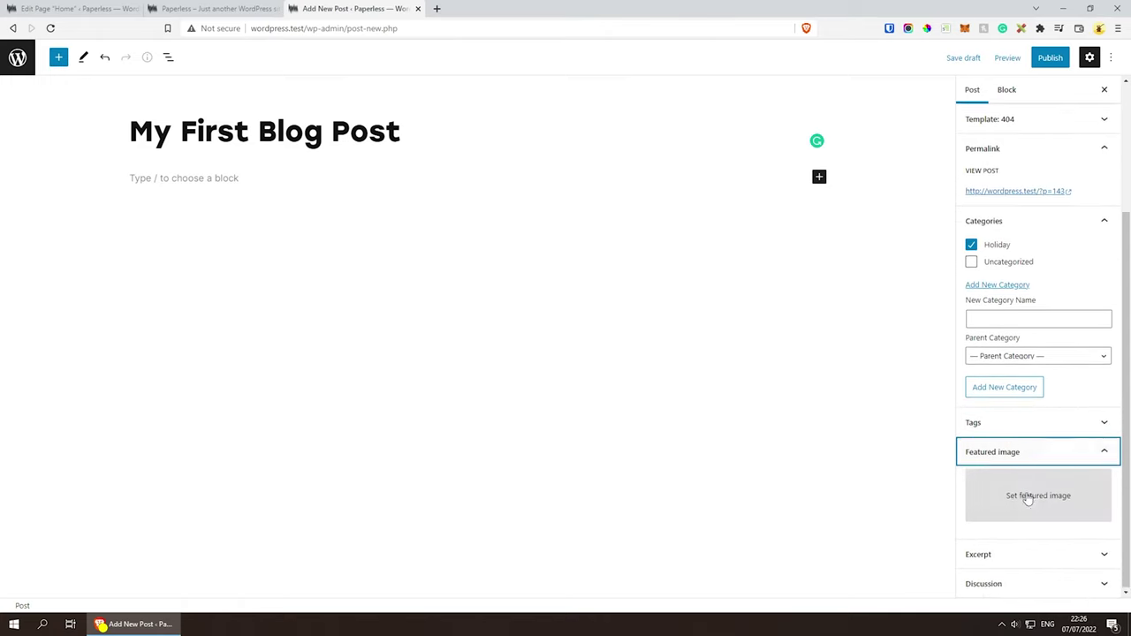
click(1025, 493)
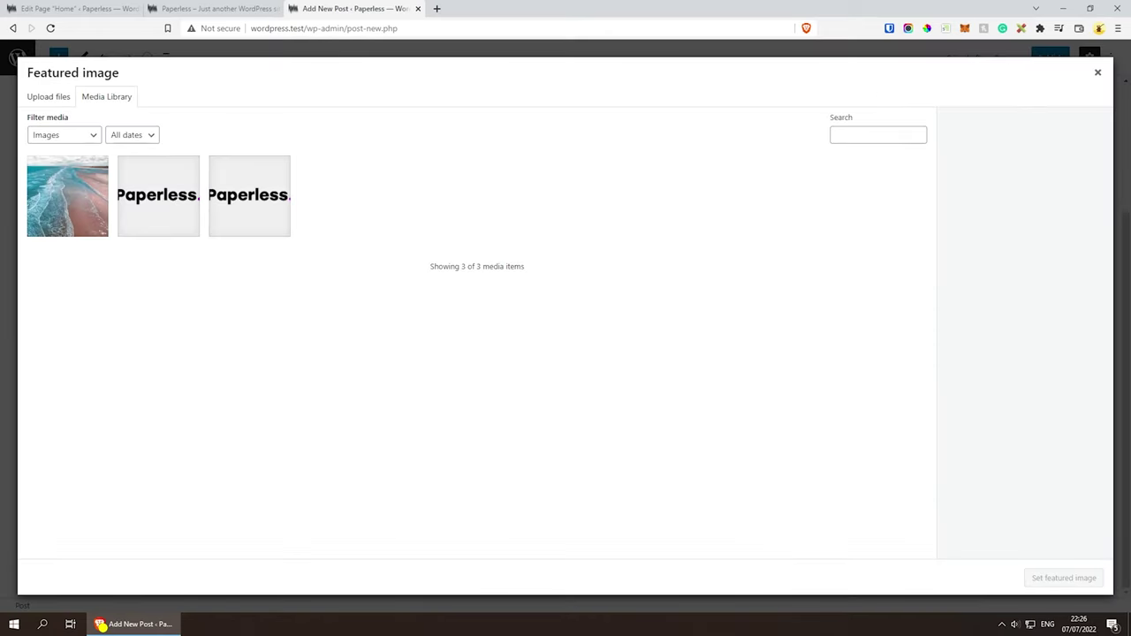
Drag two photos from the file explorer into the featured-image media library to upload them.
click(102, 627)
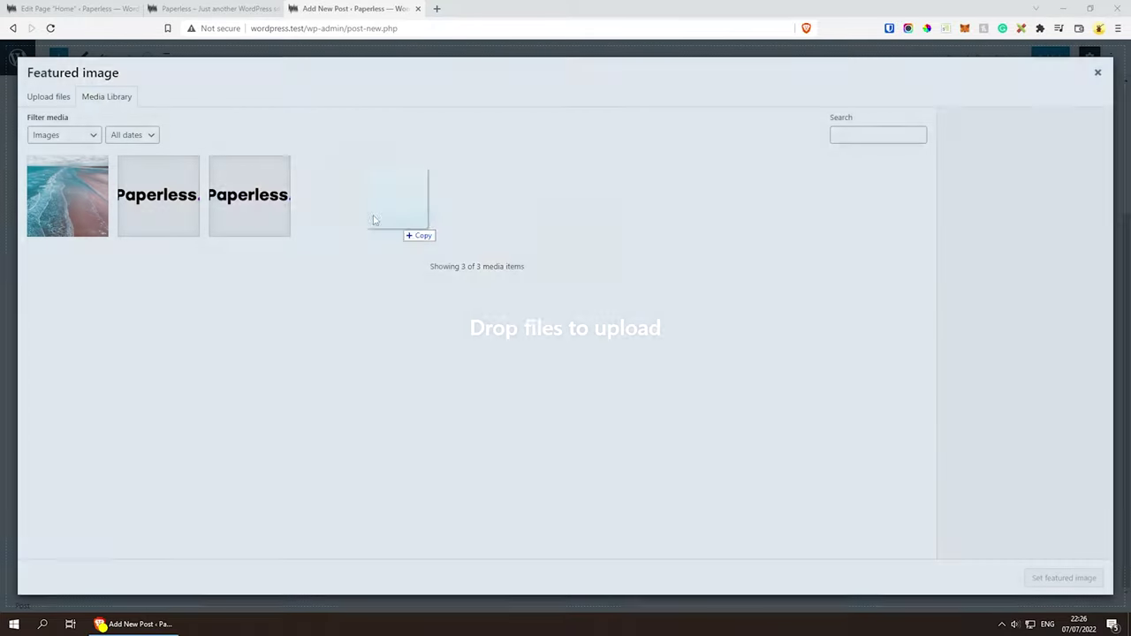
mouse_move(404, 227)
mouse_down()
mouse_move(307, 195)
mouse_move(409, 226)
mouse_up()
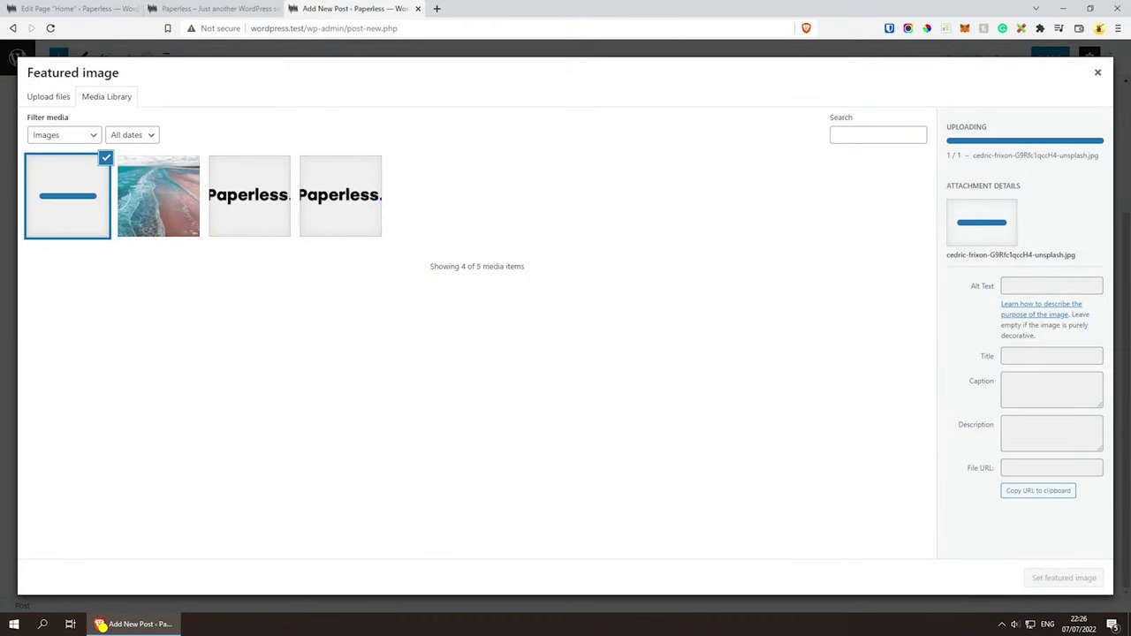
drag(221, 9, 510, 313)
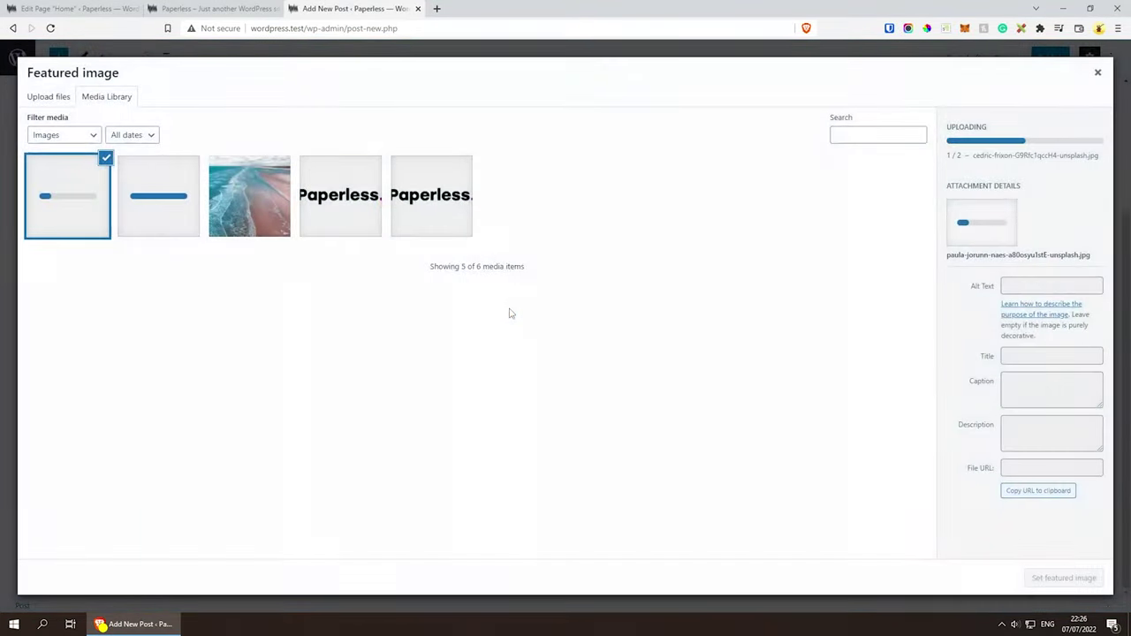
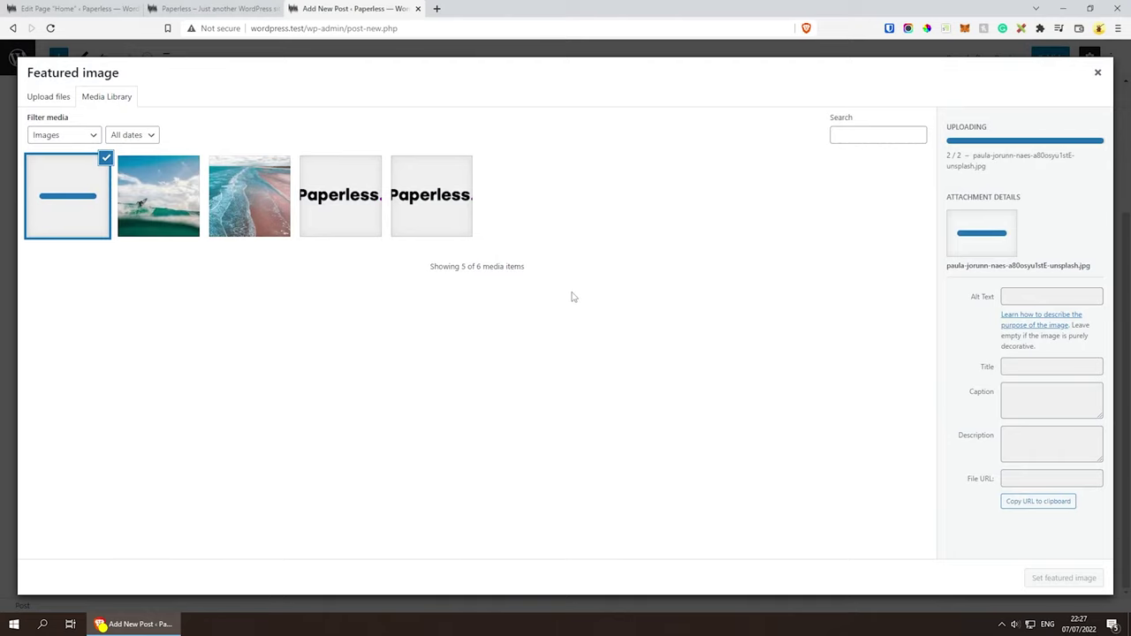
Give My First Blog Post the surfer featured image, publish it, and reload the posts list.
click(179, 221)
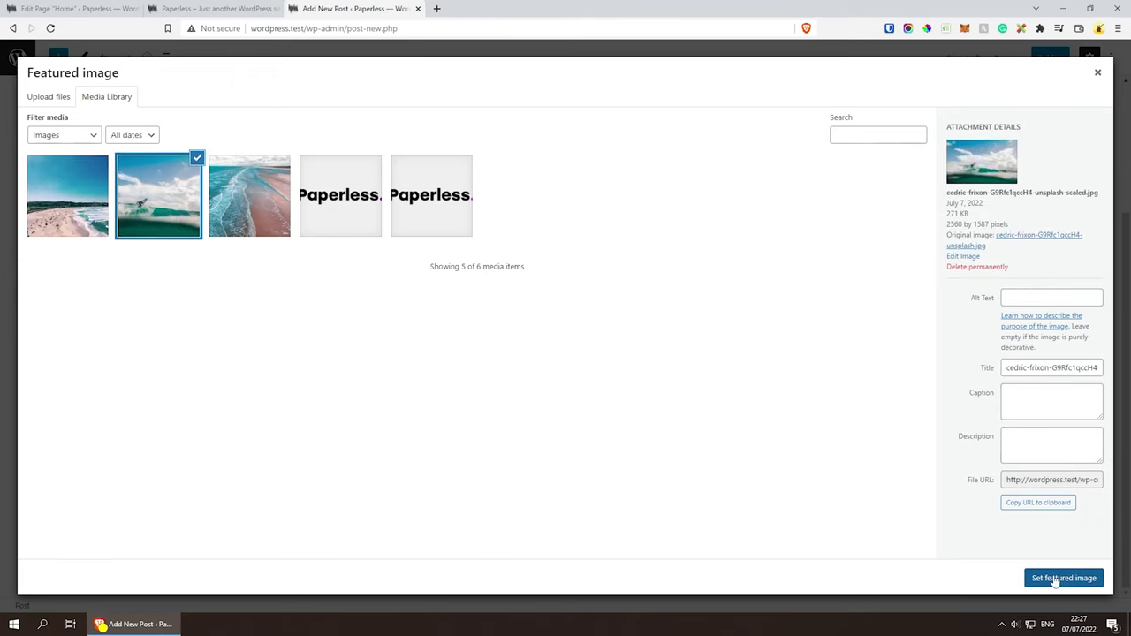
click(1056, 579)
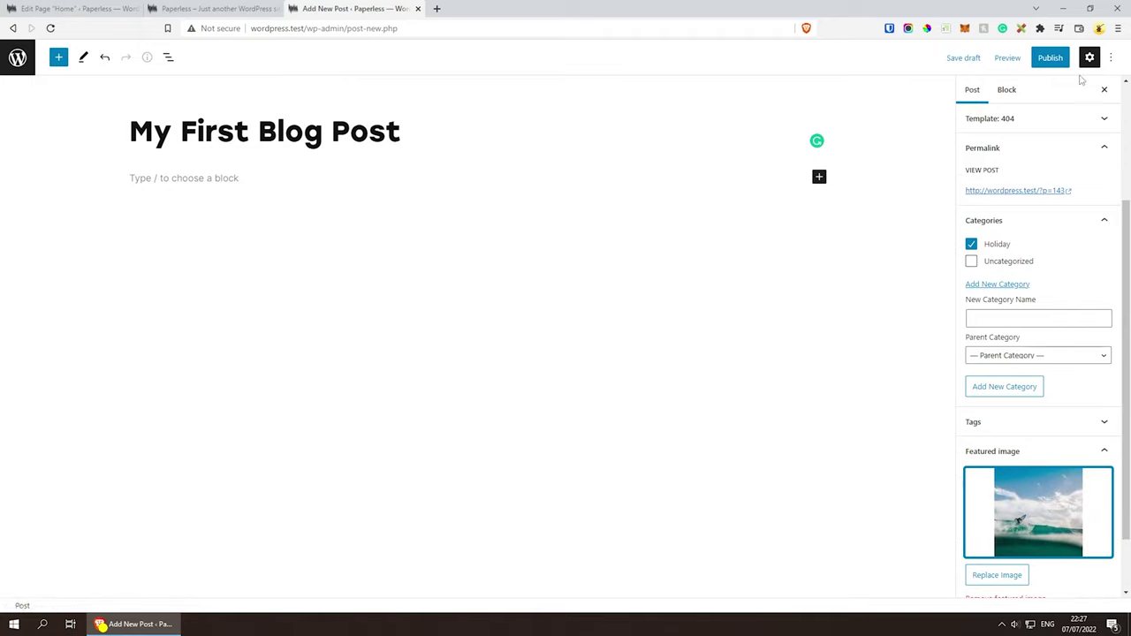
click(1049, 59)
click(1019, 60)
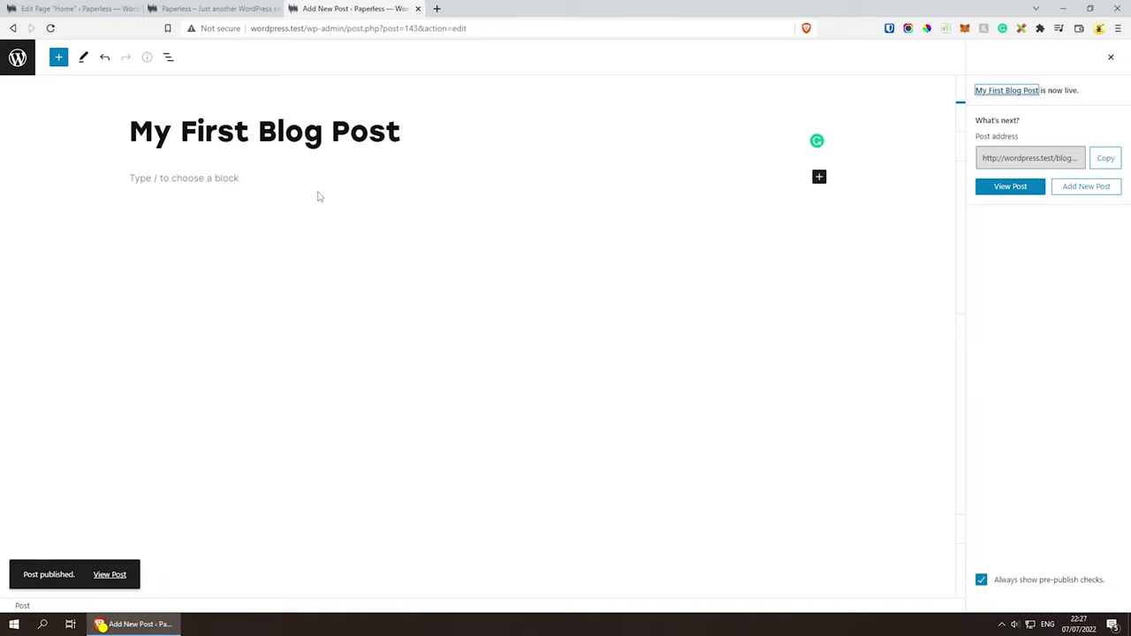
key(alt+Left)
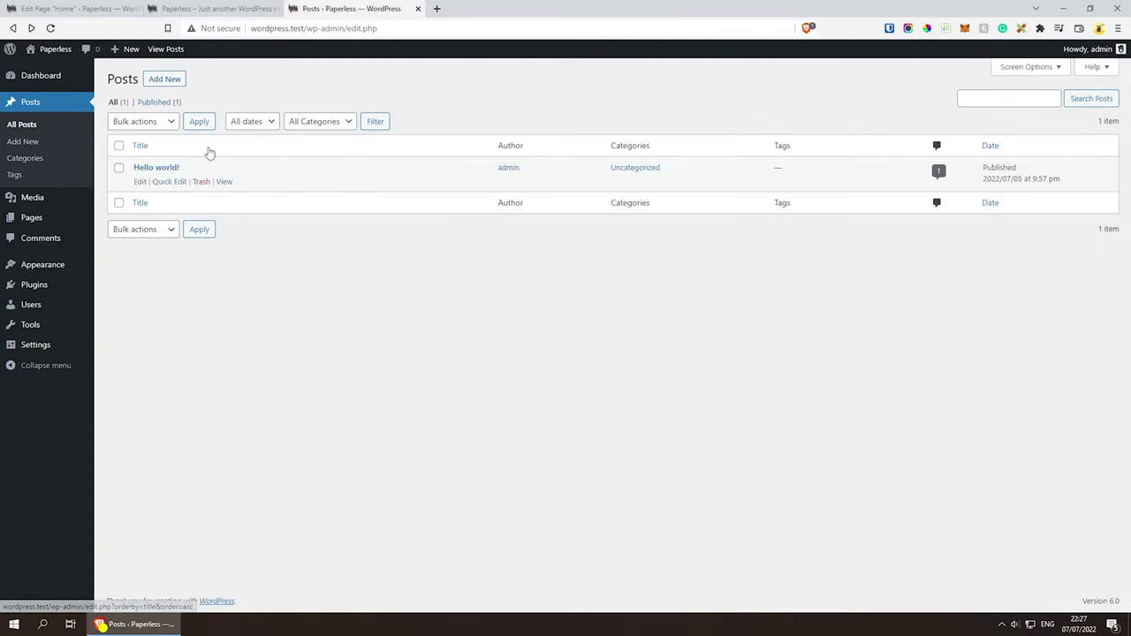
key(F5)
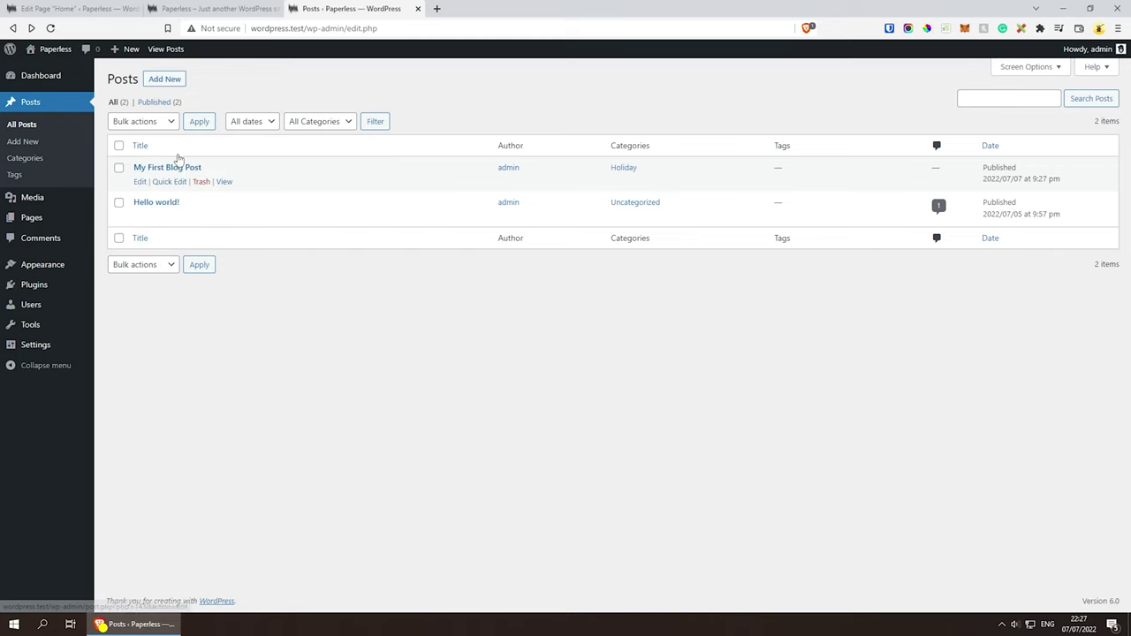
Create and publish 'This is just another blog post' with the beach photo as featured image.
click(164, 79)
text(This)
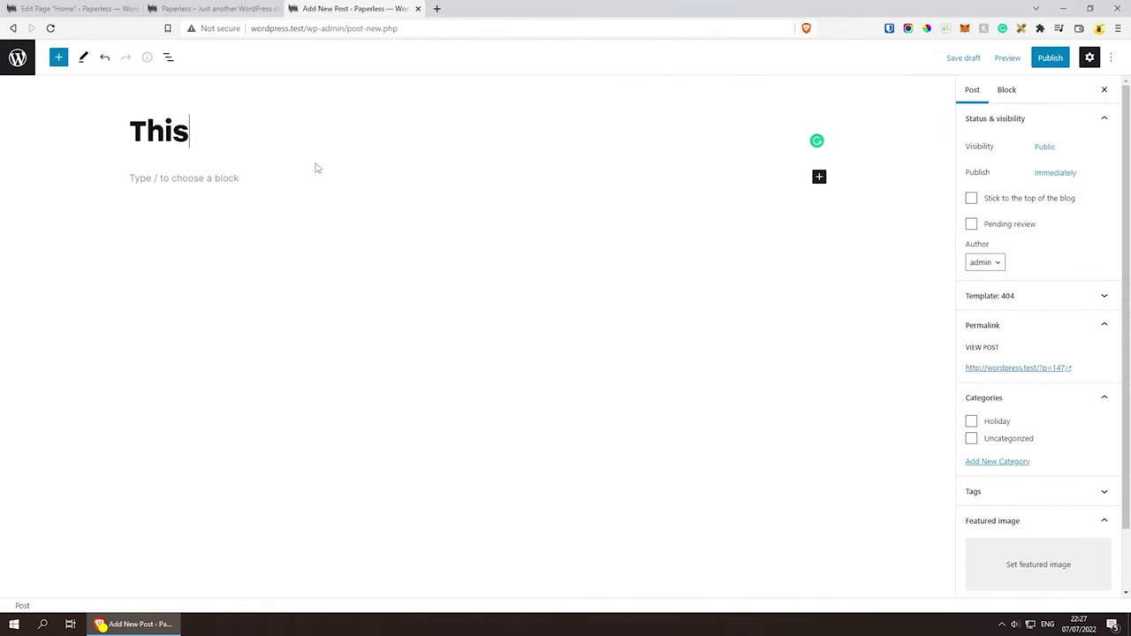
text( is iust anot)
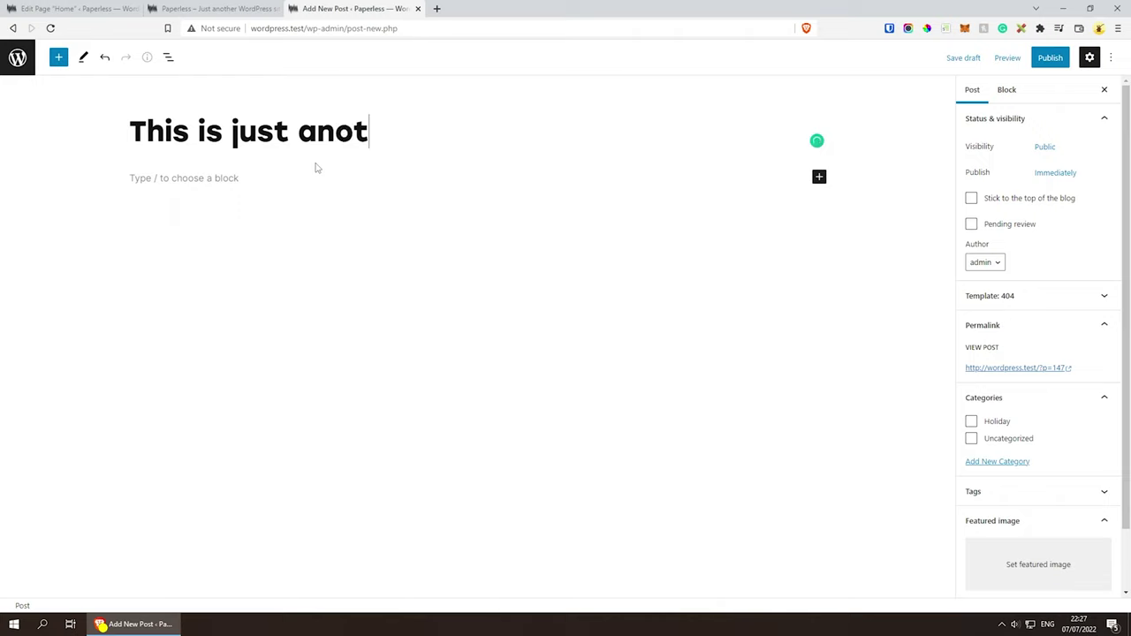
text(her blog post)
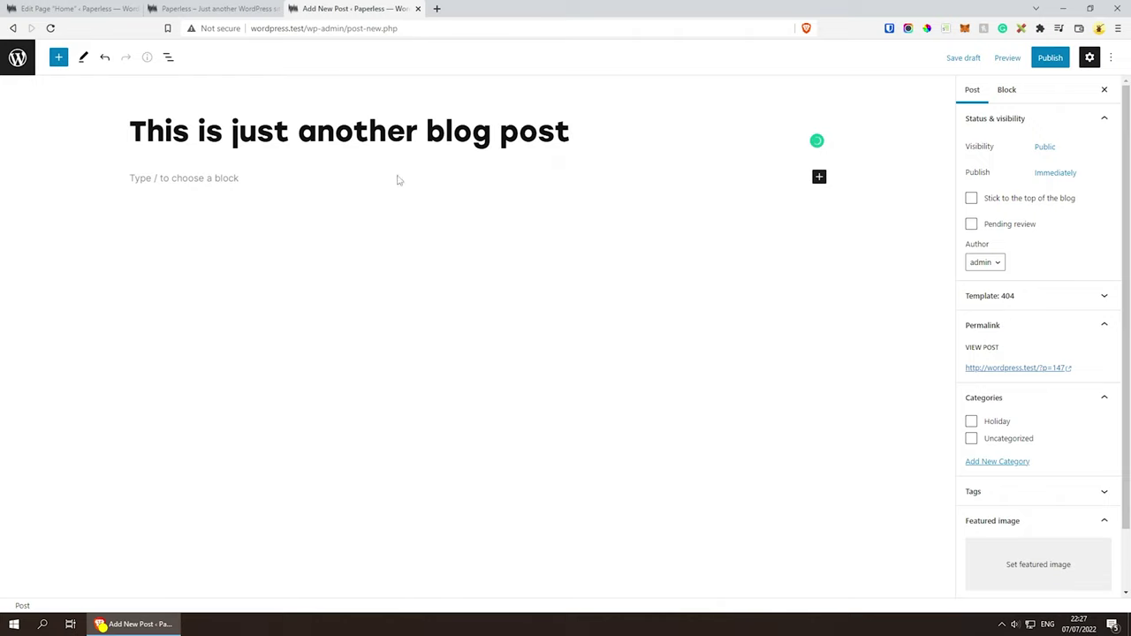
scroll(1053, 537, down, 2)
click(1043, 504)
click(71, 218)
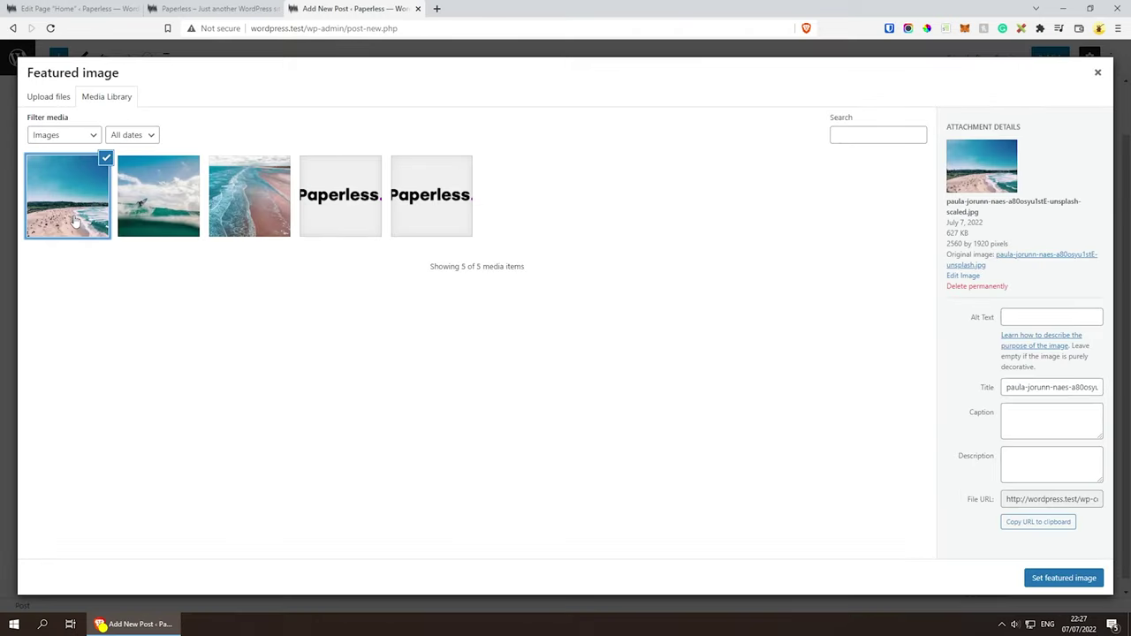
click(1049, 578)
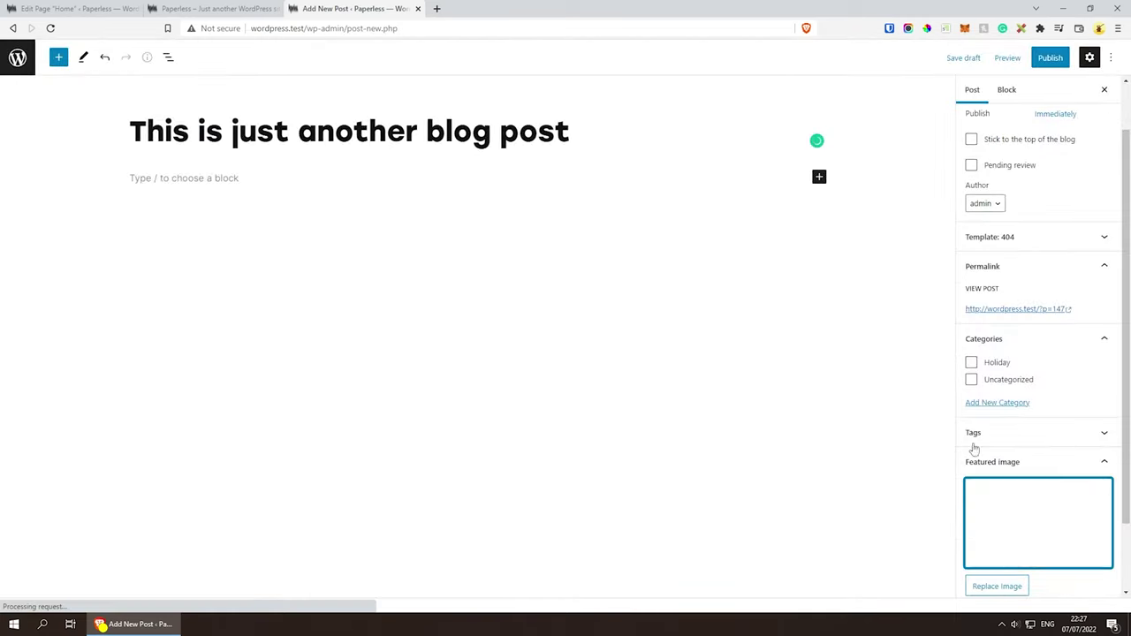
click(1035, 56)
click(1034, 55)
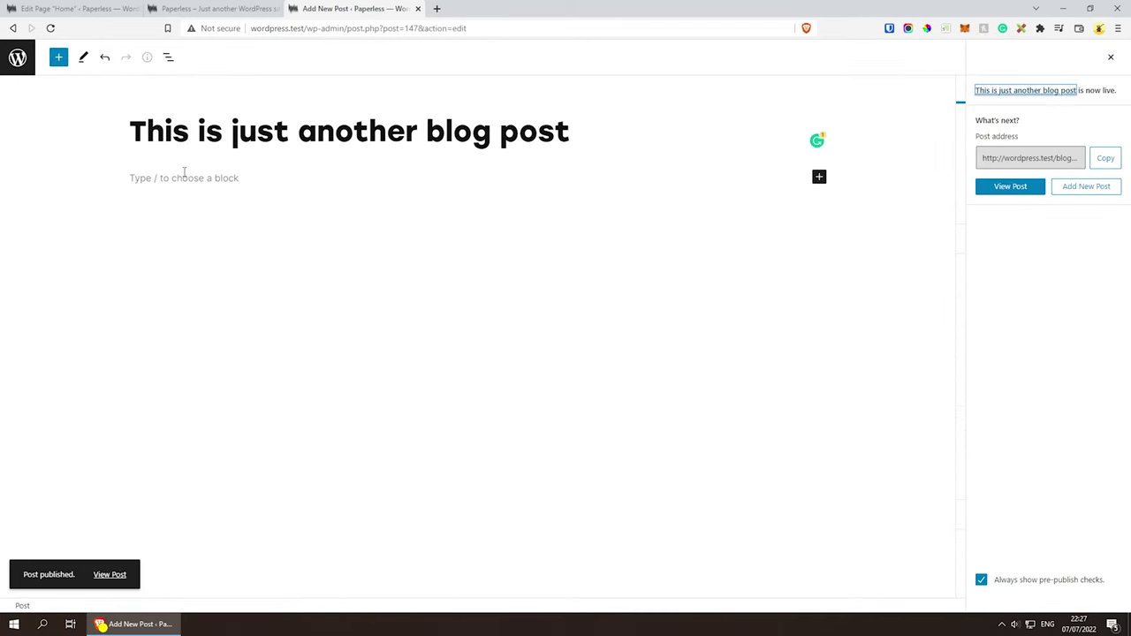
click(1111, 56)
Type 'Aus' as a new category name, update the post, and return to the posts list.
click(996, 485)
click(1014, 518)
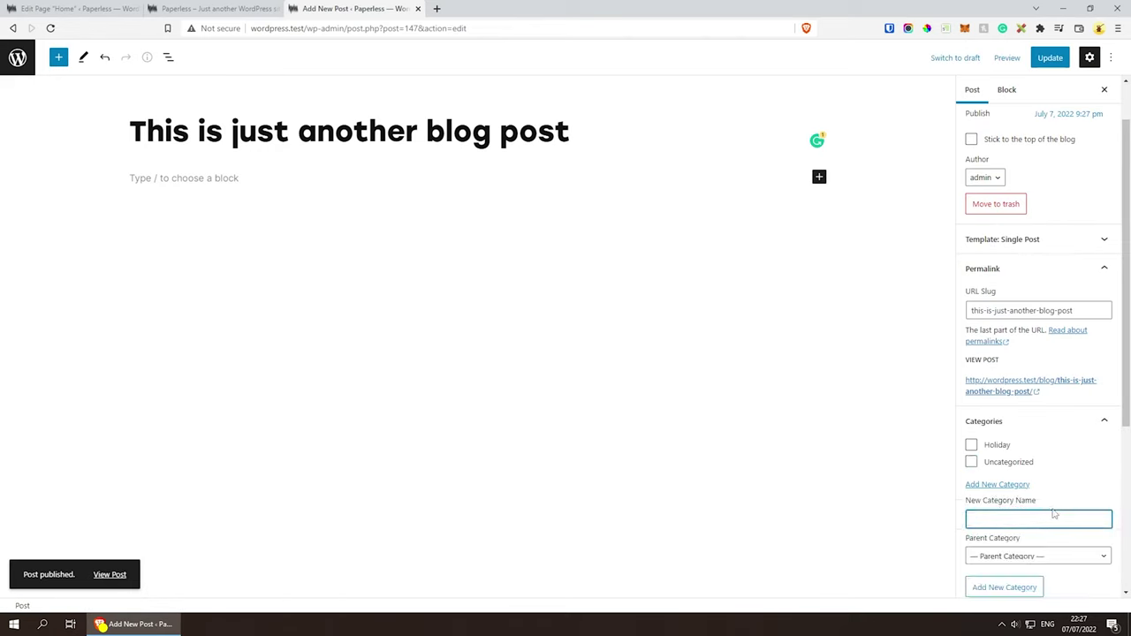
text(Australia)
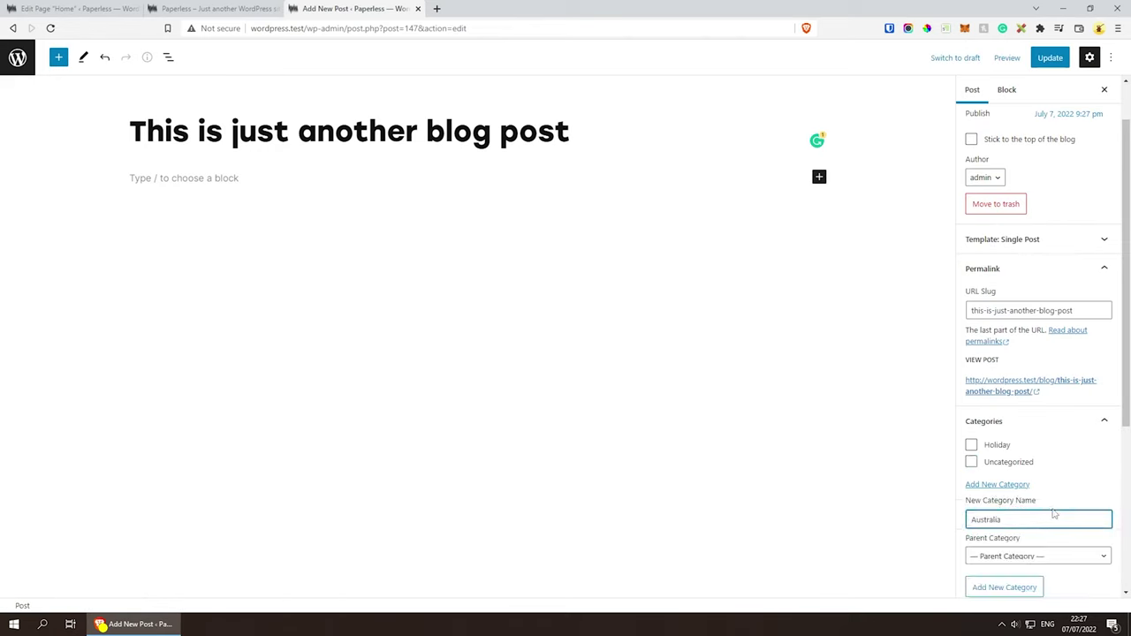
key(ctrl+a)
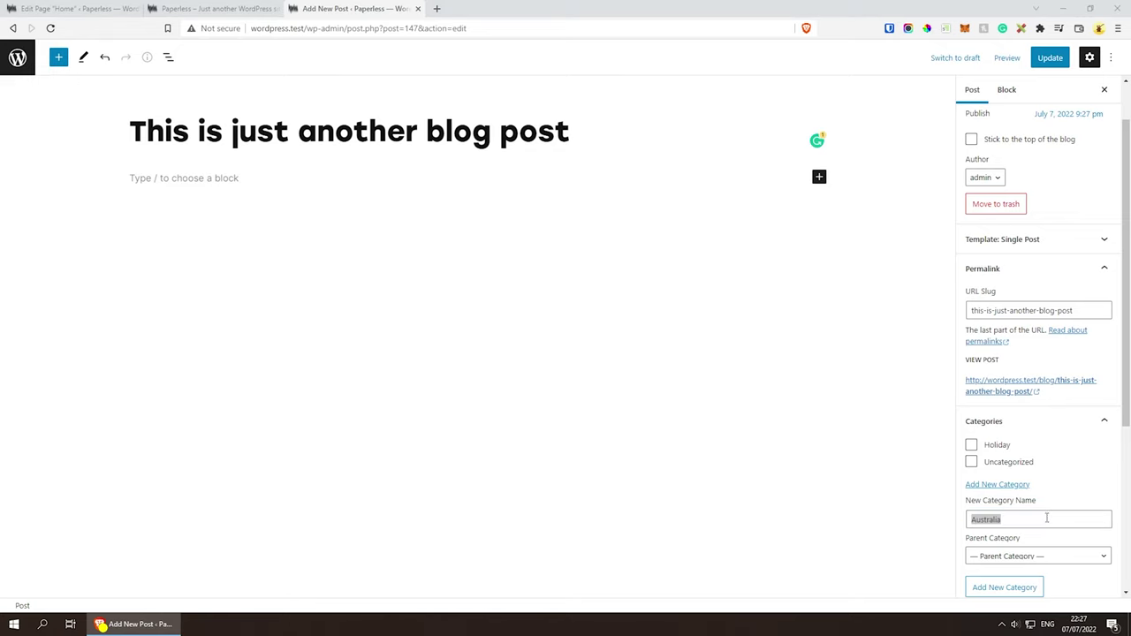
click(1047, 58)
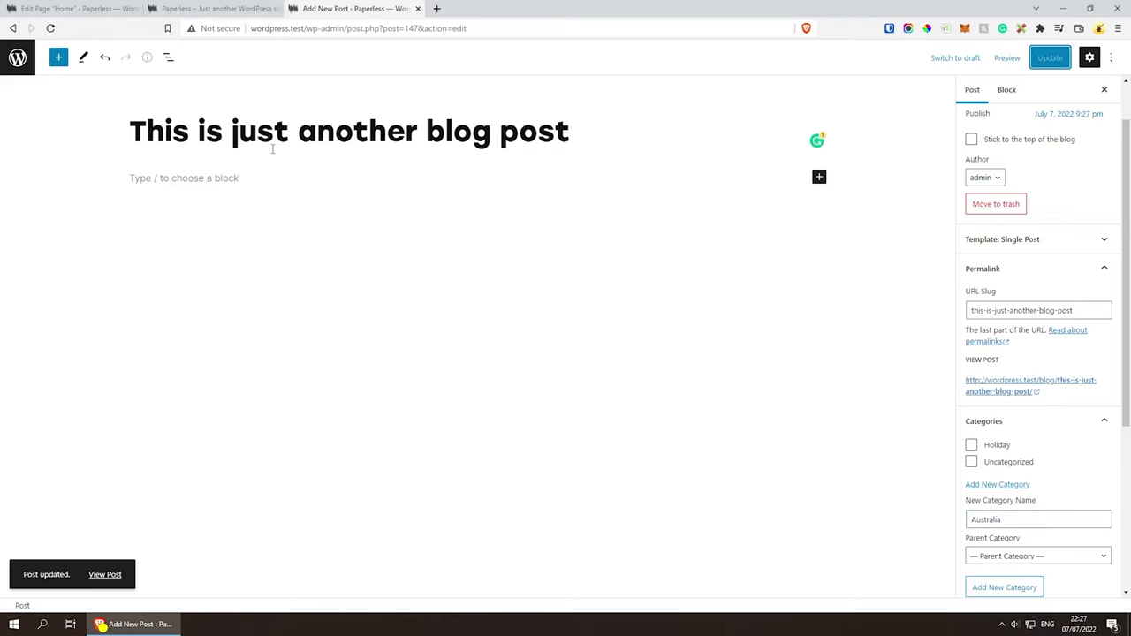
key(alt+Left)
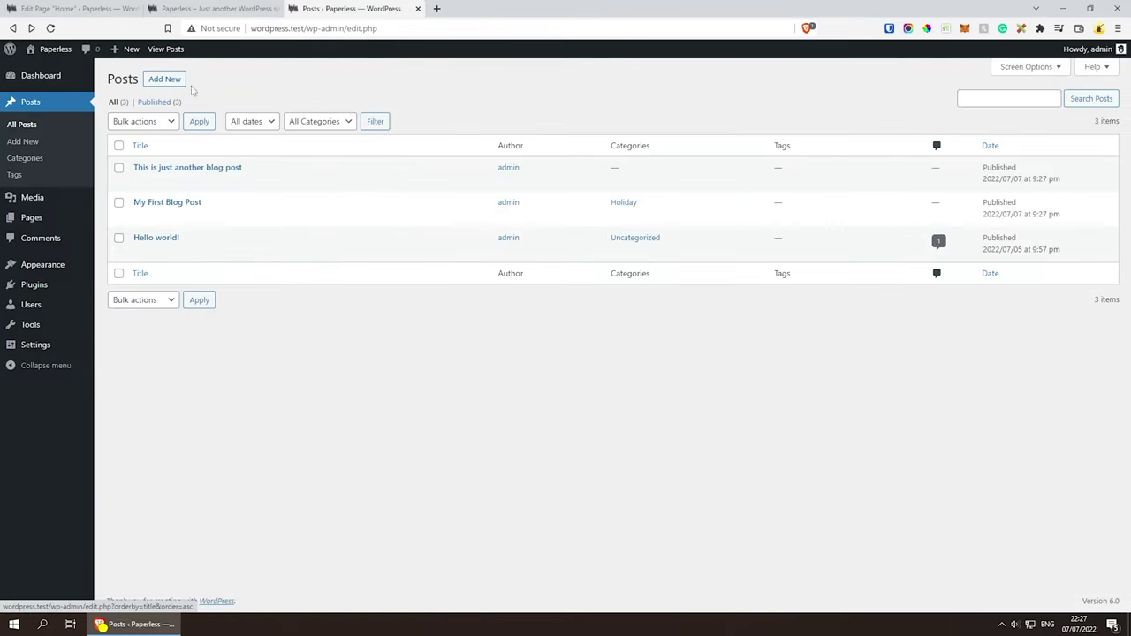
Draft a Spain holiday post with a featured image and 'Spain' entered as its category.
click(165, 79)
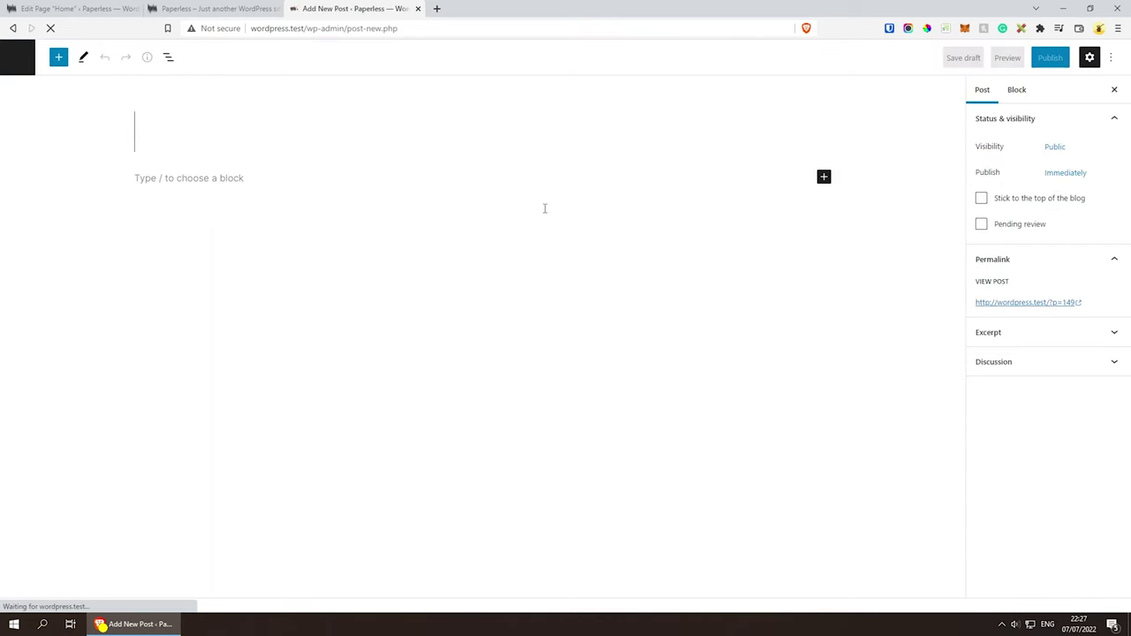
text(Find a holiday in Spain)
key(ctrl+a)
text(Best holiday de)
click(1038, 564)
click(1064, 578)
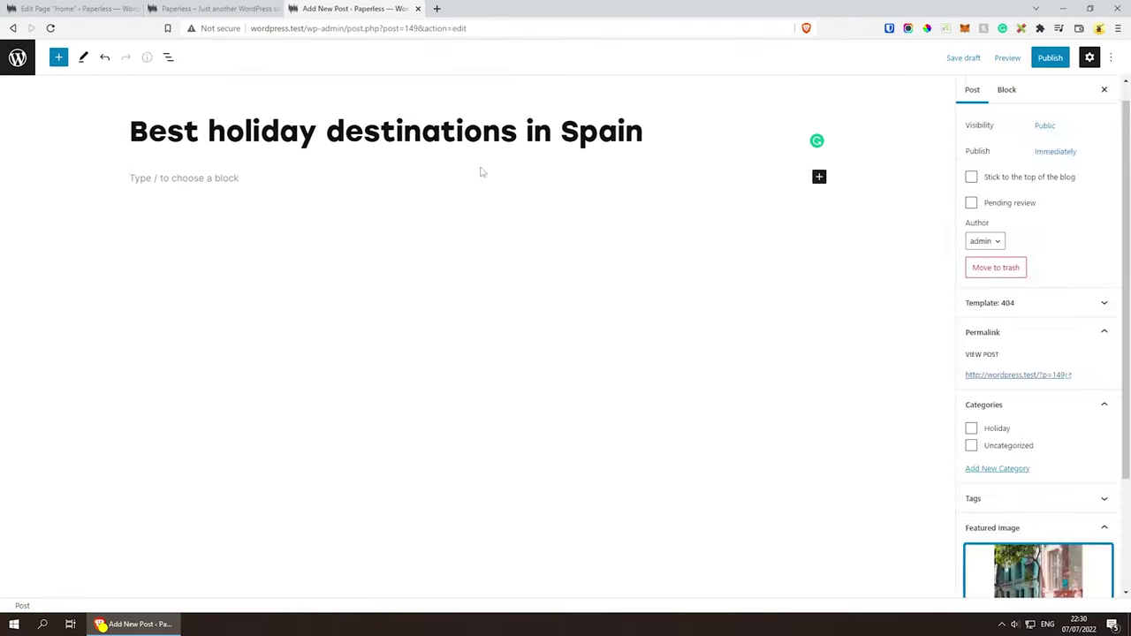
click(183, 178)
text(Spain)
Publish a 'Holiday in Austria' post with a featured image under the Austria category.
click(165, 78)
click(195, 131)
text(Holiday in Austria)
click(1038, 564)
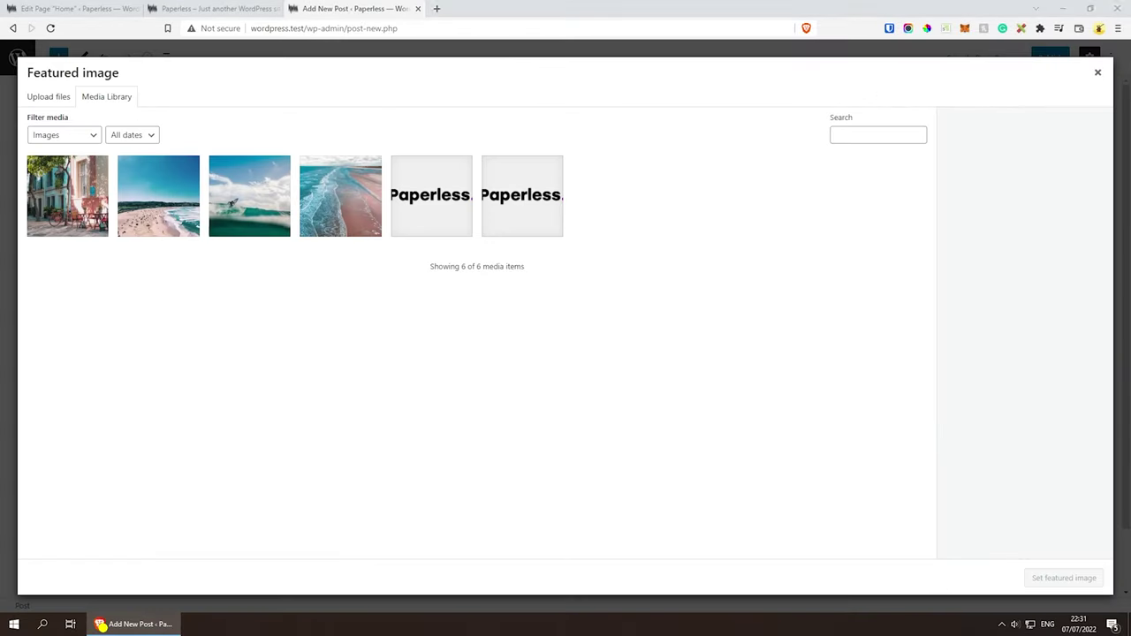
click(1064, 577)
click(1049, 58)
click(997, 462)
text(Austria)
click(17, 58)
Publish 'Explore the World-Famous Bondi Beach in Australia' with a featured image.
click(164, 79)
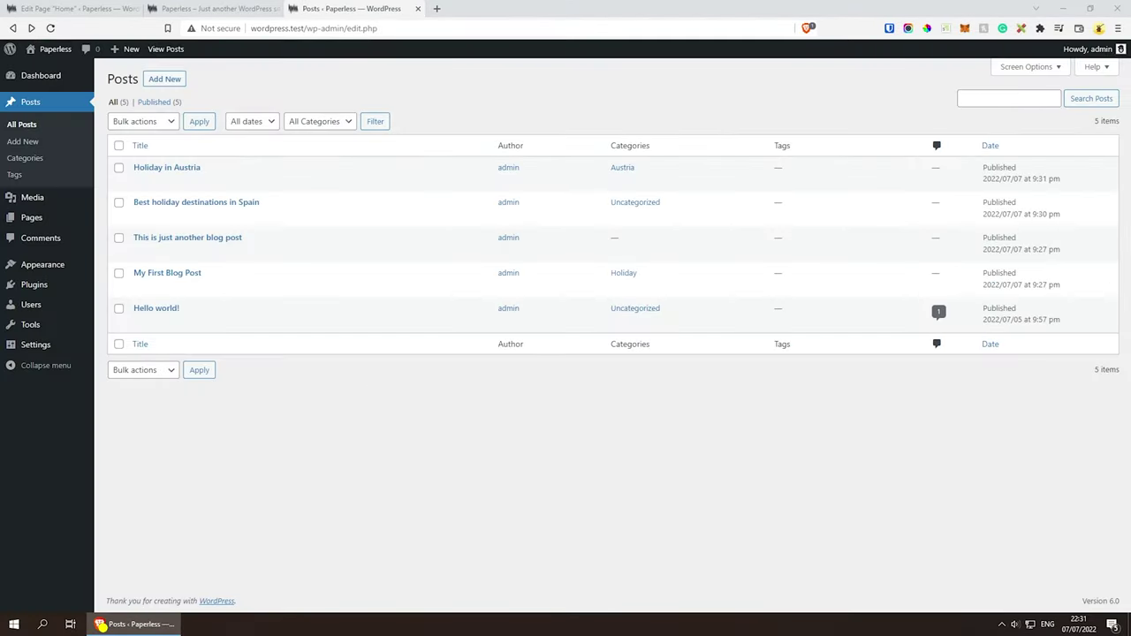
text(Explore the World-Famous Bondi Beach in Australia)
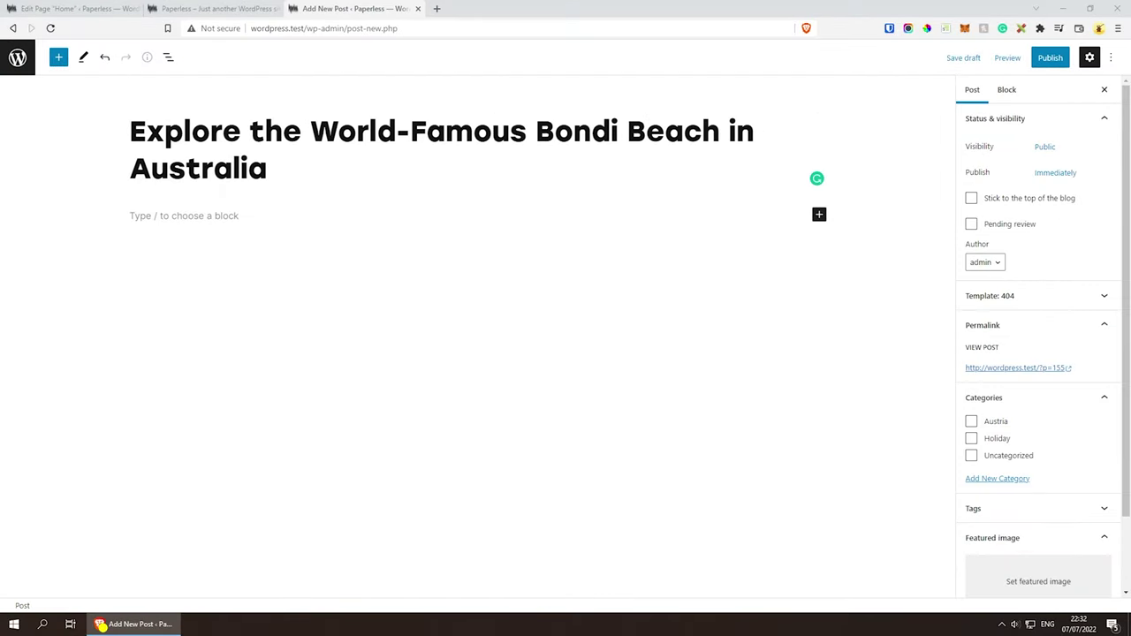
click(997, 478)
click(1038, 581)
click(1063, 577)
click(1050, 57)
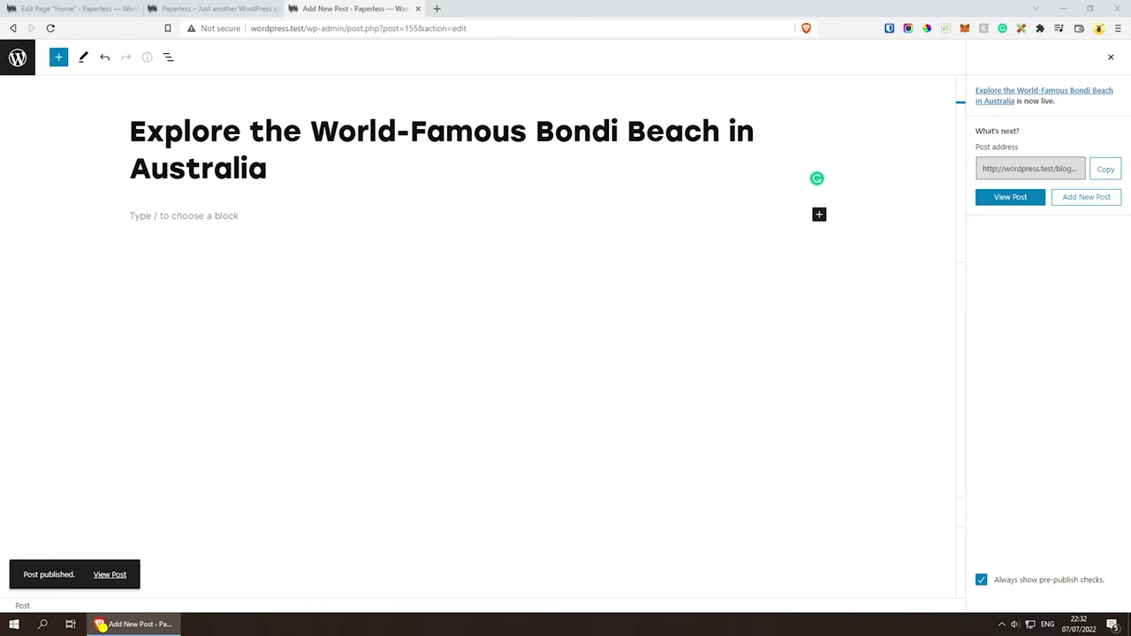
Paste the Bondi Beach paragraph into the body and add the Bondi beach photo below it.
click(184, 216)
text(Bondi Beach is a popular beach and the name of the surrounding suburb in Sydney, New South Wales, Australia. Bondi Beach is located 7 km (4 mi) east of the Sydney central business district, in the local government area of Waverley Council, in the Eastern Suburbs. It has a population of 11,656 residents. Its postcode is 2026. Bondi, North Bondi, and Bondi Junction are neighboring suburbs. Bondi Beach is one of the most visited tourist sites in Australia.)
key(Return)
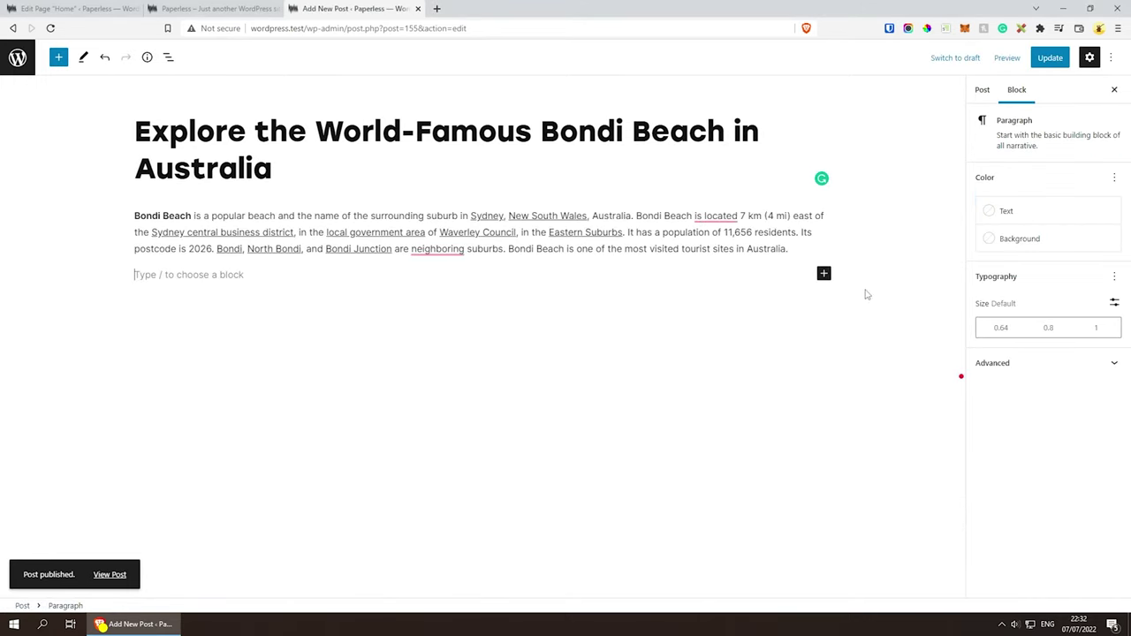
click(824, 274)
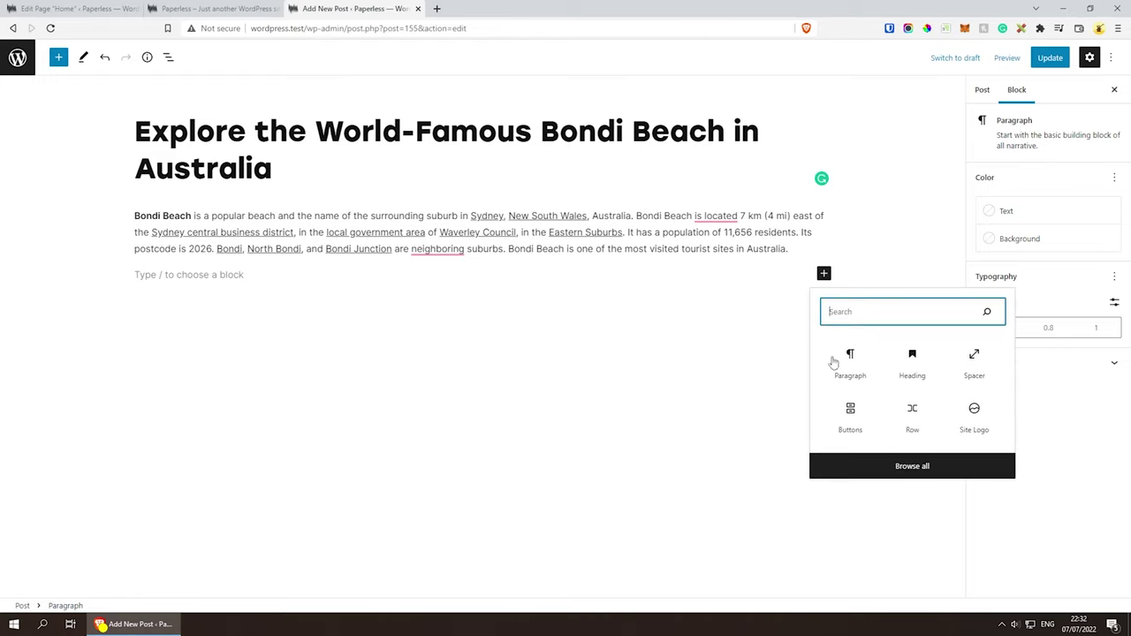
text(im)
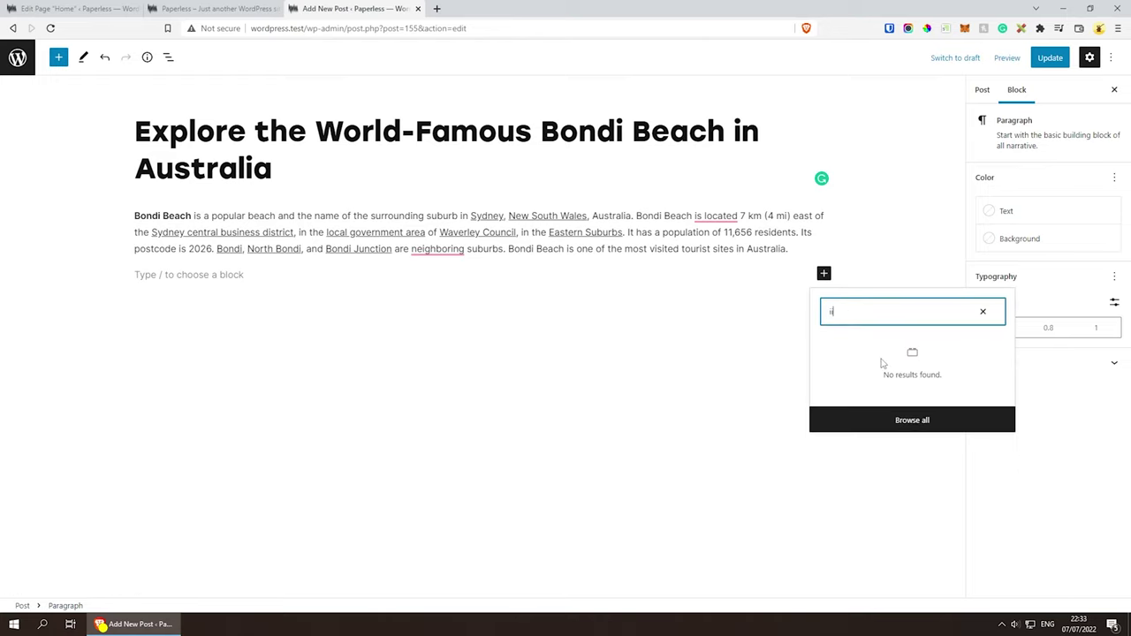
click(843, 358)
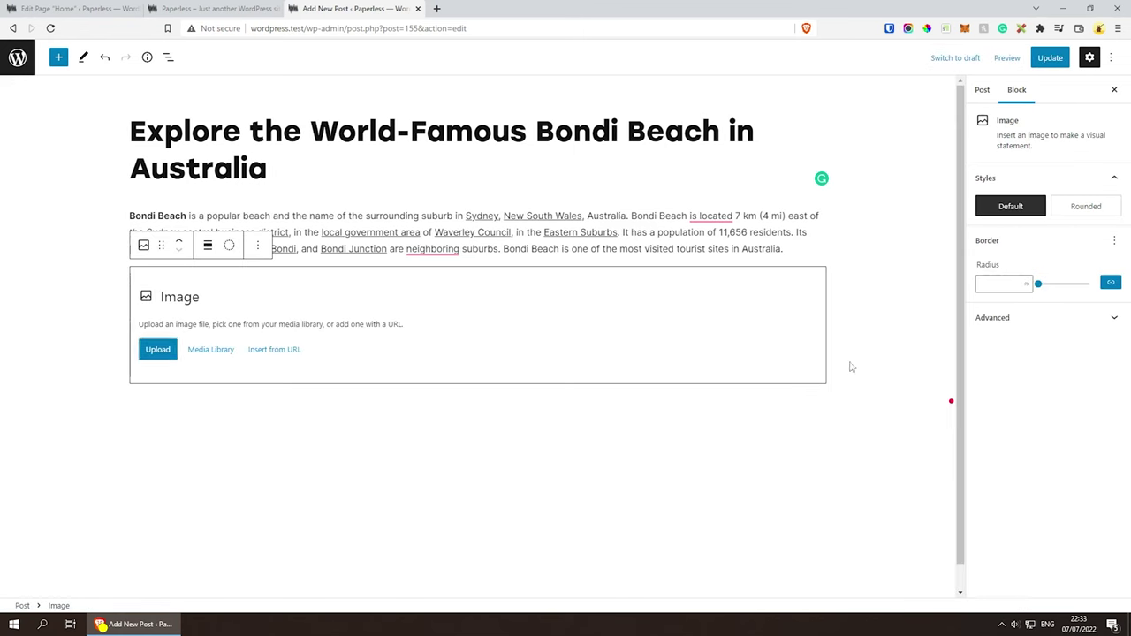
click(211, 350)
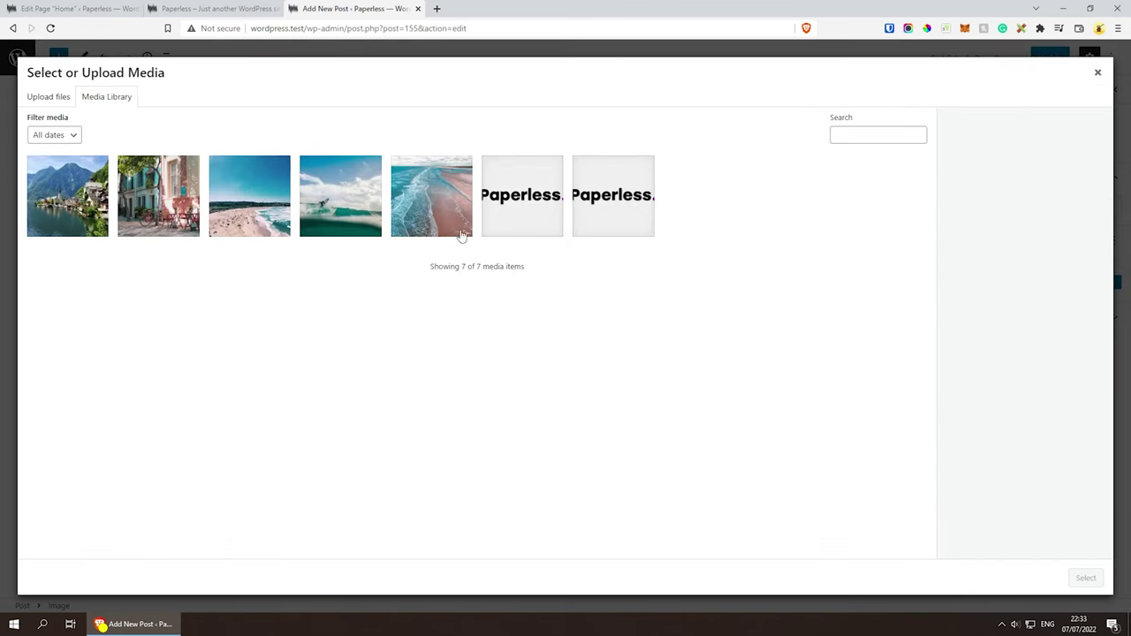
click(253, 203)
click(1086, 578)
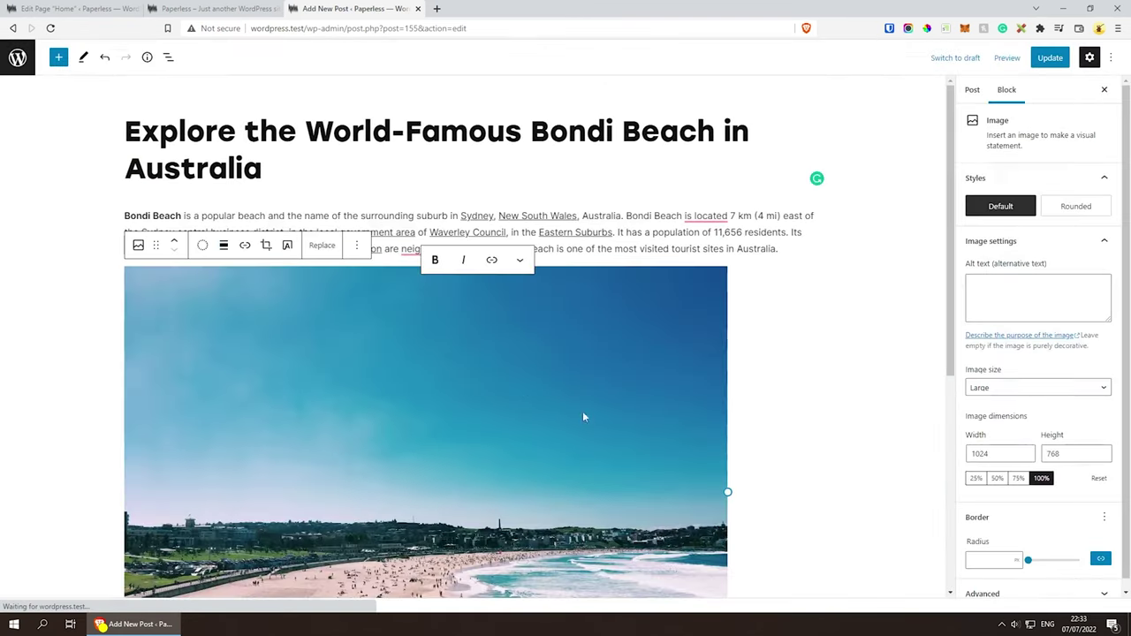
Paste the Bondi history text below the image, update the post, and return to all posts.
scroll(547, 380, down, 2)
scroll(499, 375, down, 2)
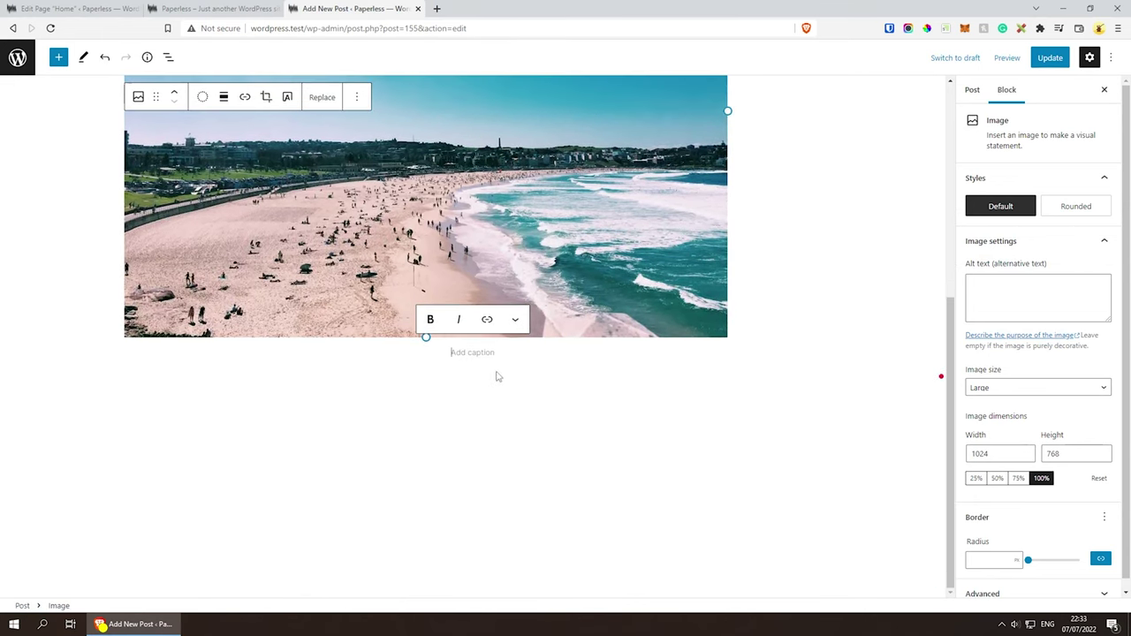
click(468, 382)
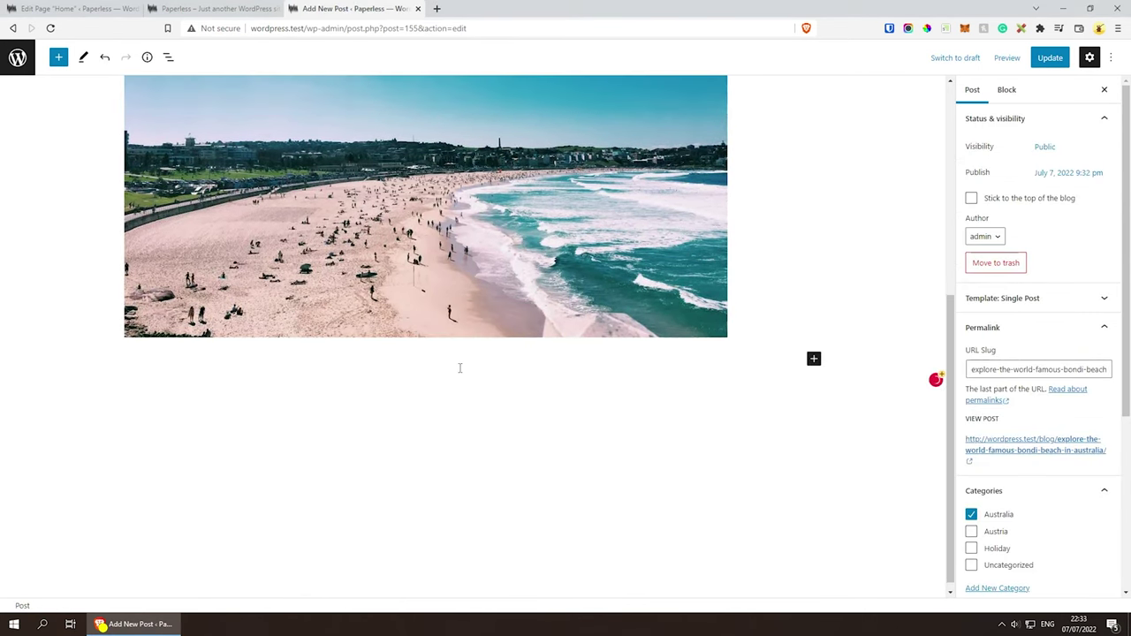
click(343, 371)
key(ctrl+v)
scroll(402, 364, up, 1)
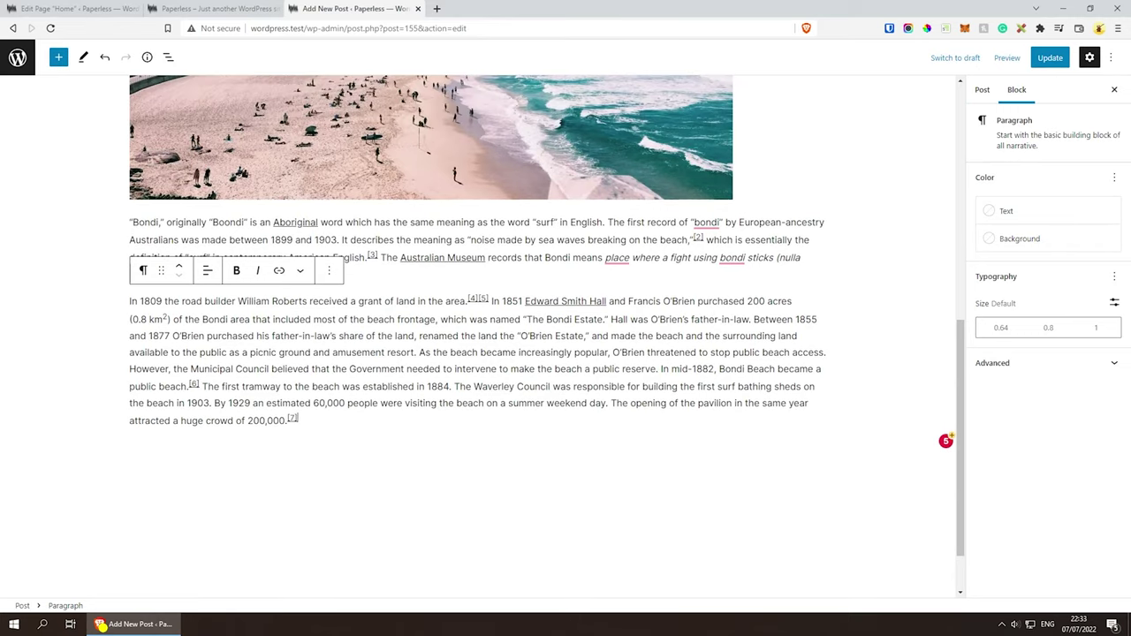
click(1051, 62)
key(alt+Left)
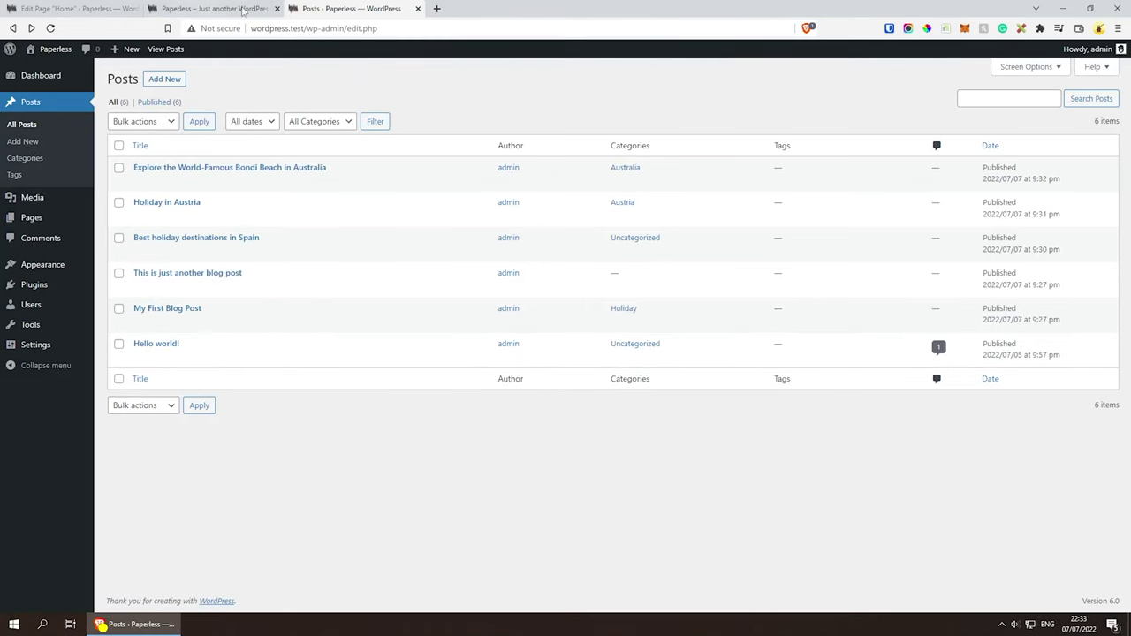
Refresh the site homepage and the Home page editor.
click(216, 9)
key(F5)
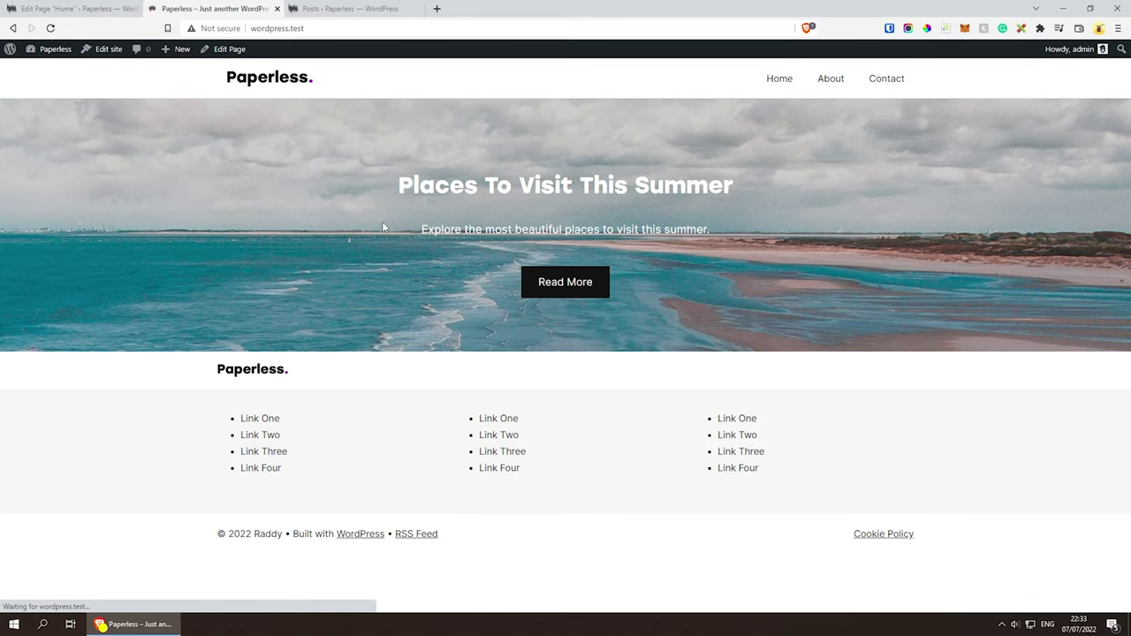
click(123, 9)
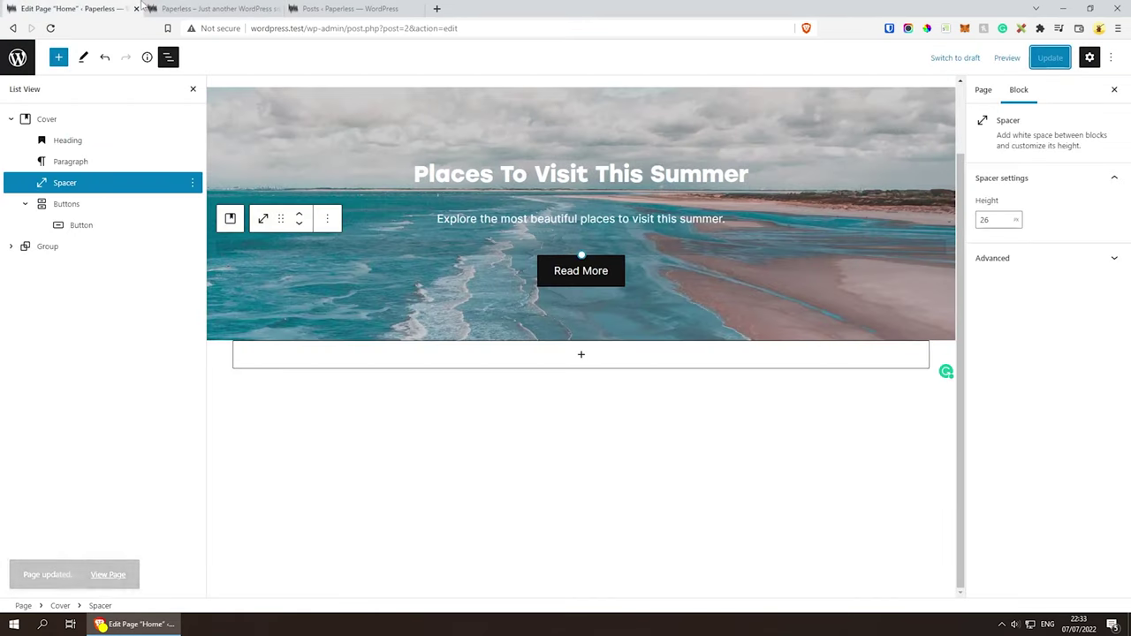
scroll(247, 369, up, 1)
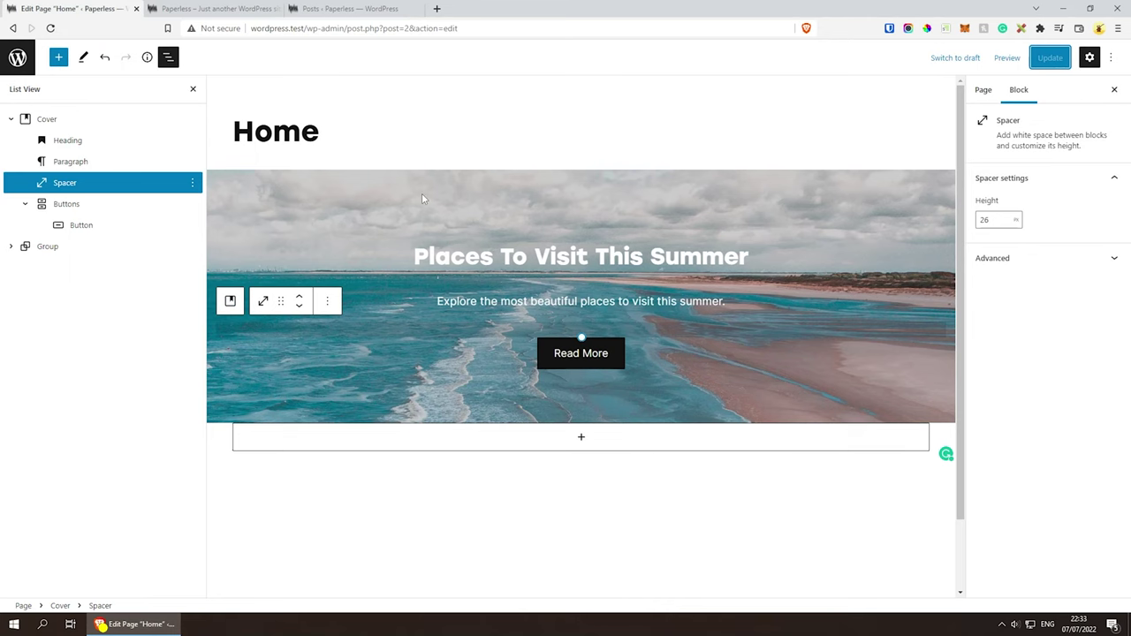
key(F5)
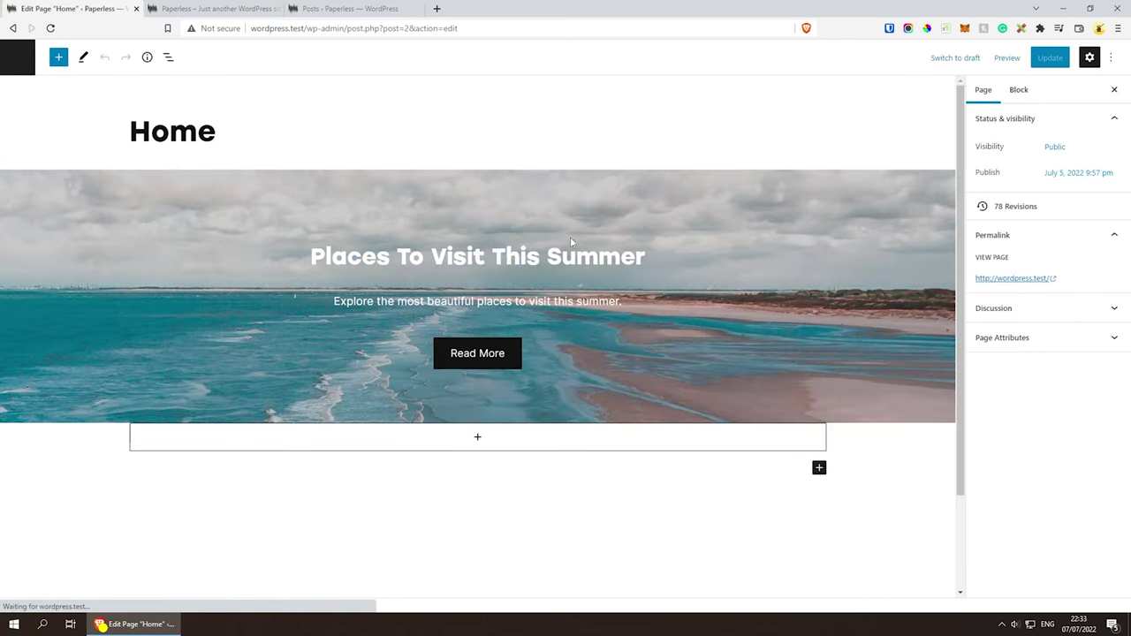
scroll(561, 455, down, 1)
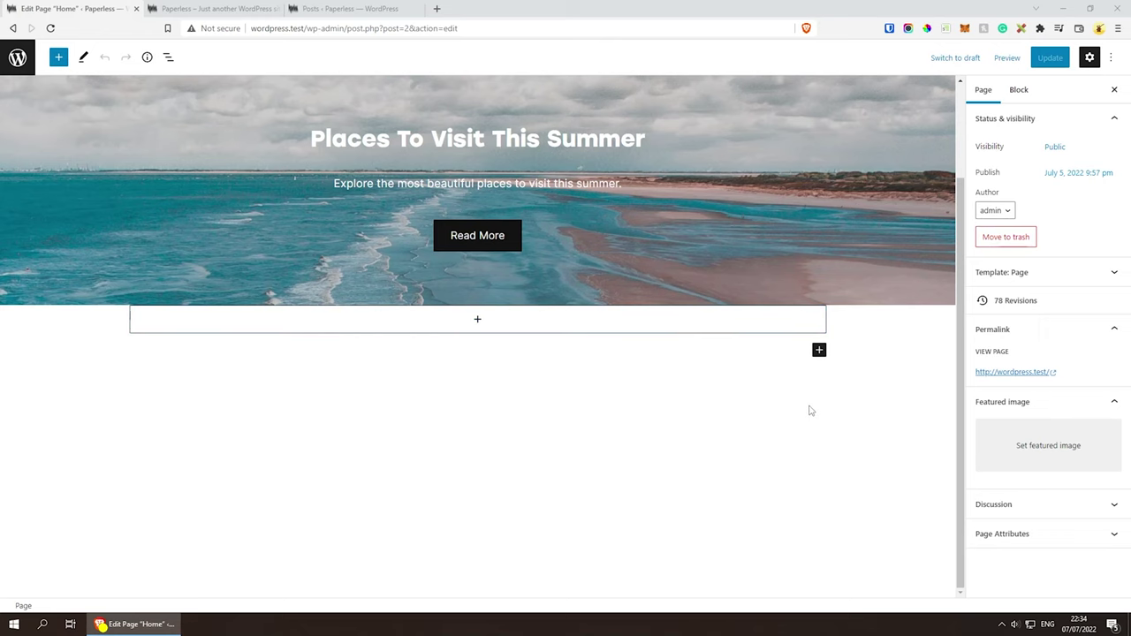
Add a 70/30 two-column Columns block inside the nested inner Group.
click(169, 56)
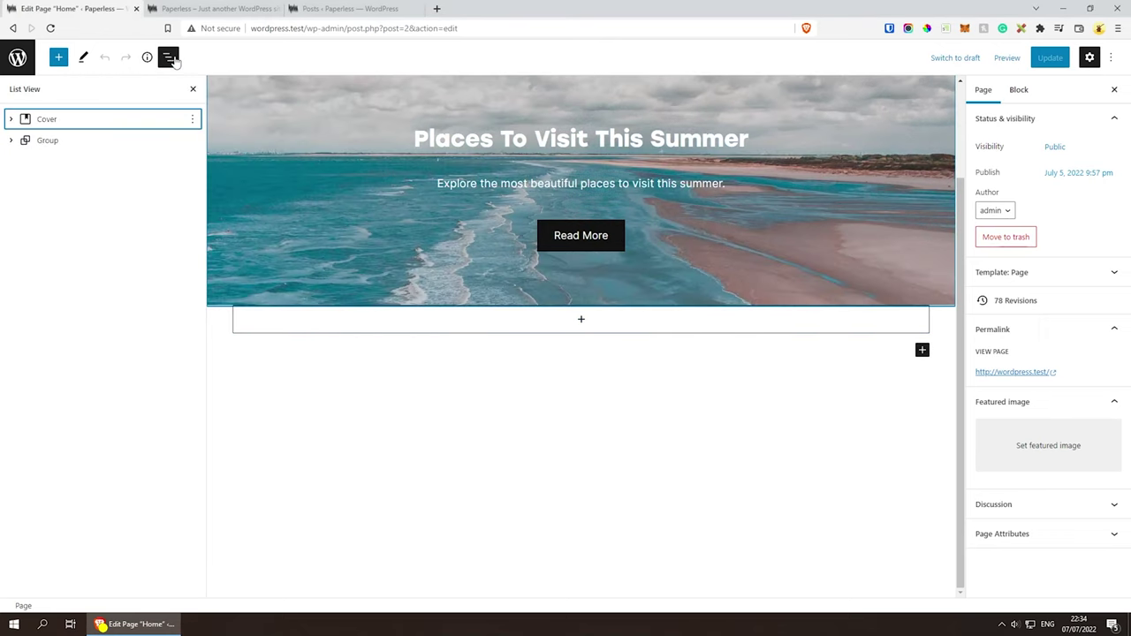
click(44, 142)
click(10, 139)
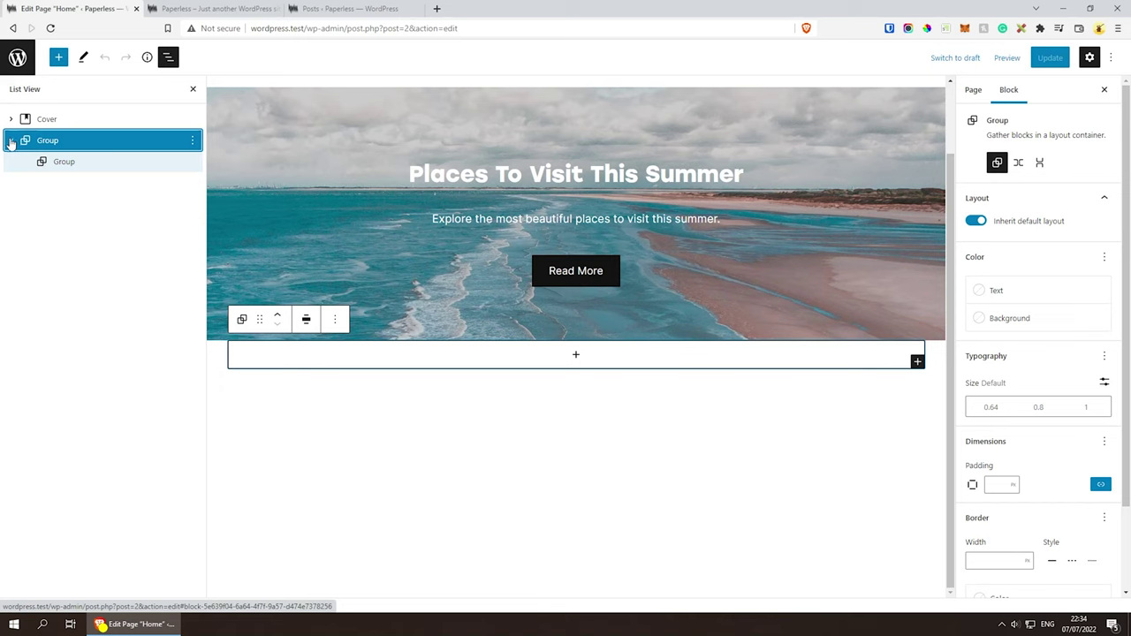
click(47, 170)
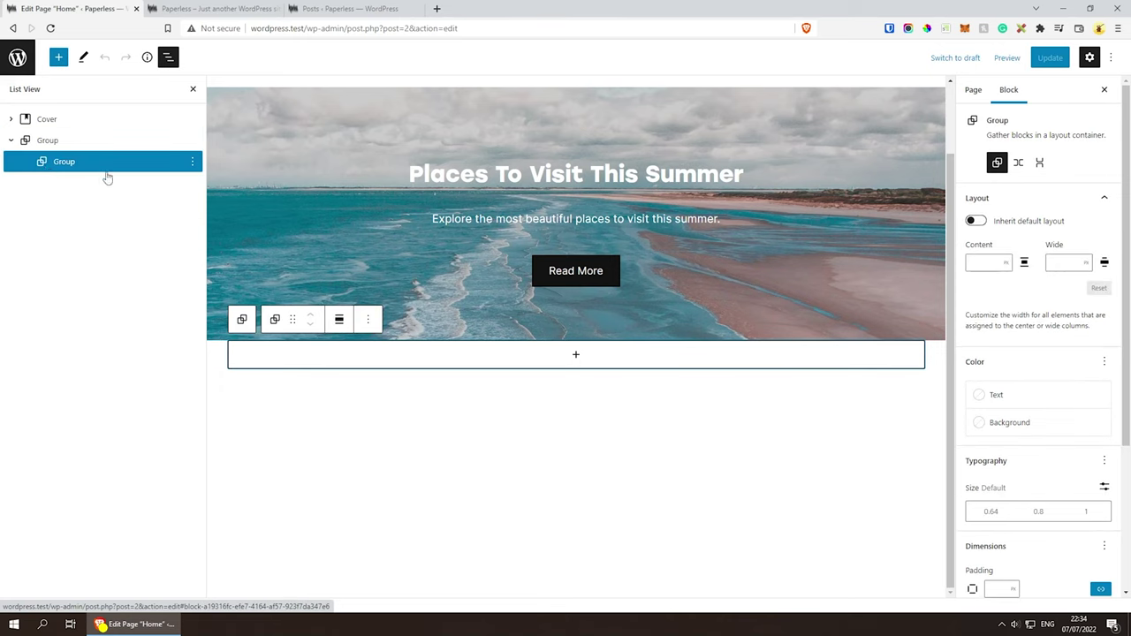
click(576, 355)
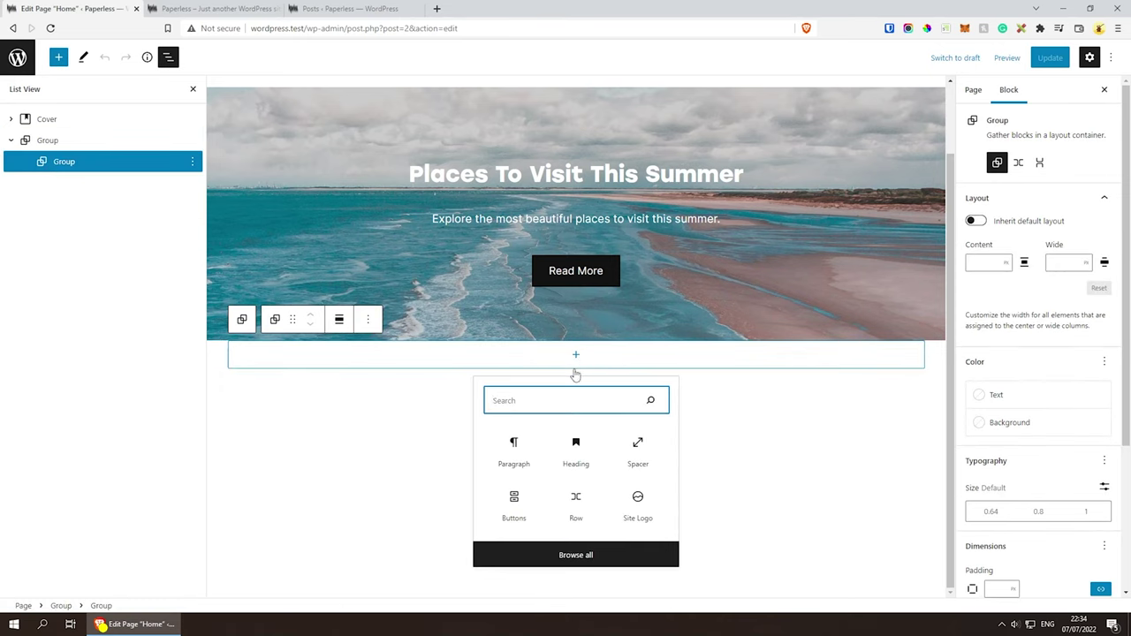
text(col)
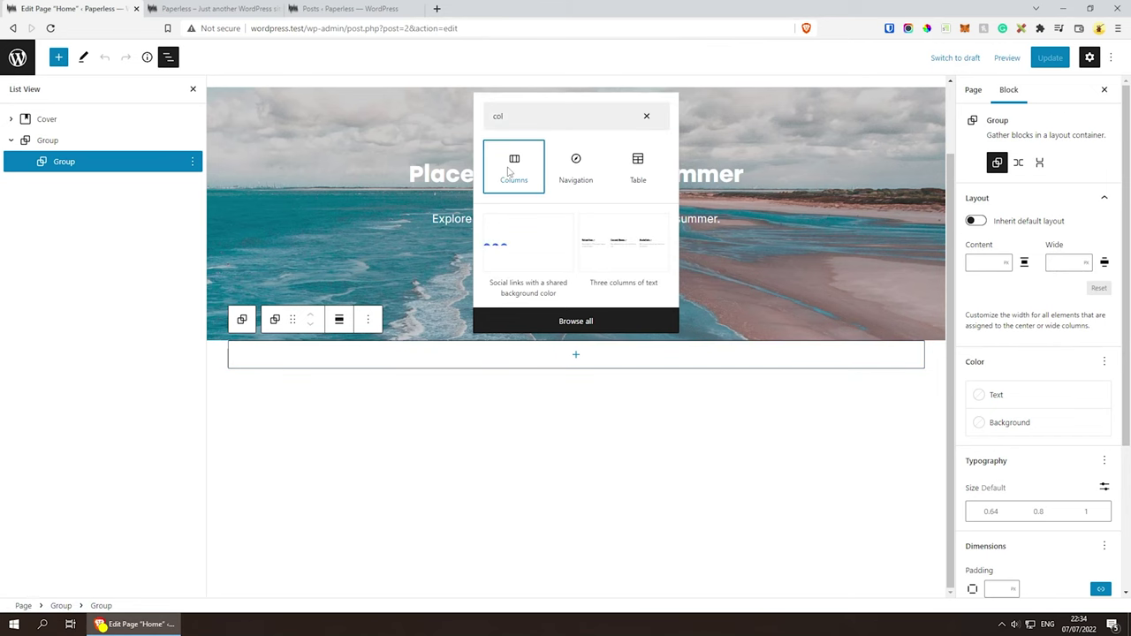
click(510, 168)
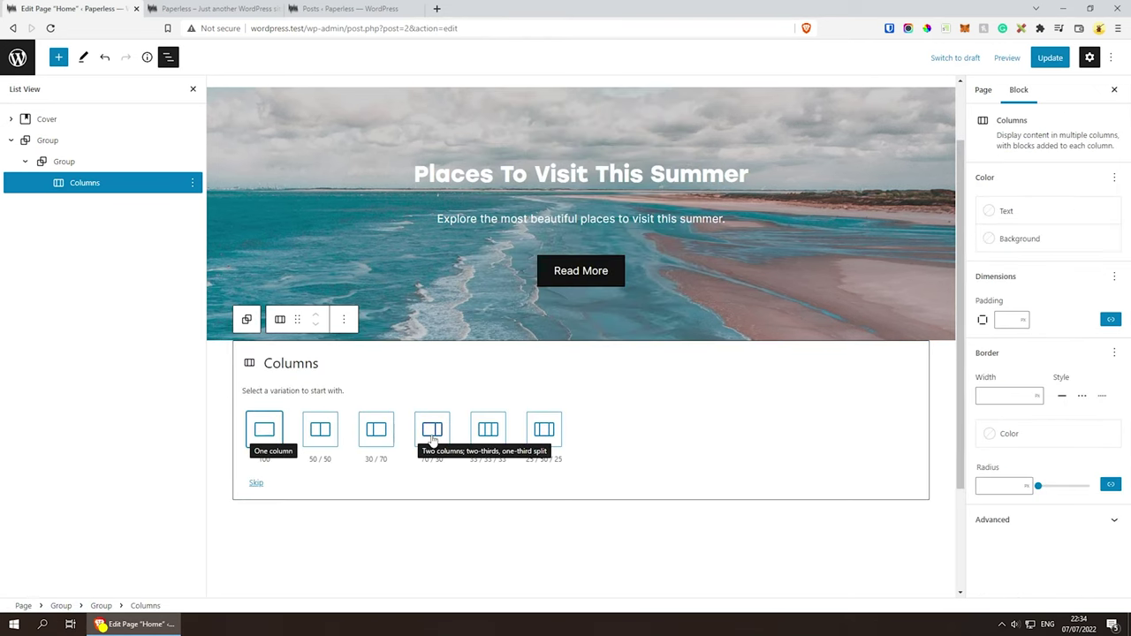
click(432, 439)
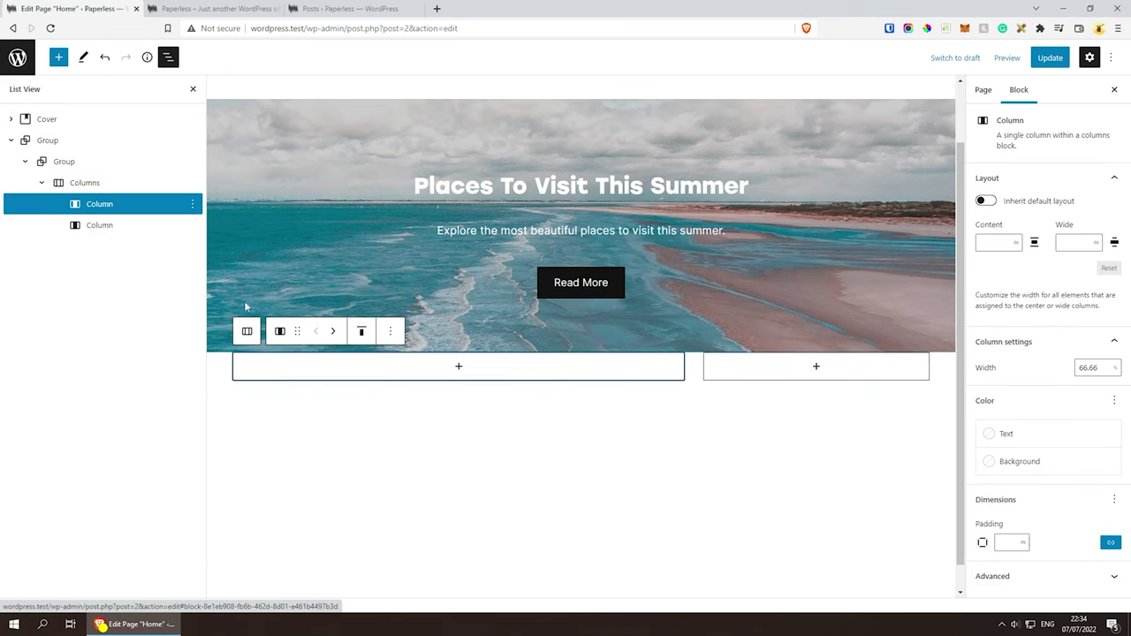
click(67, 163)
Unlink the inner group's padding sides and set the top padding to 20.
scroll(1036, 566, down, 3)
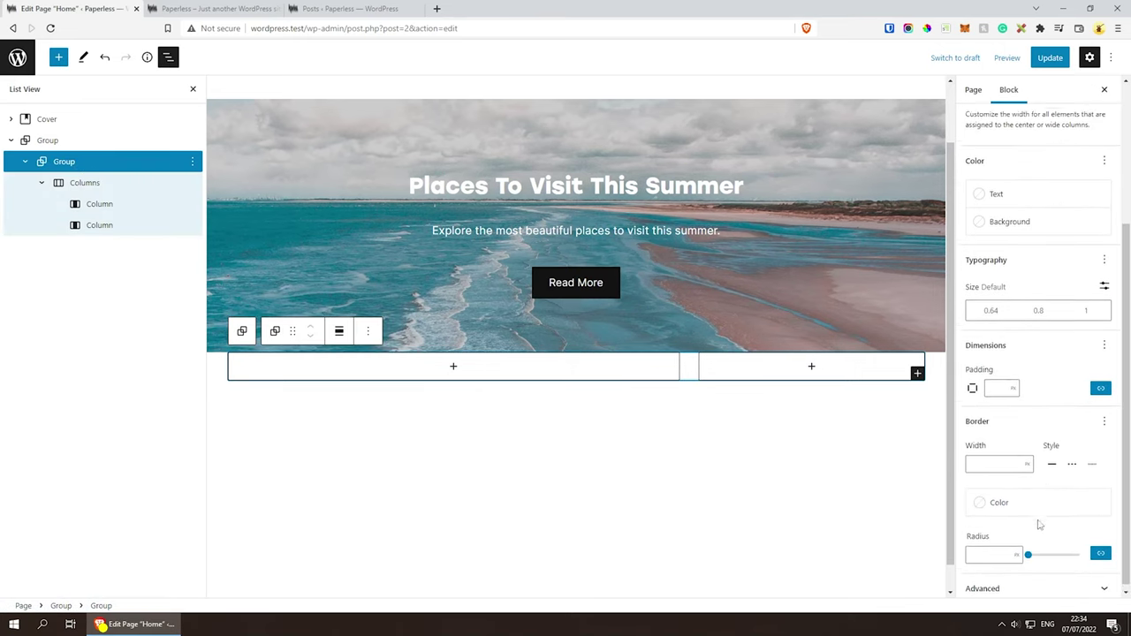
click(1100, 382)
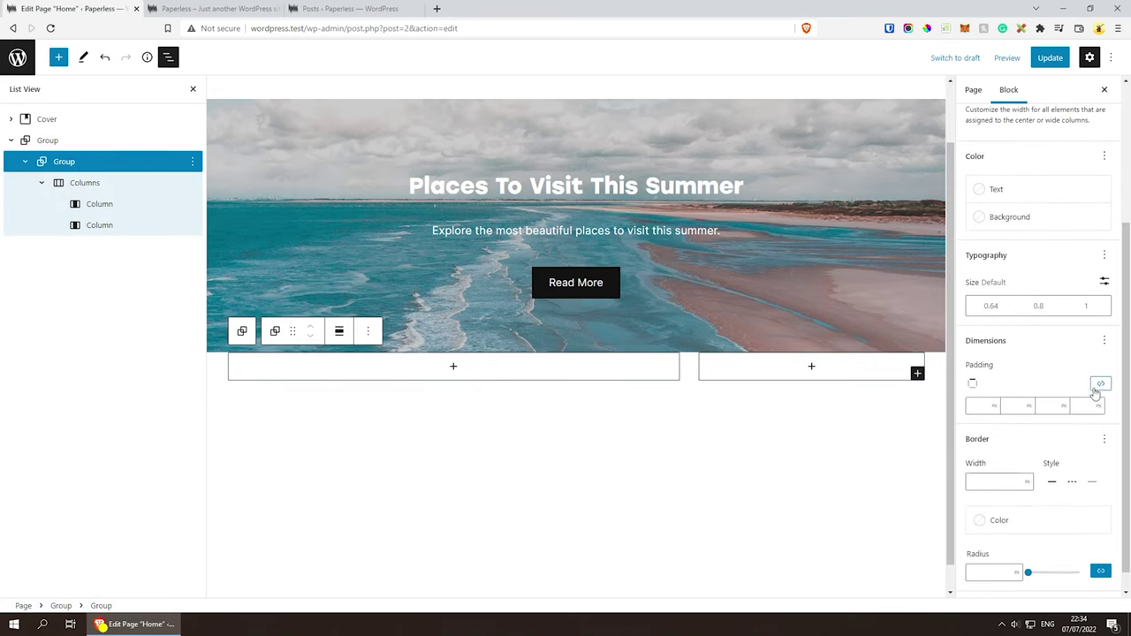
click(986, 405)
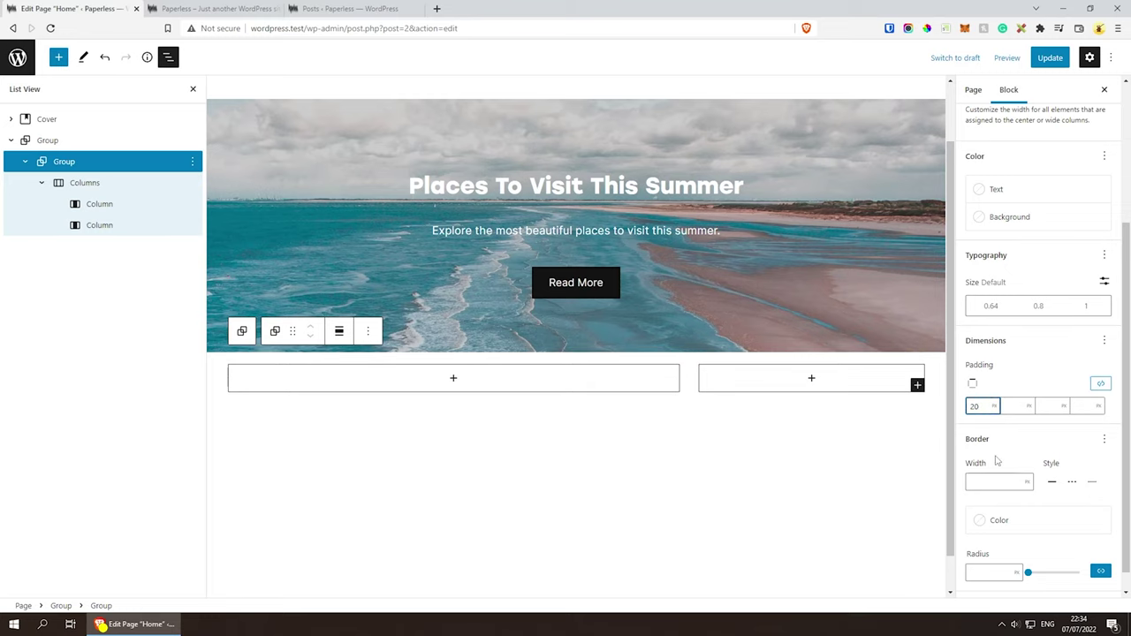
Insert a Query Loop block into the wider left column.
click(454, 380)
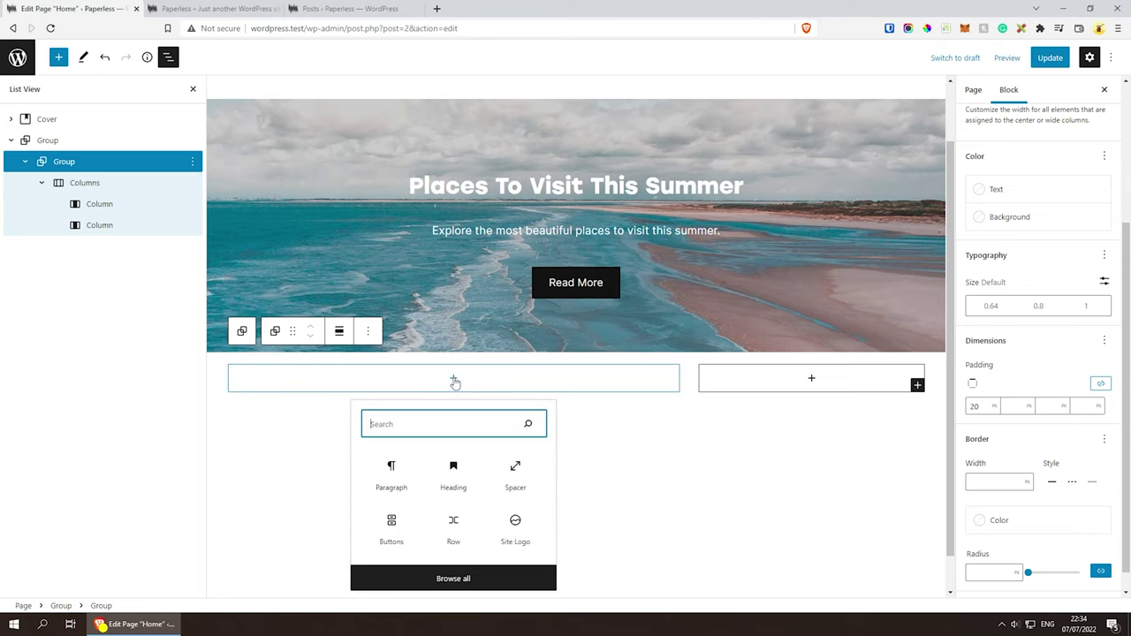
text(qu)
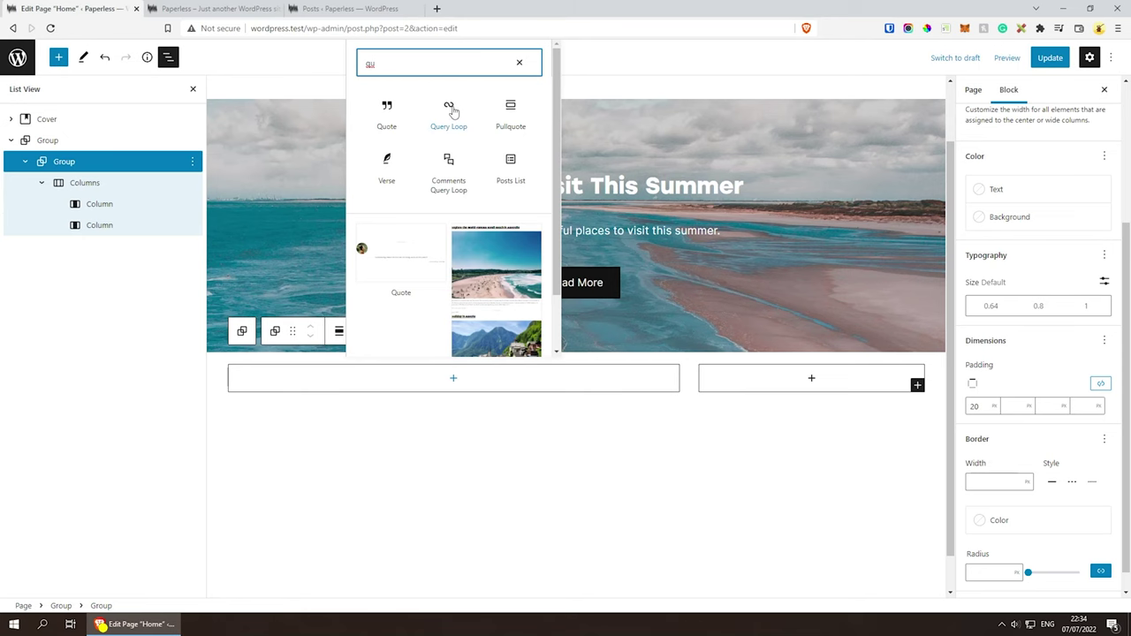
click(451, 110)
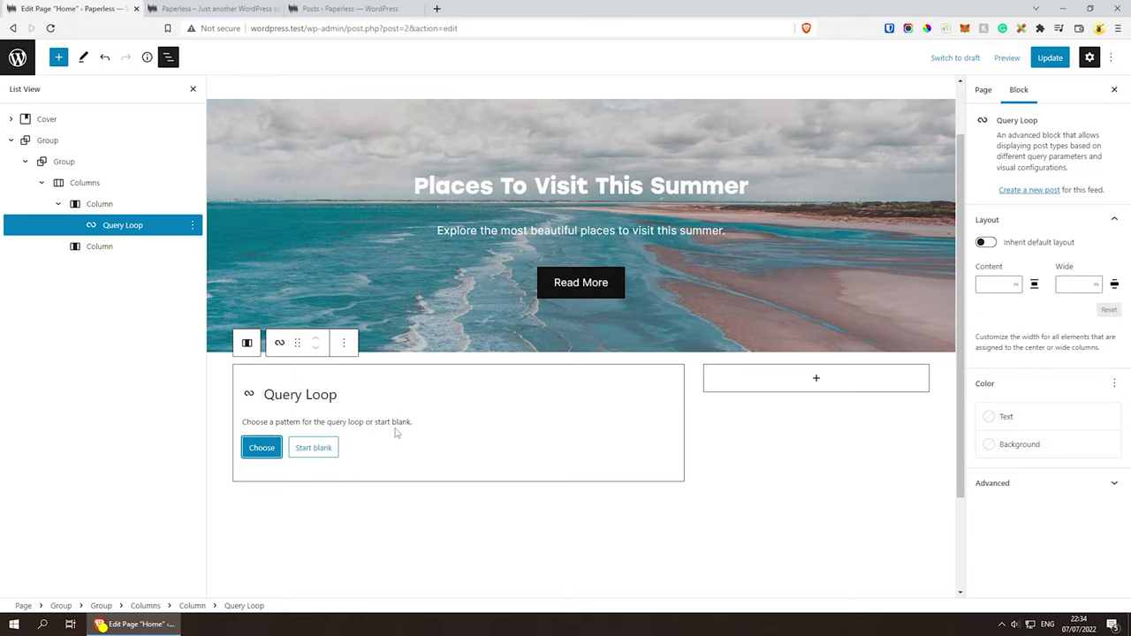
Browse the Query Loop patterns and choose the image-left layout with title and excerpt beside it.
click(262, 447)
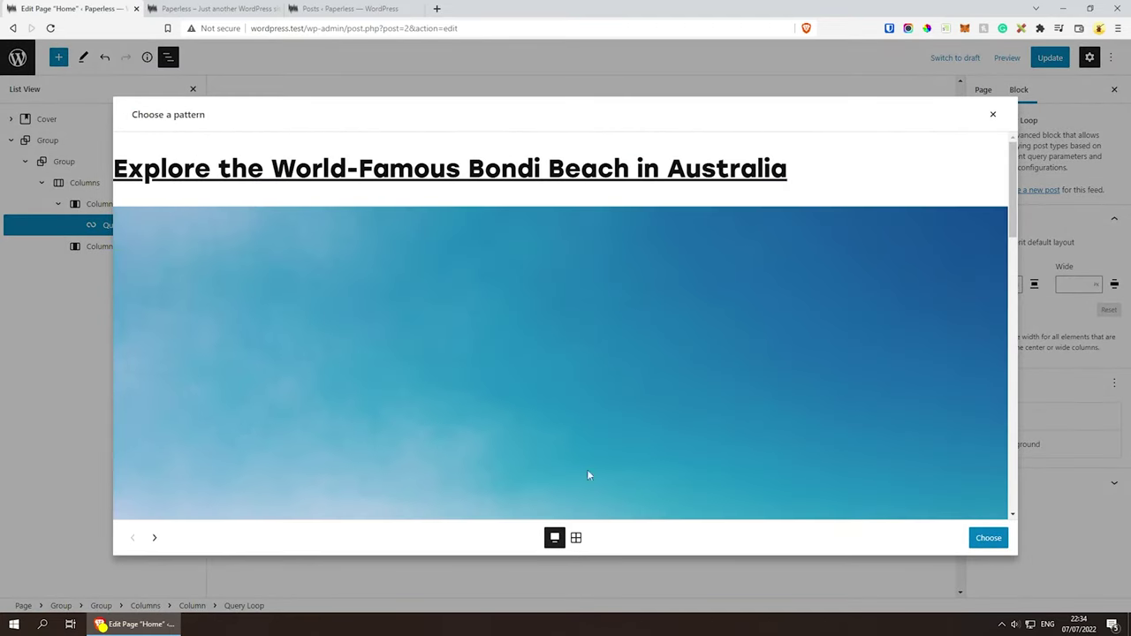
scroll(588, 472, down, 10)
scroll(546, 371, down, 5)
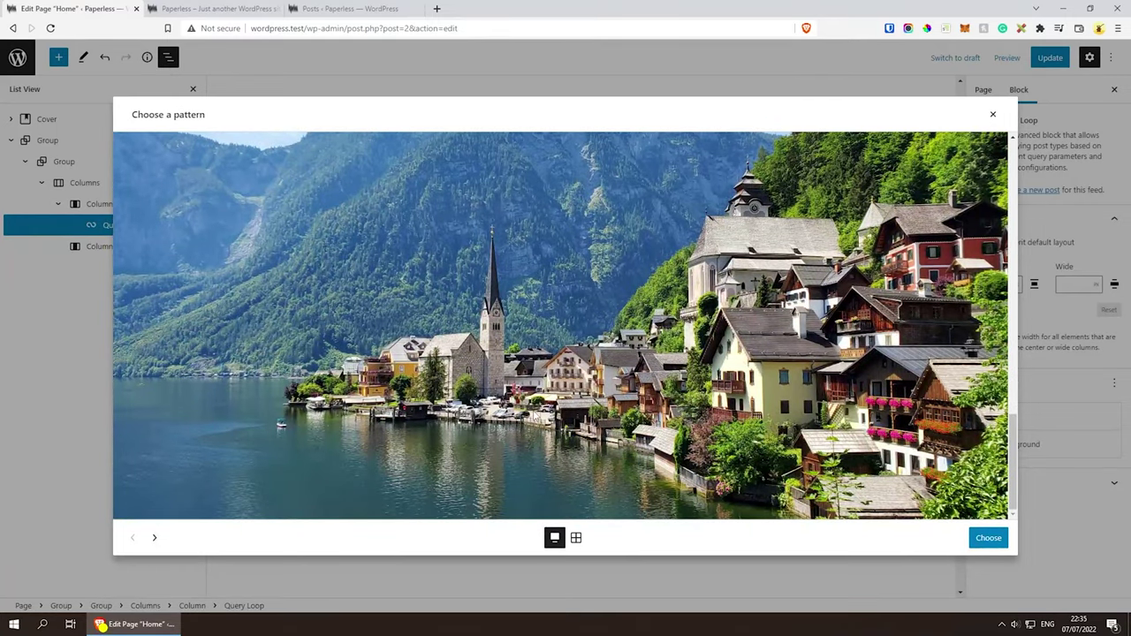
scroll(533, 419, up, 15)
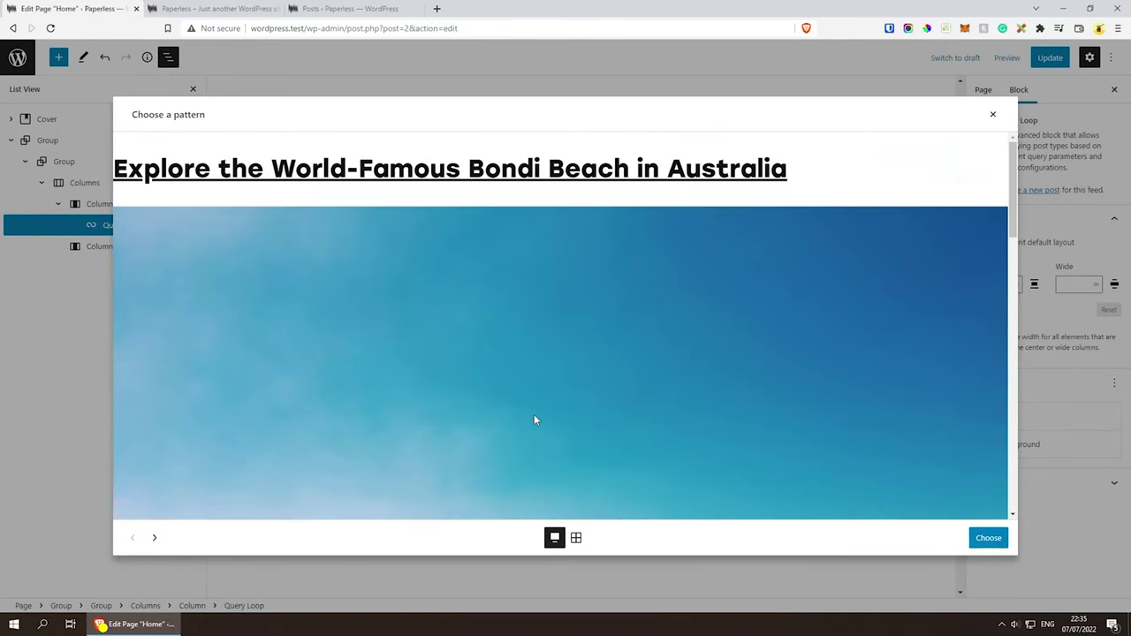
click(154, 538)
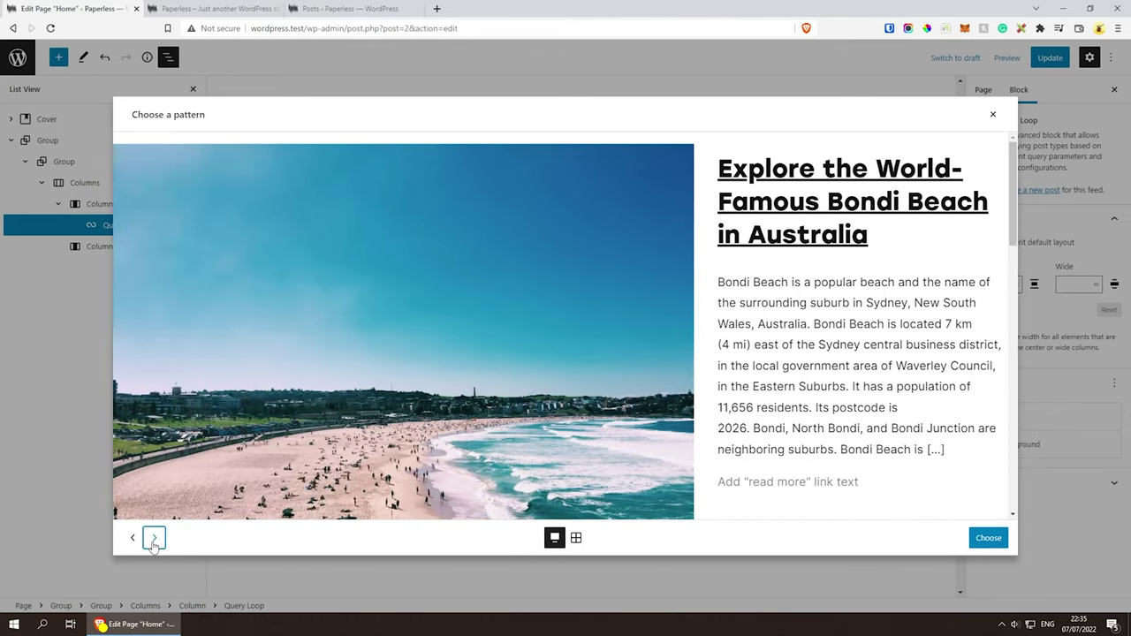
click(154, 538)
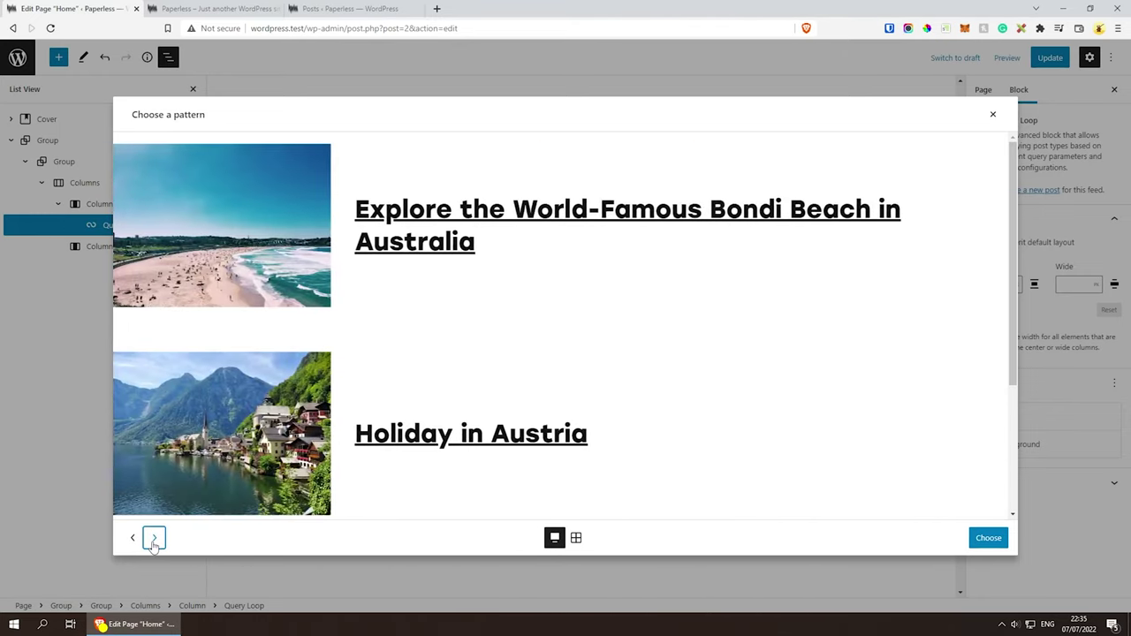
click(133, 538)
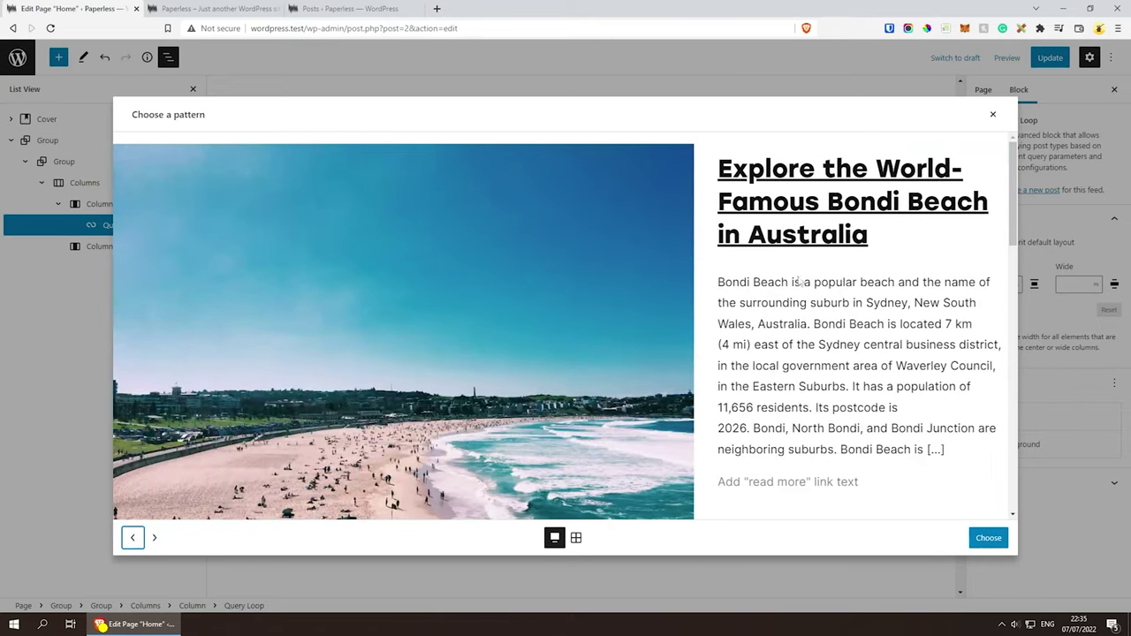
click(154, 538)
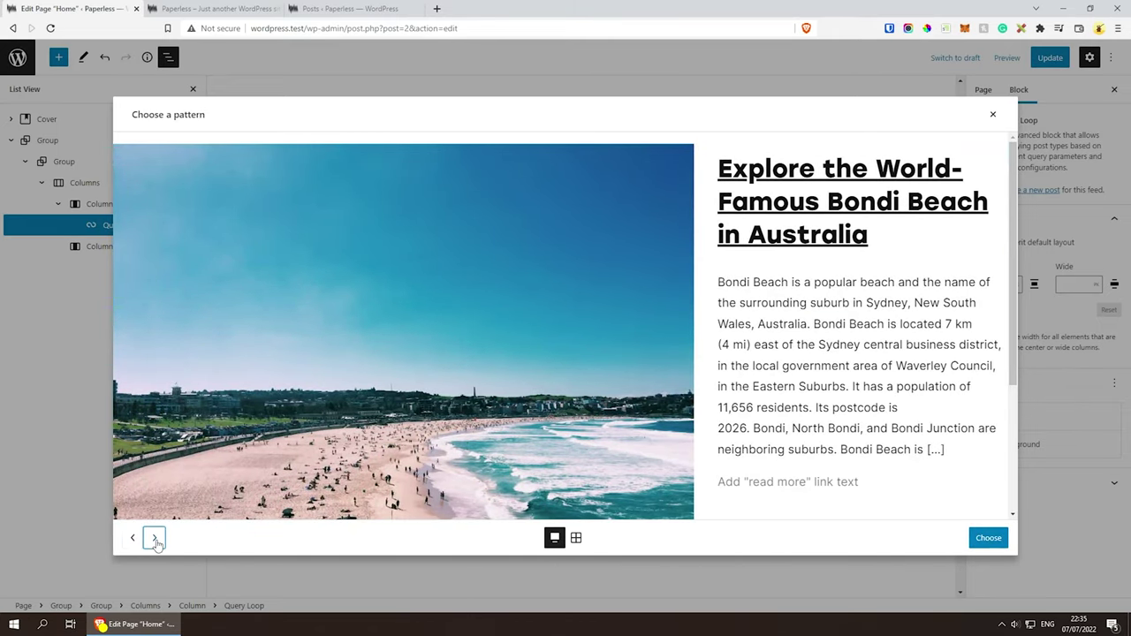
click(154, 541)
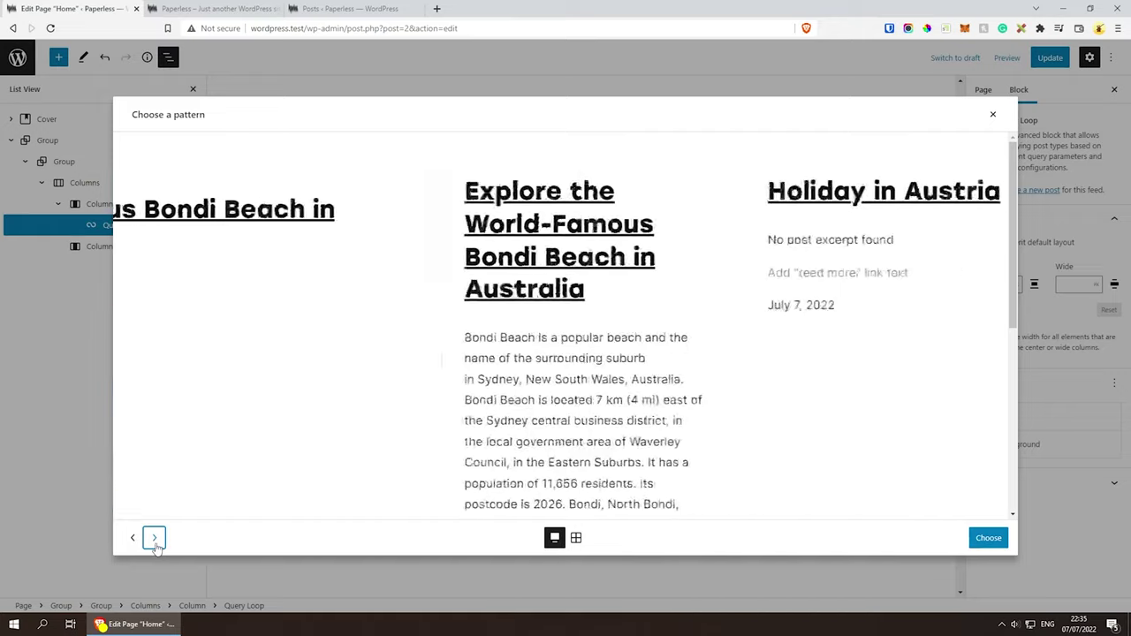
click(156, 544)
click(156, 544)
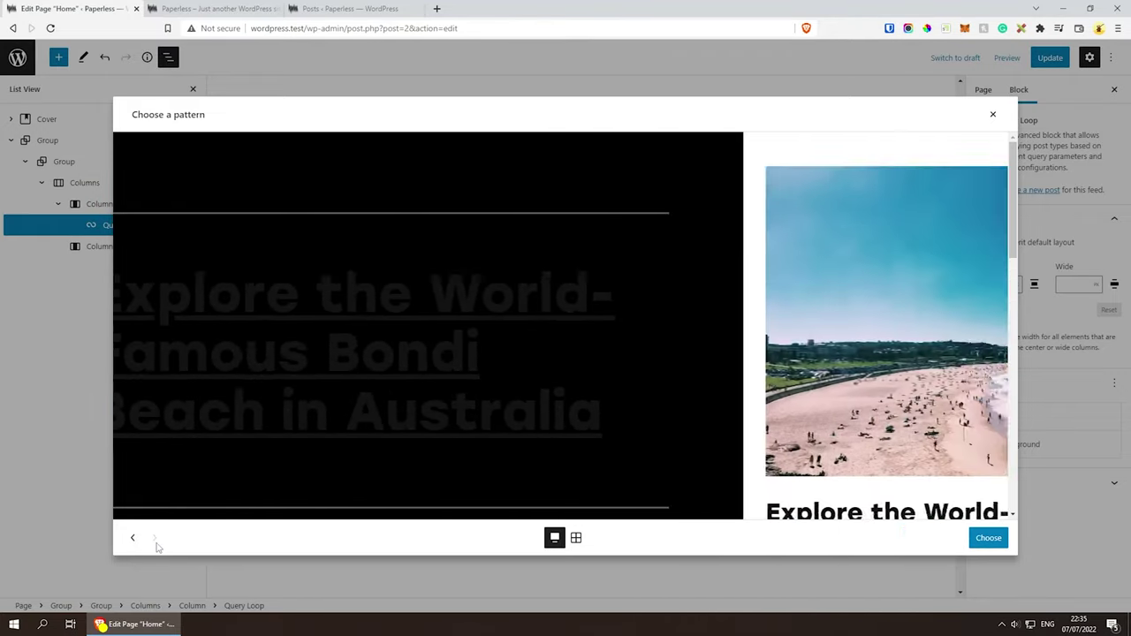
scroll(597, 363, down, 9)
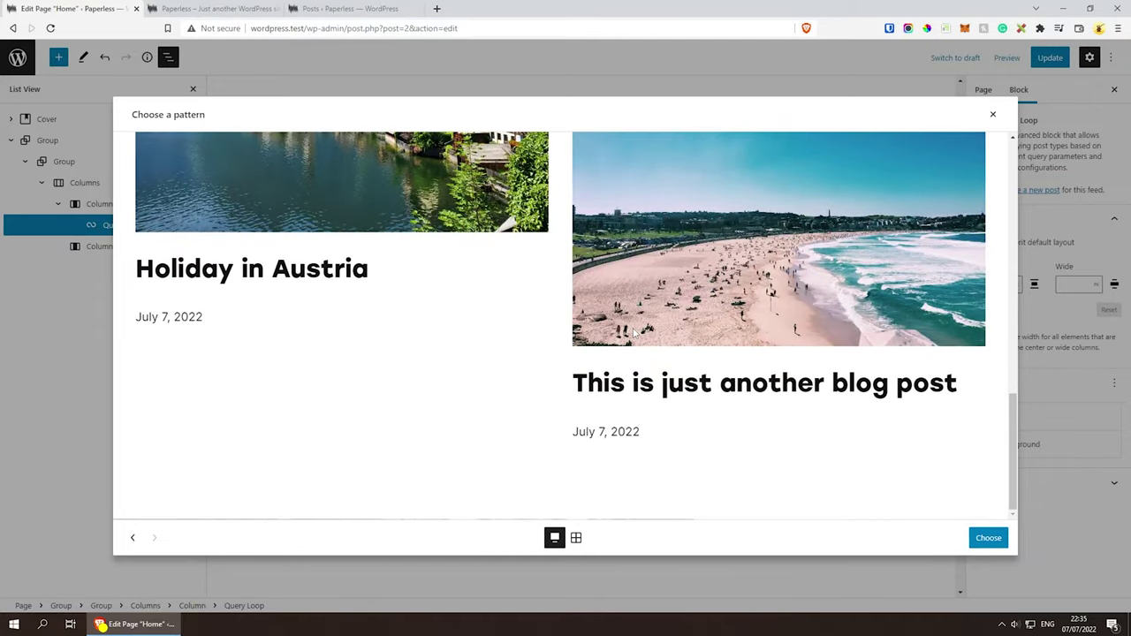
click(133, 538)
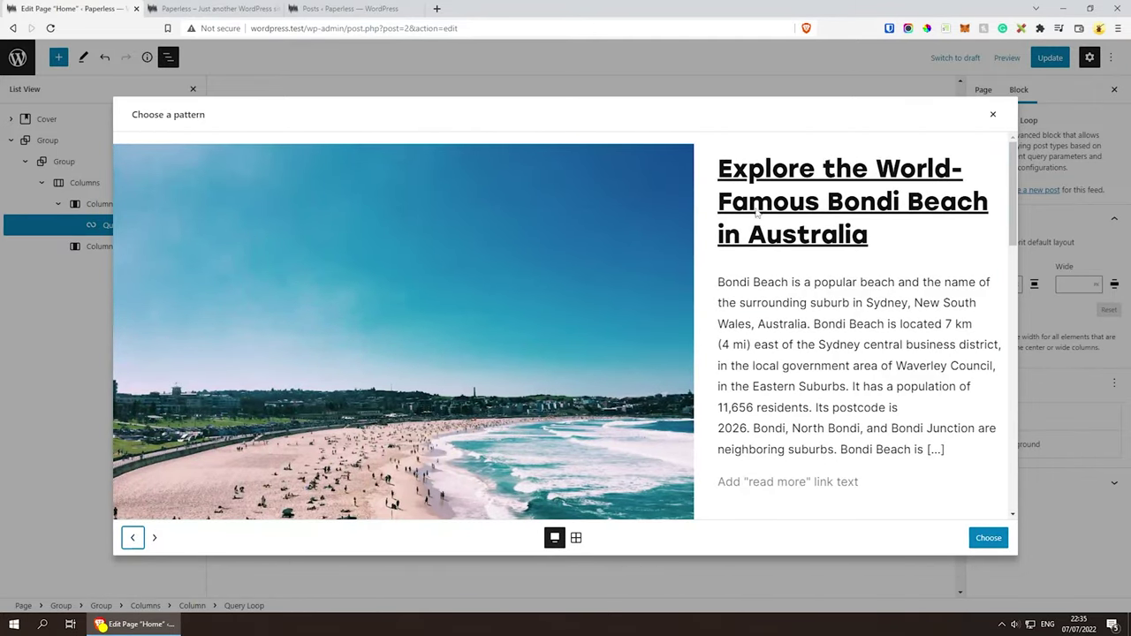
scroll(756, 212, down, 5)
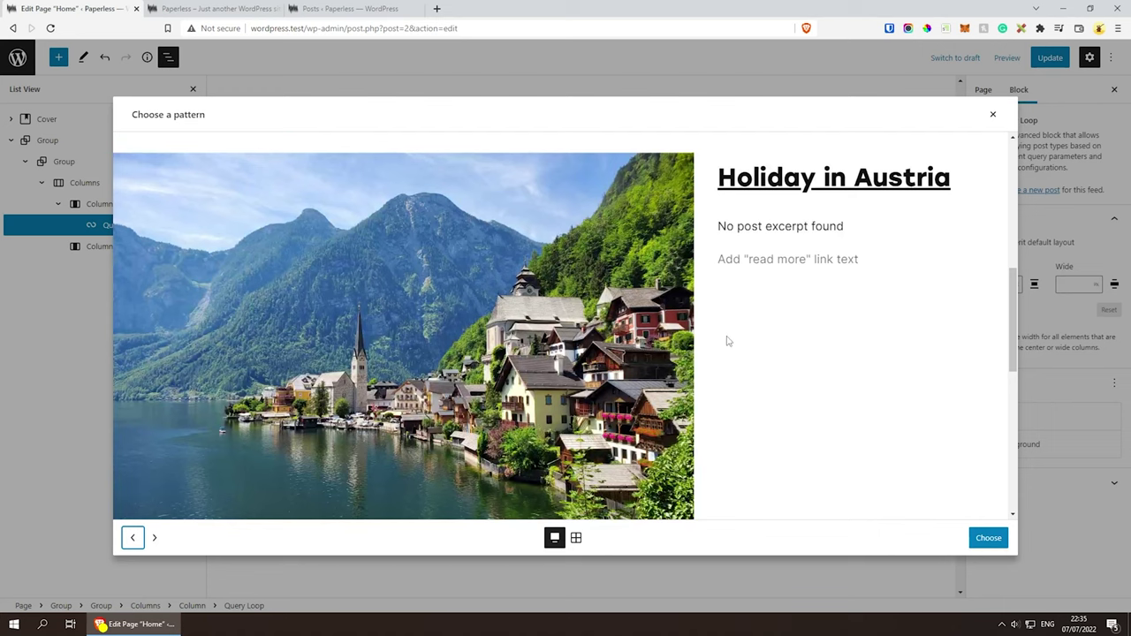
click(988, 538)
Set the Query Loop's items per page to 4 in its display settings.
scroll(530, 335, down, 3)
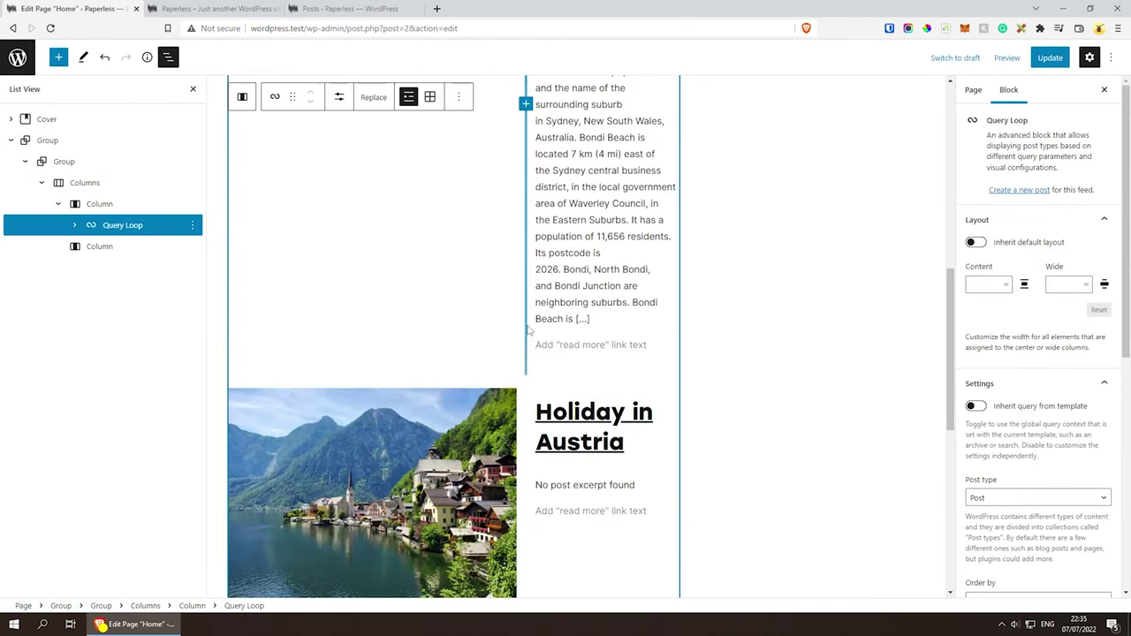
scroll(530, 335, down, 5)
scroll(545, 356, up, 10)
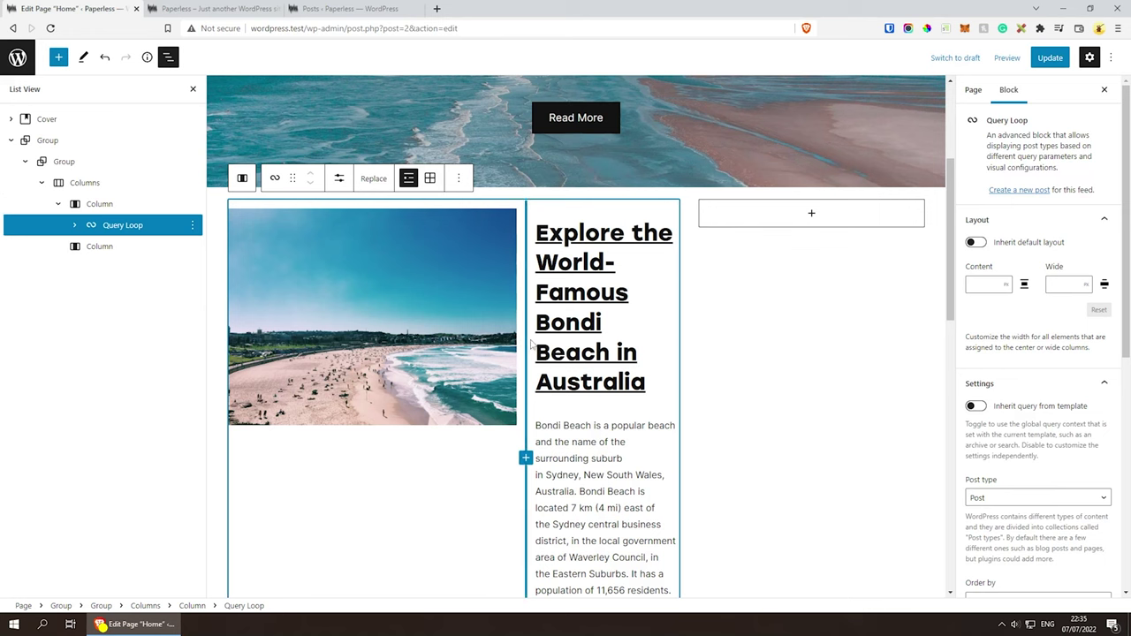
scroll(565, 335, down, 2)
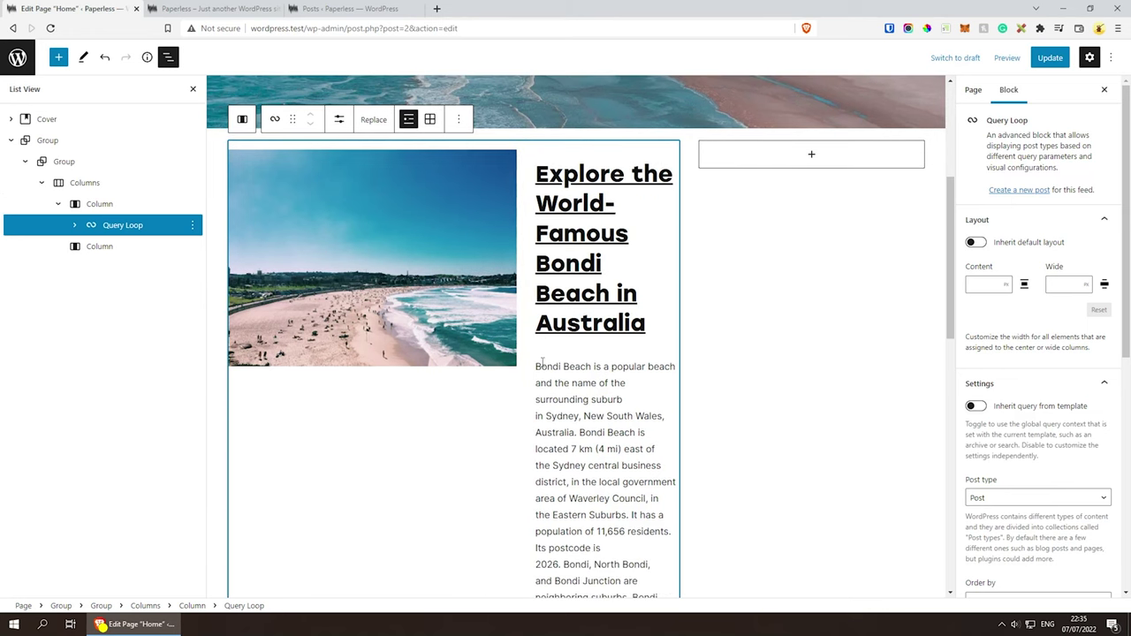
scroll(541, 357, up, 2)
click(276, 179)
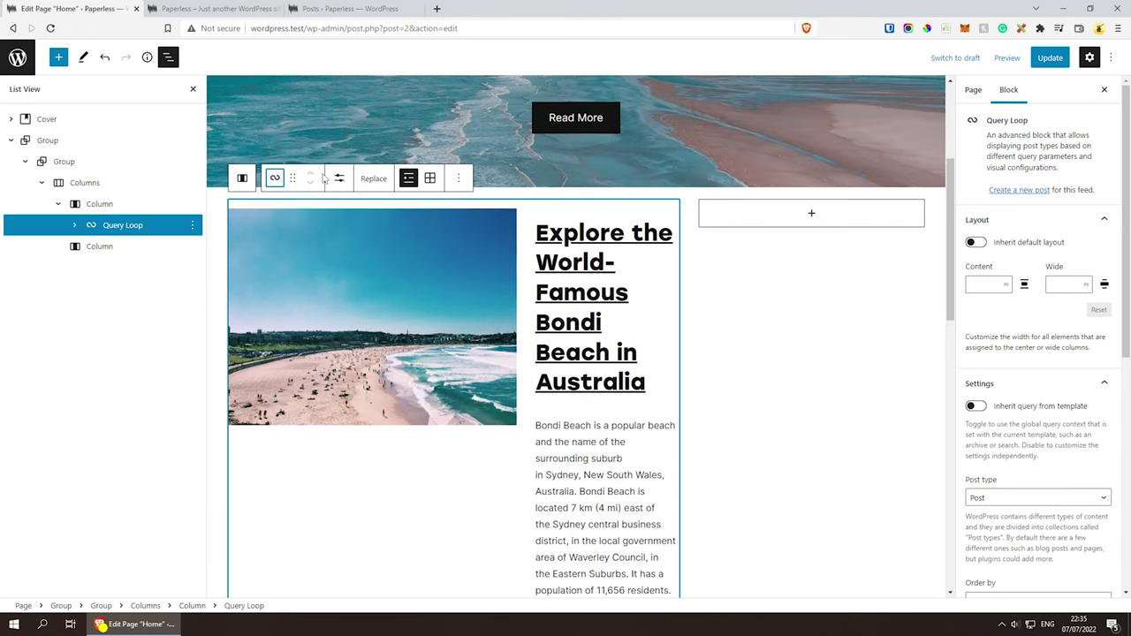
click(340, 179)
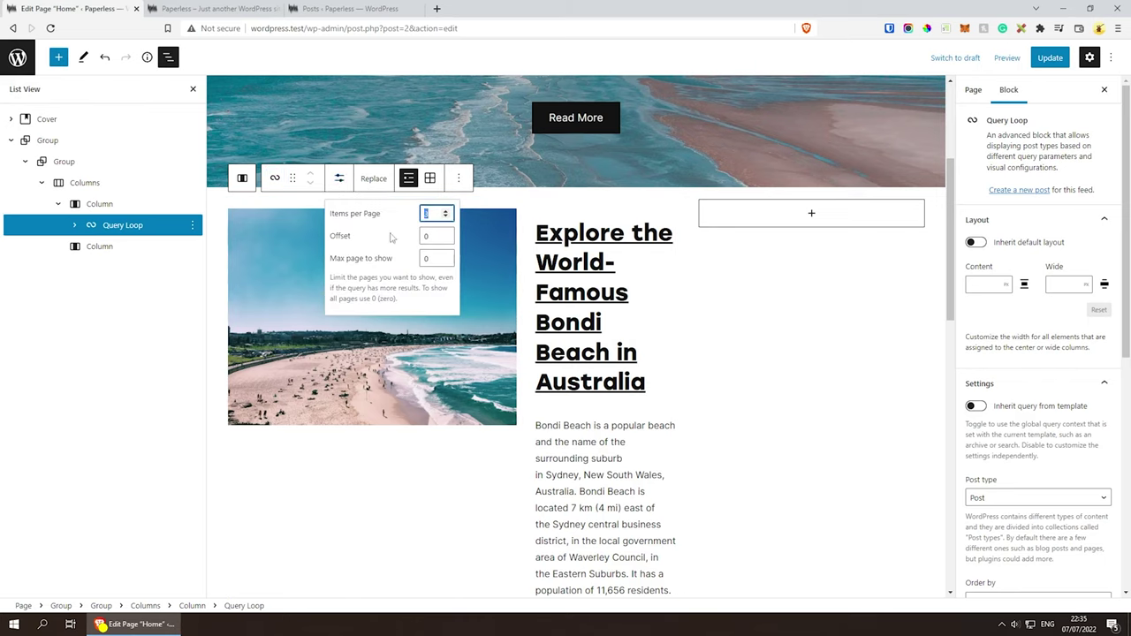
text(4)
Select the column holding each post's title and excerpt.
click(575, 281)
scroll(576, 278, down, 10)
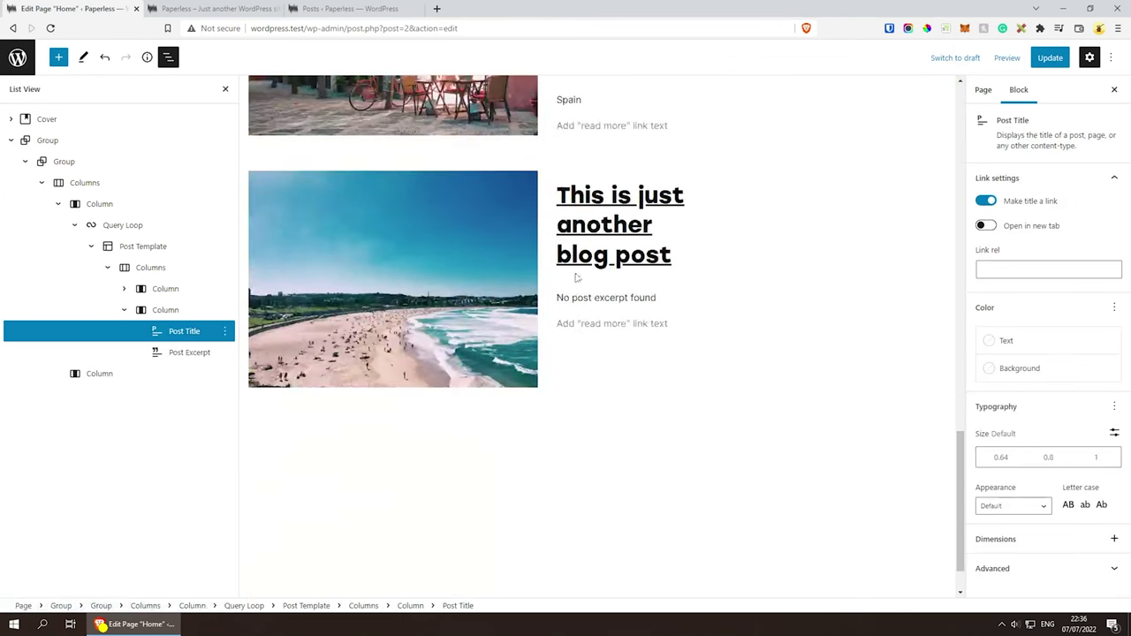
scroll(575, 278, up, 8)
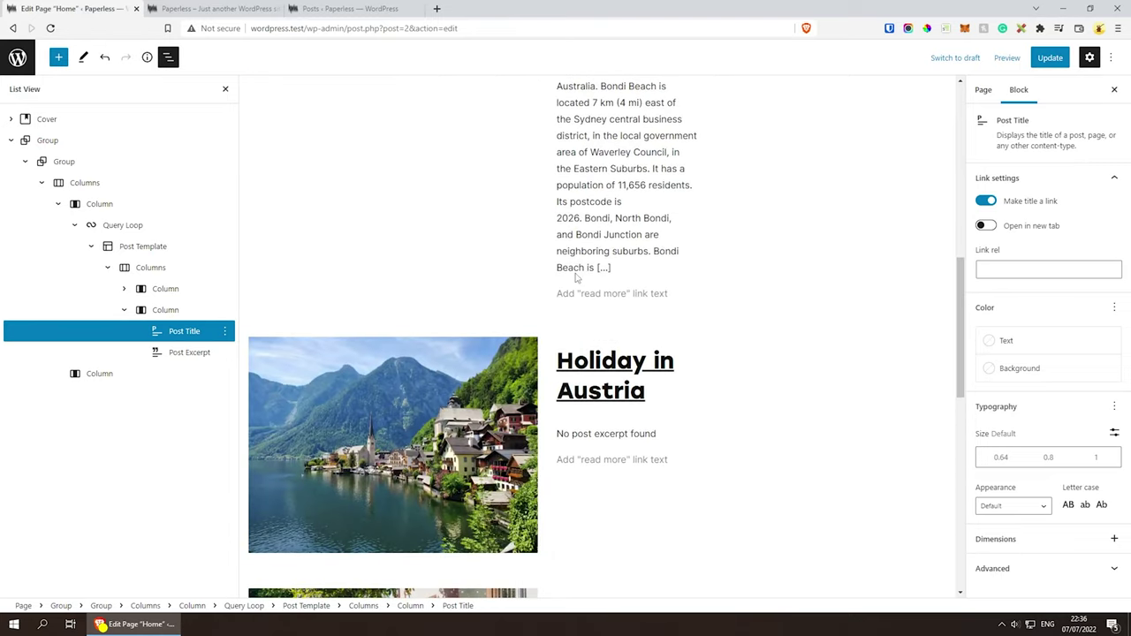
scroll(575, 278, up, 6)
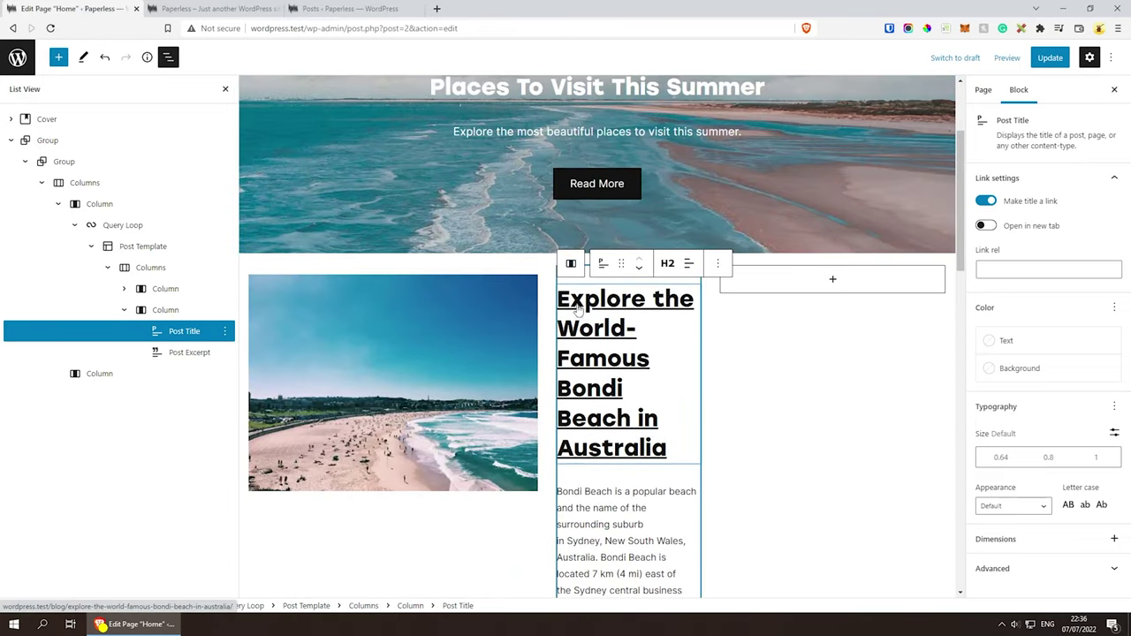
scroll(579, 309, down, 2)
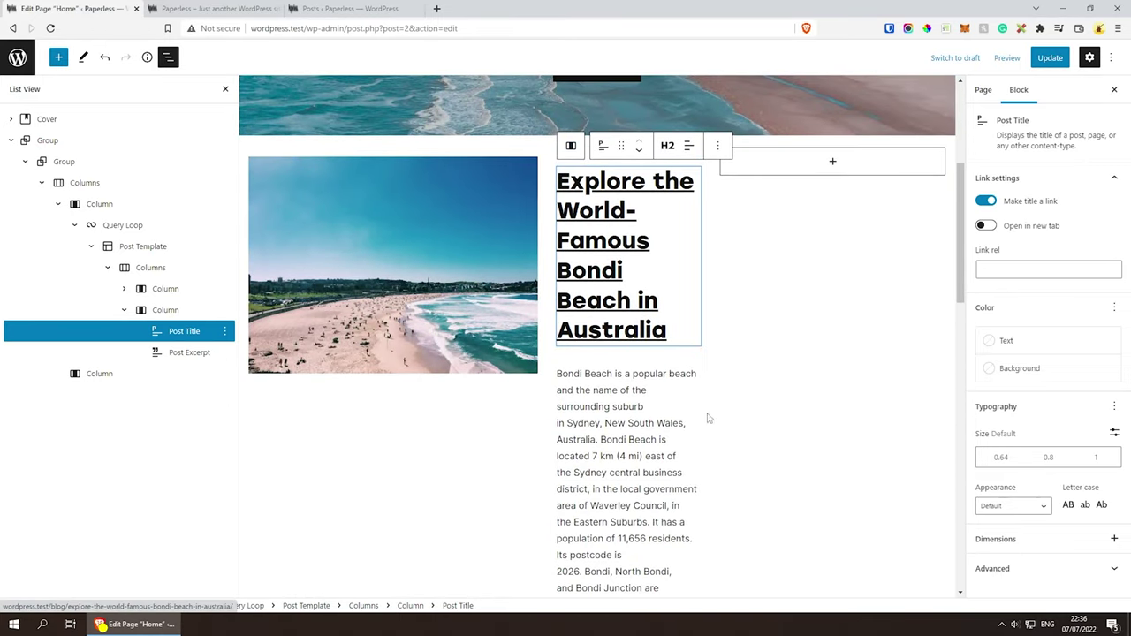
mouse_move(544, 281)
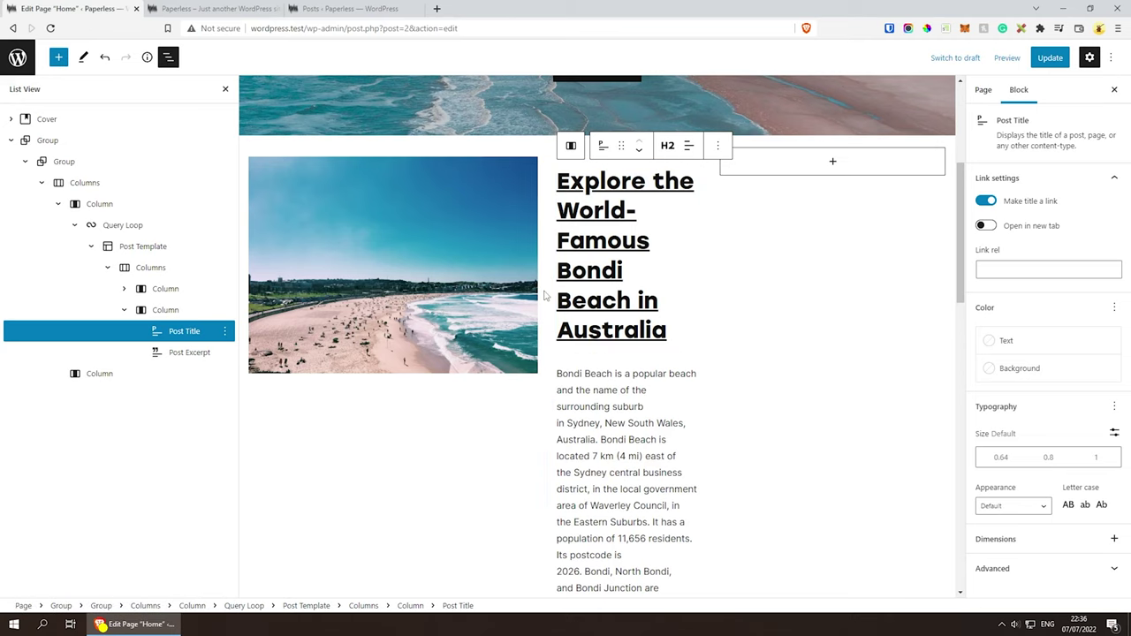
click(545, 305)
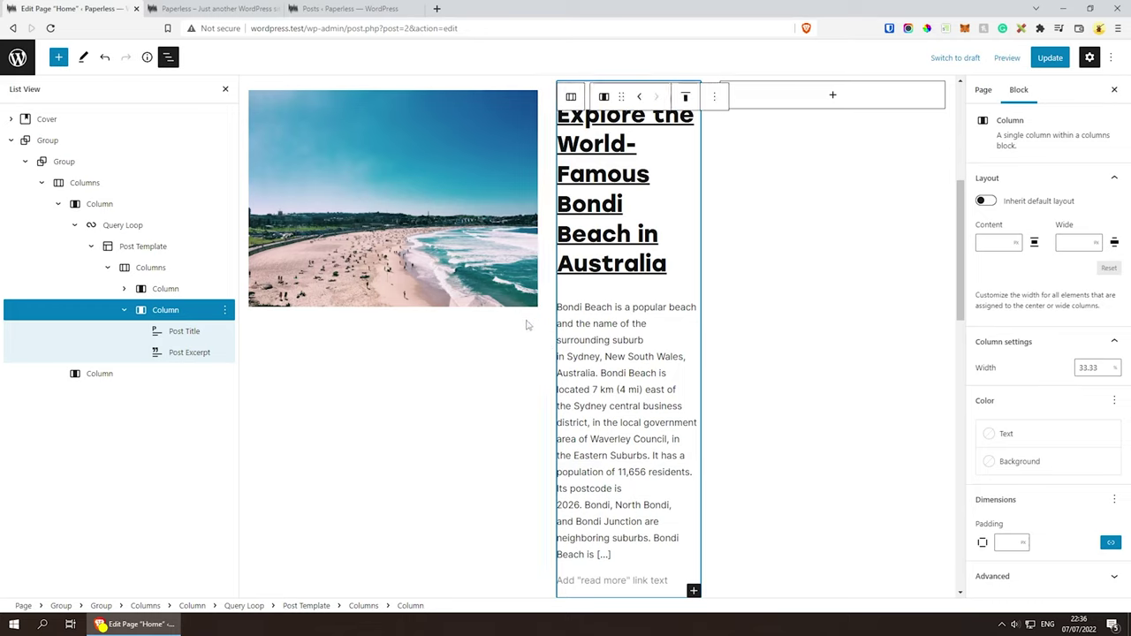
Narrow the image column's width from 65 down to about 39 percent.
click(163, 289)
click(161, 312)
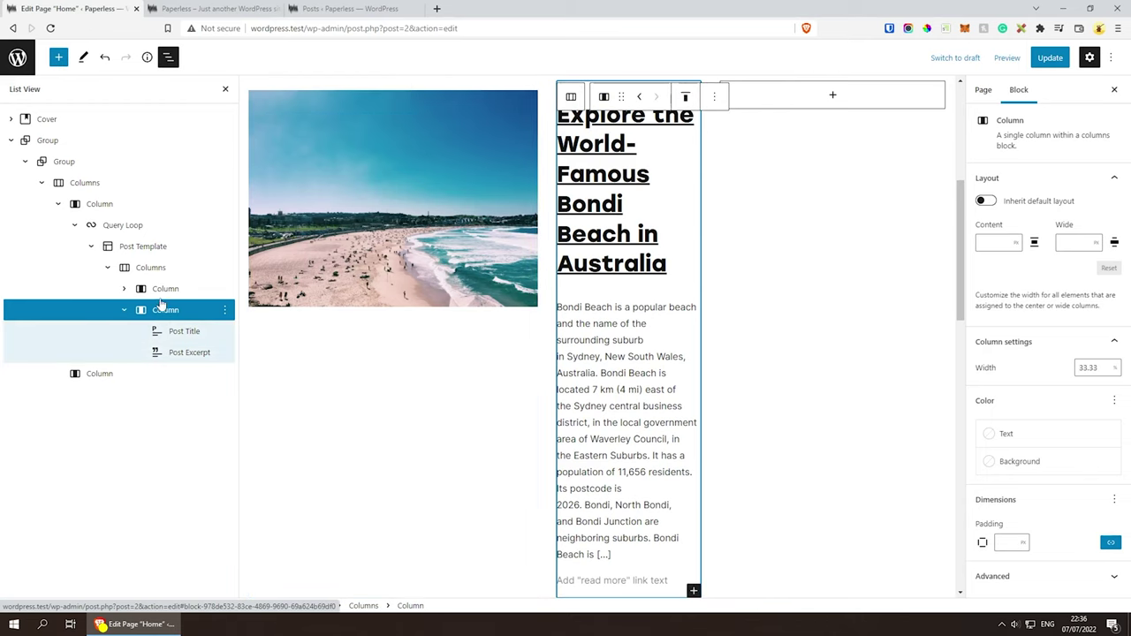
click(164, 296)
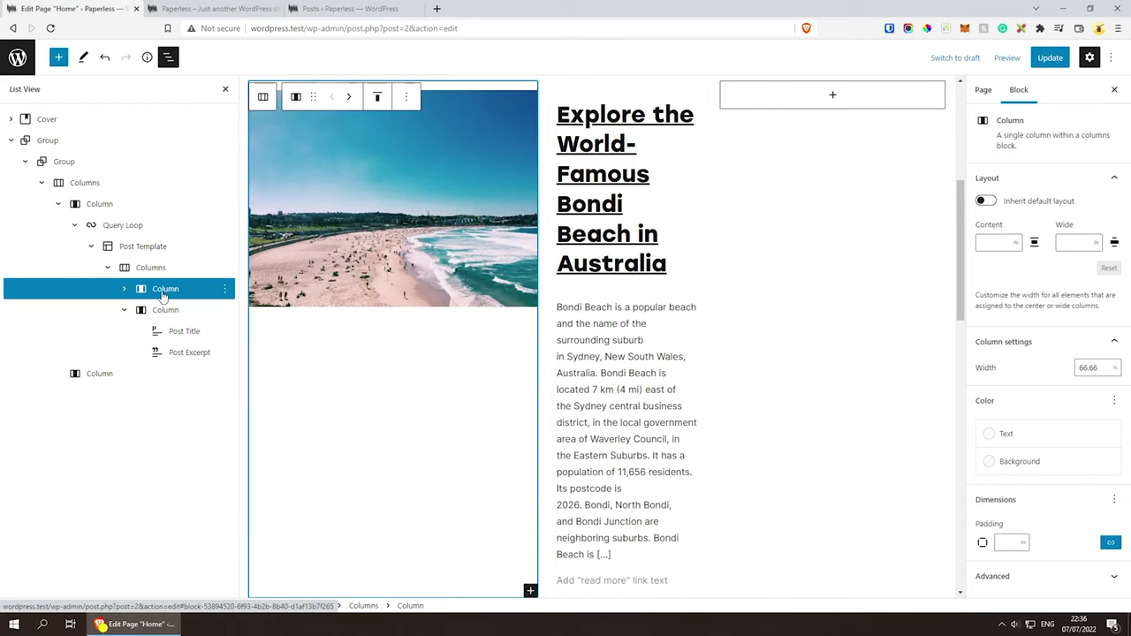
double_click(1092, 368)
text(65)
key(Down)
key(Down)
key(Down)
key(Down)
key(Down)
key(Down)
key(Down)
key(Down)
key(Down)
key(Down)
key(Down)
key(Down)
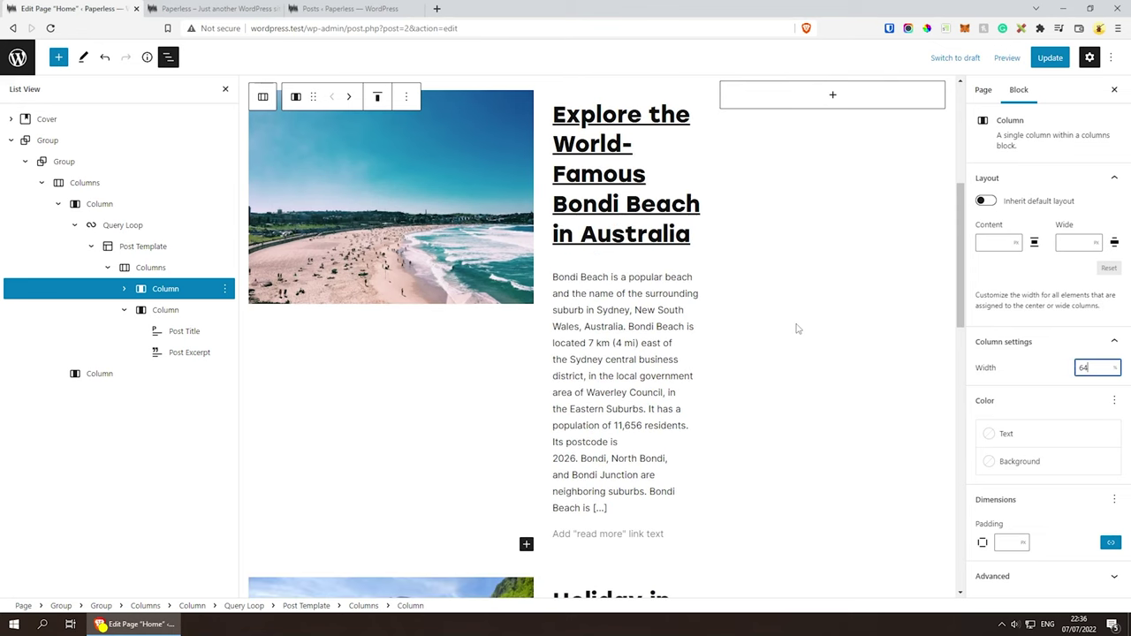
key(Down)
key(Down)
key(Down)
key(Down)
key(Down)
key(Down)
key(Down)
key(Down)
key(Down)
key(Down)
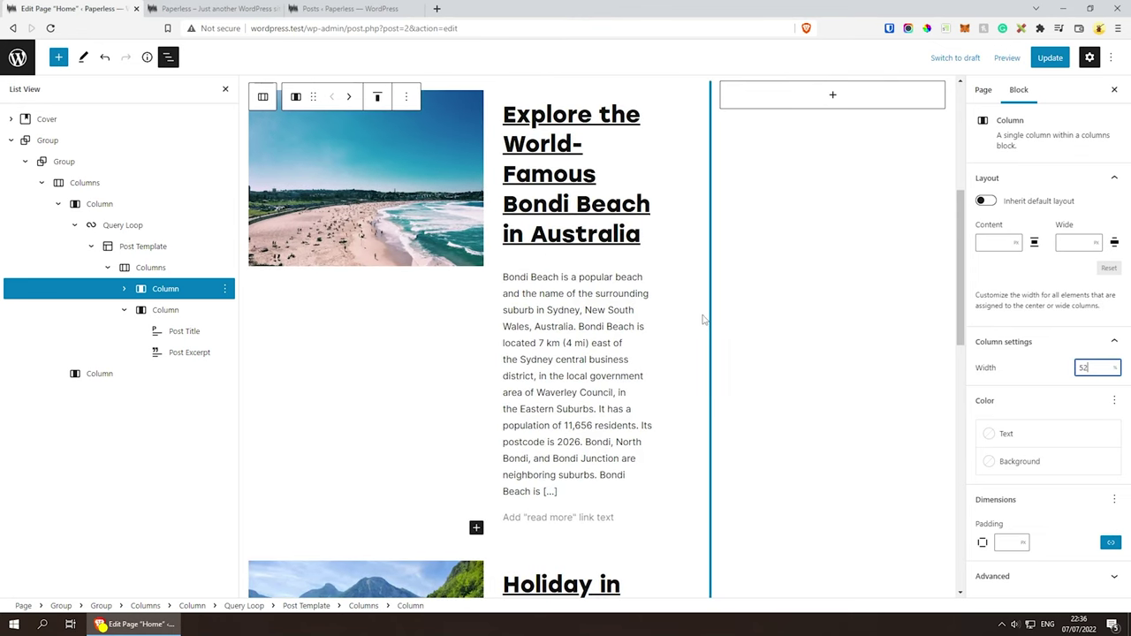
key(Down)
key(Down)
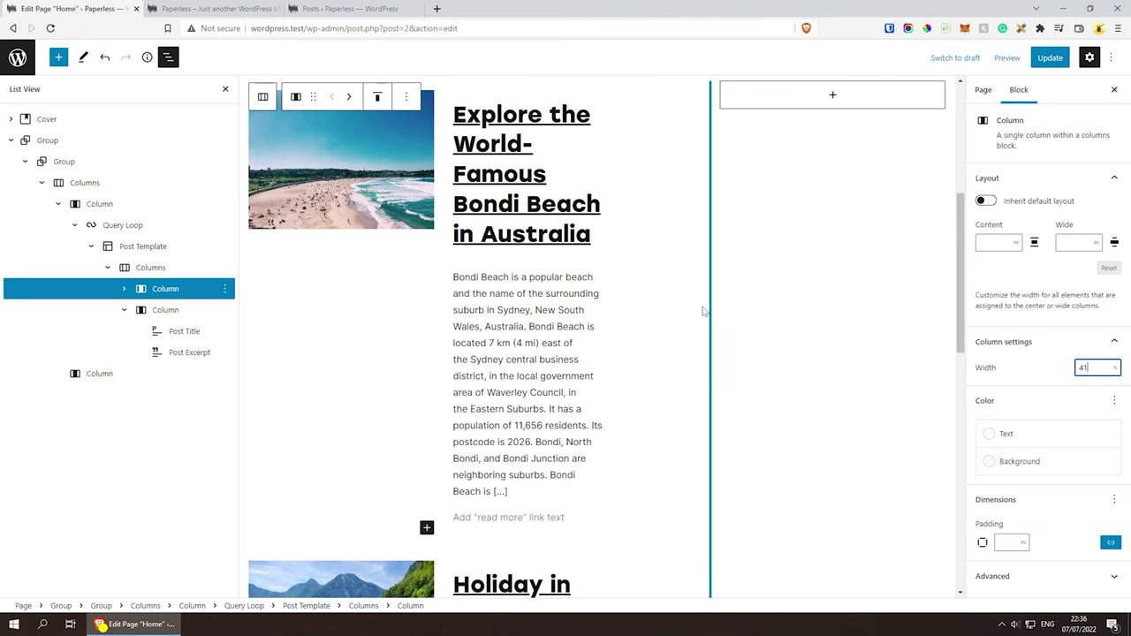
key(Down)
key(Down)
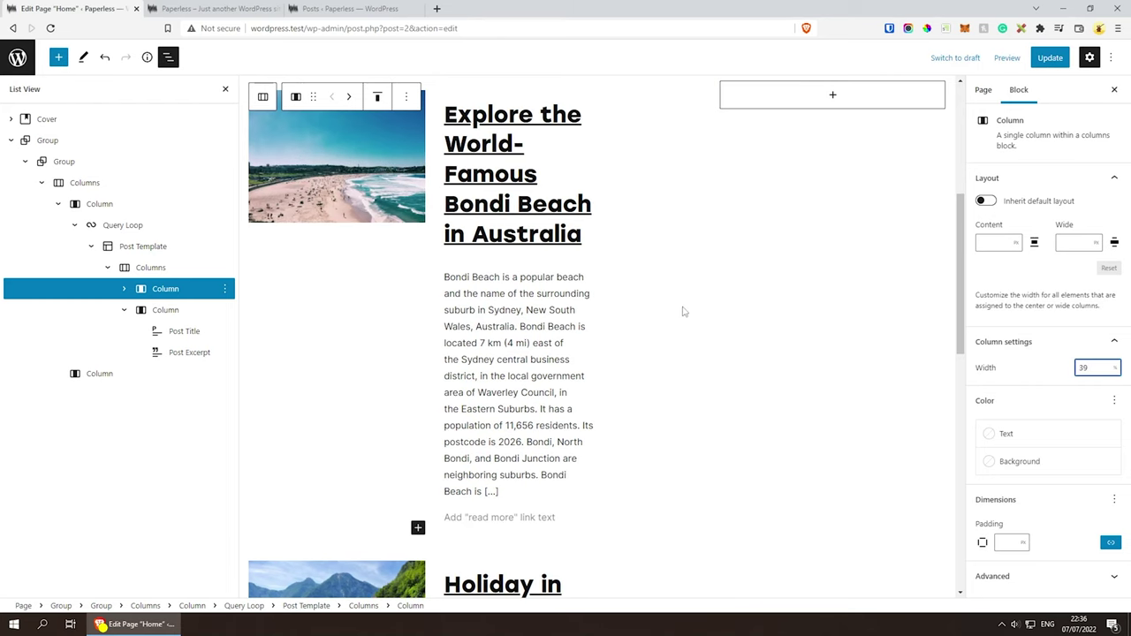
Widen the text column's width from 53 up to about 64 percent.
click(150, 314)
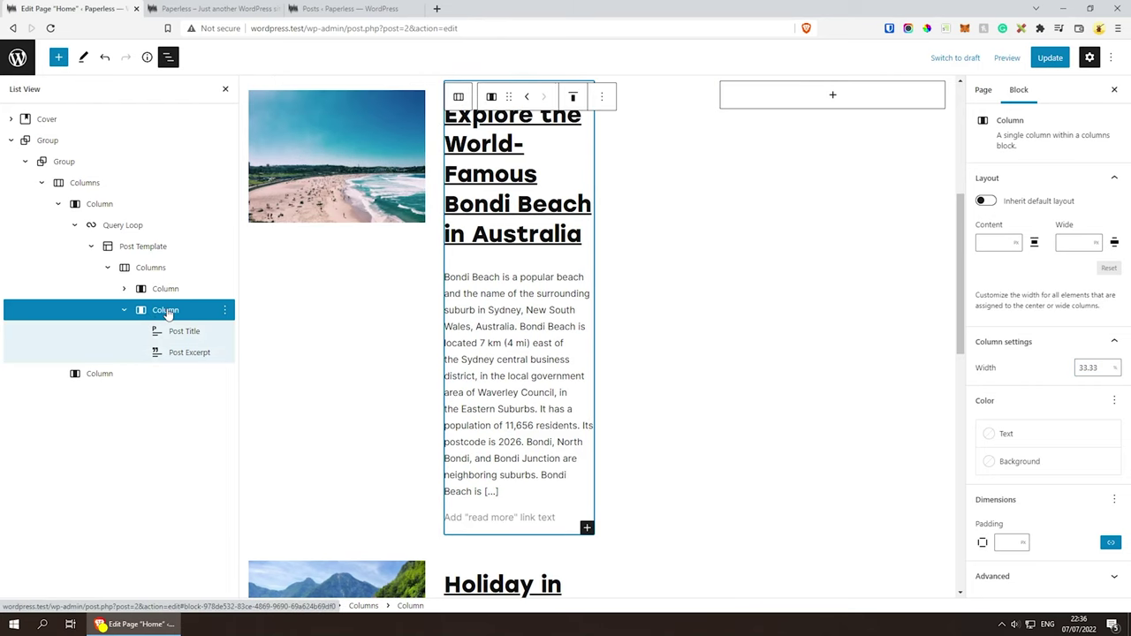
double_click(1093, 367)
text(35)
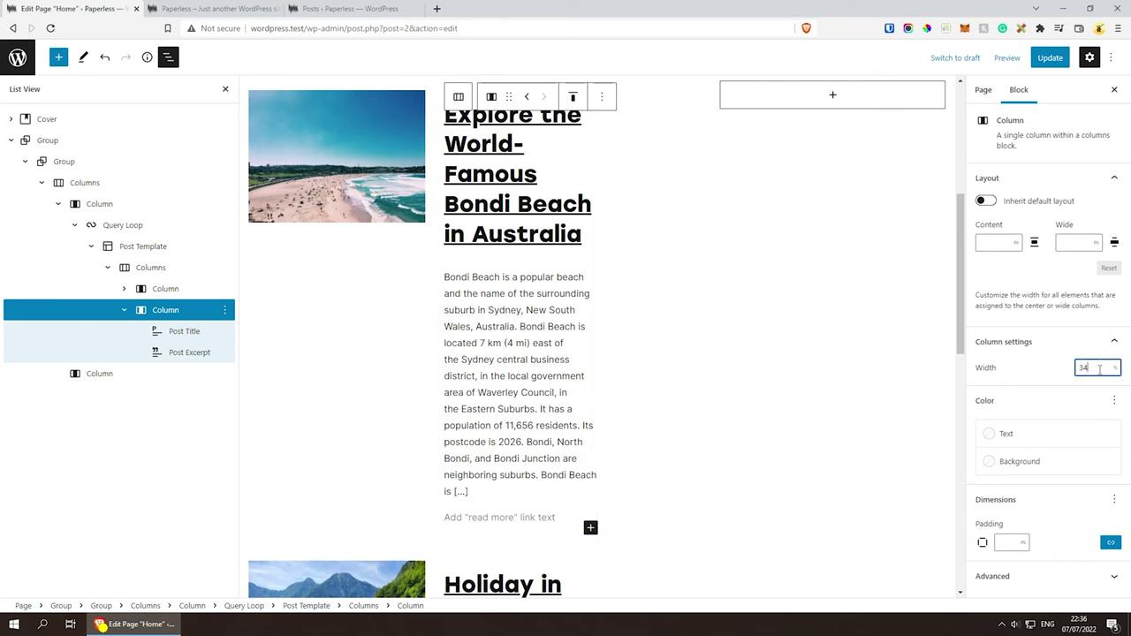
key(BackSpace)
key(BackSpace)
text(53)
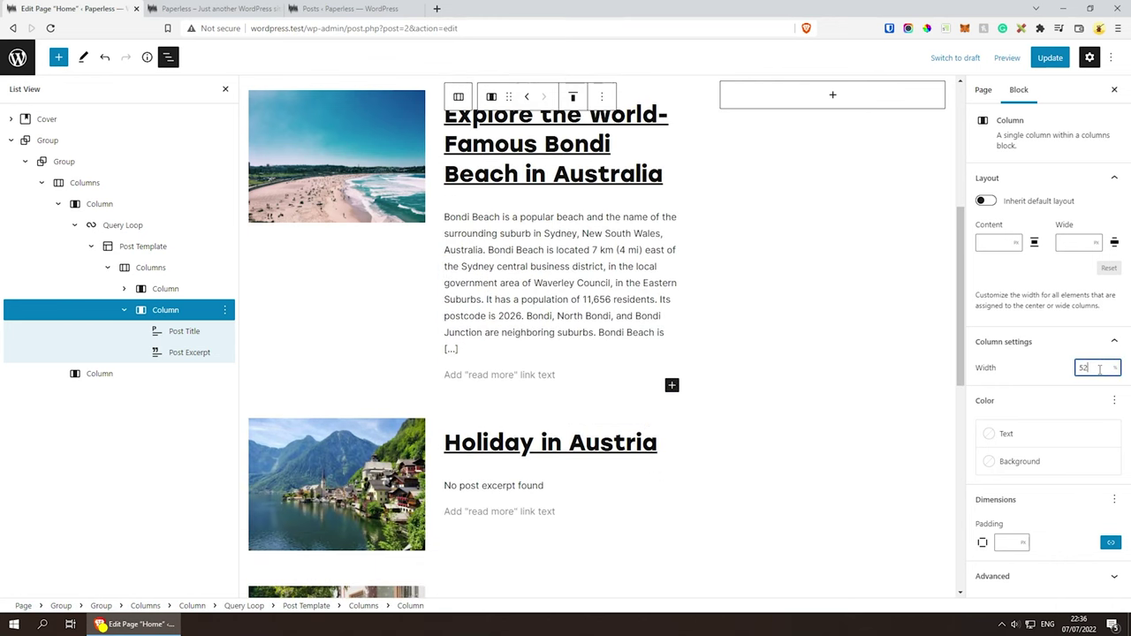
key(Up)
key(Up)
key(Up)
key(Up)
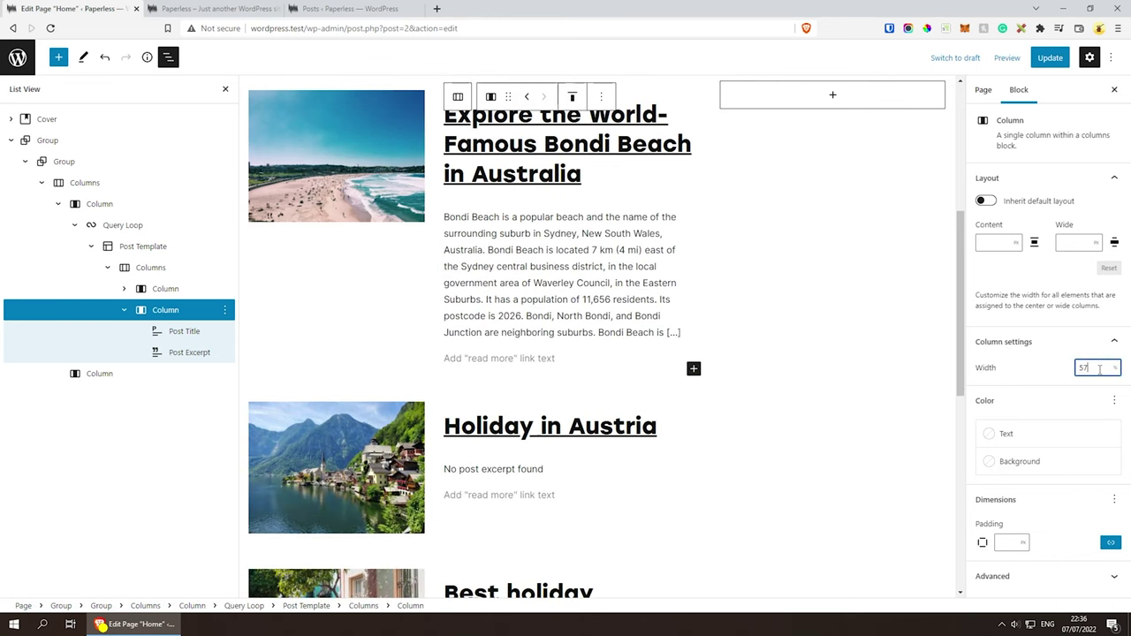
key(Up)
key(Up)
key(Up)
key(Up)
key(Up)
key(Up)
key(Up)
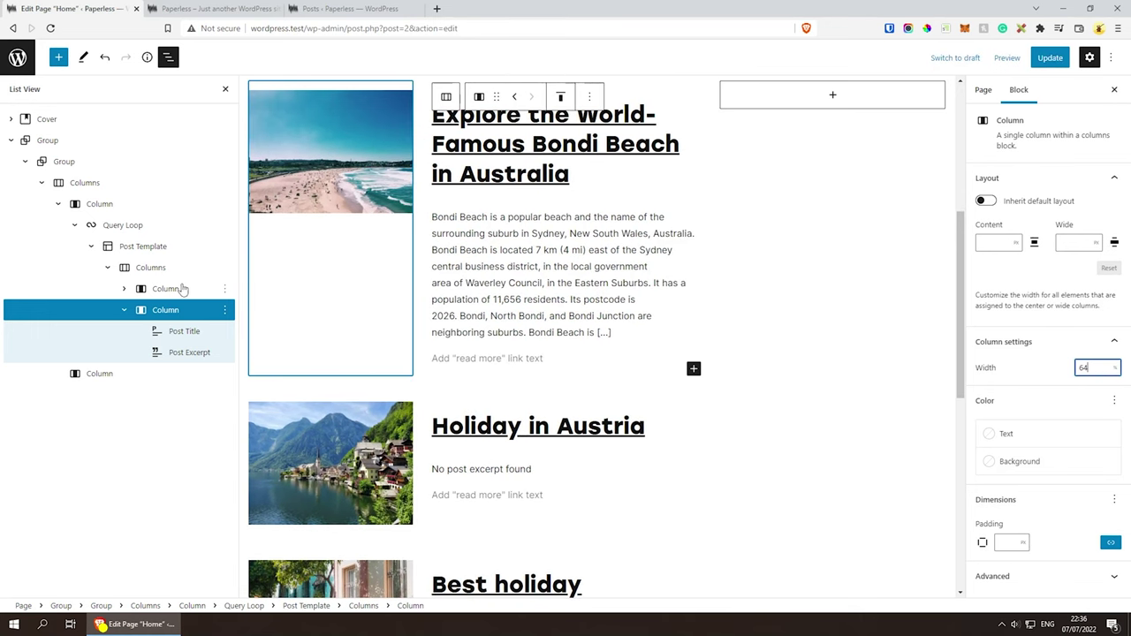
Retype both column widths, entering 70 for the text column.
click(177, 289)
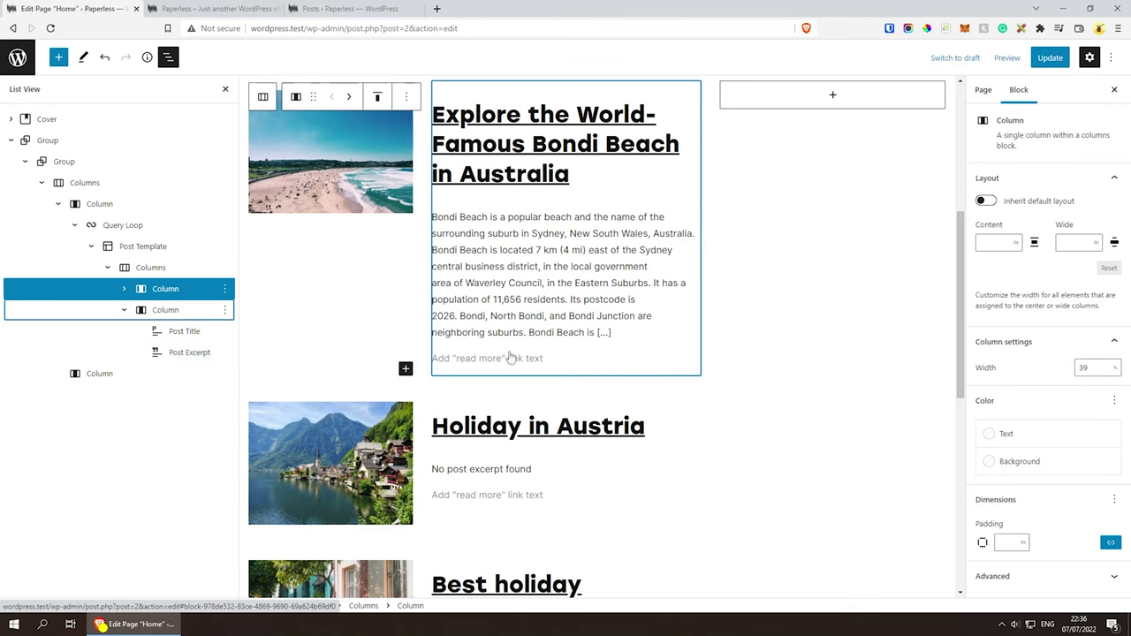
click(165, 310)
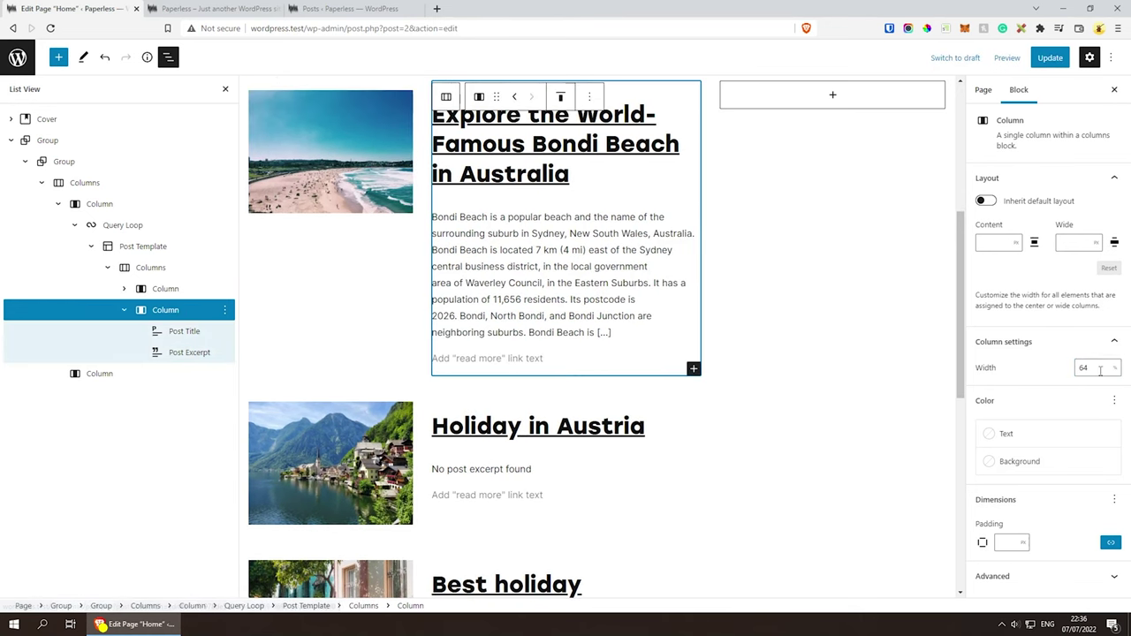
click(157, 290)
drag(1095, 368, 1056, 375)
text(20)
text(30)
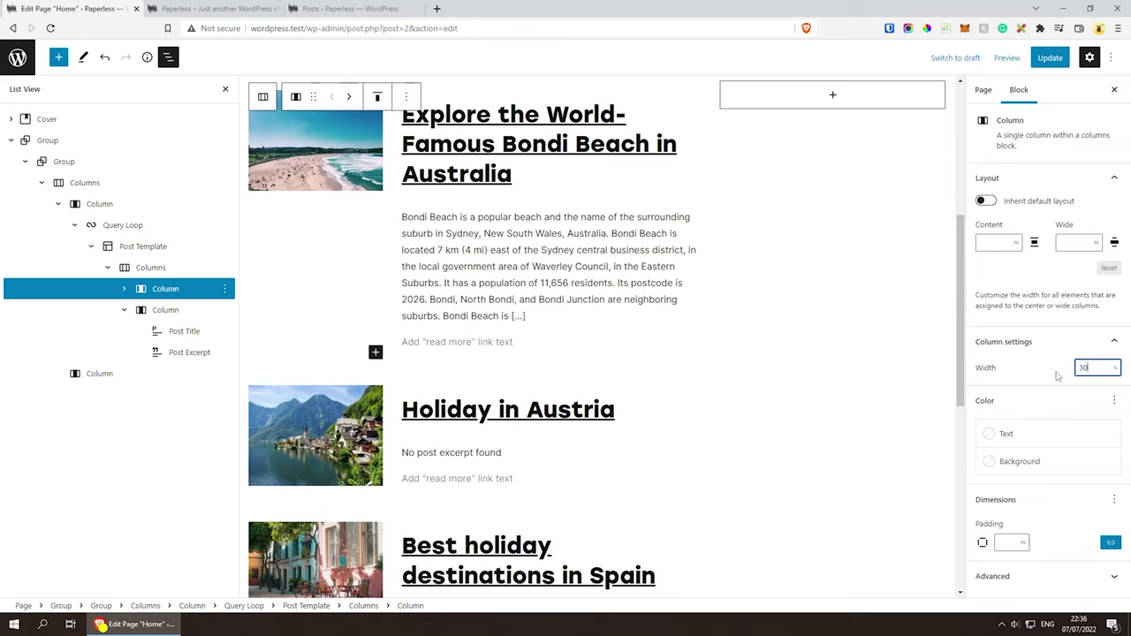
click(159, 311)
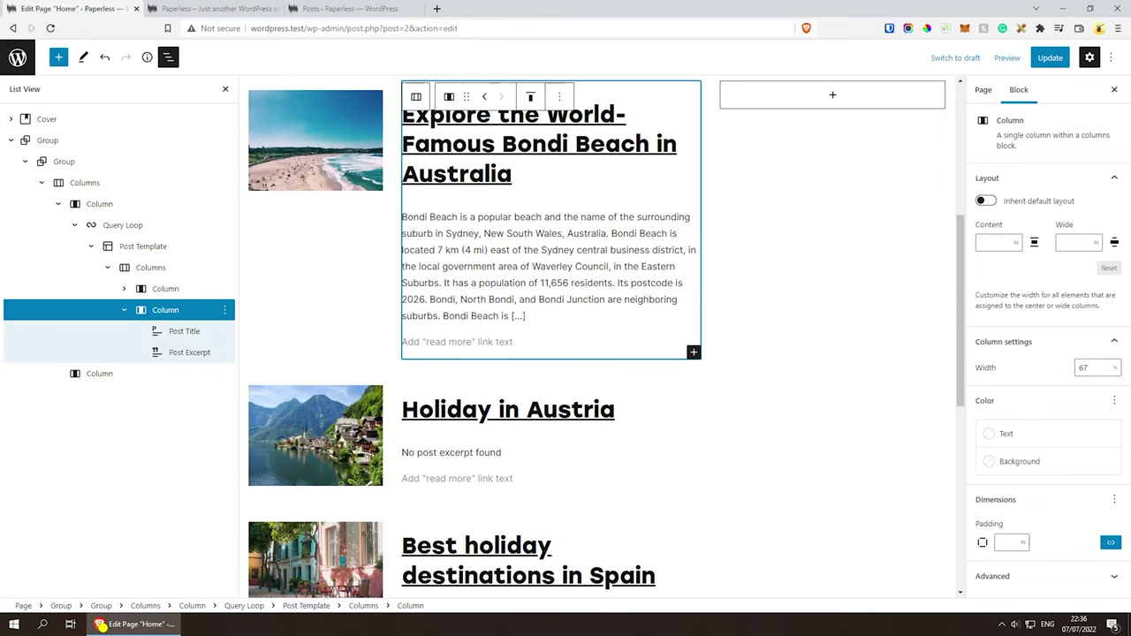
drag(1096, 369, 1007, 369)
text(70)
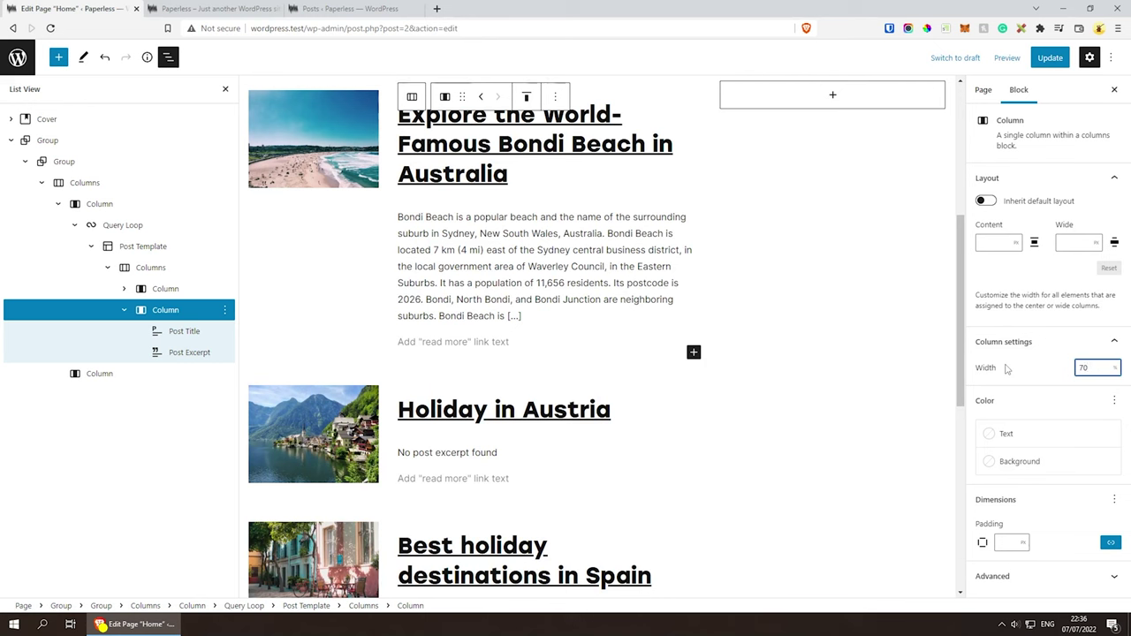
Step the title-and-excerpt column's width down from 70 to 60 percent.
scroll(544, 389, up, 1)
click(165, 289)
click(164, 309)
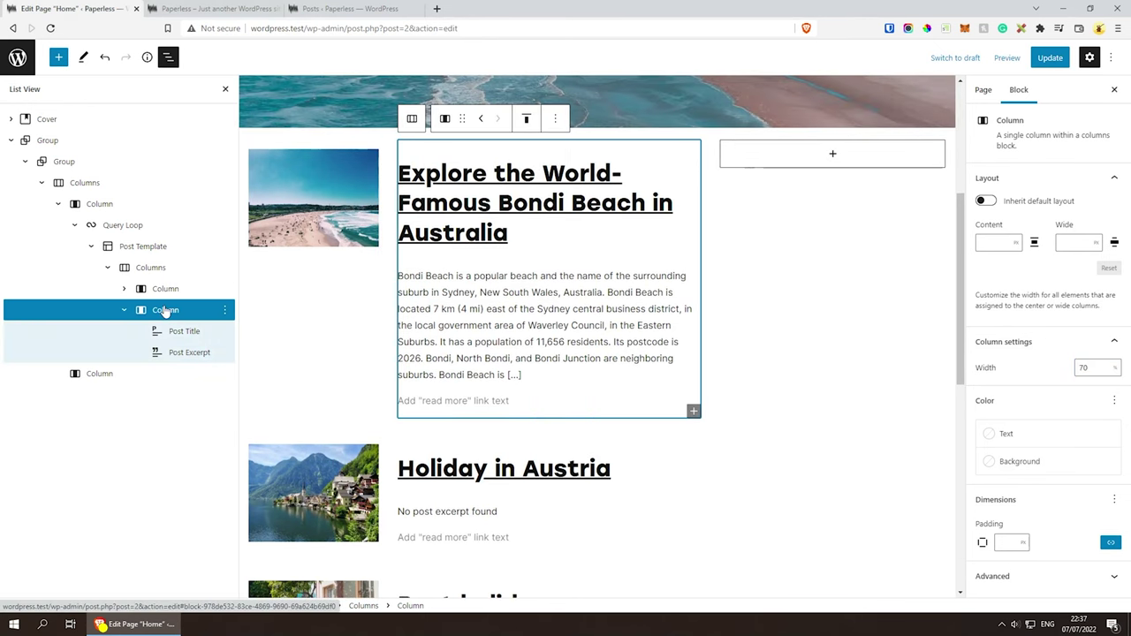
click(1116, 372)
click(1116, 372)
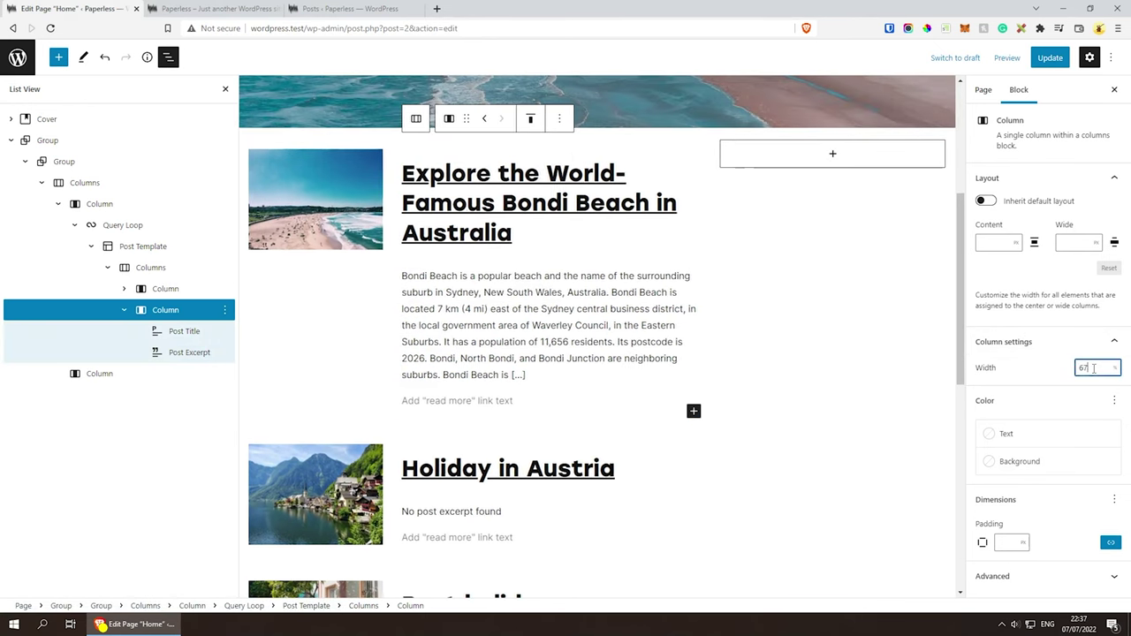
click(1116, 372)
click(1116, 374)
click(1116, 374)
click(1116, 374)
click(1115, 374)
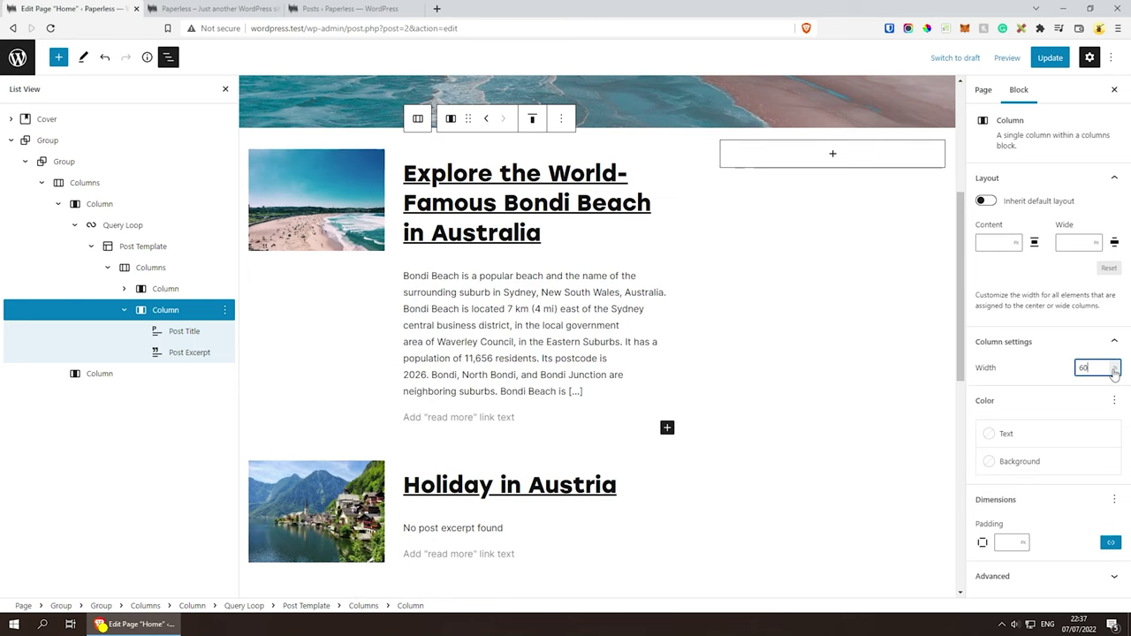
Raise the image column's width from 30 to 40 percent.
click(165, 288)
click(1102, 369)
key(Up)
key(Up)
key(Up)
key(Up)
key(Up)
key(Up)
key(Up)
key(Up)
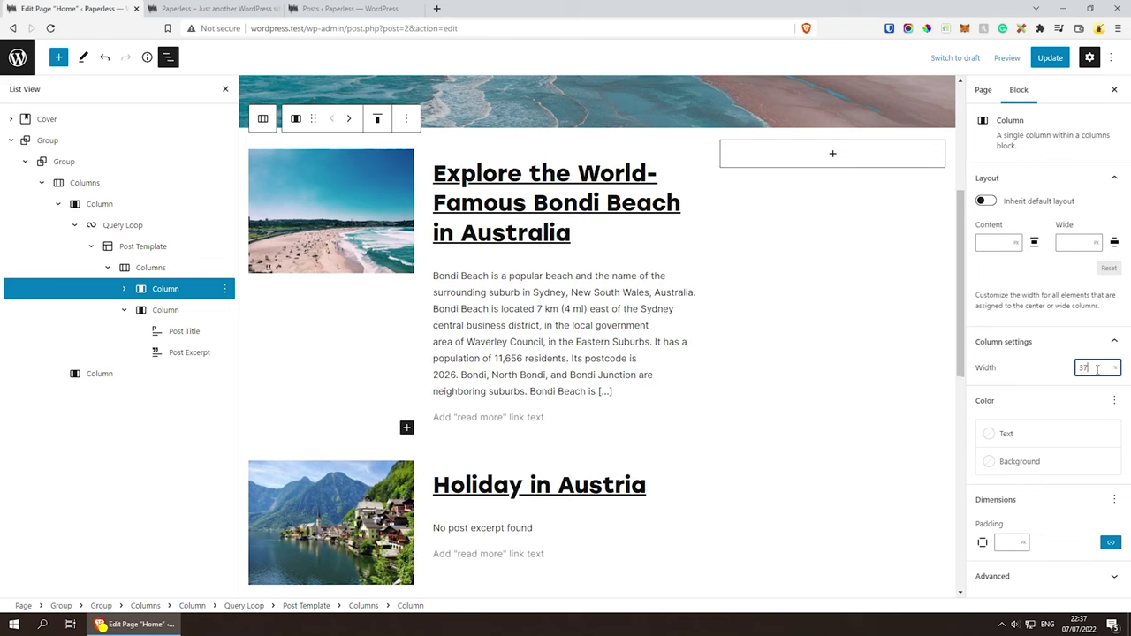
key(Up)
key(Up)
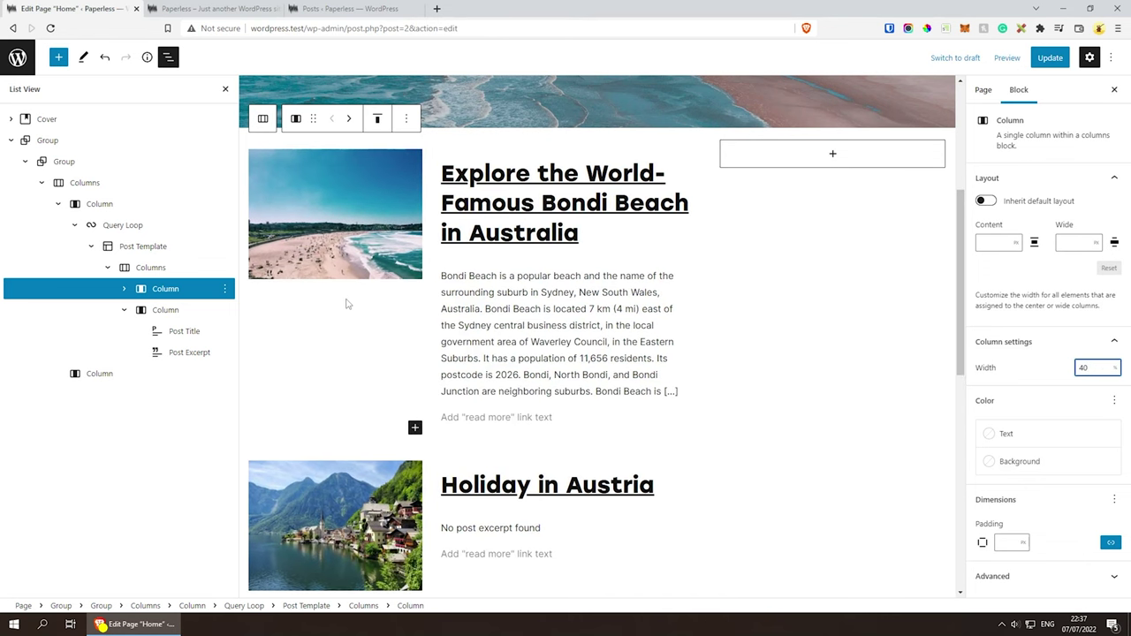
click(124, 289)
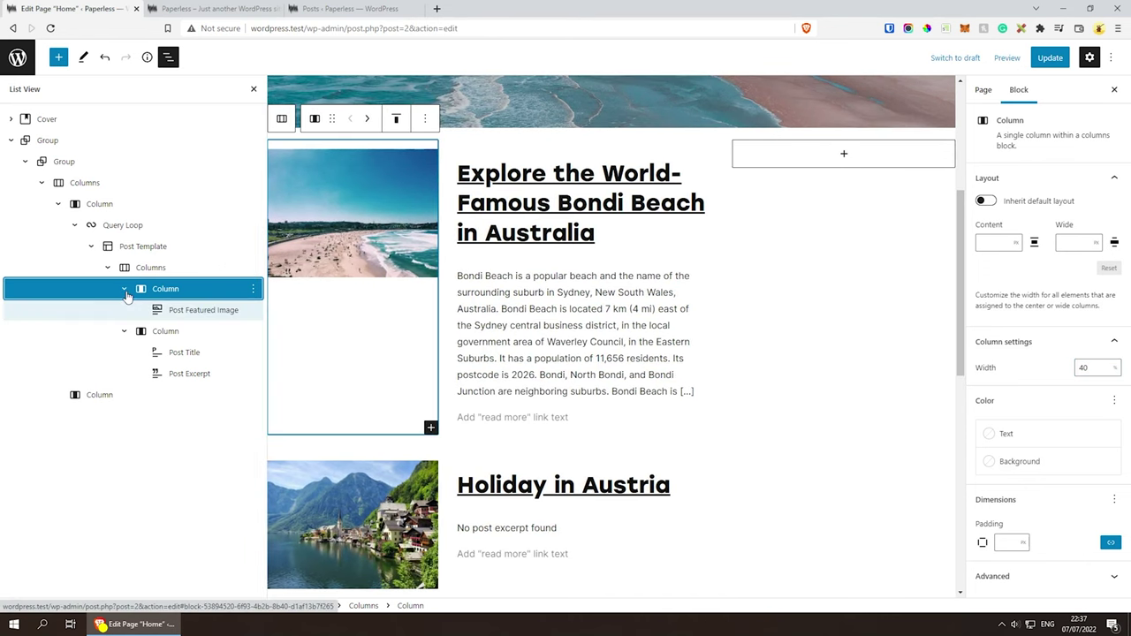
Set the Post Featured Image height to 400 px, stepping up from 20.
click(177, 310)
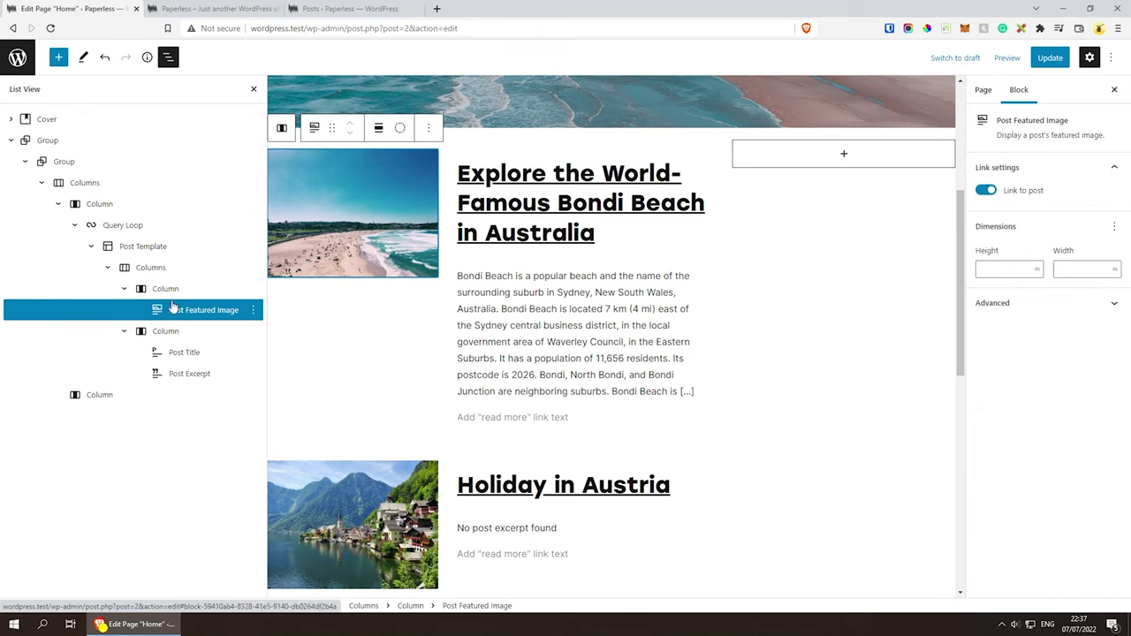
click(165, 289)
click(175, 312)
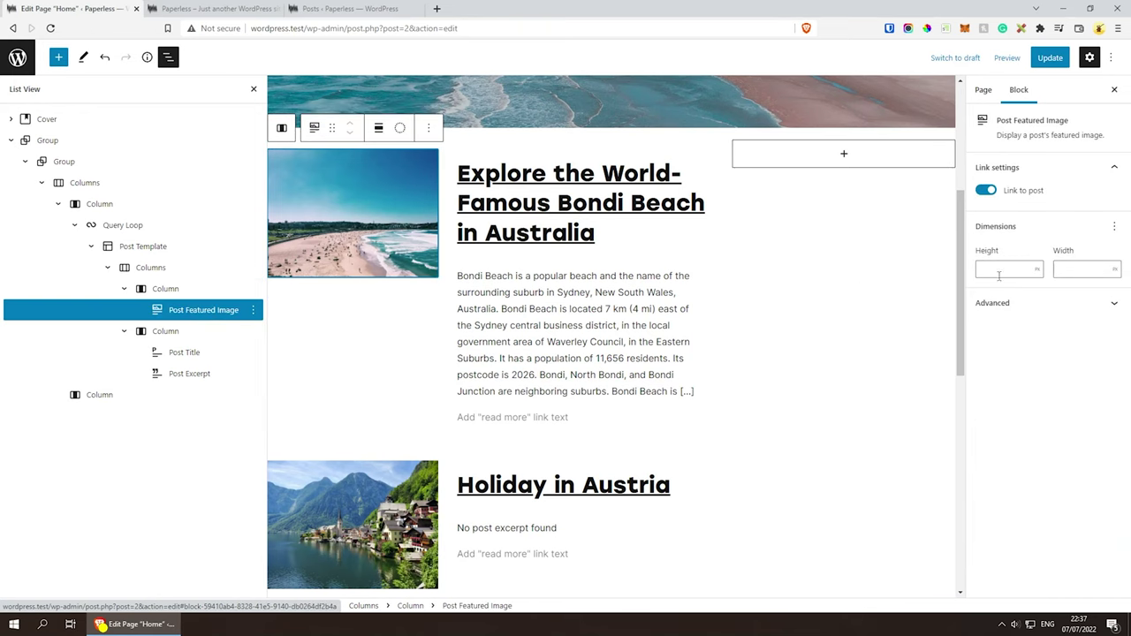
click(1076, 272)
click(998, 274)
text(20)
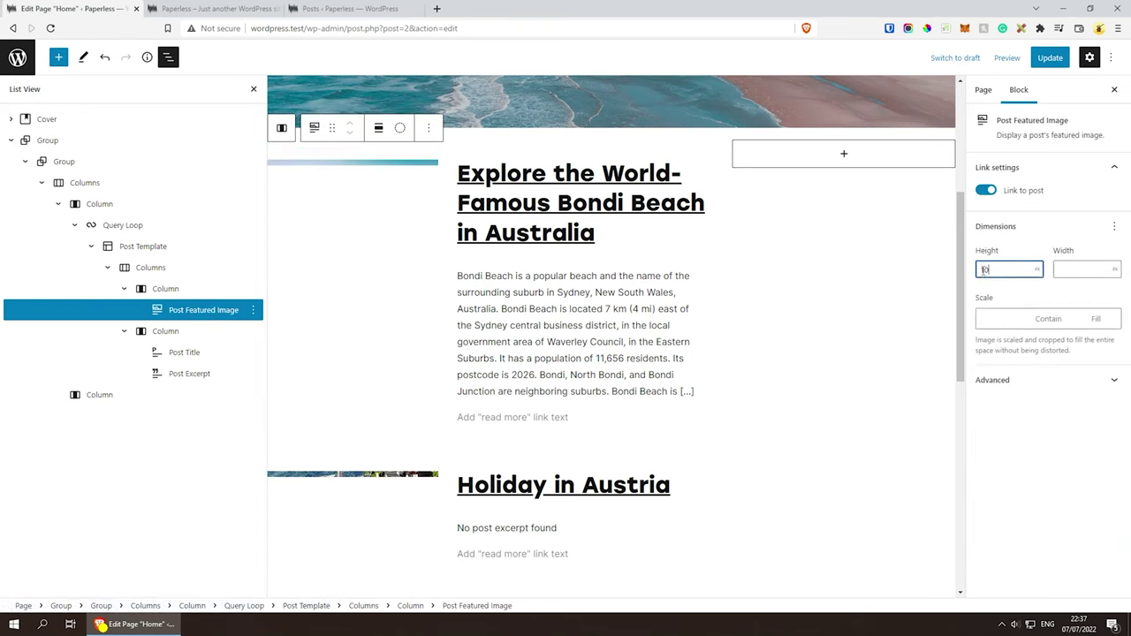
key(shift+Up)
key(shift+Up)
key(shift+Up)
key(shift+Up)
key(shift+Up)
key(shift+Up)
key(shift+Up)
key(shift+Up)
key(shift+Up)
key(shift+Up)
key(shift+Up)
key(shift+Up)
key(shift+Up)
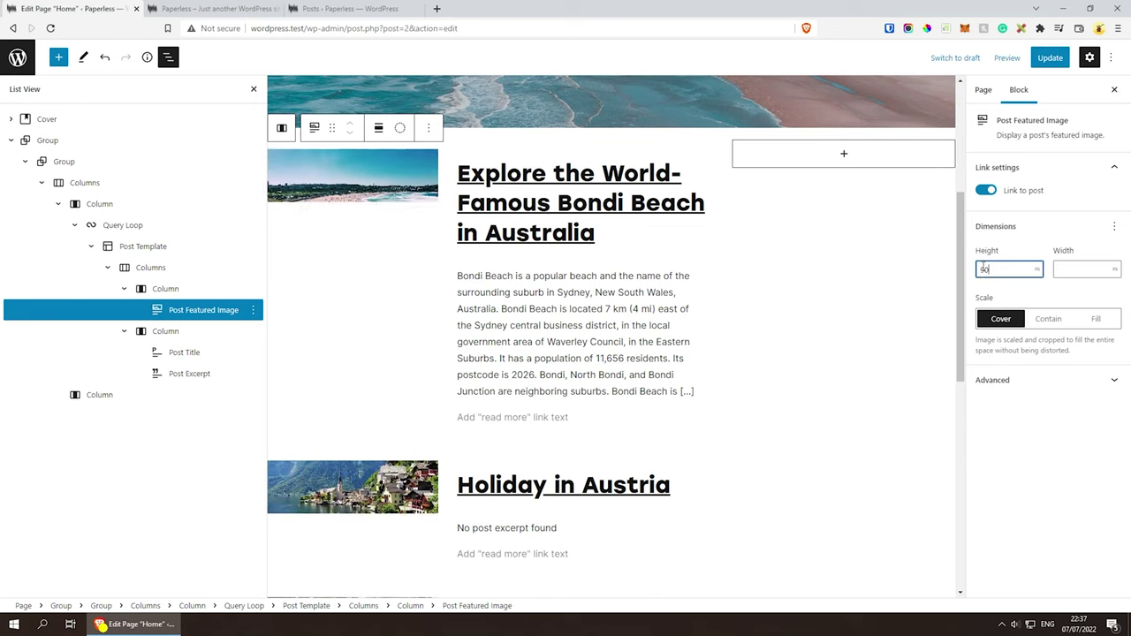
key(shift+Up)
key(shift+Up)
key(shift+Up)
key(shift+Up)
key(shift+Up)
key(shift+Up)
key(shift+Up)
key(shift+Up)
key(shift+Up)
key(shift+Up)
key(shift+Up)
key(shift+Up)
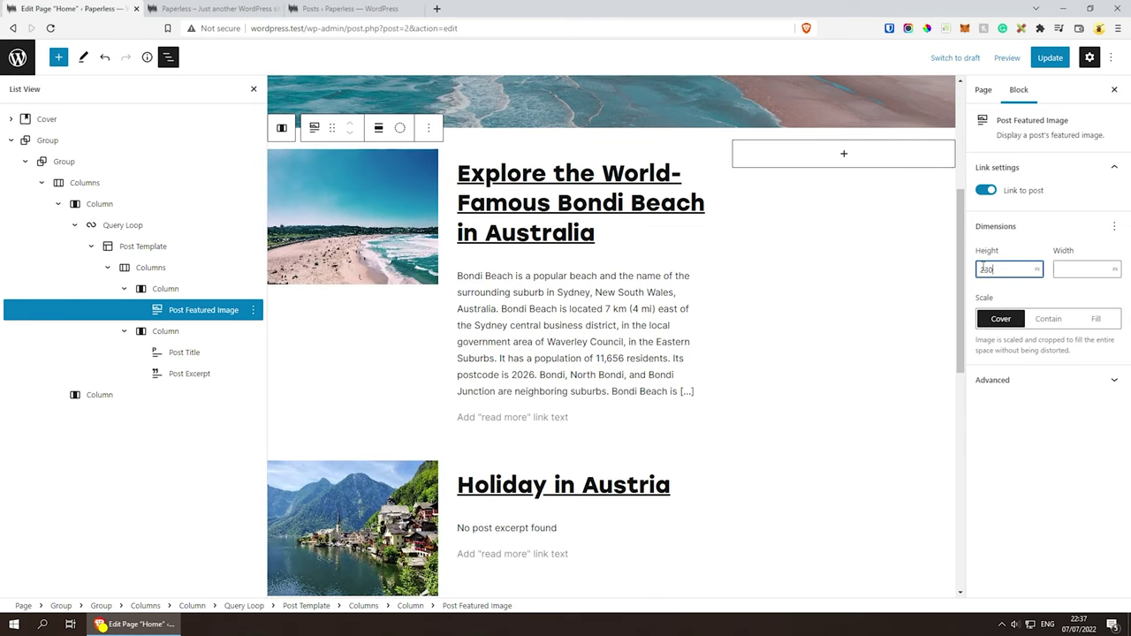
key(shift+Up)
key(shift+Up)
key(shift+Up)
key(shift+Up)
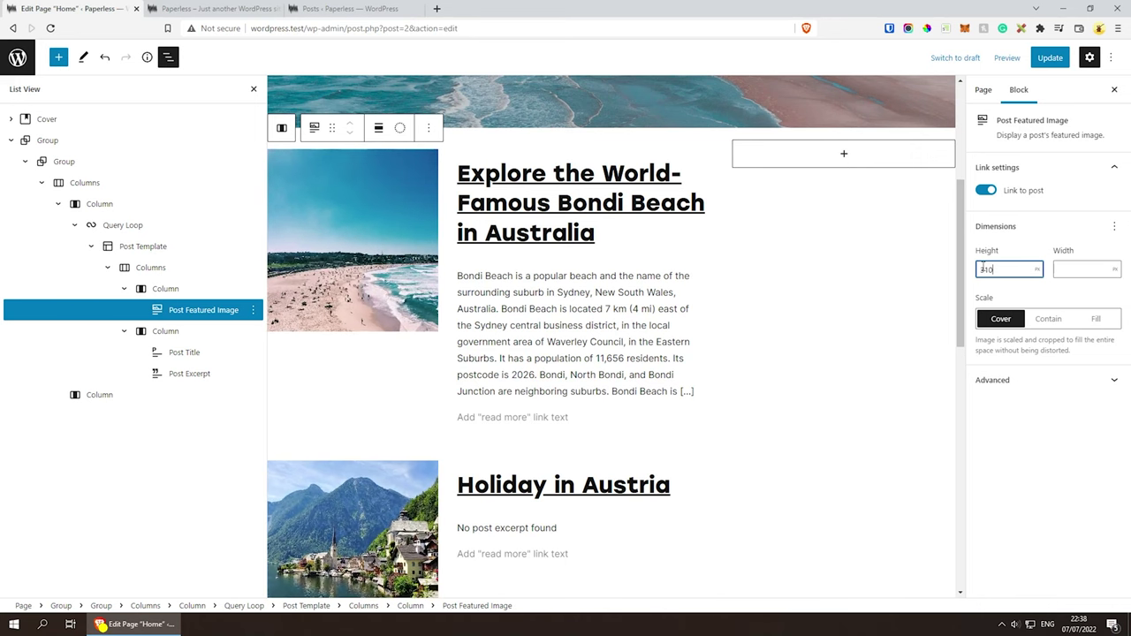
key(shift+Up)
key(shift+Up)
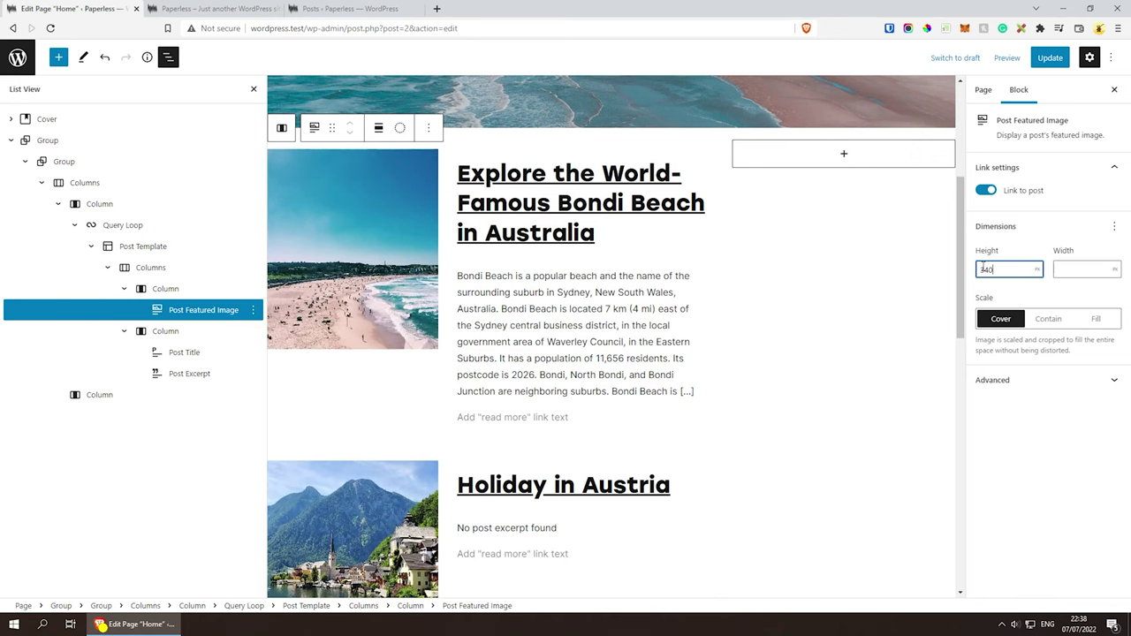
key(shift+Up)
key(shift+Up)
key(shift+Up)
key(shift+Up)
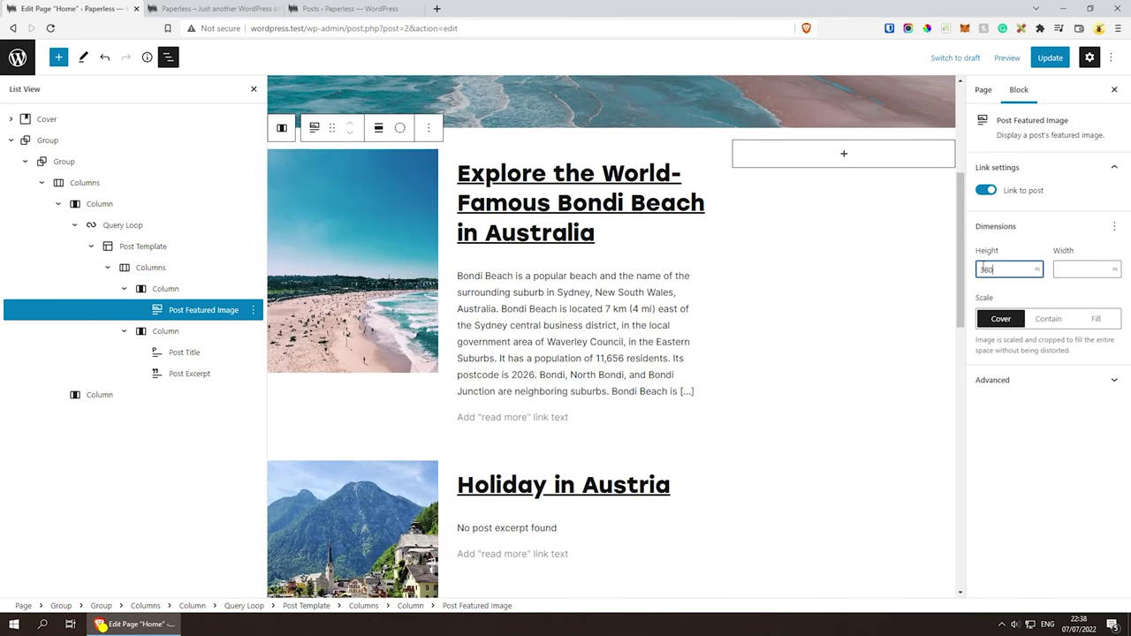
key(shift+Up)
key(shift+Up)
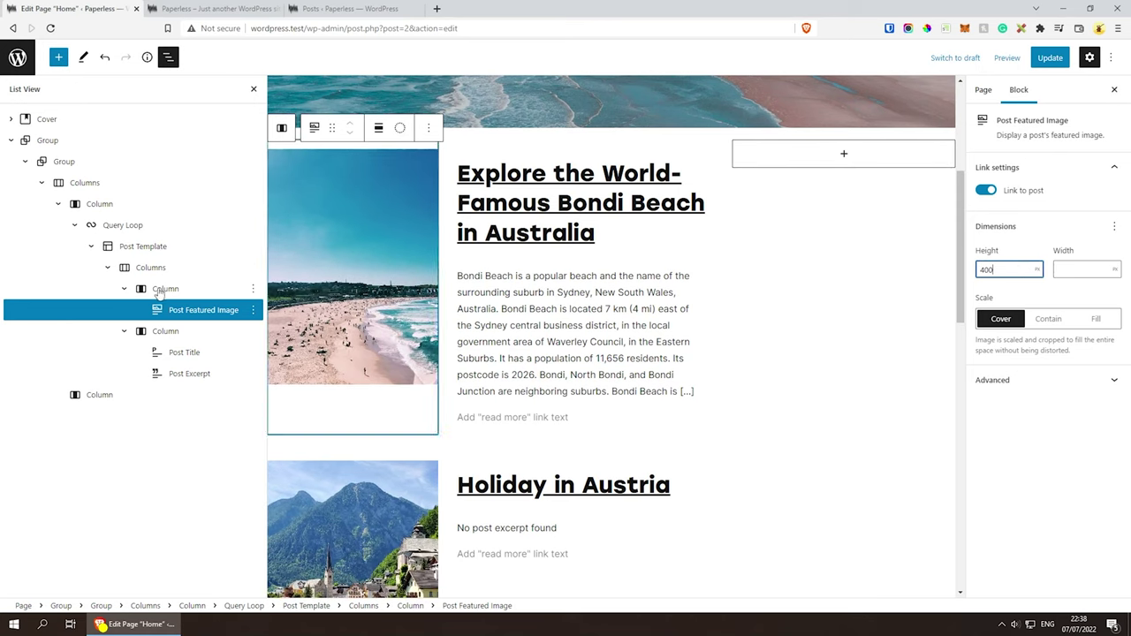
Save the Home page with Update and check the live homepage tab.
click(1051, 57)
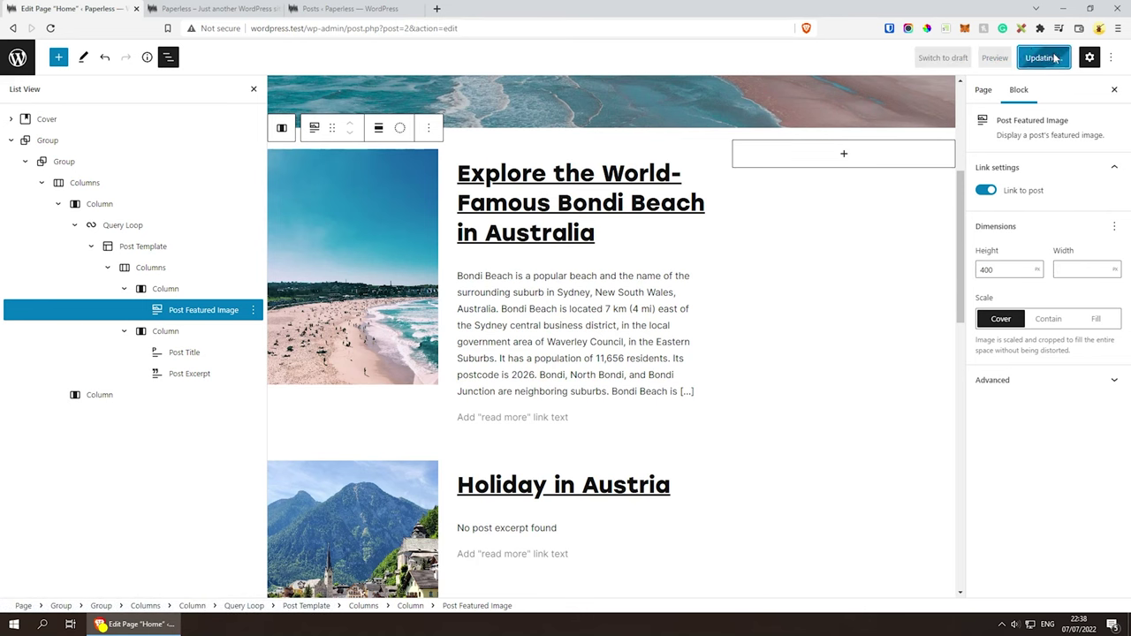
click(318, 7)
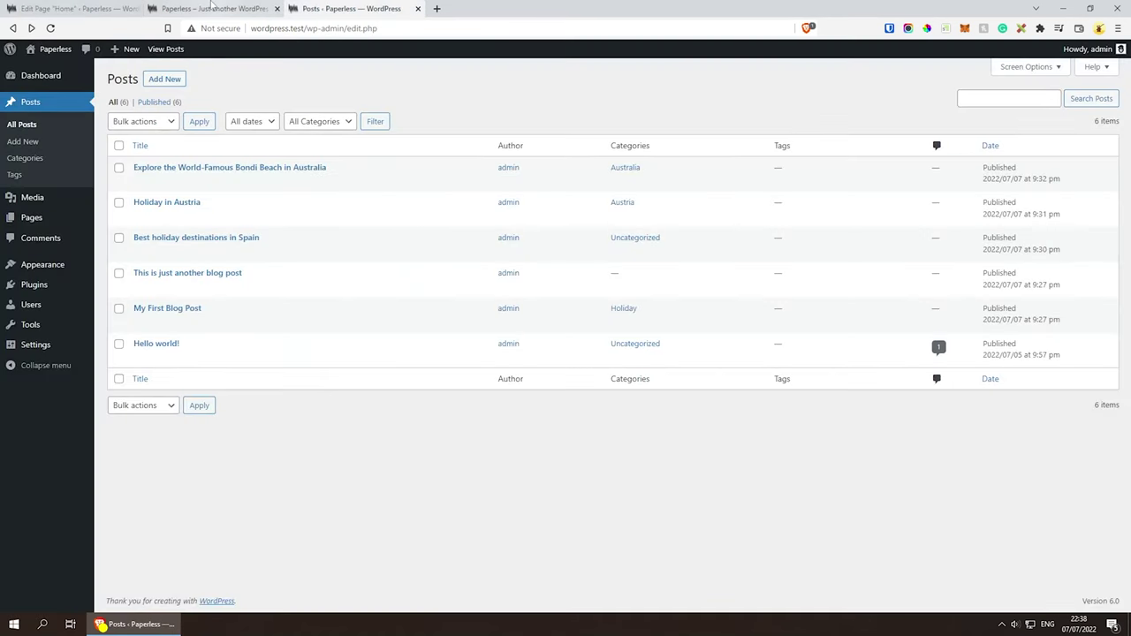
click(212, 8)
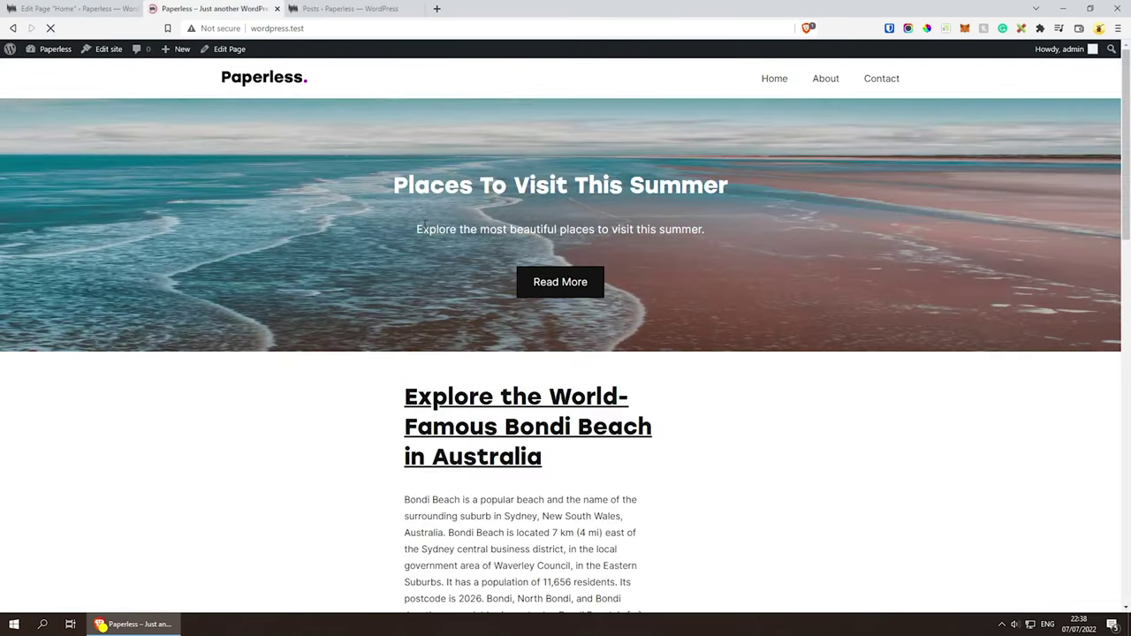
scroll(441, 203, down, 5)
scroll(442, 202, up, 1)
click(336, 8)
click(75, 8)
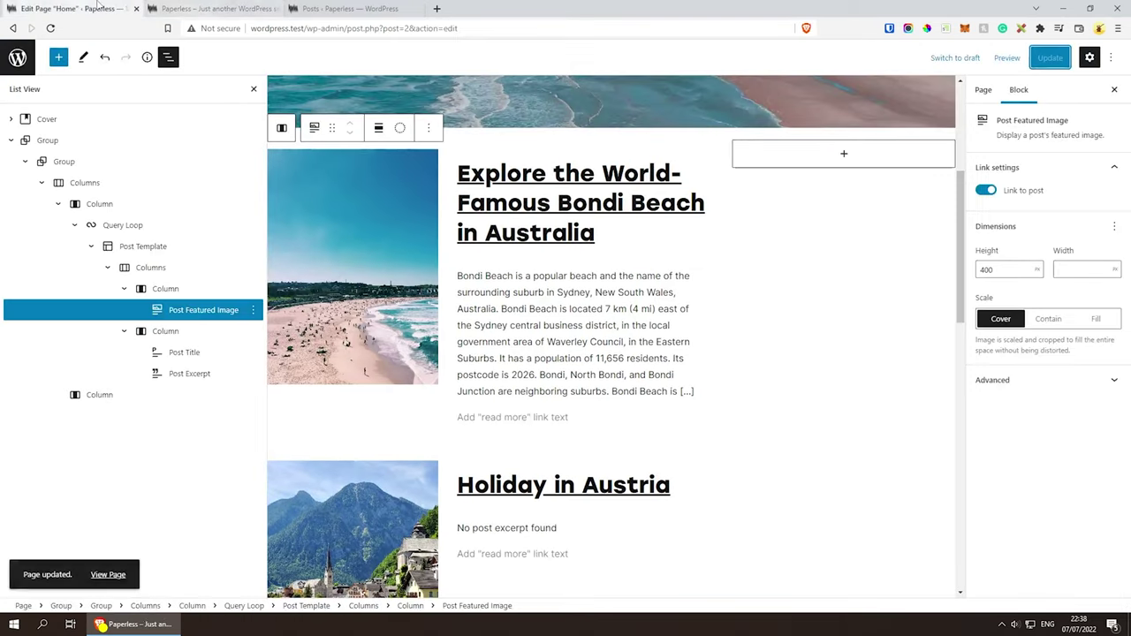
click(586, 185)
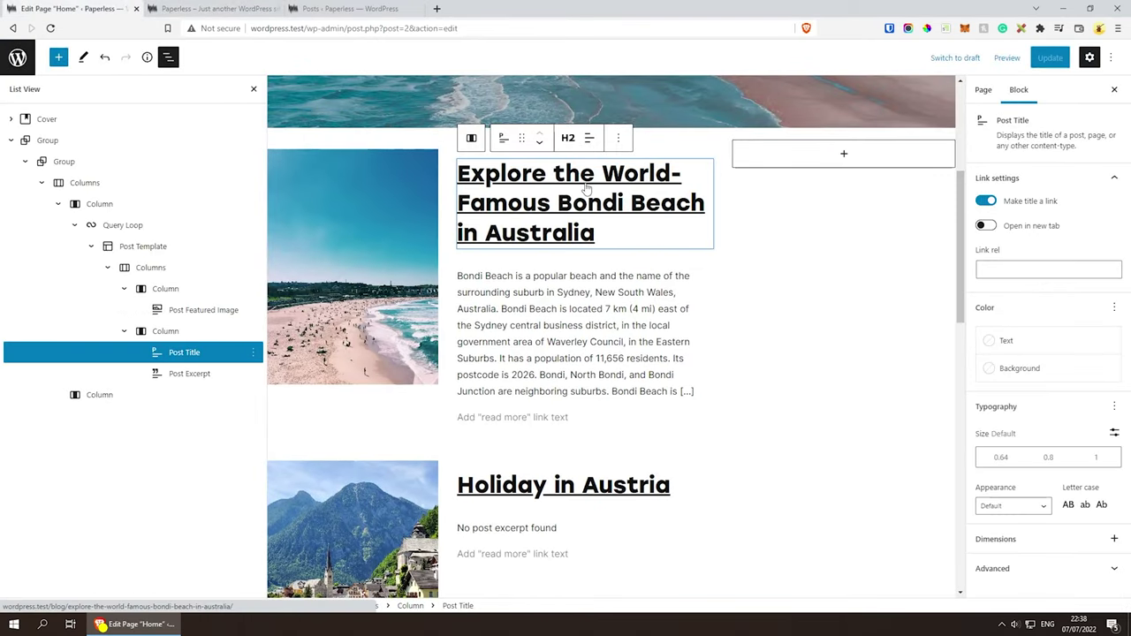
Make the post title an H3 heading and keep featured images on Cover scale.
click(566, 138)
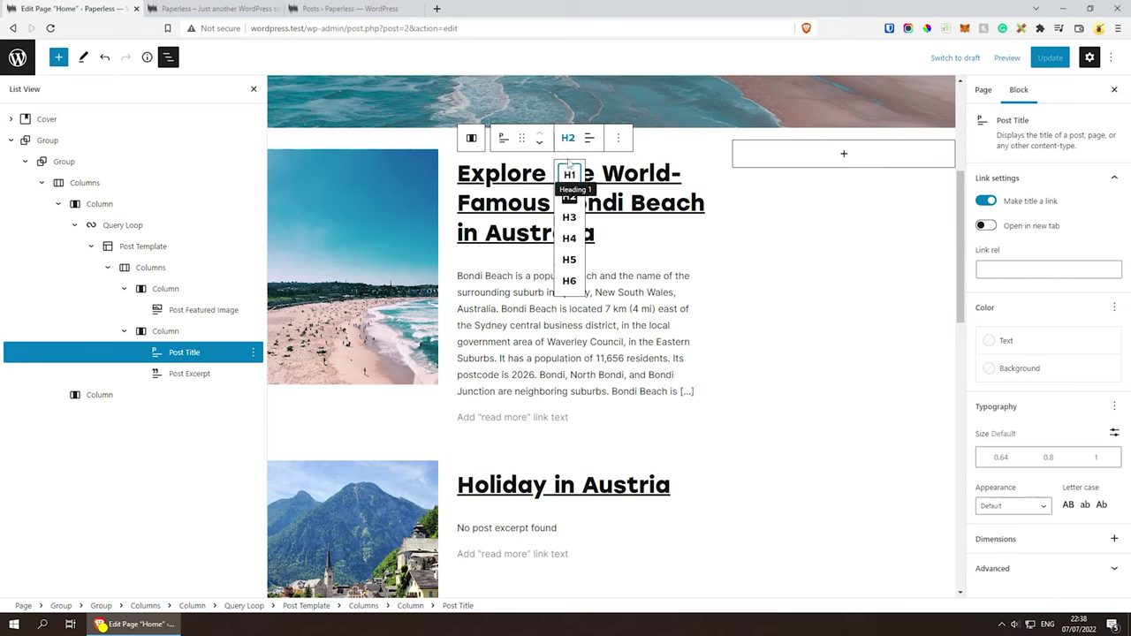
click(573, 241)
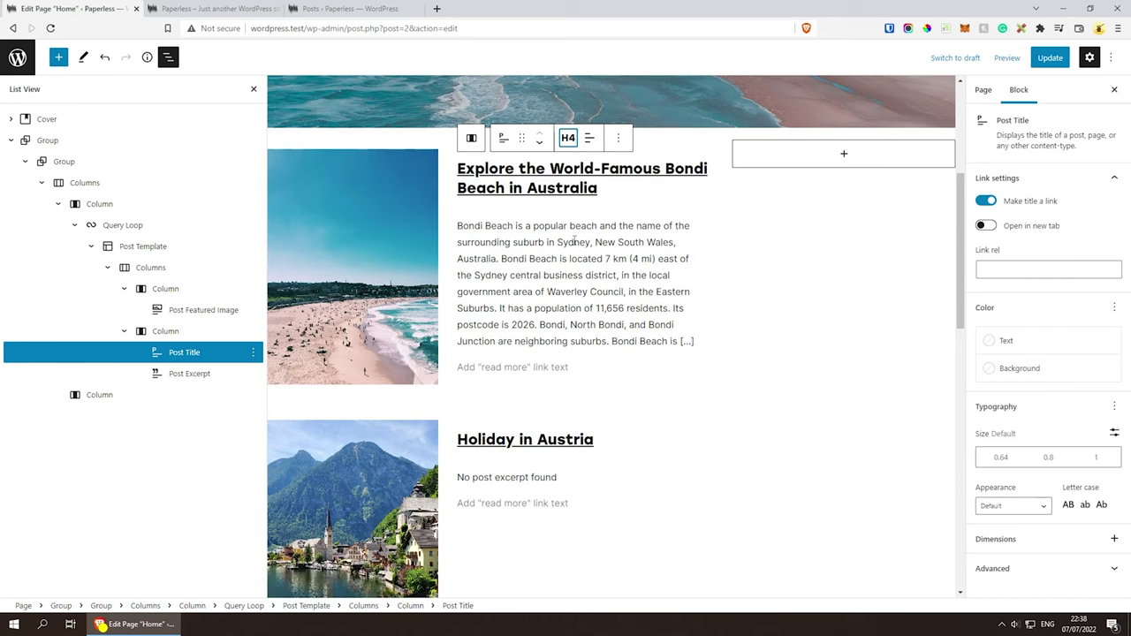
click(568, 139)
click(570, 218)
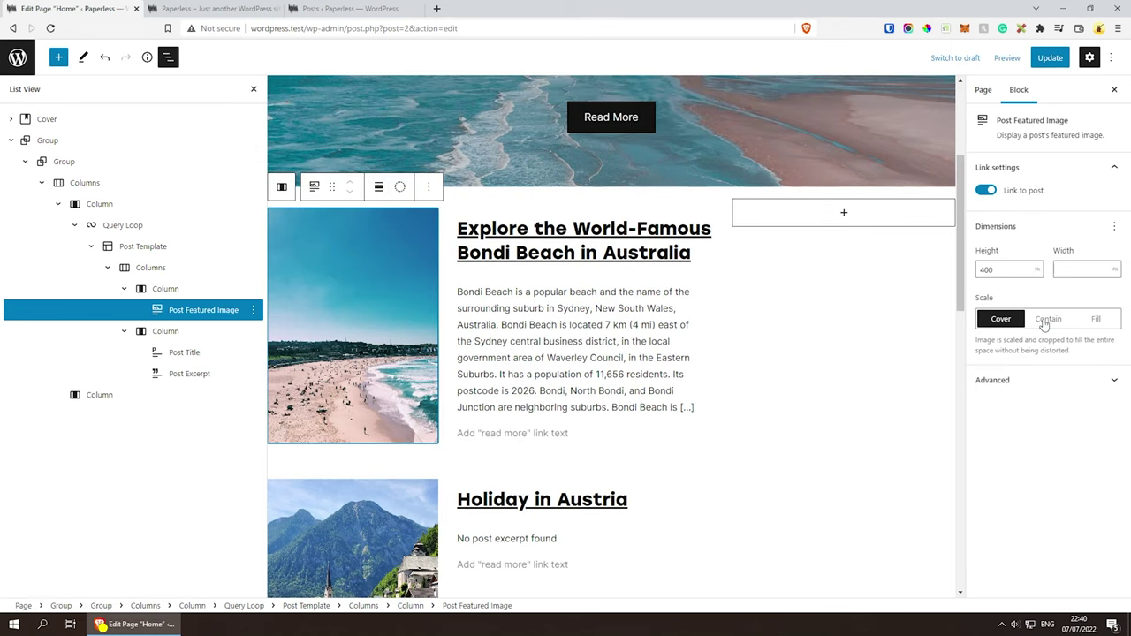
click(1046, 320)
click(998, 320)
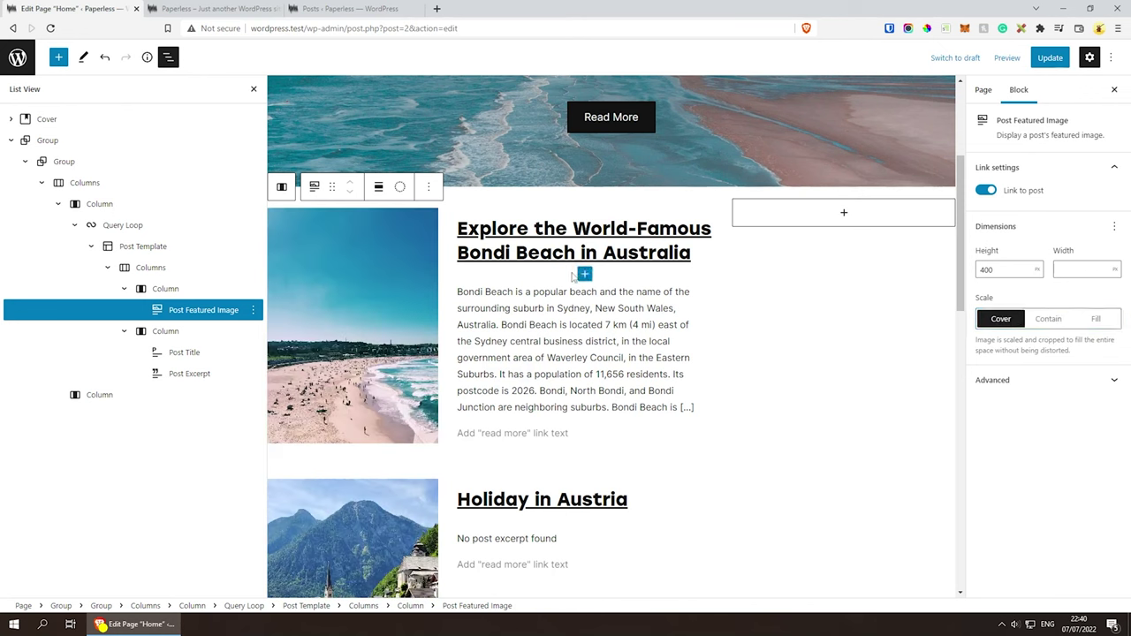
Align the title-and-excerpt column to the middle beside the image.
click(581, 281)
click(168, 339)
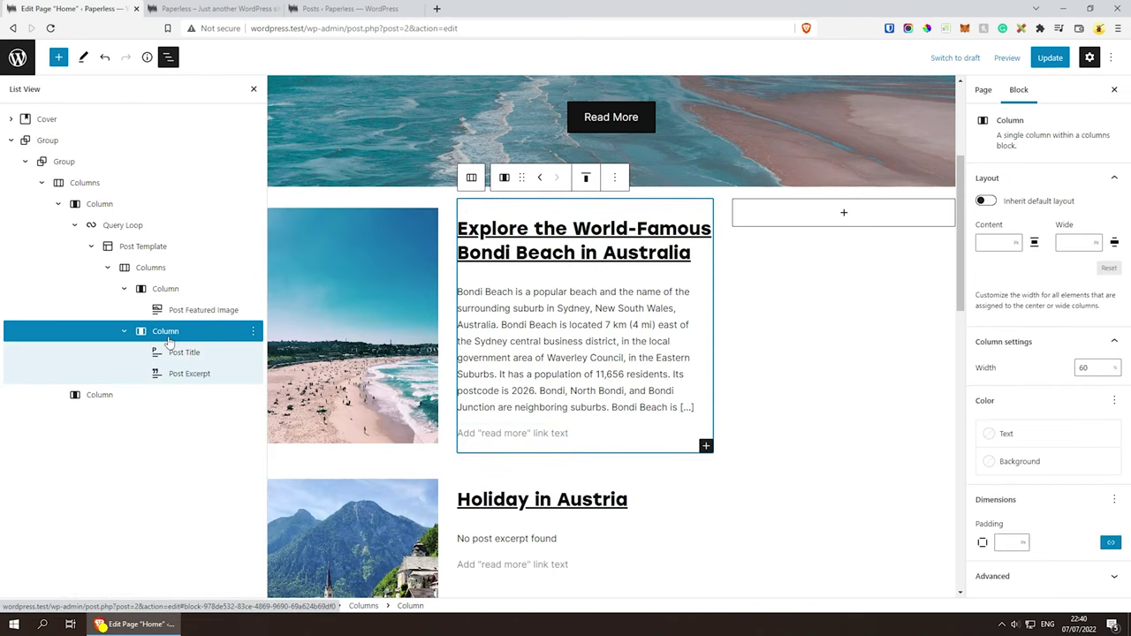
click(585, 178)
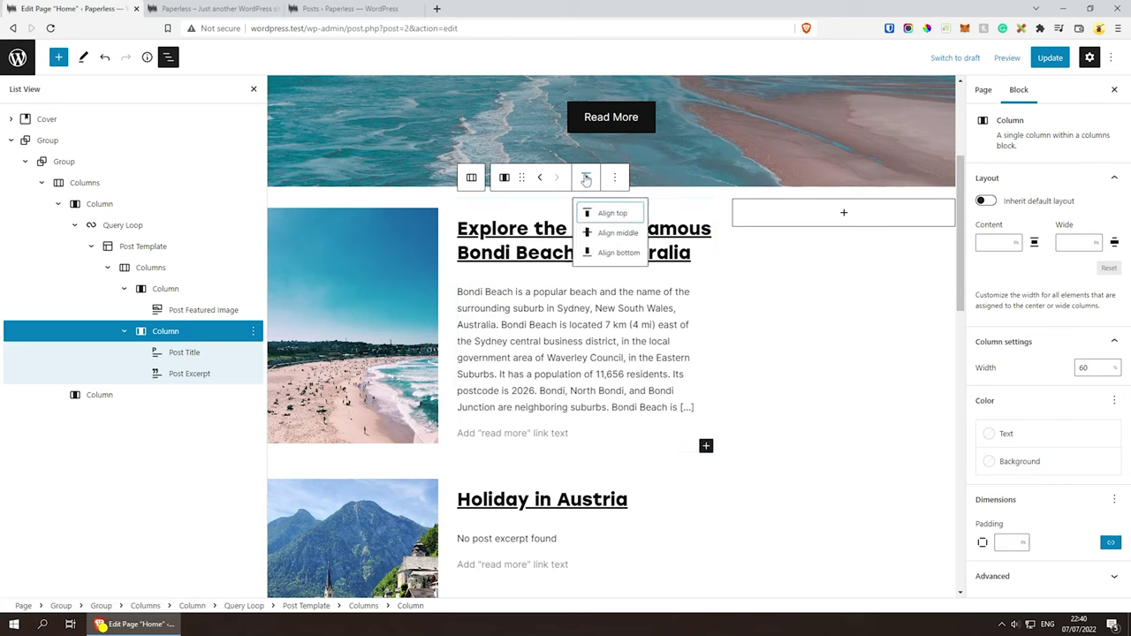
click(619, 236)
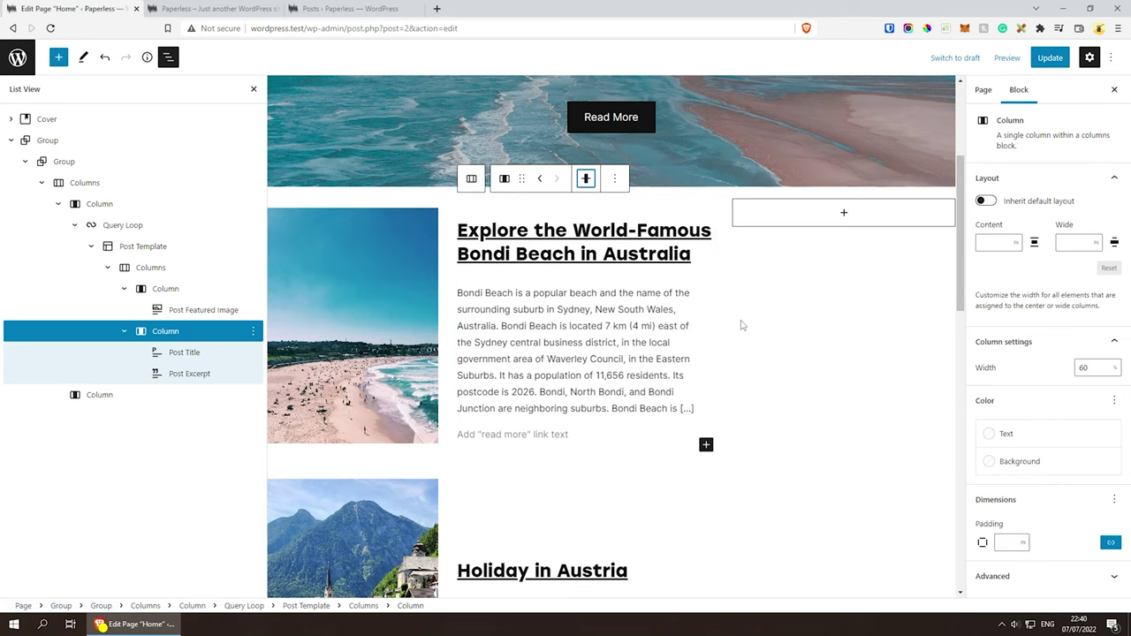
click(723, 212)
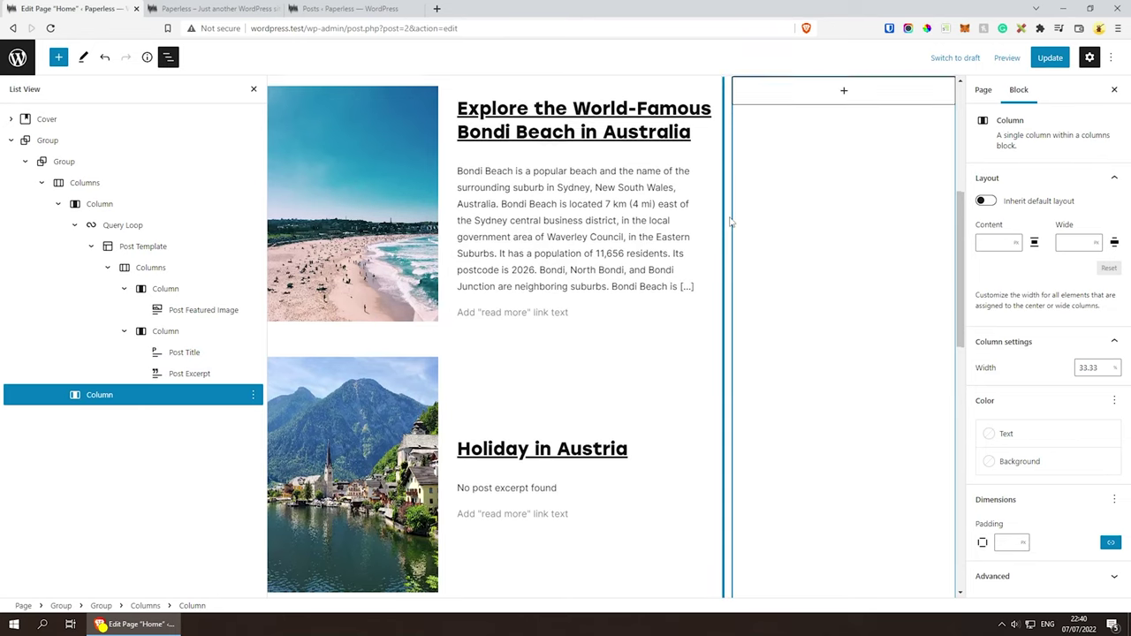
Collapse the outline and narrow the sidebar column's width to 25 percent.
click(91, 246)
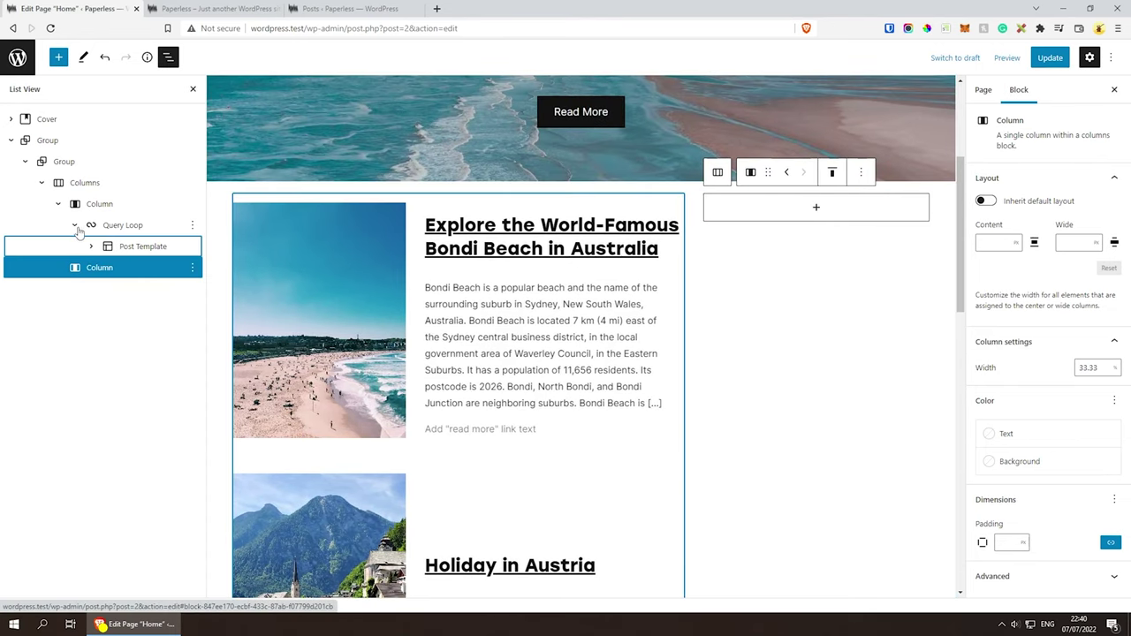
click(74, 224)
click(98, 204)
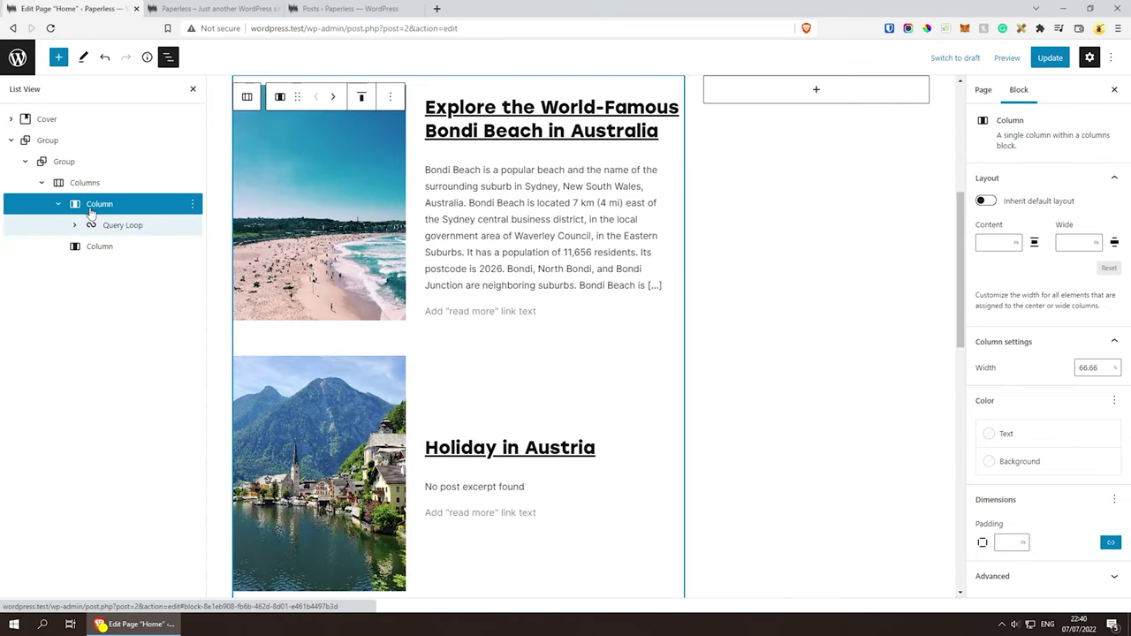
click(87, 183)
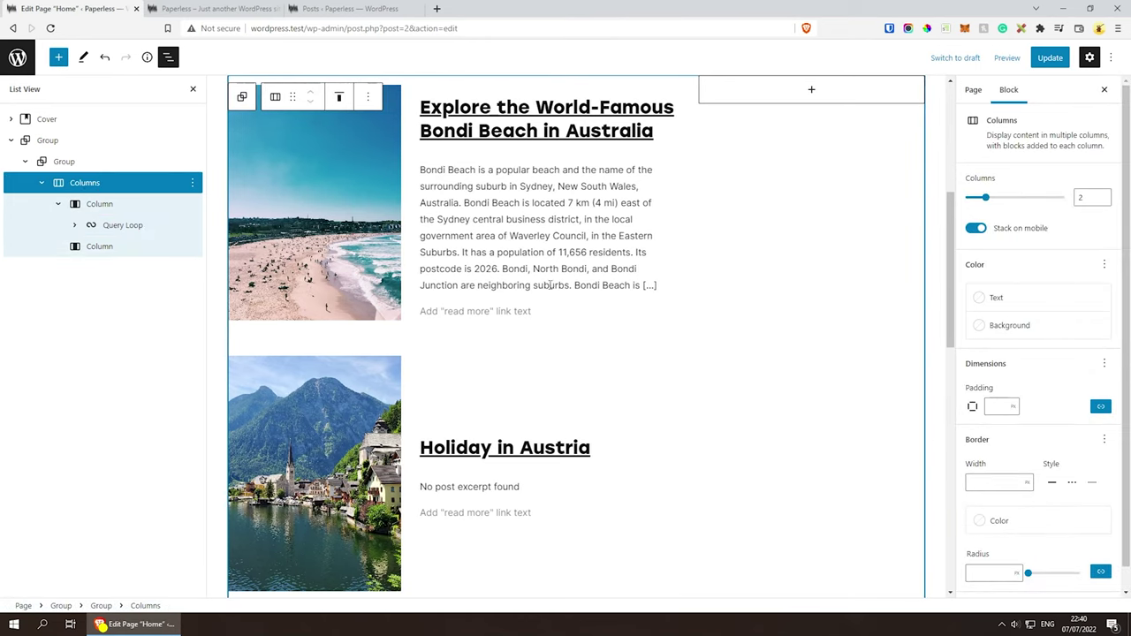
scroll(756, 327, up, 1)
click(91, 247)
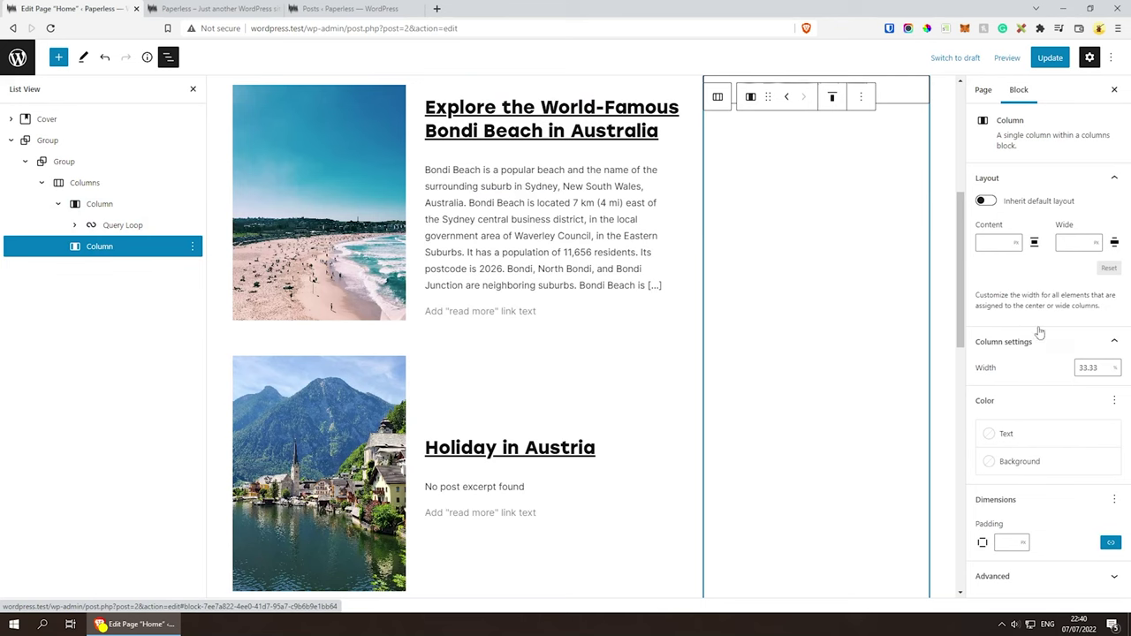
click(1095, 366)
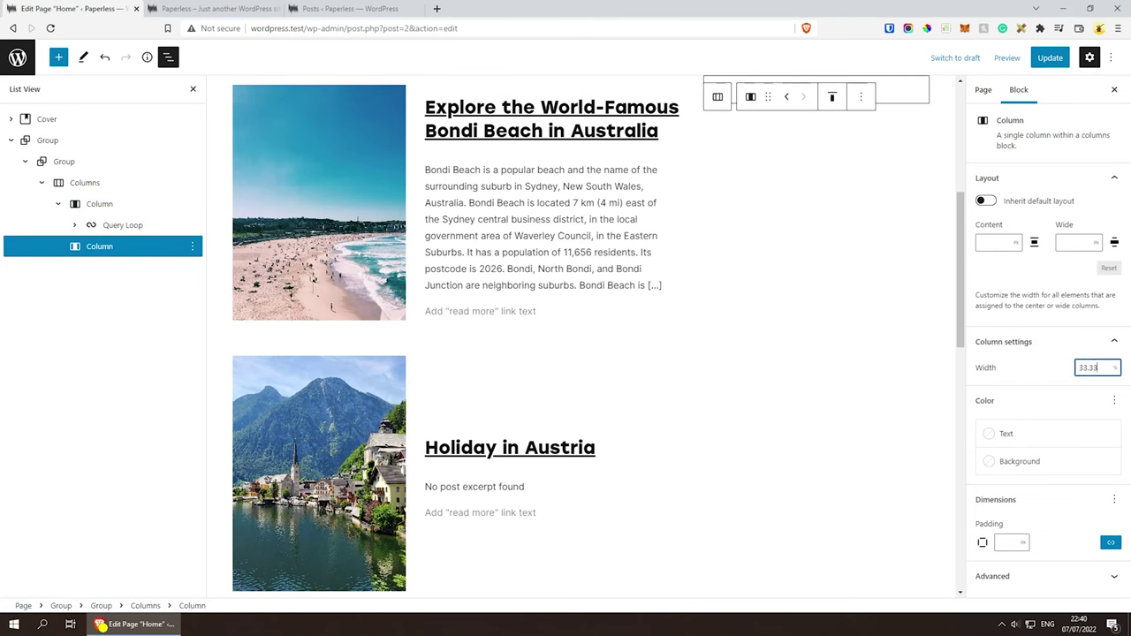
key(BackSpace)
key(BackSpace)
key(BackSpace)
key(BackSpace)
key(BackSpace)
text(29)
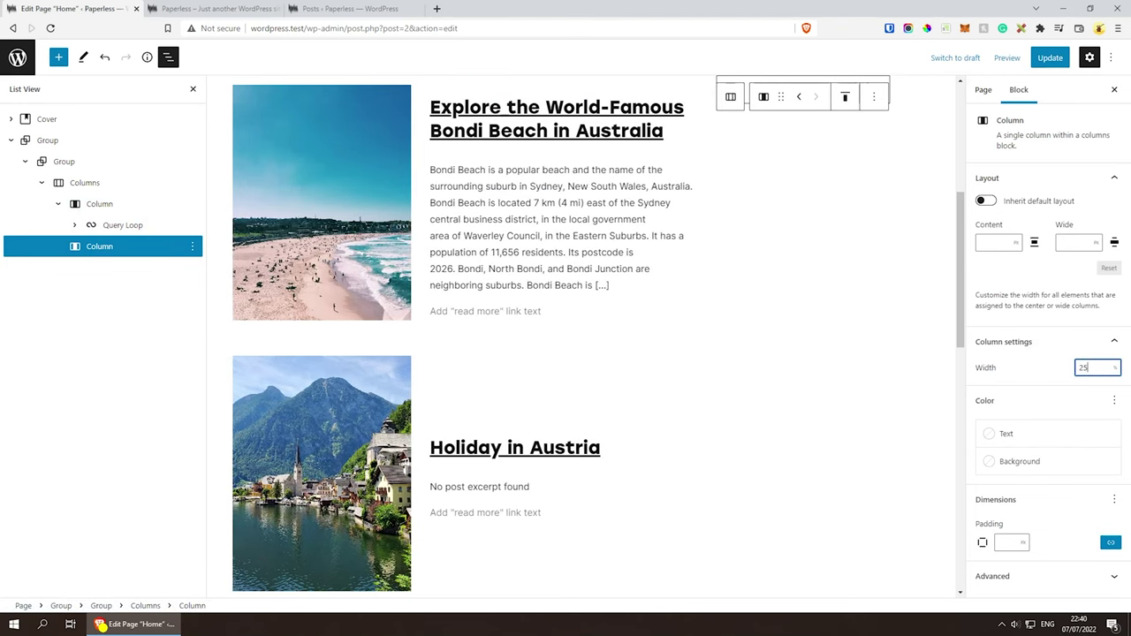
Set the posts column's width to 85 and save the page with Update.
scroll(692, 285, up, 3)
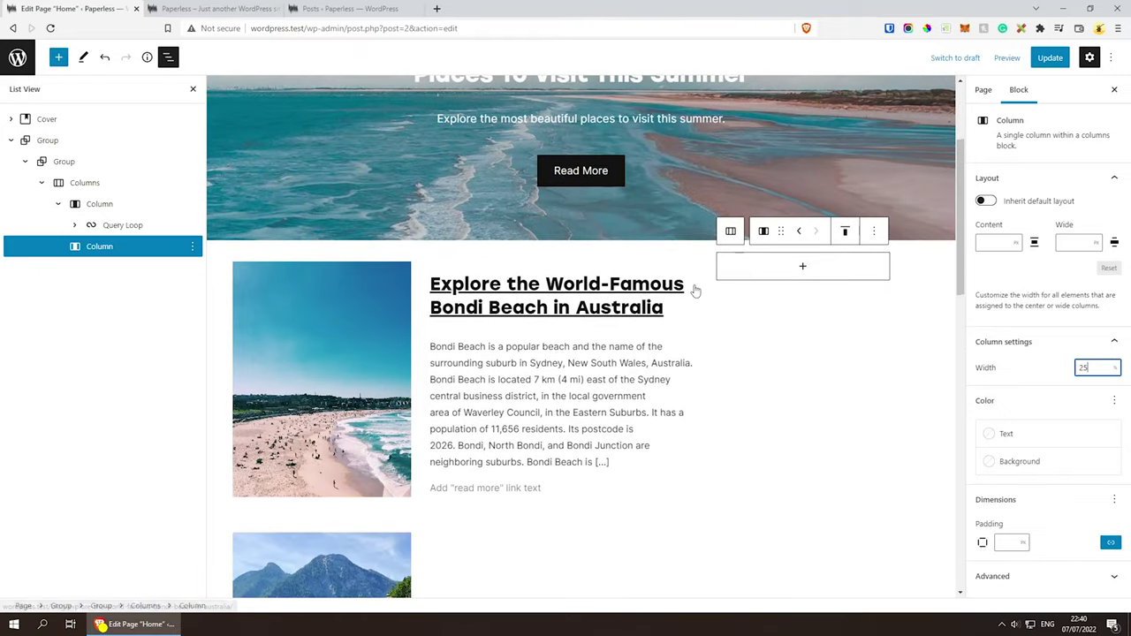
click(113, 205)
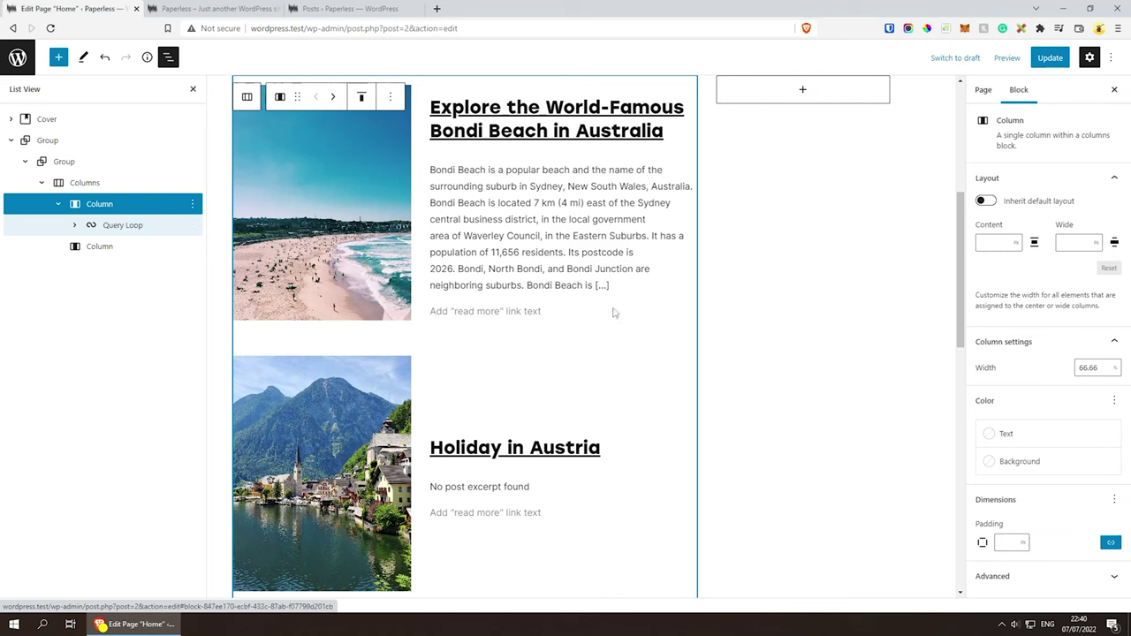
drag(1100, 369, 1057, 371)
text(85)
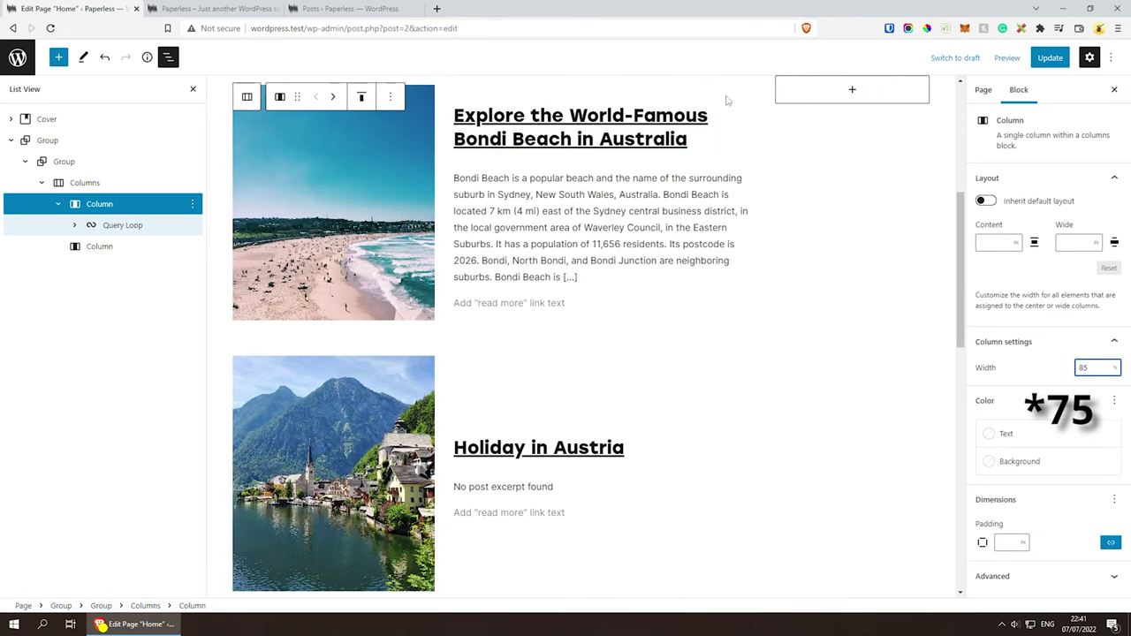
click(1040, 67)
key(ctrl+shift+Tab)
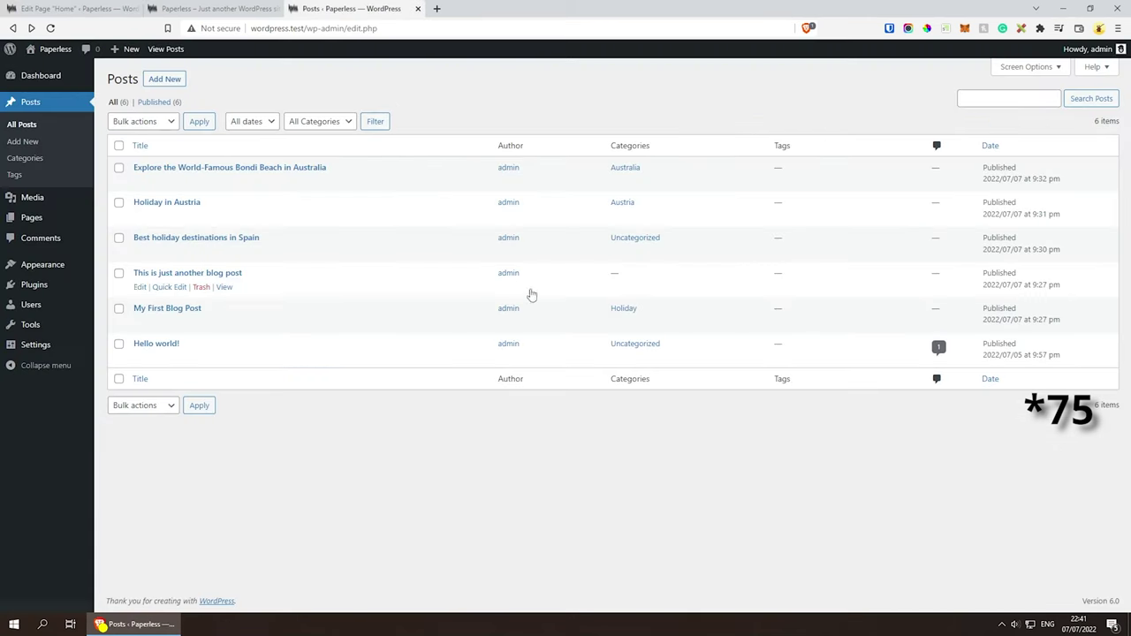
Reload the live site to inspect the wider post layout, then return to the Home page editor.
key(ctrl+shift+Tab)
key(F5)
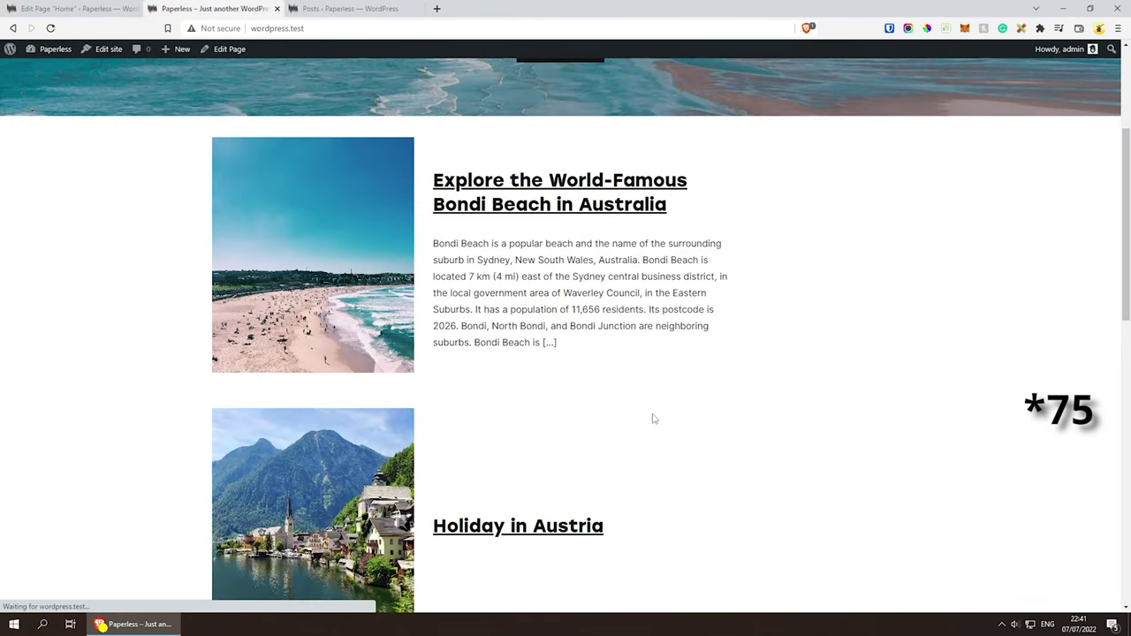
scroll(653, 414, up, 1)
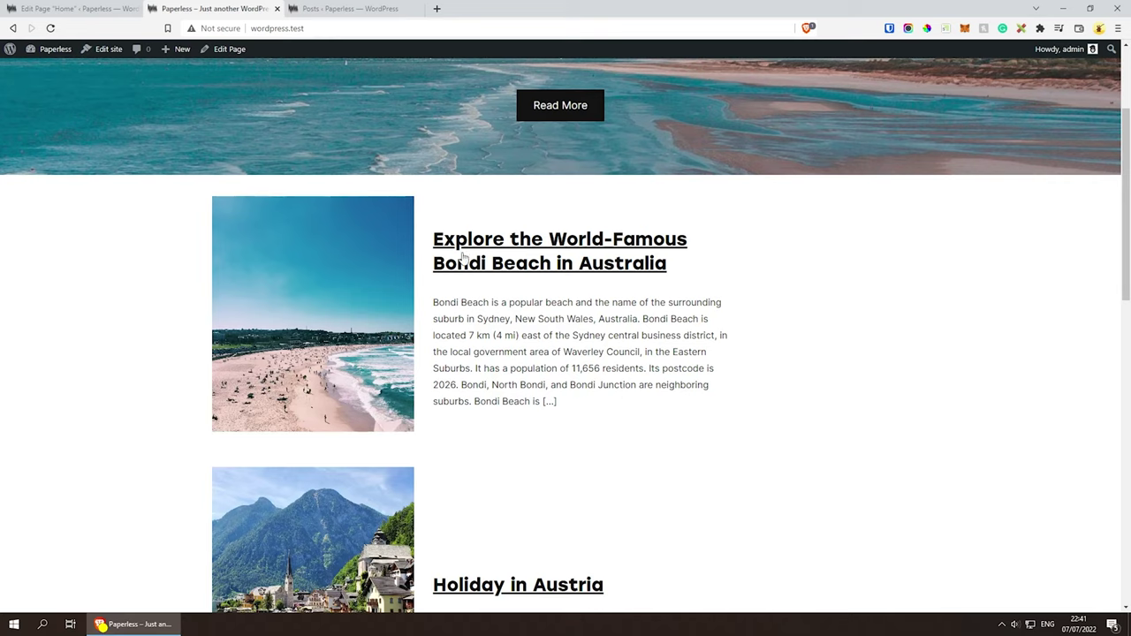
click(79, 8)
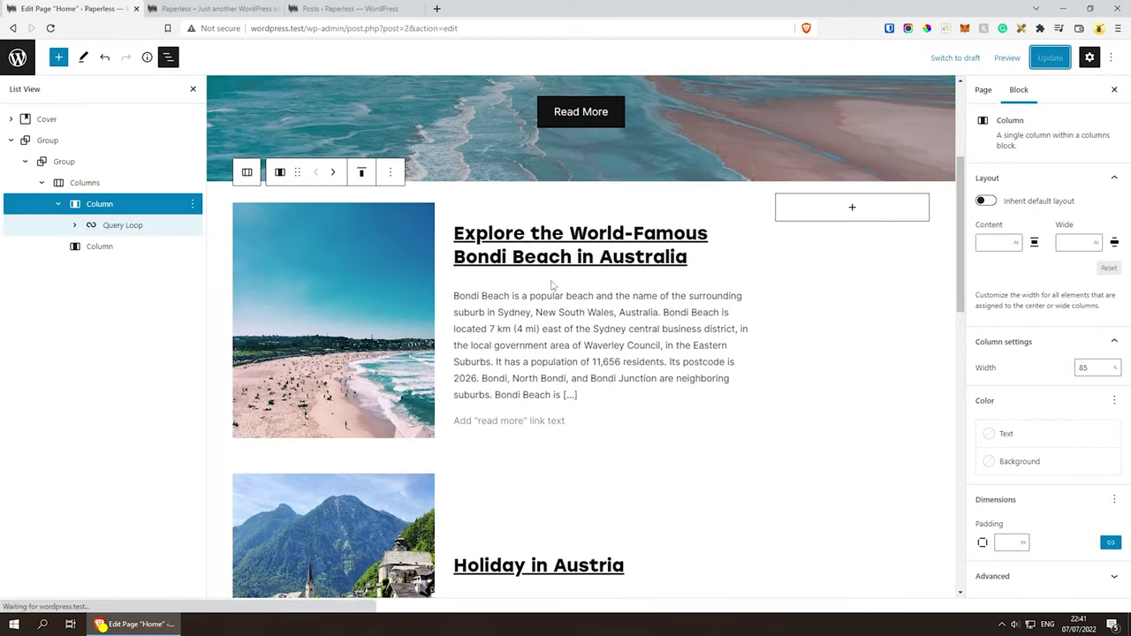
Enter 'Read More' as the Post Excerpt block's read-more link text.
scroll(566, 285, up, 2)
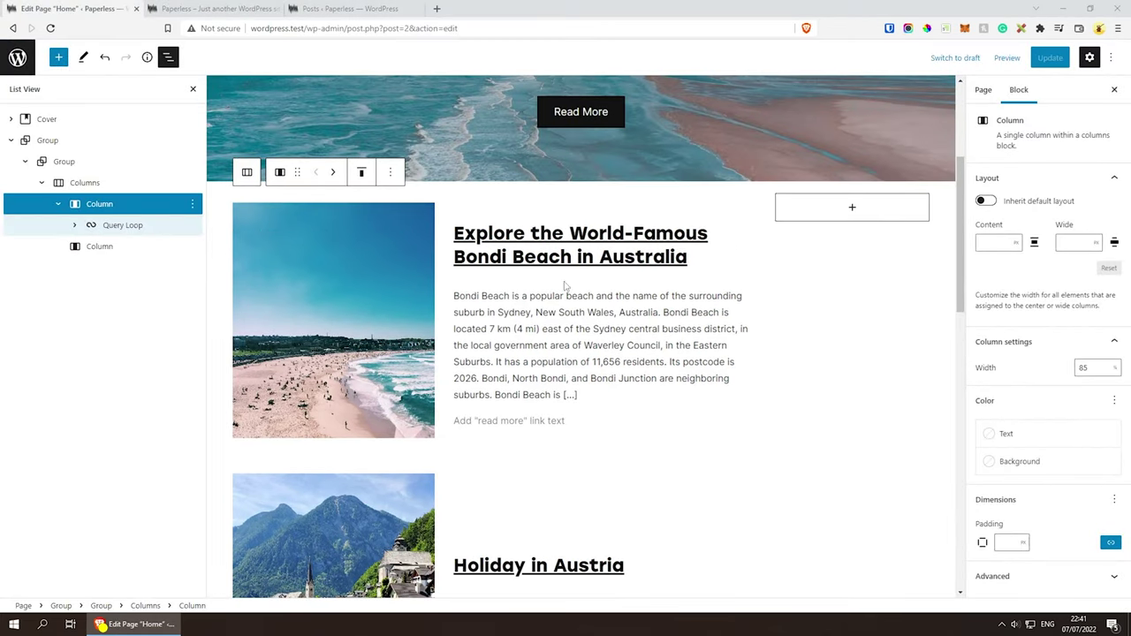
click(508, 421)
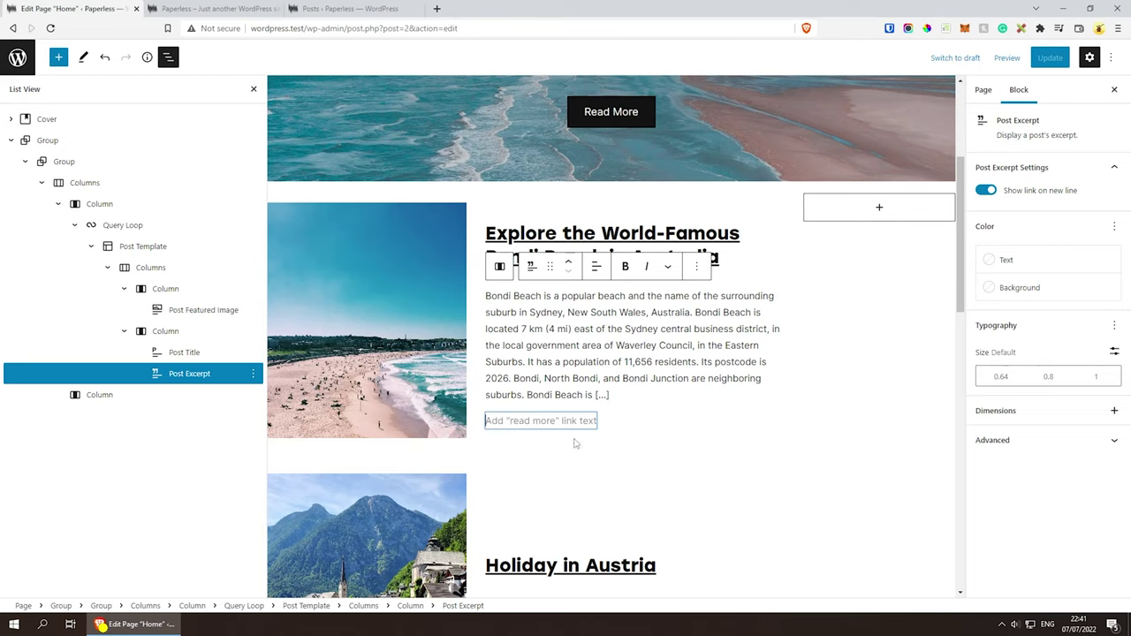
text(Read More)
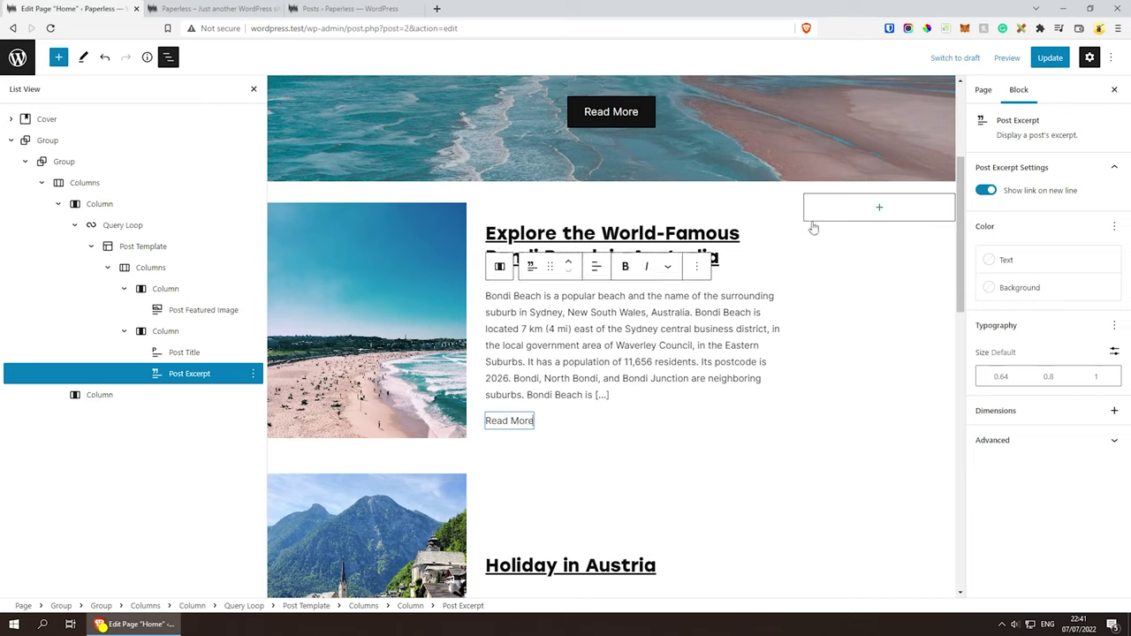
click(562, 382)
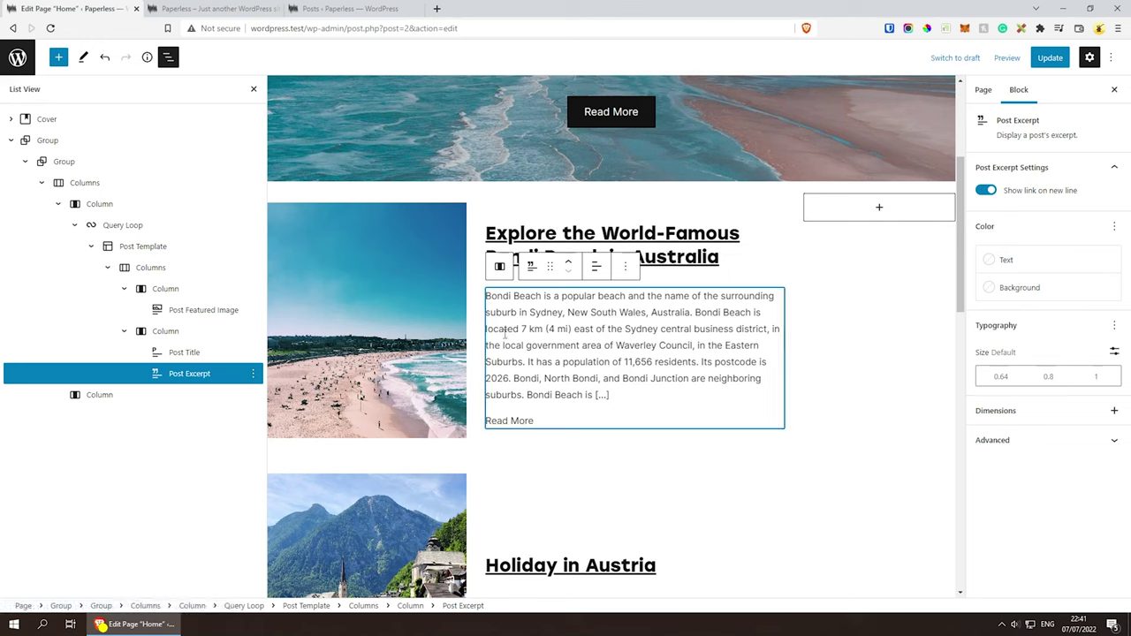
key(Up)
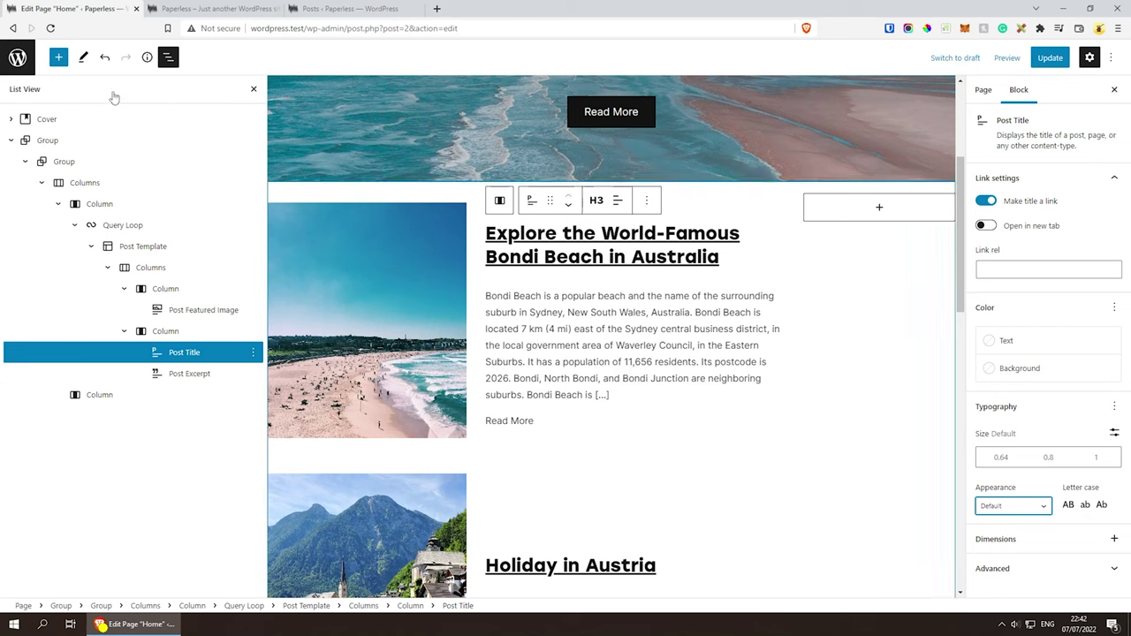
click(60, 60)
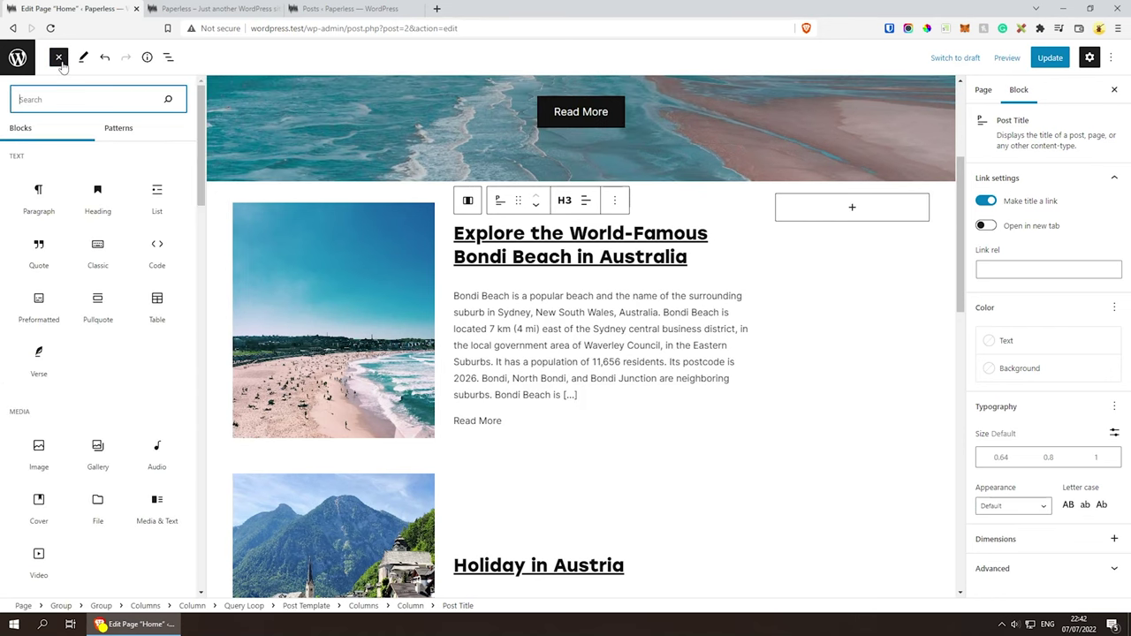
Search 'post ca' and drag a Post Categories block above the Post Title.
text(post ca)
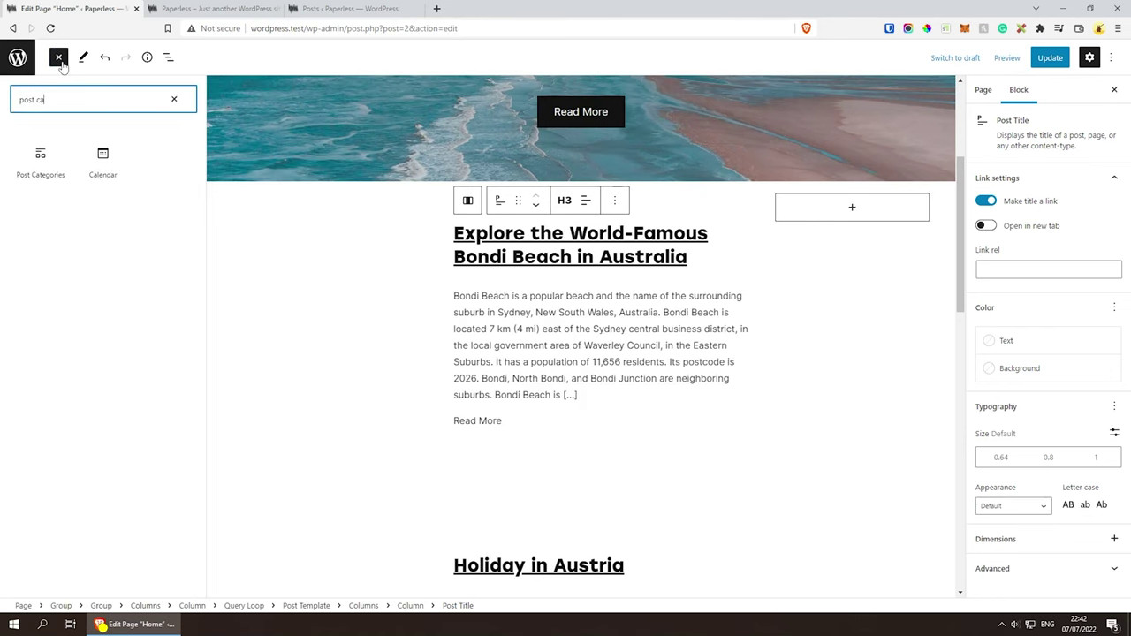
drag(40, 163, 585, 229)
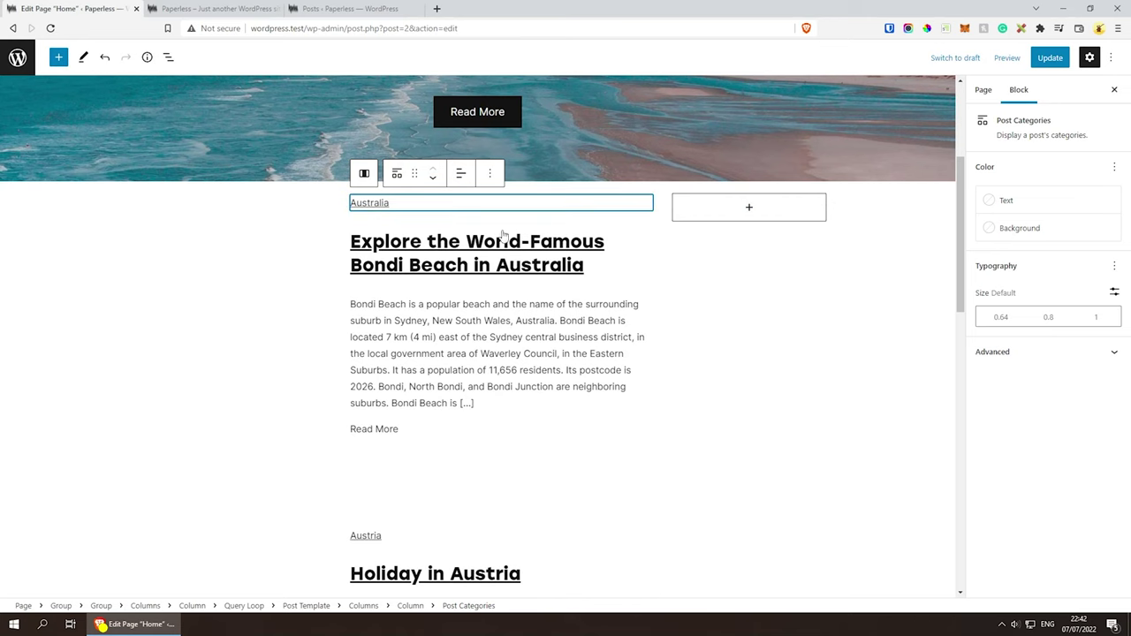
click(279, 292)
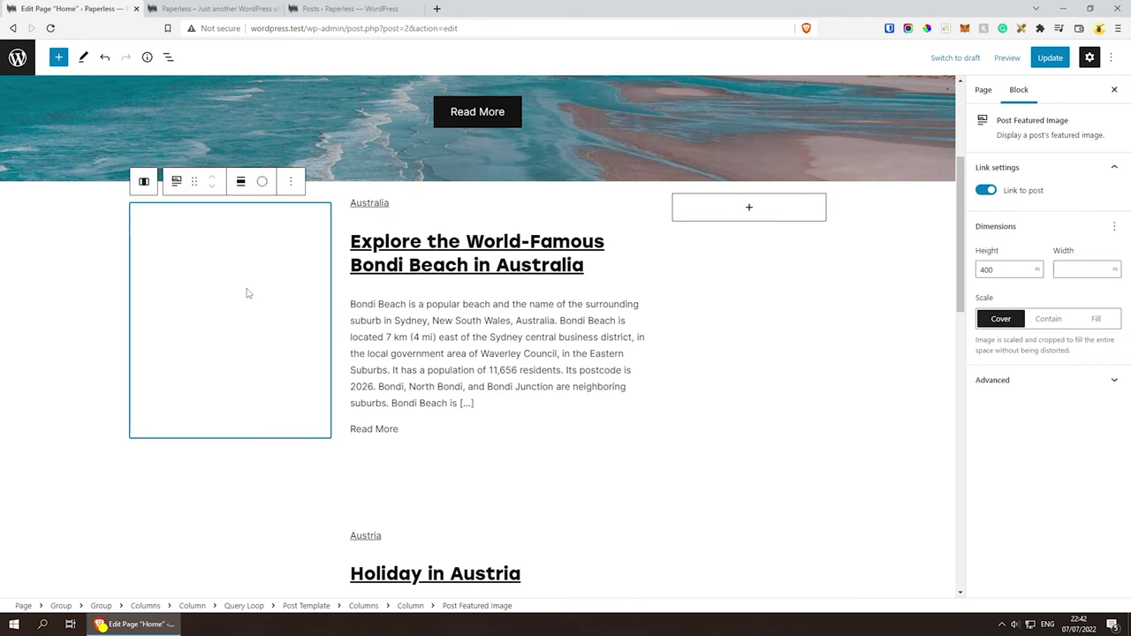
key(shift+alt+o)
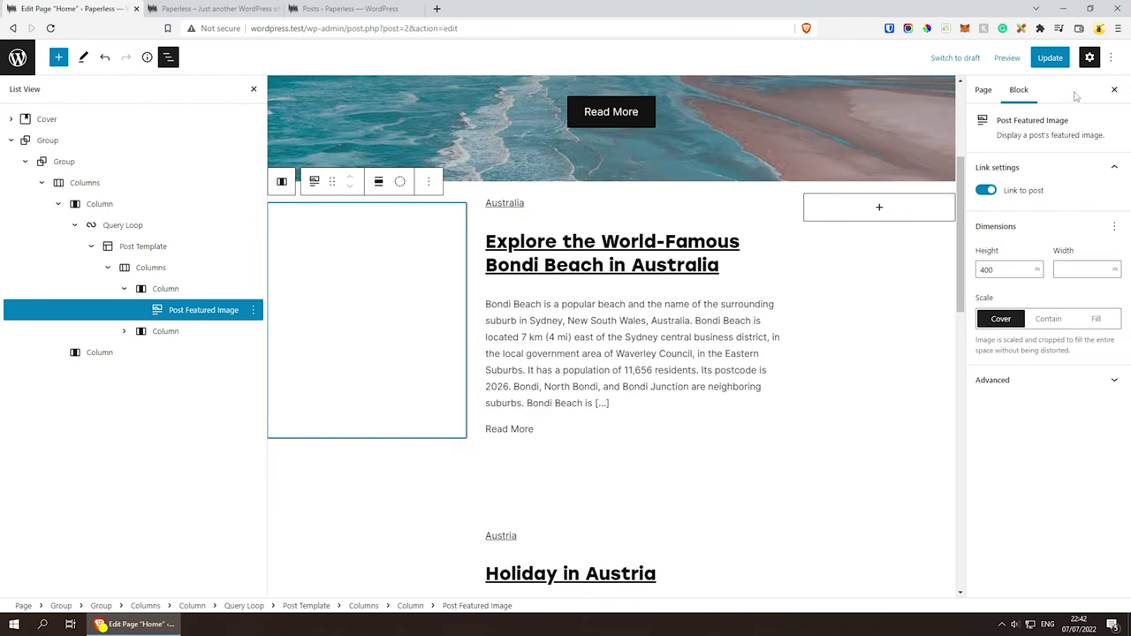
Save the Home page and check the live site showing categories above titles.
click(1049, 58)
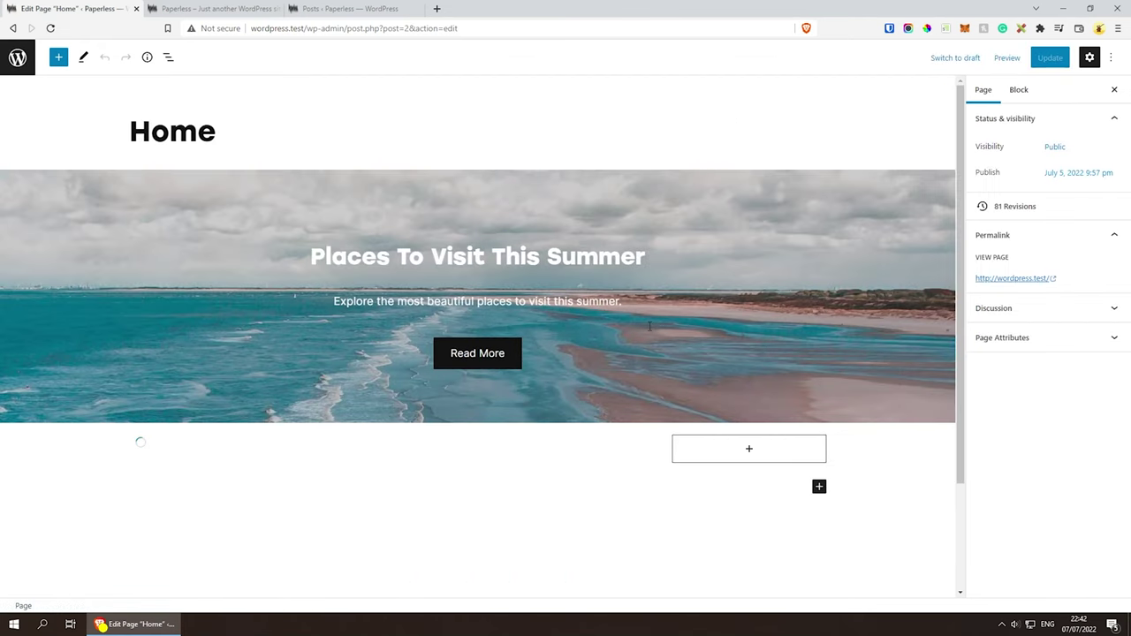
scroll(197, 248, down, 3)
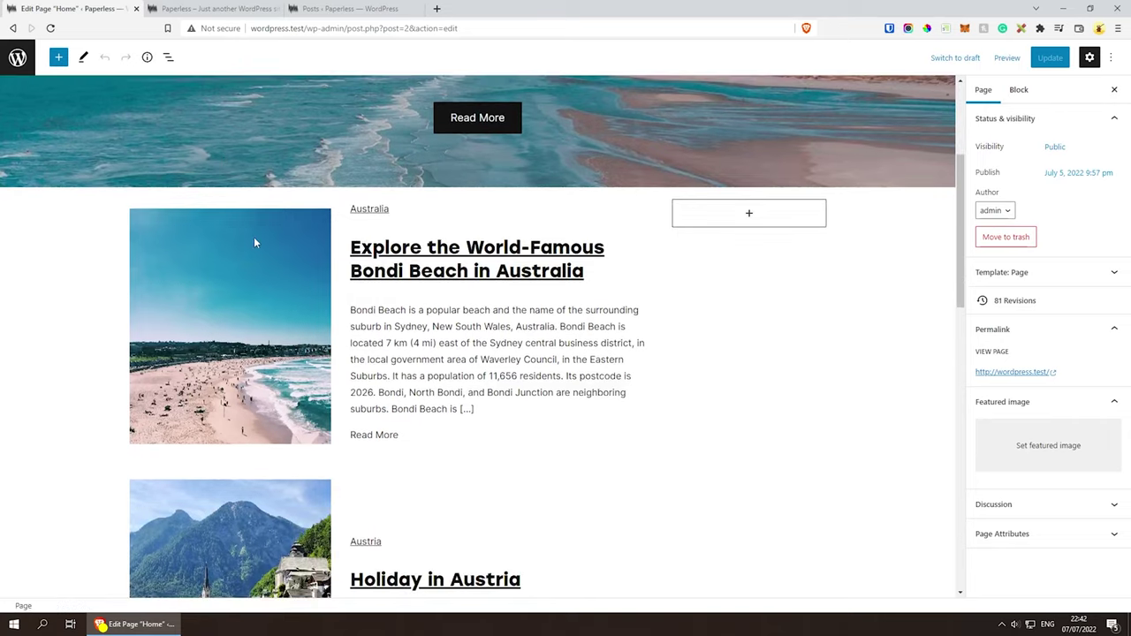
scroll(262, 257, down, 1)
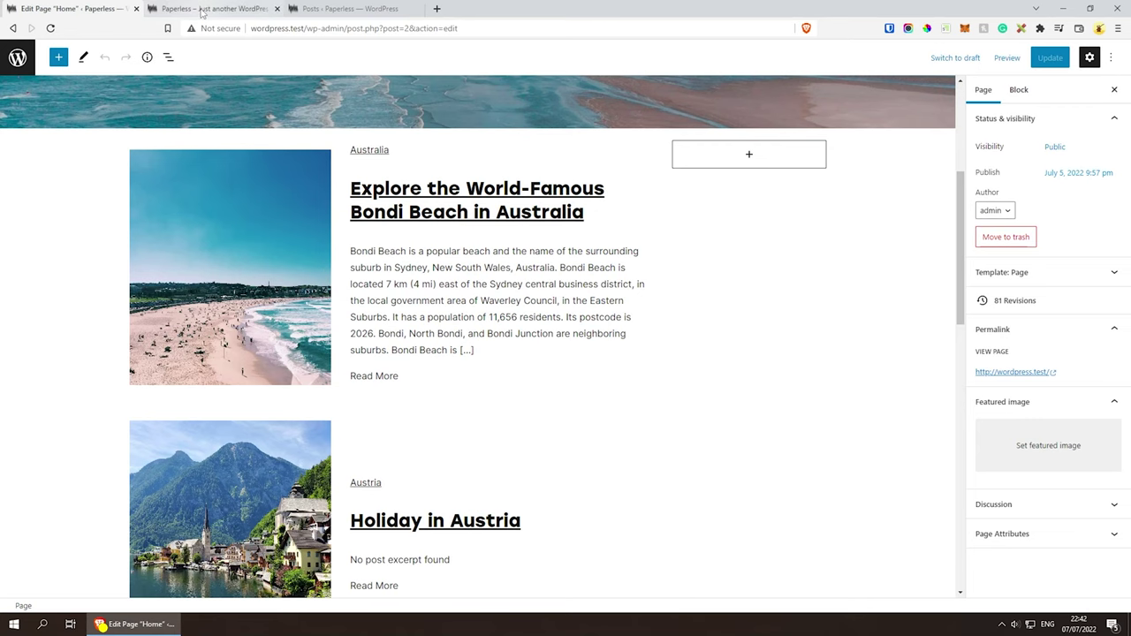
click(216, 8)
click(329, 8)
click(75, 8)
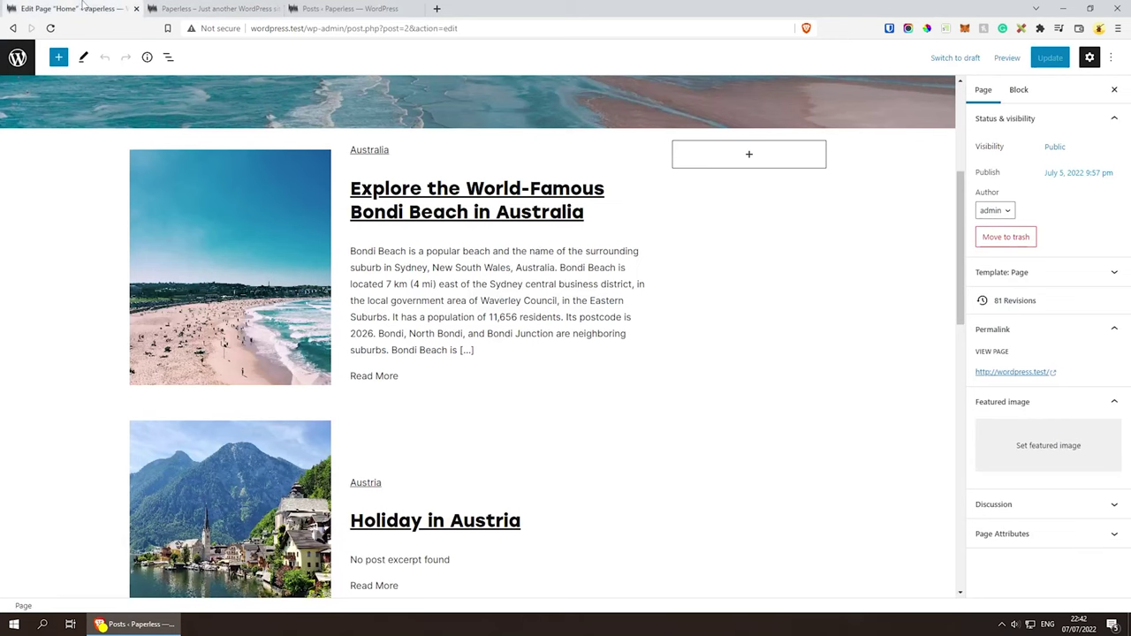
Lower the featured image height from 400 to 340 px, save, and reload the live page.
click(269, 181)
scroll(298, 253, up, 1)
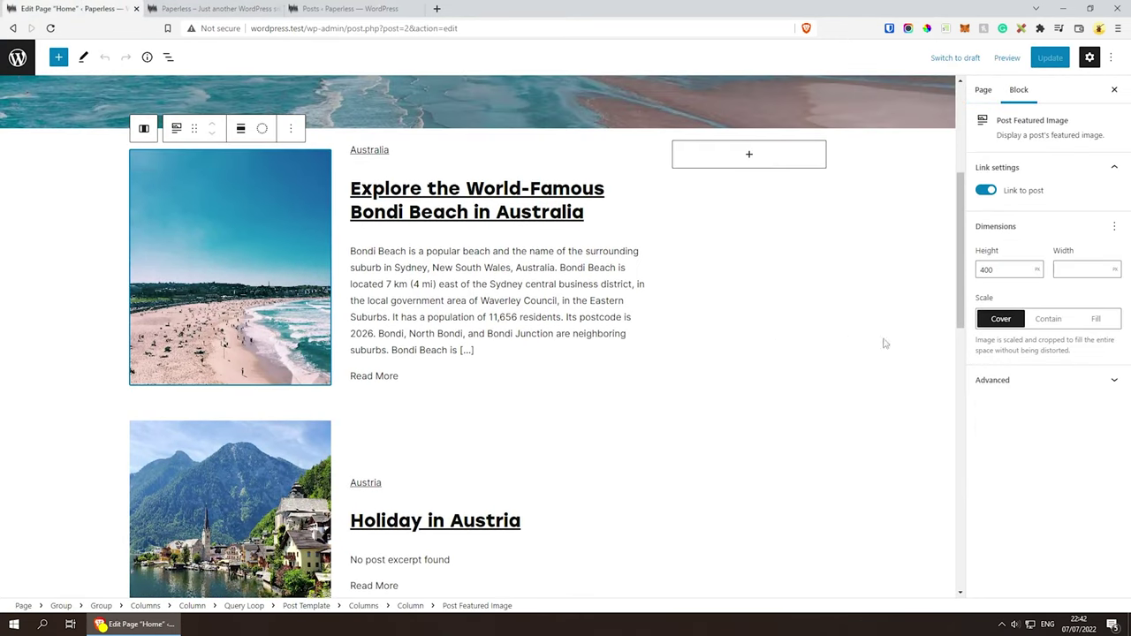
click(1005, 270)
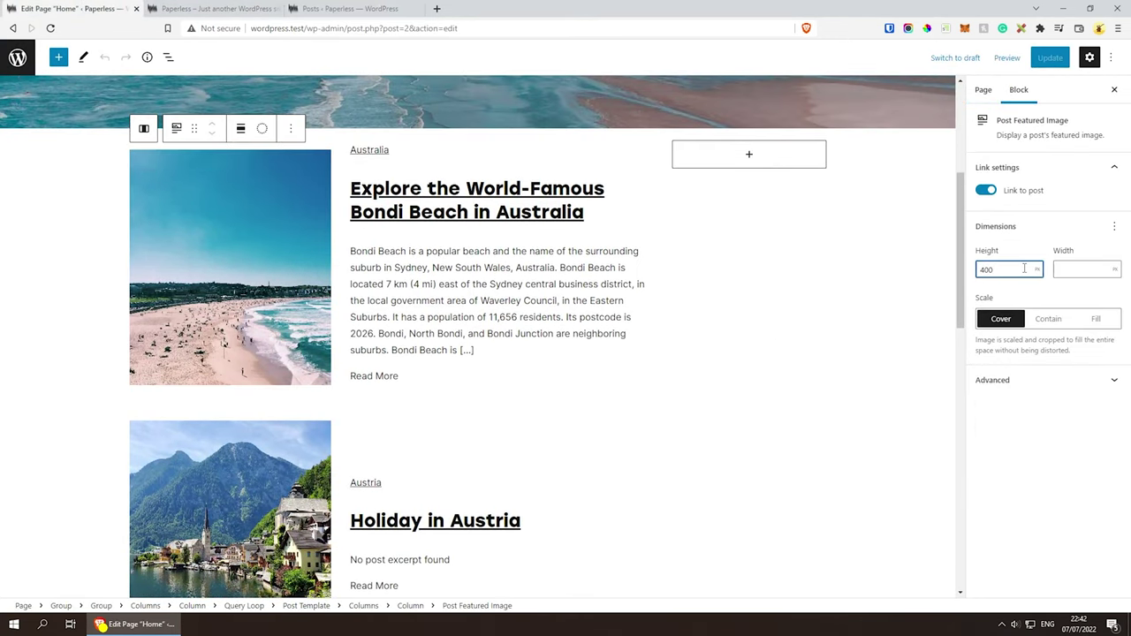
key(shift+Down)
key(shift+Down)
key(shift+Down)
key(shift+Down)
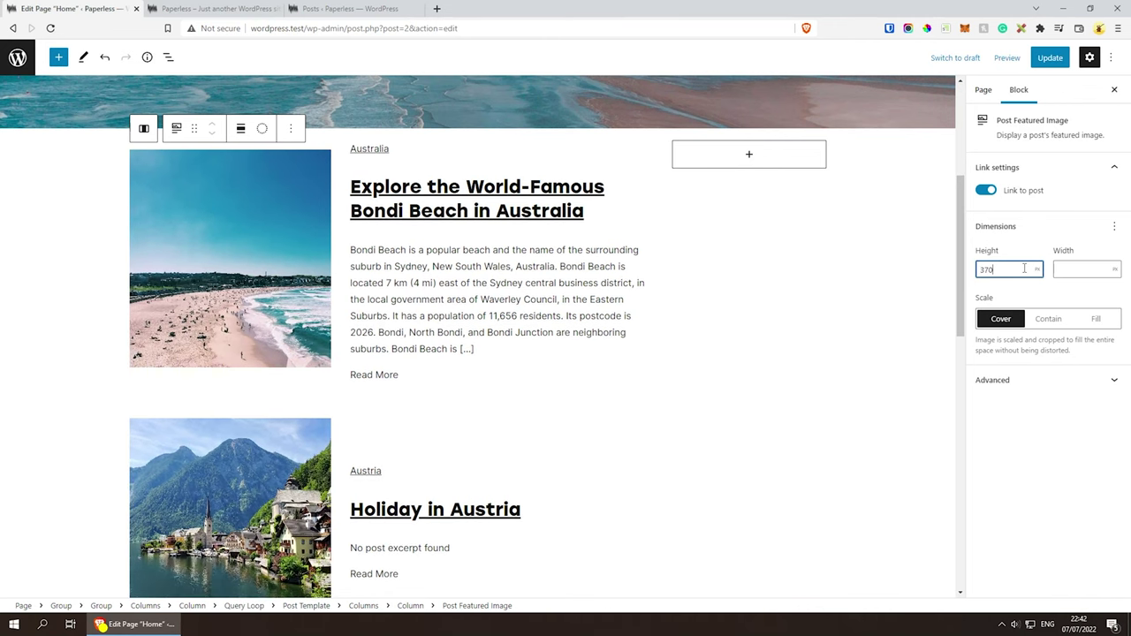
key(shift+Down)
key(shift+Down)
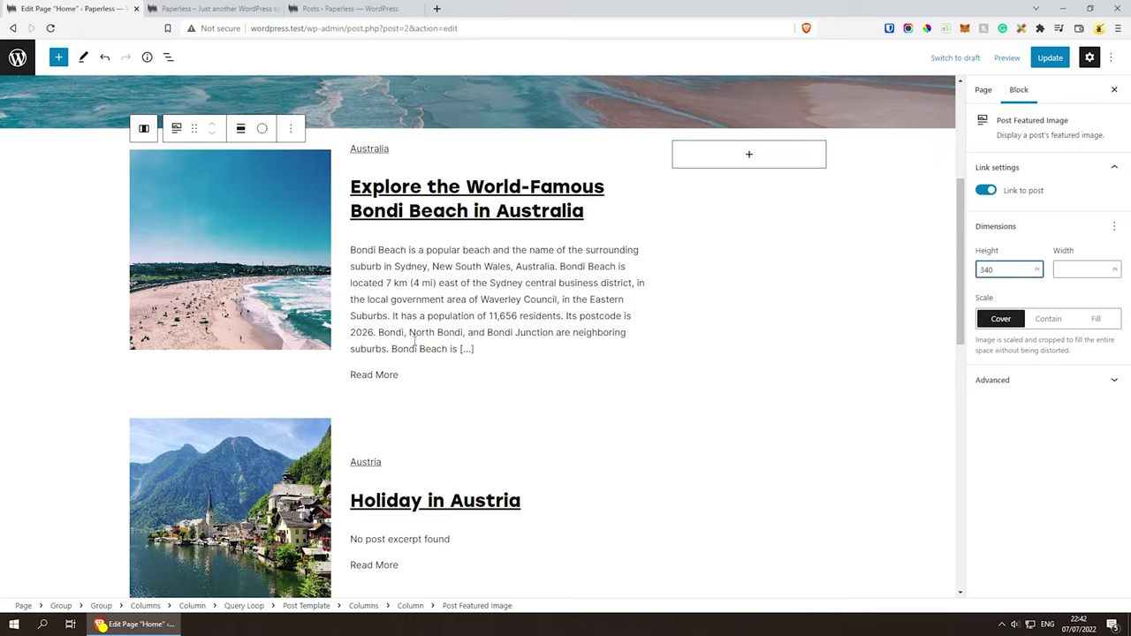
key(ctrl+s)
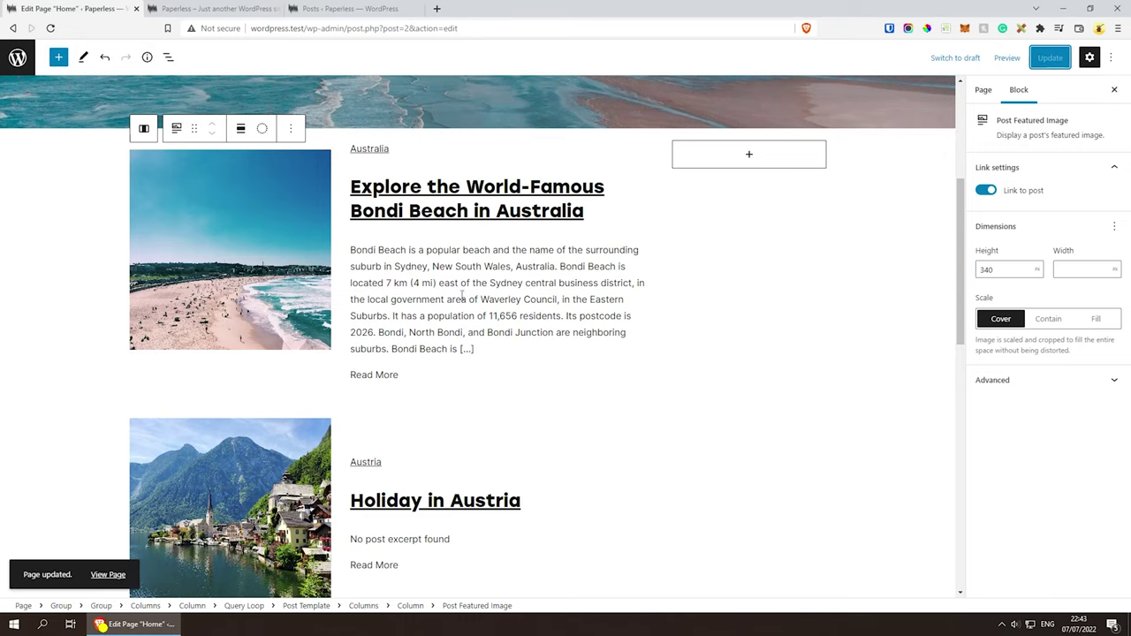
click(257, 6)
key(F5)
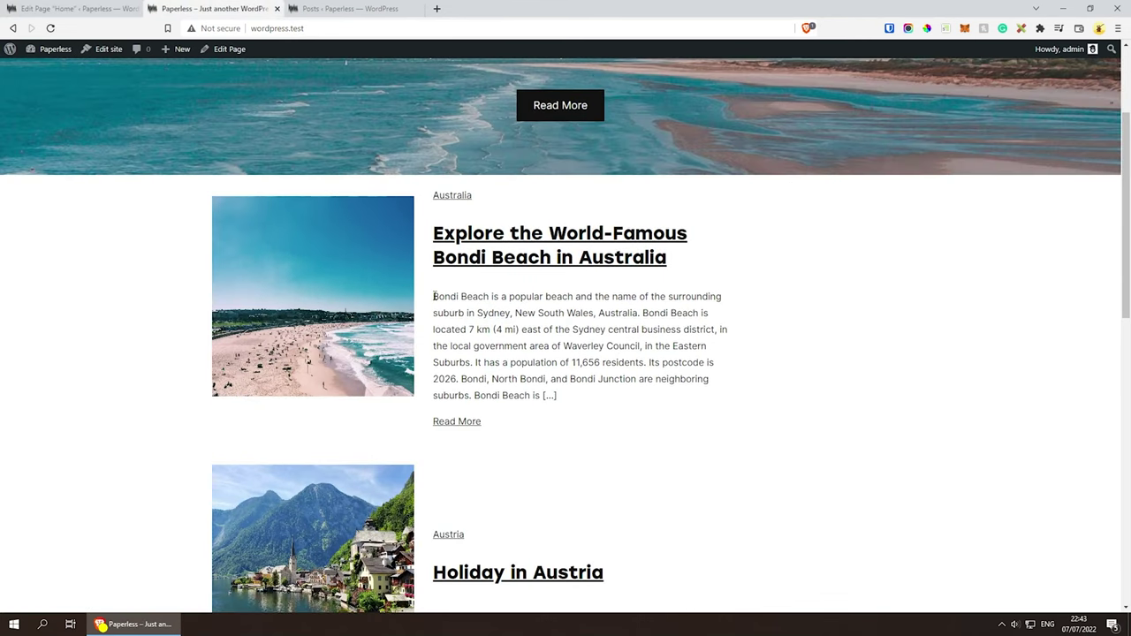
Clear the Bondi Beach excerpt selection and switch to VS Code showing footer.html.
drag(434, 296, 731, 335)
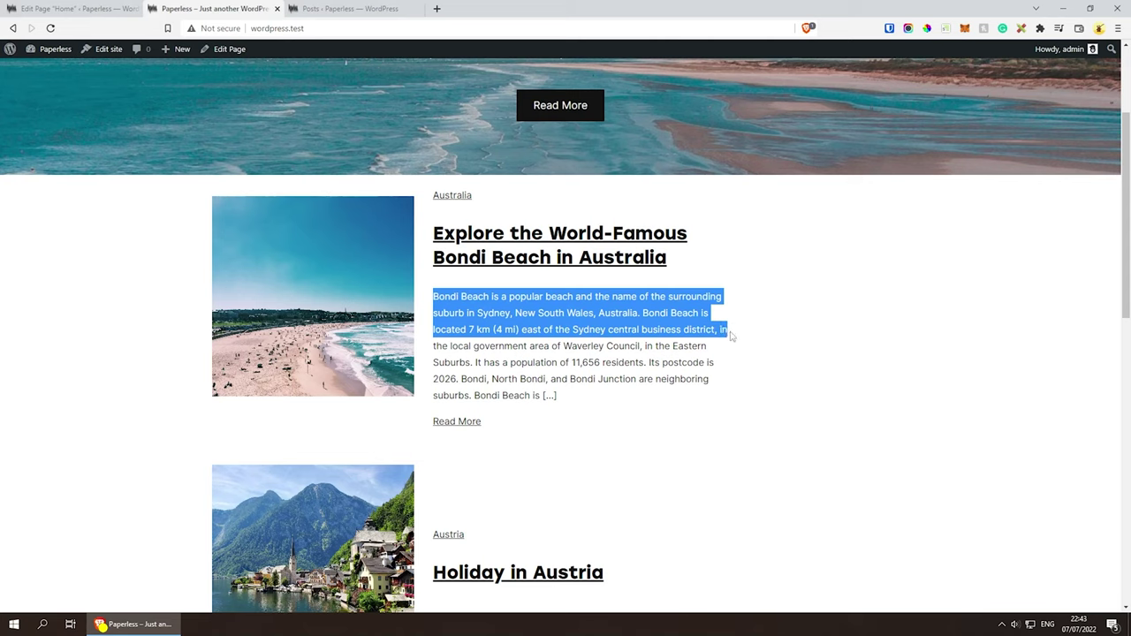
click(606, 345)
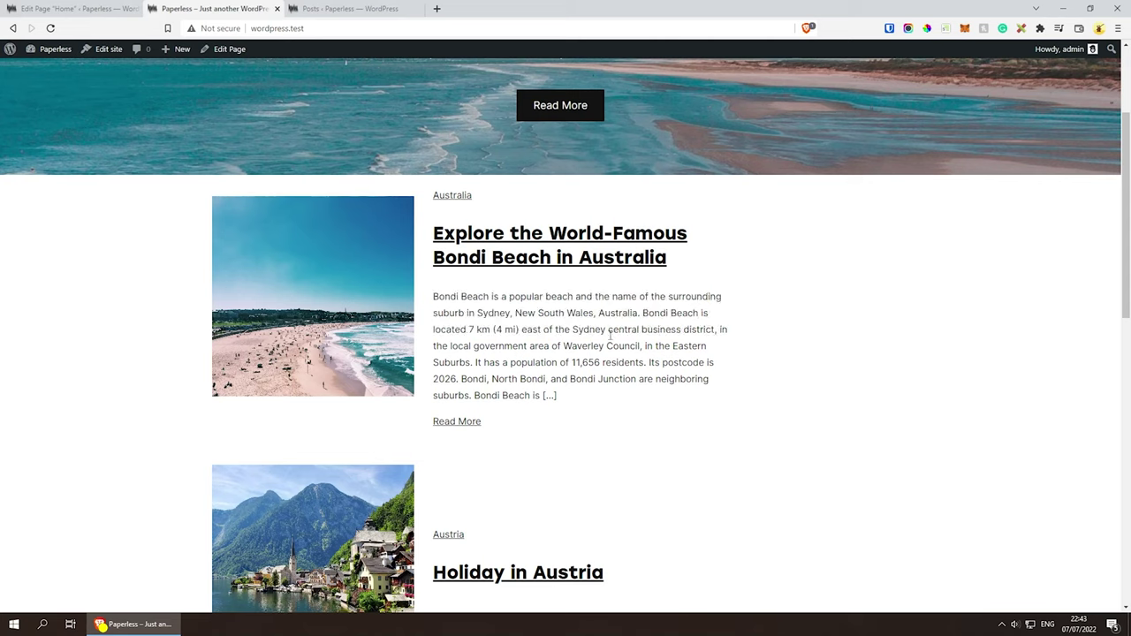
key(alt+Tab)
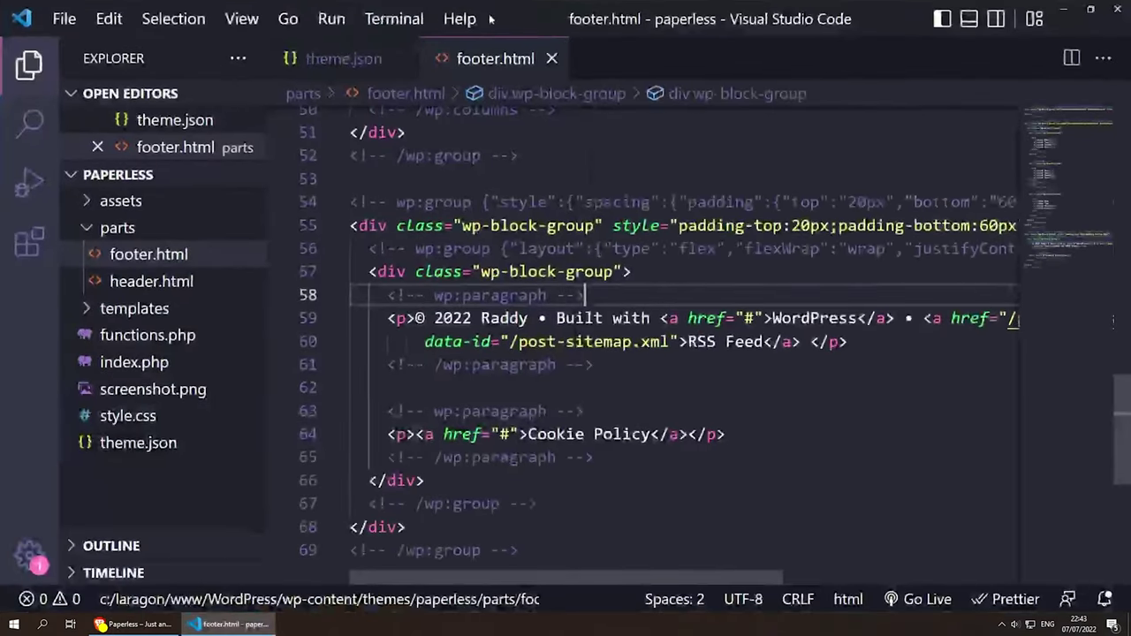
Close footer.html and theme.json, open functions.php, and add blank lines below add_action.
click(552, 58)
click(405, 59)
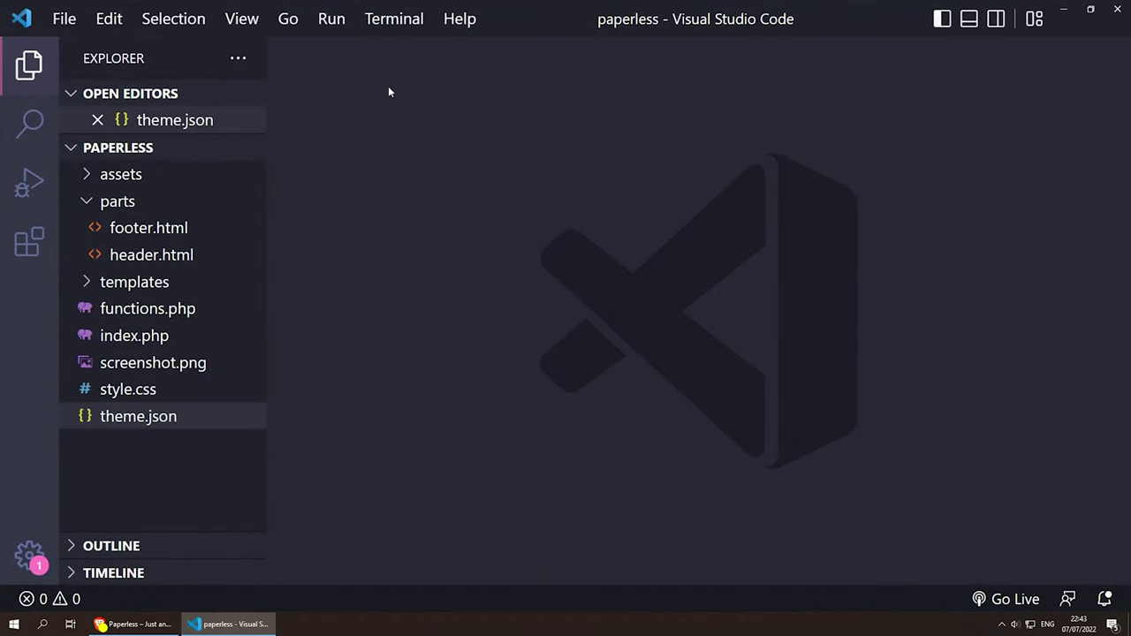
click(141, 285)
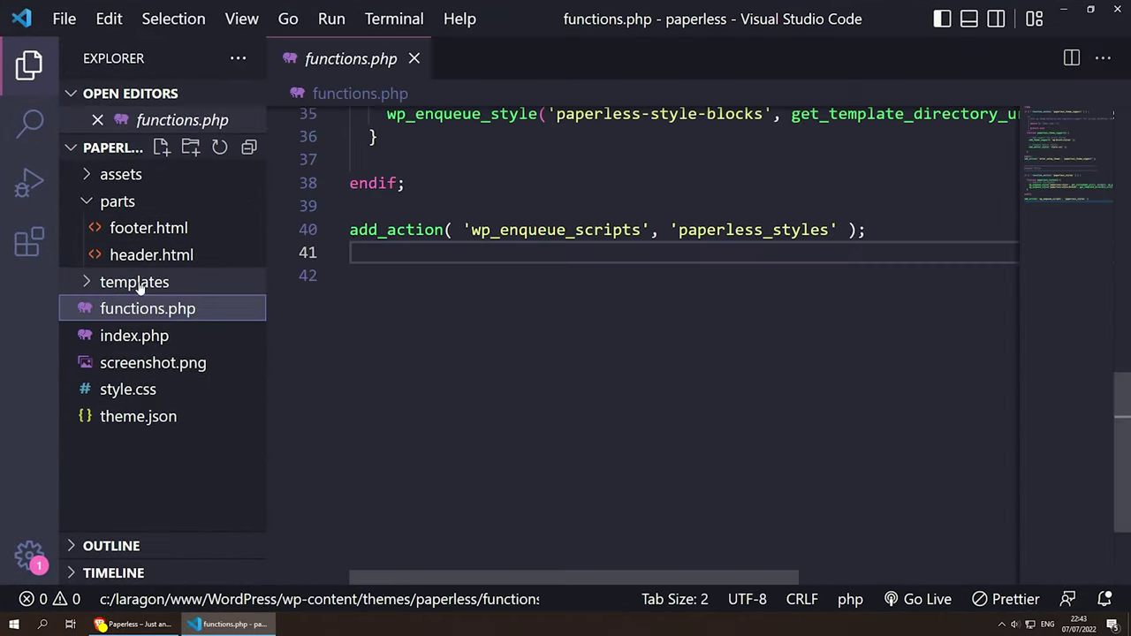
click(28, 64)
scroll(405, 311, down, 1)
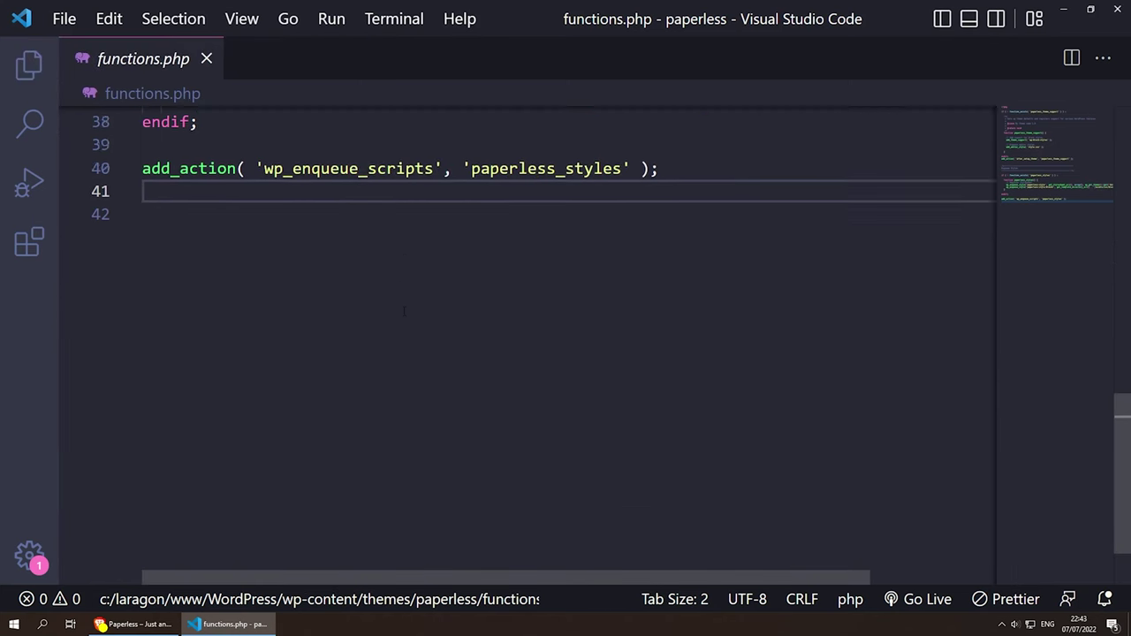
scroll(404, 311, up, 6)
scroll(405, 311, down, 4)
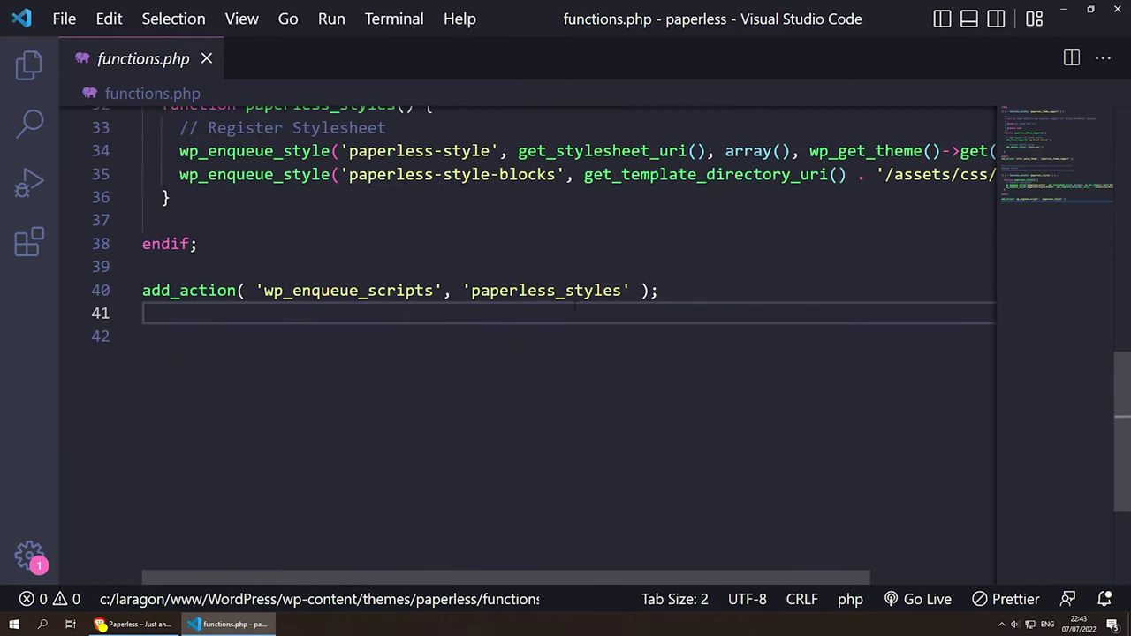
key(Return)
key(Return)
scroll(554, 327, down, 1)
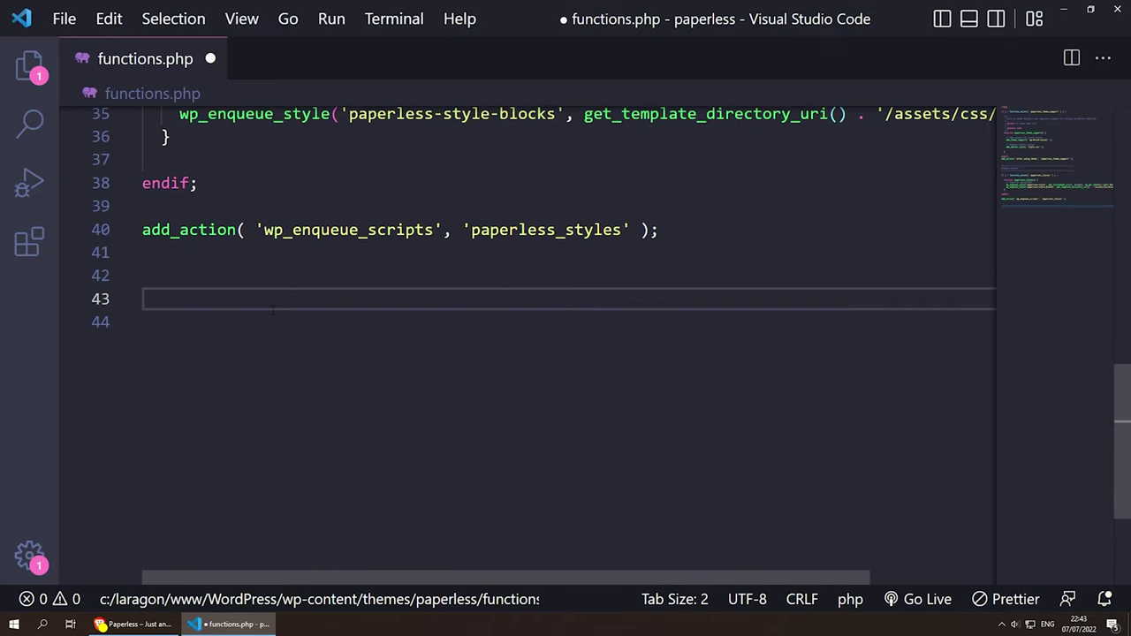
Write function excerpt_lenght($length) { return 40; } in functions.php.
text(function e)
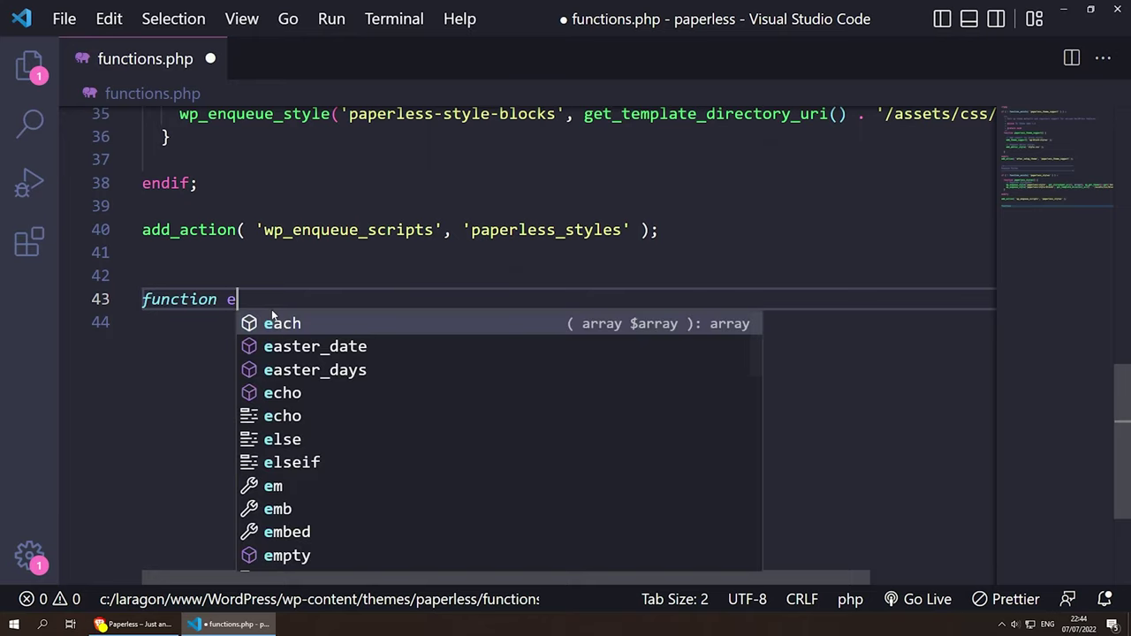
text(xcerpt)
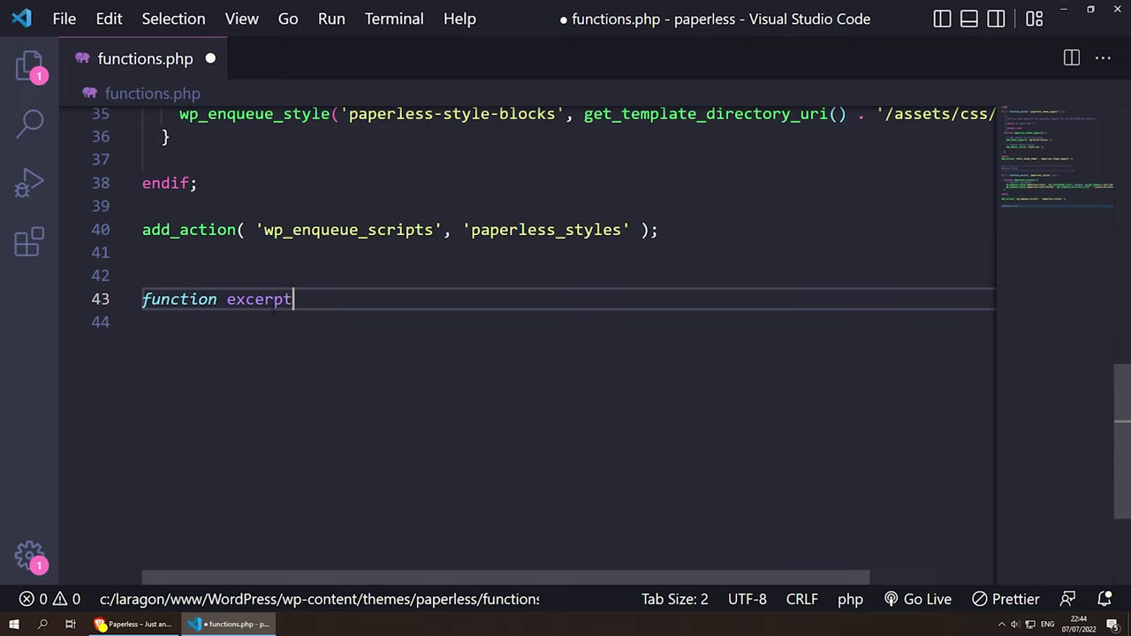
text(_lenght($)
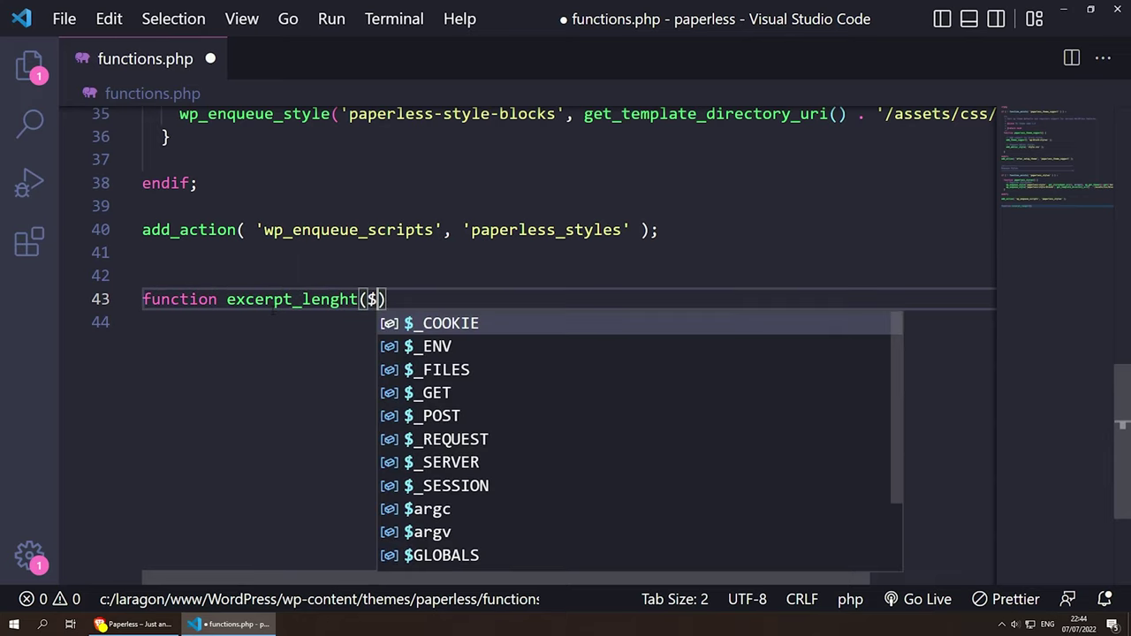
text(l)
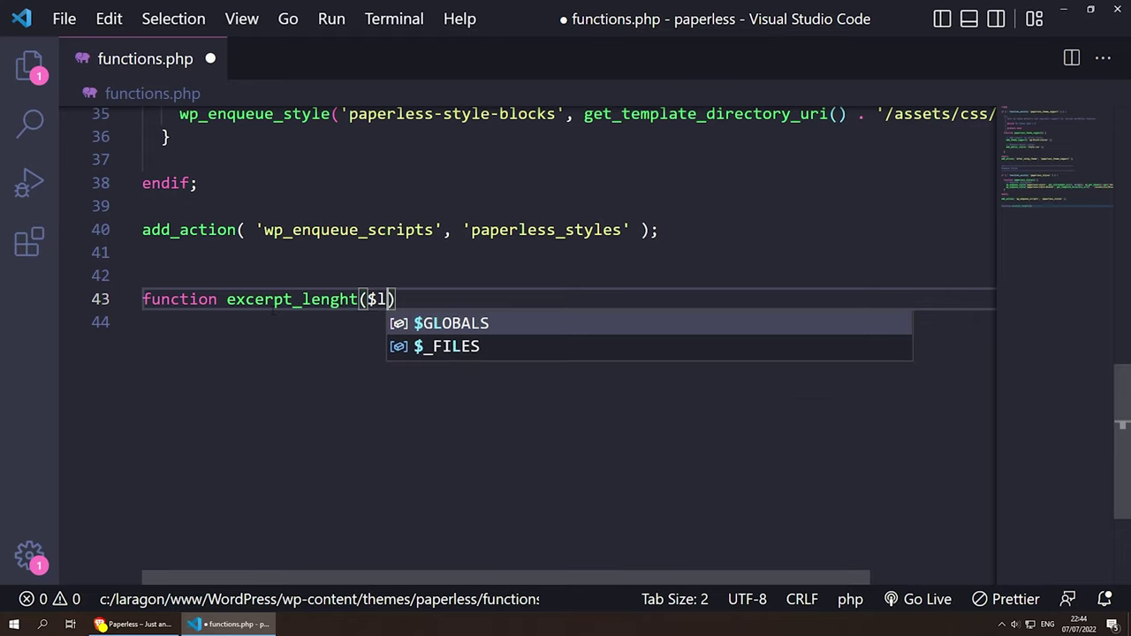
text(ength)
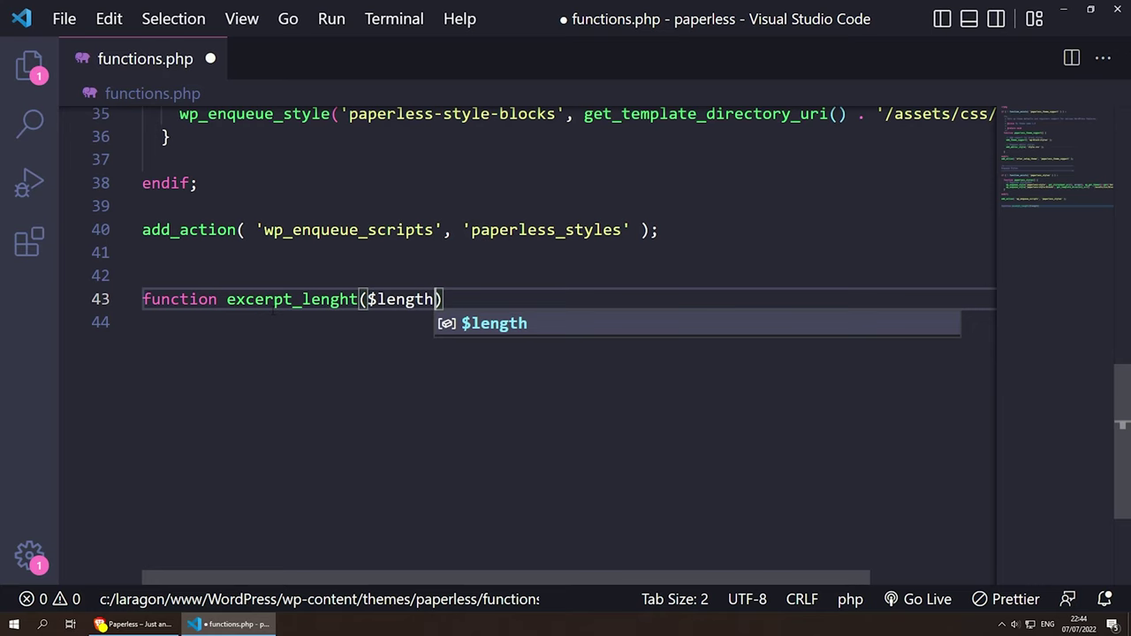
text() {)
key(Return)
text(re)
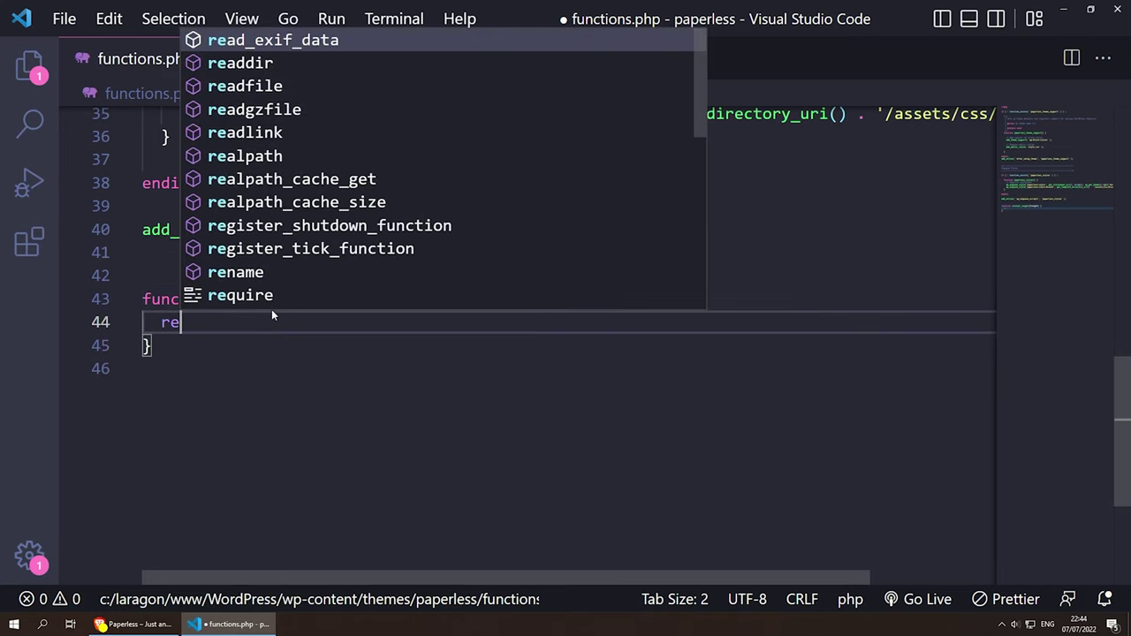
text(turn)
key(Escape)
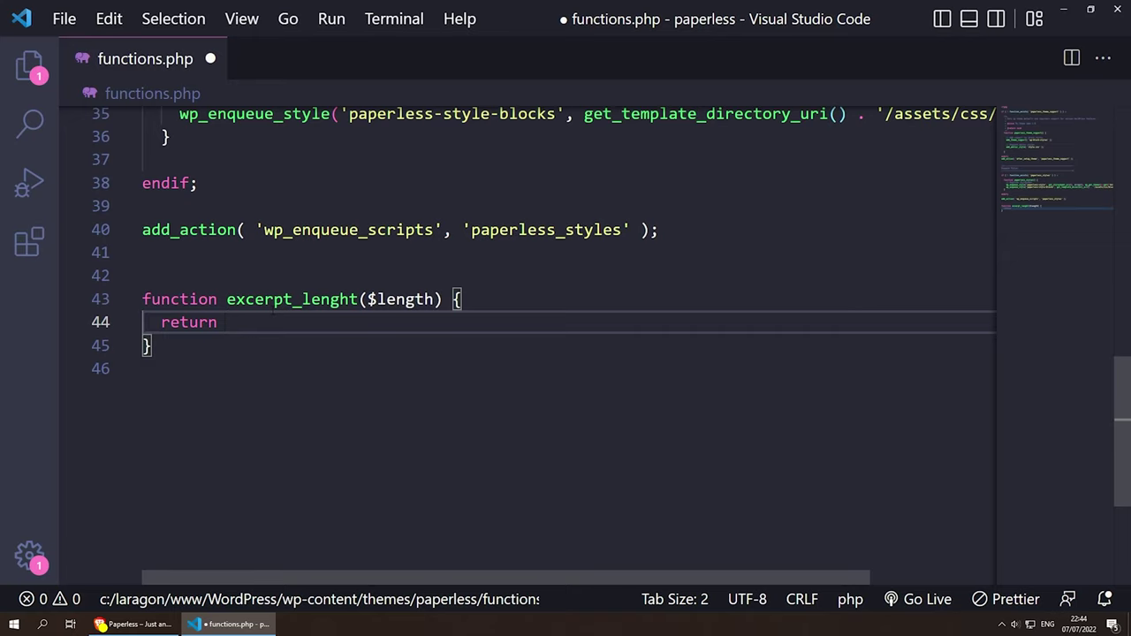
text(40;)
key(Down)
key(Return)
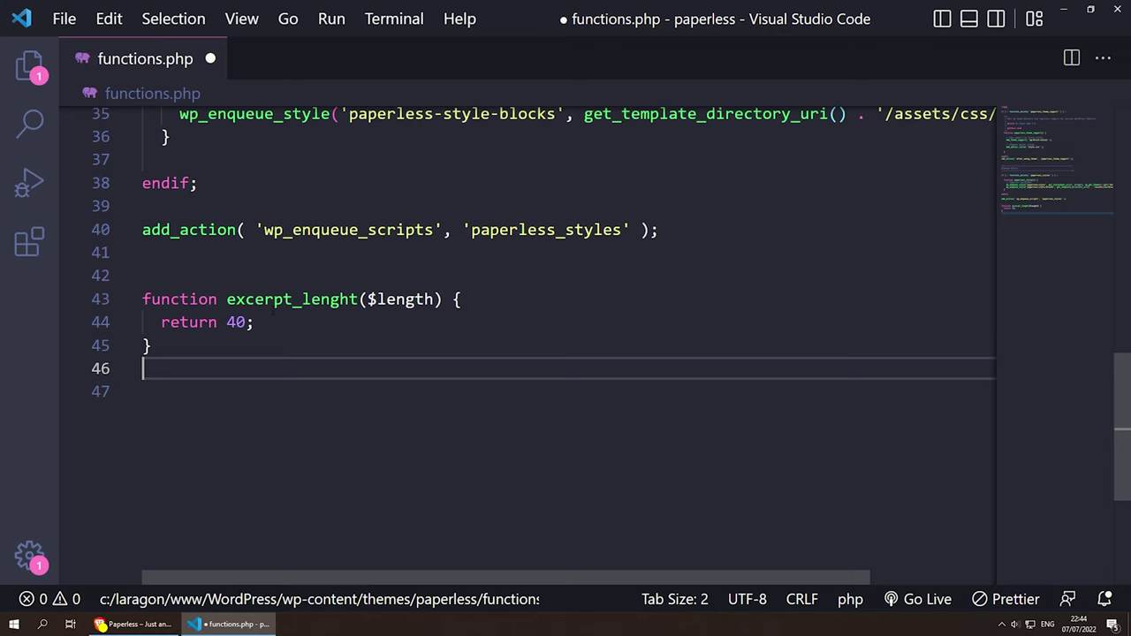
Rename the function to custom_excerpt_lenght and hook it with add_filter('excerpt_length', 'custom_excerpt_lenght').
text(add)
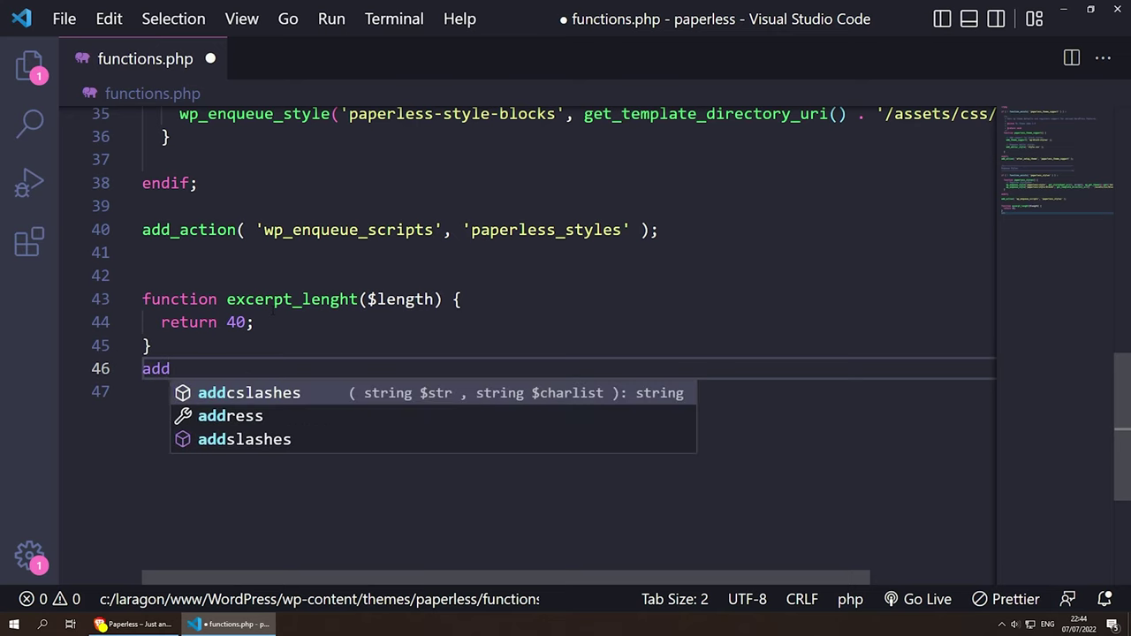
text(_filter(')
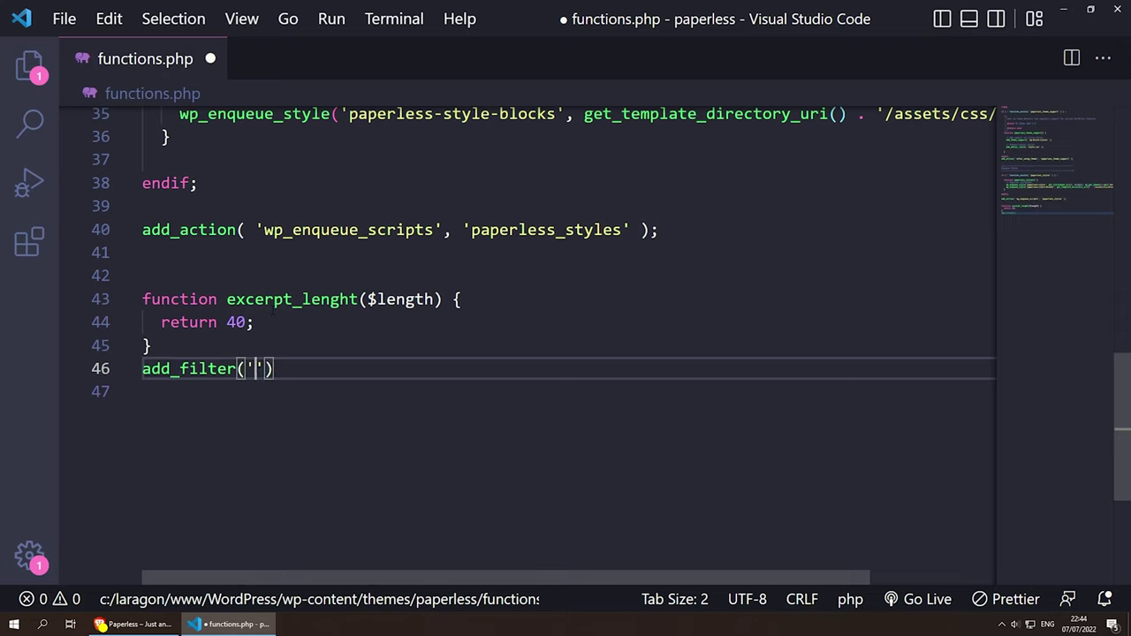
text(excerpt)
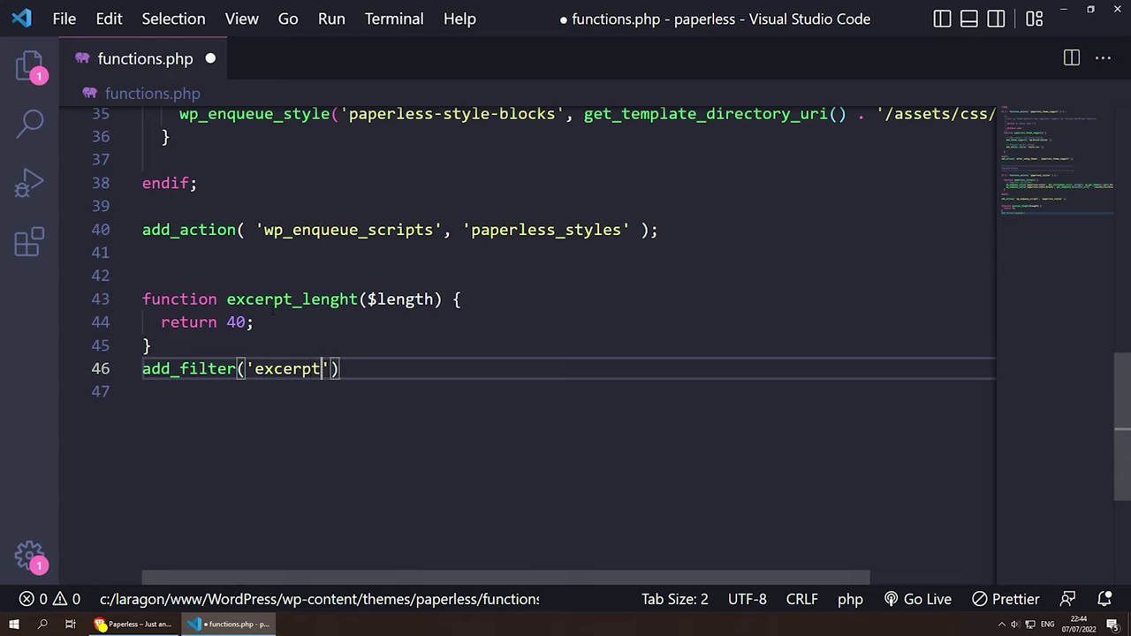
text(_length)
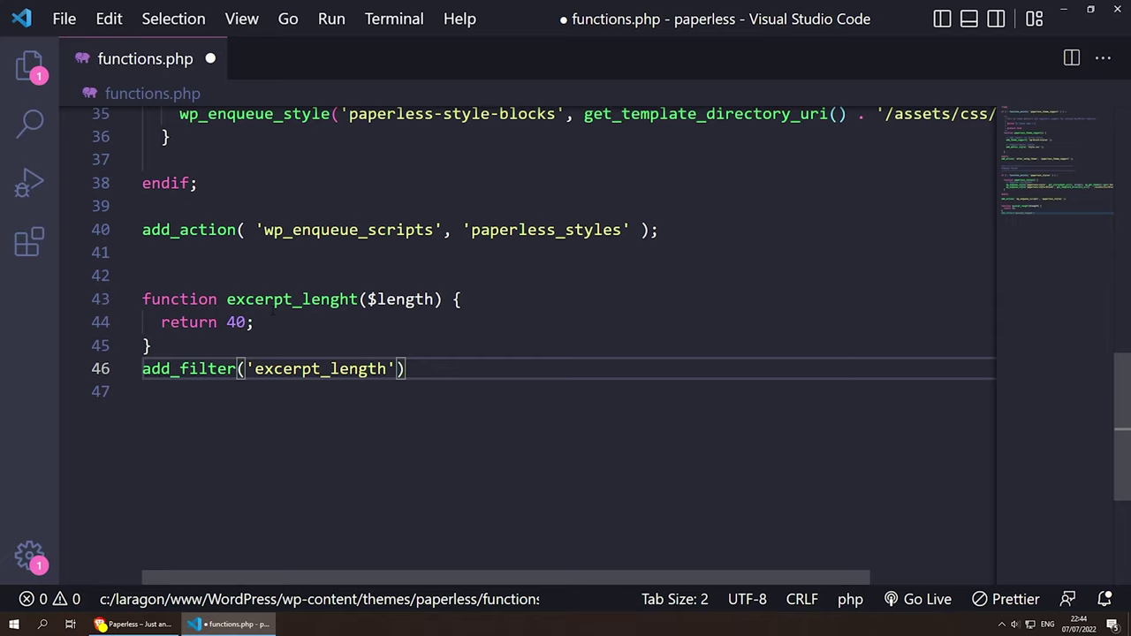
click(235, 298)
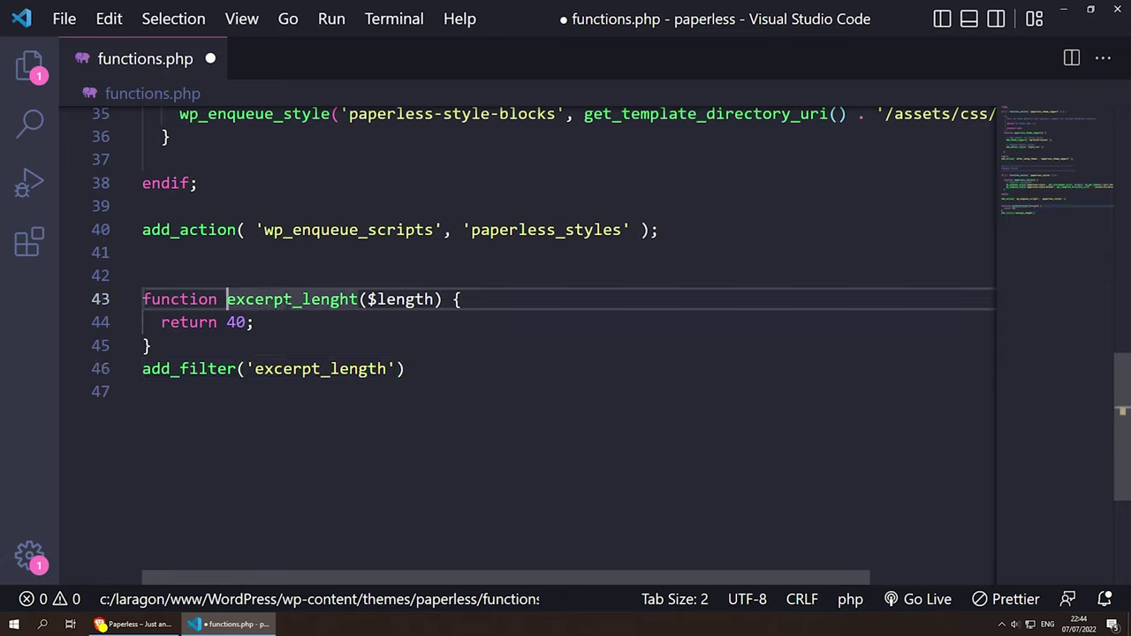
text(custom_)
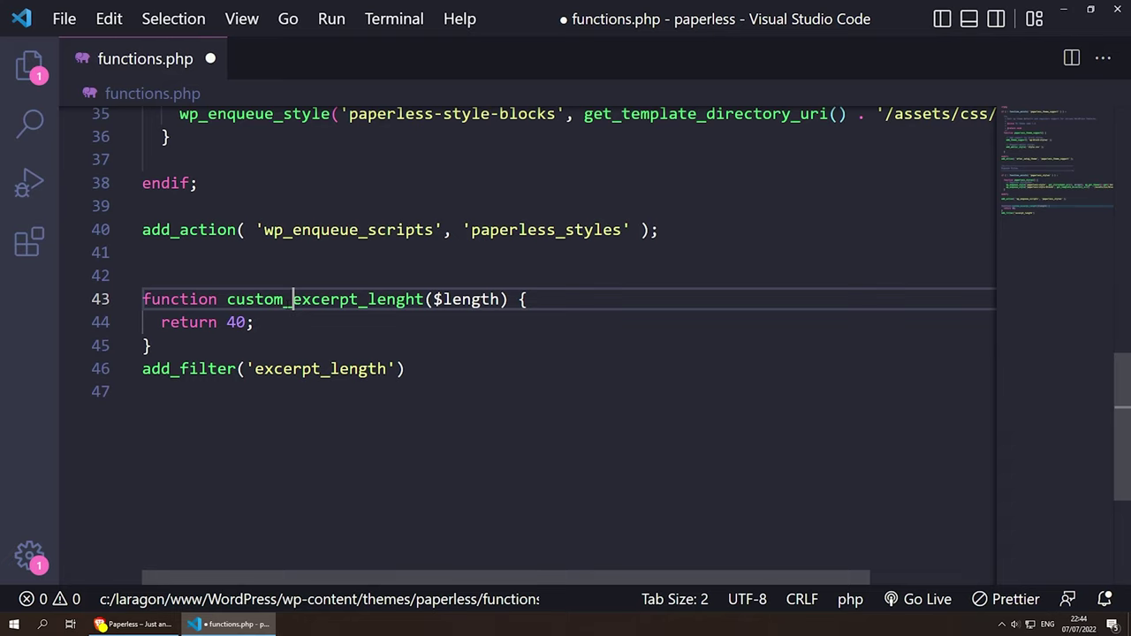
key(ctrl+d)
key(ctrl+c)
click(397, 368)
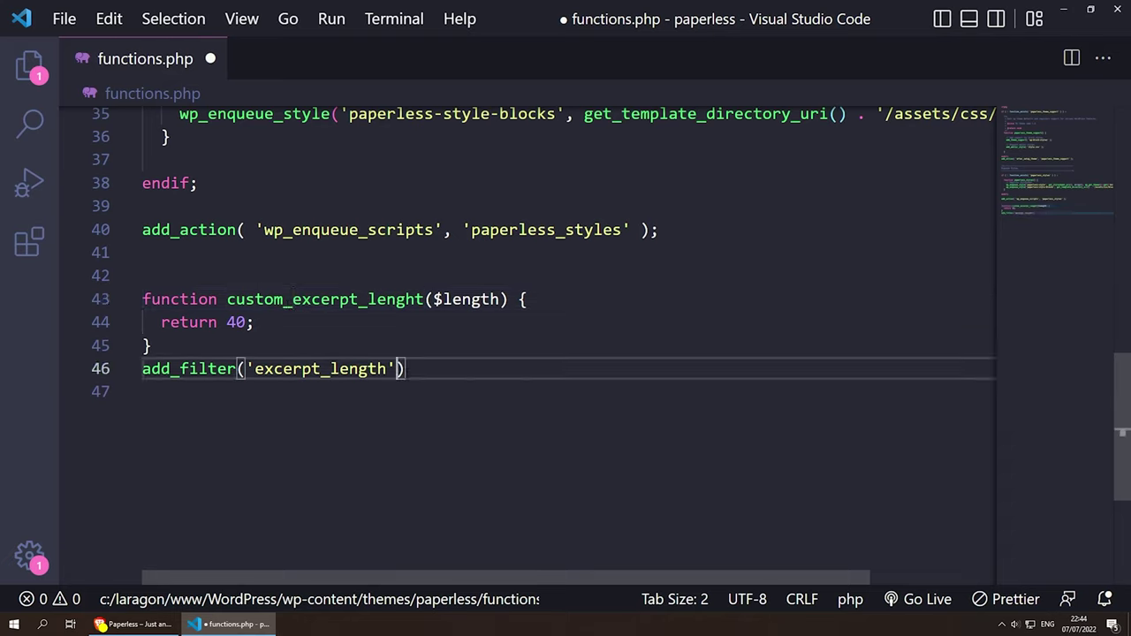
text(, )
text(')
key(ctrl+v)
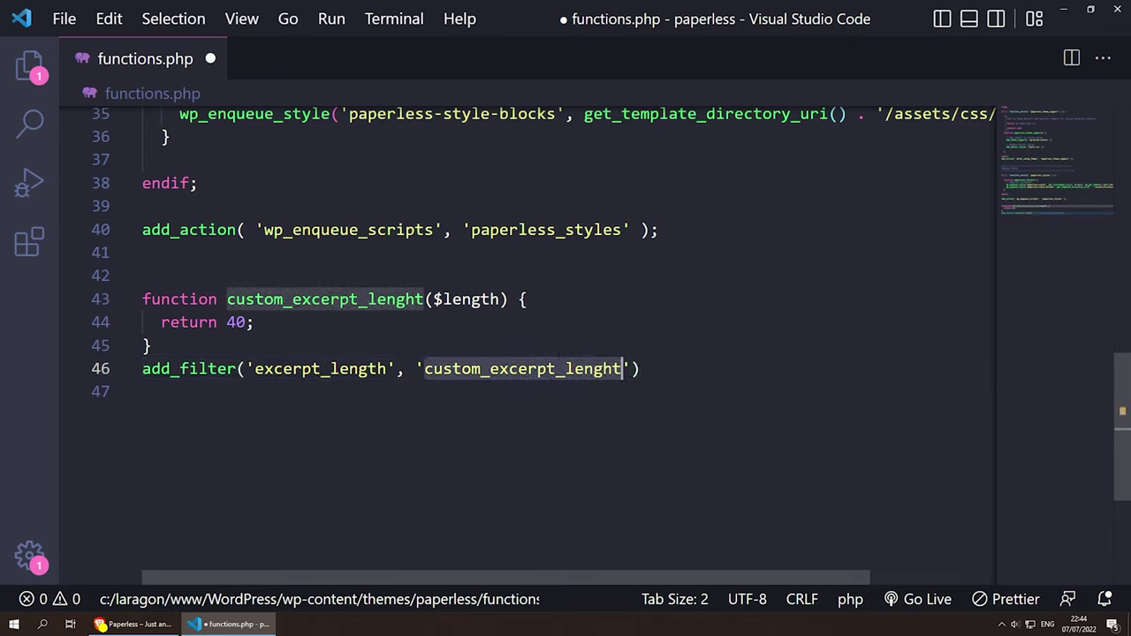
click(331, 299)
click(388, 369)
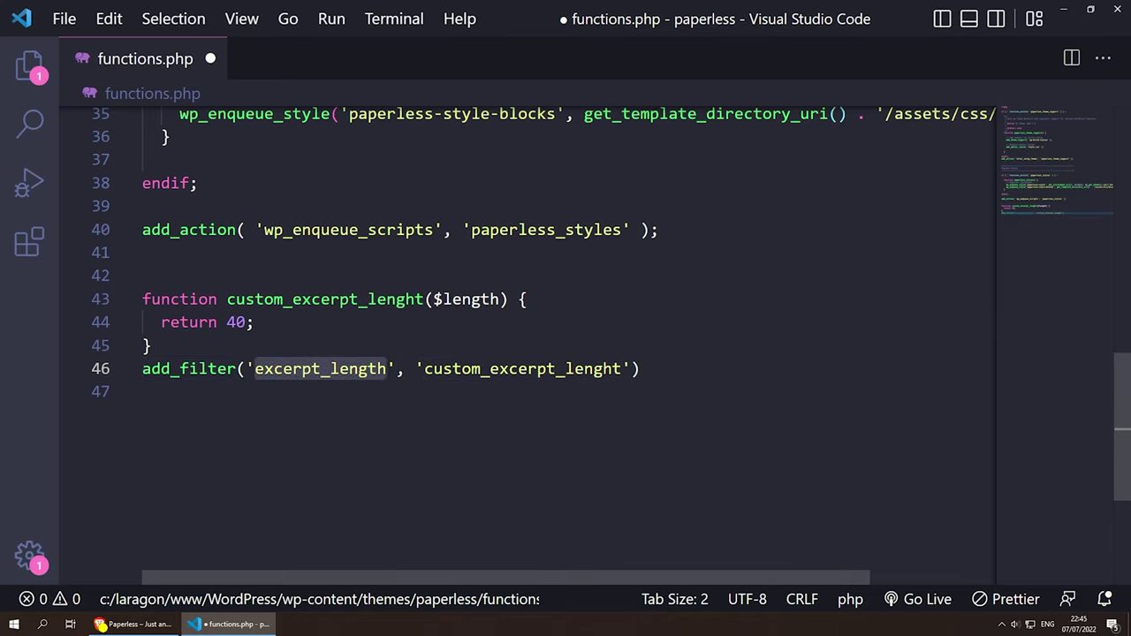
click(309, 339)
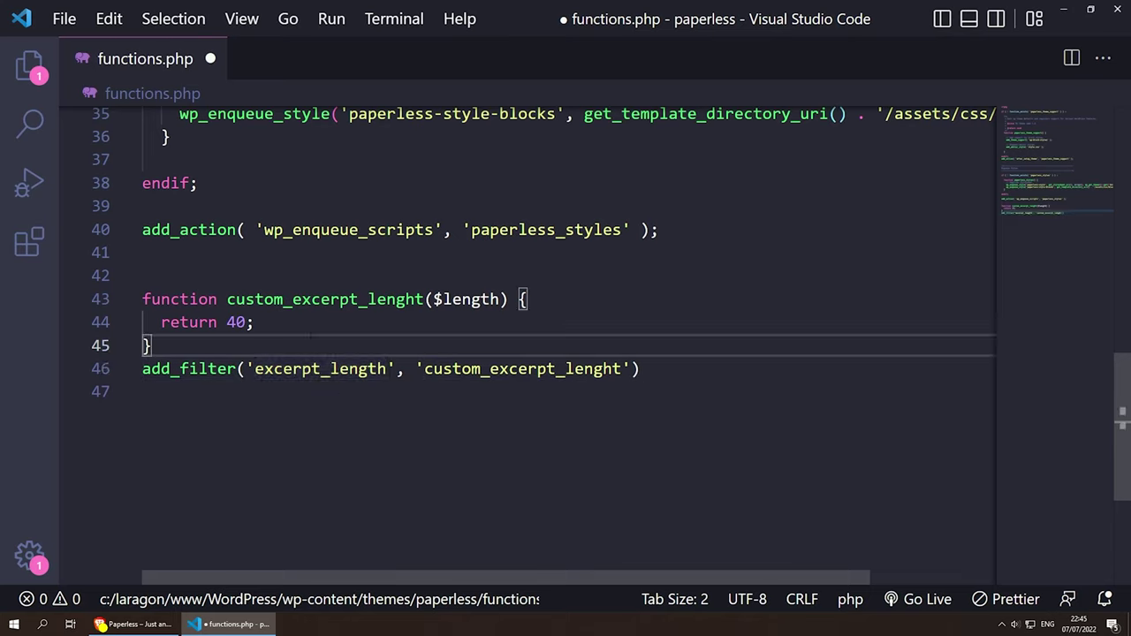
Add a 'Customizing The Excerpt Lenght' comment header above the new function.
scroll(304, 318, up, 5)
drag(744, 314, 143, 270)
key(ctrl+c)
scroll(146, 271, down, 5)
click(194, 277)
key(ctrl+v)
drag(273, 322, 143, 322)
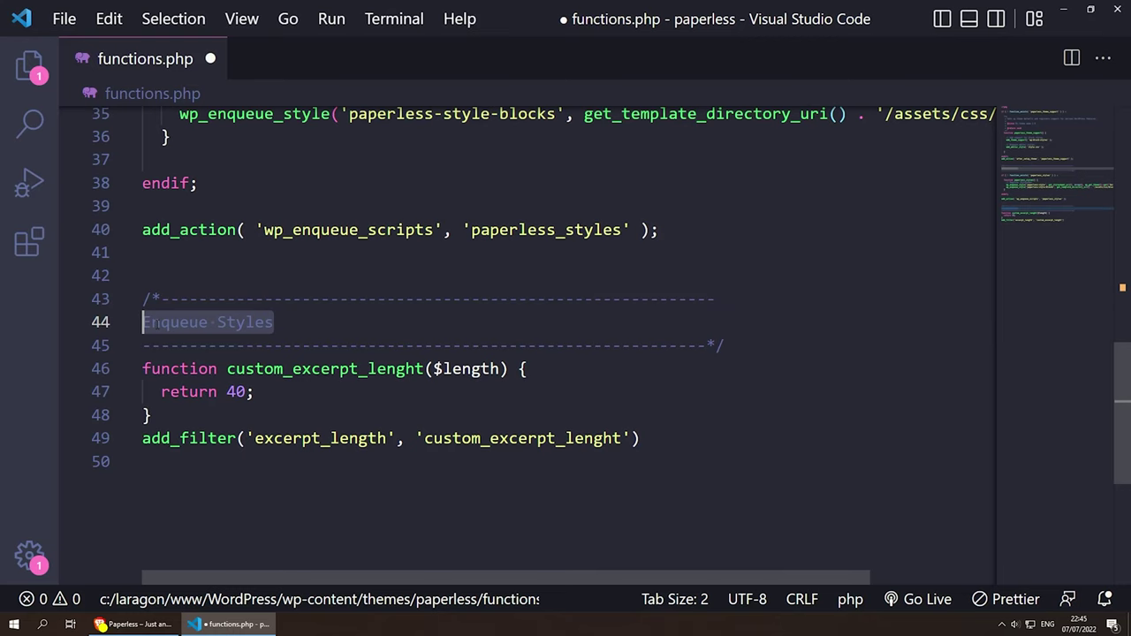
key(BackSpace)
text(Customizing )
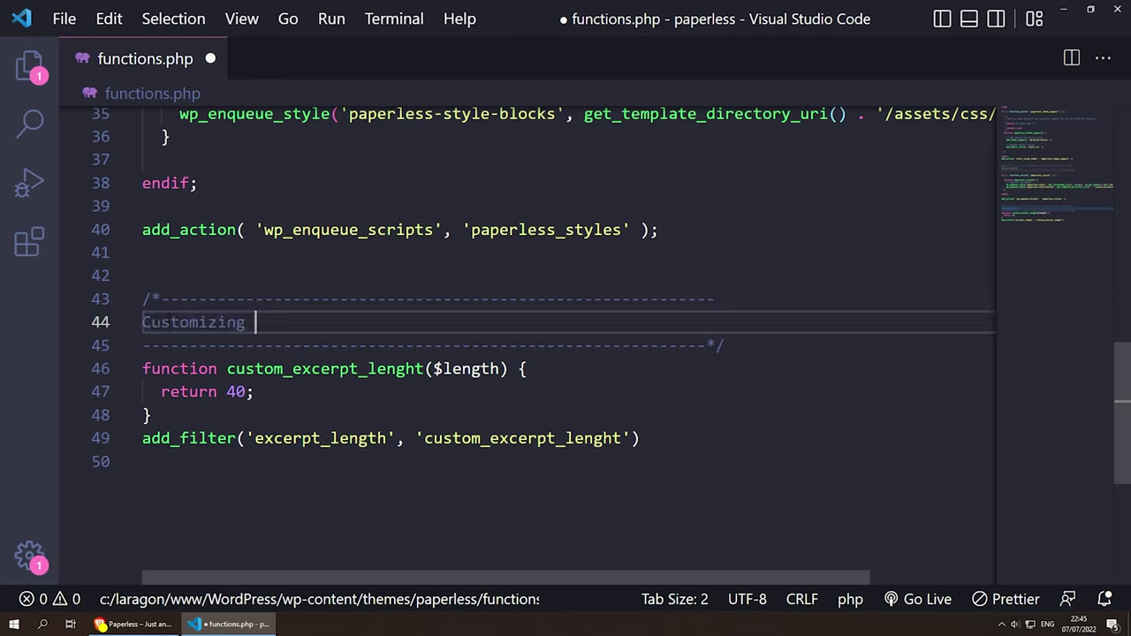
text(The Excerpt Lenght)
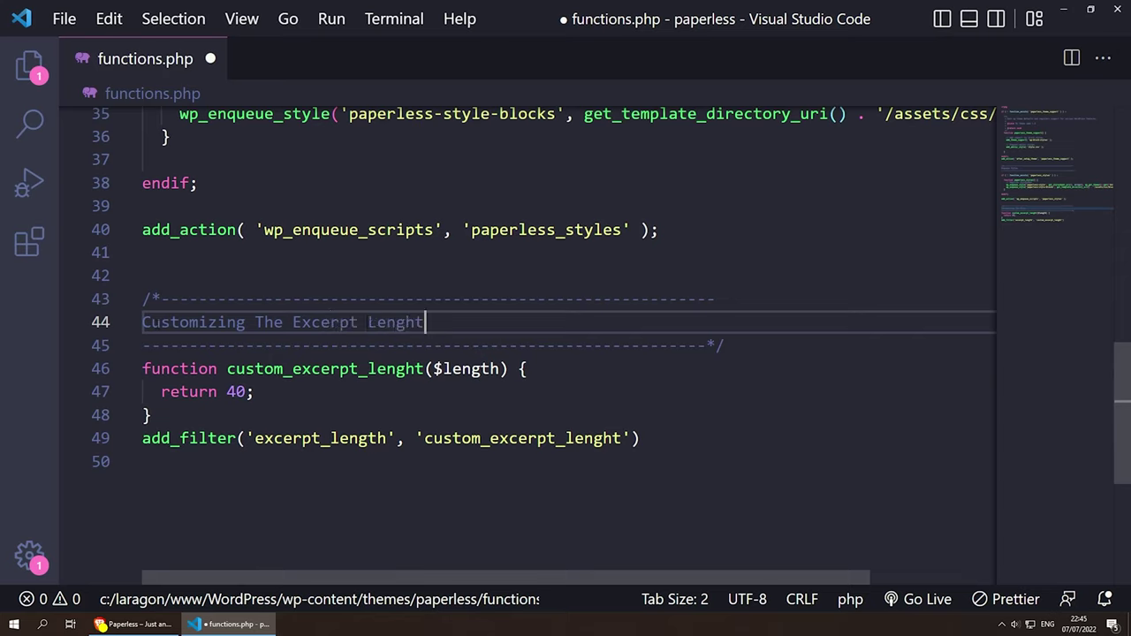
Save functions.php and reload the site, which now shows a parse error on line 50.
key(ctrl+s)
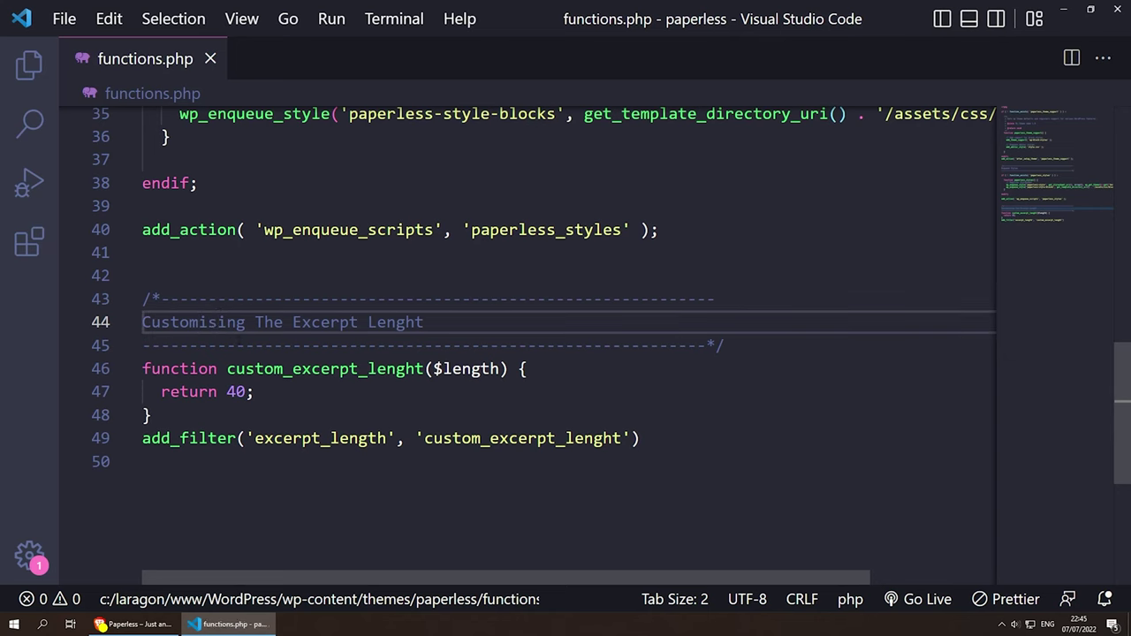
click(132, 624)
key(F5)
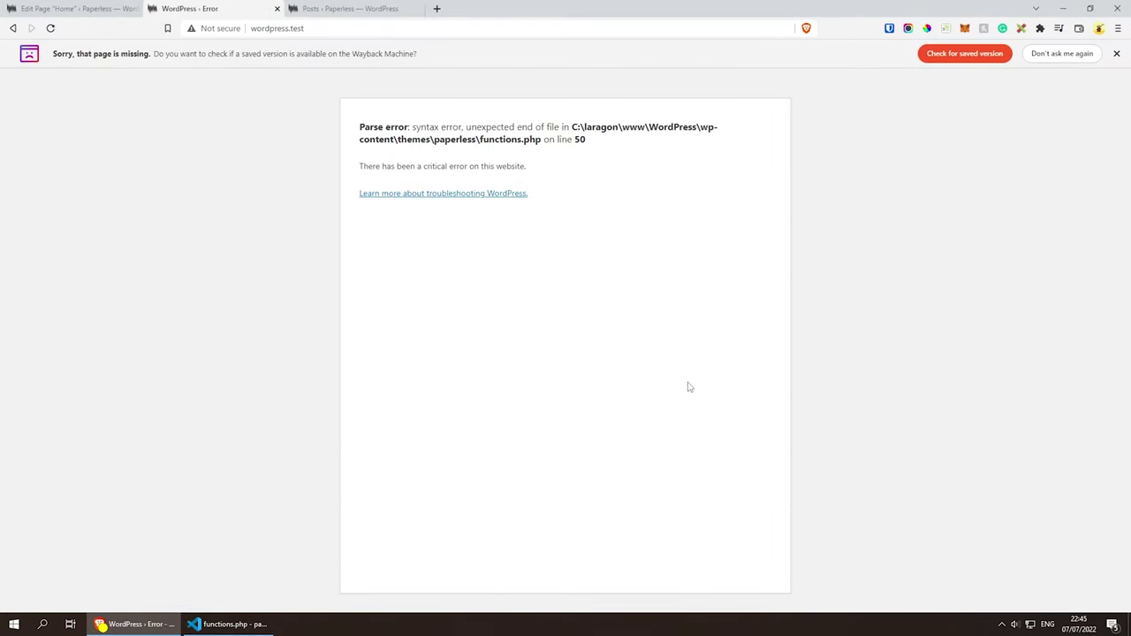
Add the missing semicolon after the add_filter line, save, and confirm the site loads again.
click(259, 623)
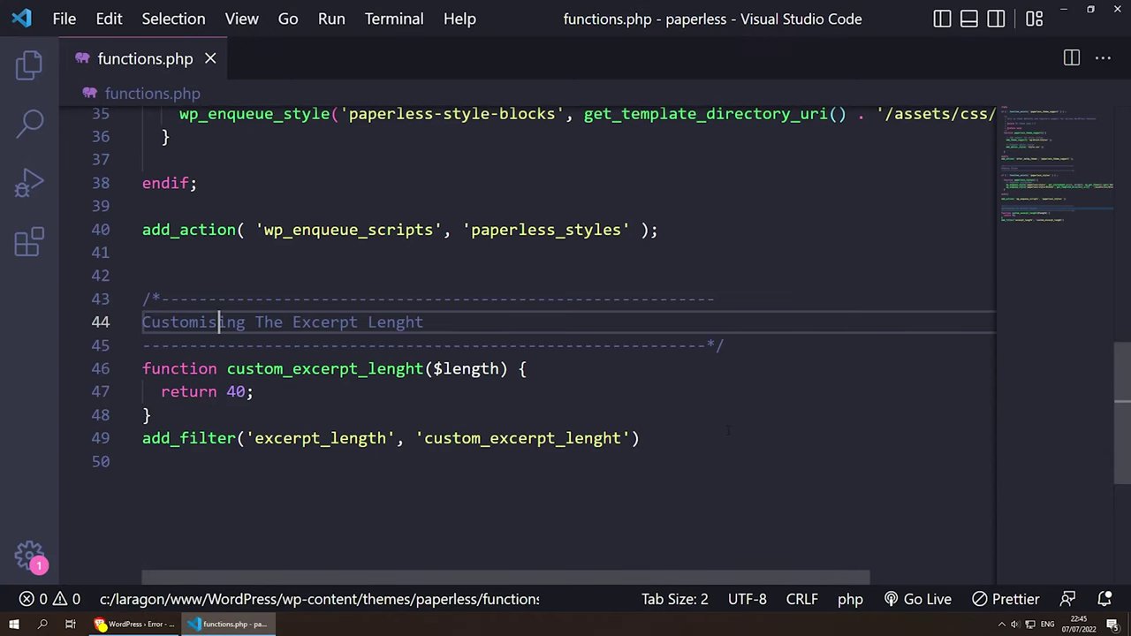
click(661, 437)
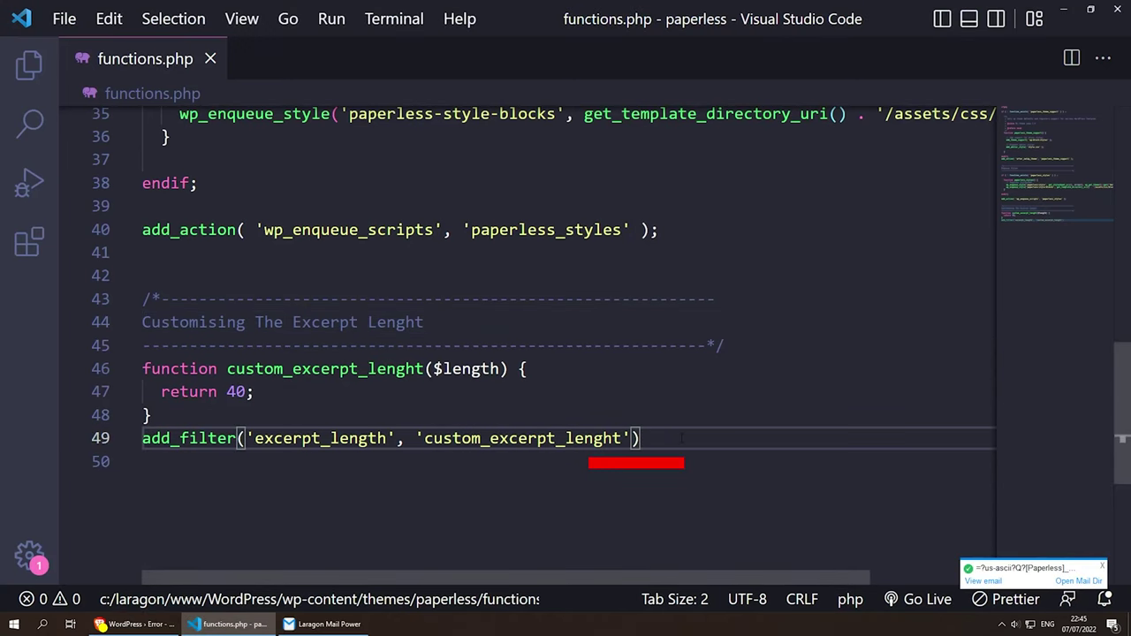
text(;)
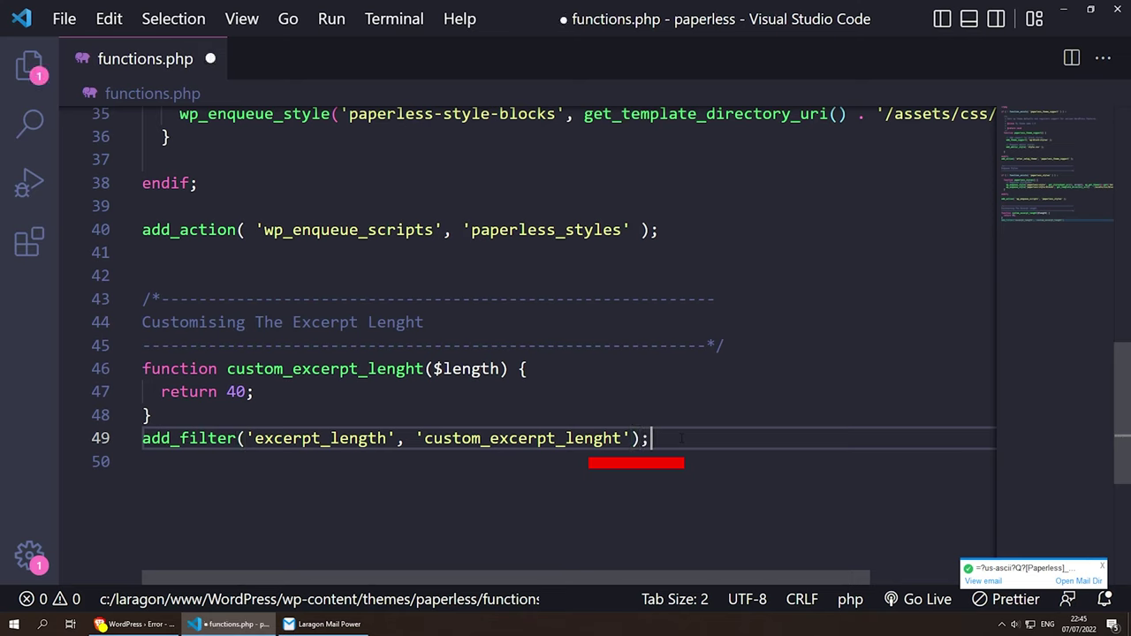
key(ctrl+s)
click(118, 619)
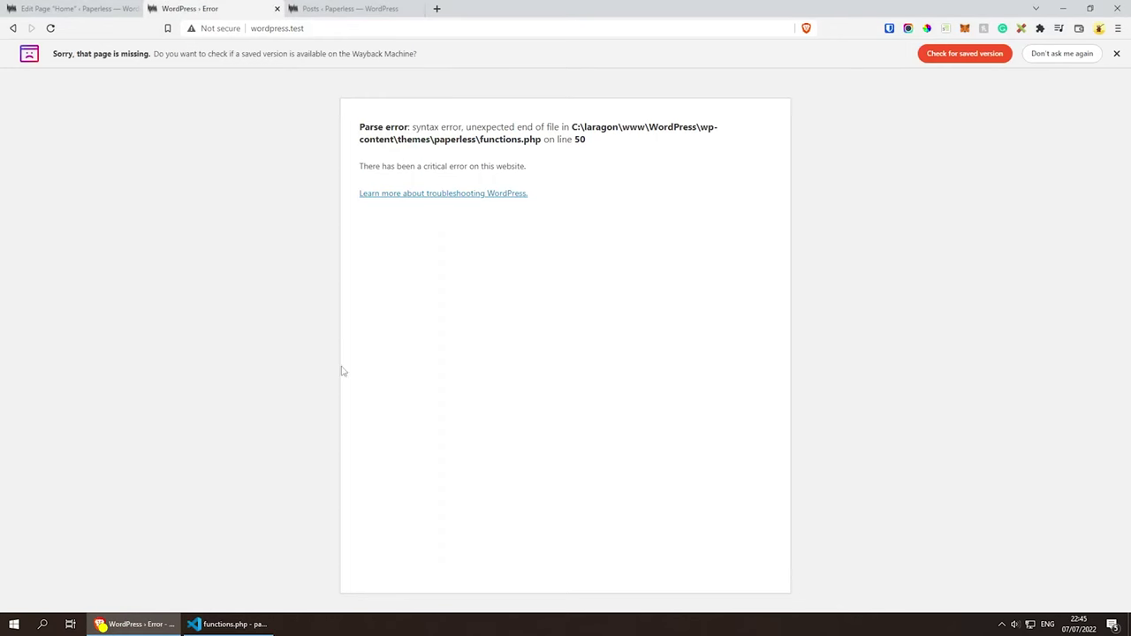
key(F5)
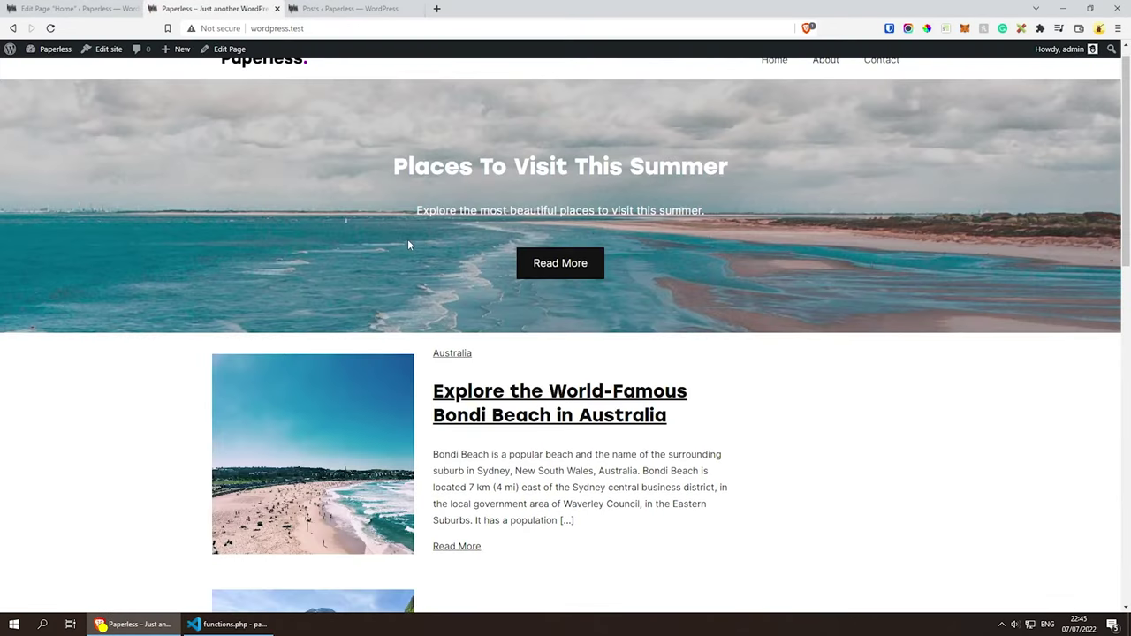
scroll(482, 257, down, 3)
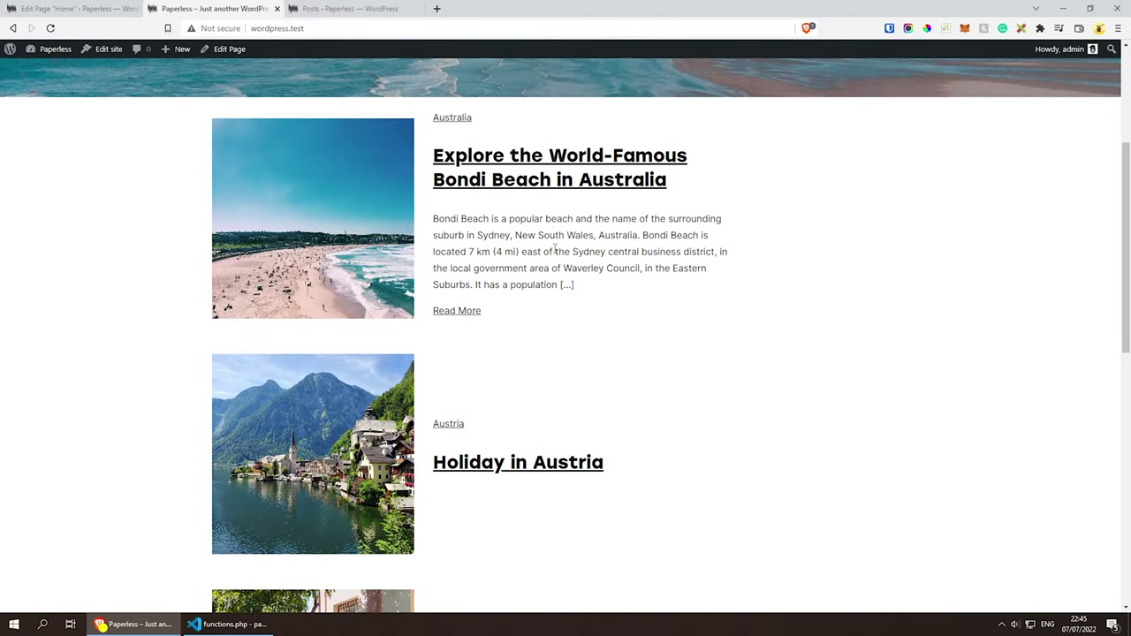
Change the excerpt length return value from 40 to 30, save, and reload the home page.
click(228, 624)
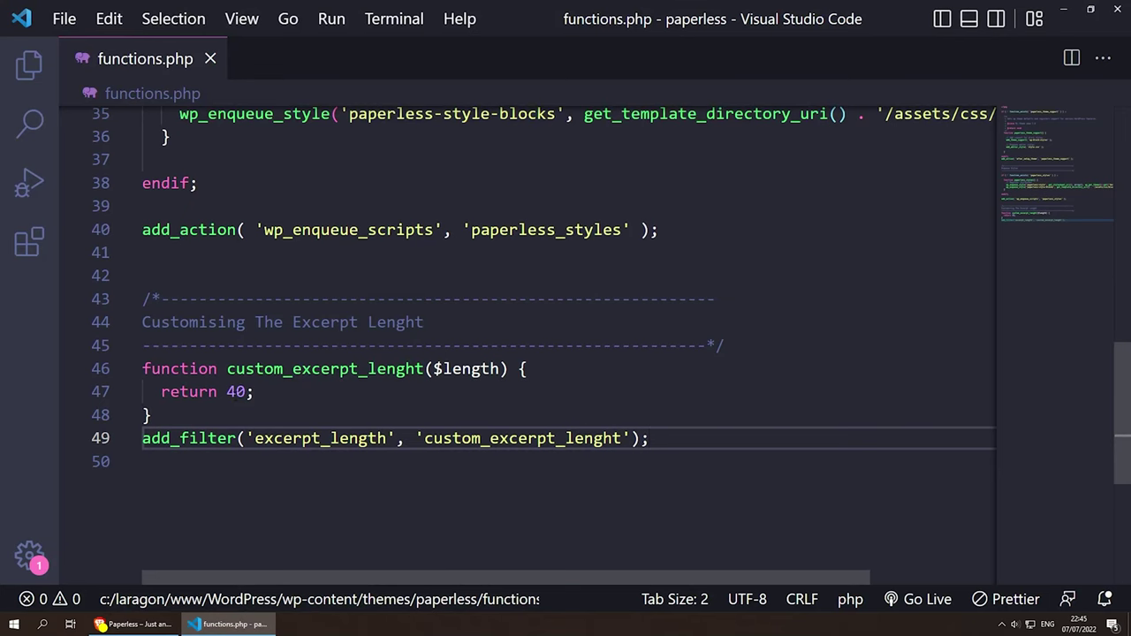
double_click(239, 391)
text(30)
key(ctrl+s)
key(alt+Tab)
key(F5)
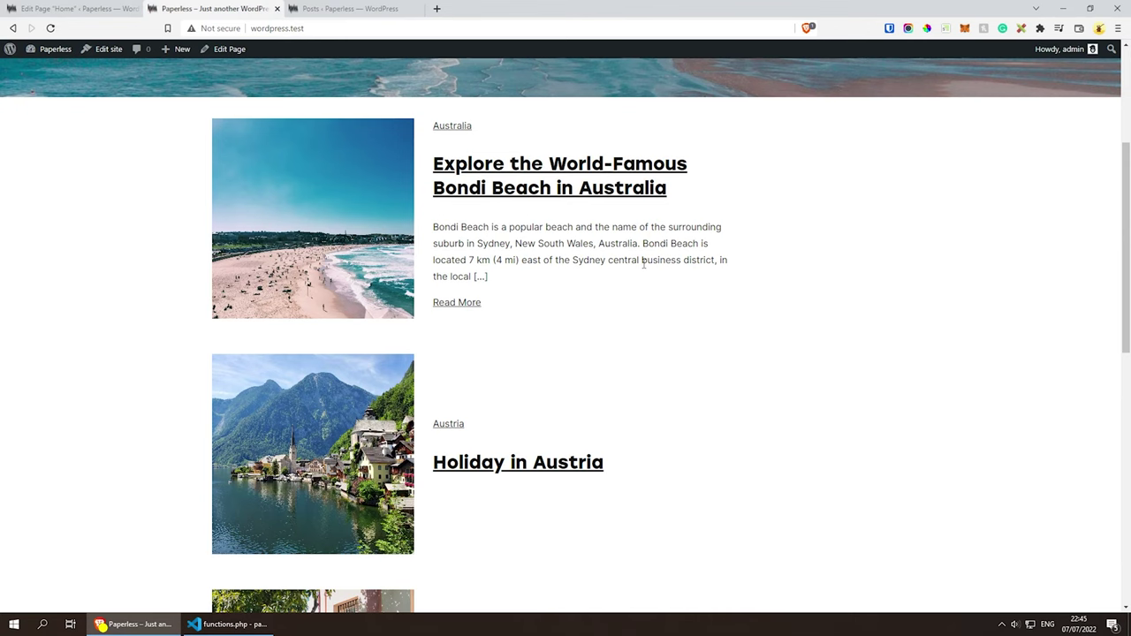
Set the excerpt length to 25, save functions.php, and review the trimmed home-page excerpts.
key(alt+Tab)
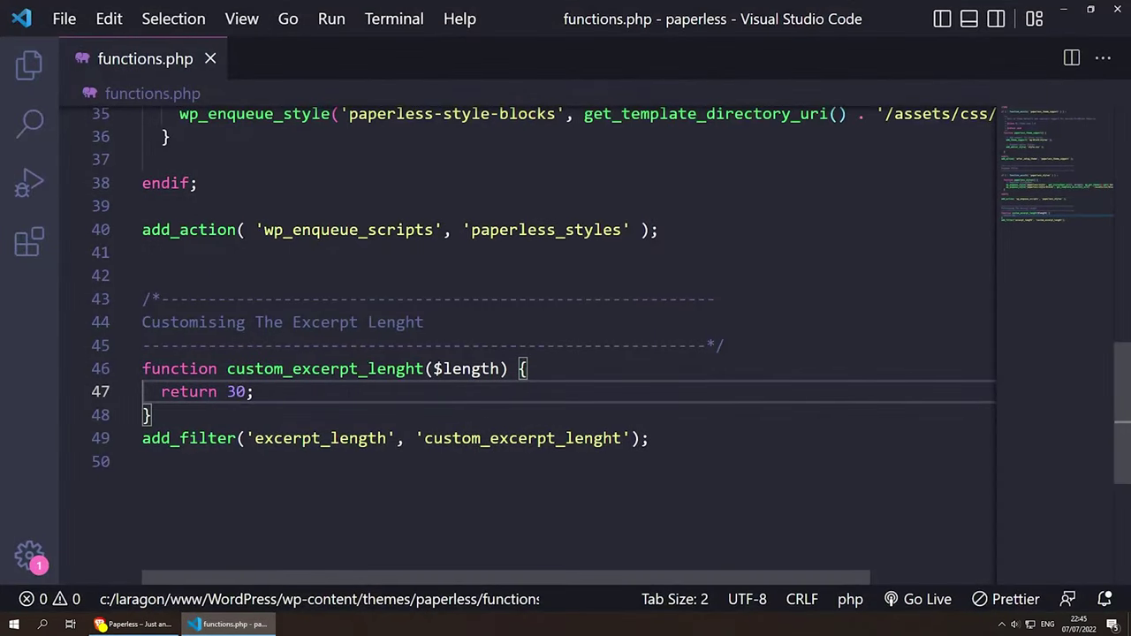
double_click(239, 391)
text(25)
key(ctrl+s)
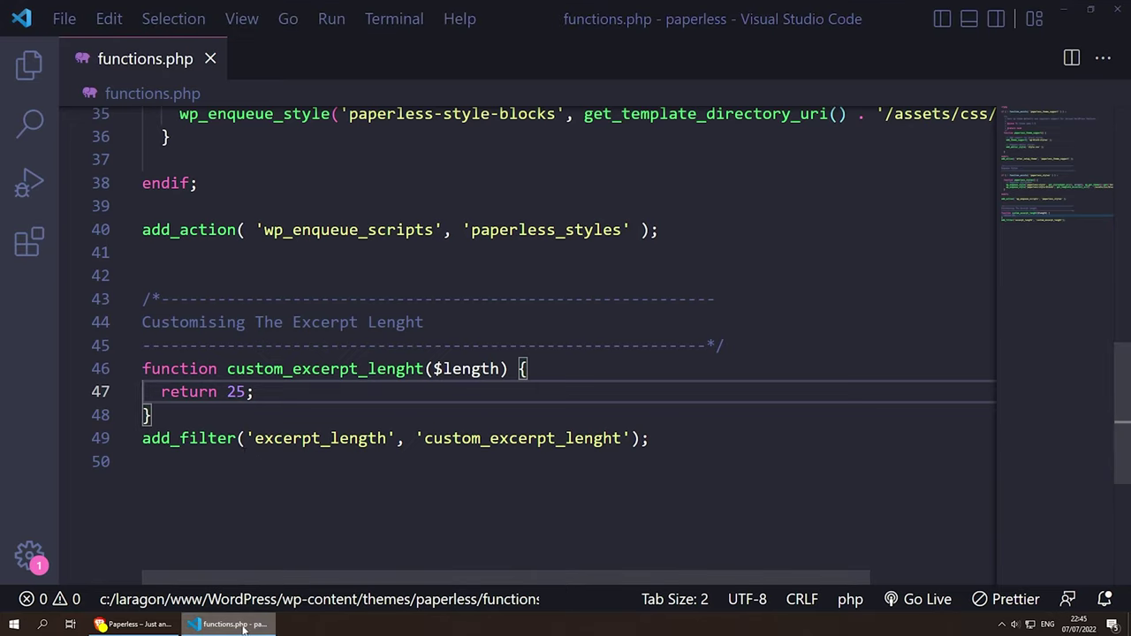
key(alt+Tab)
key(F5)
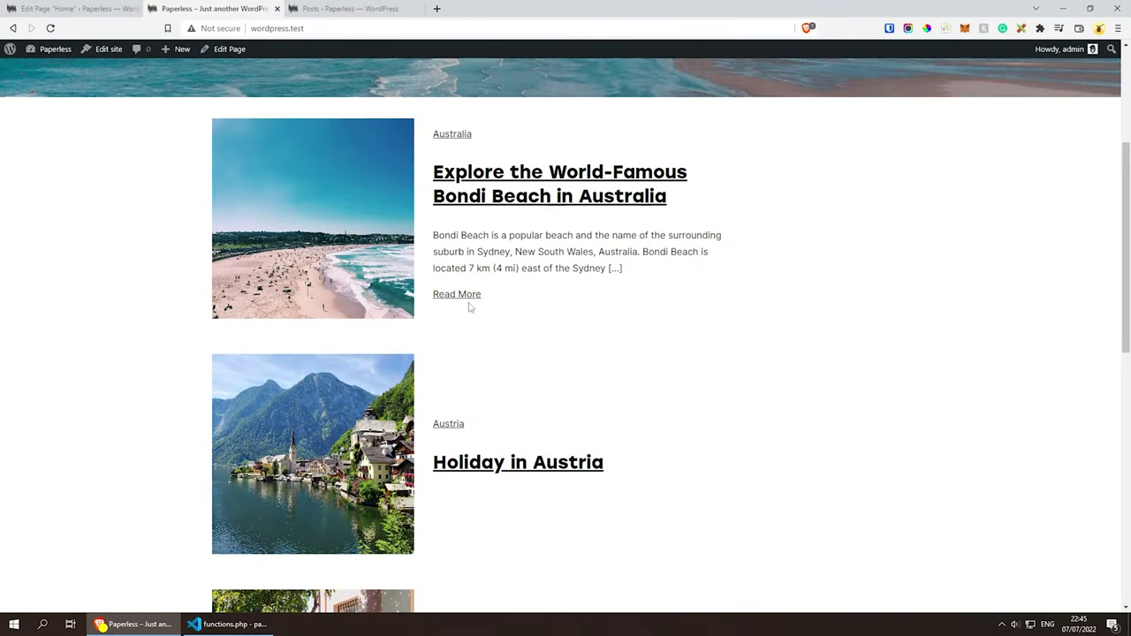
scroll(658, 326, up, 1)
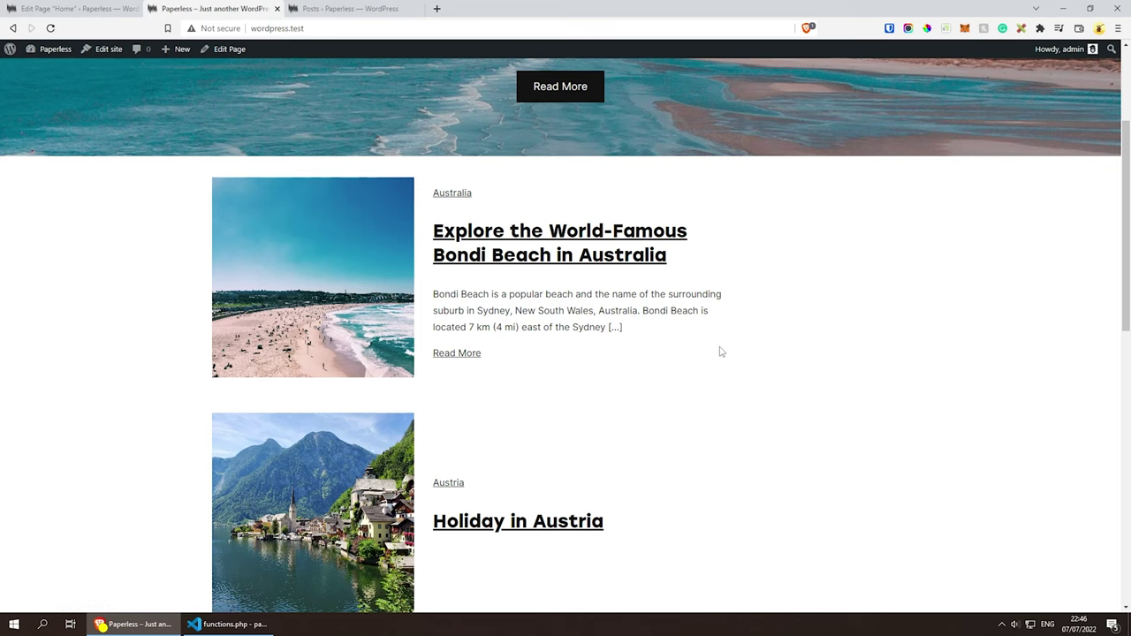
scroll(599, 362, down, 4)
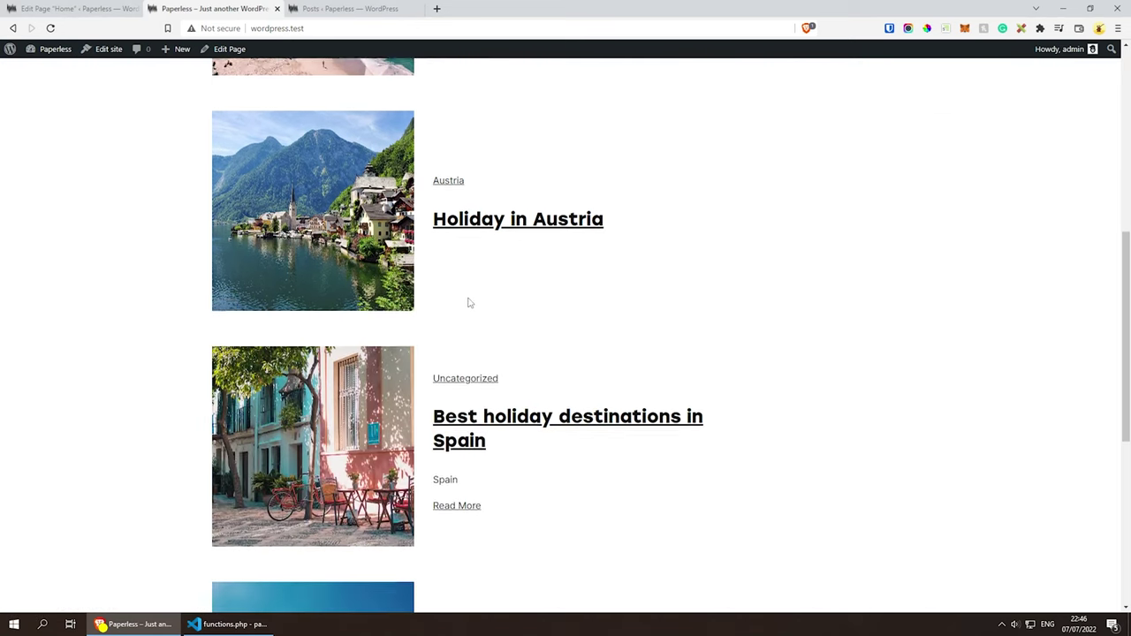
scroll(470, 303, down, 5)
scroll(469, 303, up, 5)
scroll(457, 375, up, 2)
scroll(480, 263, down, 2)
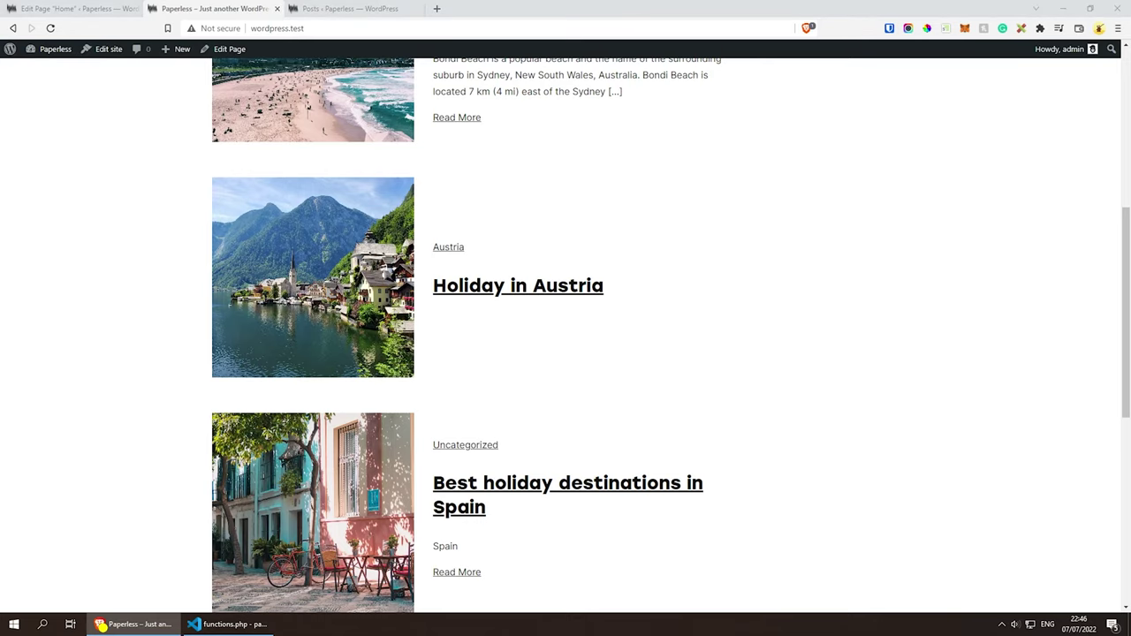
scroll(469, 300, up, 2)
scroll(457, 260, down, 2)
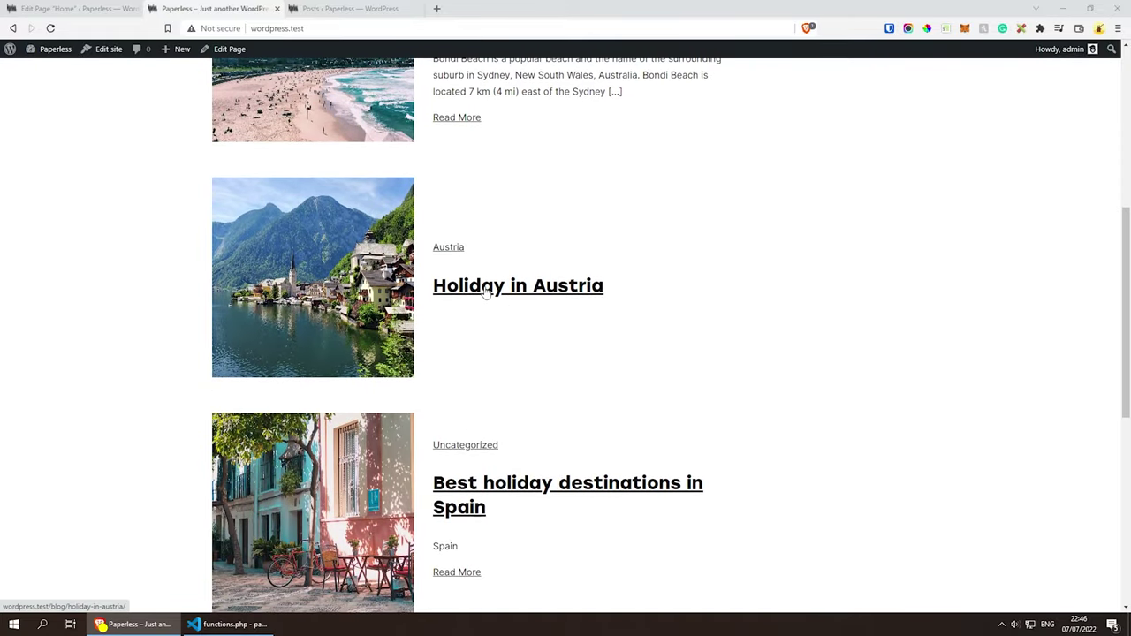
Open the Holiday in Austria post in the editor, view it on the site, then close it.
click(486, 292)
click(223, 49)
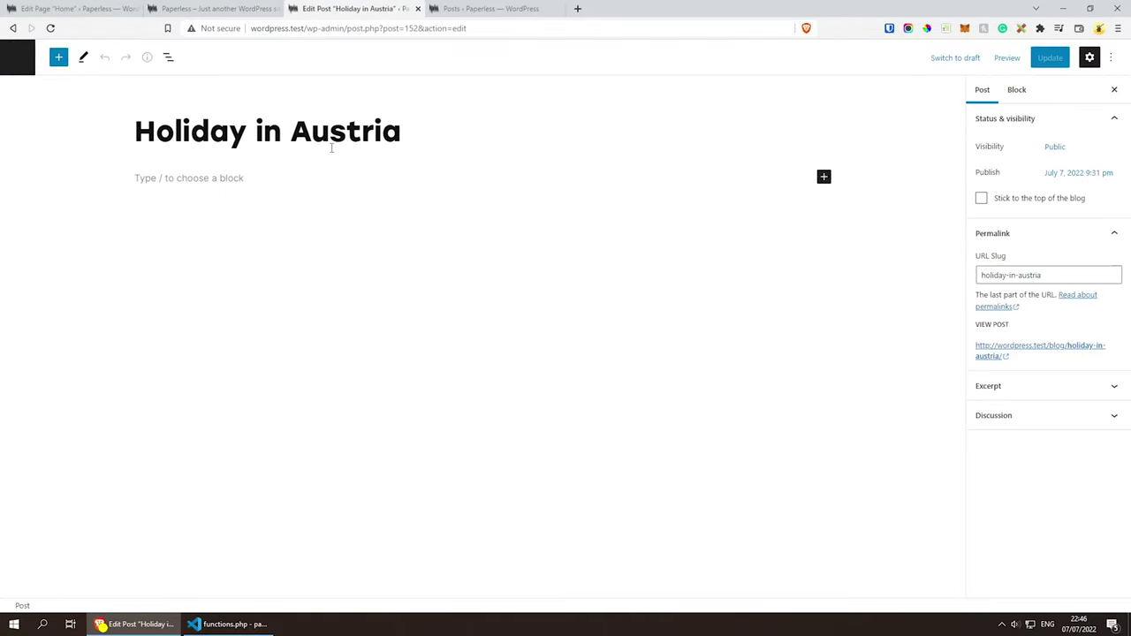
click(1025, 93)
key(alt+Left)
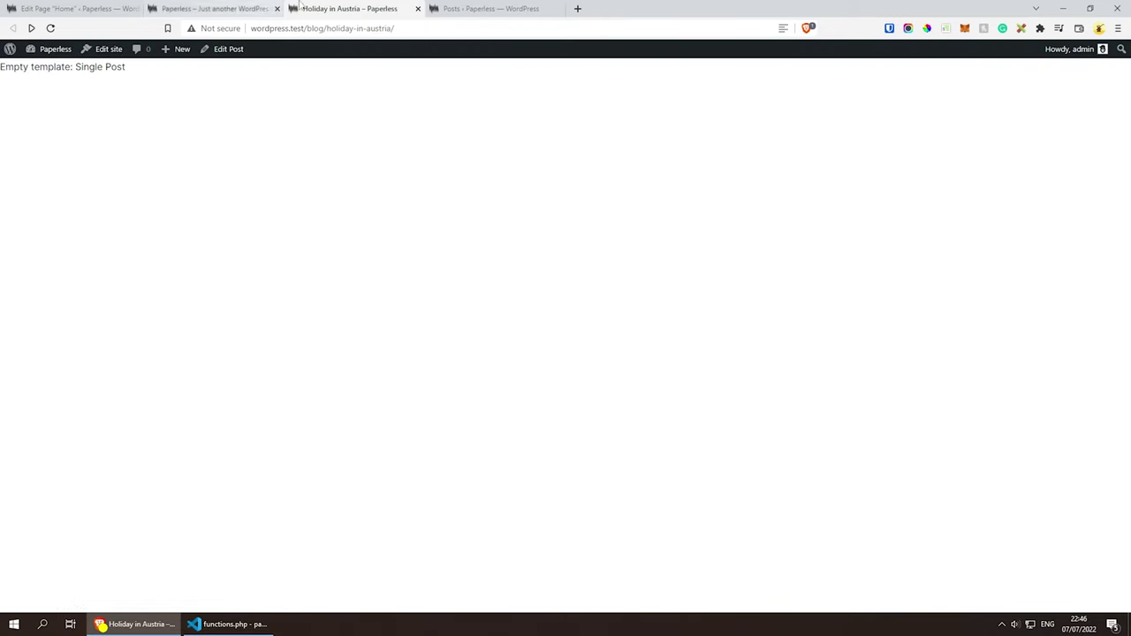
click(420, 10)
scroll(679, 386, down, 4)
Paste two lorem ipsum paragraphs into the Spain post and save it.
middle_click(568, 141)
click(392, 9)
text(Lorem ipsum dolor sit amet, consectetur adipiscing elit, sed do eiusmod tempor incididunt ut labore et dolore magna aliqua. Ut enim ad minim veniam, quis nostrud exercitation ullamco laboris nisi ut aliquip ex ea commodo consequat. Duis aute irure dolor in reprehenderit in voluptate velit esse cillum dolore eu fugiat nulla pariatur. Excepteur sint occaecat cupidatat non proident, sunt in culpa qui officia deserunt mollit anim id est laborum.)
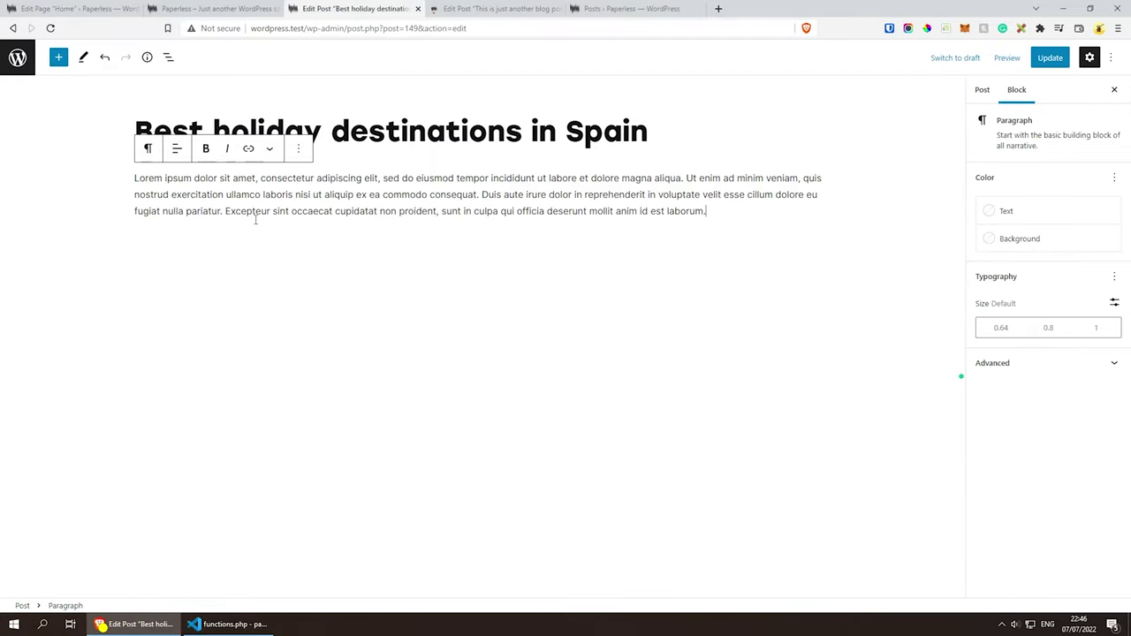
key(Return)
text(Lorem ipsum dolor sit amet, consectetur adipiscing elit, sed do eiusmod tempor incididunt ut labore et dolore magna aliqua. Ut enim ad minim veniam, quis nostrud exercitation ullamco laboris nisi ut aliquip ex ea commodo consequat. Duis aute irure dolor in reprehenderit in voluptate velit esse cillum dolore eu fugiat nulla pariatur. Excepteur sint occaecat cupidatat non proident, sunt in culpa qui officia deserunt mollit anim id est laborum.)
key(ctrl+s)
key(ctrl+w)
Paste two lorem ipsum paragraphs into 'This is just another blog post' and save it.
click(500, 209)
text(Lorem ipsum dolor sit amet, consectetur adipiscing elit, sed do eiusmod tempor incididunt ut labore et dolore magna aliqua. Ut enim ad minim veniam, quis nostrud exercitation ullamco laboris nisi ut aliquip ex ea commodo consequat. Duis aute irure dolor in reprehenderit in voluptate velit esse cillum dolore eu fugiat nulla pariatur. Excepteur sint occaecat cupidatat non proident, sunt in culpa qui officia deserunt mollit anim id est laborum.)
key(Return)
text(Lorem ipsum dolor sit amet, consectetur adipiscing elit, sed do eiusmod tempor incididunt ut labore et dolore magna aliqua. Ut enim ad minim veniam, quis nostrud exercitation ullamco laboris nisi ut aliquip ex ea commodo consequat. Duis aute irure dolor in reprehenderit in voluptate velit esse cillum dolore eu fugiat nulla pariatur. Excepteur sint occaecat cupidatat non proident, sunt in culpa qui officia deserunt mollit anim id est laborum.)
key(ctrl+s)
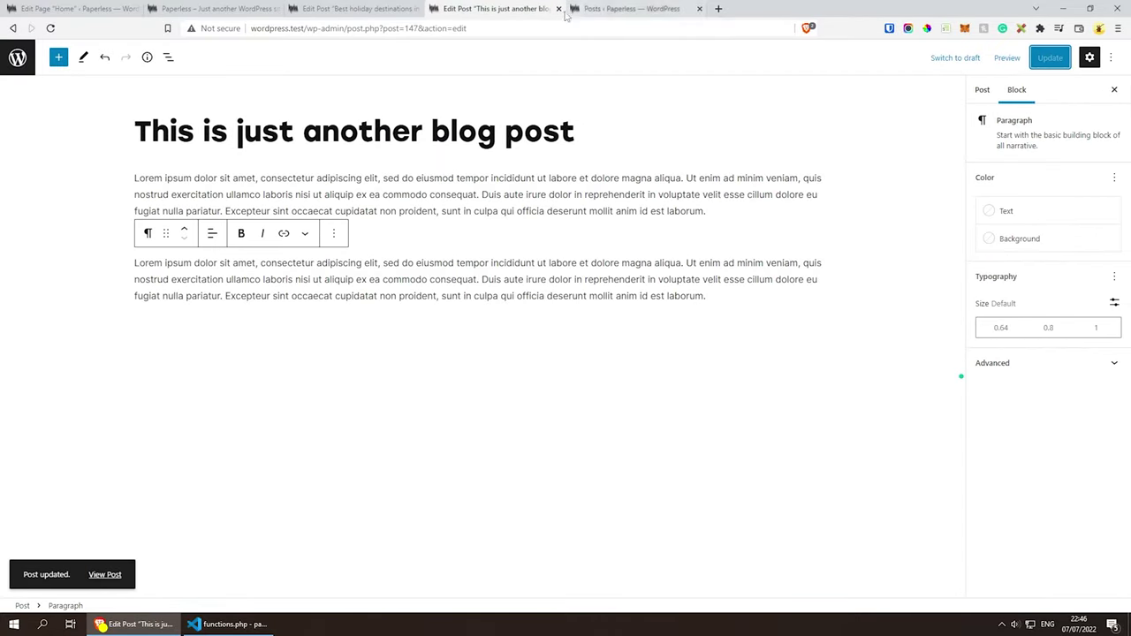
key(ctrl+w)
click(246, 10)
Reload the home page and check the four posts' trimmed excerpts and Read More links.
key(F5)
scroll(698, 301, up, 2)
scroll(698, 302, down, 3)
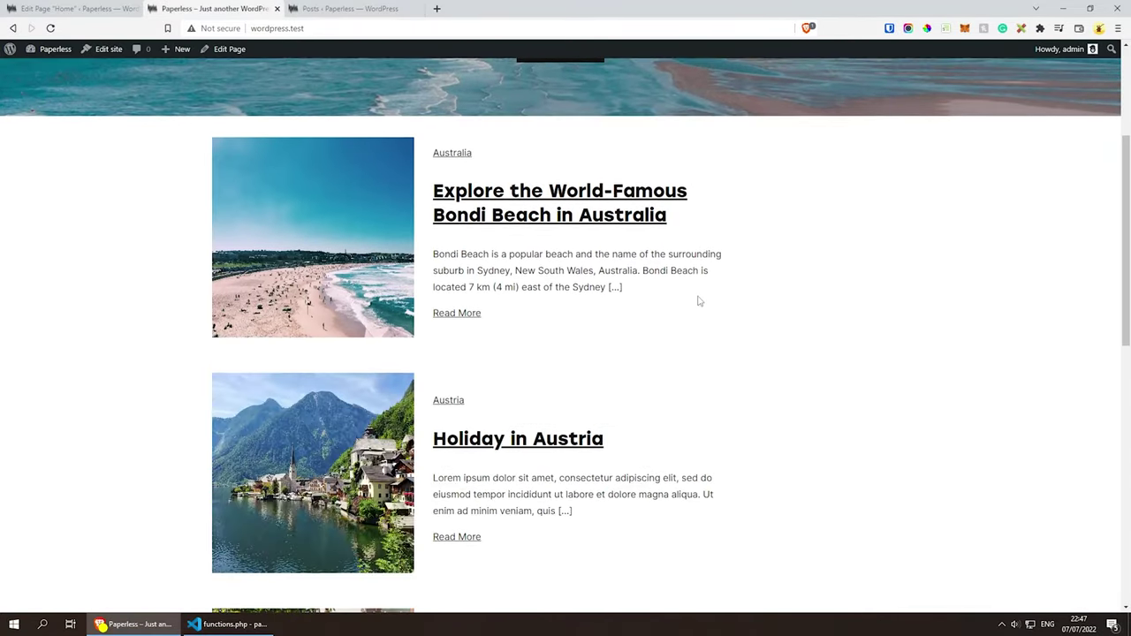
scroll(695, 293, down, 1)
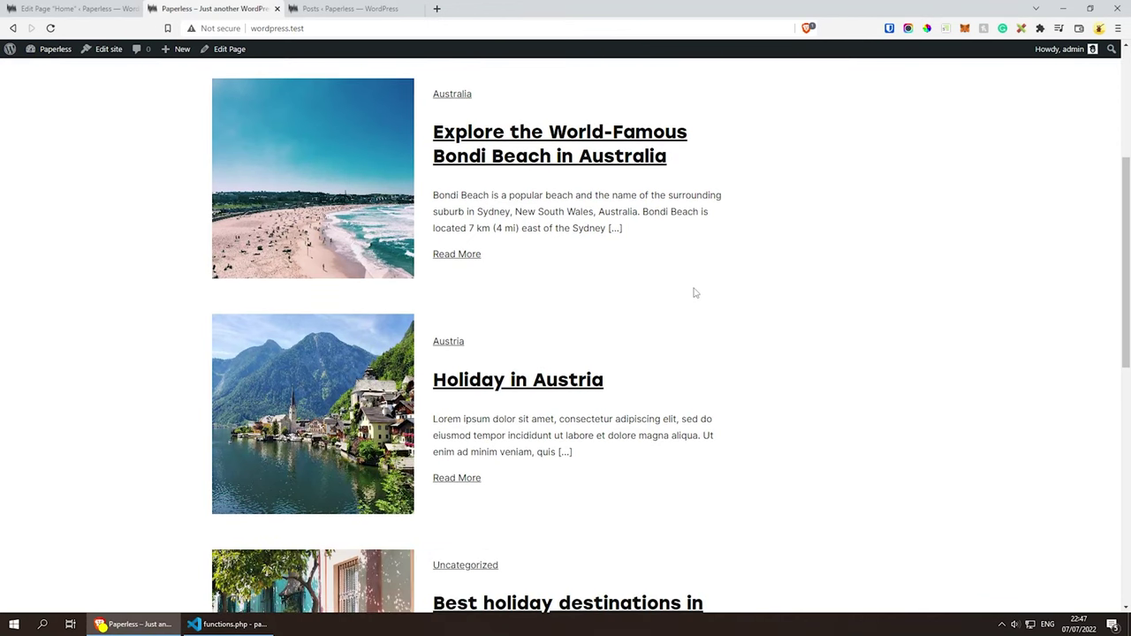
scroll(695, 292, down, 3)
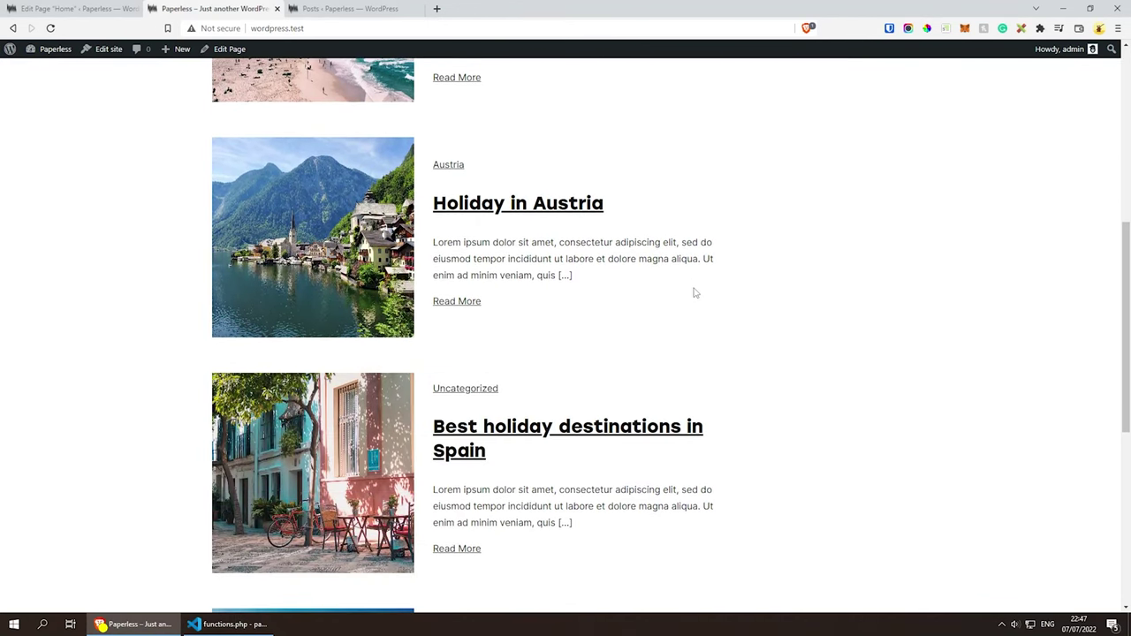
scroll(512, 212, down, 4)
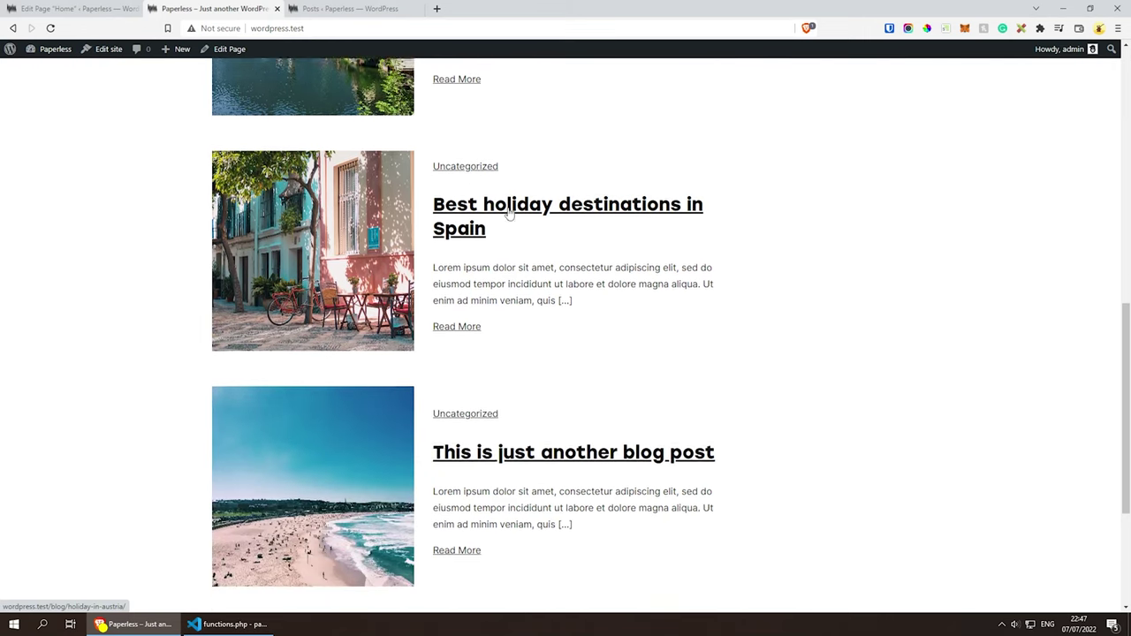
scroll(782, 318, down, 2)
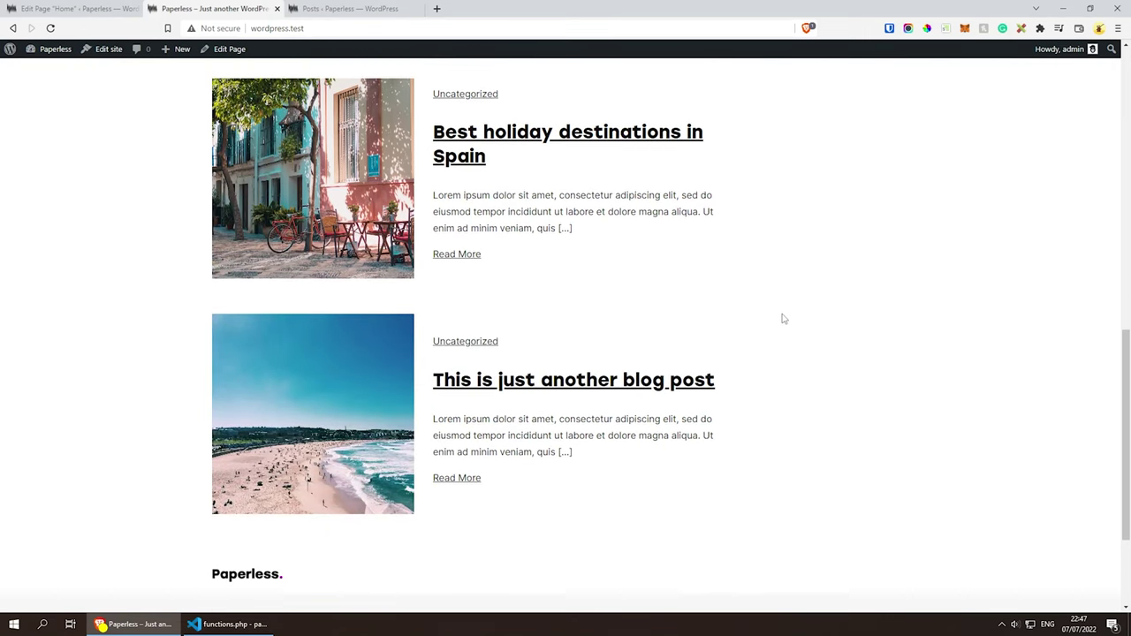
scroll(783, 317, up, 12)
scroll(783, 325, down, 1)
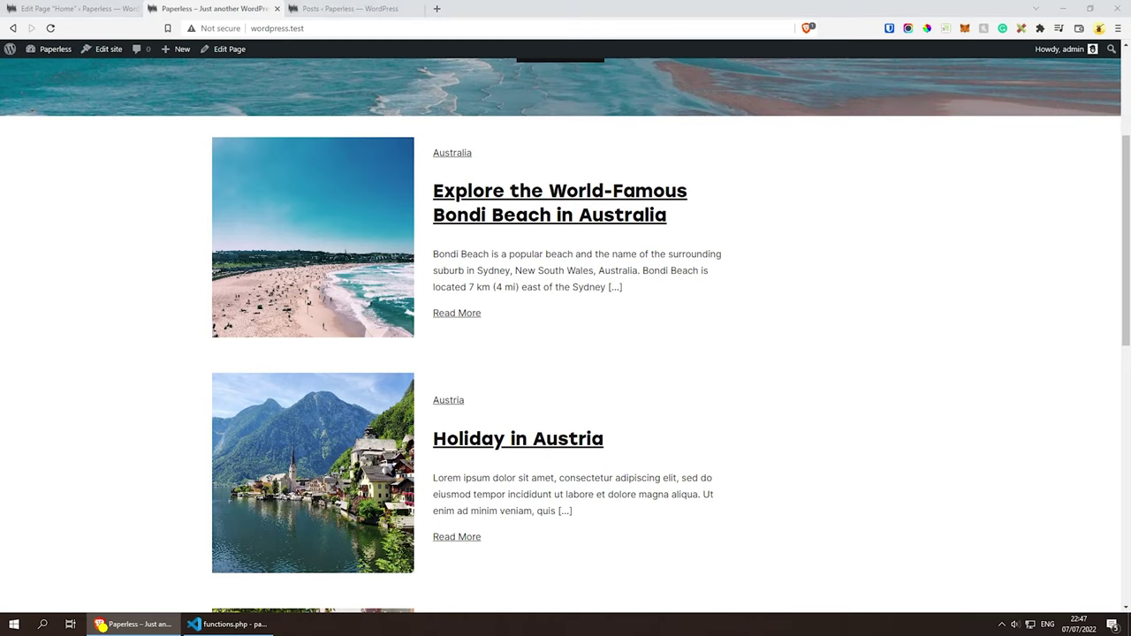
scroll(691, 295, up, 2)
scroll(692, 296, down, 4)
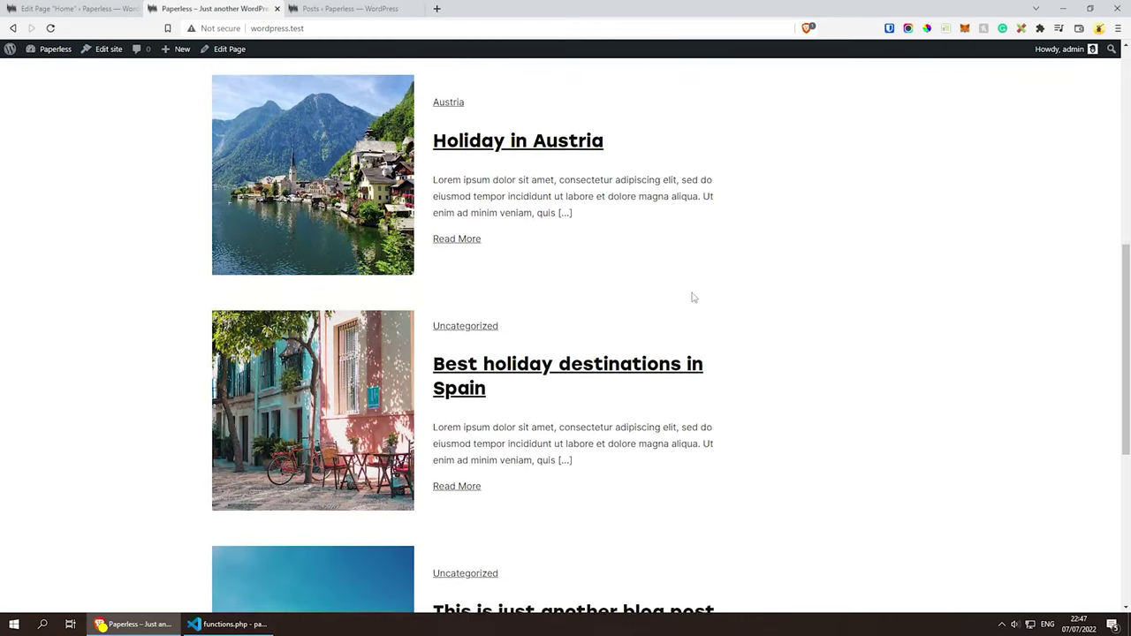
scroll(694, 297, down, 3)
scroll(802, 339, up, 7)
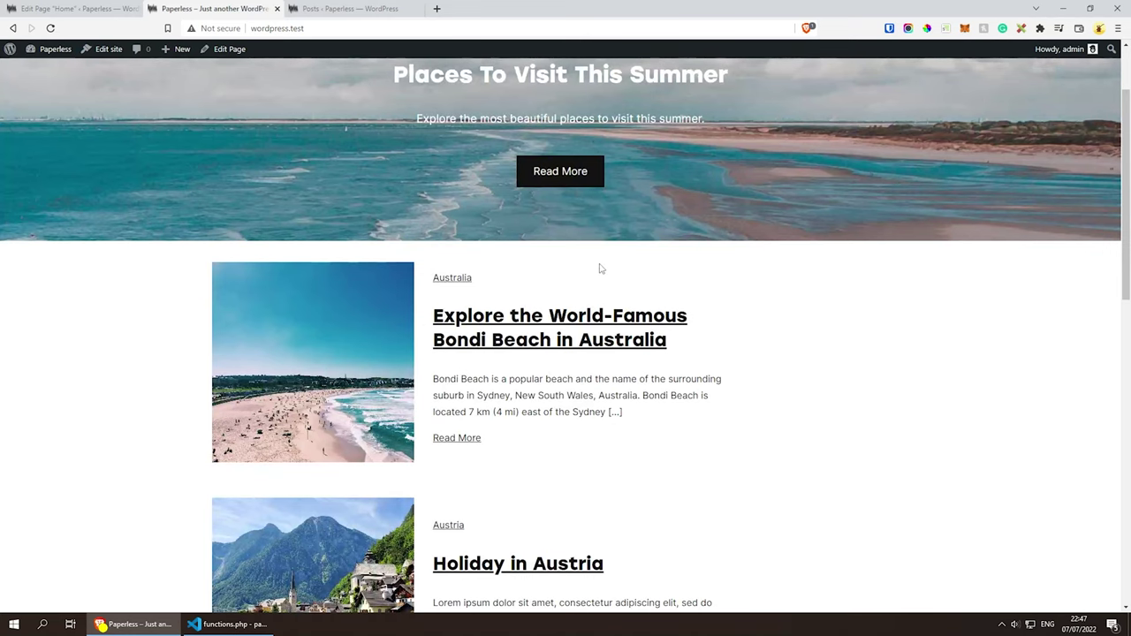
In the Home page editor's List View, select the narrow right-hand Column of the columns block.
click(75, 9)
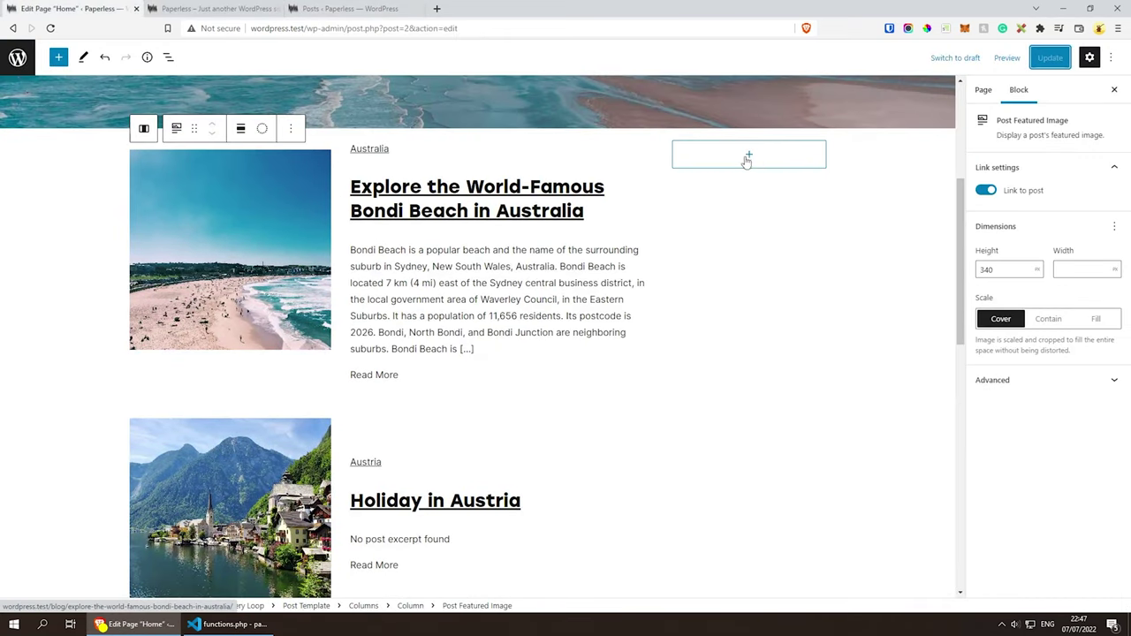
scroll(674, 256, up, 1)
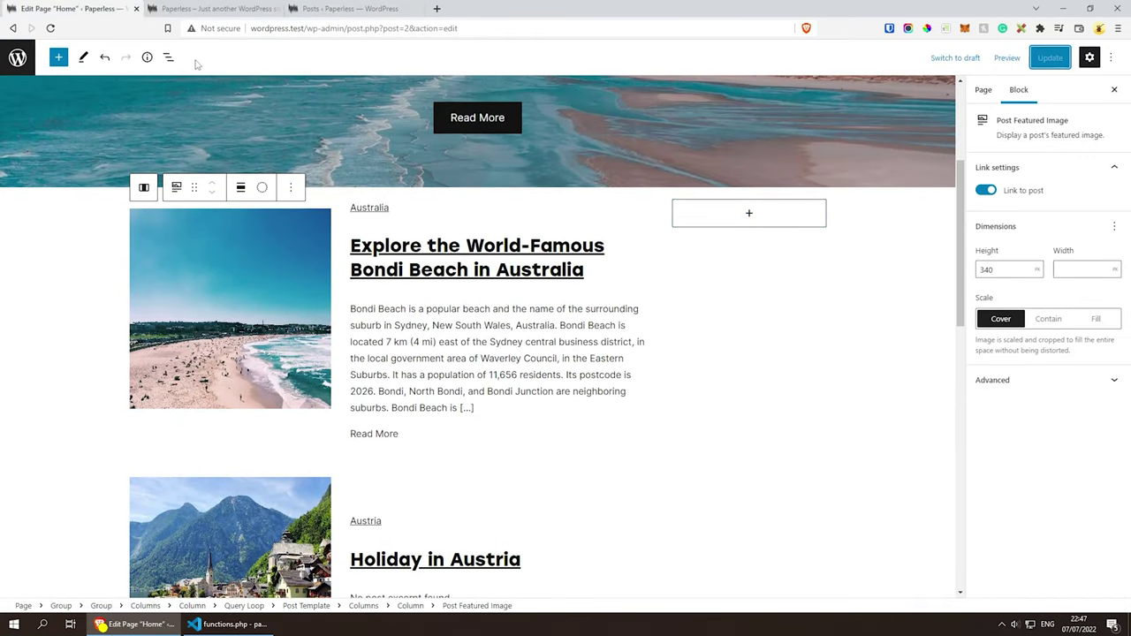
click(168, 56)
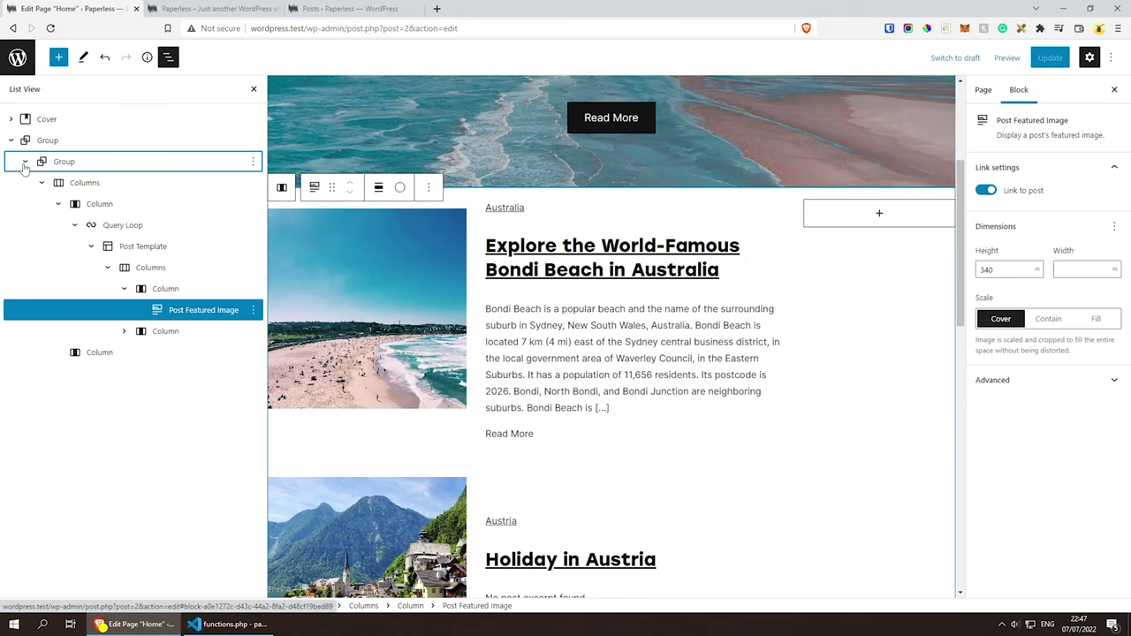
click(25, 162)
click(24, 162)
click(70, 183)
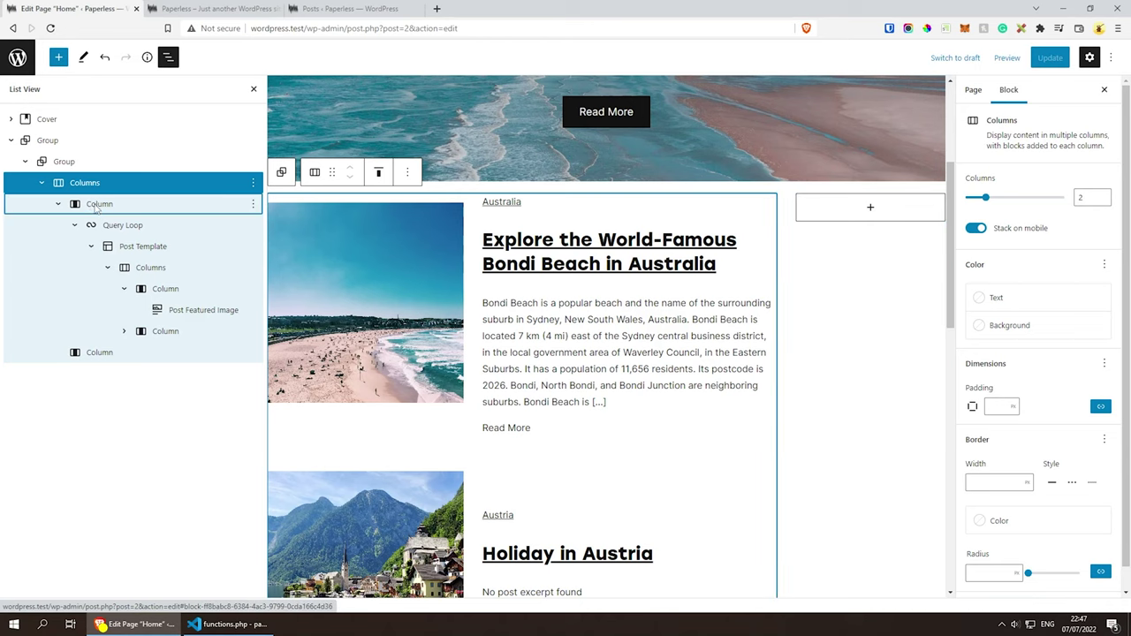
click(98, 205)
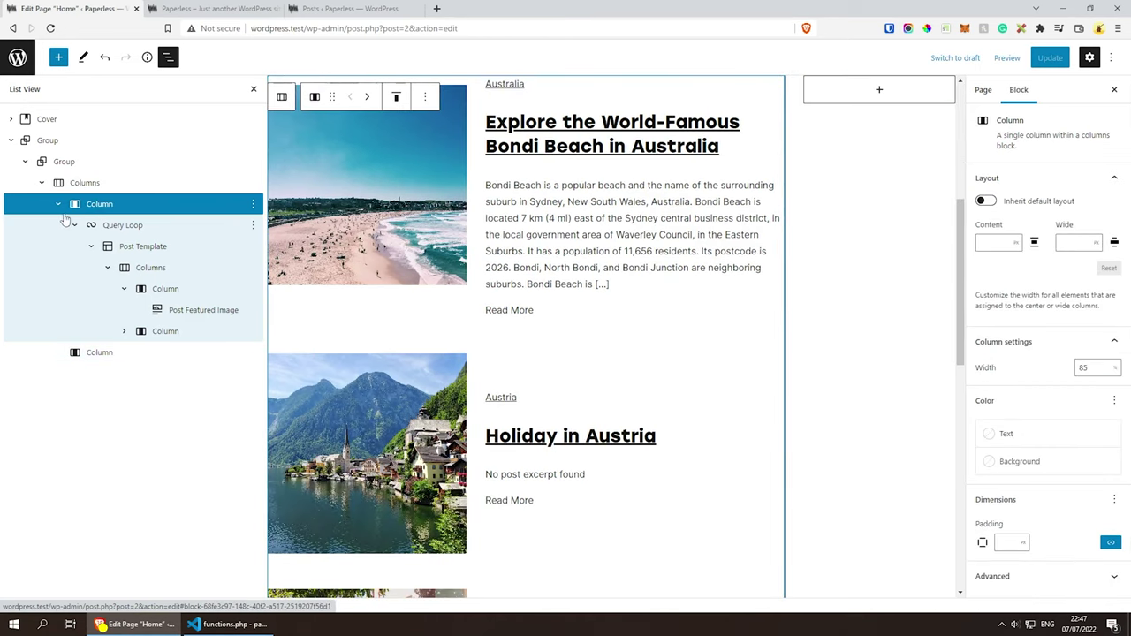
click(59, 204)
click(97, 226)
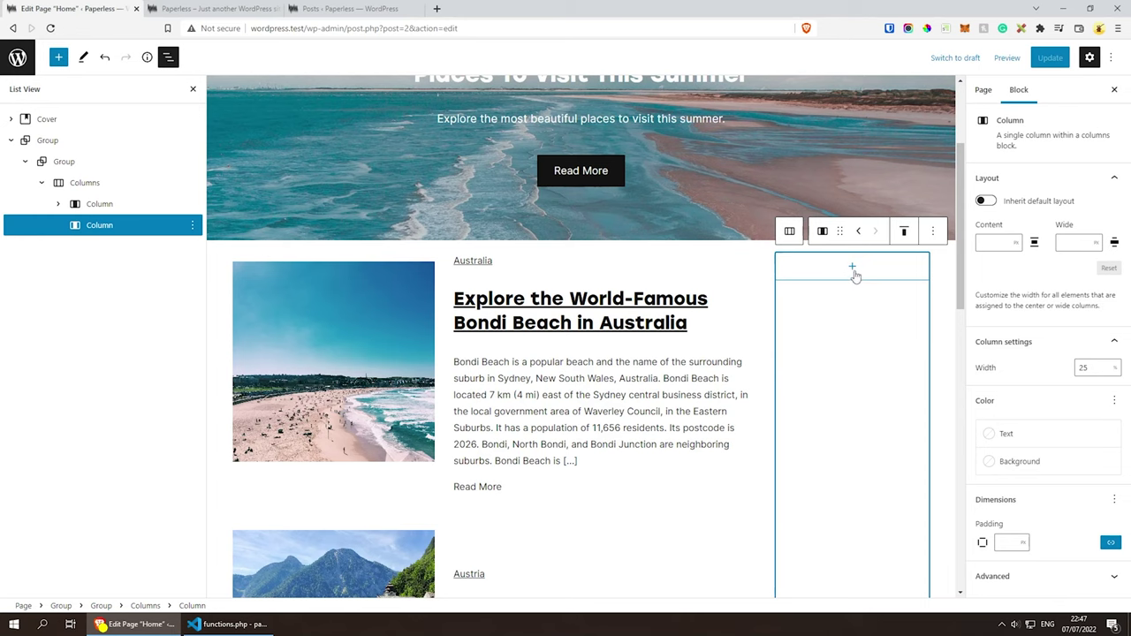
Insert an Image block into the right-hand column via the inserter search 'image'.
click(853, 268)
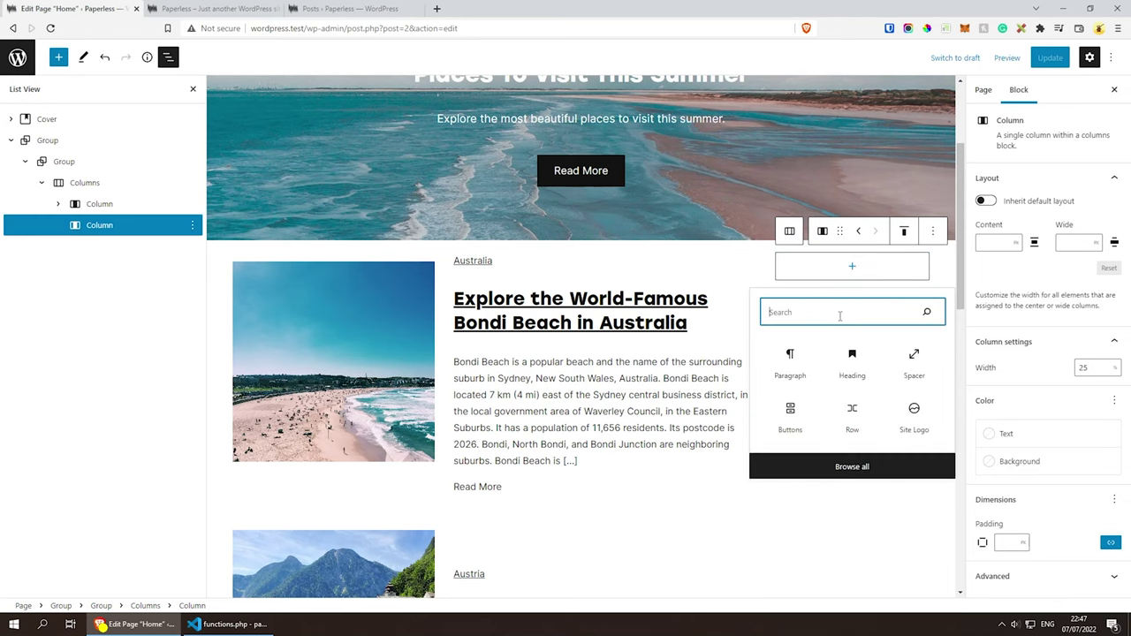
text(image)
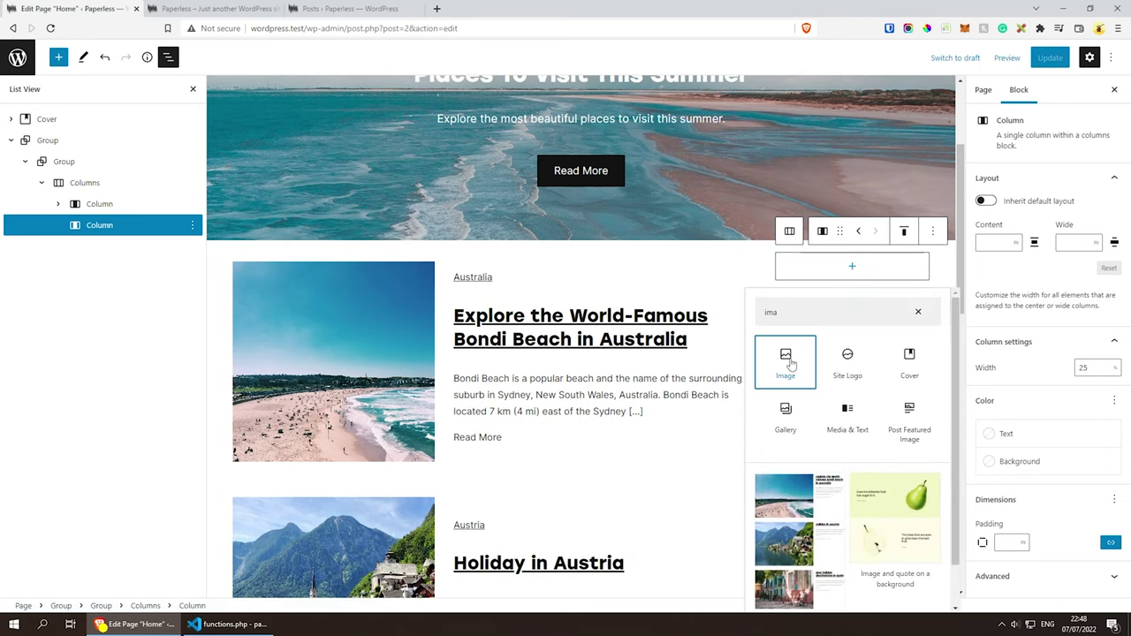
click(788, 362)
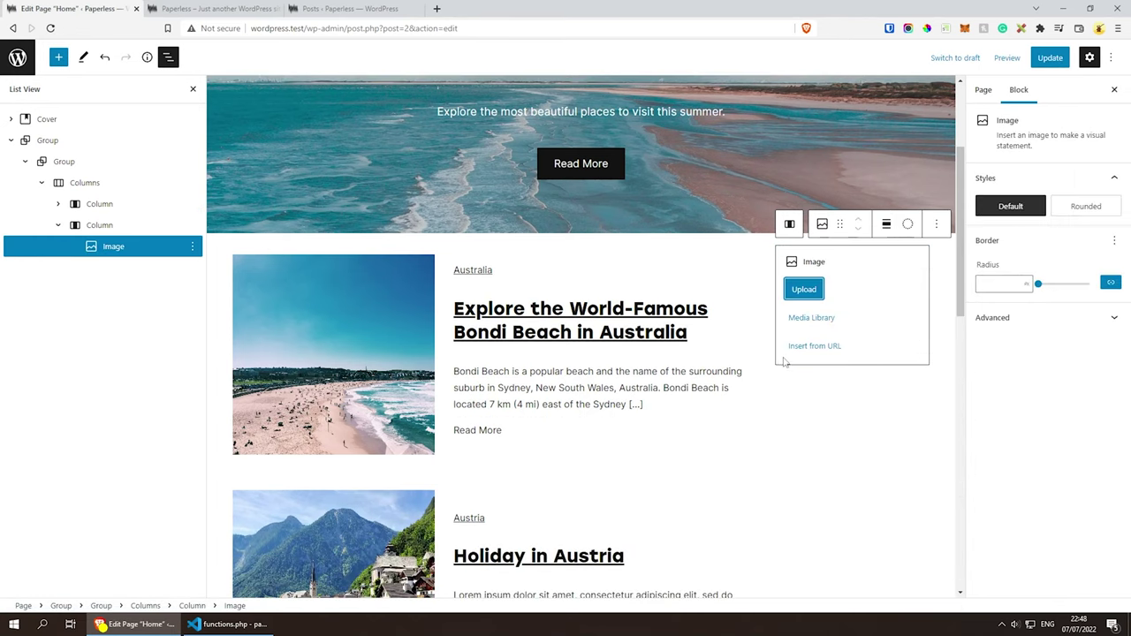
Upload coffee-girl.png from the Paperless Assets folder to the Media Library and insert it.
click(817, 318)
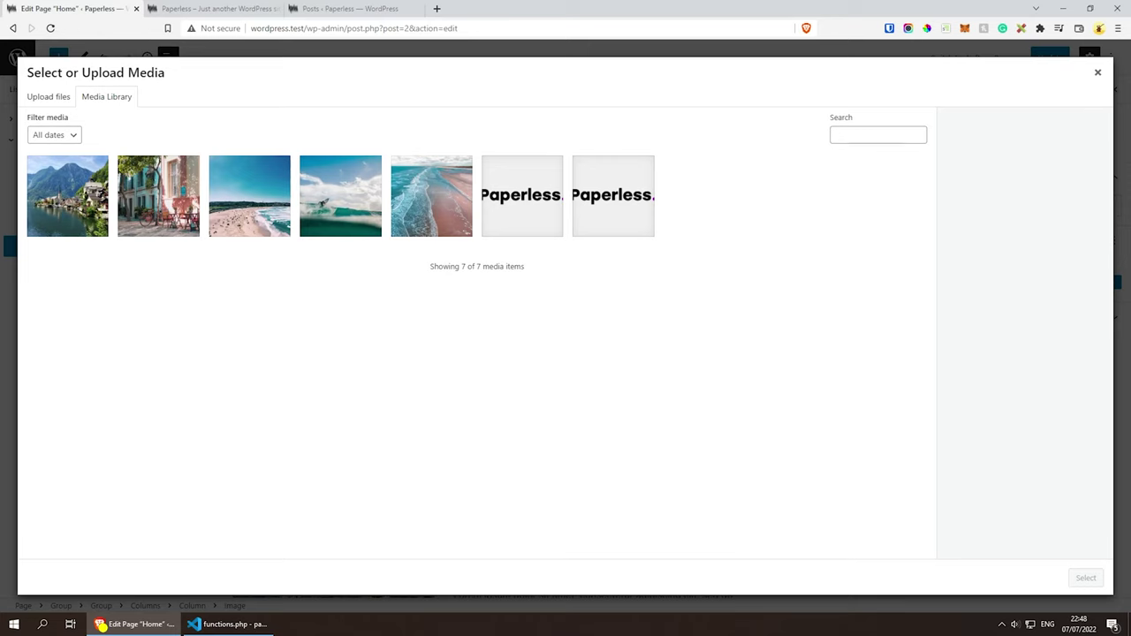
click(102, 624)
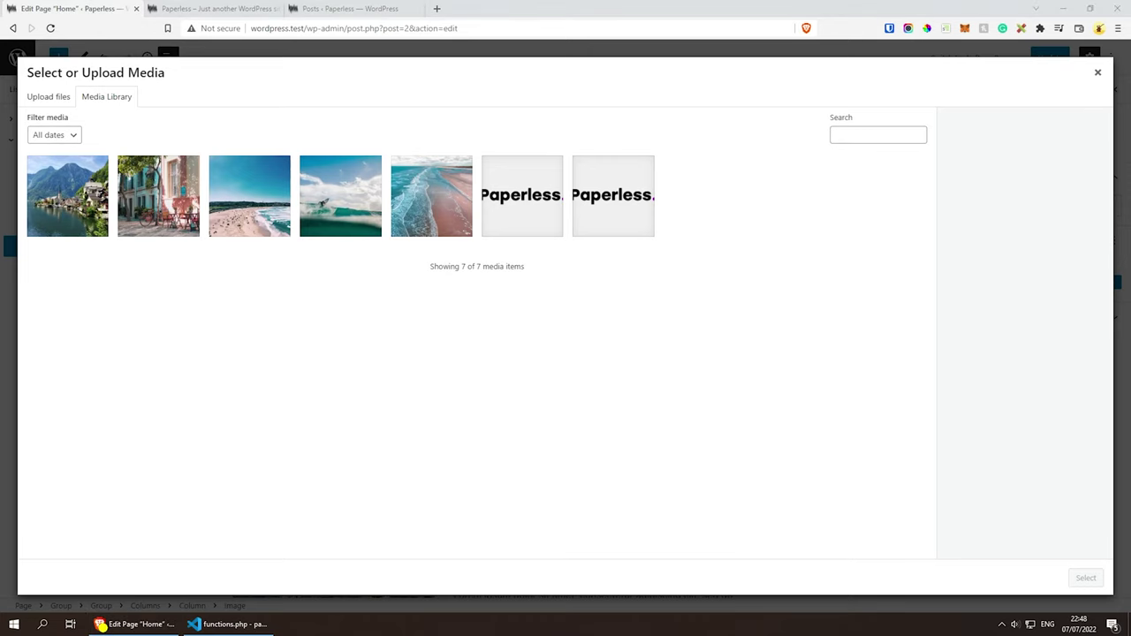
click(965, 443)
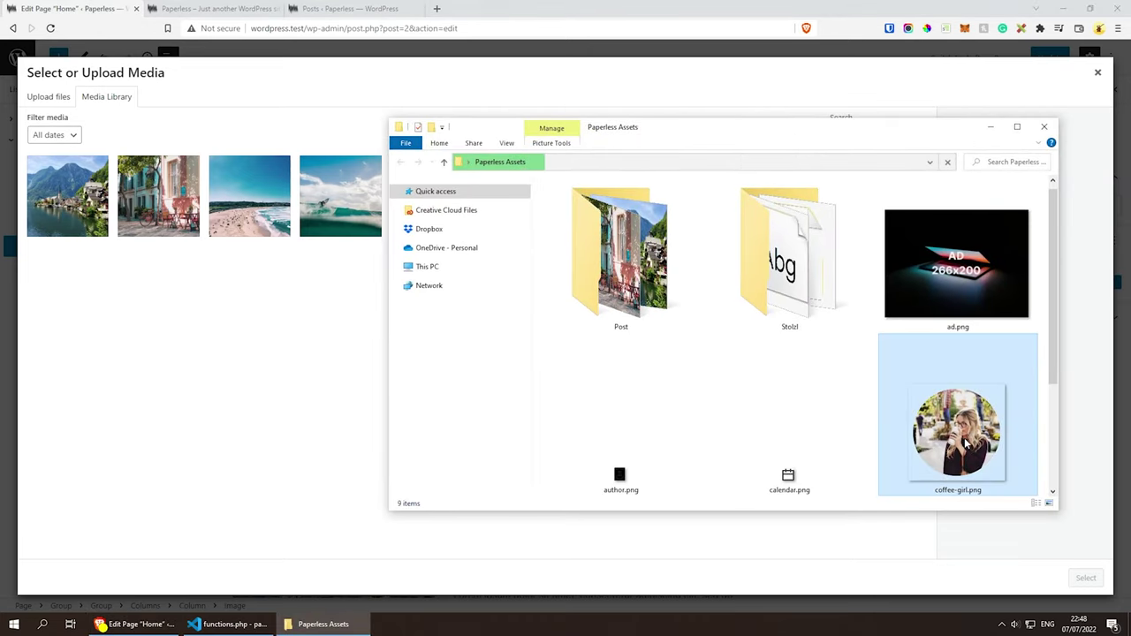
drag(966, 444, 386, 306)
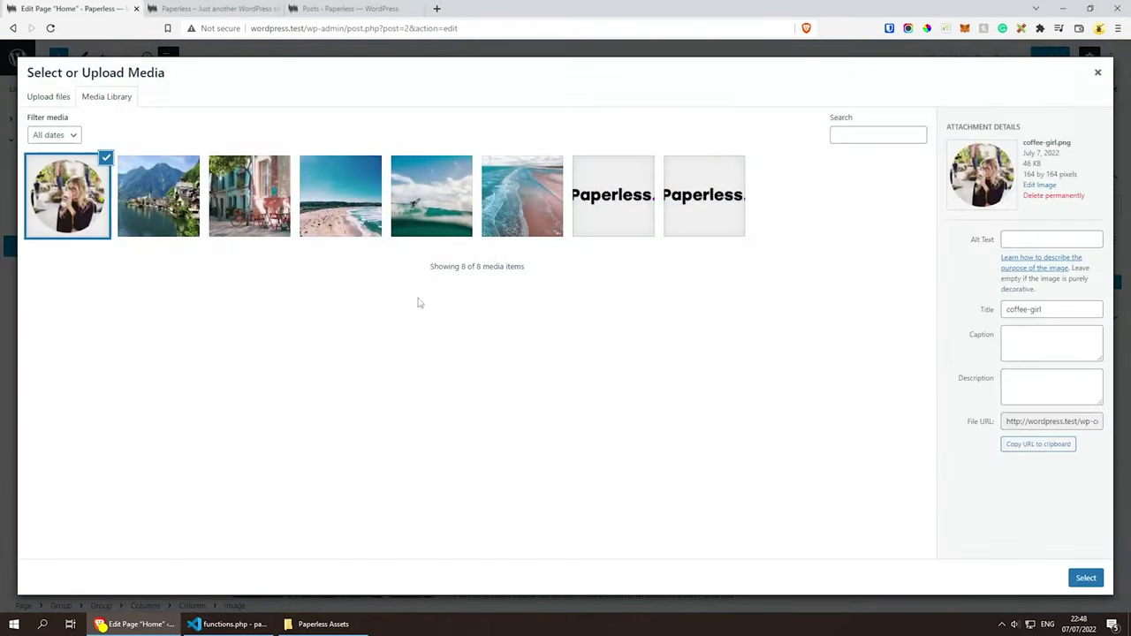
click(1085, 578)
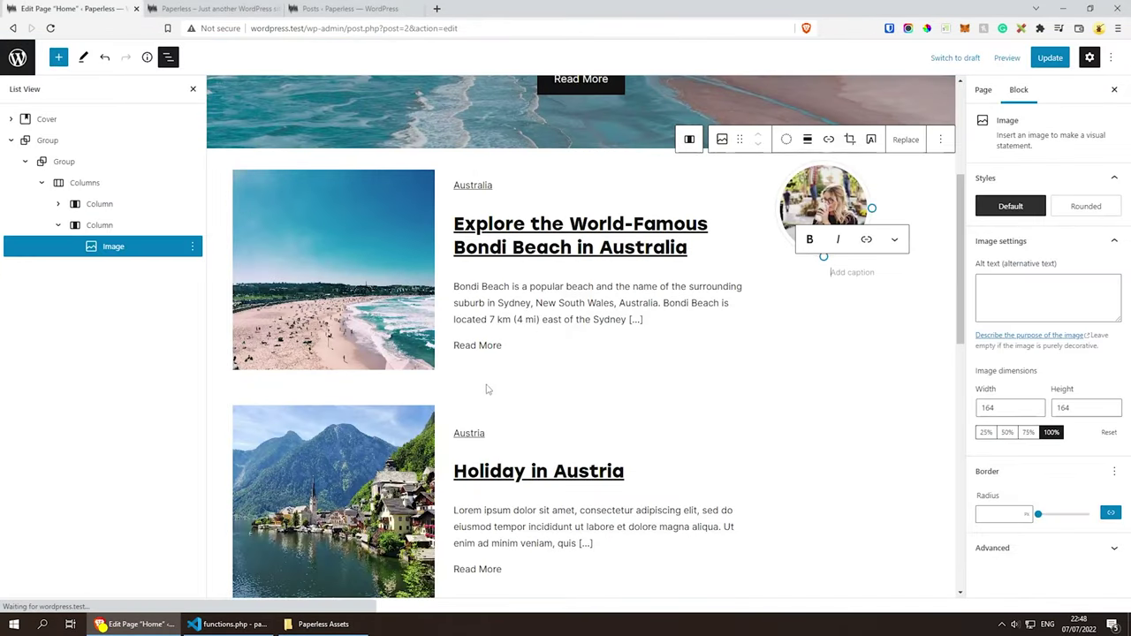
Centre-align the author photo within the sidebar column.
click(798, 139)
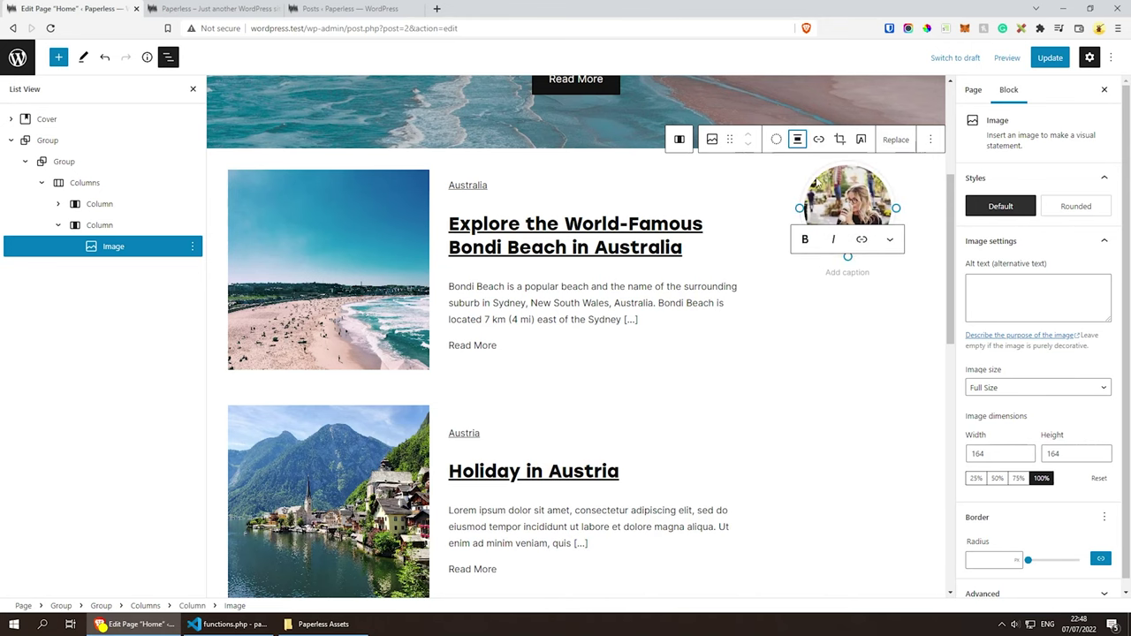
click(906, 275)
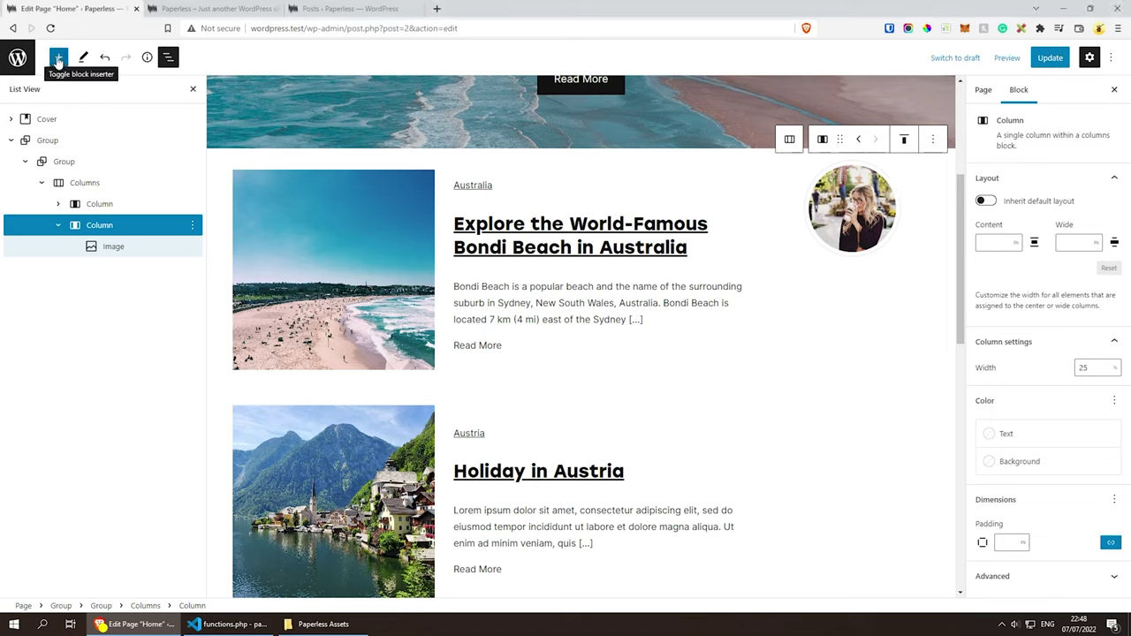
scroll(892, 255, down, 8)
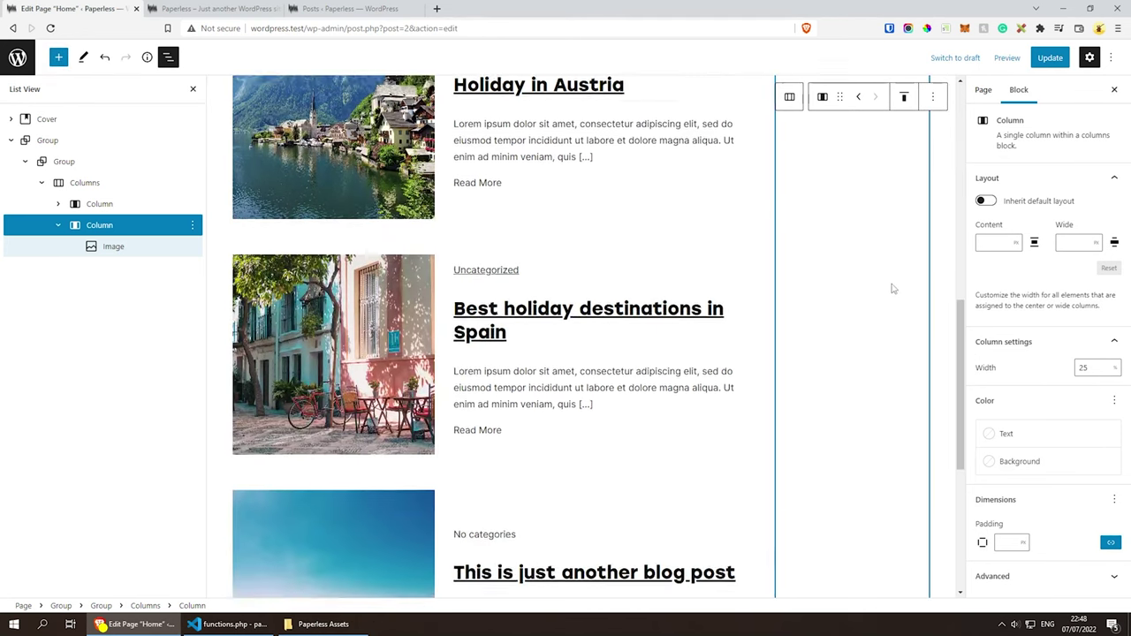
scroll(914, 333, up, 8)
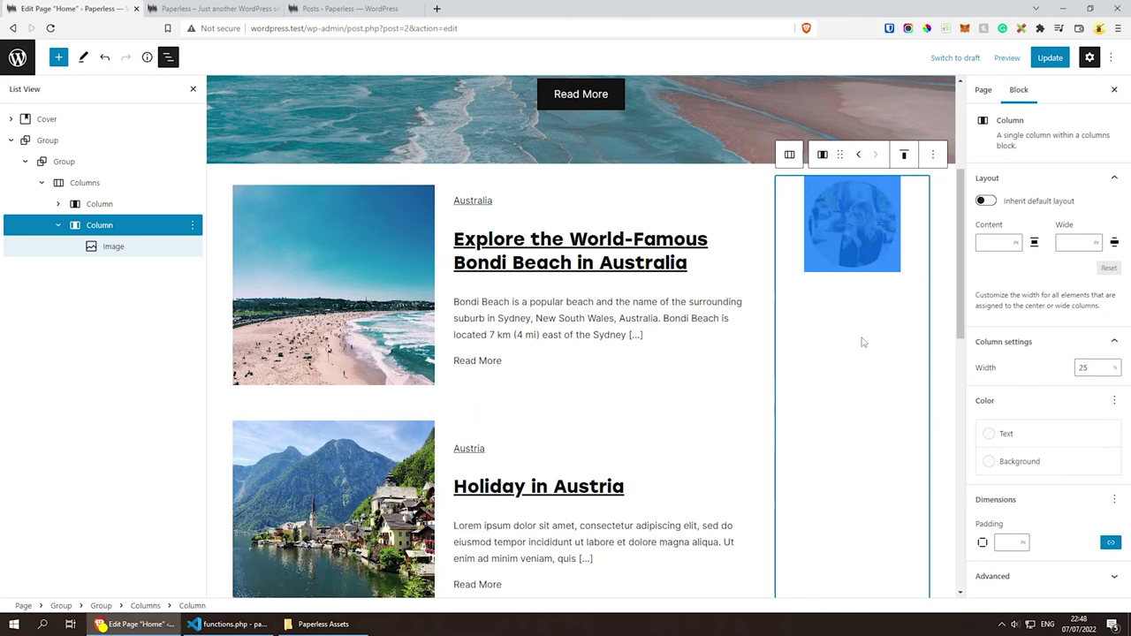
Add a paragraph below the photo with the author's bio, ending 'professional writer and storyteller.'.
scroll(861, 339, down, 5)
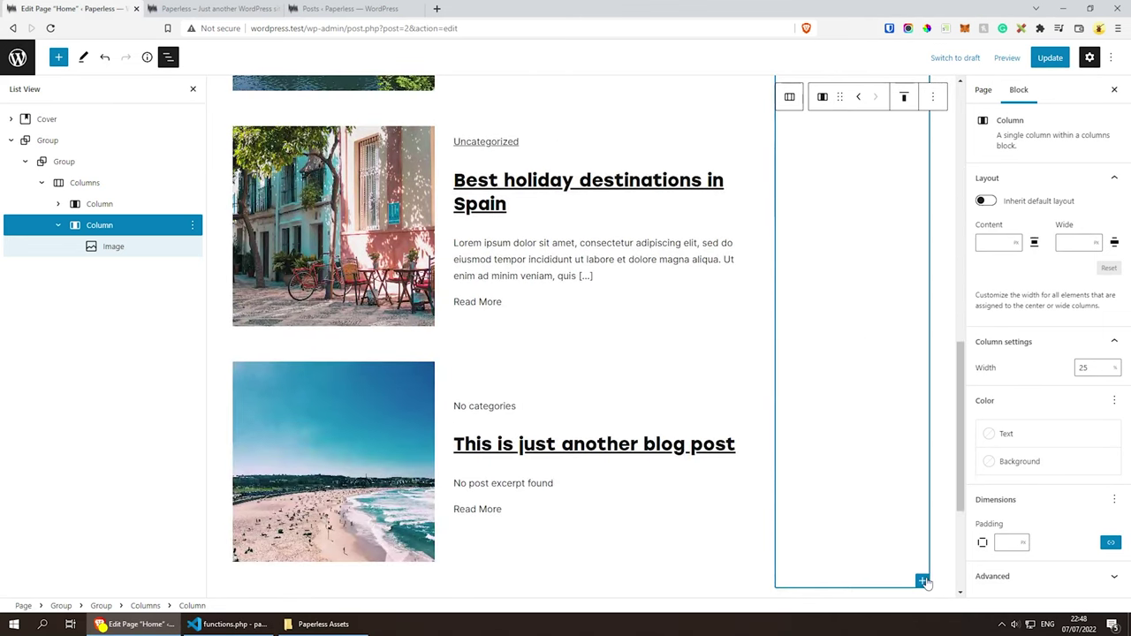
click(921, 581)
click(947, 446)
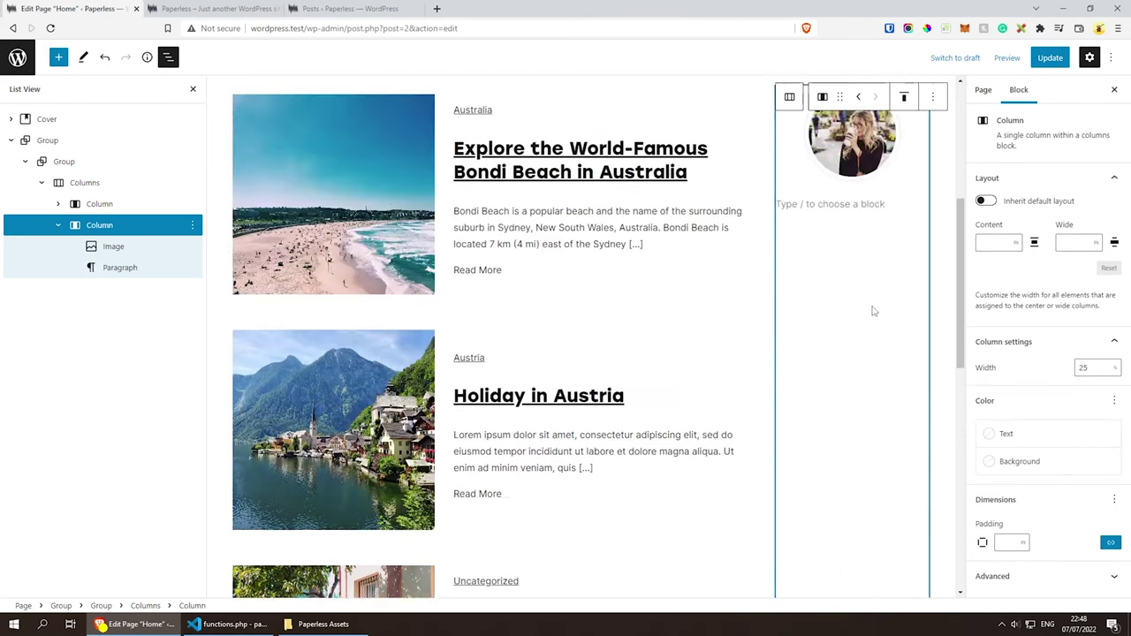
click(847, 306)
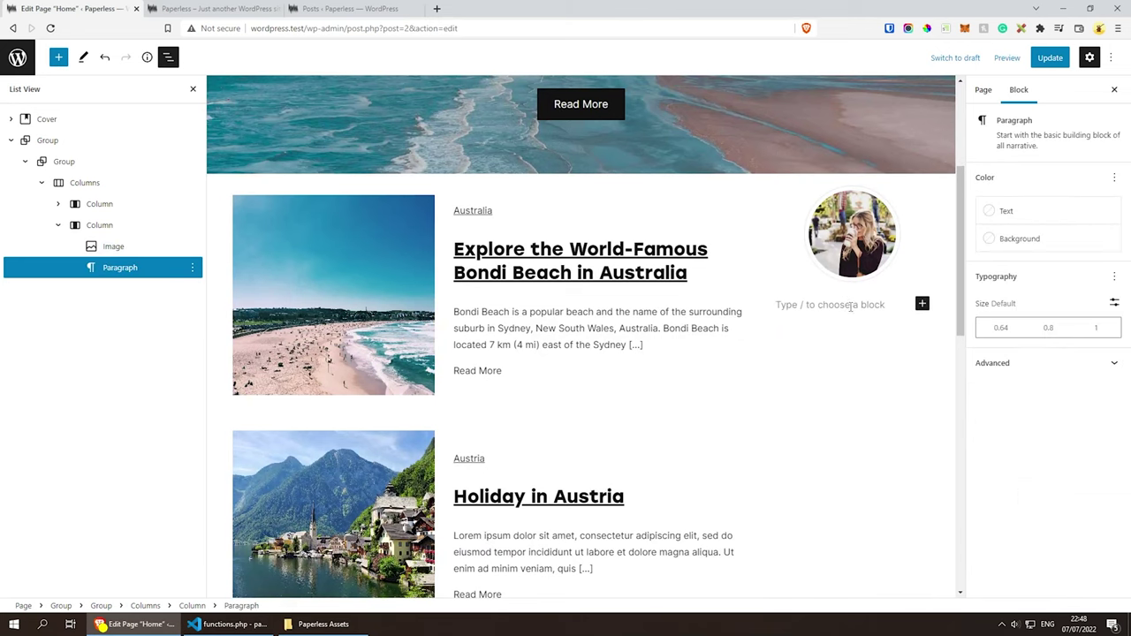
text(Hi, my)
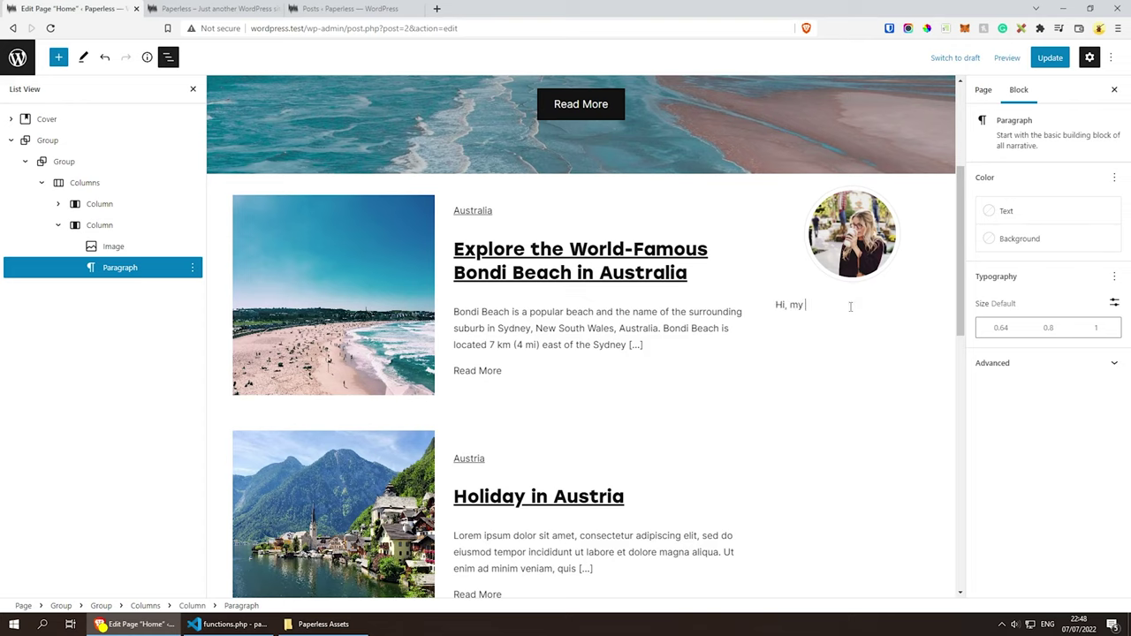
text( name is Lora. I am a professional writer and storyte)
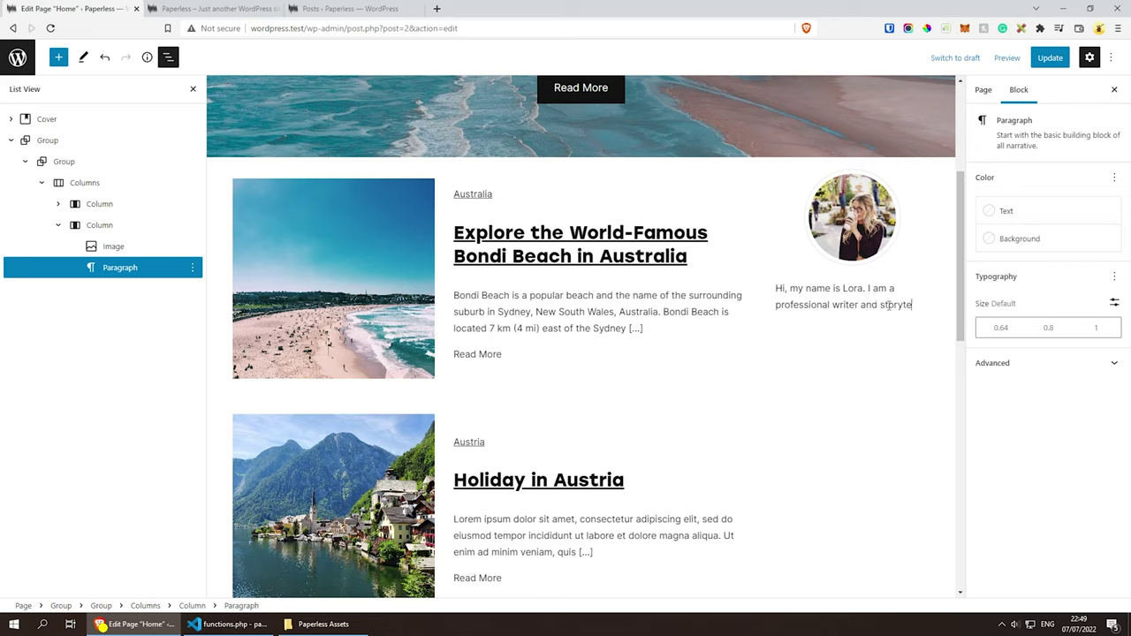
double_click(889, 305)
text(storyteller.)
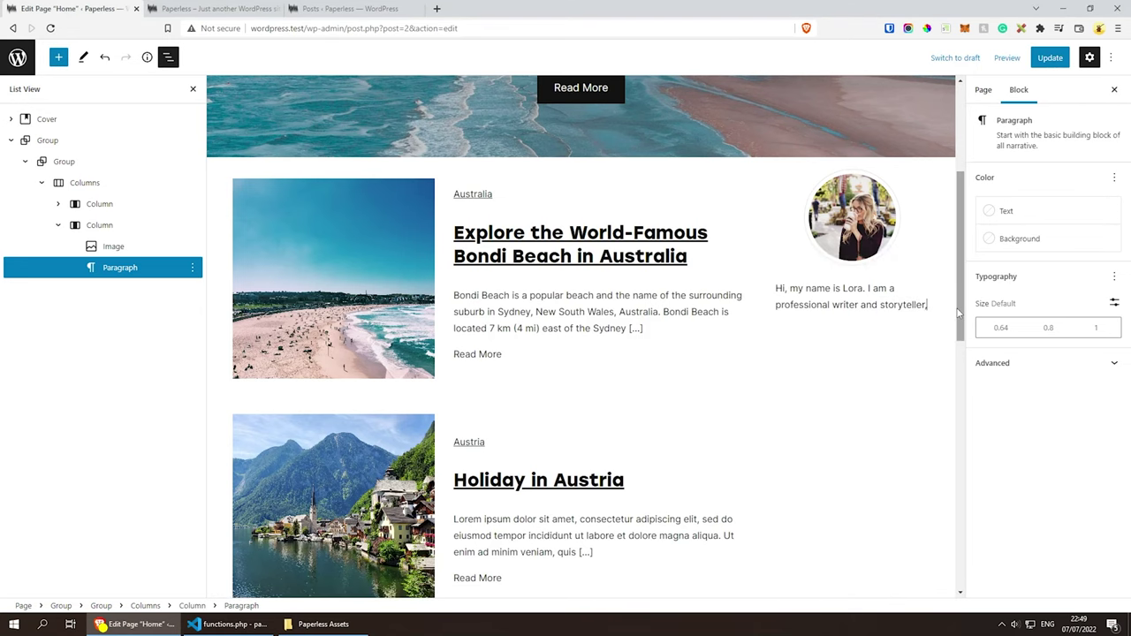
Centre the bio paragraph's text alignment.
click(885, 258)
click(899, 318)
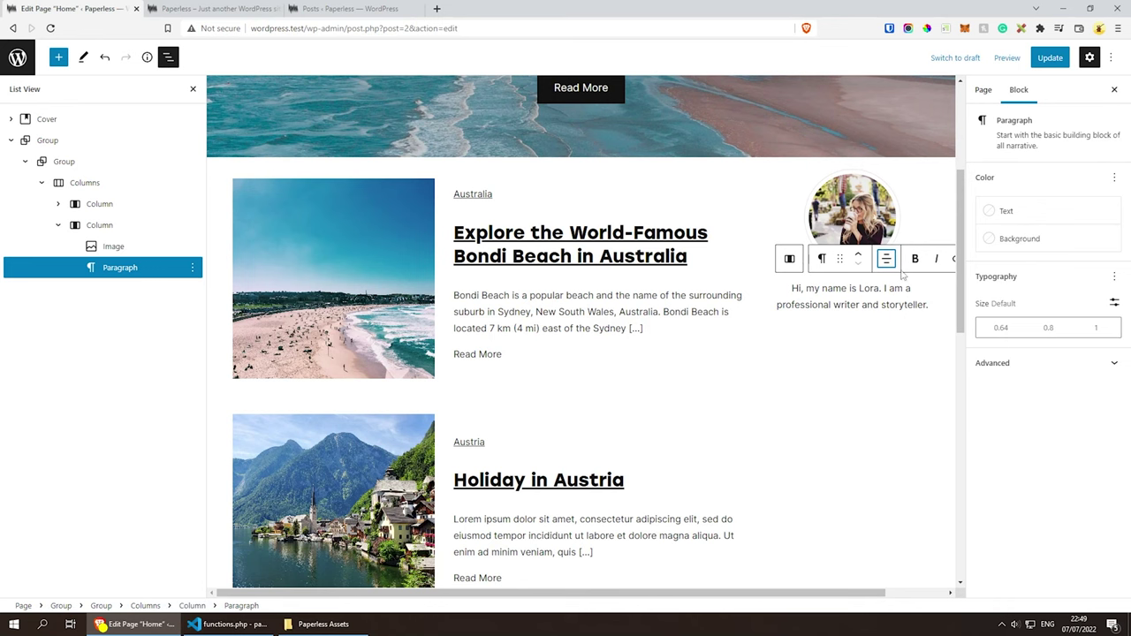
click(874, 198)
click(877, 329)
drag(770, 593, 870, 566)
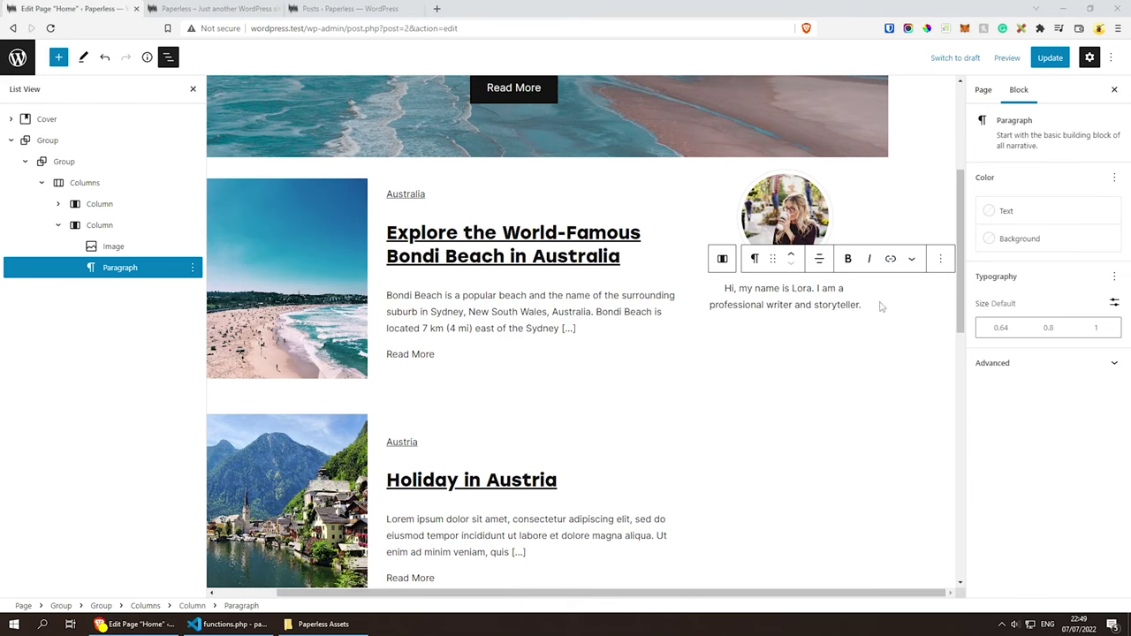
click(821, 328)
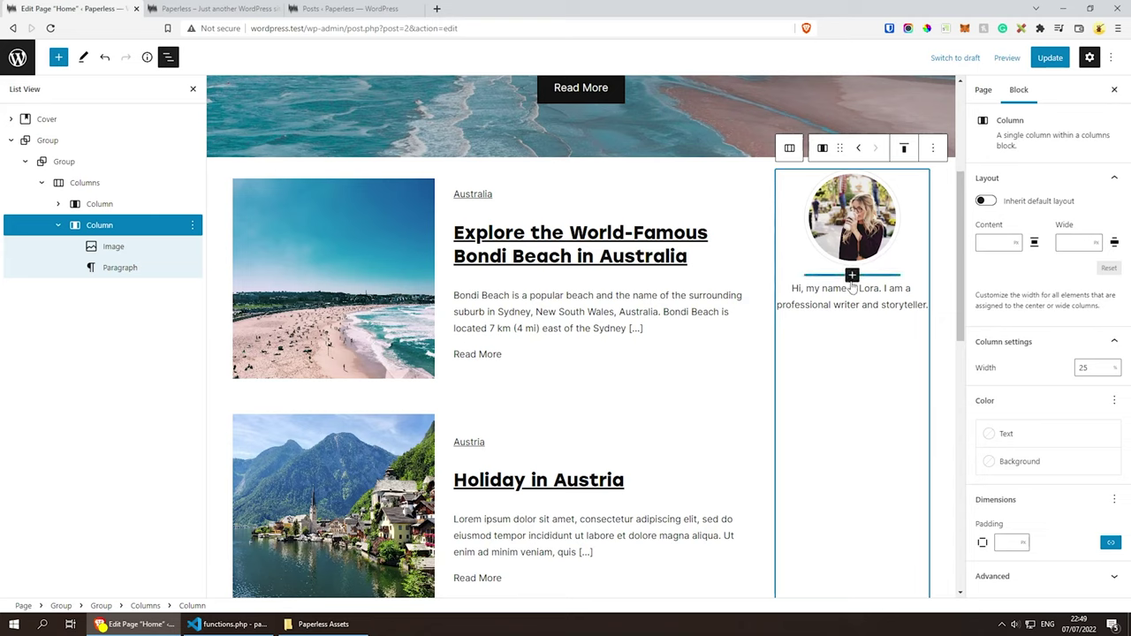
Insert a Search block with a magnifier-icon button and move it below the bio paragraph.
click(852, 276)
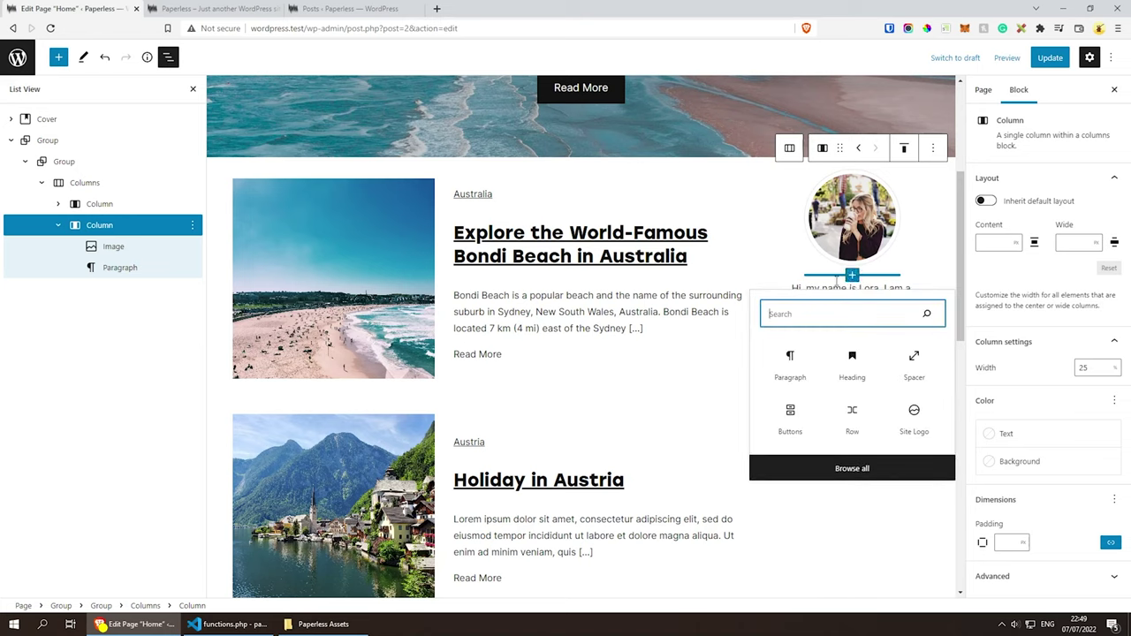
text(sea)
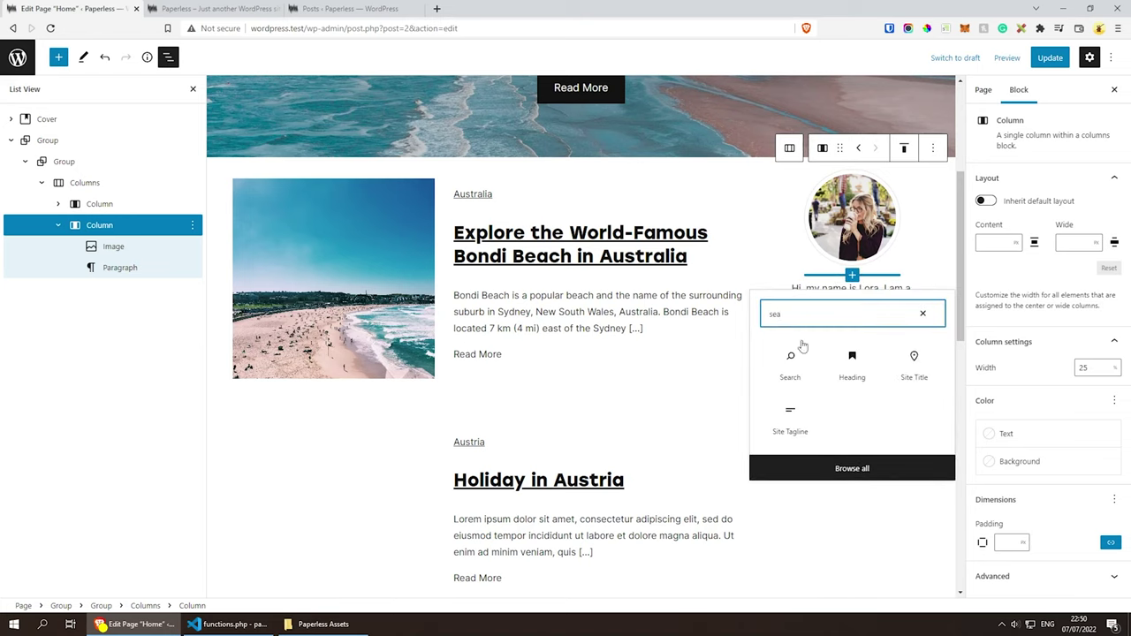
click(794, 367)
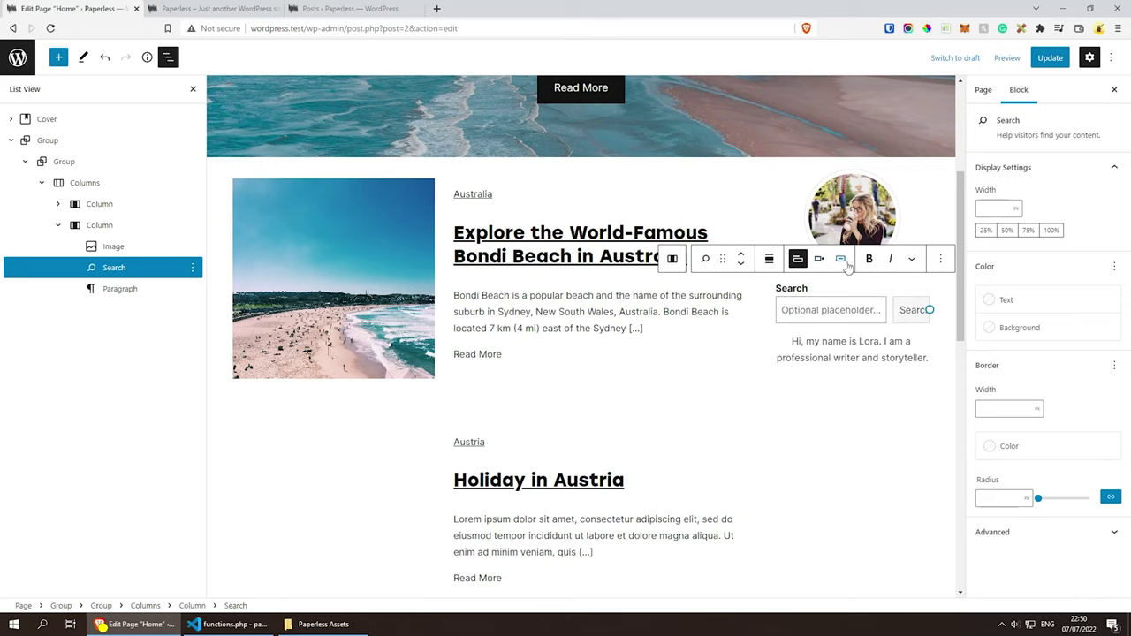
click(845, 265)
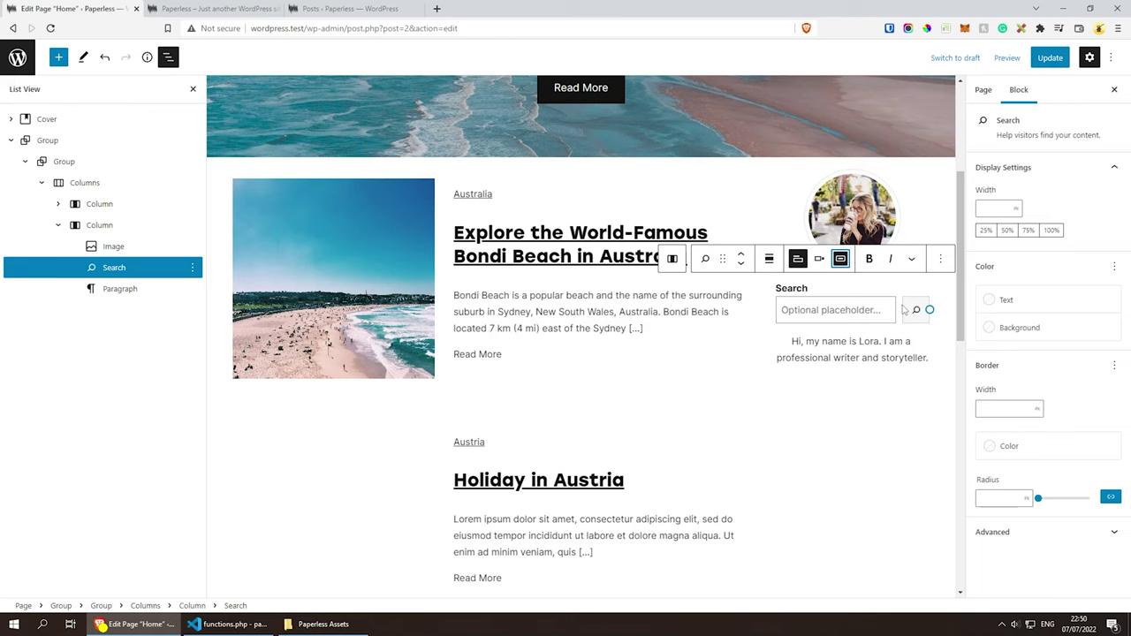
click(742, 264)
Give the search field a 'Search for articles…' placeholder and set its alignment in the column.
click(820, 309)
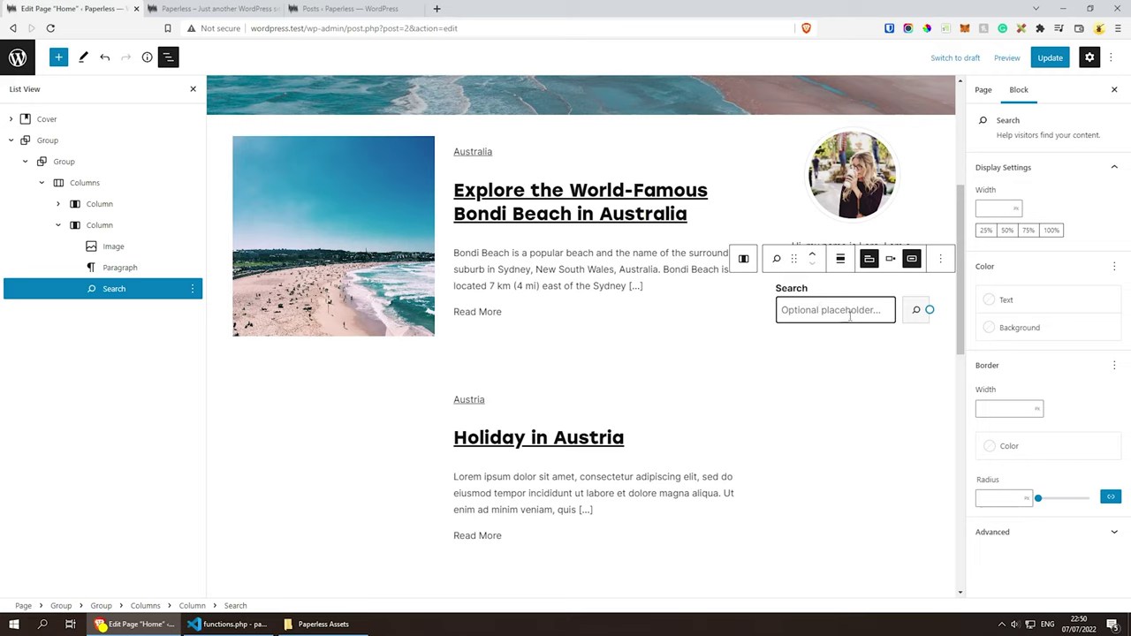
text(Search for articles...)
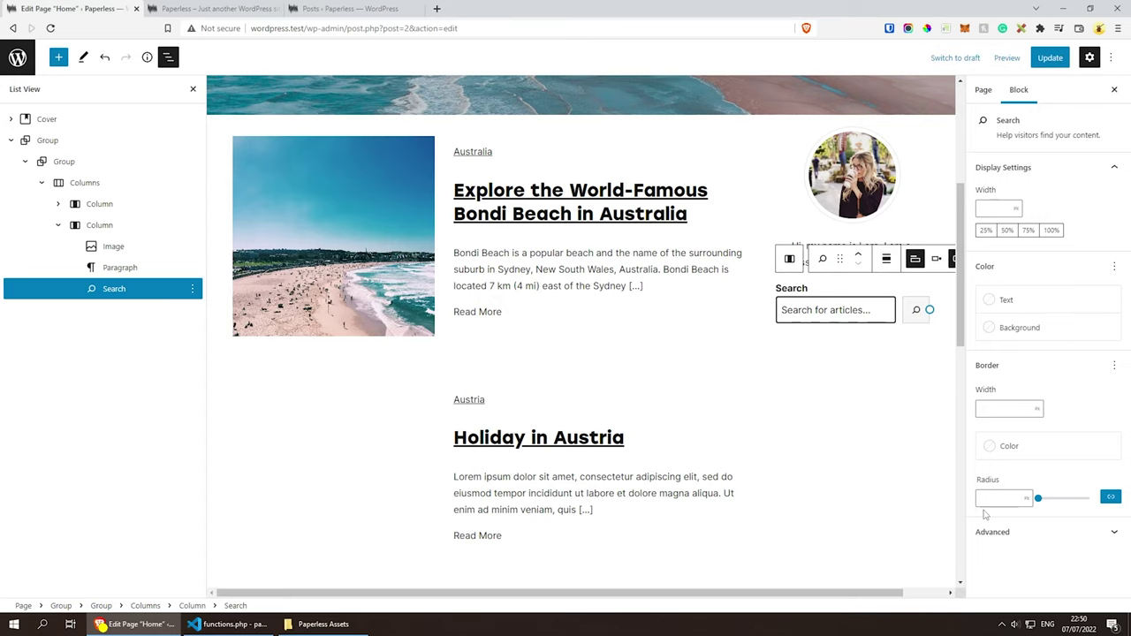
click(875, 344)
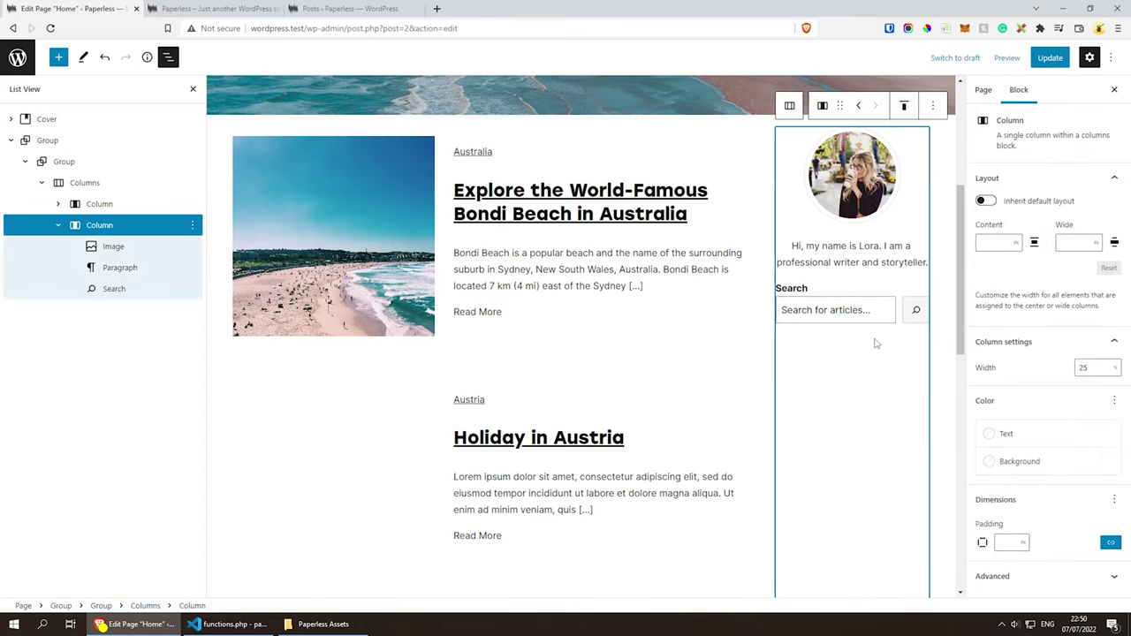
click(848, 309)
click(840, 258)
click(850, 336)
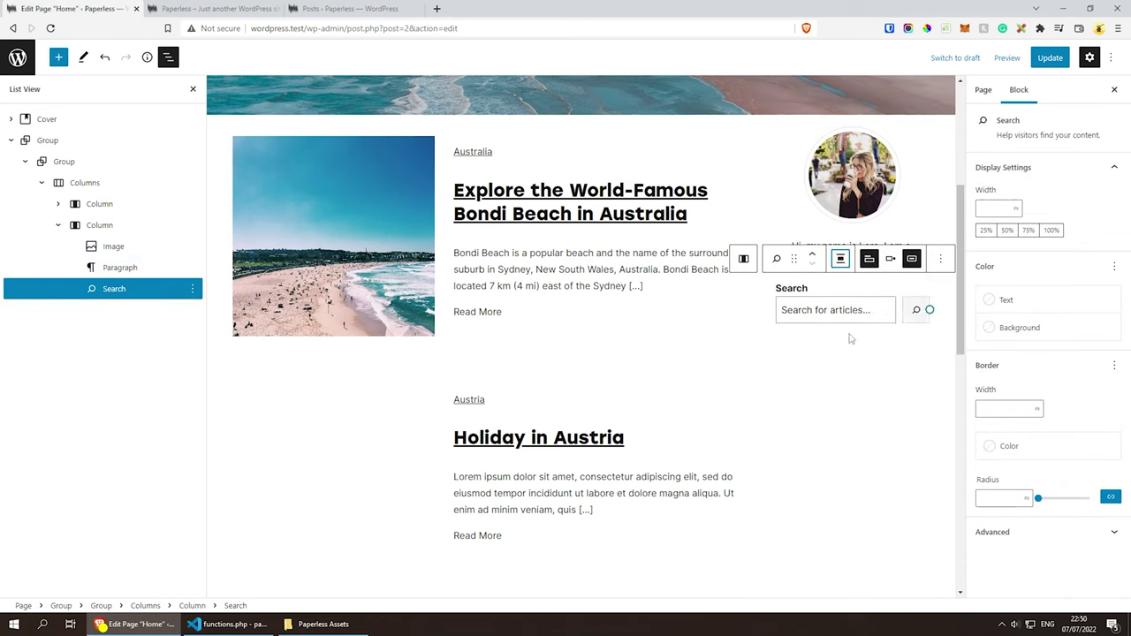
click(862, 339)
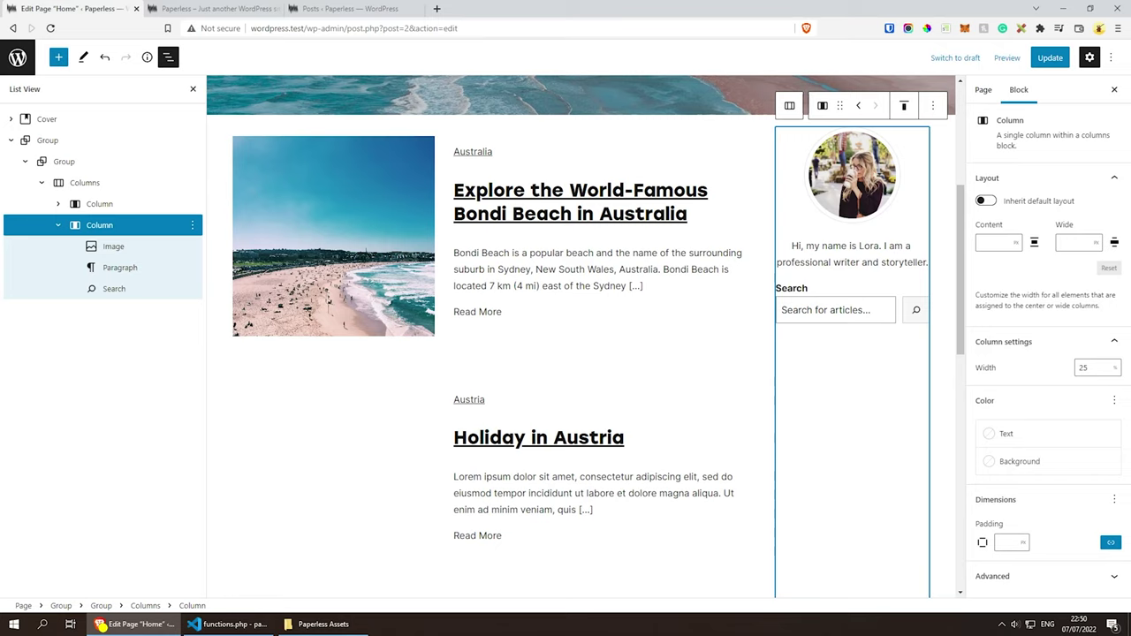
Insert a 'Categories' heading in the sidebar and set its level to H5.
click(850, 282)
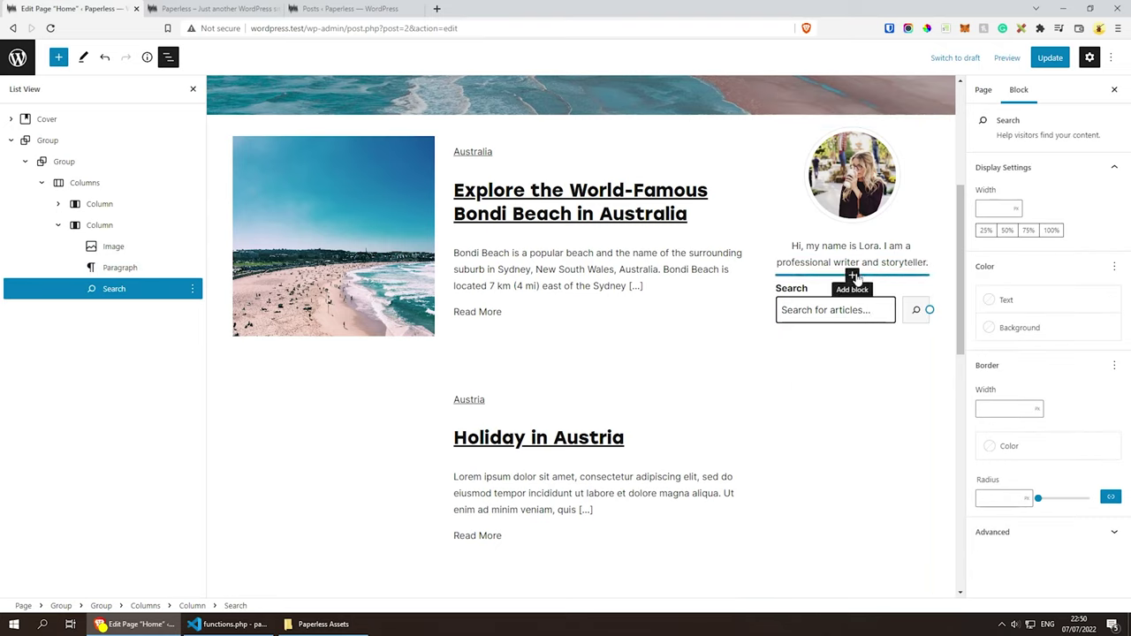
click(852, 275)
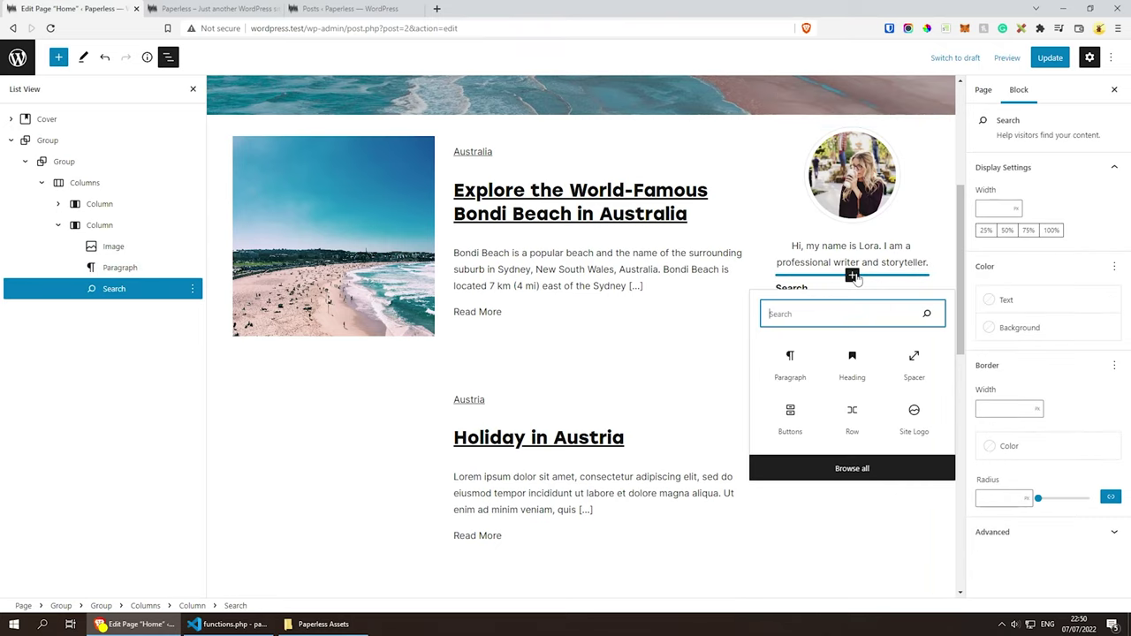
click(852, 369)
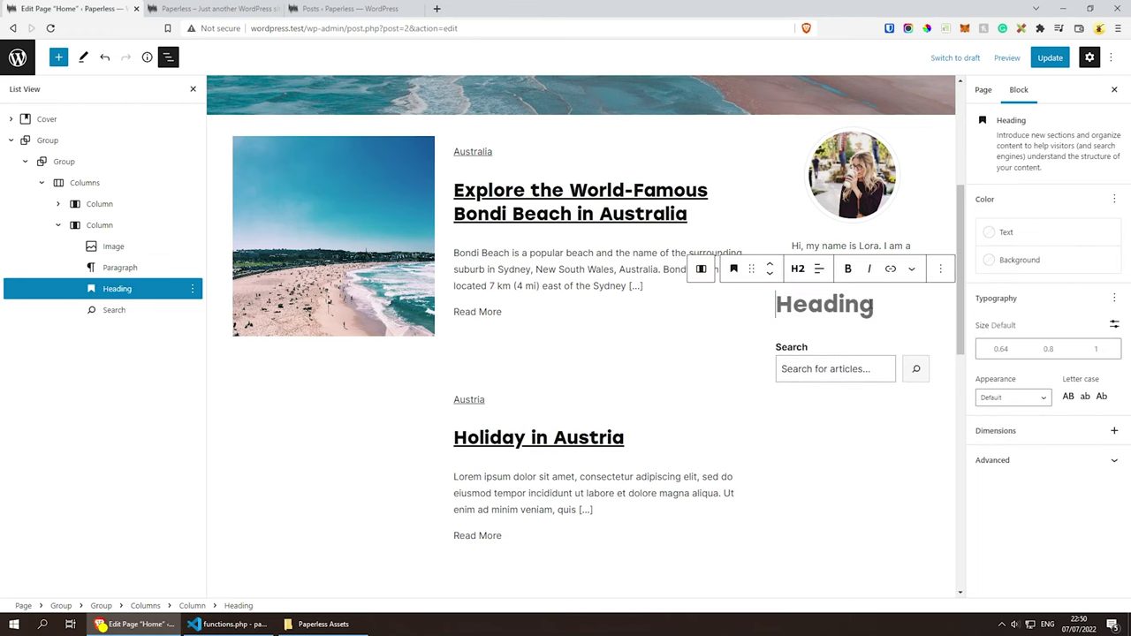
text(Categories)
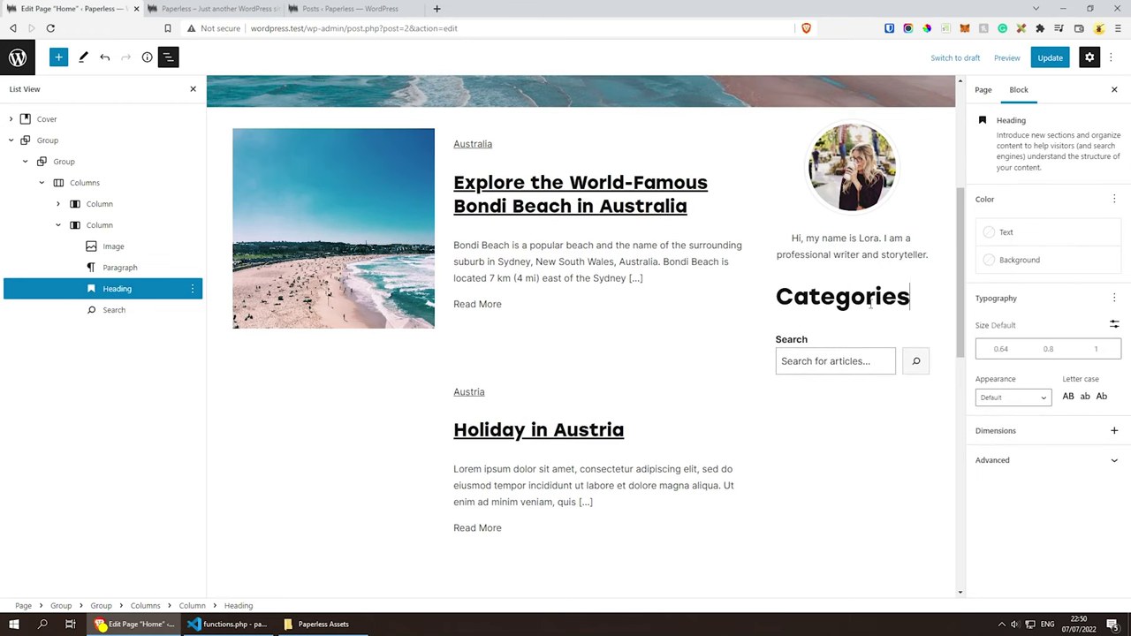
double_click(870, 300)
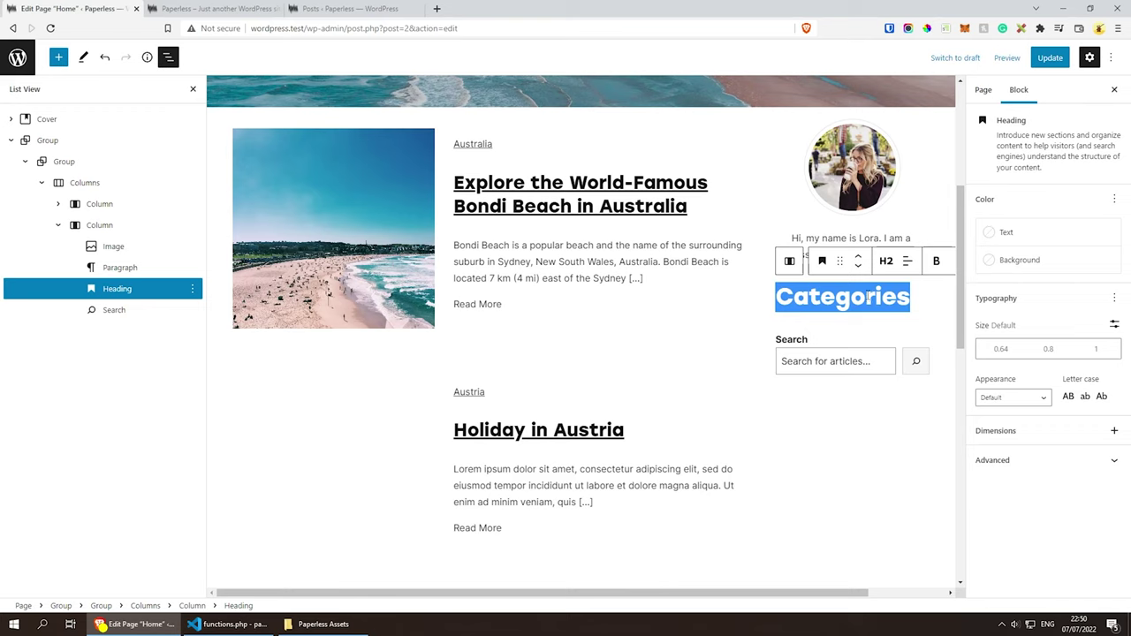
click(886, 260)
click(888, 362)
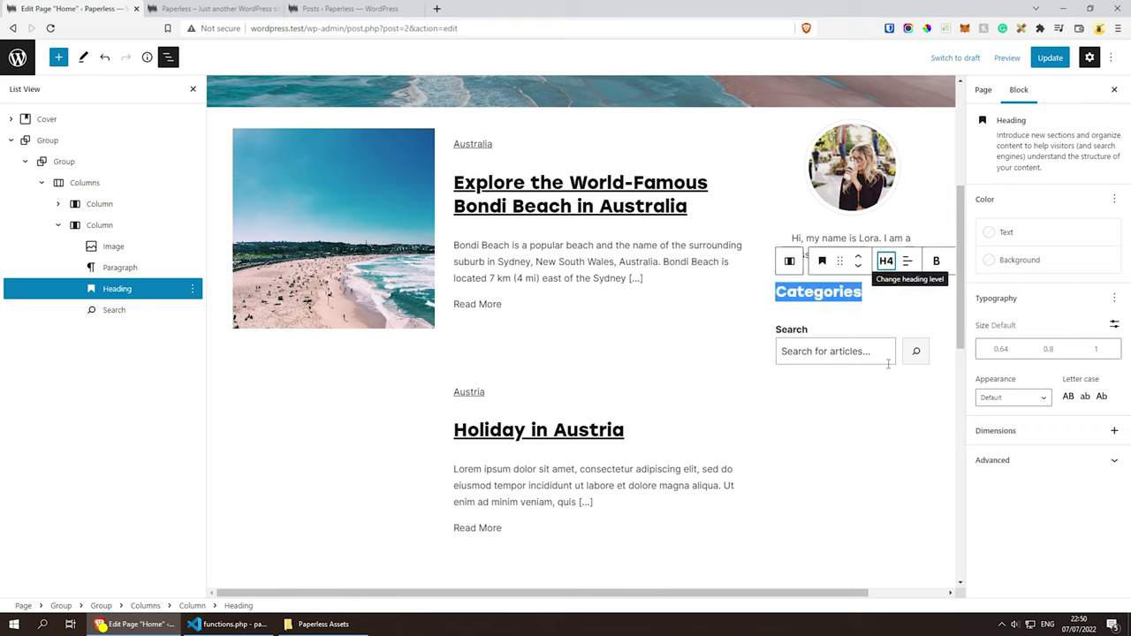
click(886, 261)
click(887, 380)
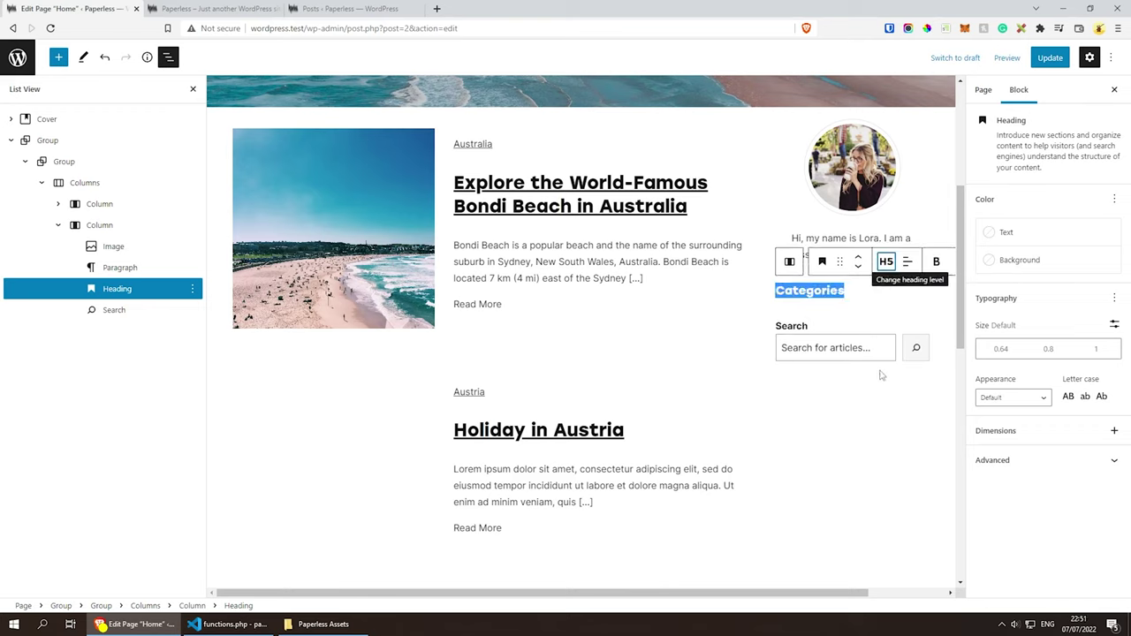
Move the Categories heading below the Search box and start an empty paragraph under it.
click(857, 267)
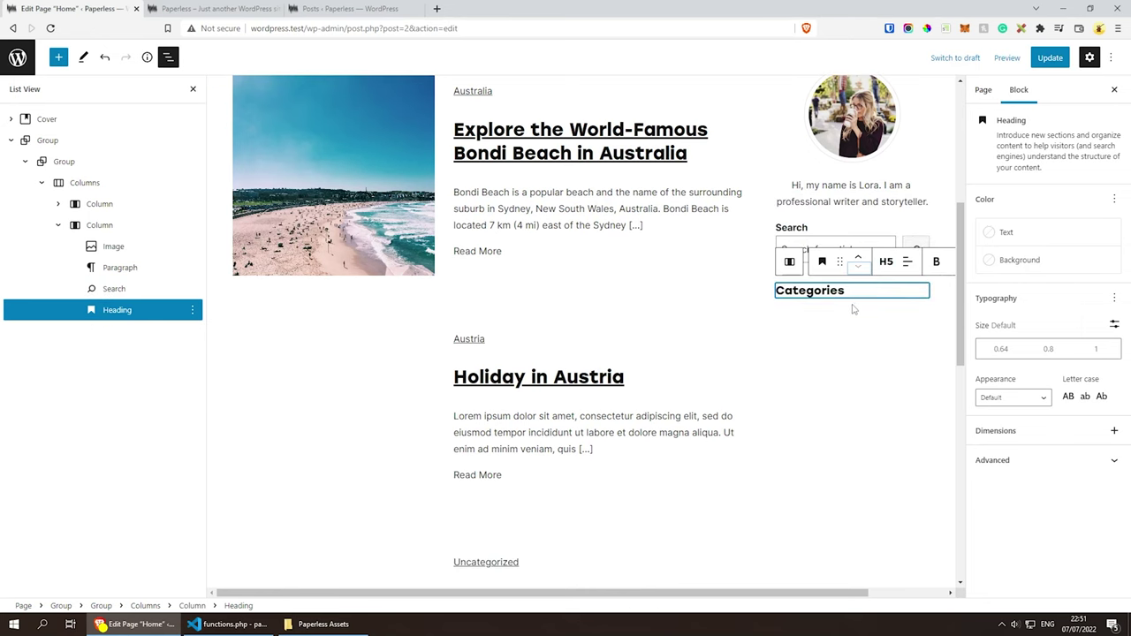
click(853, 309)
click(855, 295)
key(Return)
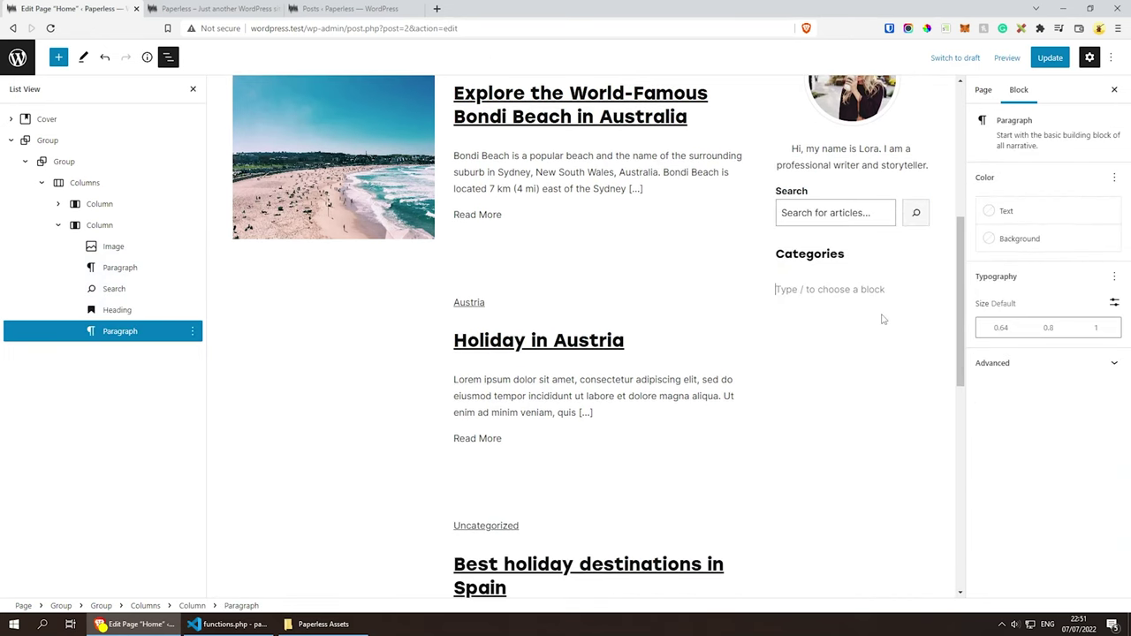
Add a Categories block under the heading with post counts shown, then update the Home page.
text(/)
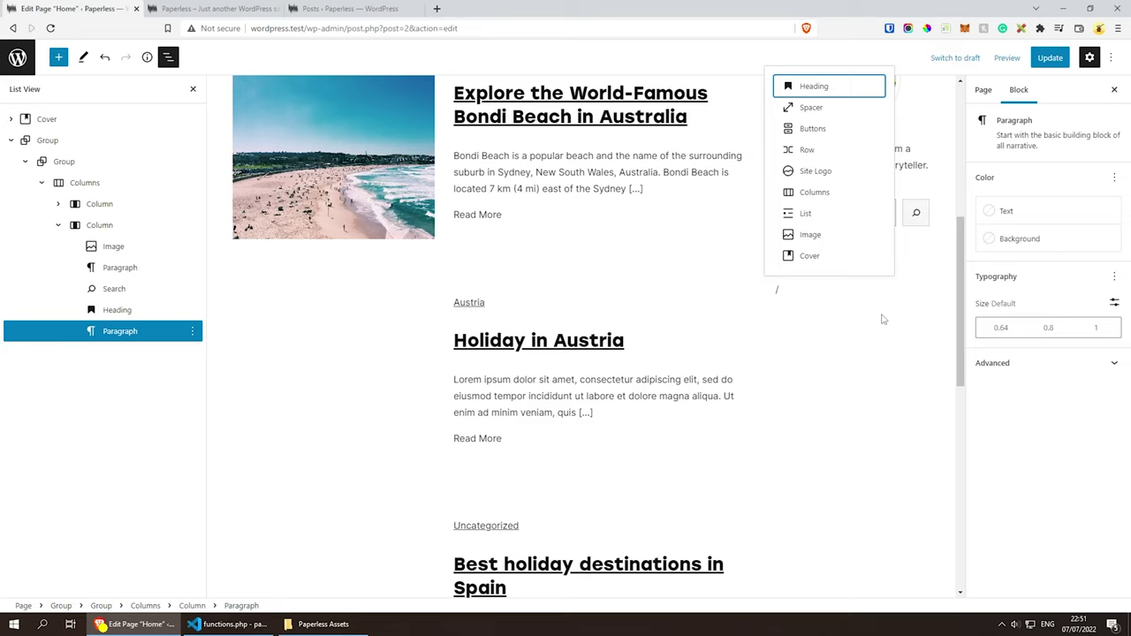
text(cat)
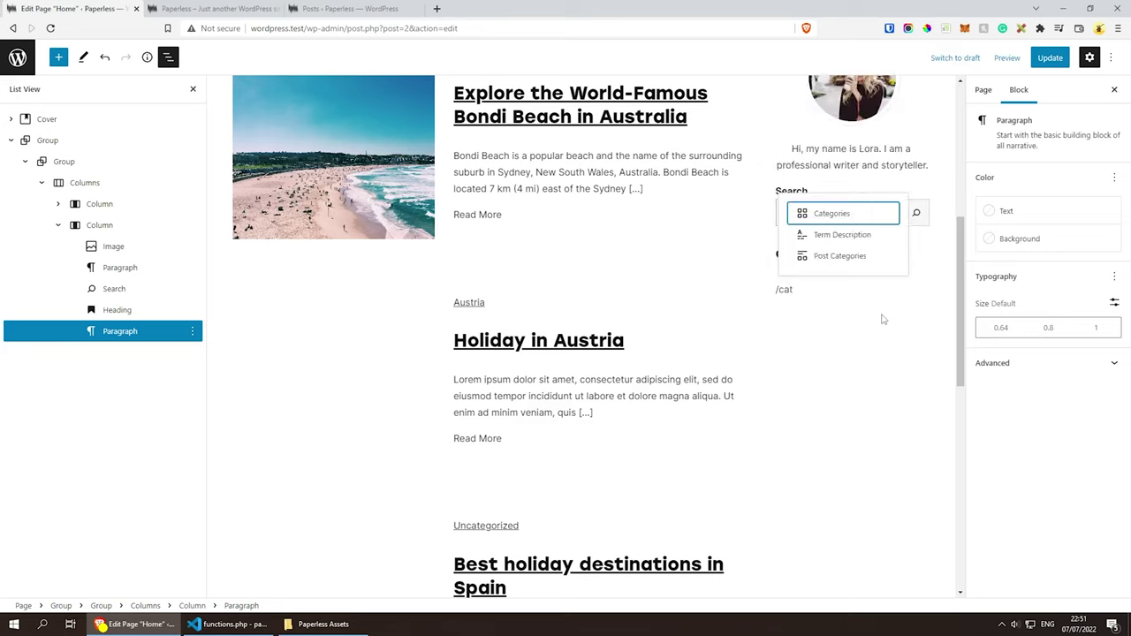
click(821, 219)
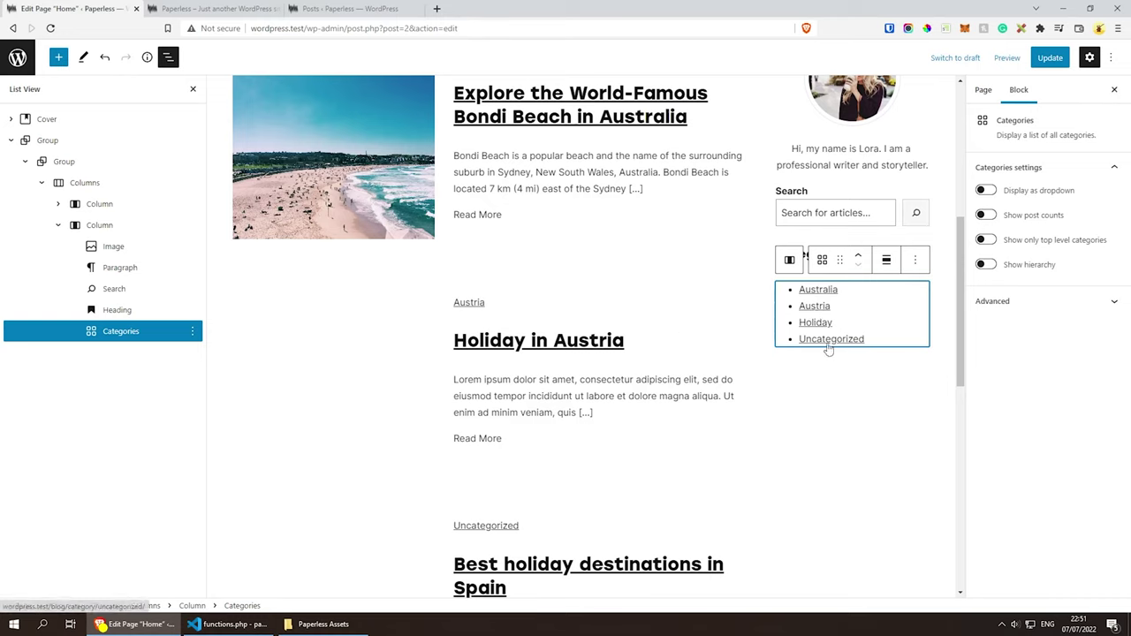
click(986, 193)
click(985, 193)
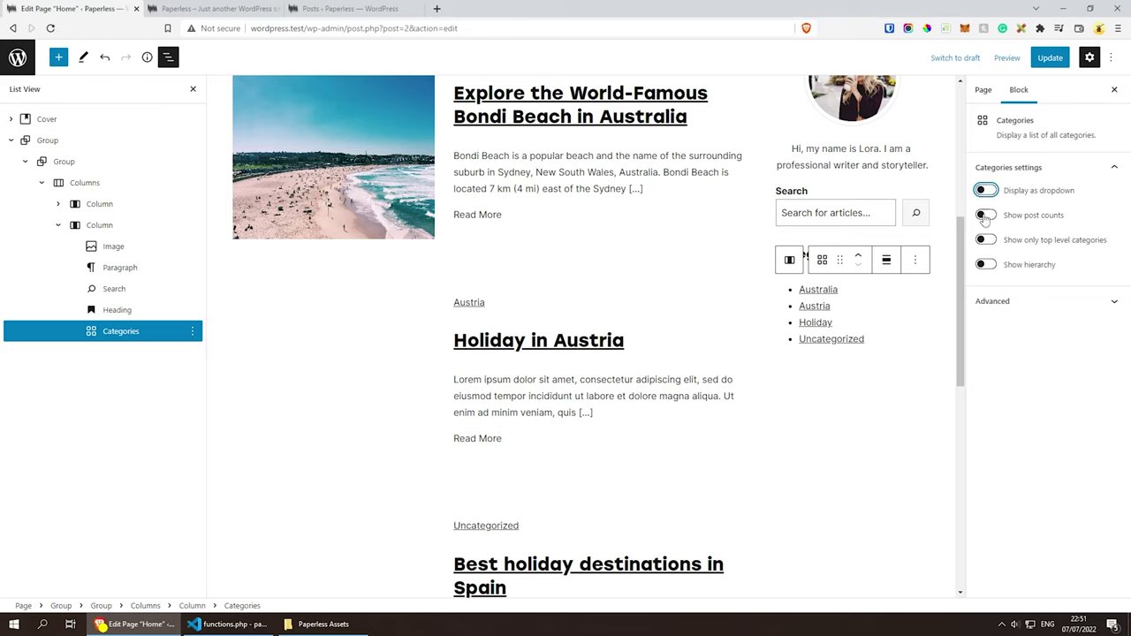
click(985, 216)
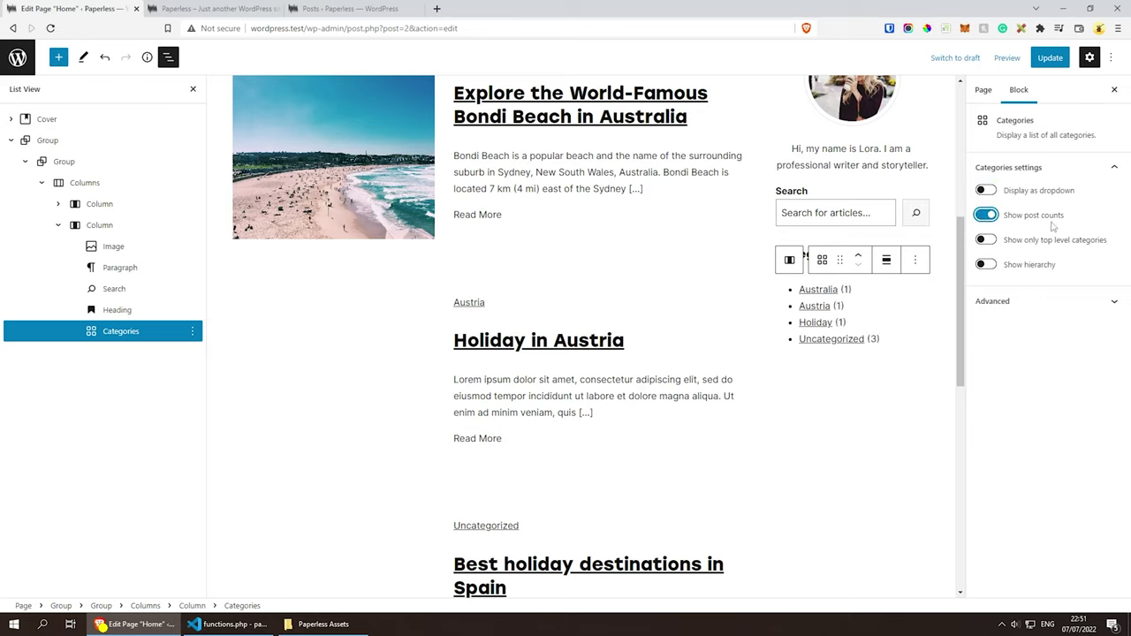
click(986, 240)
click(986, 265)
click(894, 303)
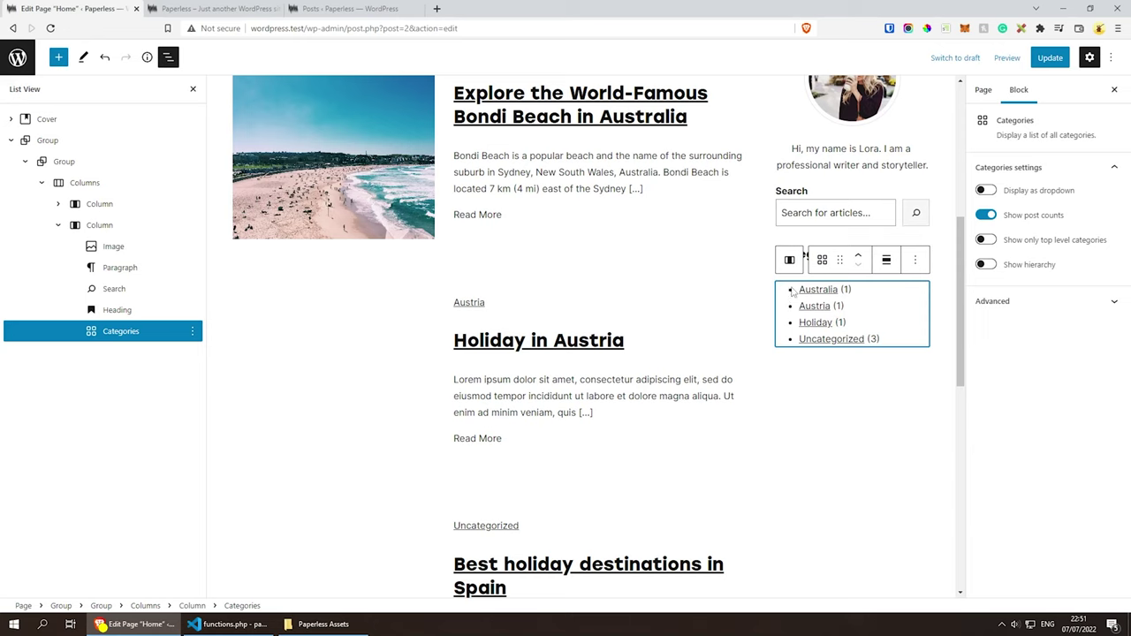
click(1049, 57)
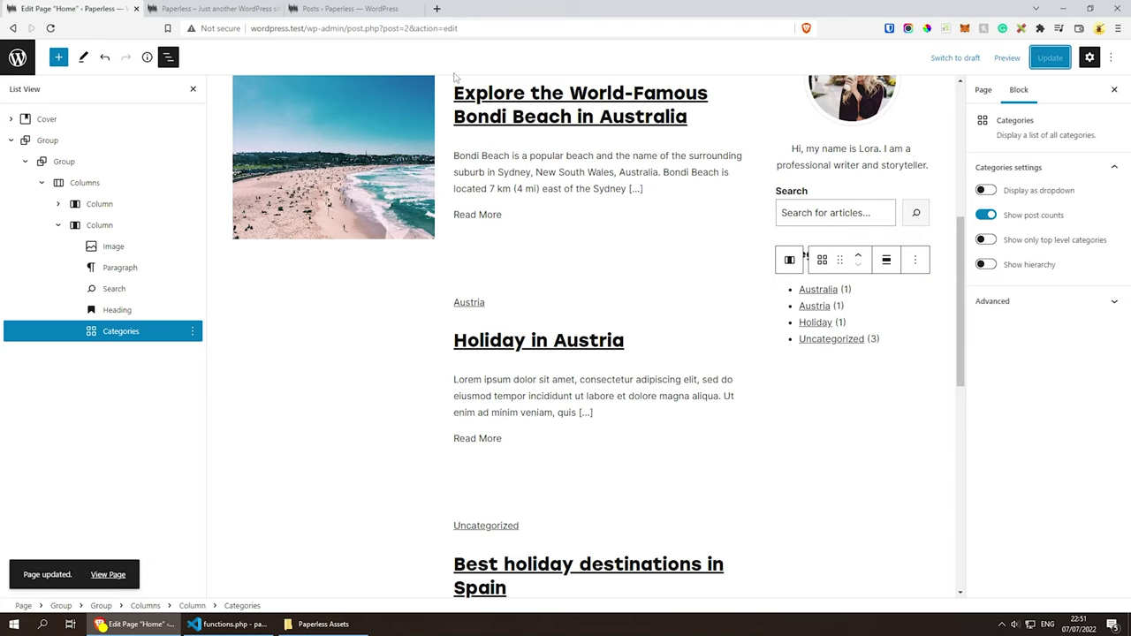
click(327, 8)
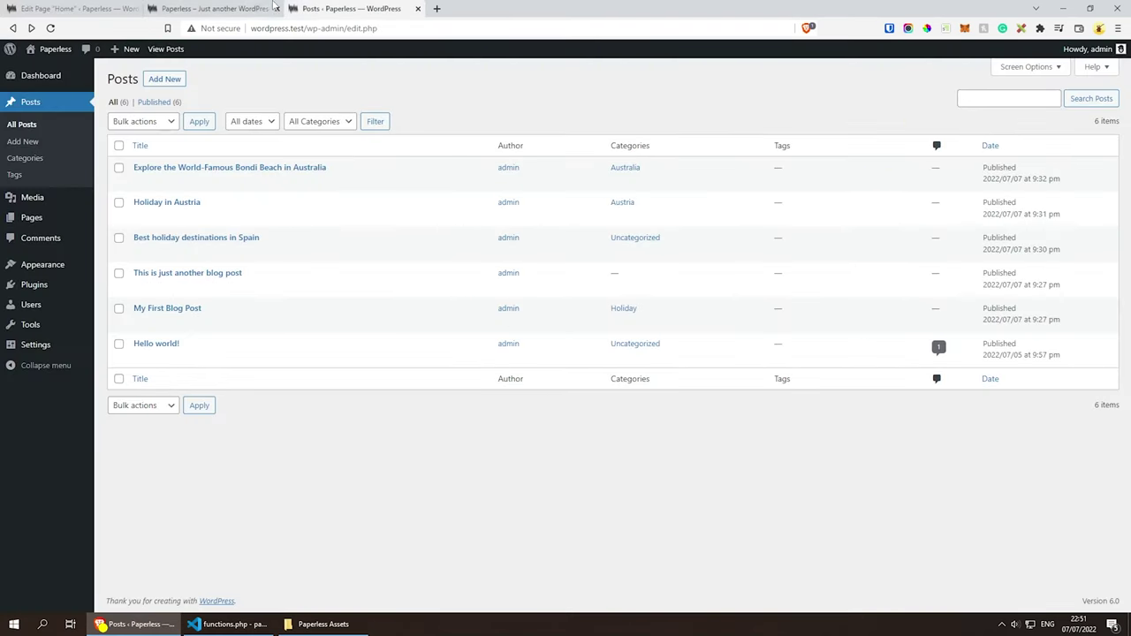
Reload the front page and scroll down to the sidebar's Categories list with post counts.
click(417, 8)
key(F5)
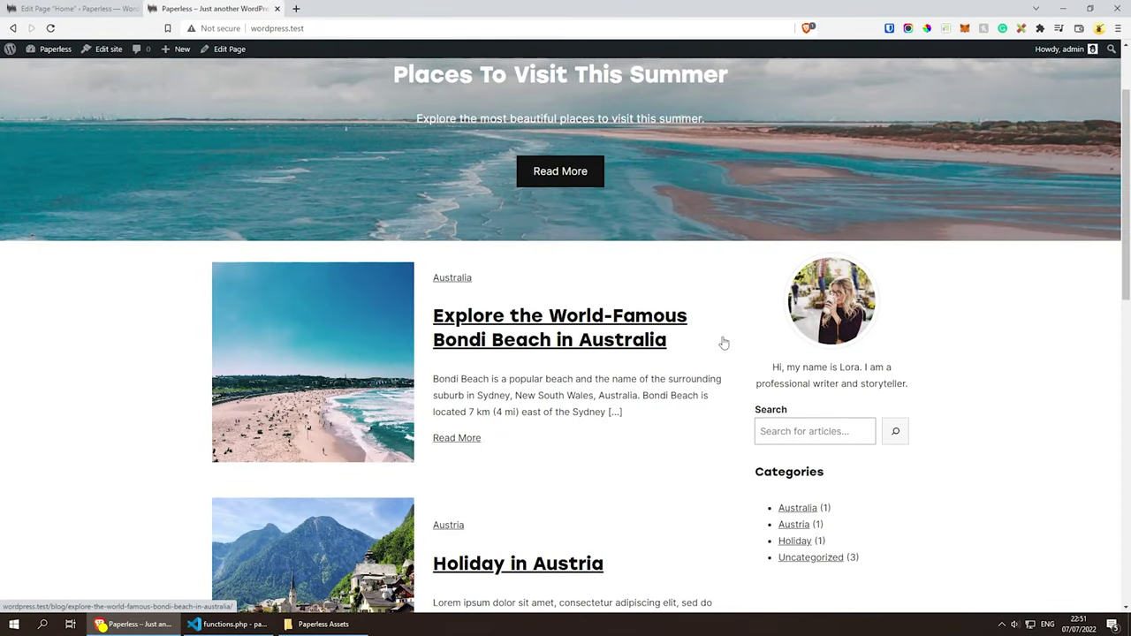
scroll(723, 343, down, 1)
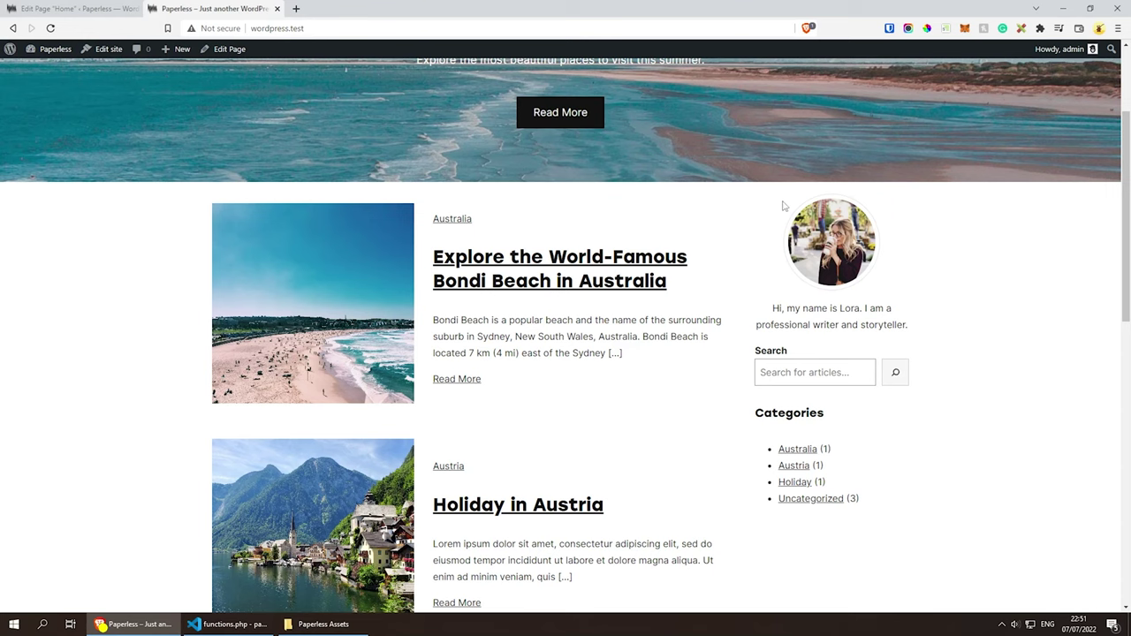
scroll(769, 262, down, 1)
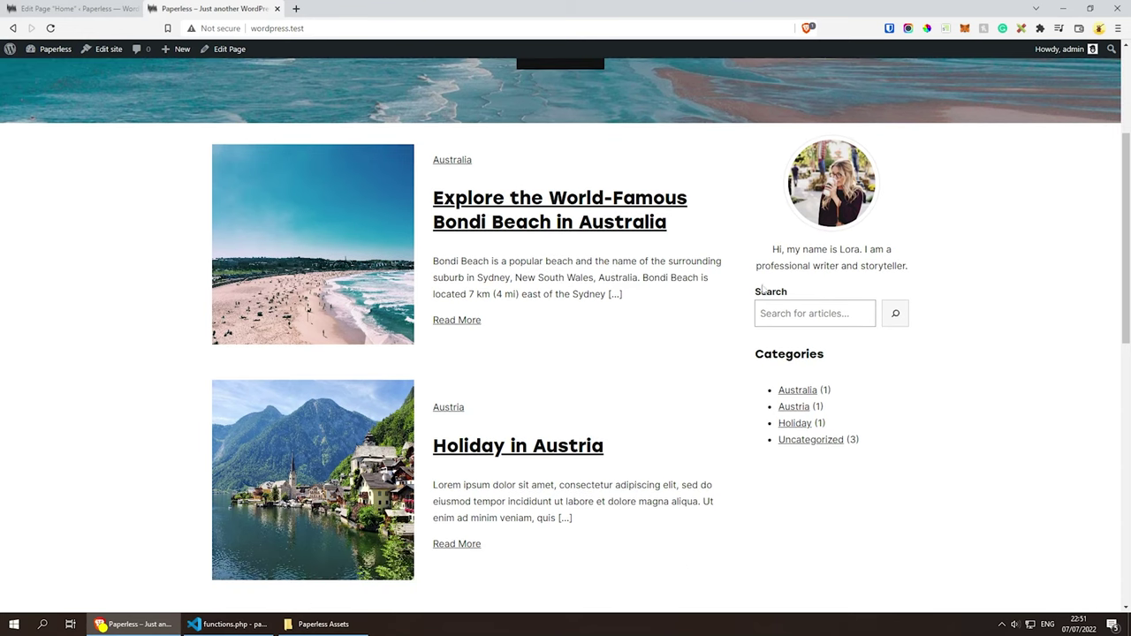
scroll(747, 336, down, 1)
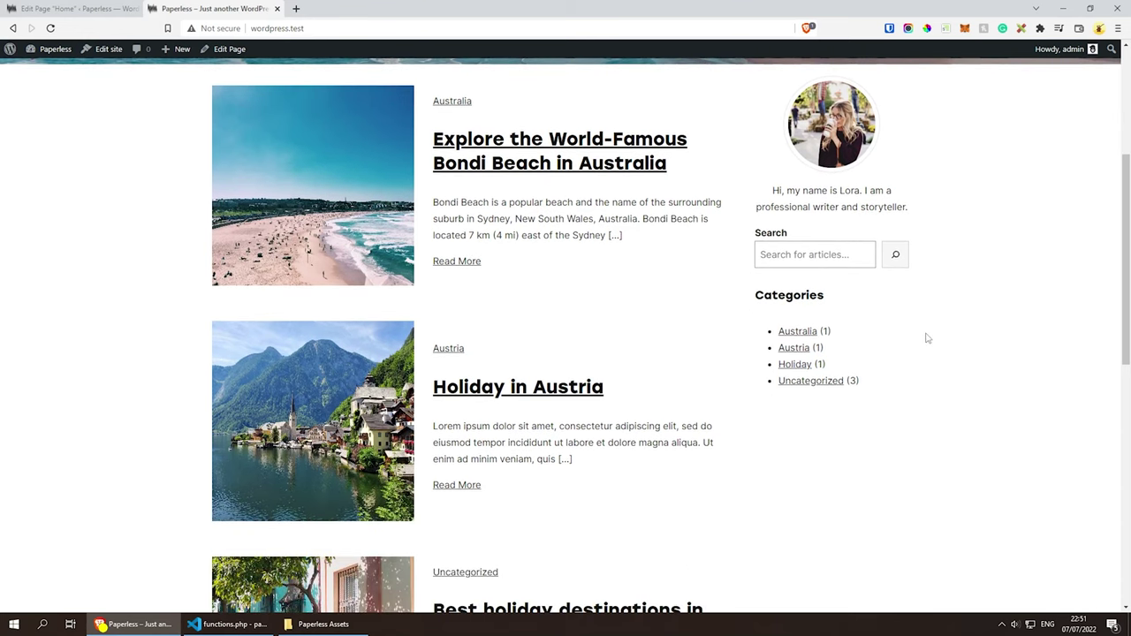
drag(758, 323, 766, 398)
click(766, 398)
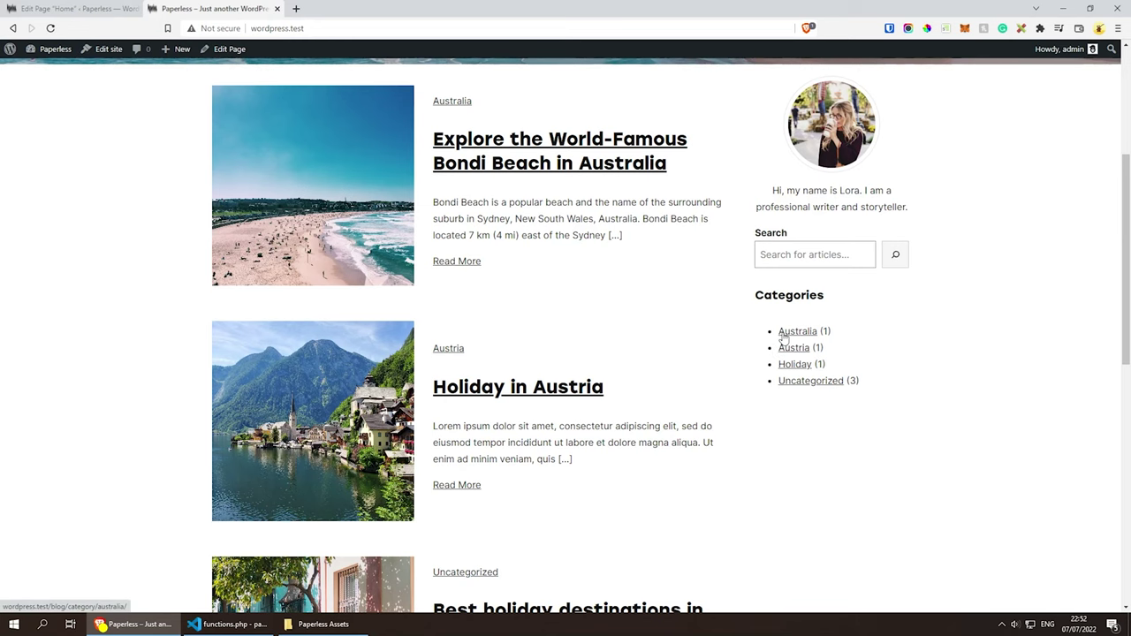
Inspect the Categories list and select its ul wp-block-categories element in DevTools.
right_click(835, 352)
click(873, 530)
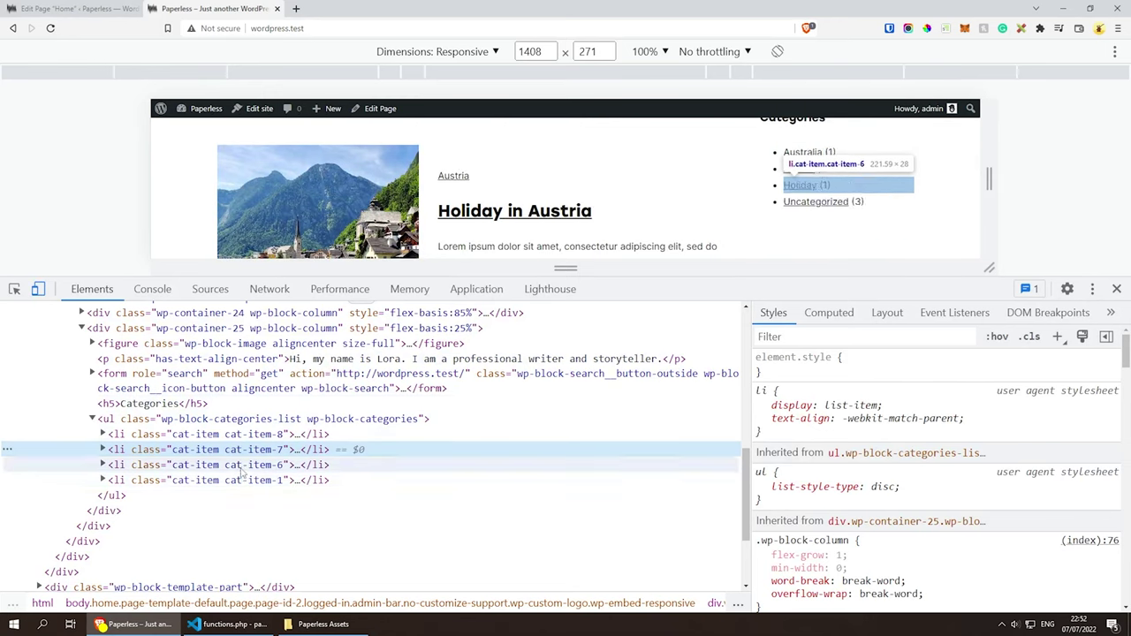
click(345, 420)
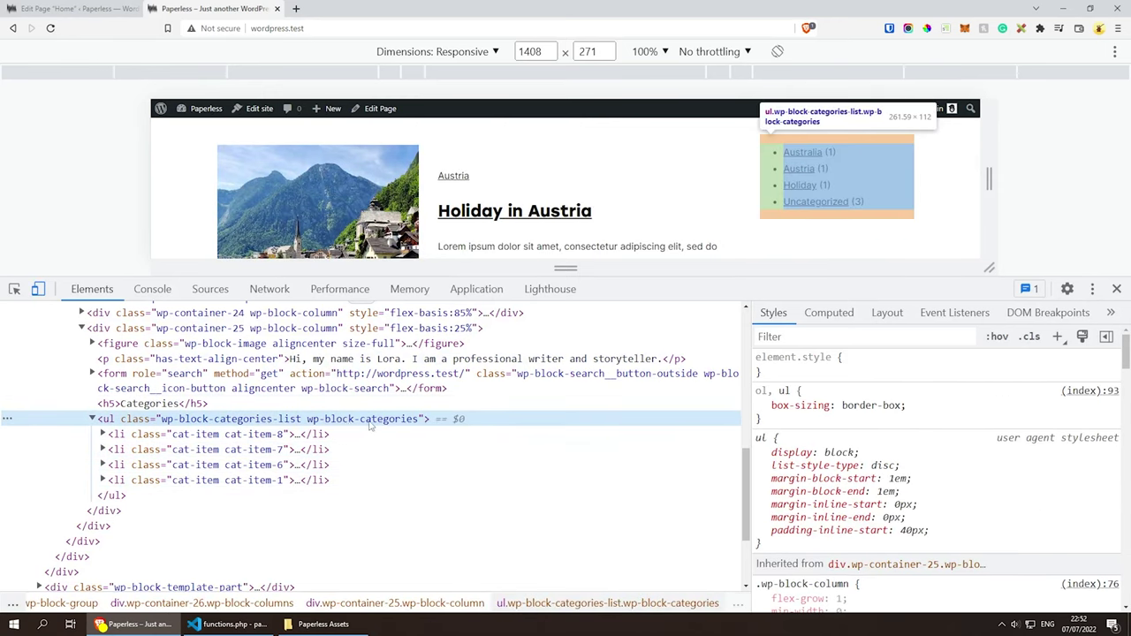
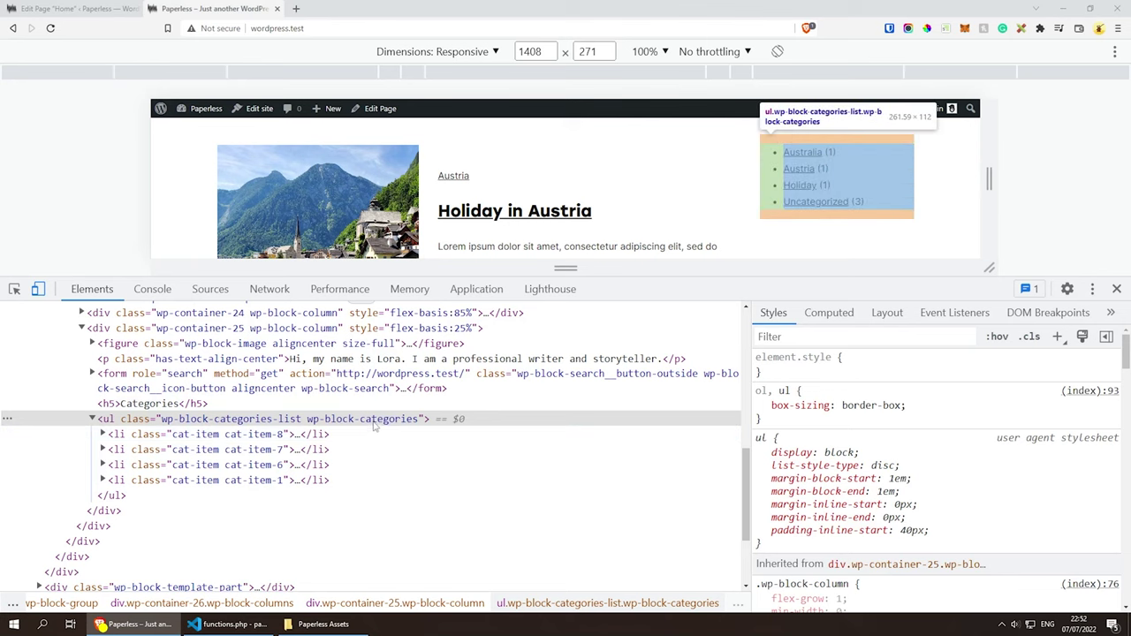
Close Brave DevTools and go back to the Edit Page Home tab.
drag(442, 278, 442, 334)
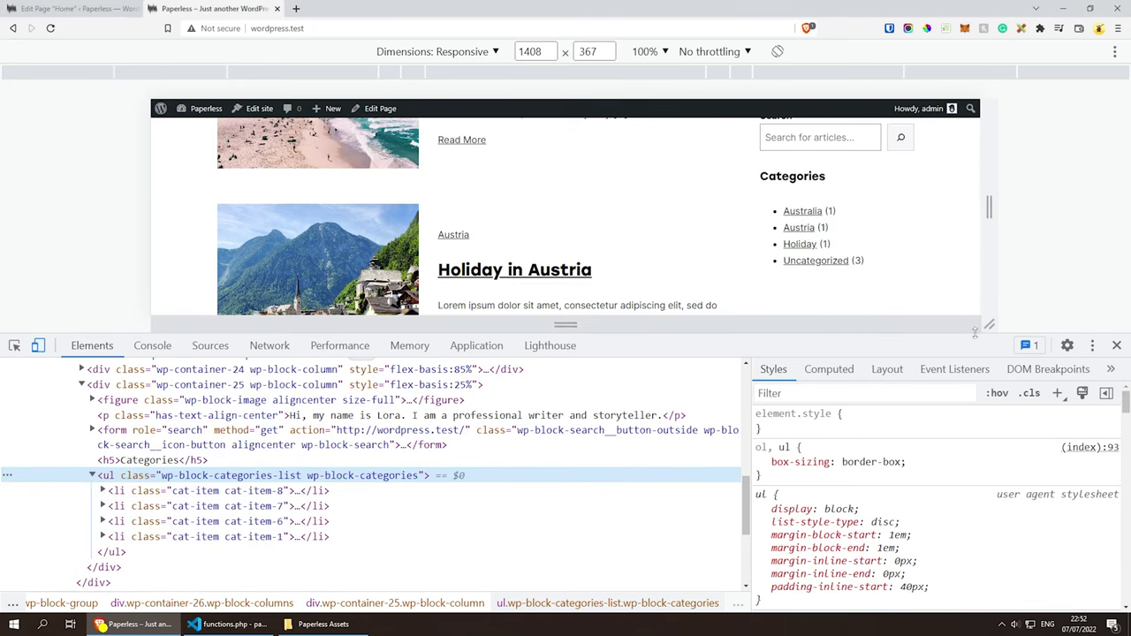
click(1117, 346)
click(56, 8)
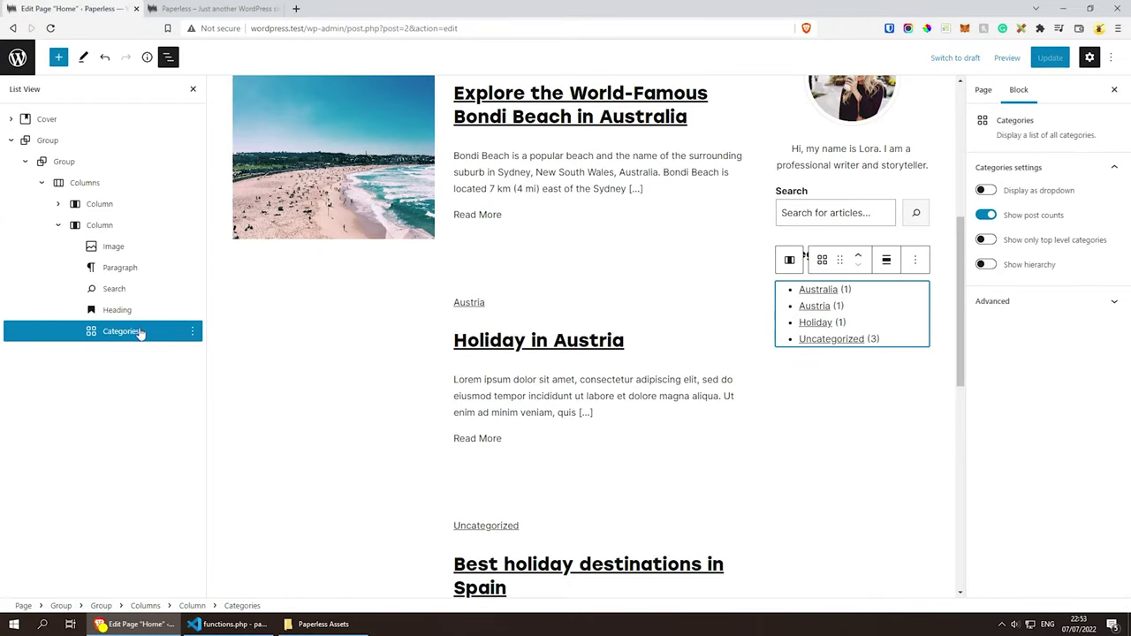
Add the CSS class category_sidebar to the Categories block, update Home, and reload the front end.
click(1051, 309)
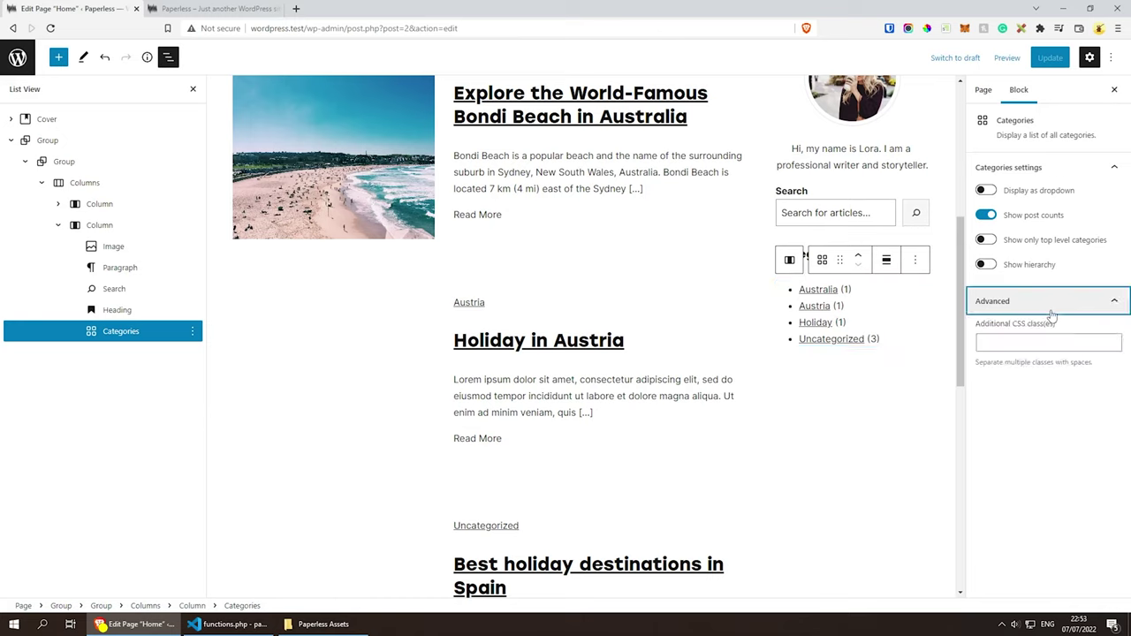
click(1035, 345)
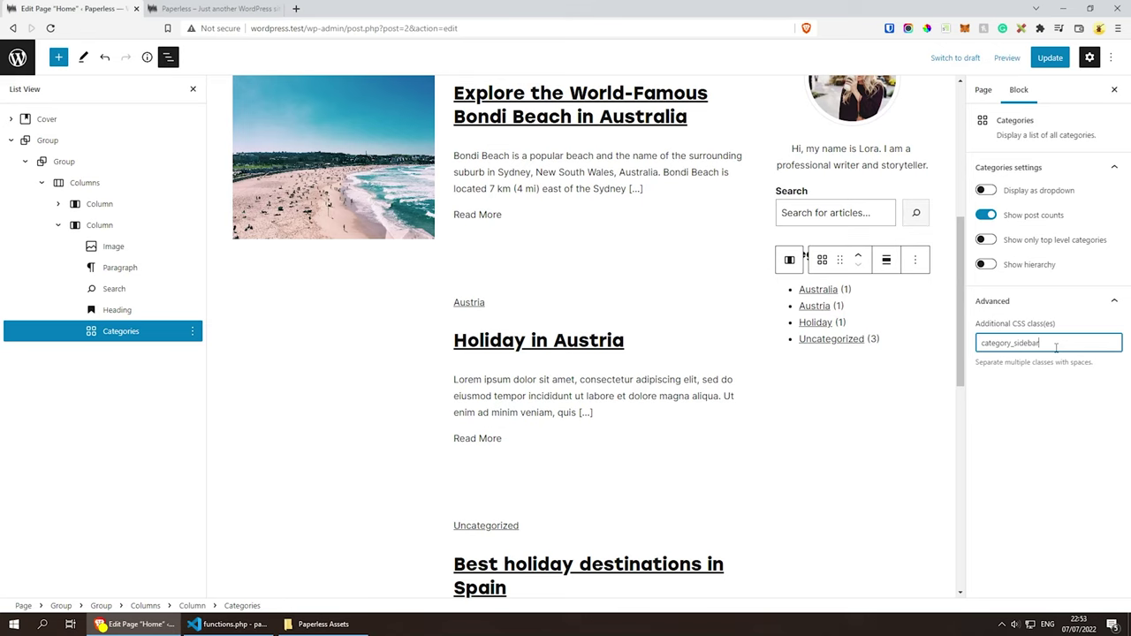
double_click(1056, 348)
key(ctrl+c)
click(1050, 57)
click(221, 8)
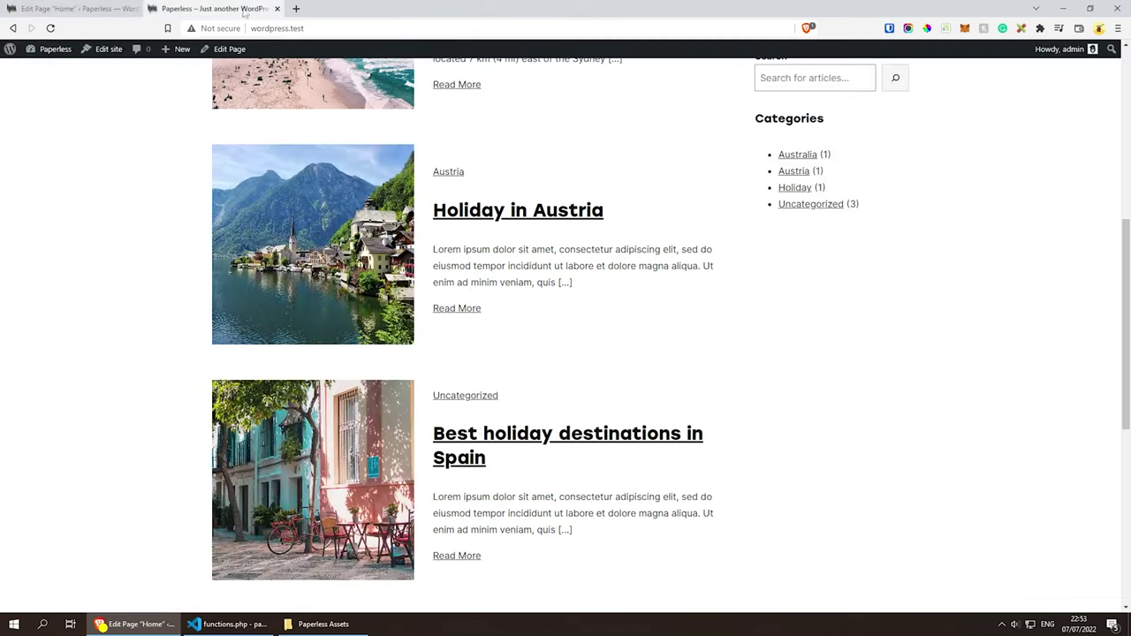
key(F5)
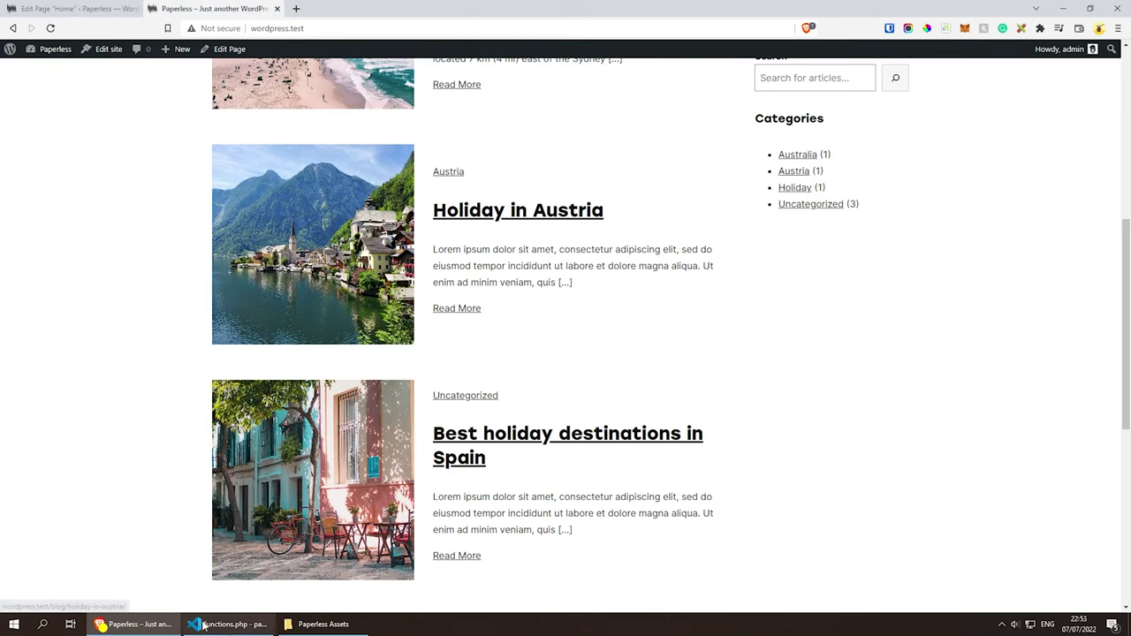
Open the theme's style.css and place the cursor after the last rule.
click(231, 625)
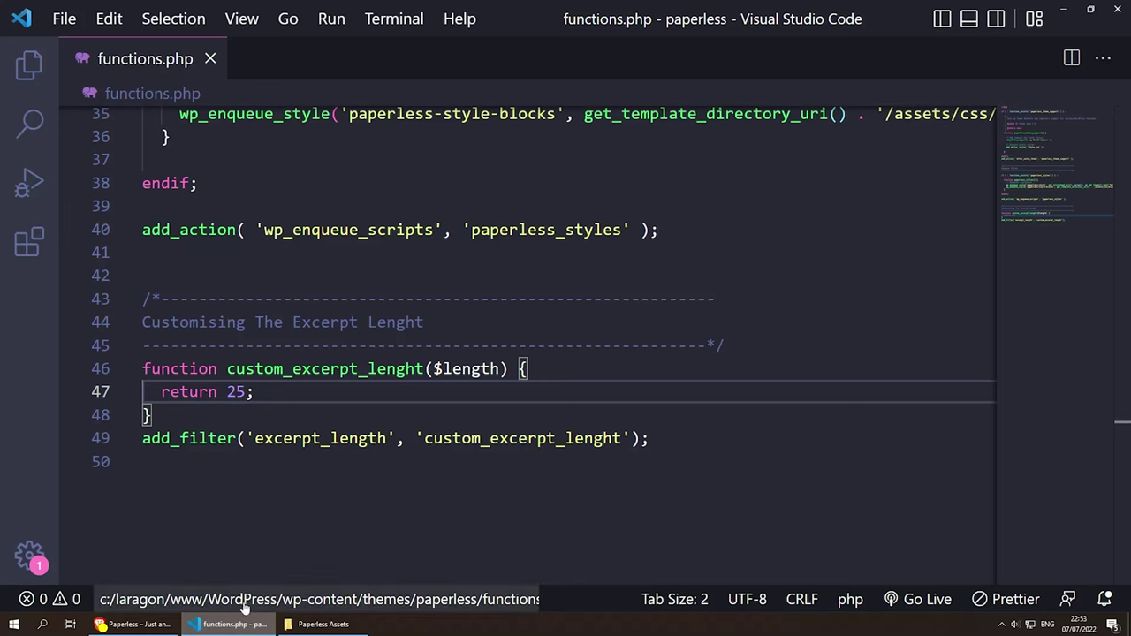
click(29, 64)
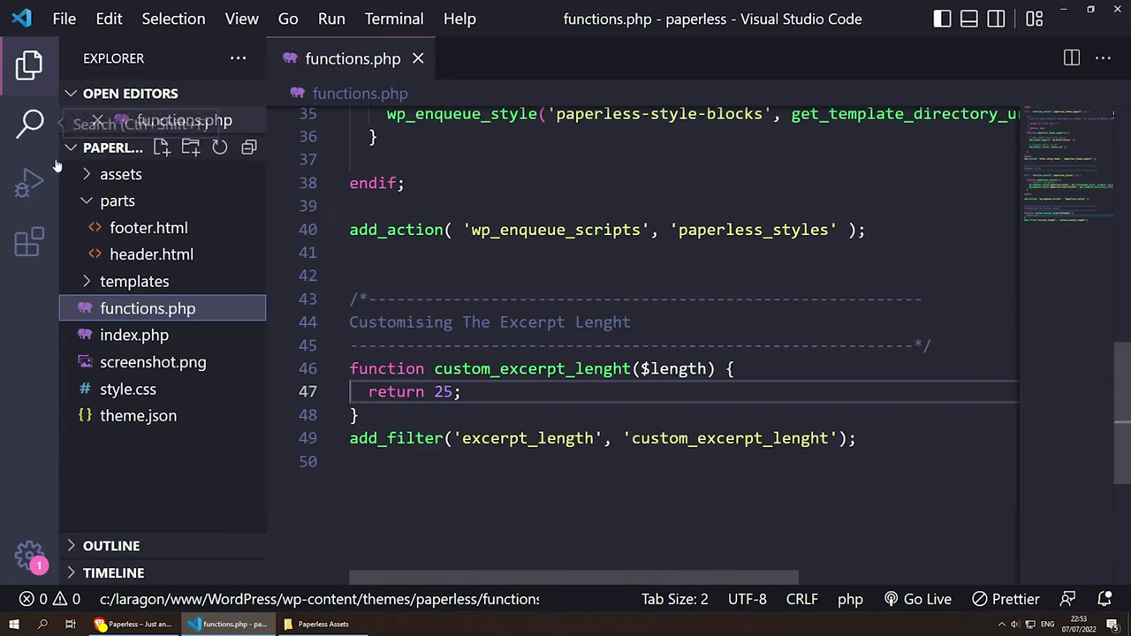
click(133, 389)
scroll(619, 309, down, 3)
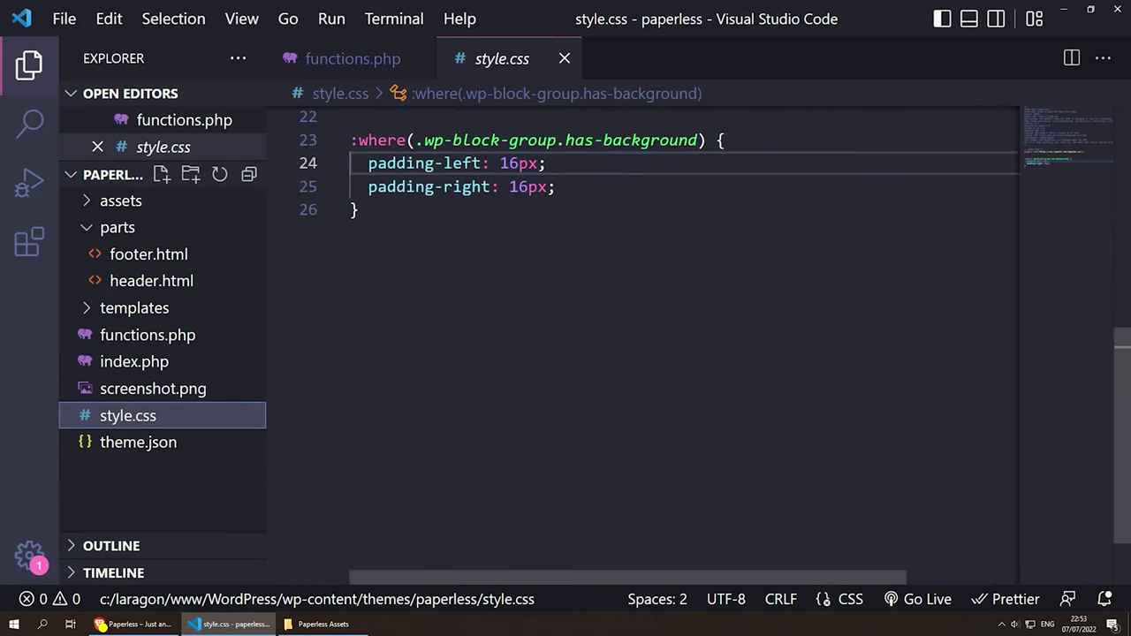
click(556, 259)
Start a new .category_sidebar rule below the existing styles.
key(Return)
key(Return)
key(Return)
text(category_sidebar)
key(ctrl+BackSpace)
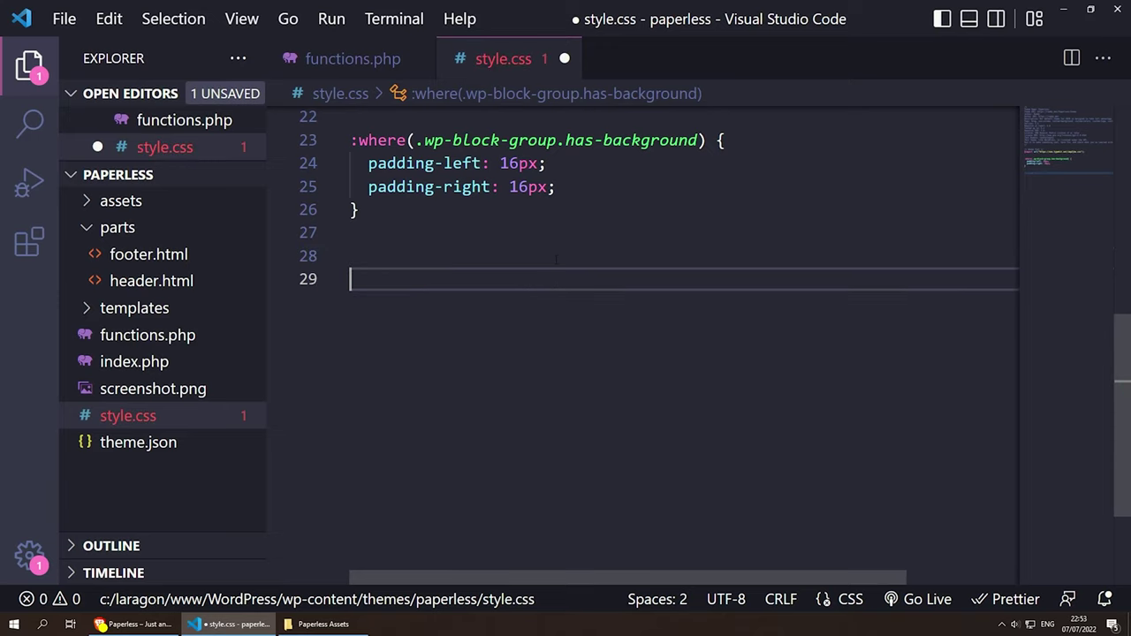
text(.)
key(ctrl+v)
text({)
key(Return)
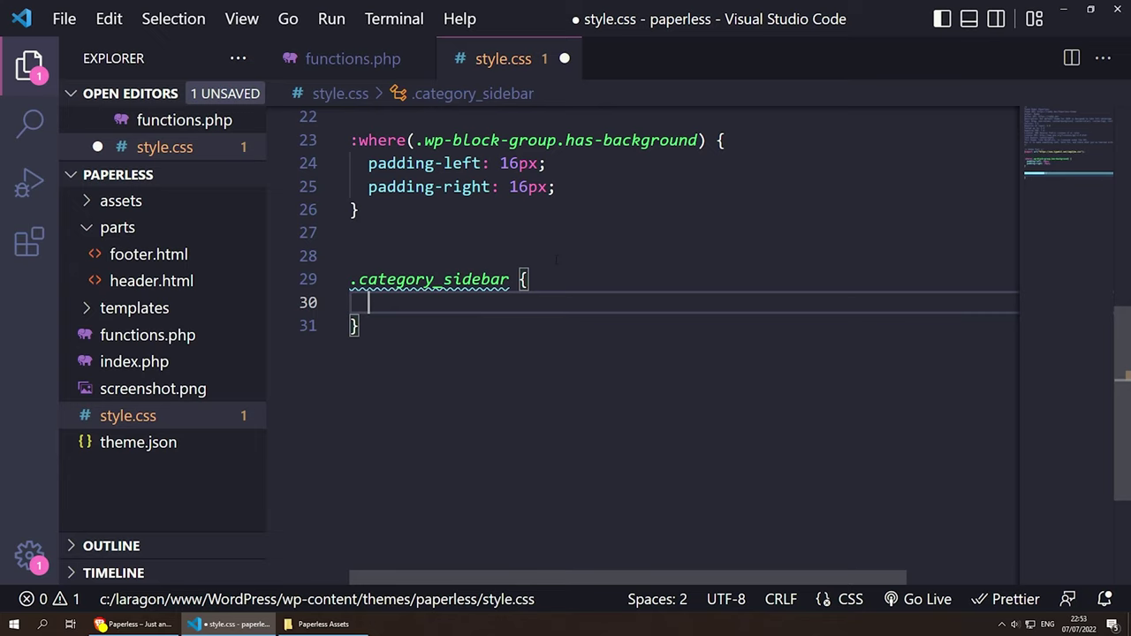
Give .category_sidebar margin 0, padding 0 and list-style-type none, and save.
text(margin: 0;)
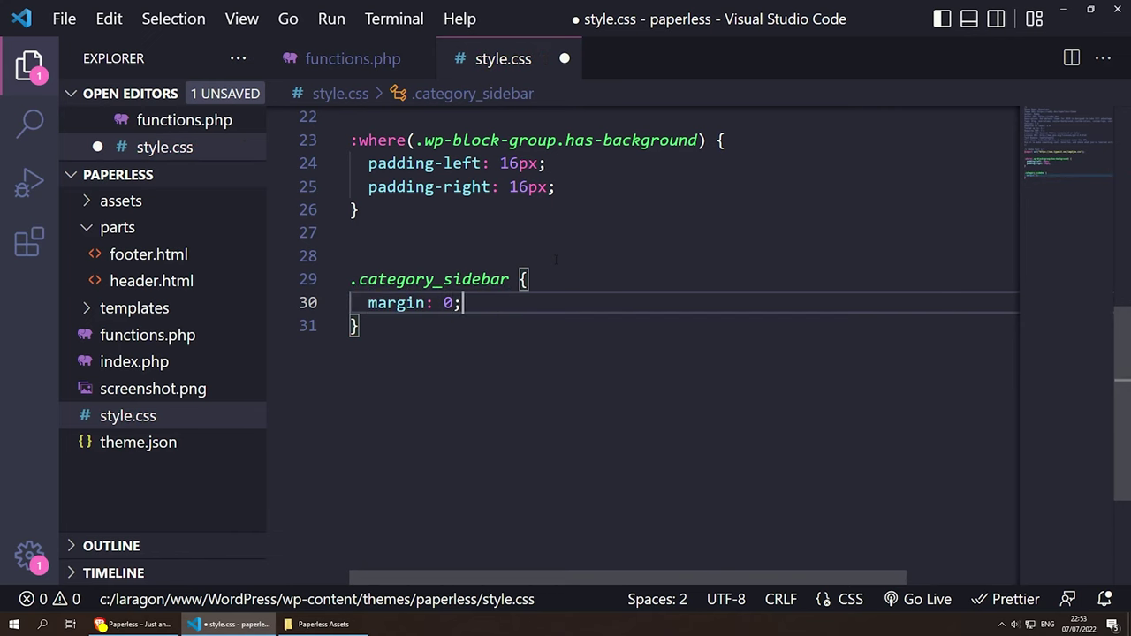
key(Return)
text(padd)
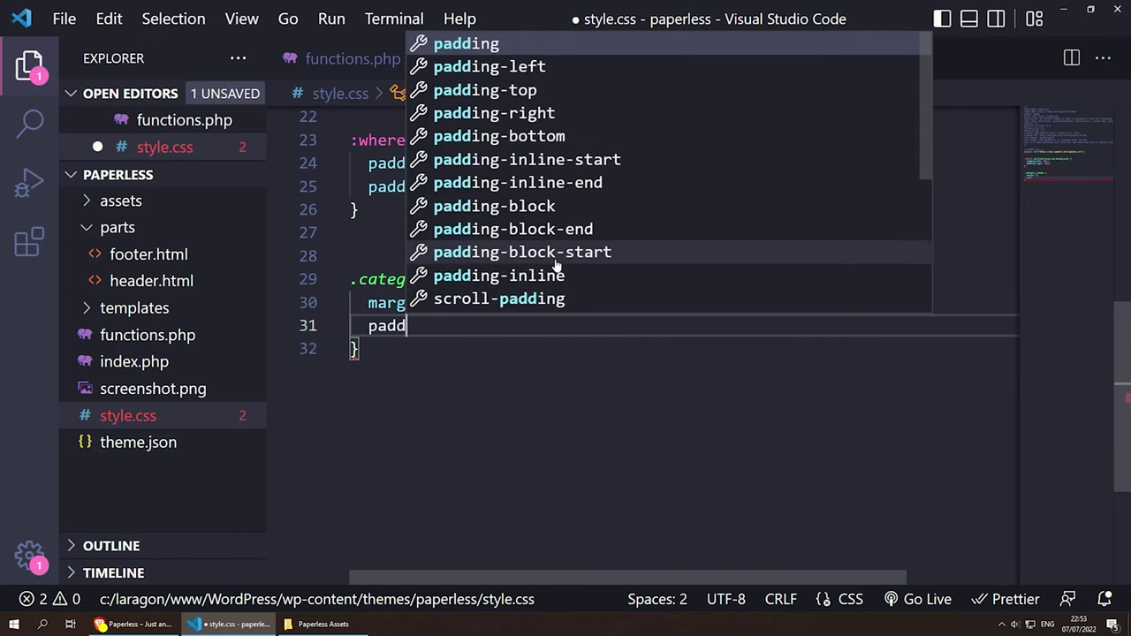
key(Return)
key(Escape)
text(0;)
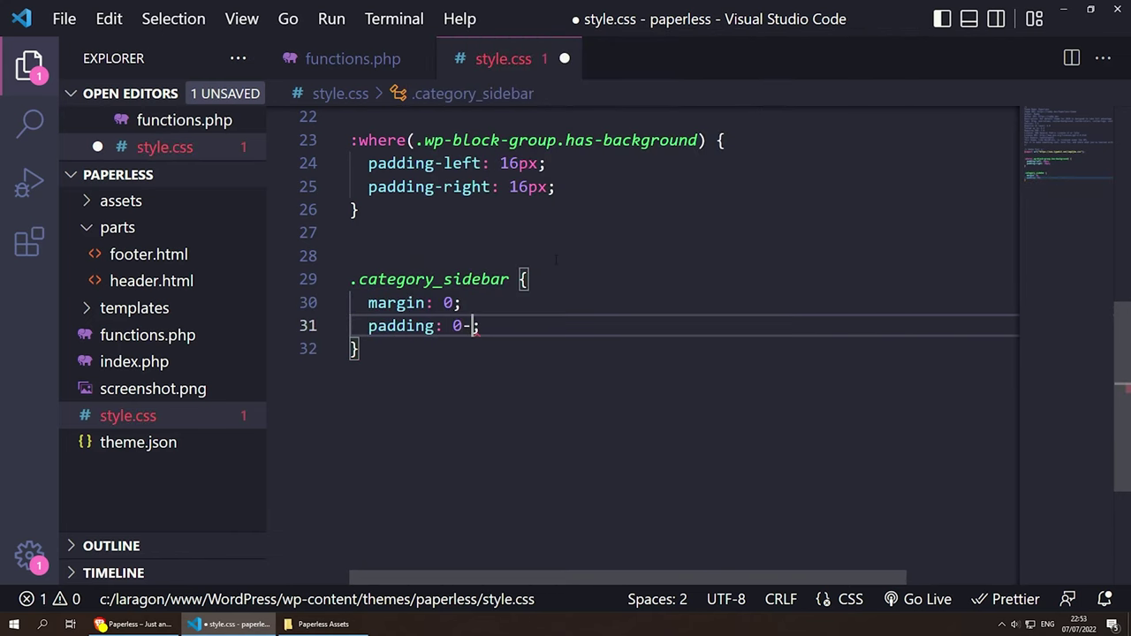
key(End)
key(Return)
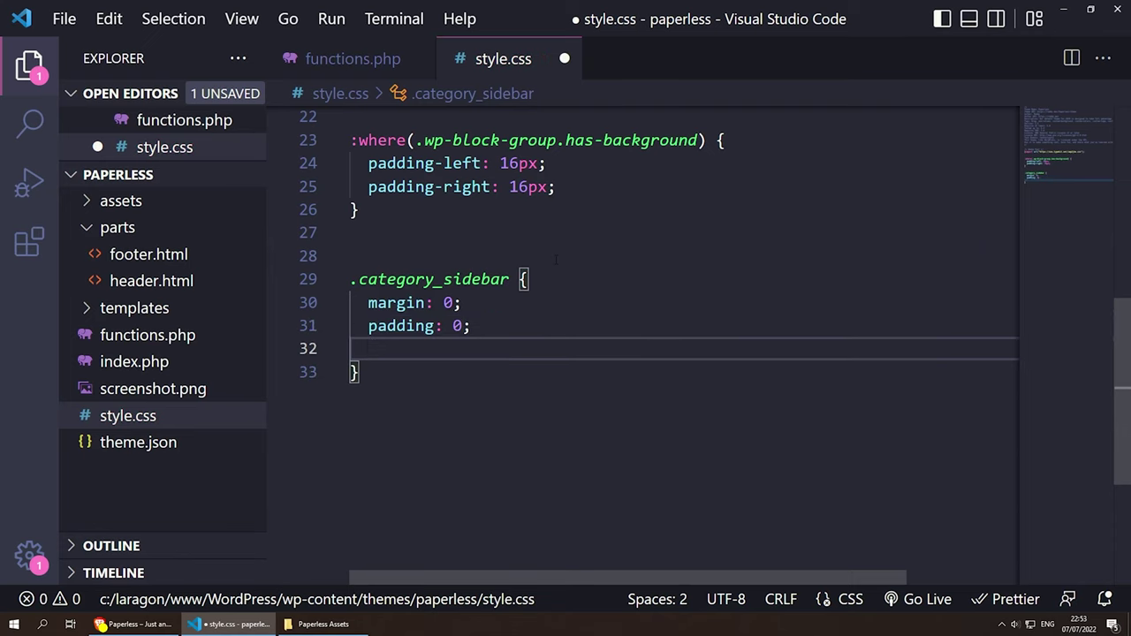
text(k)
key(BackSpace)
text(li)
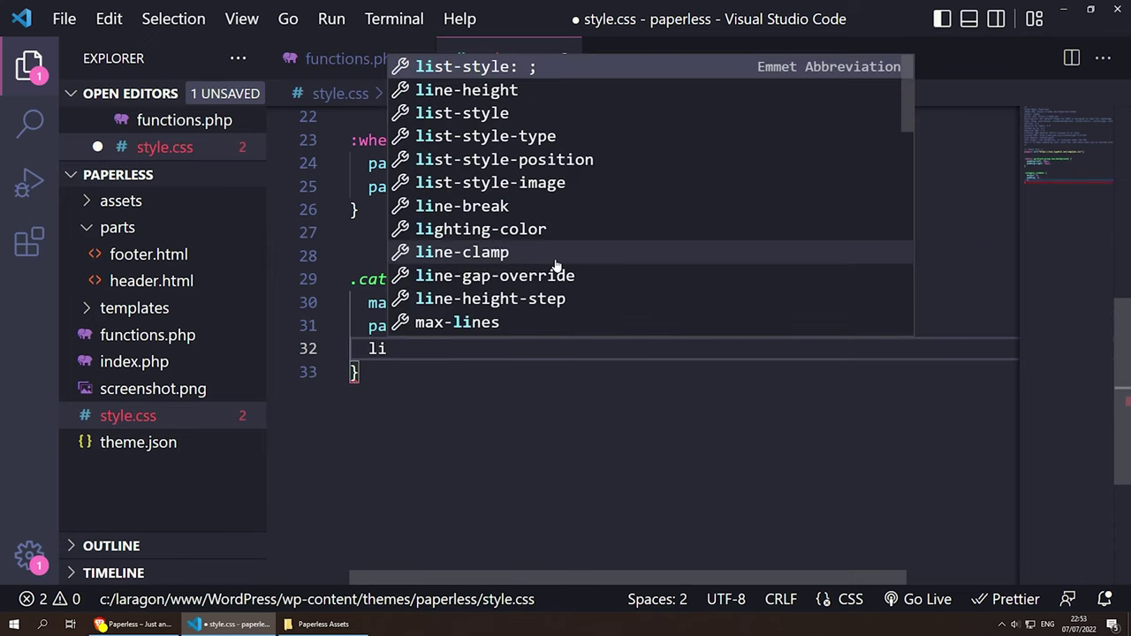
key(Down)
key(Down)
key(Down)
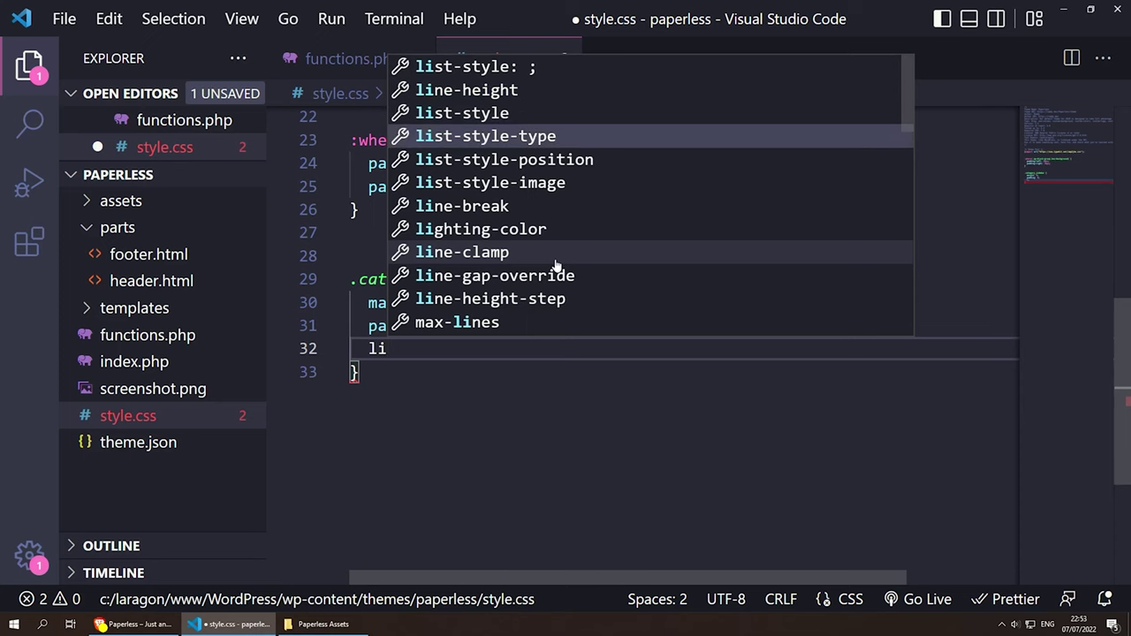
key(Return)
text(no;)
key(Return)
key(ctrl+s)
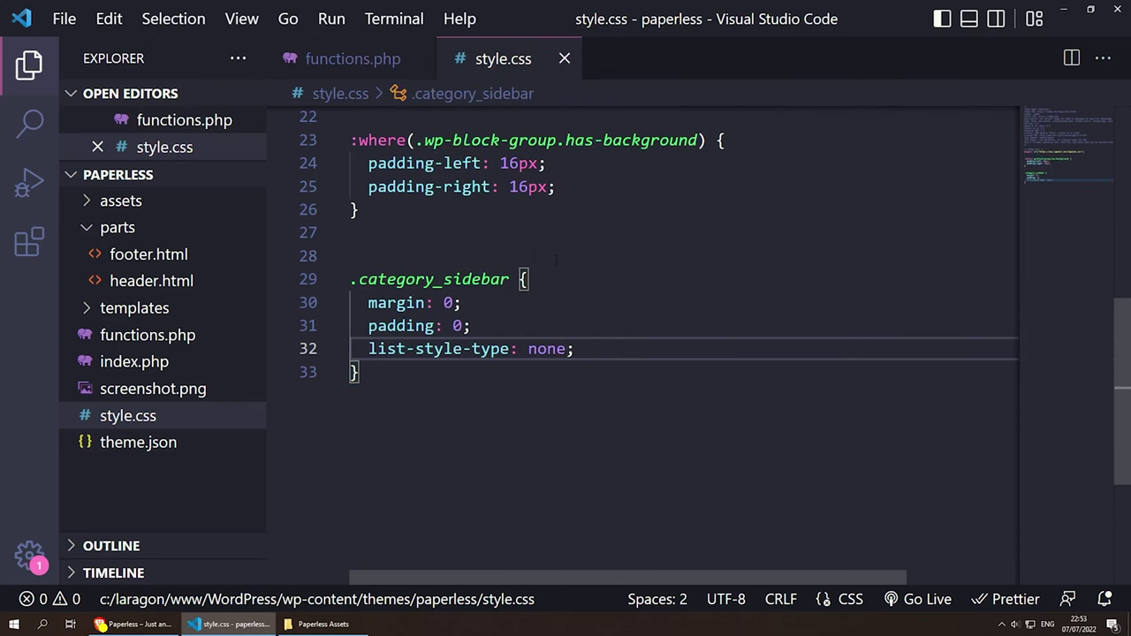
Add a dashed 'Category Sidebar' comment header above the rule, save, and reload the site.
click(353, 255)
key(ctrl+b)
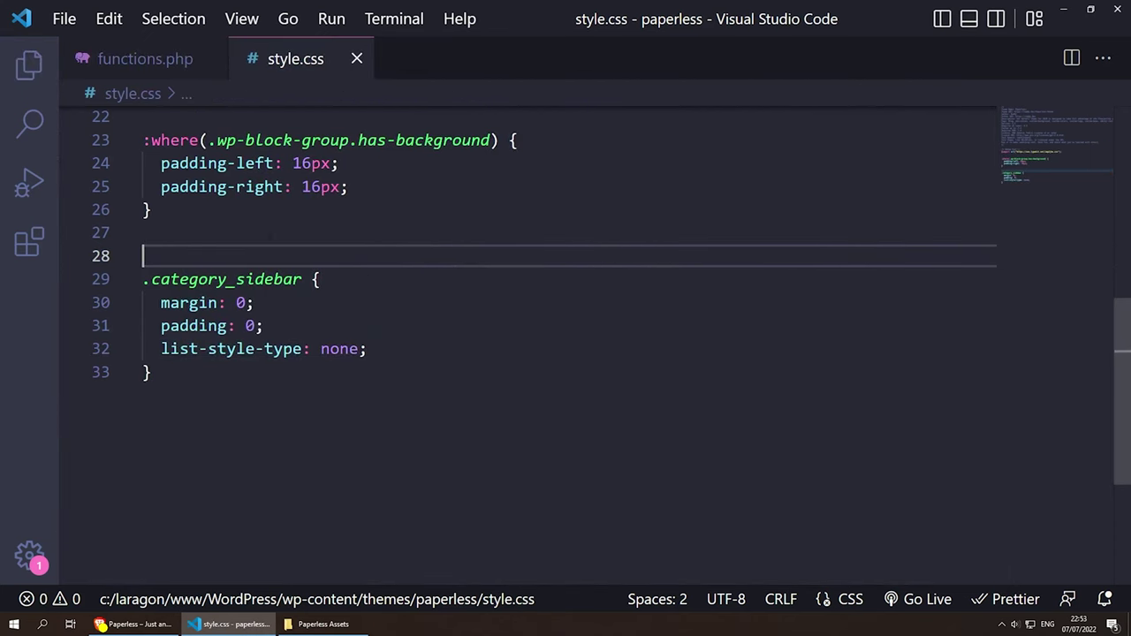
text(/*----------)
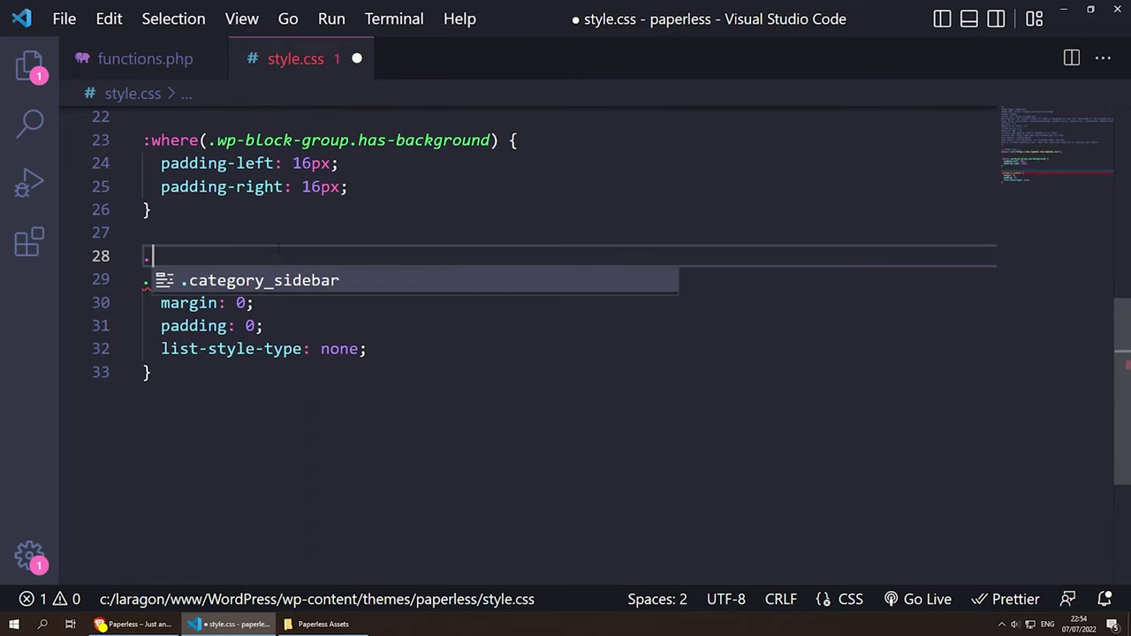
text(---------------------------)
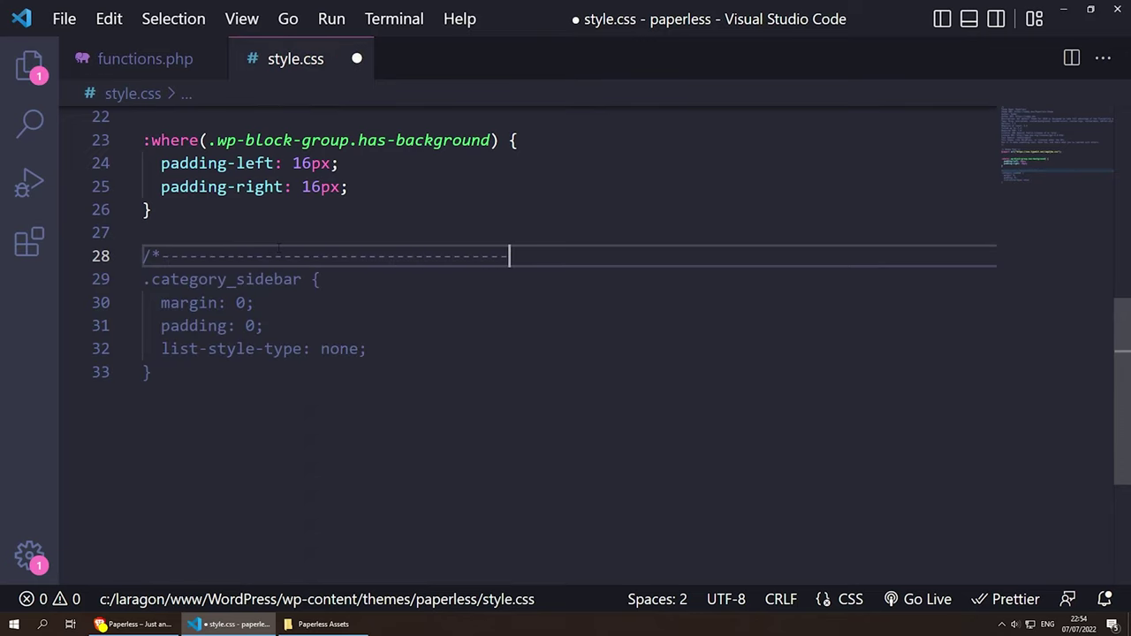
key(Return)
key(Return)
text(*/)
key(Down)
text(Category Sidebar)
key(ctrl+s)
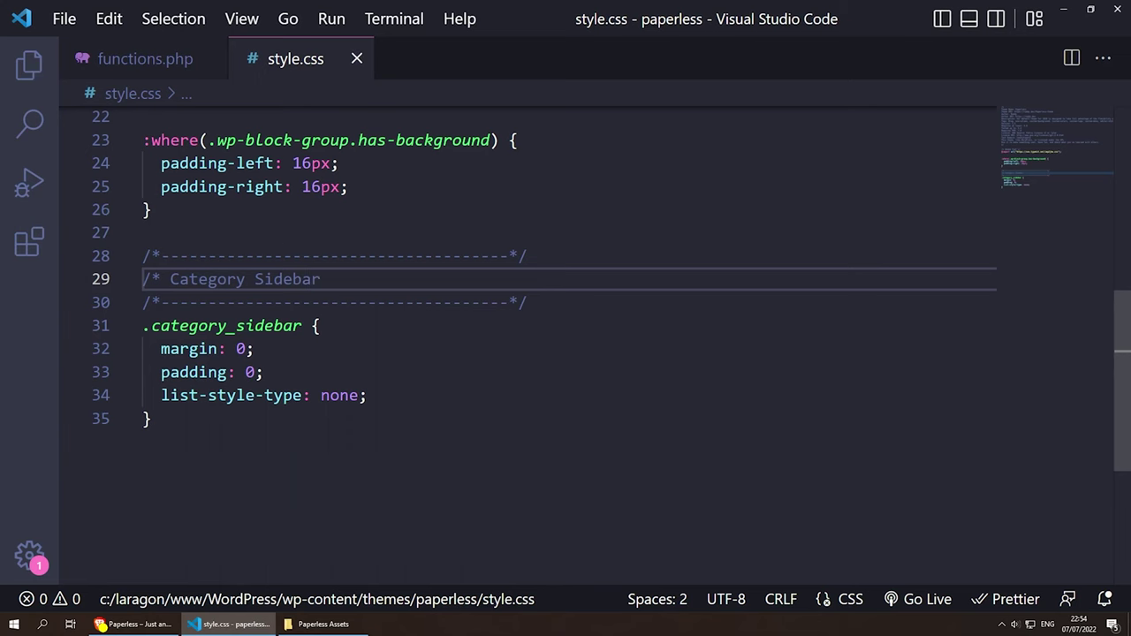
key(alt+Tab)
key(F5)
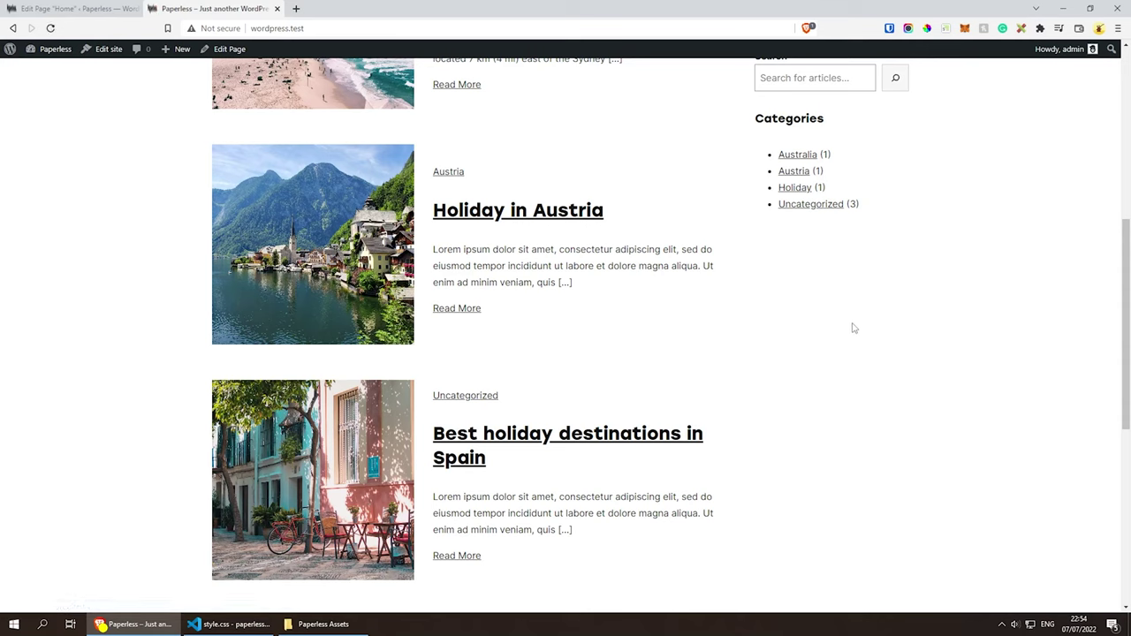
Reload the homepage until the bullet-free category list appears, then inspect the Australia link.
click(228, 624)
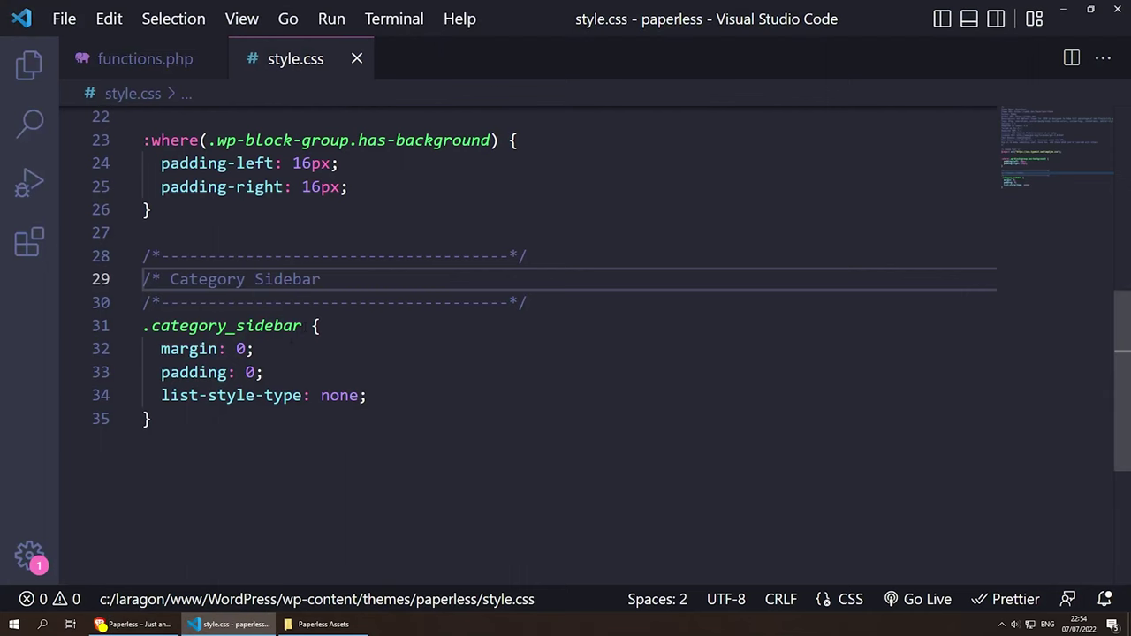
drag(302, 325, 143, 325)
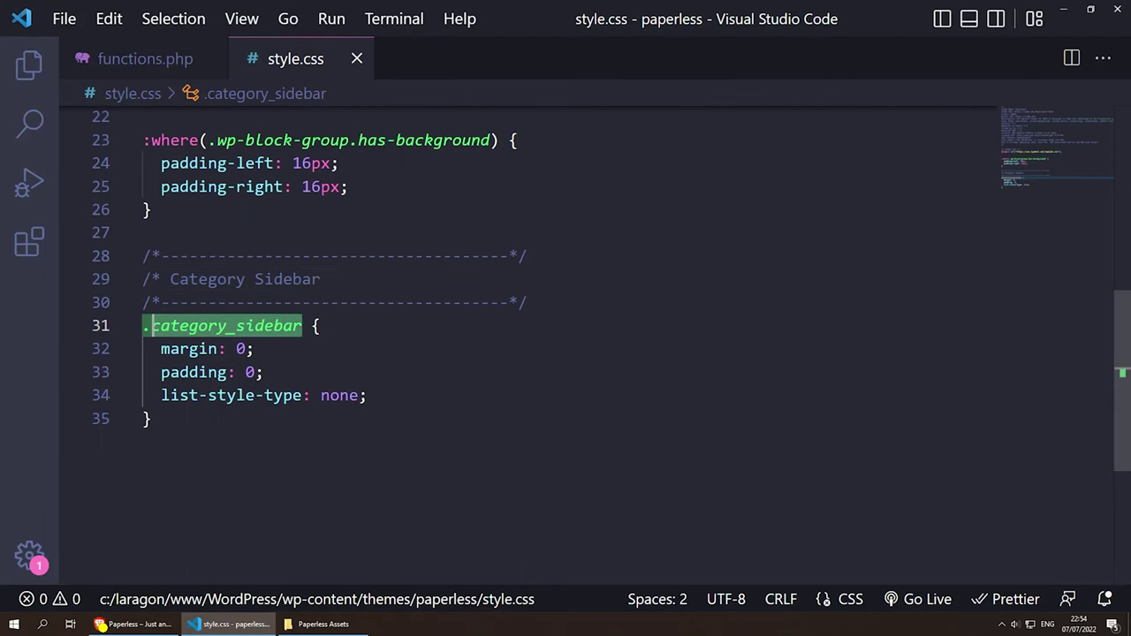
click(132, 624)
key(ctrl+r)
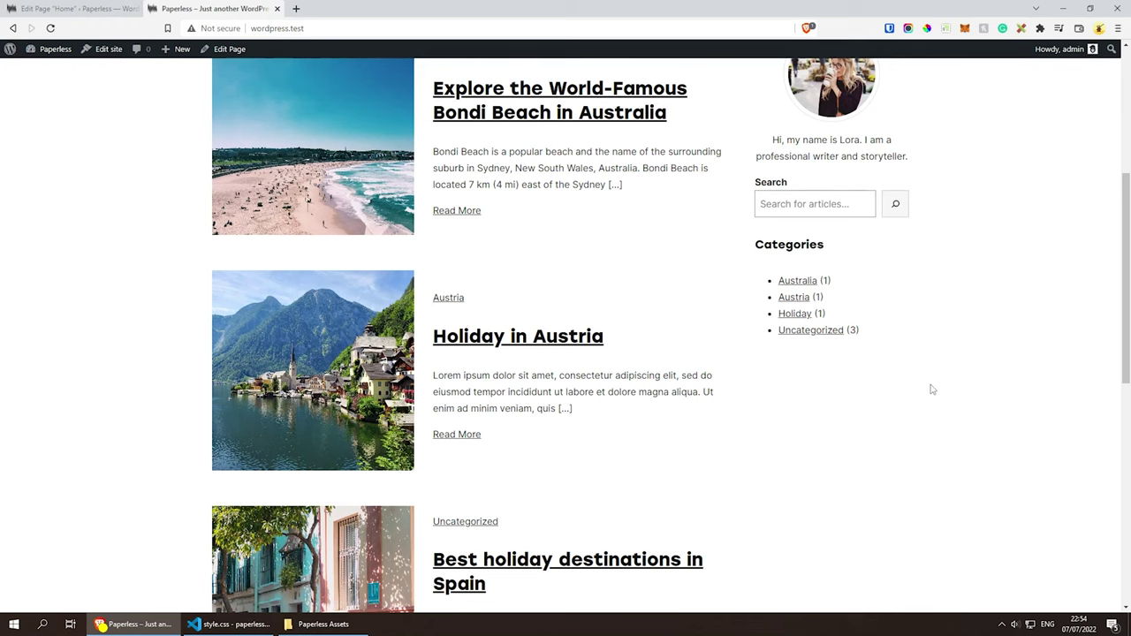
key(ctrl+r)
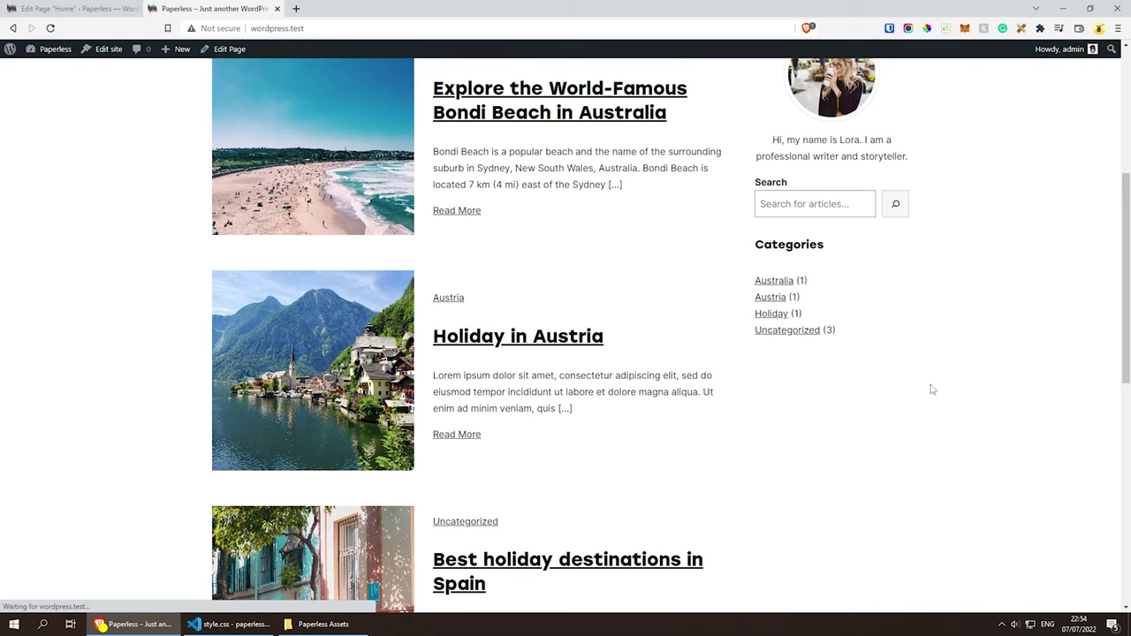
right_click(780, 281)
click(813, 432)
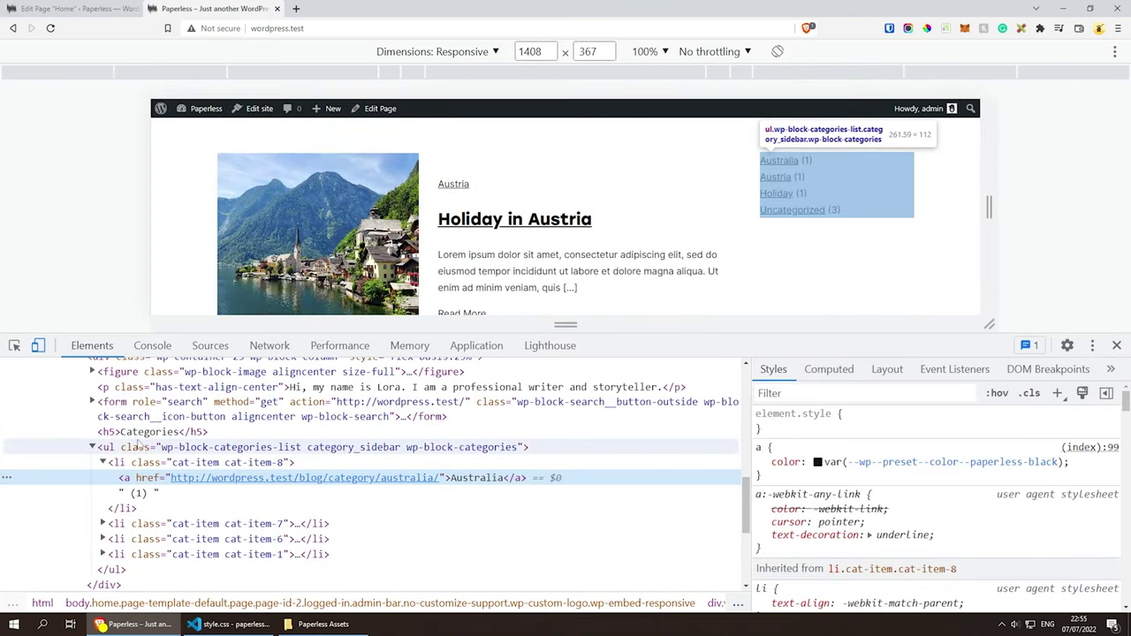
Preview an inline padding-bottom: 10px on the Australia category li in DevTools.
click(127, 463)
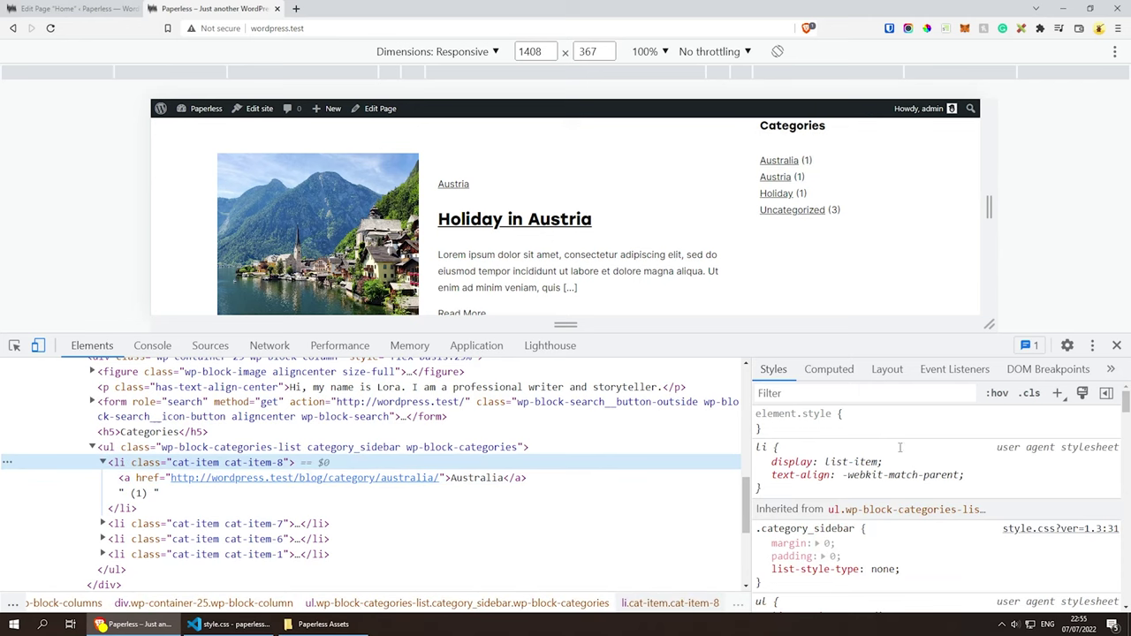
click(879, 425)
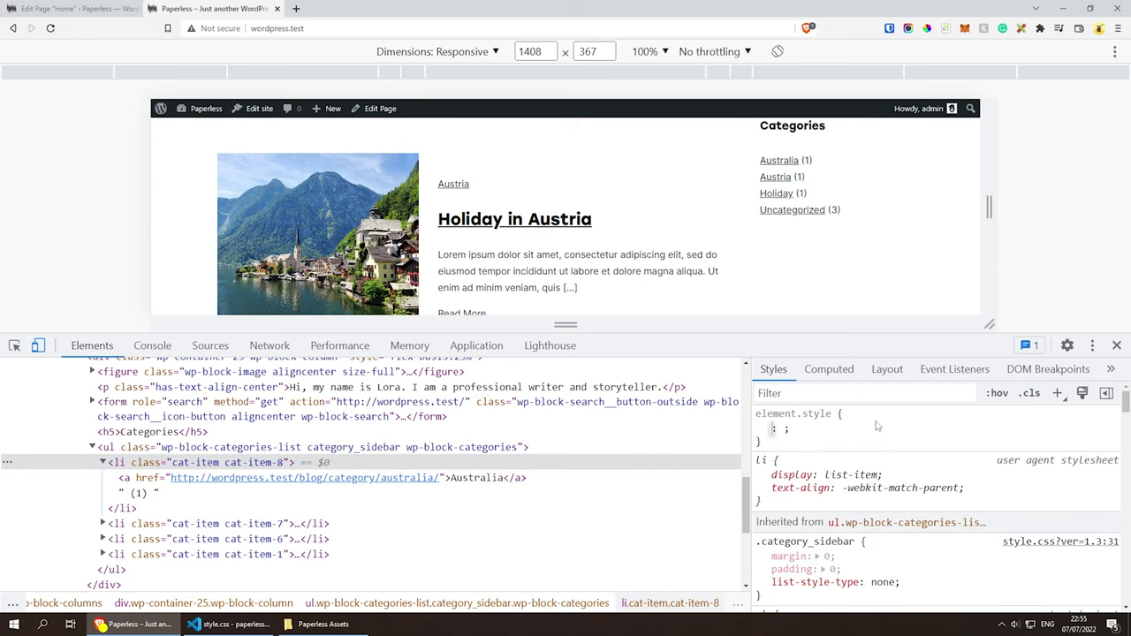
text(paddinb-)
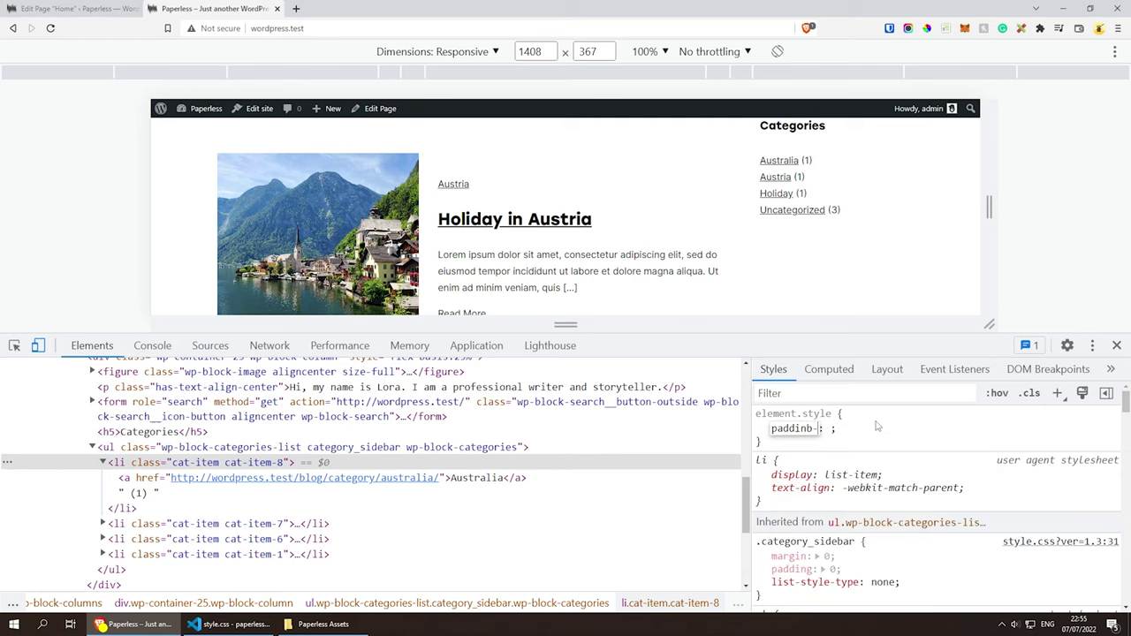
key(BackSpace)
text(-)
key(BackSpace)
key(BackSpace)
text(b-)
key(BackSpace)
key(BackSpace)
text(g)
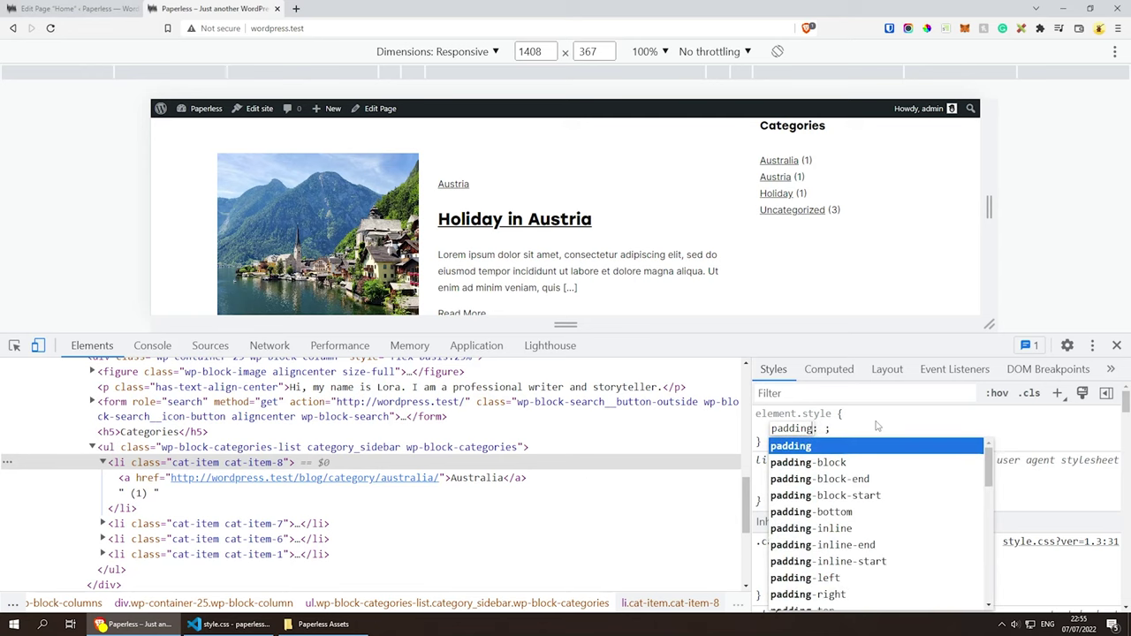
text(-bo)
key(Tab)
text(10px)
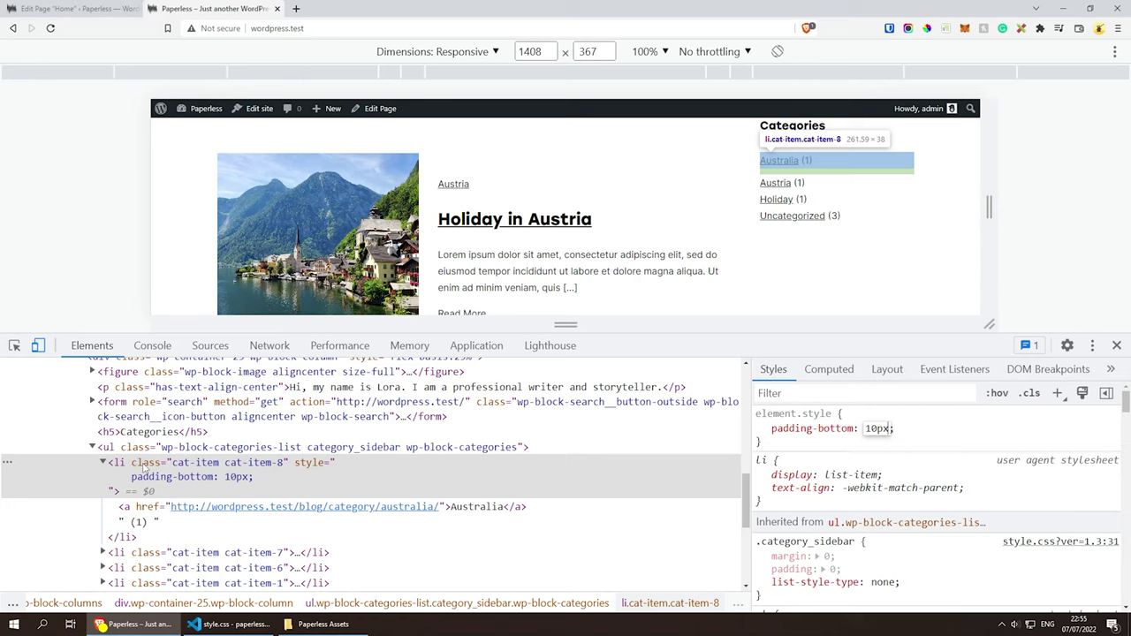
drag(917, 428, 779, 428)
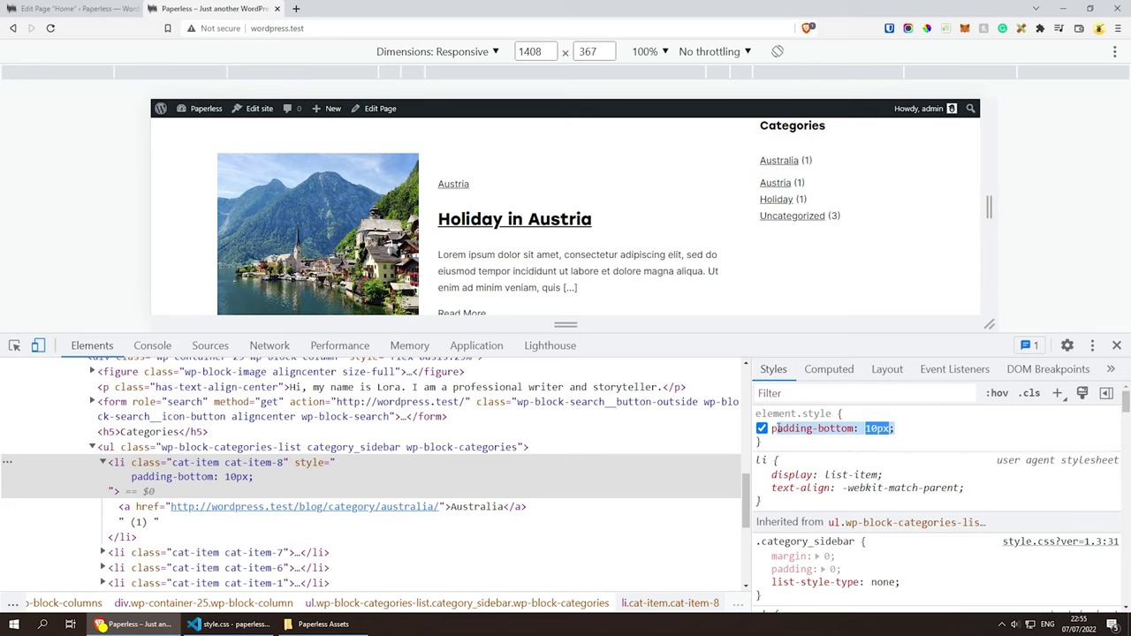
Add an empty .category_sidebar li rule at the end of style.css.
click(228, 624)
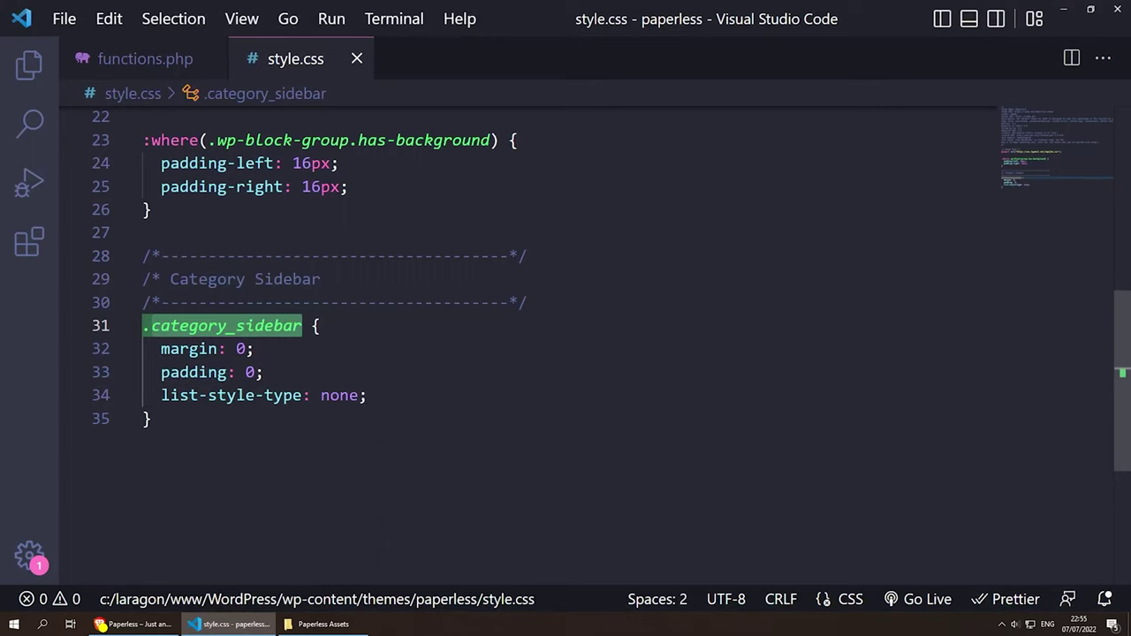
key(ctrl+End)
key(Return)
key(Return)
drag(324, 326, 143, 326)
key(ctrl+c)
click(143, 465)
key(ctrl+v)
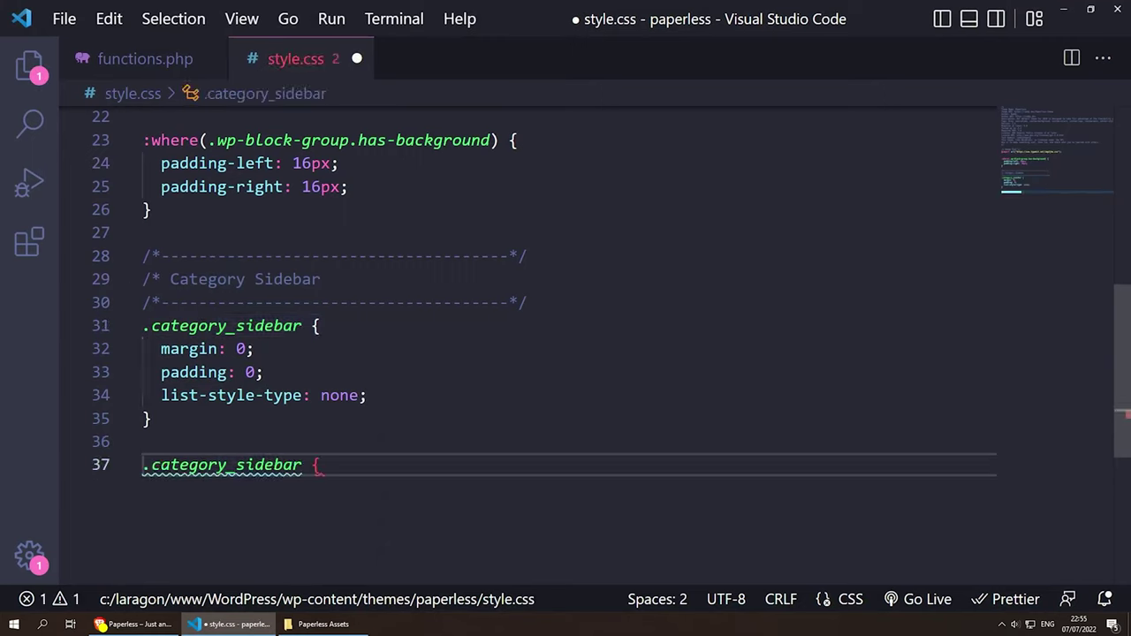
key(Return)
key(Return)
text(})
click(311, 465)
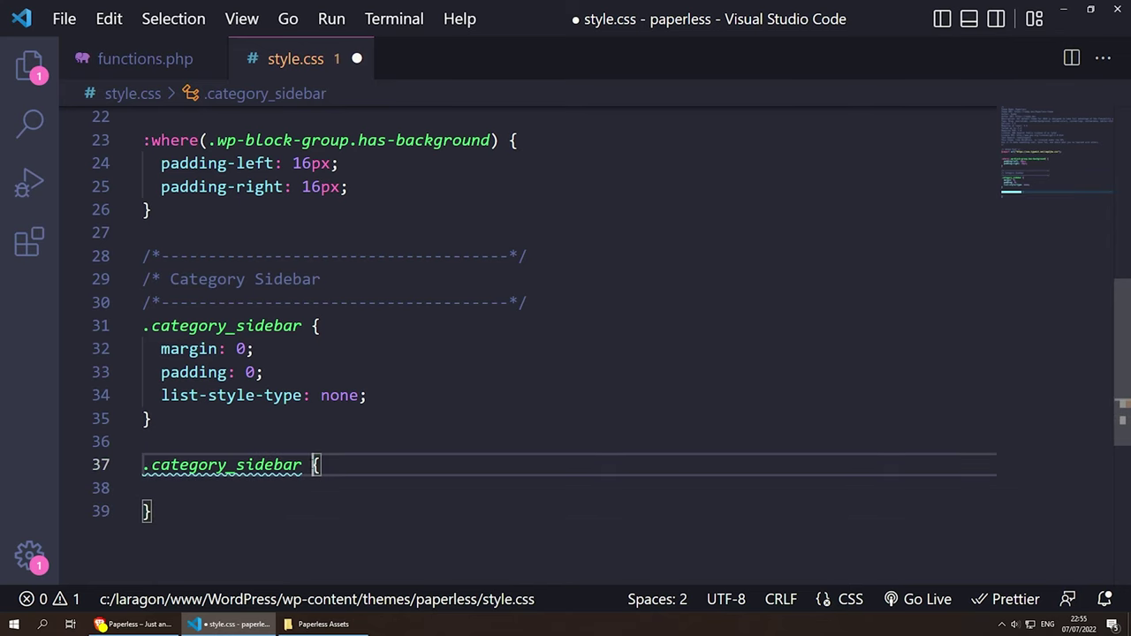
text(li)
key(Down)
scroll(275, 446, down, 3)
Give the li rule padding-bottom: 10px, save, and reload the site.
text(padding-b)
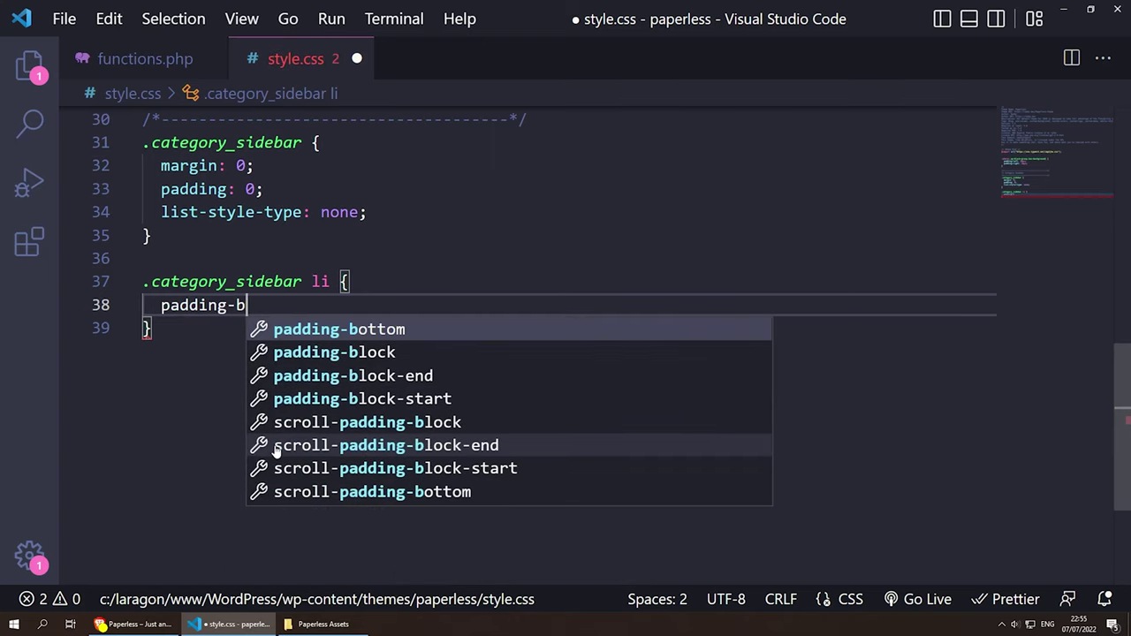
key(Return)
text(10px;)
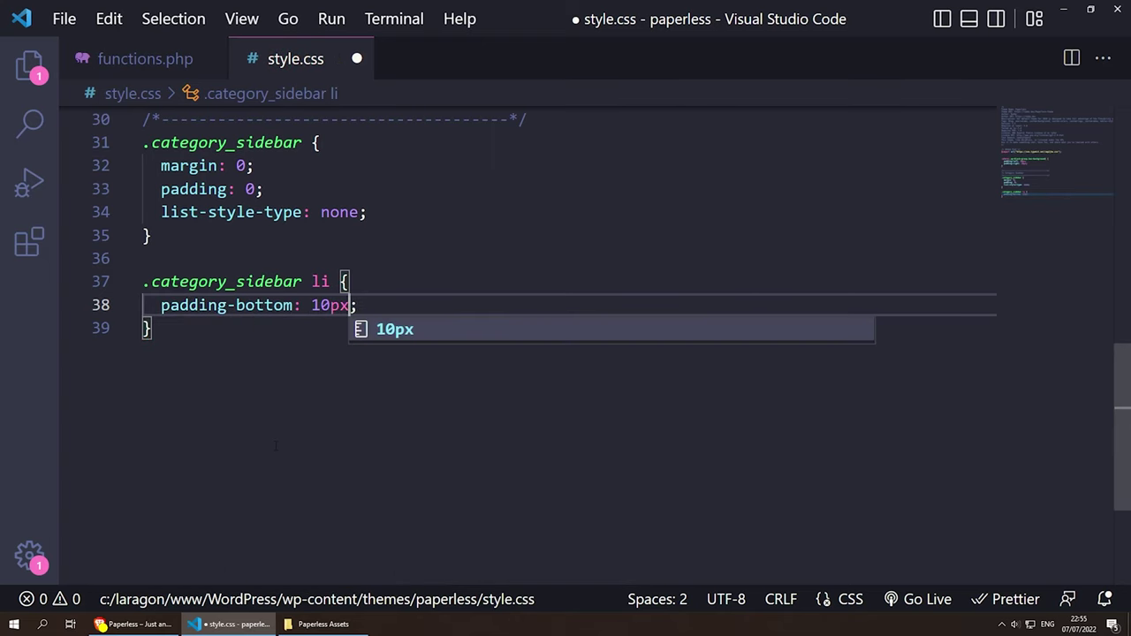
key(ctrl+s)
key(alt+Tab)
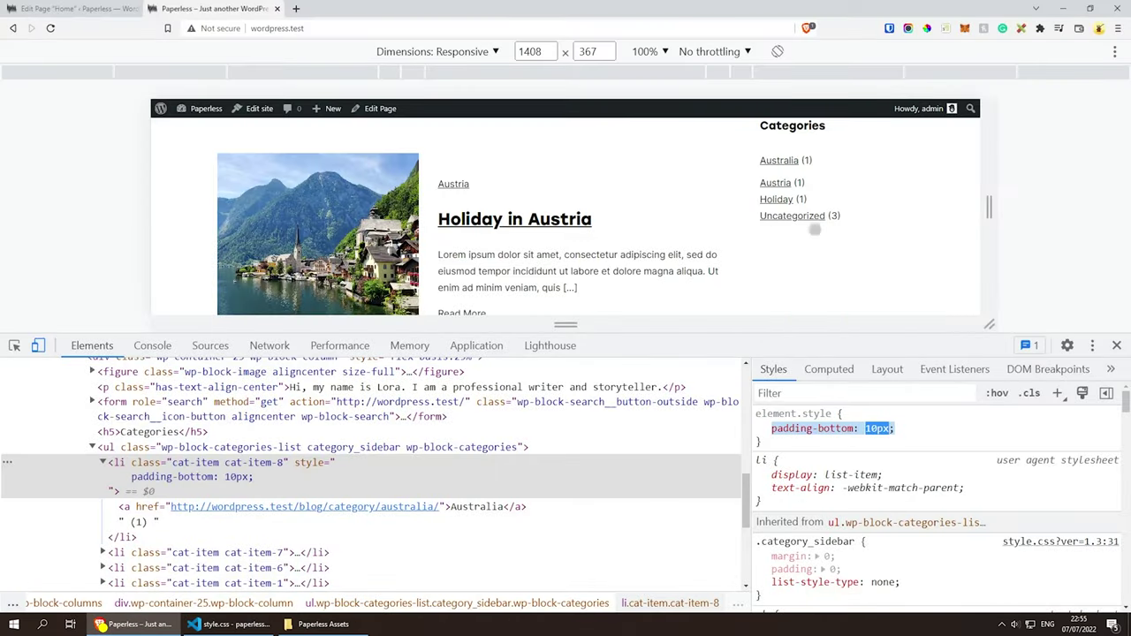
key(ctrl+r)
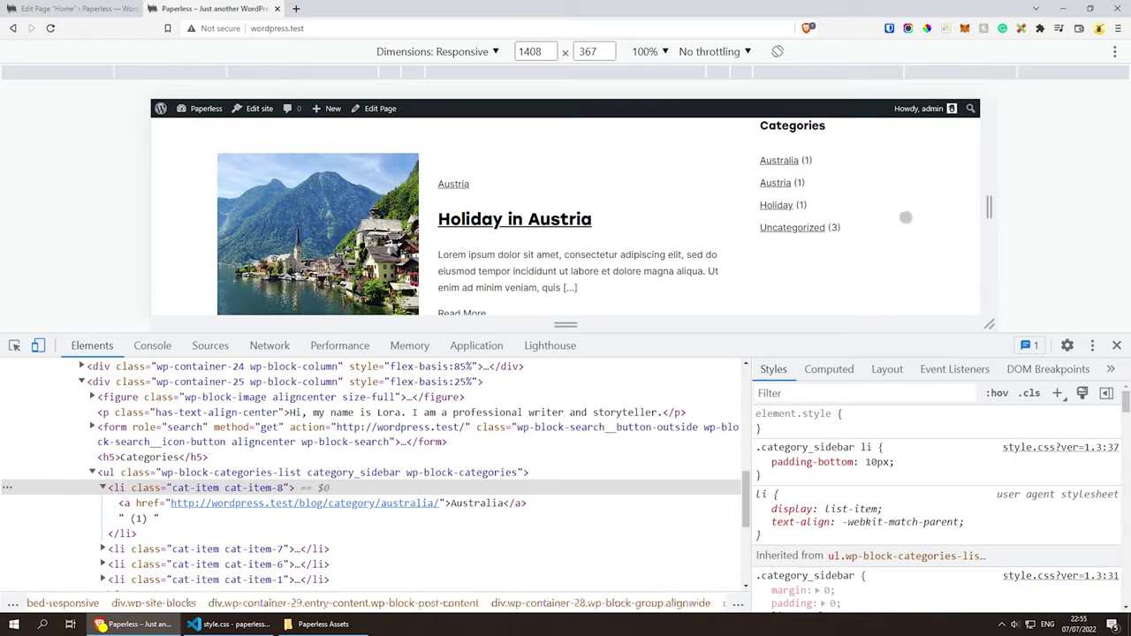
Close DevTools, reload the site, then select the Categories block in the Home page editor.
click(1117, 345)
scroll(886, 345, up, 3)
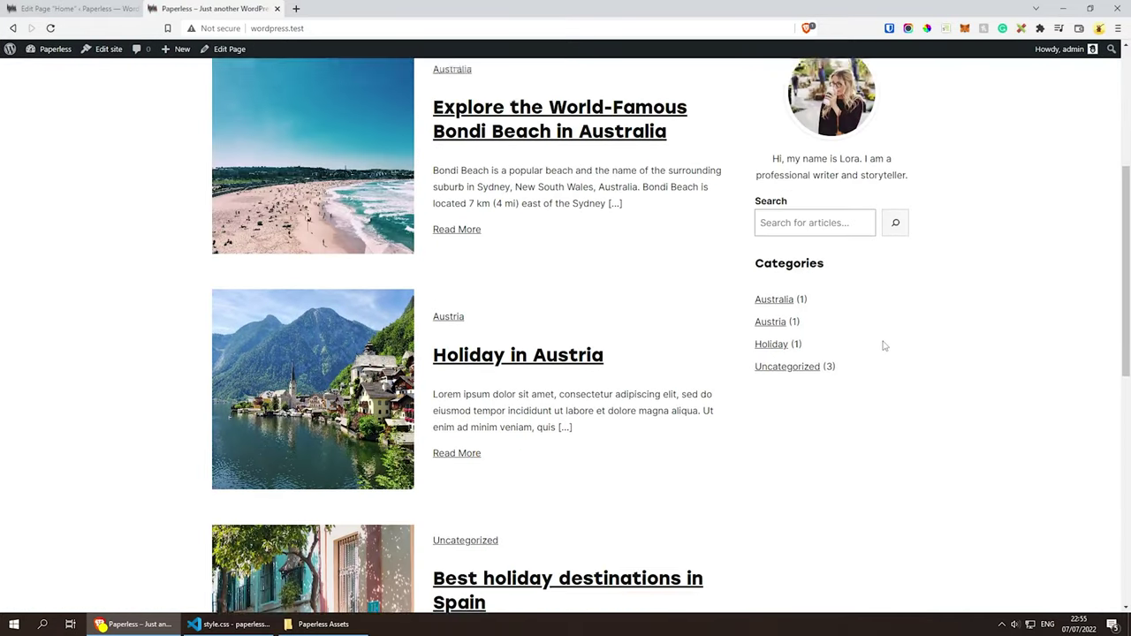
key(ctrl+r)
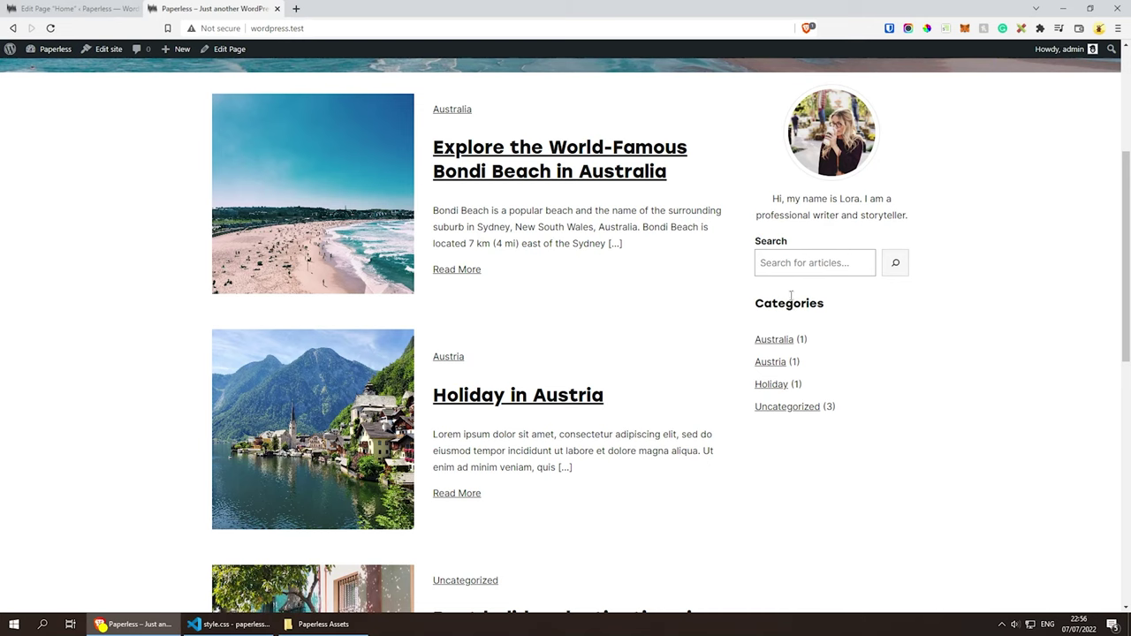
click(67, 9)
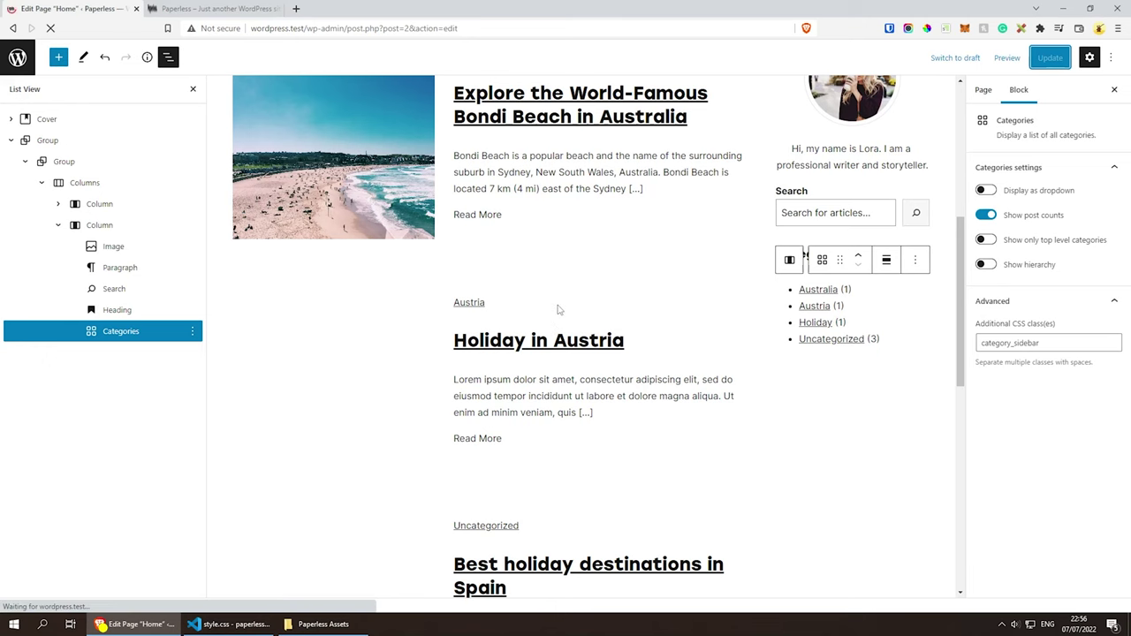
scroll(623, 328, down, 2)
scroll(616, 301, down, 3)
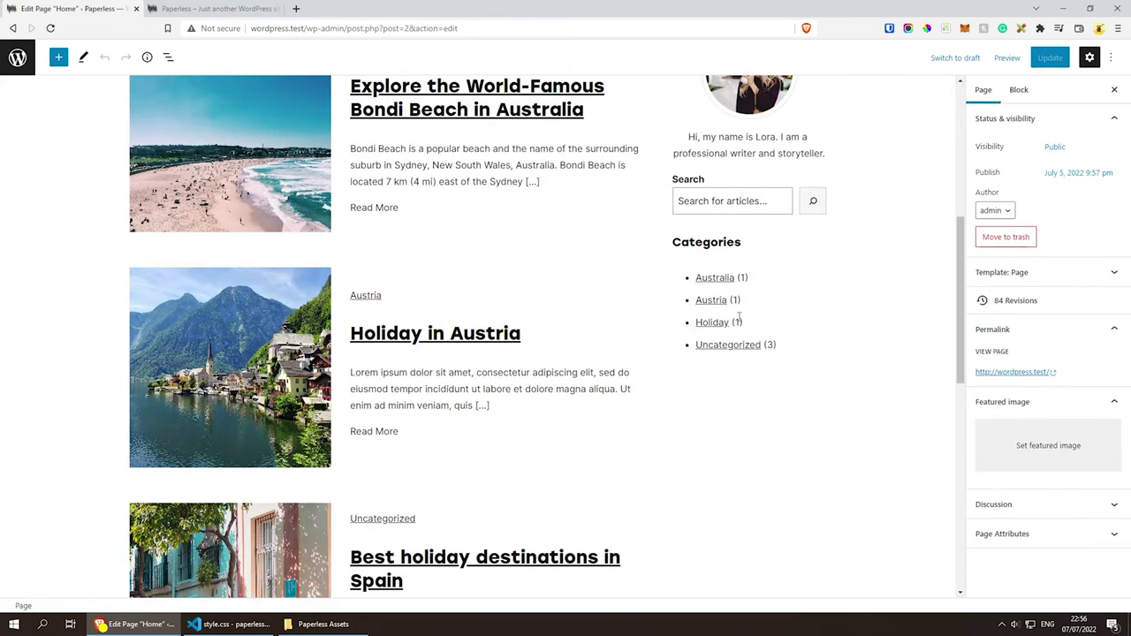
click(765, 291)
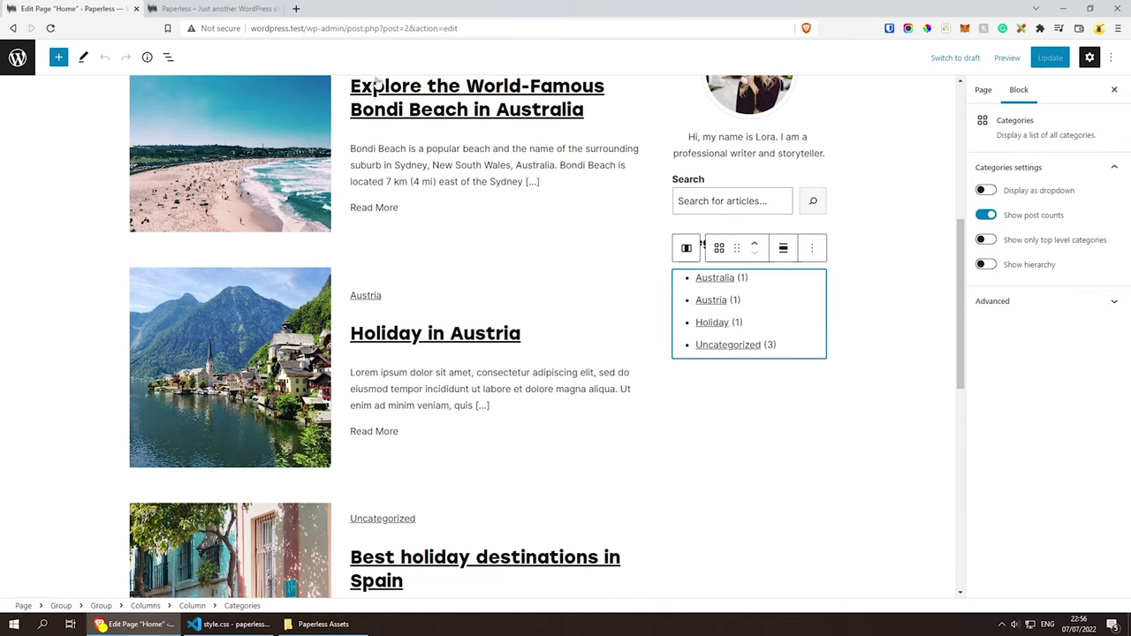
Compare the evenly spaced categories on the live site, then return to the editor.
click(255, 8)
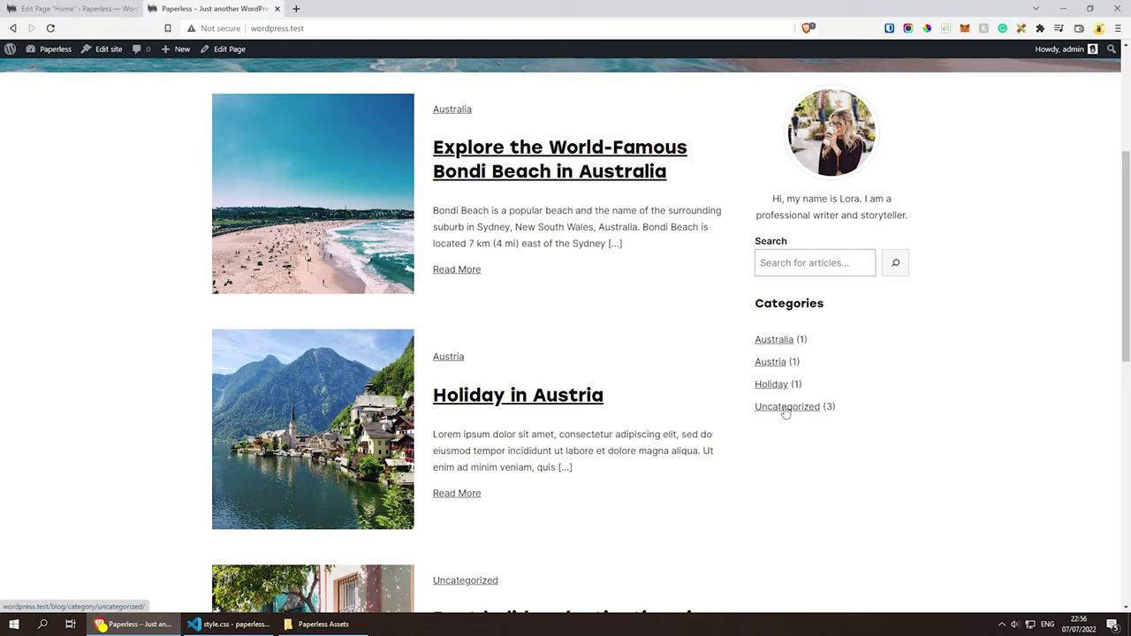
scroll(785, 411, down, 1)
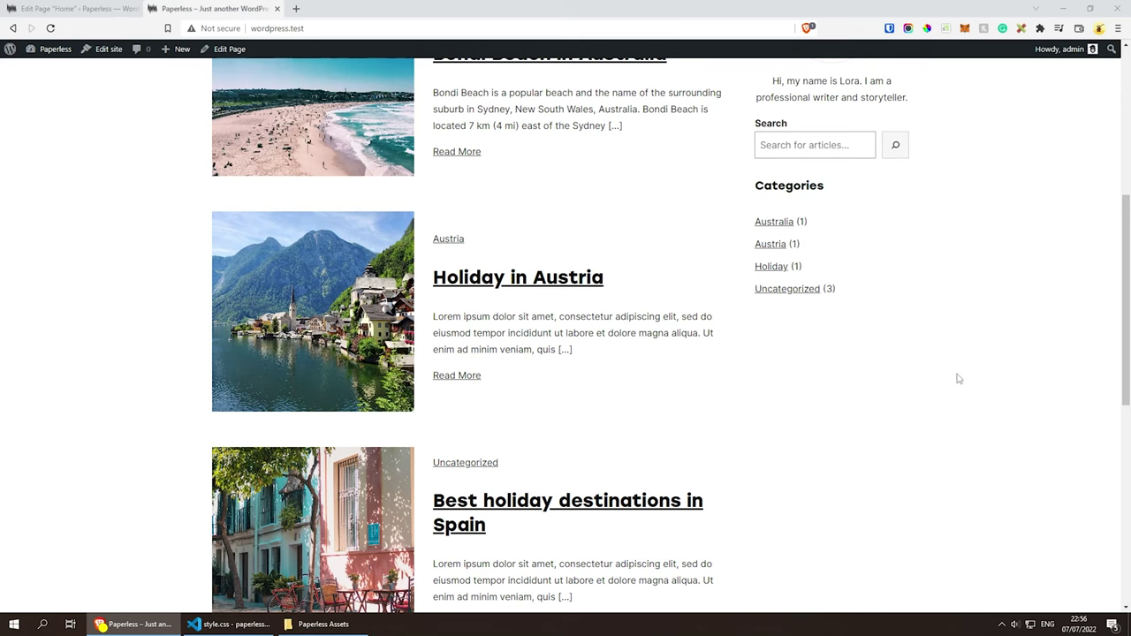
scroll(856, 386, up, 2)
scroll(858, 415, down, 2)
click(68, 8)
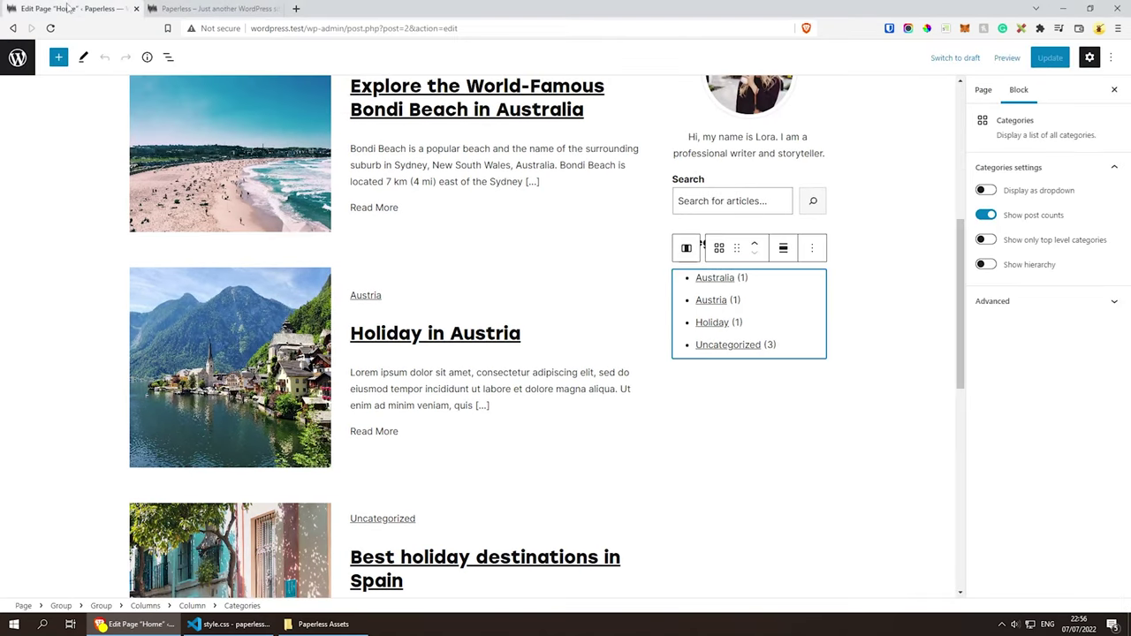
Insert an Image block below the Categories list using the uploaded ad.png.
click(747, 382)
click(794, 345)
key(Return)
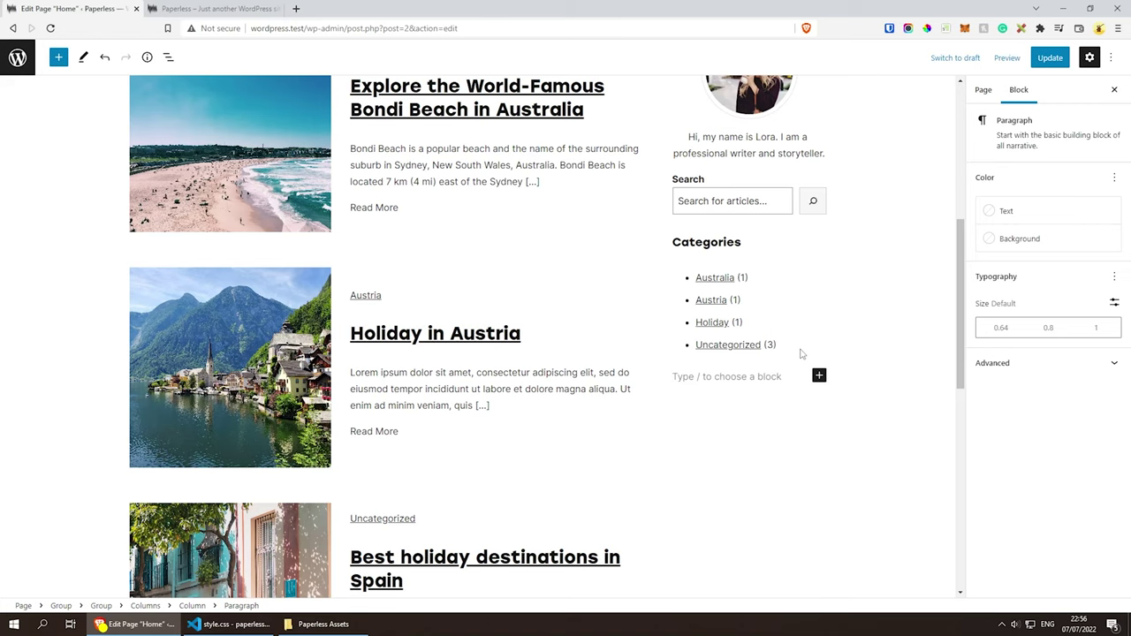
text(/im)
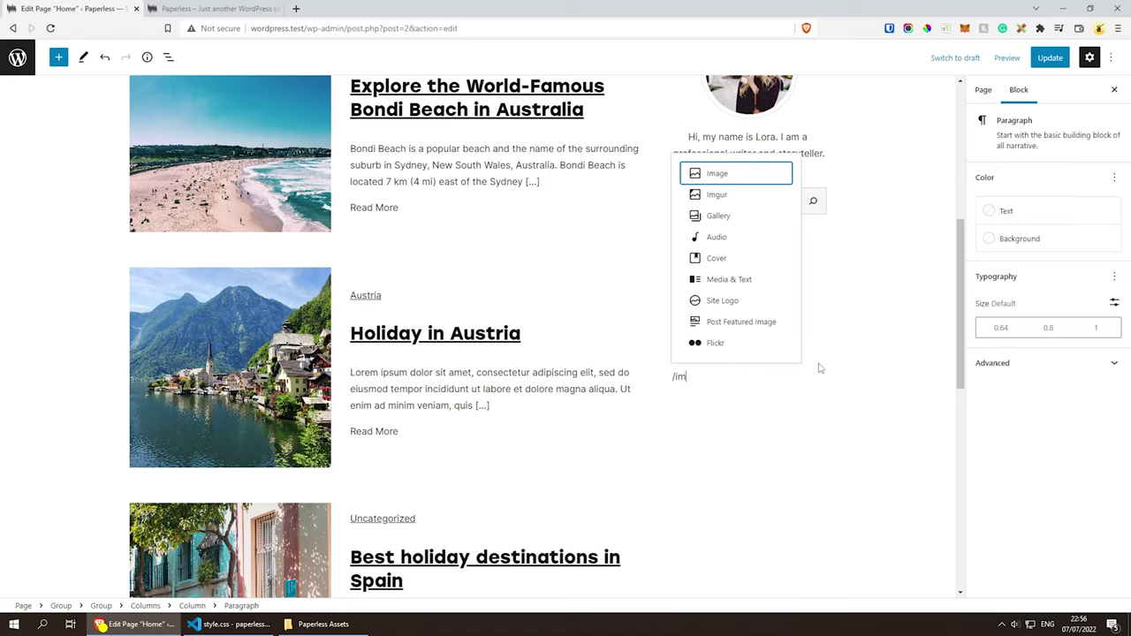
click(732, 176)
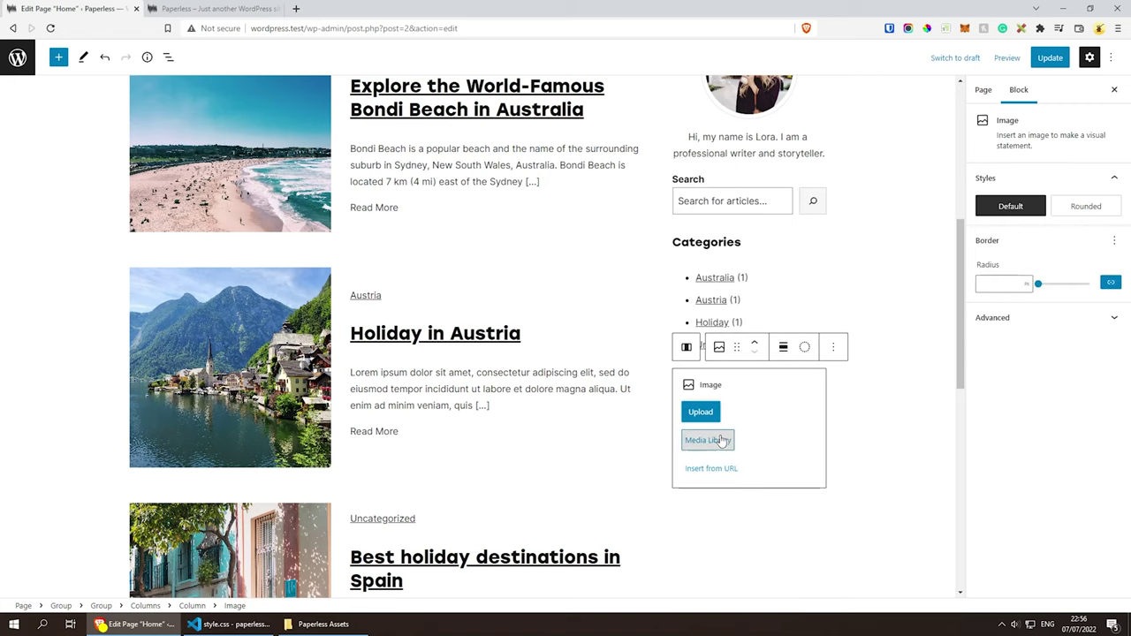
click(720, 439)
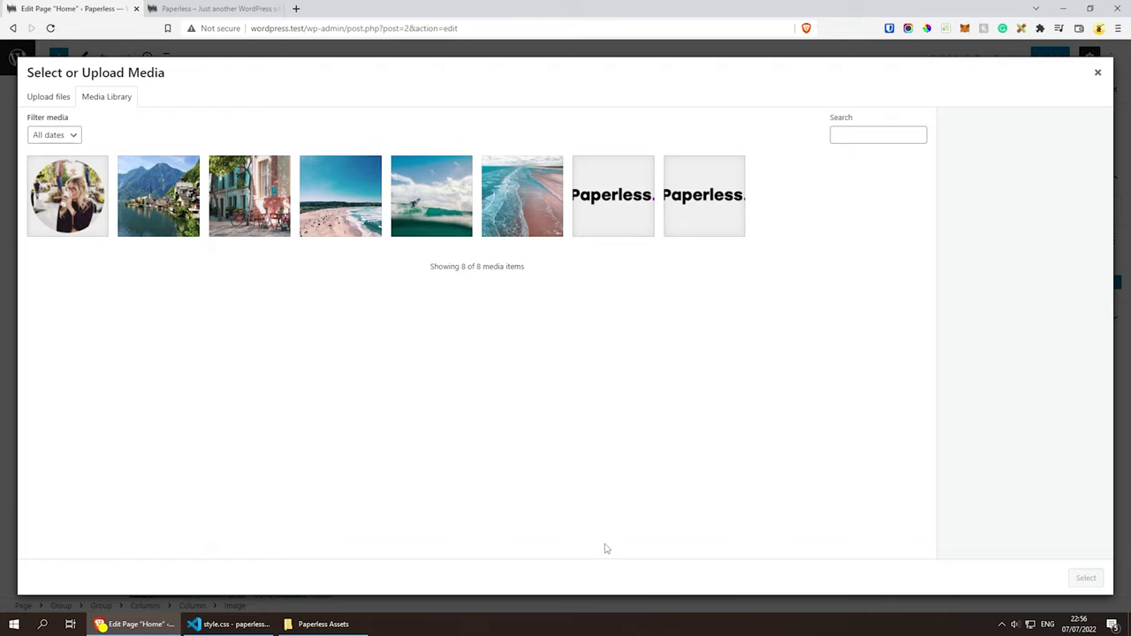
click(310, 628)
click(989, 277)
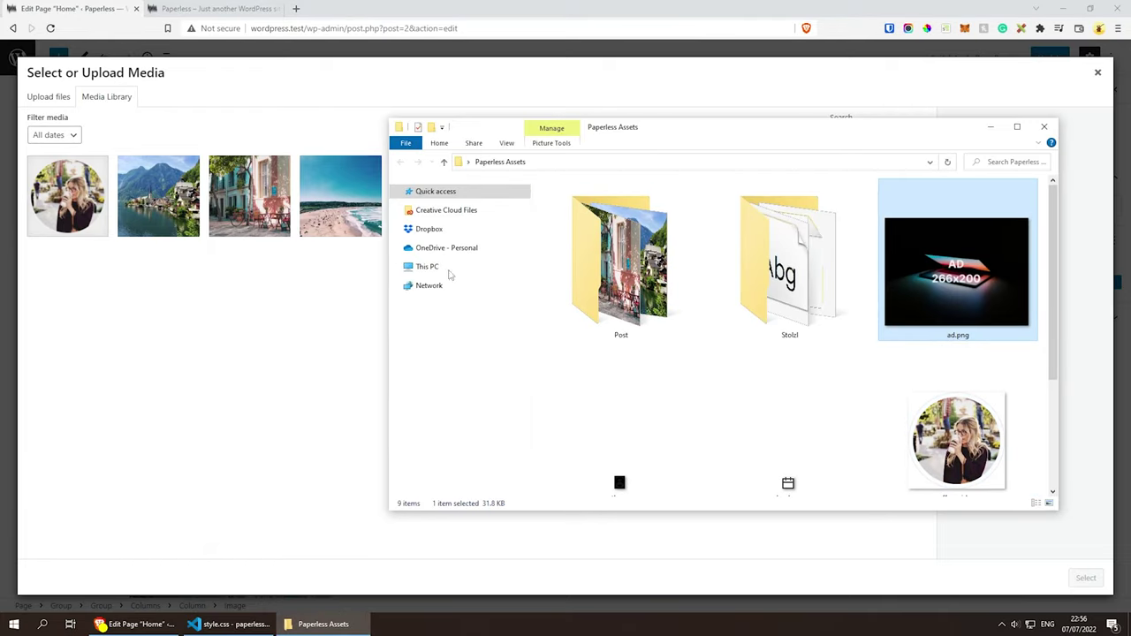
drag(450, 275, 256, 255)
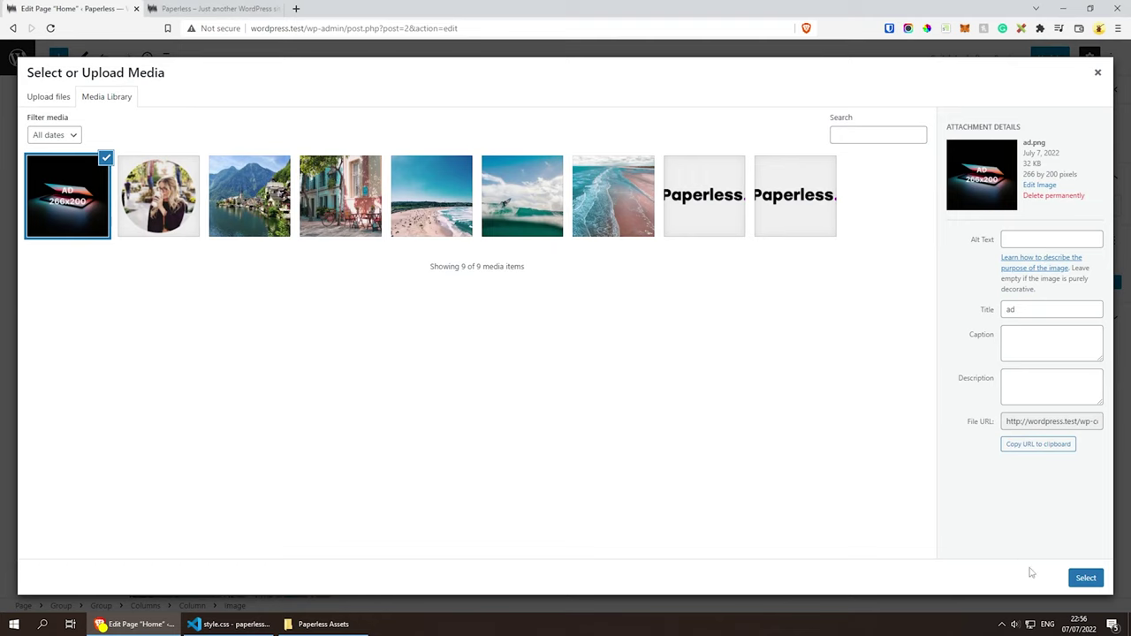
click(1085, 578)
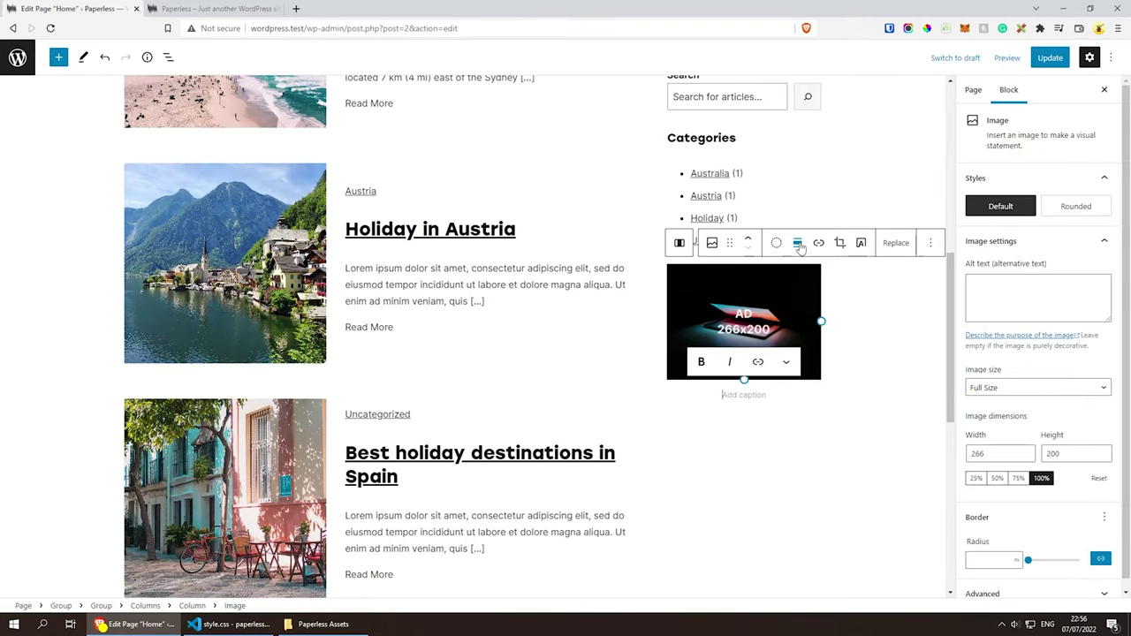
Set the ad image's alignment and link it to #.
click(798, 244)
click(841, 321)
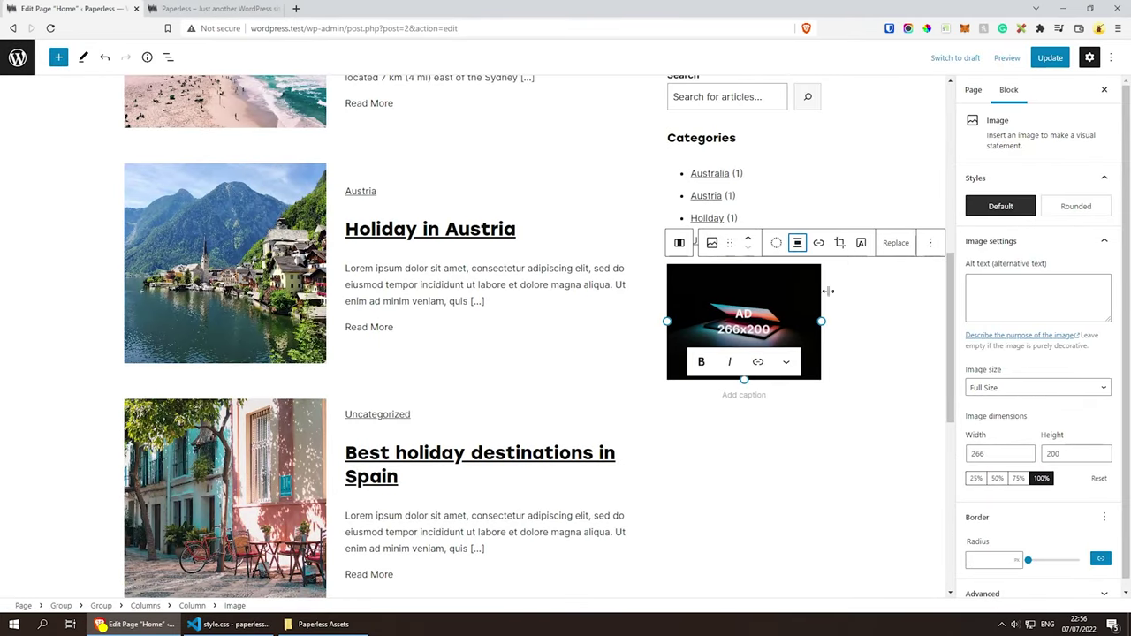
click(818, 244)
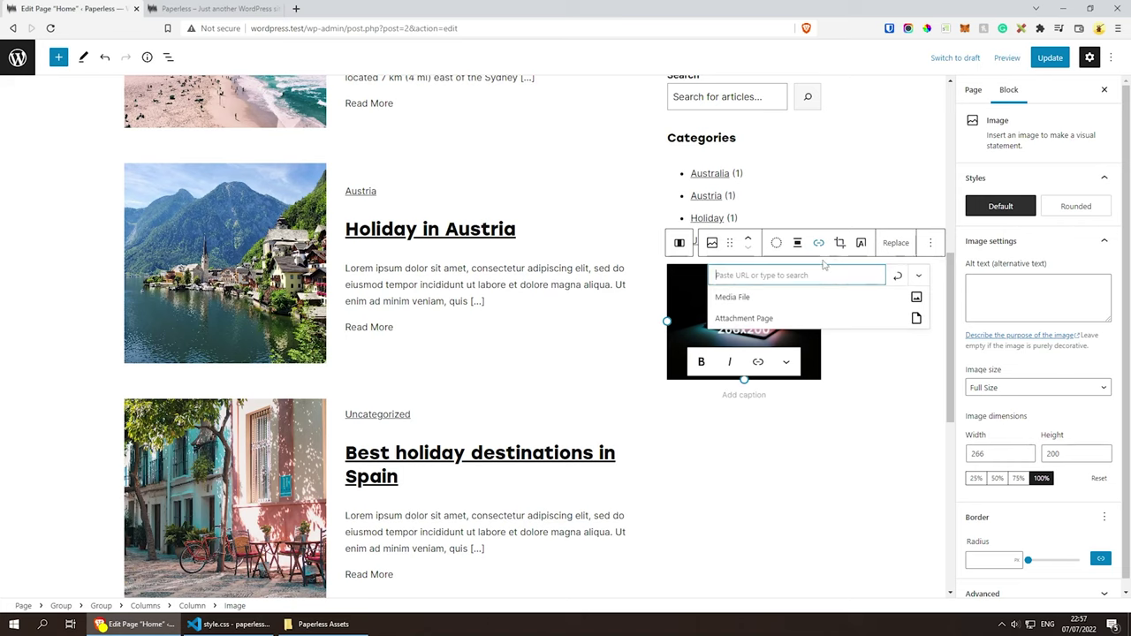
text(#)
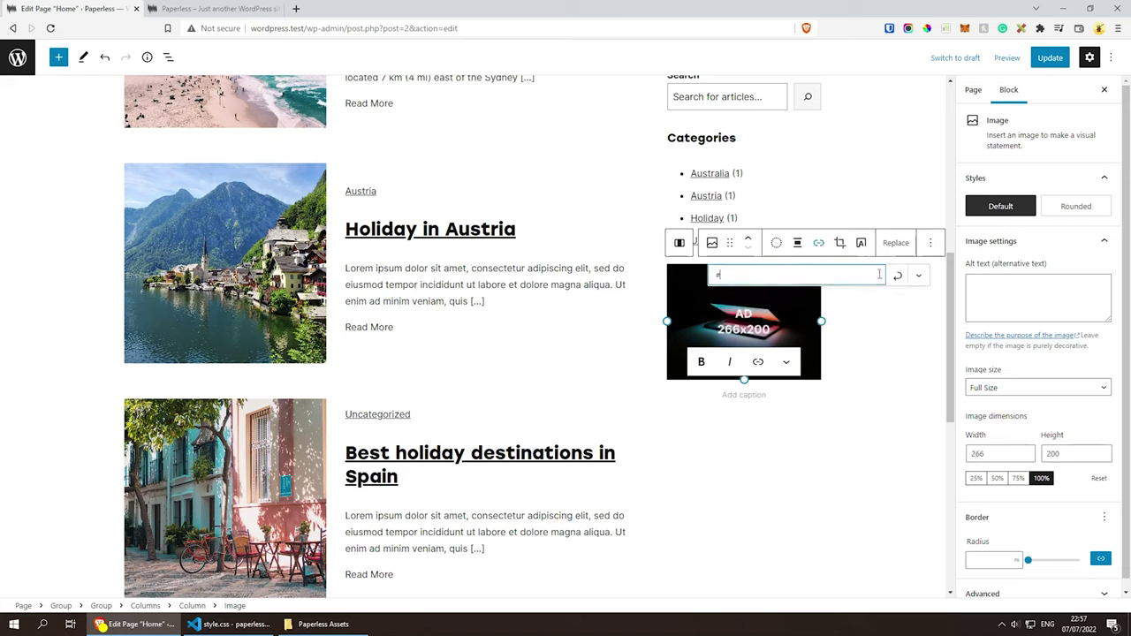
click(897, 275)
Update the Home page, check the ad on the front end, and return to the editor.
click(1034, 57)
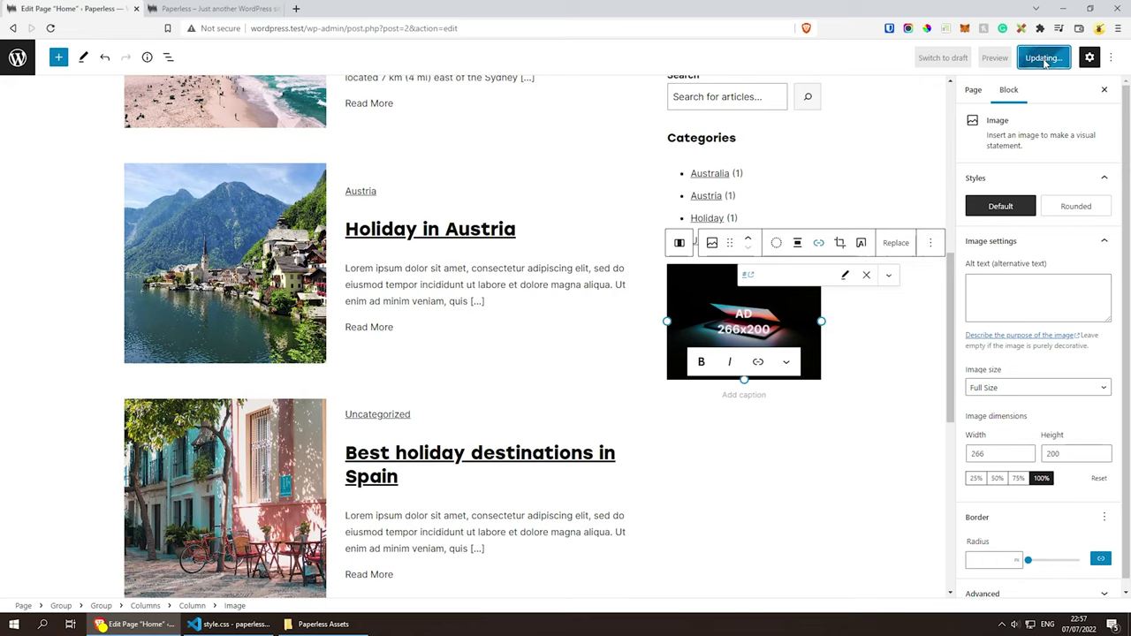
key(ctrl+Tab)
key(F5)
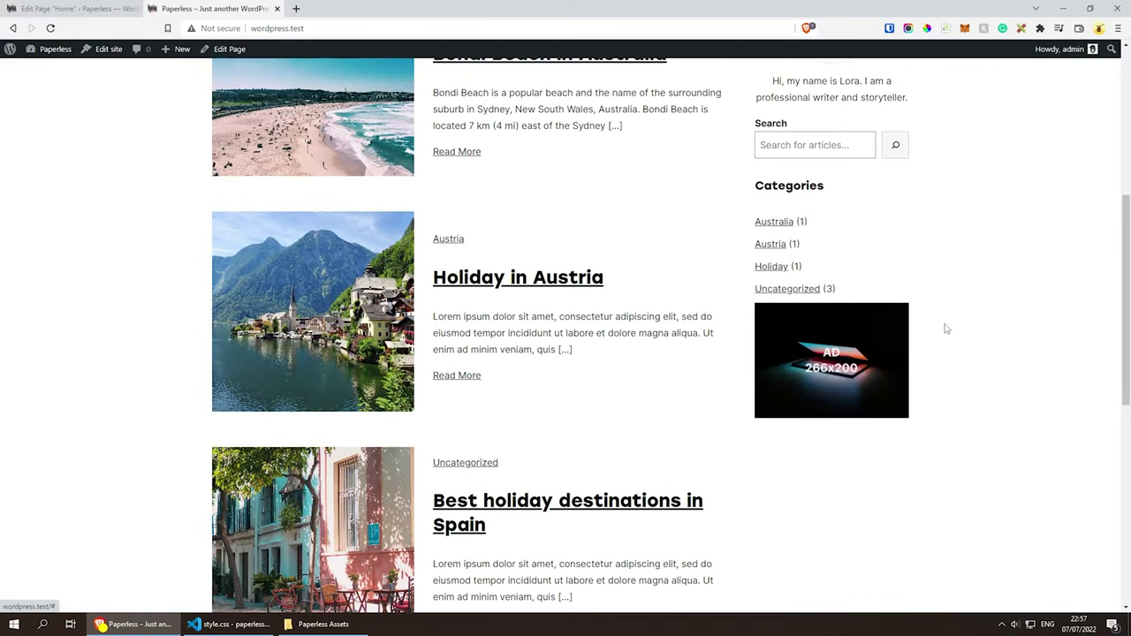
scroll(852, 371, up, 1)
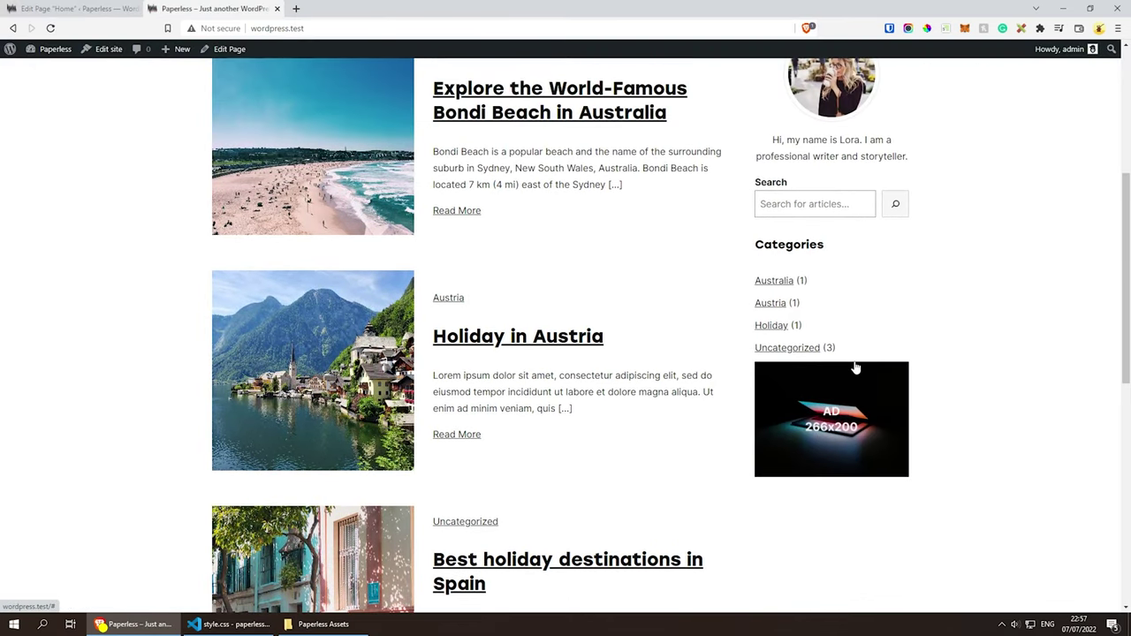
click(80, 9)
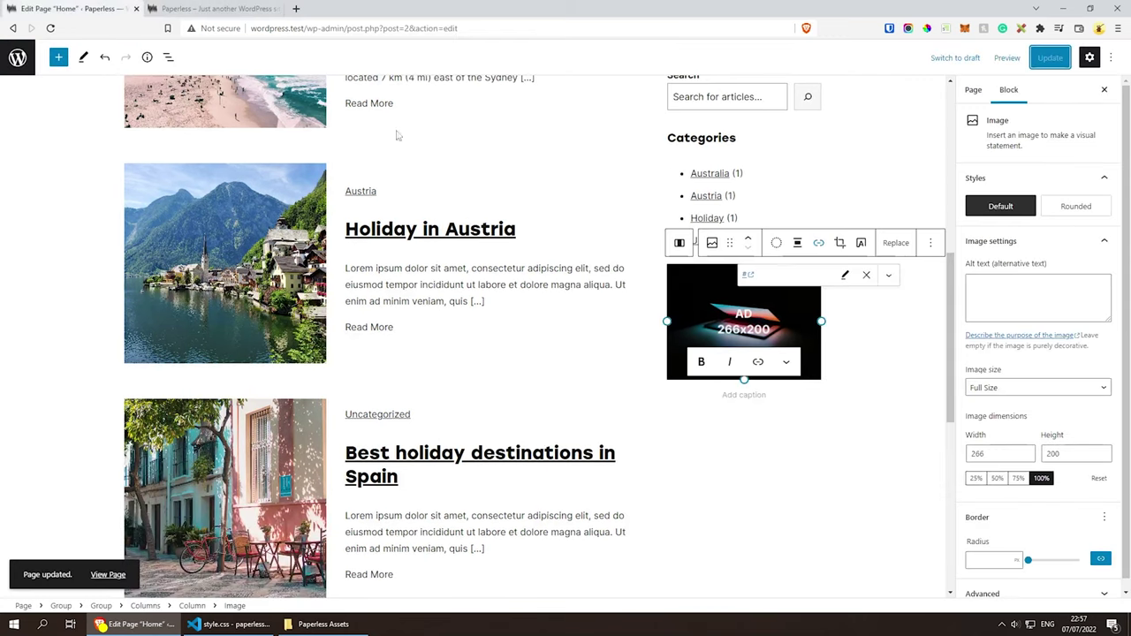
Insert a 40px Spacer, move it above the ad image, update, and view the front end.
click(794, 300)
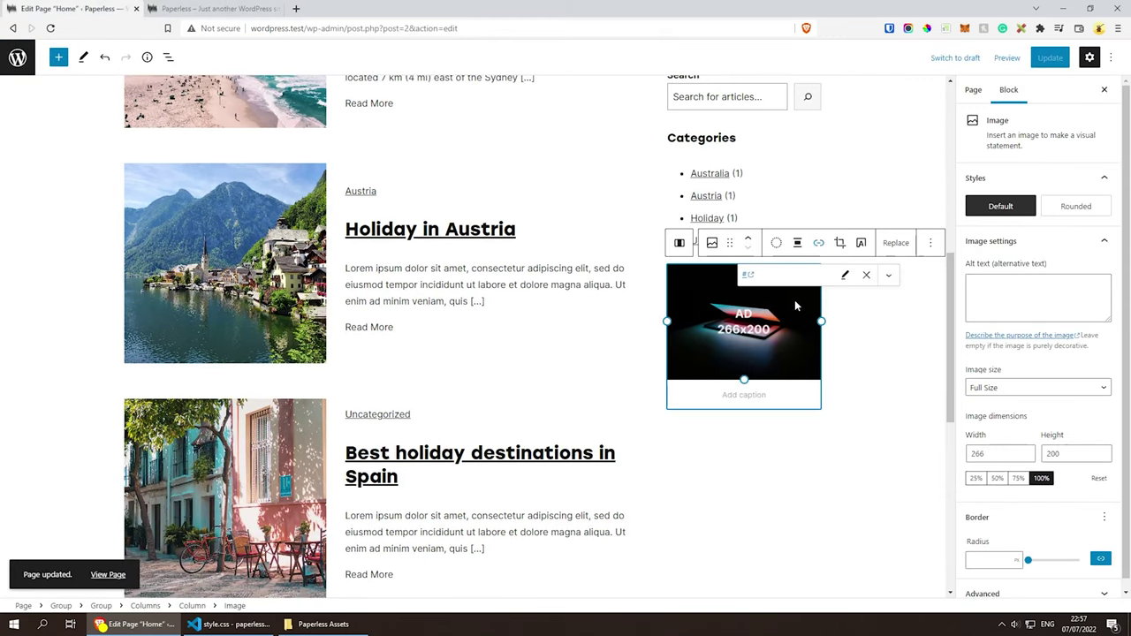
key(Return)
text(/sp)
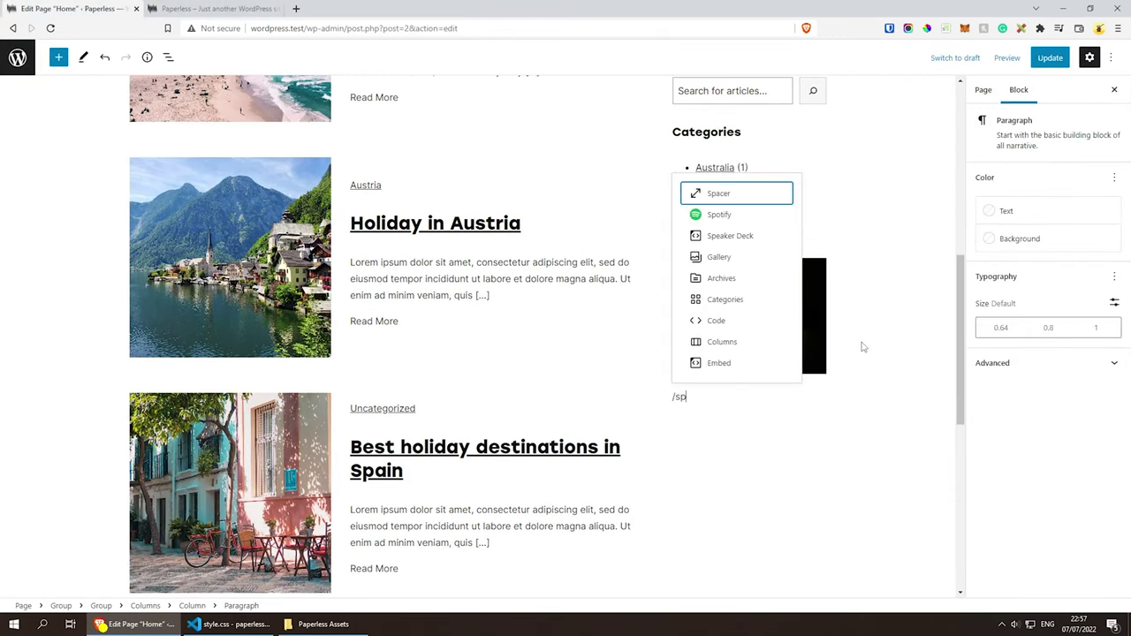
key(Return)
drag(750, 447, 750, 412)
click(755, 362)
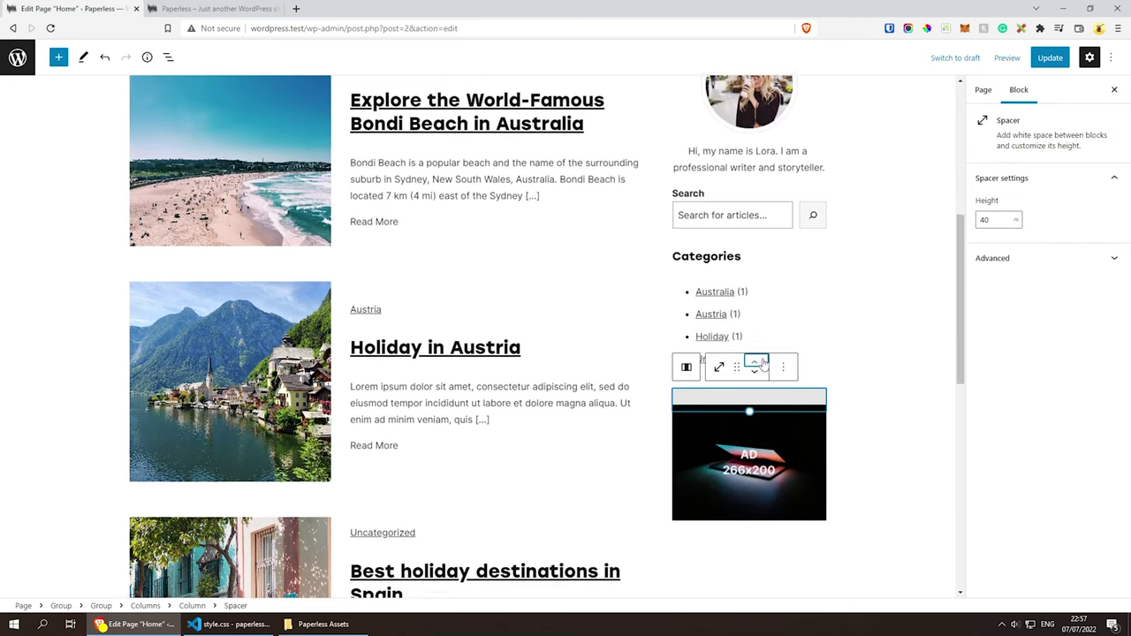
click(1049, 57)
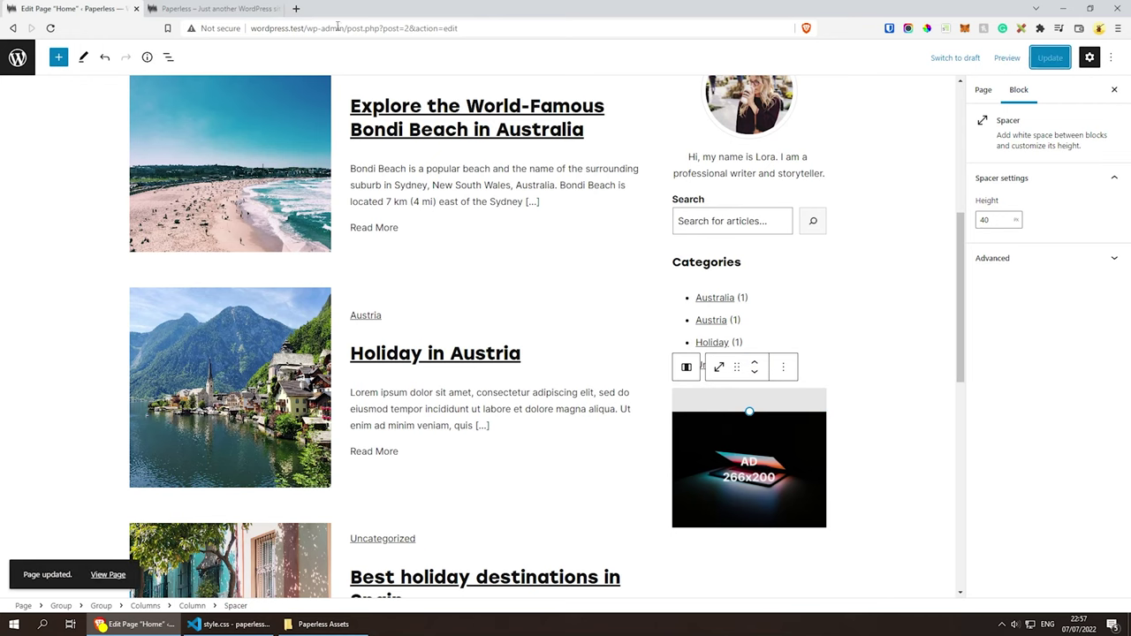
click(256, 8)
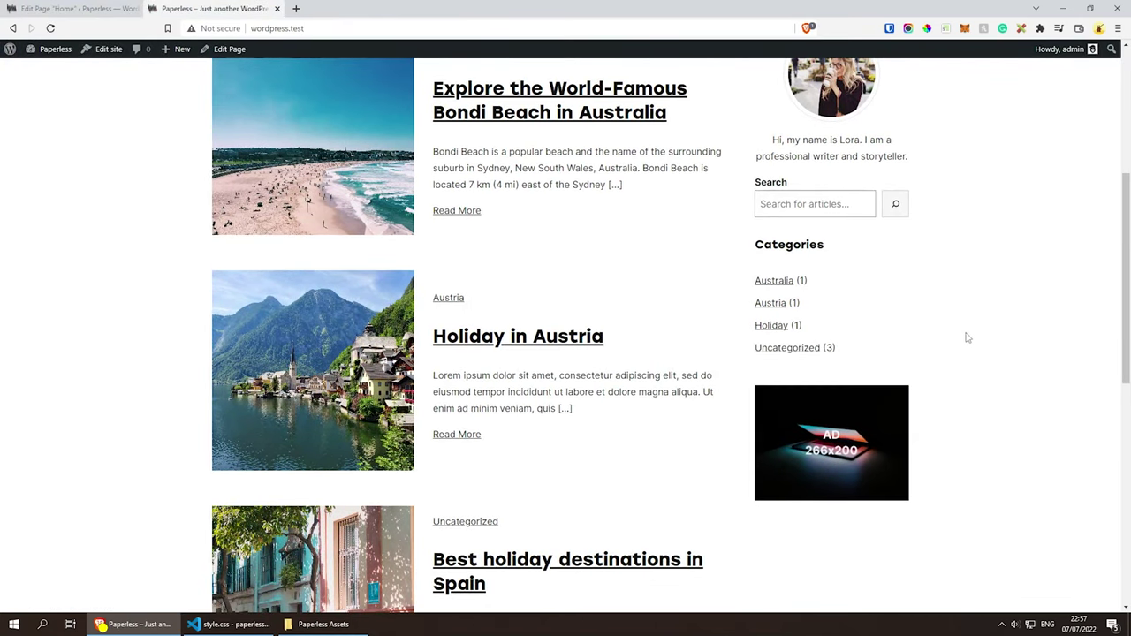
scroll(967, 337, down, 7)
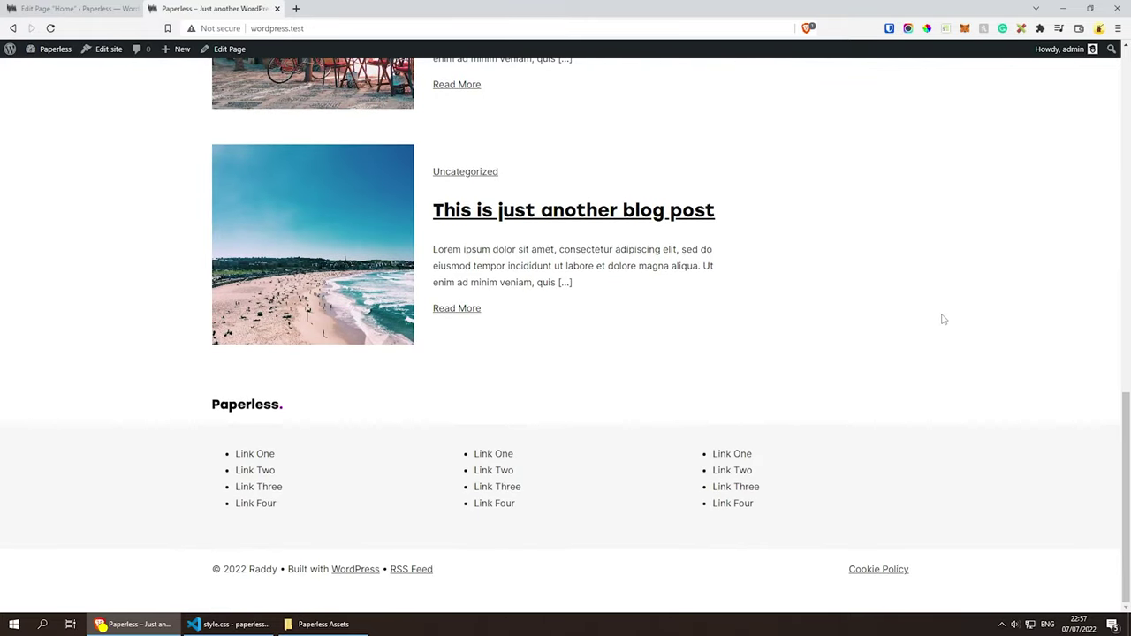
scroll(941, 327, up, 20)
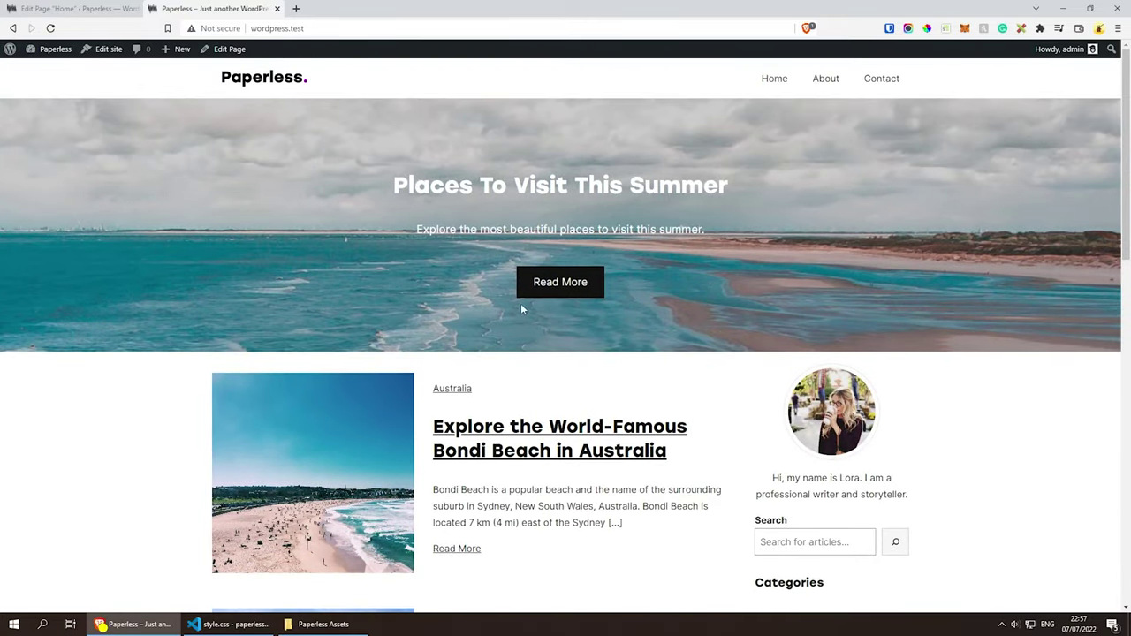
scroll(897, 309, down, 3)
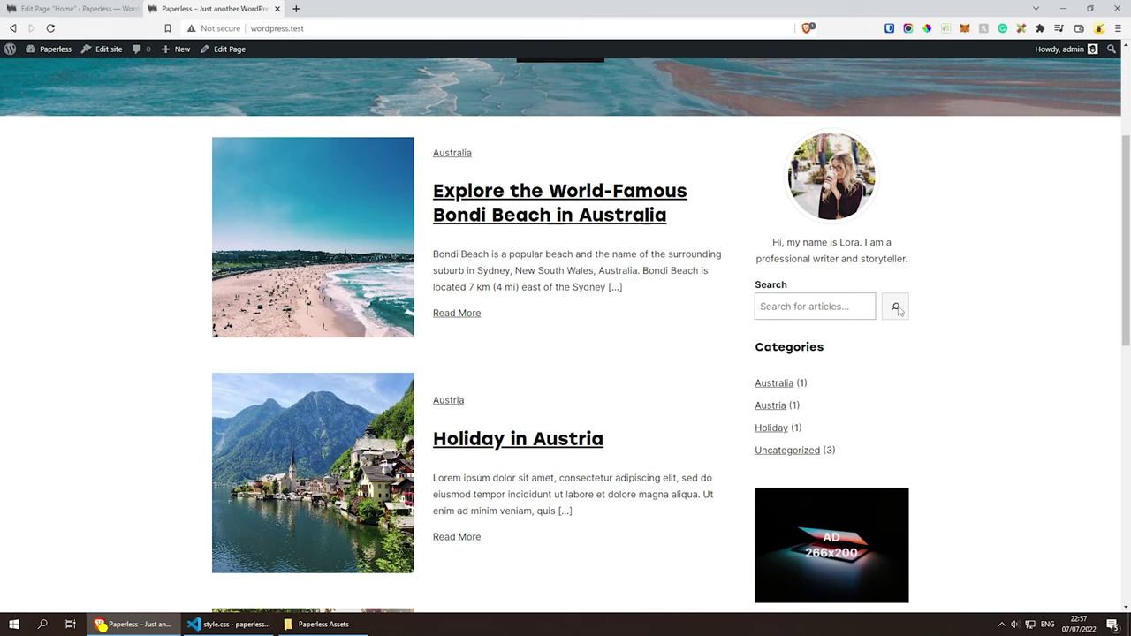
scroll(956, 309, up, 3)
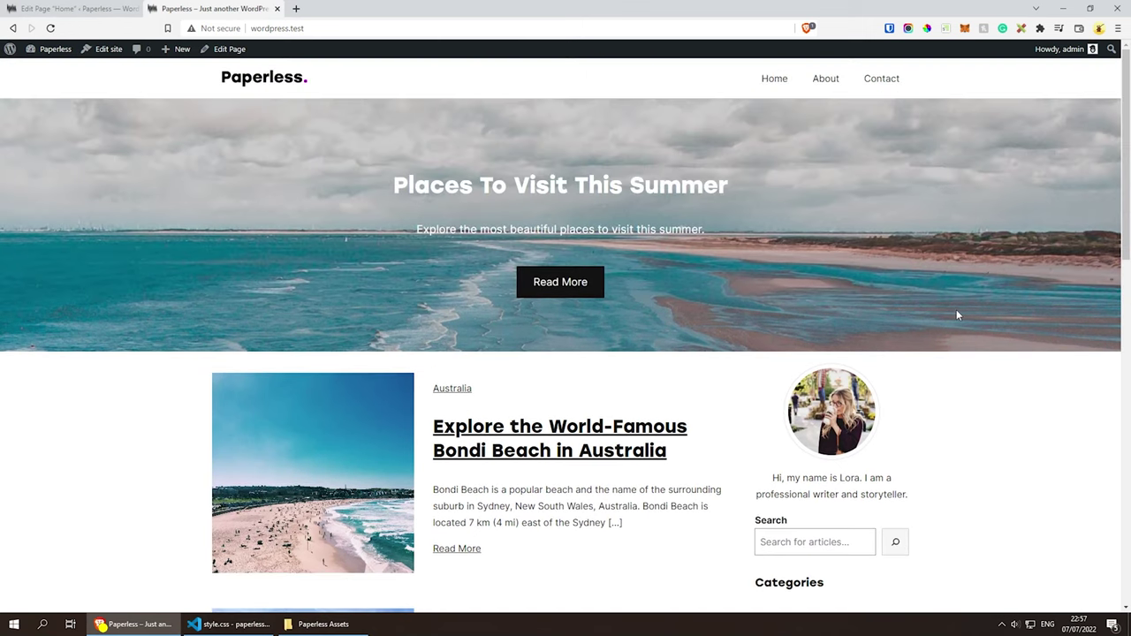
scroll(955, 309, down, 1)
scroll(957, 314, down, 1)
scroll(957, 315, up, 3)
scroll(956, 314, down, 2)
scroll(954, 316, up, 3)
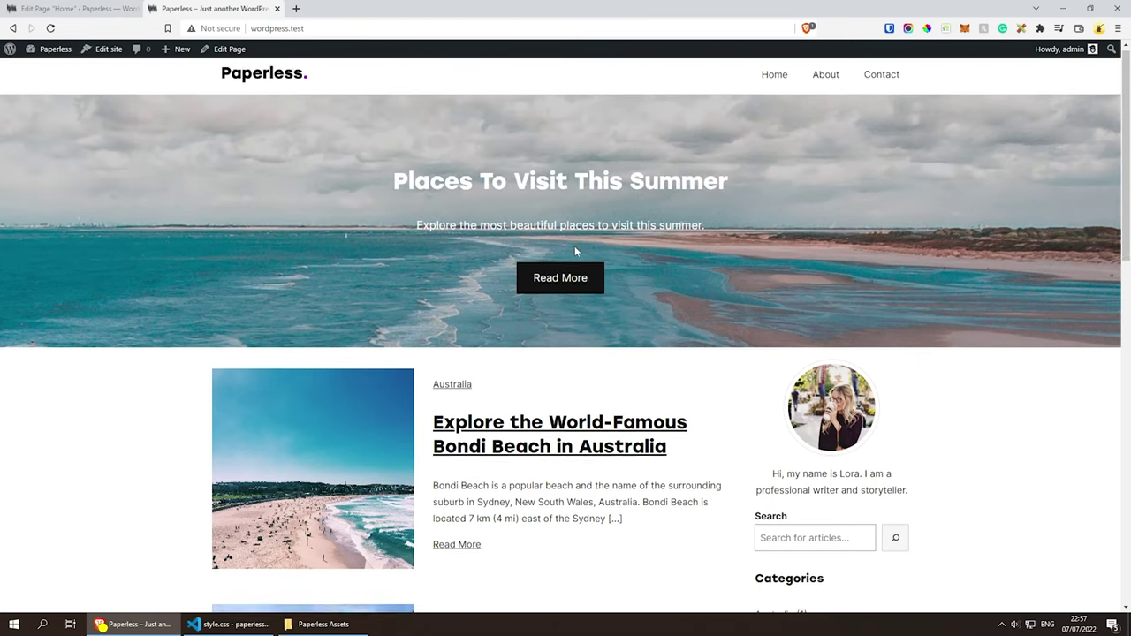
scroll(574, 249, down, 3)
scroll(751, 265, up, 3)
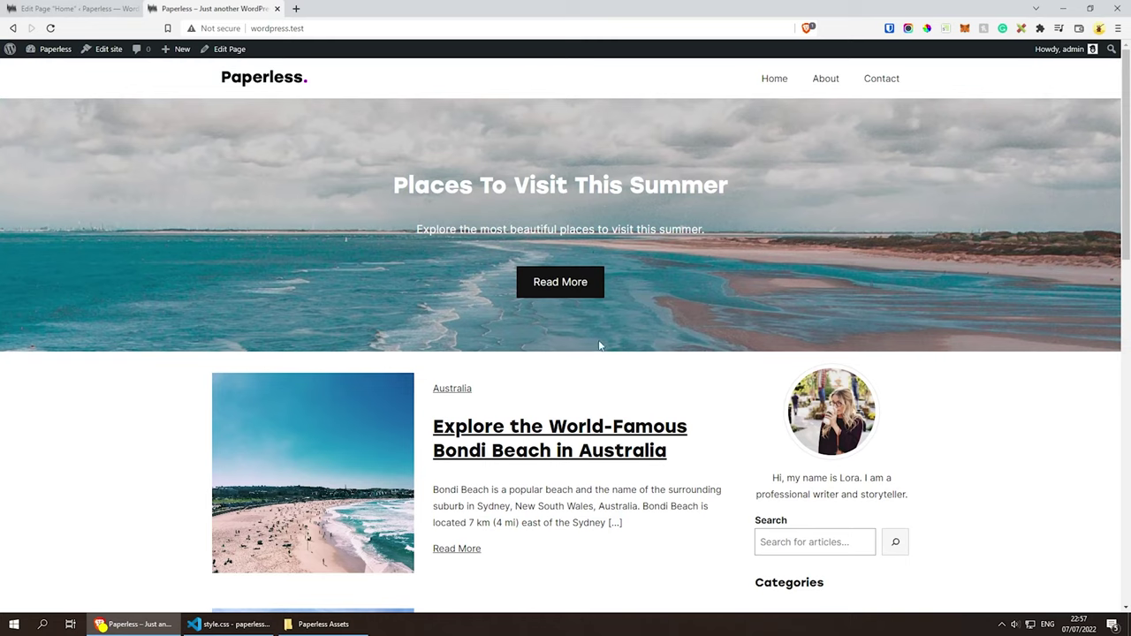
Open the About page in the block editor and select its paragraph.
click(831, 80)
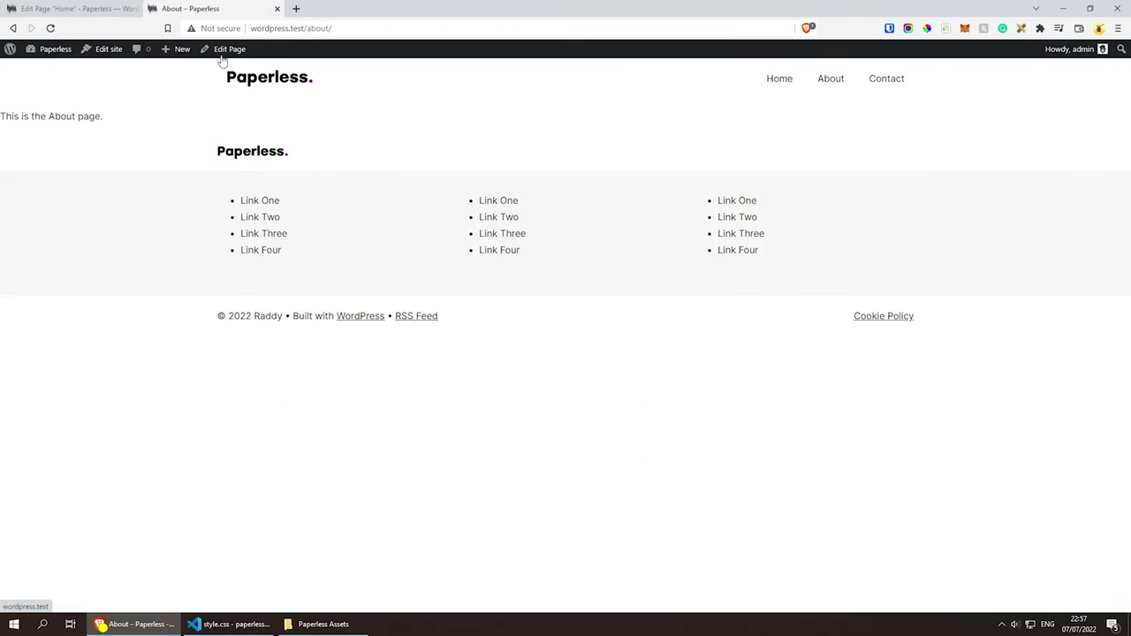
click(223, 49)
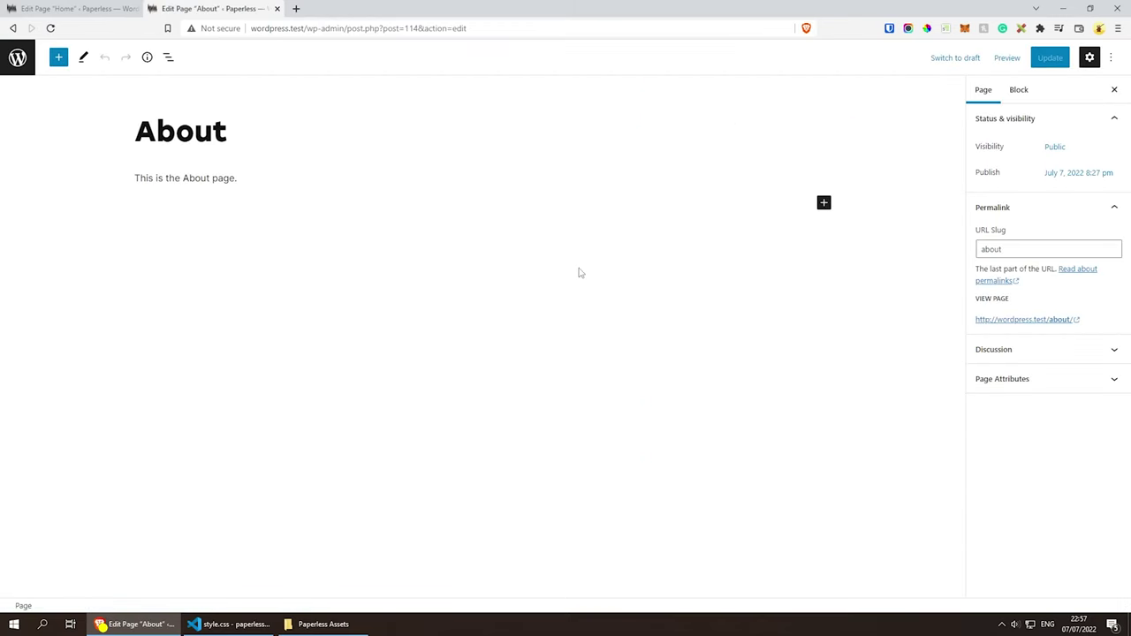
click(212, 178)
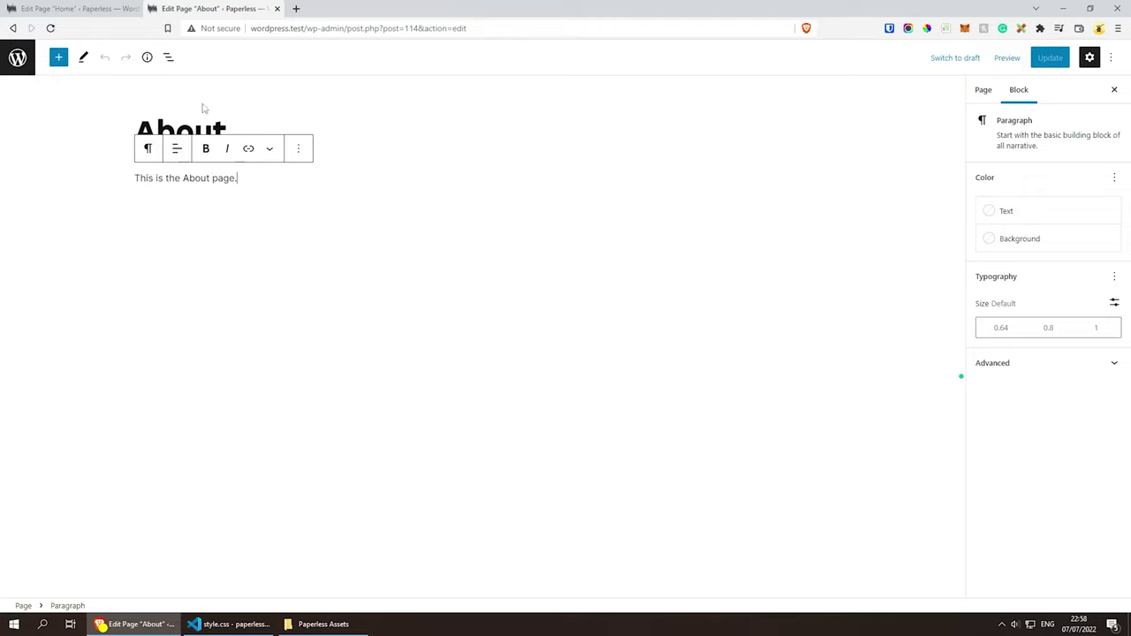
click(169, 57)
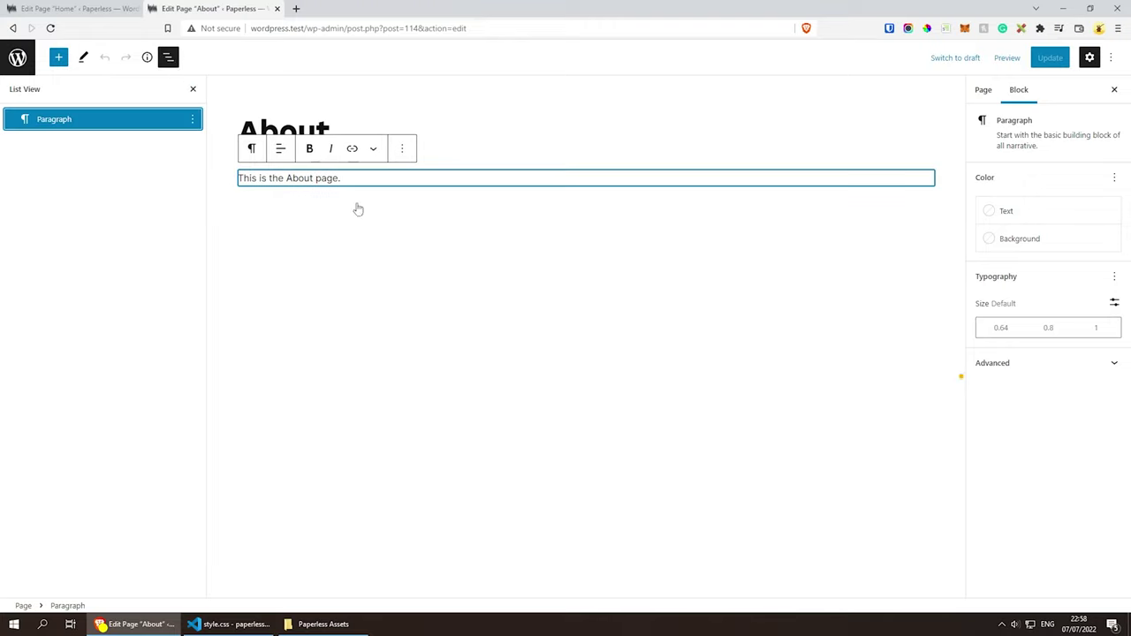
Insert a Group block that inherits the default layout, typing 'This is the About page.'.
click(58, 58)
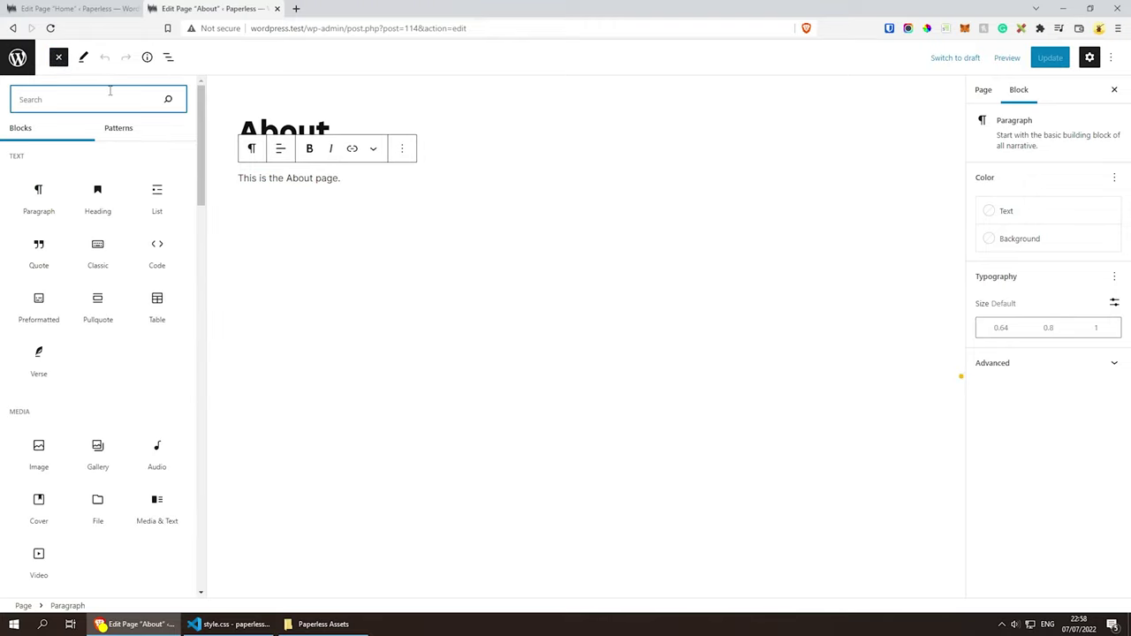
text(gr)
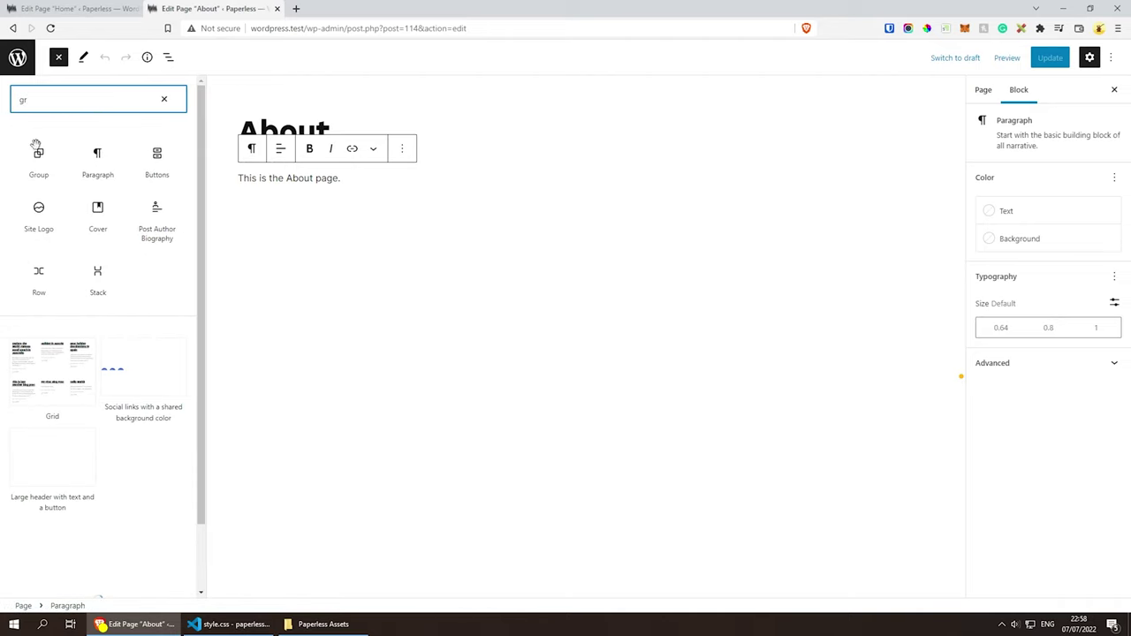
click(39, 152)
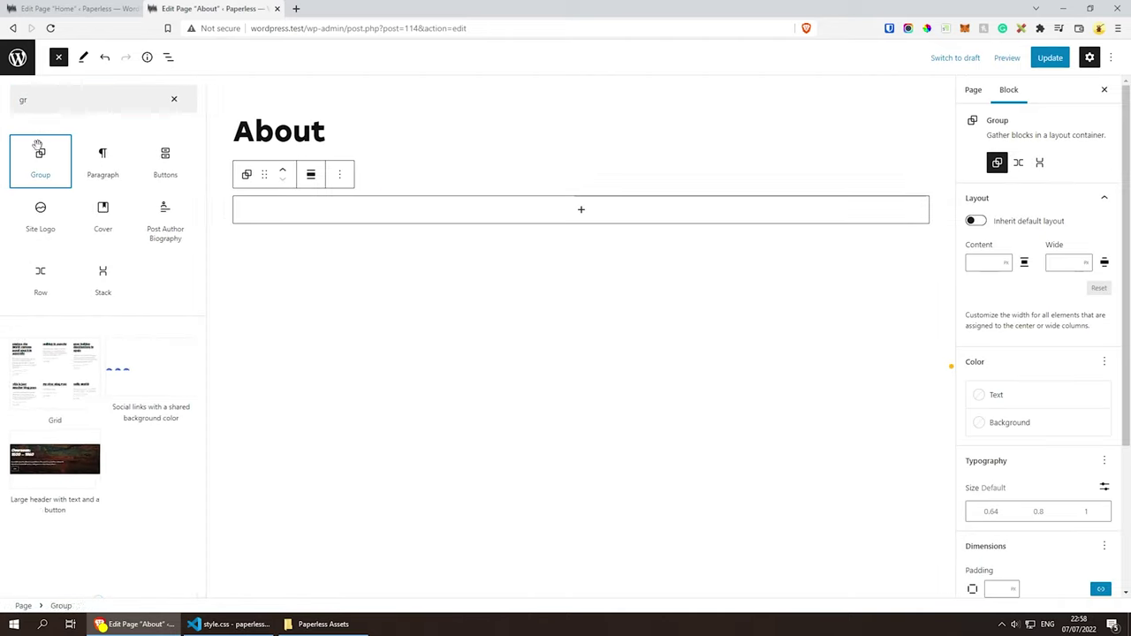
click(974, 221)
text(This is the About page.)
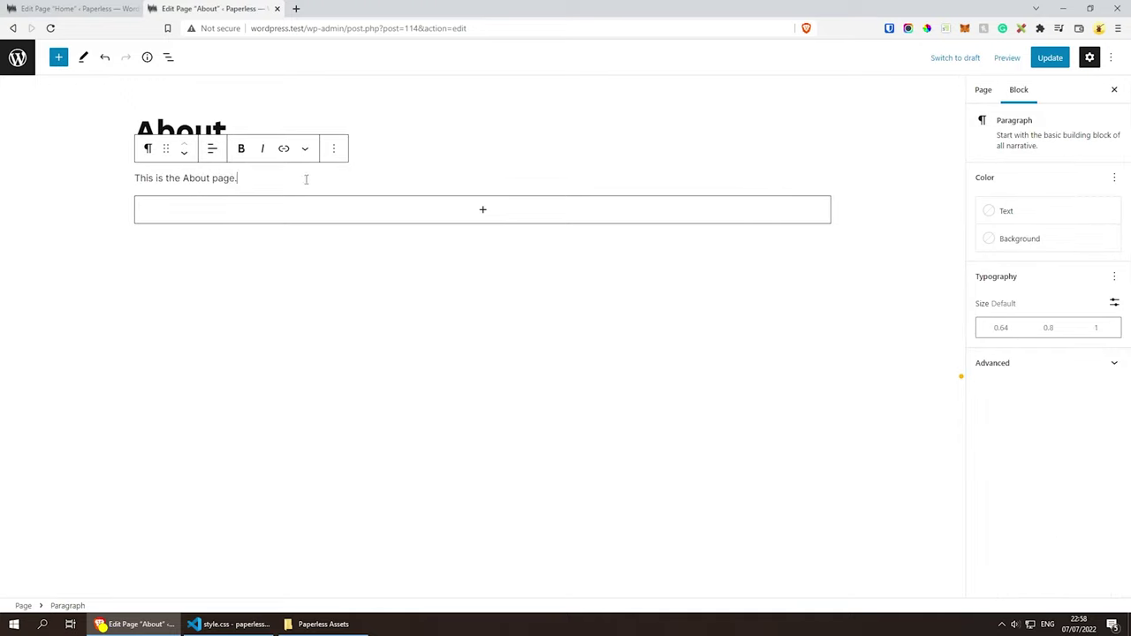
Move the paragraph into the Group in List View, update, and return to the live About page.
click(168, 57)
drag(26, 119, 137, 132)
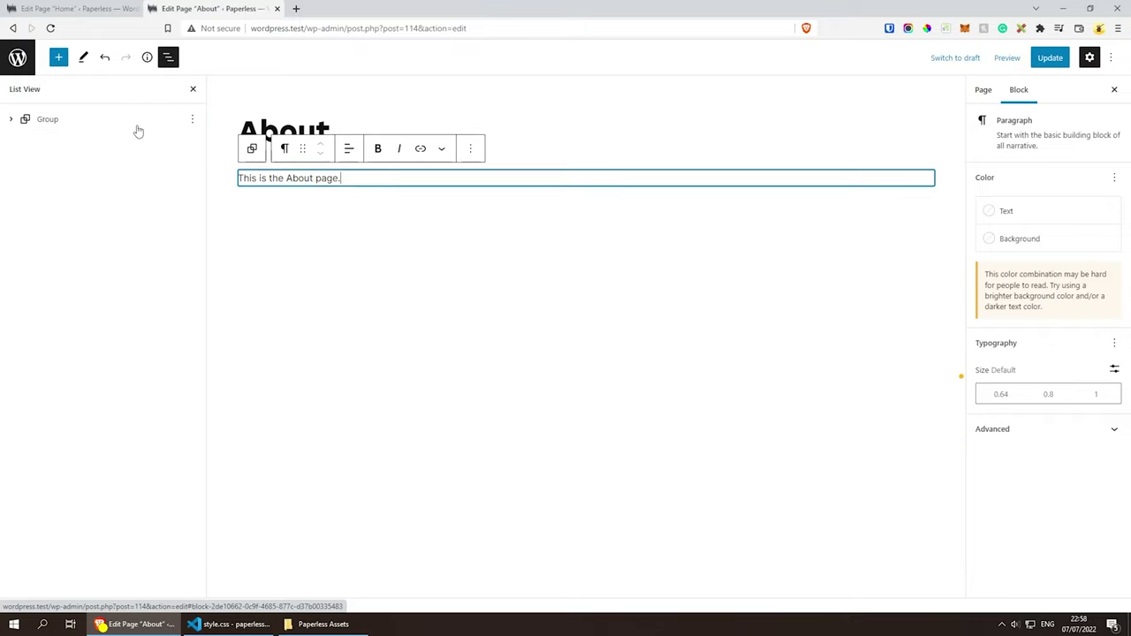
click(1063, 64)
key(alt+Left)
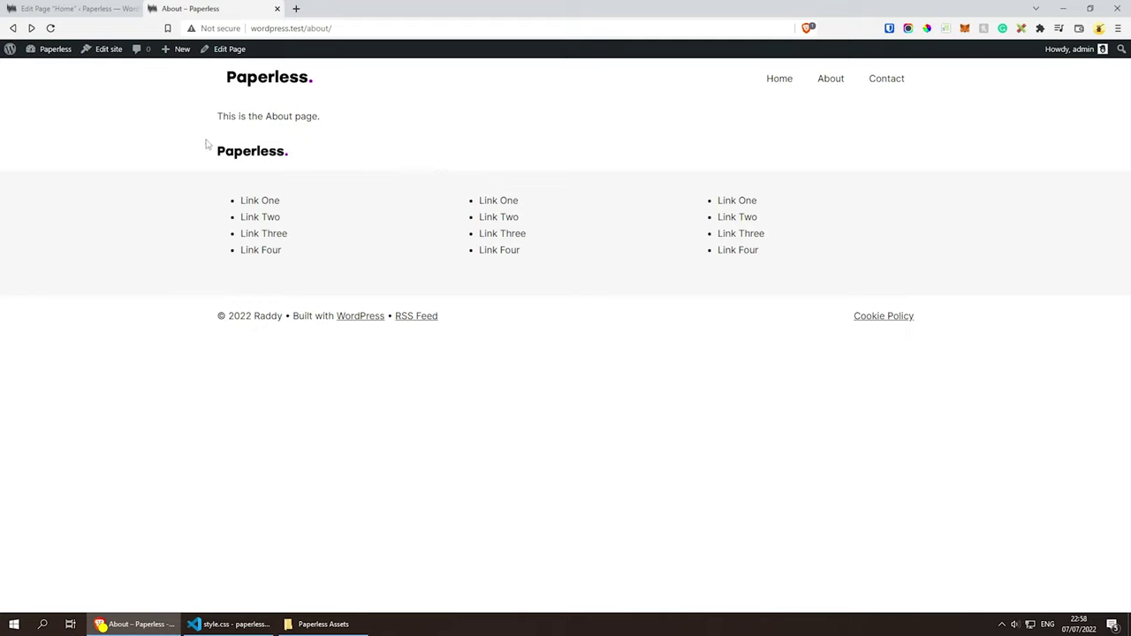
Highlight parts of the About page sentence, then clear the selection.
drag(217, 116, 345, 118)
click(345, 118)
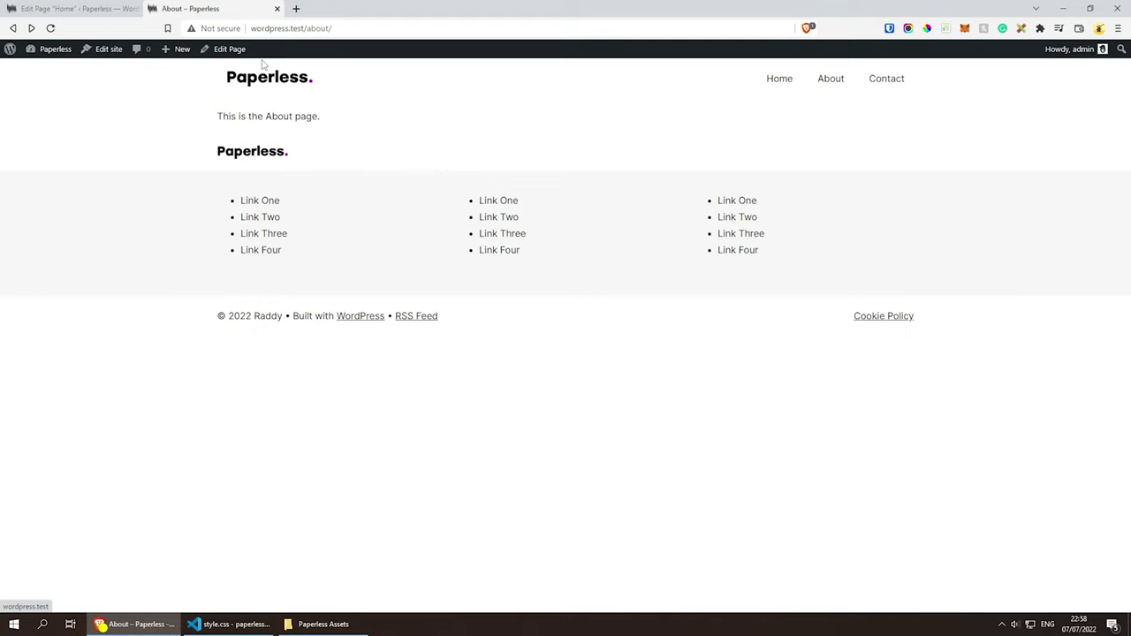
drag(217, 116, 307, 115)
click(307, 116)
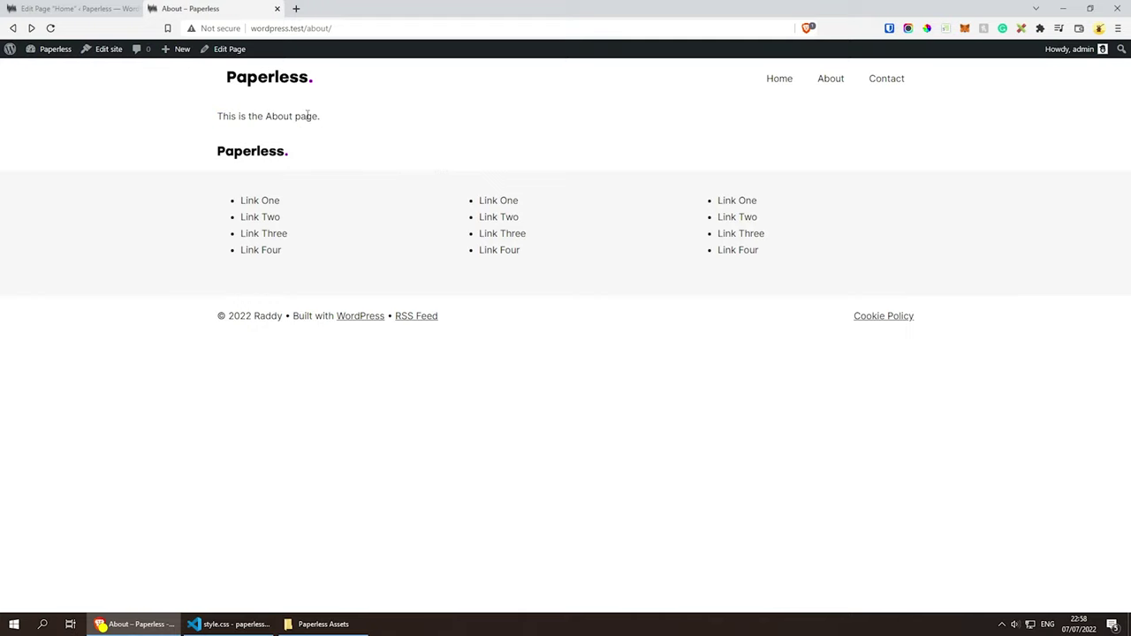
Go to the home page and inspect the beach hero Cover block in DevTools.
click(779, 77)
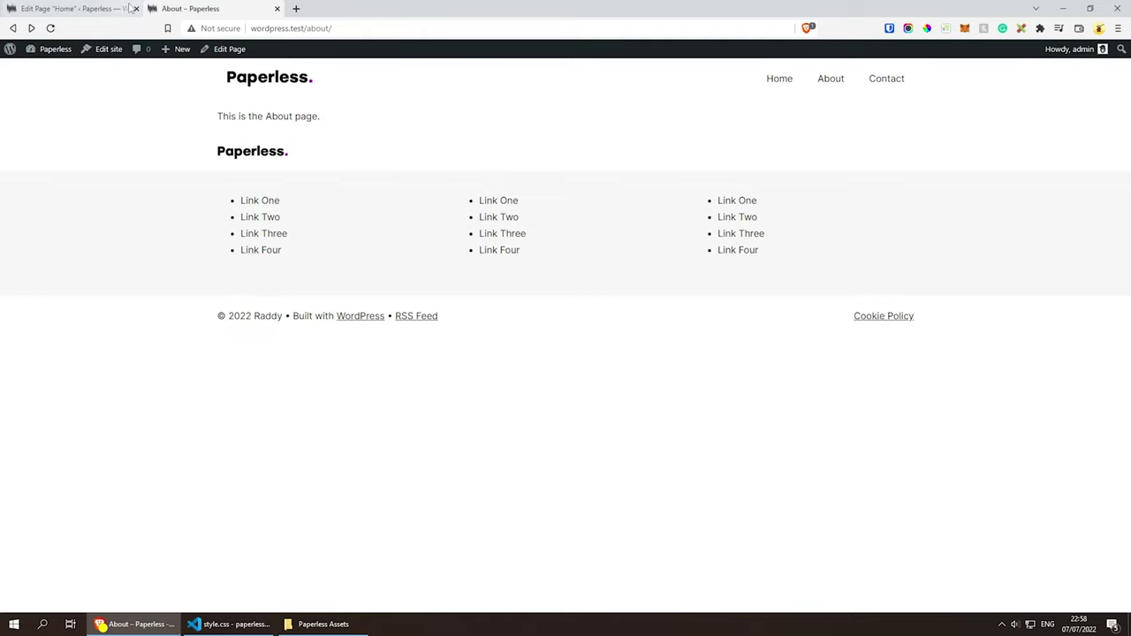
right_click(781, 137)
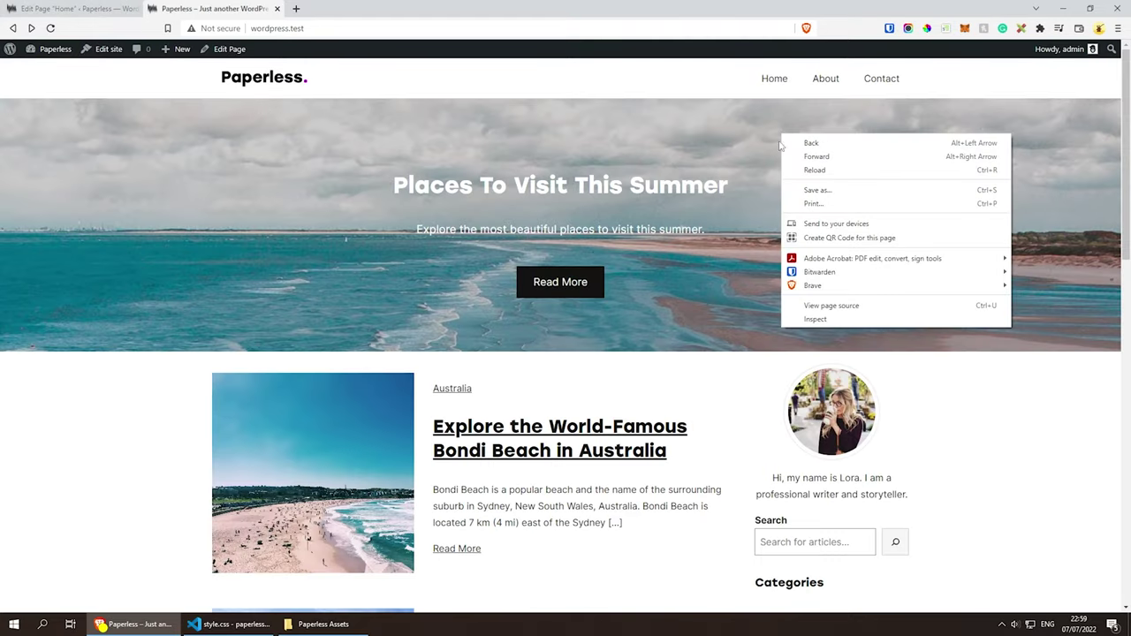
click(819, 315)
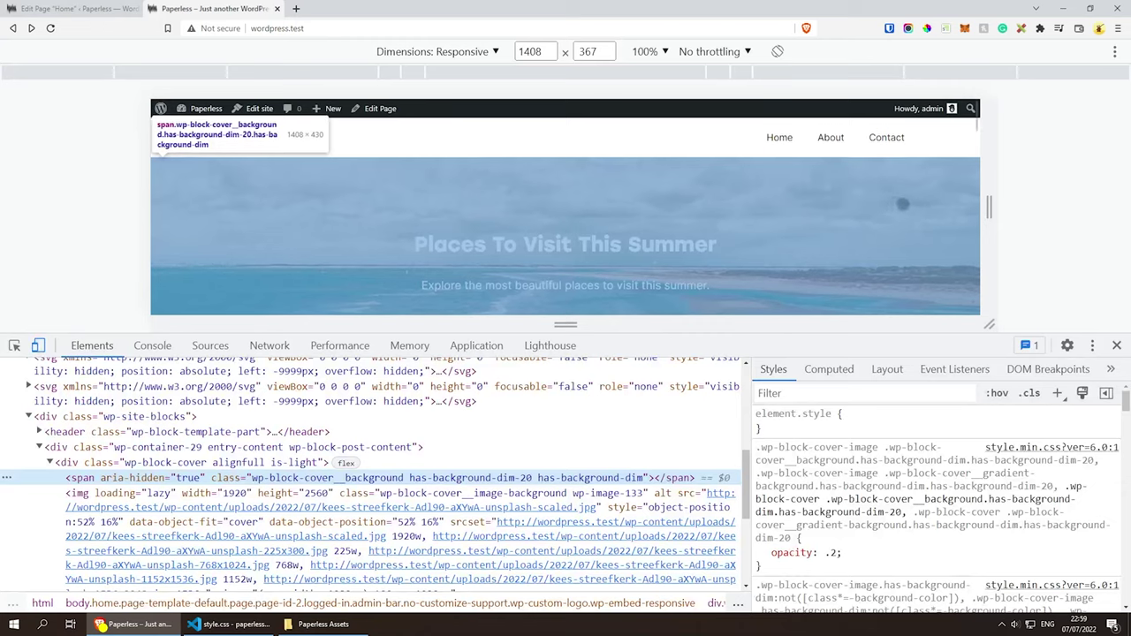
scroll(902, 202, down, 5)
drag(981, 198, 778, 184)
scroll(578, 218, up, 8)
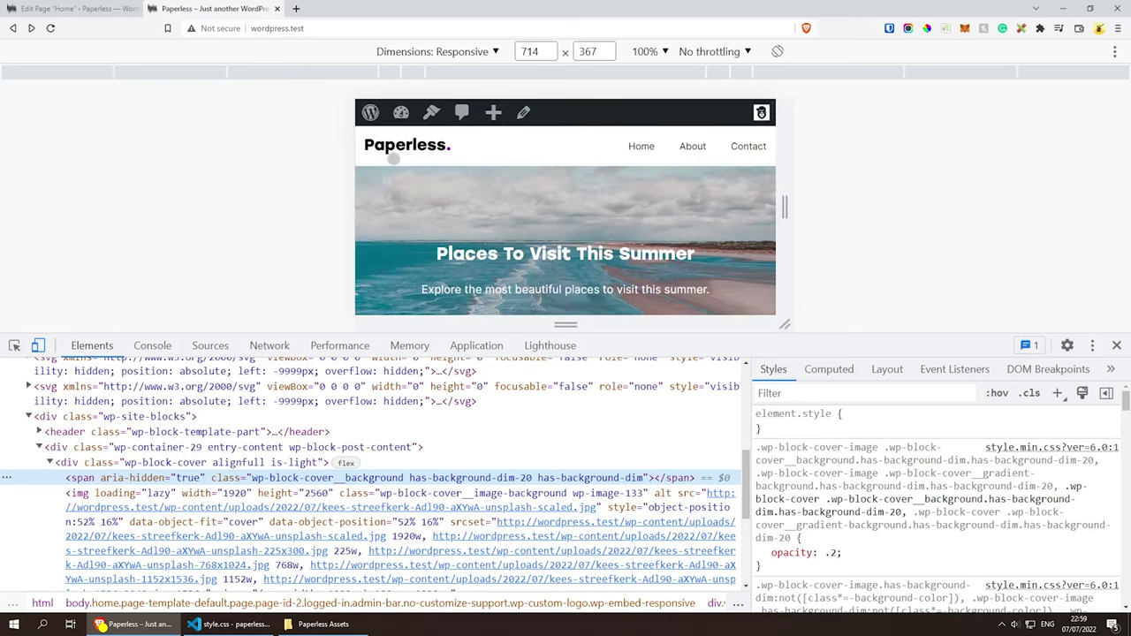
scroll(698, 177, down, 4)
scroll(668, 186, down, 3)
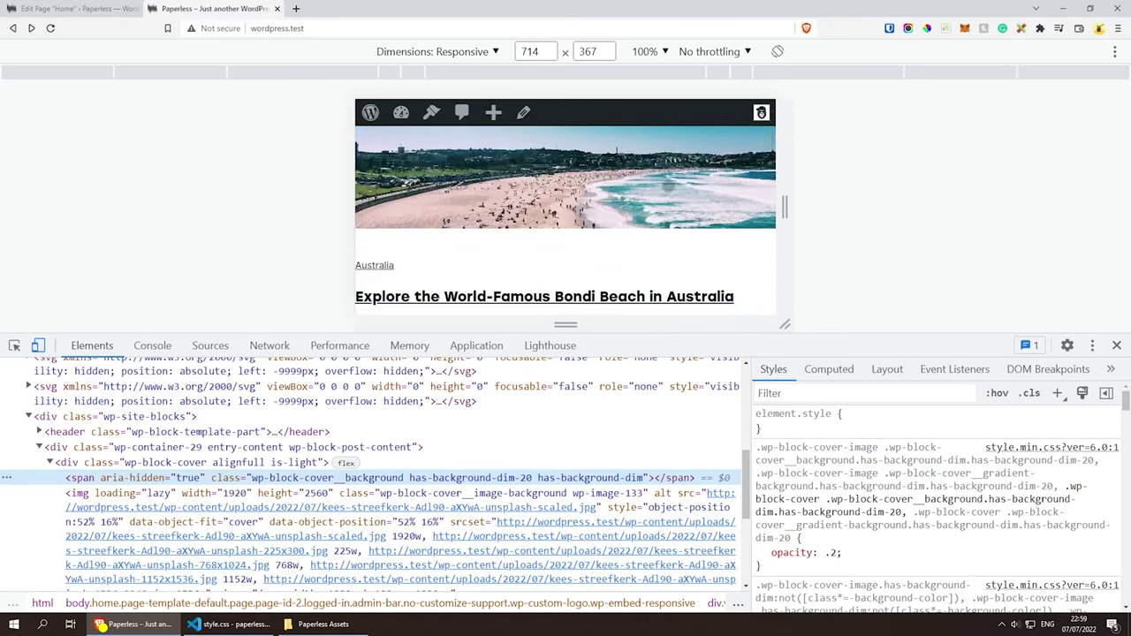
scroll(665, 193, up, 4)
scroll(416, 203, down, 3)
drag(565, 324, 580, 447)
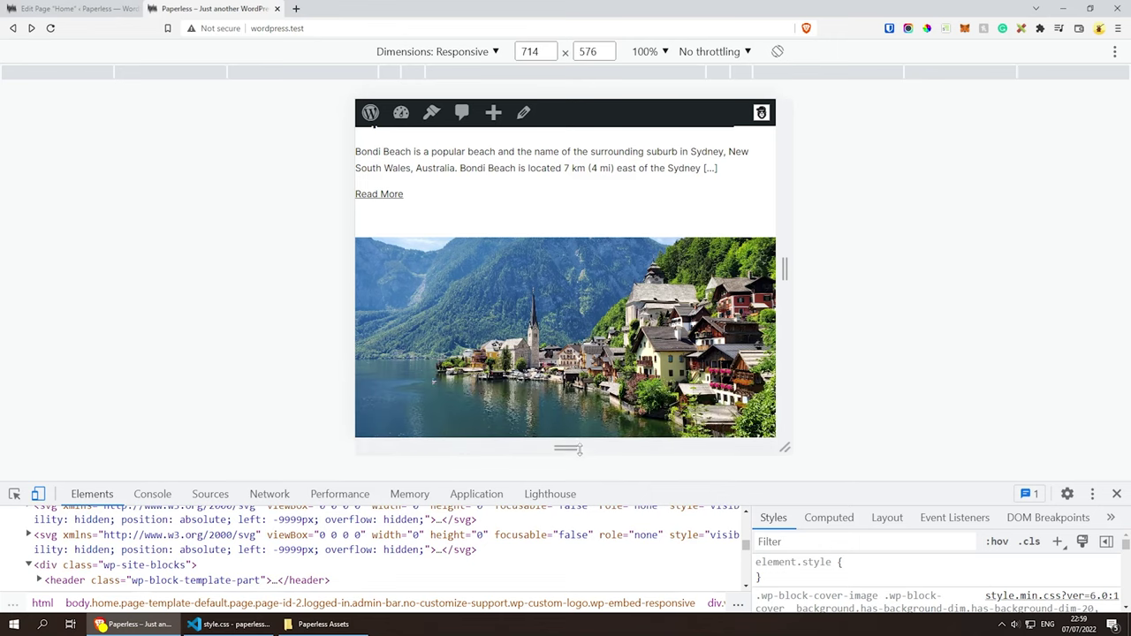
drag(783, 223, 696, 228)
scroll(630, 246, down, 5)
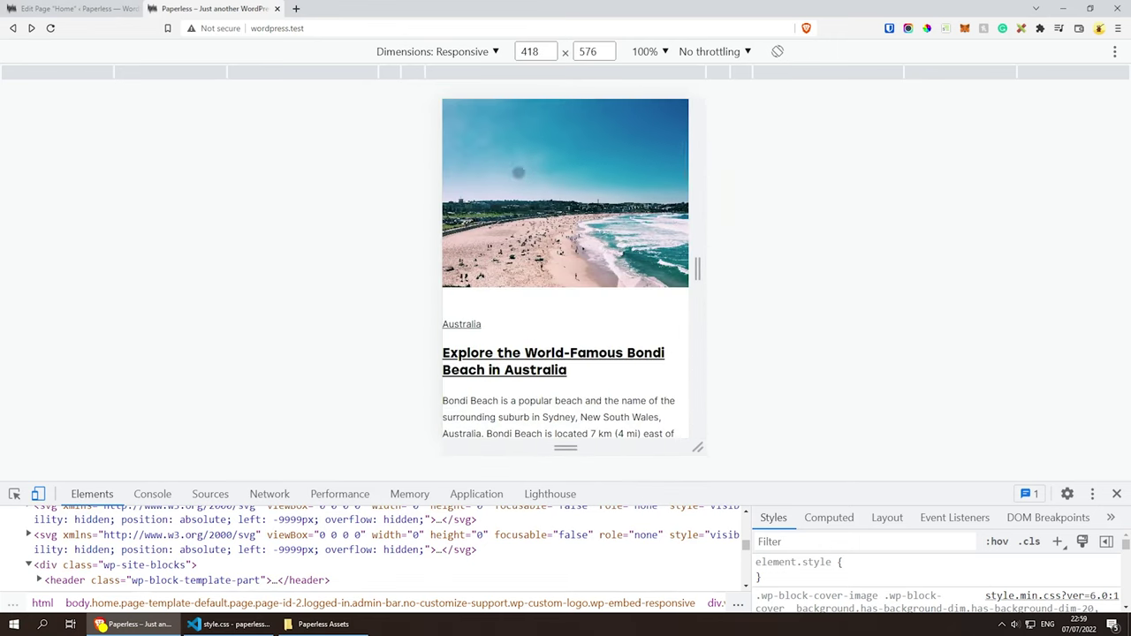
scroll(557, 244, up, 2)
drag(697, 269, 1043, 424)
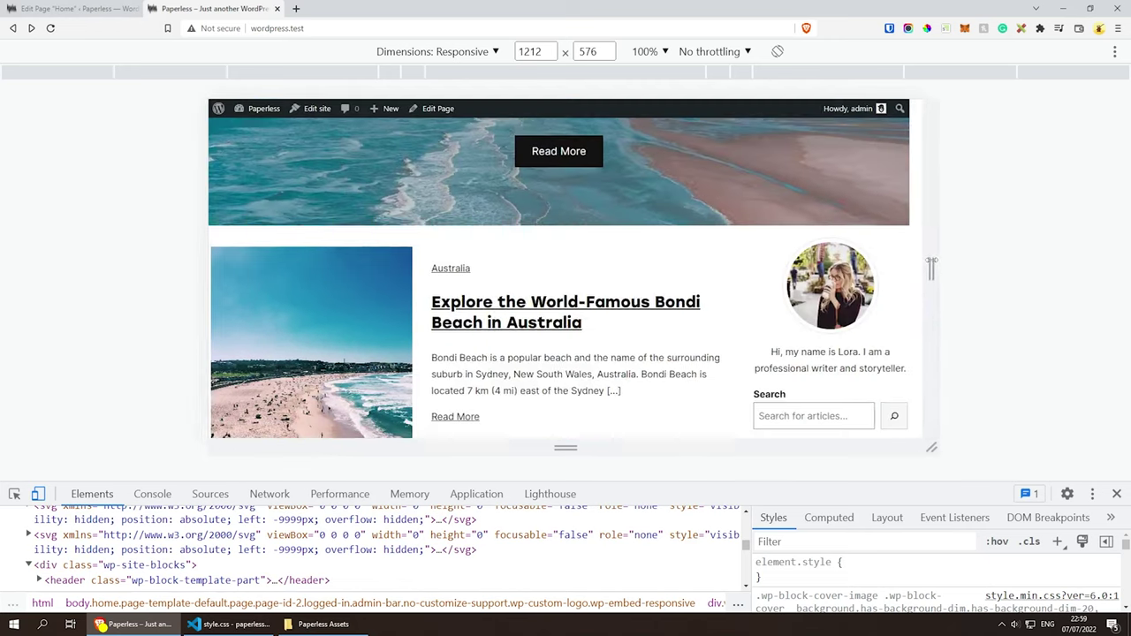
click(1116, 494)
scroll(532, 237, up, 2)
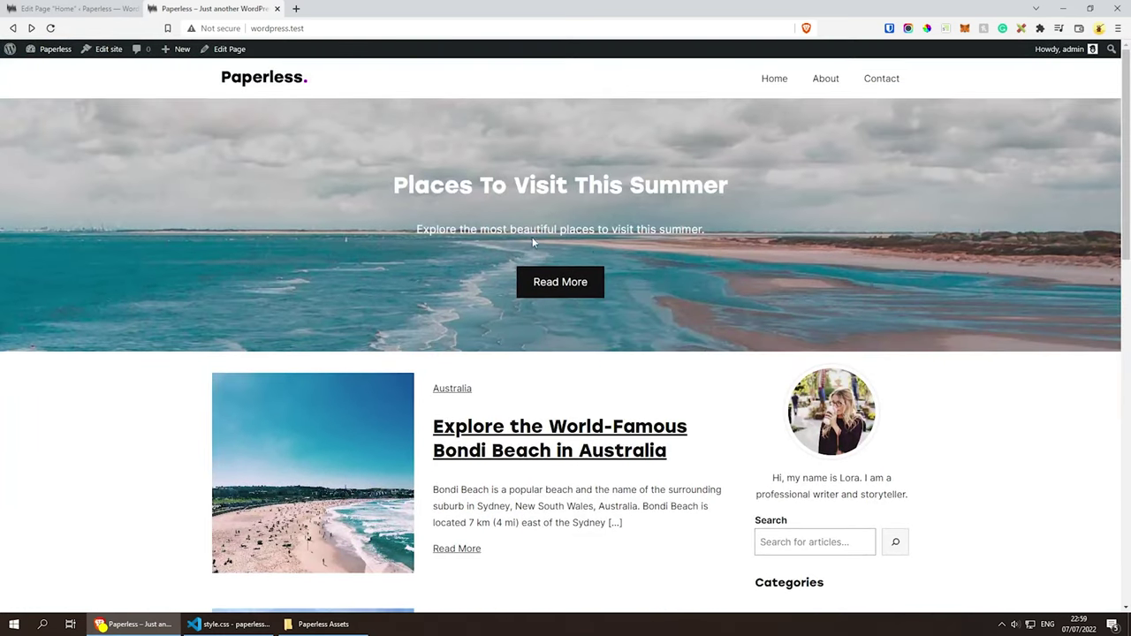
scroll(532, 236, down, 1)
Give the Group wrapping the posts and sidebar columns a White background, update, and check the front end.
click(64, 6)
scroll(379, 200, down, 3)
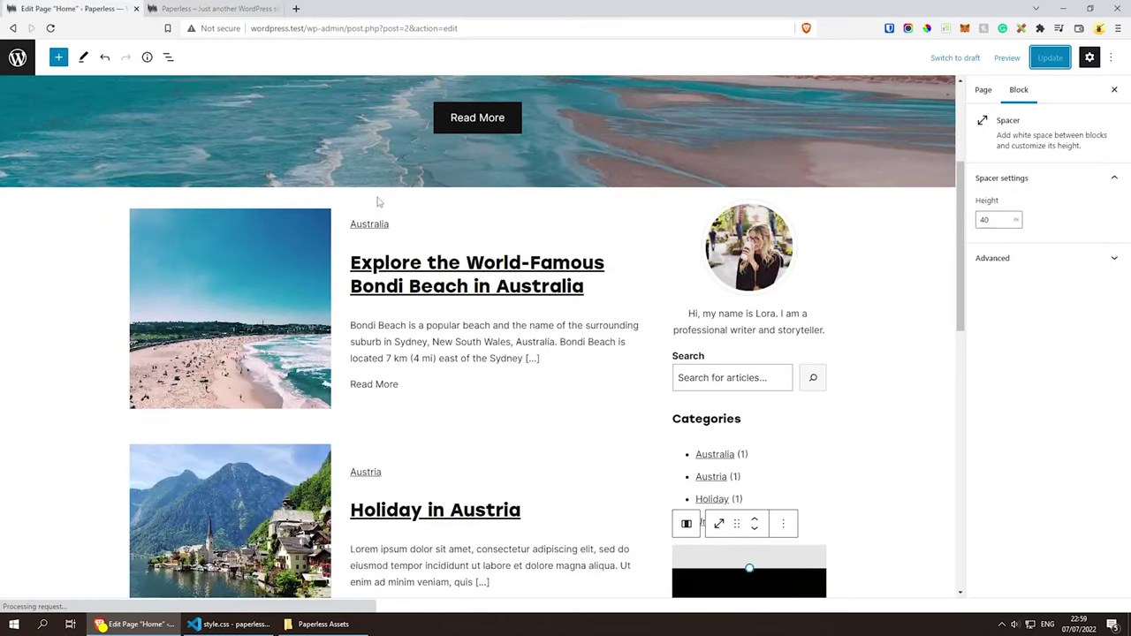
click(496, 157)
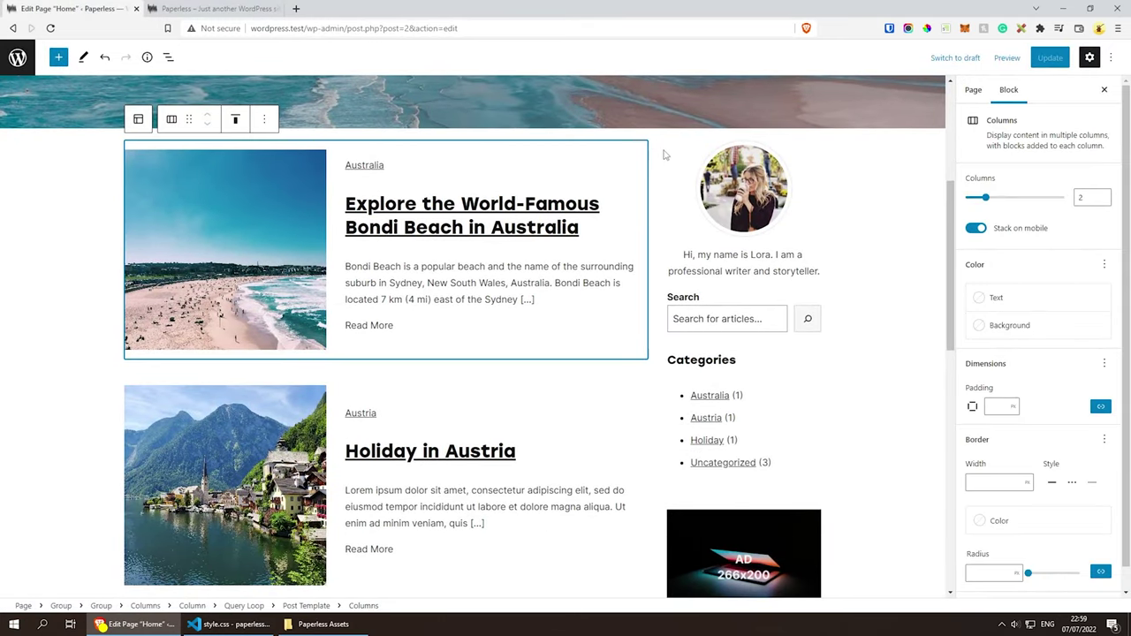
click(665, 153)
scroll(636, 156, down, 1)
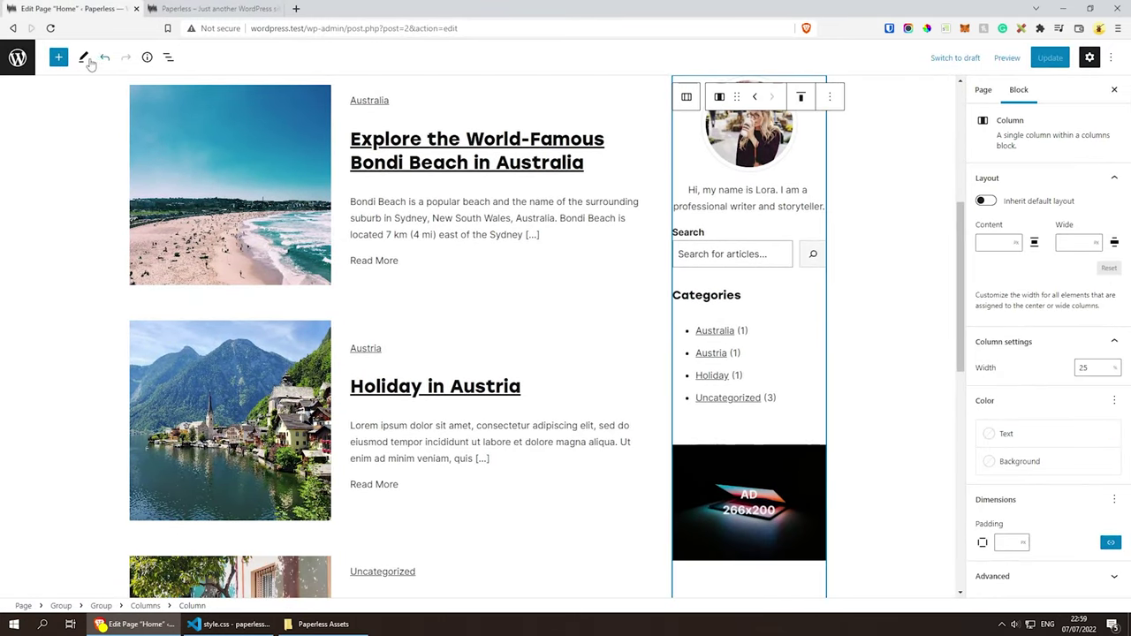
click(168, 57)
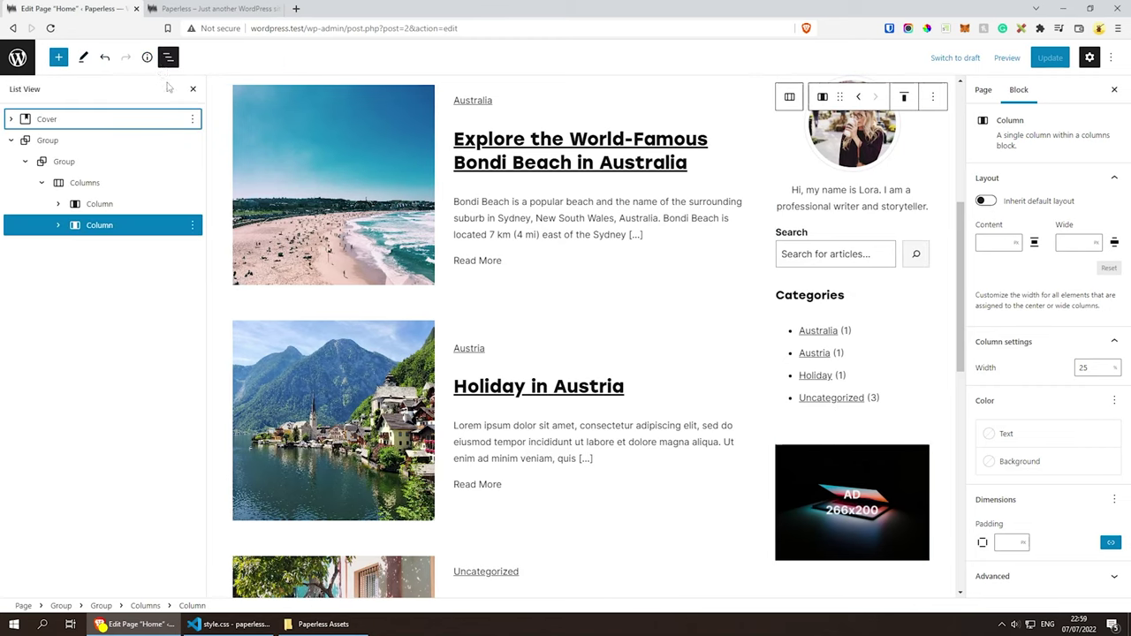
click(100, 186)
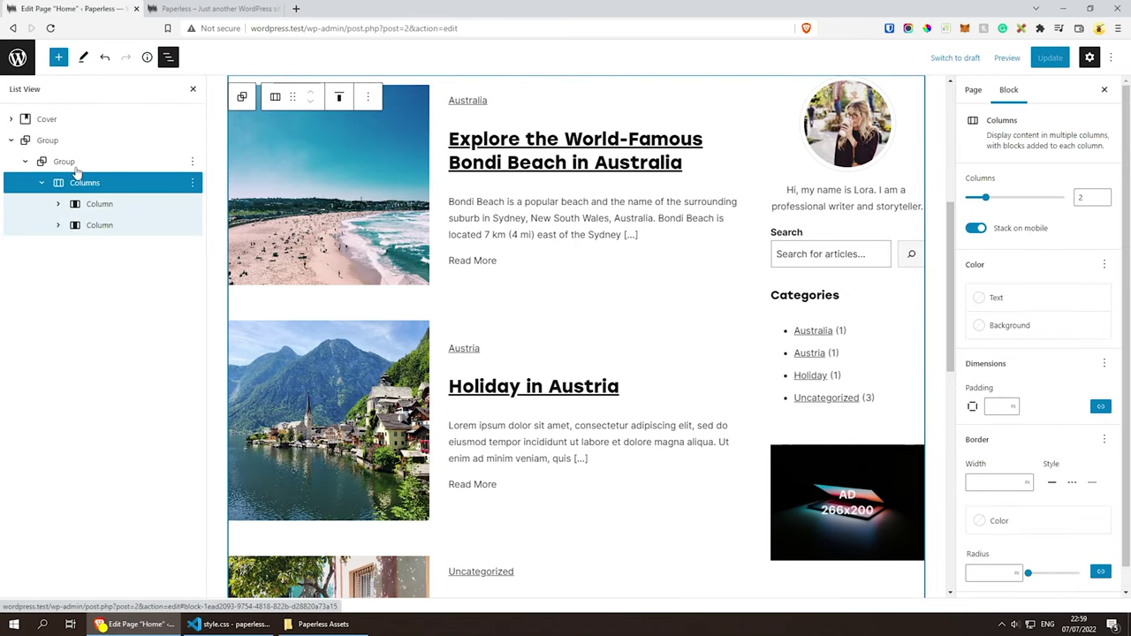
click(69, 162)
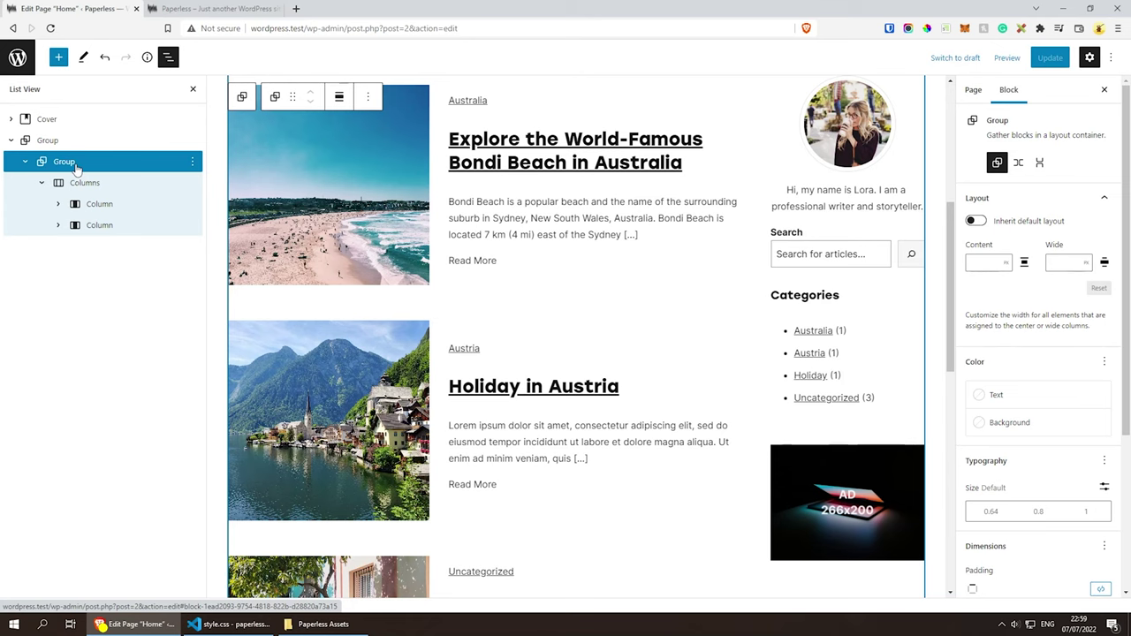
click(975, 424)
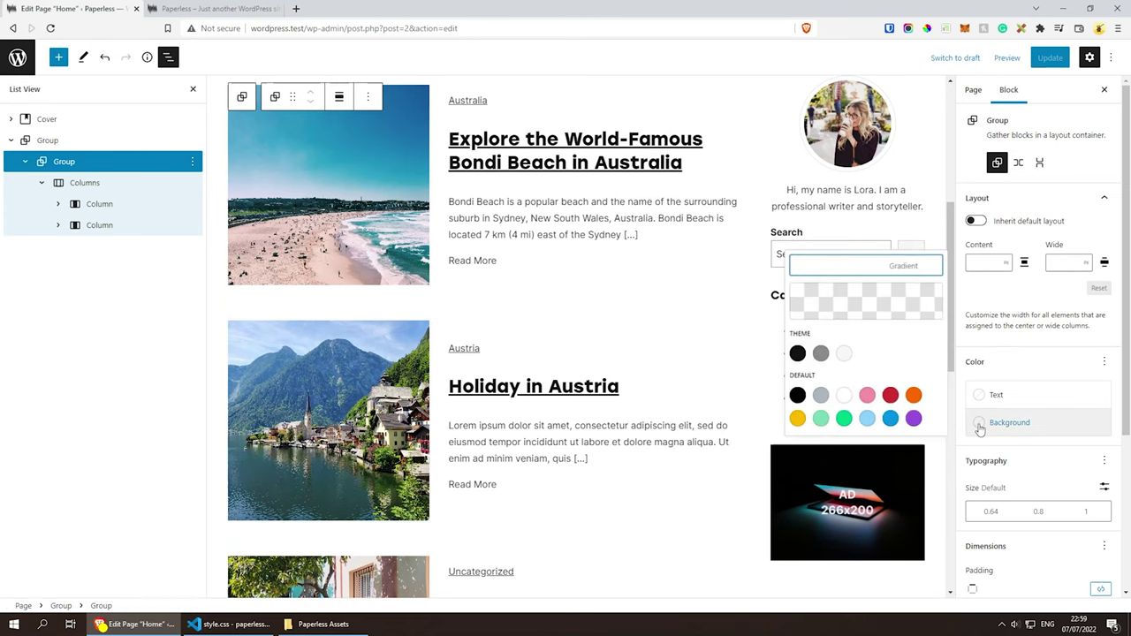
click(840, 395)
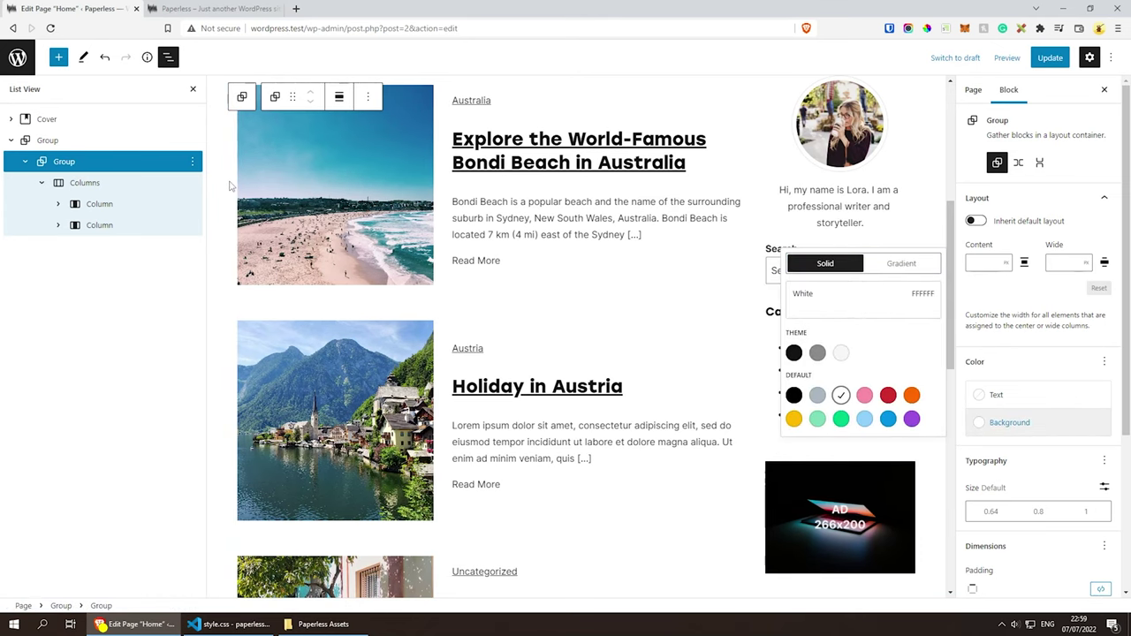
click(1050, 57)
click(228, 9)
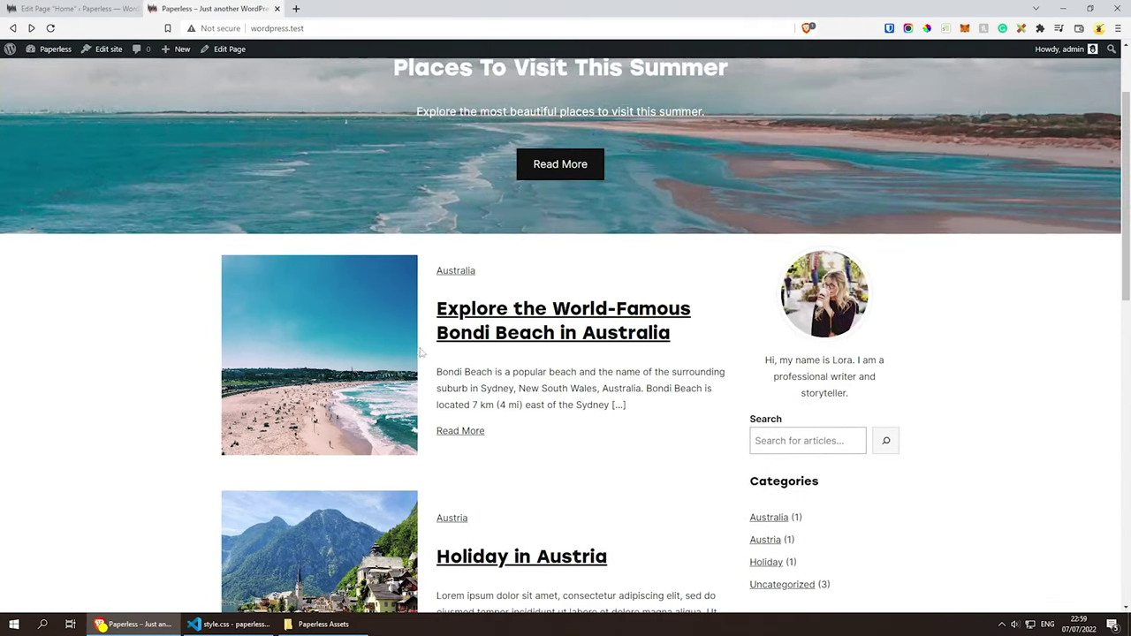
scroll(398, 405, up, 2)
scroll(249, 118, down, 2)
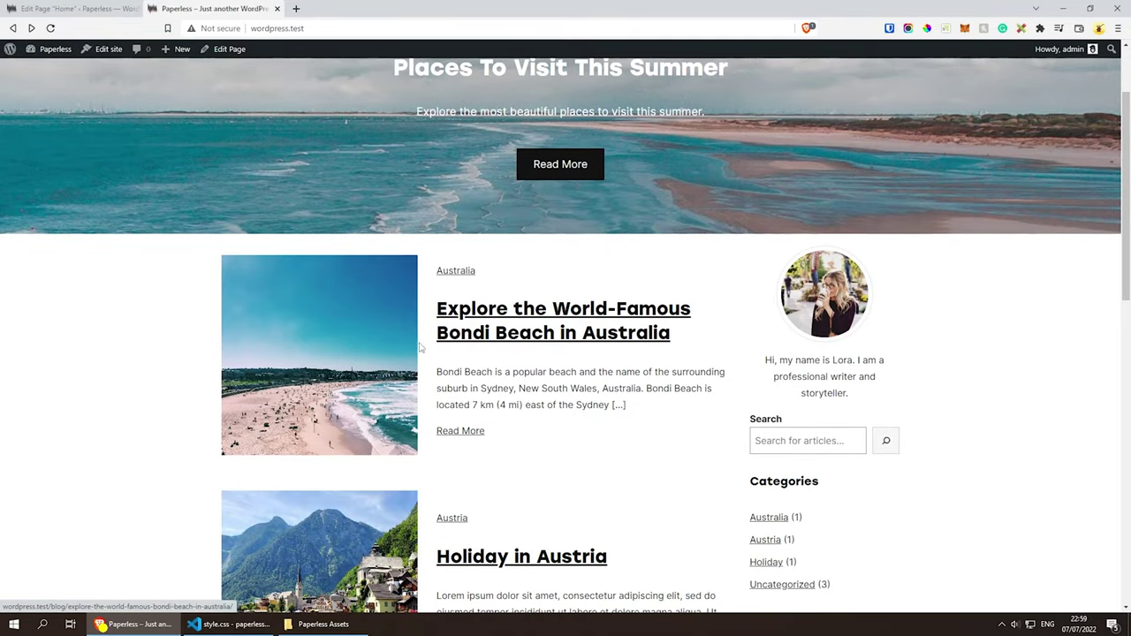
Change the Post Featured Image height from 340 to 330, update, and reload the live homepage.
click(88, 9)
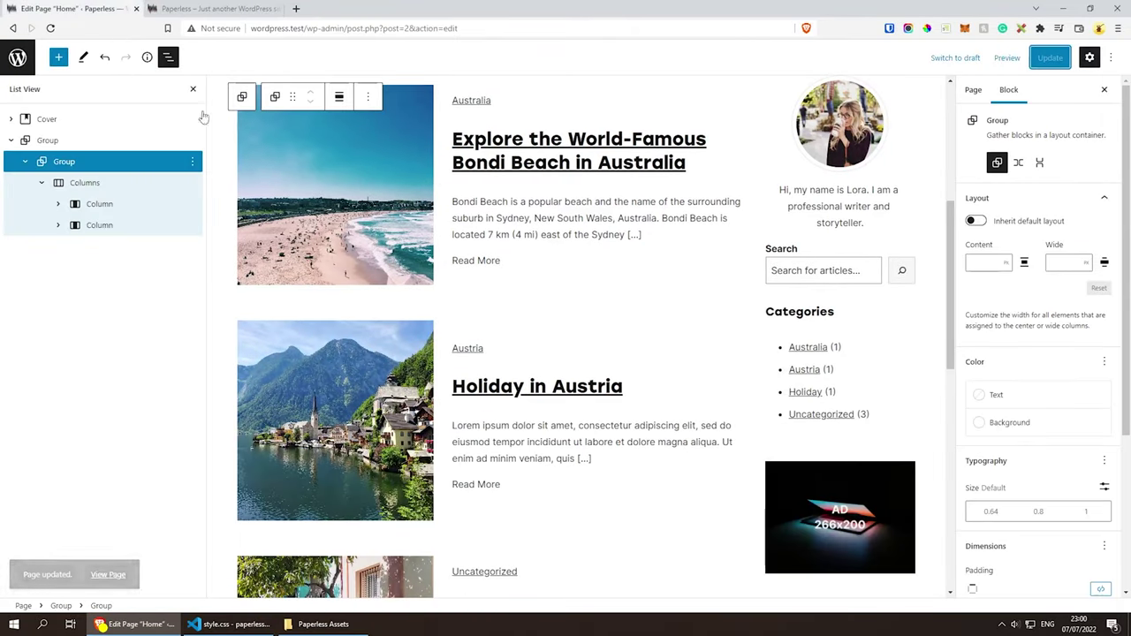
click(359, 179)
click(1014, 272)
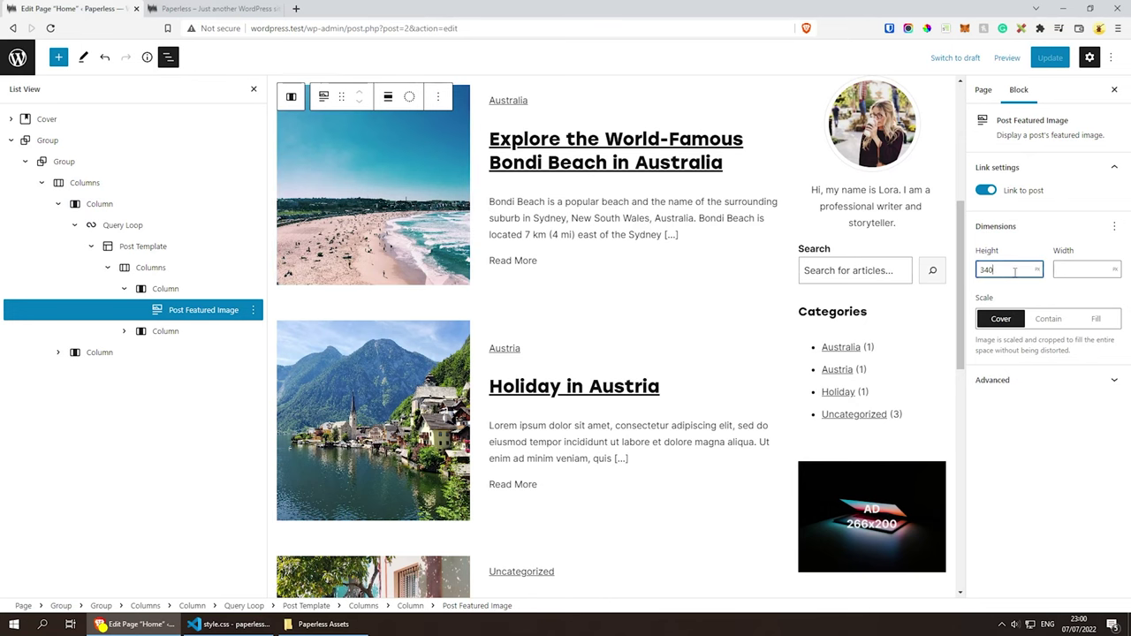
key(BackSpace)
key(BackSpace)
text(30)
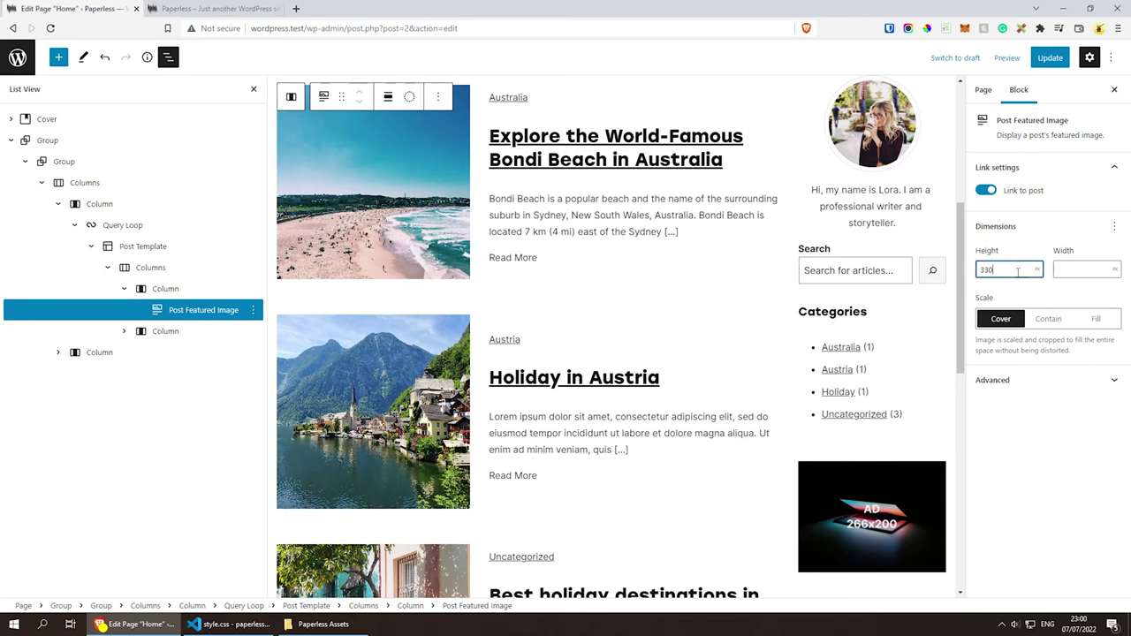
click(1050, 57)
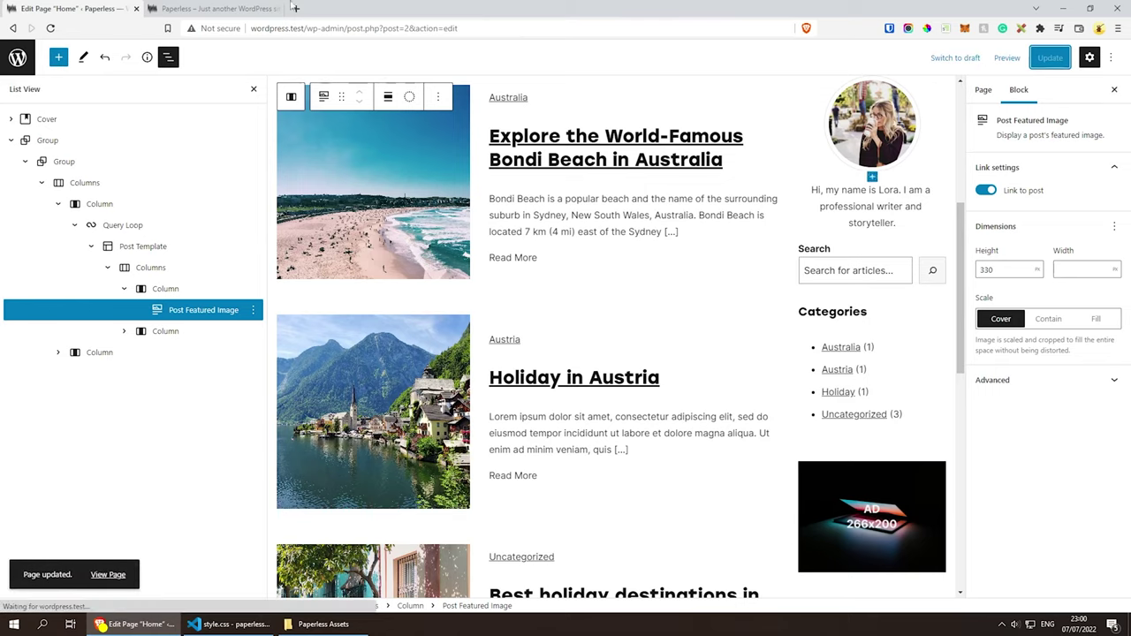
key(ctrl+Tab)
key(F5)
scroll(495, 248, down, 1)
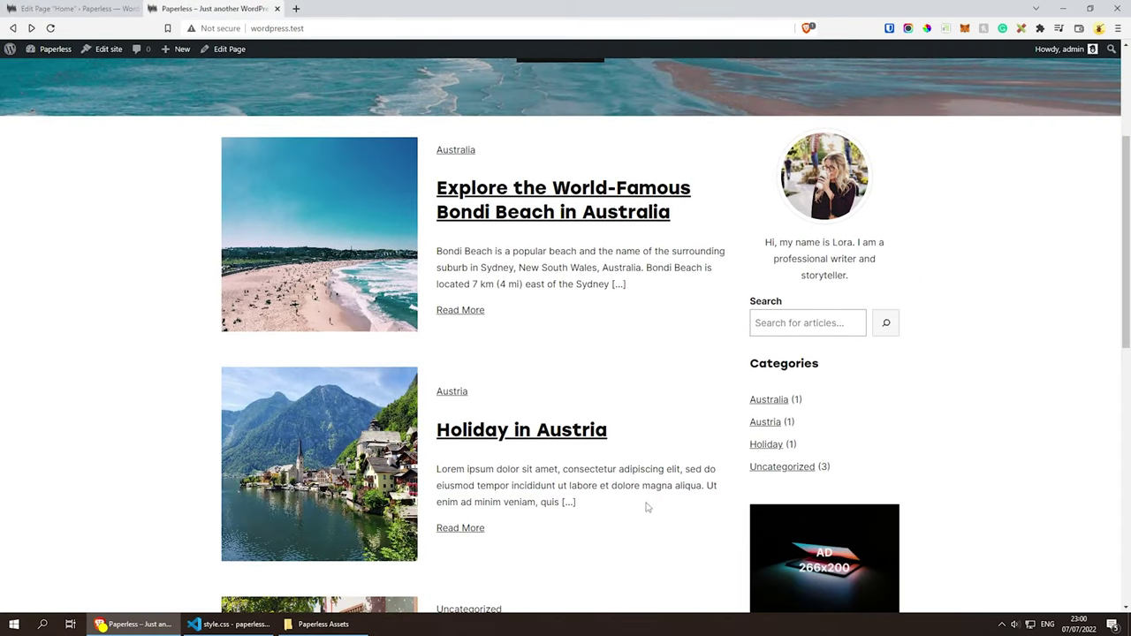
Scroll through the live homepage, then open it in the Site Editor with Edit site.
scroll(895, 325, down, 1)
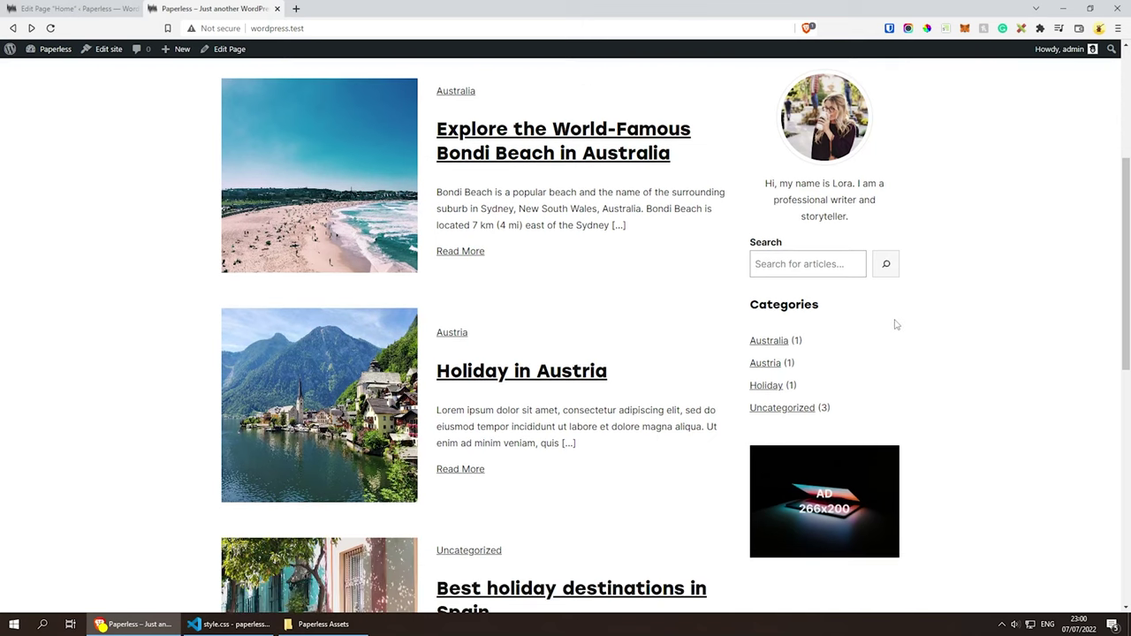
scroll(895, 324, up, 1)
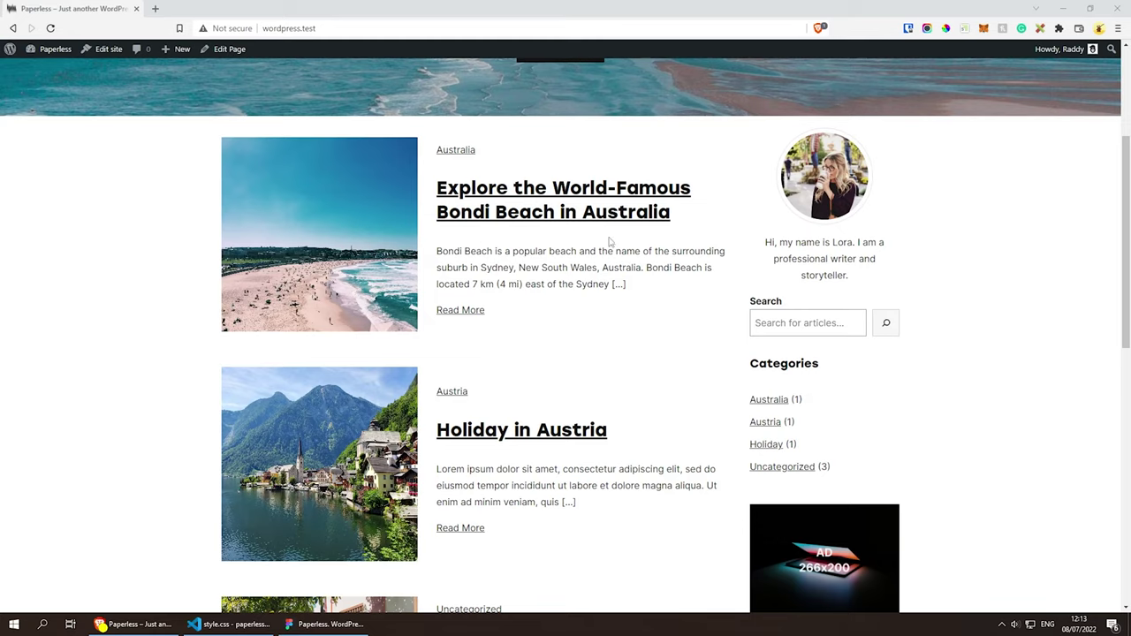
scroll(553, 231, down, 7)
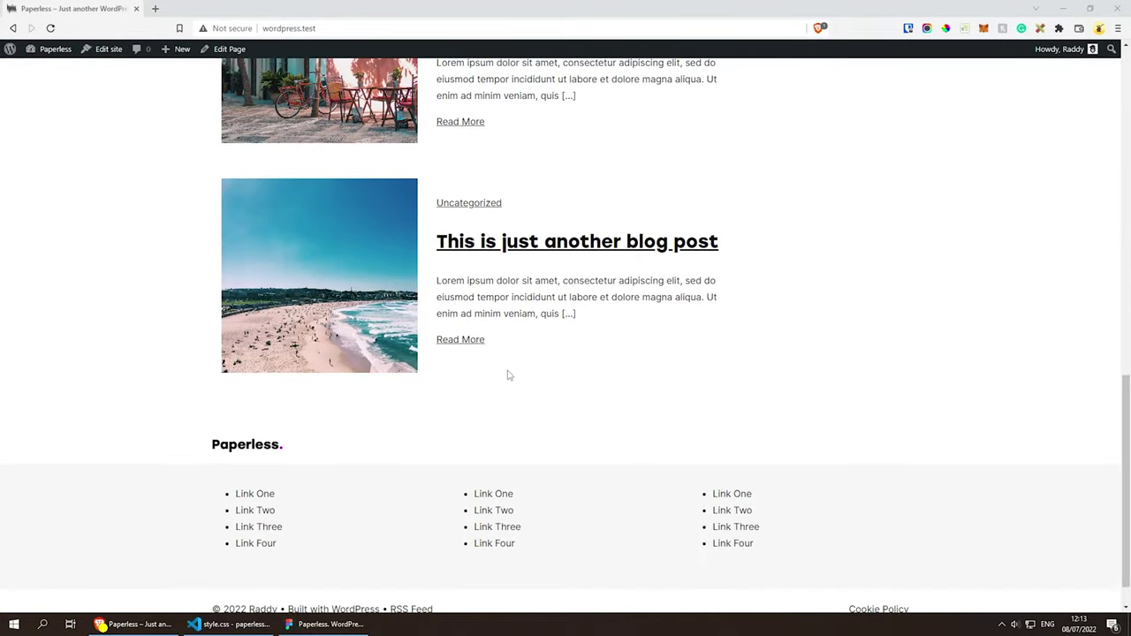
scroll(498, 340, up, 9)
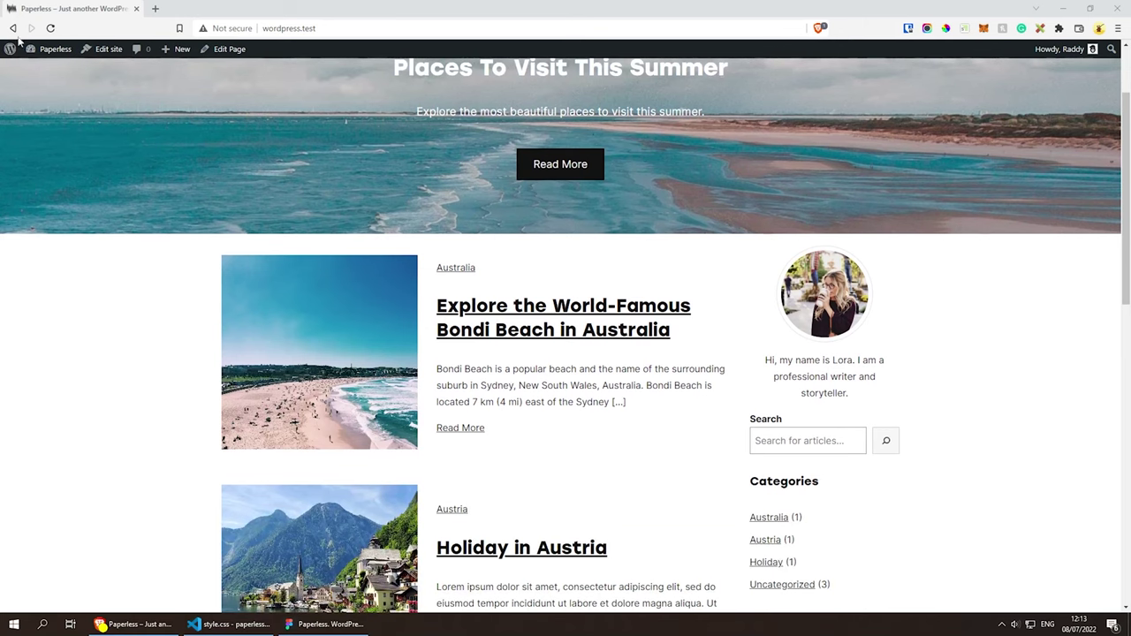
ctrl+click(103, 53)
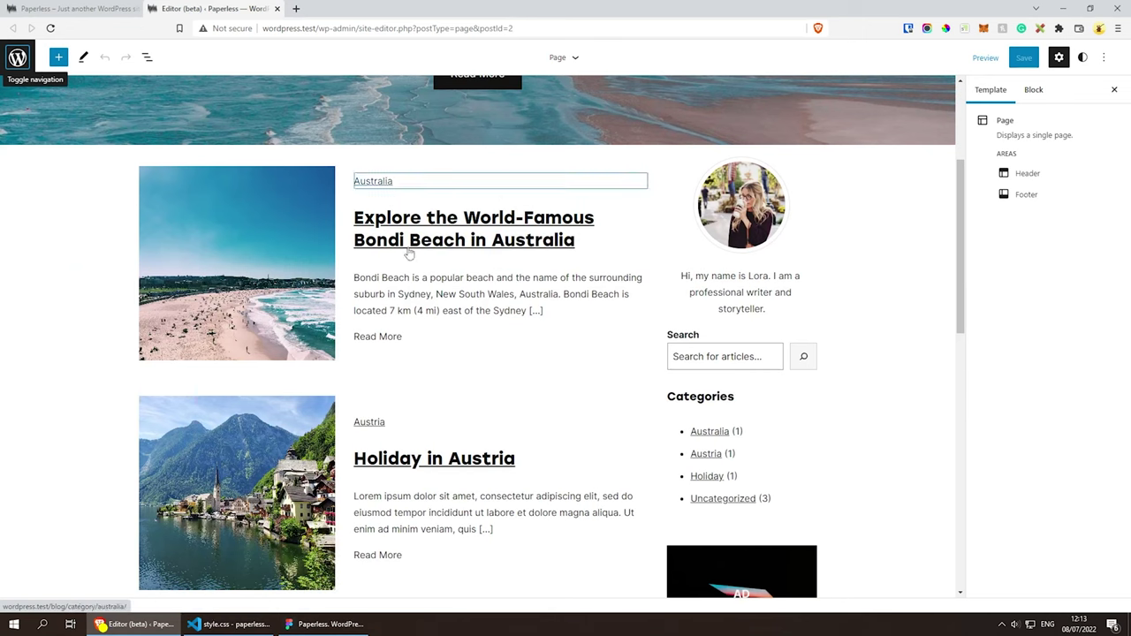
Add a Post Author block with the avatar hidden and a Post Date block under the post title.
click(500, 260)
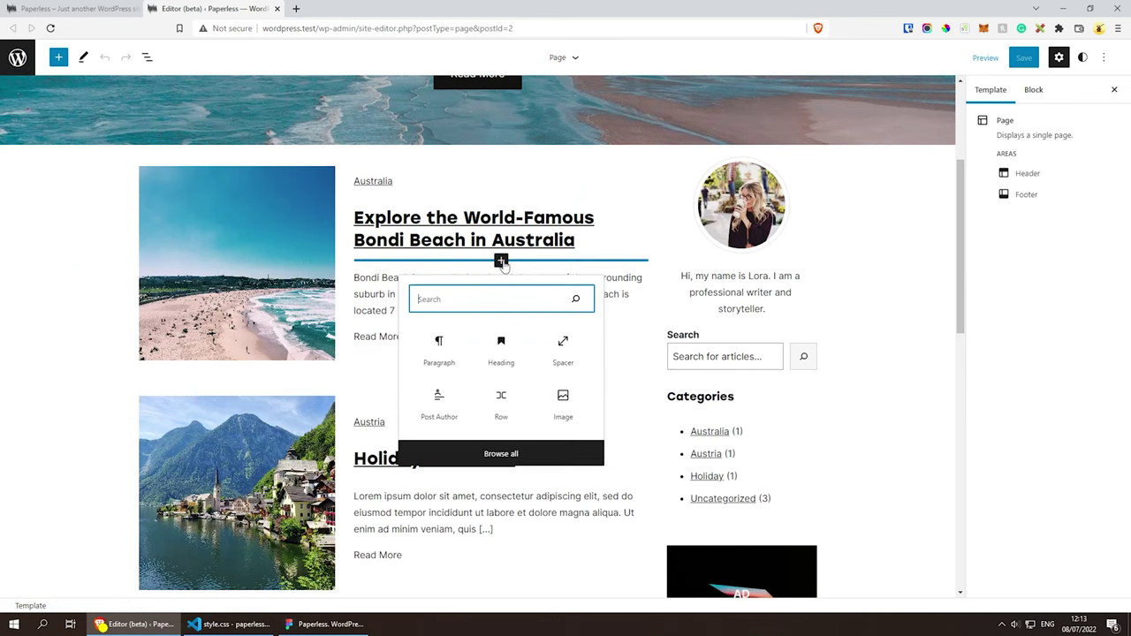
text(aut)
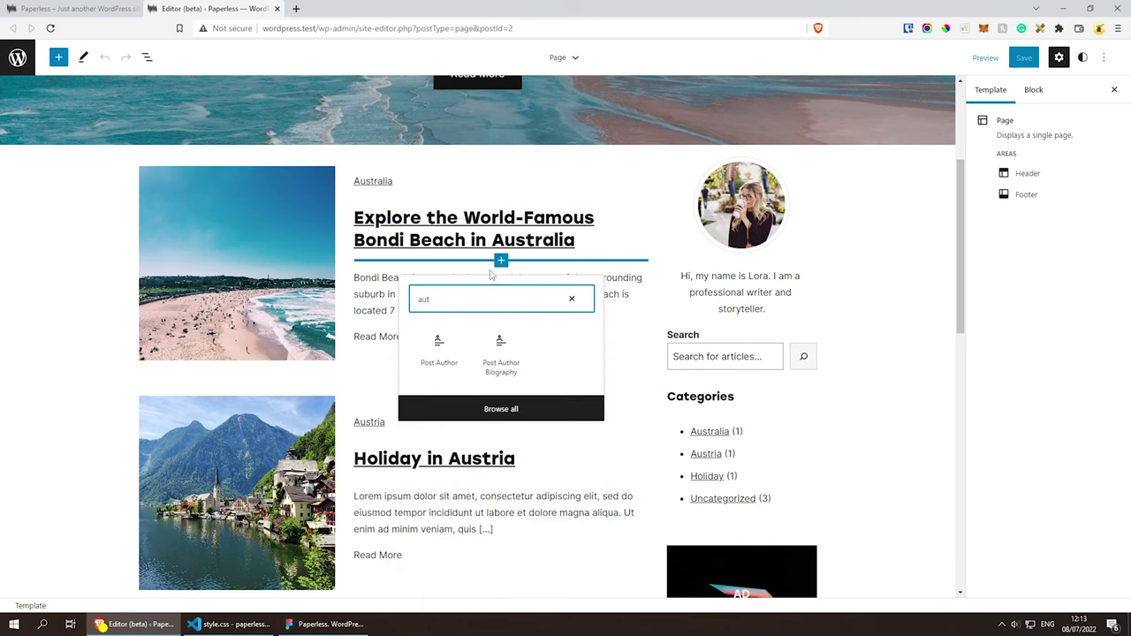
click(437, 341)
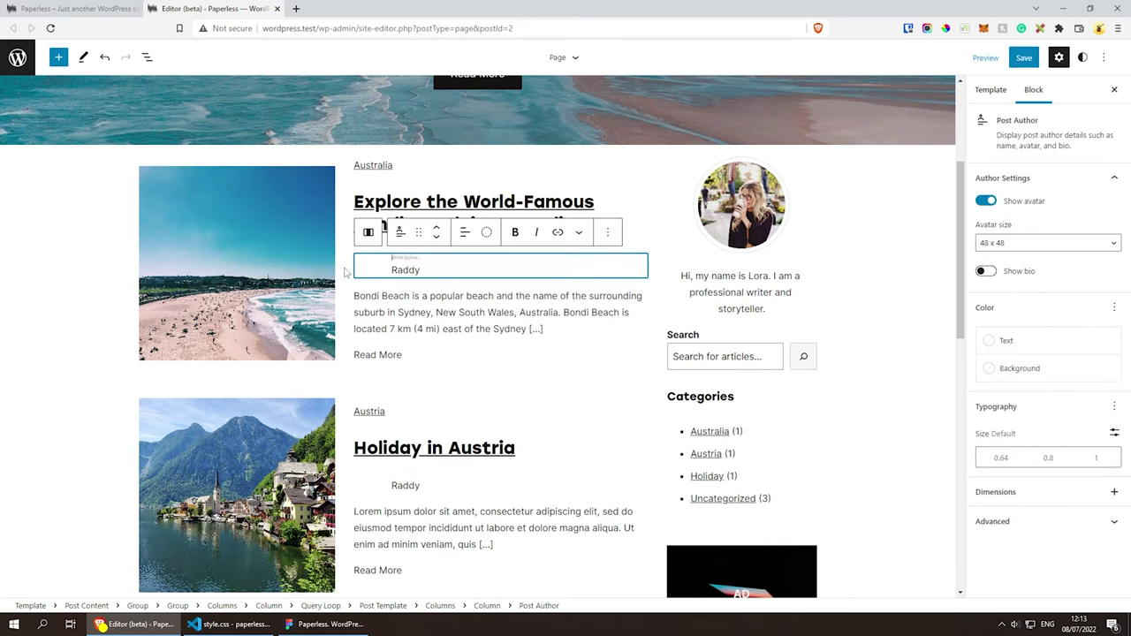
click(987, 201)
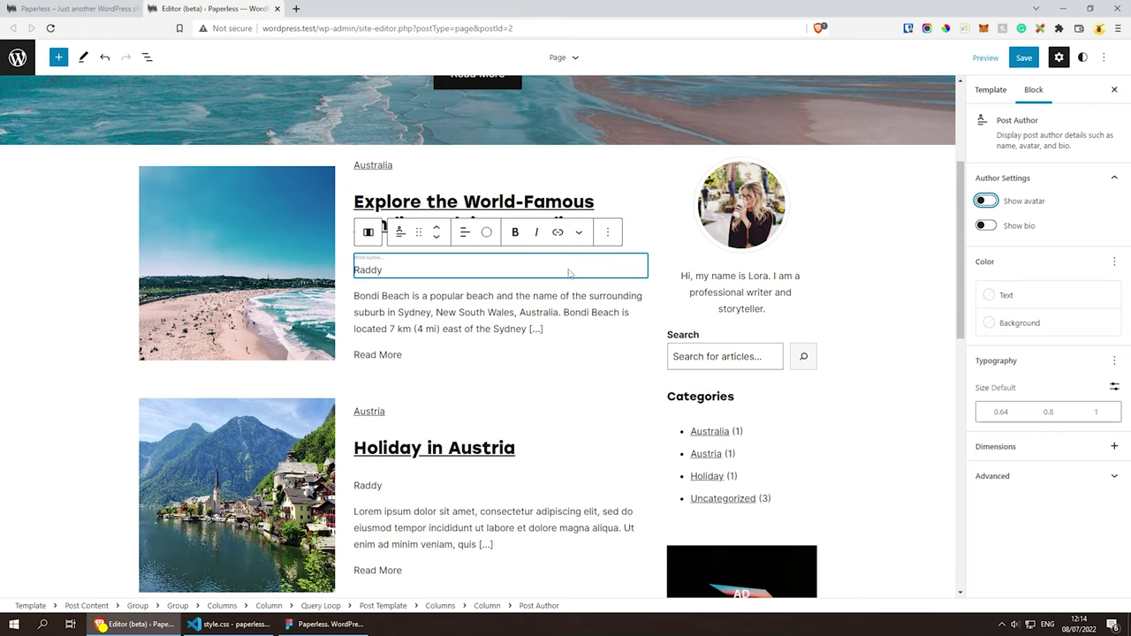
key(Return)
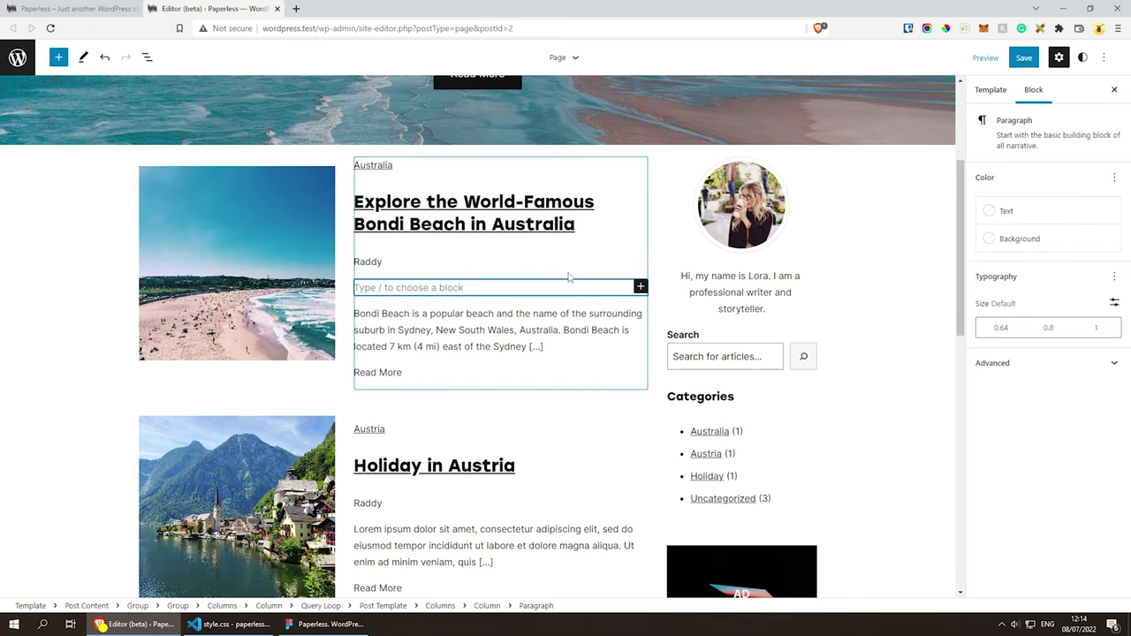
text(/date)
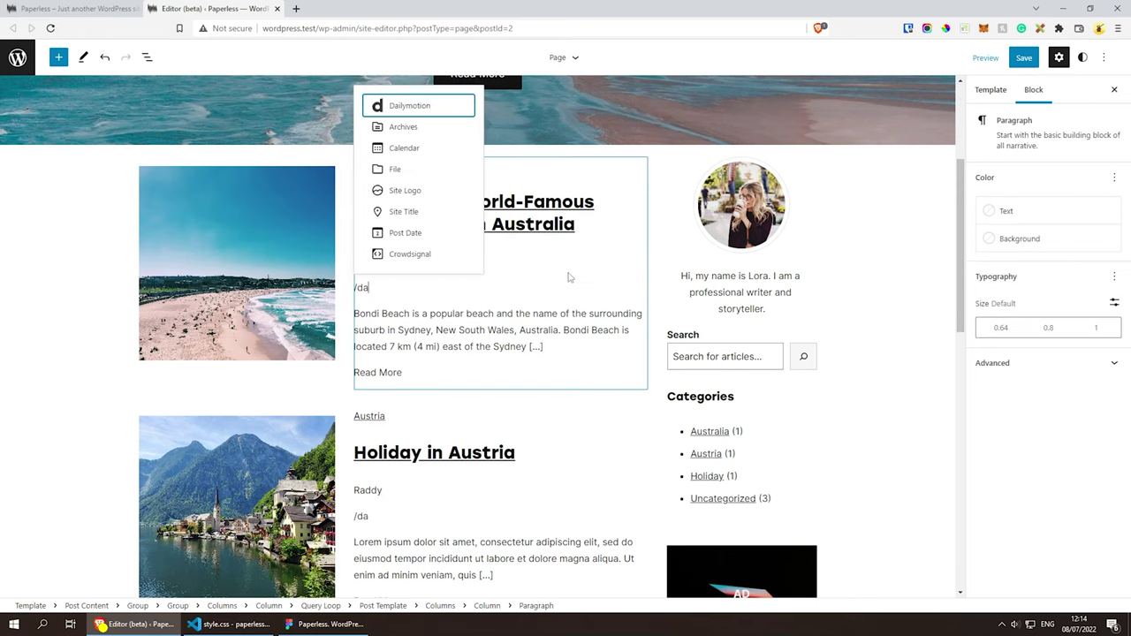
click(433, 254)
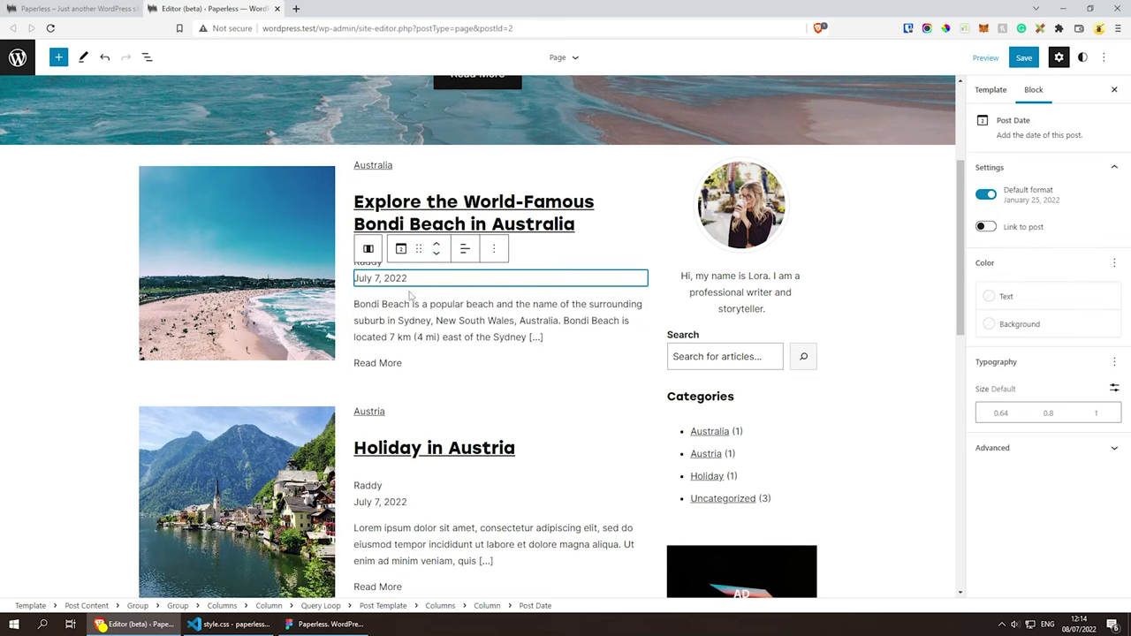
click(1024, 58)
Reload the live homepage to check the author and date lines, then return to the site editor.
click(77, 8)
key(F5)
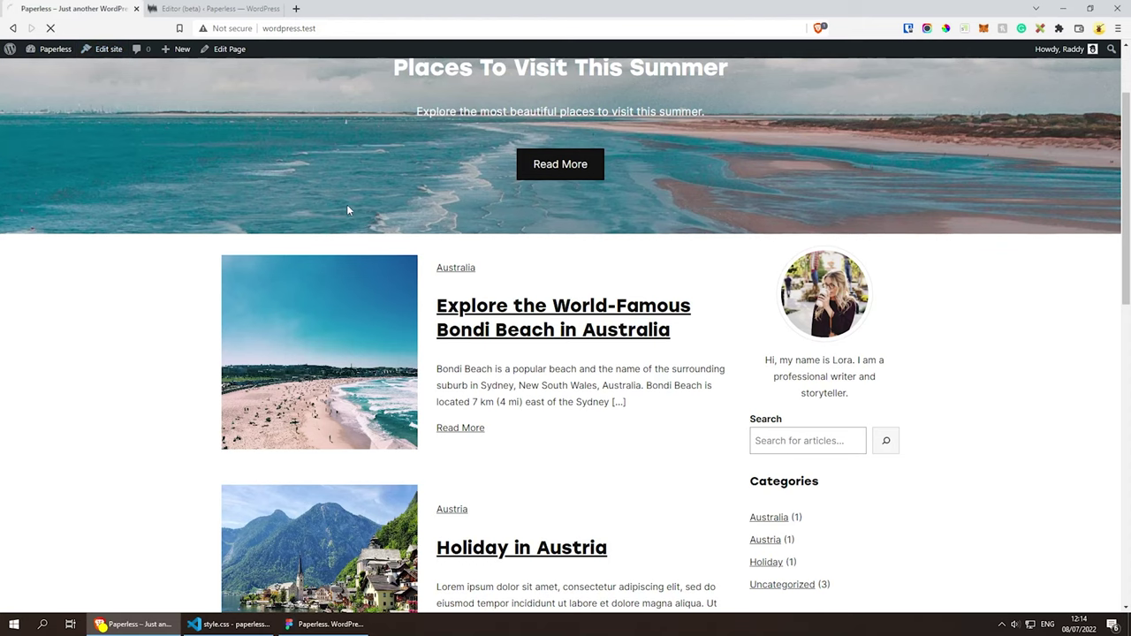
scroll(346, 191, down, 2)
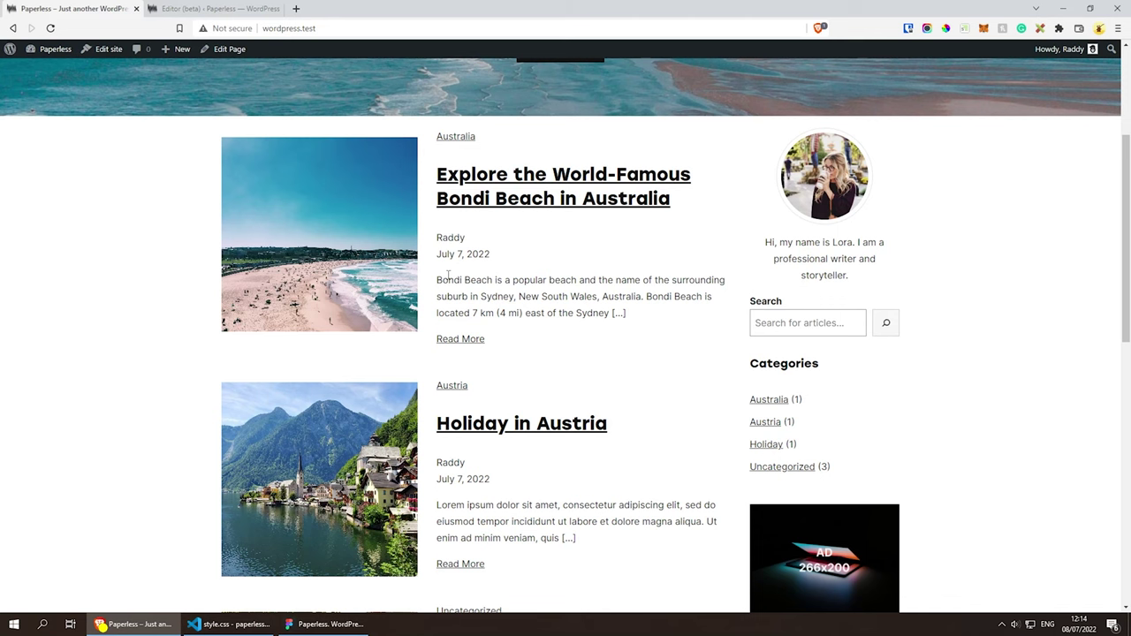
click(232, 8)
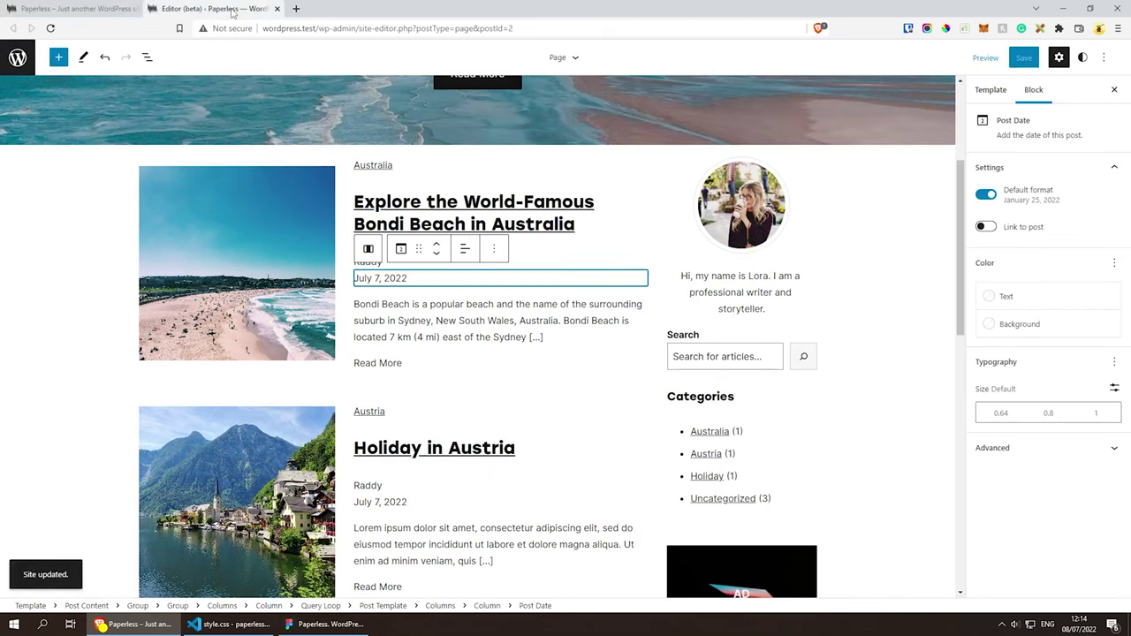
Delete the Post Date and Post Author blocks and save the Home page.
key(Delete)
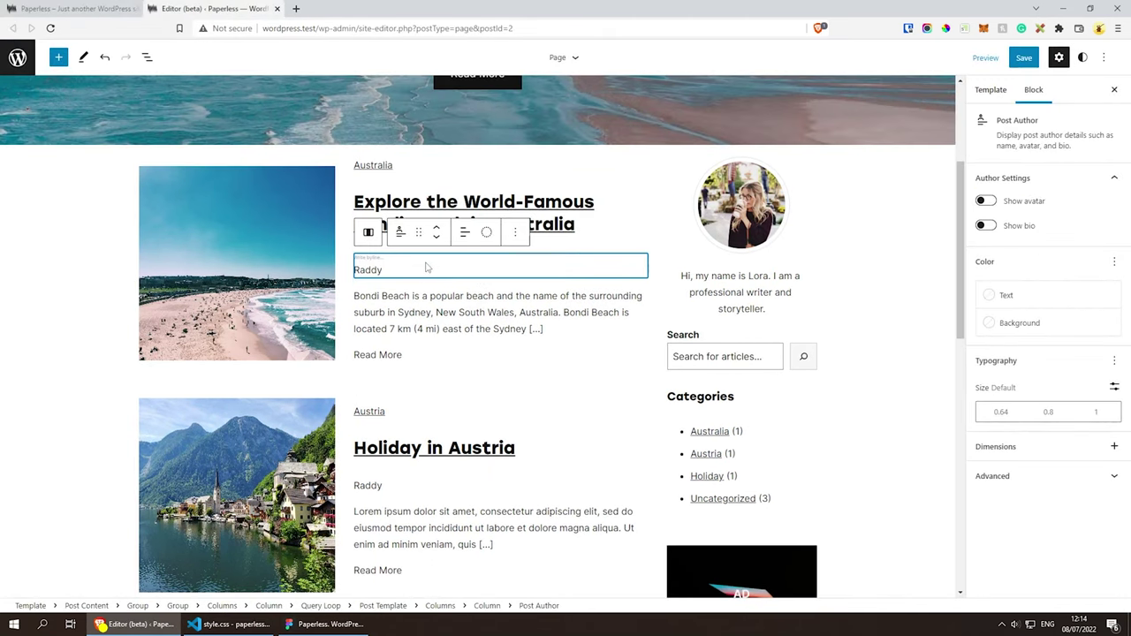
key(Delete)
click(1021, 58)
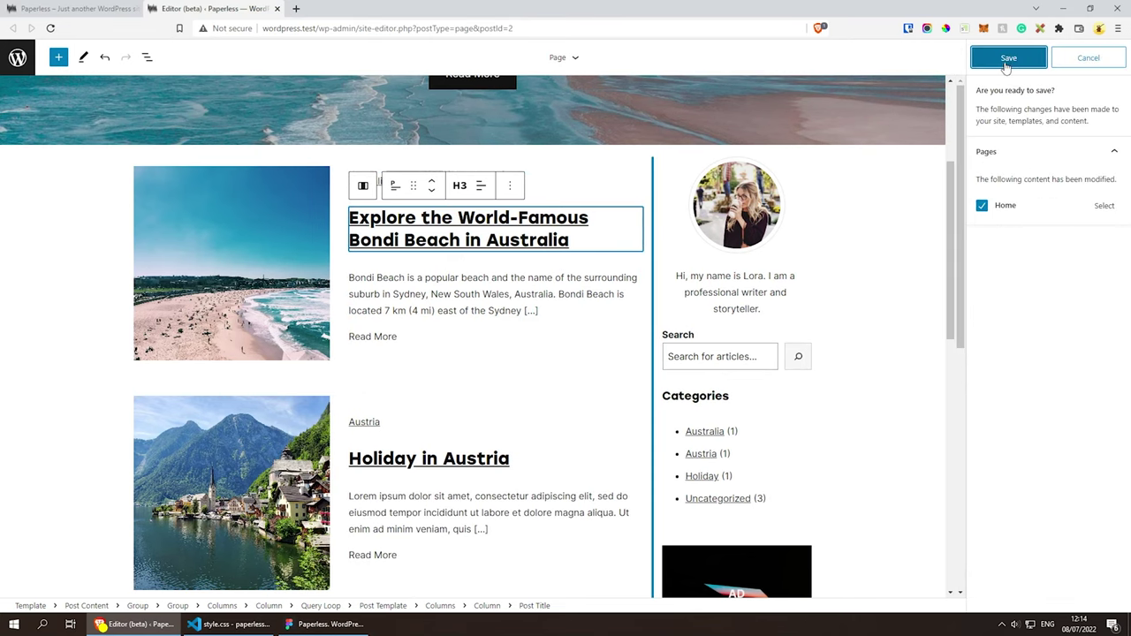
click(1009, 57)
Select the Query Loop block through List View, then go to VS Code's file tree.
click(492, 373)
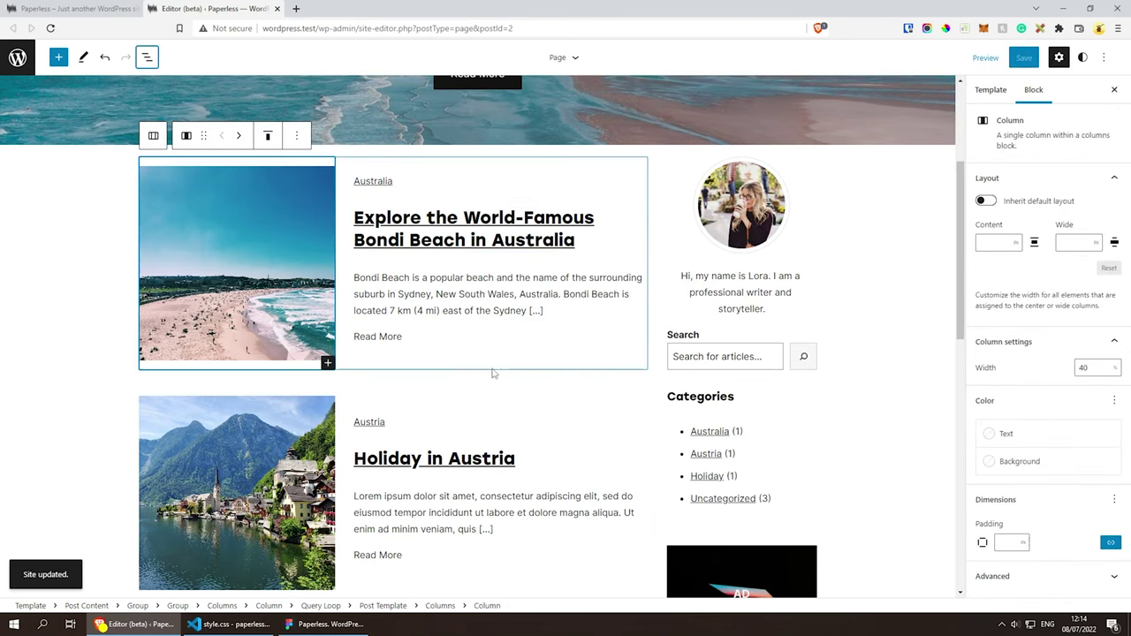
click(381, 171)
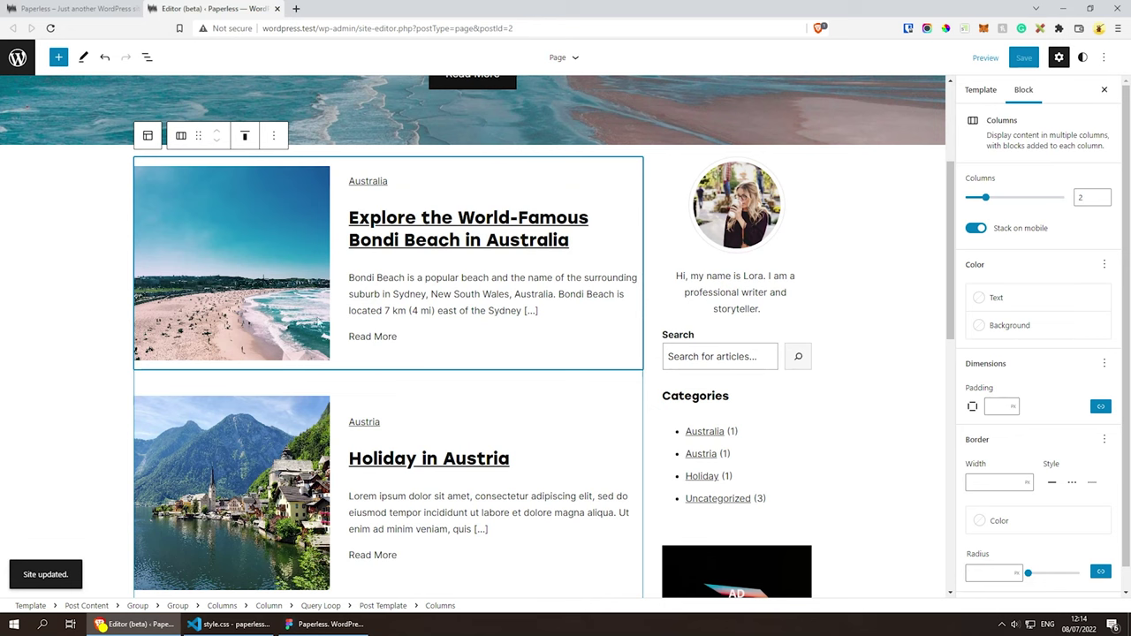
click(147, 56)
click(142, 266)
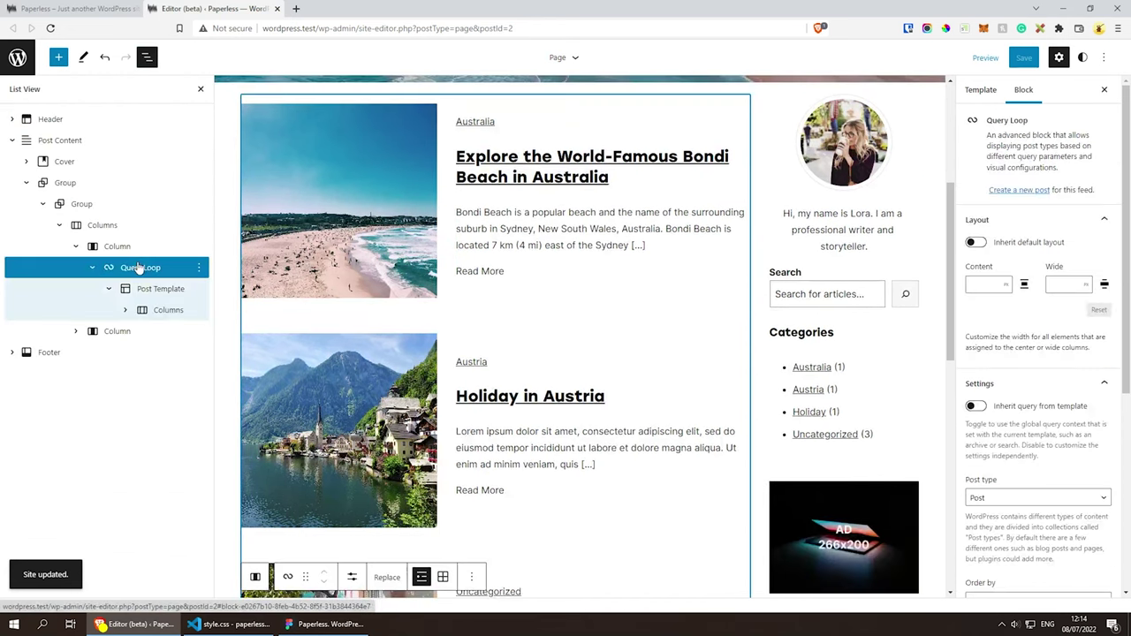
click(147, 57)
click(232, 624)
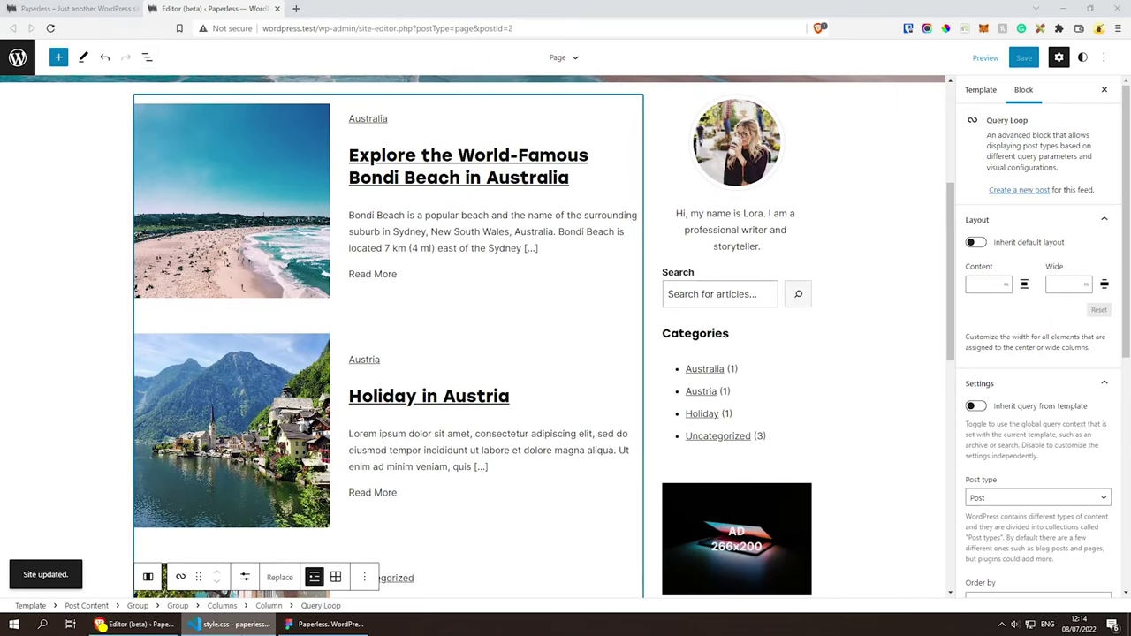
click(29, 63)
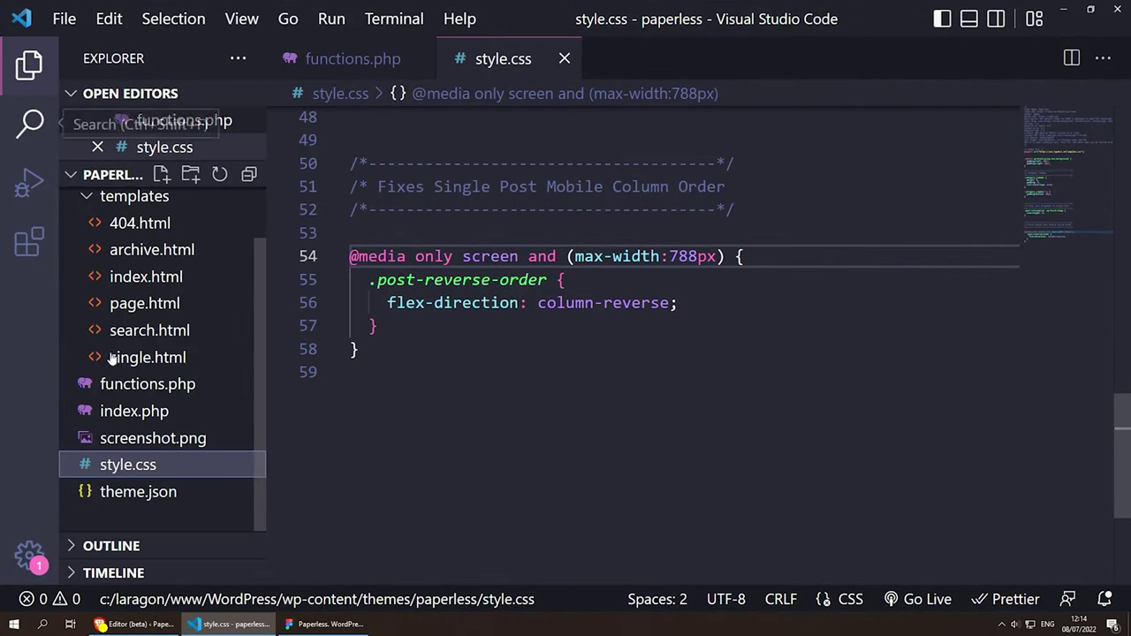
Open theme.json and make a blank line in the styles blocks section for a new entry.
click(141, 492)
click(29, 63)
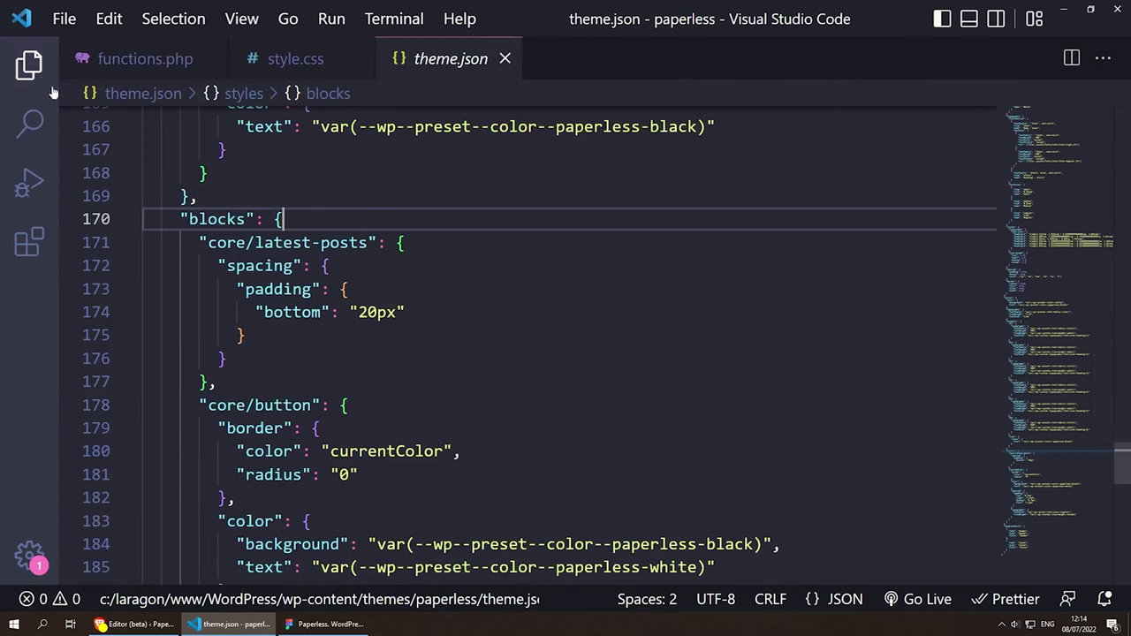
scroll(369, 228, down, 1)
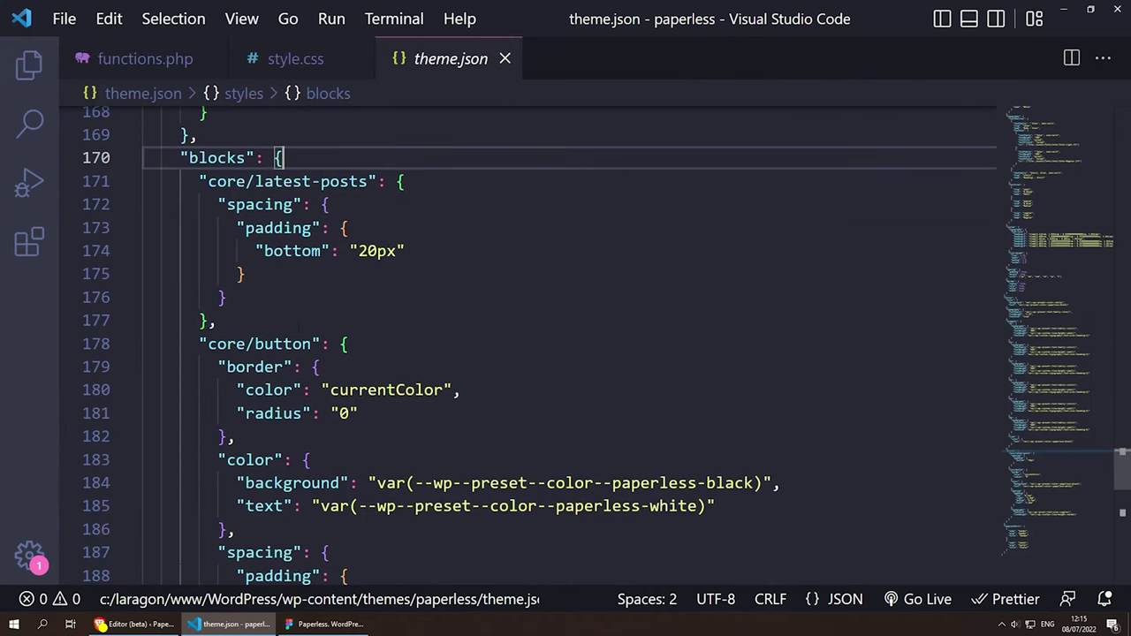
drag(413, 183, 200, 182)
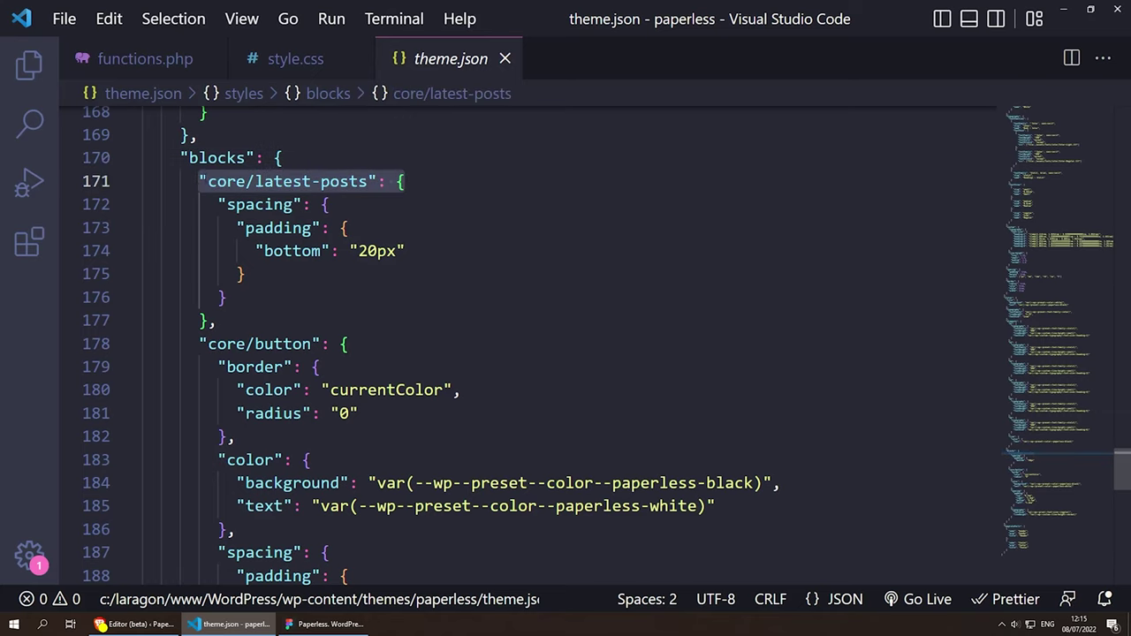
click(311, 160)
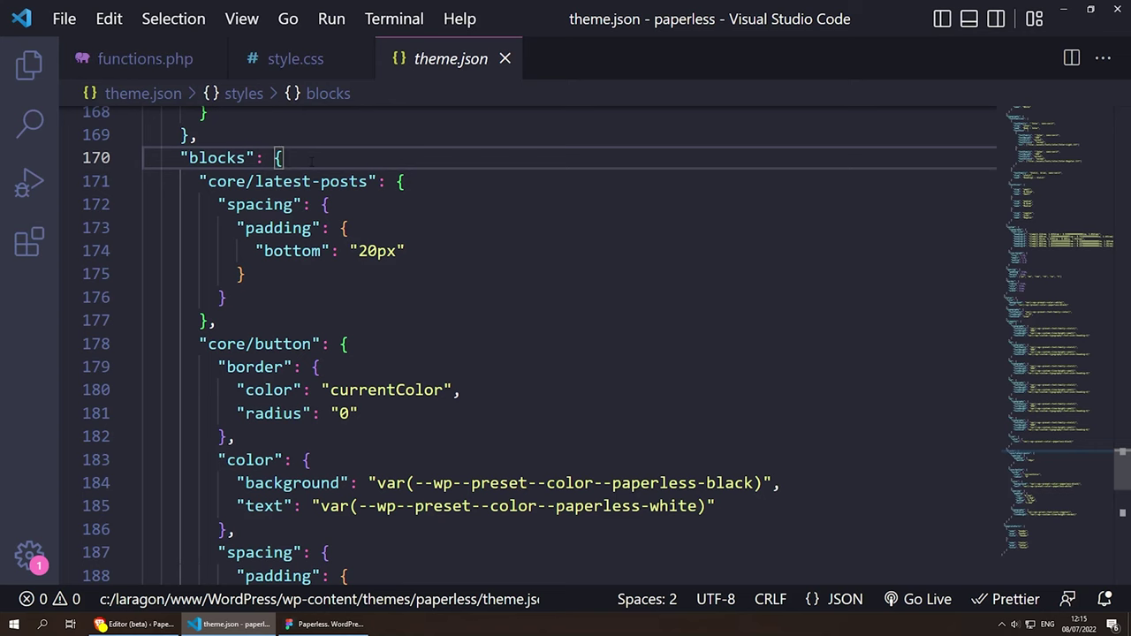
key(Return)
key(Return)
key(Return)
key(Up)
key(Up)
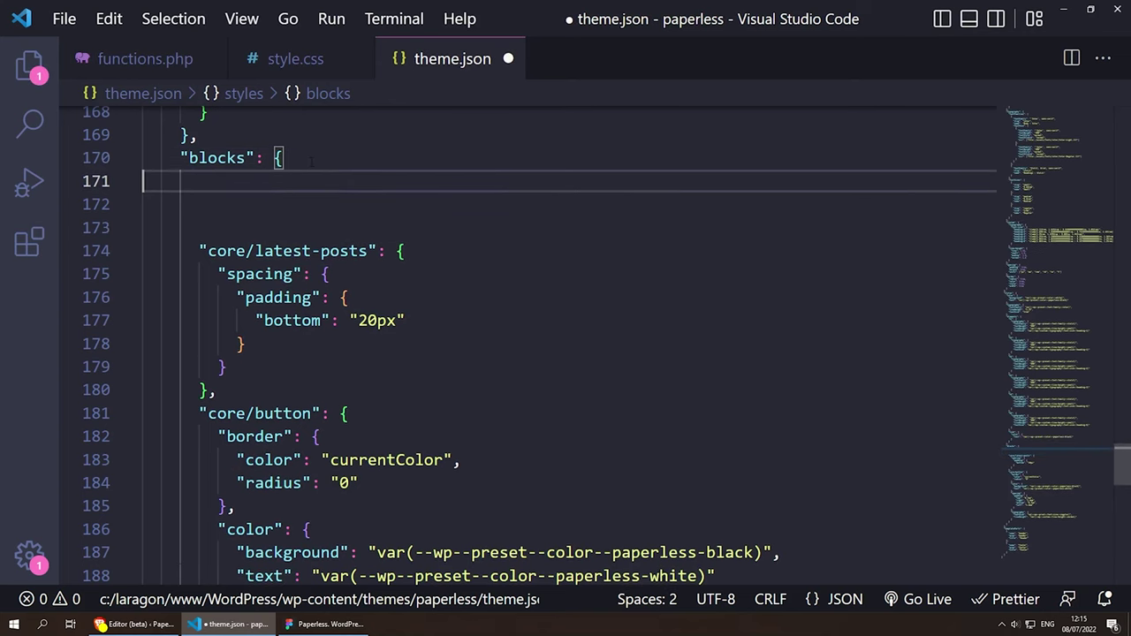
Add a "core/query" block entry using the block-name autocomplete.
text(")
text(core/)
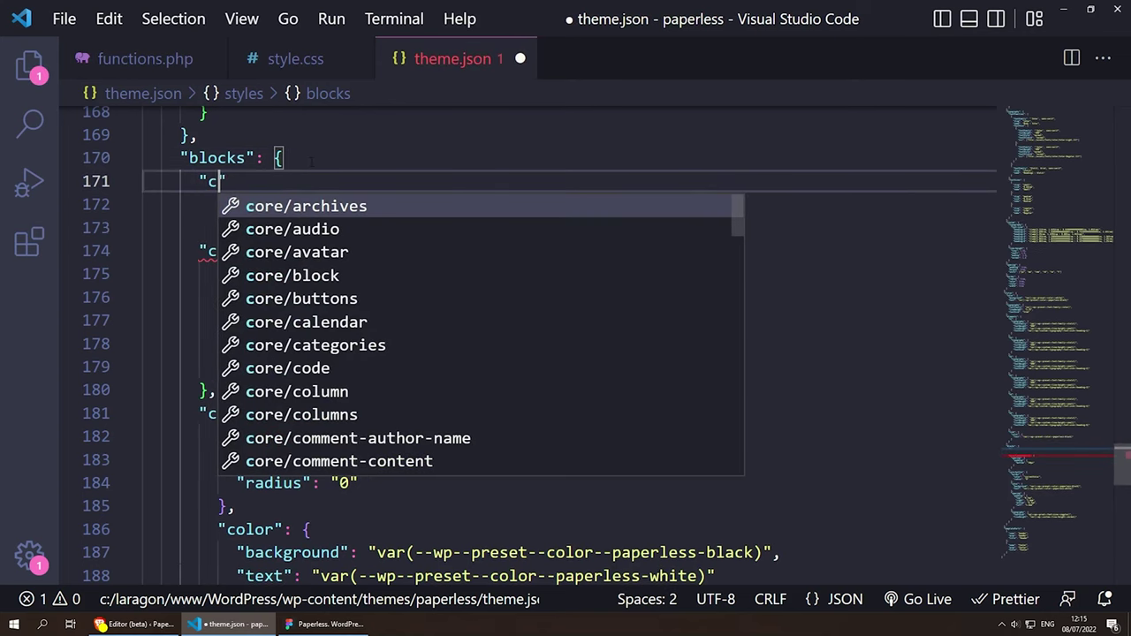
text(que)
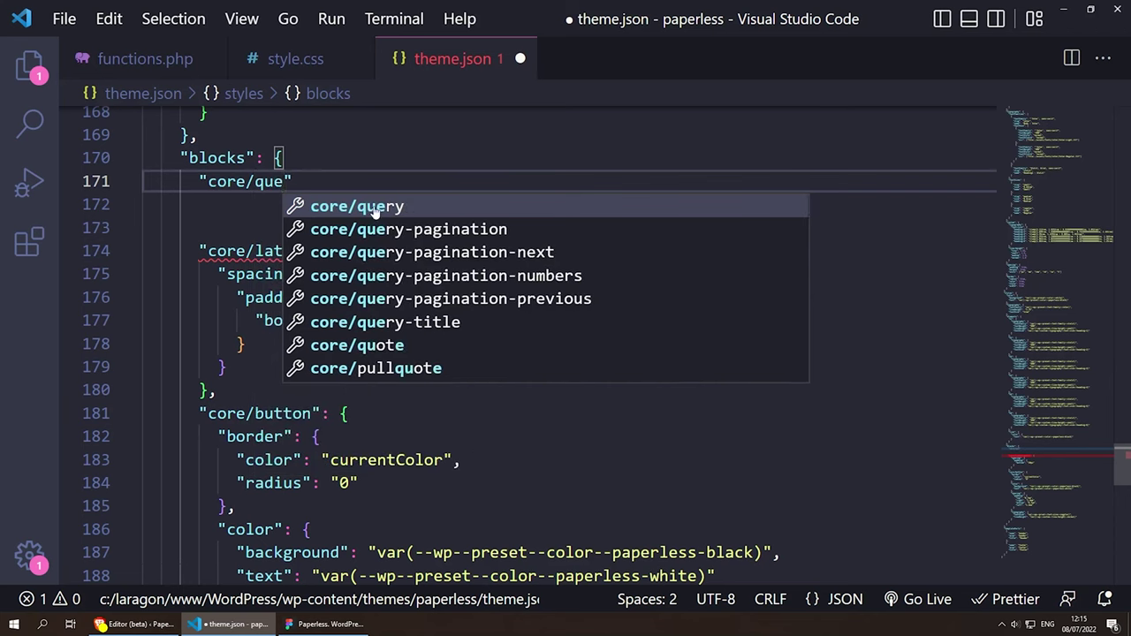
key(Down)
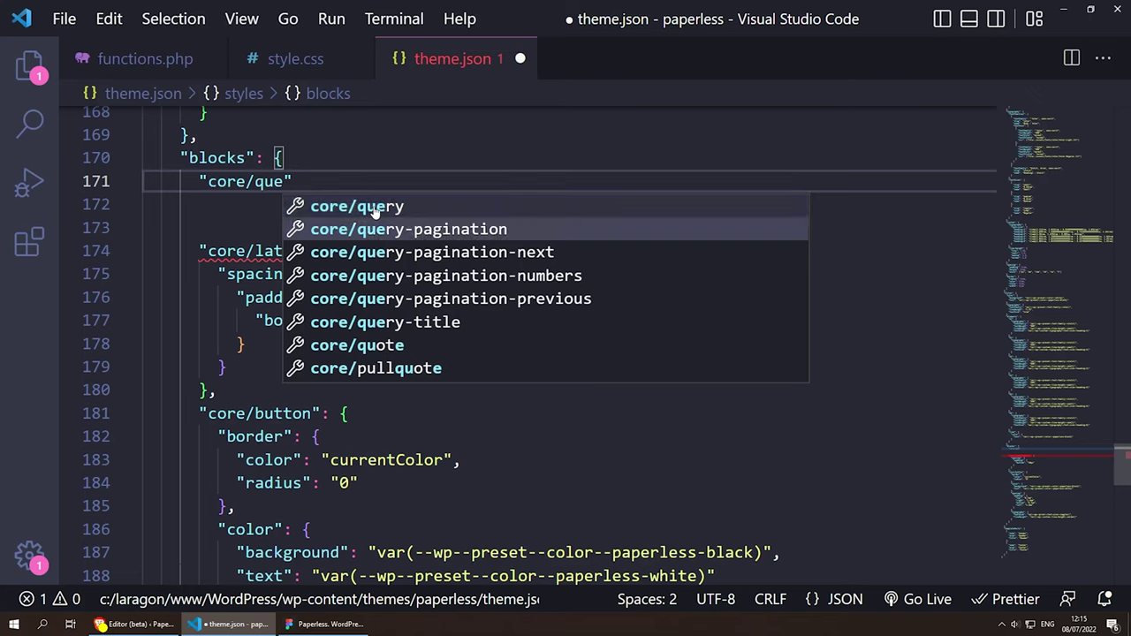
key(Down)
key(Down)
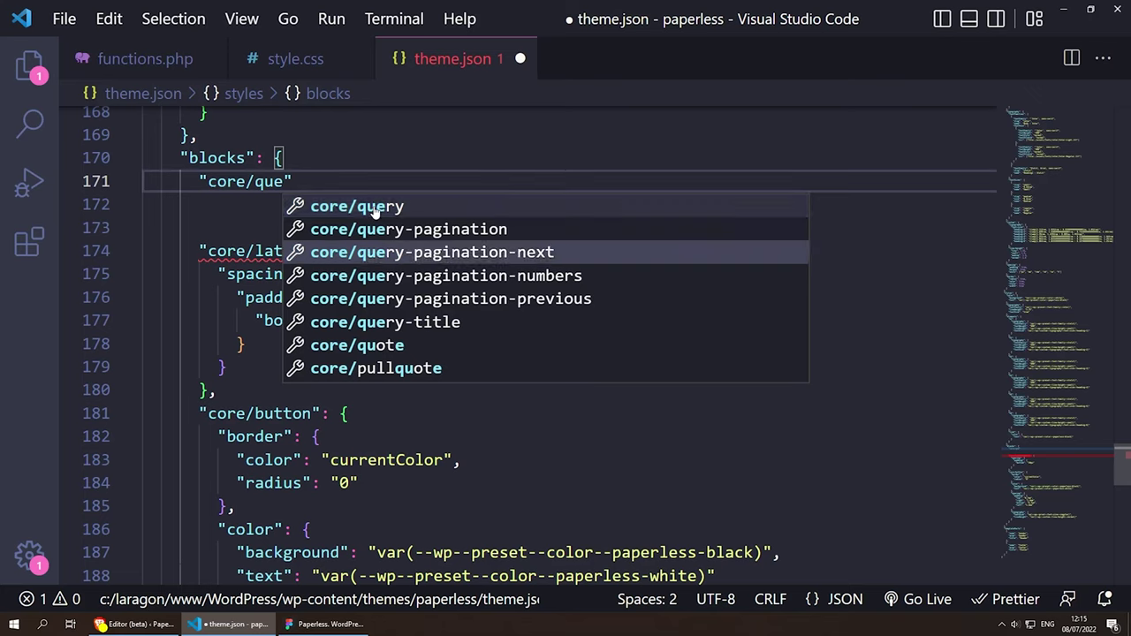
key(Down)
key(Down)
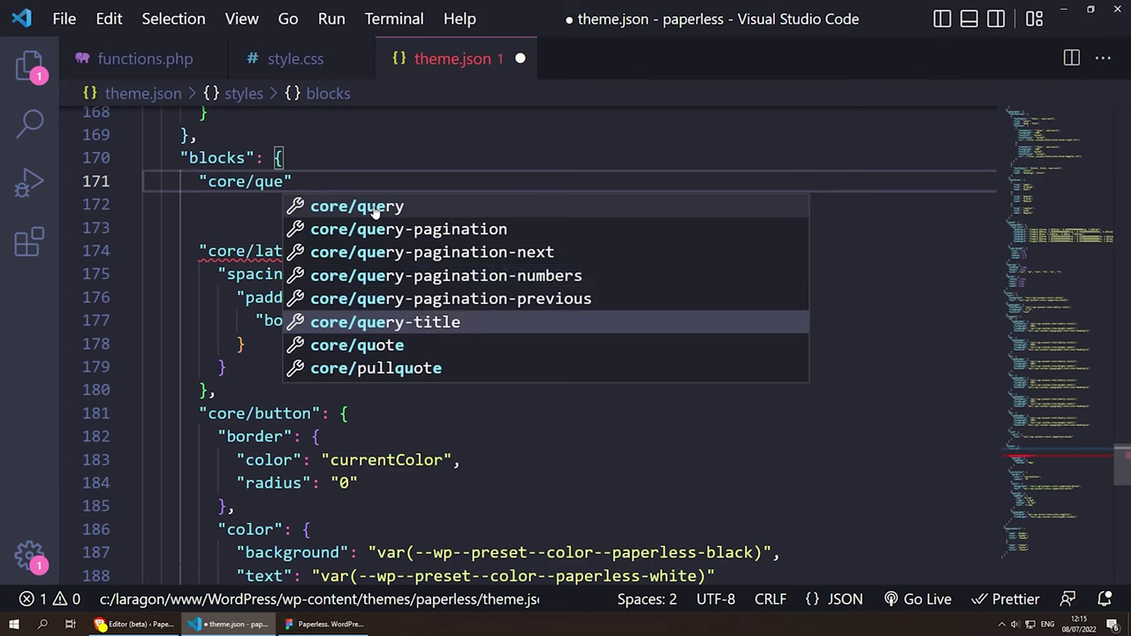
key(Down)
key(Down)
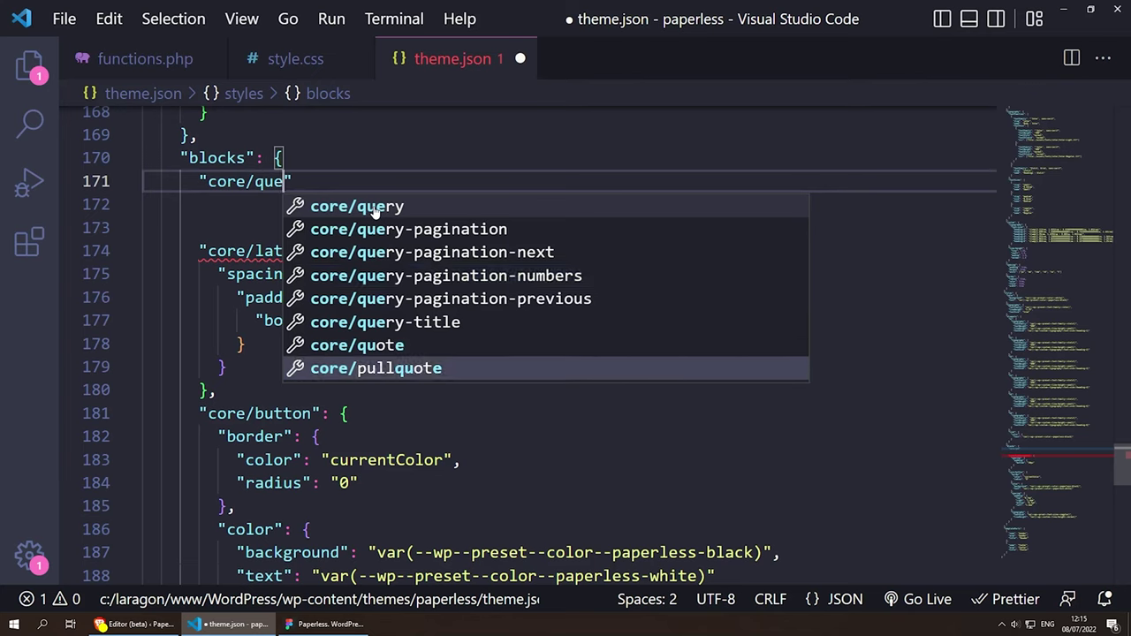
key(Up)
key(Up)
key(Up)
key(Up)
key(Up)
key(Up)
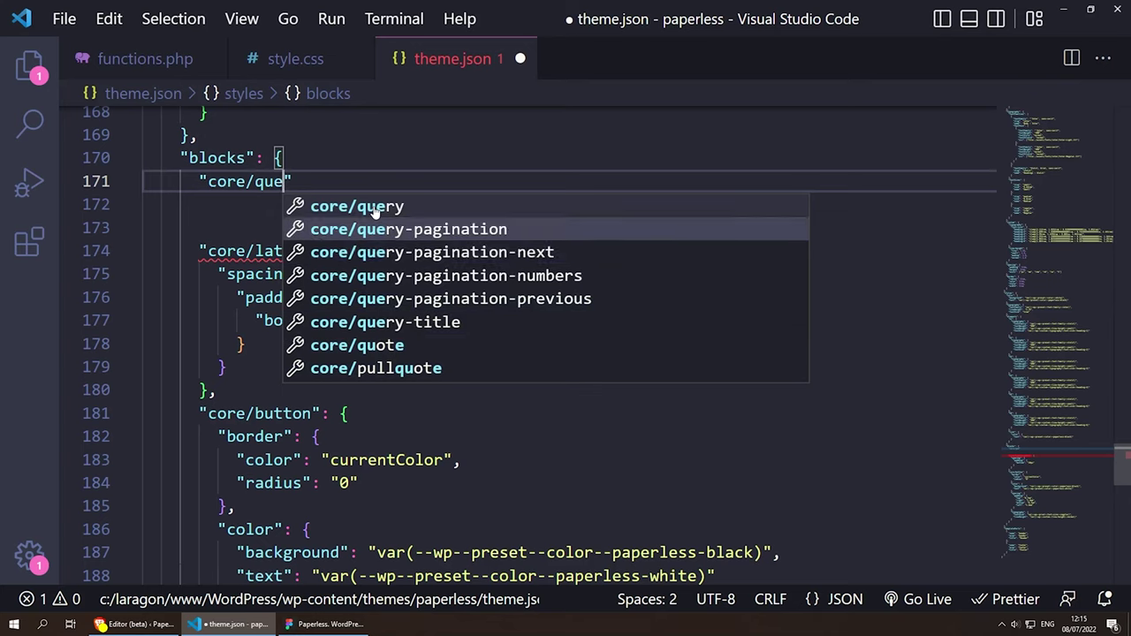
key(Up)
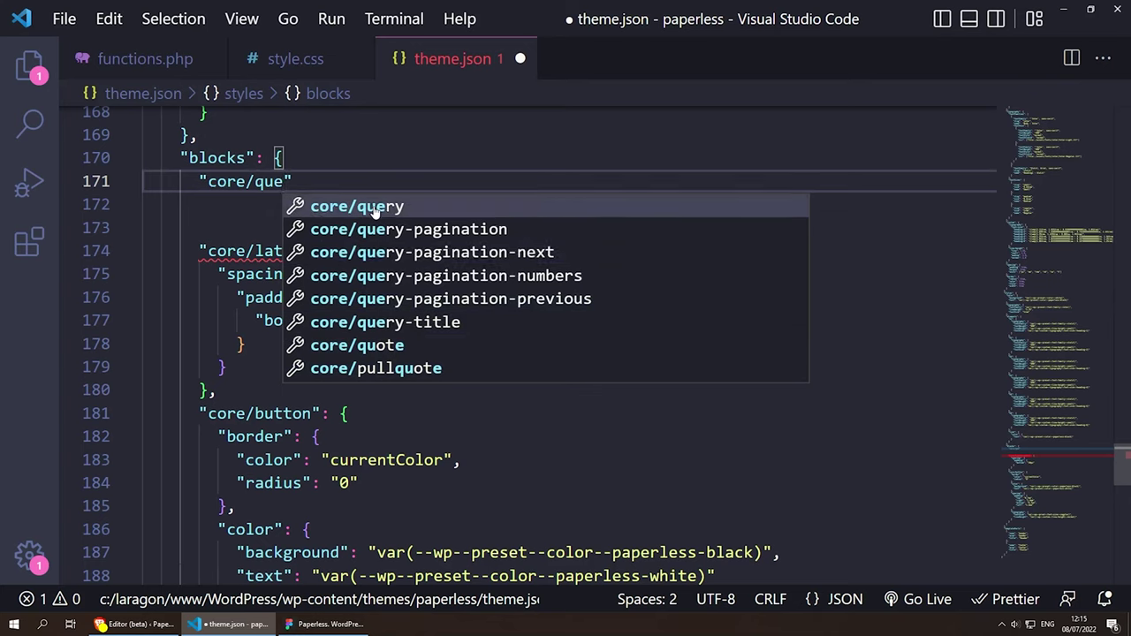
key(Return)
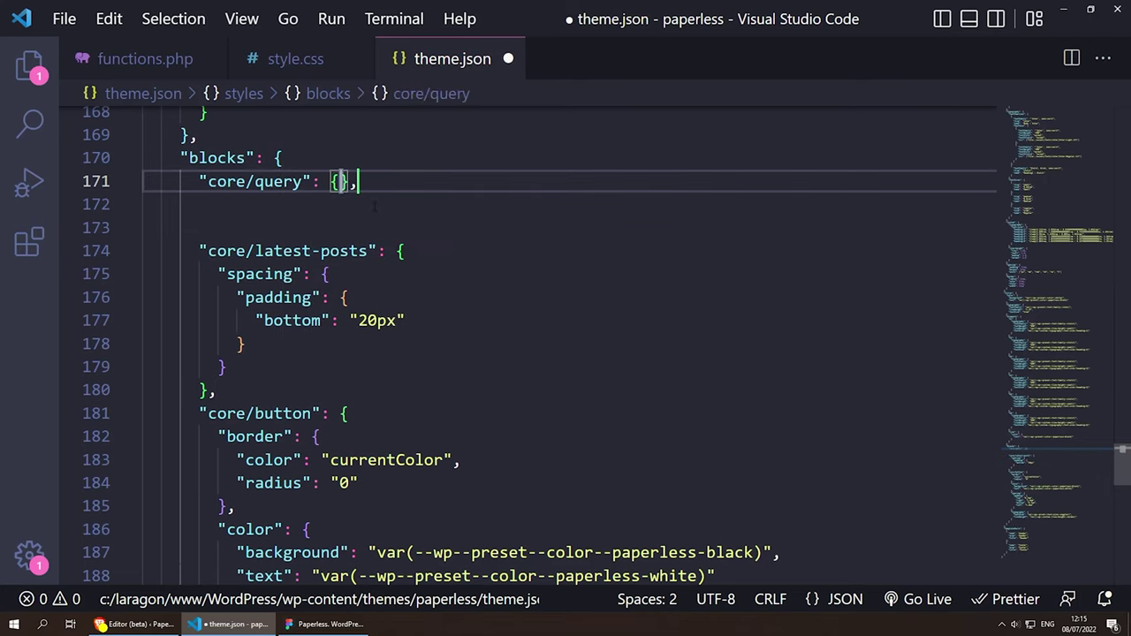
key(Return)
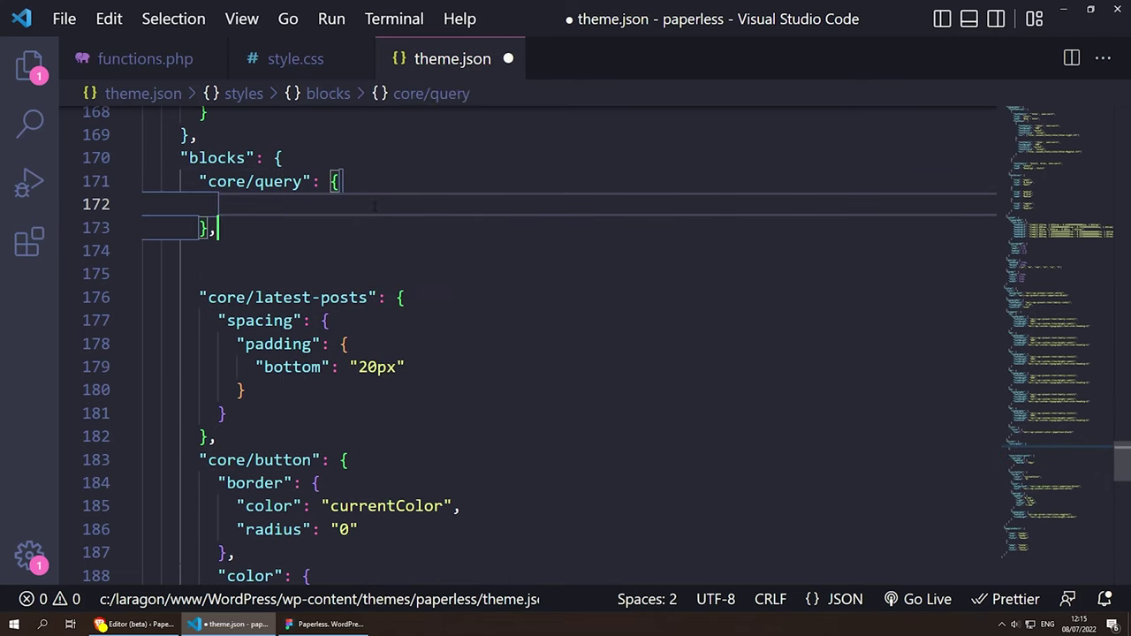
Give core/query a color text value of "red" and save theme.json.
text(")
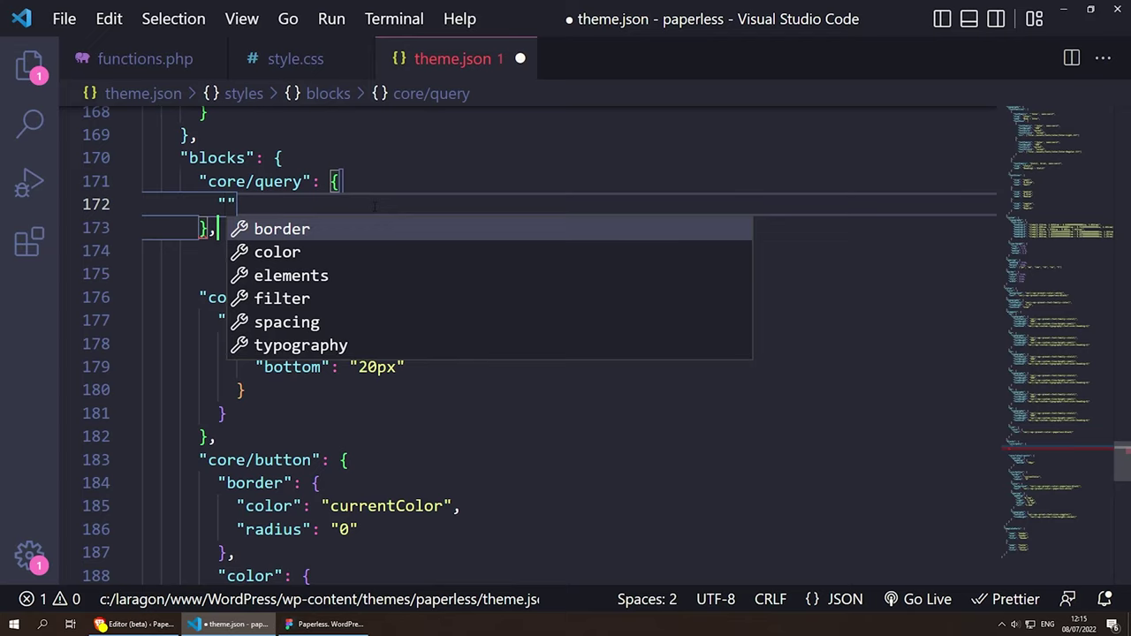
key(Down)
key(Return)
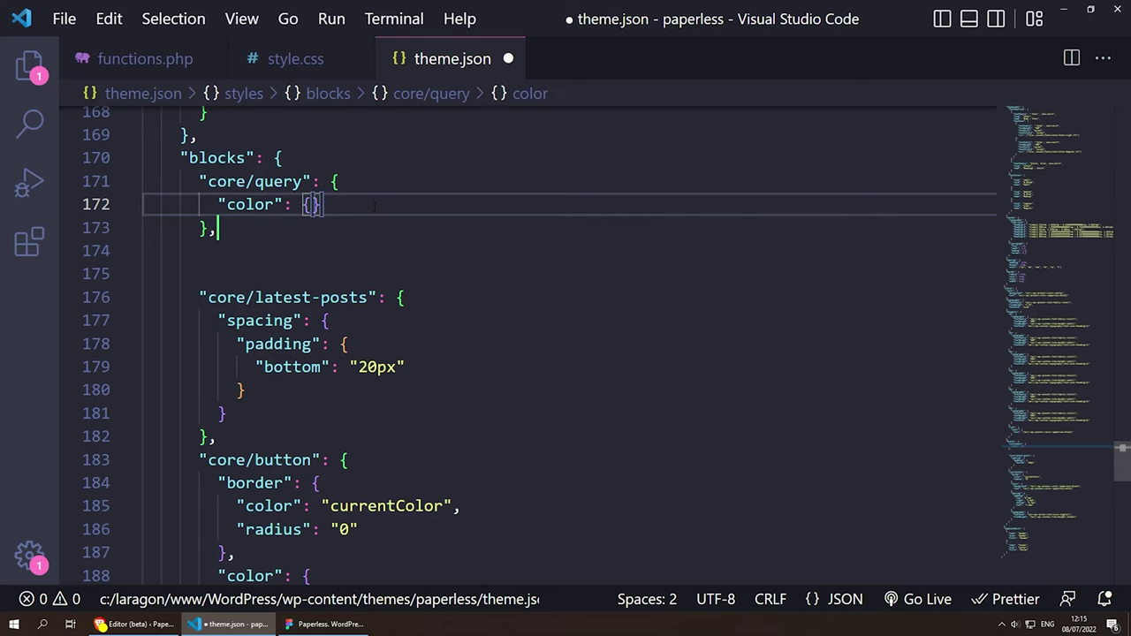
key(Return)
text(")
key(Down)
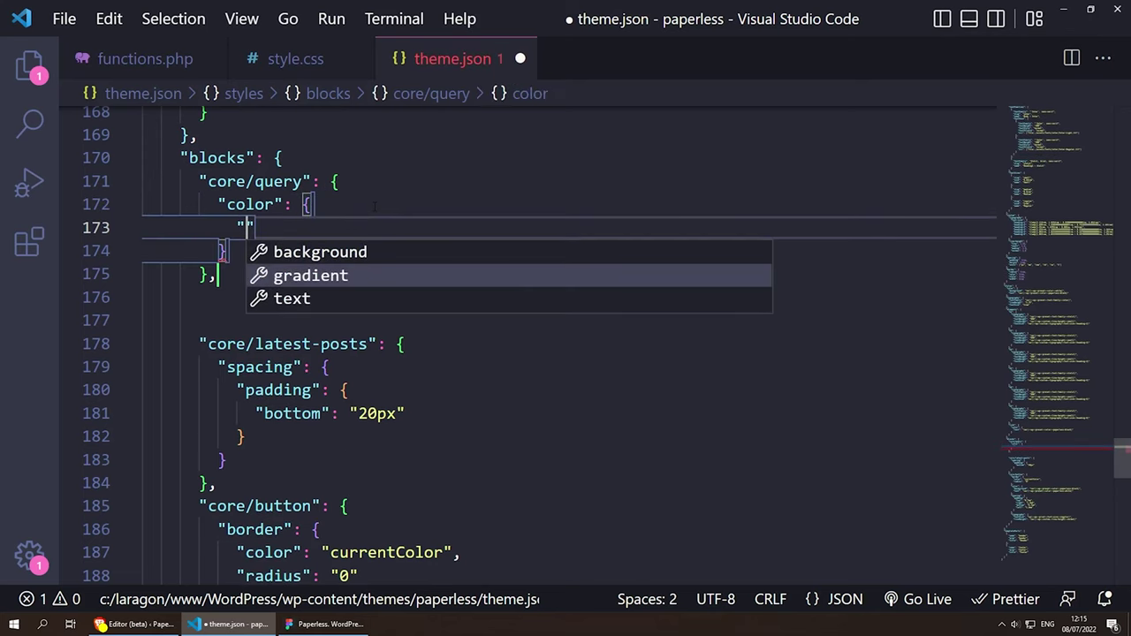
key(Down)
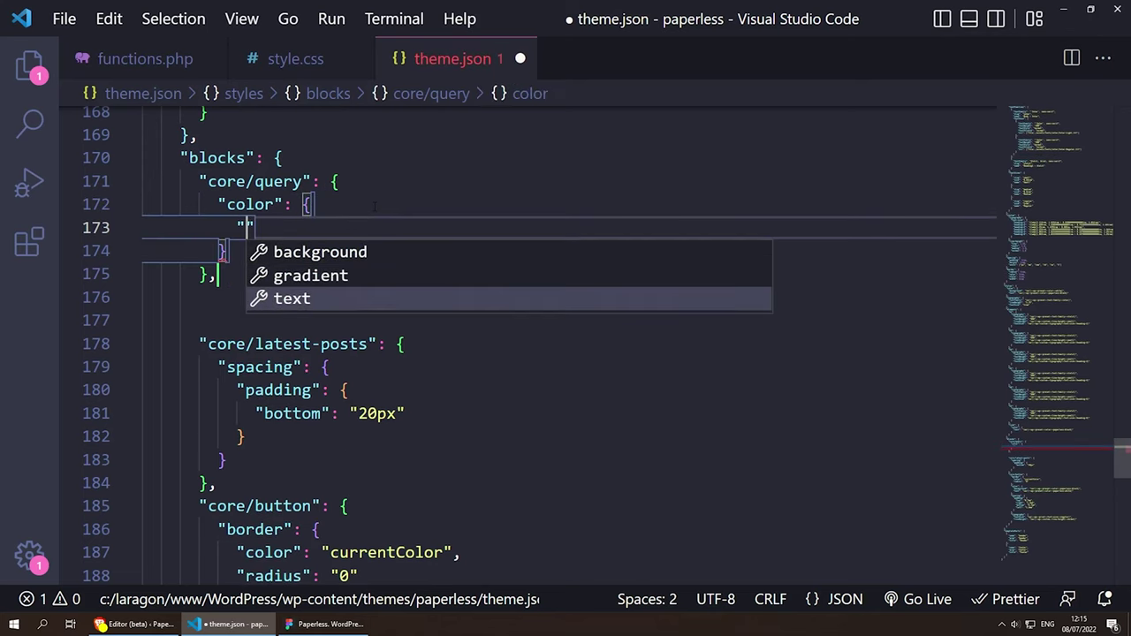
key(Return)
text(red")
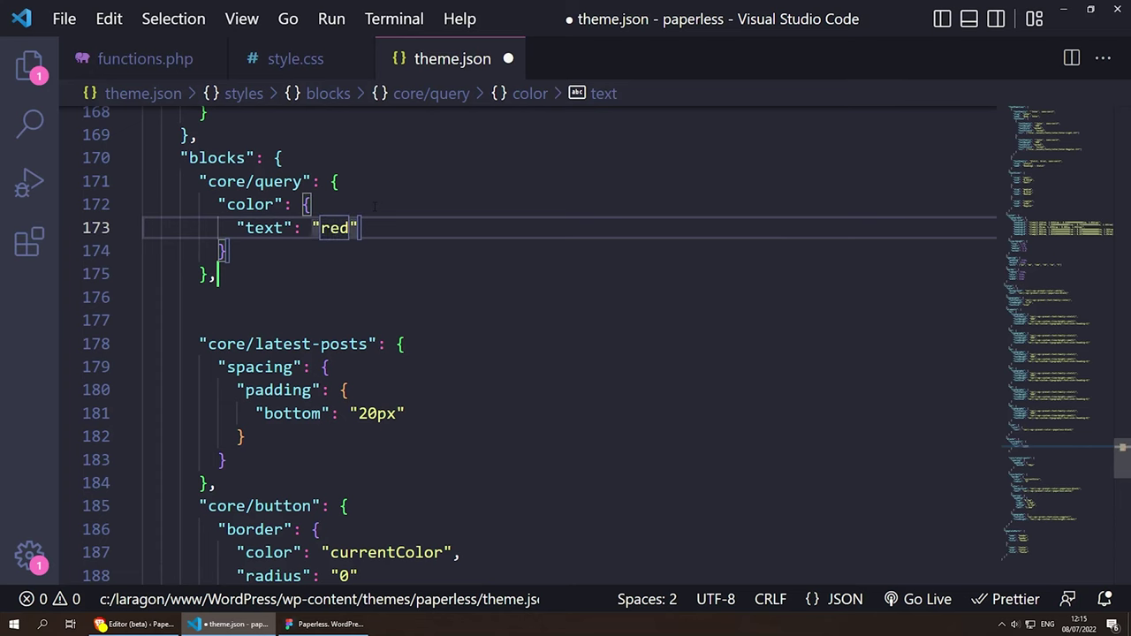
key(ctrl+s)
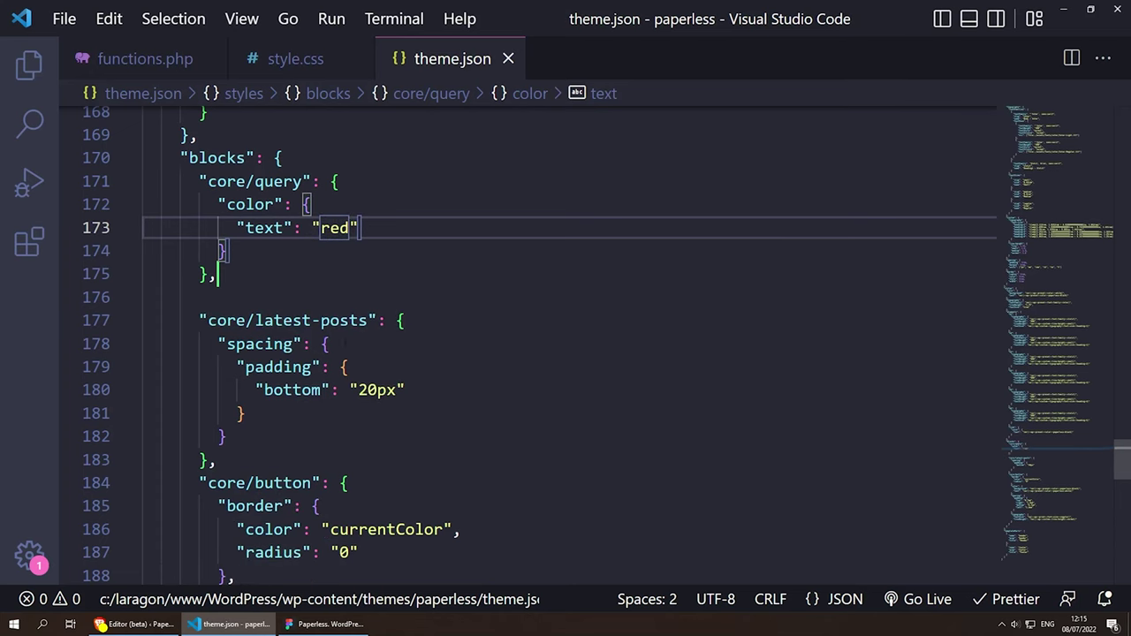
Reload the live Paperless homepage and look over the red Bondi Beach excerpt and post list.
click(137, 624)
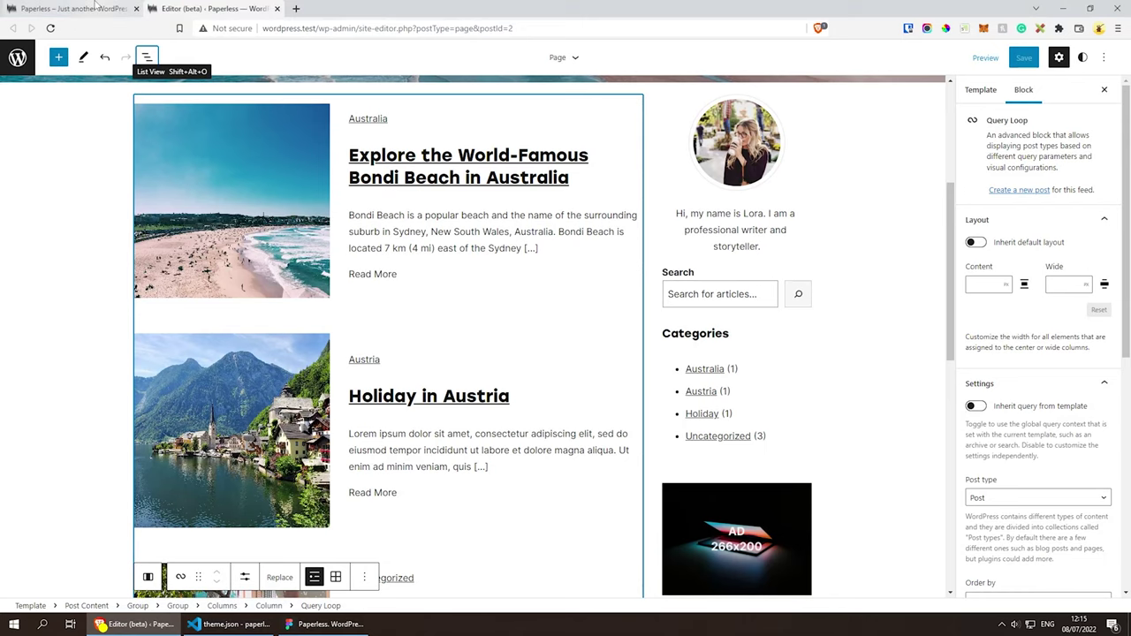
click(95, 7)
key(ctrl+r)
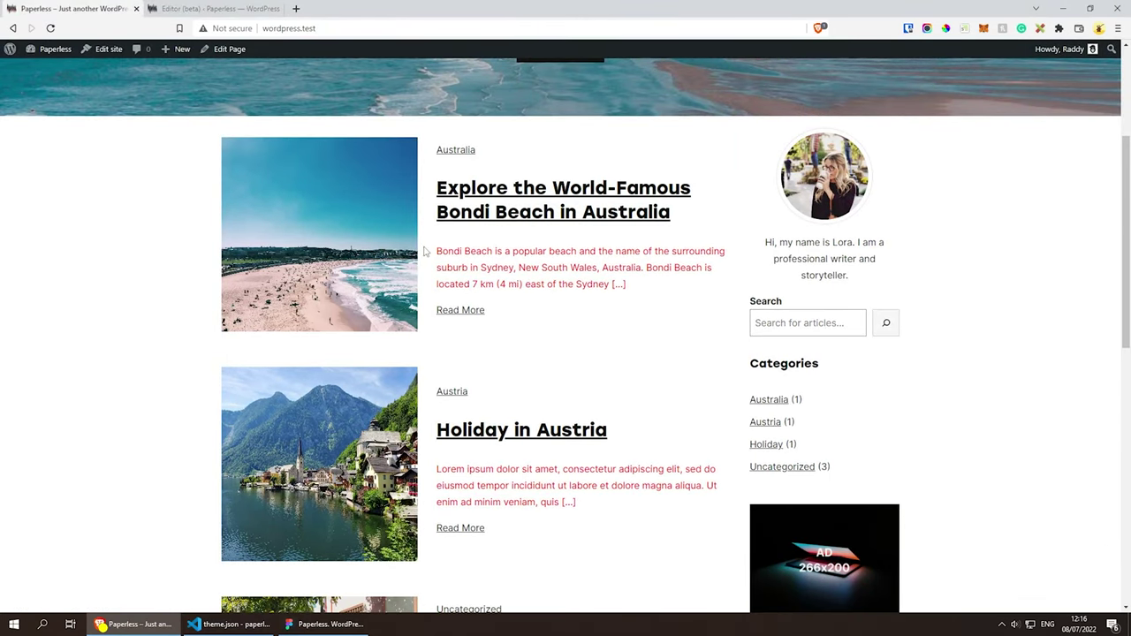
drag(440, 254, 646, 295)
click(608, 282)
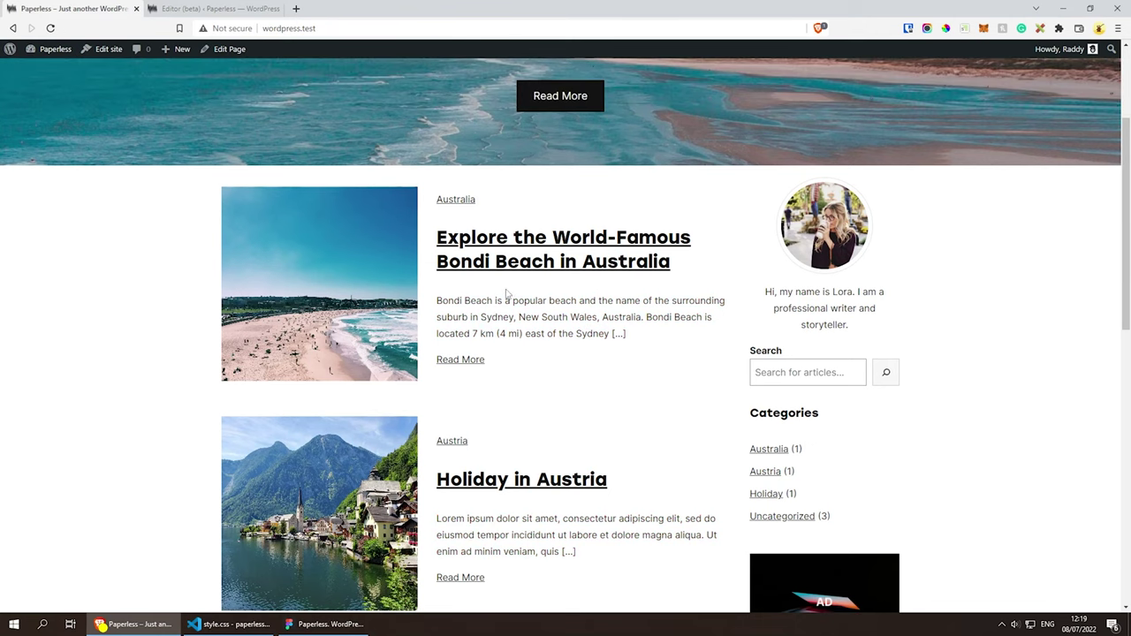
scroll(508, 294, down, 9)
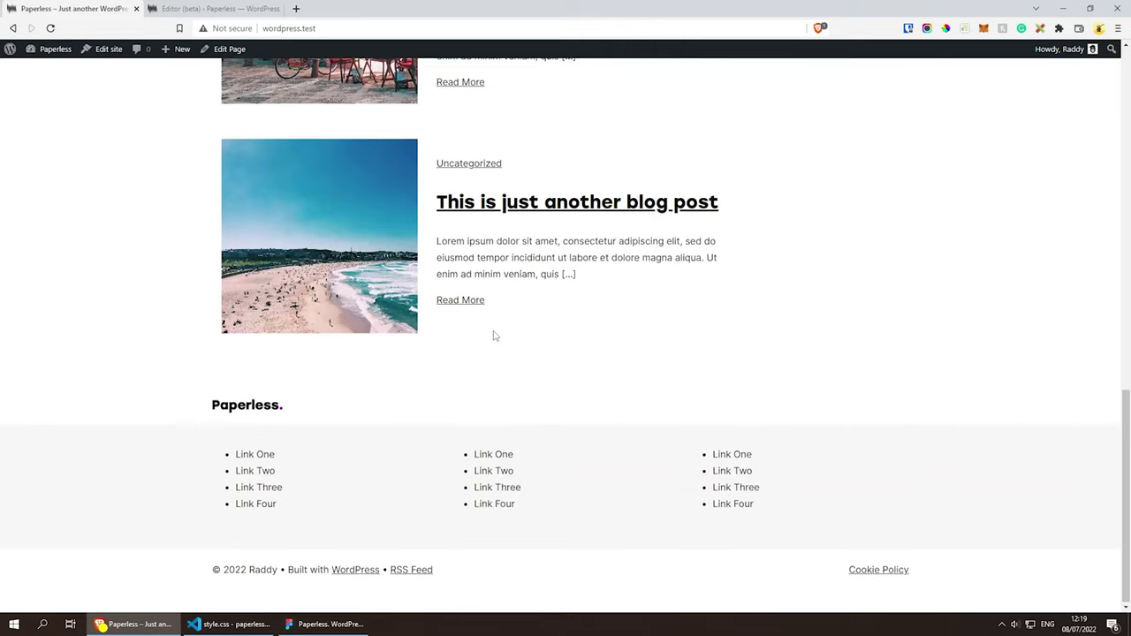
scroll(495, 336, up, 1)
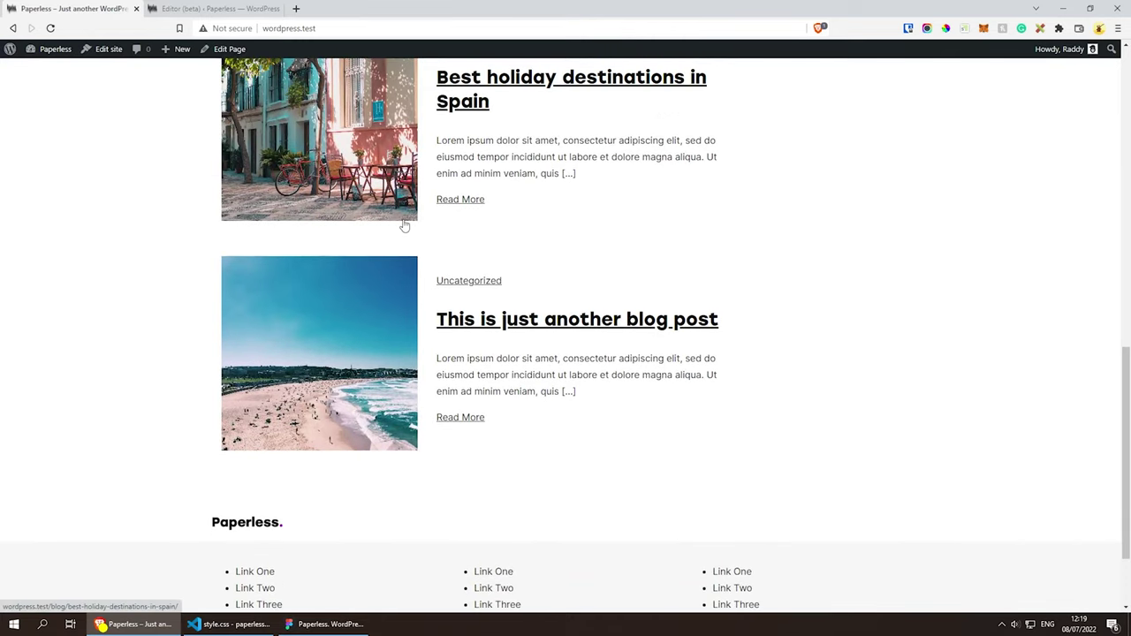
Insert a Pagination block at the end of the Query Loop.
click(231, 8)
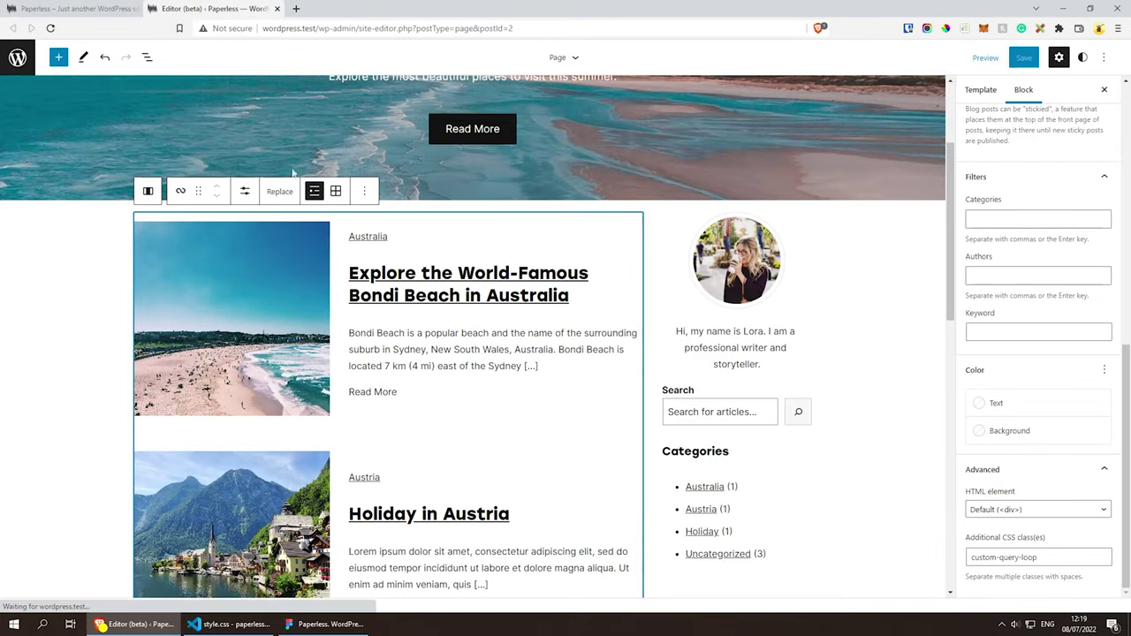
click(147, 56)
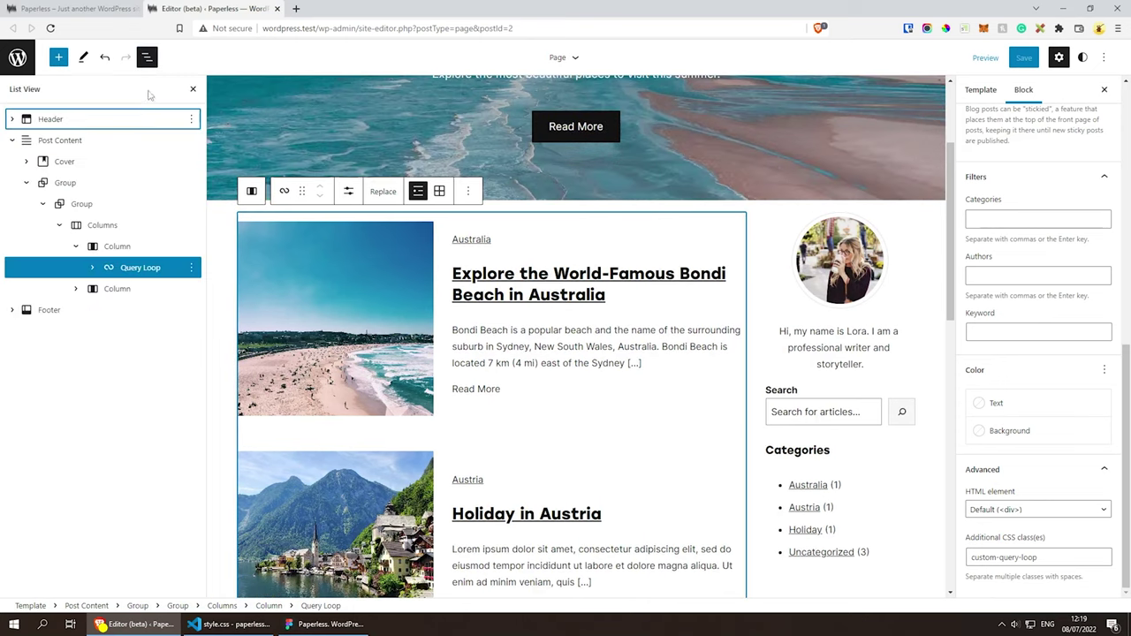
click(133, 267)
scroll(501, 303, down, 5)
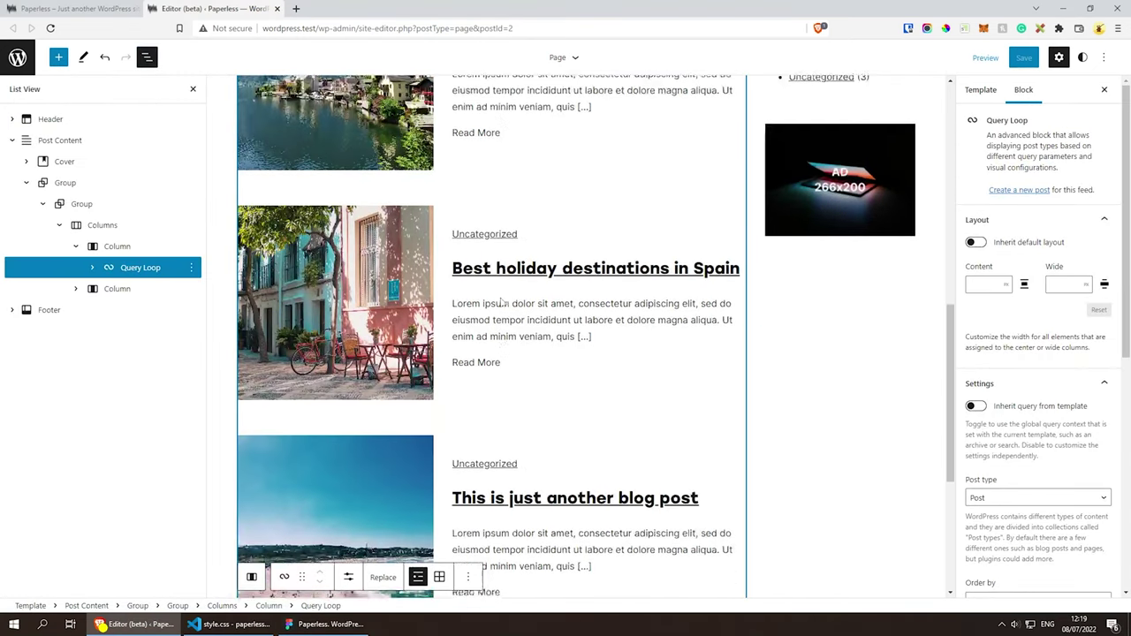
scroll(501, 303, down, 3)
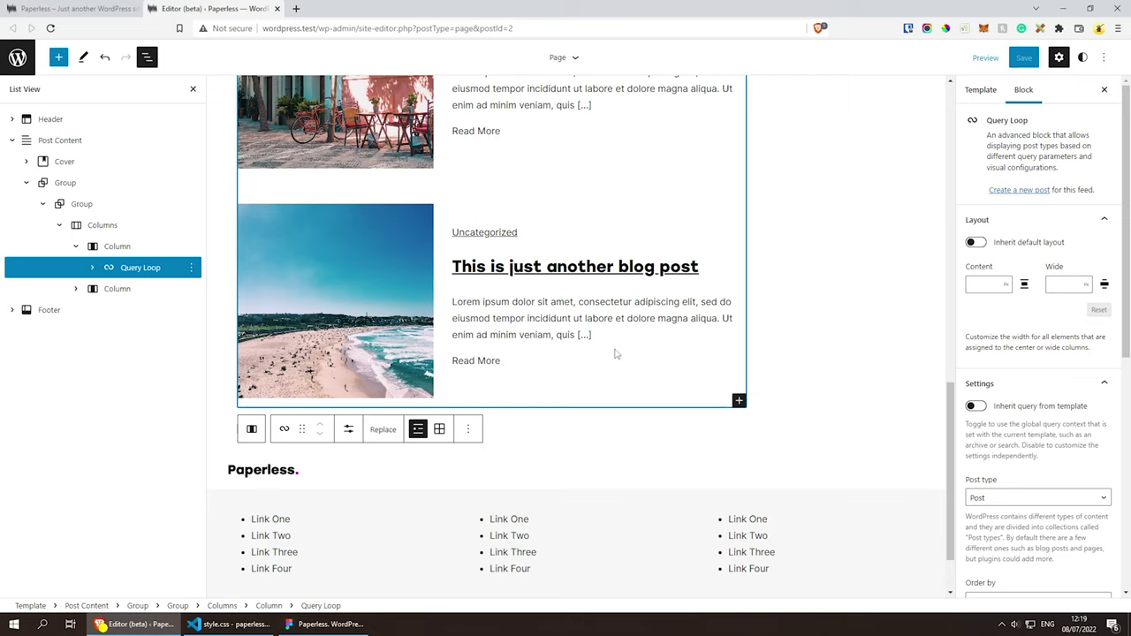
click(739, 400)
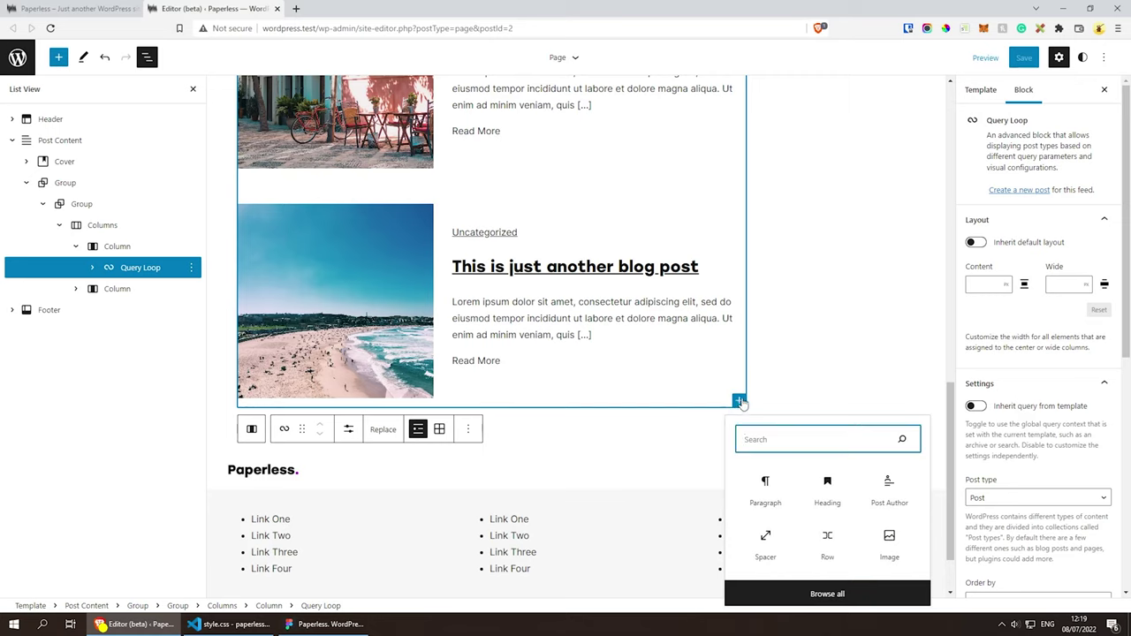
text(p)
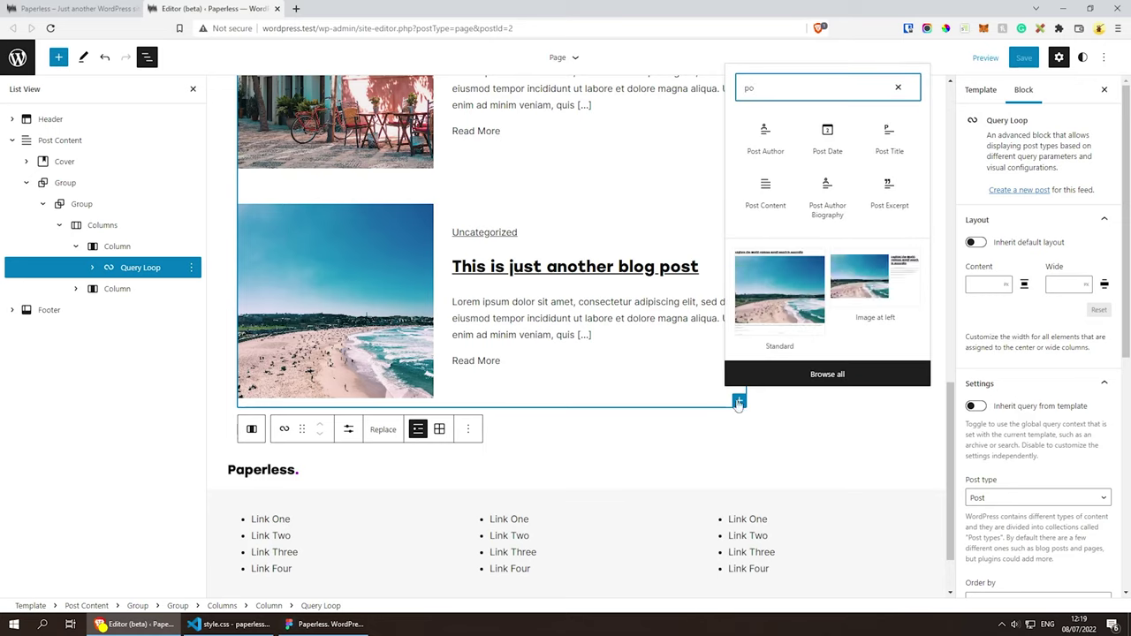
text(ag)
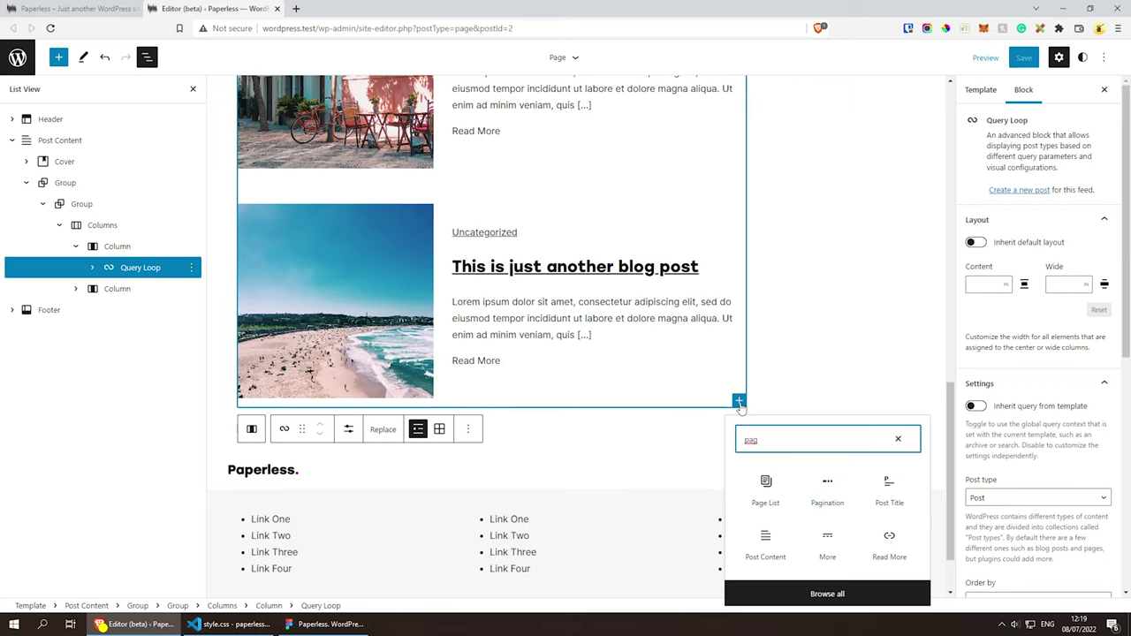
click(828, 488)
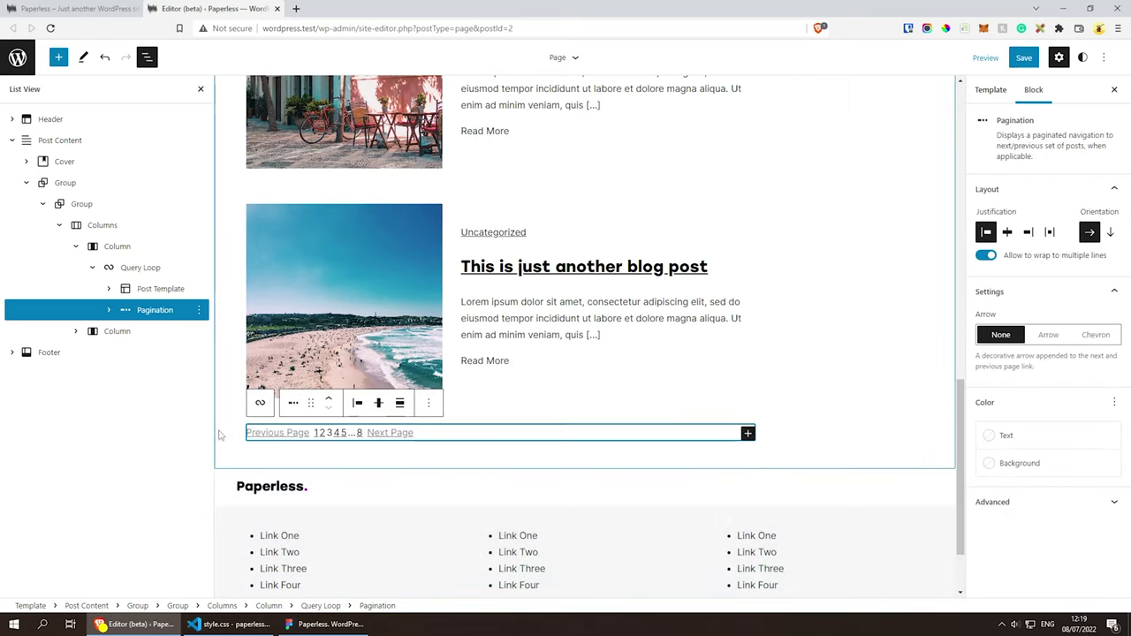
Centre the pagination horizontally and set its arrows to Chevron.
click(378, 403)
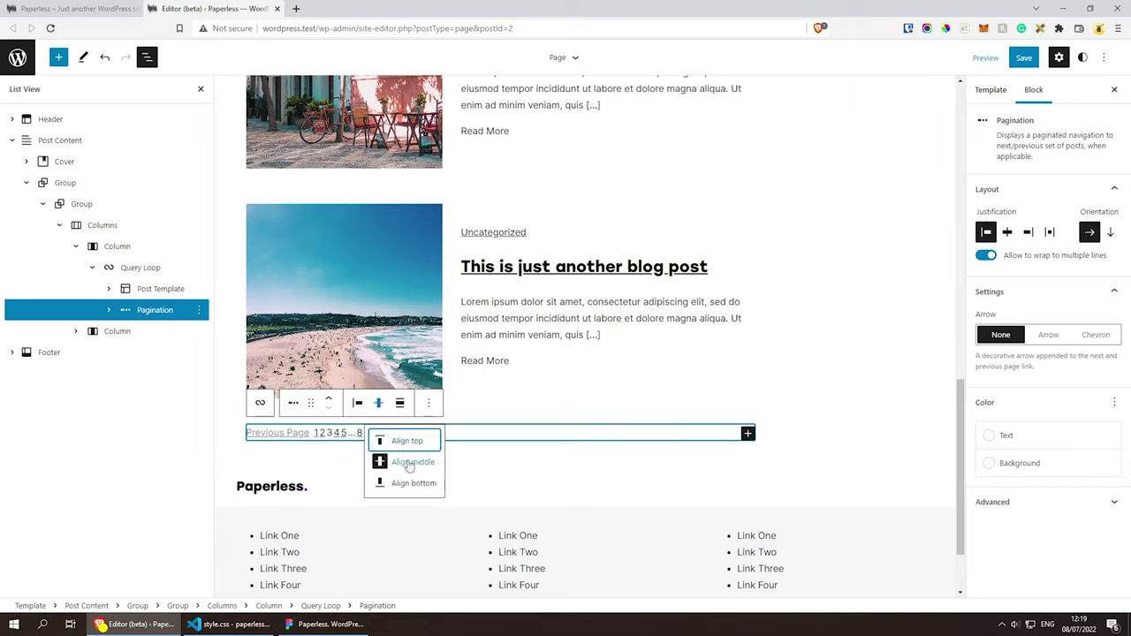
click(405, 463)
click(358, 402)
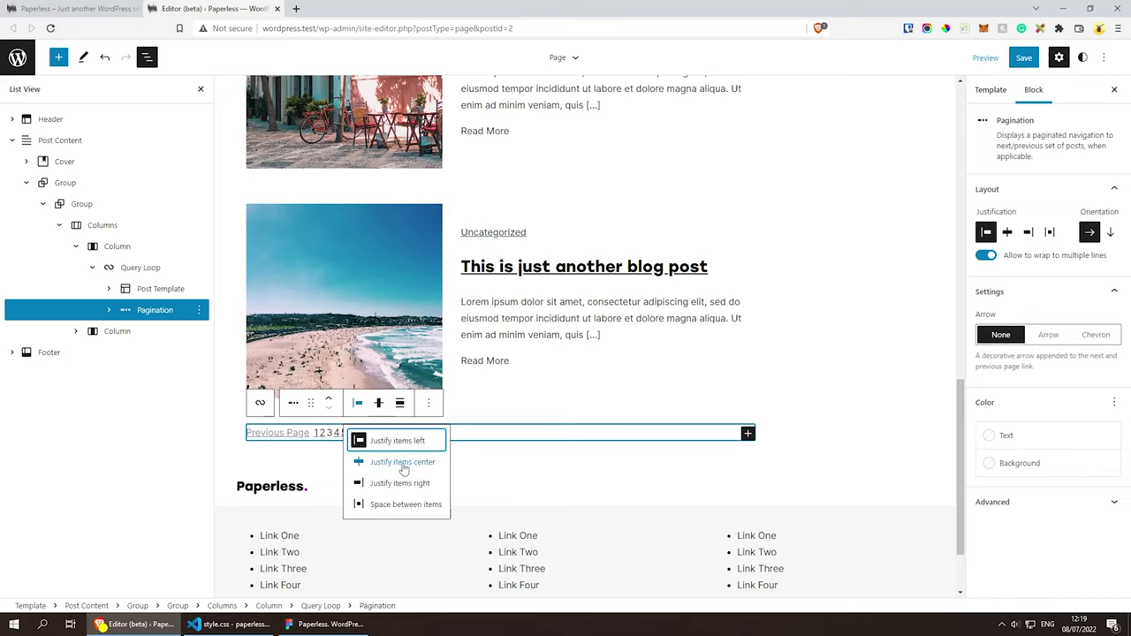
click(401, 465)
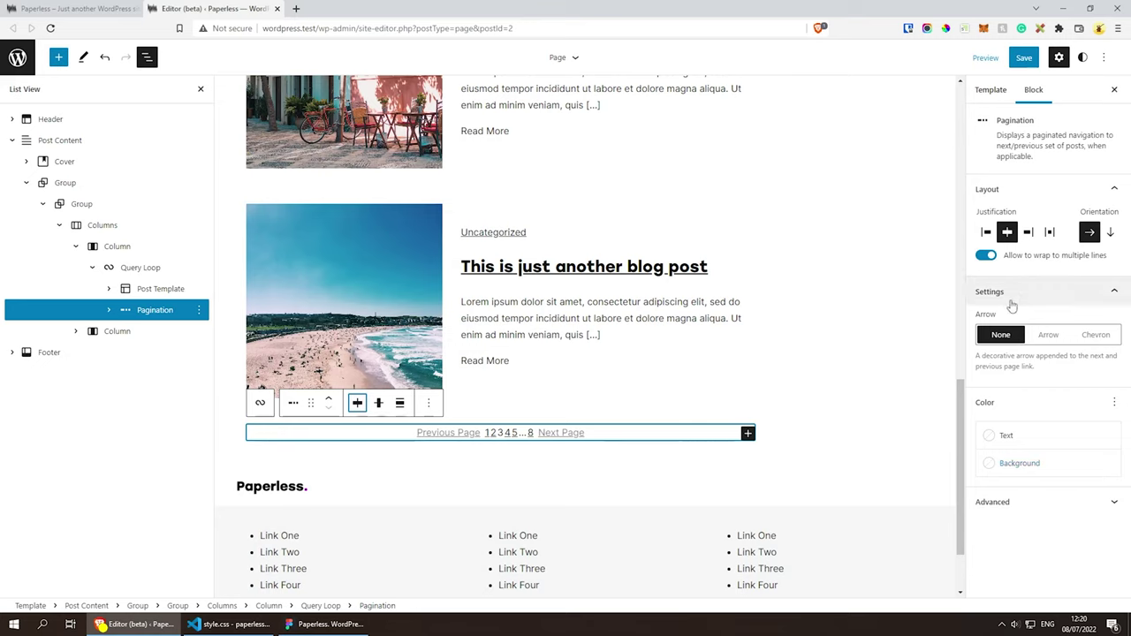
click(1044, 336)
click(1097, 341)
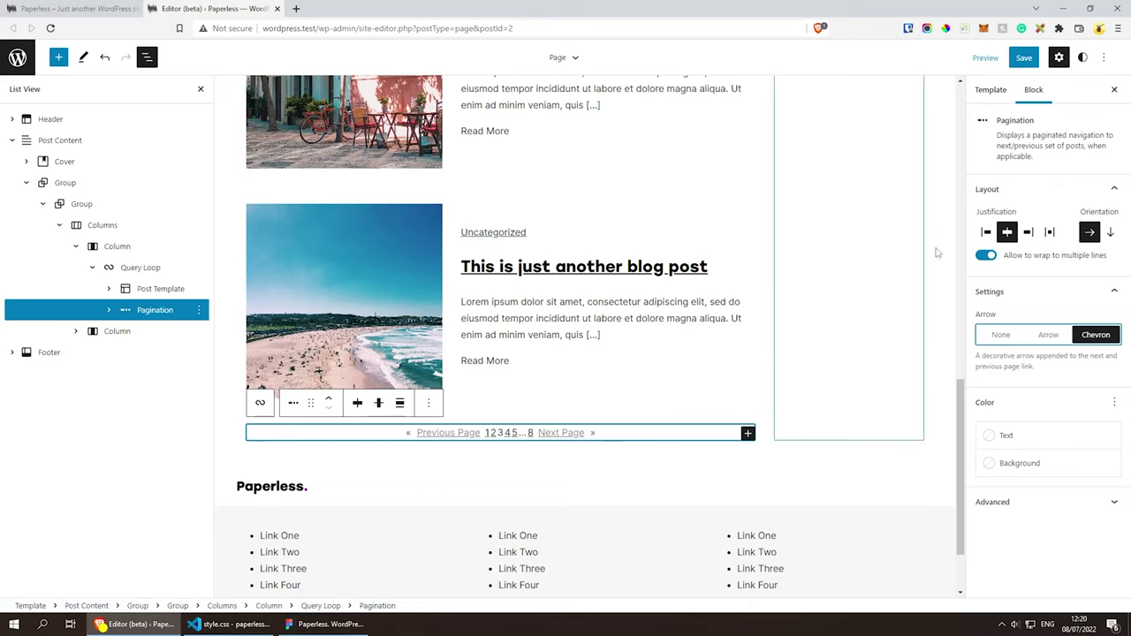
Save the site changes and reload the live homepage.
click(1025, 60)
click(1008, 58)
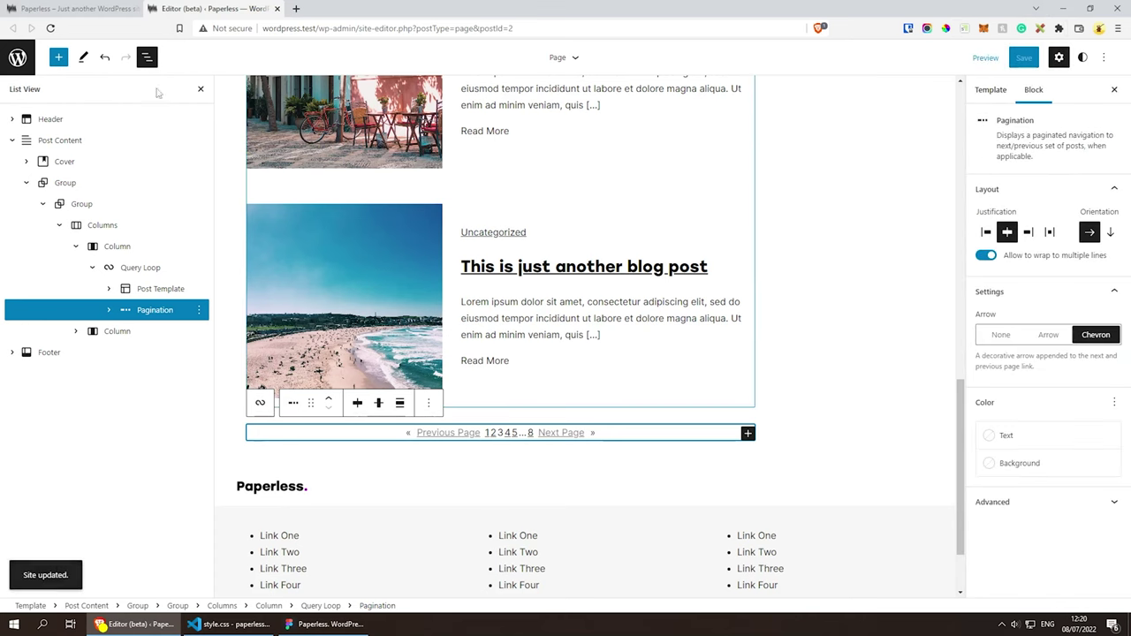
key(ctrl+shift+Tab)
key(F5)
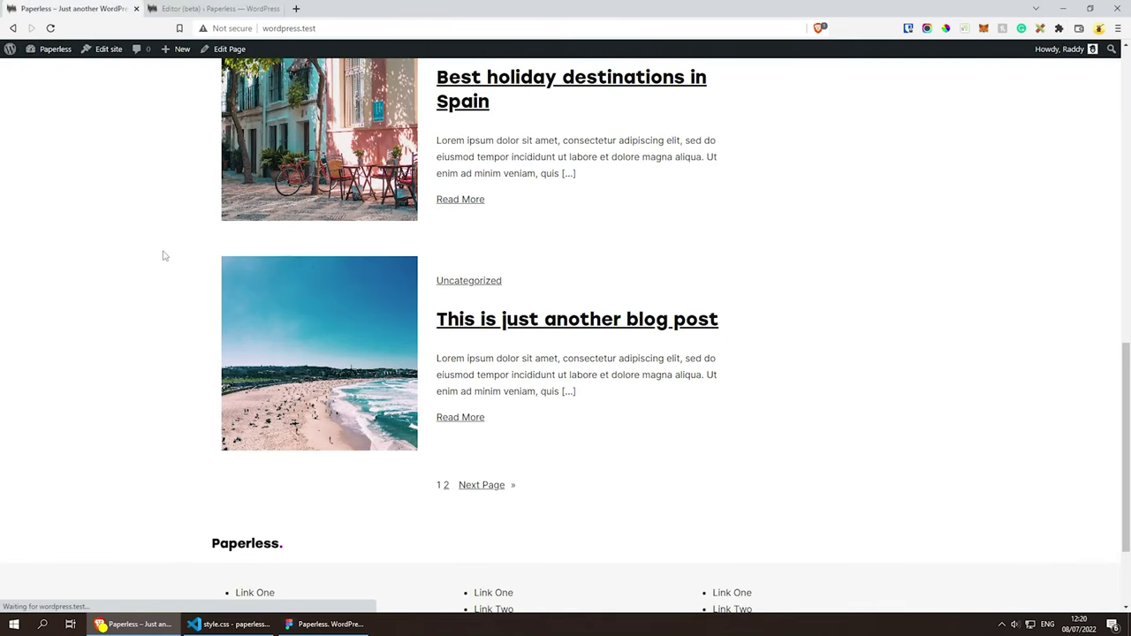
Check the pagination on the live homepage, then open the 'Explore the World-Famous Bondi Beach in Australia' post.
scroll(162, 257, down, 2)
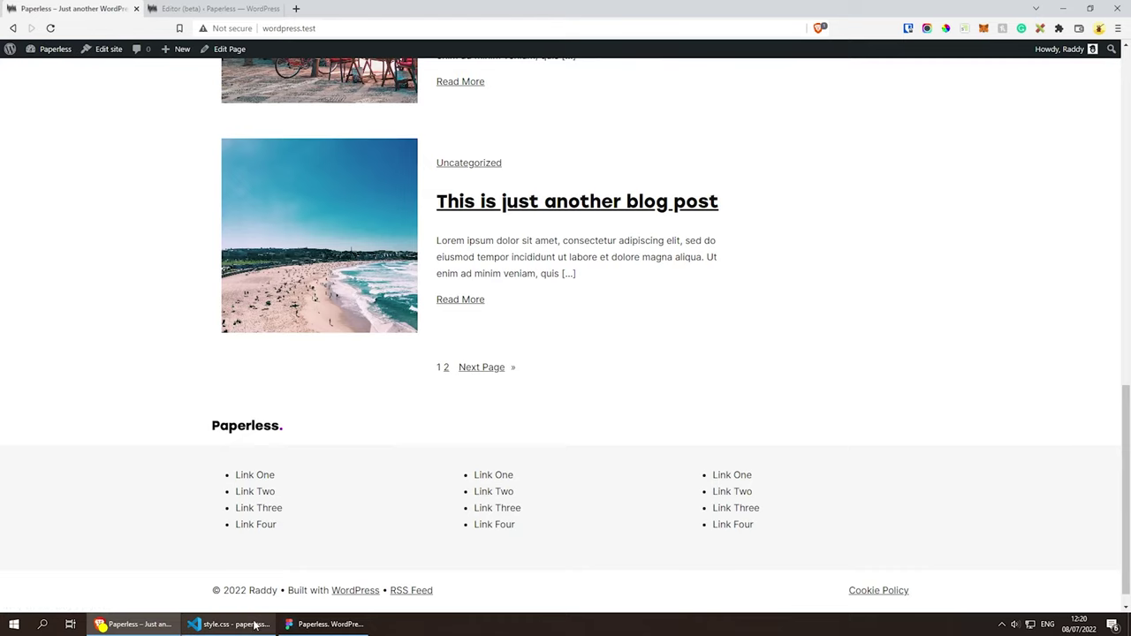
scroll(555, 404, down, 1)
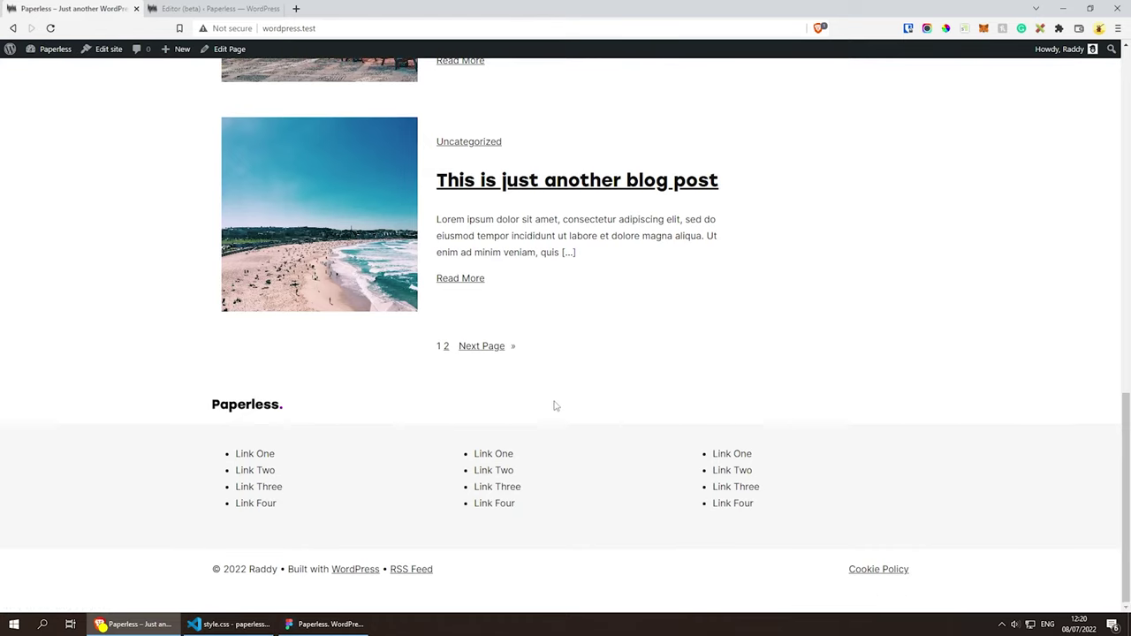
scroll(555, 404, up, 3)
scroll(555, 404, up, 1)
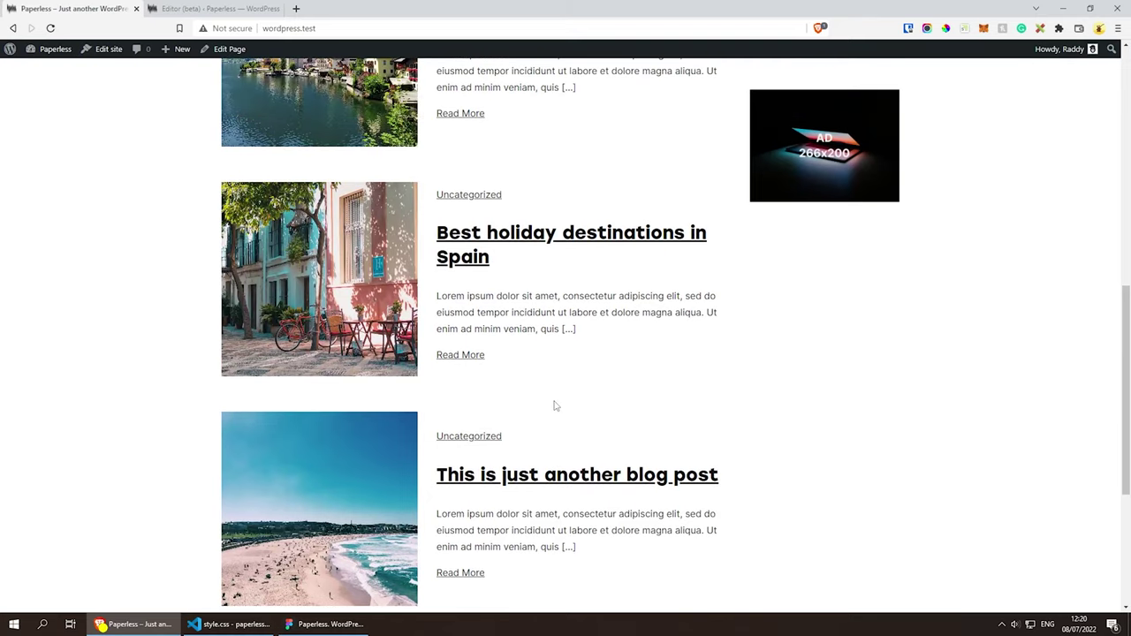
scroll(555, 405, up, 7)
scroll(555, 406, up, 1)
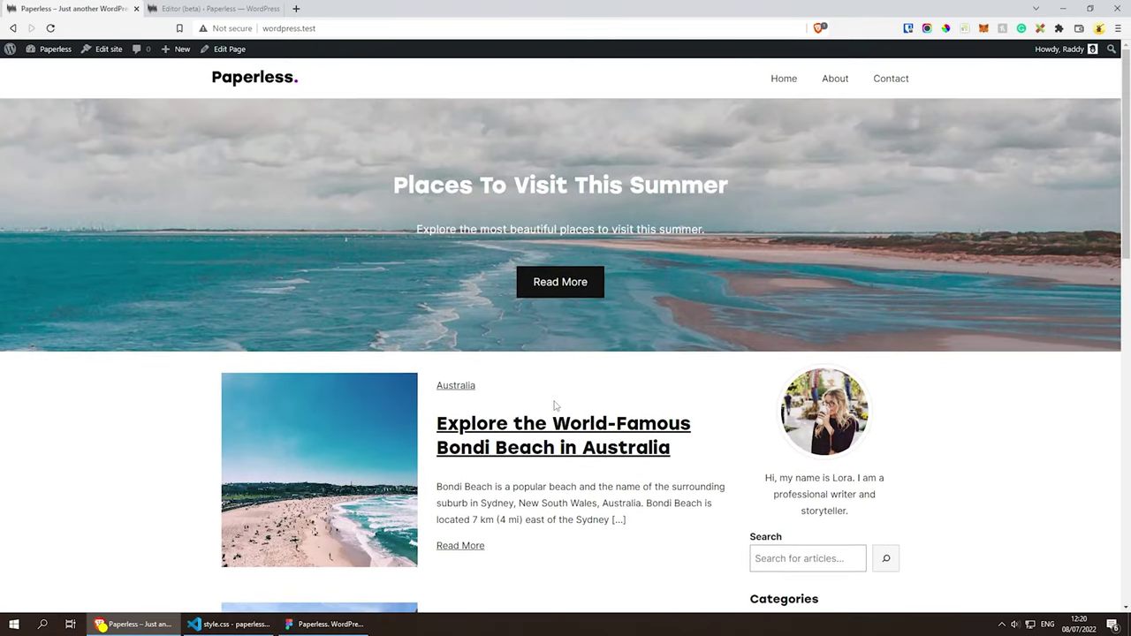
scroll(554, 404, down, 12)
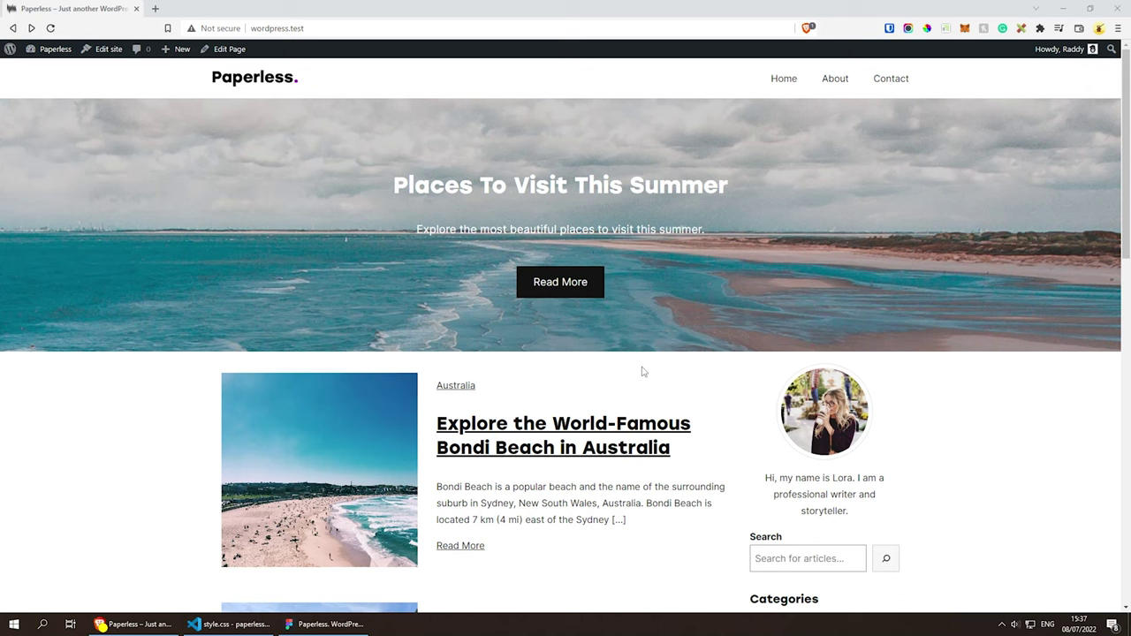
scroll(627, 371, down, 1)
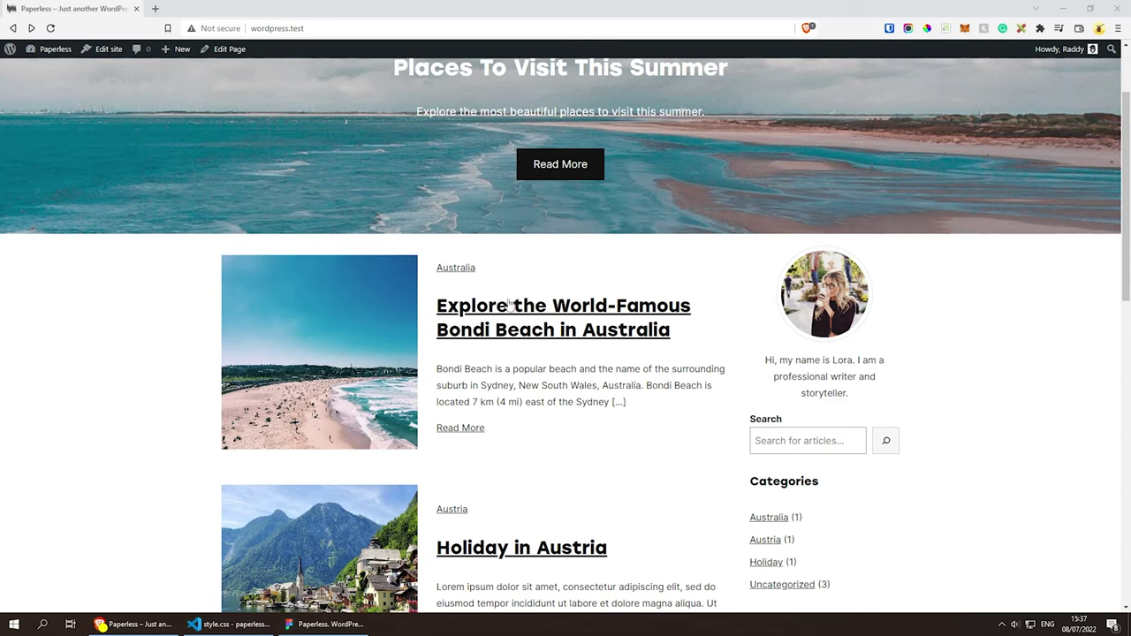
click(514, 315)
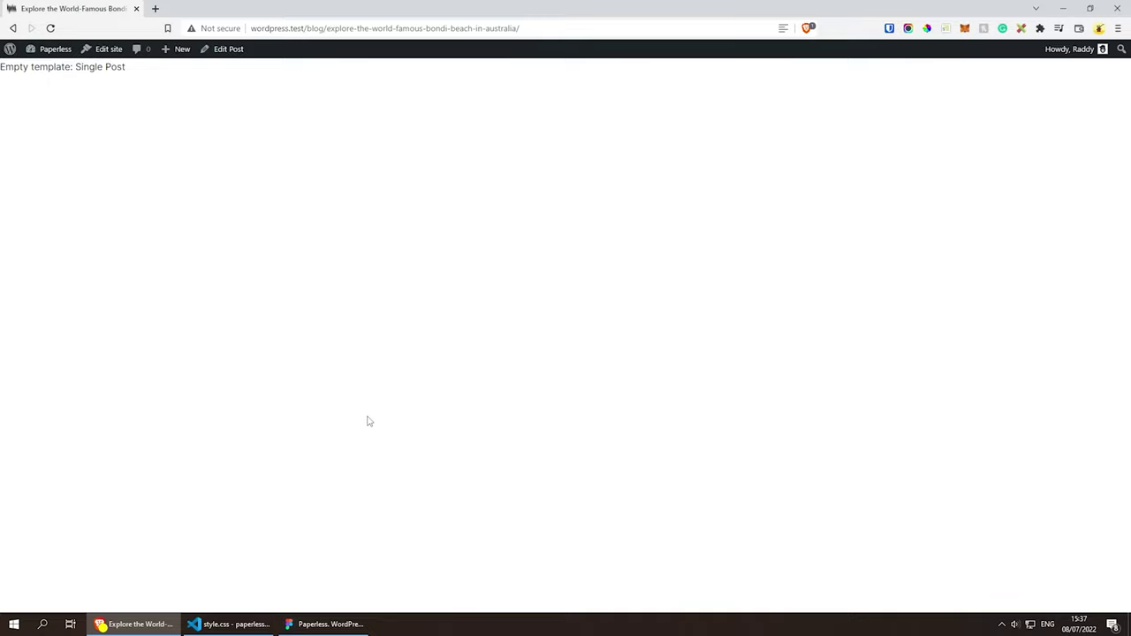
click(345, 625)
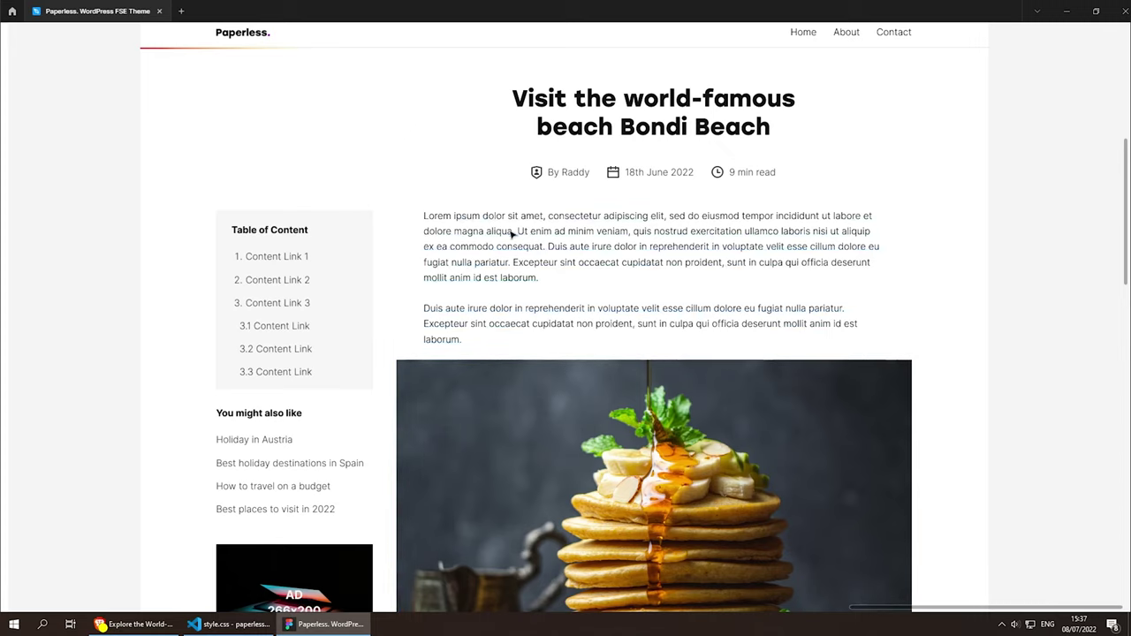
click(608, 128)
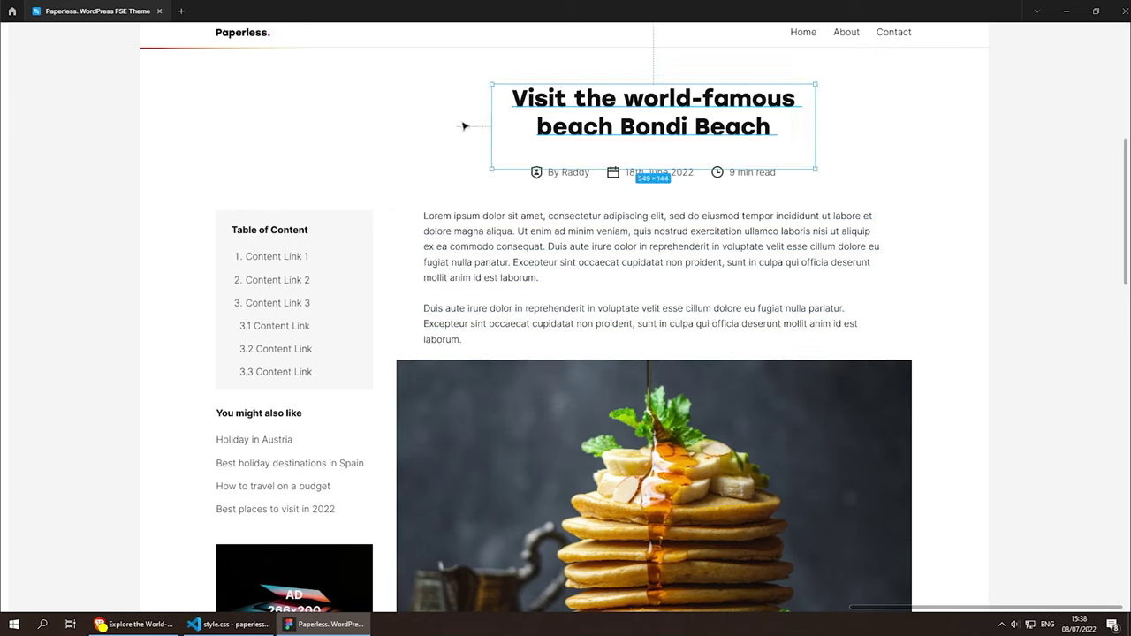
click(541, 172)
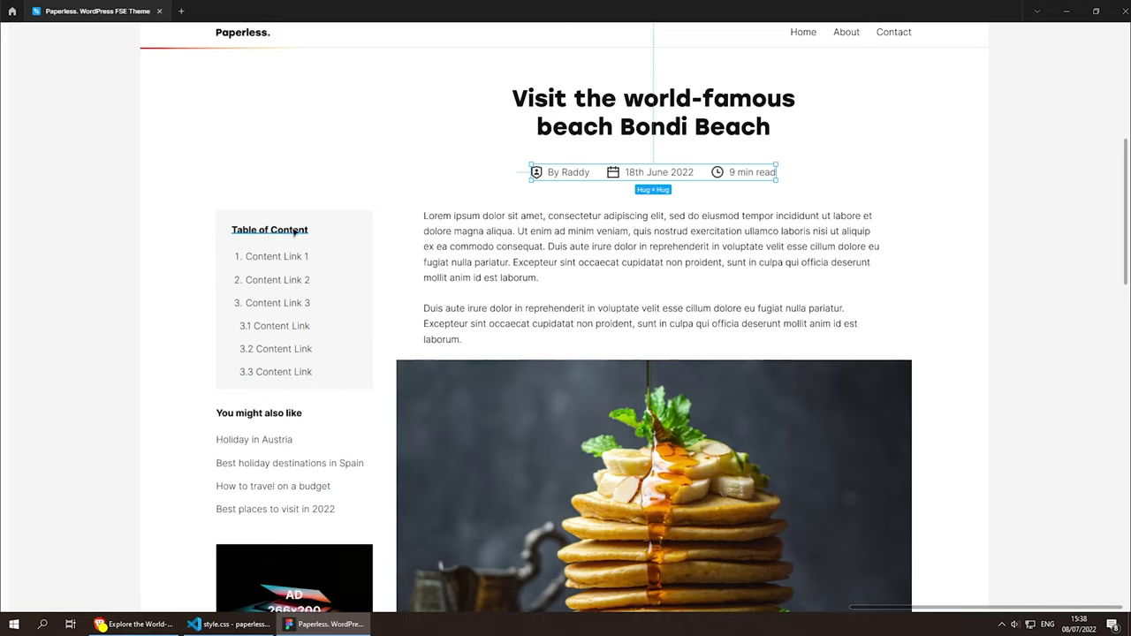
drag(200, 198, 367, 391)
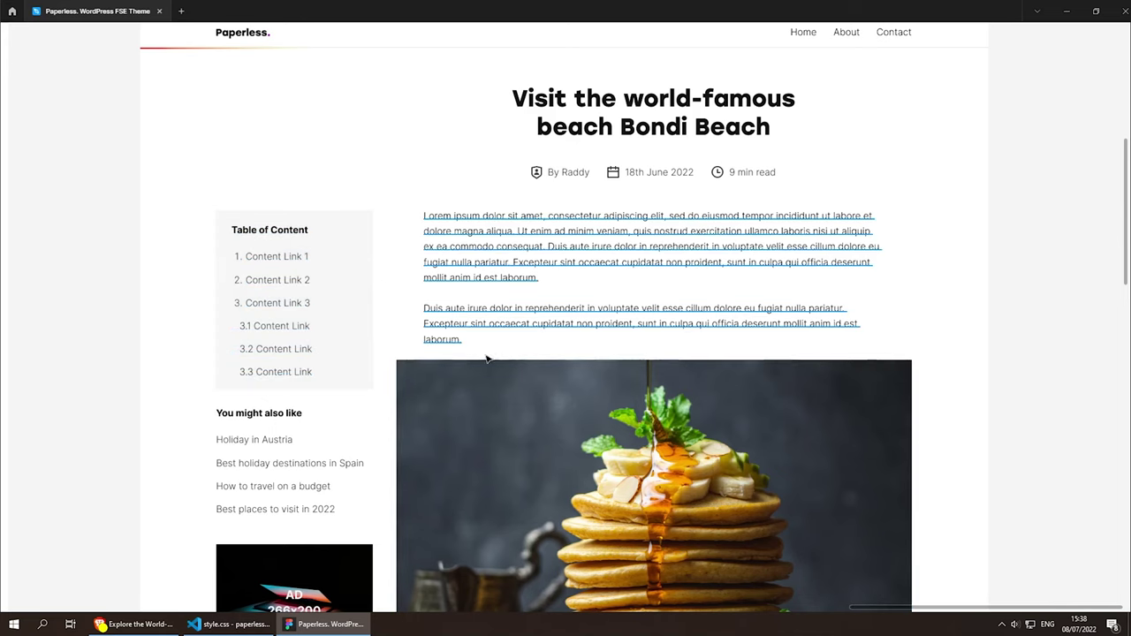
scroll(410, 389, down, 2)
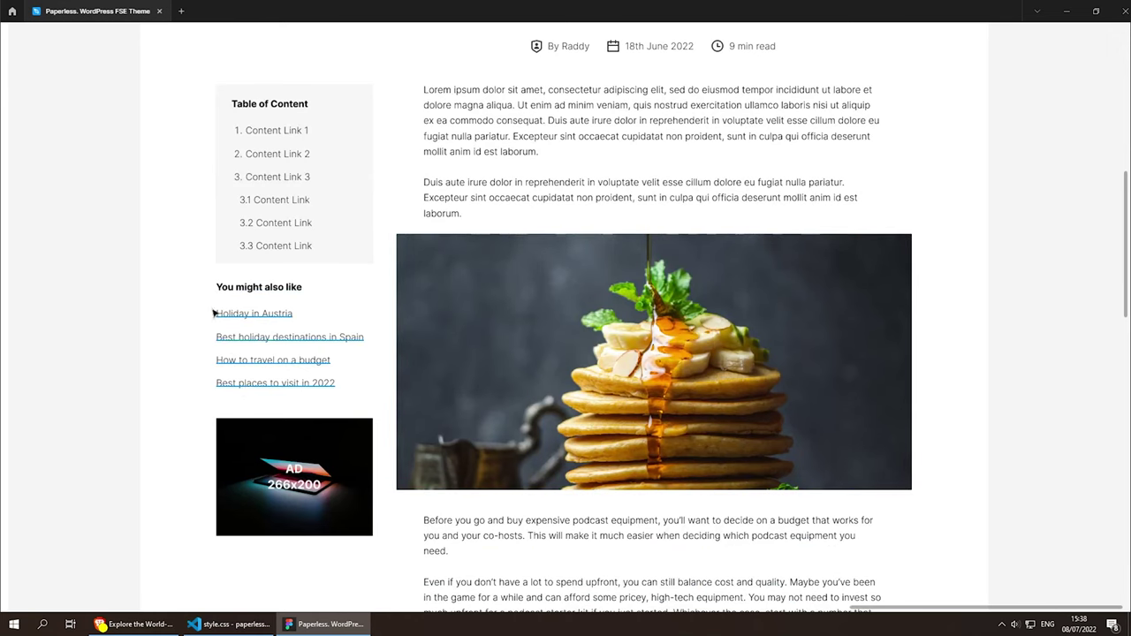
scroll(189, 391, down, 1)
scroll(477, 477, down, 1)
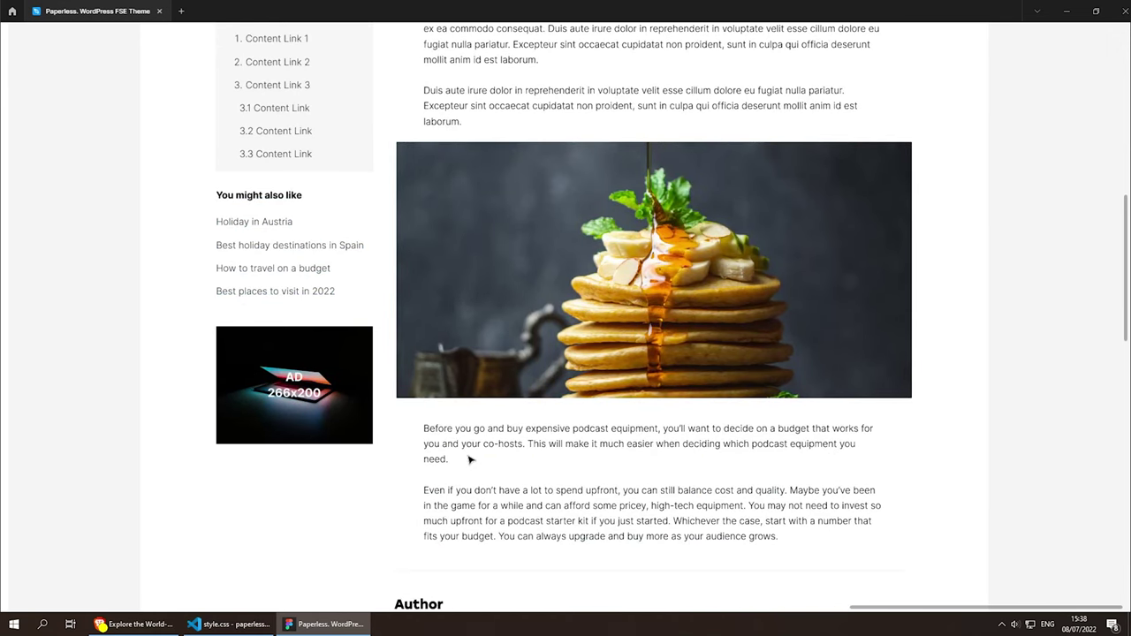
scroll(461, 451, up, 6)
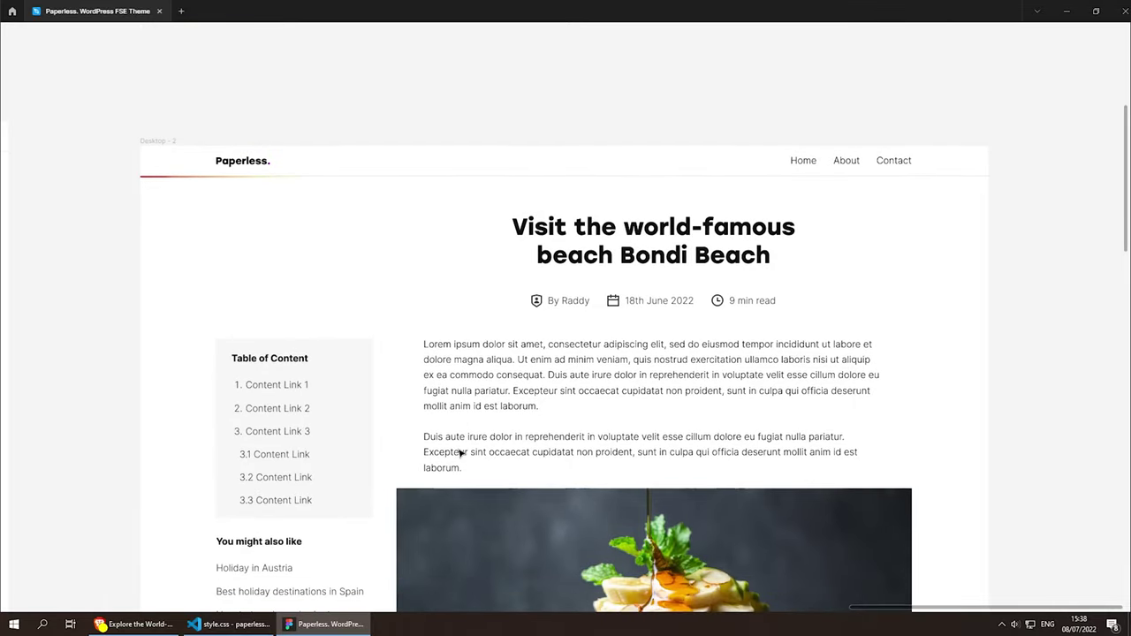
scroll(461, 452, down, 2)
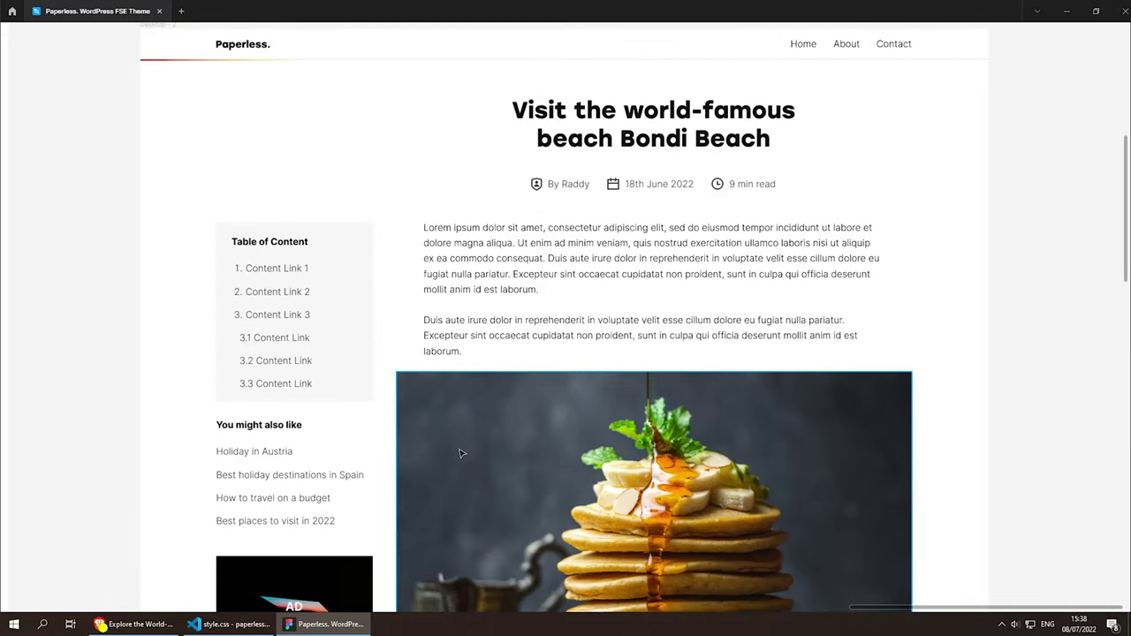
click(1065, 10)
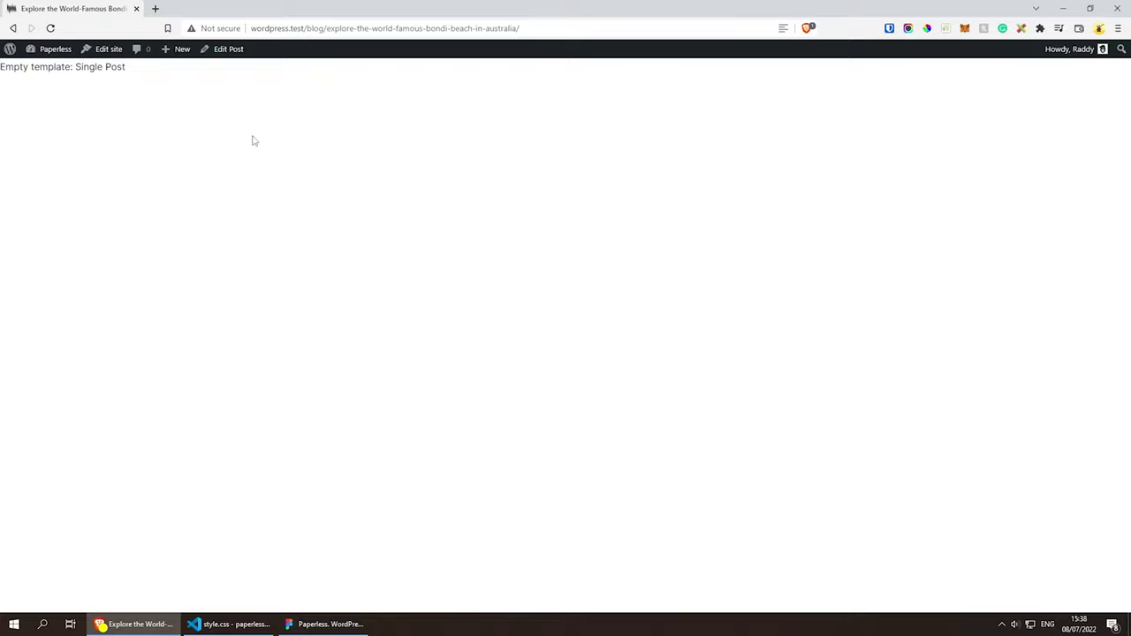
Open the WordPress Site Editor from the post page and show its navigation menu.
drag(307, 28, 529, 25)
click(230, 190)
click(99, 50)
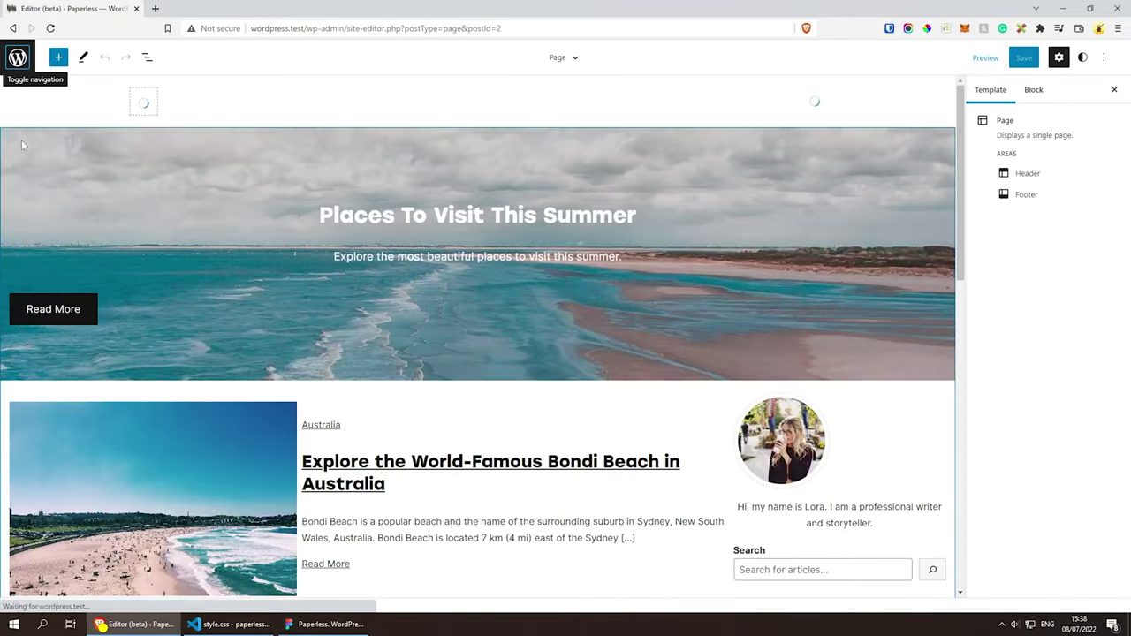
click(17, 58)
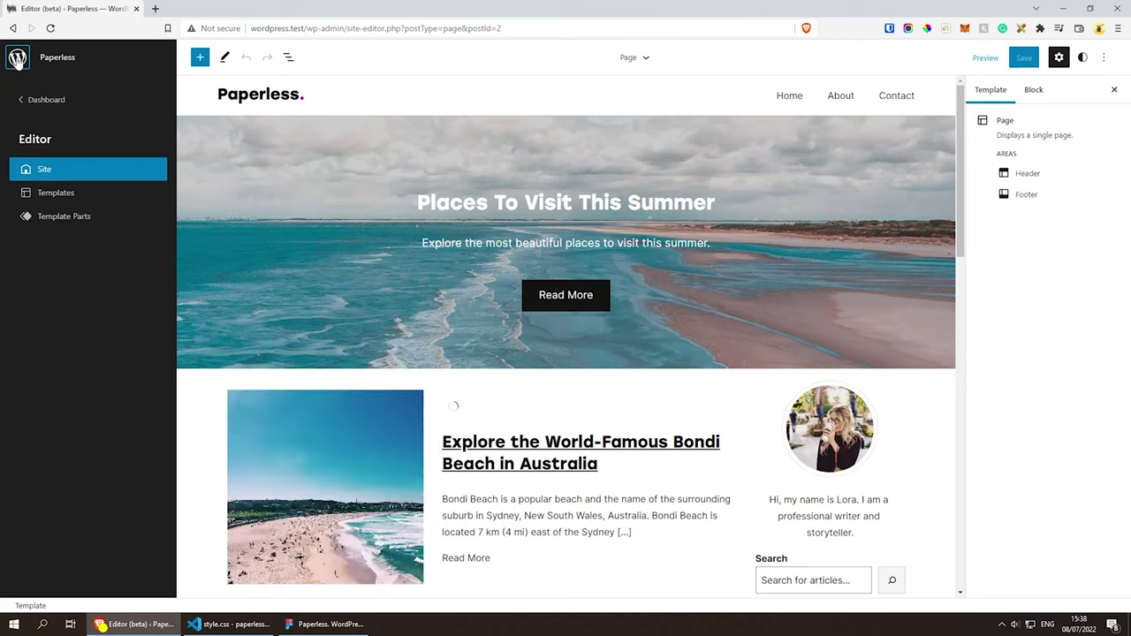
Open the empty Single Post template and search the block library for 'part'.
click(74, 197)
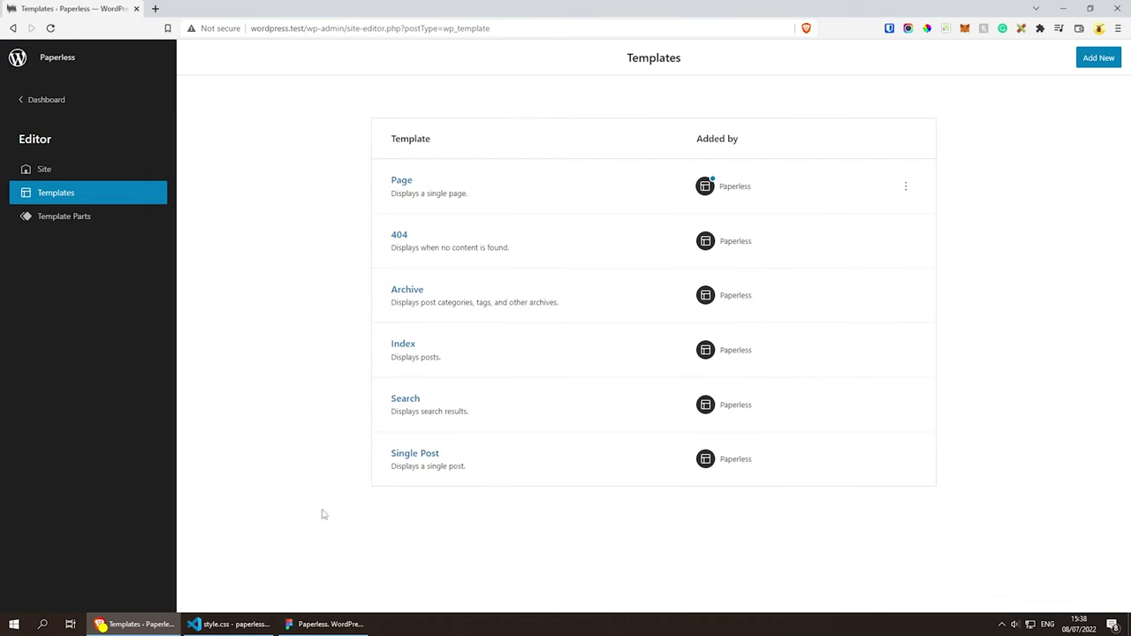
click(416, 456)
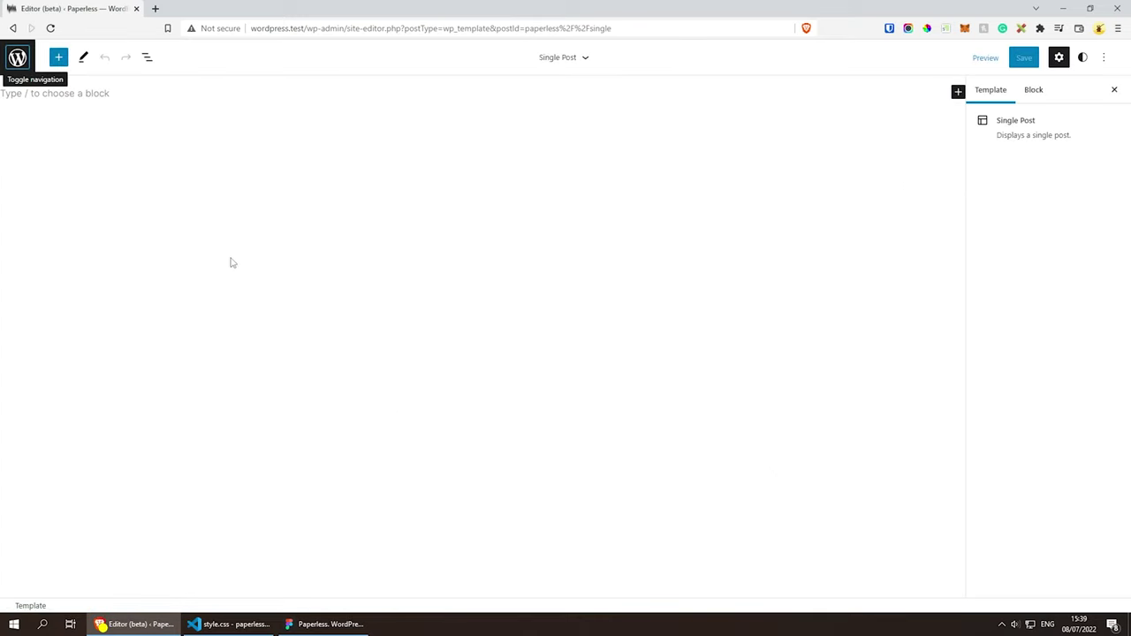
click(58, 58)
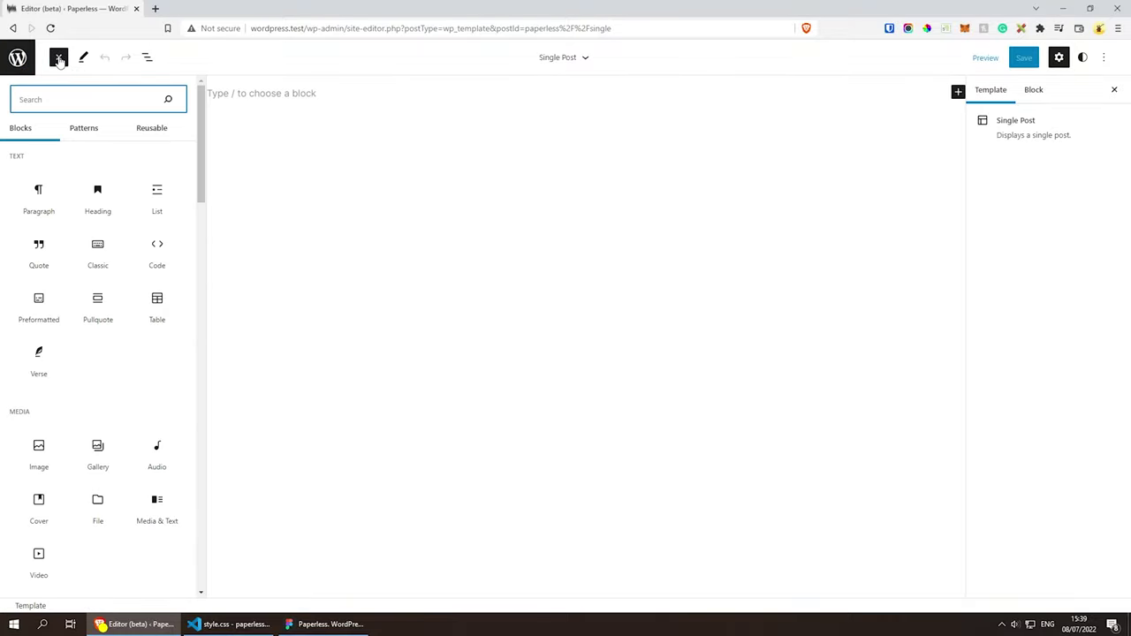
text(part)
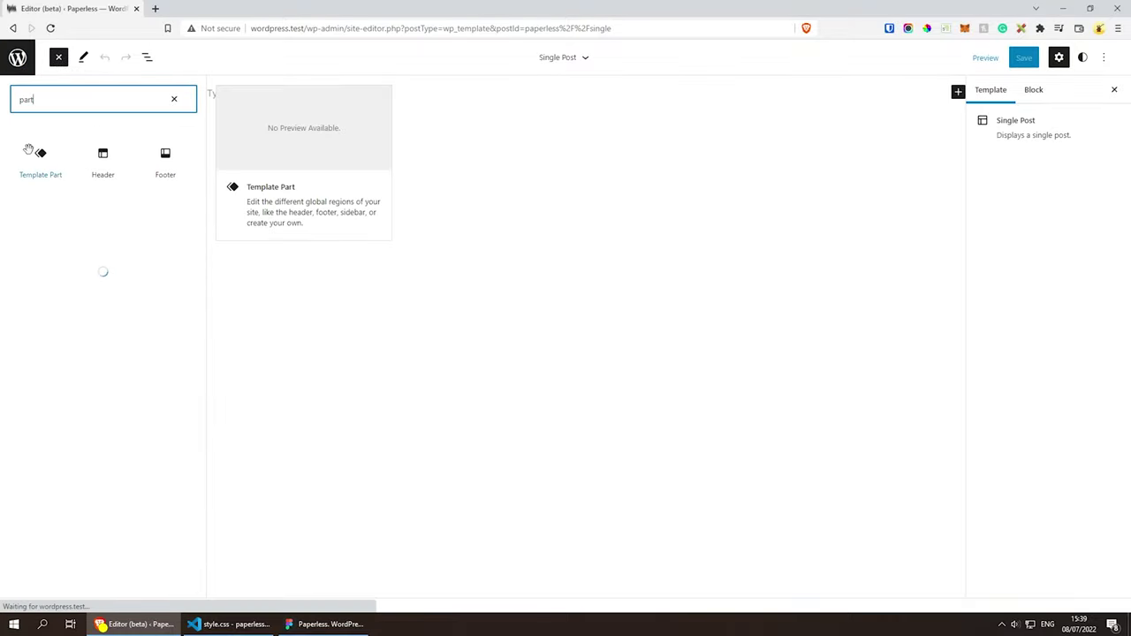
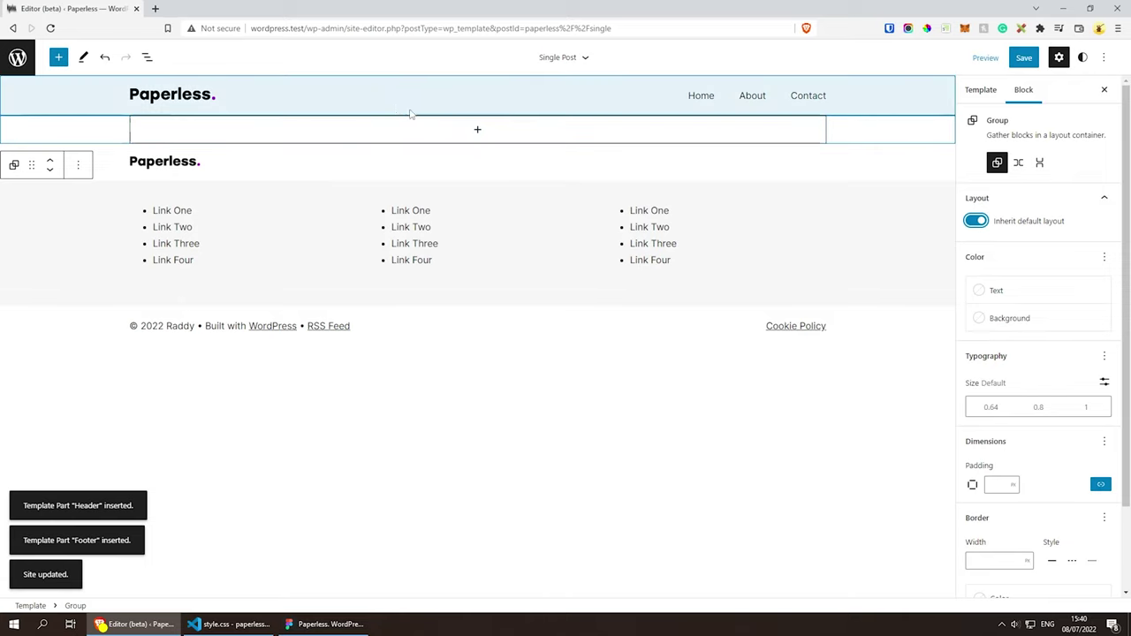
Insert a Post Title block into the template's empty group.
click(478, 129)
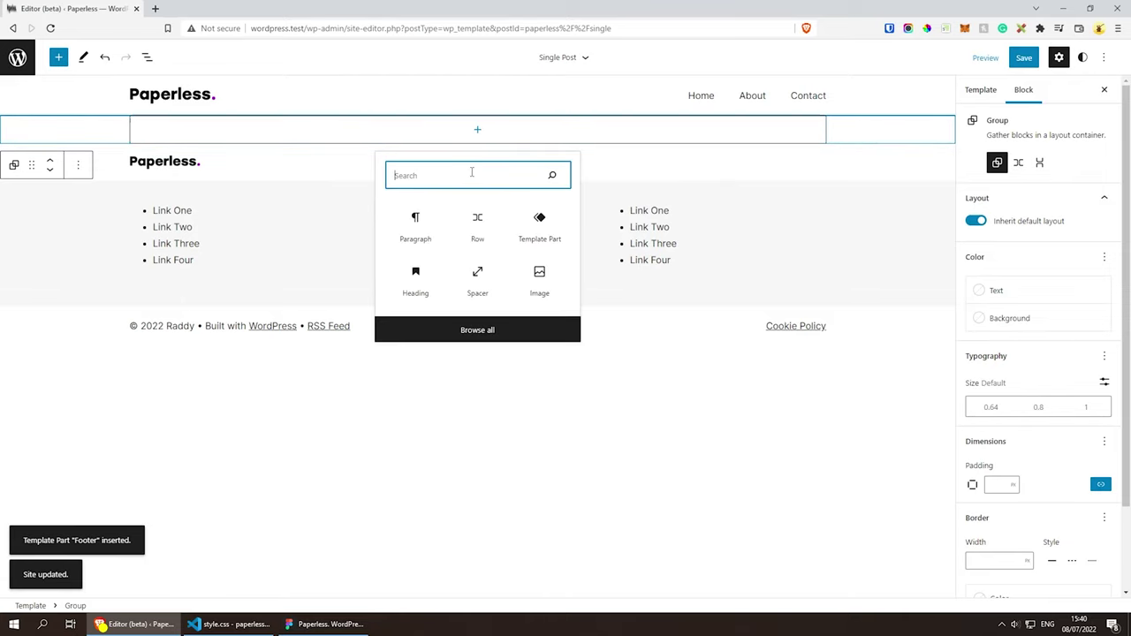
text(tit)
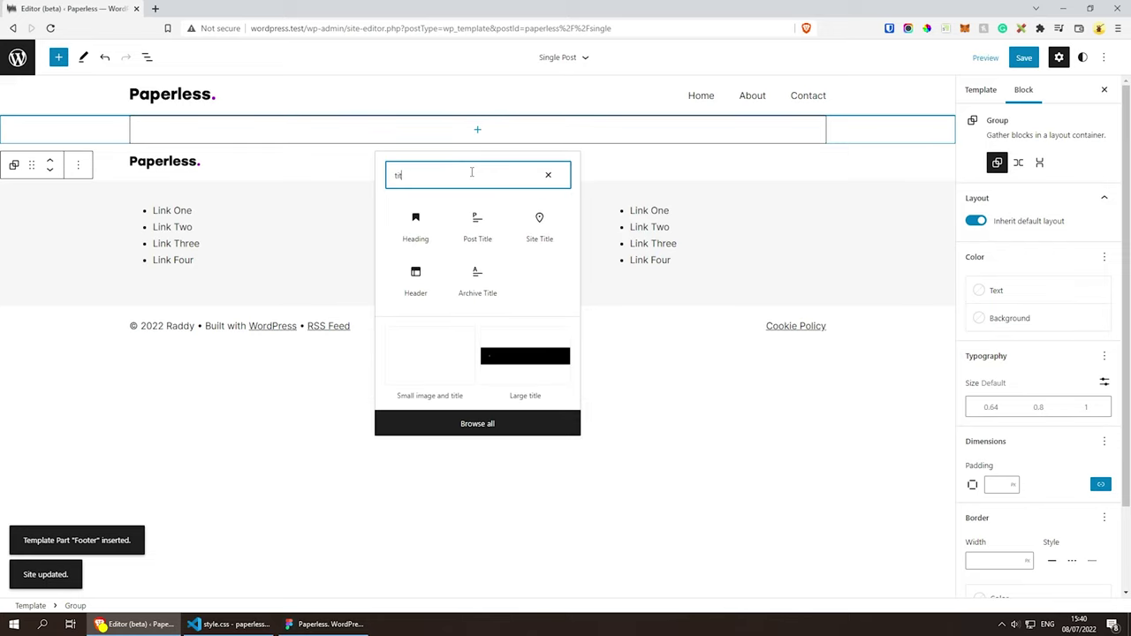
click(478, 223)
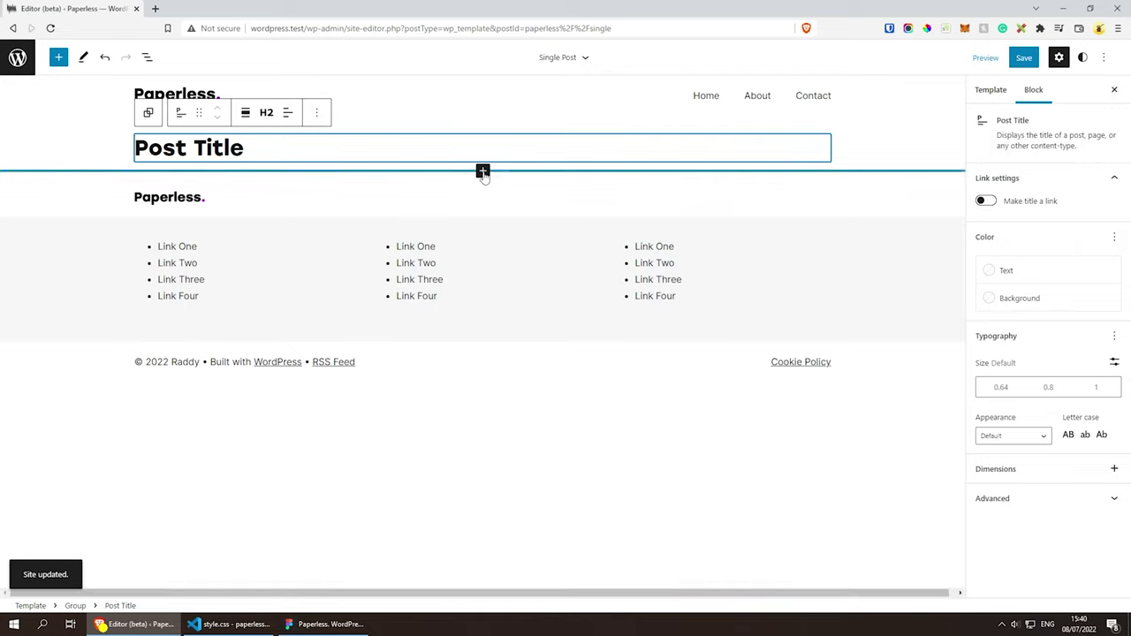
Search the inserter for 'post' below the title, then dismiss it and reselect Post Title.
click(482, 170)
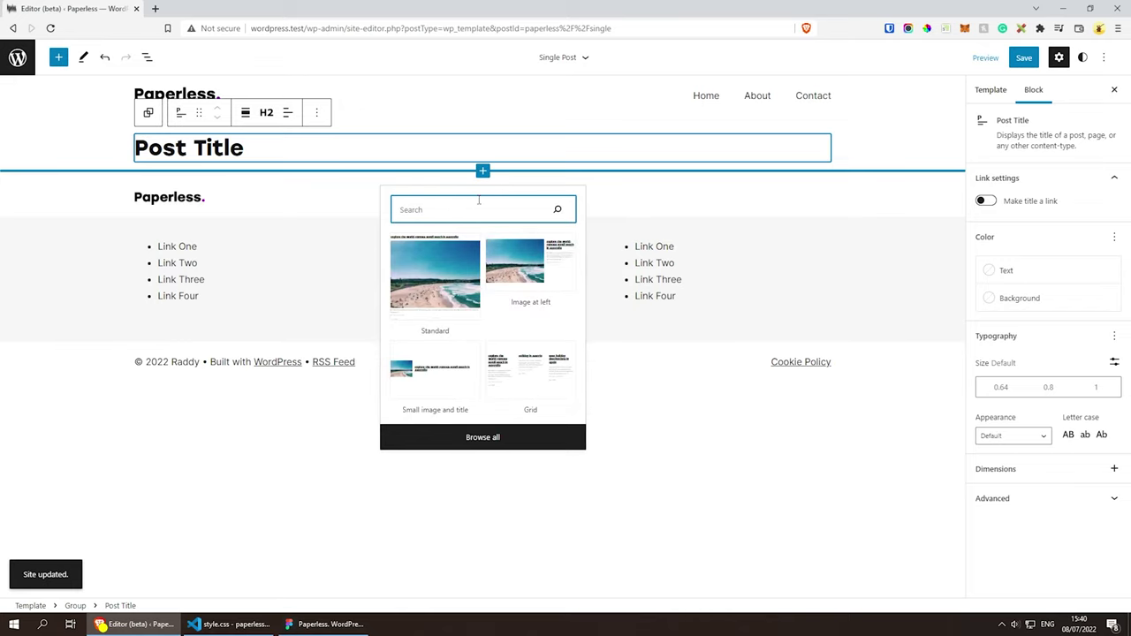
text(pos)
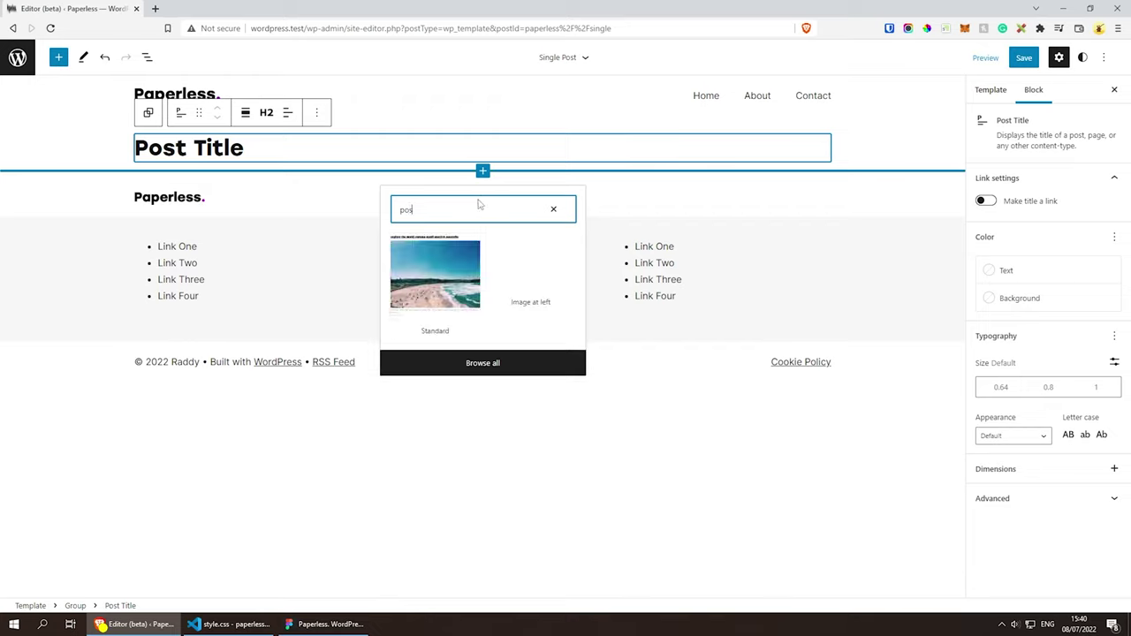
text(t)
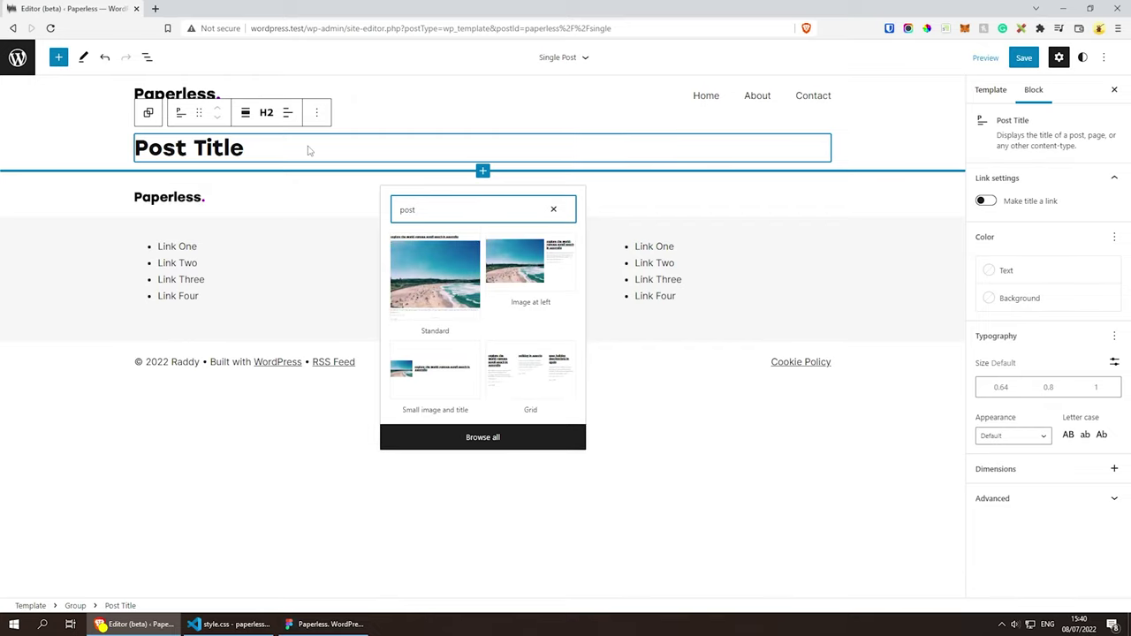
click(308, 150)
click(306, 170)
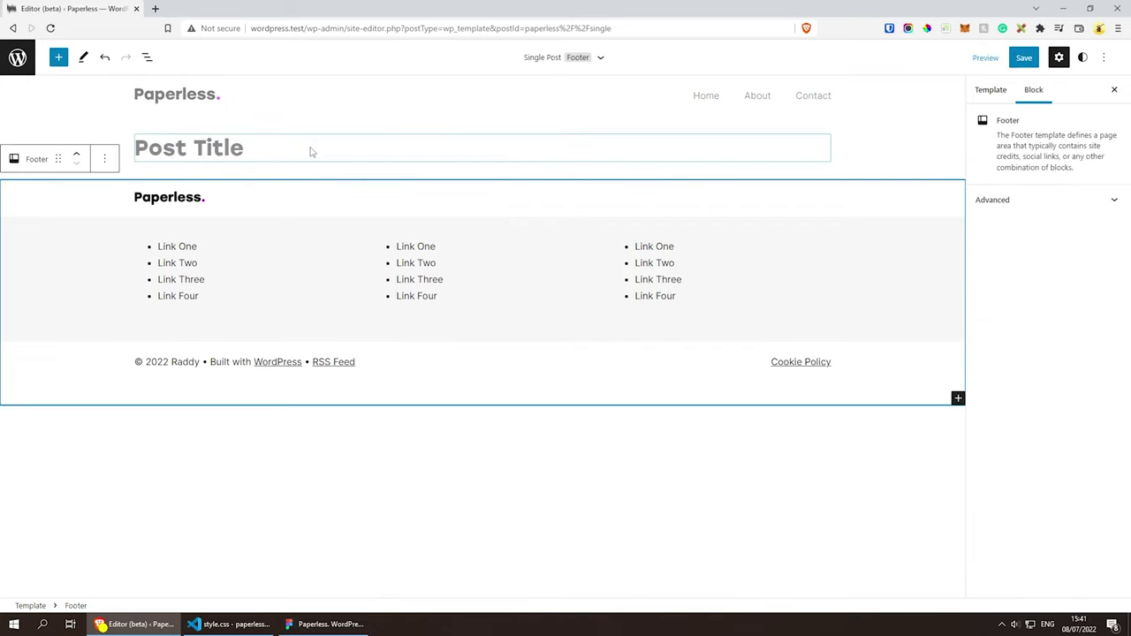
click(335, 150)
Add a Post Content block below the Post Title using /post, and save.
key(Return)
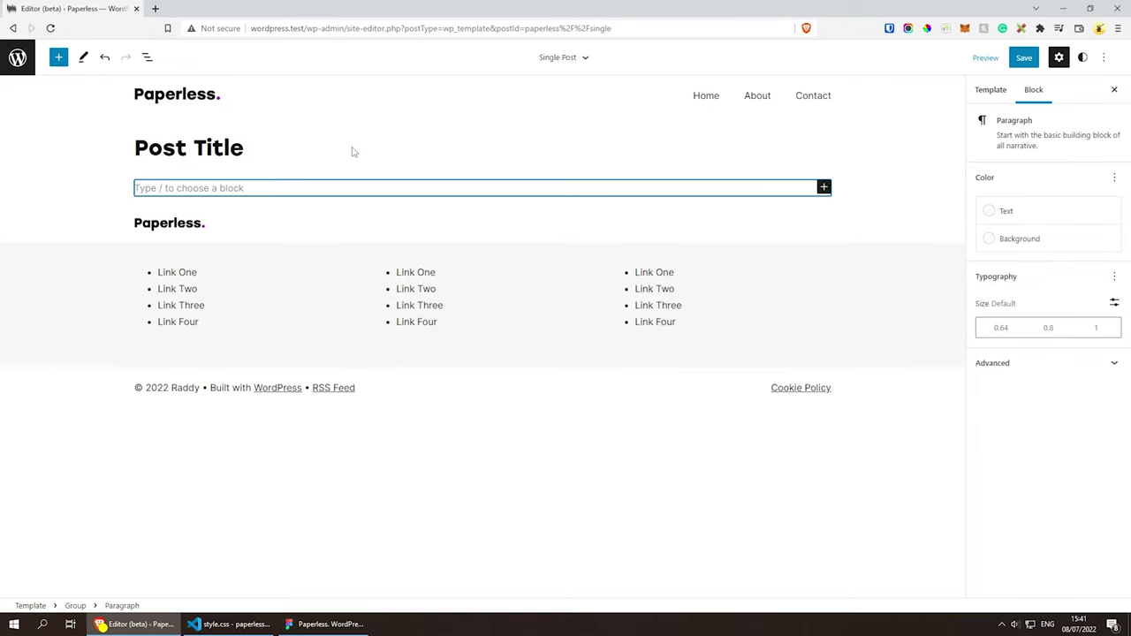
text(/)
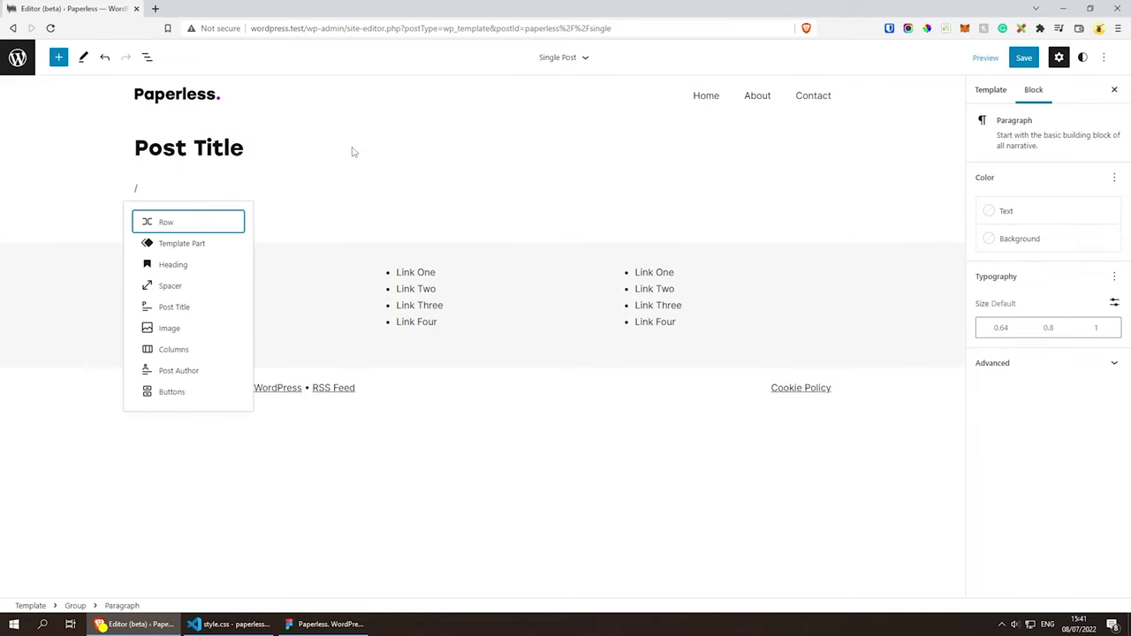
text(post)
key(Down)
key(Down)
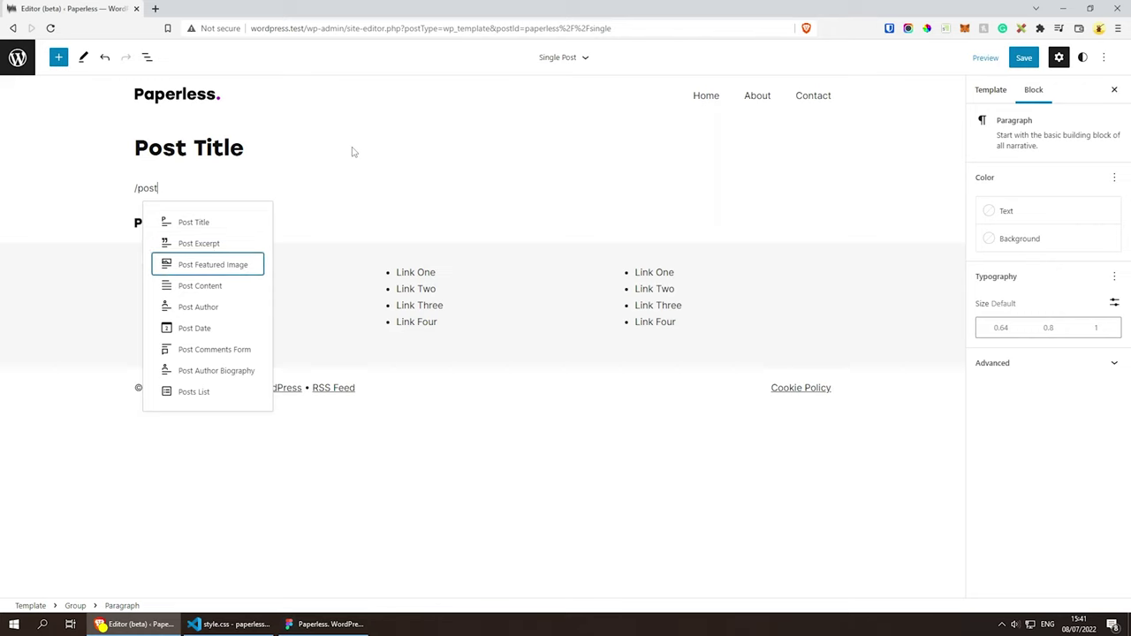
key(Down)
key(Return)
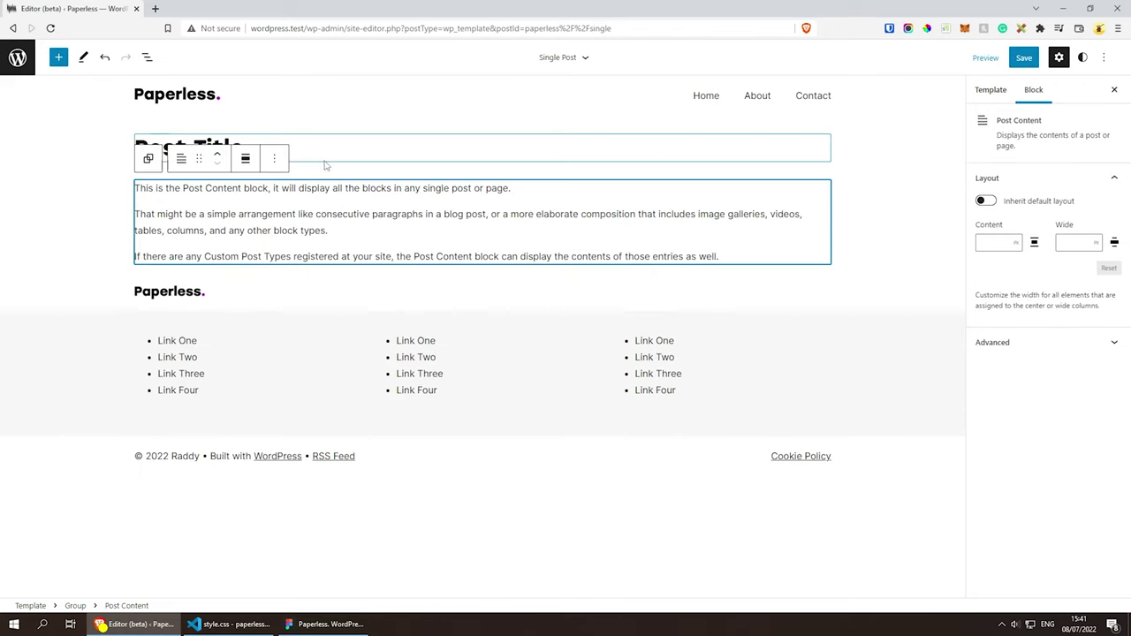
click(1022, 63)
Confirm the save and check the Bondi Beach post's title and content on the live site.
click(1019, 66)
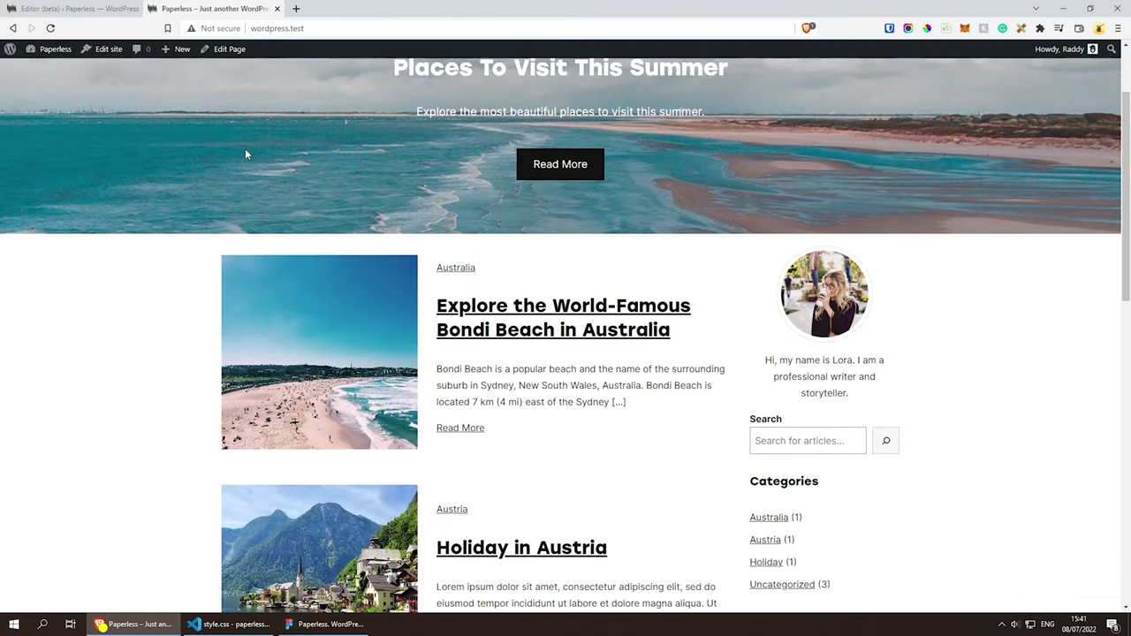
scroll(244, 154, down, 3)
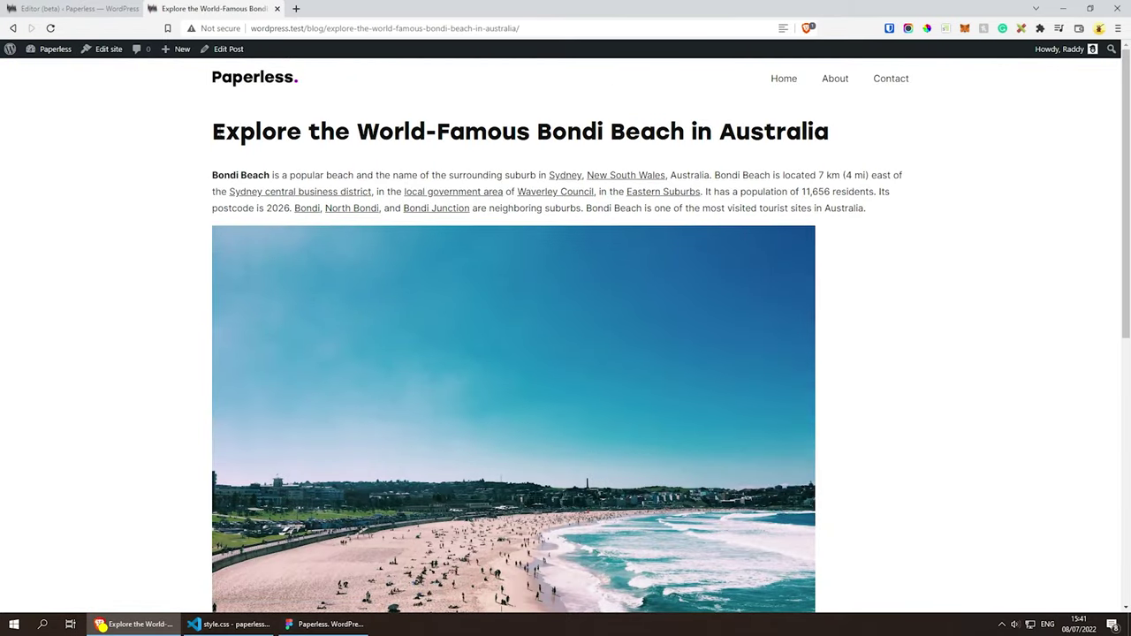
triple_click(901, 124)
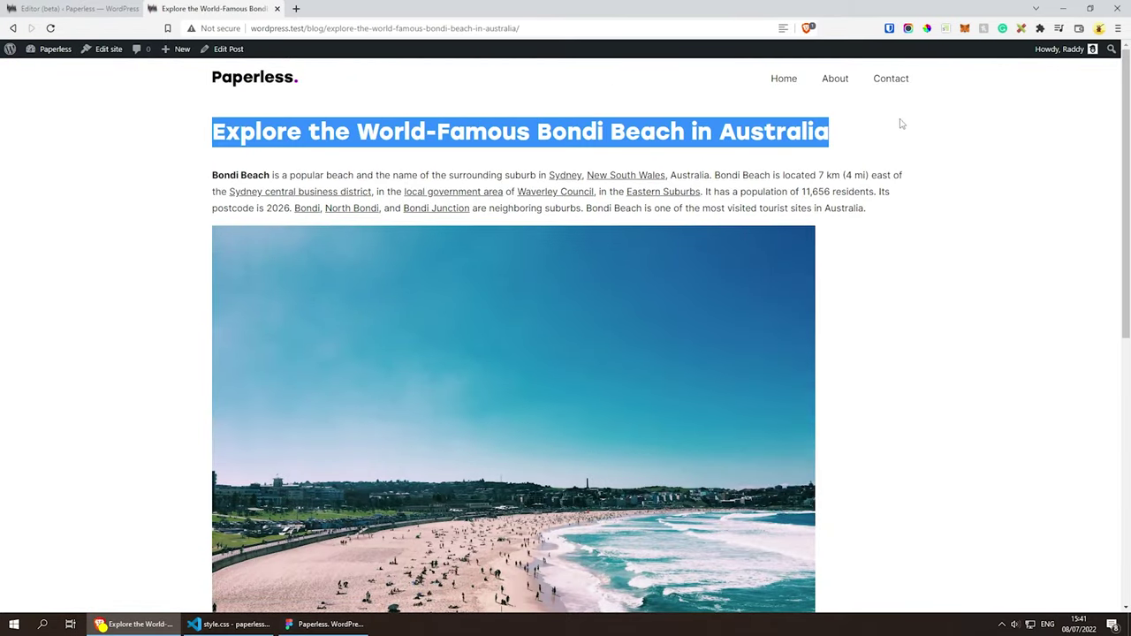
scroll(842, 170, down, 10)
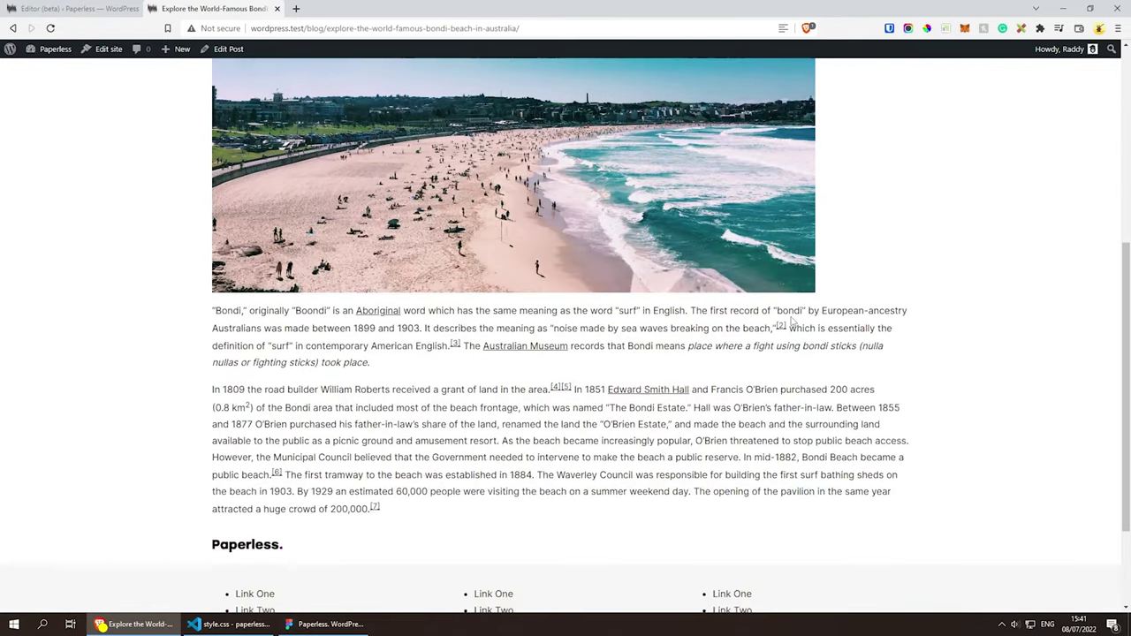
scroll(773, 342, up, 10)
scroll(773, 341, up, 2)
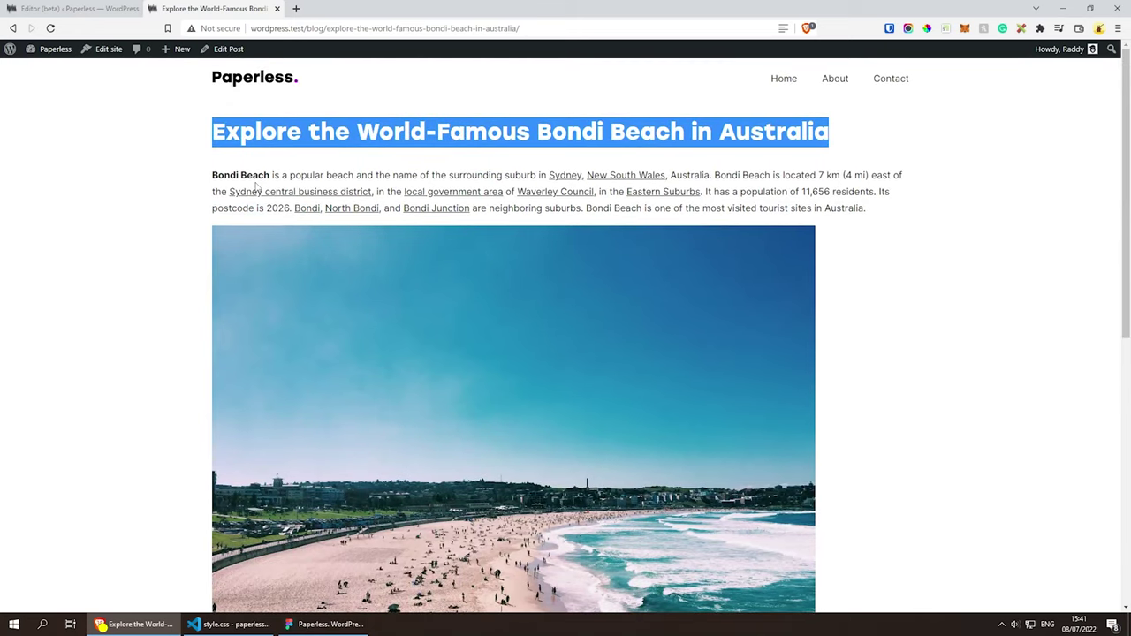
Look at the Bondi Beach post in the post editor, then go back to the Site Editor.
click(220, 50)
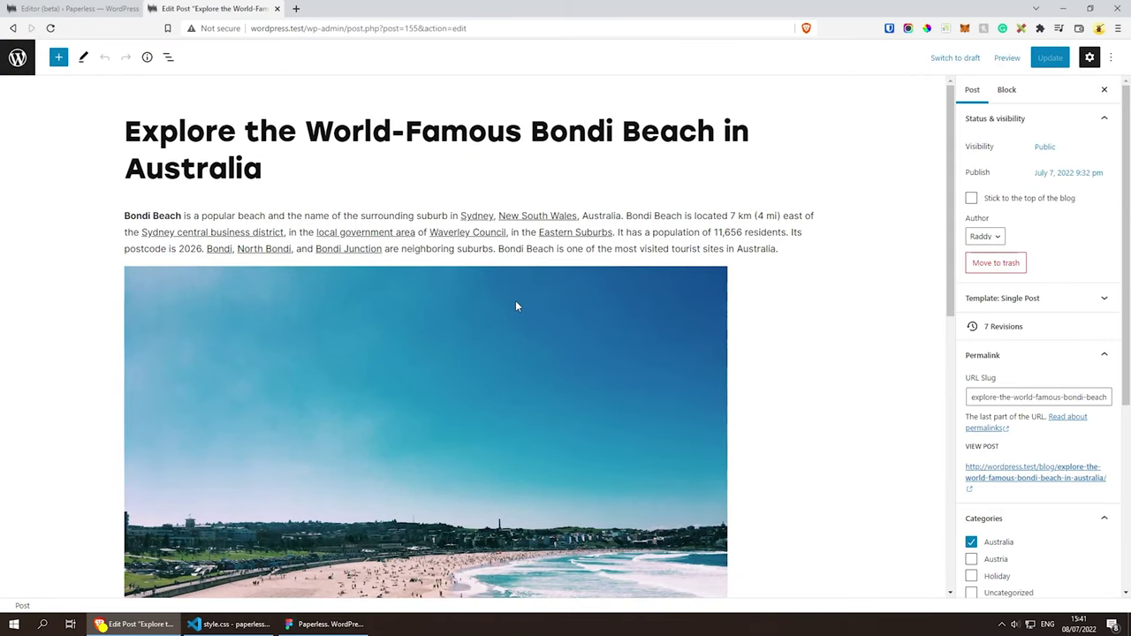
click(441, 226)
scroll(455, 249, down, 6)
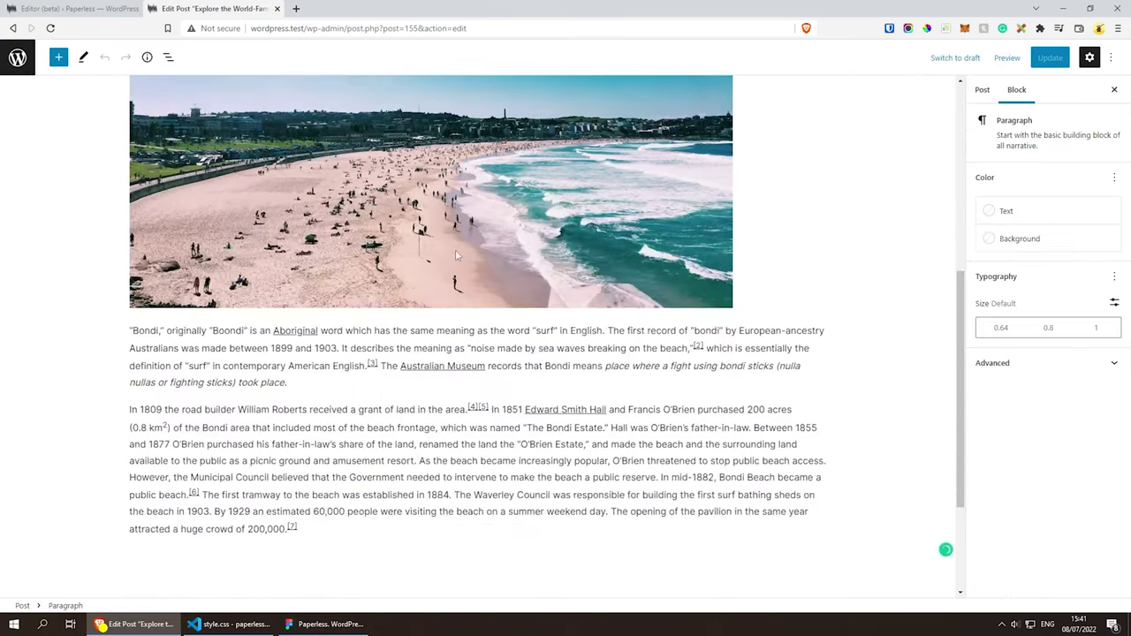
scroll(463, 274, up, 7)
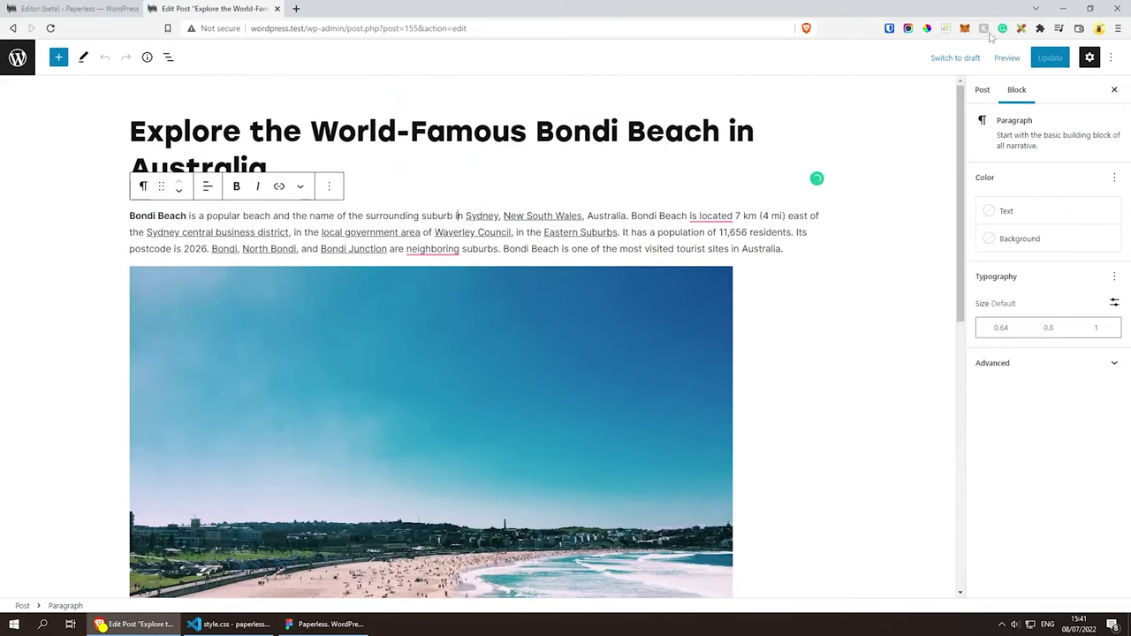
key(alt+Left)
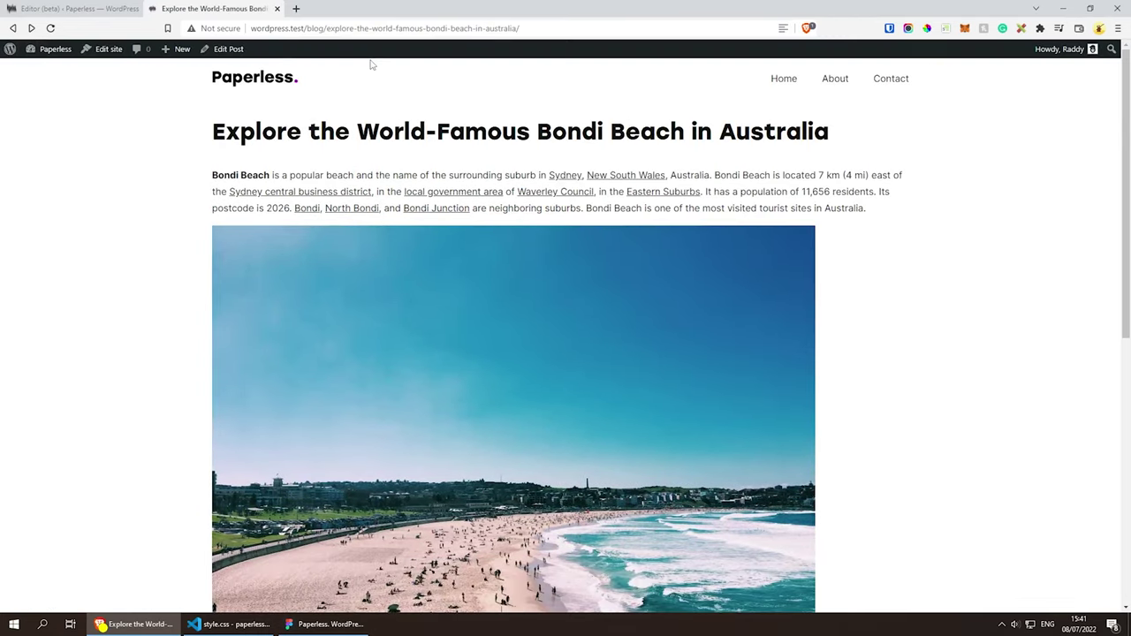
click(71, 9)
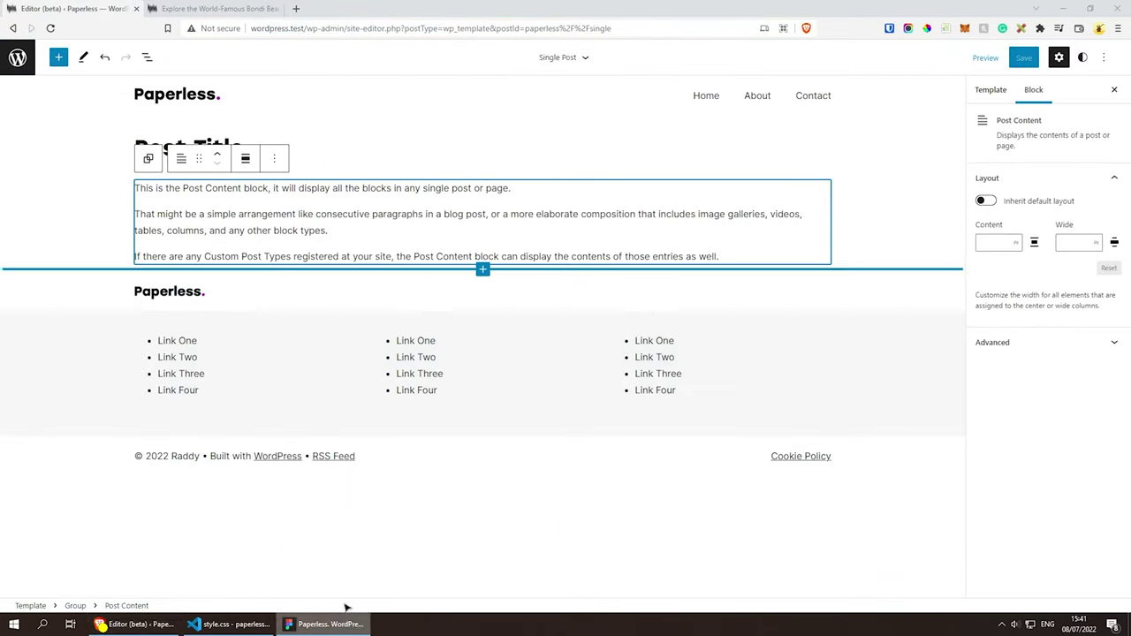
After checking the Figma design, insert a two-column Columns block below Post Content.
click(320, 624)
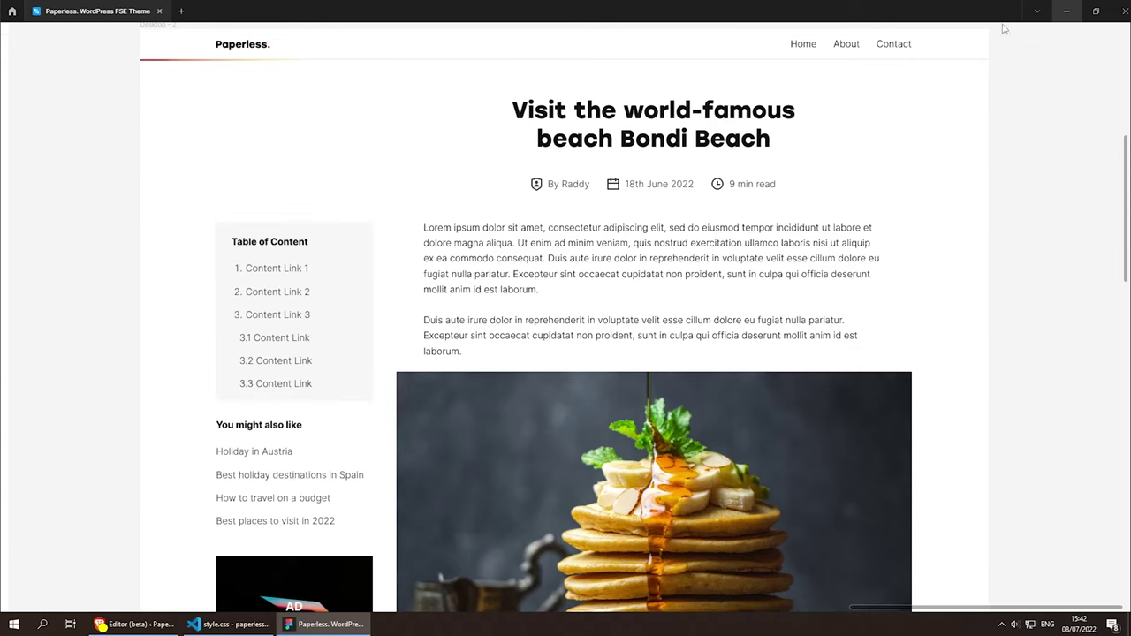
click(1066, 10)
click(59, 57)
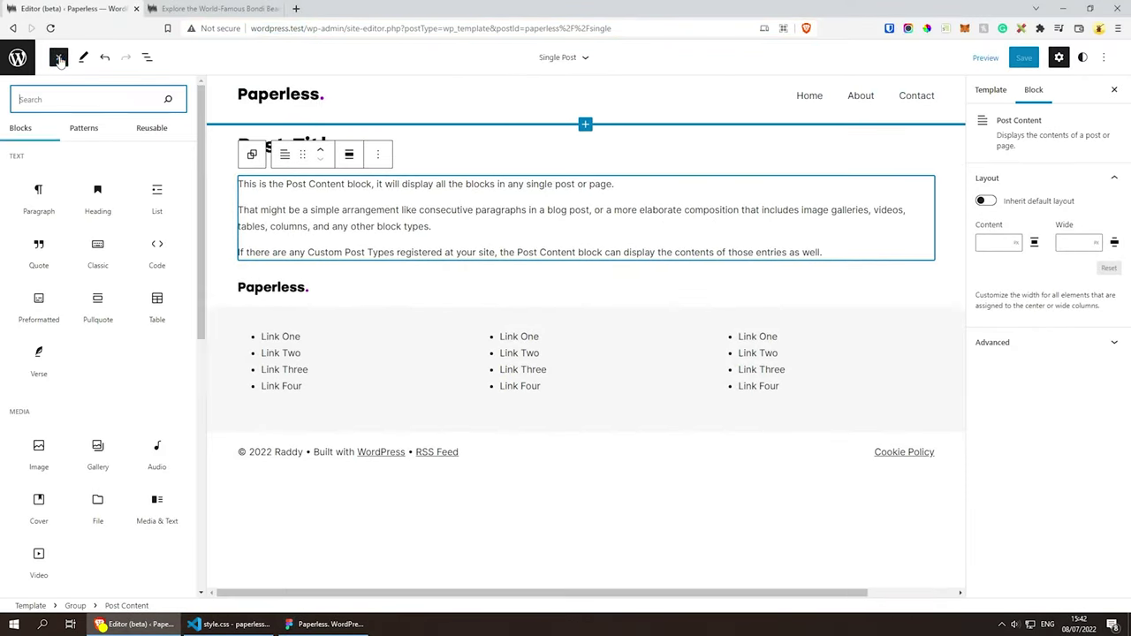
text(col)
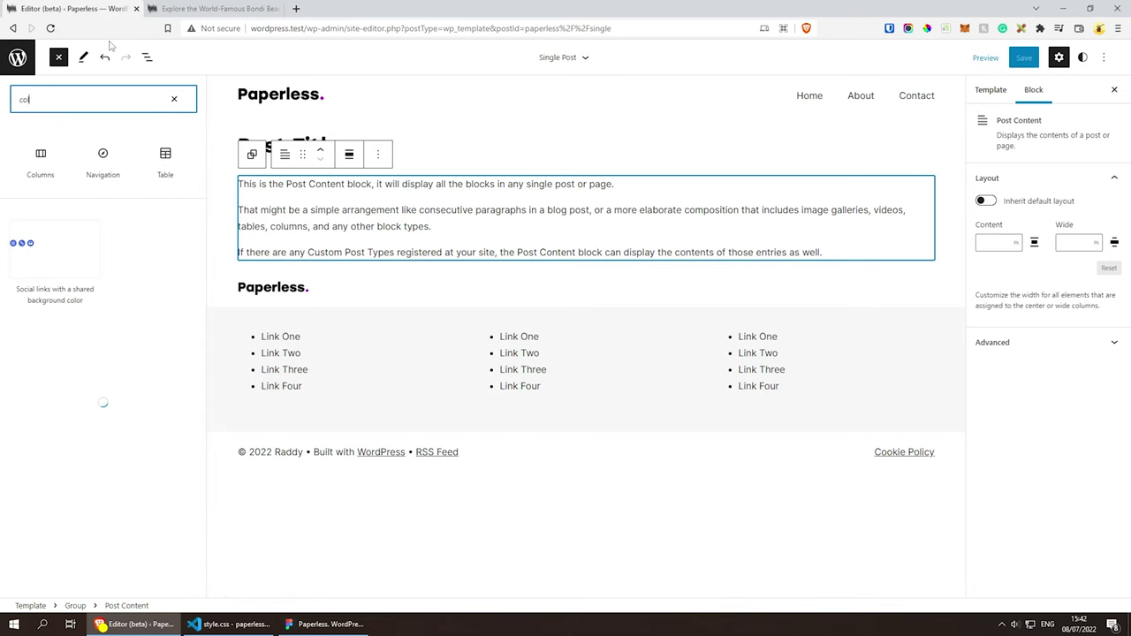
click(39, 159)
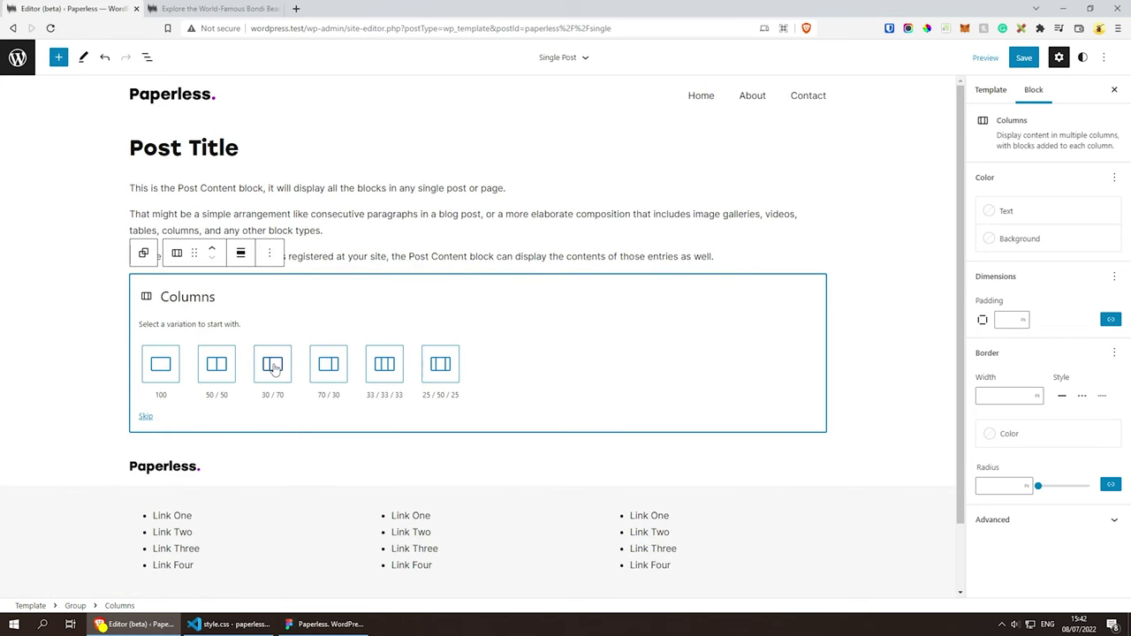
click(372, 368)
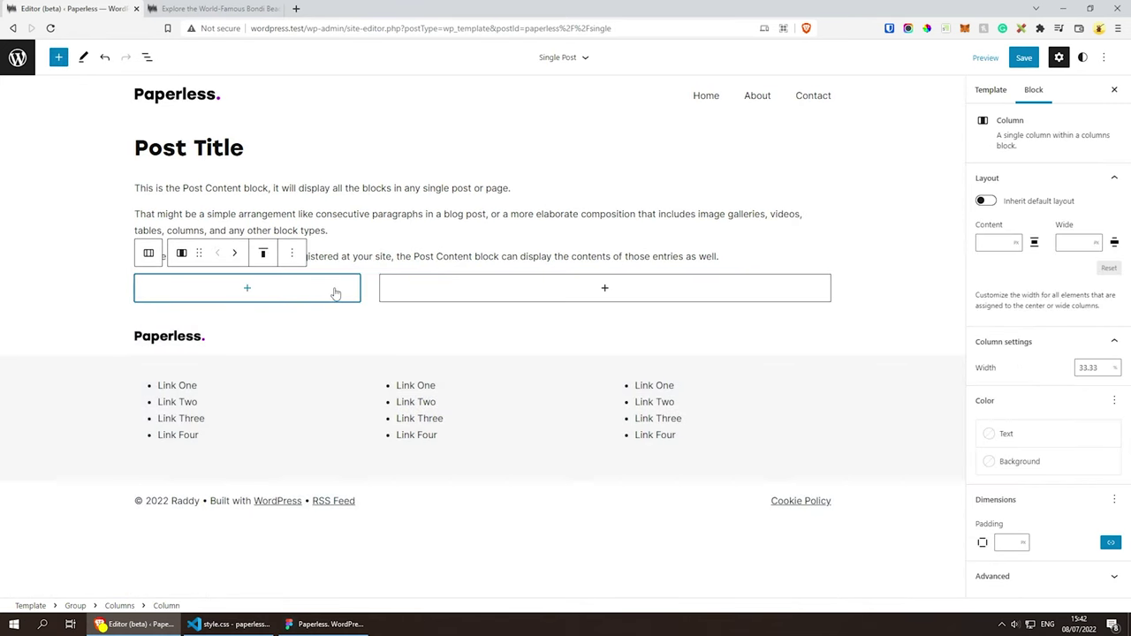
Set the column widths to 25% and 85%, and drag Post Title into the columns.
click(146, 57)
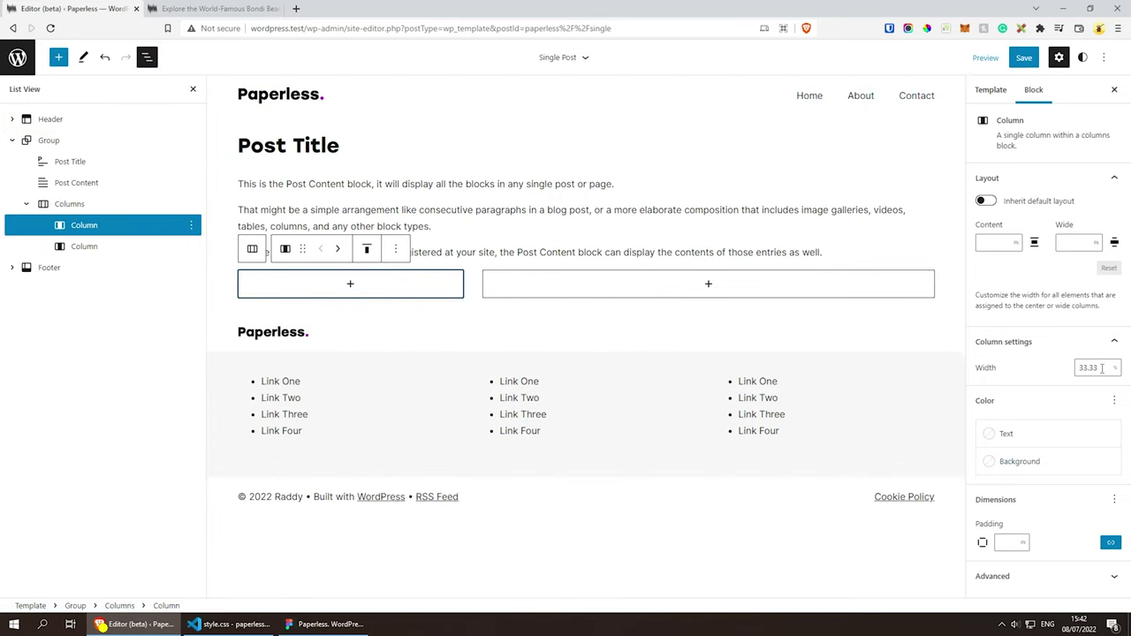
drag(1109, 368, 1029, 378)
text(25)
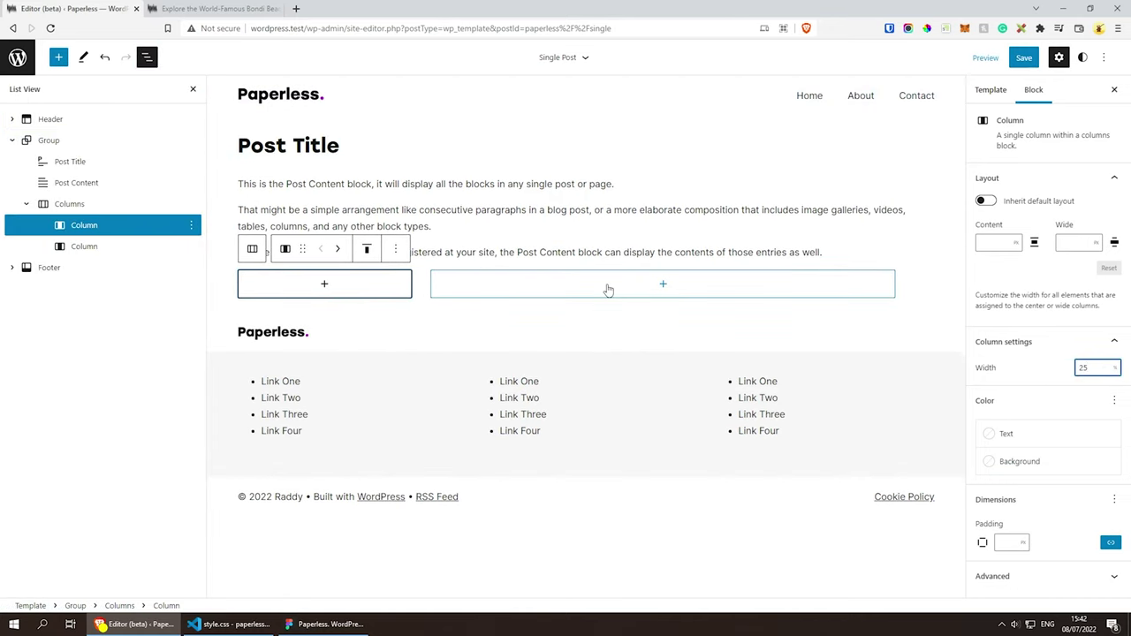
click(118, 252)
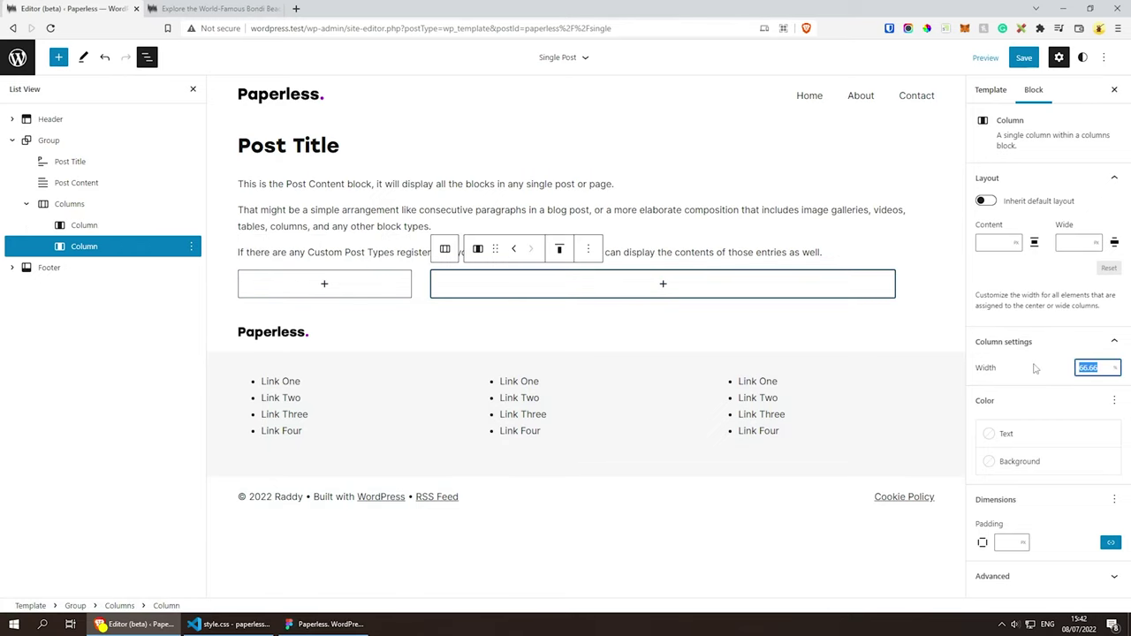
text(85)
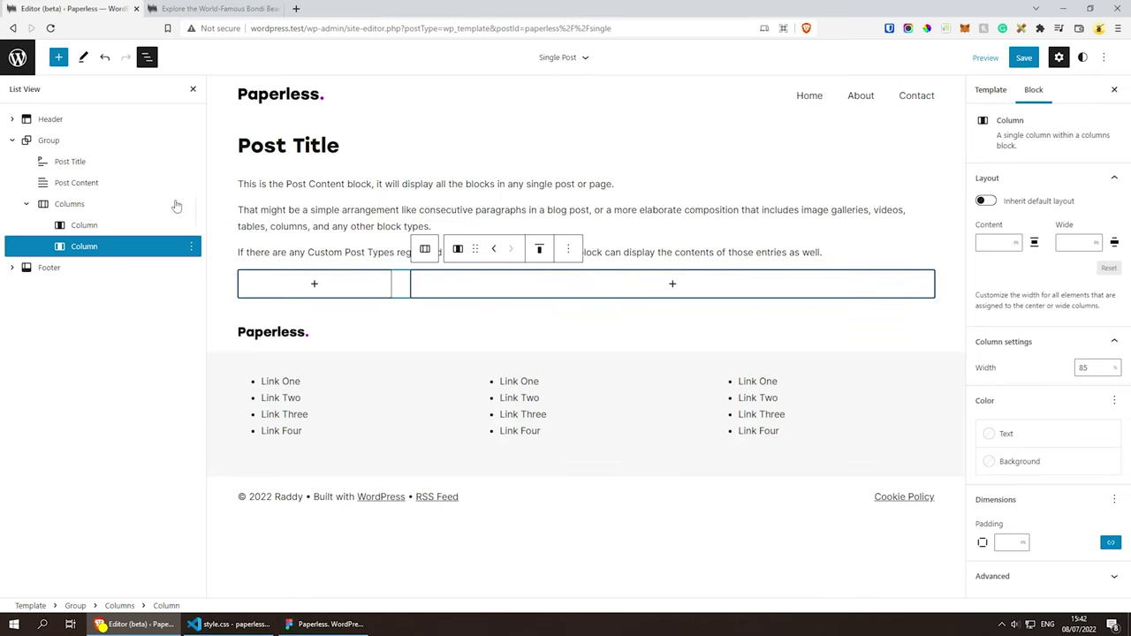
drag(74, 170, 129, 232)
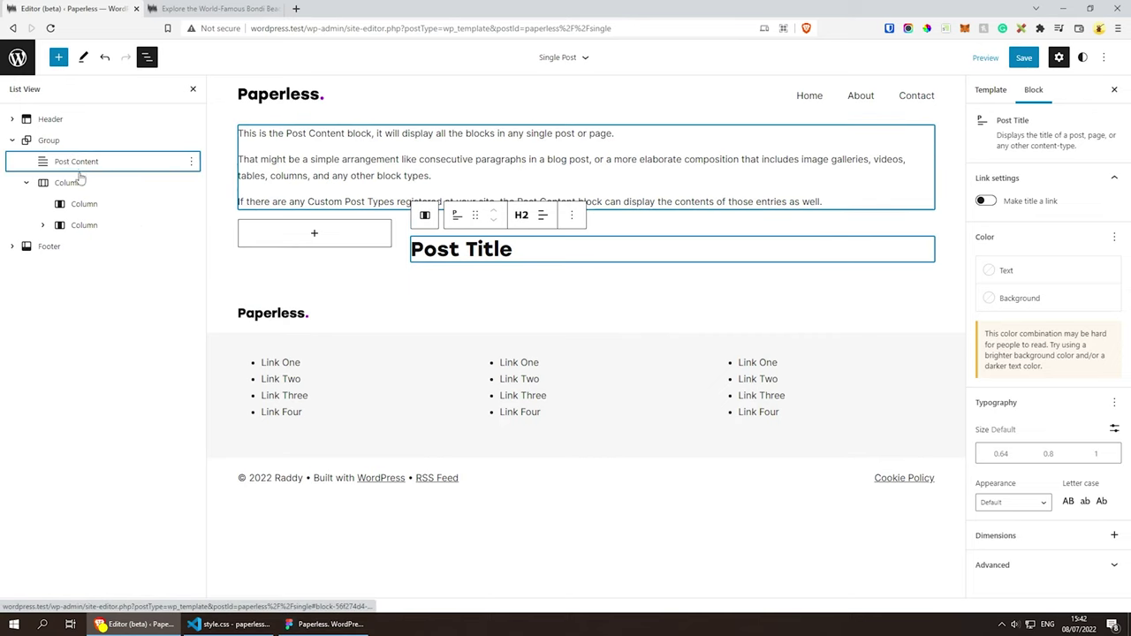
Move Post Content into the right column, shift Post Title above it, and save.
click(51, 162)
drag(51, 161, 148, 210)
click(456, 262)
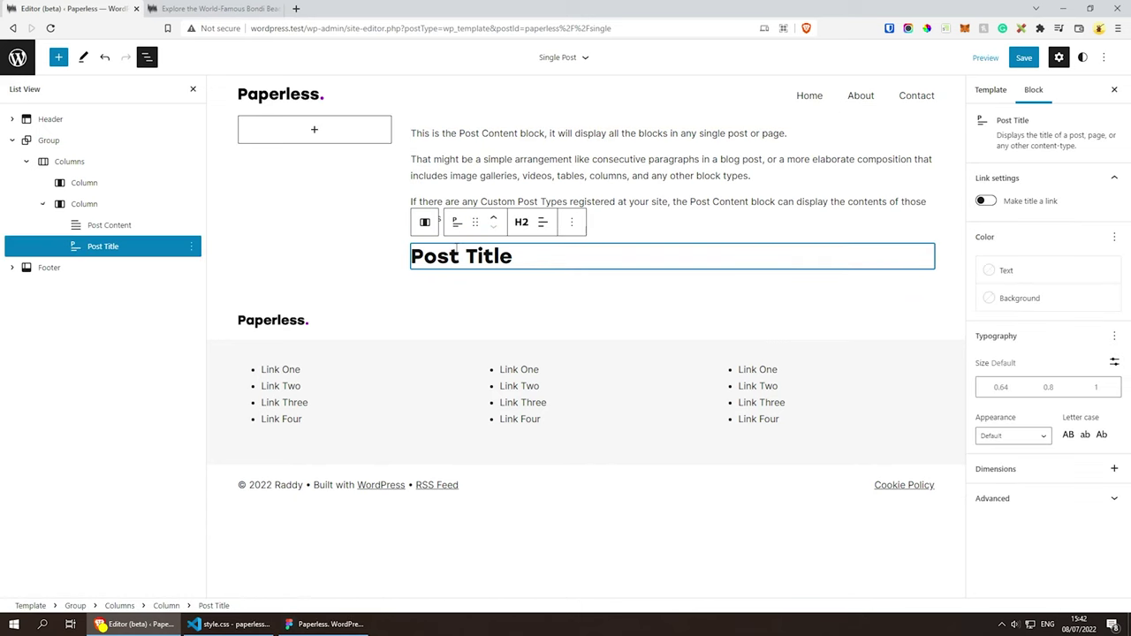
click(495, 221)
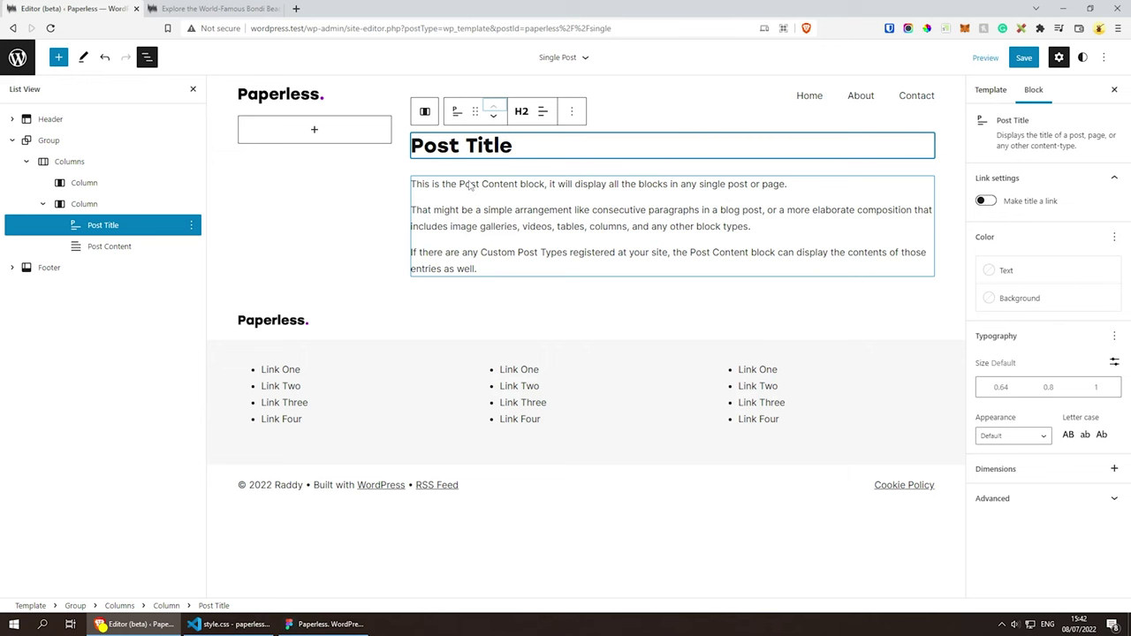
click(1023, 57)
Reload the Bondi Beach post to check the new layout.
key(ctrl+Tab)
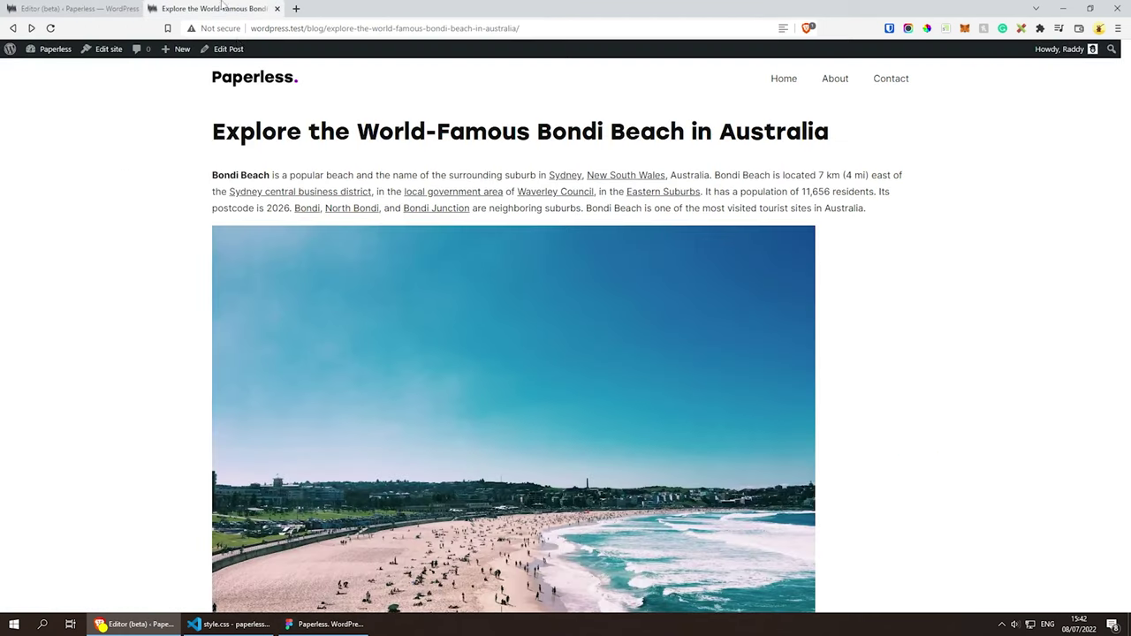
key(ctrl+r)
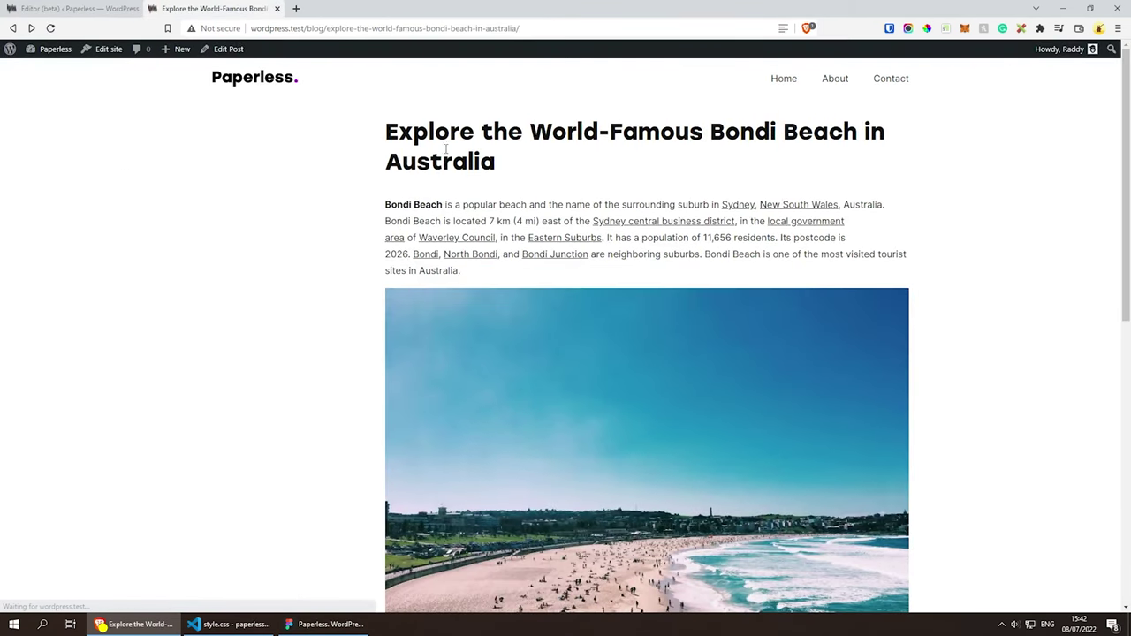
click(79, 9)
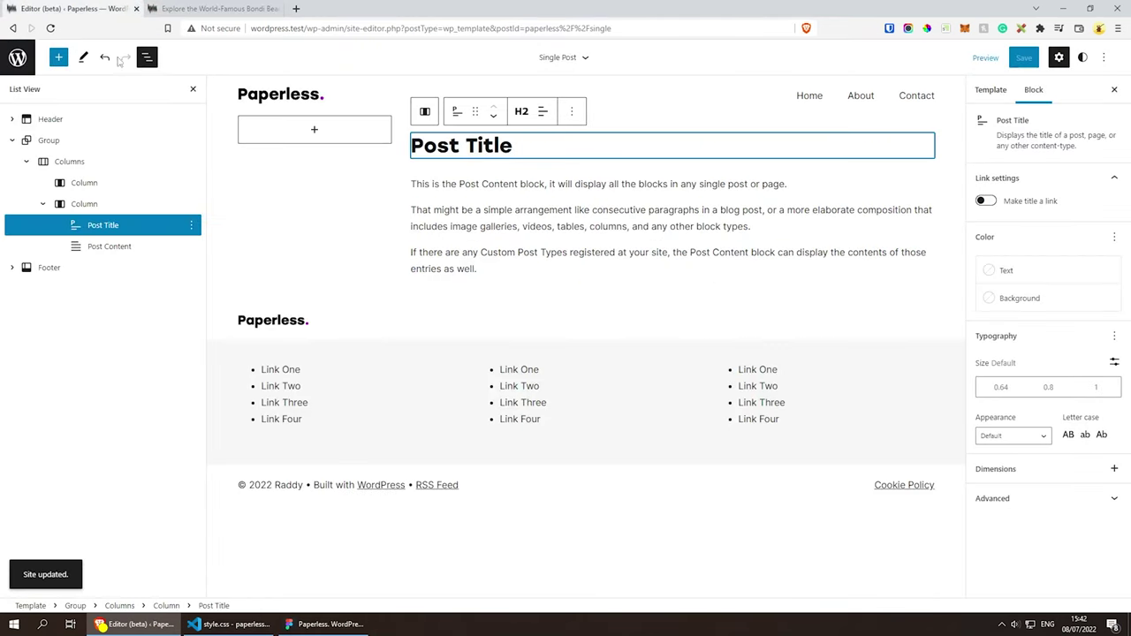
Inspect the title area of the Figma design for comparison.
click(323, 624)
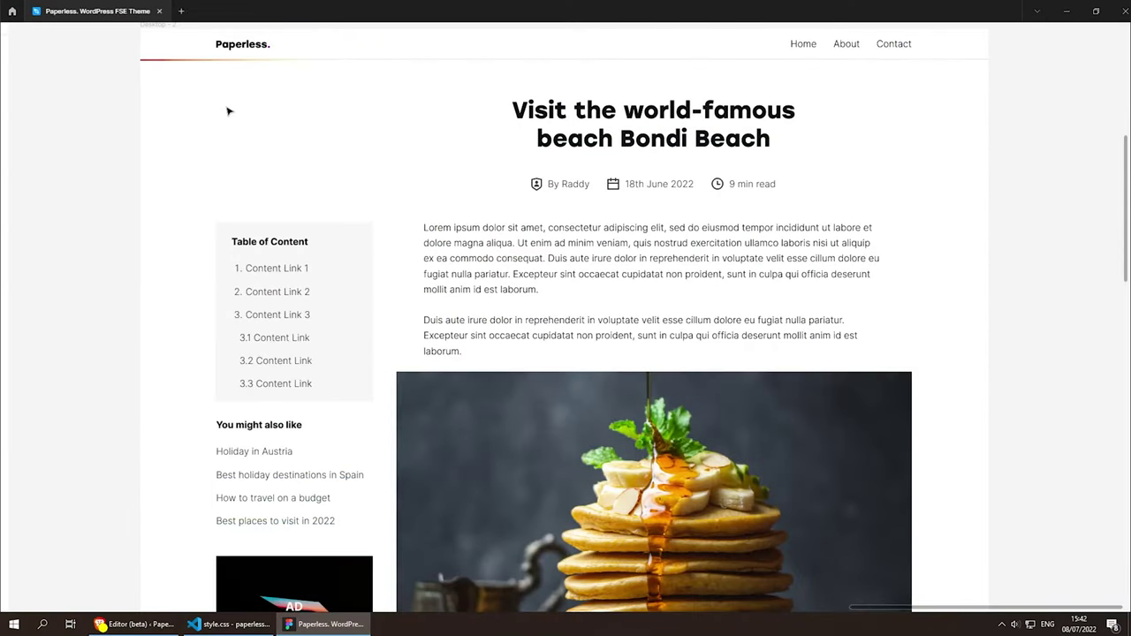
drag(226, 86, 397, 186)
scroll(312, 191, down, 1)
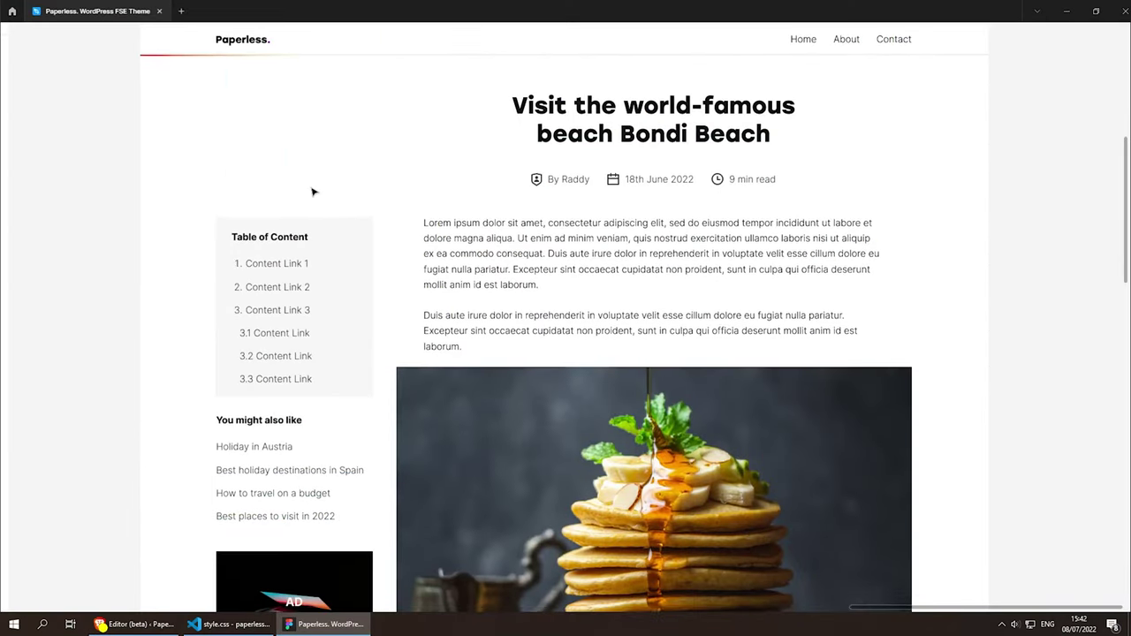
scroll(312, 192, down, 2)
drag(216, 55, 379, 162)
drag(237, 52, 884, 169)
key(alt+Tab)
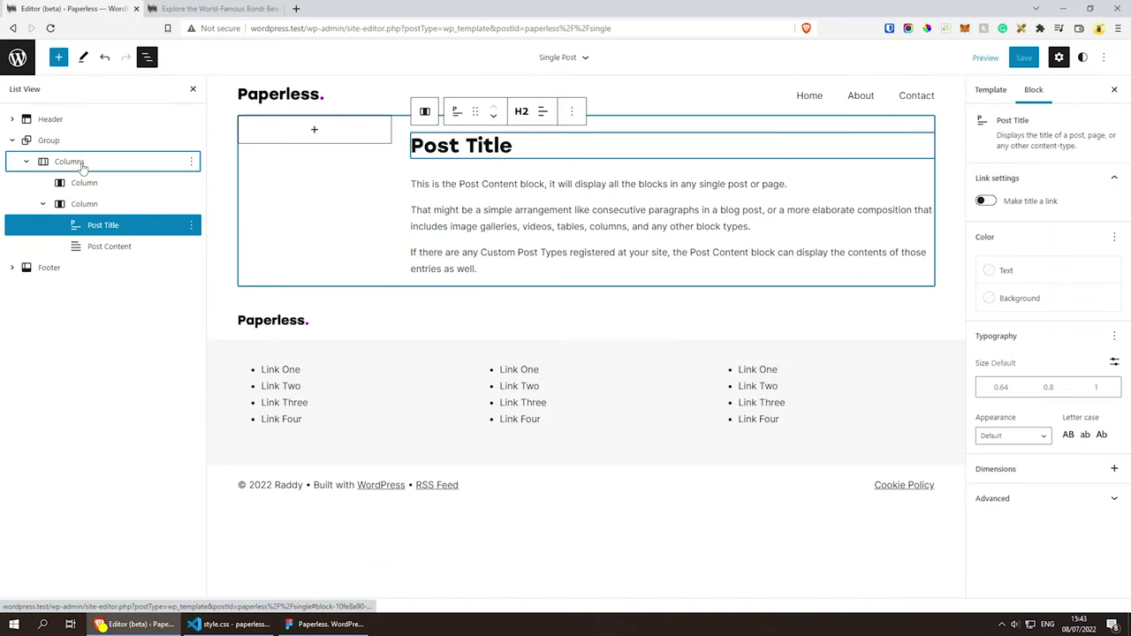
Duplicate the Columns block, keeping Post Title in the top row and Post Content below.
click(70, 162)
click(192, 164)
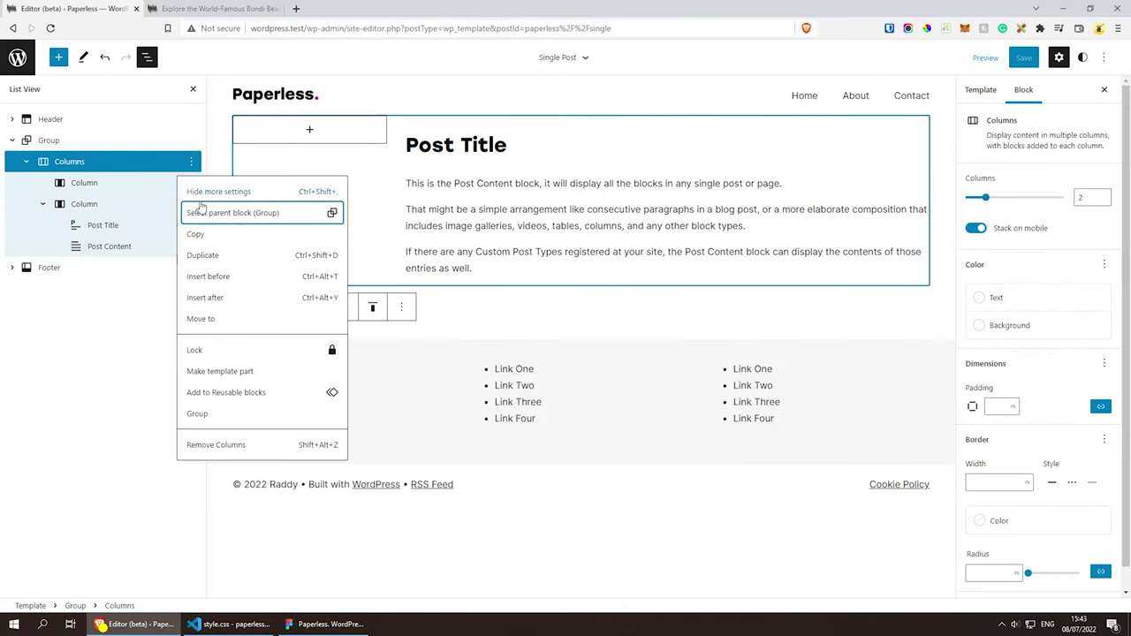
click(214, 258)
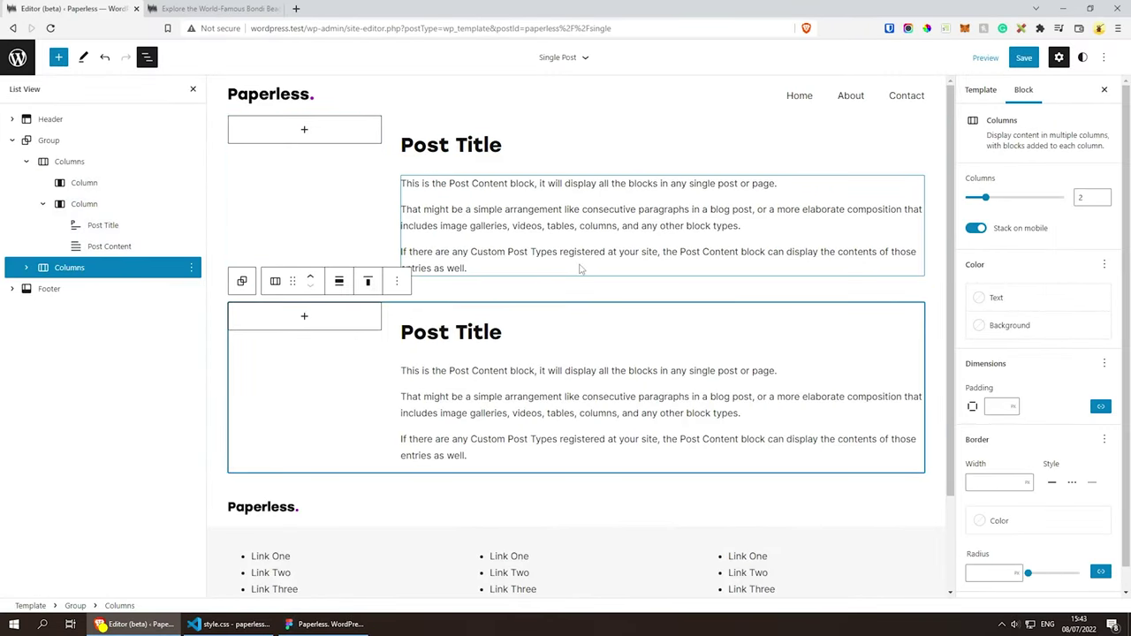
click(523, 217)
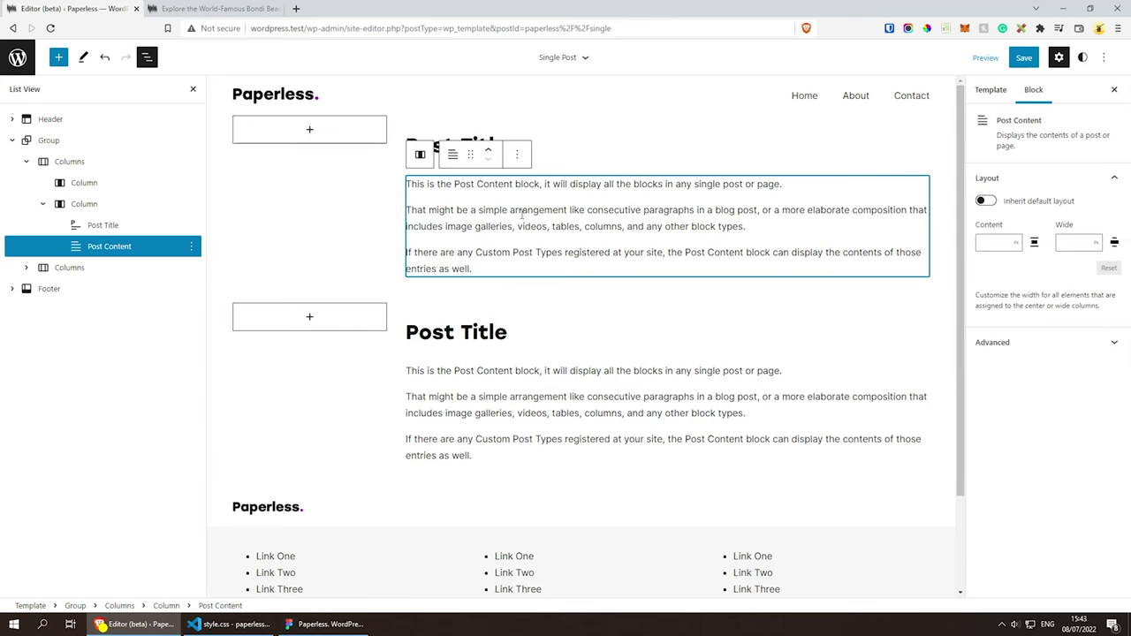
key(Delete)
click(488, 226)
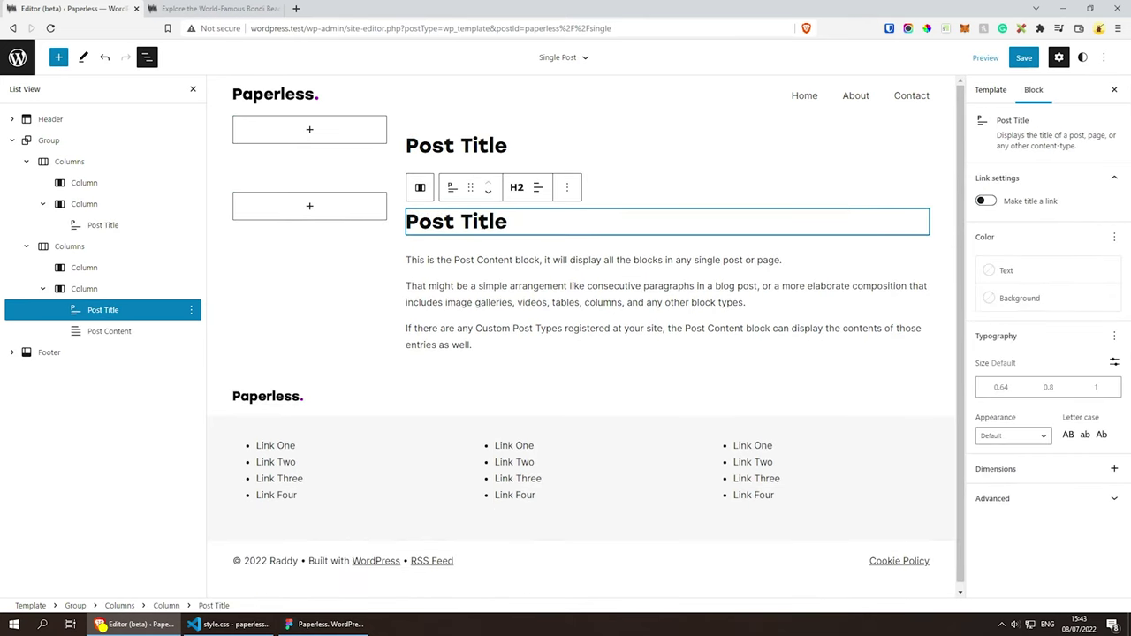
key(Delete)
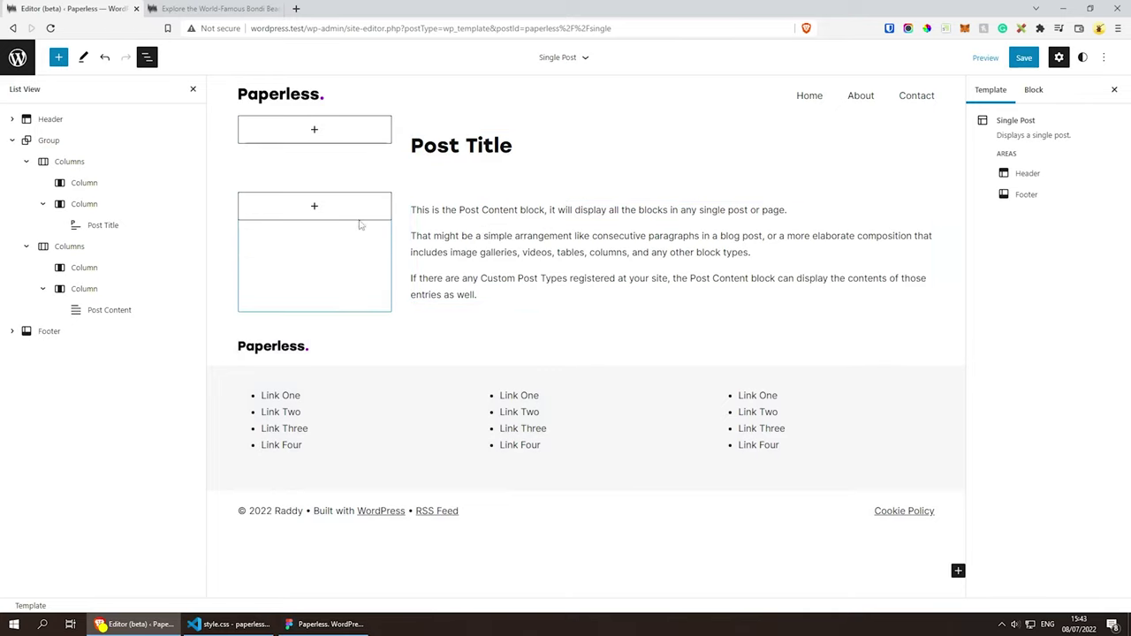
Insert an Image block with the ad image from the Media Library in the lower left column.
click(314, 206)
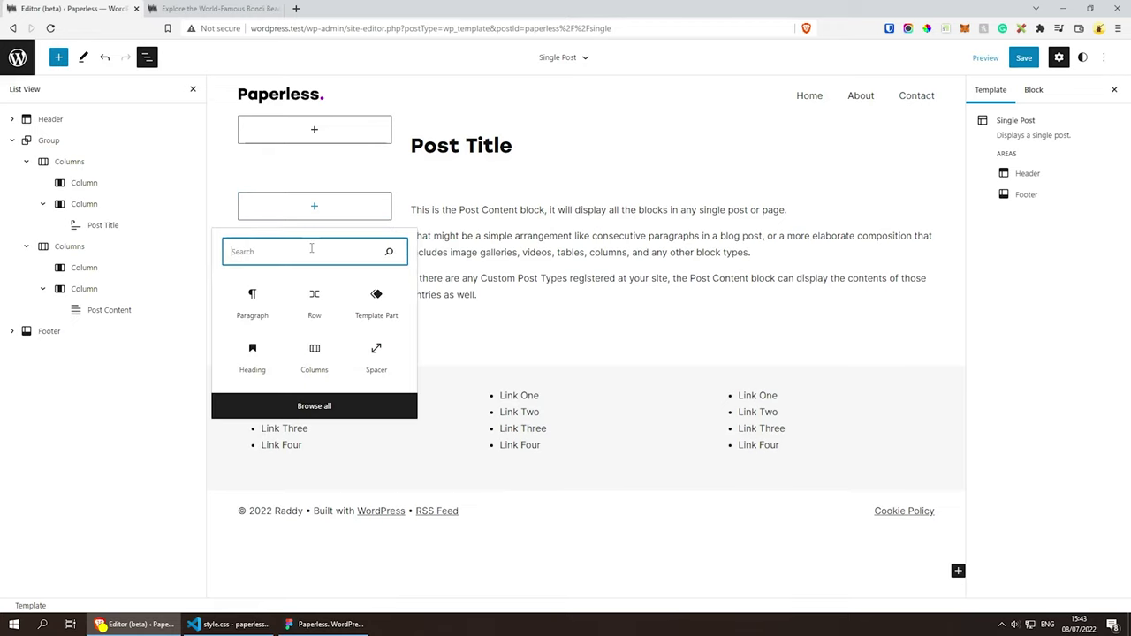
text(img)
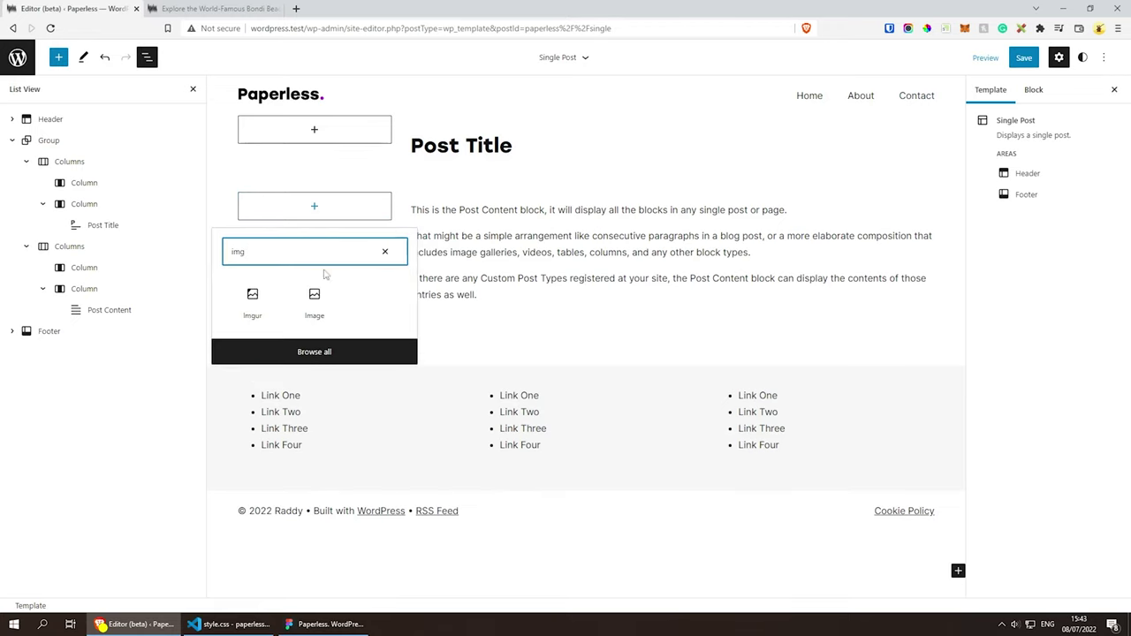
click(315, 305)
click(281, 265)
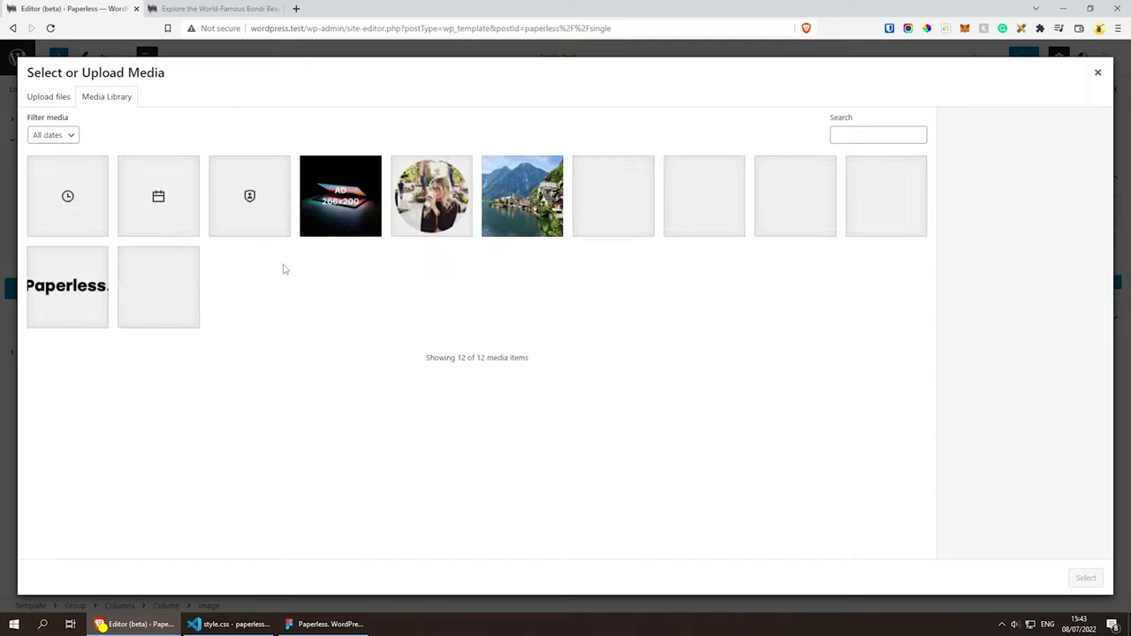
click(328, 226)
click(1083, 577)
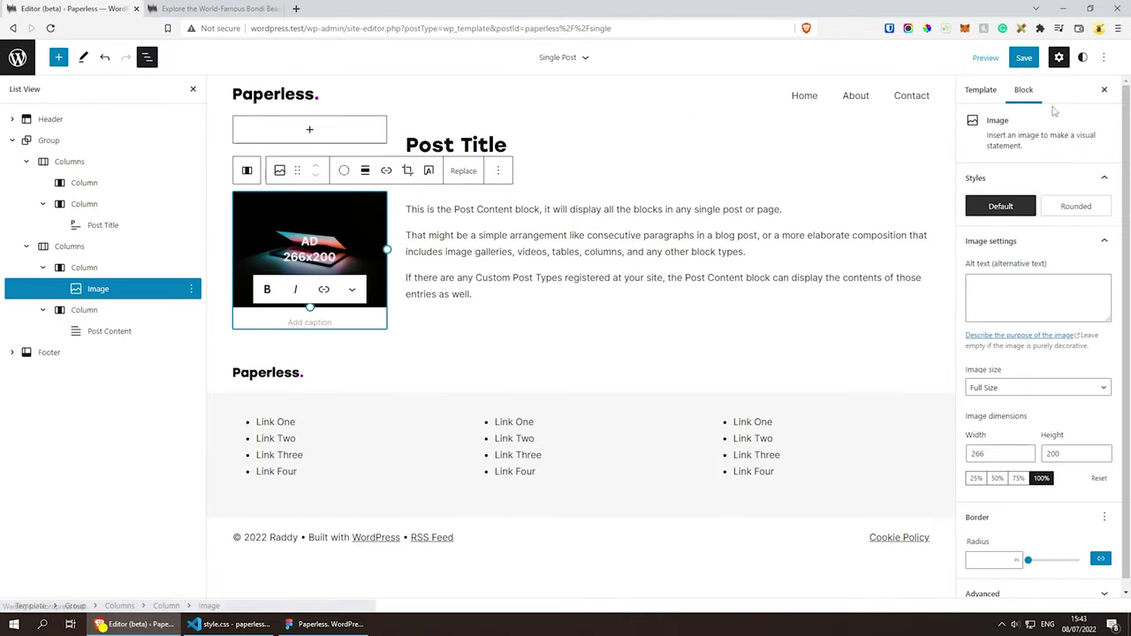
Save the Single Post template and reload the Bondi Beach post.
click(1024, 58)
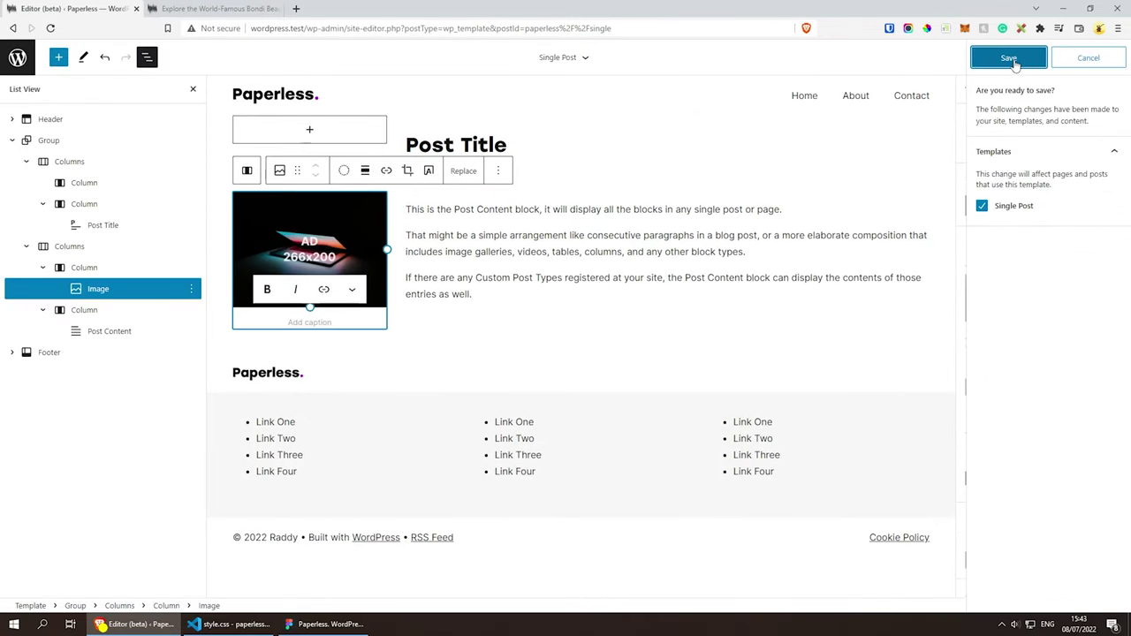
click(1013, 59)
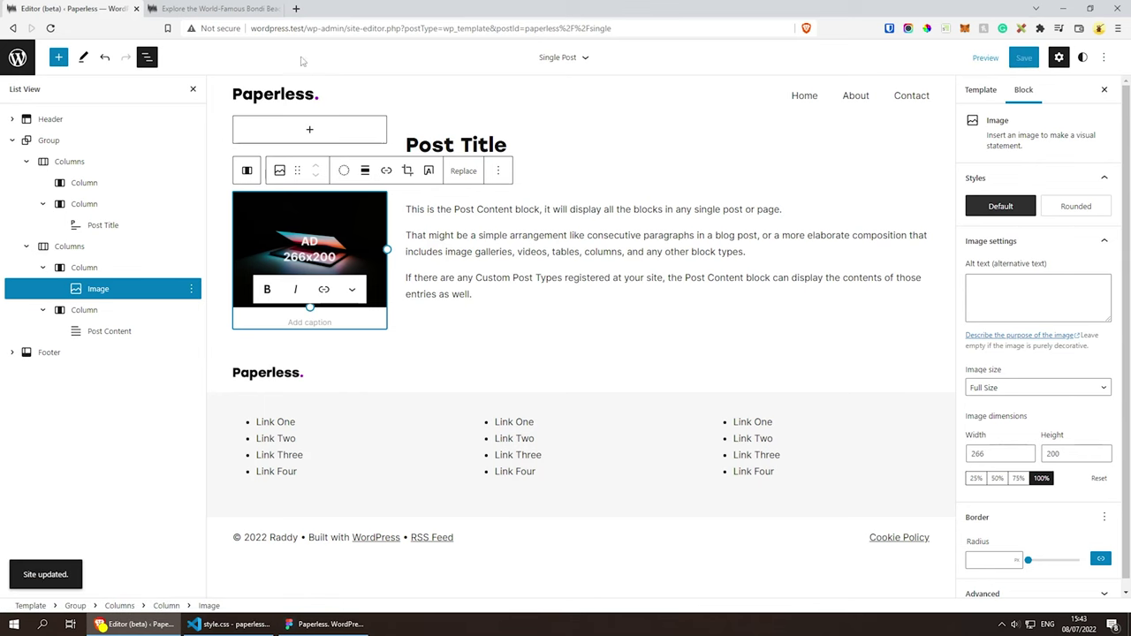
key(ctrl+Tab)
key(F5)
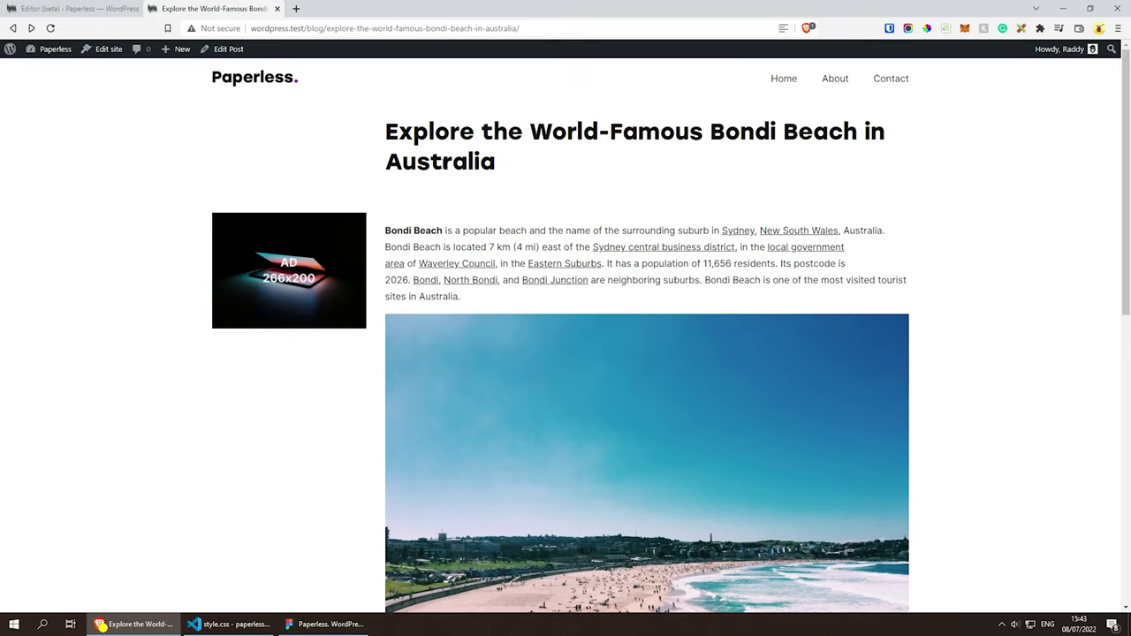
Center-align the Post Title in the template.
click(64, 7)
click(553, 147)
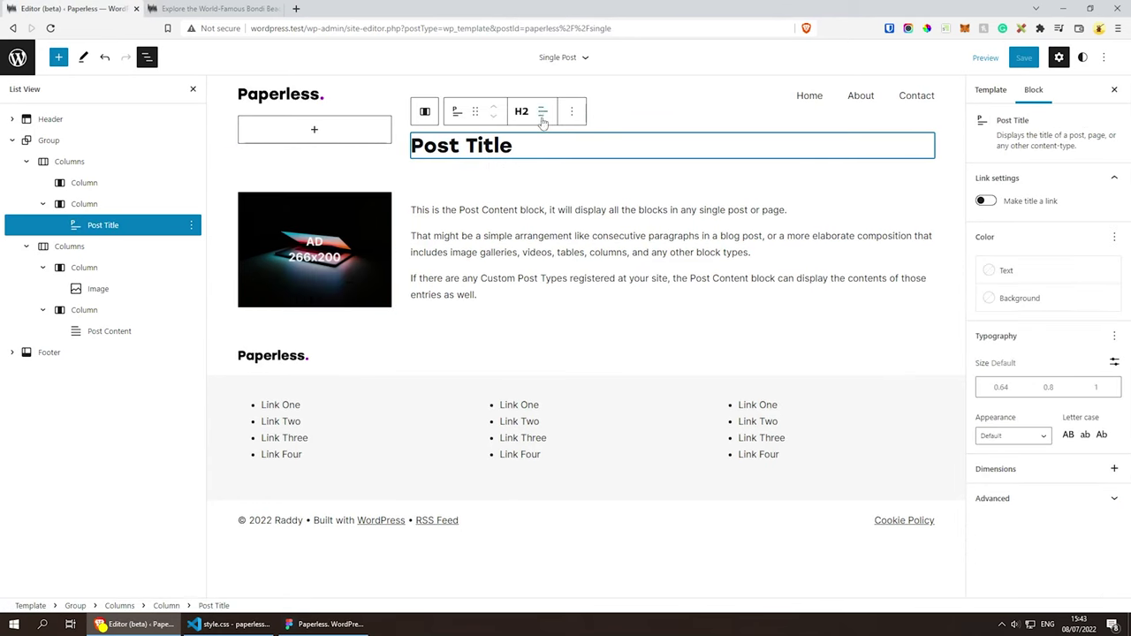
click(543, 118)
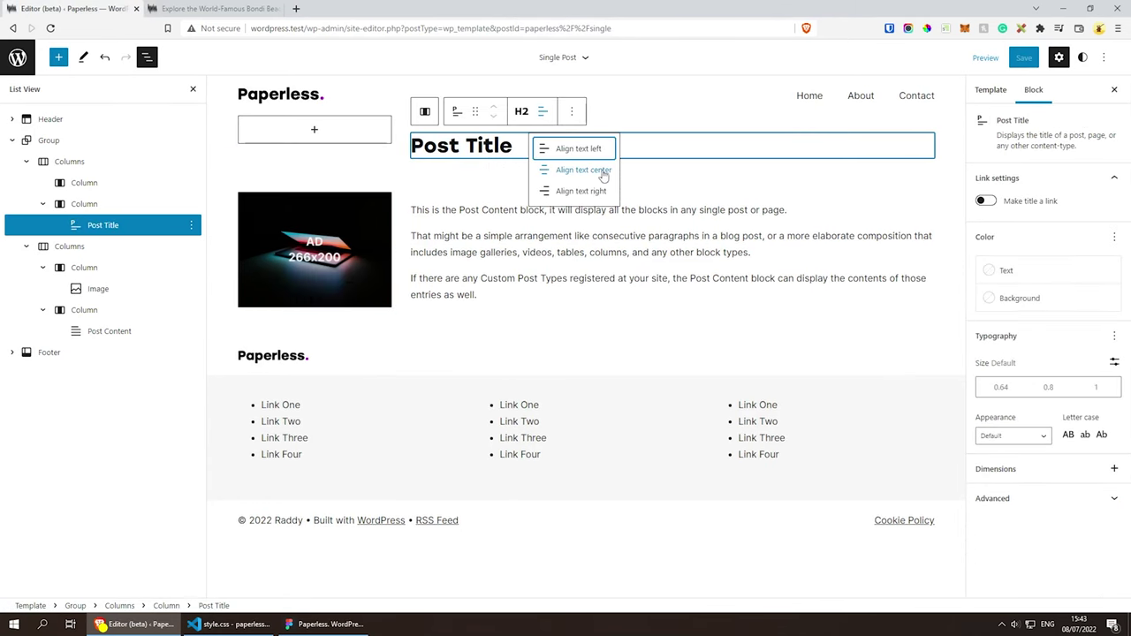
click(595, 176)
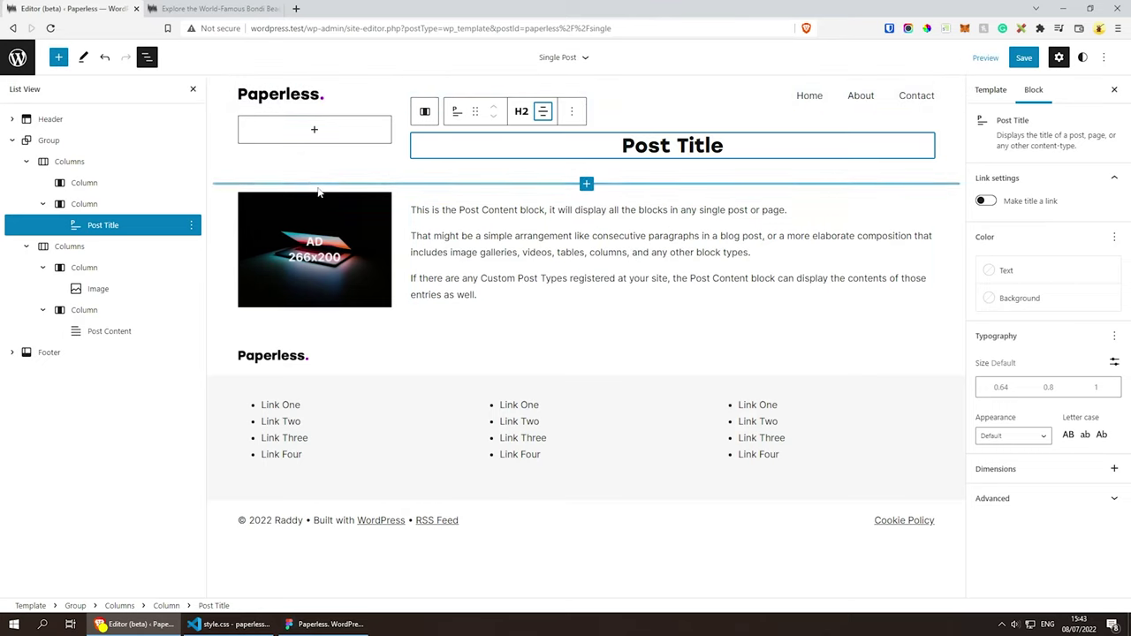
Add a 'You might also like' heading below the ad image.
click(319, 320)
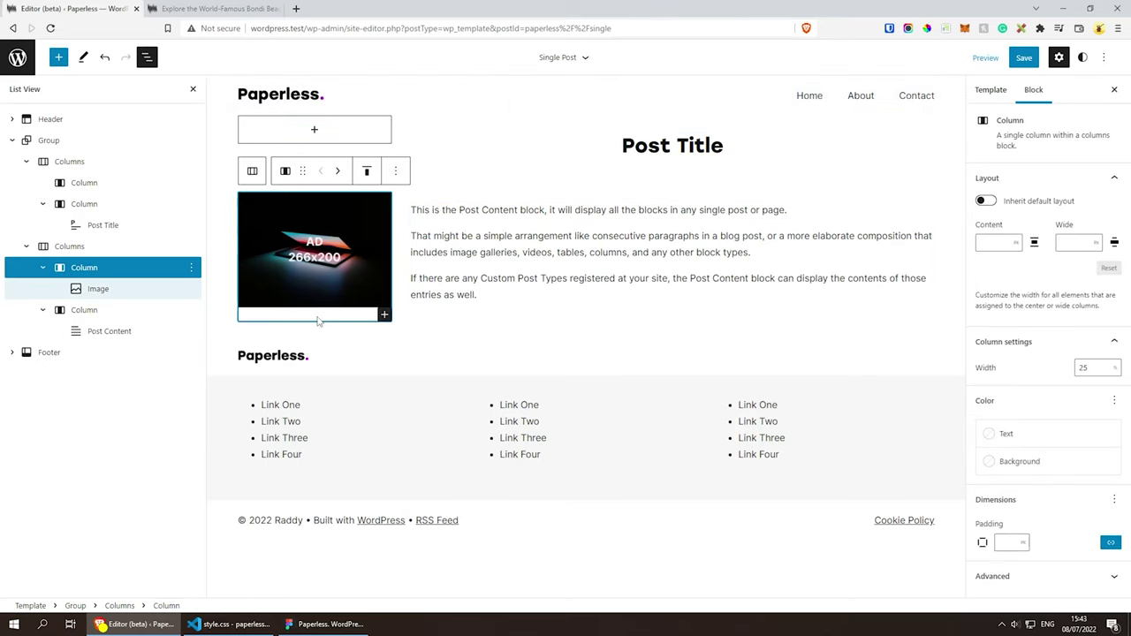
click(384, 315)
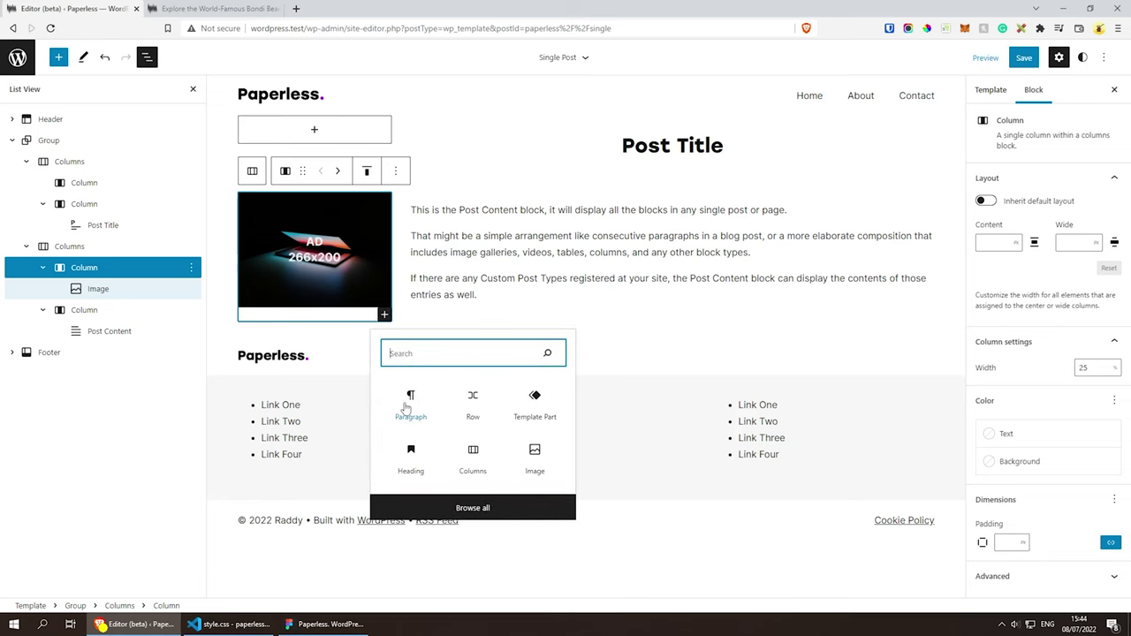
click(410, 456)
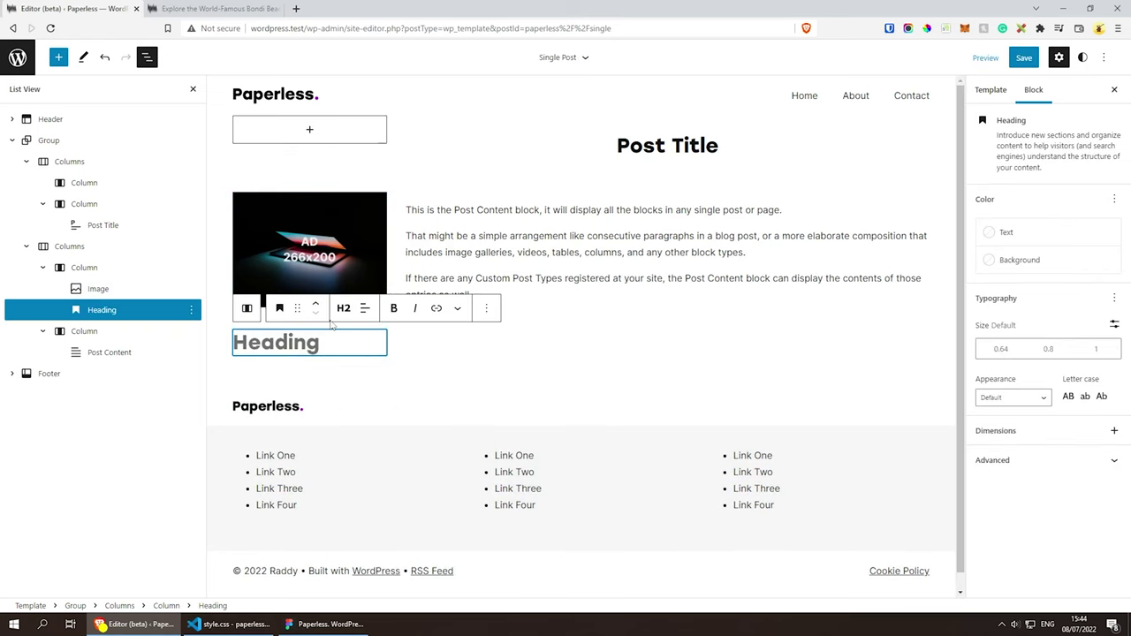
text(You might )
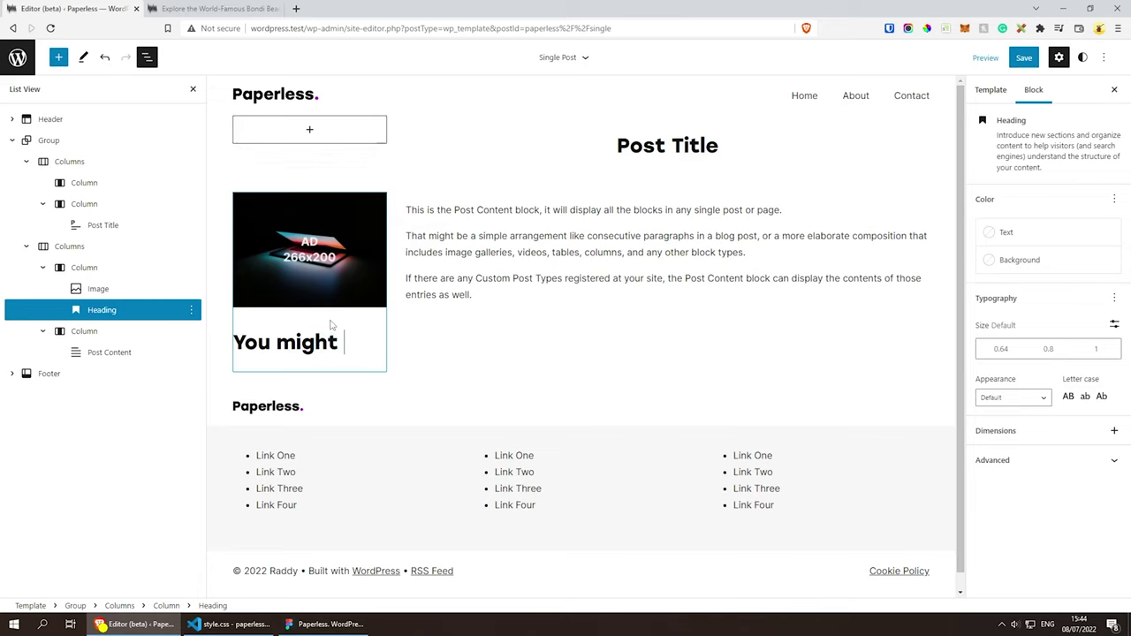
text(also lig)
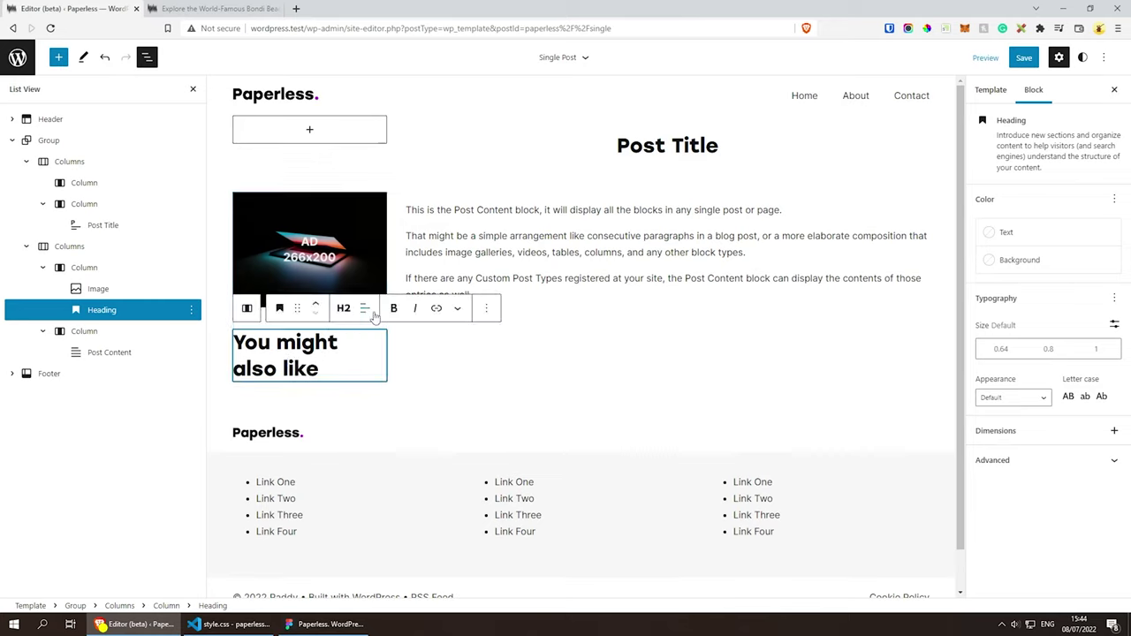
Change the heading level to H4, then to H5.
click(344, 311)
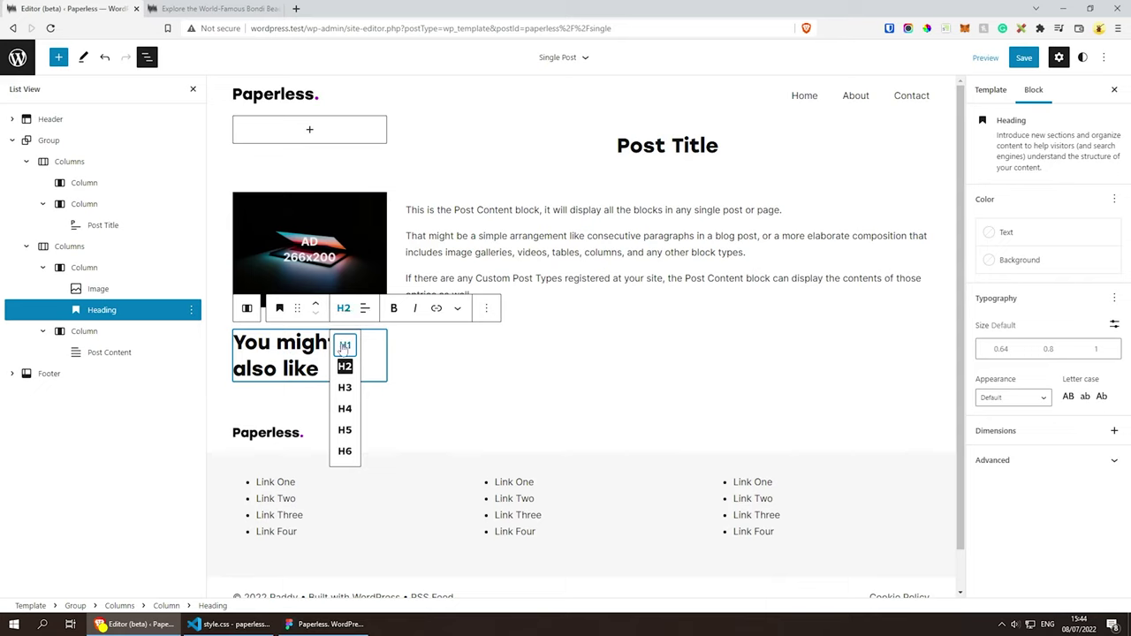
click(344, 407)
click(344, 309)
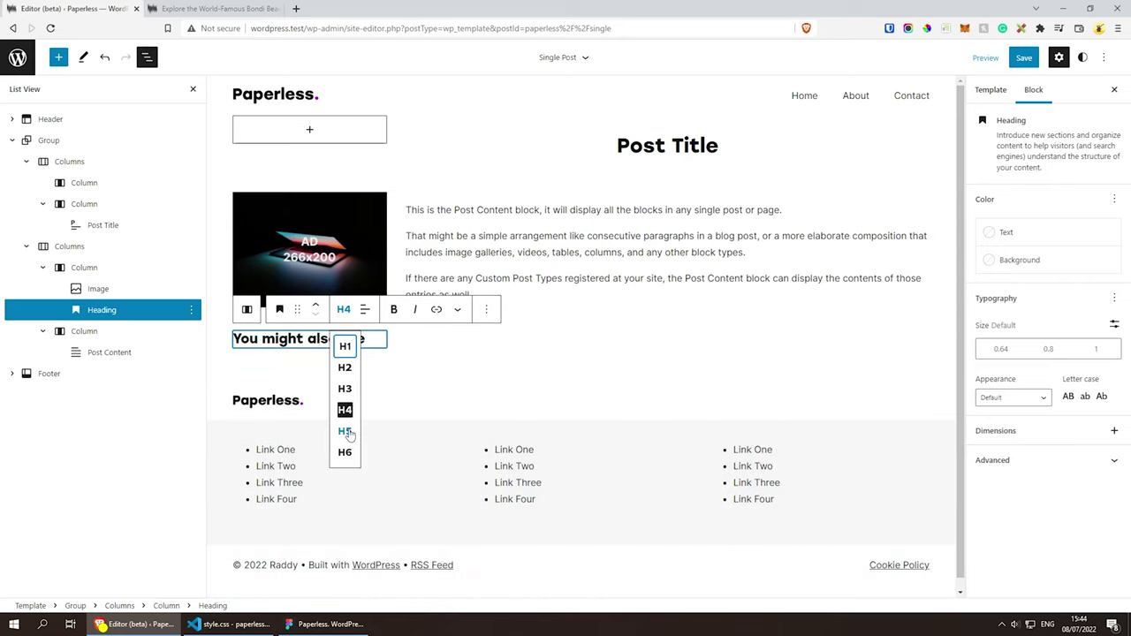
click(348, 430)
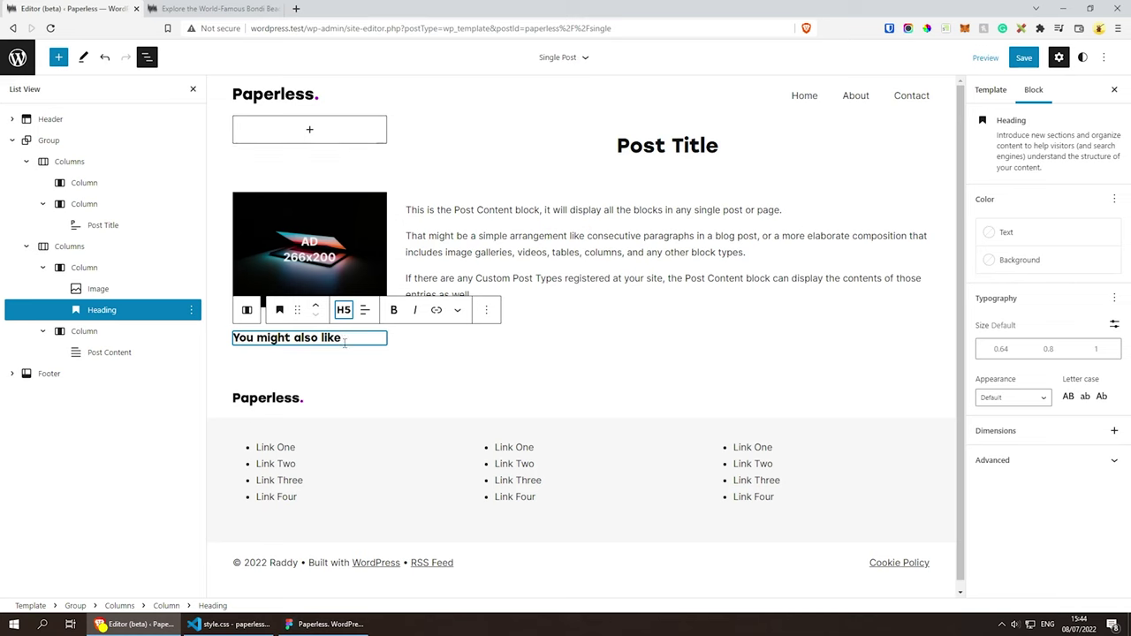
click(314, 355)
click(379, 356)
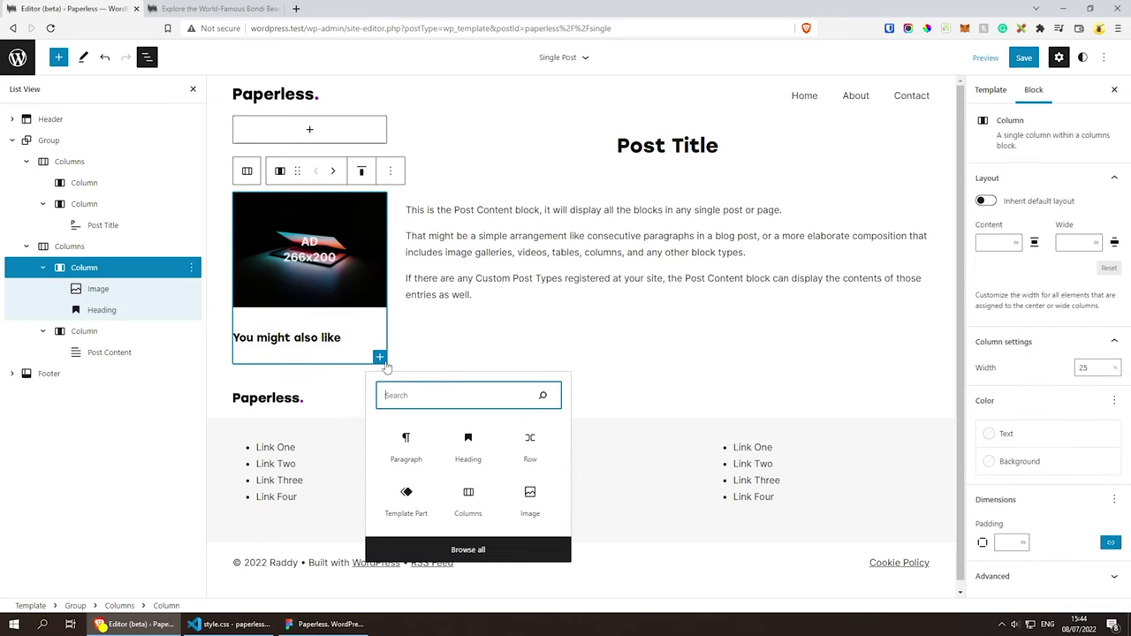
Insert a Latest Posts block and move it and the heading above the ad image.
text(postlate)
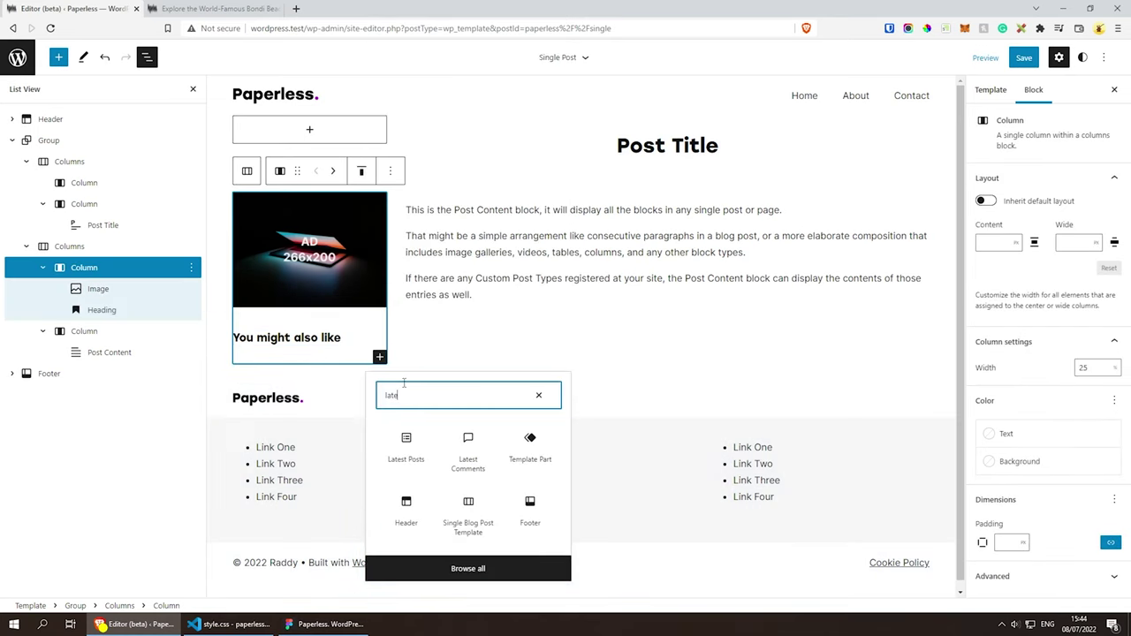
click(406, 448)
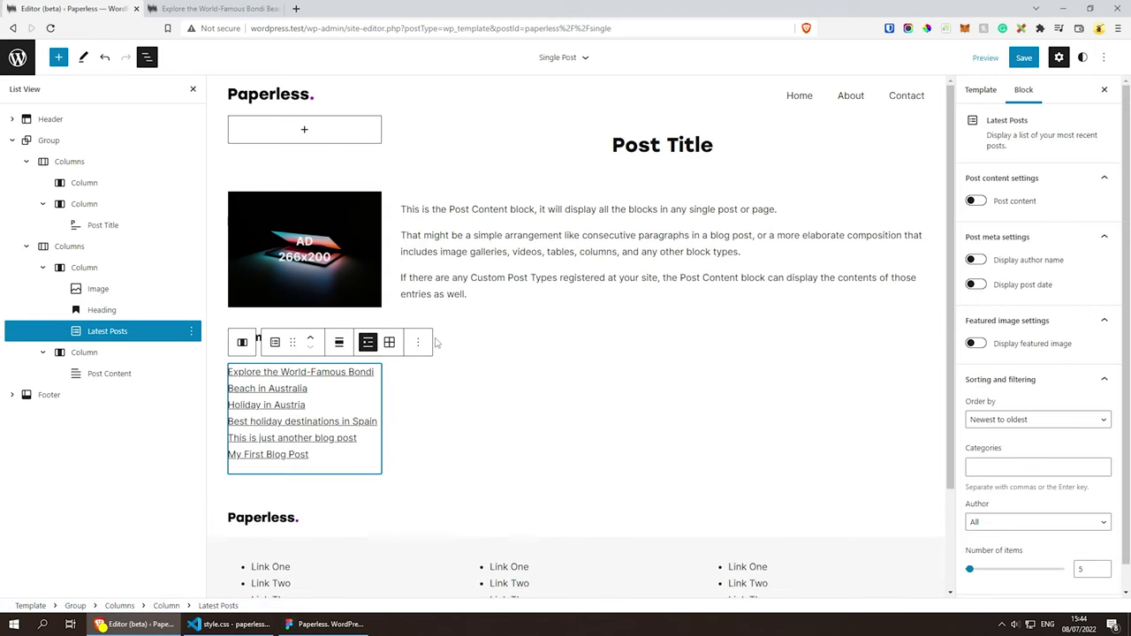
click(357, 341)
click(317, 305)
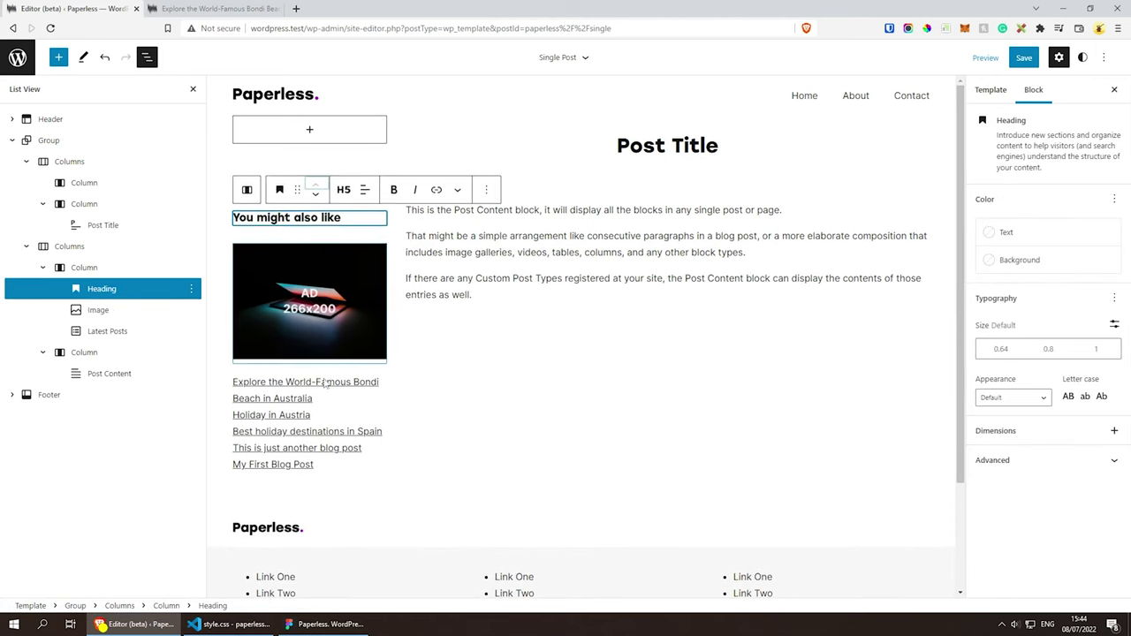
click(324, 452)
click(314, 351)
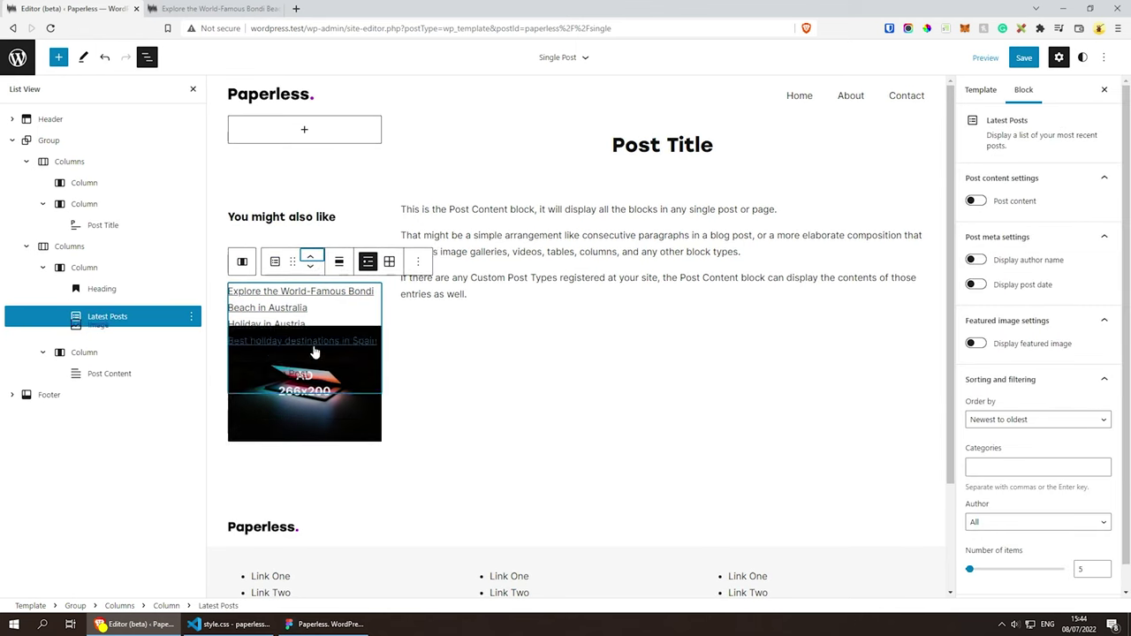
Save the Single Post template and view the Bondi Beach post on the front end.
click(1023, 58)
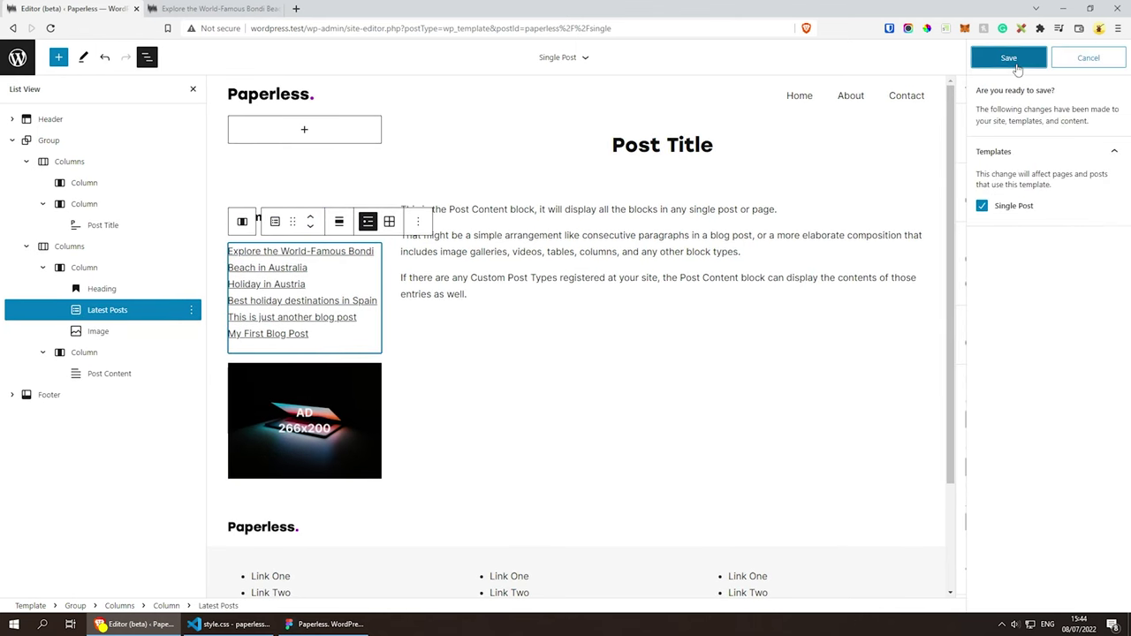
click(1012, 56)
click(212, 9)
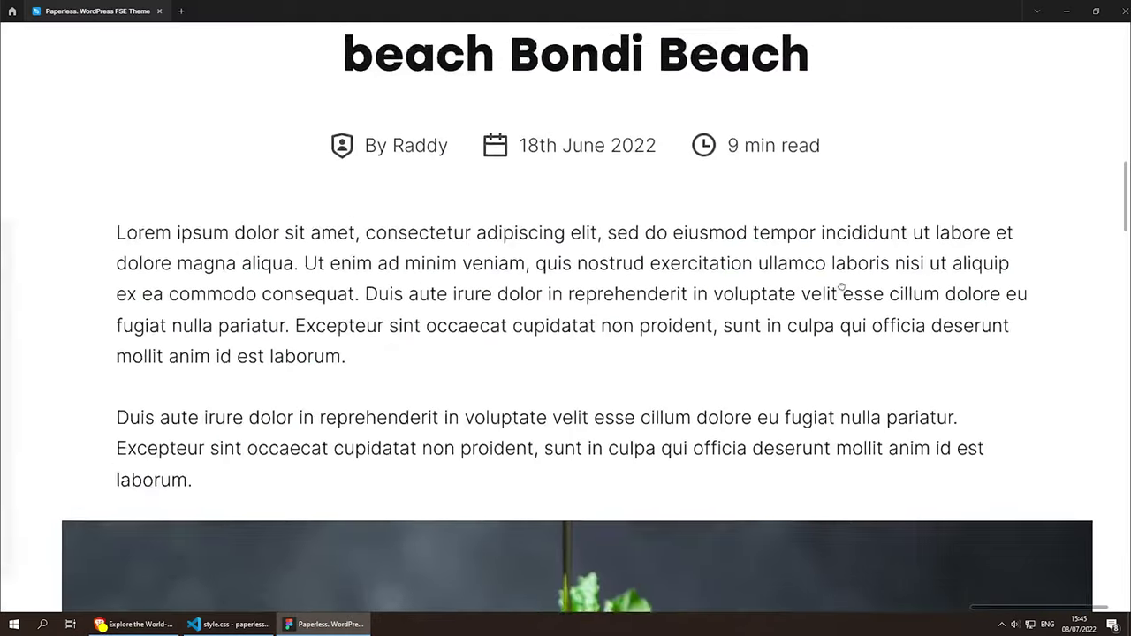
Compare the design's meta row with the live Bondi Beach post.
scroll(952, 321, up, 3)
click(796, 281)
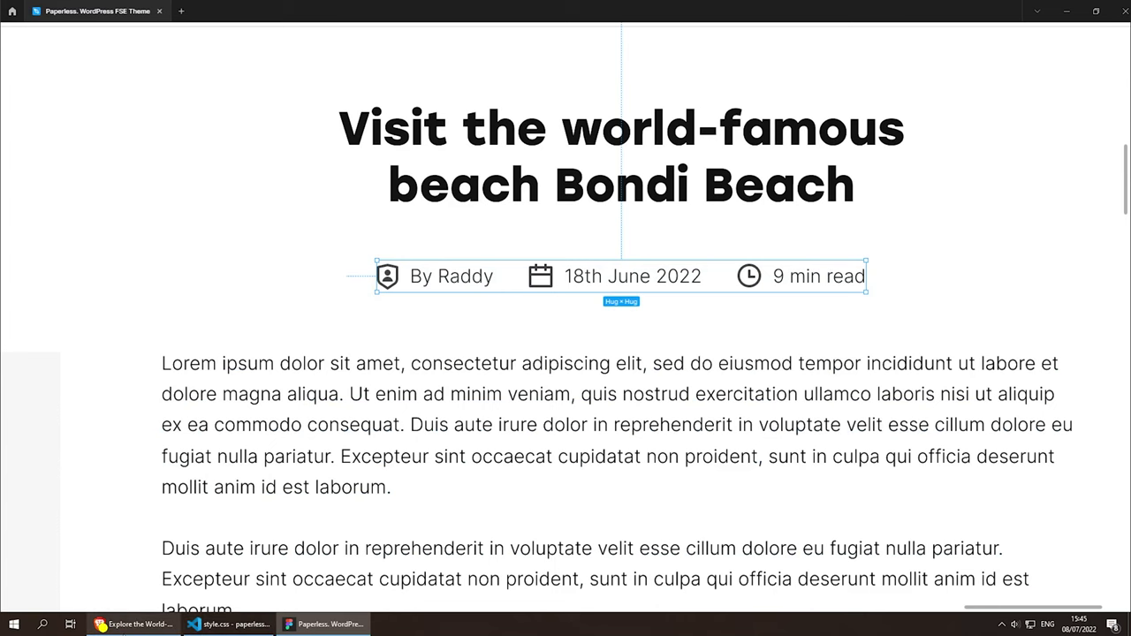
mouse_move(104, 625)
click(146, 583)
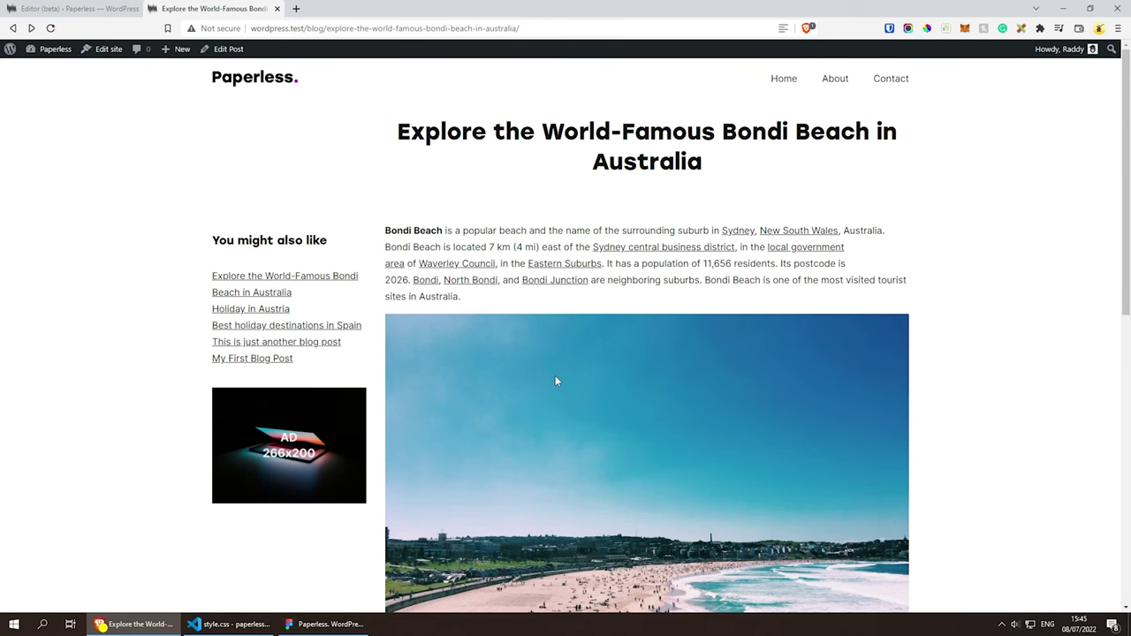
Check the sizes of the By Raddy, 18th June 2022 and 9 min read items in Figma.
click(325, 624)
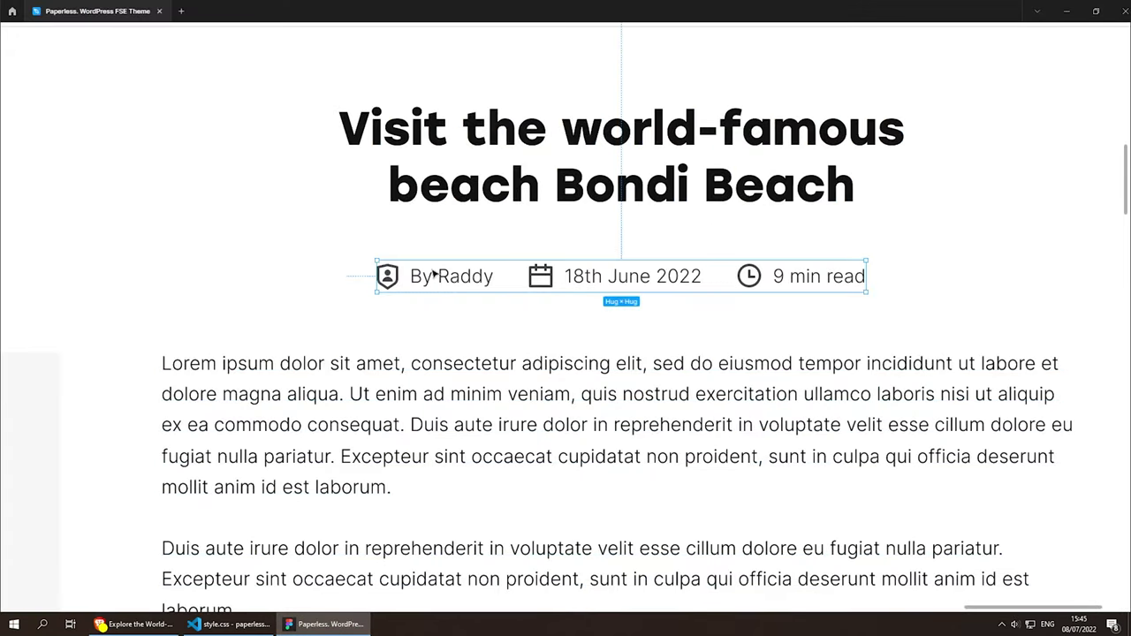
click(640, 278)
click(443, 284)
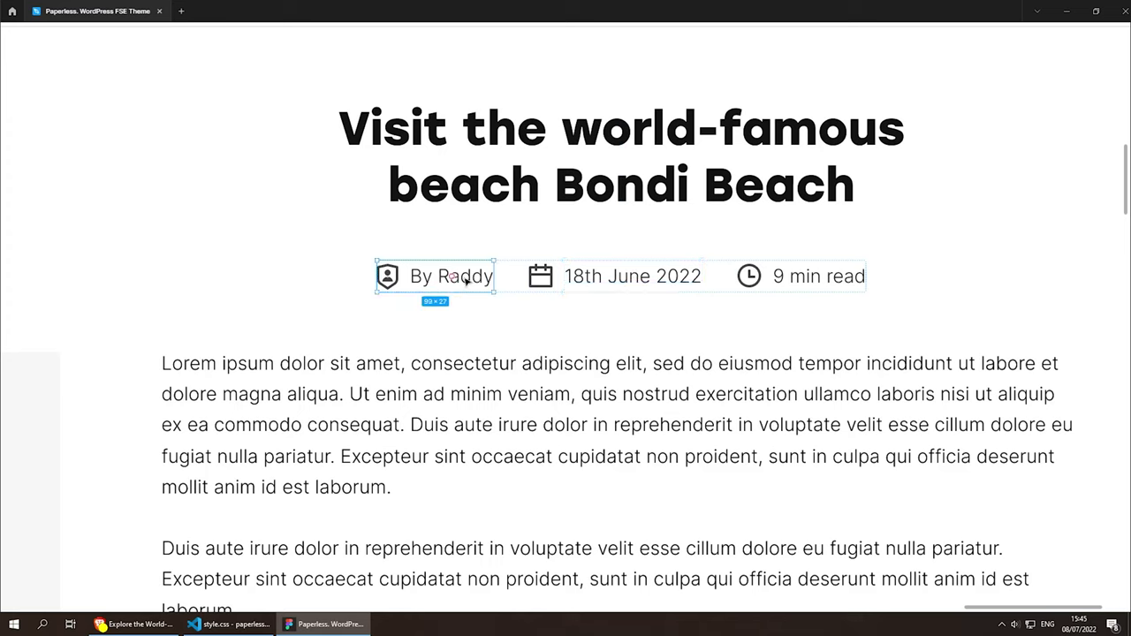
click(586, 275)
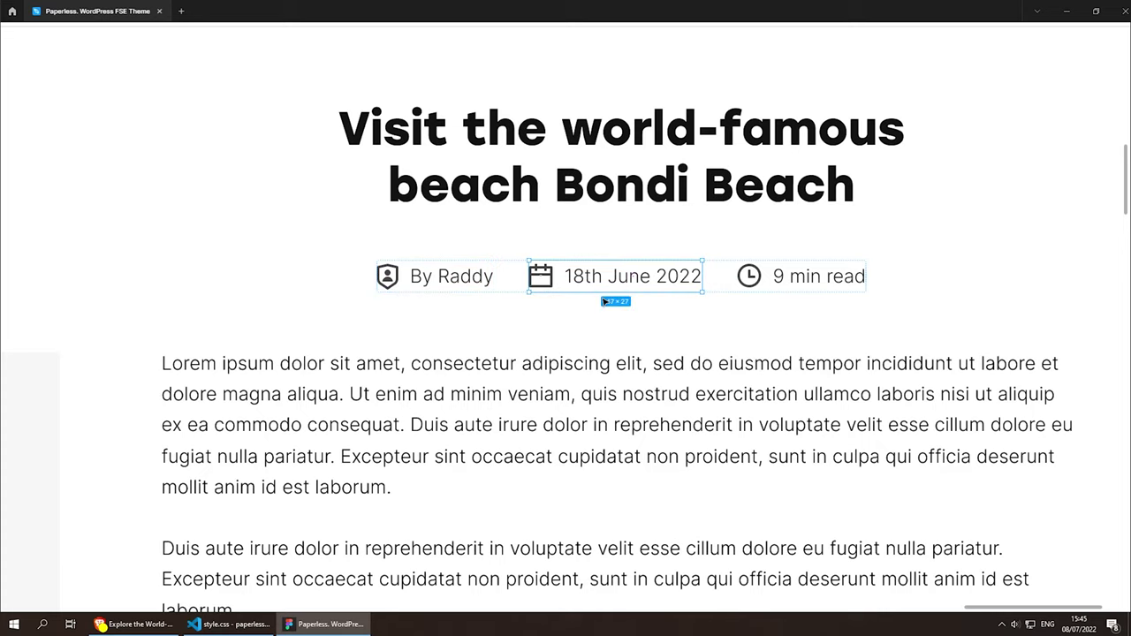
click(798, 286)
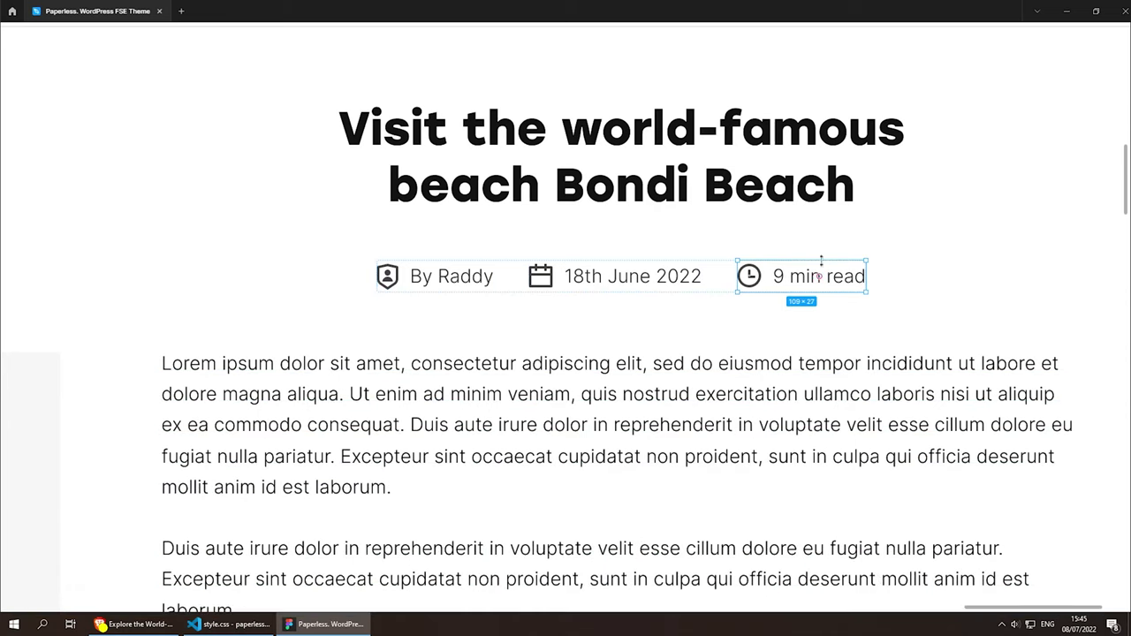
click(905, 270)
click(133, 624)
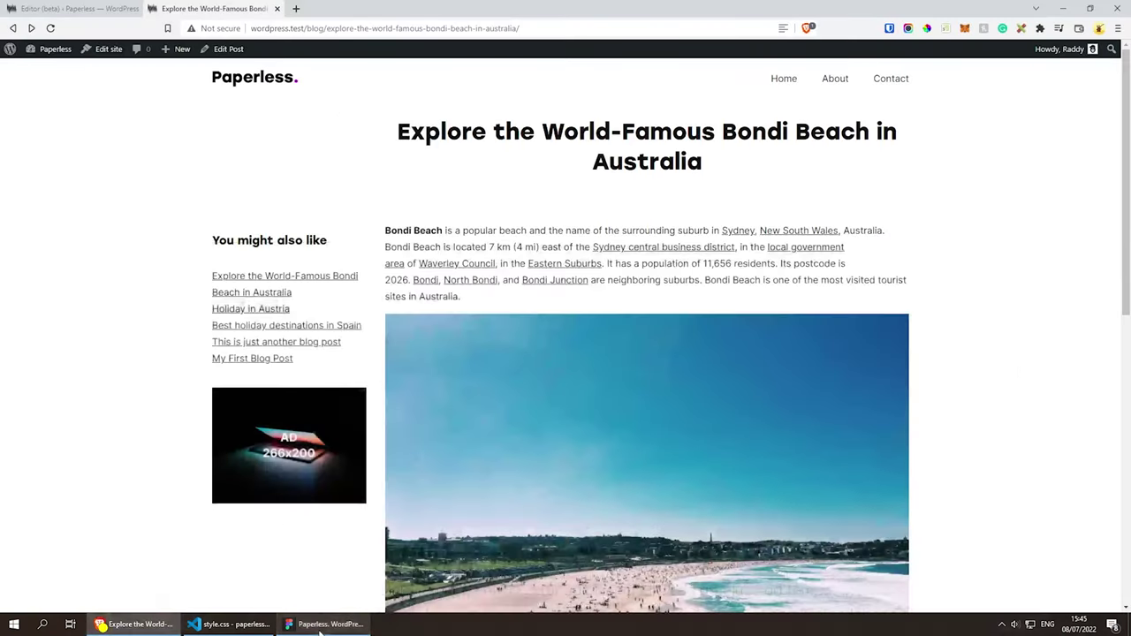
click(71, 8)
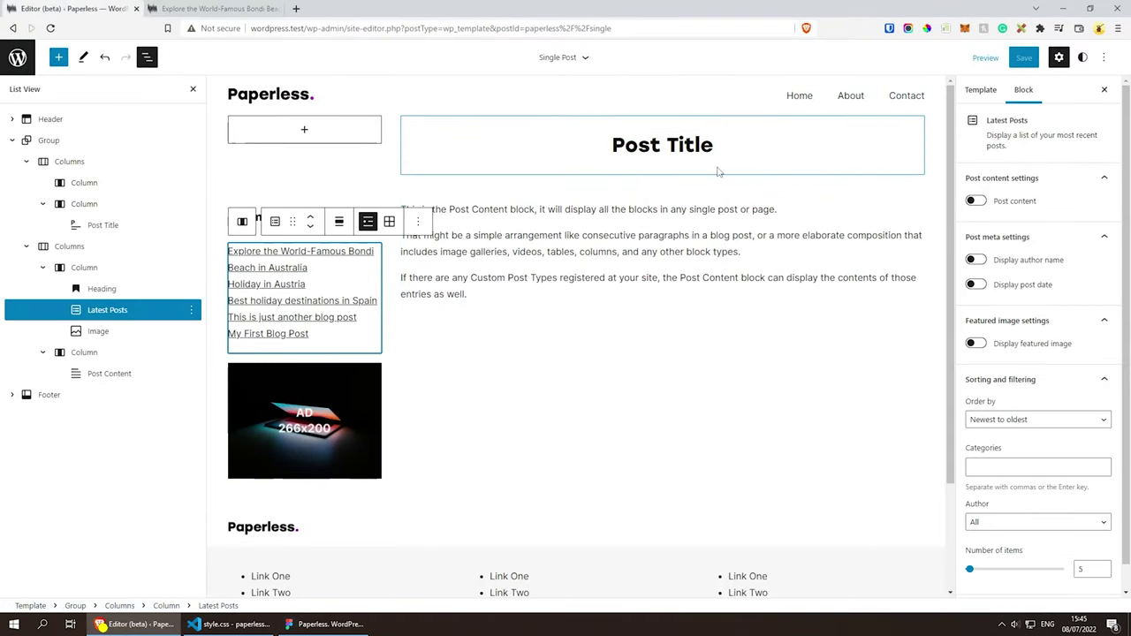
Insert a Row block under the Post Title in the top Columns block's title column.
click(562, 129)
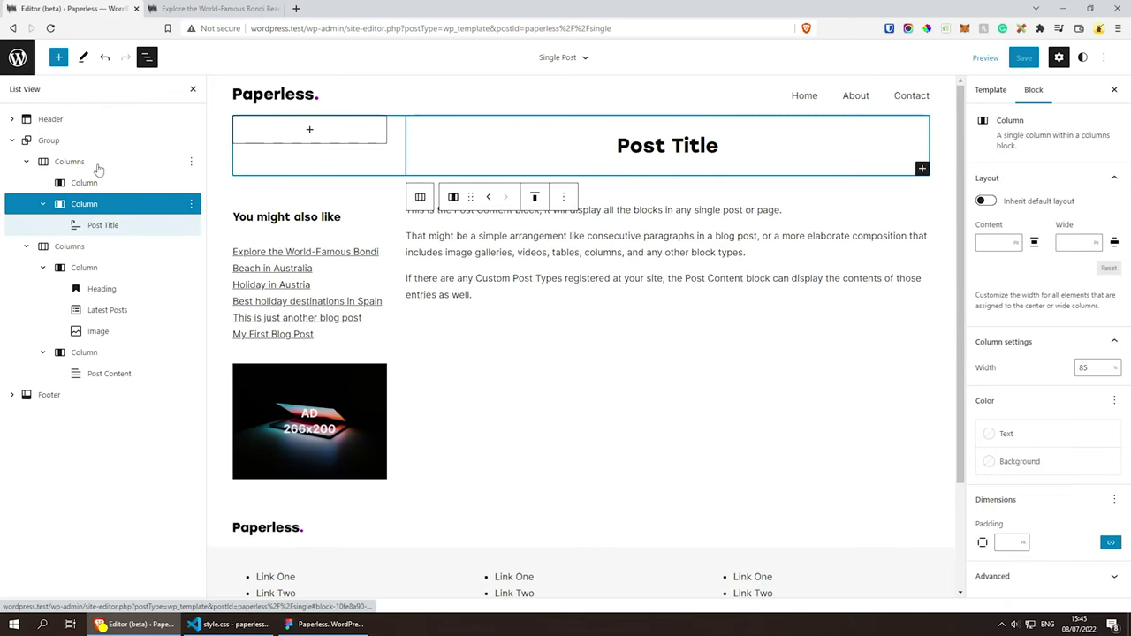
click(99, 163)
click(102, 205)
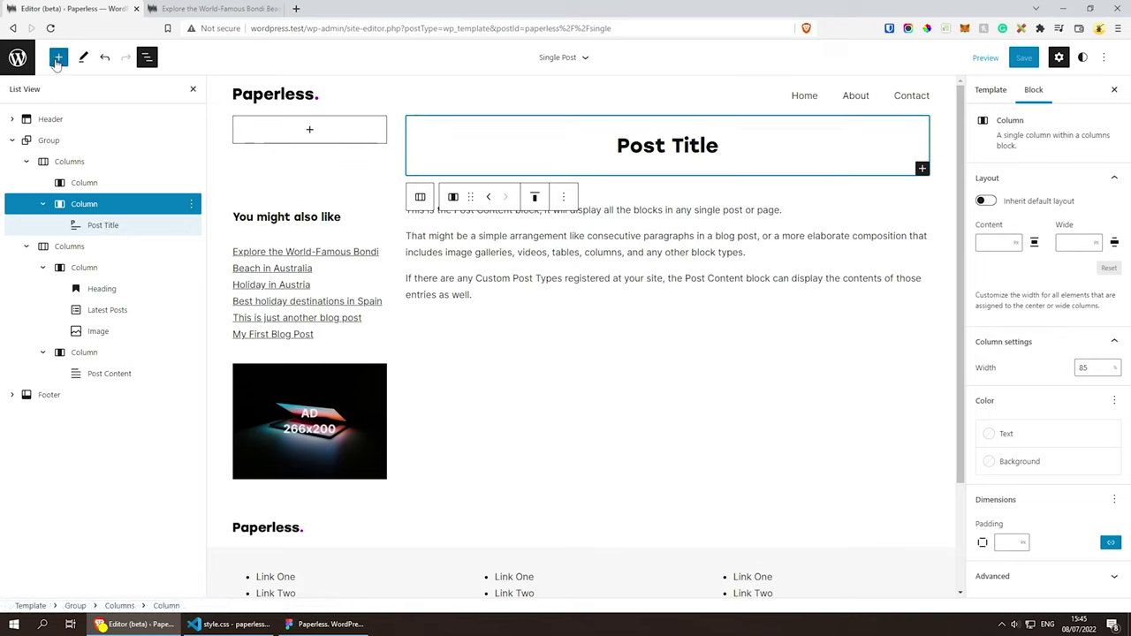
click(921, 168)
text(row)
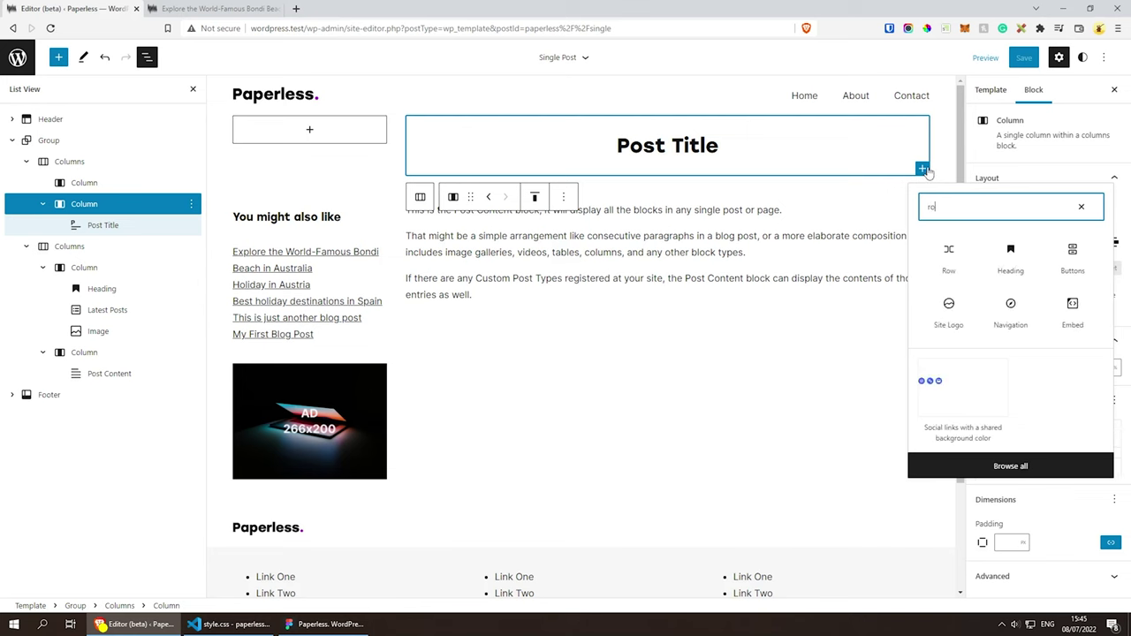
click(948, 257)
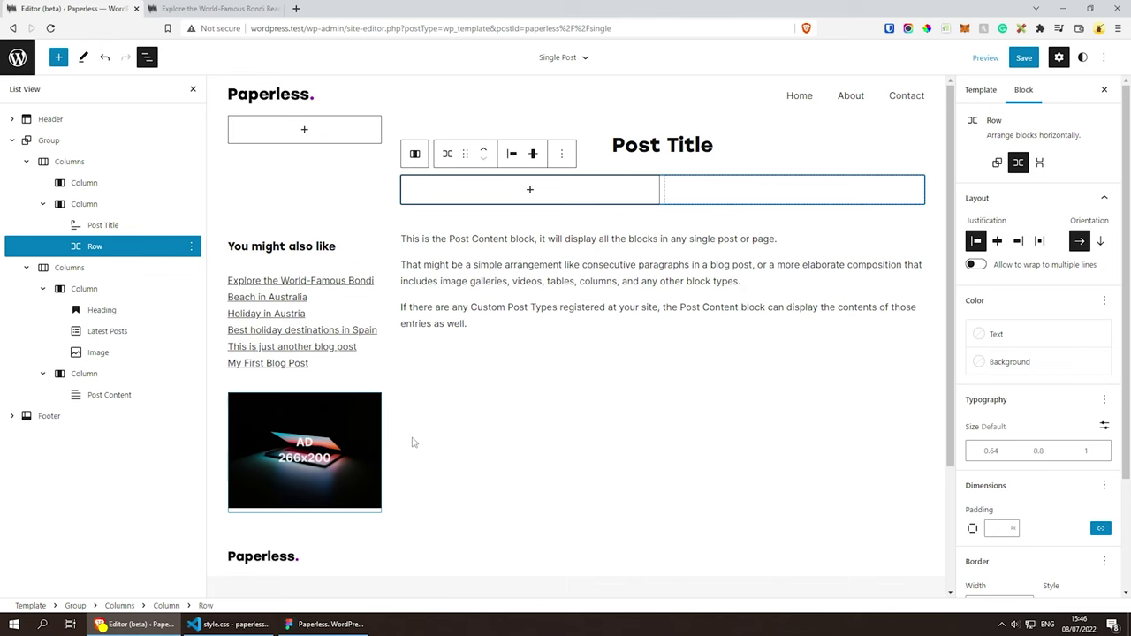
click(349, 623)
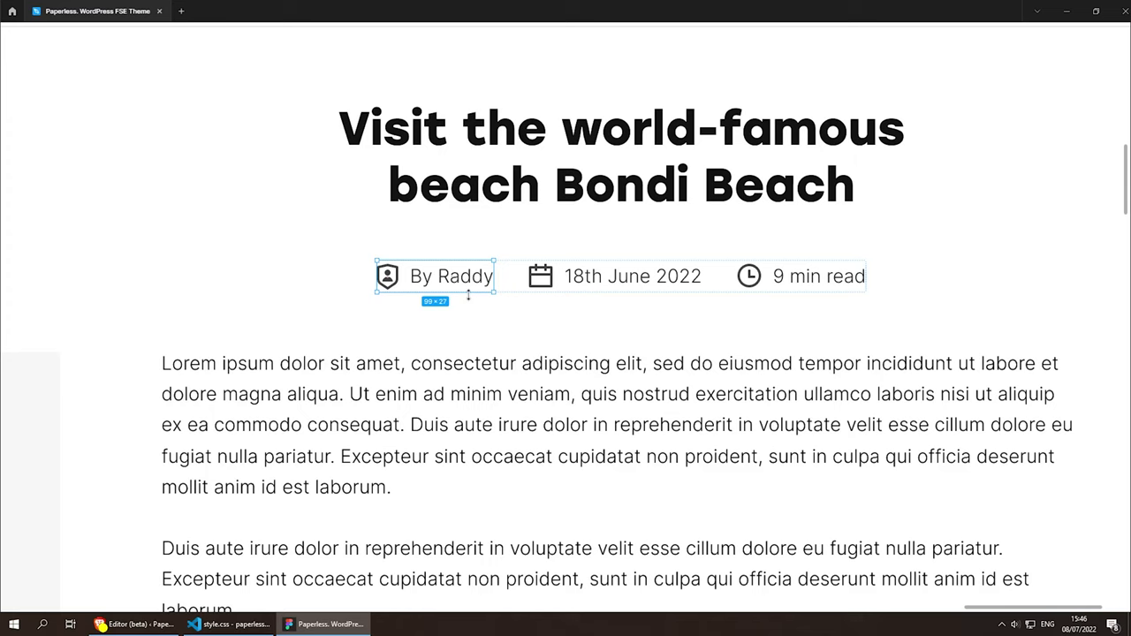
Check the dimensions of the 18th June 2022 date and By Raddy items in Figma.
click(670, 276)
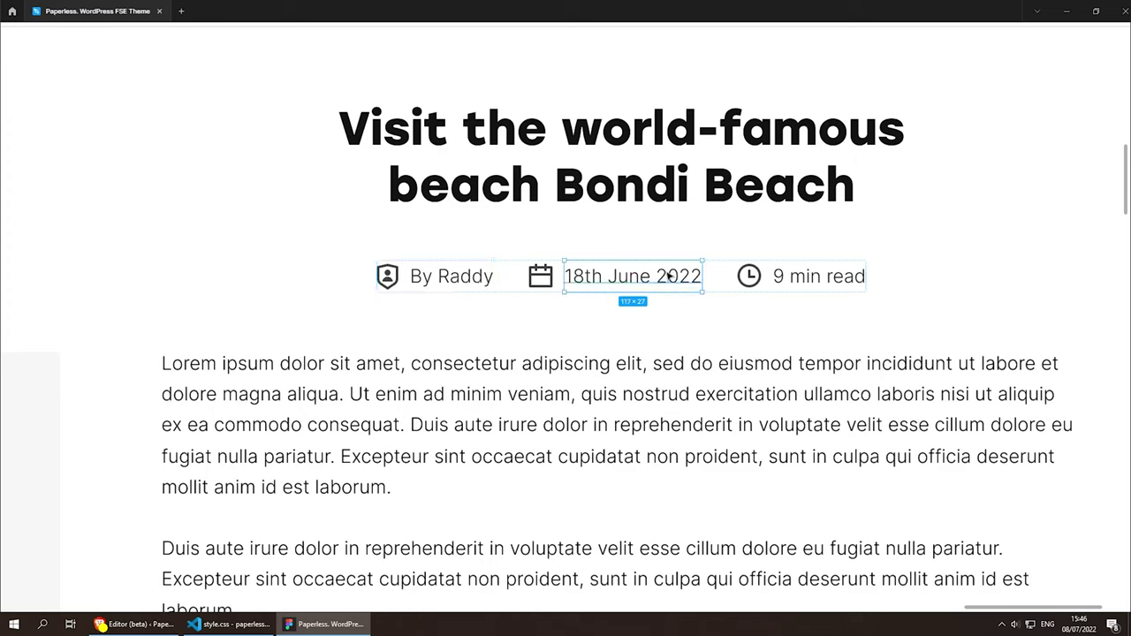
click(422, 275)
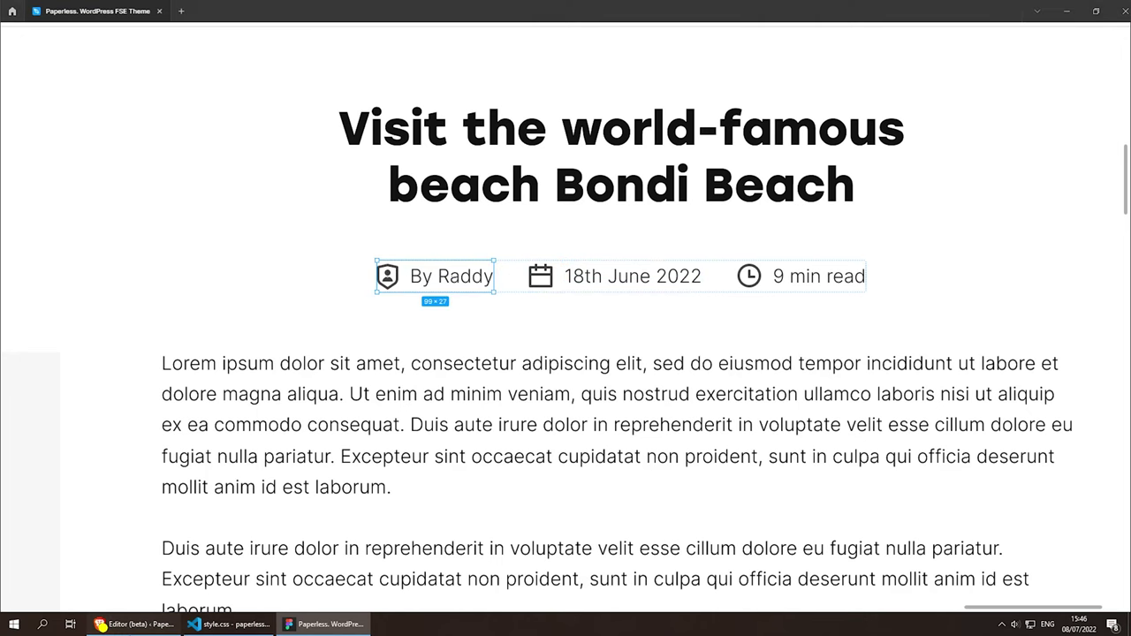
key(alt+Tab)
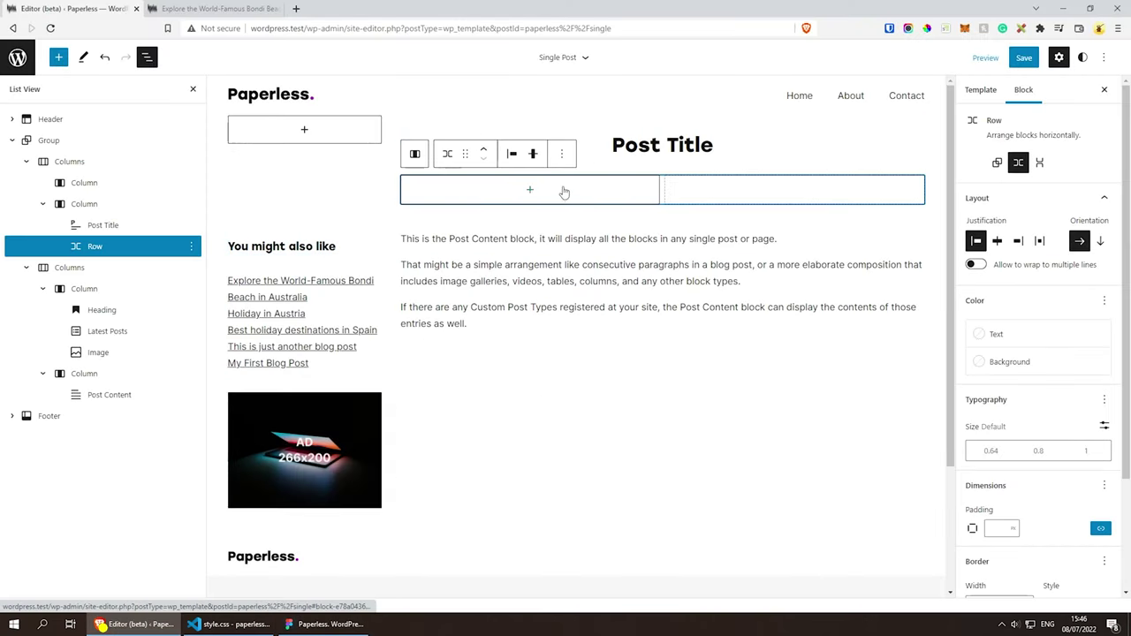
Add a nested Row inside the row and place an empty Image block in it.
click(530, 191)
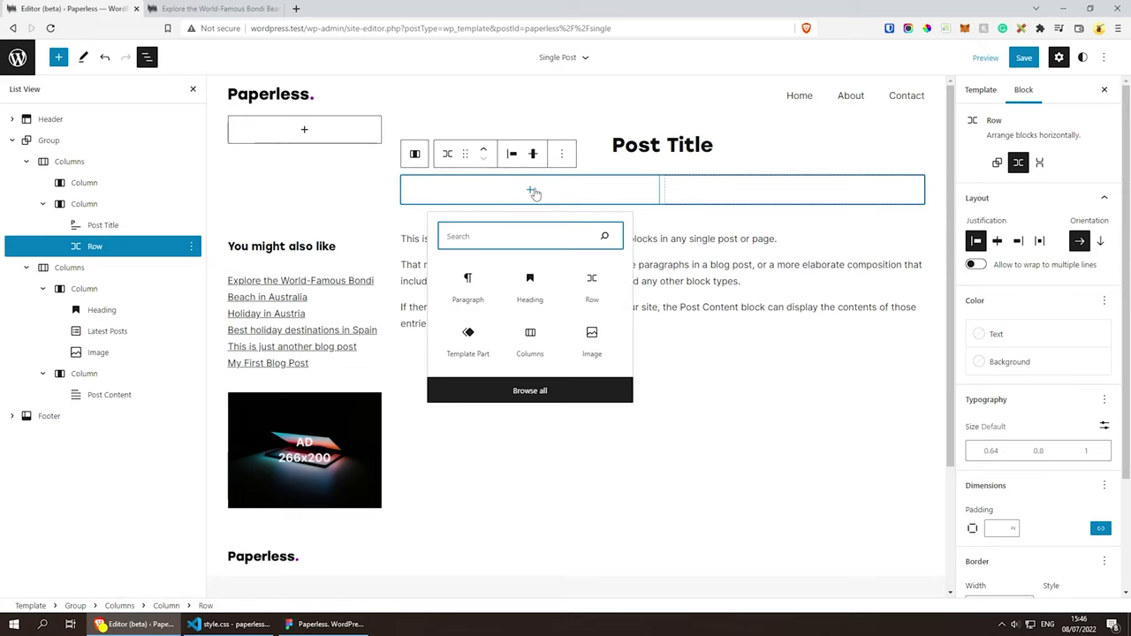
text(row)
key(Return)
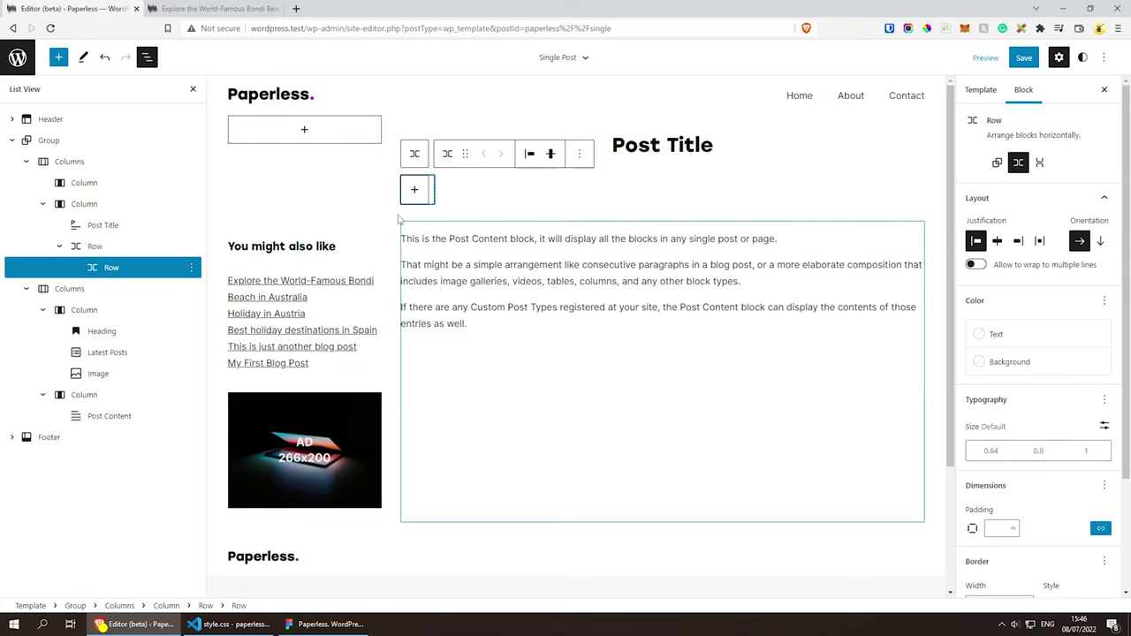
click(413, 191)
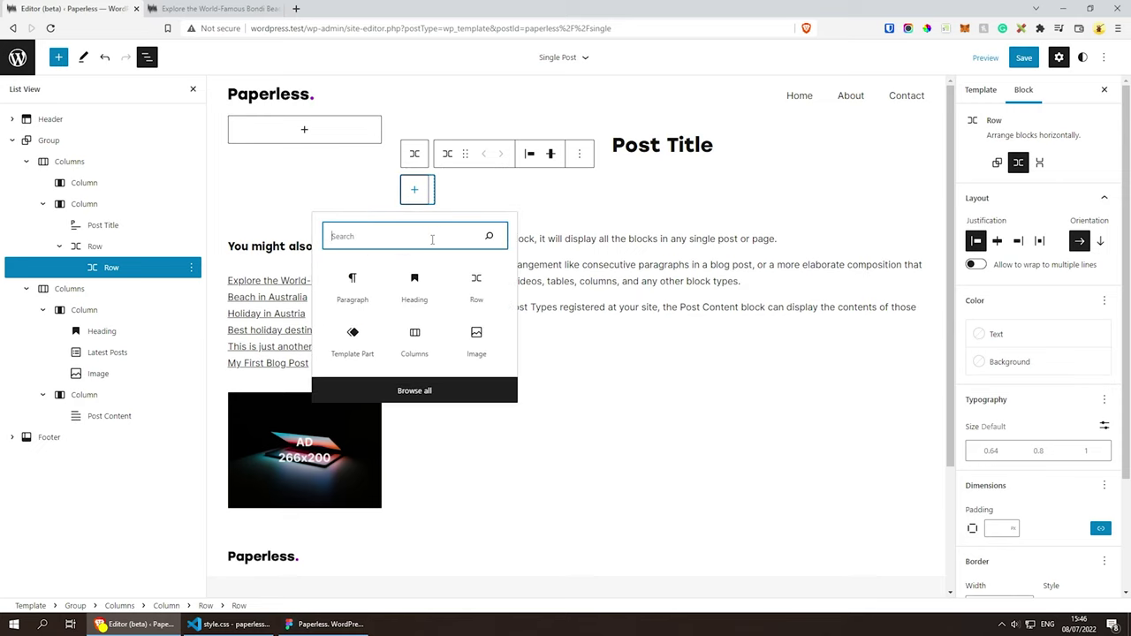
text(im)
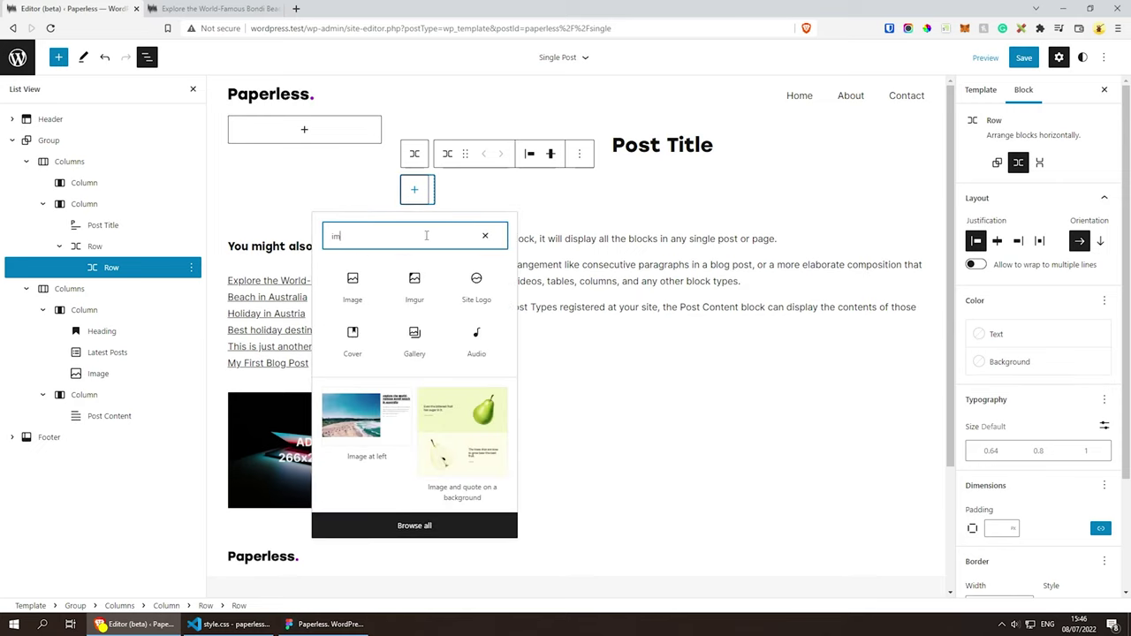
click(343, 287)
Insert the author.png icon from the Media Library into the Image block.
click(485, 263)
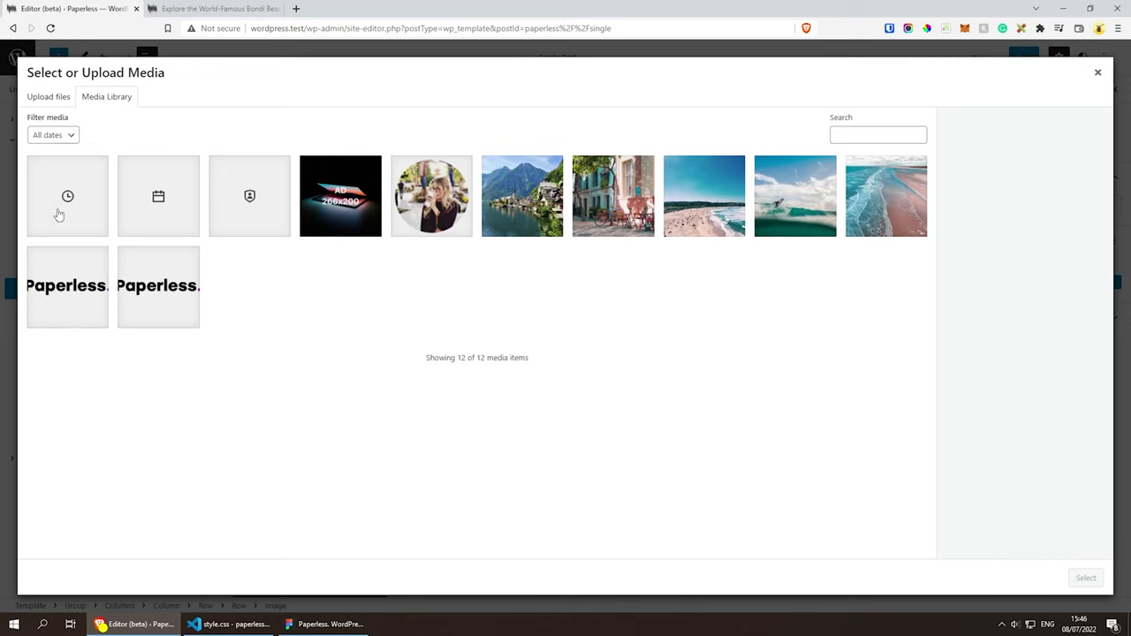
click(240, 219)
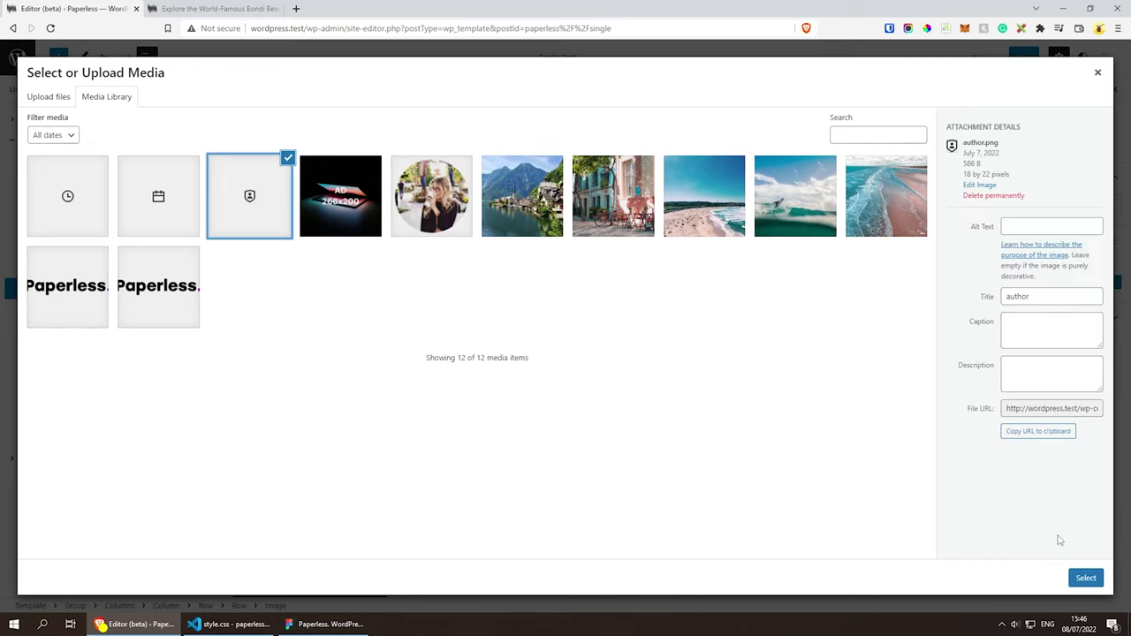
click(1085, 578)
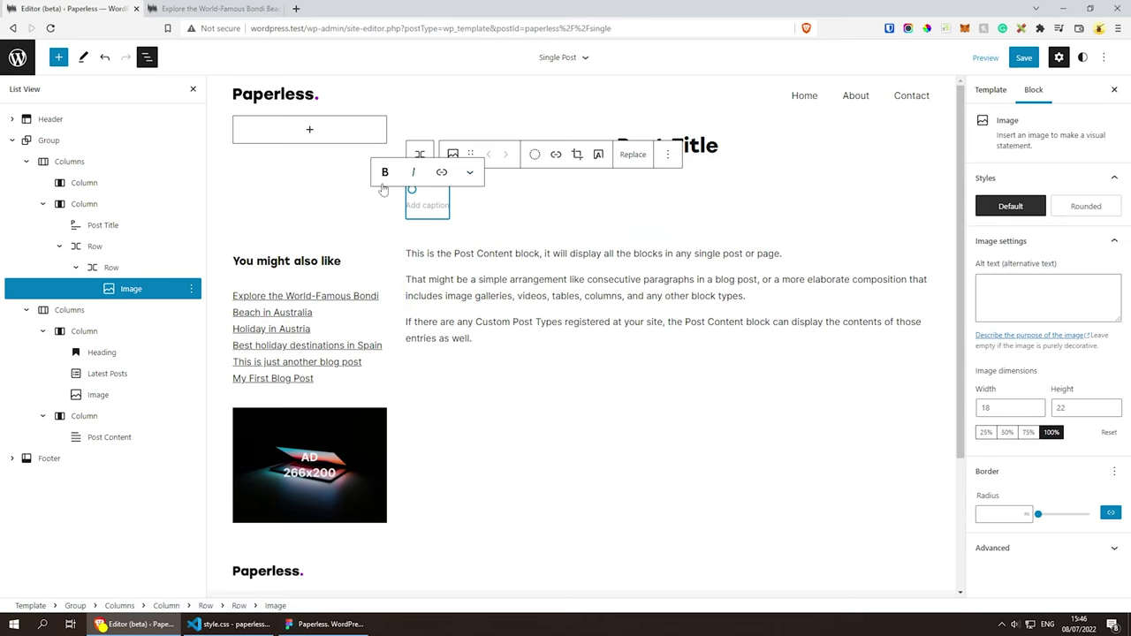
click(543, 200)
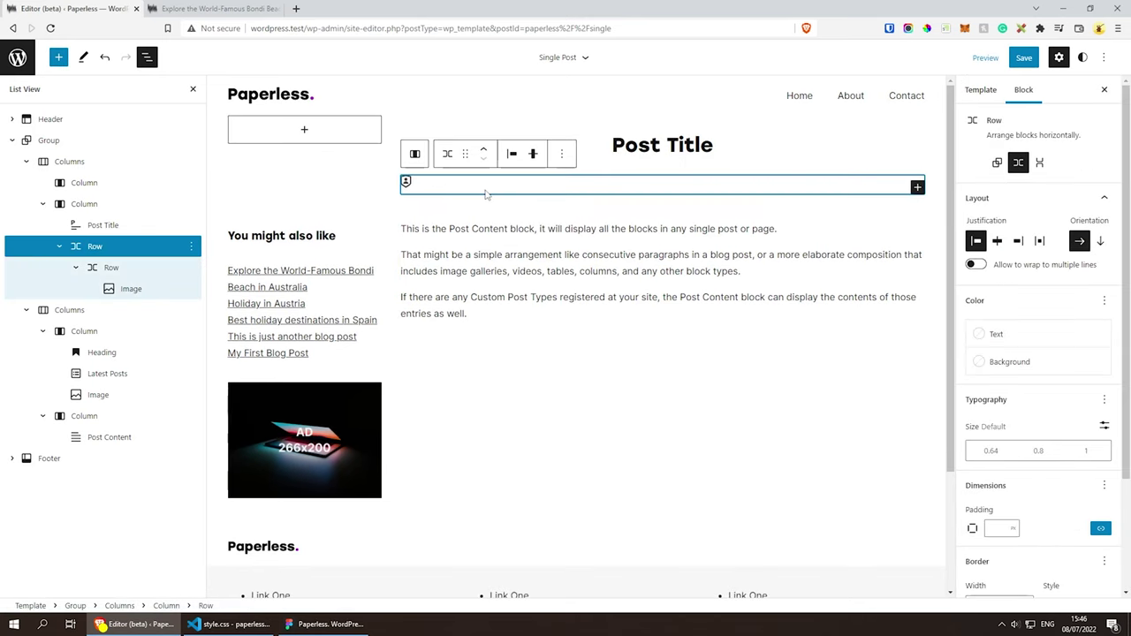
click(405, 182)
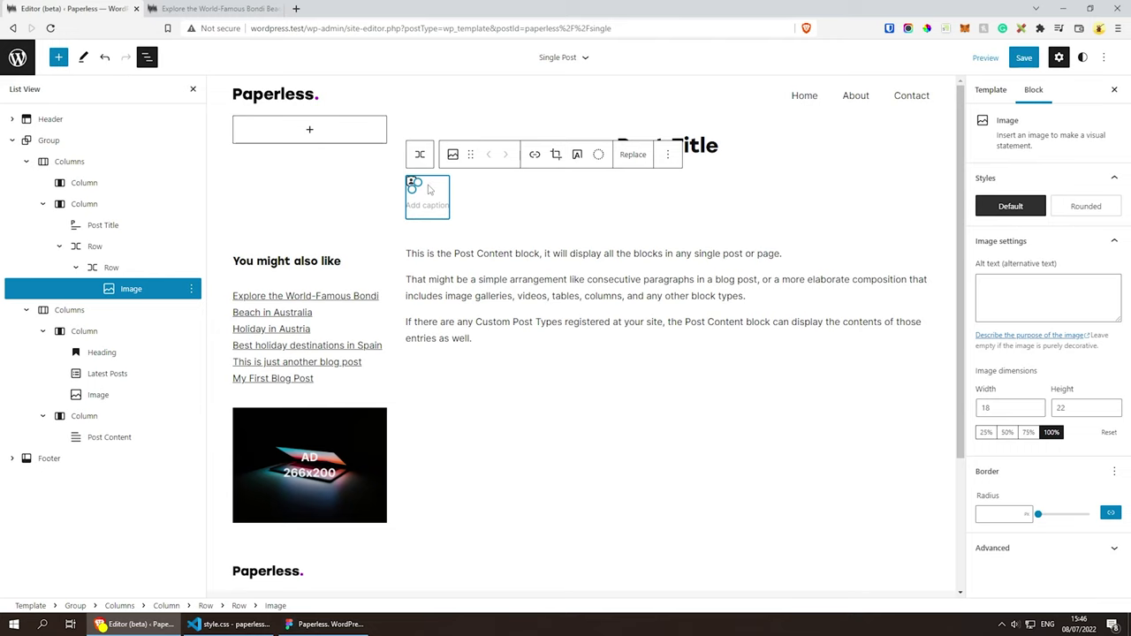
Add a Post Author block after the author icon, found by searching 'au'.
click(430, 204)
click(434, 193)
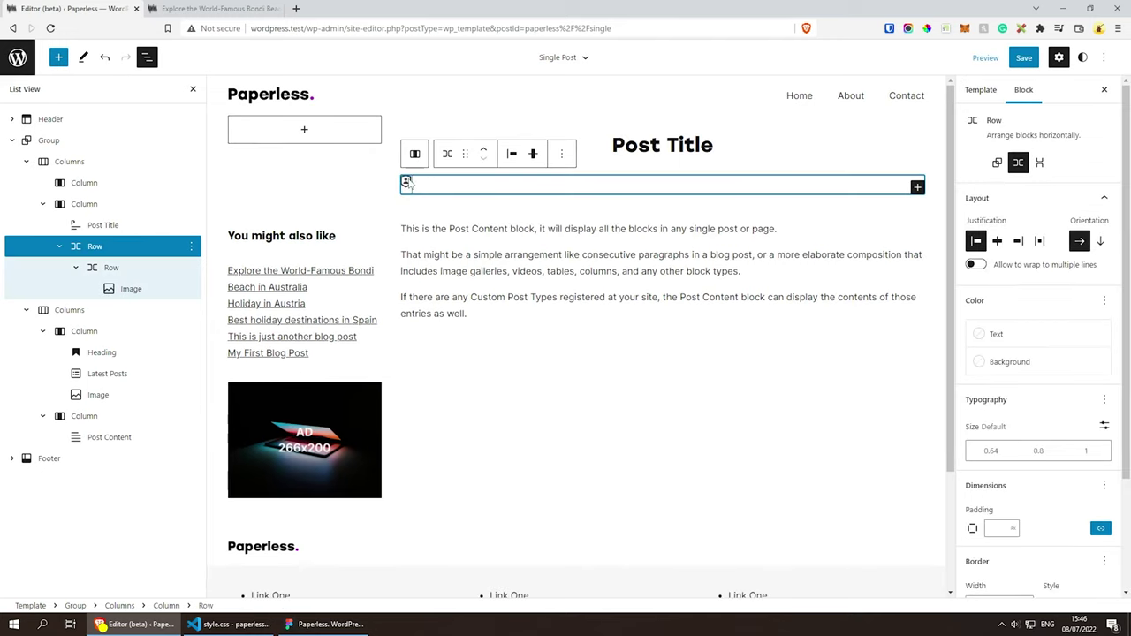
click(408, 182)
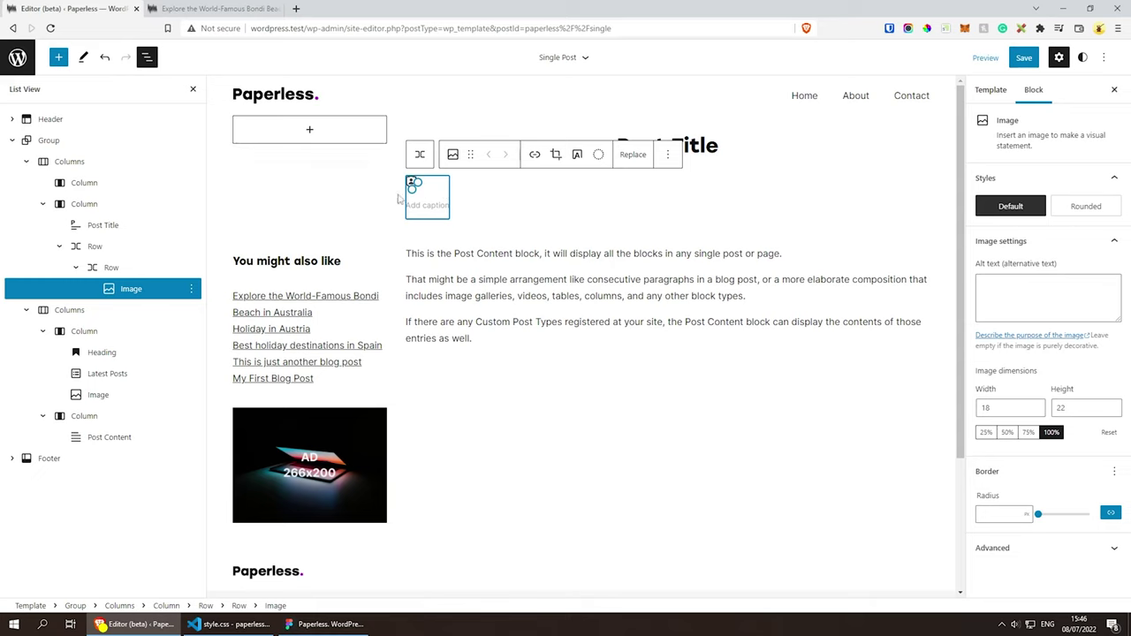
click(58, 59)
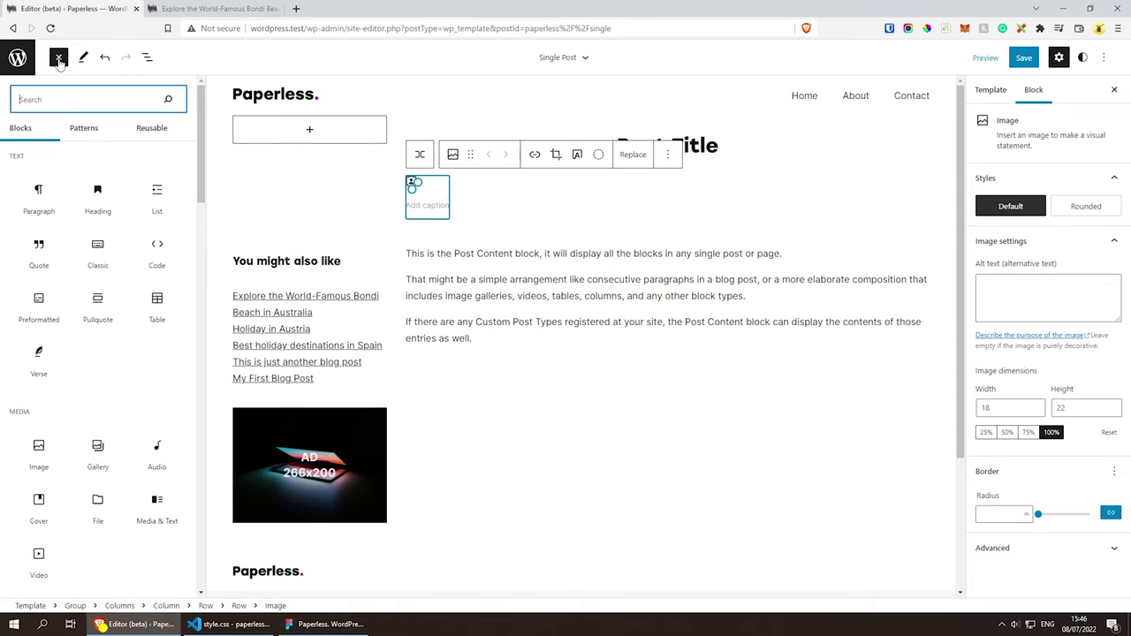
text(au)
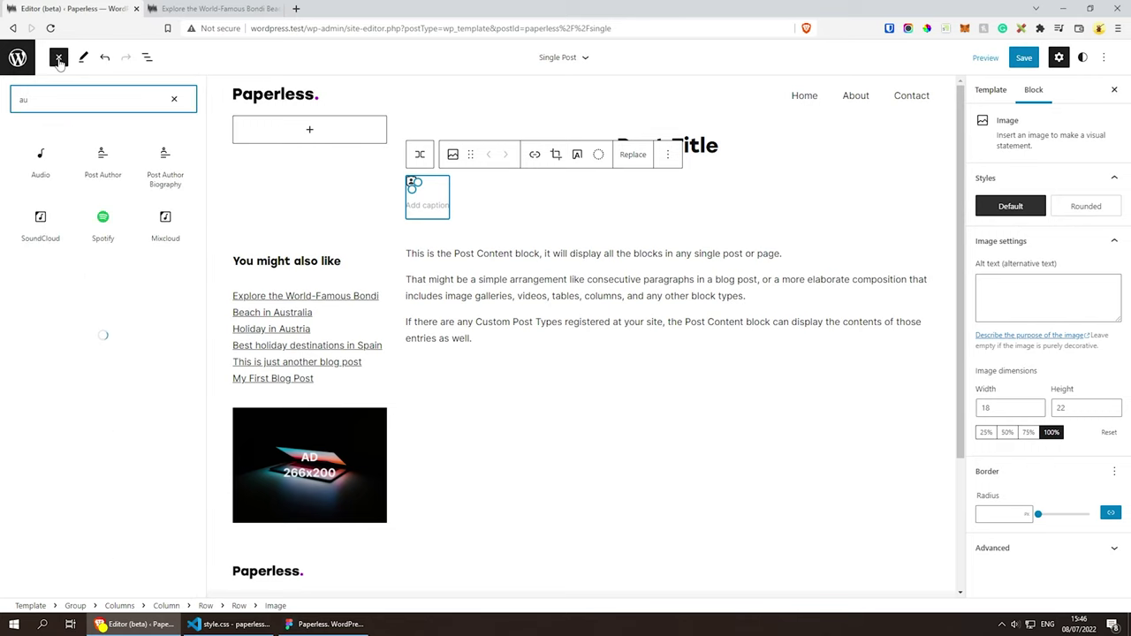
click(103, 156)
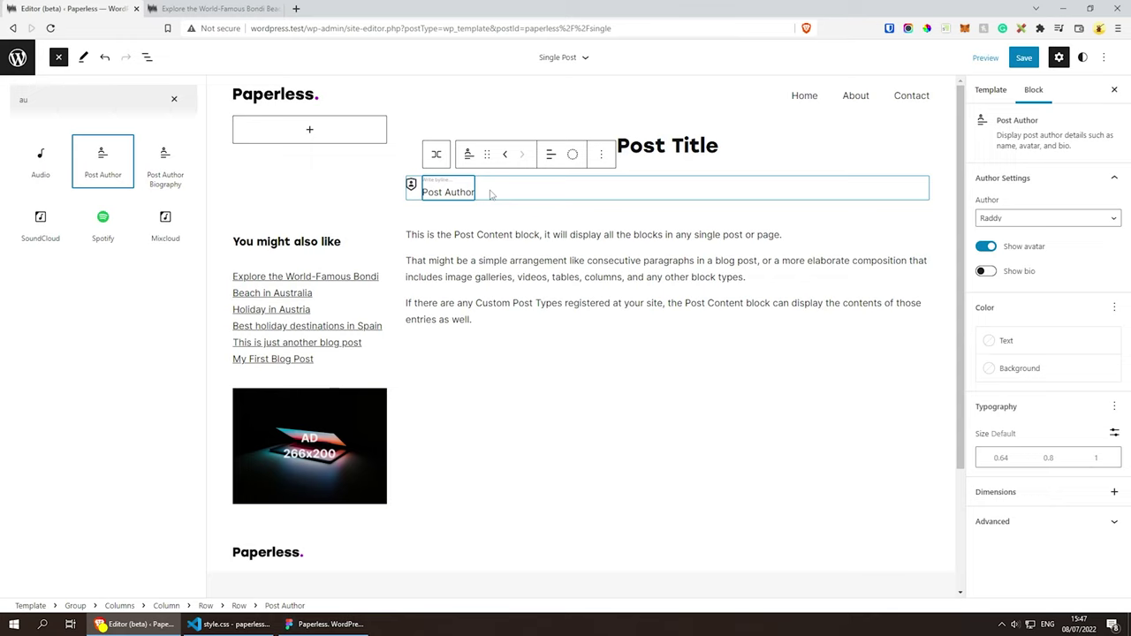
Align the meta row's items to the middle and justify them to center under the title.
click(894, 188)
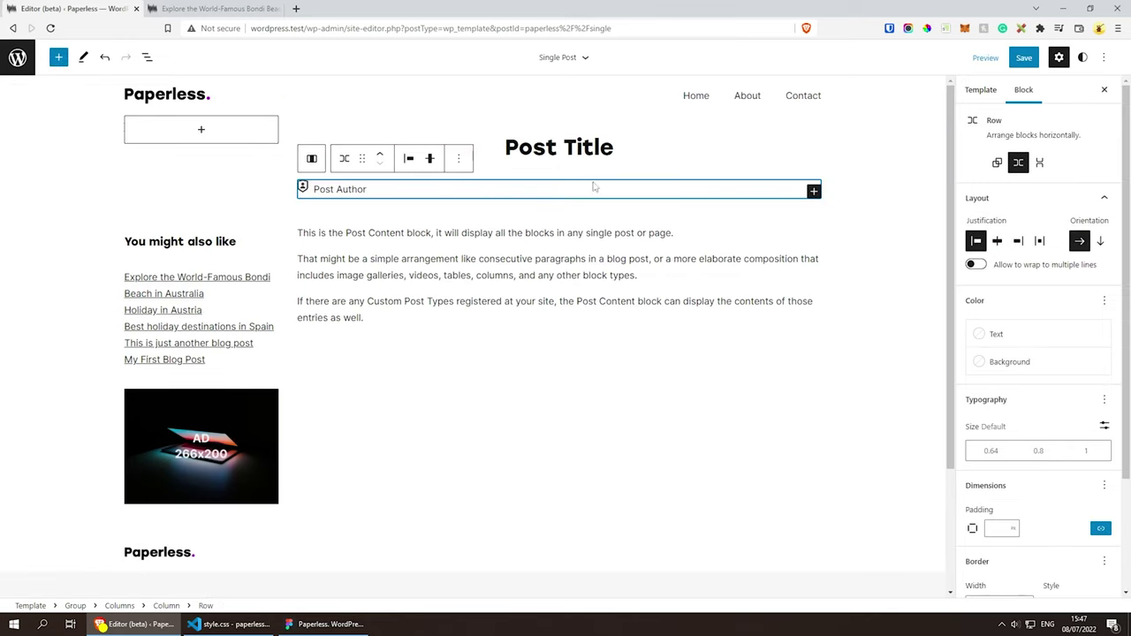
click(146, 57)
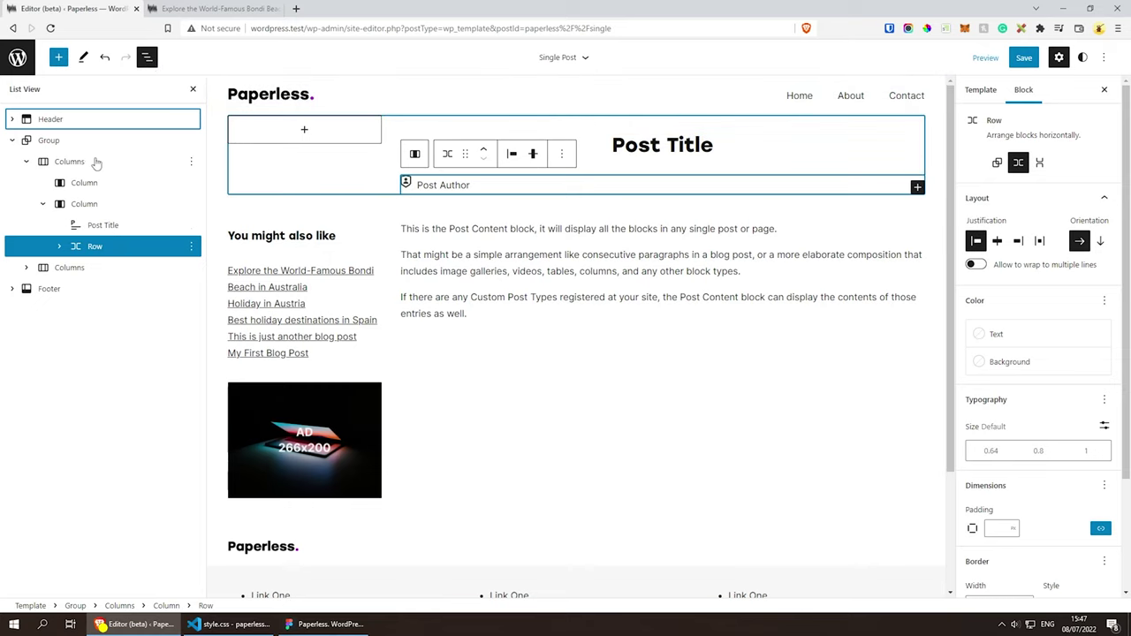
click(535, 155)
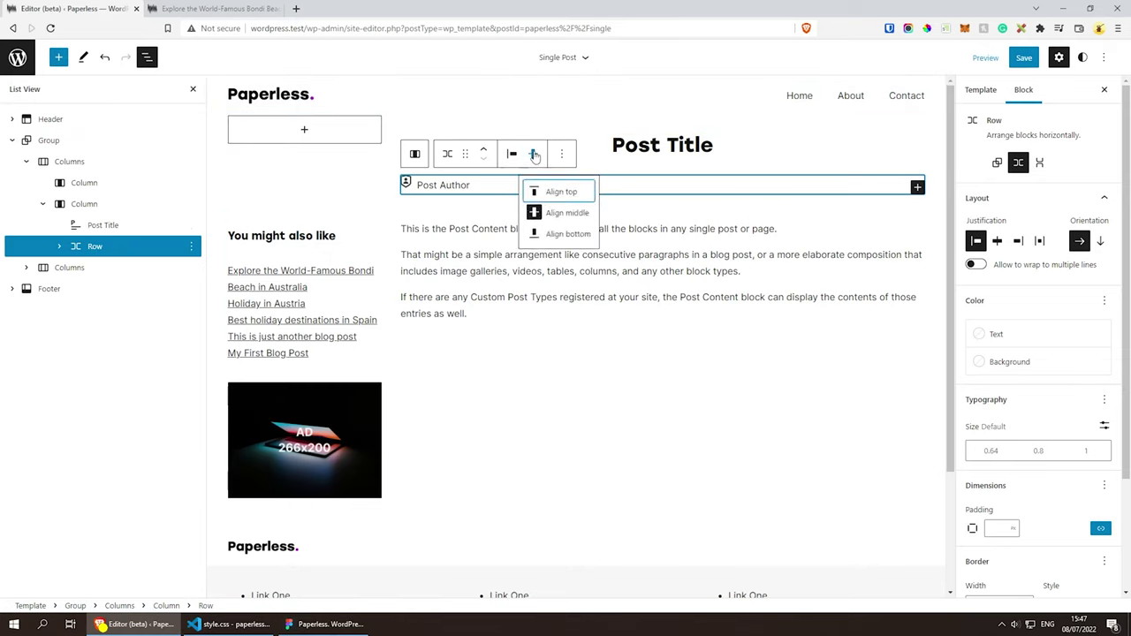
click(576, 214)
click(513, 155)
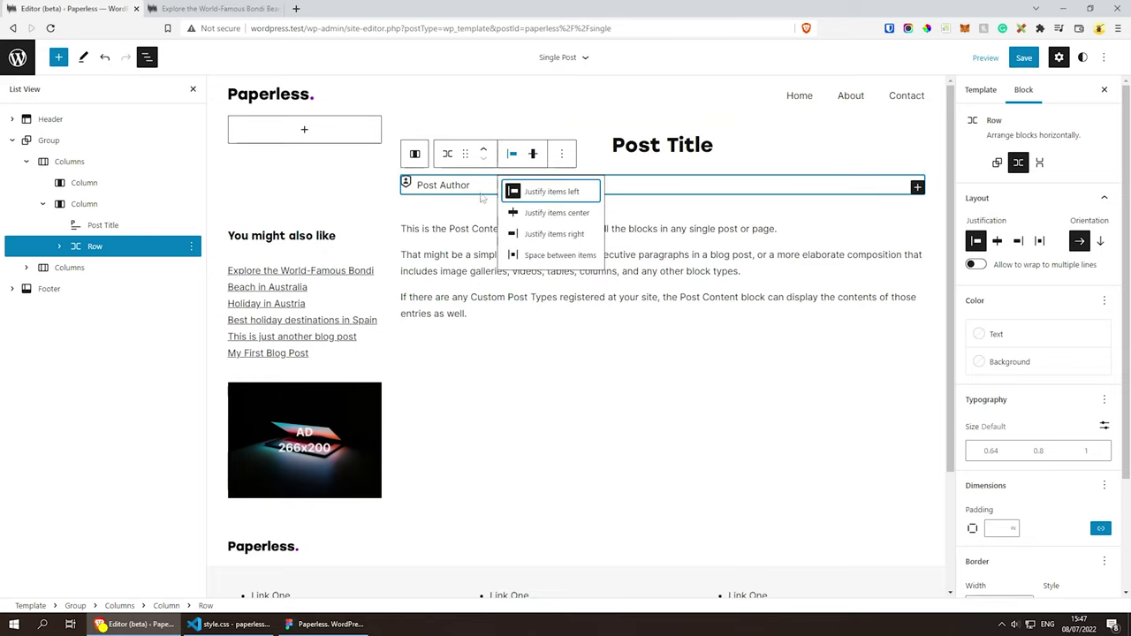
click(567, 215)
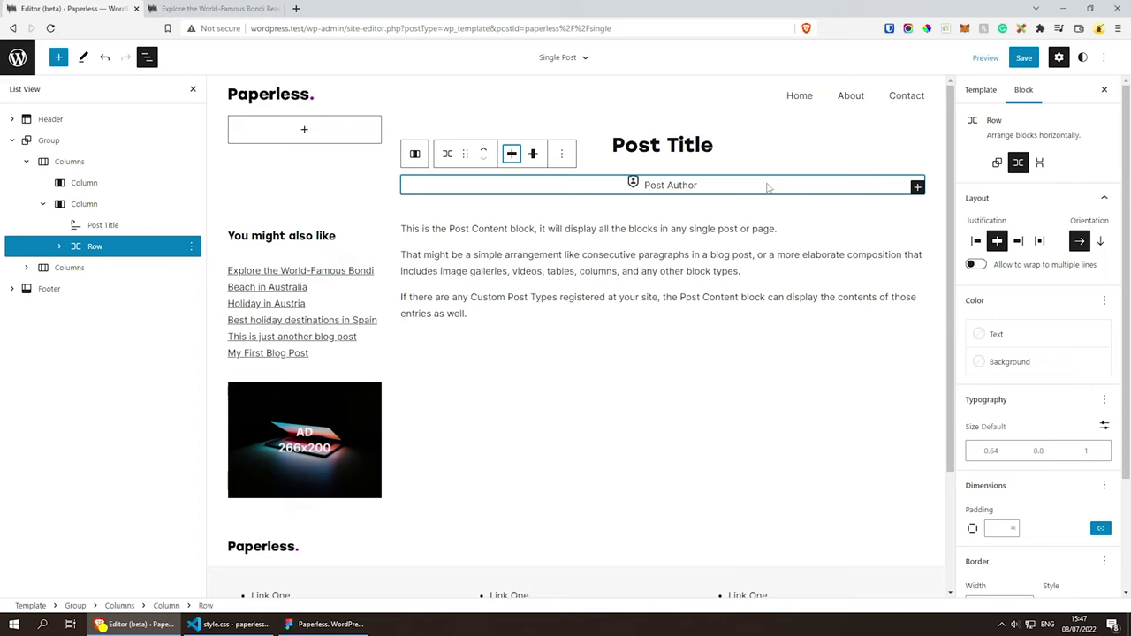
click(60, 245)
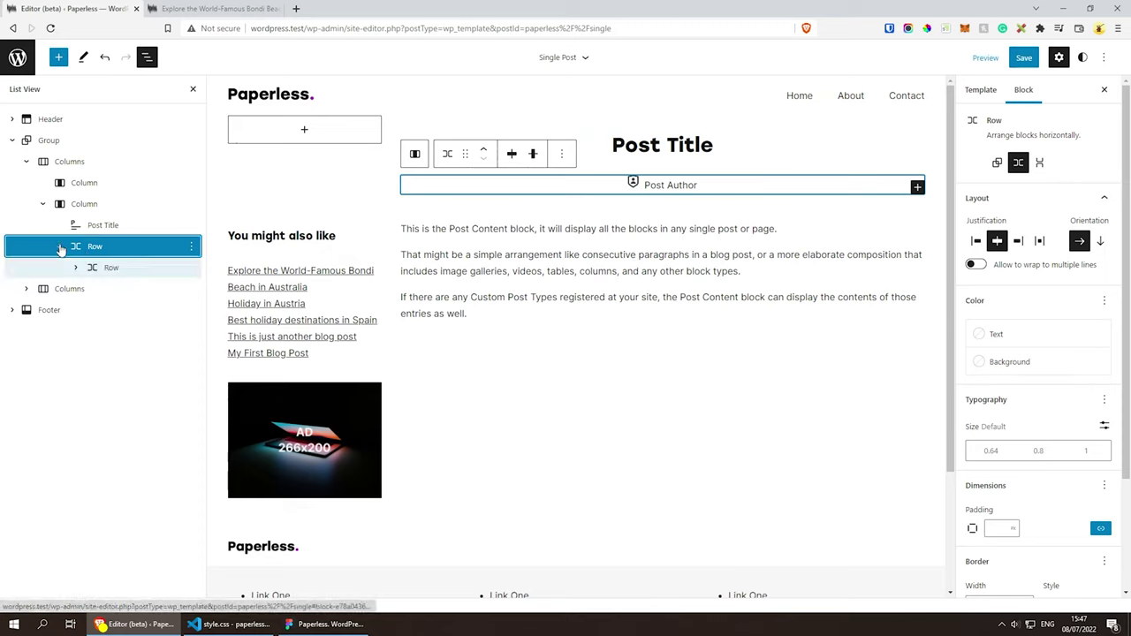
Unlink the nested author row's padding and set its right padding to 20.
click(109, 270)
scroll(1043, 495, down, 3)
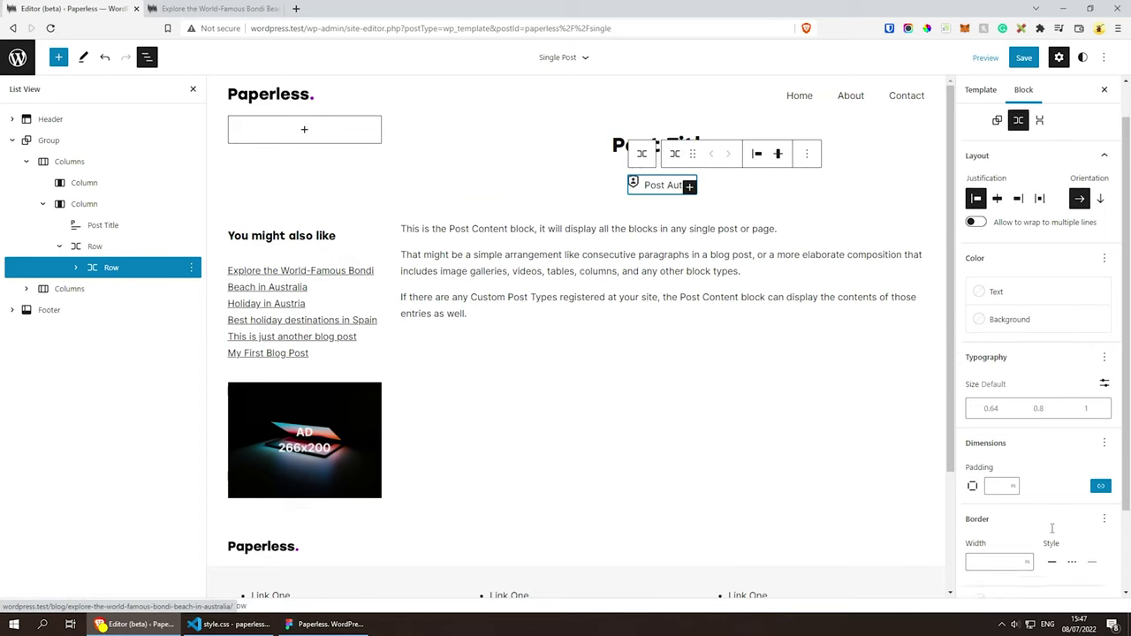
click(1100, 410)
click(1016, 435)
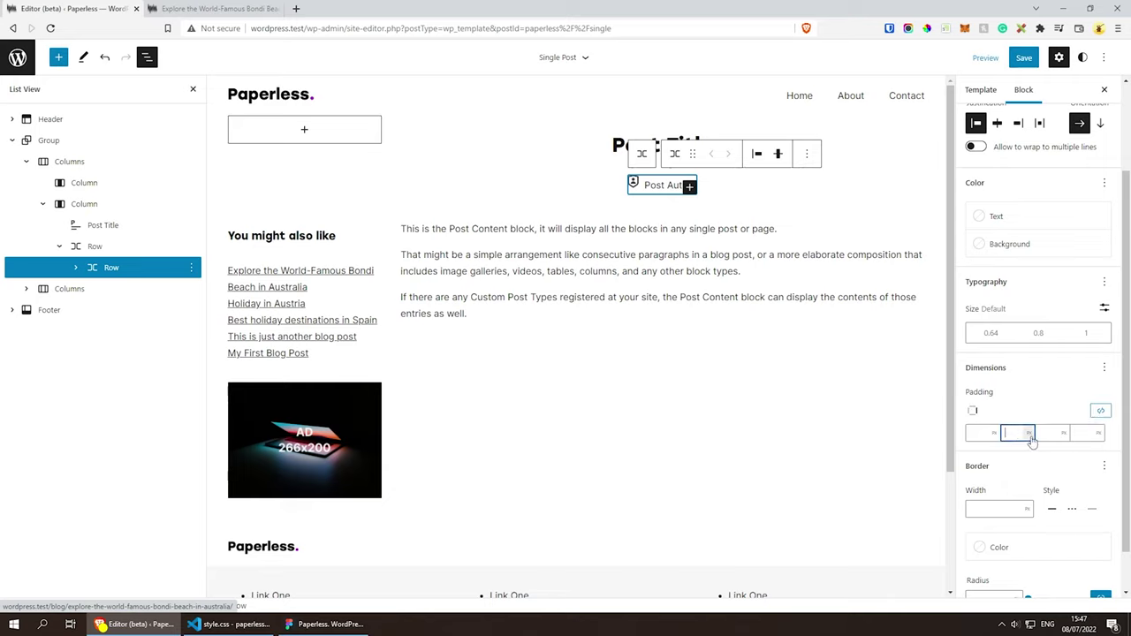
text(20)
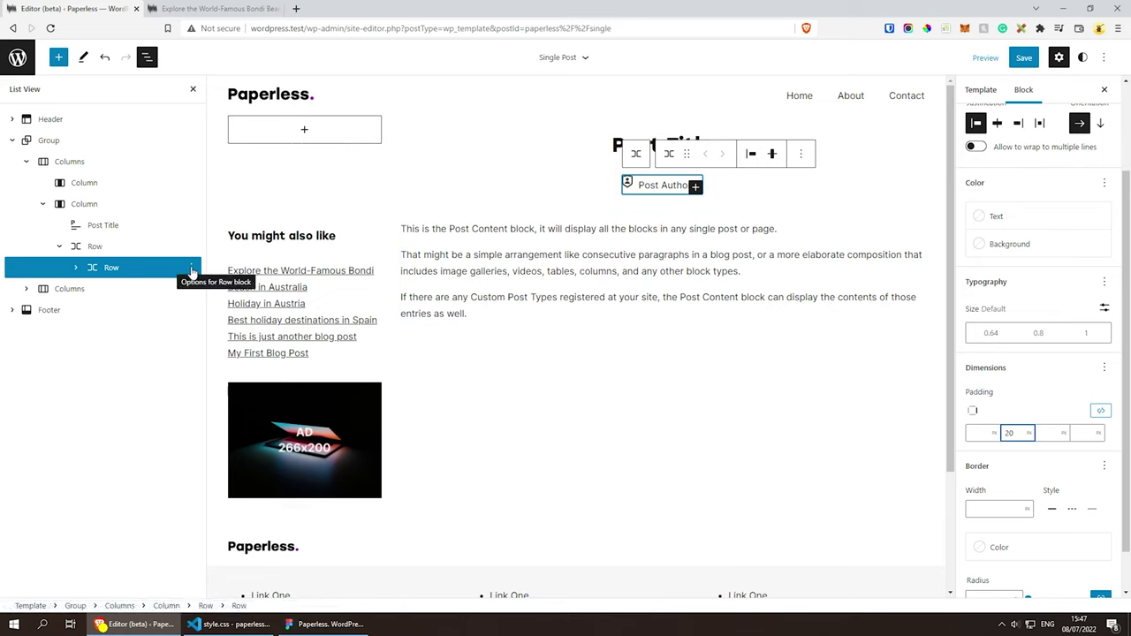
Duplicate the author group, delete the copy's Post Author and replace its icon with calendar.png.
click(192, 268)
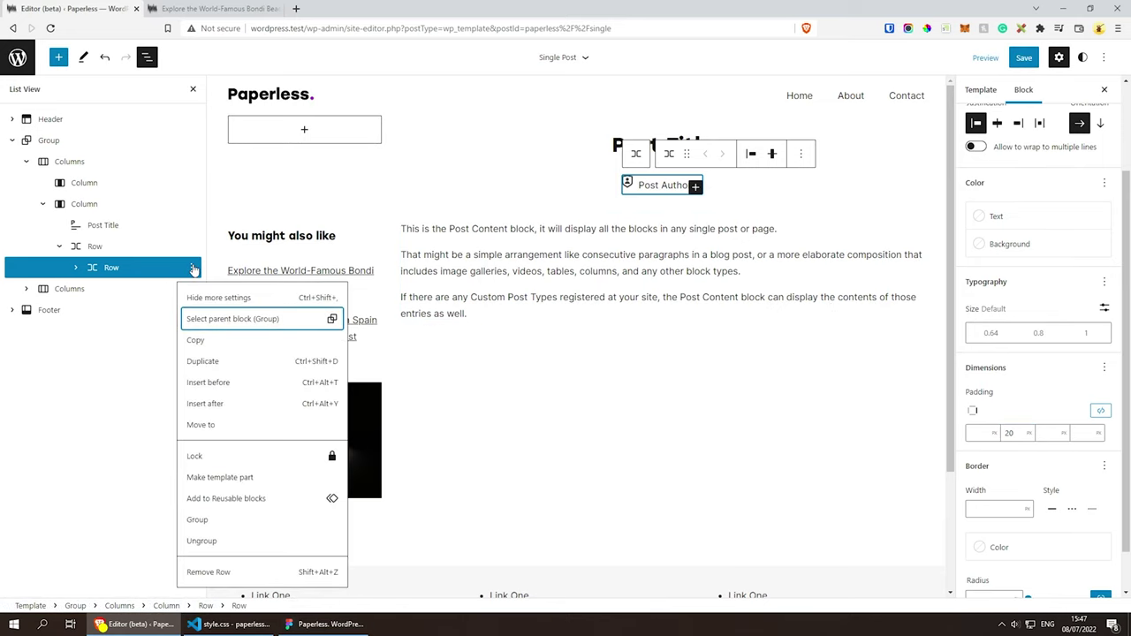
click(203, 360)
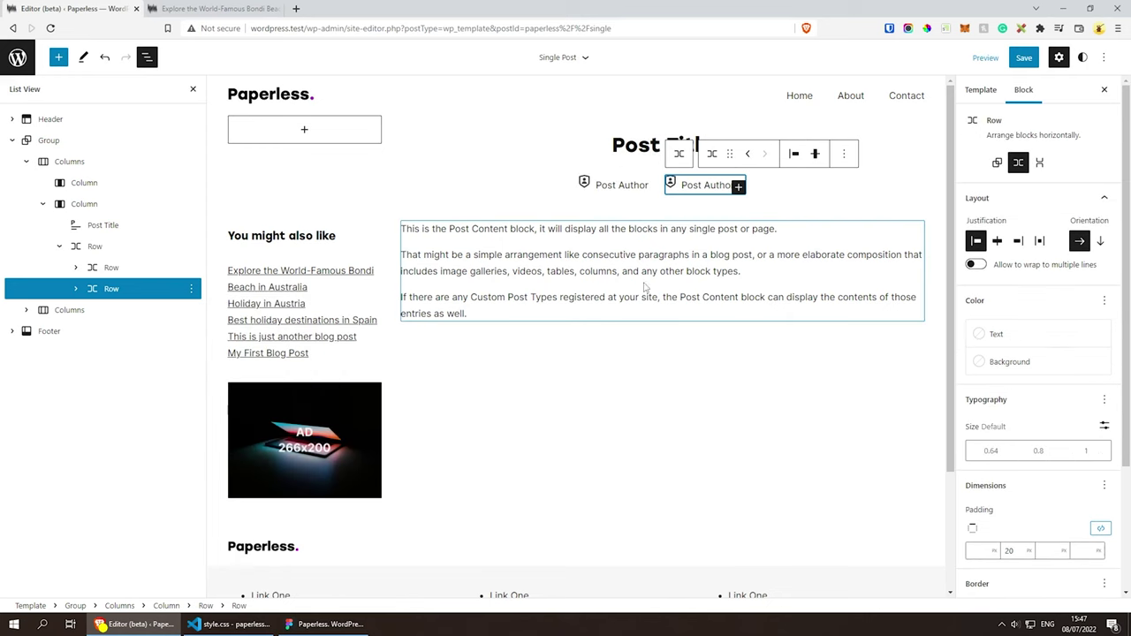
click(704, 187)
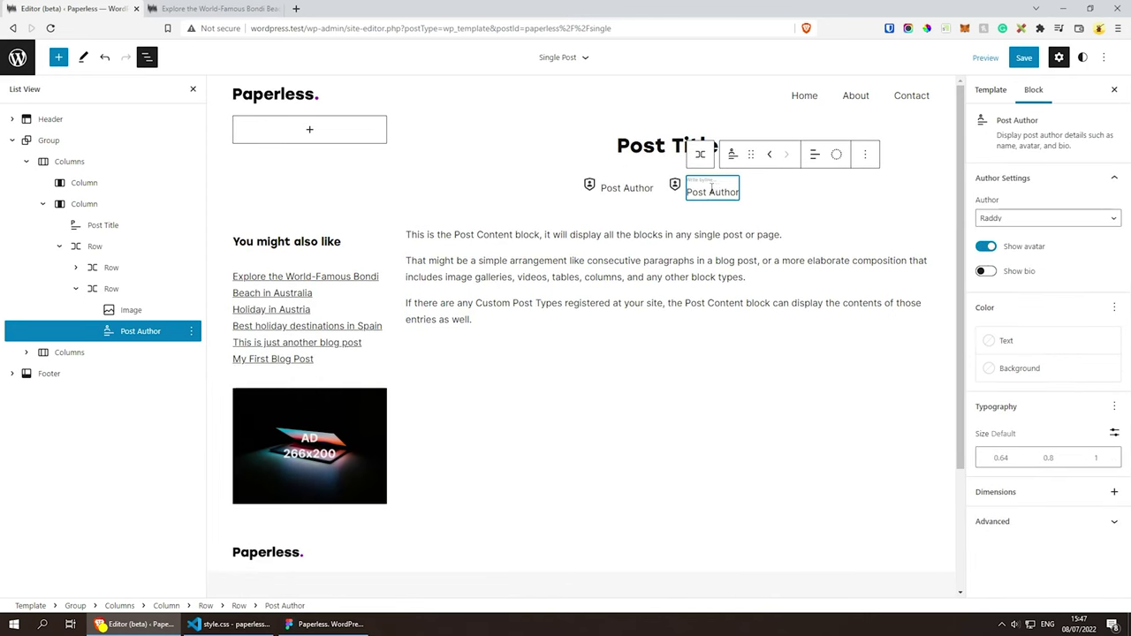
key(Delete)
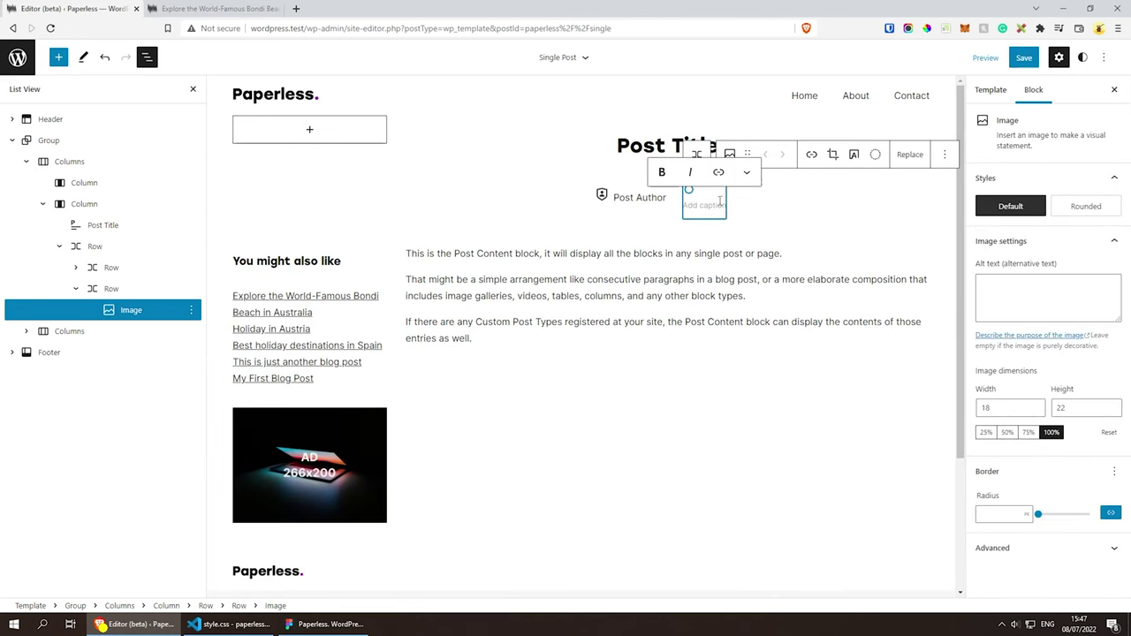
click(712, 198)
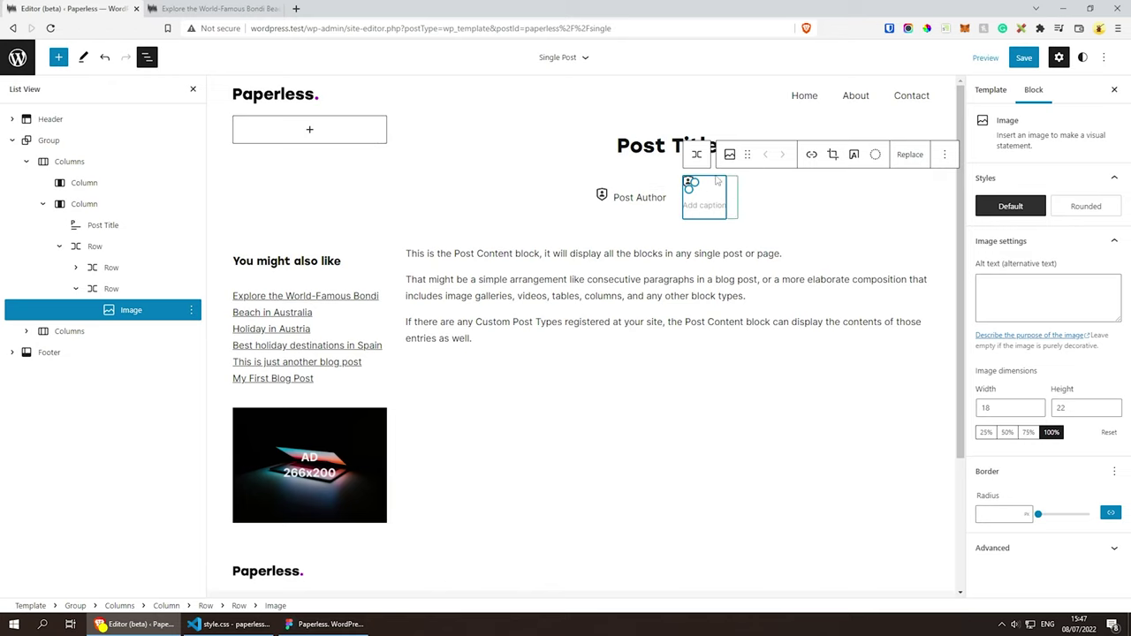
click(910, 155)
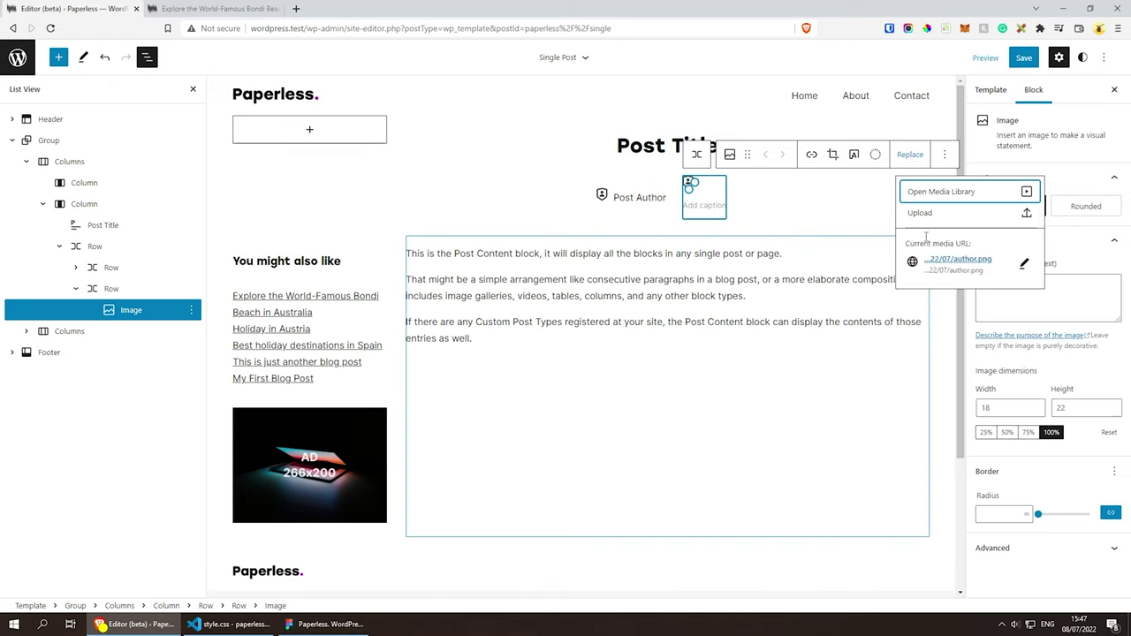
click(945, 191)
key(Left)
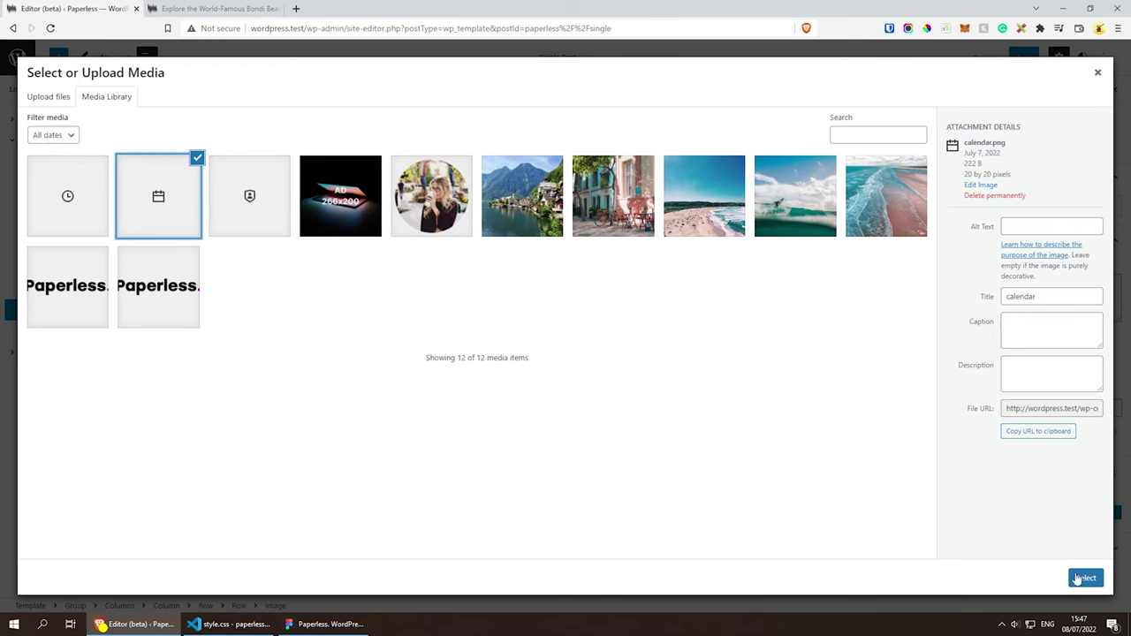
click(1079, 578)
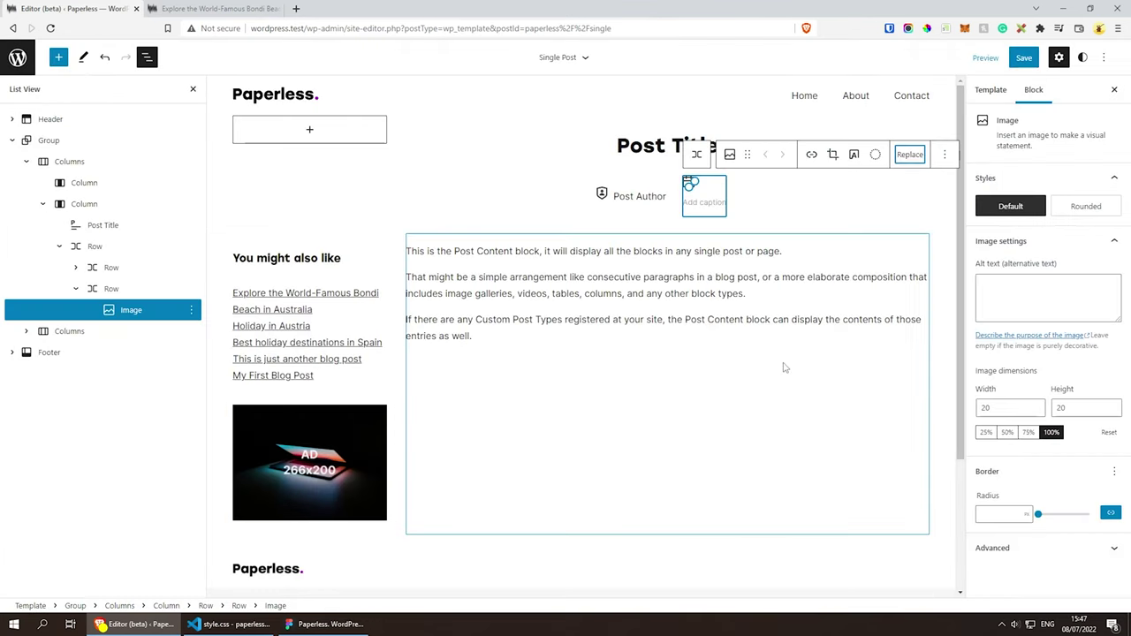
Add a Post Date block after the calendar icon.
click(723, 180)
click(707, 186)
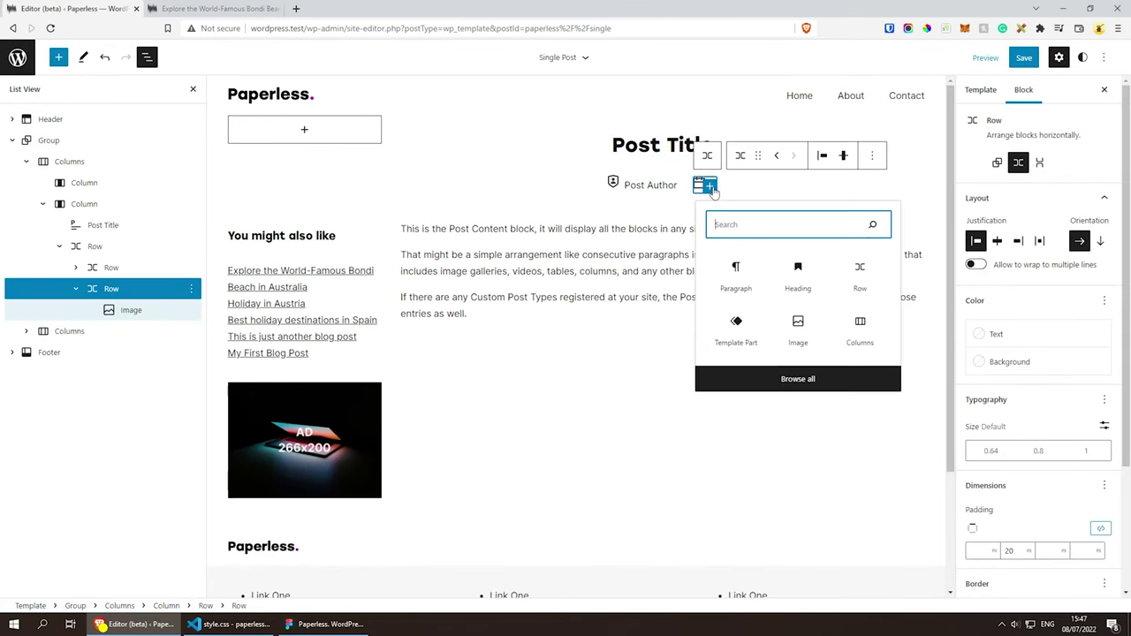
text(date)
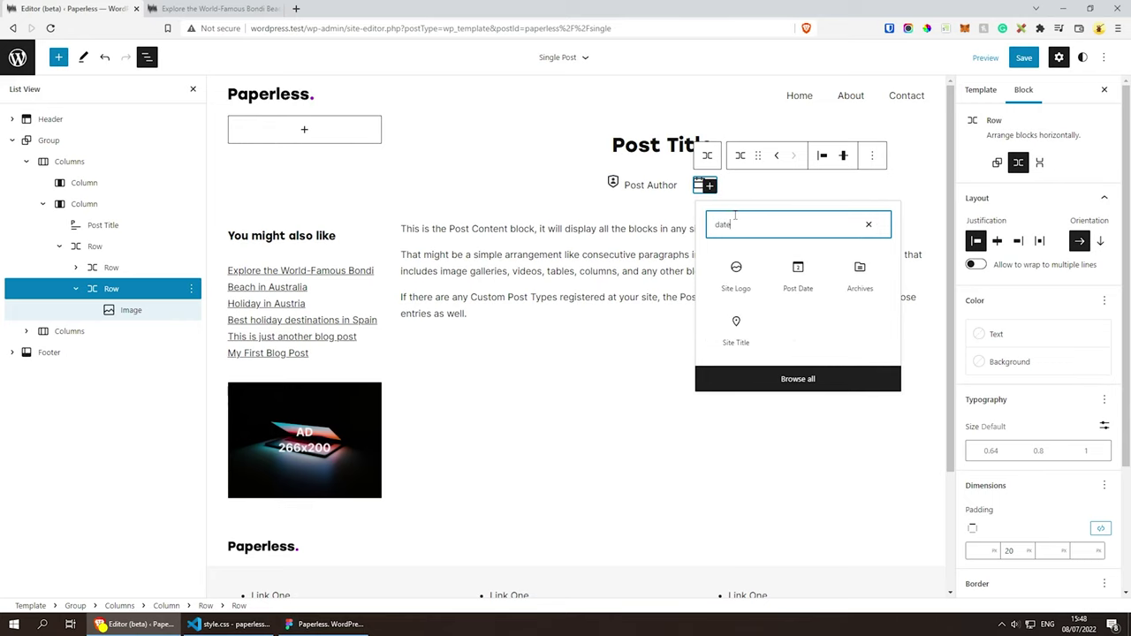
click(796, 272)
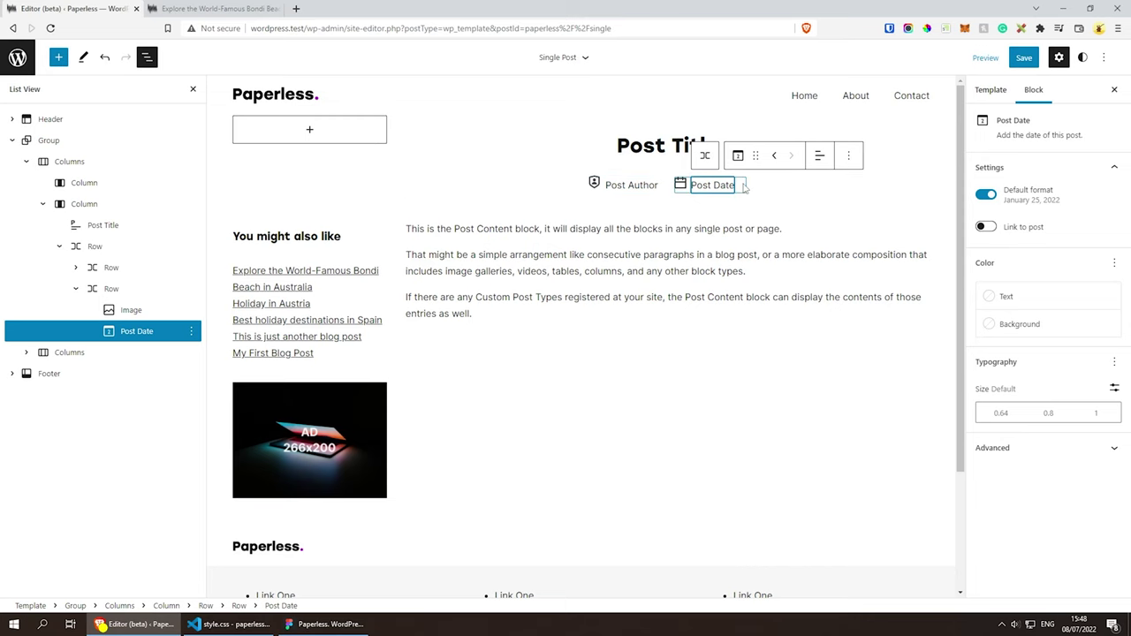
click(104, 288)
click(75, 288)
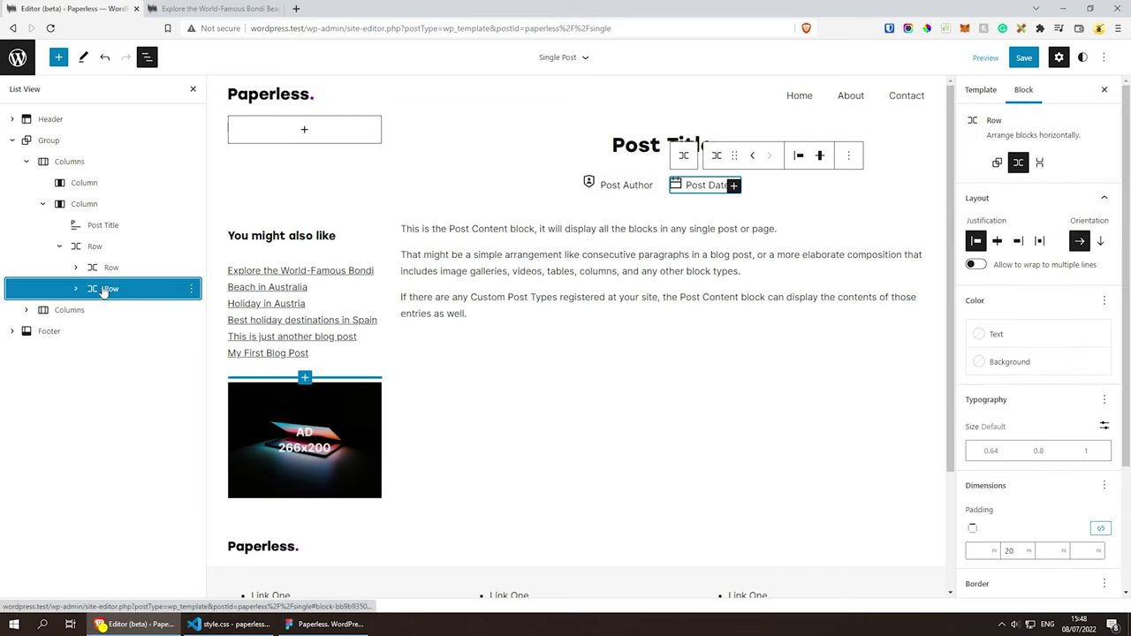
Duplicate the date row and replace the copy's icon with time.png.
click(191, 289)
click(250, 382)
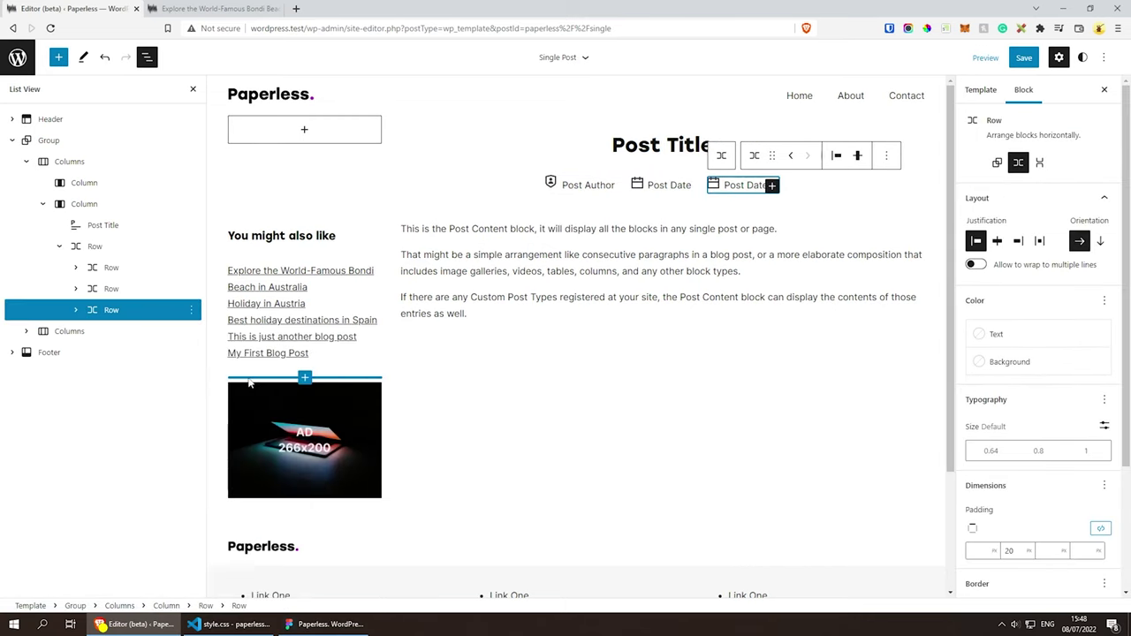
click(712, 185)
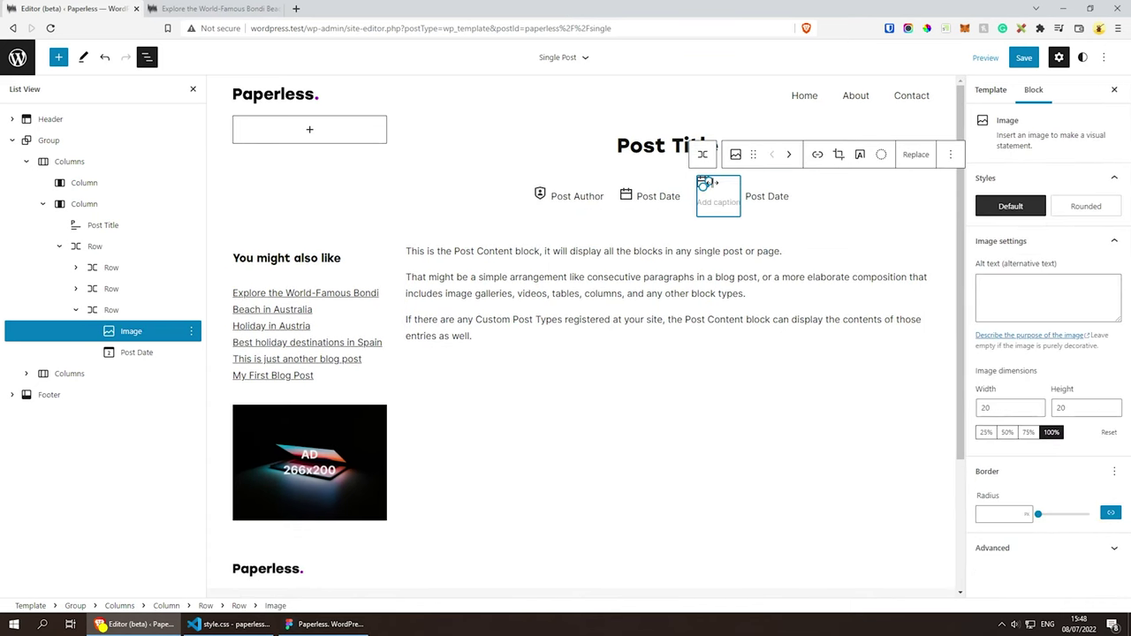
click(916, 154)
click(952, 192)
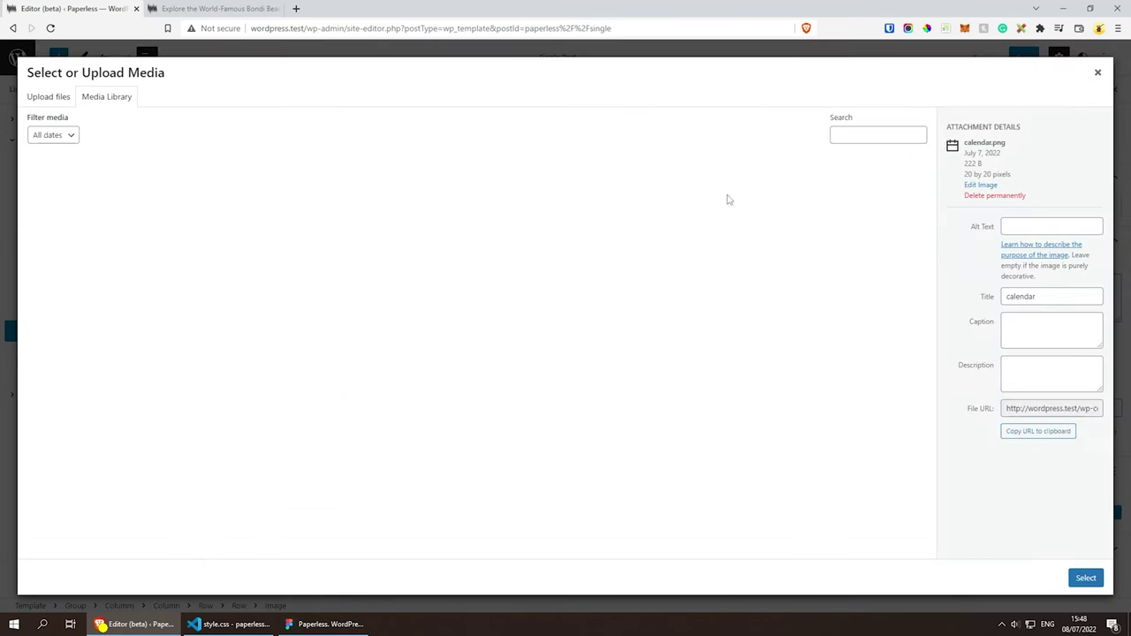
click(63, 221)
click(1086, 578)
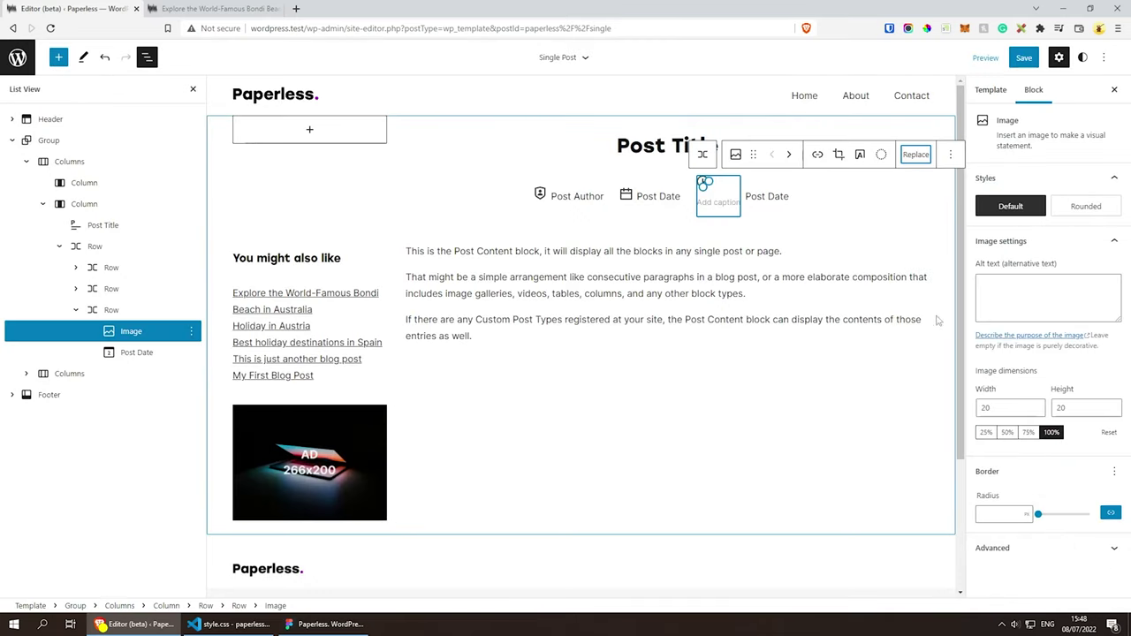
Replace the copied Post Date with a paragraph reading '9 min read'.
click(767, 203)
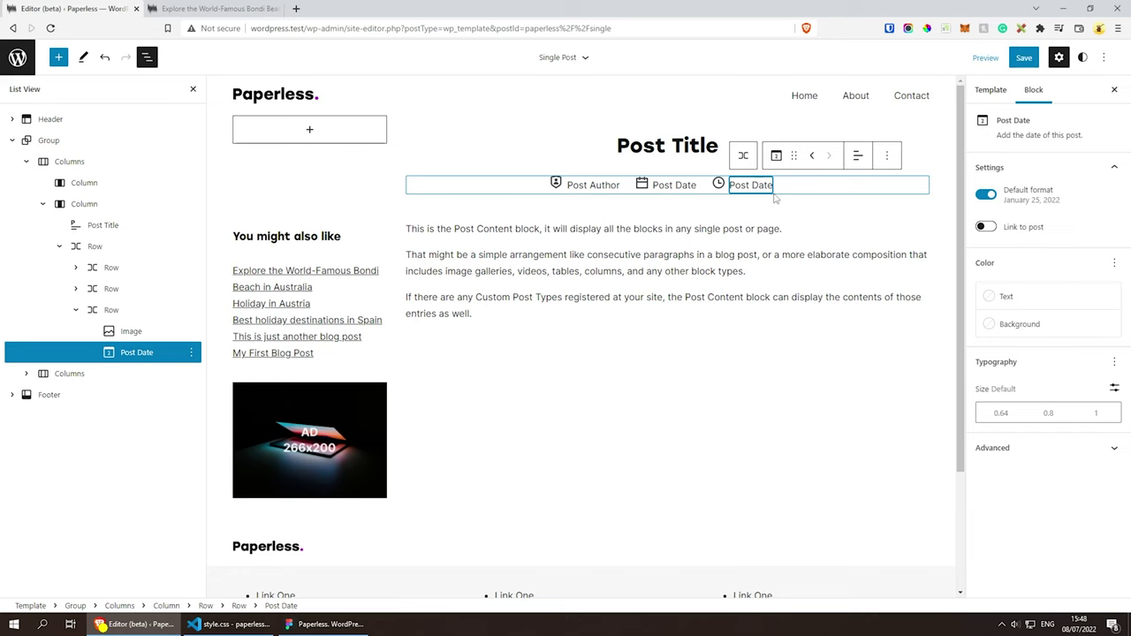
key(Delete)
click(748, 185)
click(769, 274)
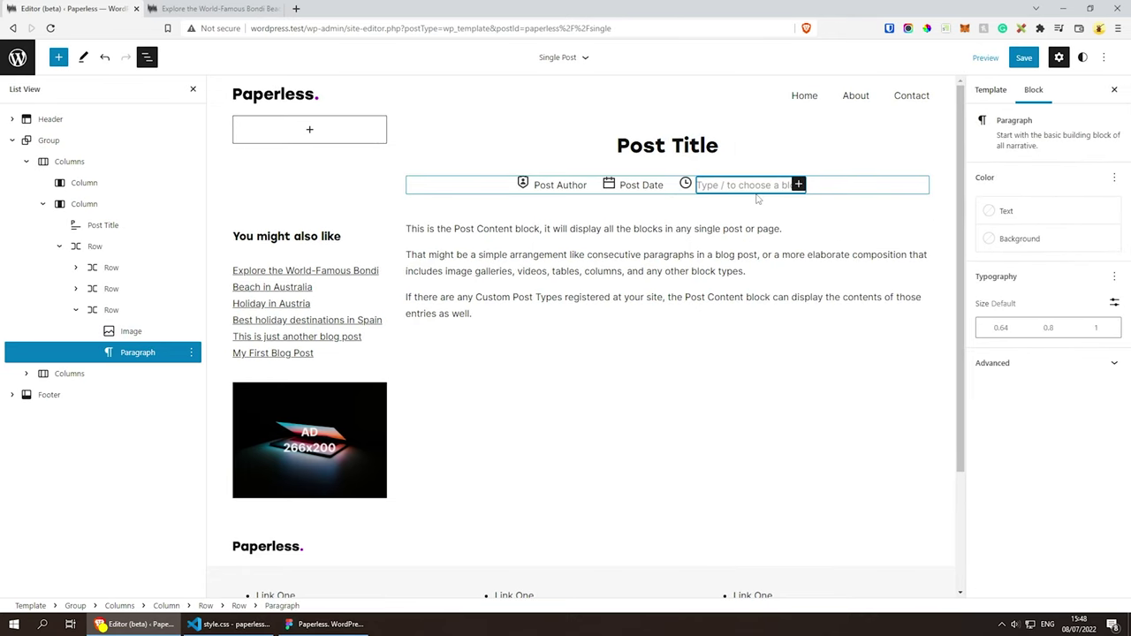
text(9)
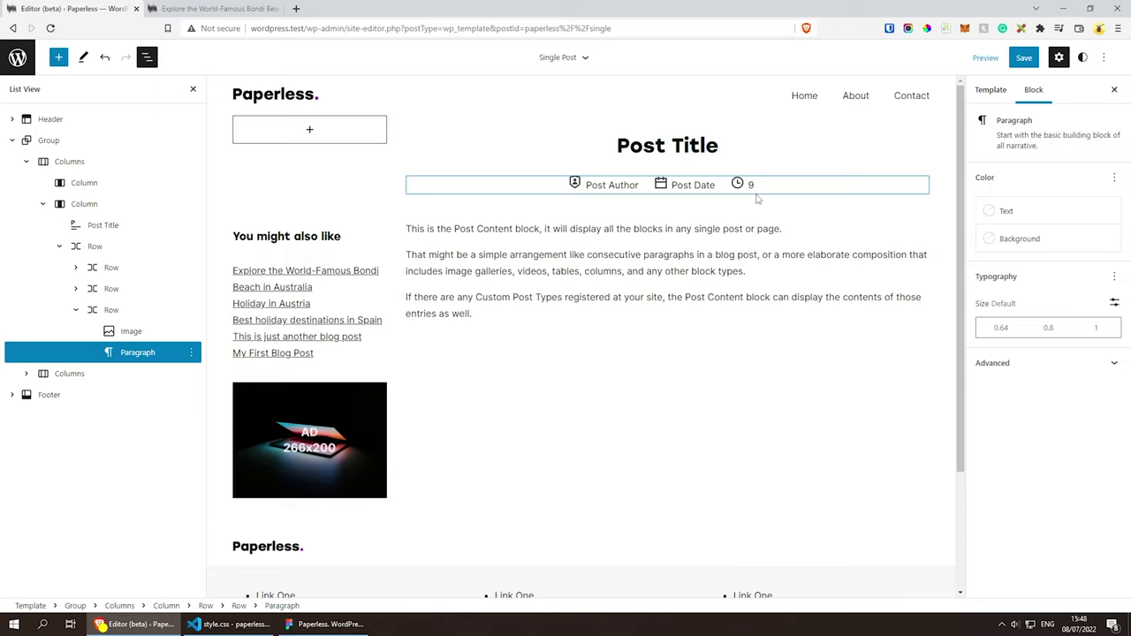
text( min read)
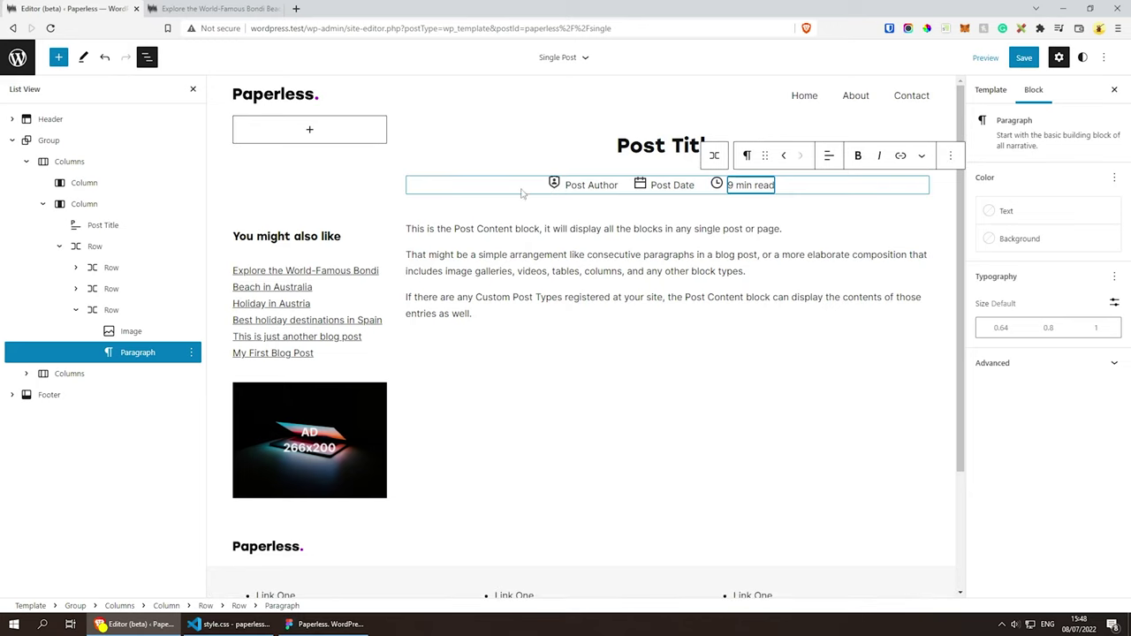
Clear the reading-time row's padding and save the Single Post template.
click(112, 310)
scroll(1039, 354, down, 3)
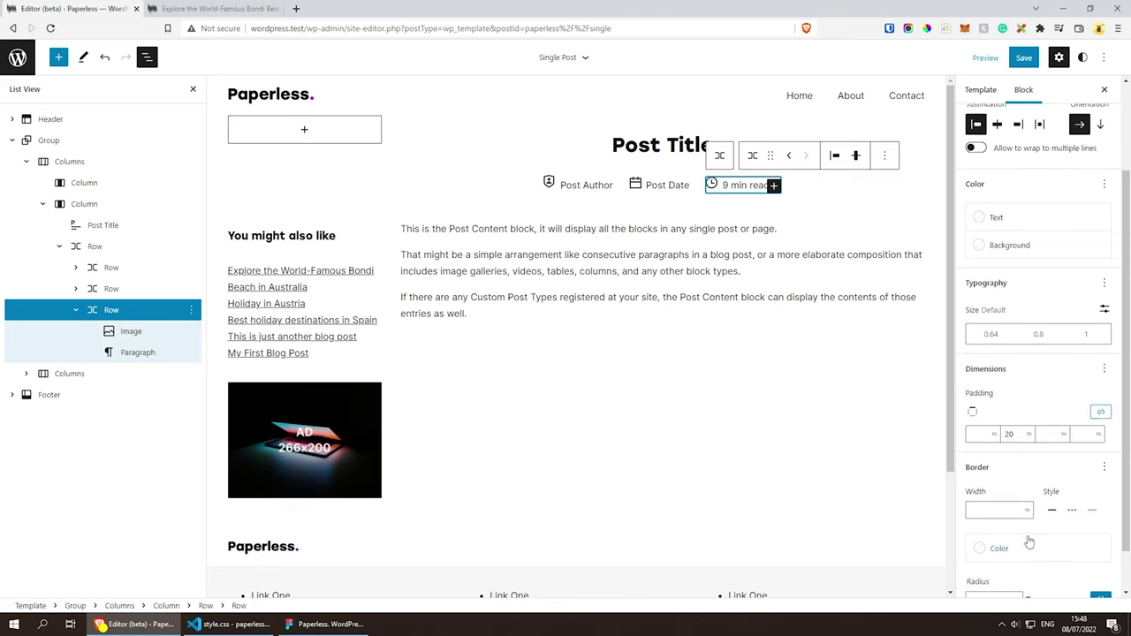
double_click(1008, 432)
key(BackSpace)
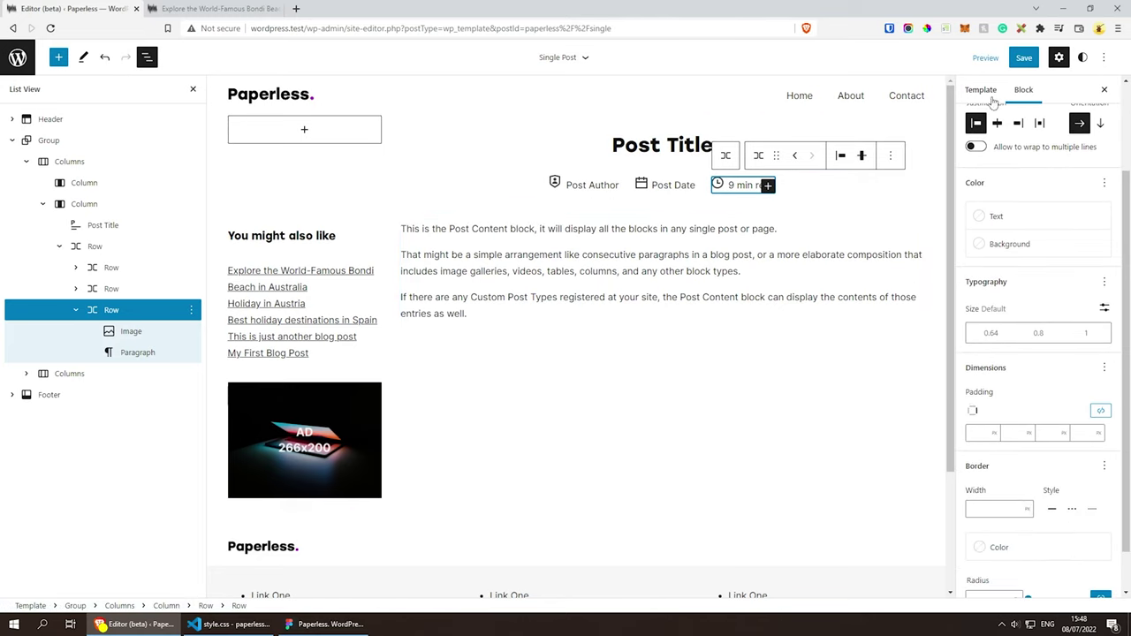
click(1013, 58)
click(1010, 58)
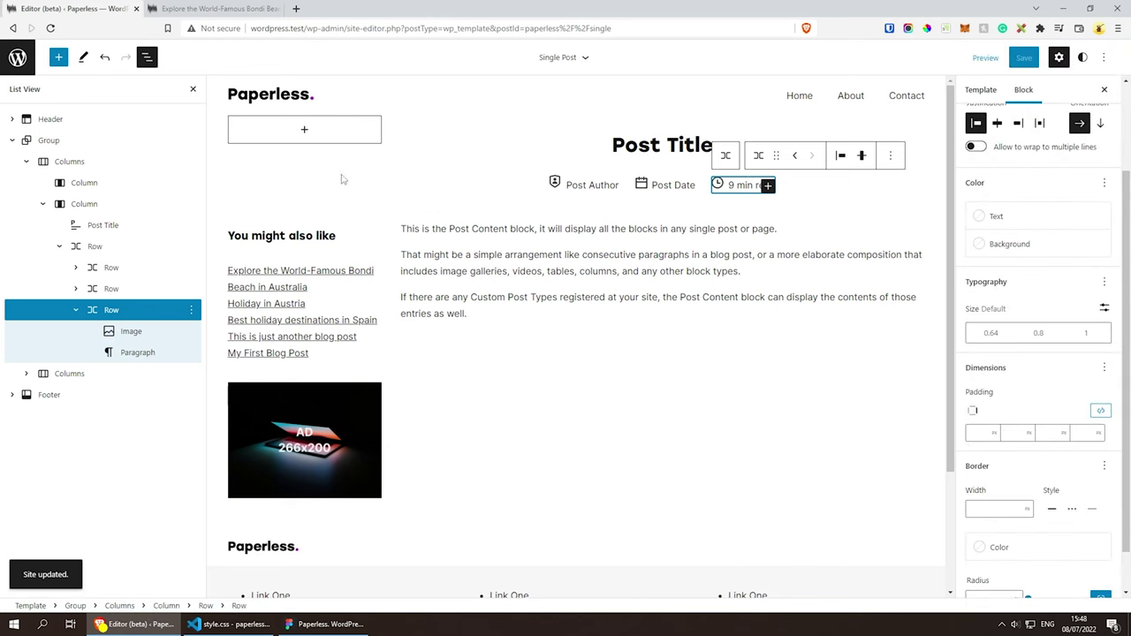
click(195, 8)
Turn off Show avatar on the Post Author block and save the template.
key(F5)
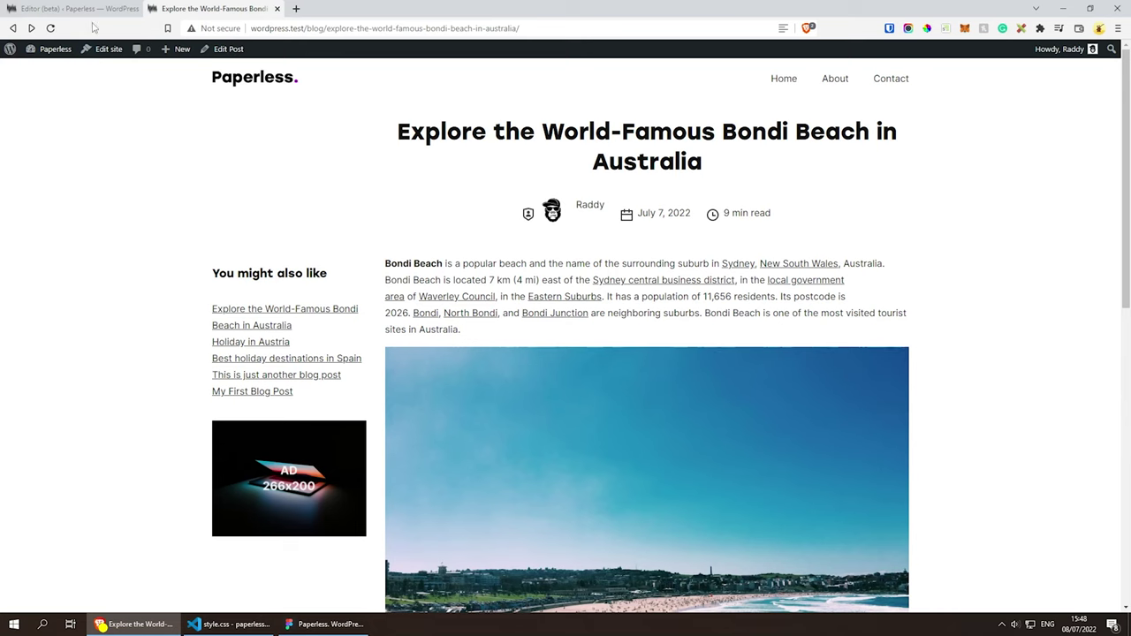
click(89, 9)
click(596, 192)
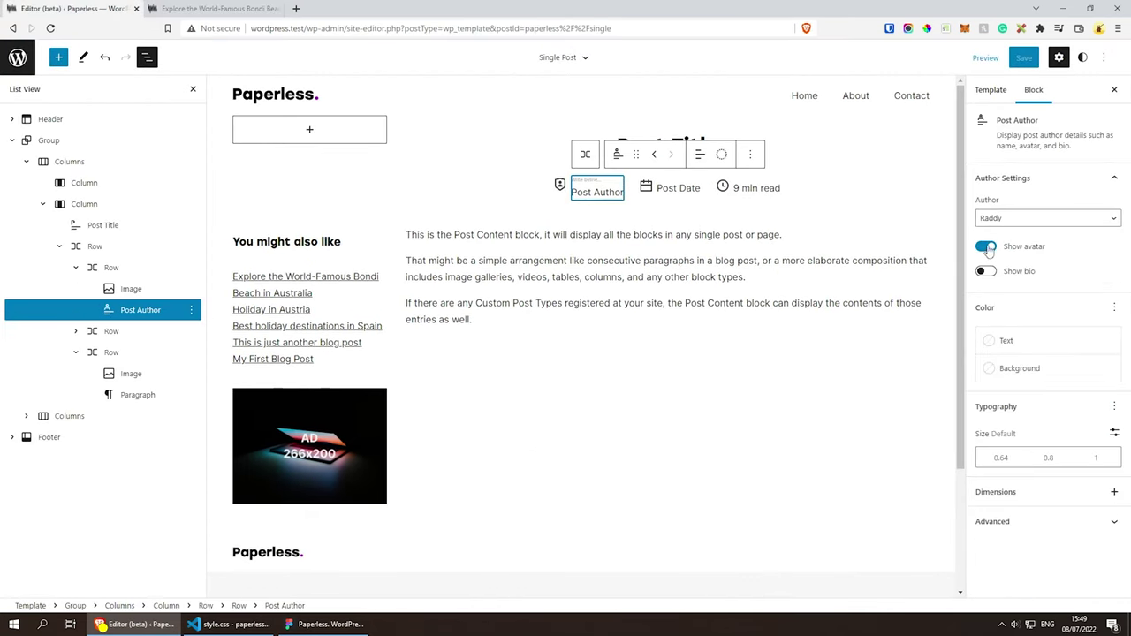
click(986, 247)
click(1016, 59)
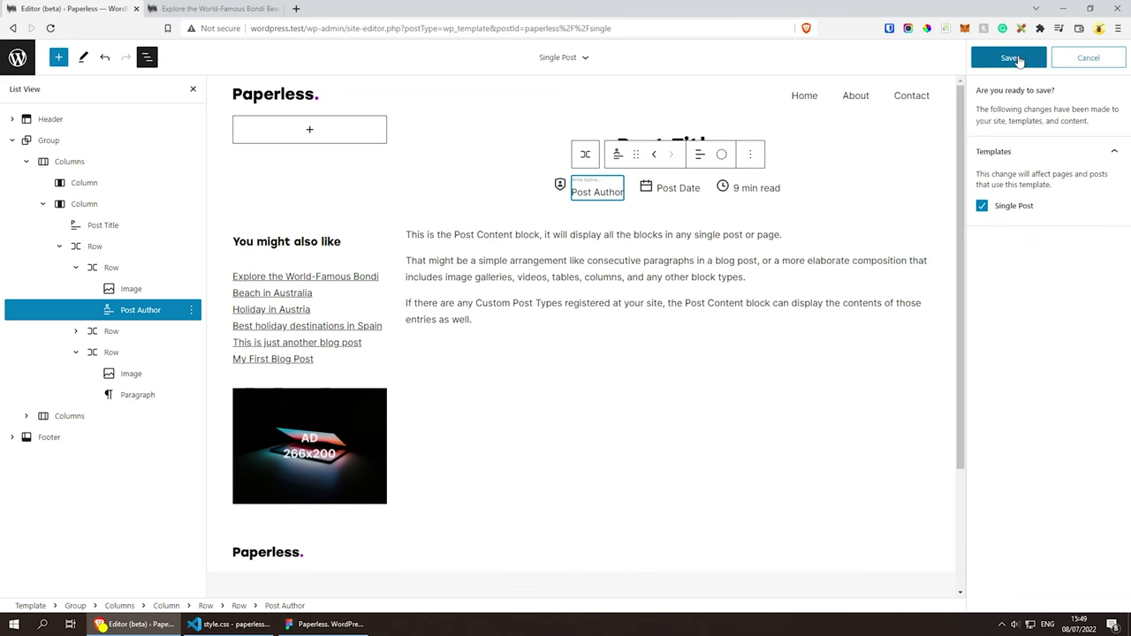
click(1016, 58)
Reload the Bondi Beach post to confirm the avatar no longer appears.
click(216, 9)
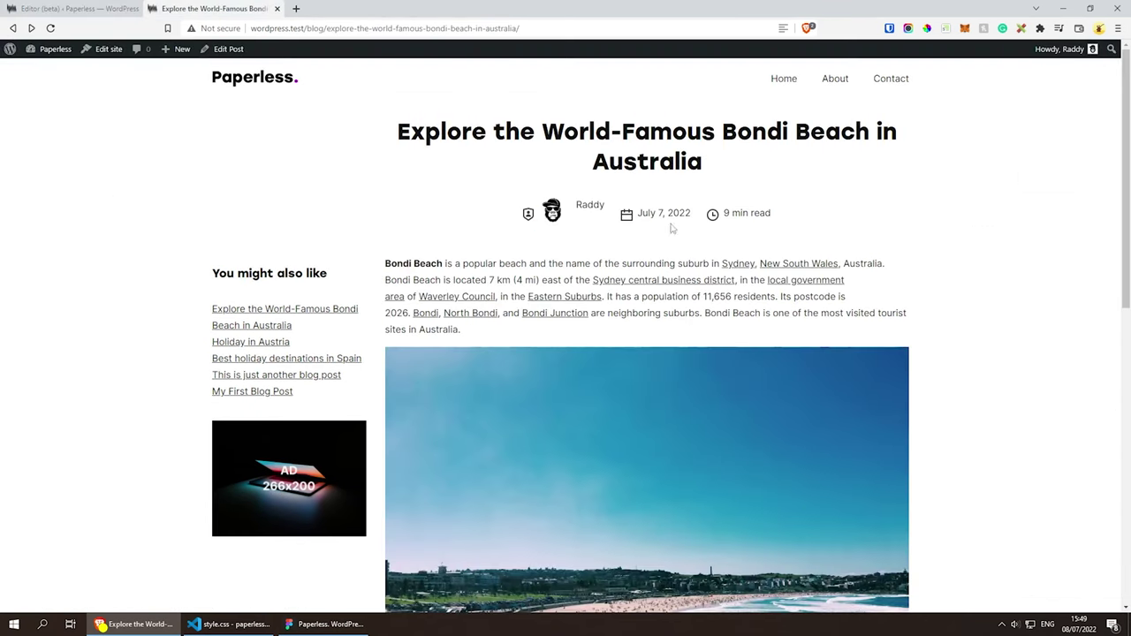
key(F5)
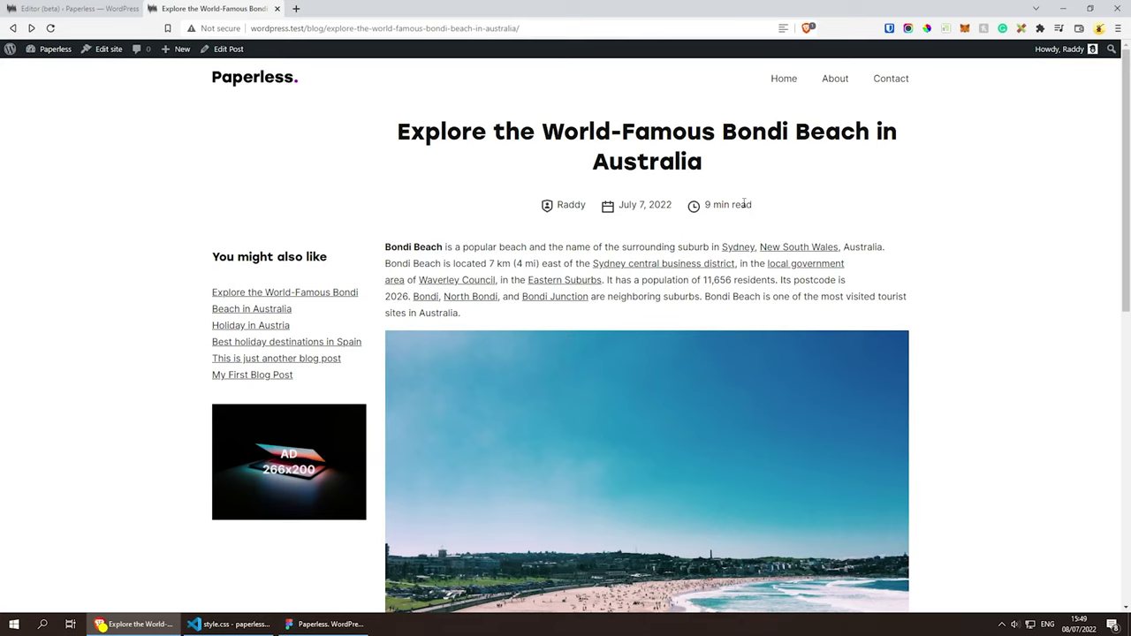
drag(744, 204, 530, 205)
click(508, 207)
Inspect the author icon's figure and add line-height: 0 to its element.style.
right_click(572, 205)
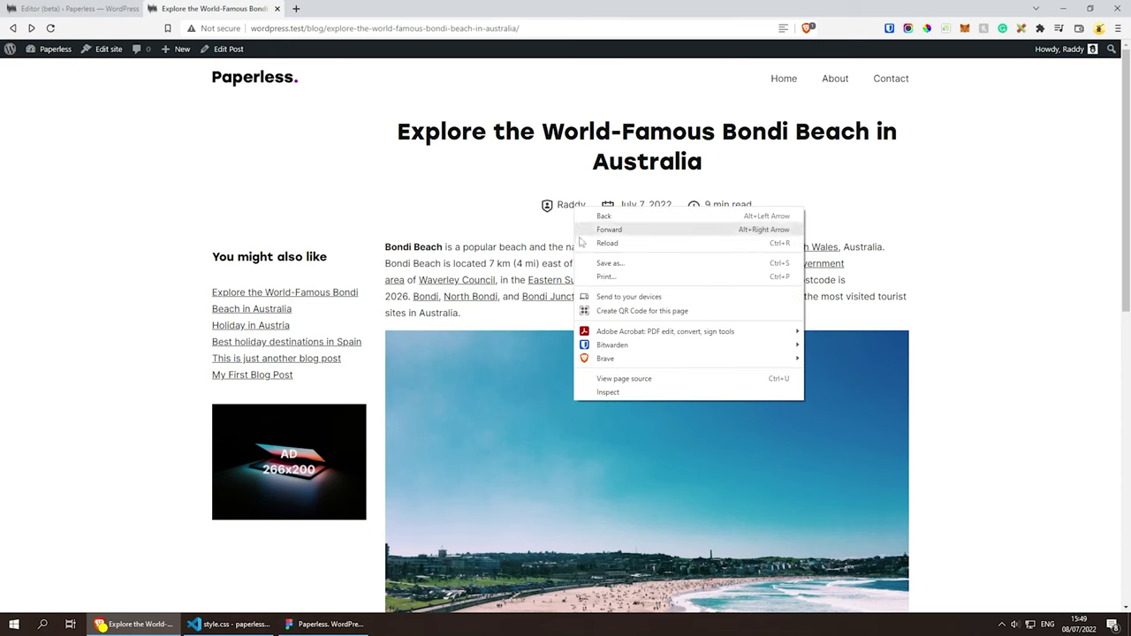
click(601, 389)
scroll(509, 299, down, 1)
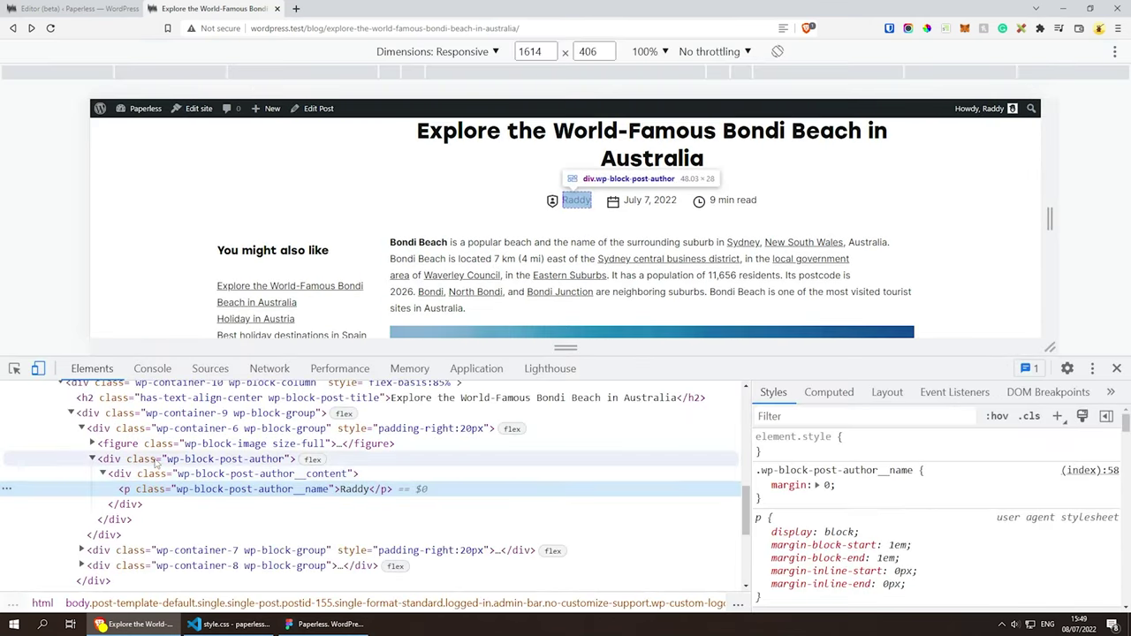
click(155, 443)
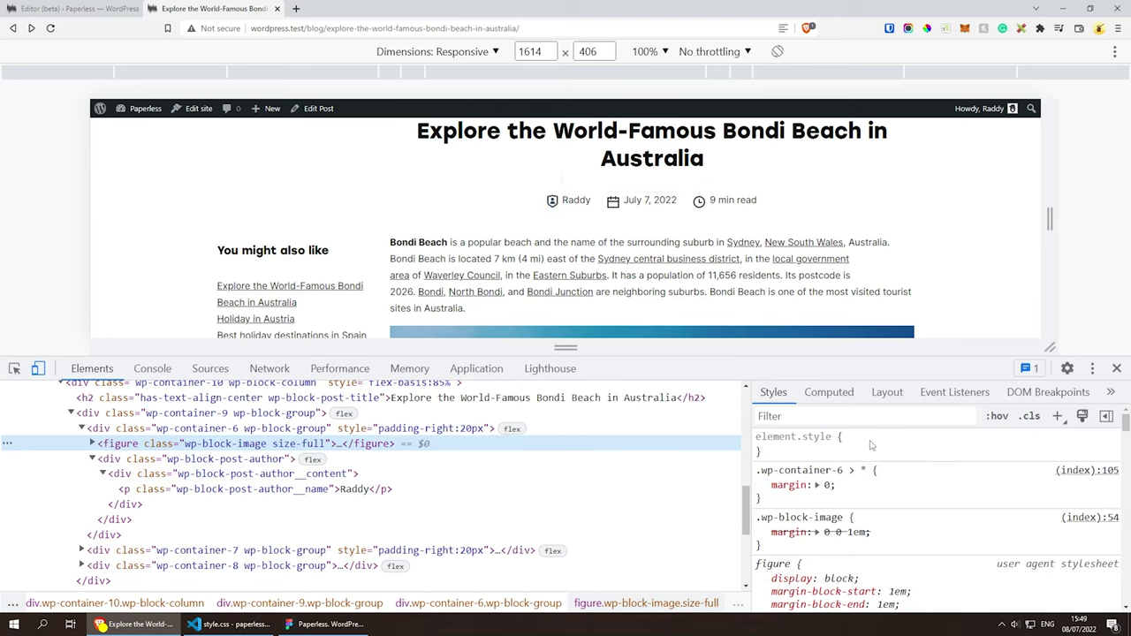
click(877, 439)
text(line-height)
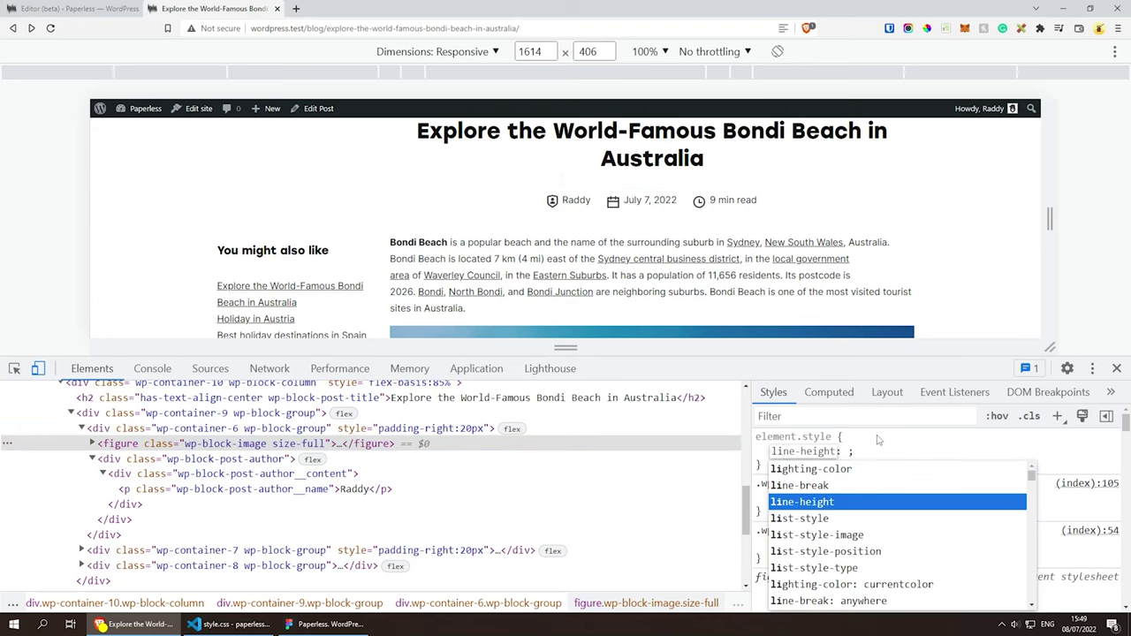
key(Tab)
text(0)
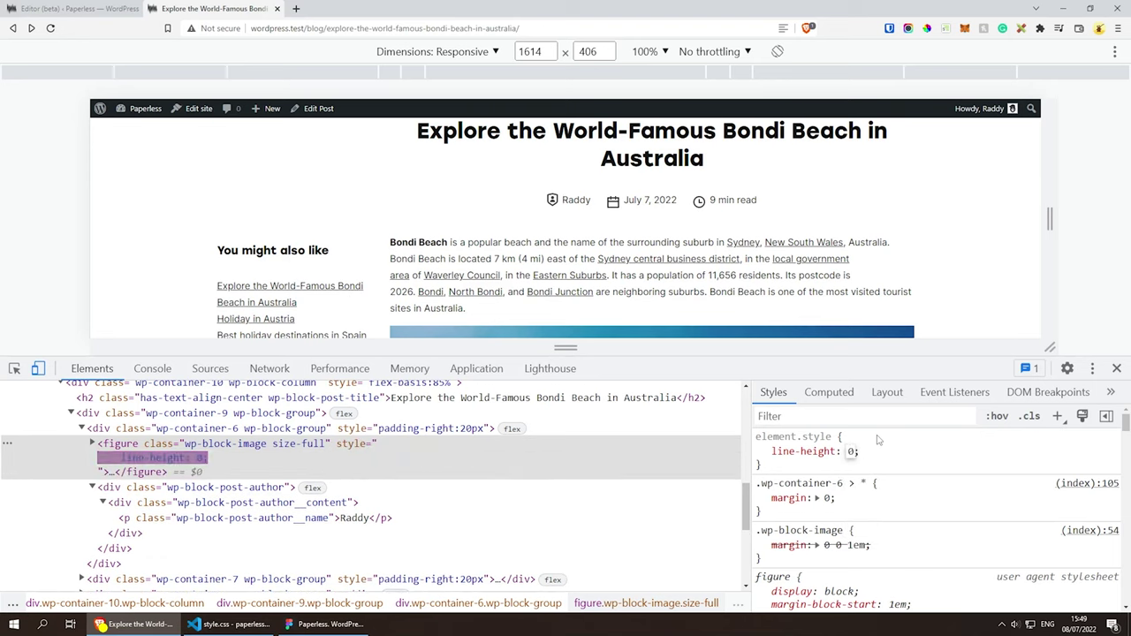
key(Return)
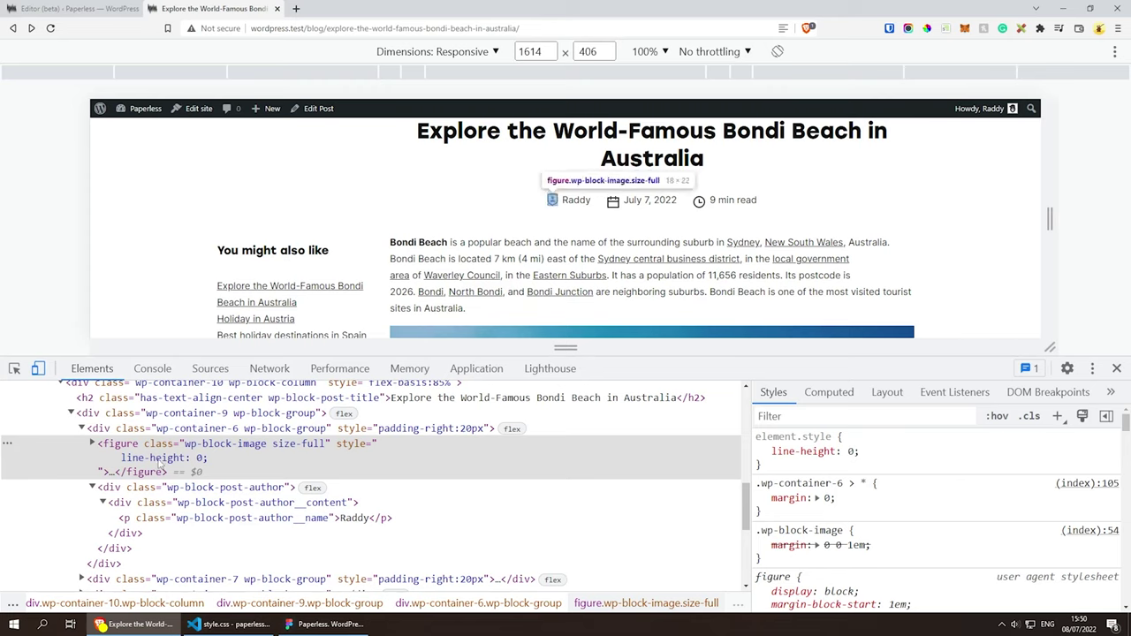
Copy the figure's wp-block-image class name and add blank lines at the end of style.css.
double_click(256, 447)
click(266, 447)
drag(267, 448, 192, 448)
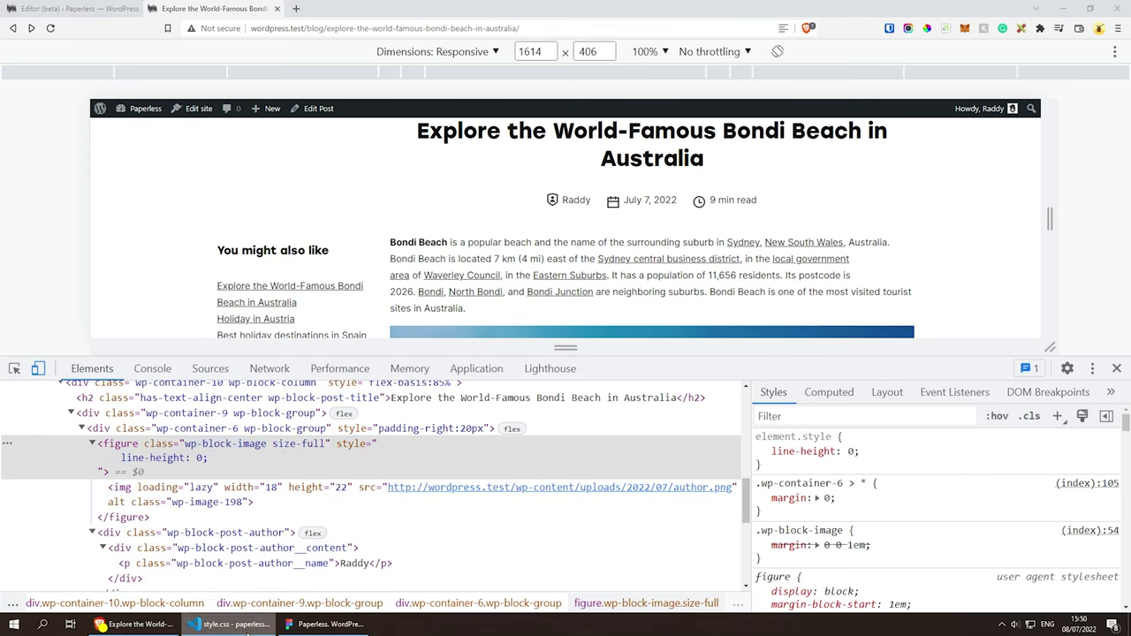
click(228, 624)
key(Return)
key(Return)
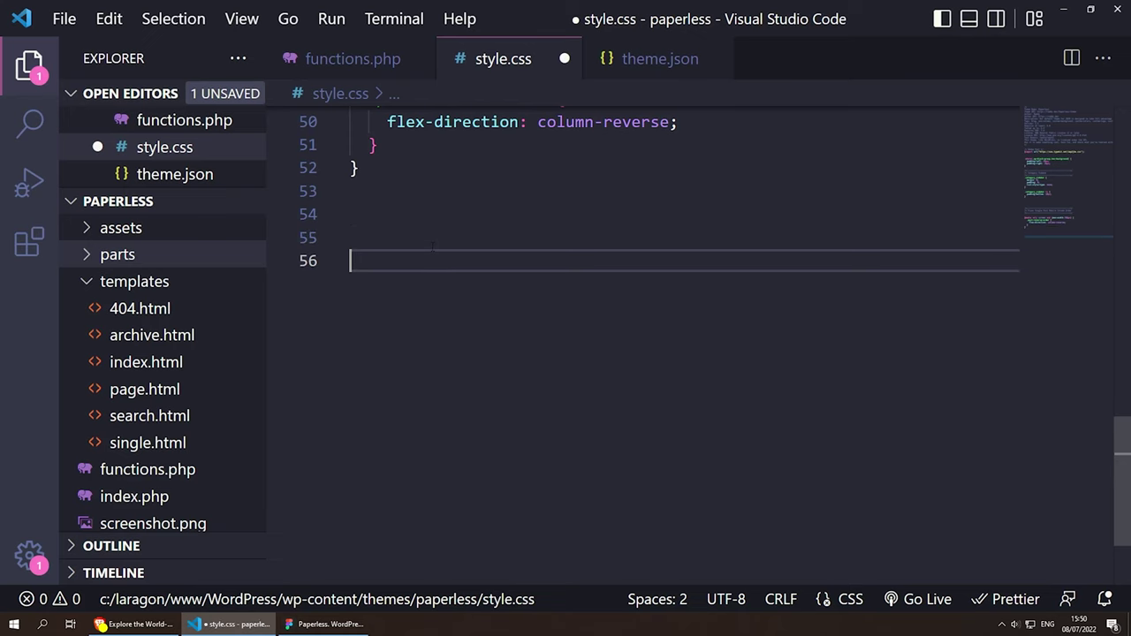
Append .wp-block-image { line-height: 0; } to style.css and save it.
text(.)
text(wp-block-image)
text({)
key(Return)
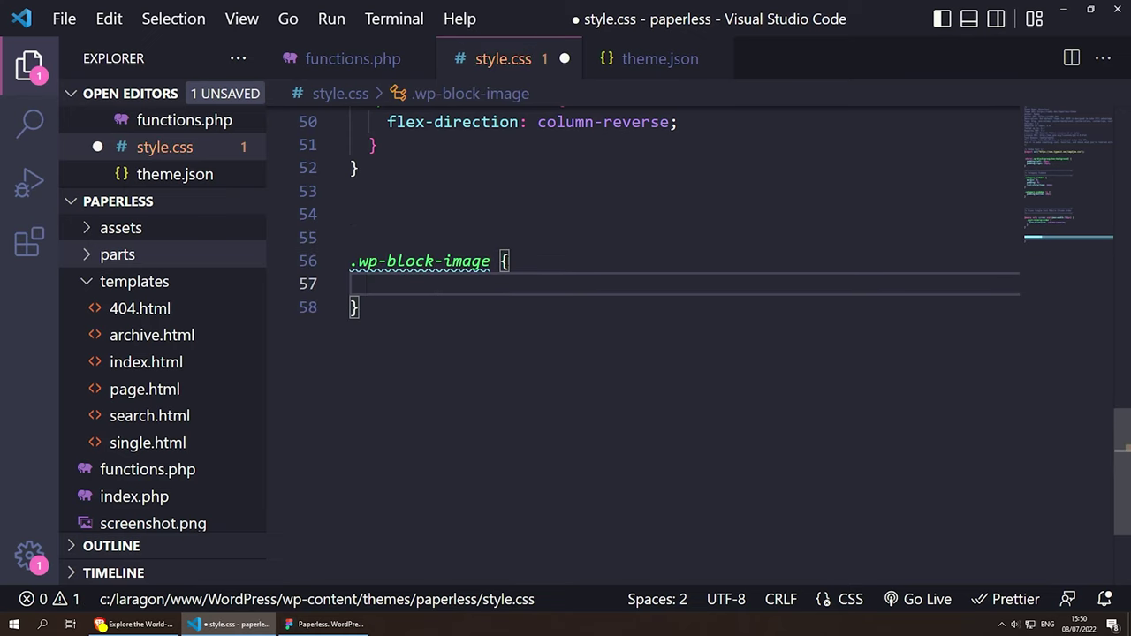
text(line)
key(Down)
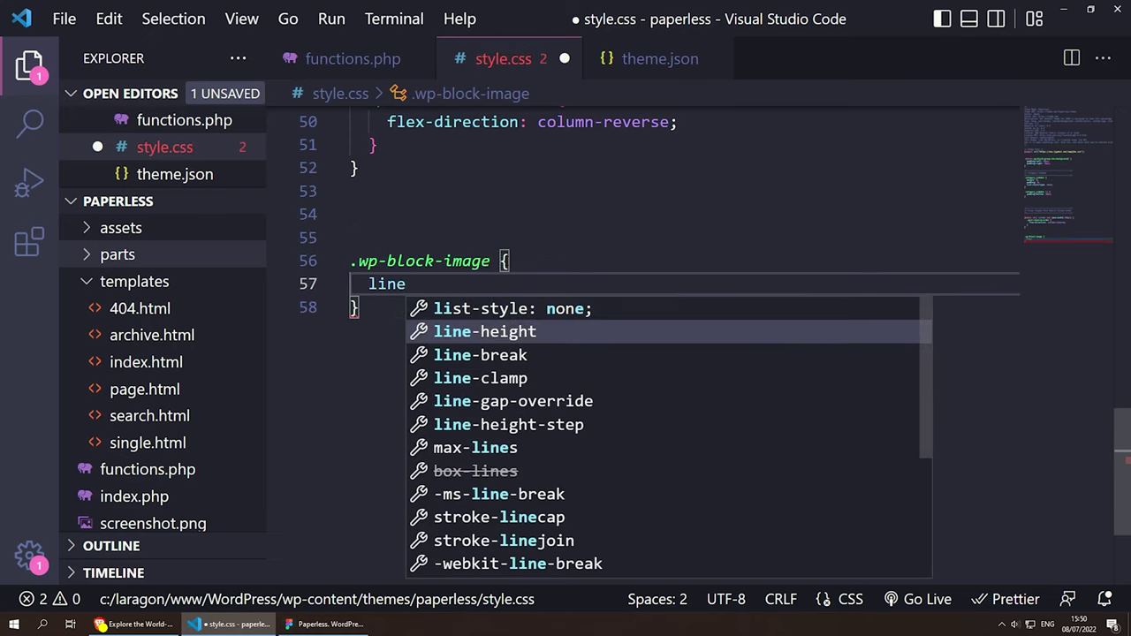
key(Return)
key(Escape)
text(0;)
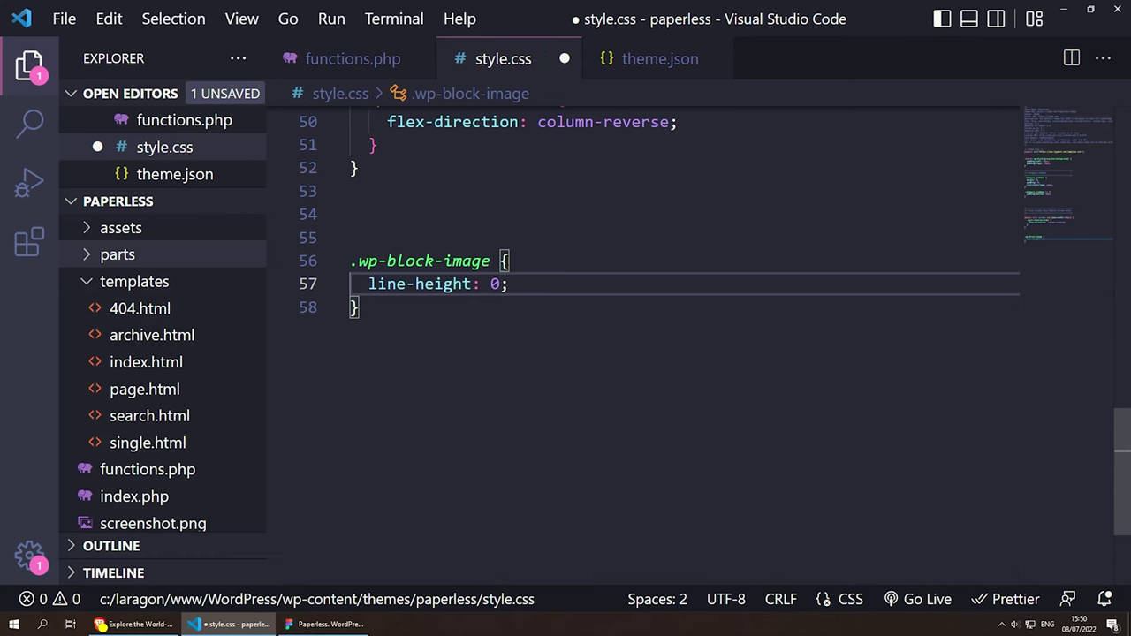
key(ctrl+s)
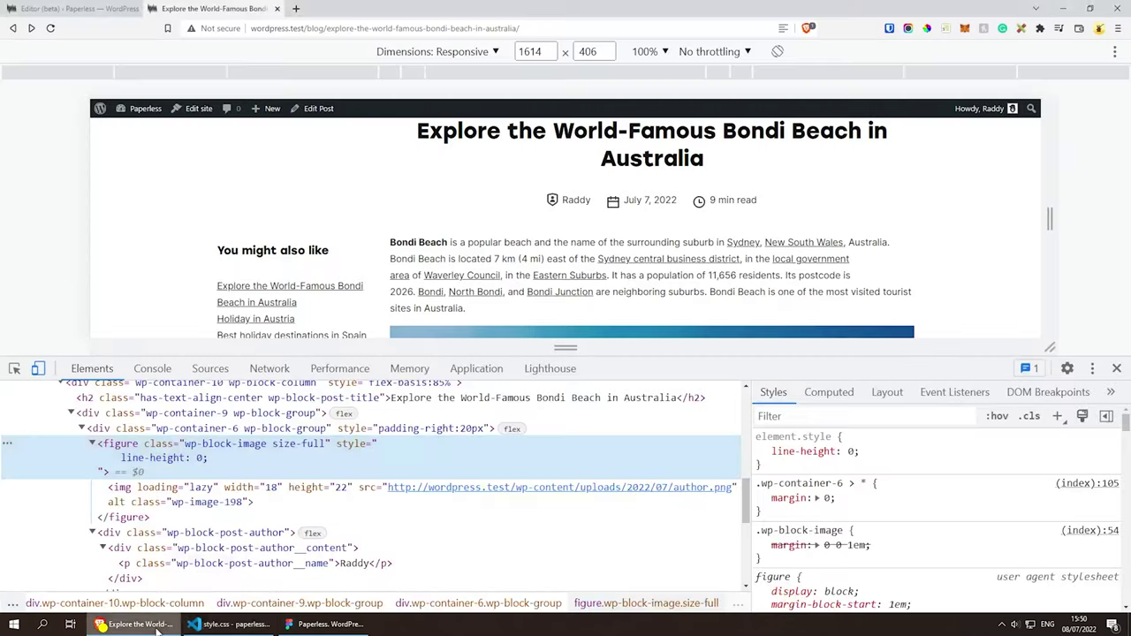
click(137, 624)
click(89, 7)
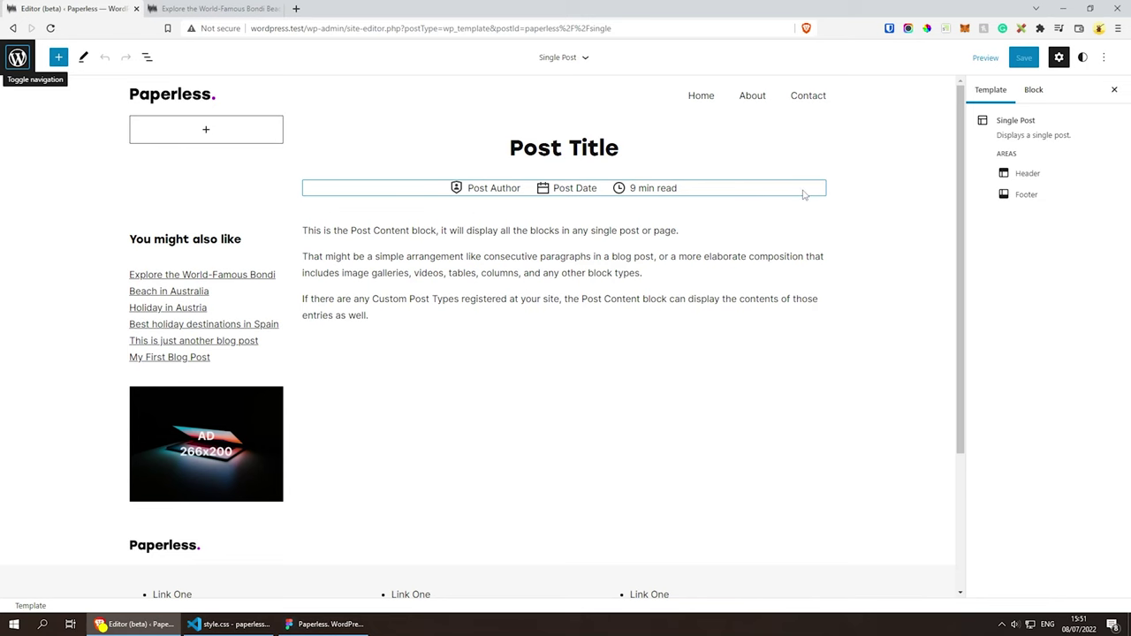
Enter post-information as the meta Row block's additional CSS class.
click(800, 193)
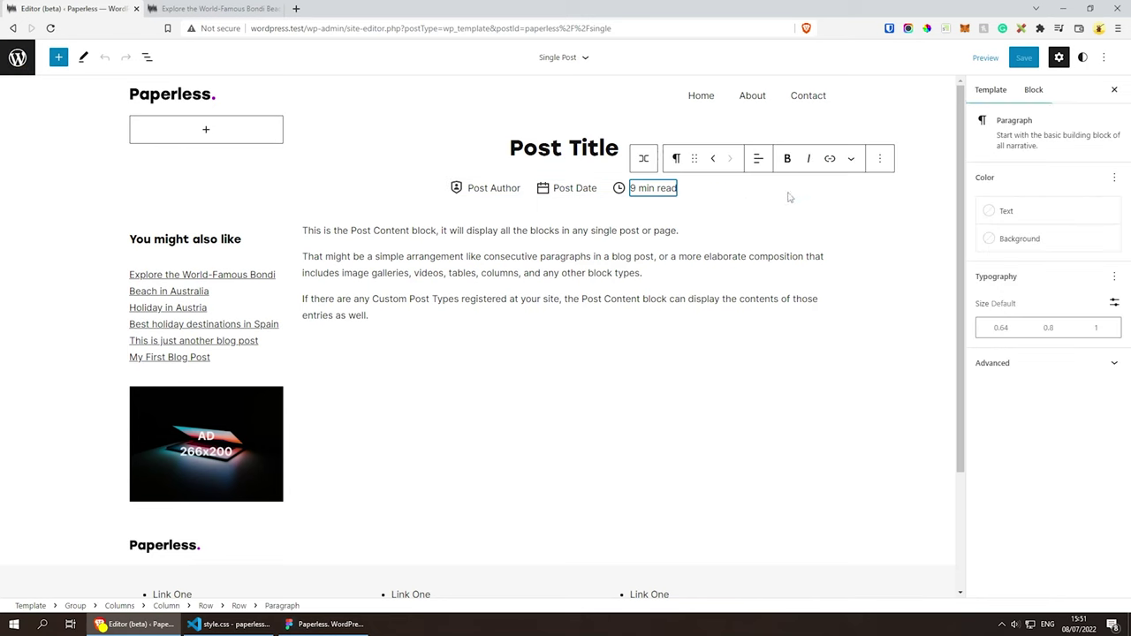
click(151, 59)
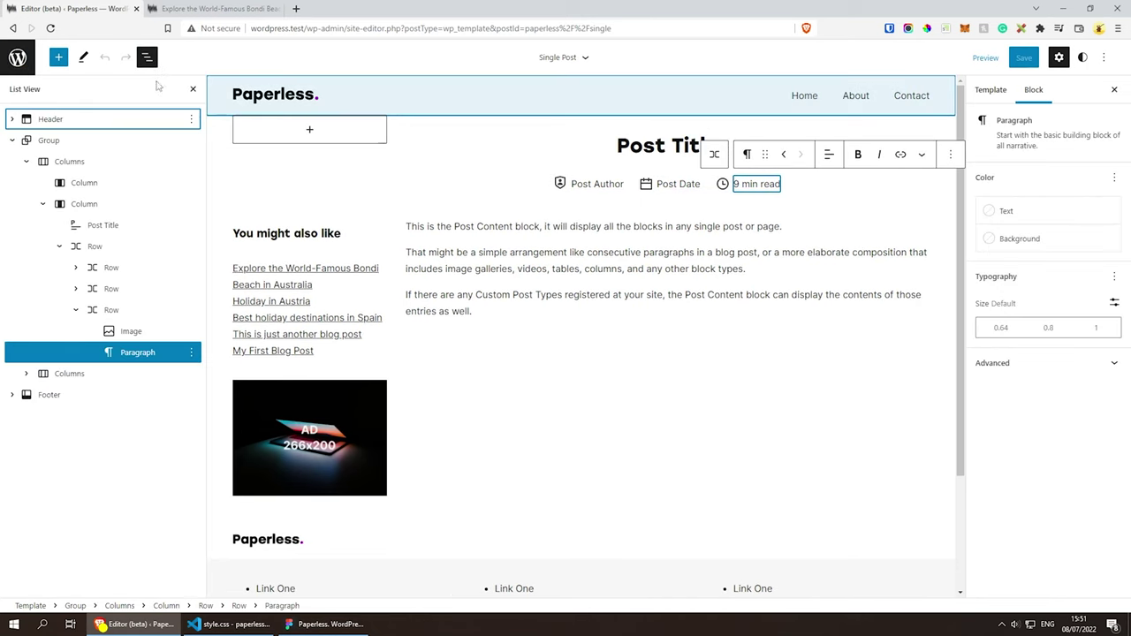
click(94, 246)
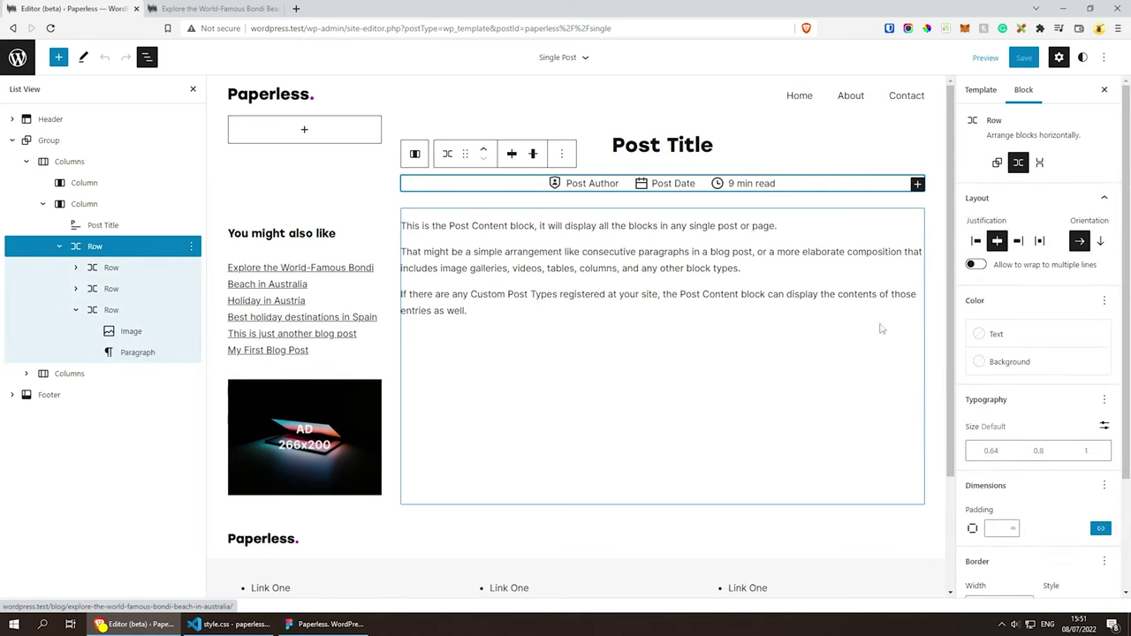
scroll(998, 199, down, 2)
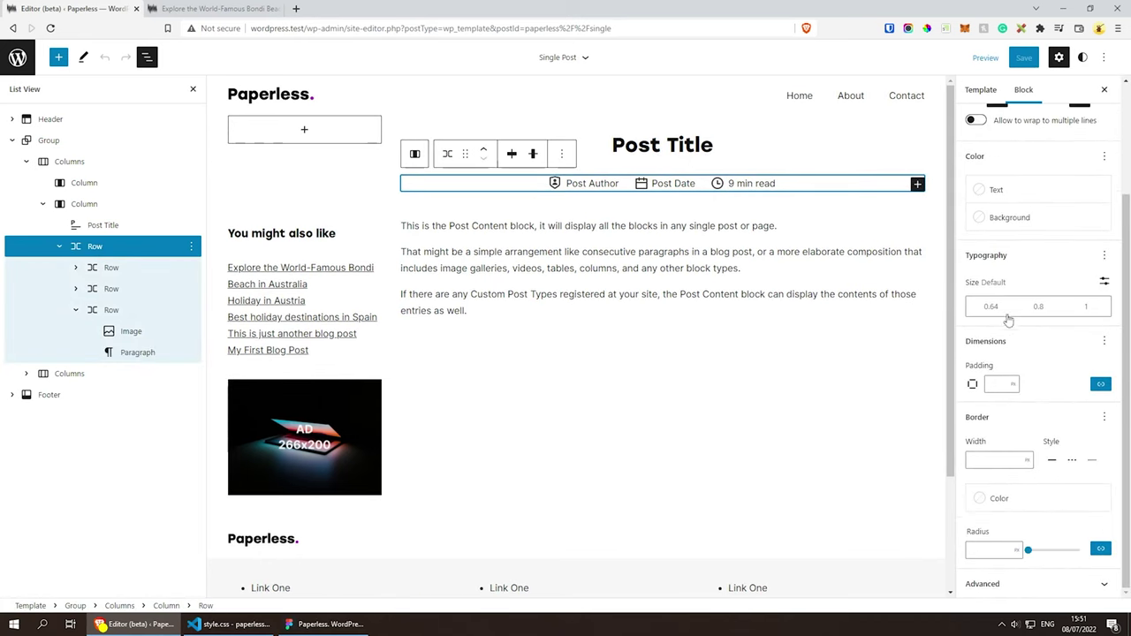
click(988, 587)
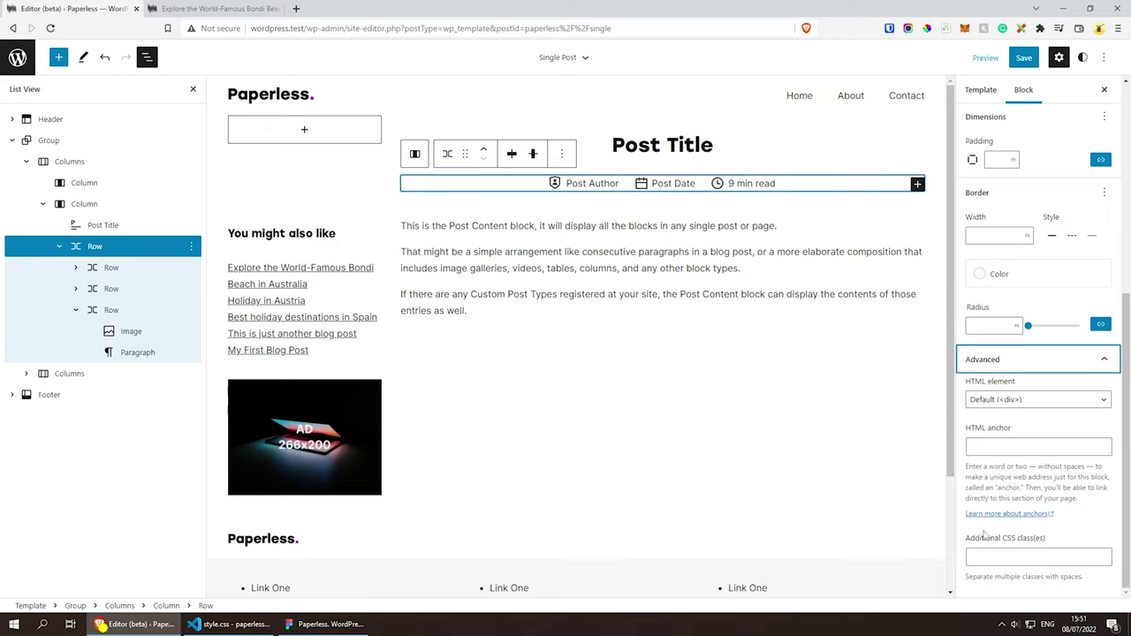
click(1006, 555)
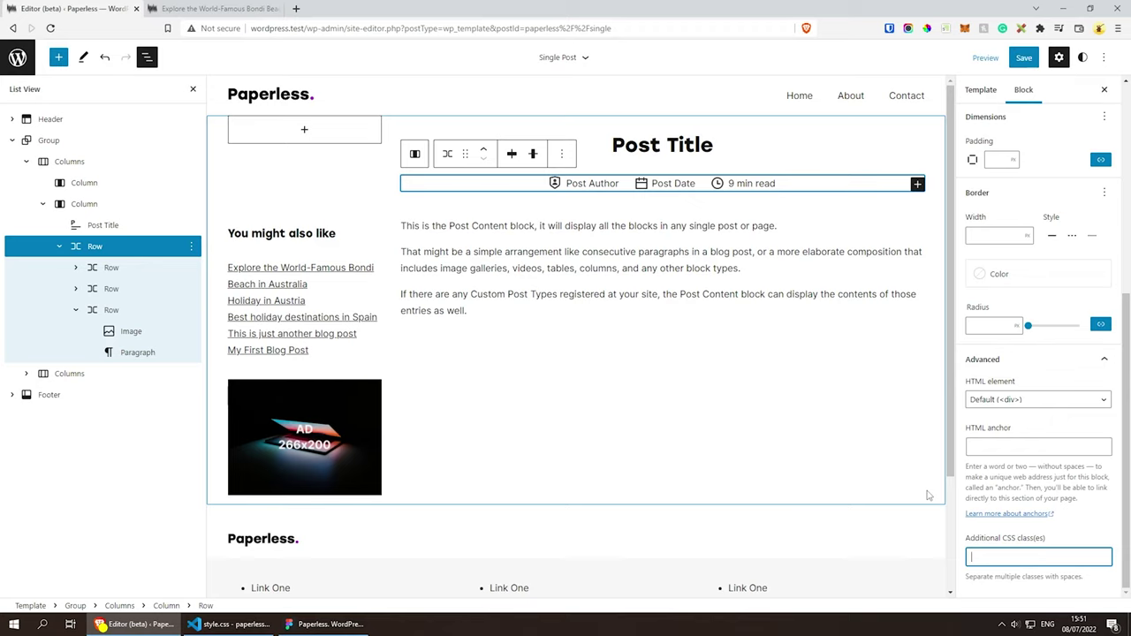
text(post-information)
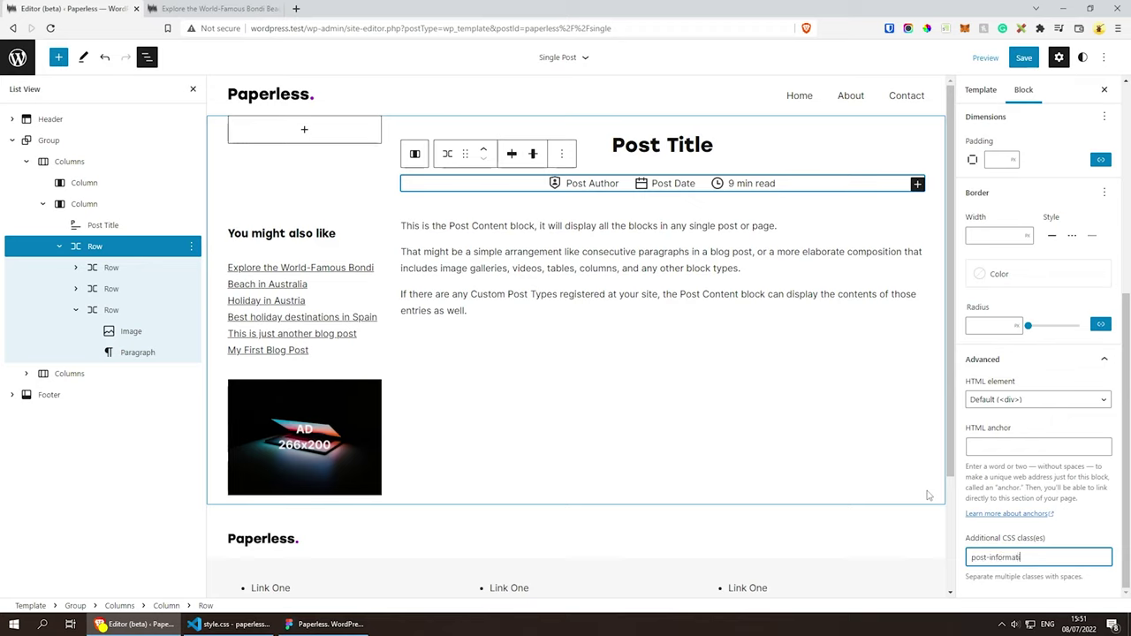
Copy the post-information class value and save the Single Post template.
triple_click(1065, 557)
key(ctrl+c)
click(1023, 58)
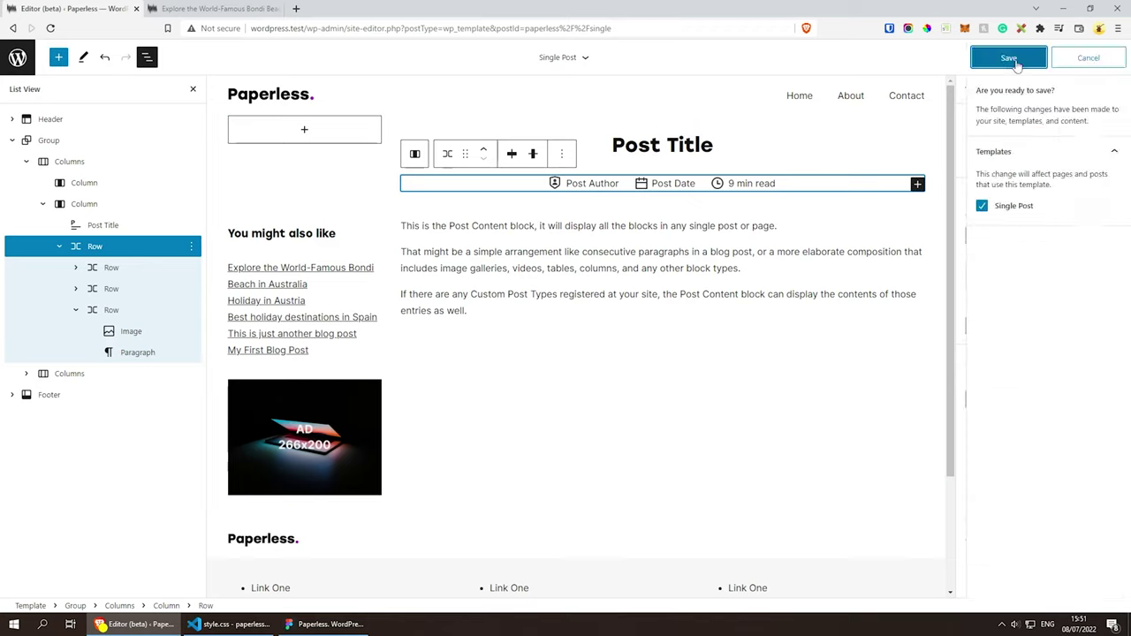
click(939, 57)
click(249, 624)
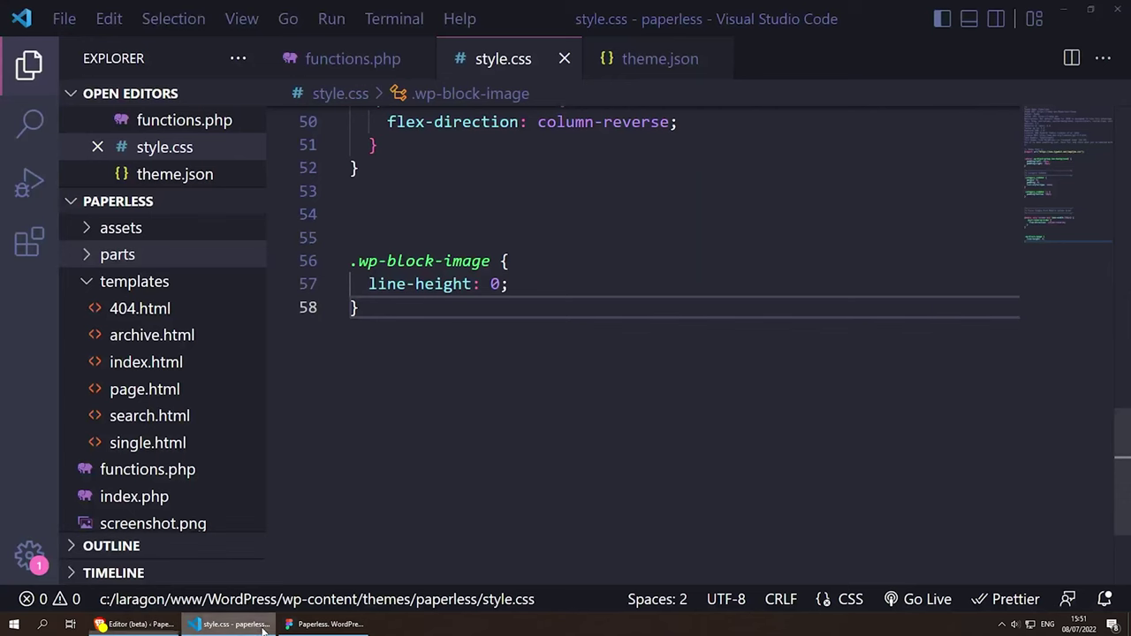
Prefix the .wp-block-image selector with .post-information in style.css.
click(352, 261)
text(.)
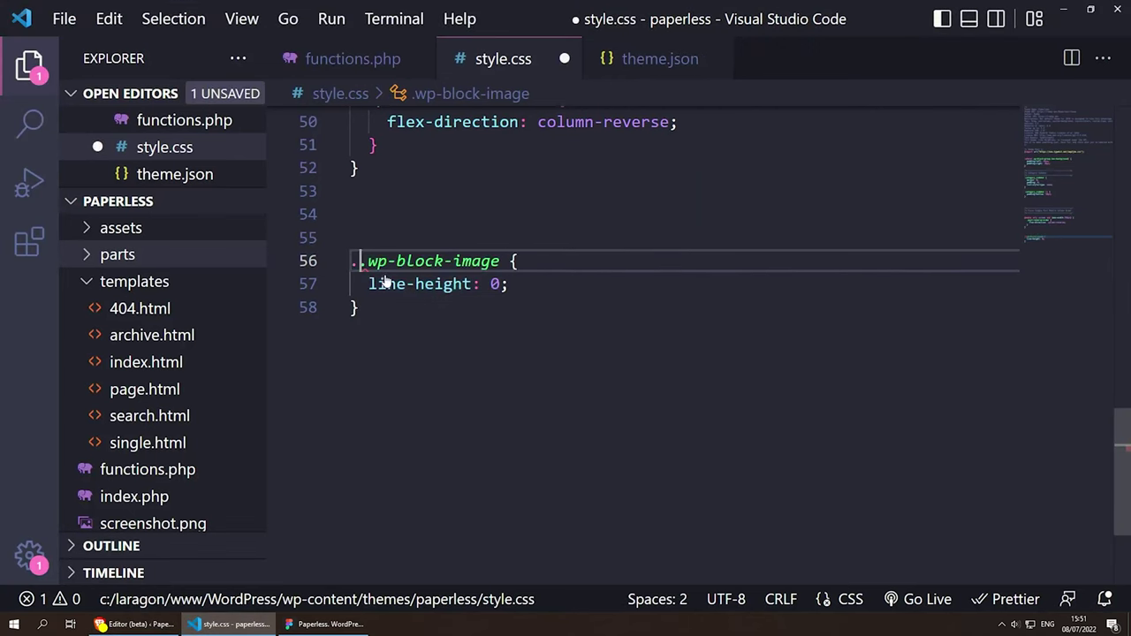
key(ctrl+v)
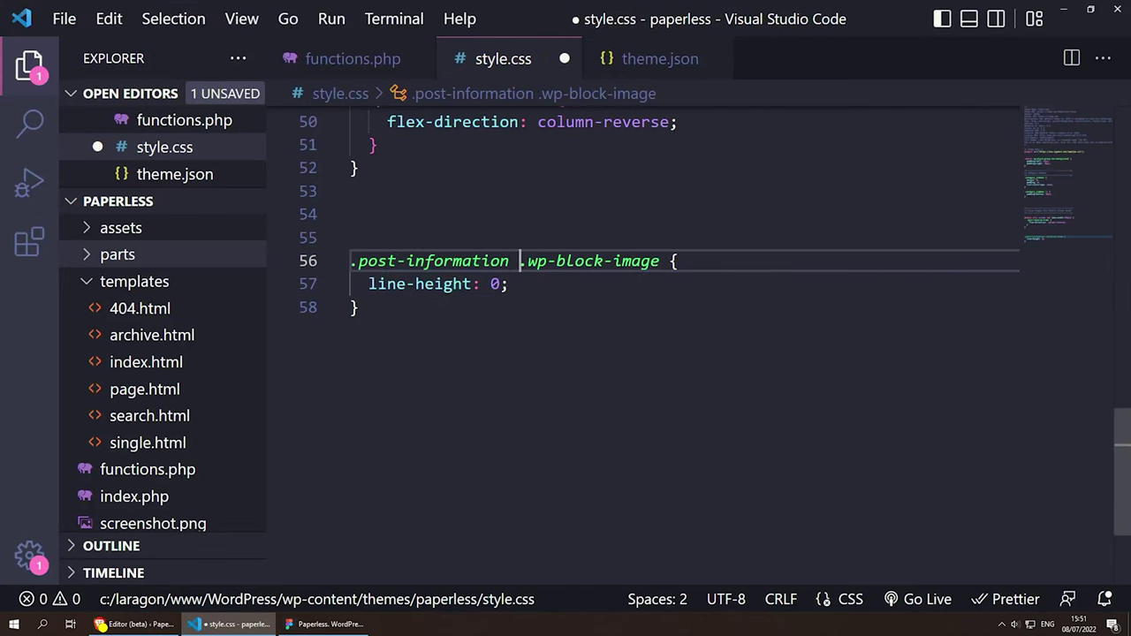
Add a 'Fixes Icon Alignment on Single Post' comment above the rule and save style.css.
key(Up)
text(/*-------------------------------------*/ /* Fixes Single Post Mobile Column Order /*-------------------------------------*/)
drag(726, 261, 433, 261)
text(I)
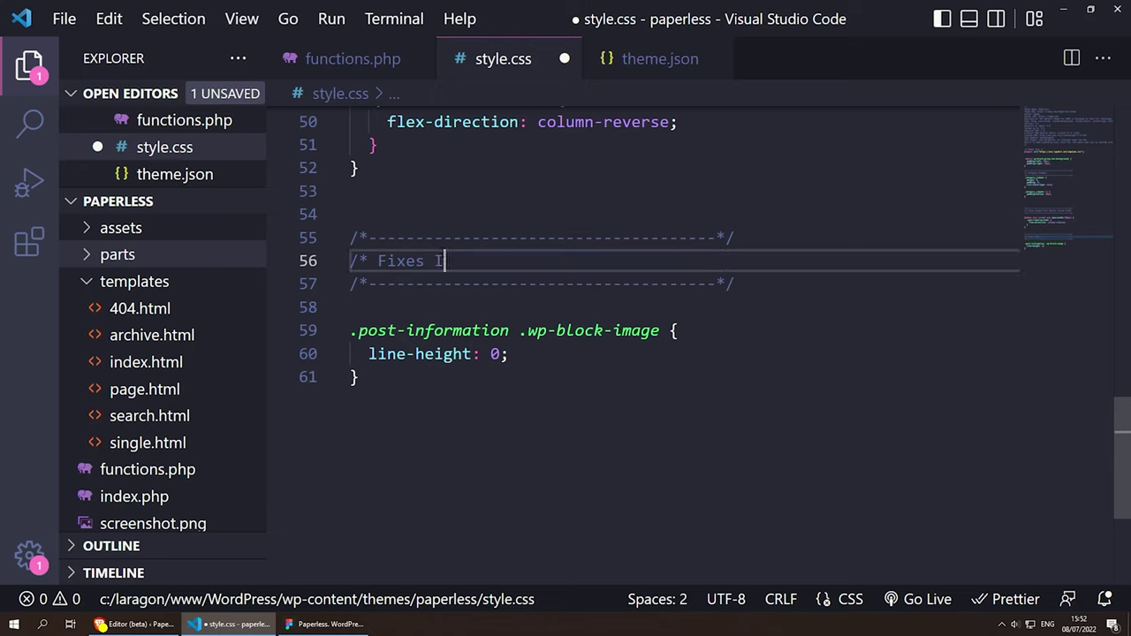
text(con Alignment on Single Post)
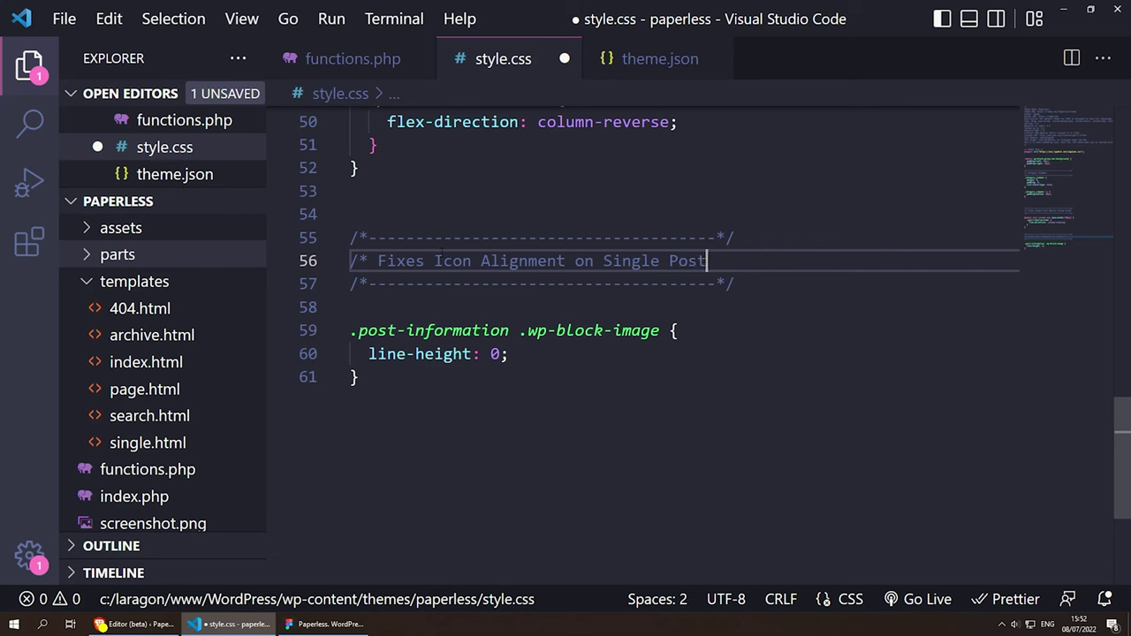
key(ctrl+s)
click(141, 623)
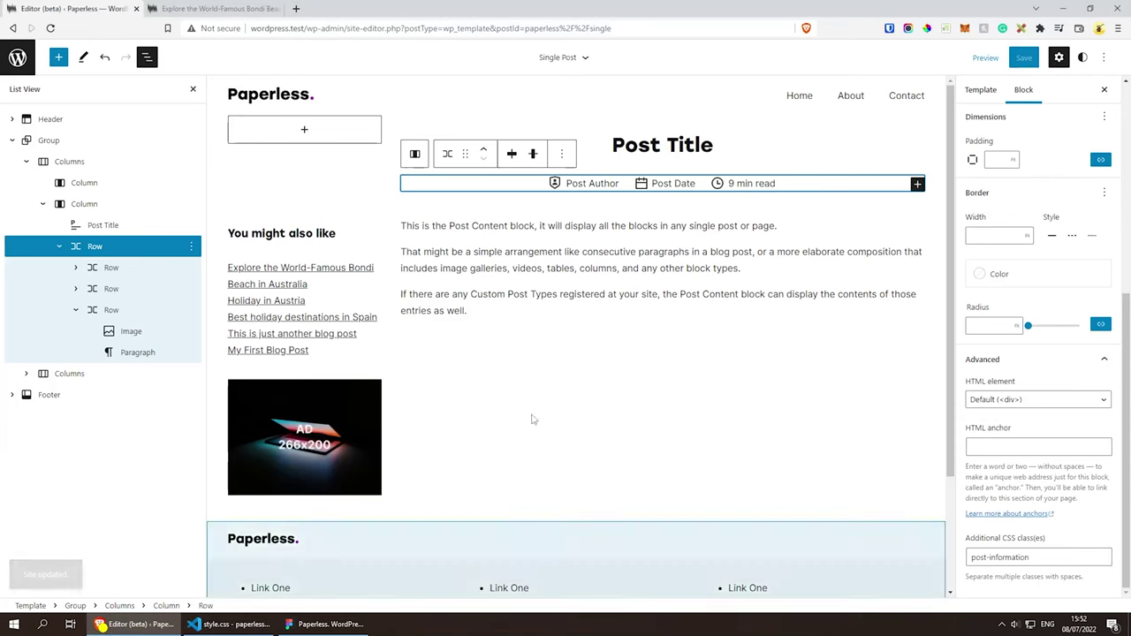
Reload the Bondi Beach post full-width and highlight the author, date and '9 min read' texts to check alignment.
key(ctrl+Tab)
key(ctrl+r)
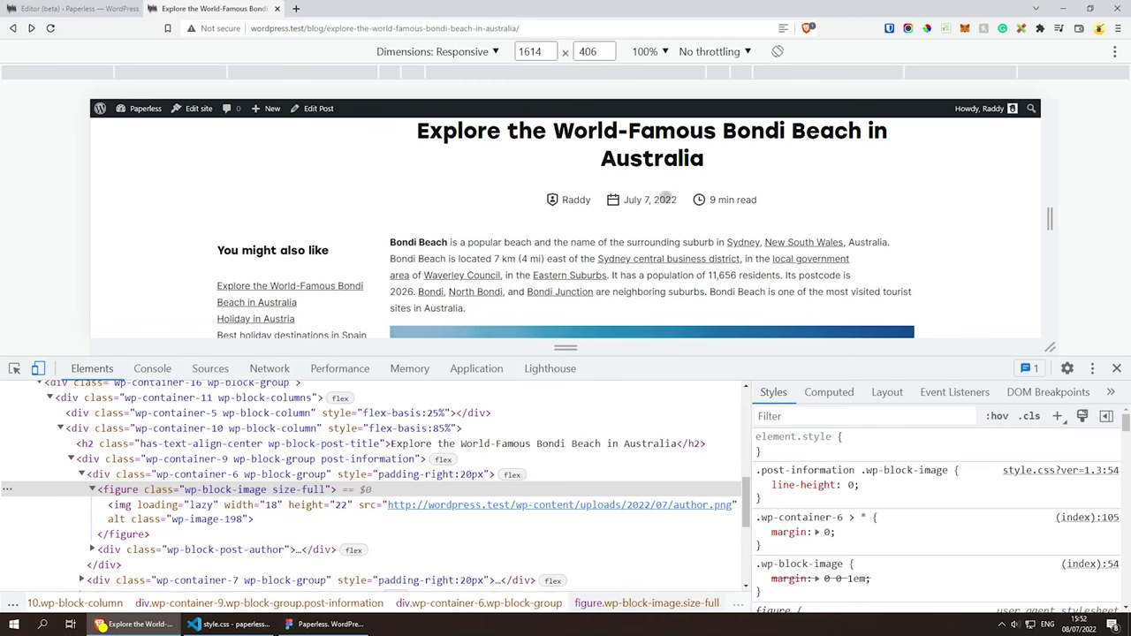
key(F12)
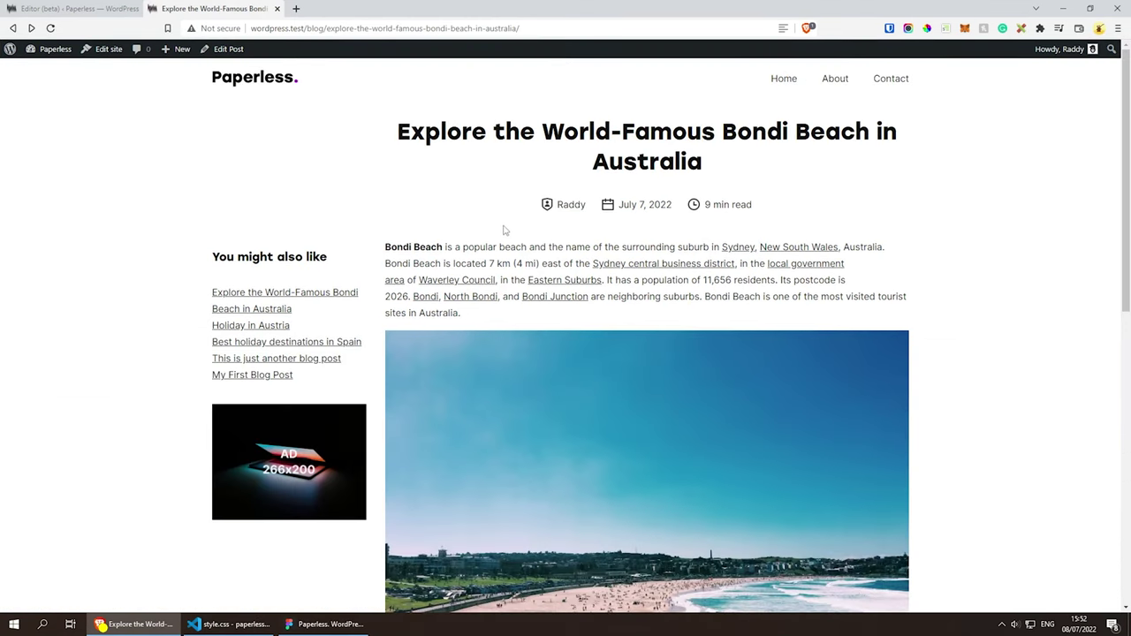
double_click(565, 206)
drag(643, 205, 650, 205)
click(639, 220)
drag(619, 205, 682, 210)
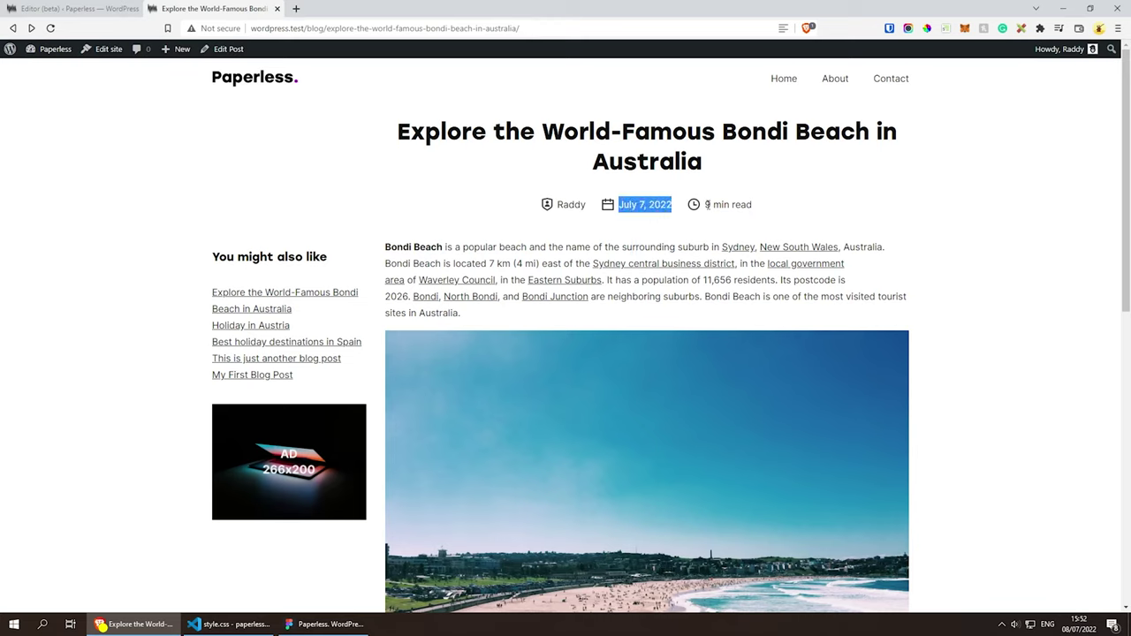
drag(705, 205, 760, 211)
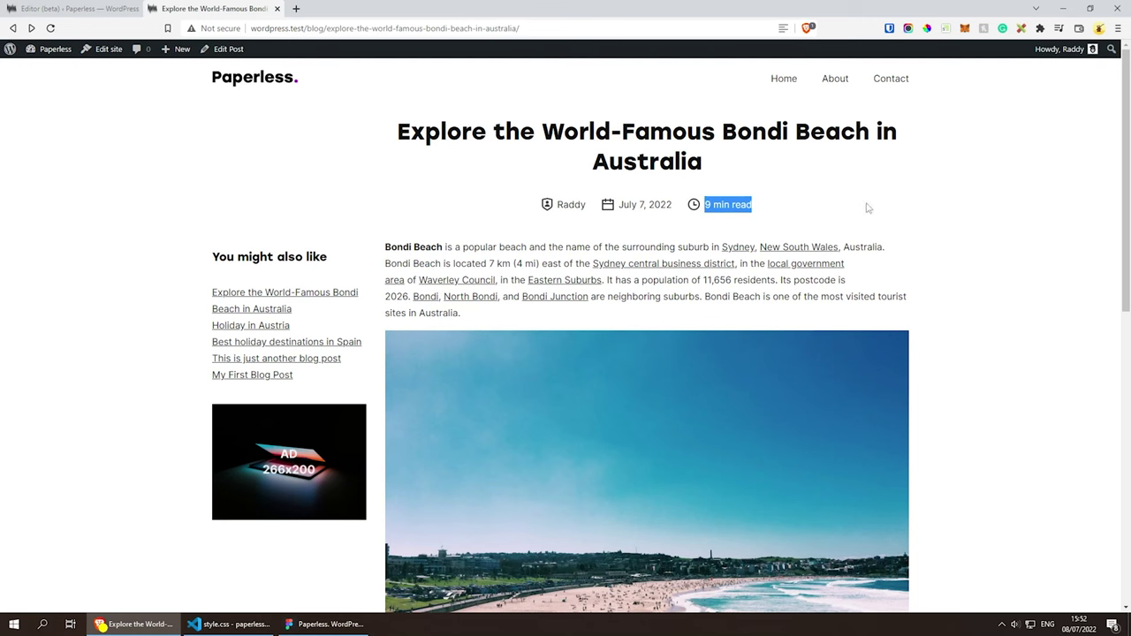
Open Holiday in Austria from the homepage, check its author, date and read-time row, then return to the Site Editor.
key(ctrl+r)
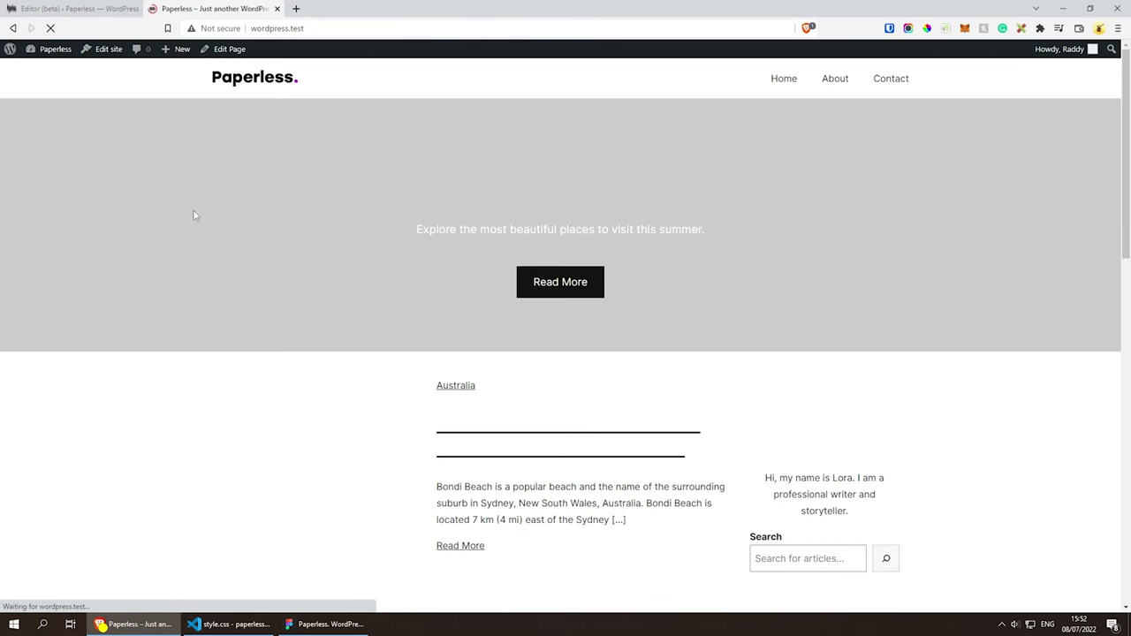
scroll(221, 217, down, 4)
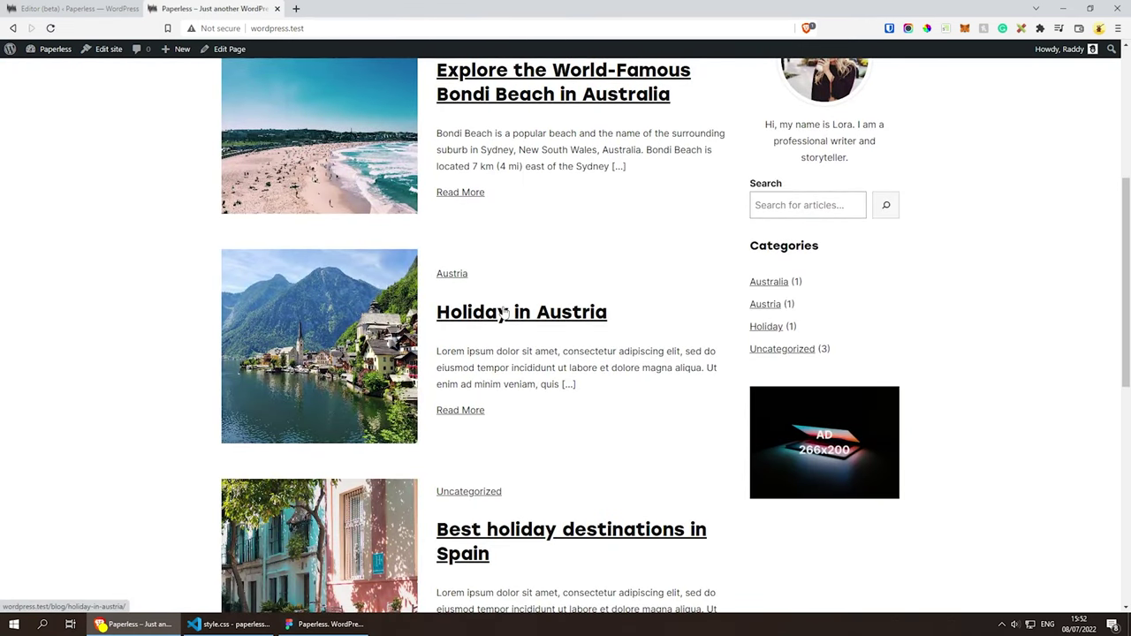
click(506, 311)
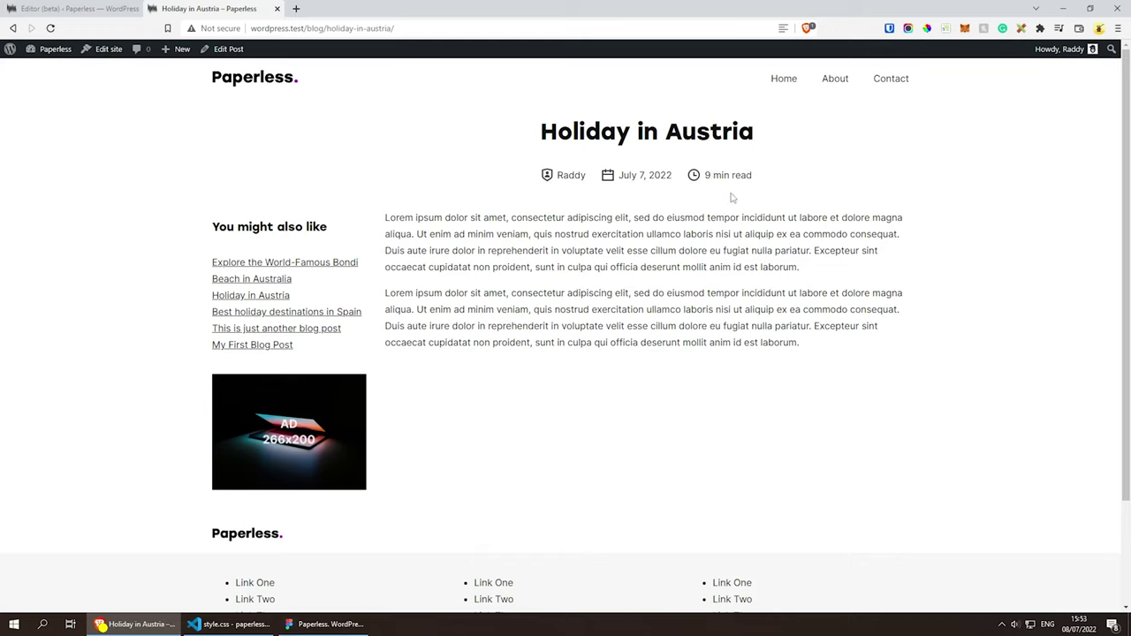
drag(753, 186, 695, 184)
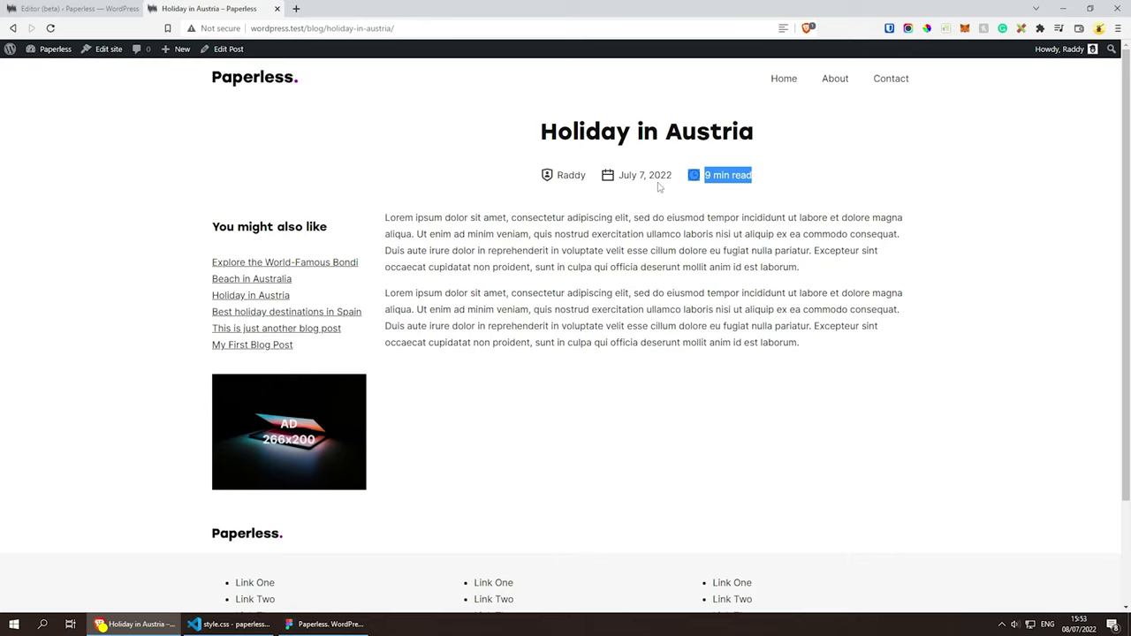
click(812, 185)
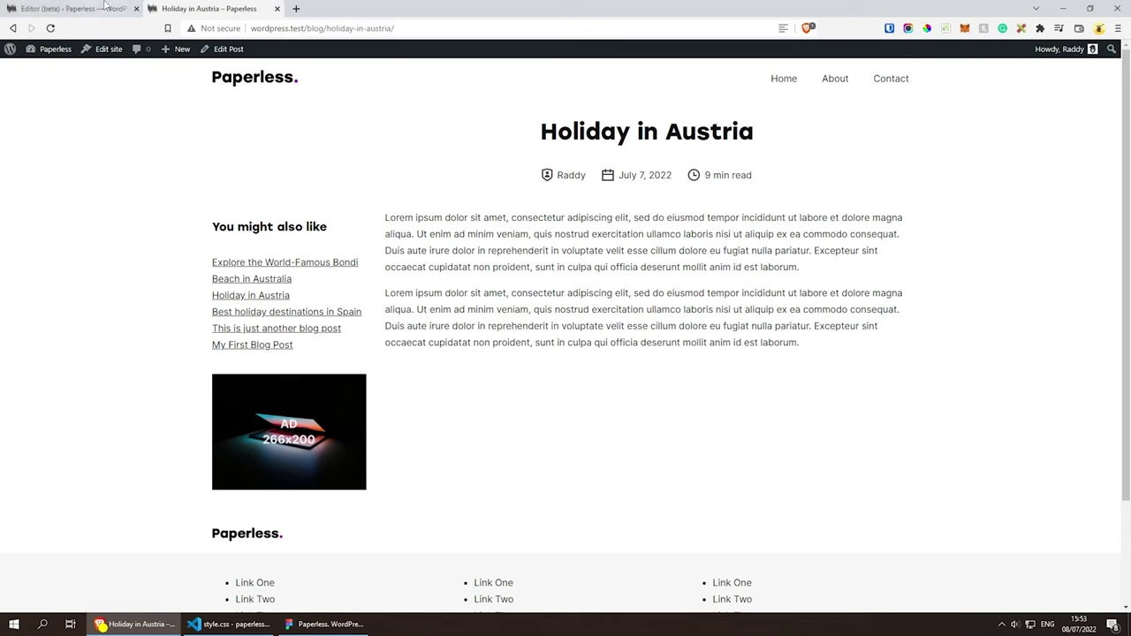
click(69, 8)
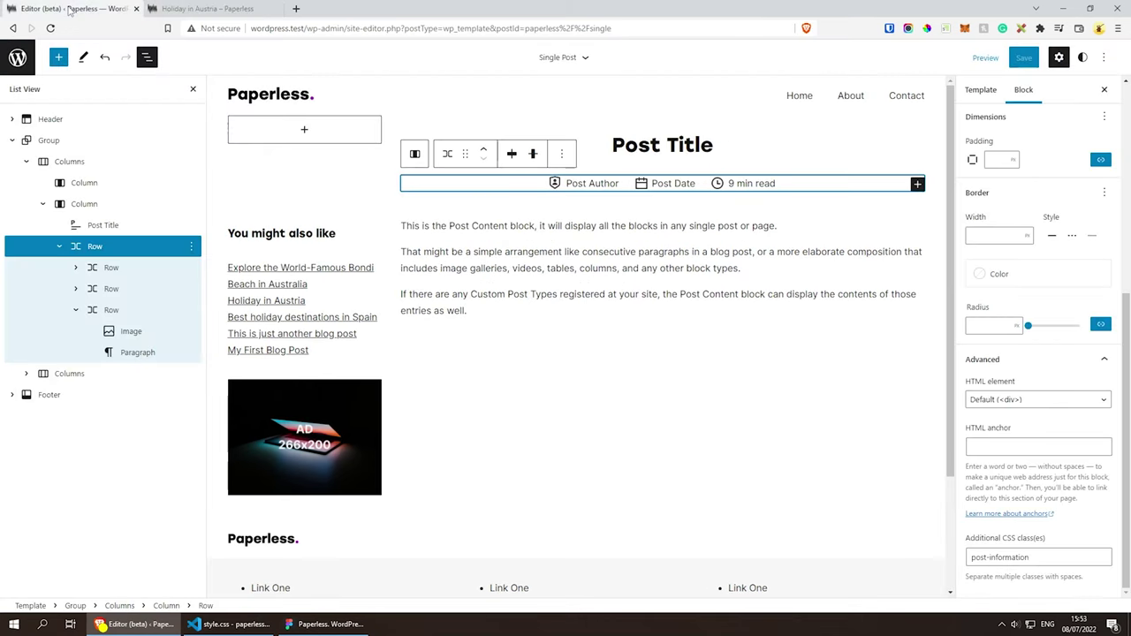
Copy the author/date/read-time Row block, remove it from the Single Post template, and save.
click(61, 248)
right_click(112, 252)
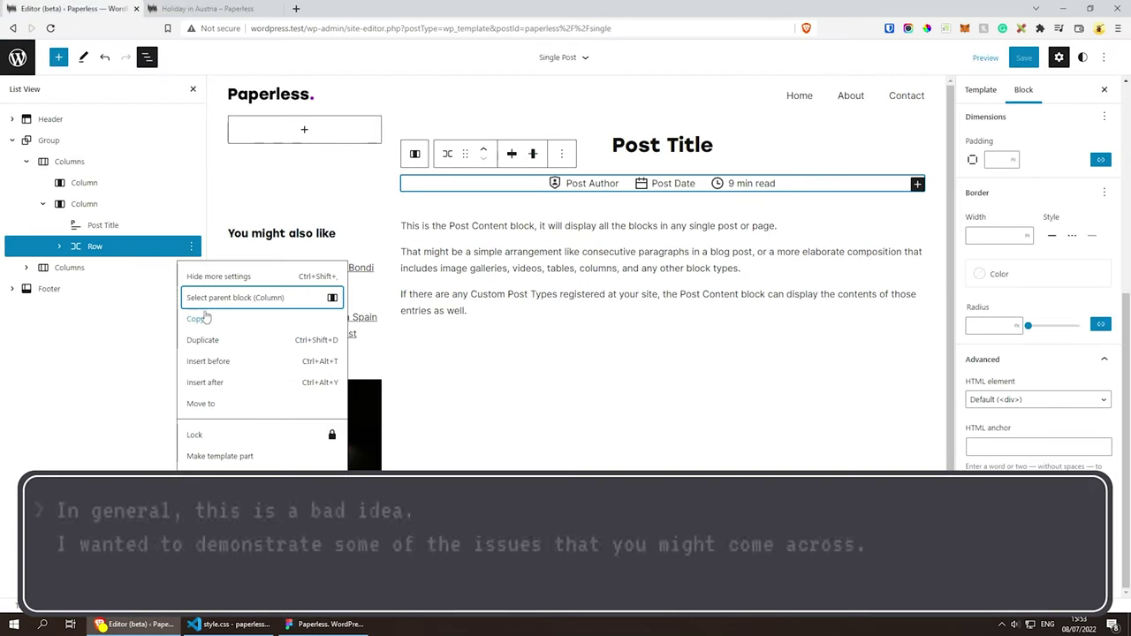
click(202, 322)
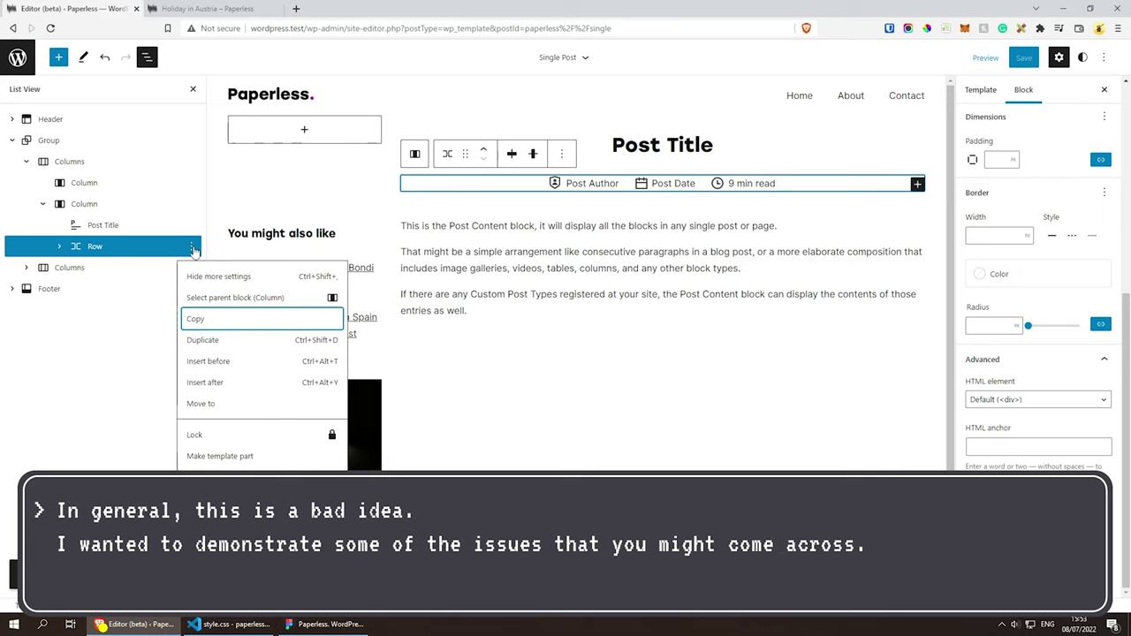
click(192, 248)
click(192, 248)
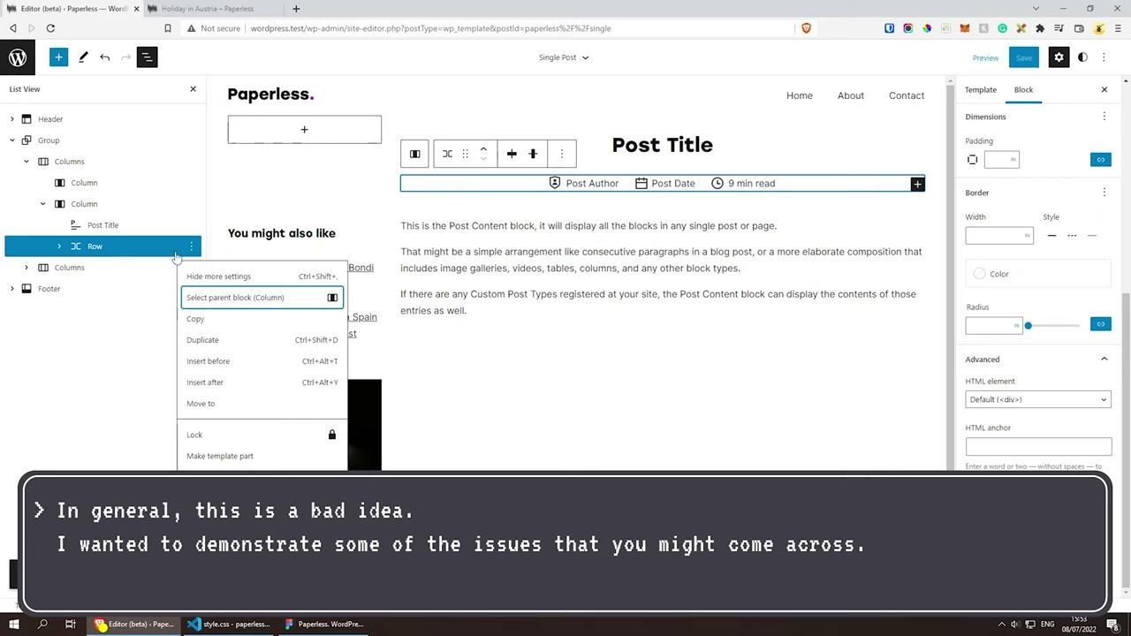
click(227, 545)
key(ctrl+s)
key(Return)
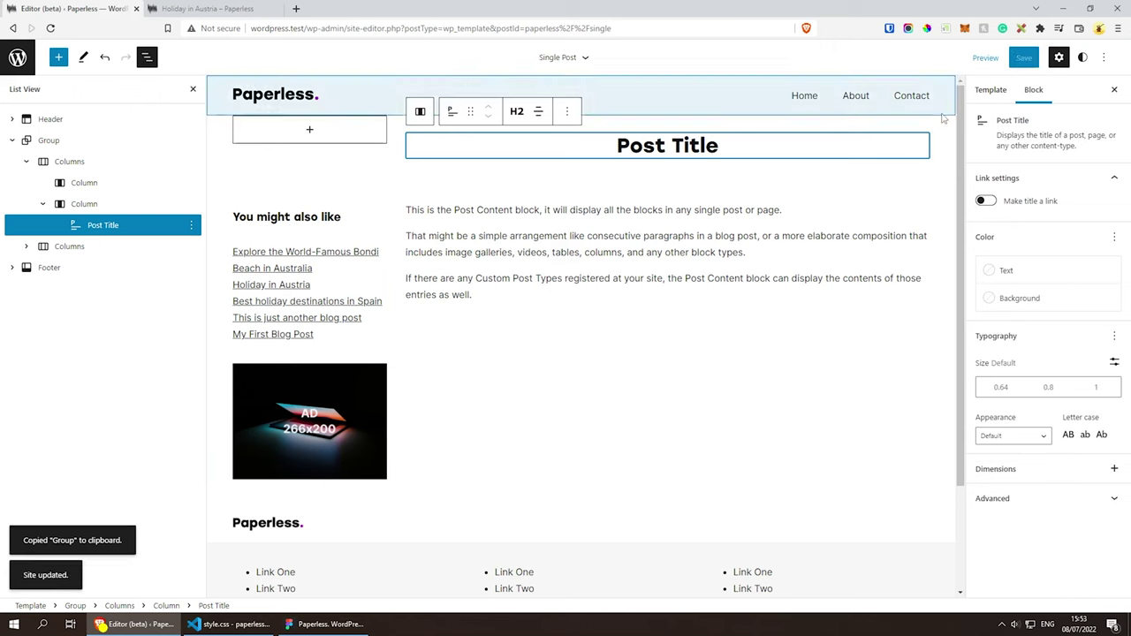
Reload the Holiday in Austria post and open it in the post editor.
click(177, 9)
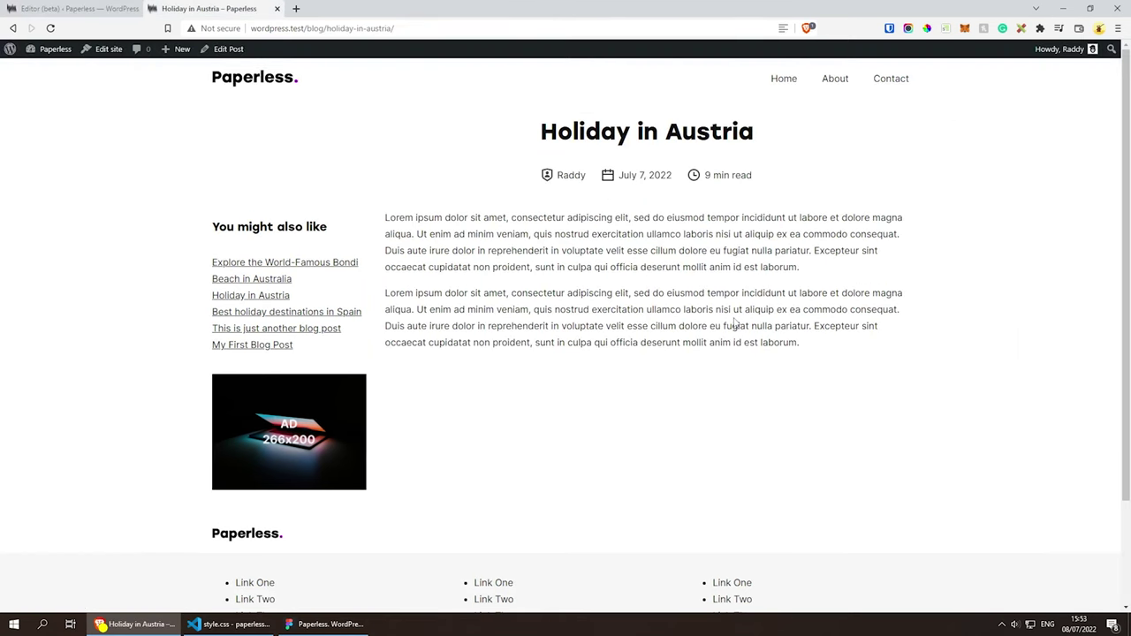
key(F5)
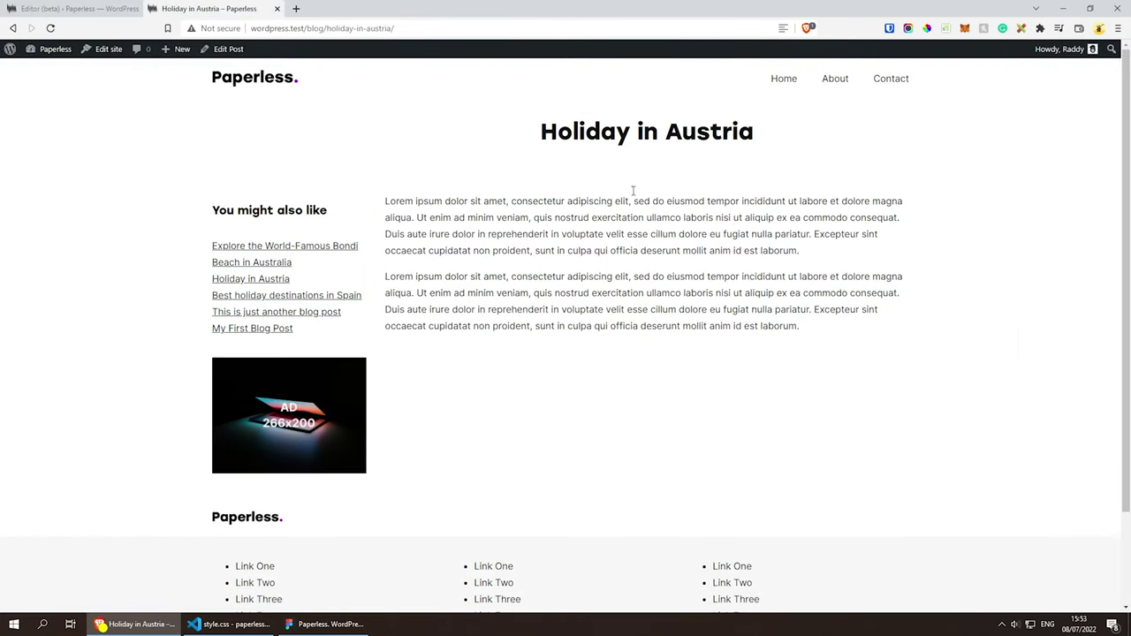
click(235, 53)
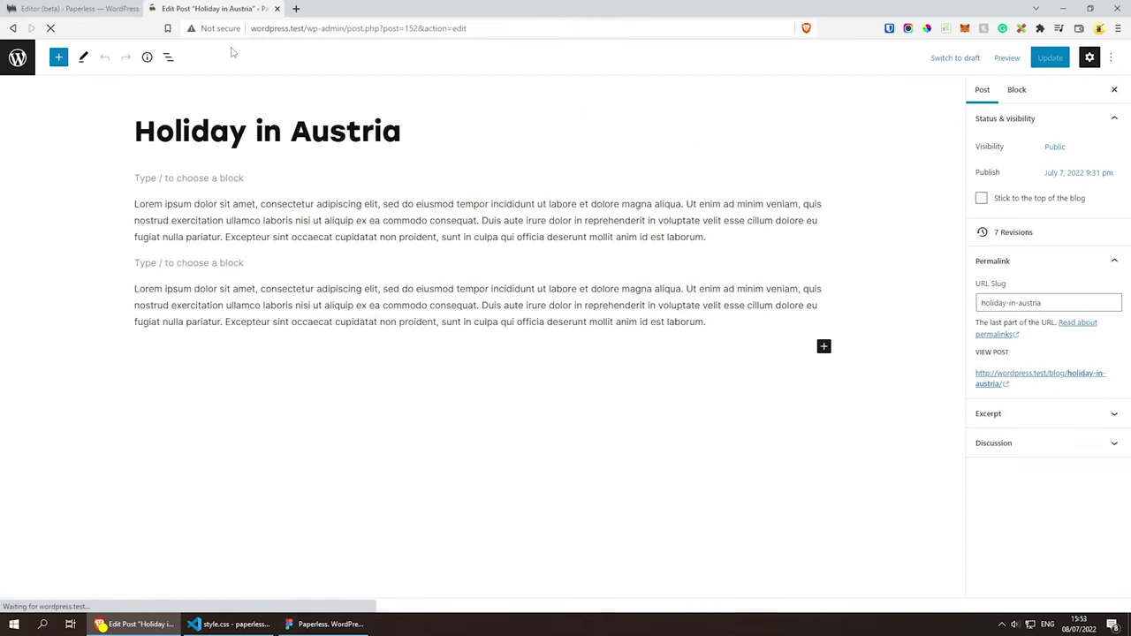
Paste the meta row into Holiday in Austria's first paragraph, change the read time to 10, and update.
click(278, 178)
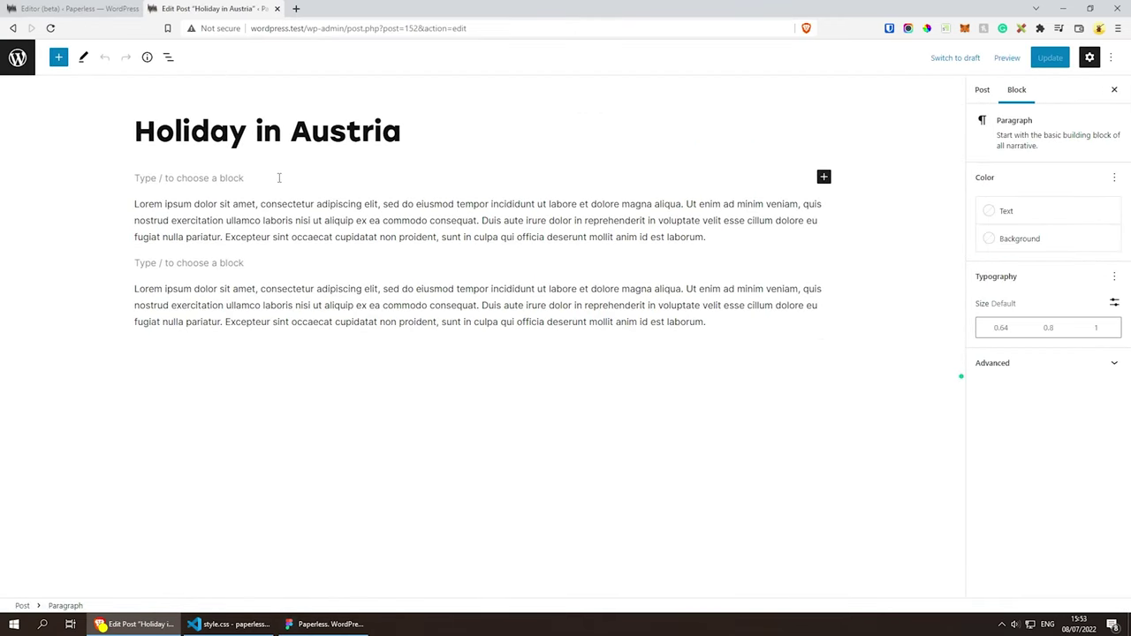
key(ctrl+v)
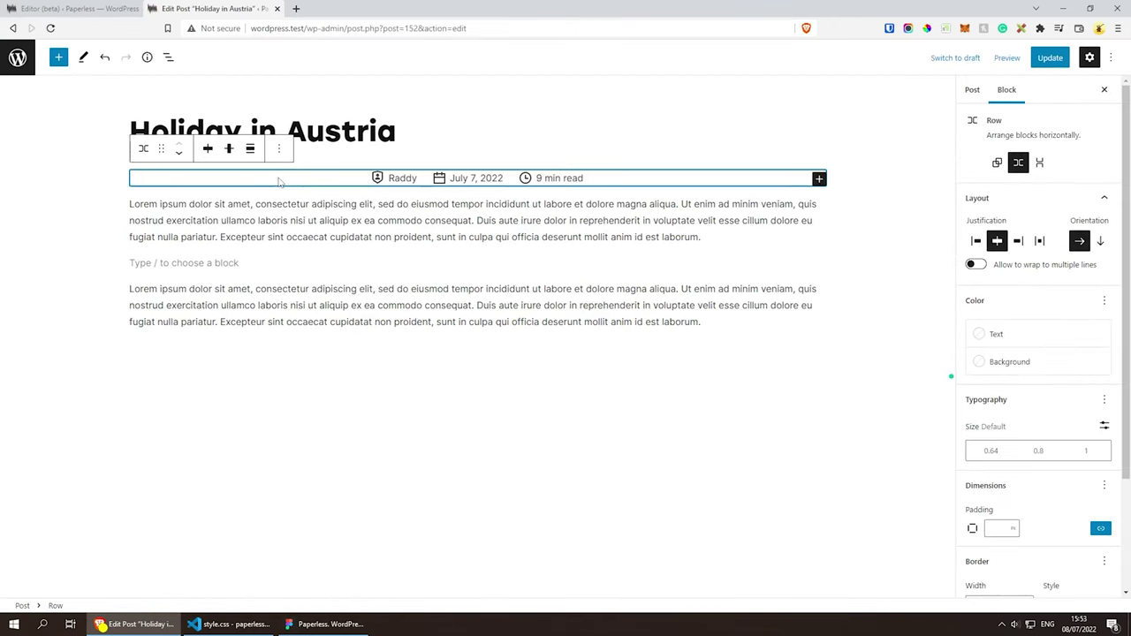
double_click(545, 178)
text(1)
text(0)
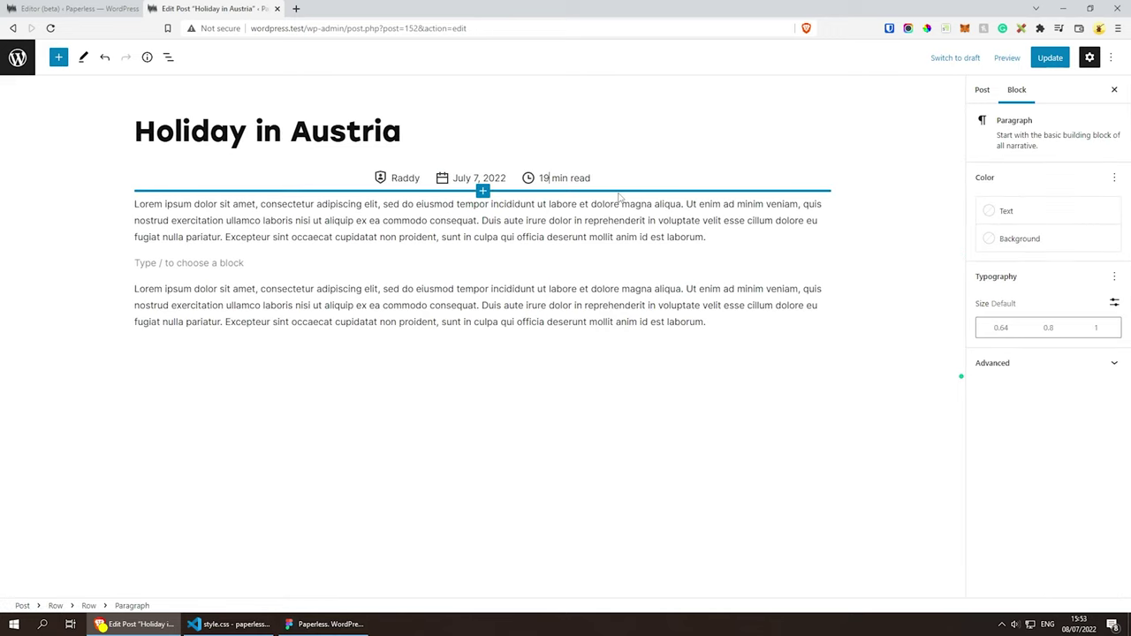
key(BackSpace)
text(0)
click(1050, 57)
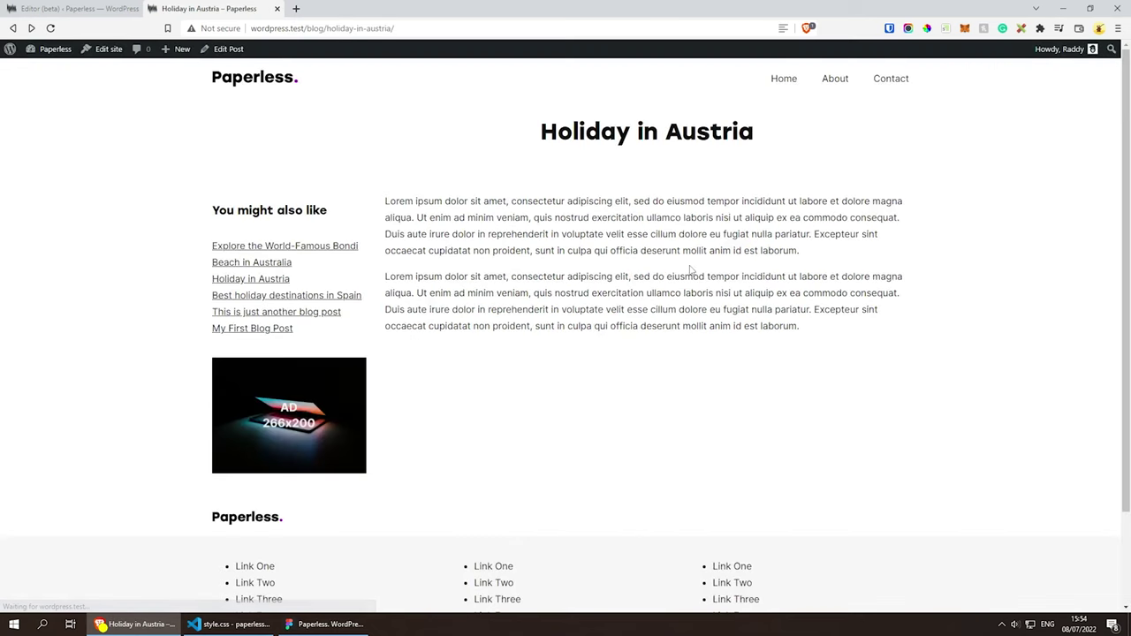
Reload the live Holiday in Austria post to confirm the meta row appears under its title.
key(F5)
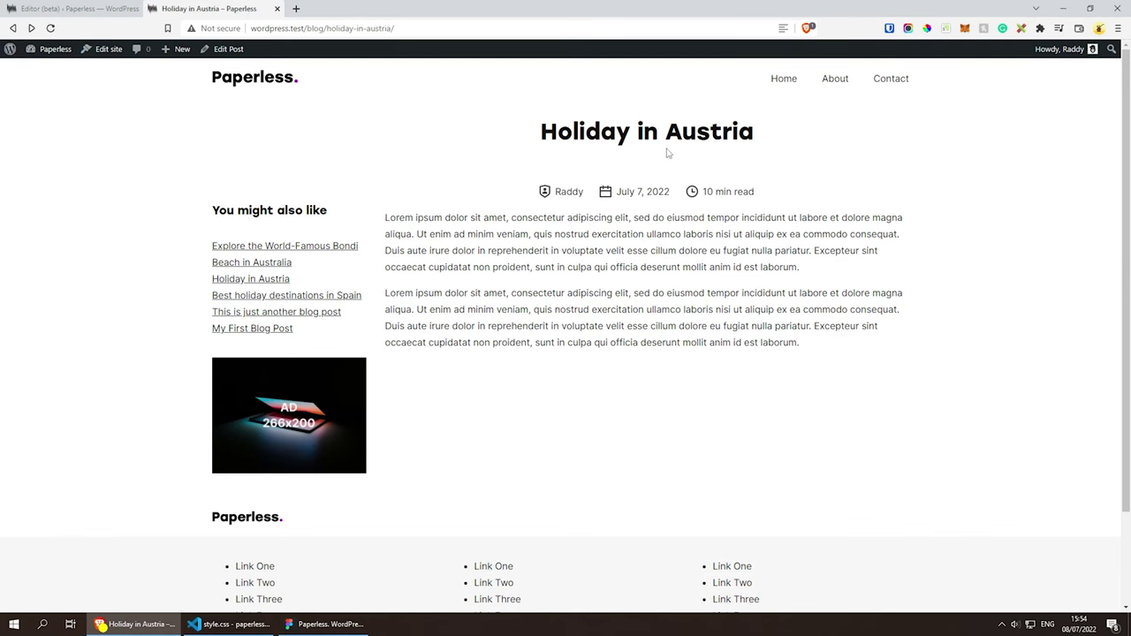
drag(515, 133, 770, 137)
click(508, 134)
Go to the home page, open the Bondi Beach post, and switch to editing it.
click(265, 81)
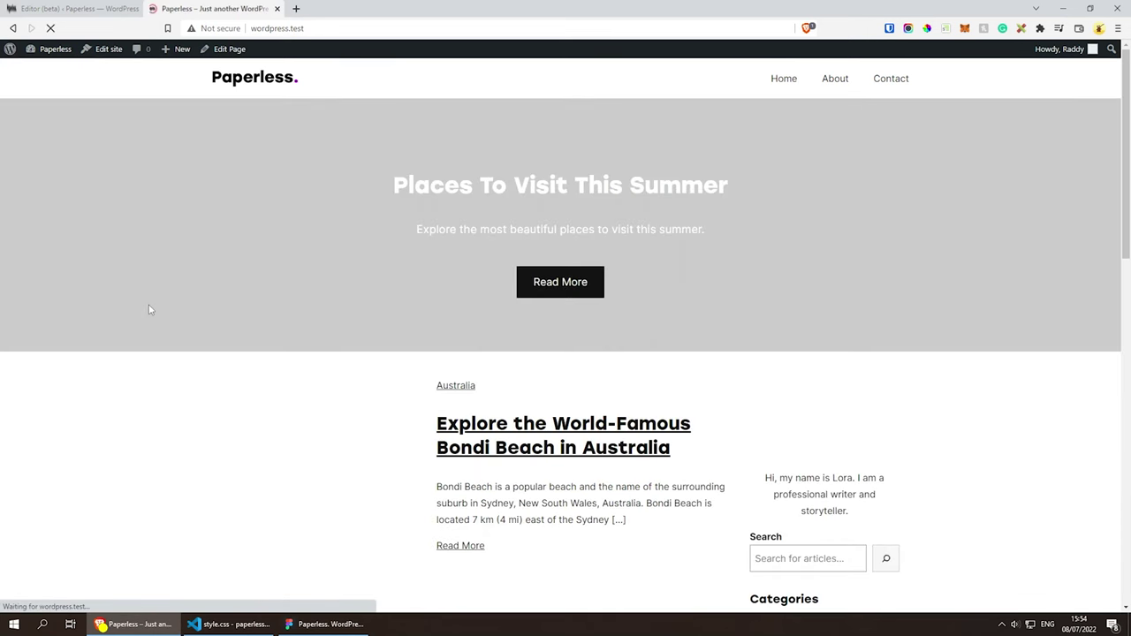
scroll(491, 347, down, 1)
scroll(492, 347, down, 1)
click(520, 306)
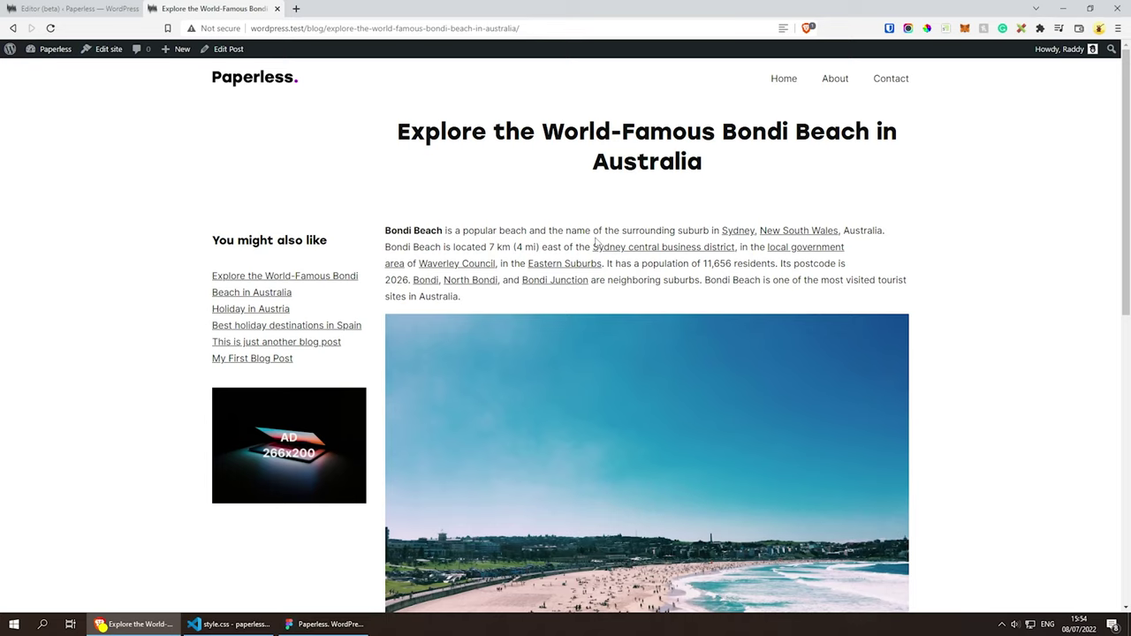
click(227, 49)
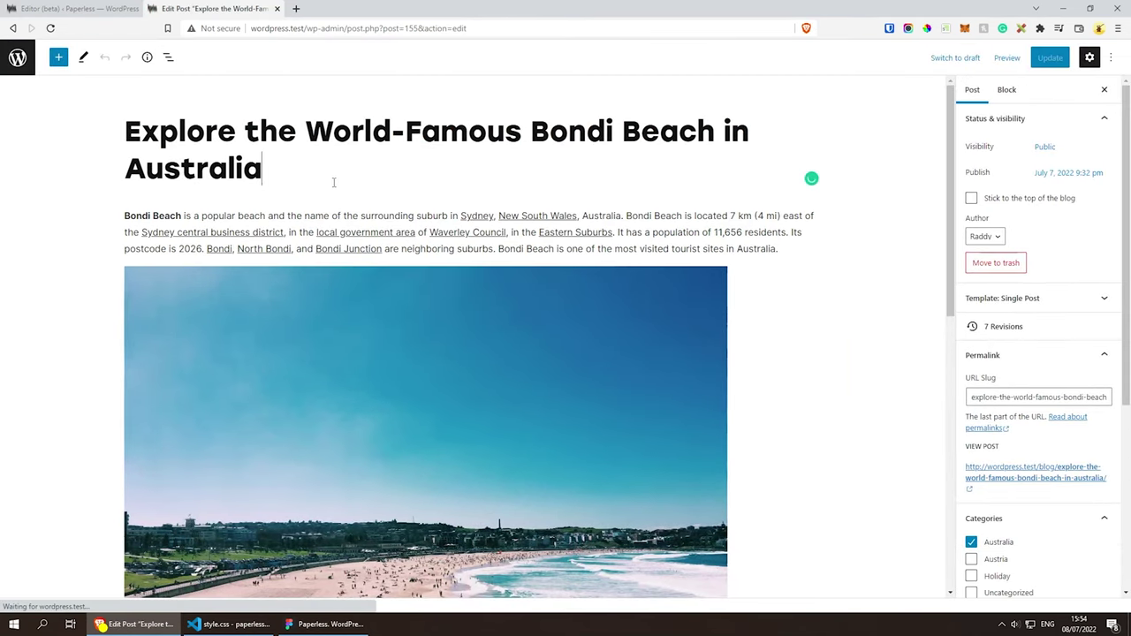
Insert the meta row below the Bondi Beach title, set the read time to 6, and update.
click(334, 182)
key(Return)
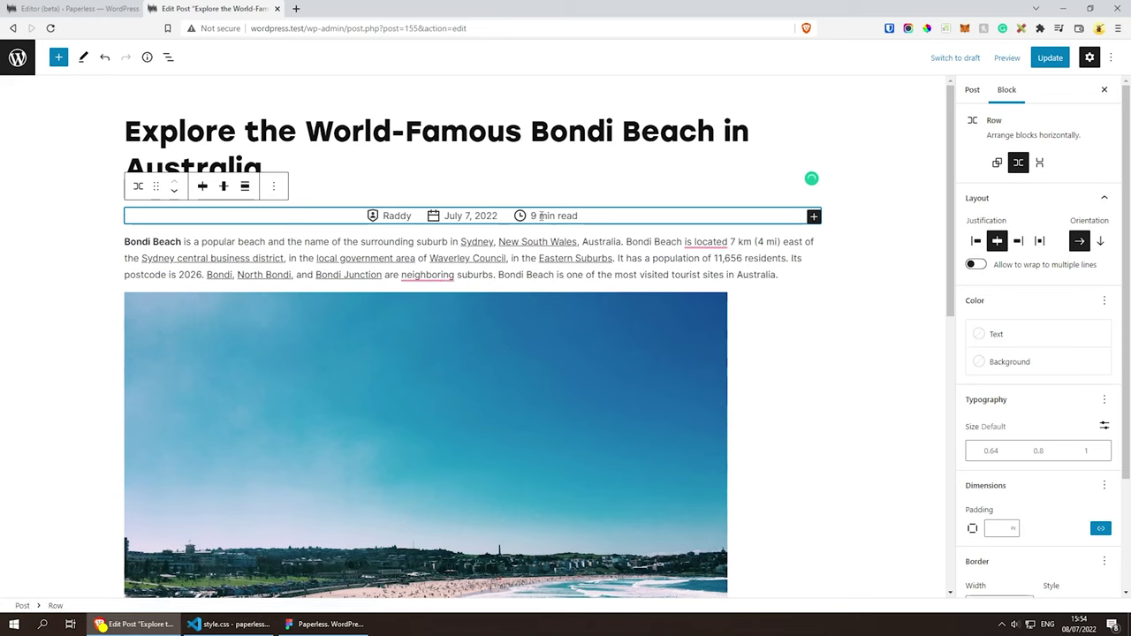
click(537, 218)
key(BackSpace)
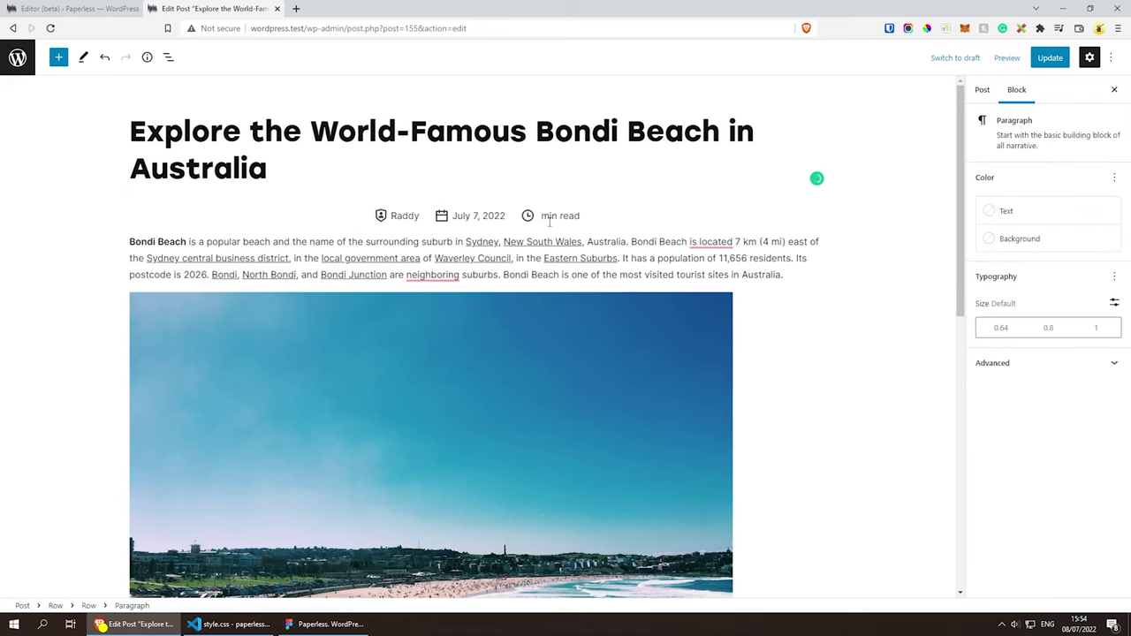
text(6)
click(1040, 66)
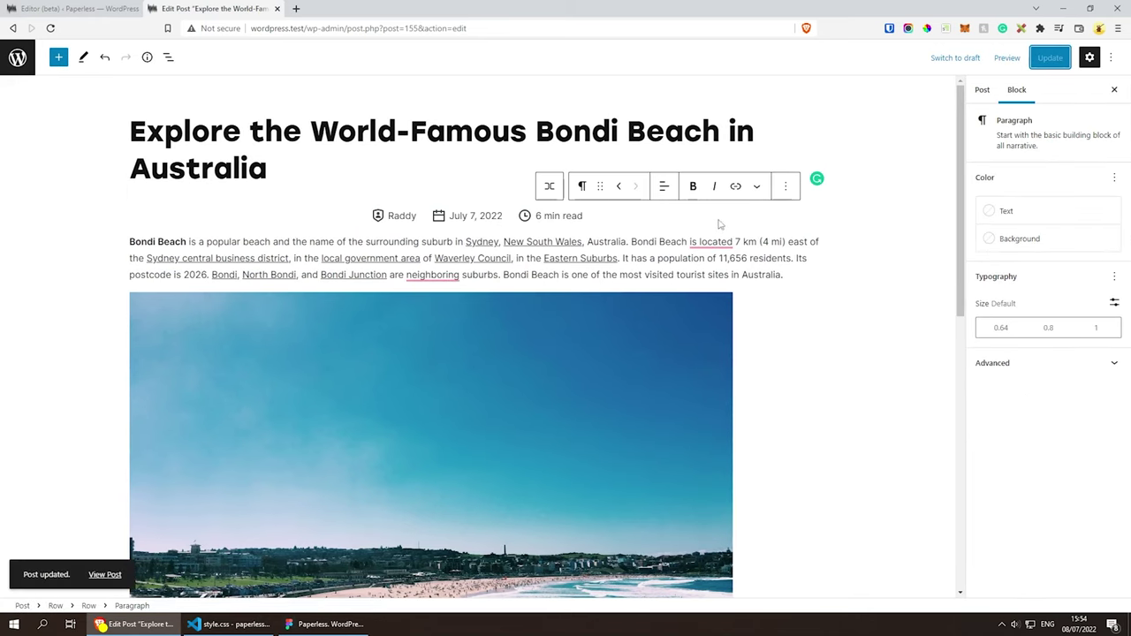
View the live Bondi Beach post to inspect its date and read-time row, then resume editing.
click(108, 576)
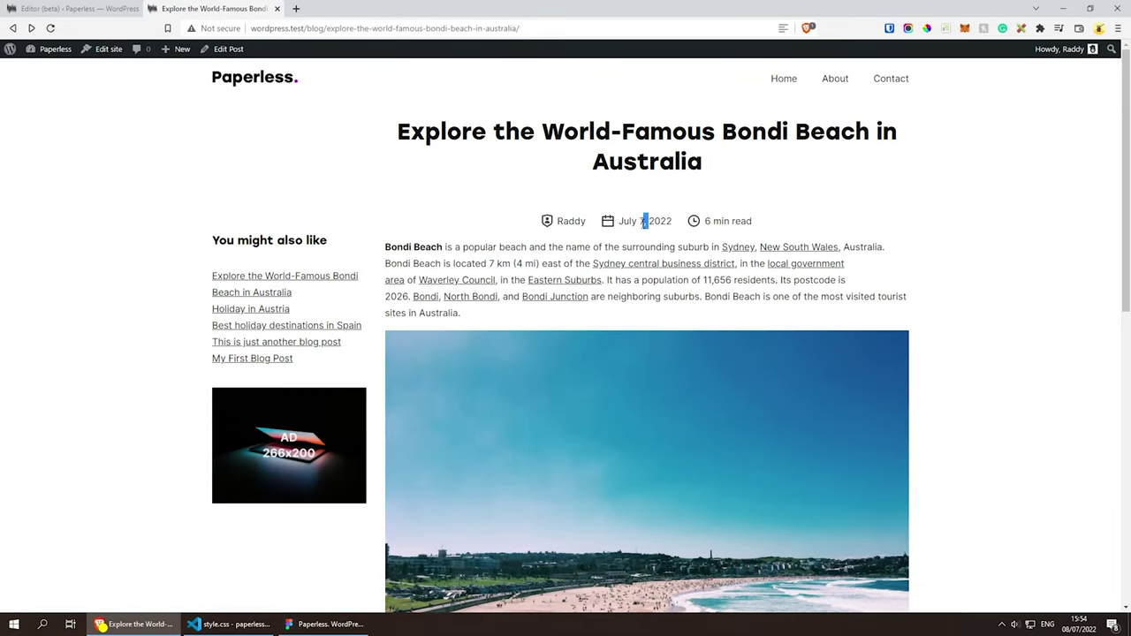
drag(644, 222, 670, 222)
click(711, 221)
double_click(742, 221)
drag(621, 220, 640, 220)
double_click(660, 221)
click(215, 49)
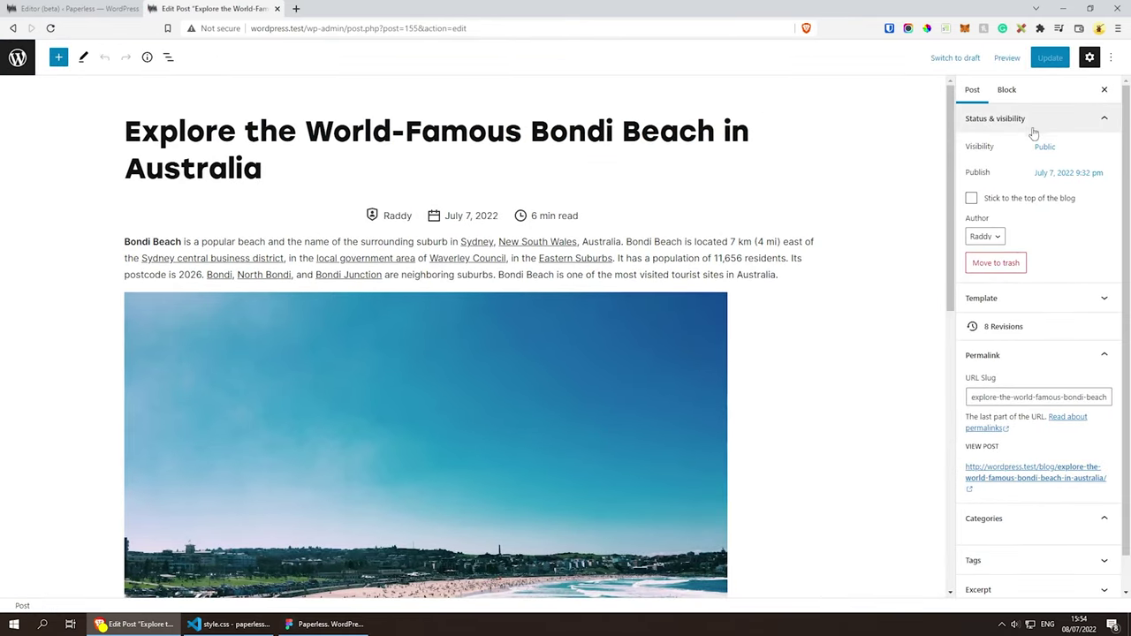
Set the Bondi Beach publish date to July 5, 2022 and update the post.
click(1066, 175)
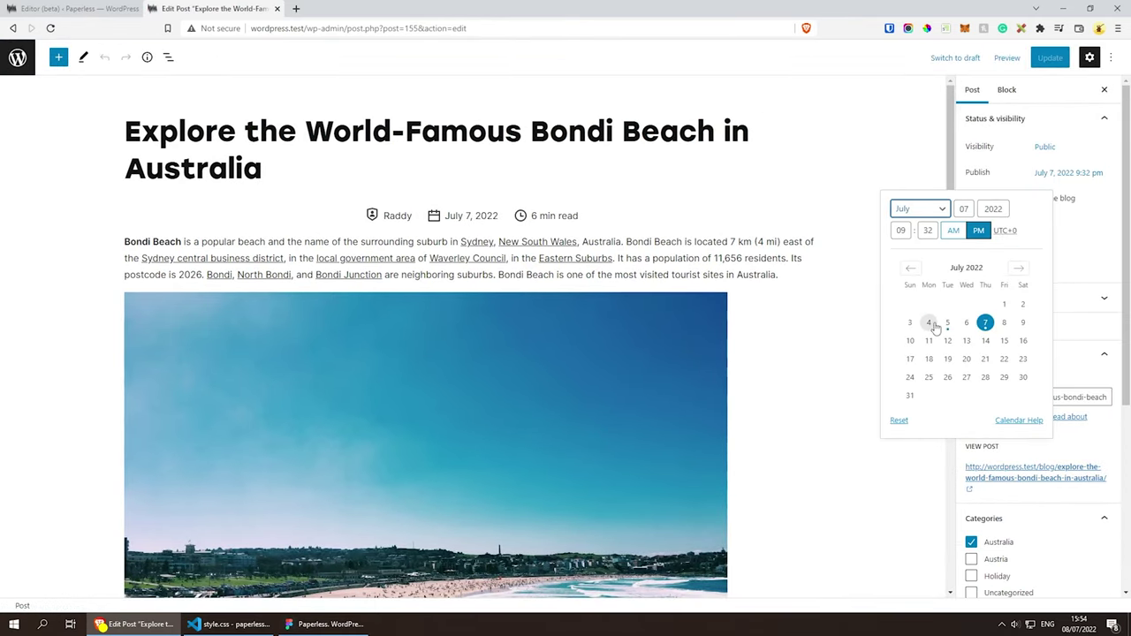
click(946, 322)
click(1049, 58)
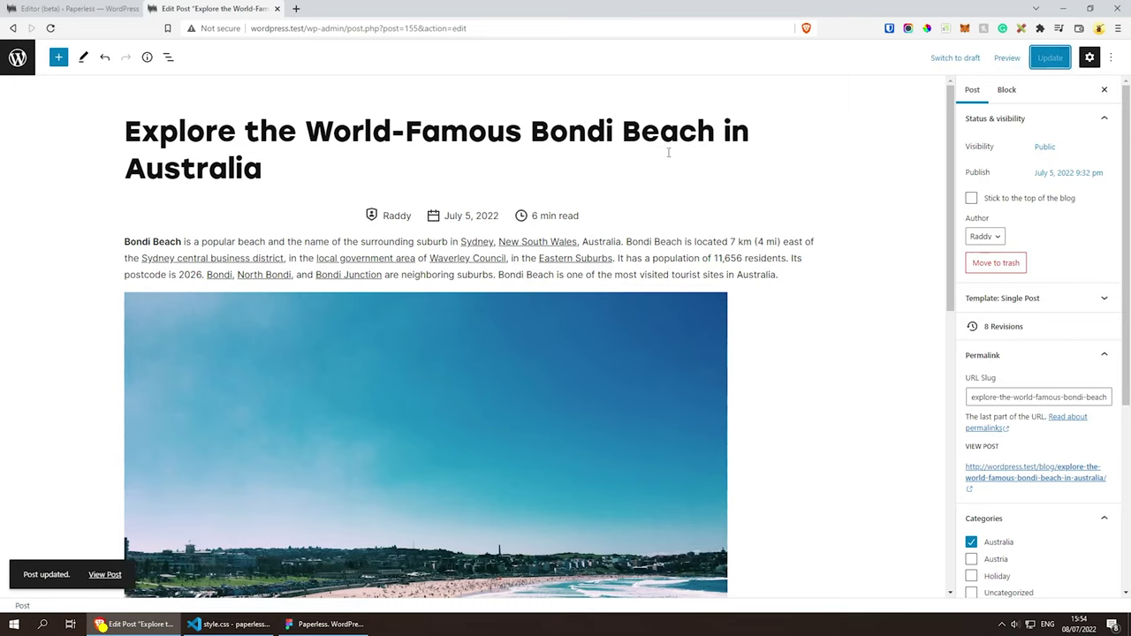
Return to the live Bondi Beach post and check the 6 min read text.
key(alt+Left)
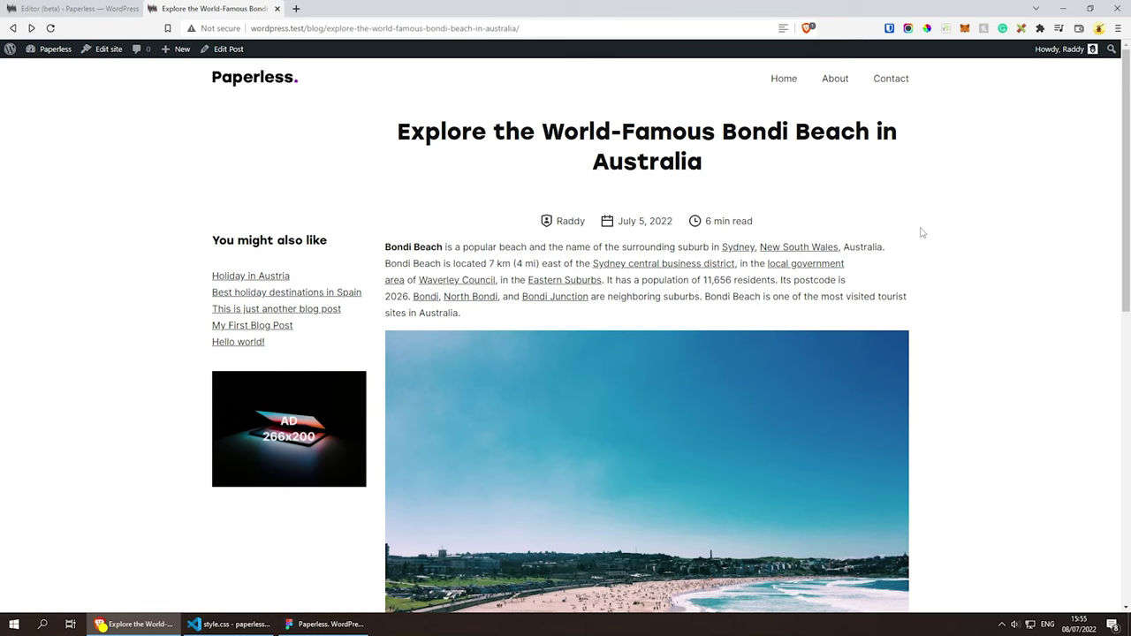
drag(771, 228, 693, 222)
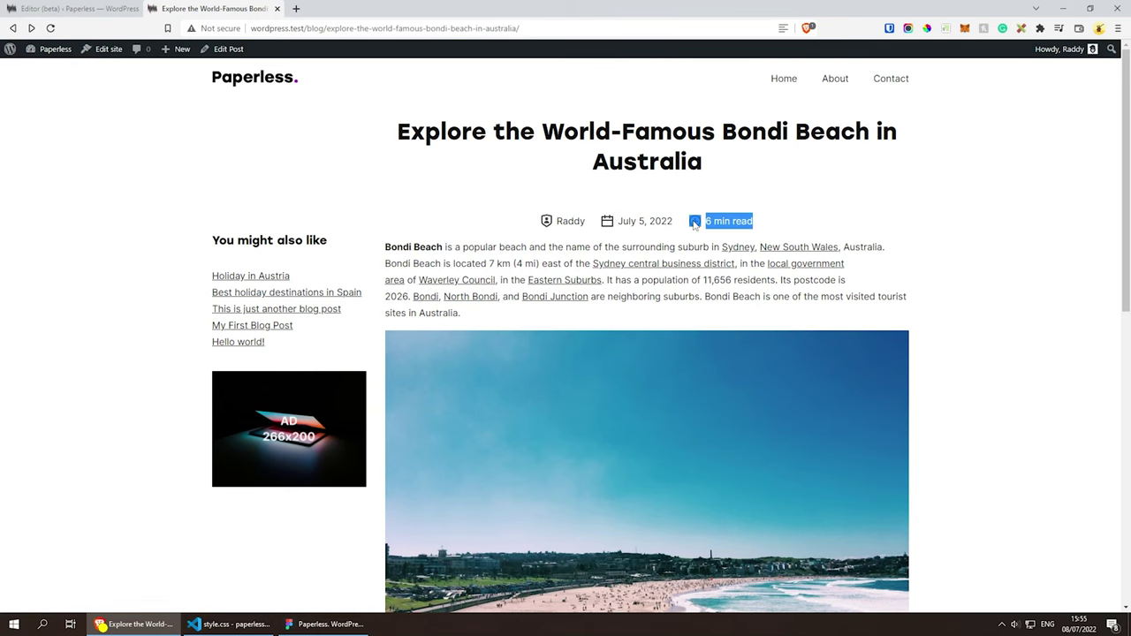
key(ctrl+shift+i)
click(1116, 369)
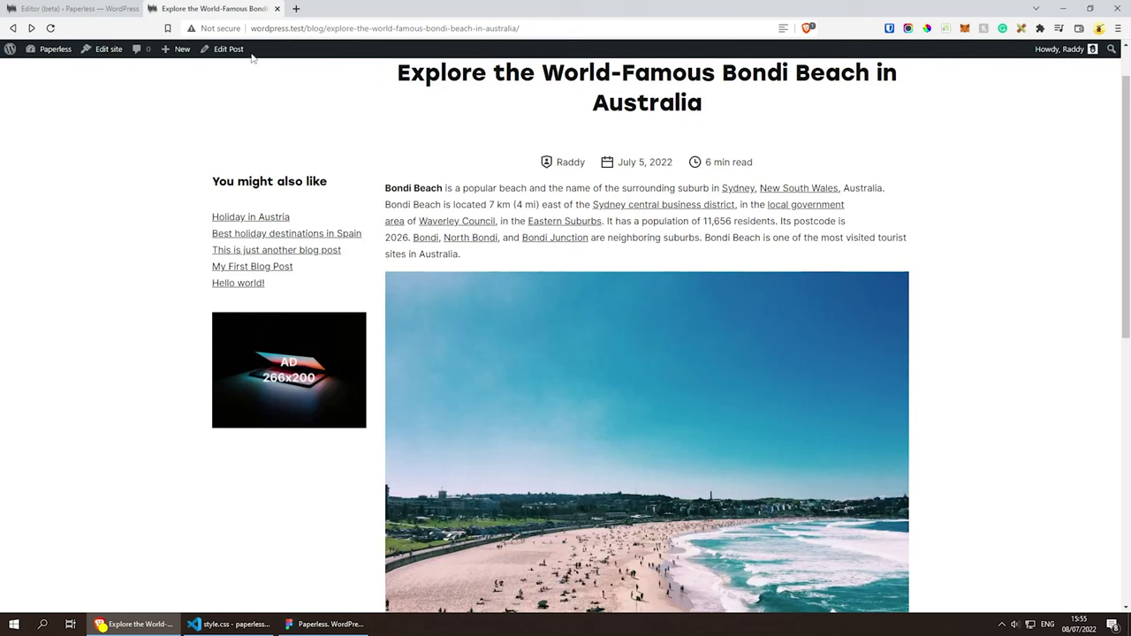
Restore the author, date and read-time row in the Single Post template and trim its read-time text.
click(77, 8)
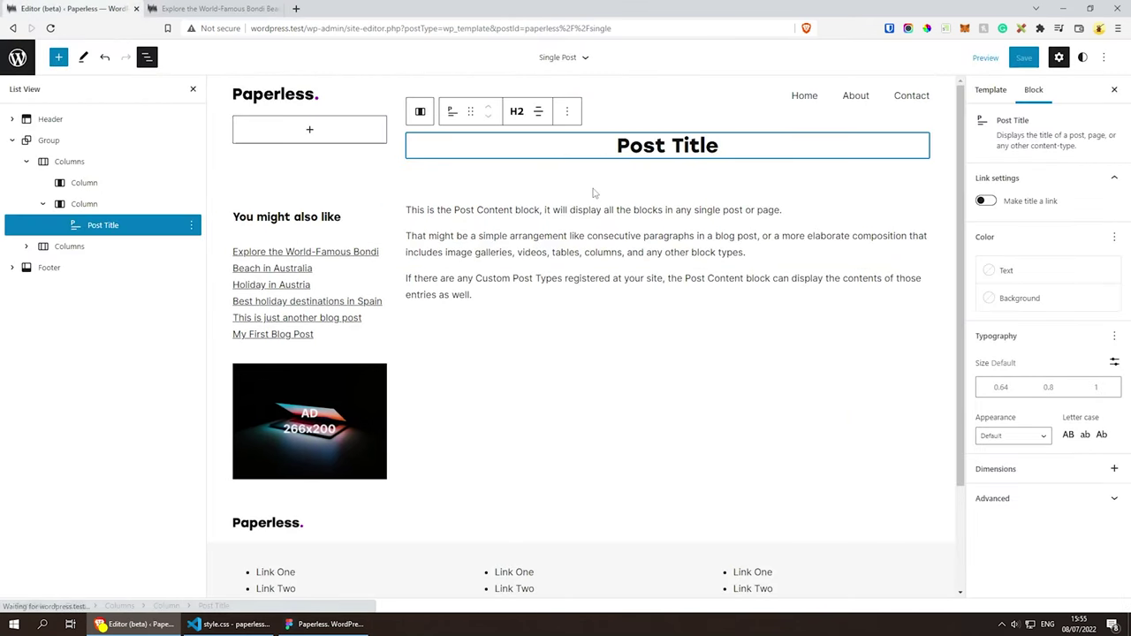
click(596, 209)
key(ctrl+z)
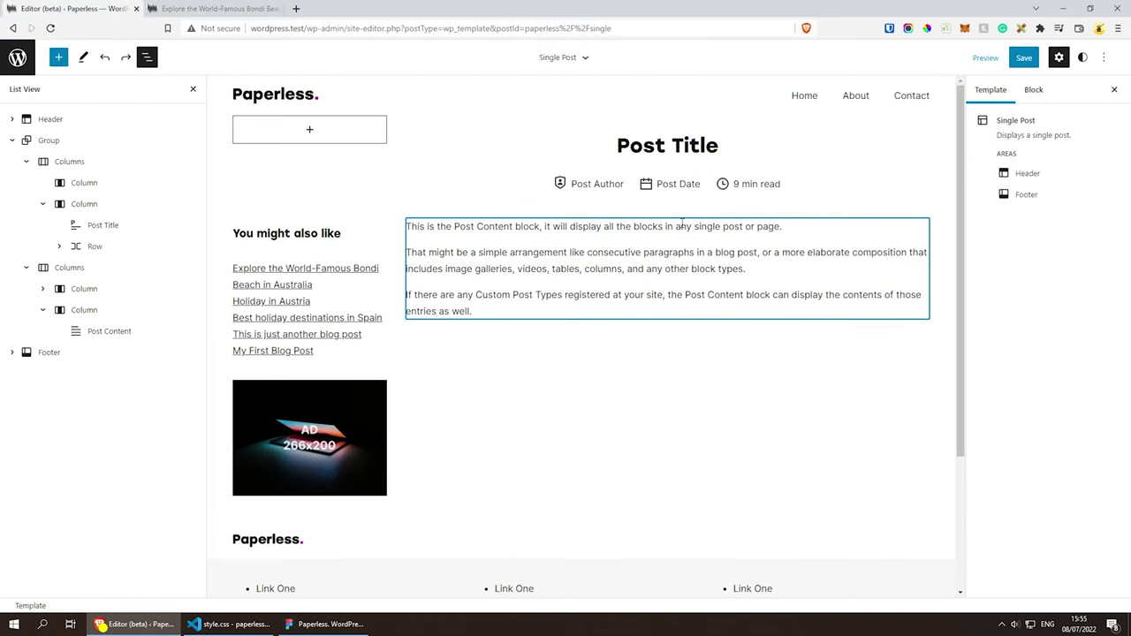
click(745, 186)
key(BackSpace)
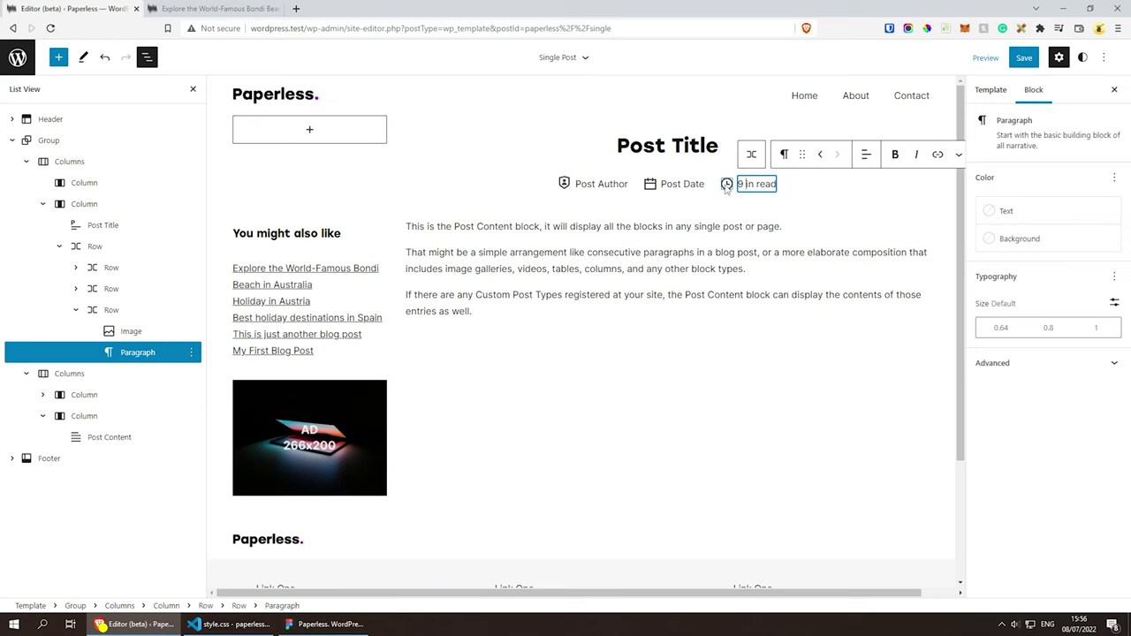
click(749, 187)
key(BackSpace)
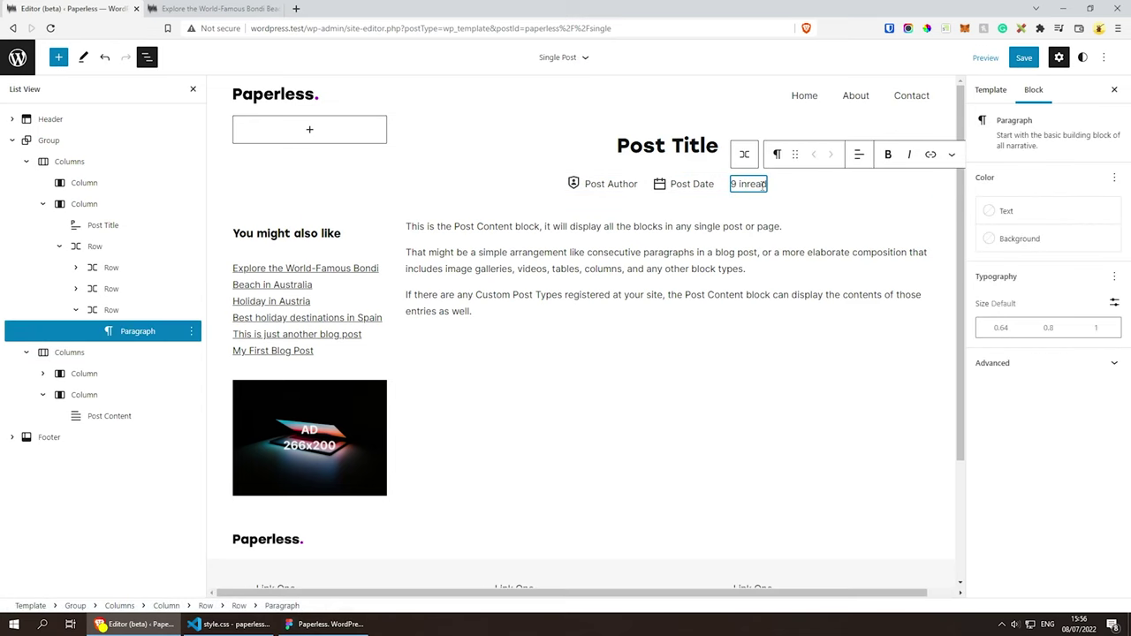
Delete the read-time row from the template and save the Single Post template.
click(112, 309)
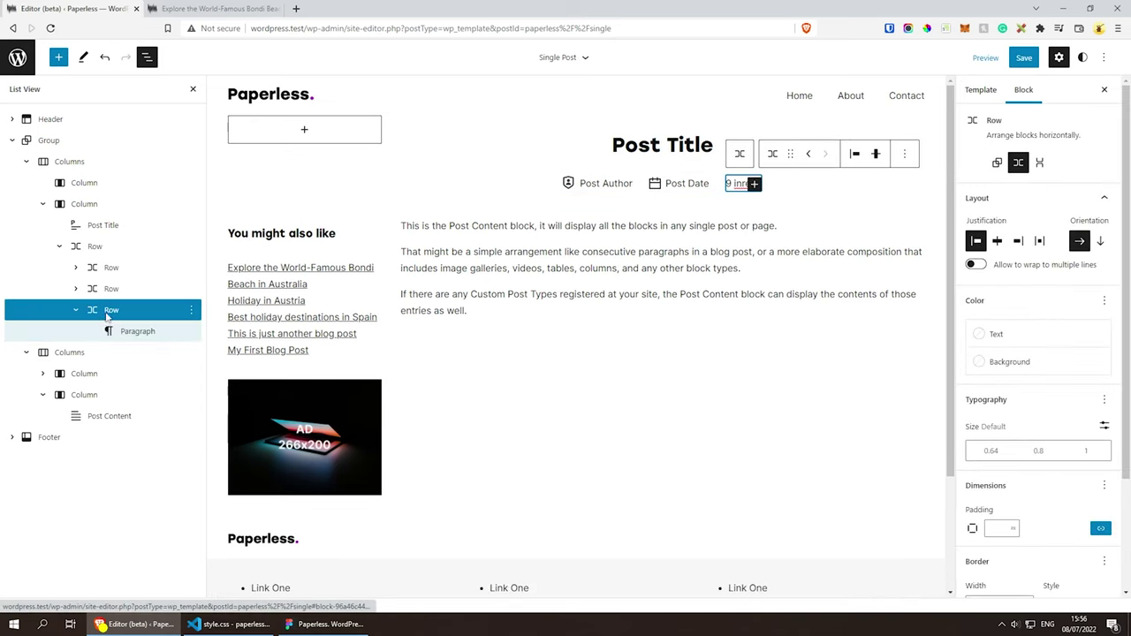
key(Delete)
click(1023, 57)
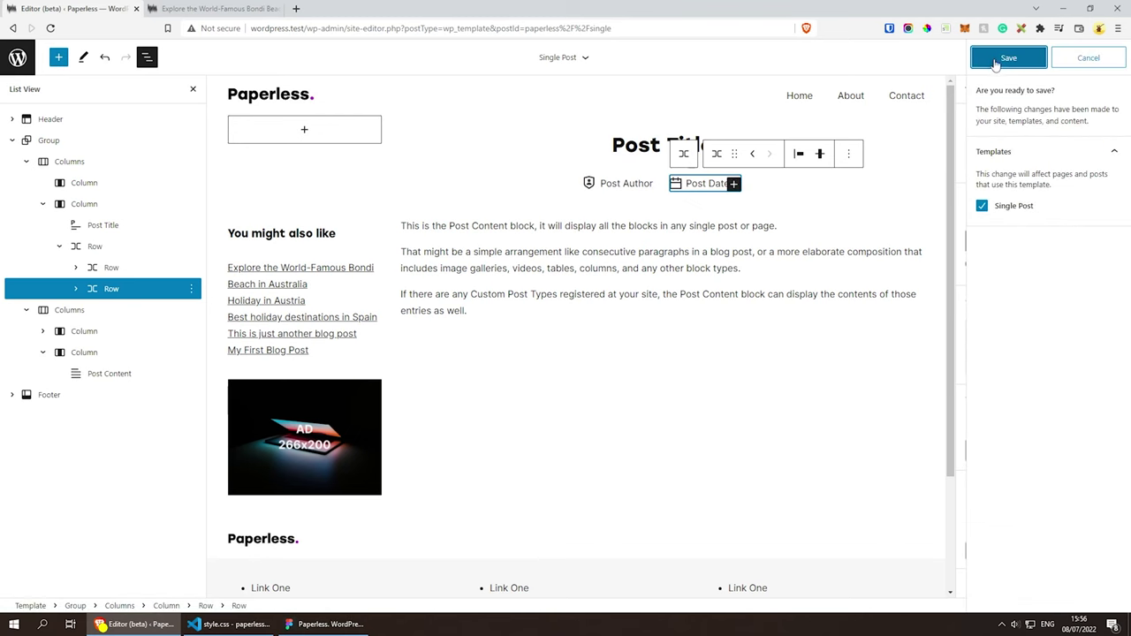
click(983, 57)
key(ctrl+Tab)
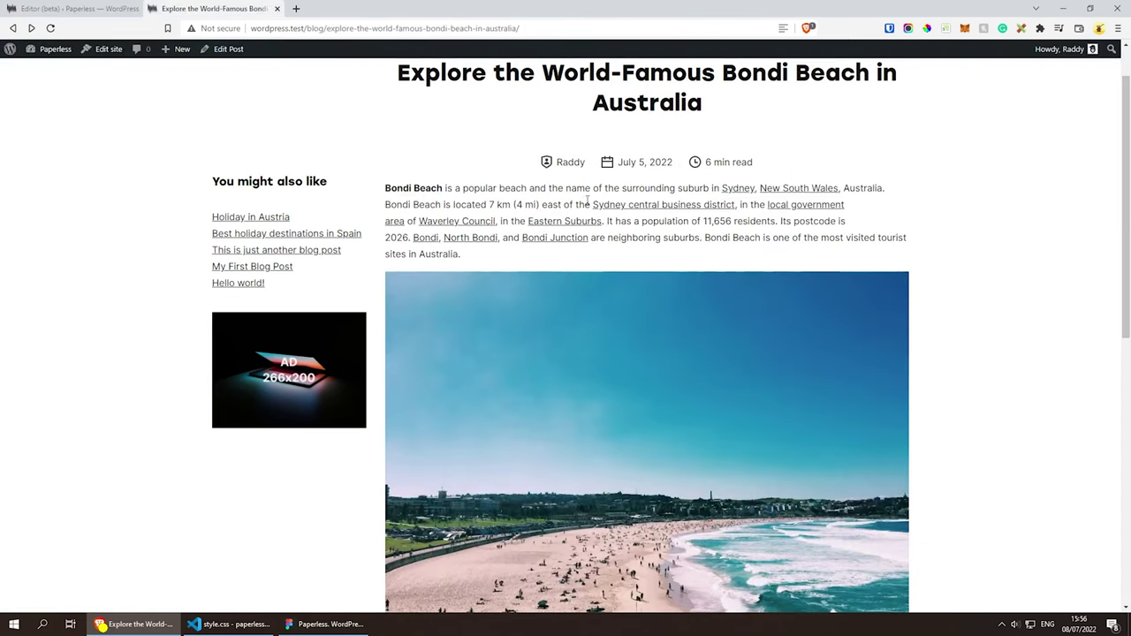
Reload the live Bondi Beach post and check the author, date and read-time rows.
key(F5)
click(595, 209)
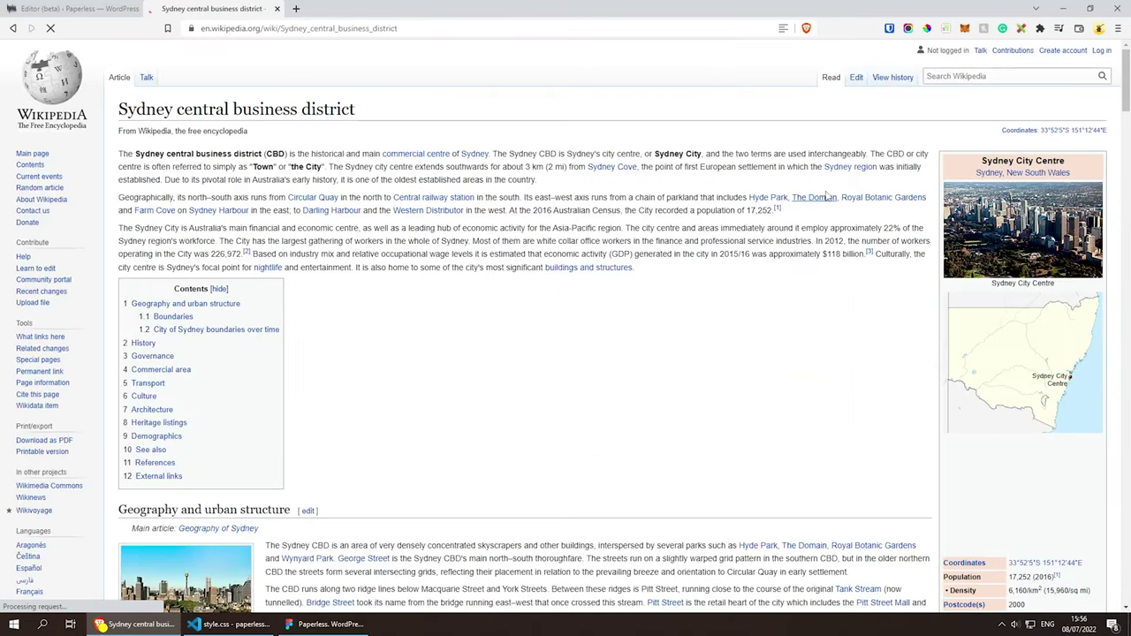
key(alt+Left)
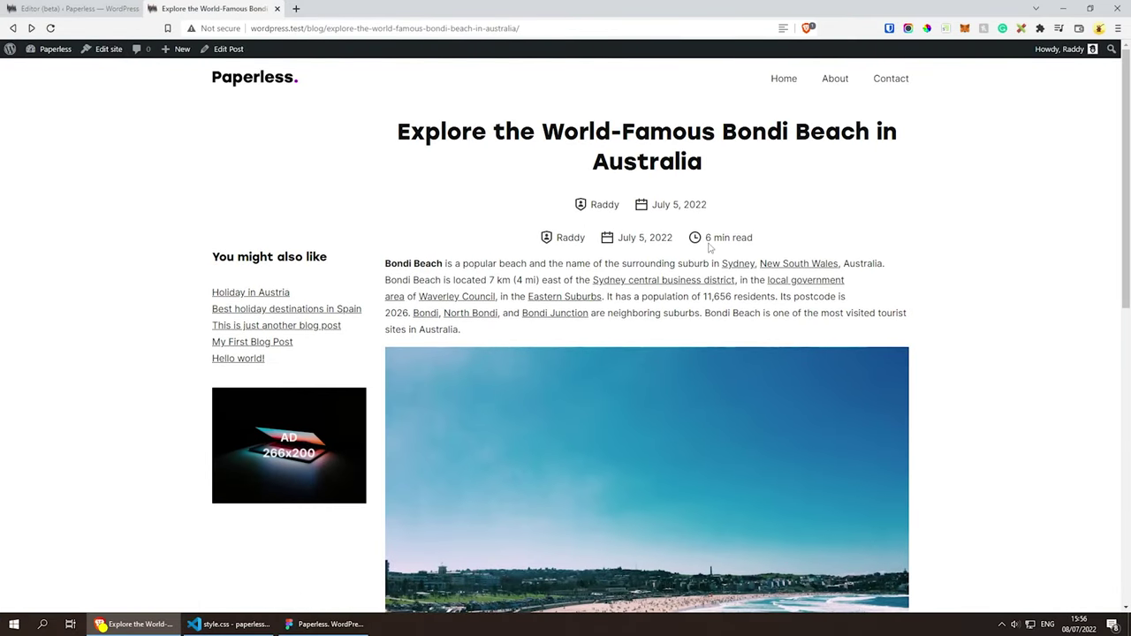
drag(766, 239, 485, 244)
click(484, 244)
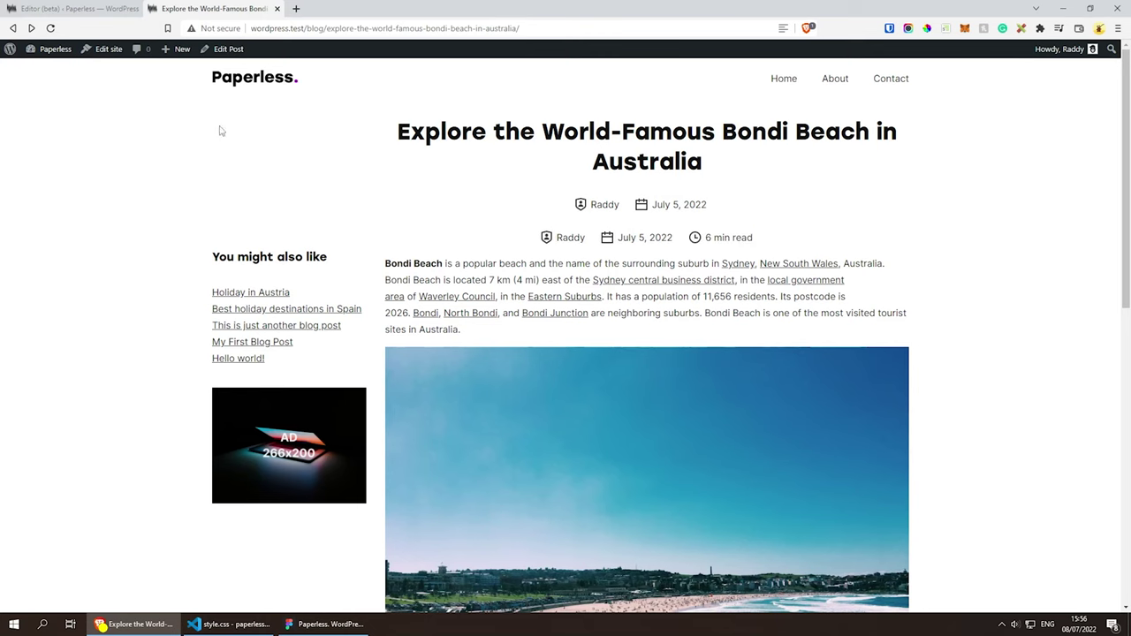
Open the post for editing, glance at the Figma prototype, then bring back the live Bondi Beach post.
click(221, 53)
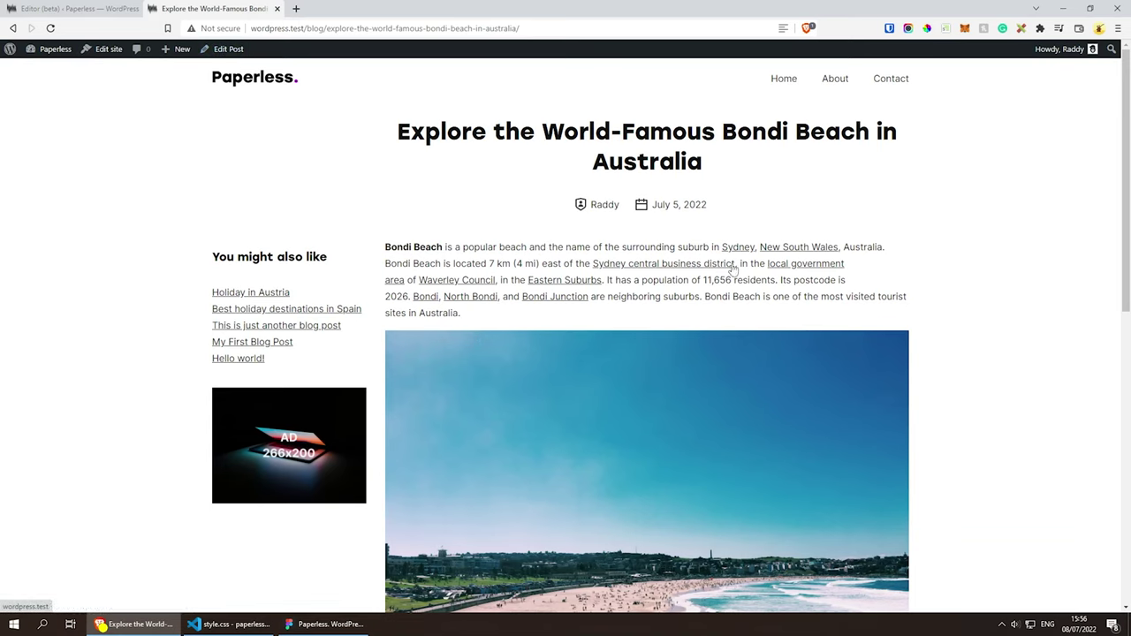
key(alt+Tab)
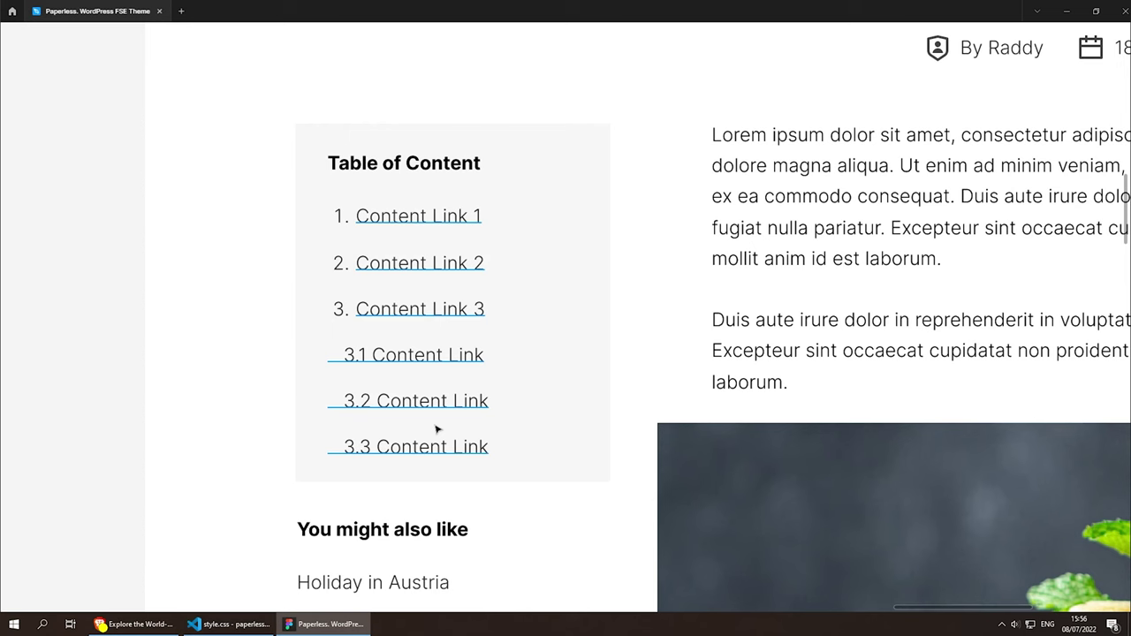
click(134, 624)
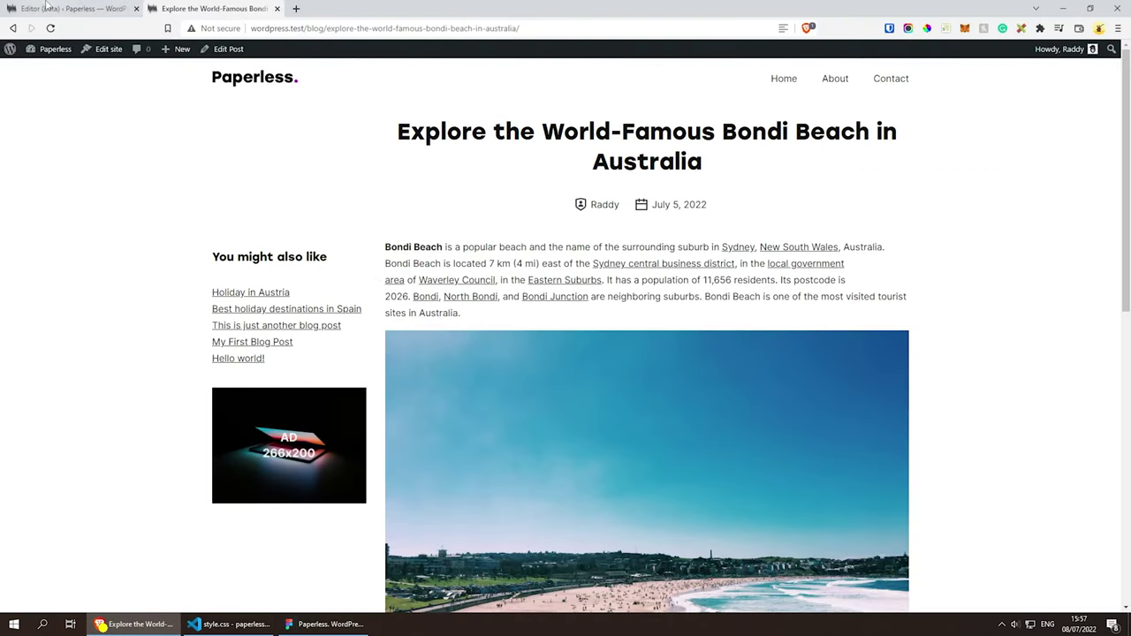
key(ctrl+Tab)
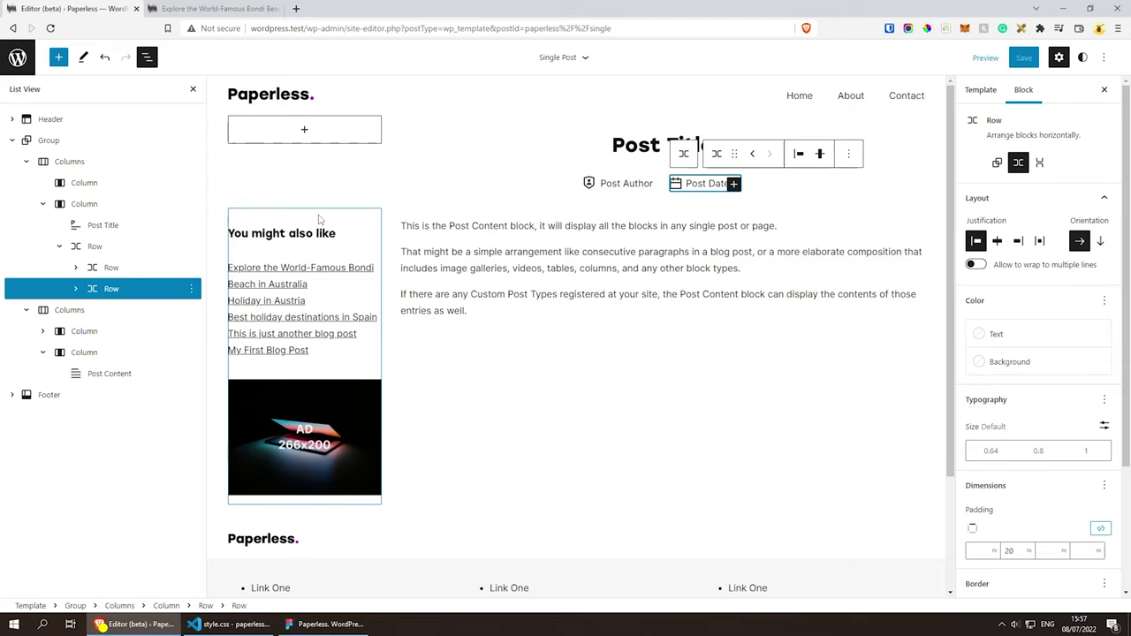
click(237, 8)
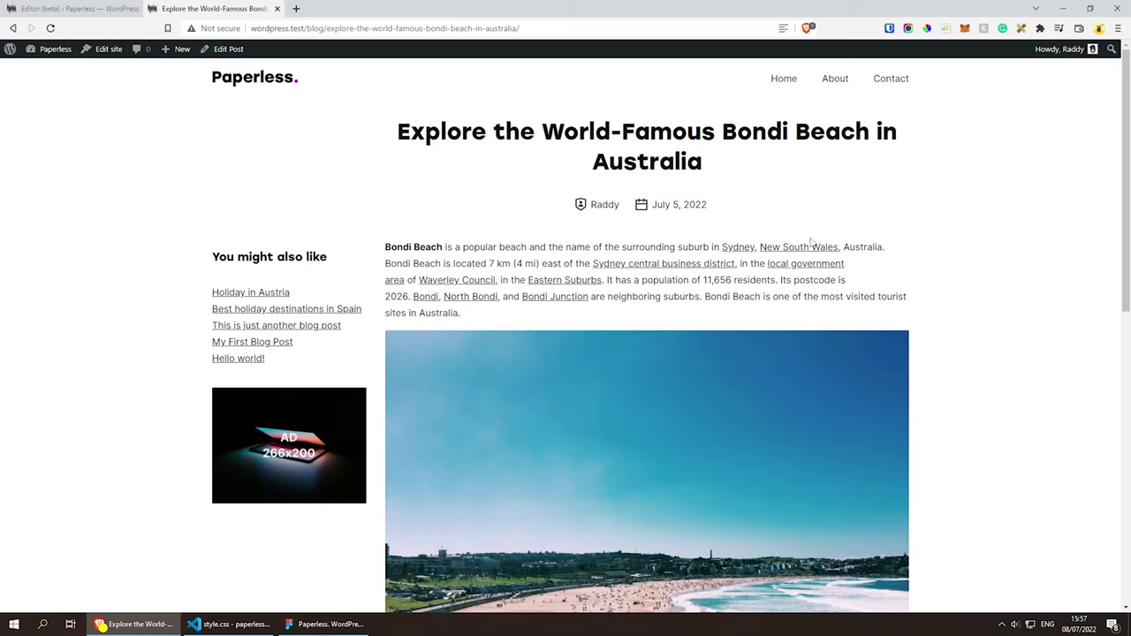
key(F5)
scroll(434, 276, down, 1)
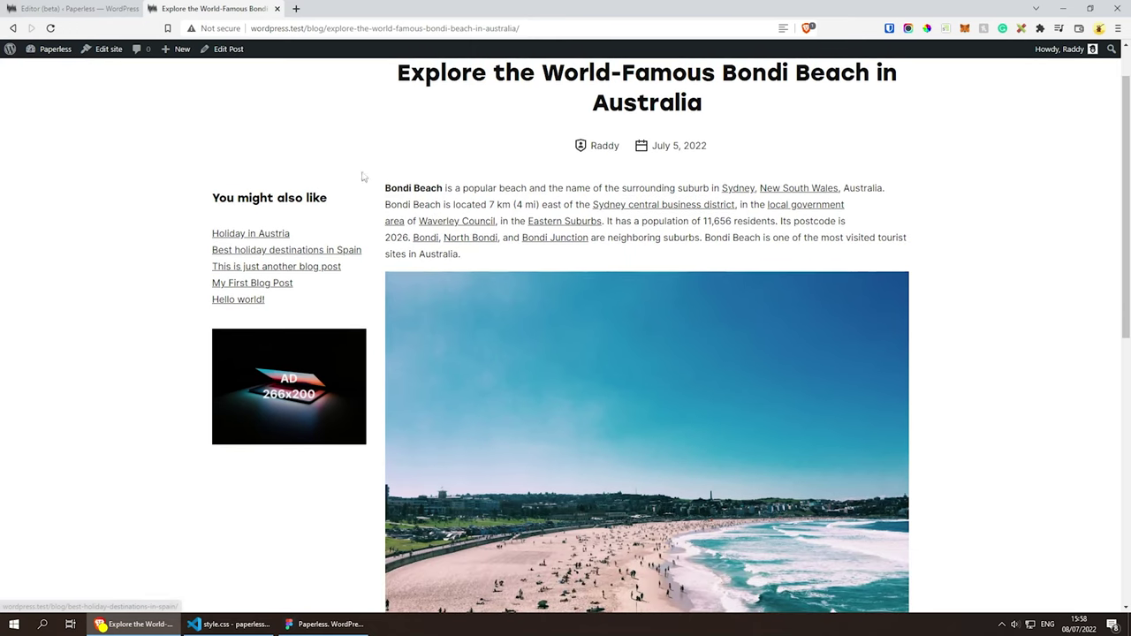
scroll(606, 334, up, 1)
right_click(785, 235)
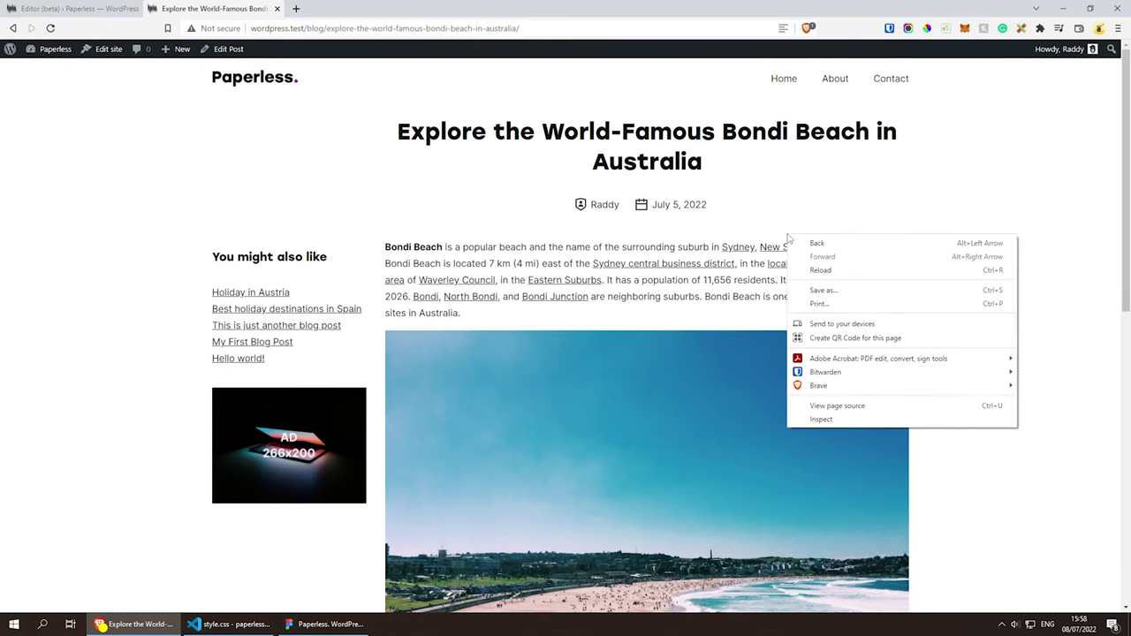
click(844, 417)
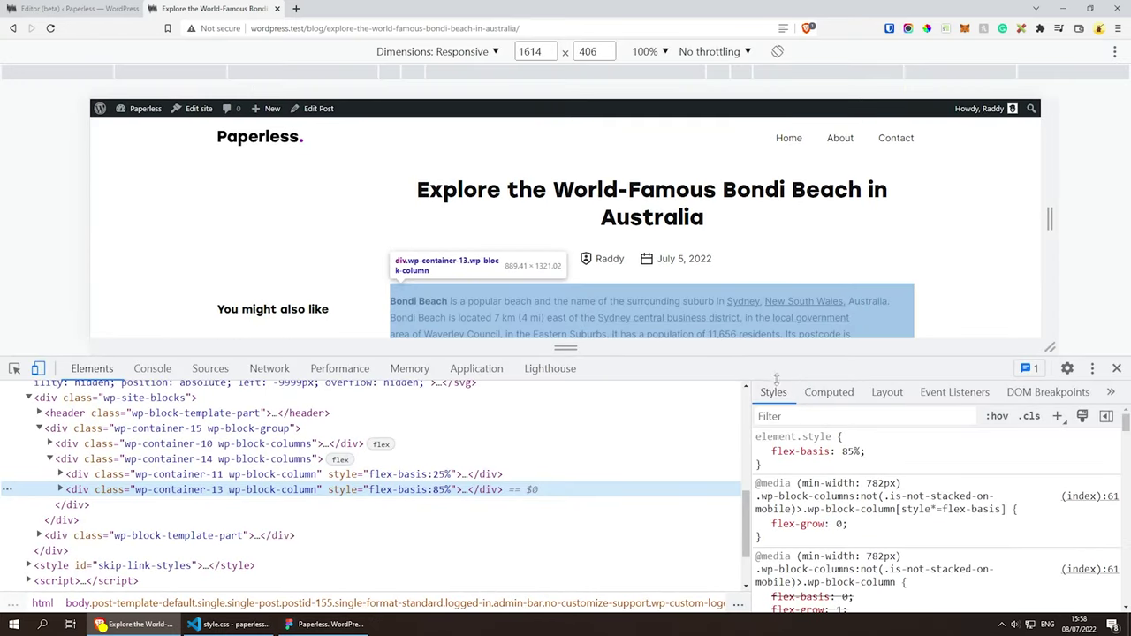
drag(835, 311, 836, 527)
drag(1049, 268, 732, 264)
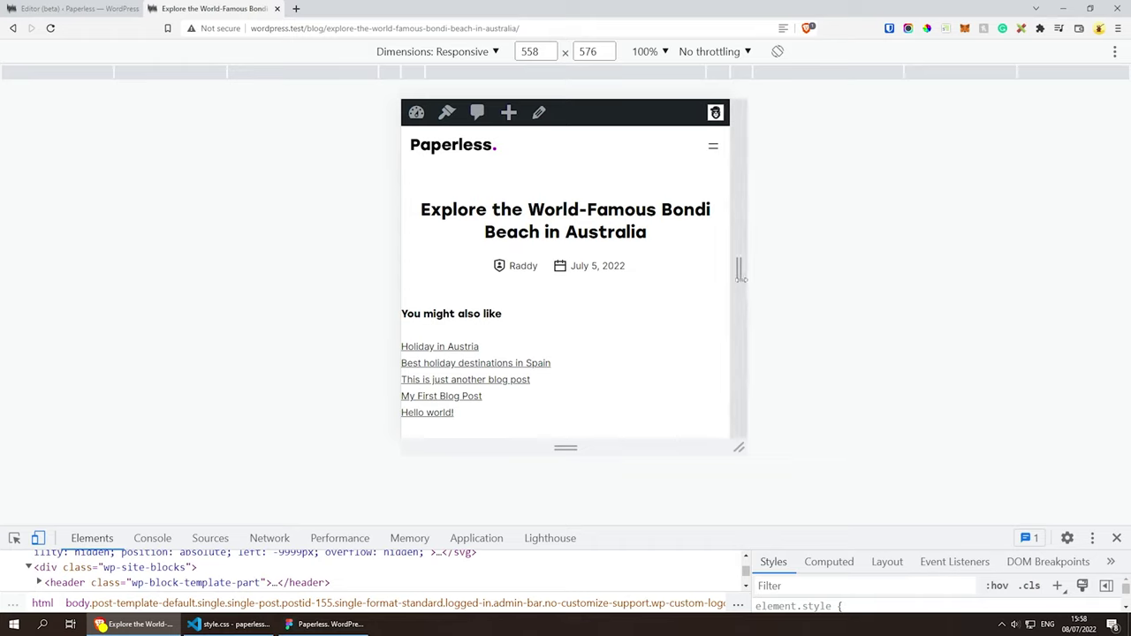
drag(739, 269, 717, 270)
scroll(530, 285, down, 1)
scroll(486, 227, down, 3)
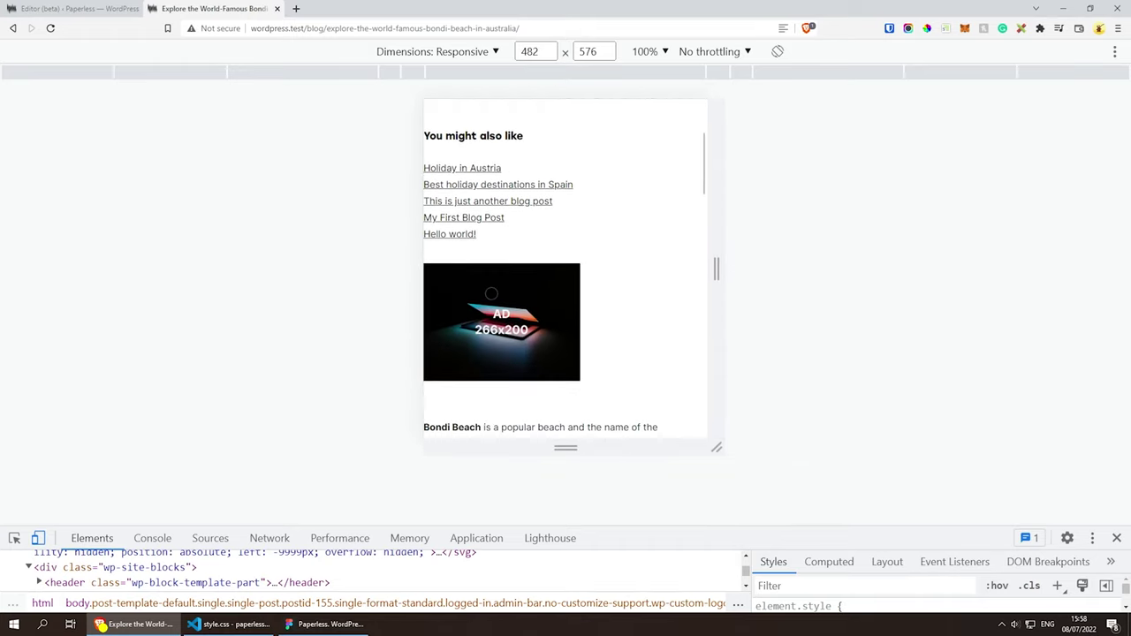
scroll(494, 283, down, 5)
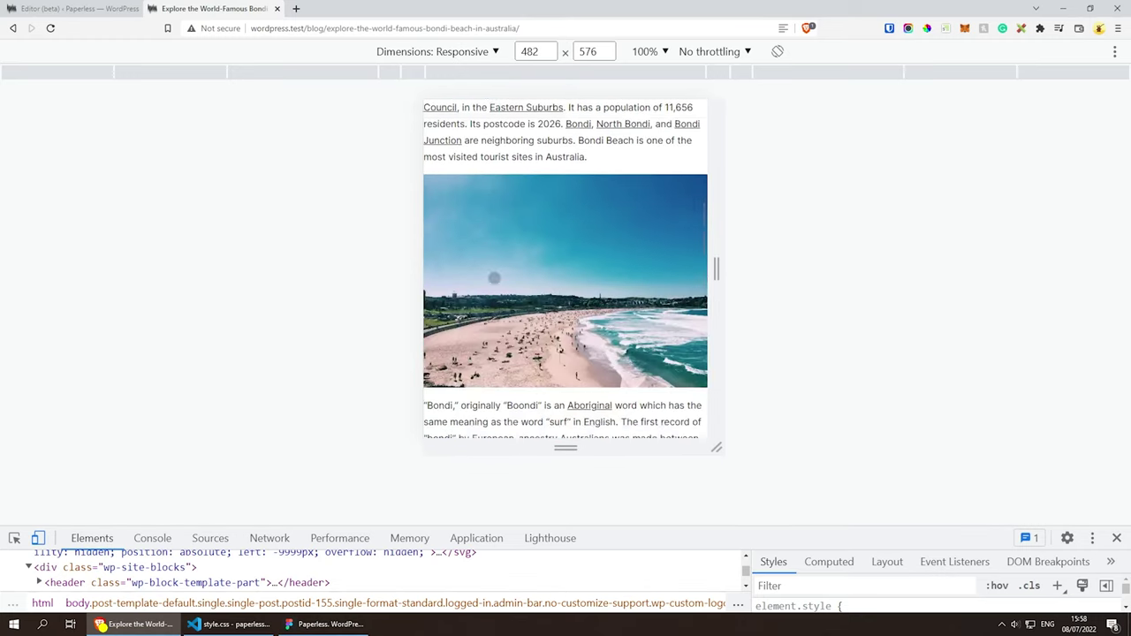
drag(716, 269, 1087, 269)
scroll(650, 297, down, 1)
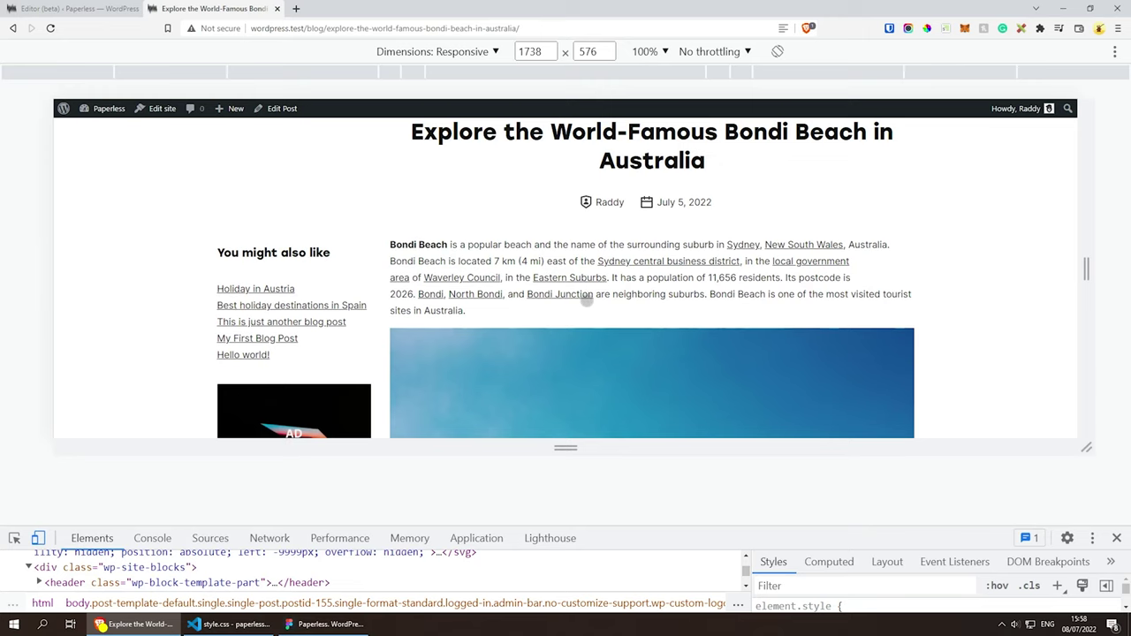
scroll(587, 301, up, 1)
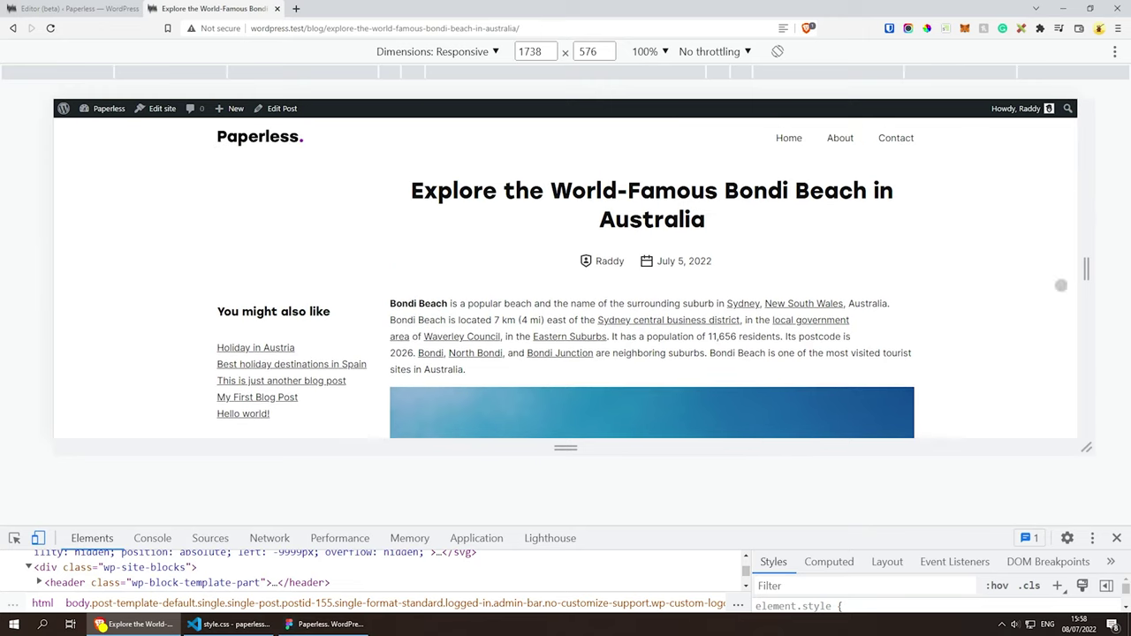
click(1116, 537)
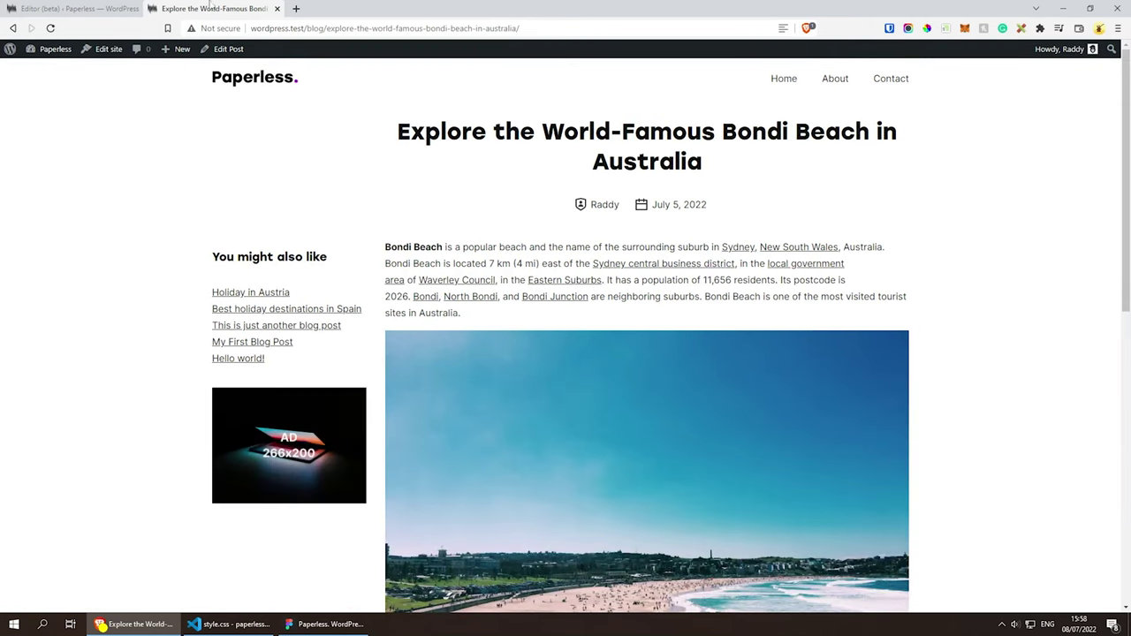
Give the Group wrapping the post layout a White background and save the template.
click(80, 8)
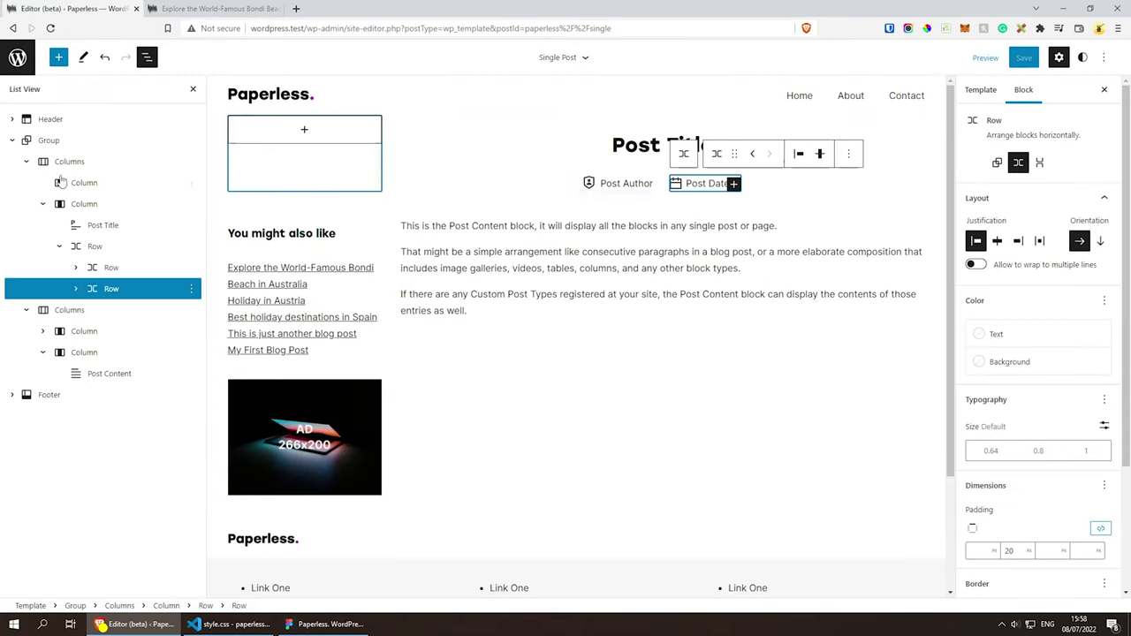
click(49, 139)
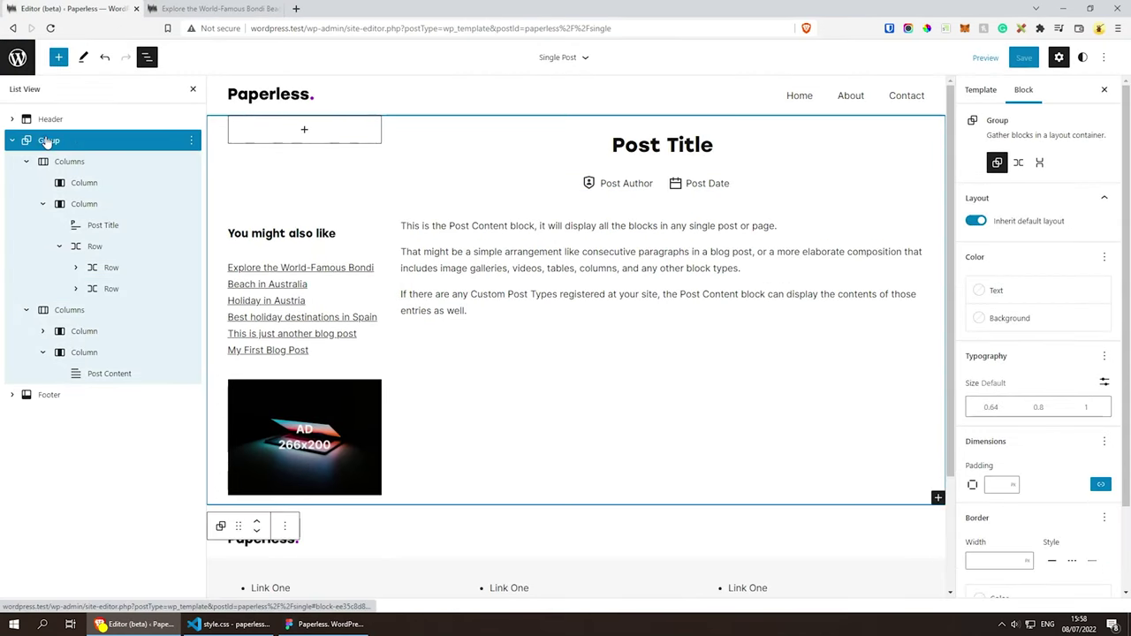
click(1012, 326)
click(840, 451)
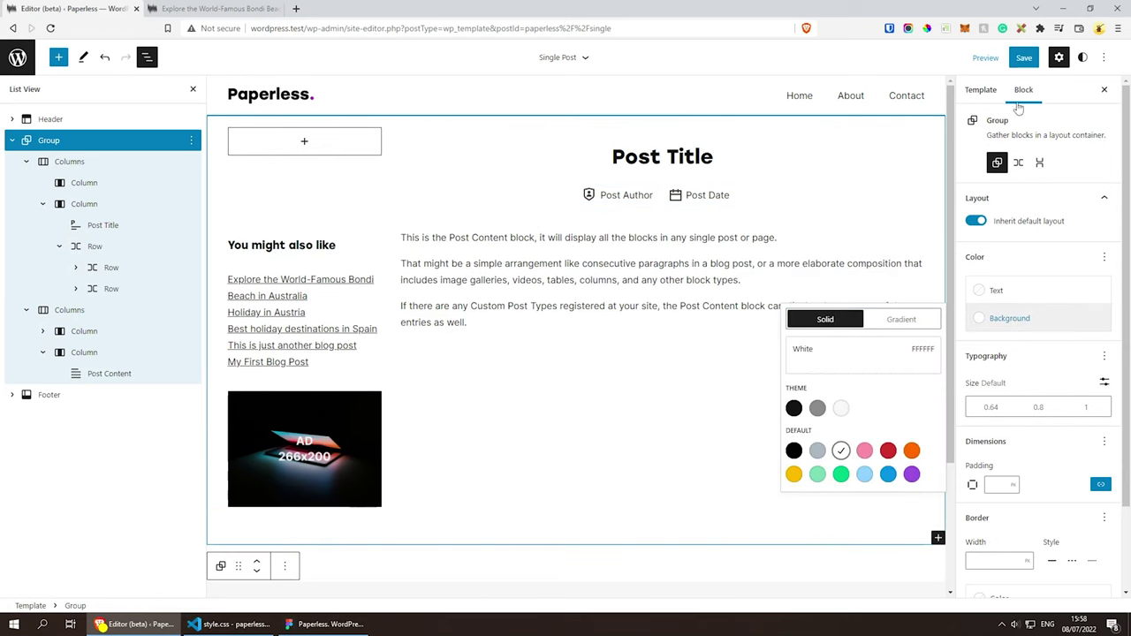
click(1024, 58)
click(1016, 58)
Reload the live Bondi Beach post and inspect its layout in responsive developer tools.
click(212, 8)
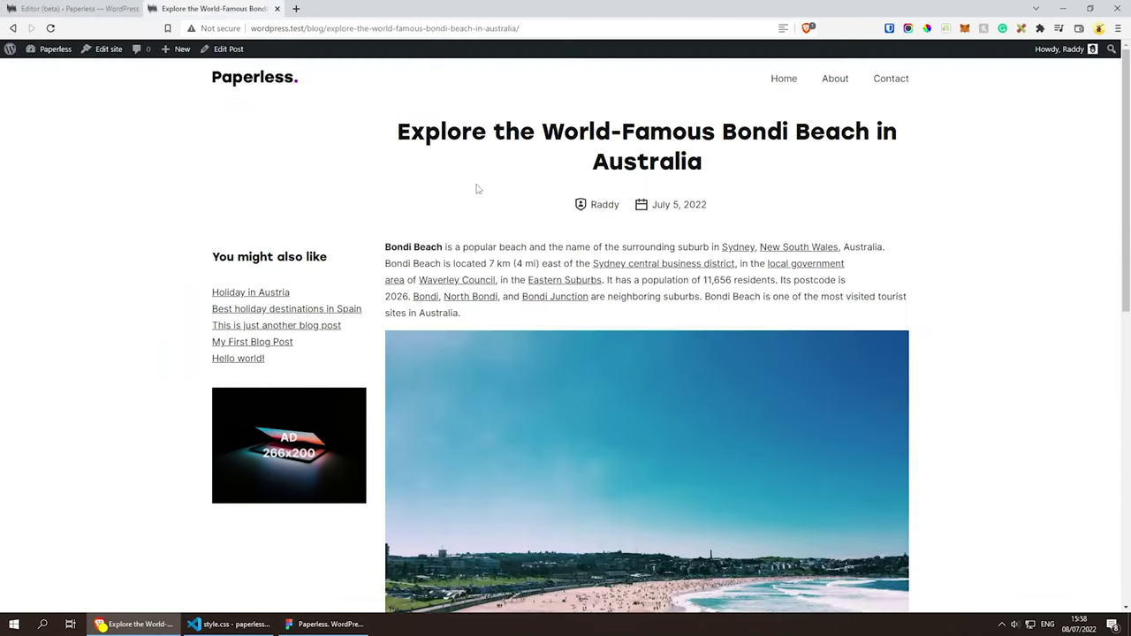
key(F5)
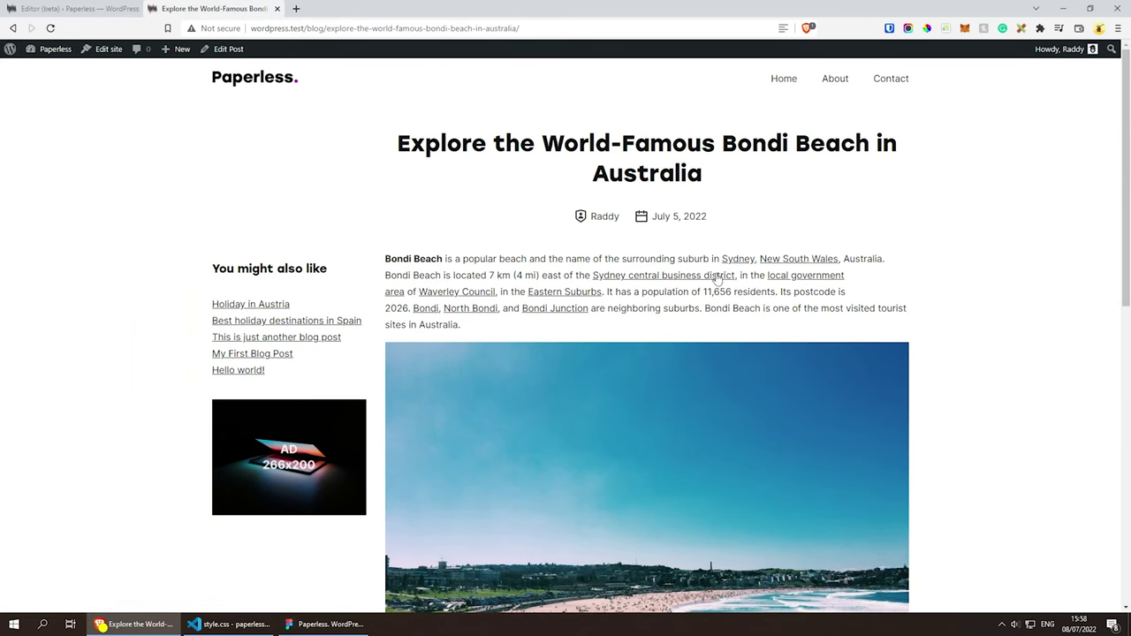
right_click(888, 217)
click(942, 403)
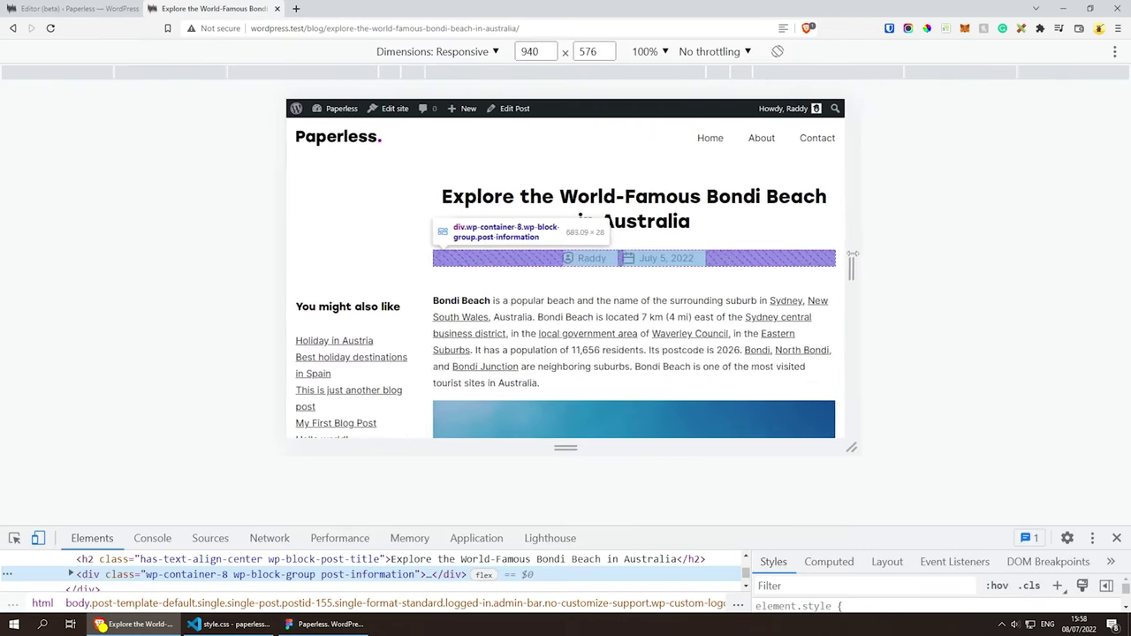
key(F12)
Enable Stack on mobile for the two-column layout holding Post Content and the sidebar.
key(ctrl+shift+Tab)
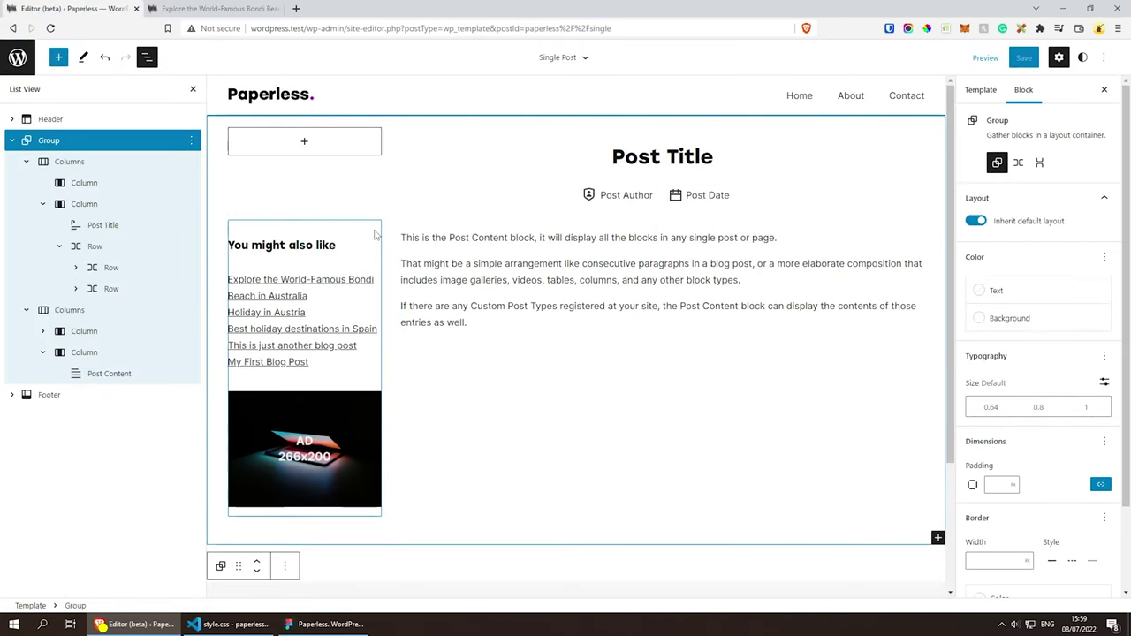
click(66, 331)
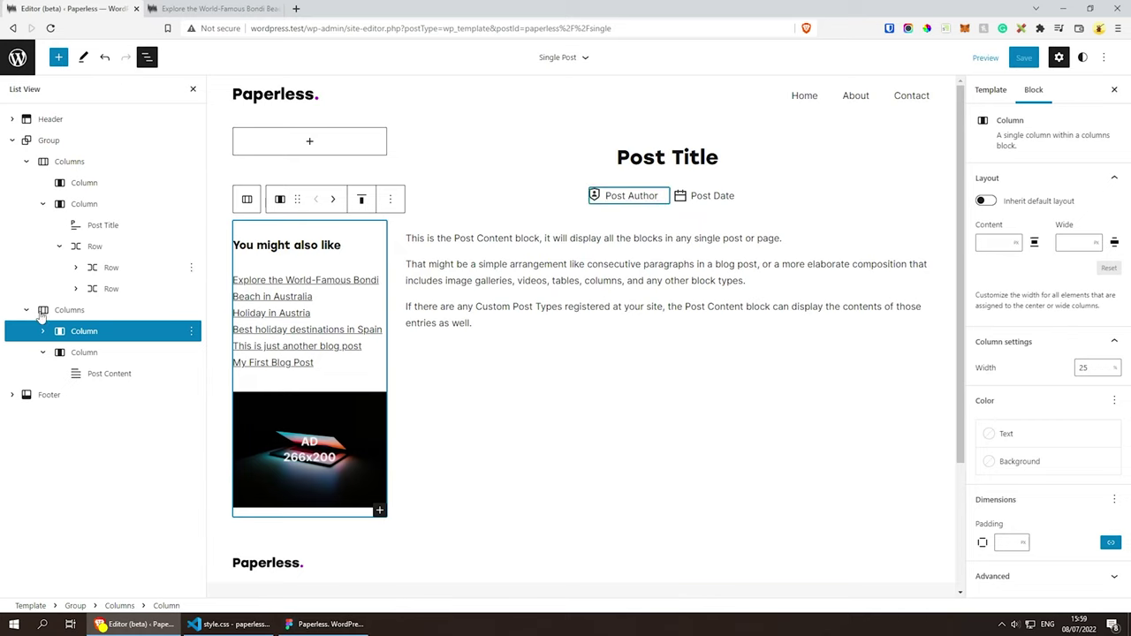
click(246, 198)
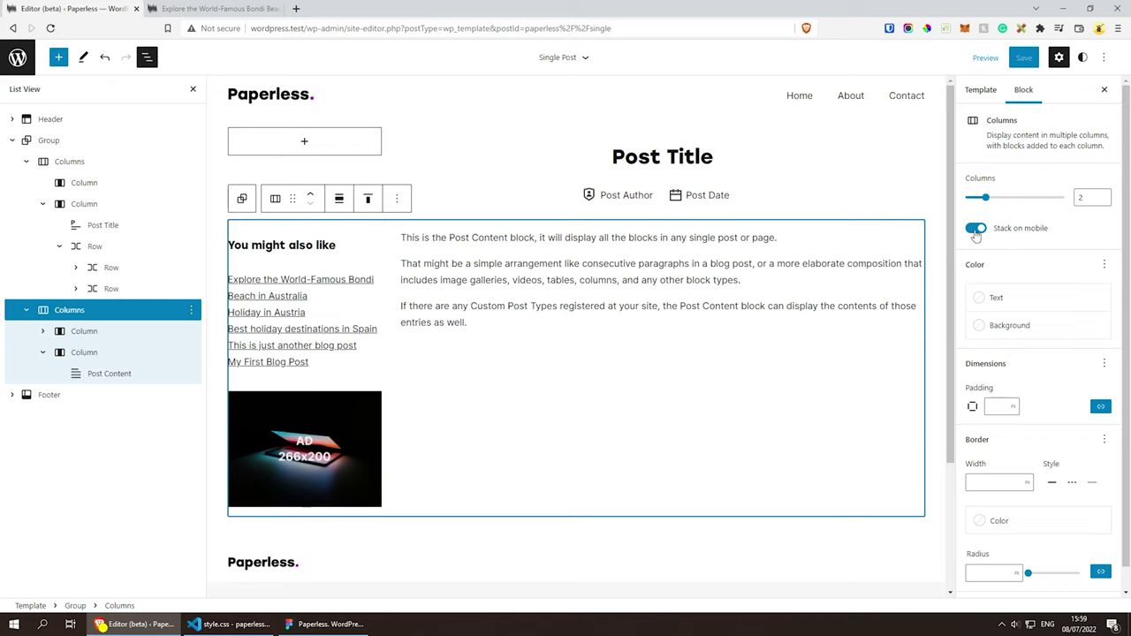
click(977, 229)
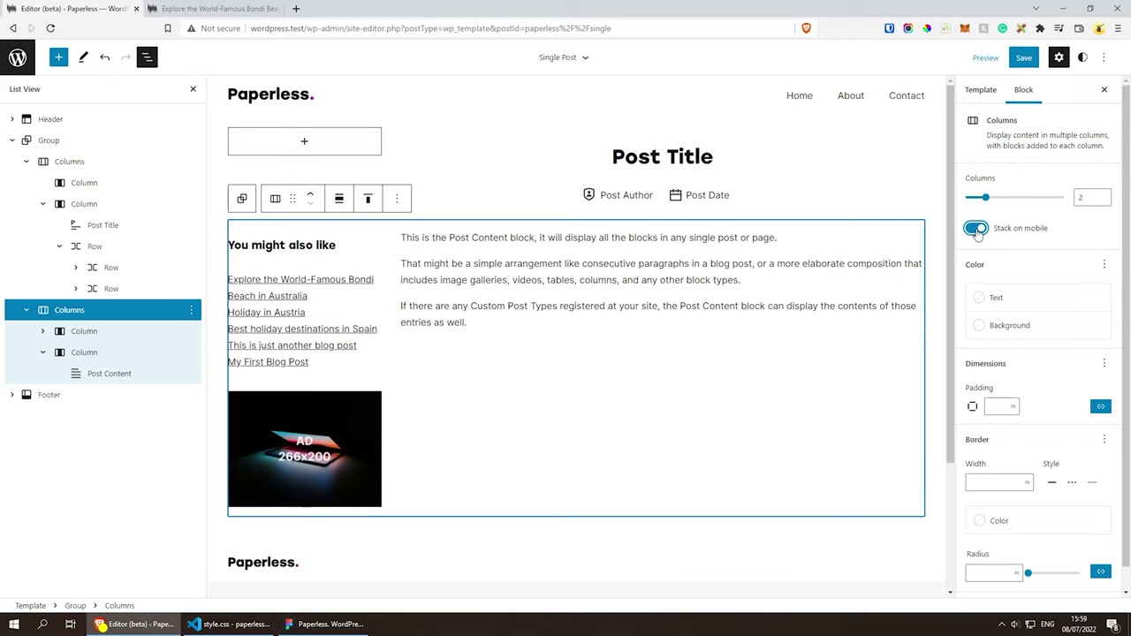
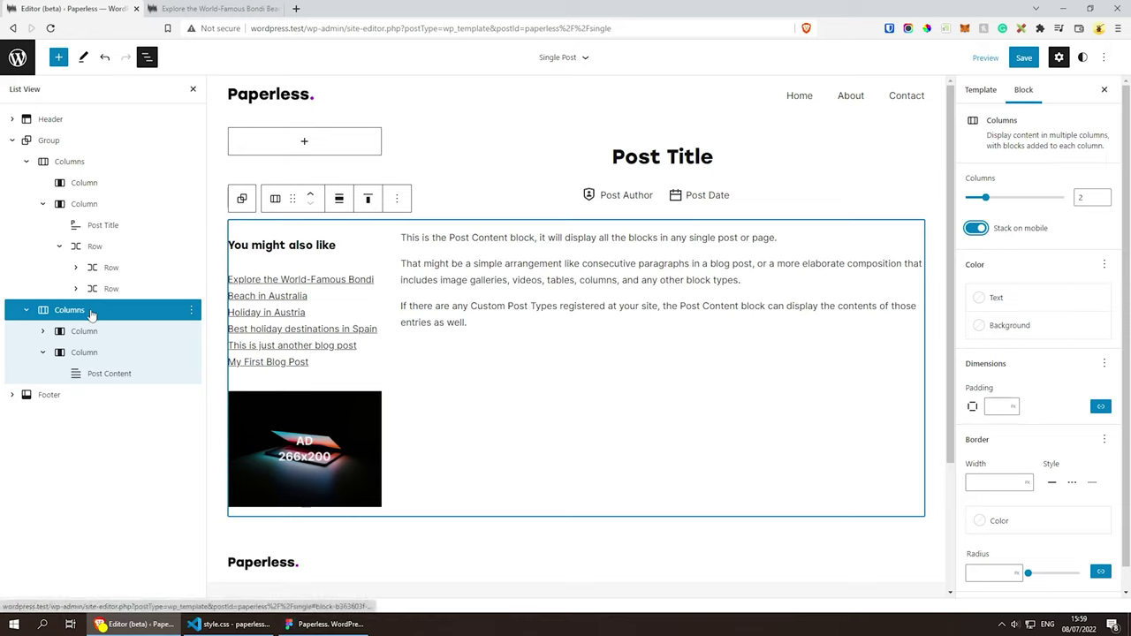
Add the CSS class flex-reverse-order to the inner Columns block and save the Single Post template.
scroll(1093, 405, down, 1)
click(1025, 584)
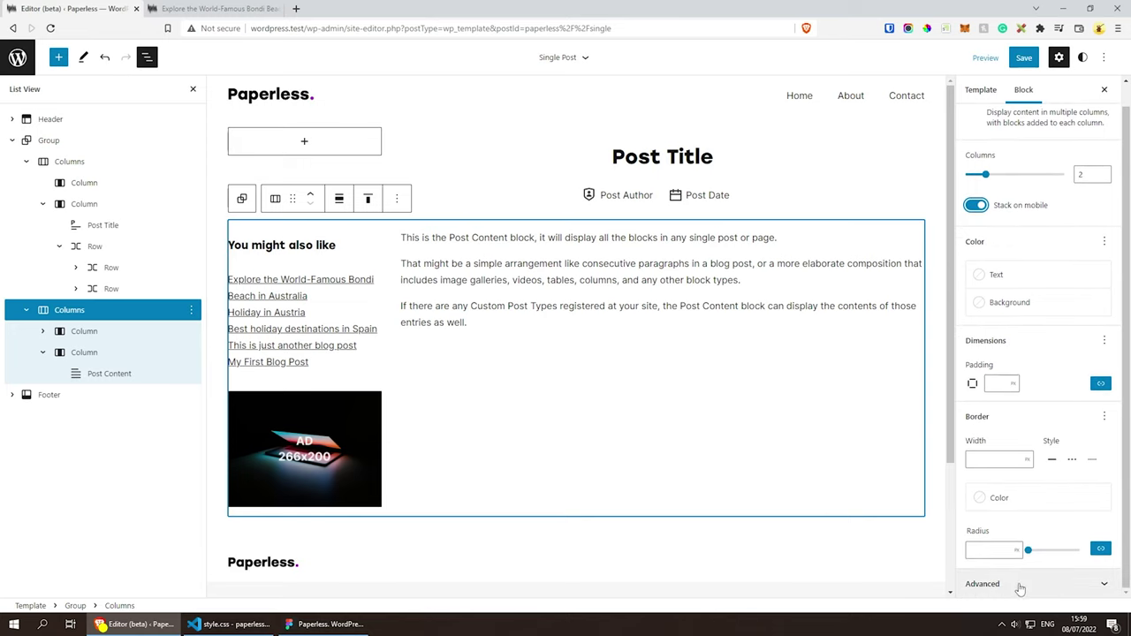
click(1008, 549)
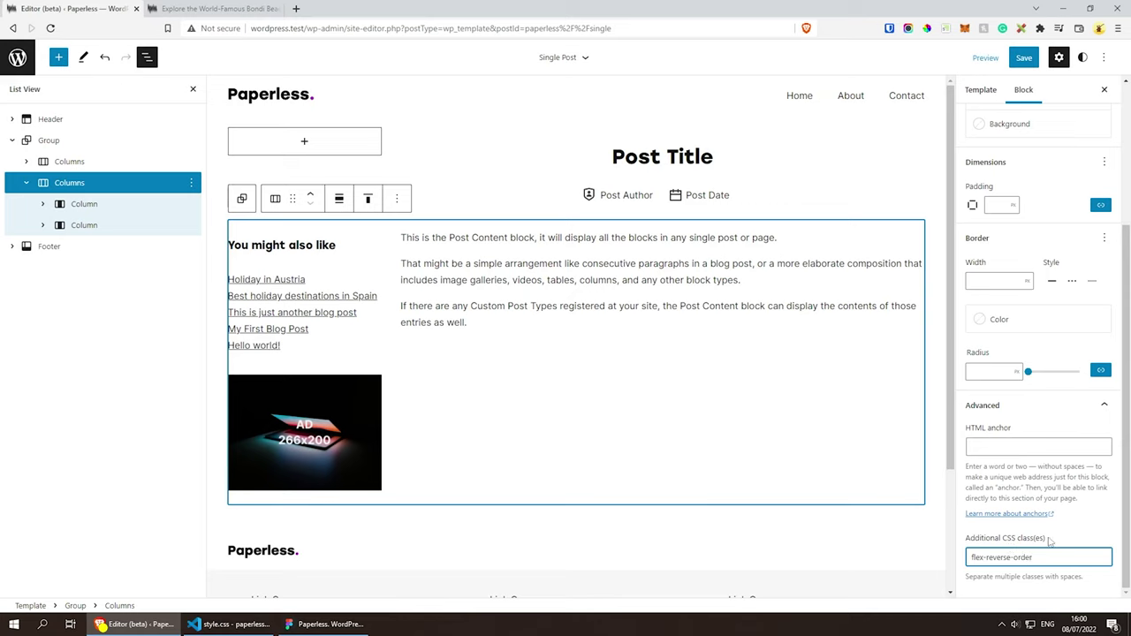
key(ctrl+a)
key(ctrl+c)
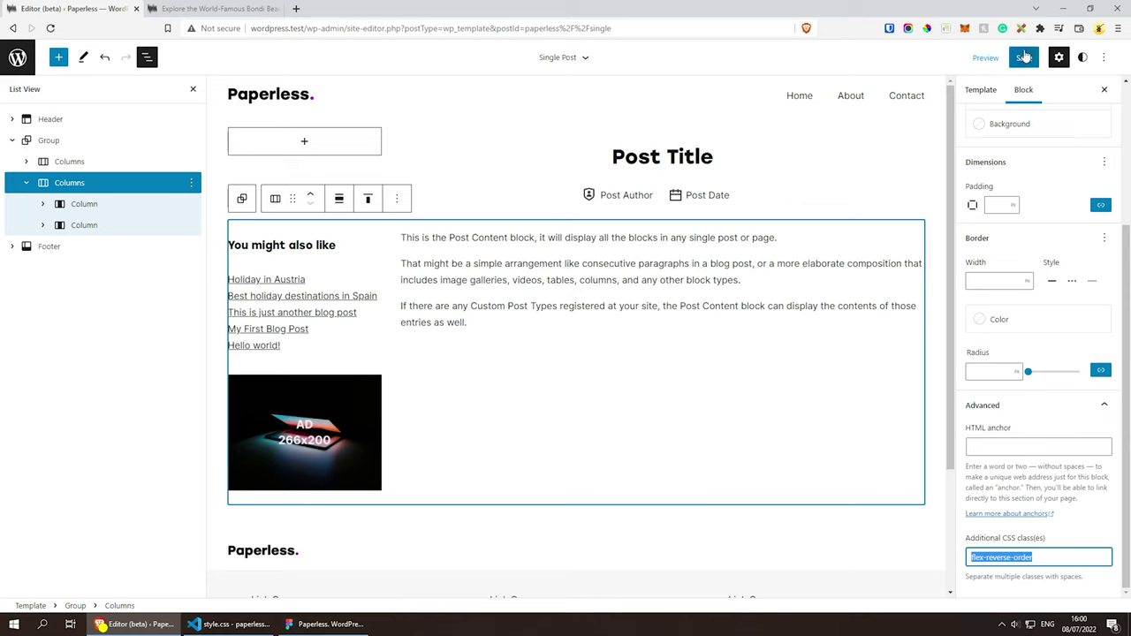
click(1024, 58)
click(1025, 57)
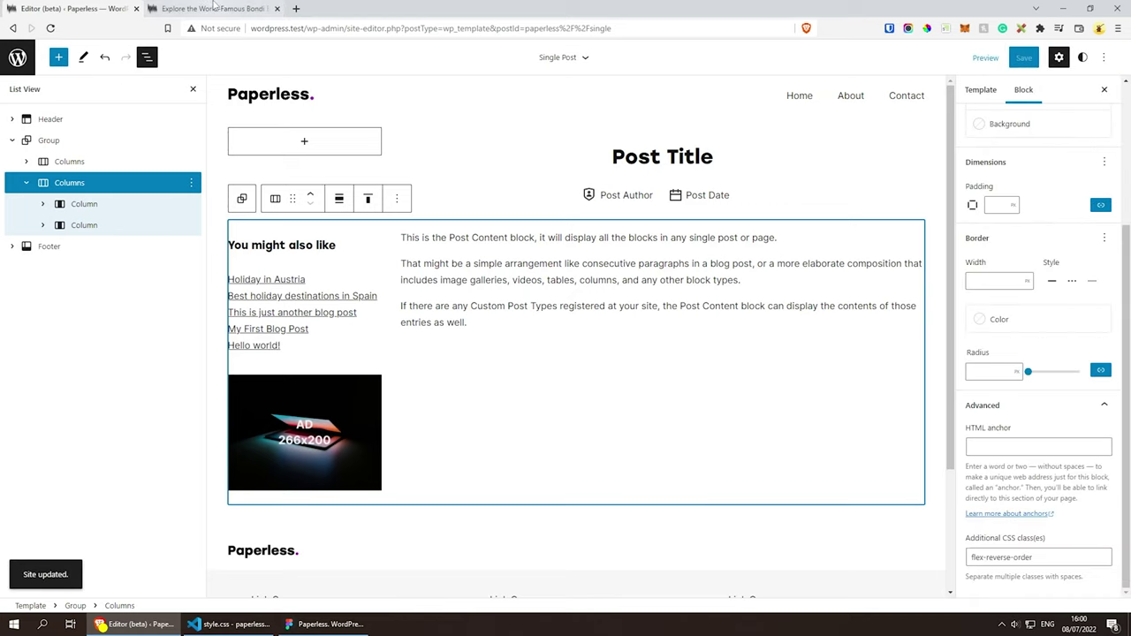
click(214, 7)
Reload the Bondi Beach post and inspect its columns container in DevTools for the flex-reverse-order class.
key(F5)
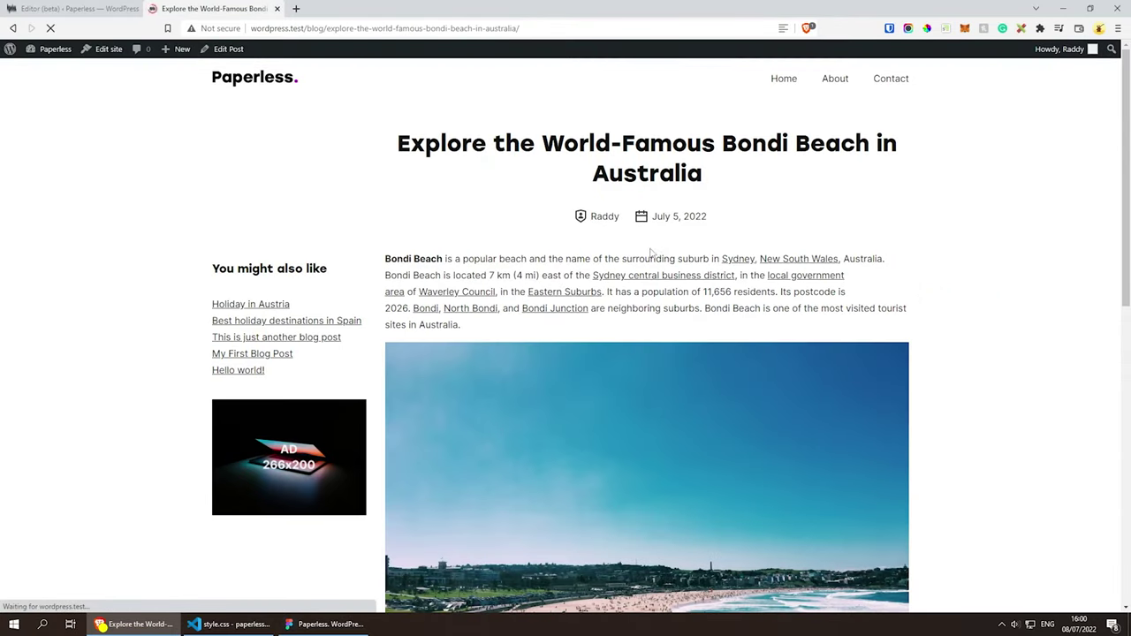
right_click(569, 257)
click(626, 450)
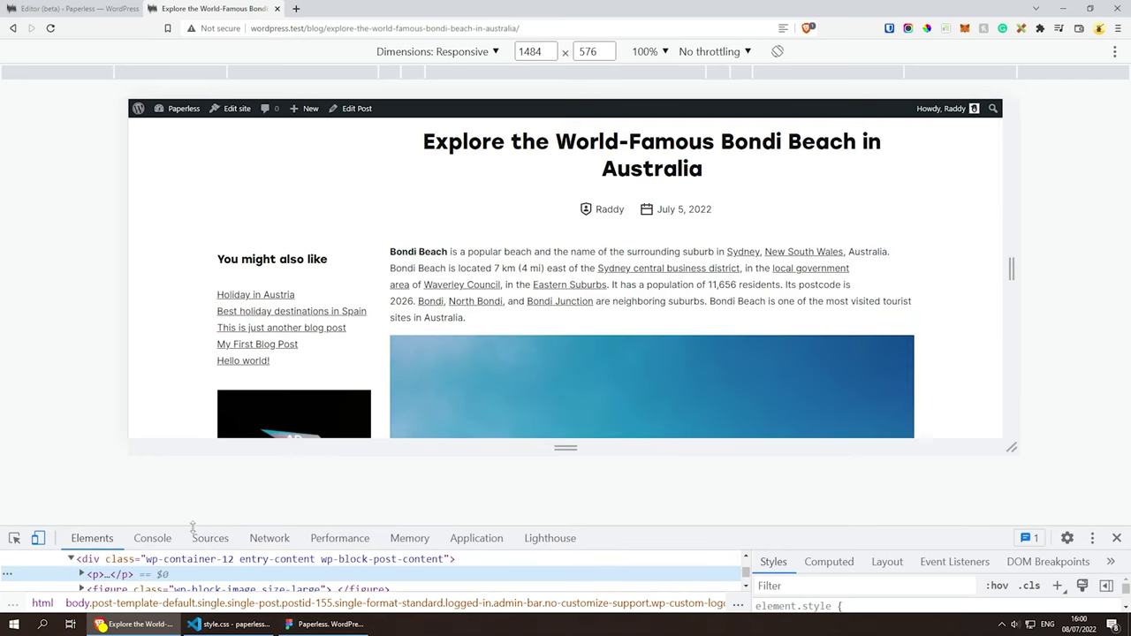
drag(191, 529, 71, 391)
click(38, 400)
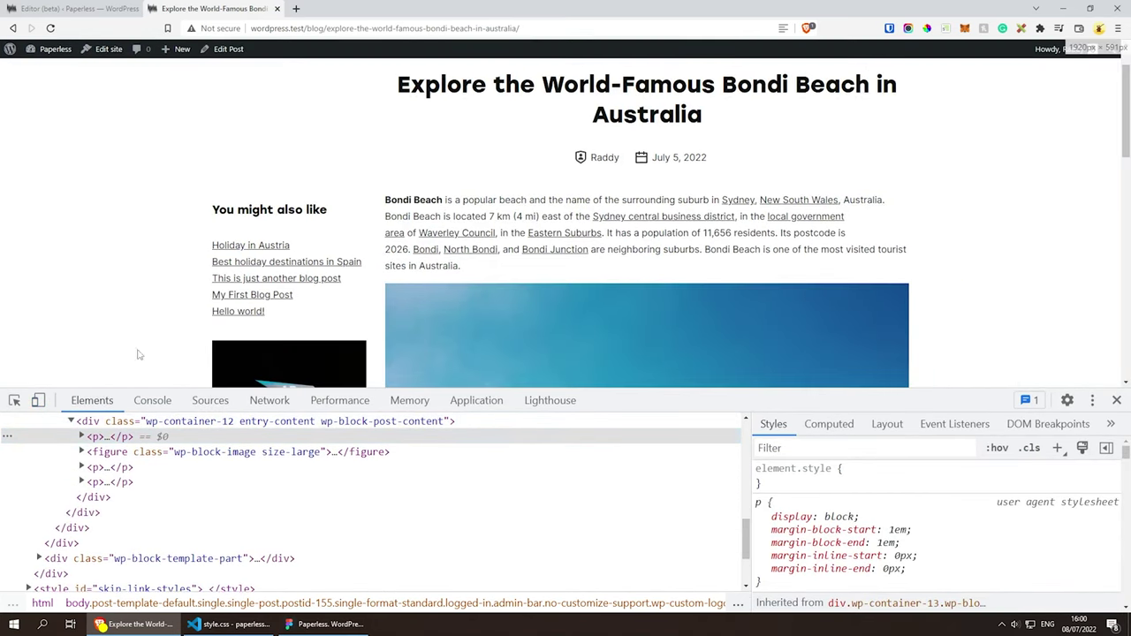
click(14, 400)
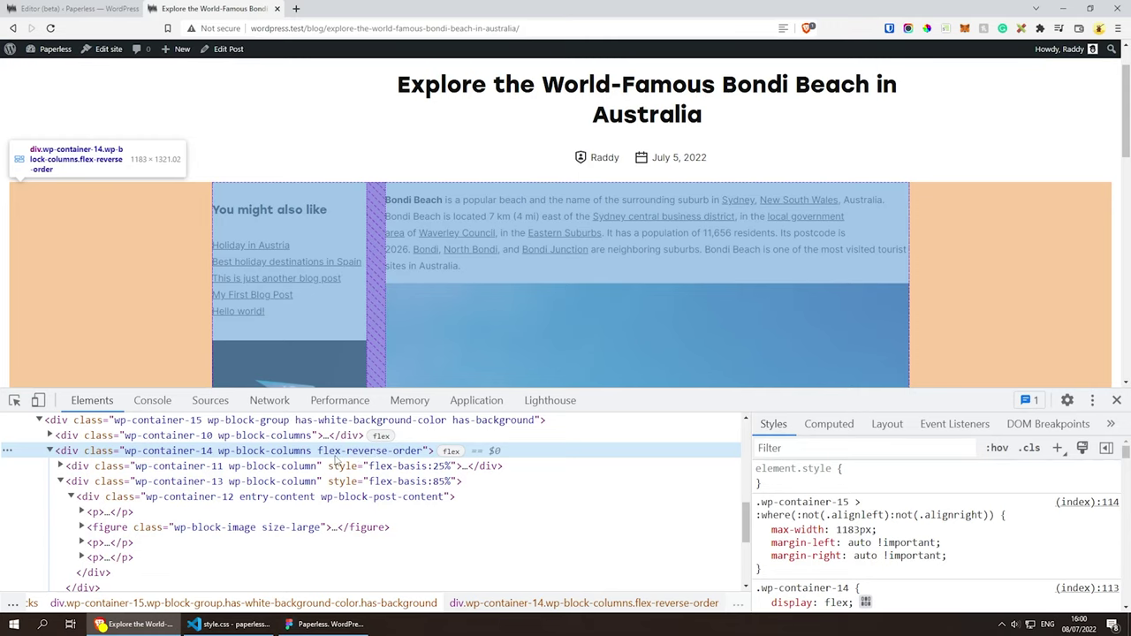
click(230, 624)
Add a .flex-reverse-order selector at the end of style.css.
key(Return)
key(Return)
scroll(490, 200, down, 3)
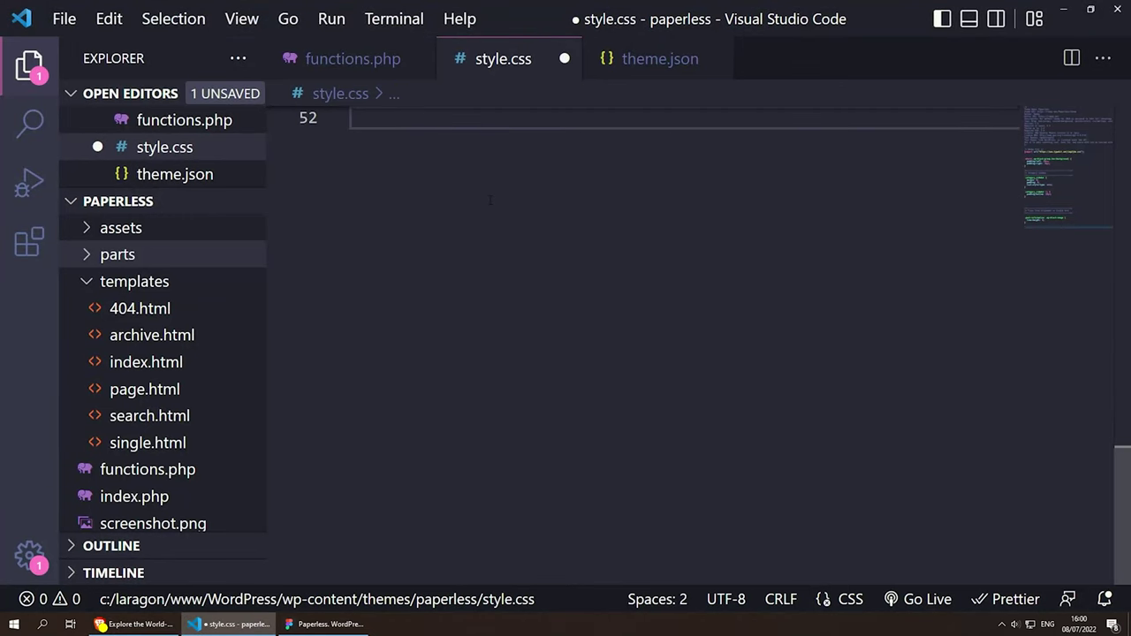
scroll(489, 200, up, 1)
key(Return)
key(Return)
key(ctrl+v)
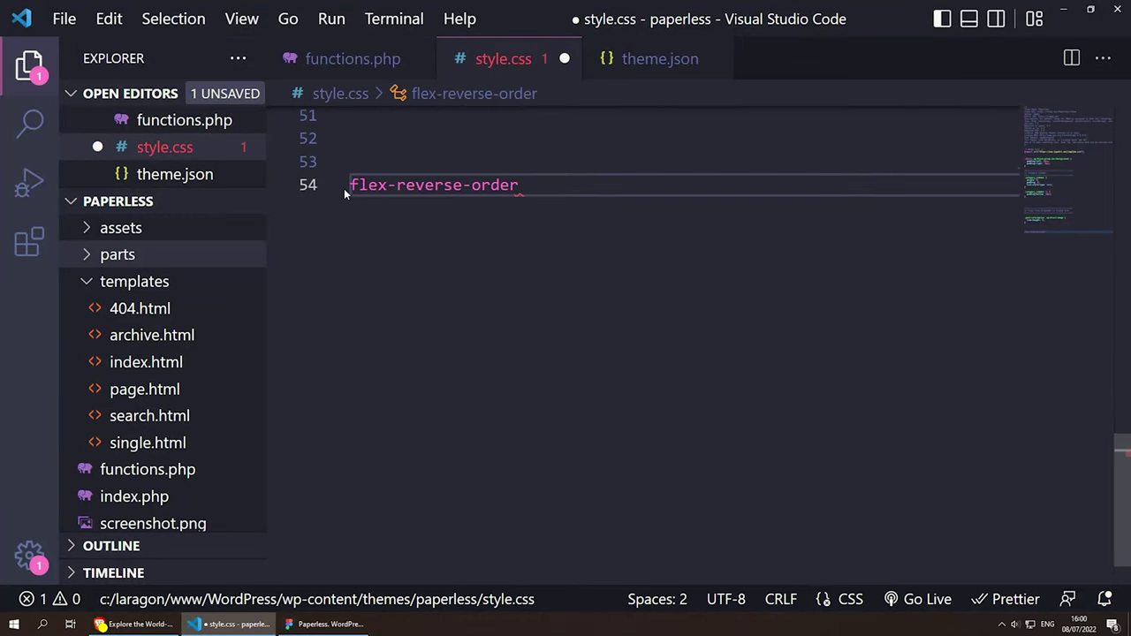
key(shift+Home)
key(Home)
text(.)
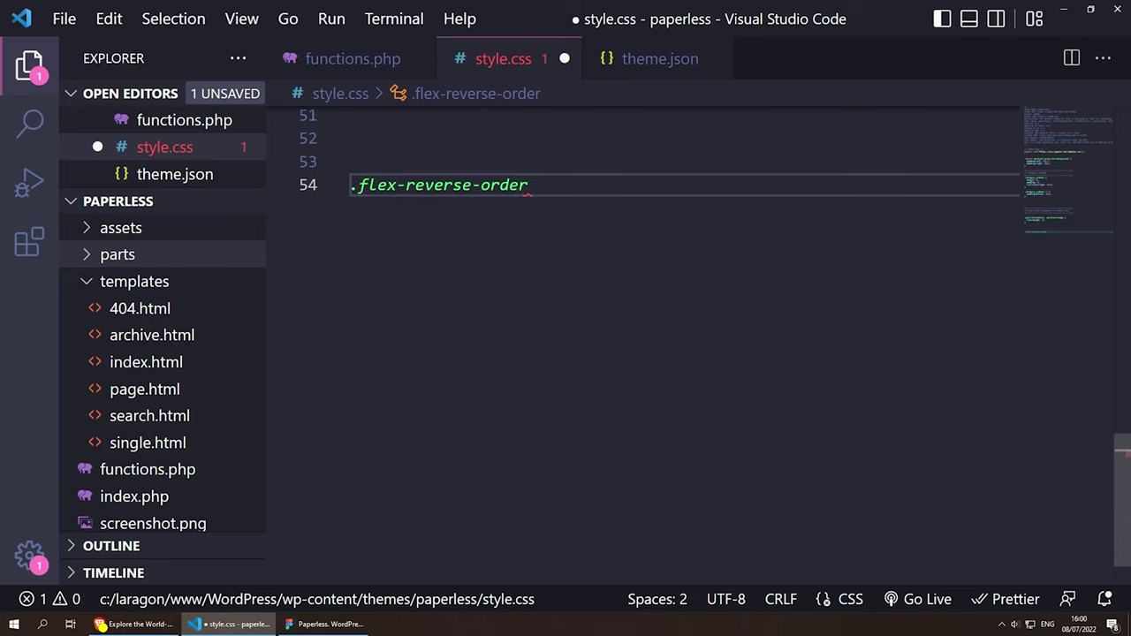
Give the rule flex-direction: column-reverse and save the stylesheet.
key(ctrl+b)
click(362, 183)
text({)
key(Return)
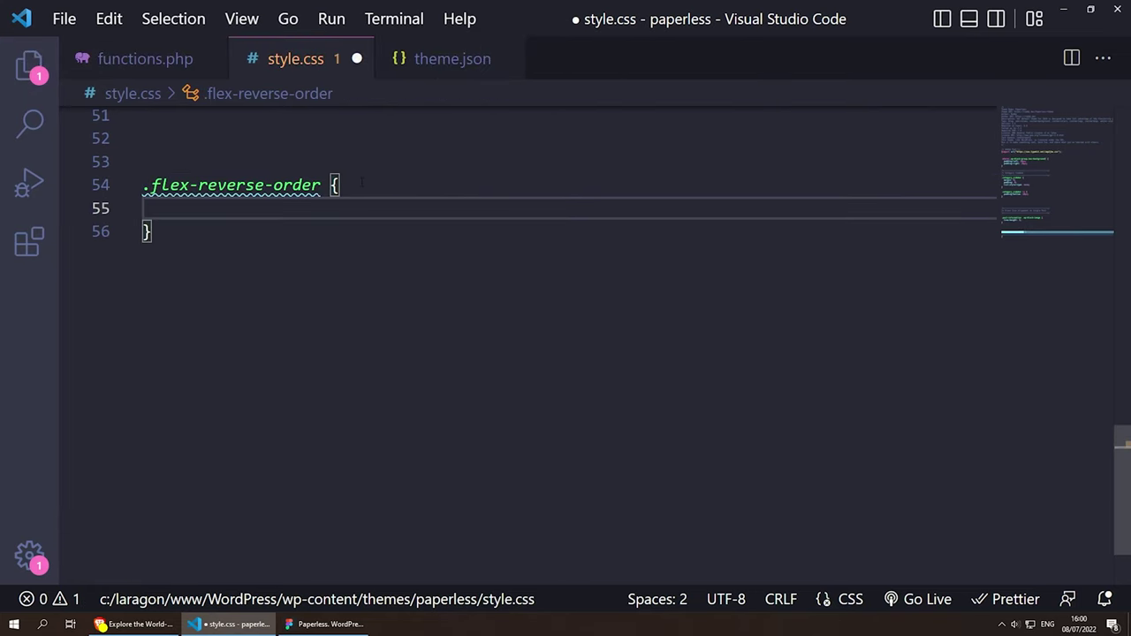
text(flex)
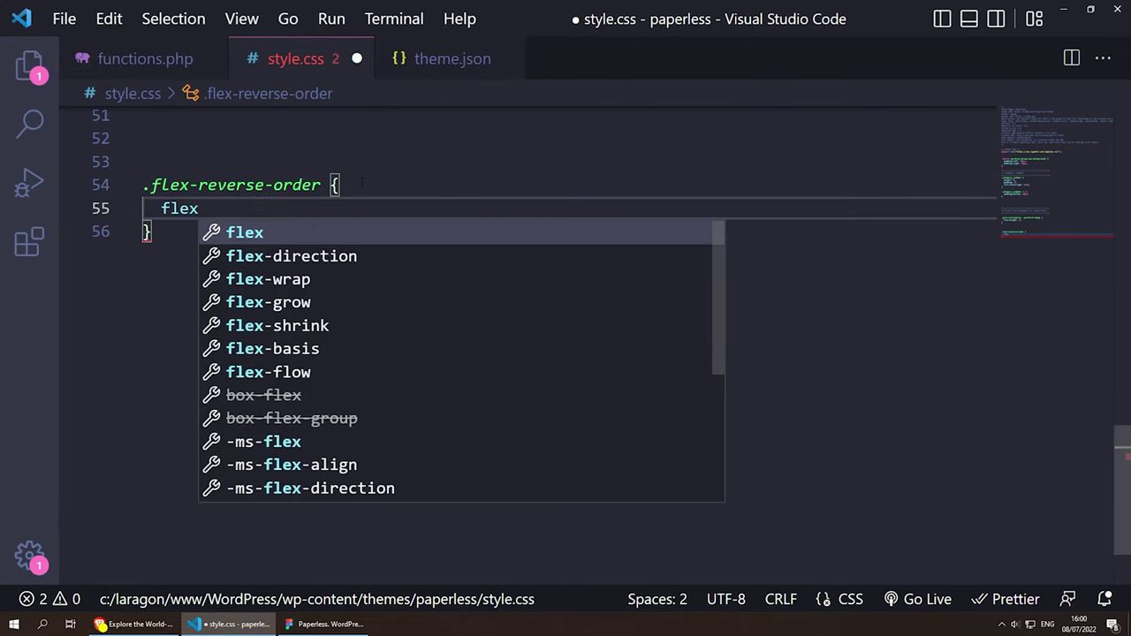
key(Down)
key(Return)
key(Down)
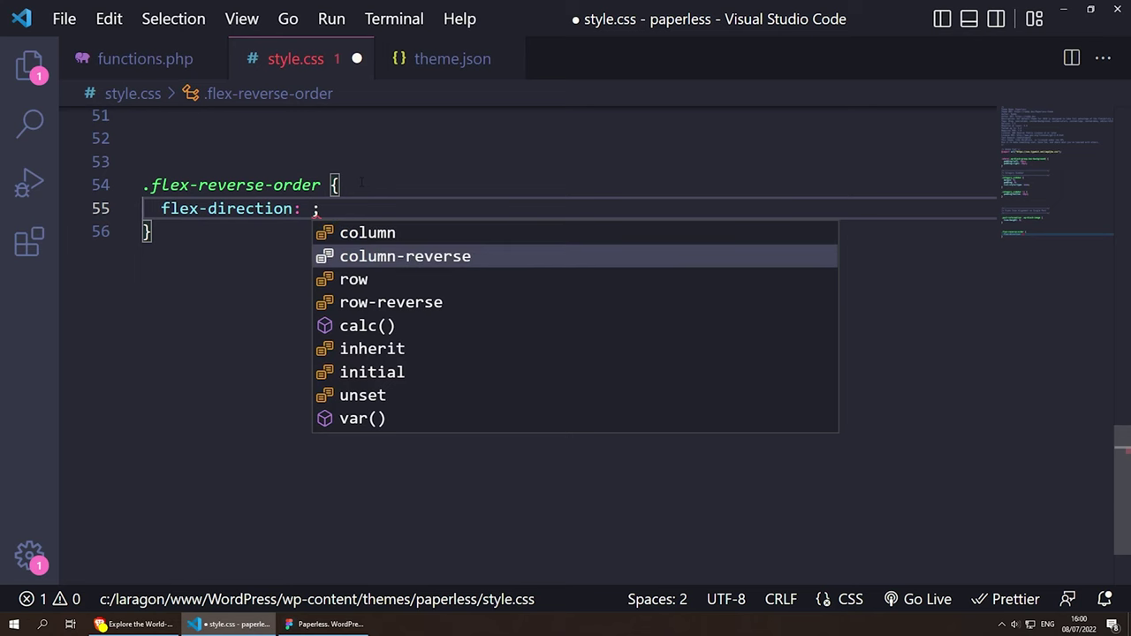
key(Return)
key(ctrl+s)
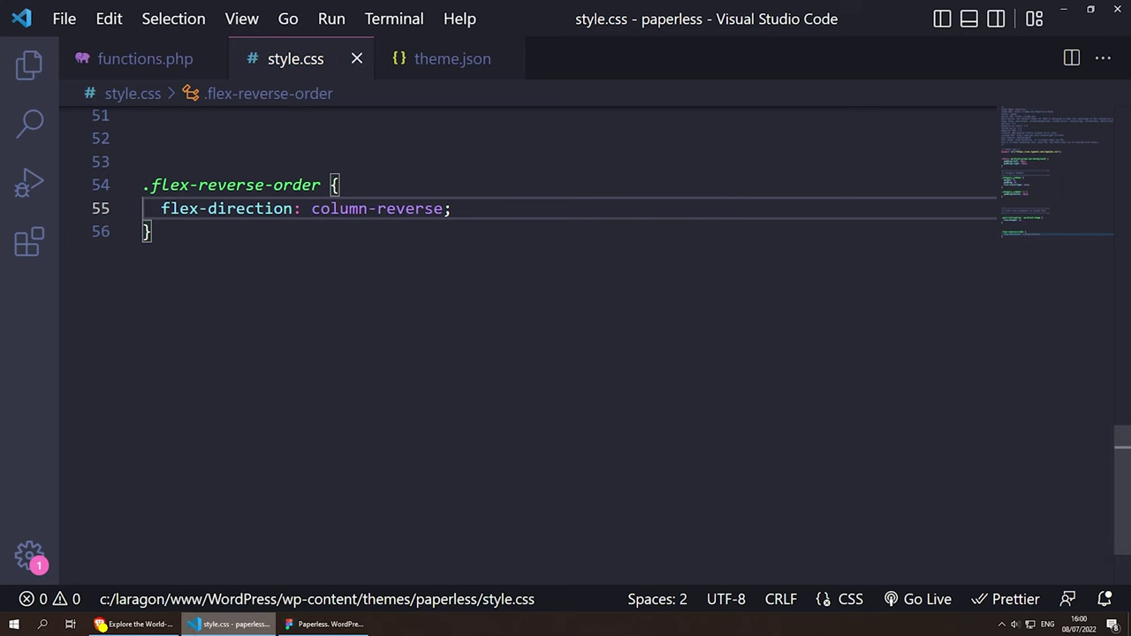
key(alt+Tab)
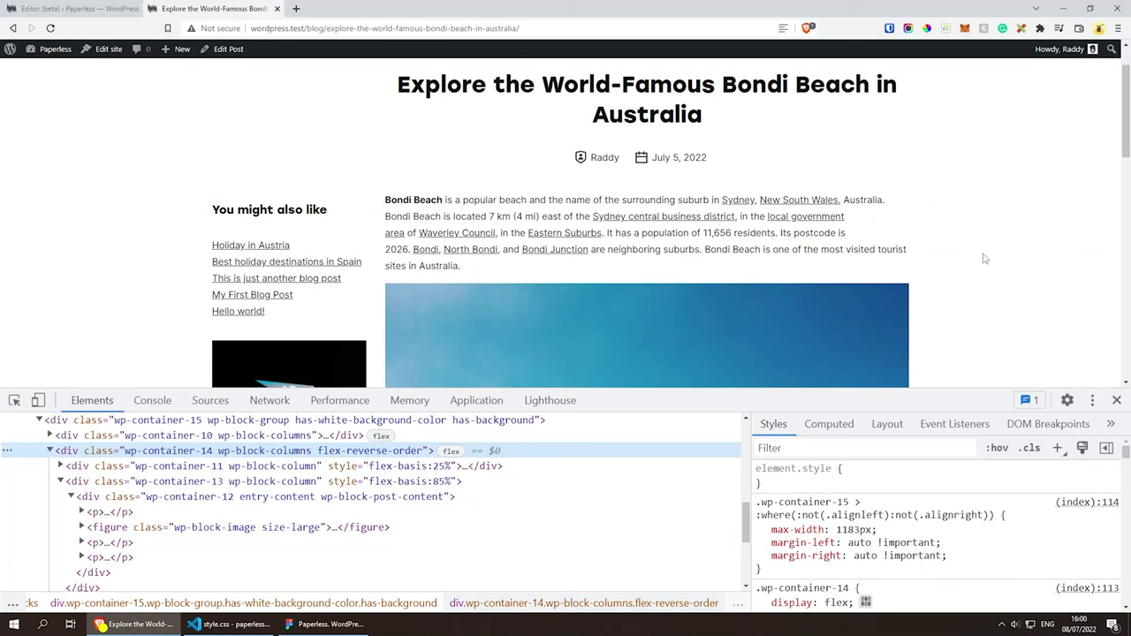
Reload the Bondi Beach post and check that the related-posts column now sits below the article.
key(F5)
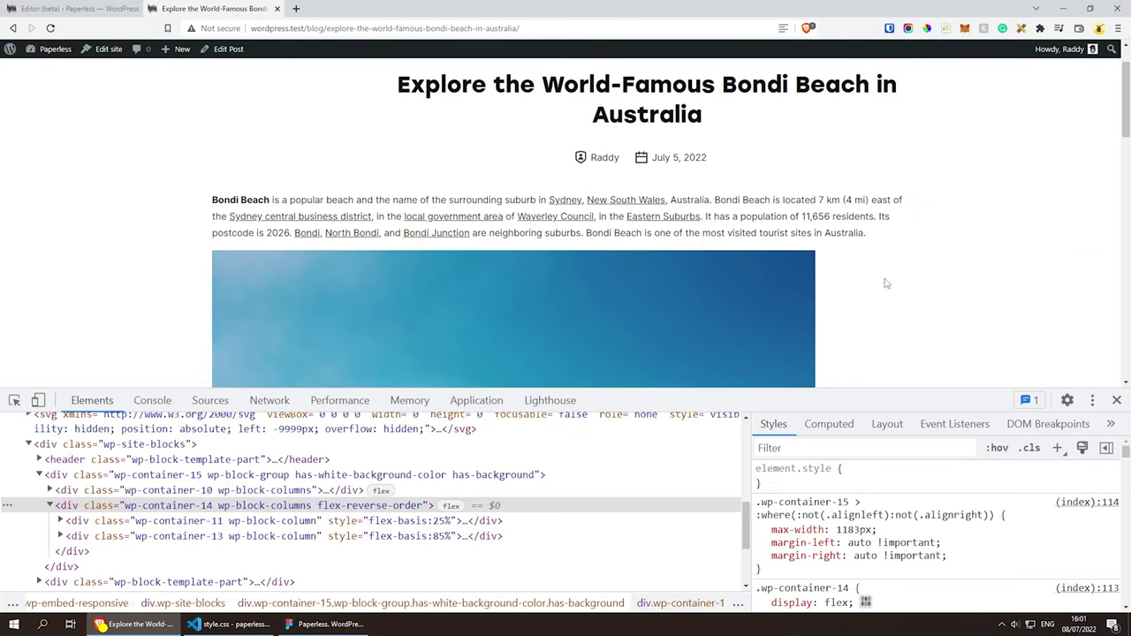
scroll(228, 263, down, 15)
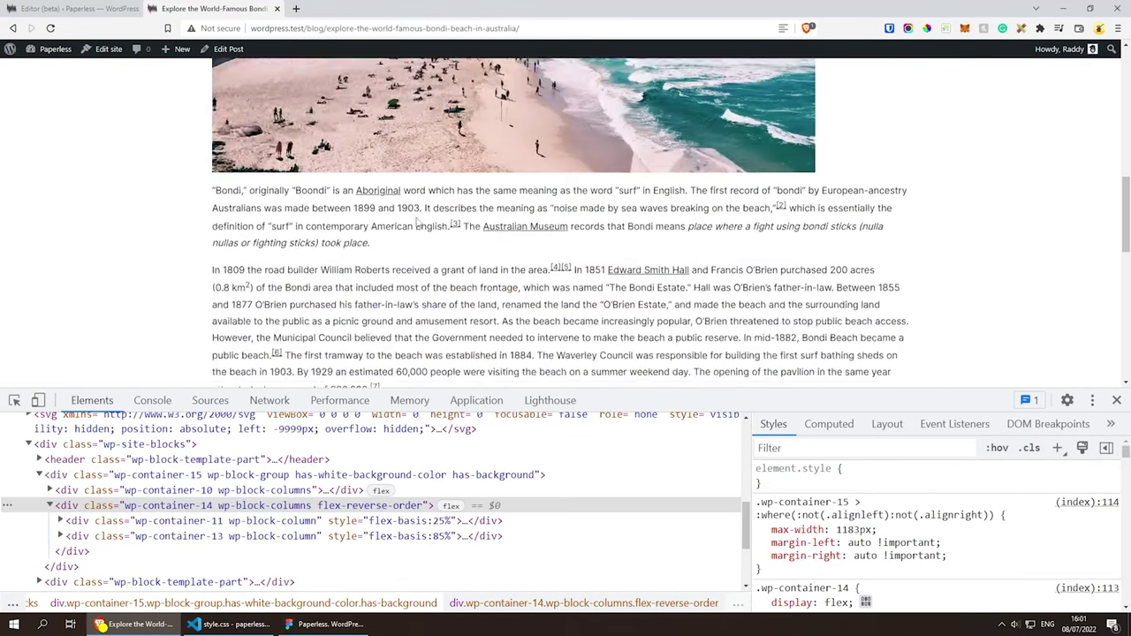
scroll(954, 351, up, 15)
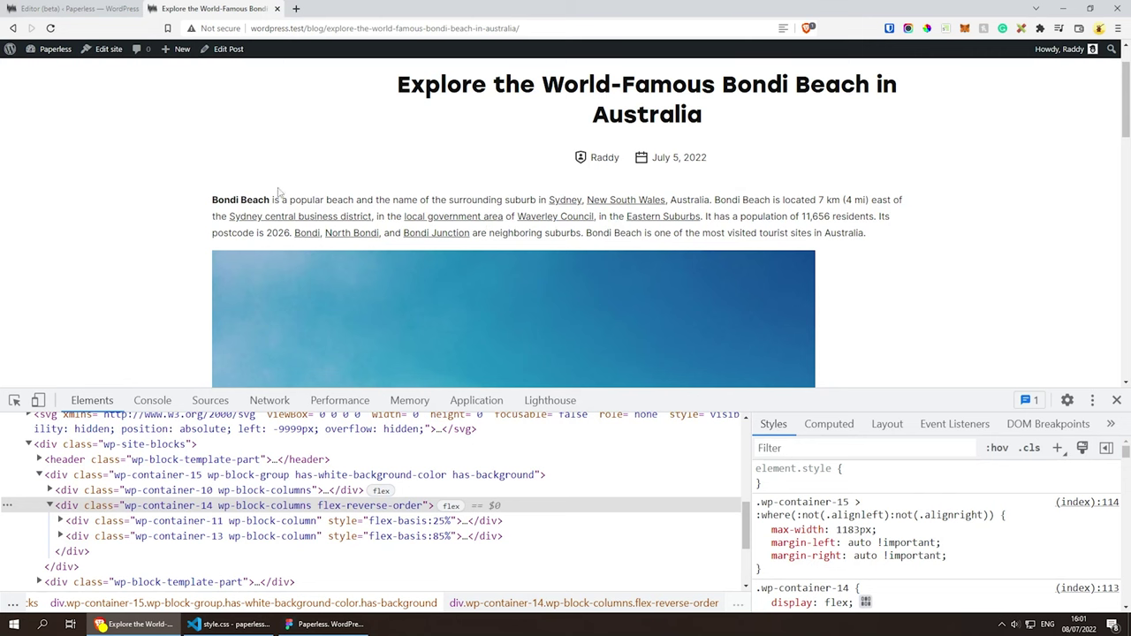
scroll(278, 192, down, 10)
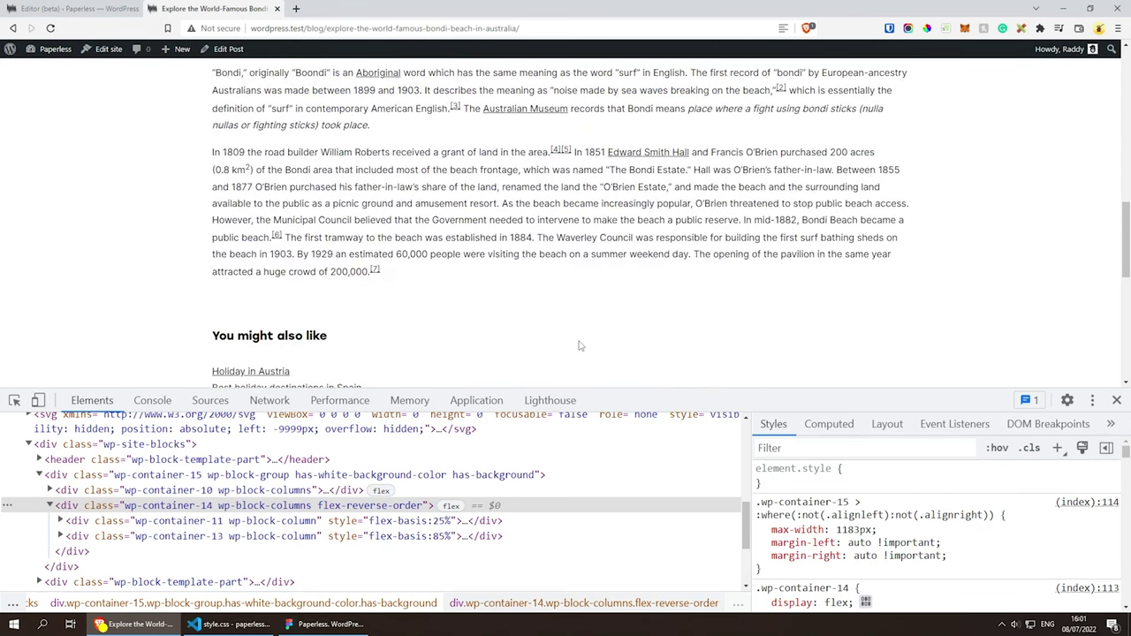
scroll(579, 338, up, 10)
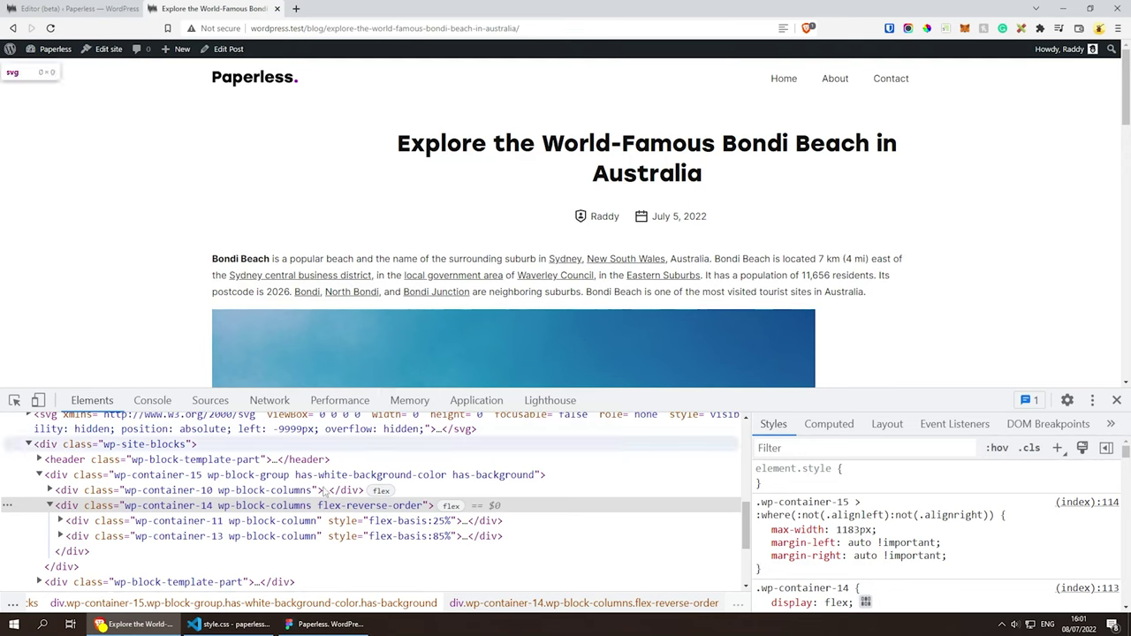
click(228, 623)
click(252, 141)
click(265, 159)
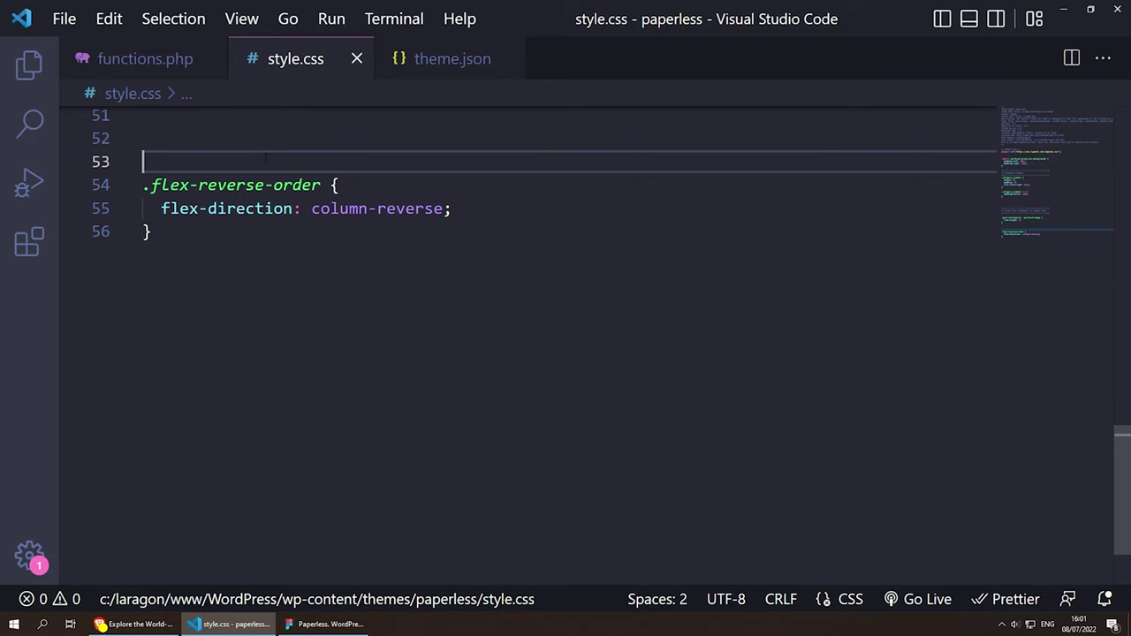
text(@)
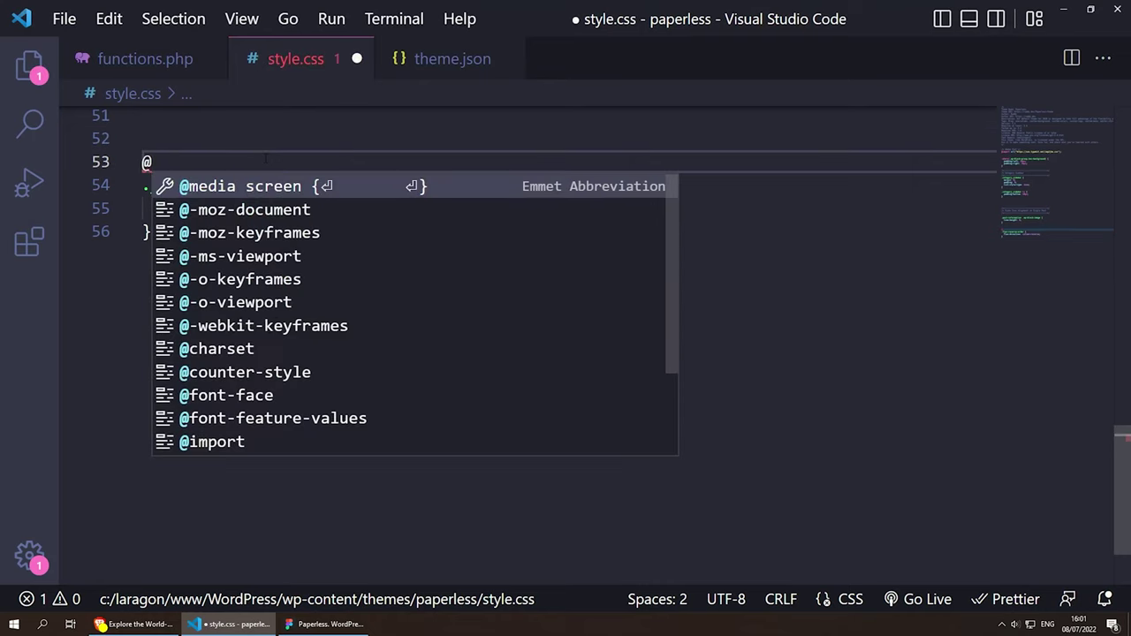
text(media only )
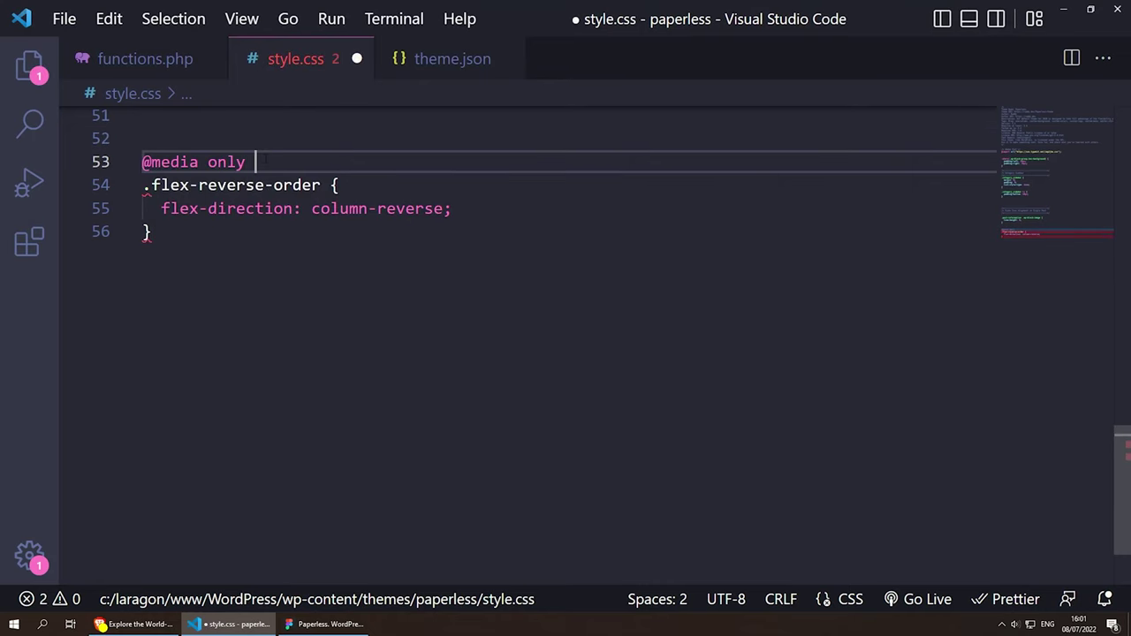
text(screen and )
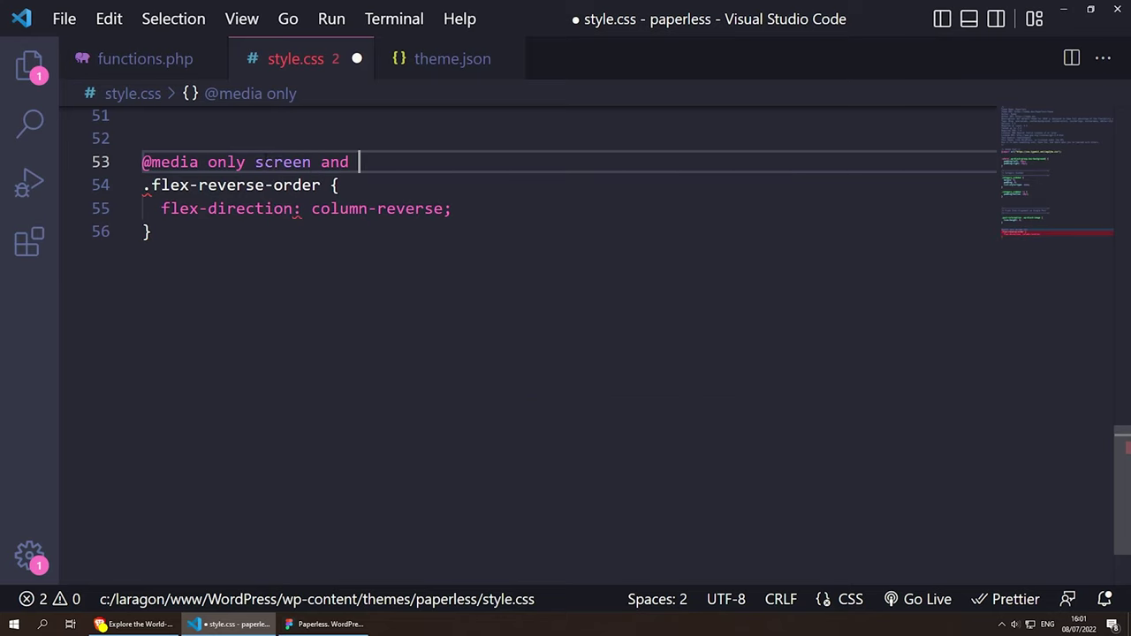
text((max-width: 77)
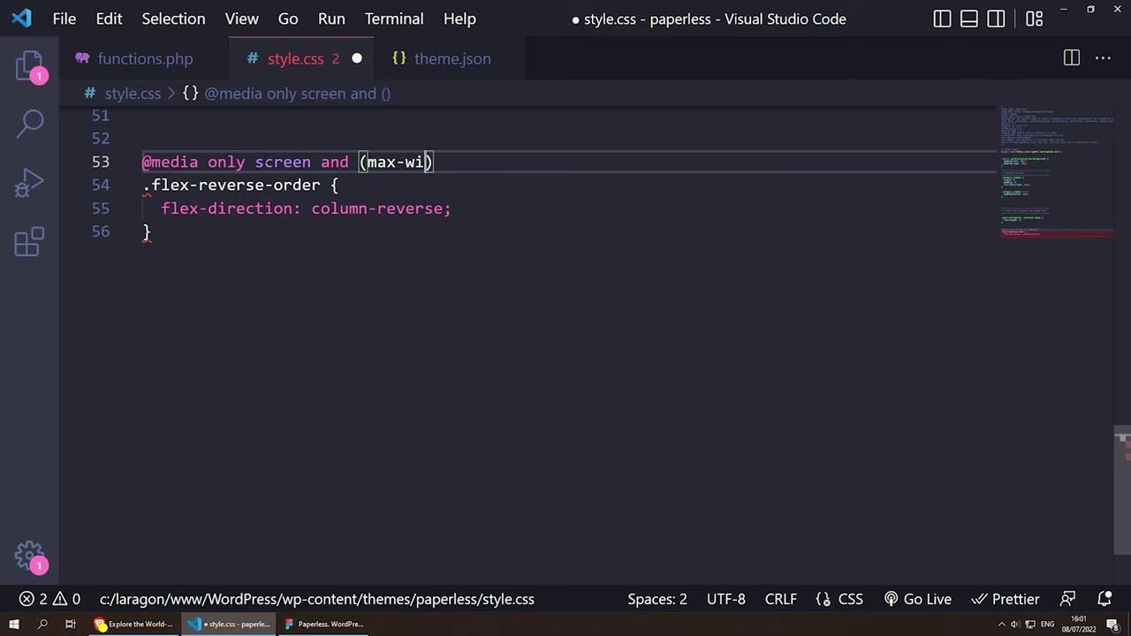
key(BackSpace)
text(88px))
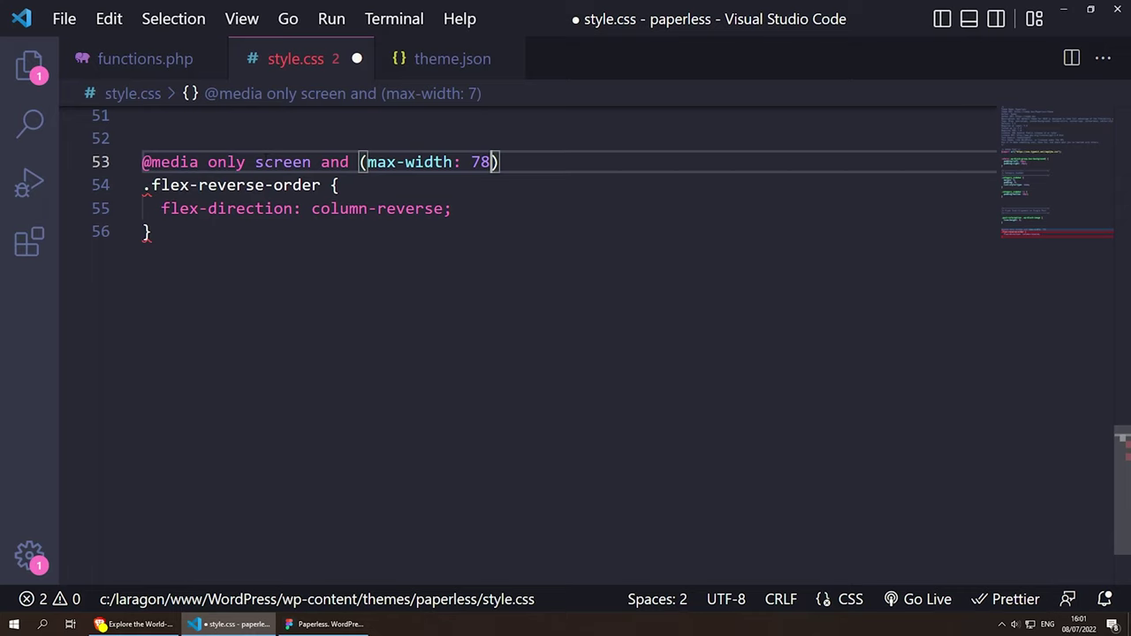
text( {)
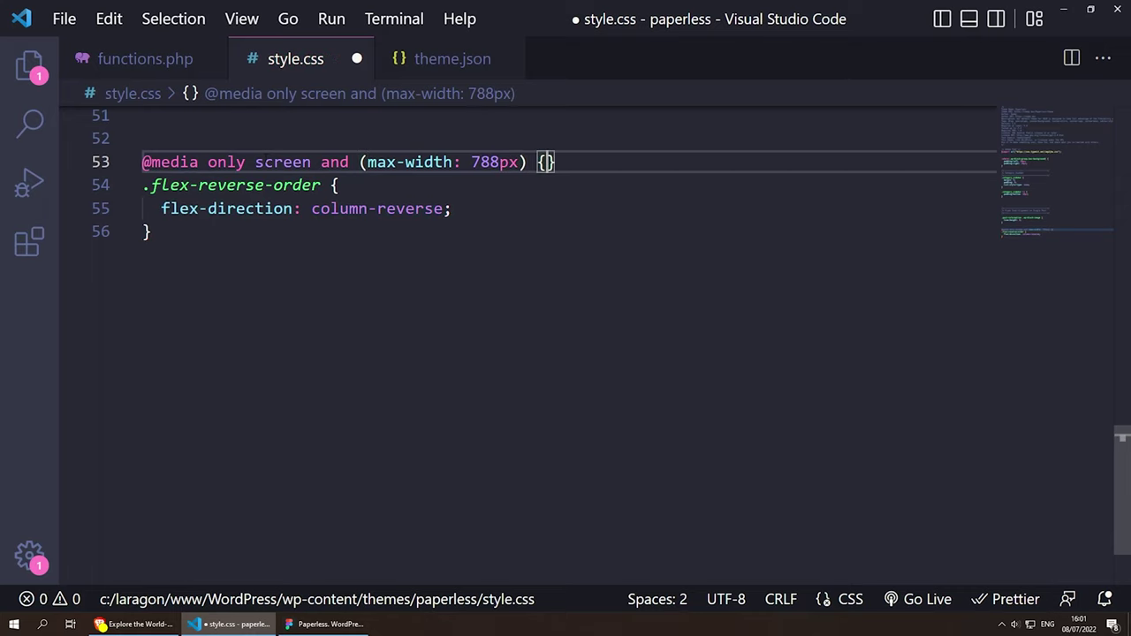
key(Delete)
click(195, 231)
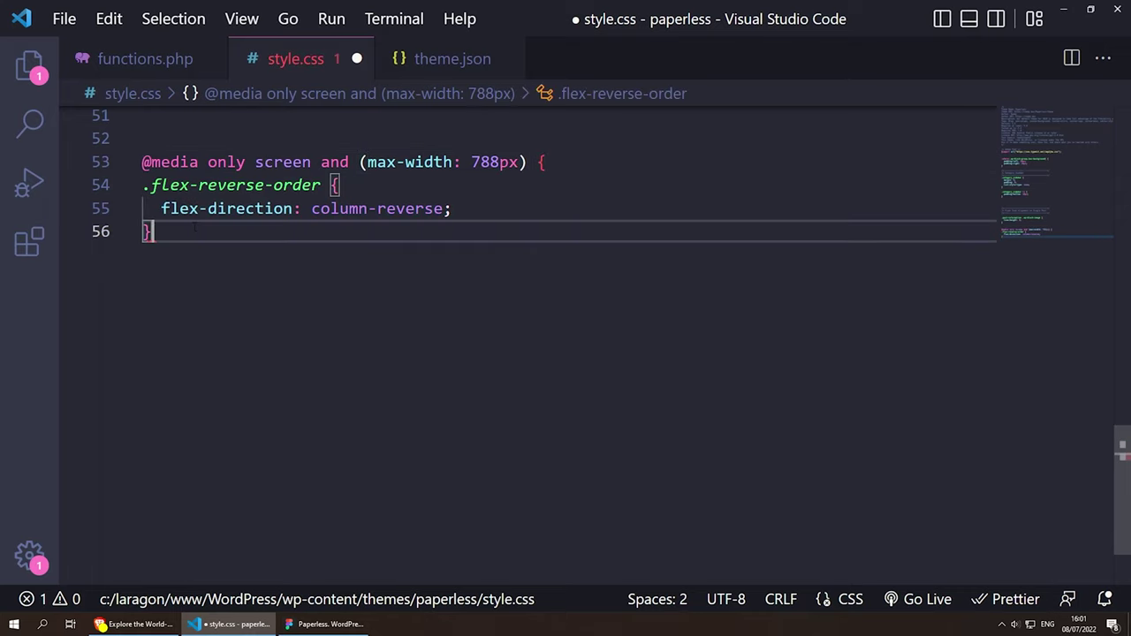
key(Return)
text(})
key(ctrl+s)
drag(193, 232, 141, 185)
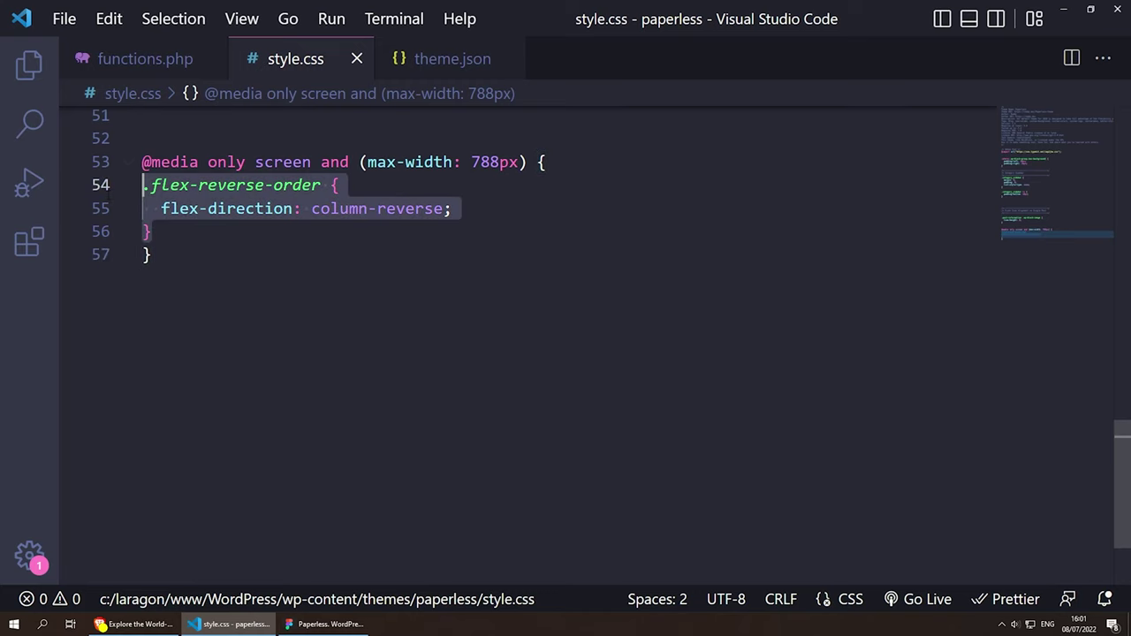
key(Tab)
key(ctrl+s)
Add a comment header titled 'Fixes Blog Post Mobile Order' above the media query and save.
scroll(385, 327, up, 1)
scroll(385, 328, up, 3)
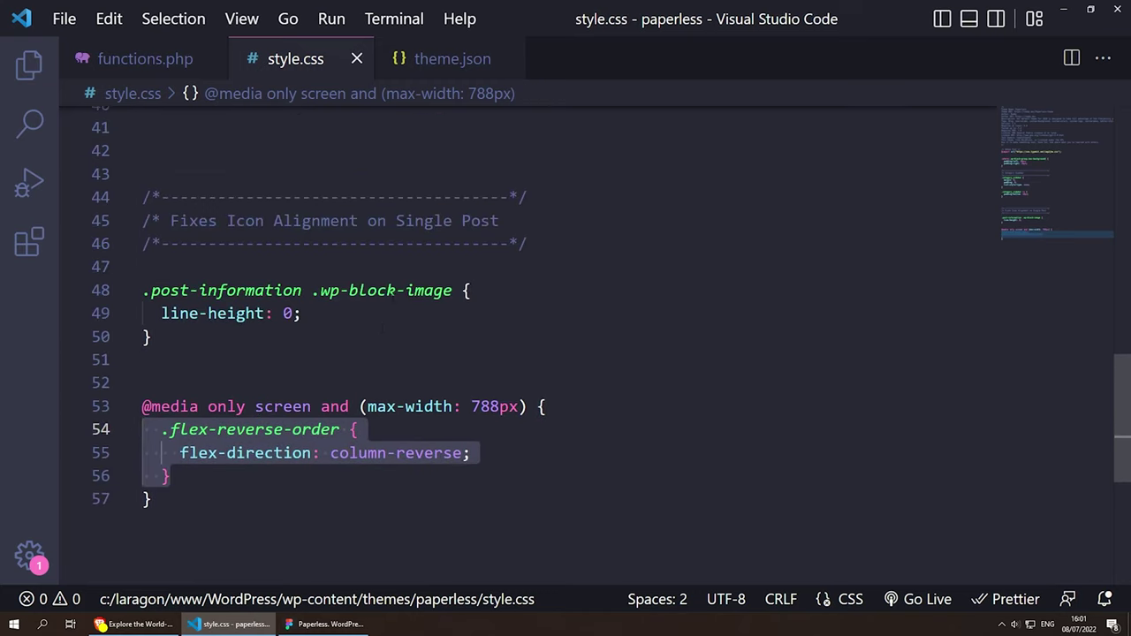
drag(527, 244, 143, 196)
key(ctrl+c)
click(201, 381)
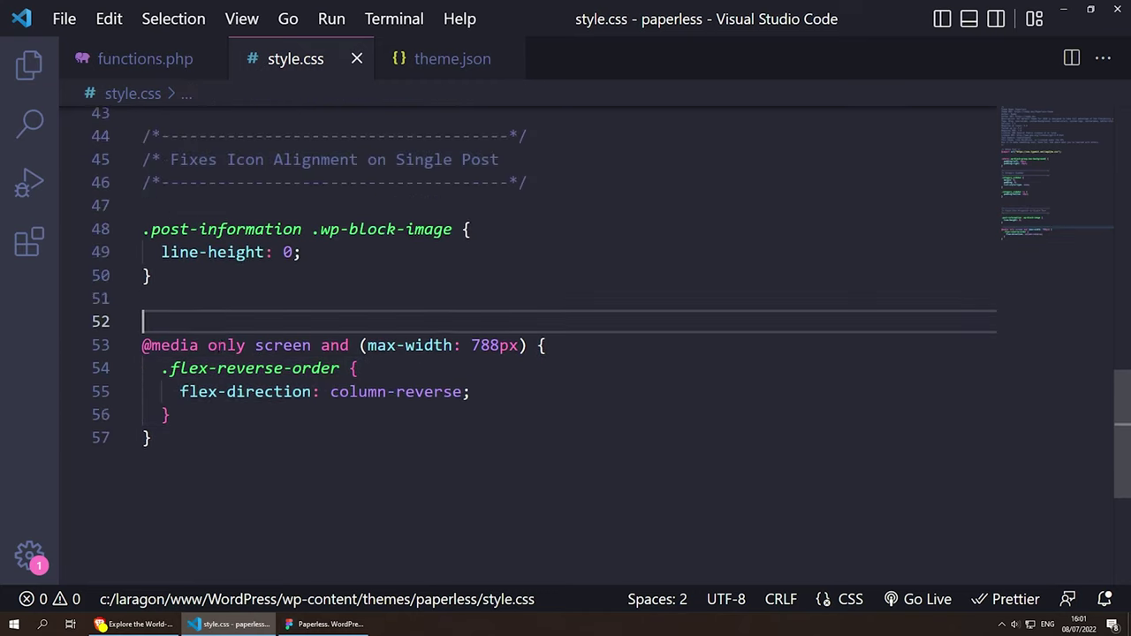
key(ctrl+v)
scroll(202, 381, down, 3)
drag(525, 218, 229, 223)
text(Bl)
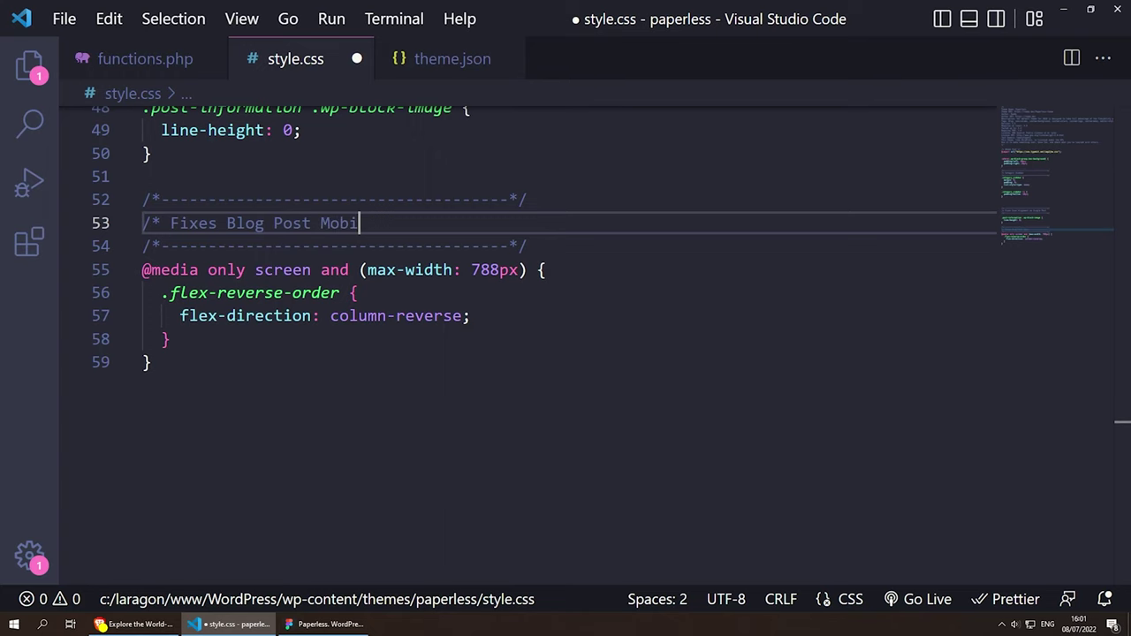
key(ctrl+s)
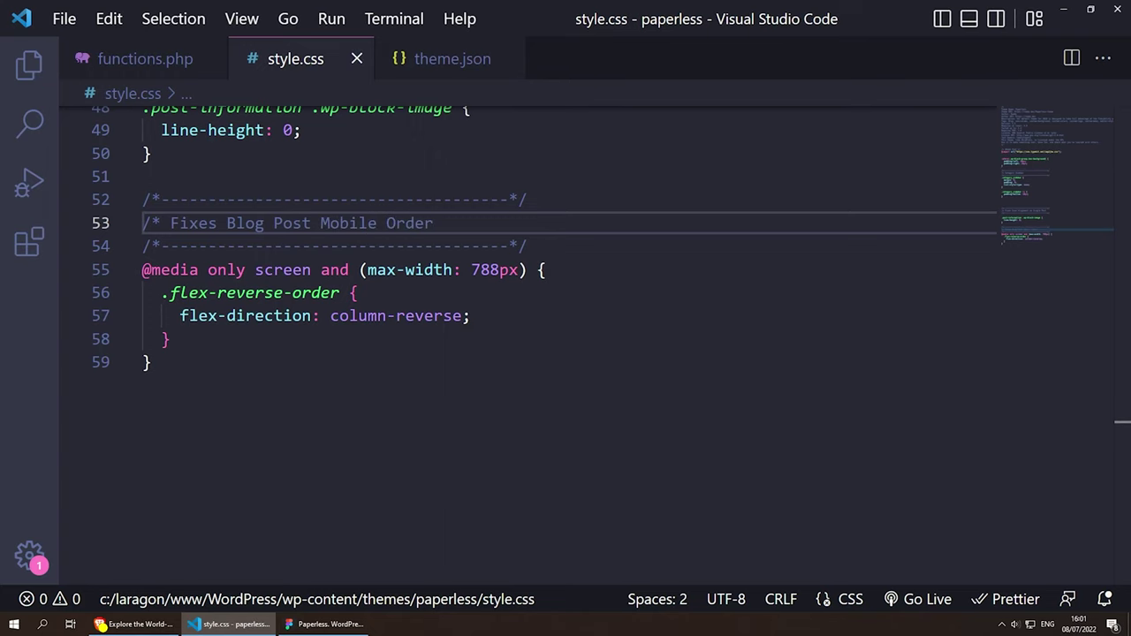
Reload the post, preview it at phone width in the device toolbar, then widen it to 1534px.
click(137, 624)
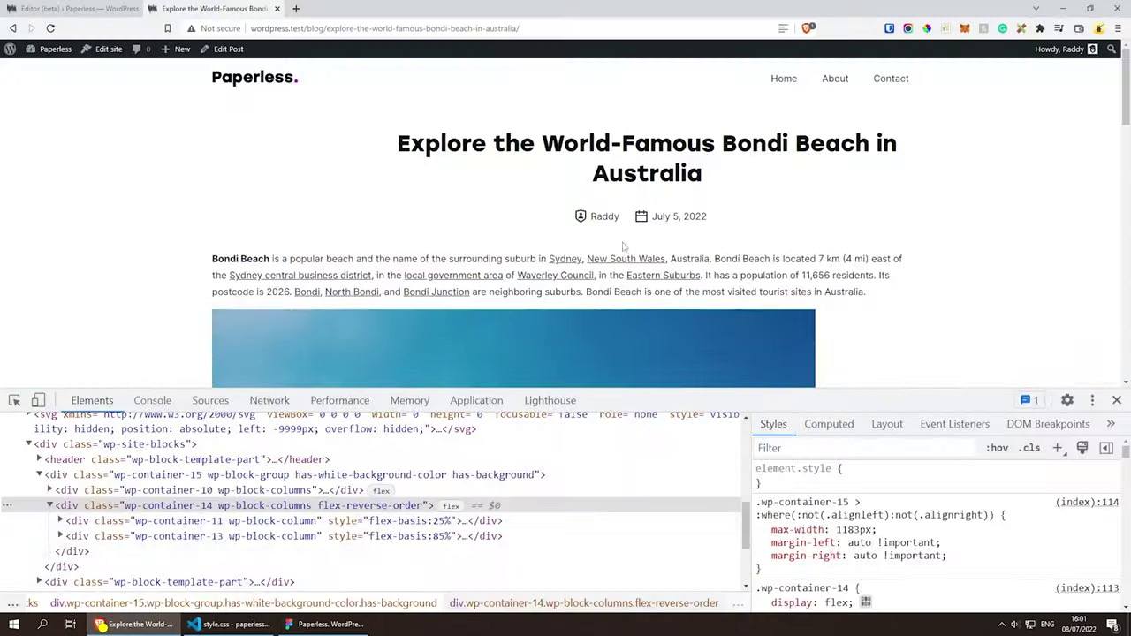
key(ctrl+r)
scroll(459, 256, down, 5)
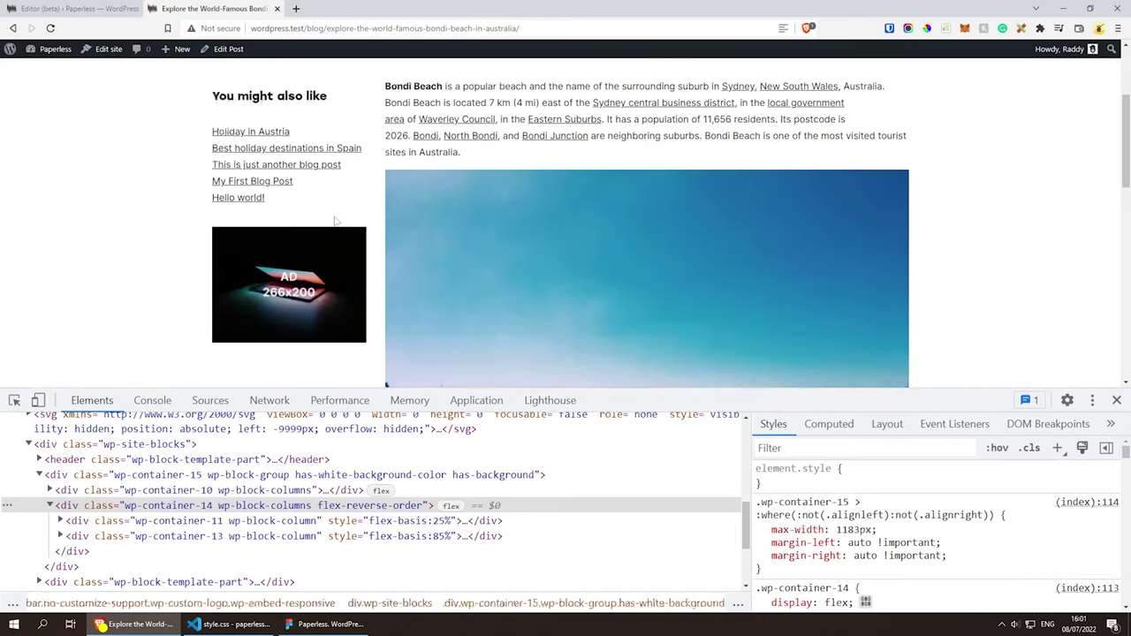
scroll(462, 263, up, 5)
click(38, 400)
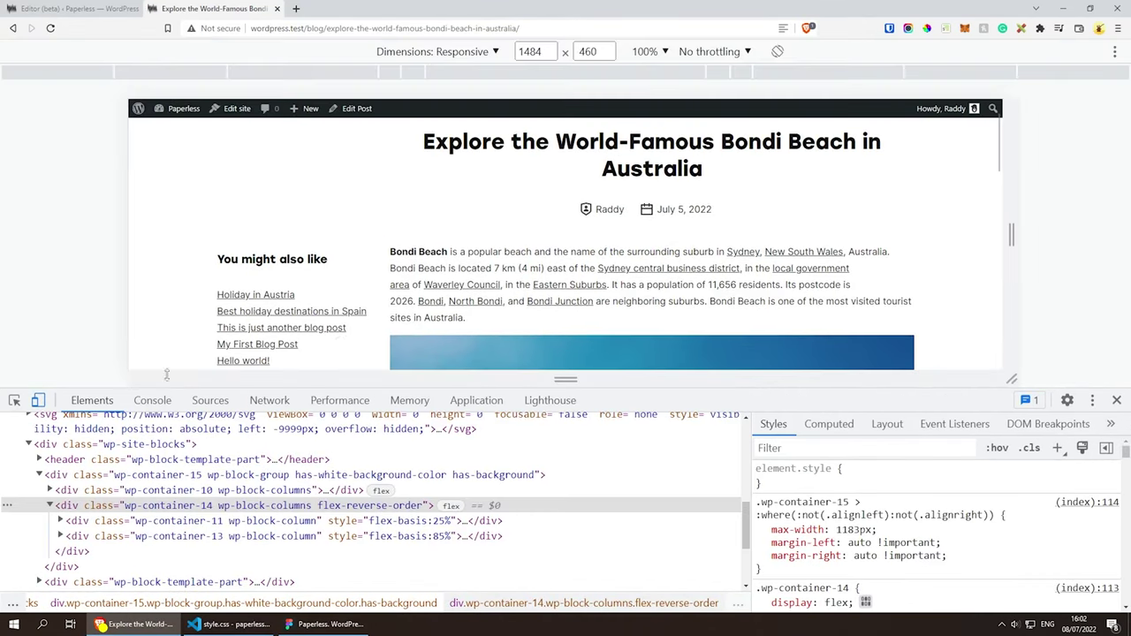
scroll(891, 249, down, 1)
drag(1001, 231, 731, 234)
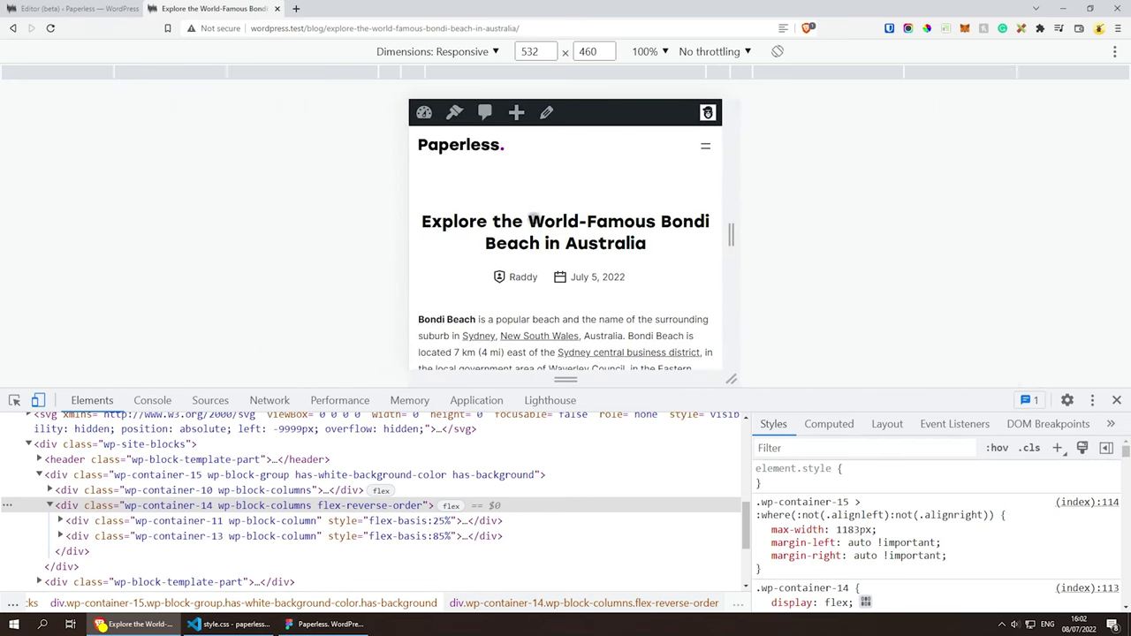
scroll(531, 218, down, 10)
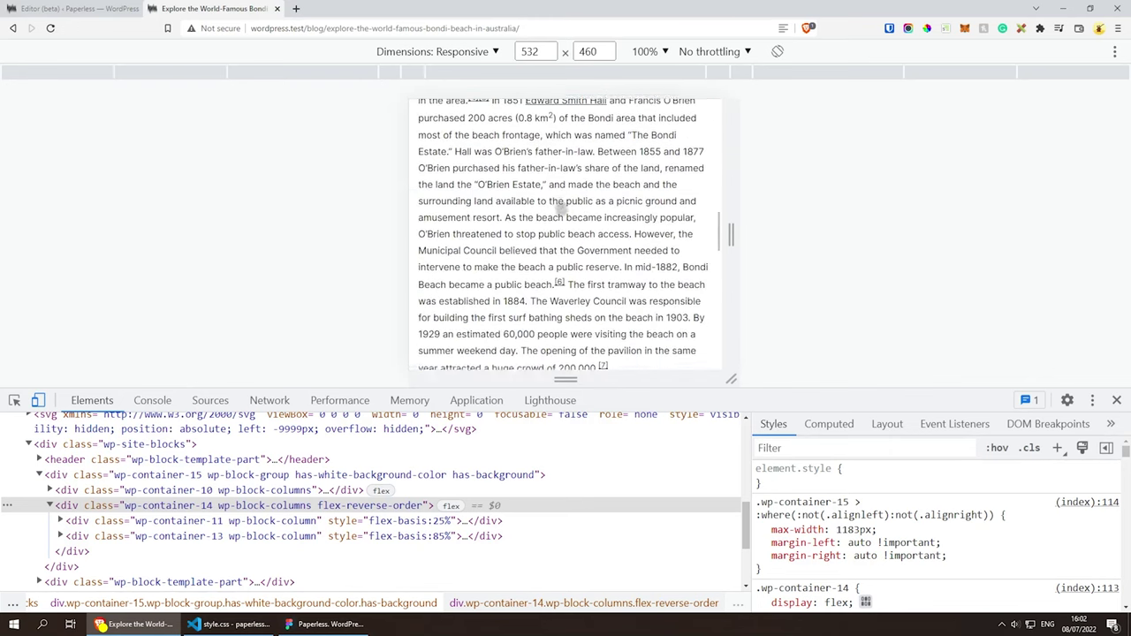
scroll(560, 206, down, 12)
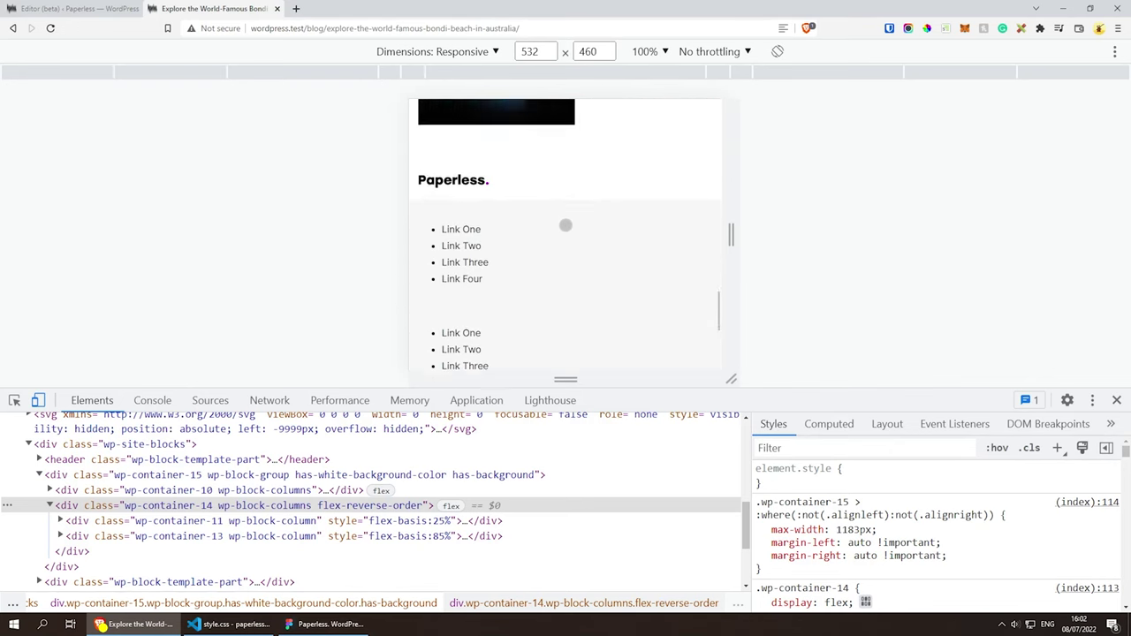
scroll(566, 225, up, 15)
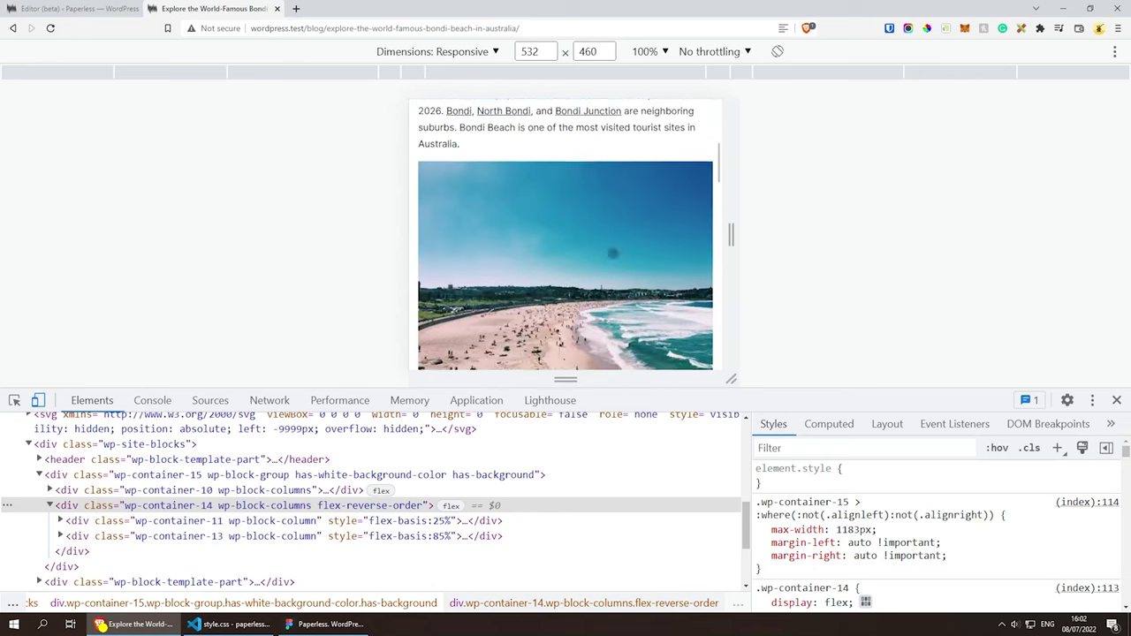
scroll(612, 253, up, 4)
drag(731, 234, 1024, 232)
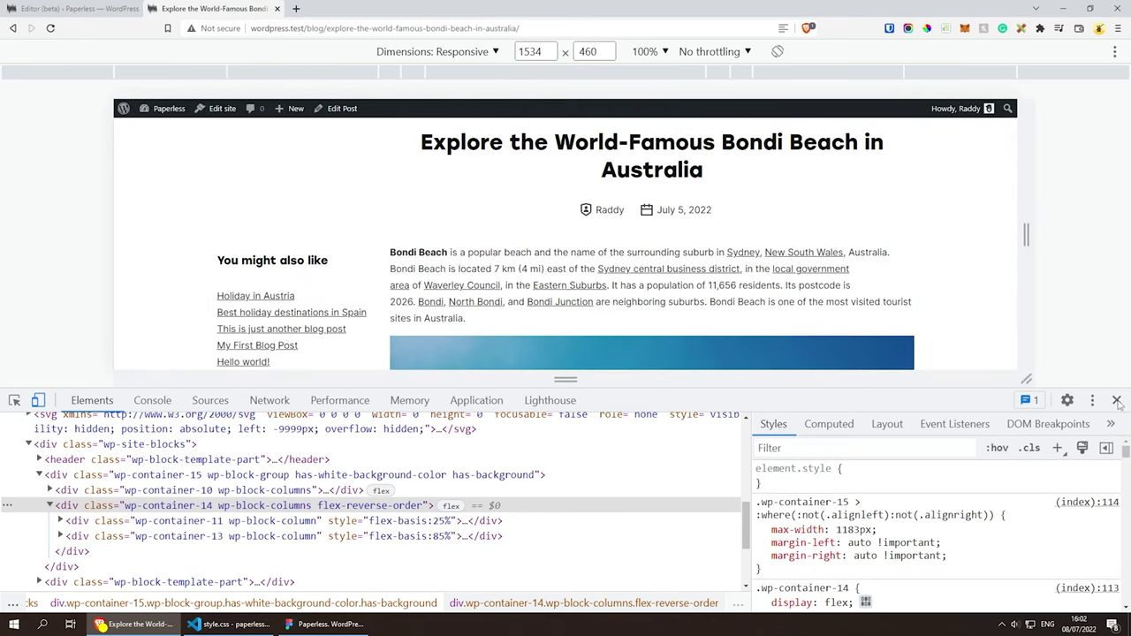
Close DevTools and open the Holiday in Austria post from the home page.
click(1117, 400)
click(254, 81)
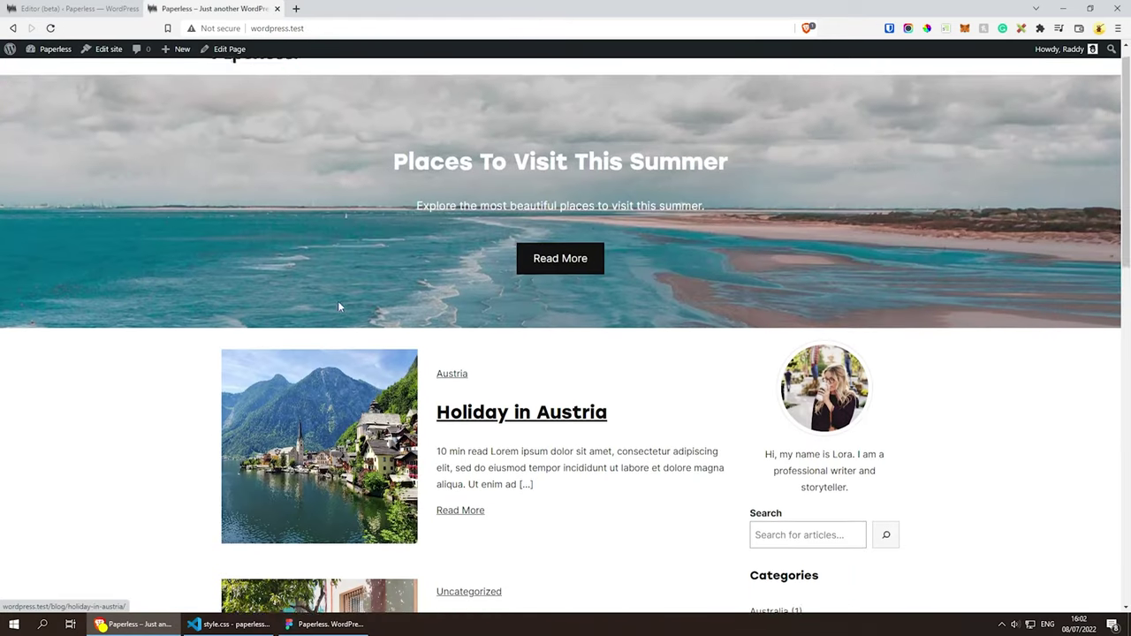
scroll(338, 307, down, 3)
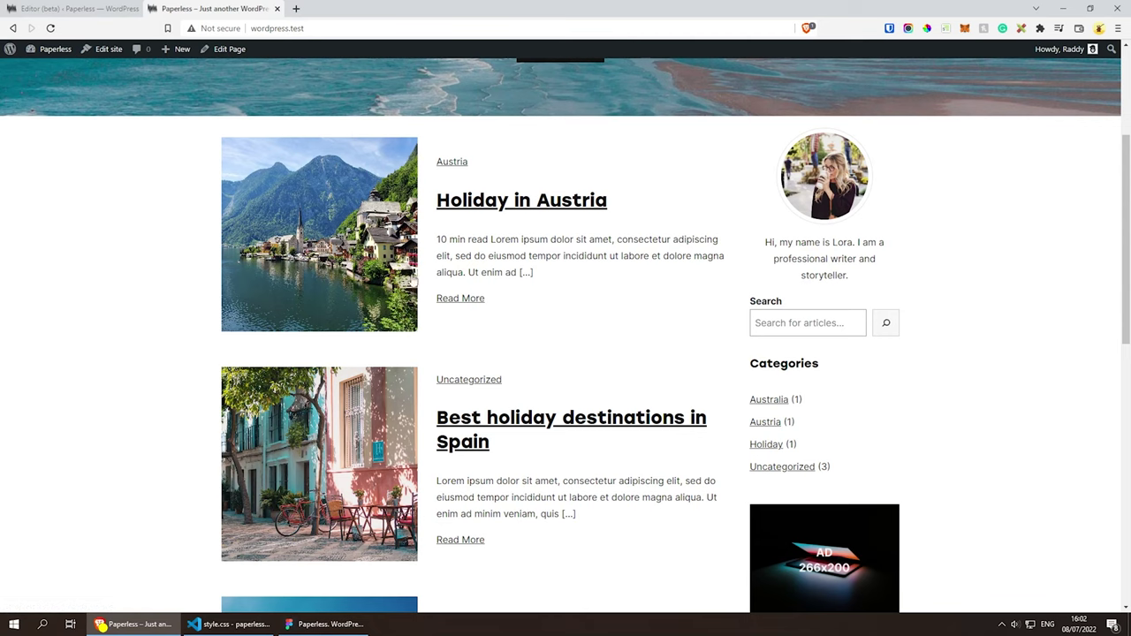
scroll(487, 372, down, 3)
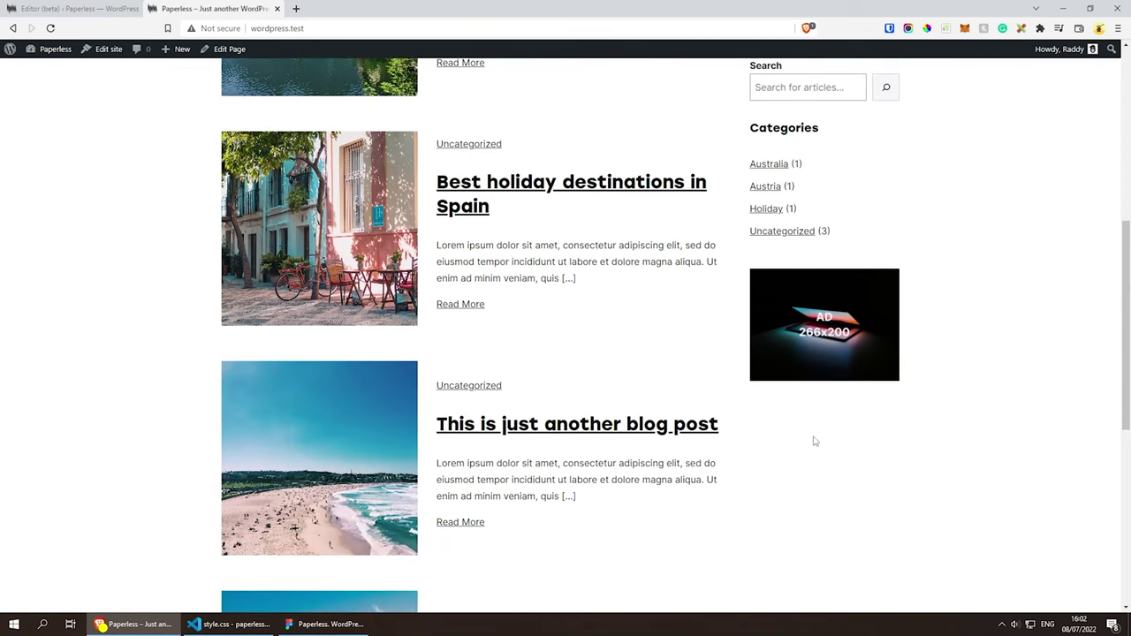
scroll(815, 441, down, 2)
scroll(813, 464, up, 8)
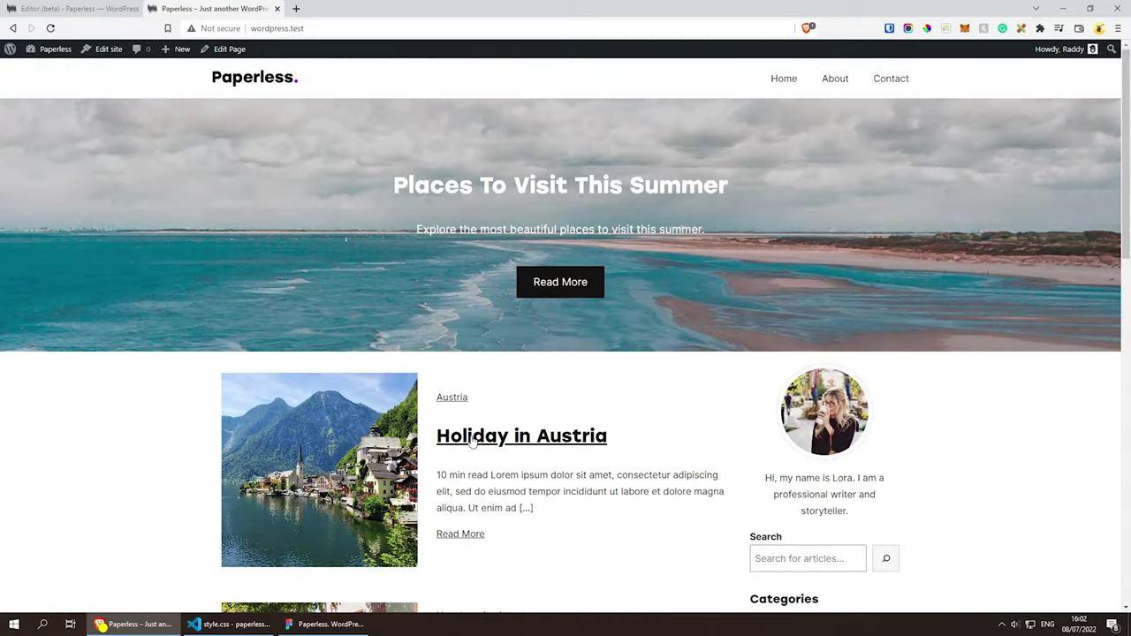
click(475, 440)
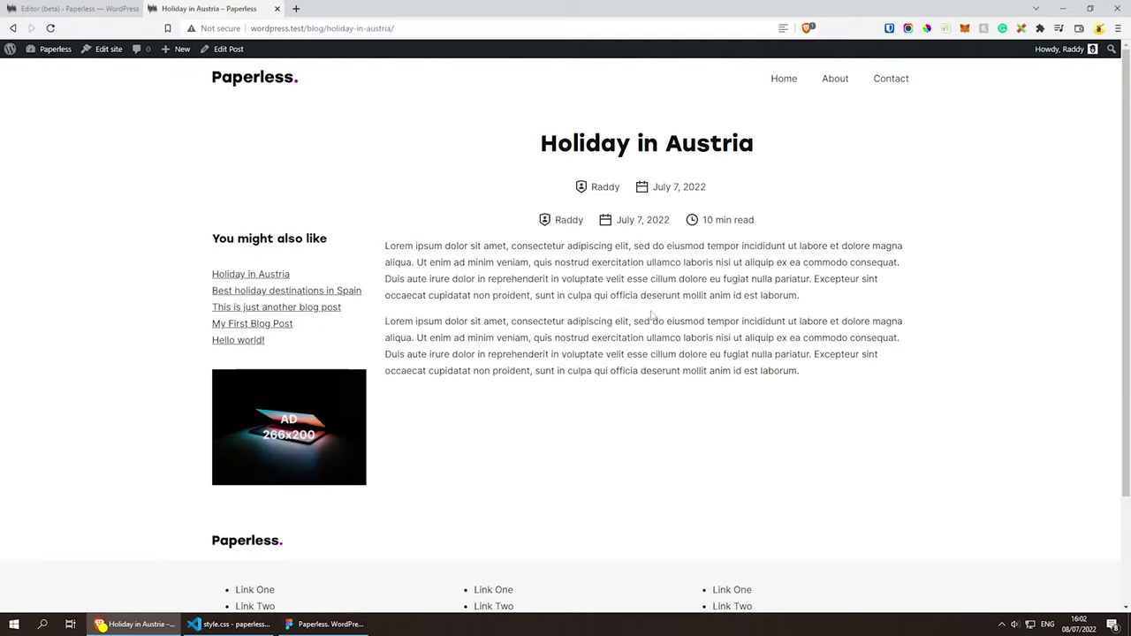
Delete the duplicate author, date and reading-time Row block in the editor and update the post.
triple_click(525, 225)
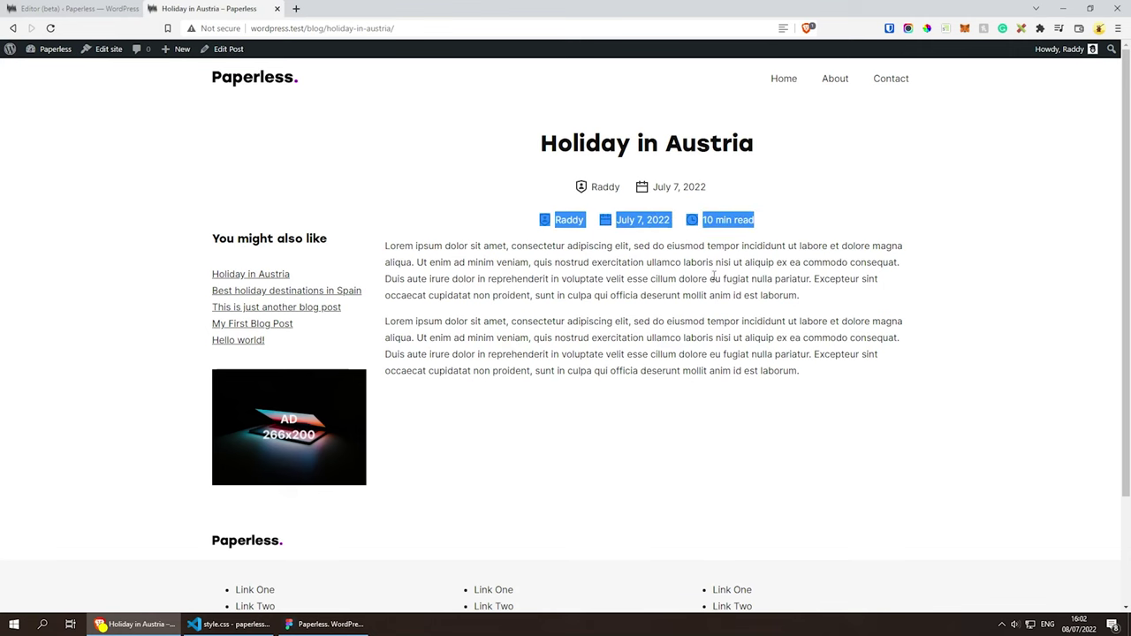
click(226, 49)
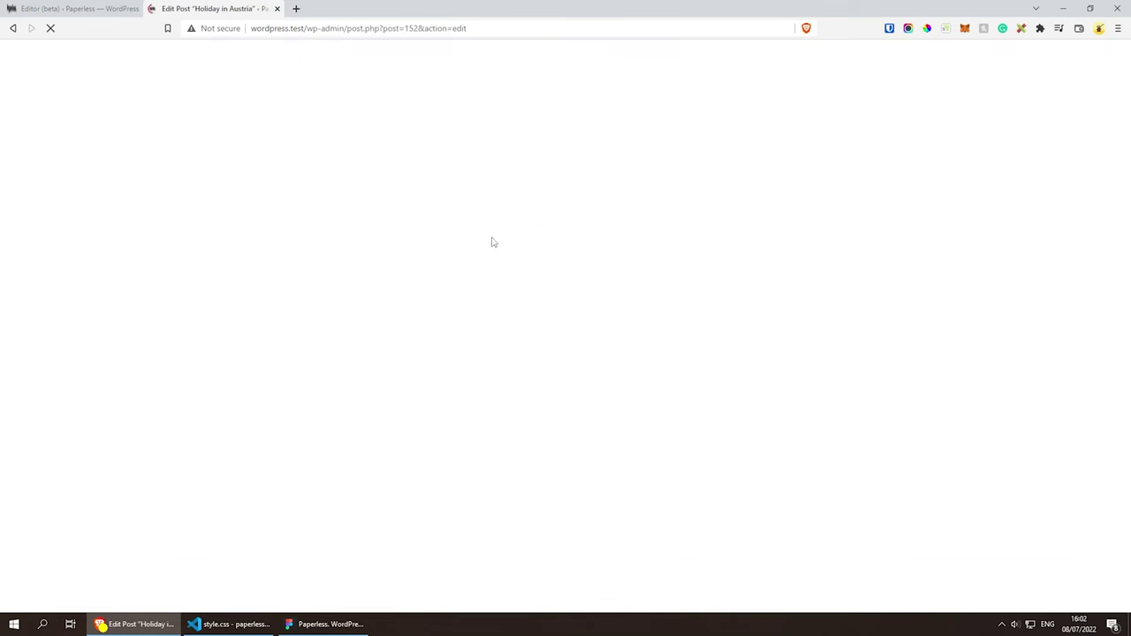
click(683, 179)
click(744, 182)
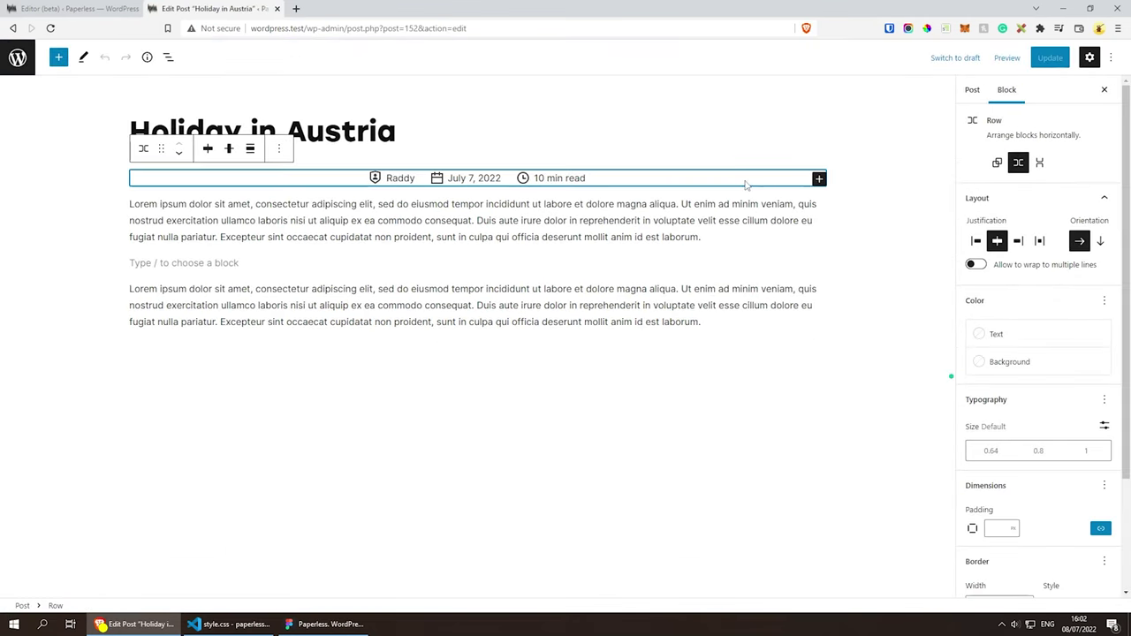
key(Delete)
click(1047, 59)
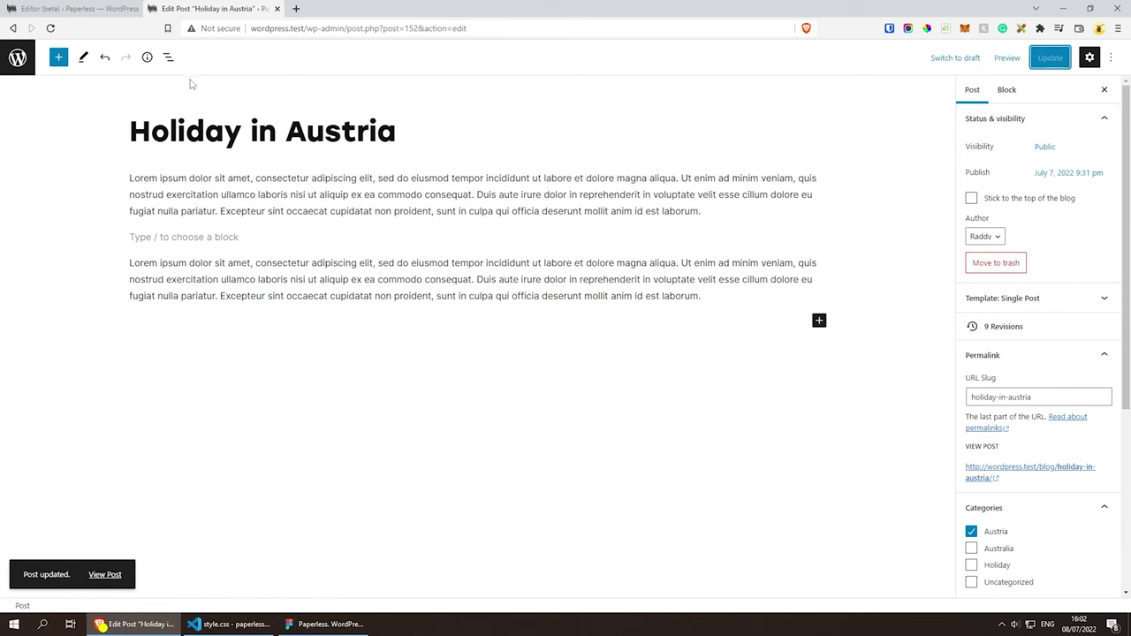
key(alt+Left)
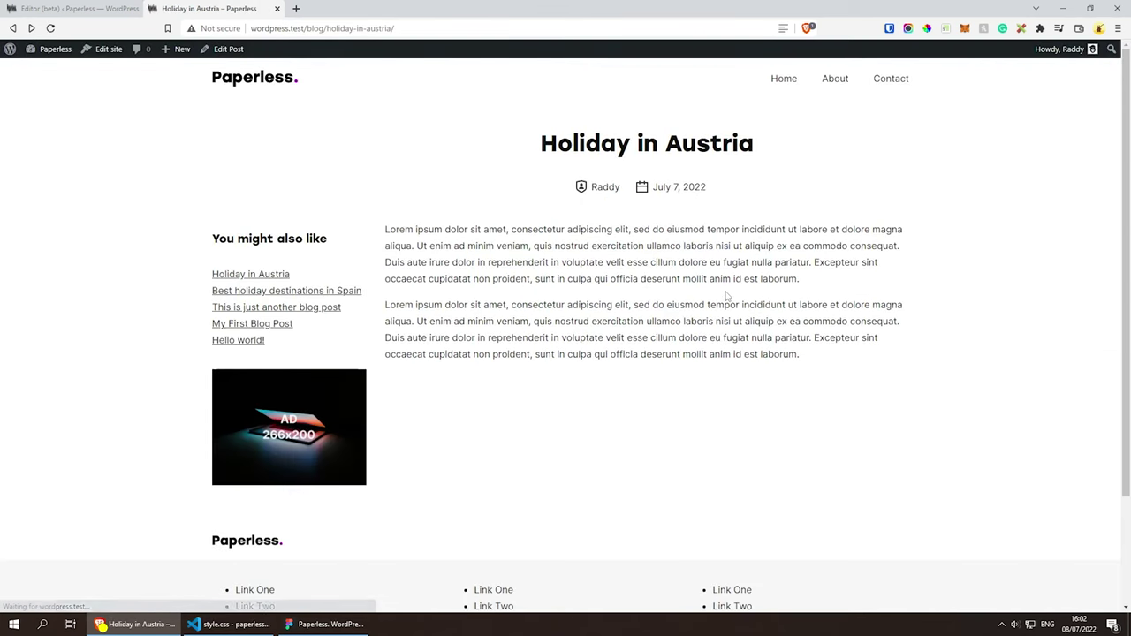
Open the Bondi Beach post in the editor and expand its Tags panel.
click(234, 80)
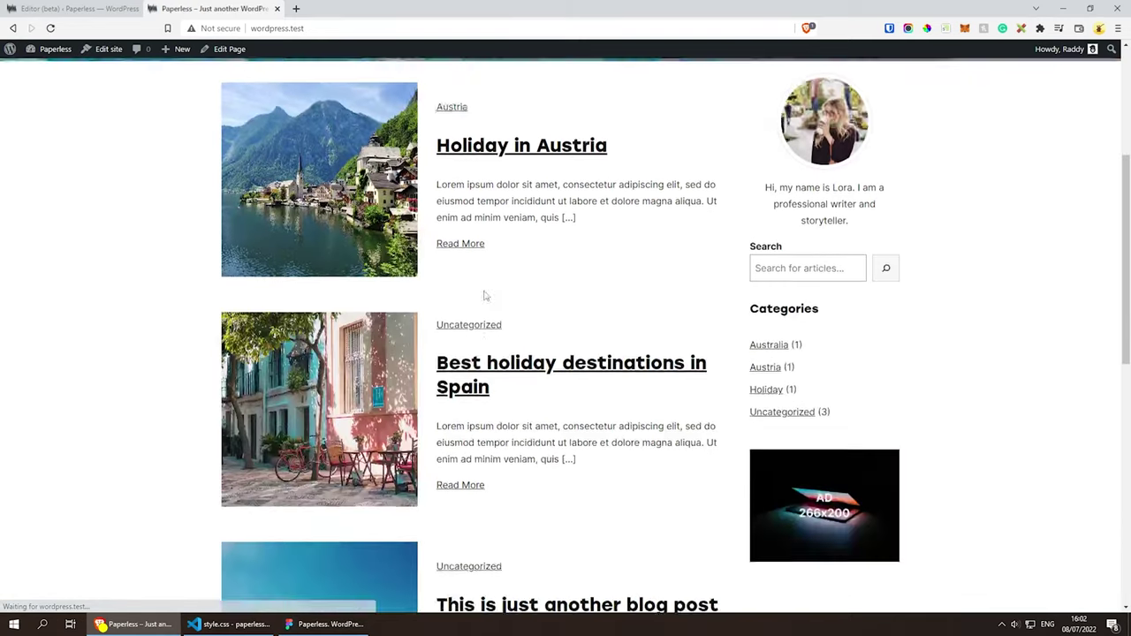
scroll(485, 292, down, 4)
scroll(486, 289, down, 3)
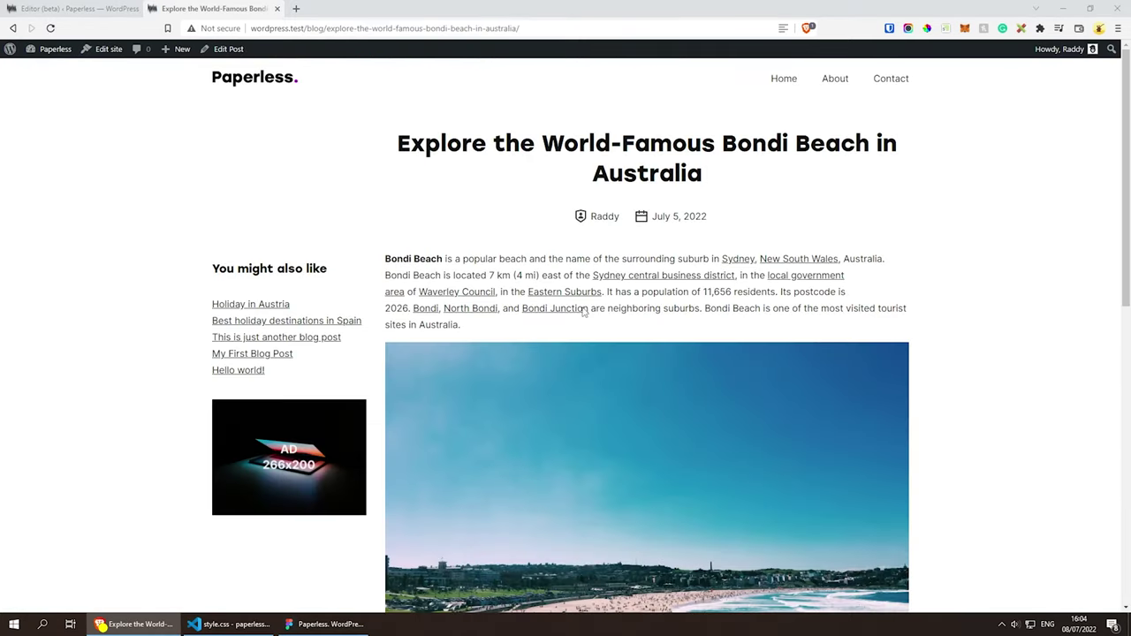
scroll(583, 311, down, 1)
scroll(547, 345, up, 1)
click(226, 48)
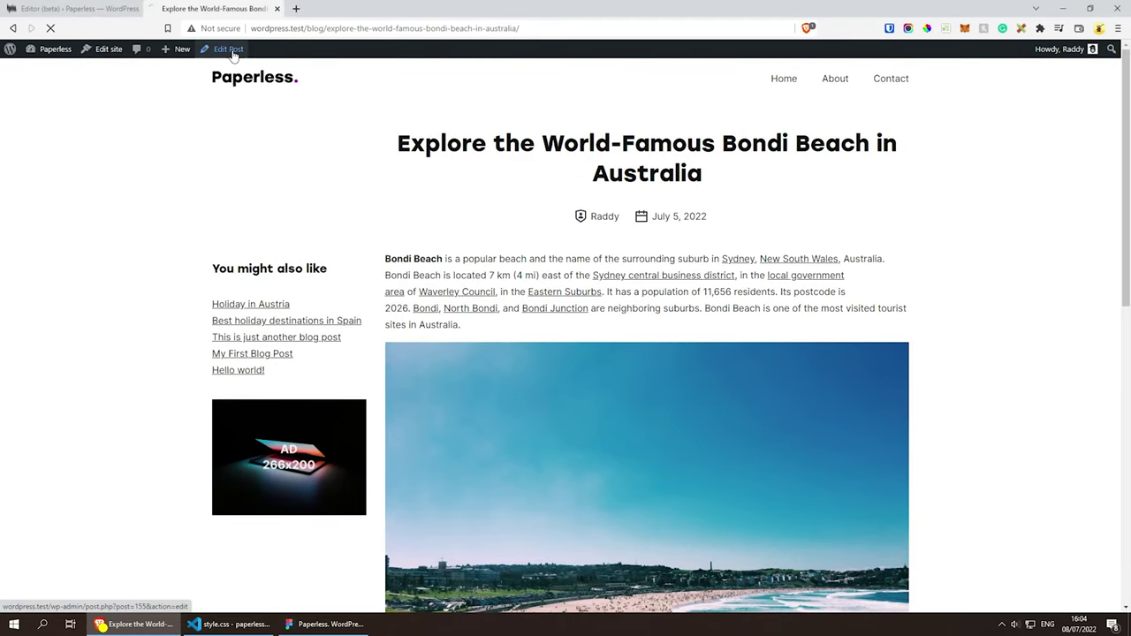
click(1012, 355)
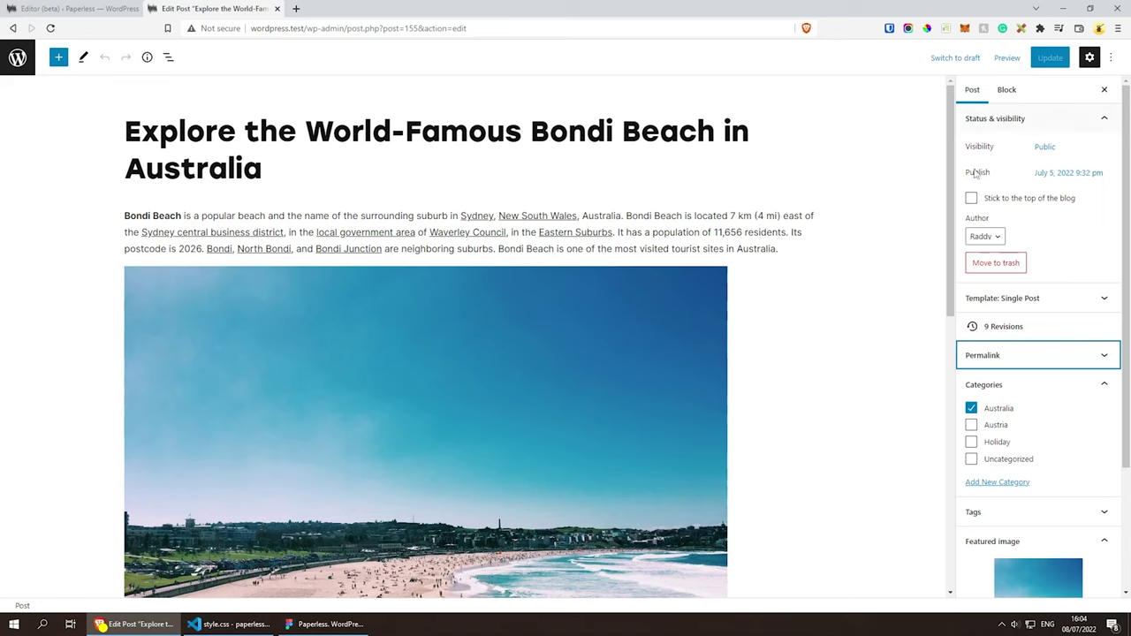
scroll(1001, 354, down, 2)
click(1001, 353)
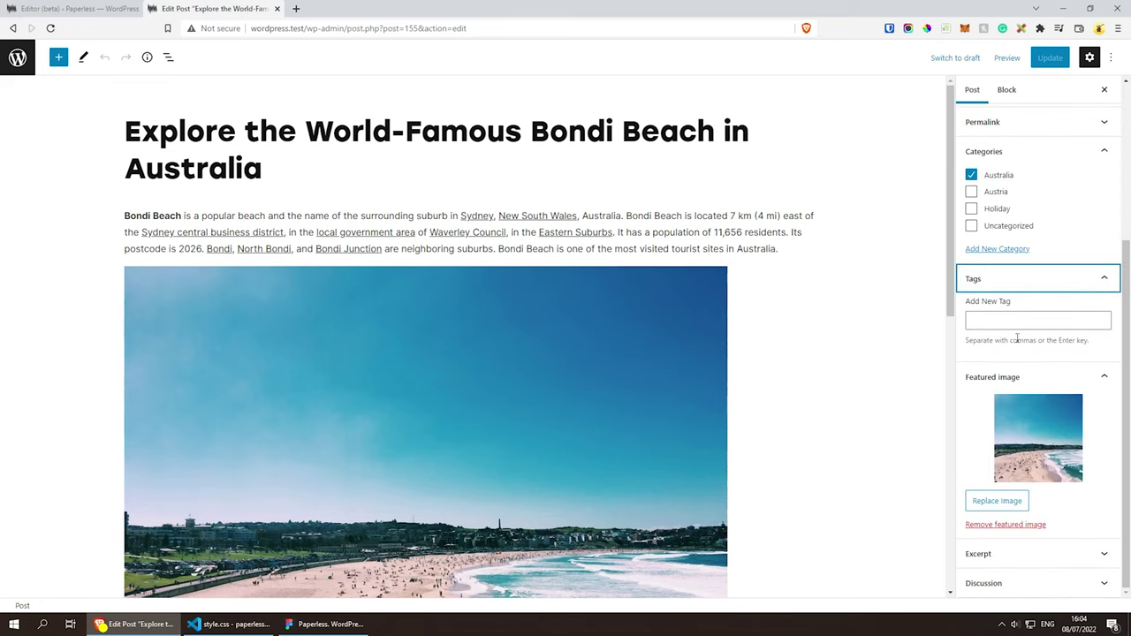
Add the tags australia, beach, explore and sydney, update the post and view it live.
click(1021, 319)
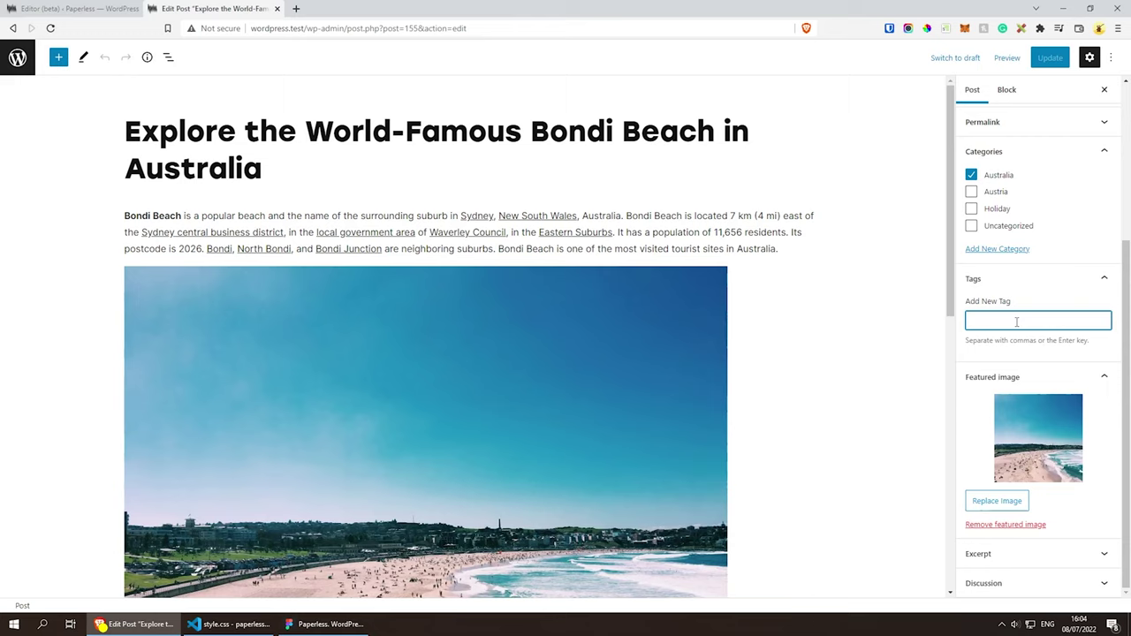
text(australia)
key(Return)
text(beach)
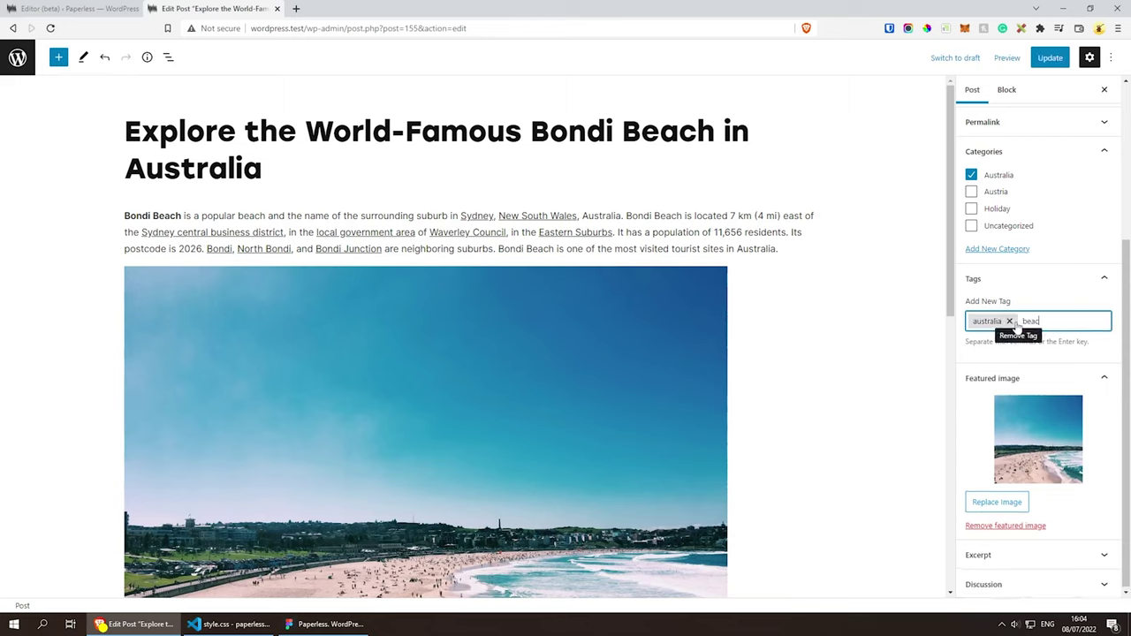
key(Return)
text(explore sydney)
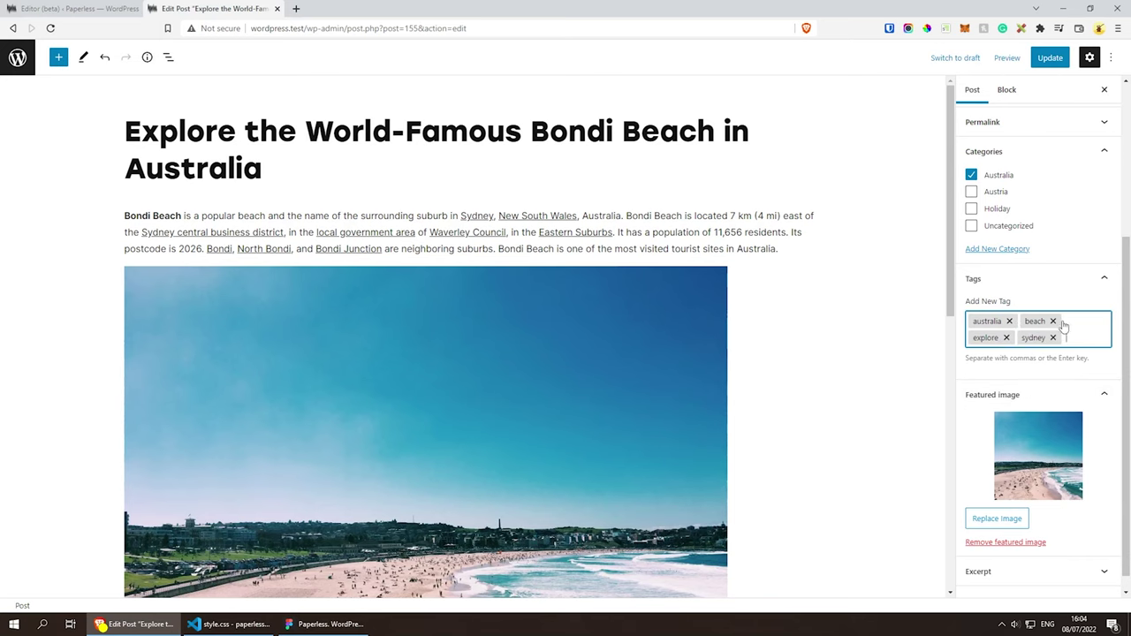
click(1049, 57)
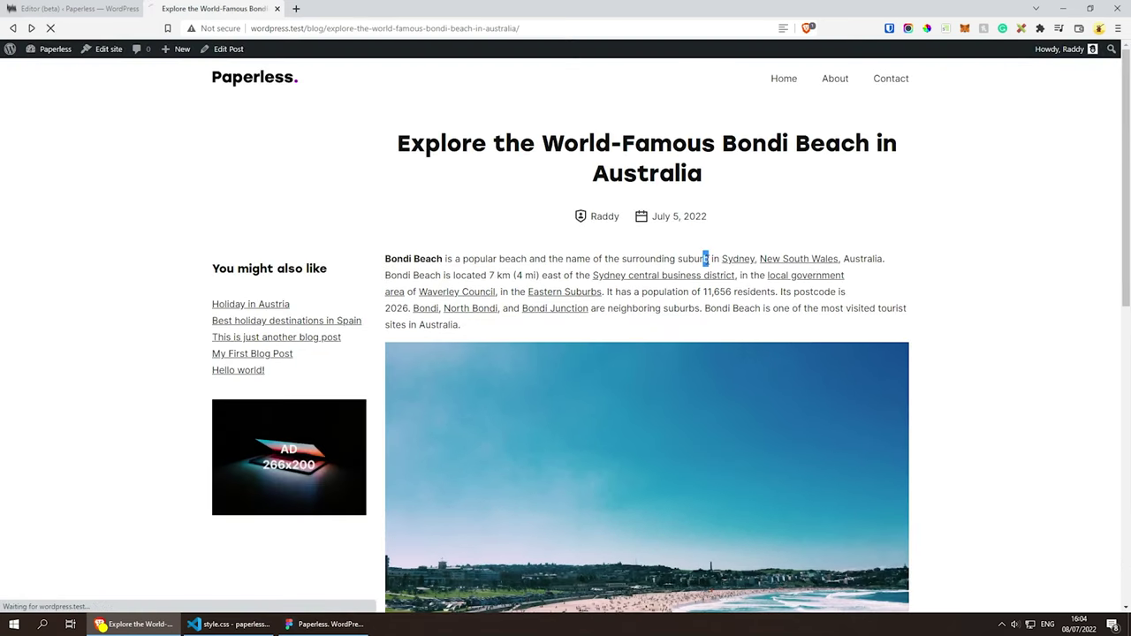
scroll(551, 378, down, 3)
scroll(551, 378, down, 6)
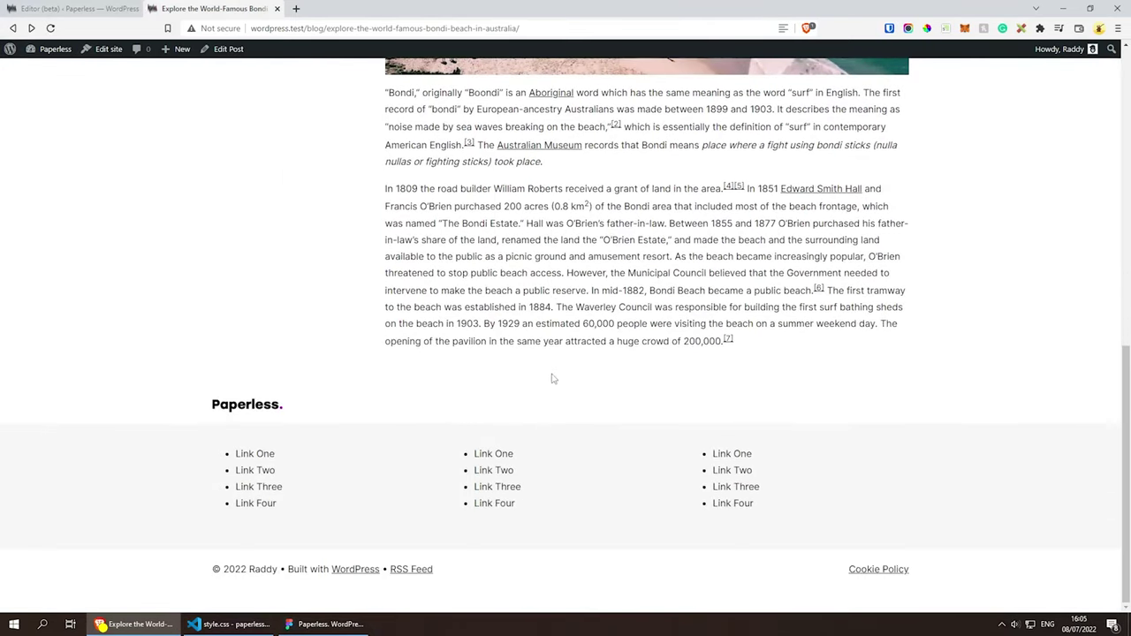
Add a Post Tags block below the Post Content in the Single Post template.
click(70, 9)
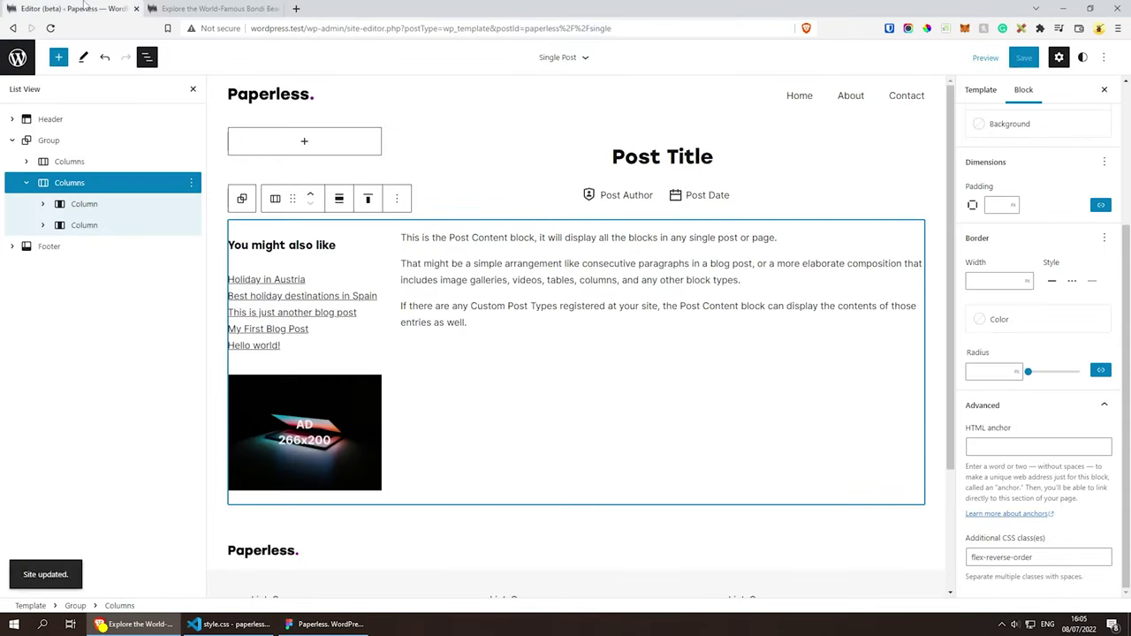
click(606, 311)
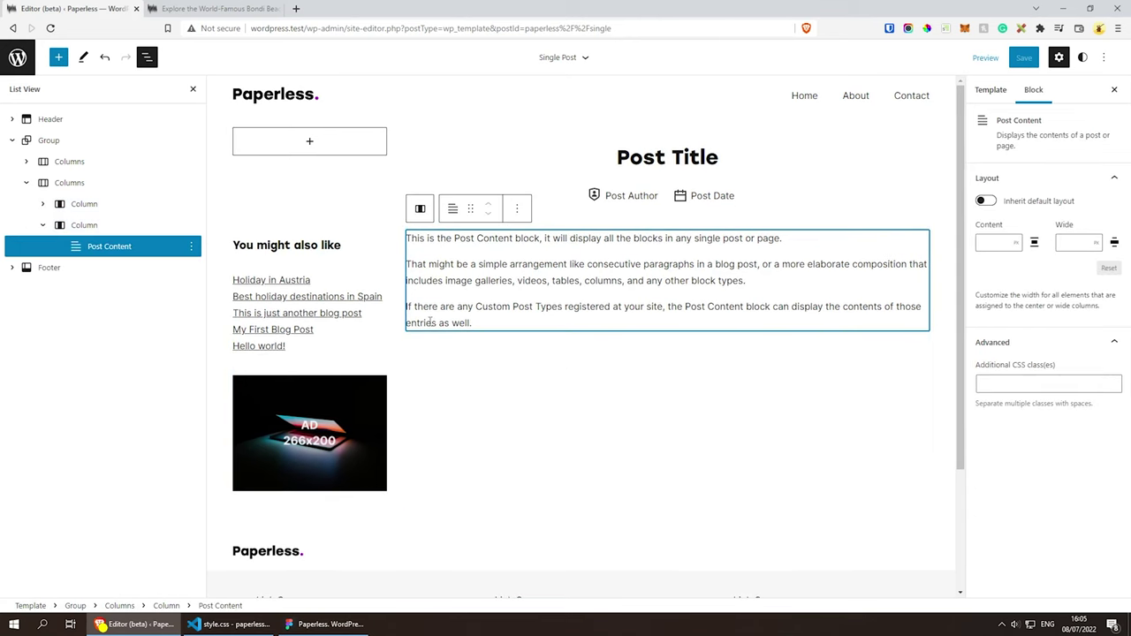
click(58, 57)
text(tag)
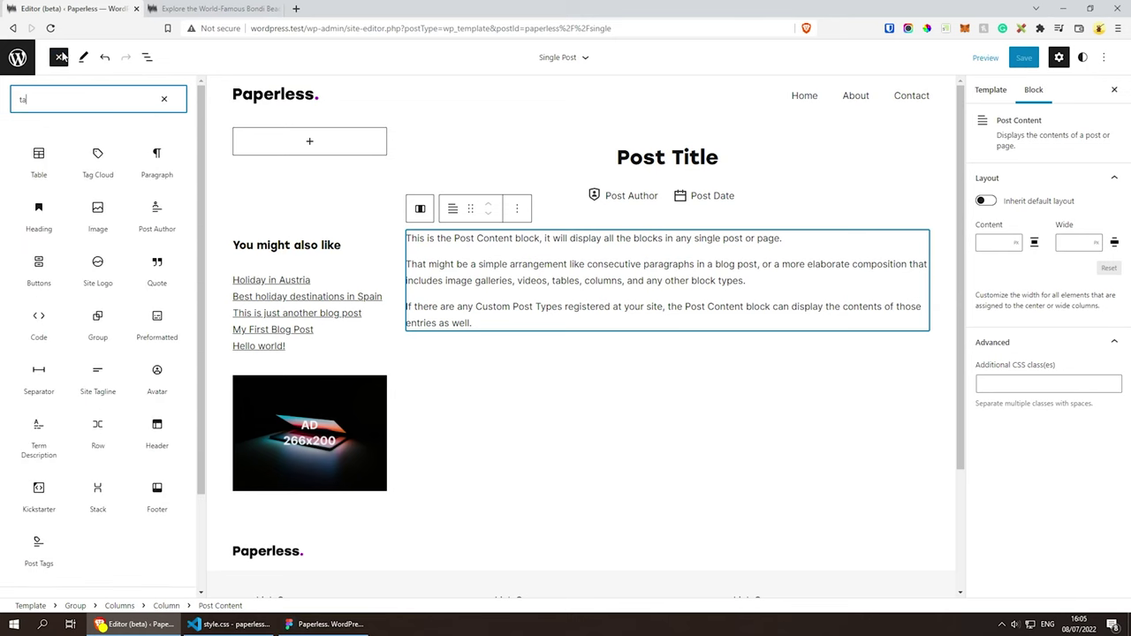
click(39, 223)
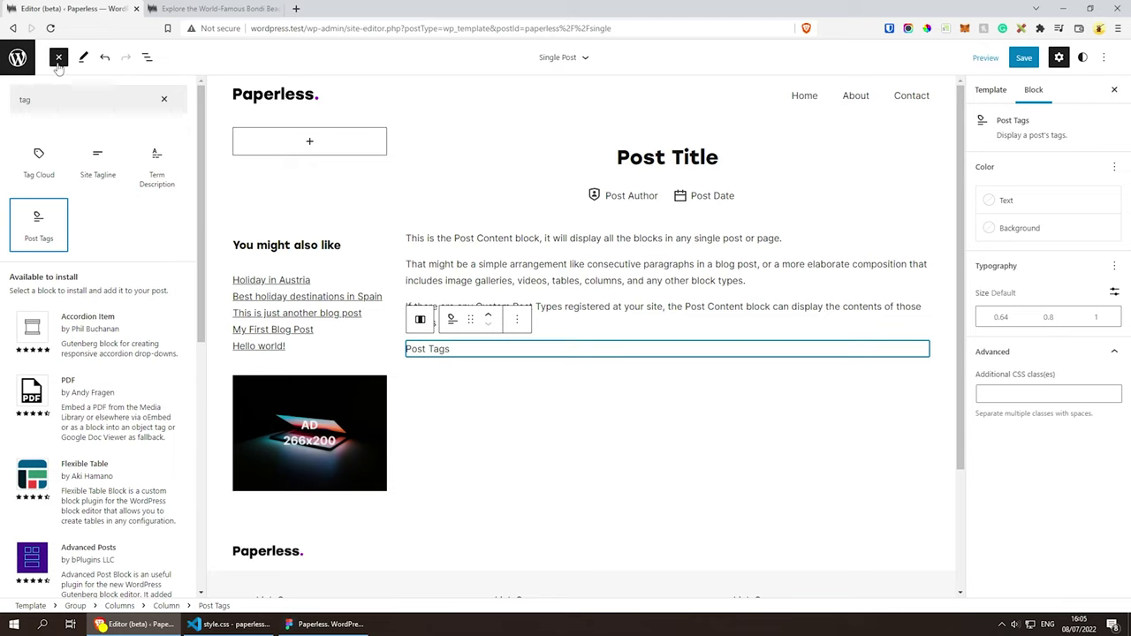
Insert a Row block after it containing a 'Tags:' paragraph.
double_click(54, 103)
text(row)
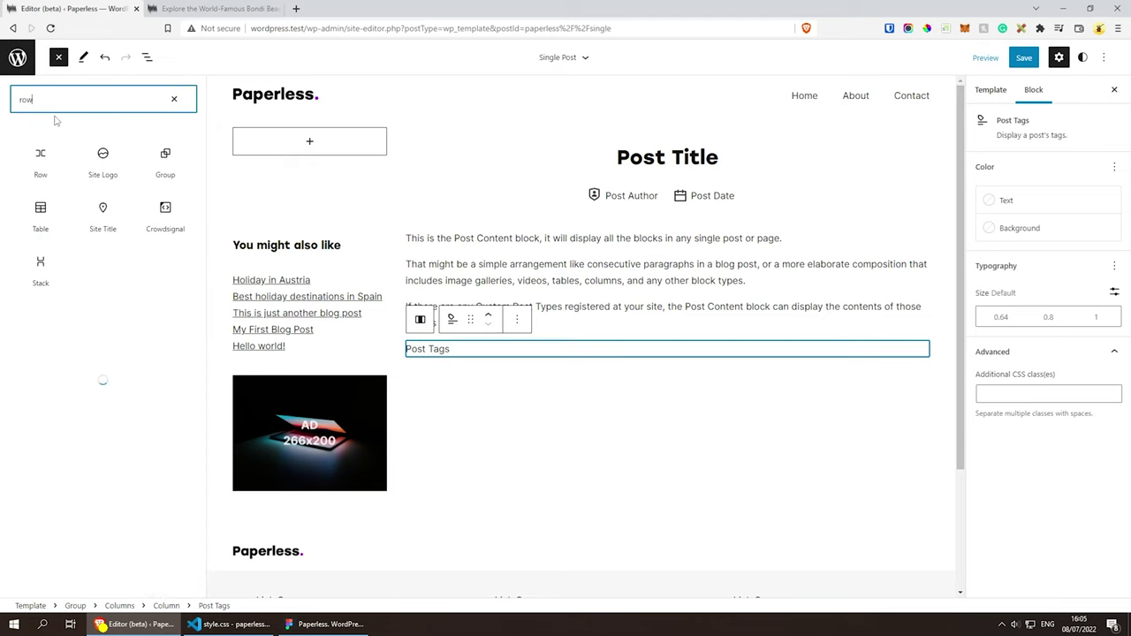
click(46, 166)
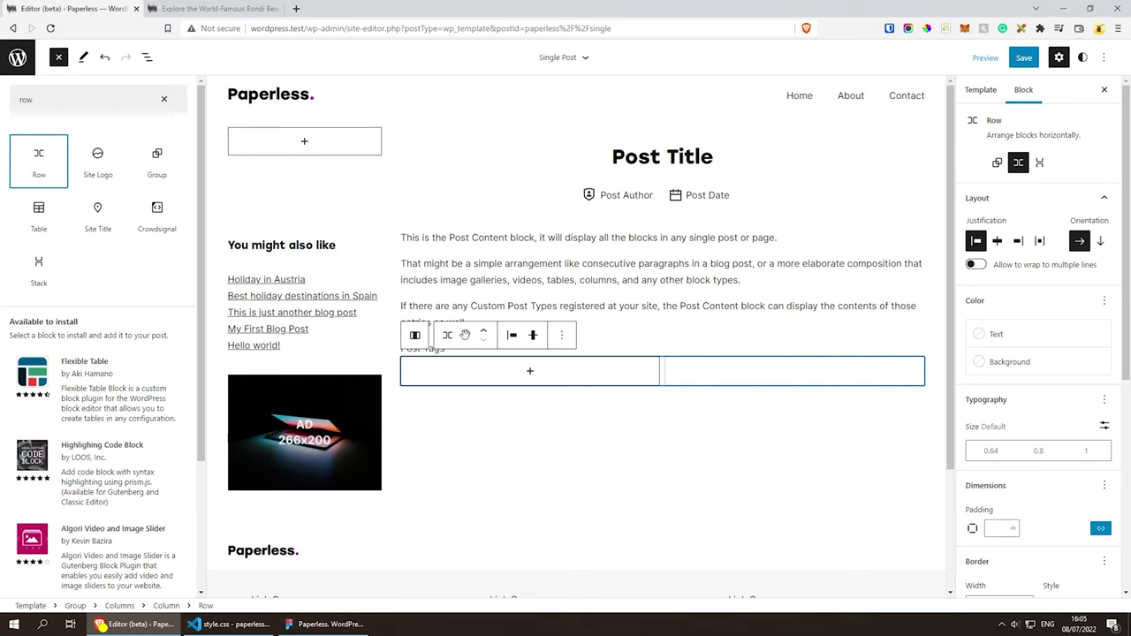
click(530, 370)
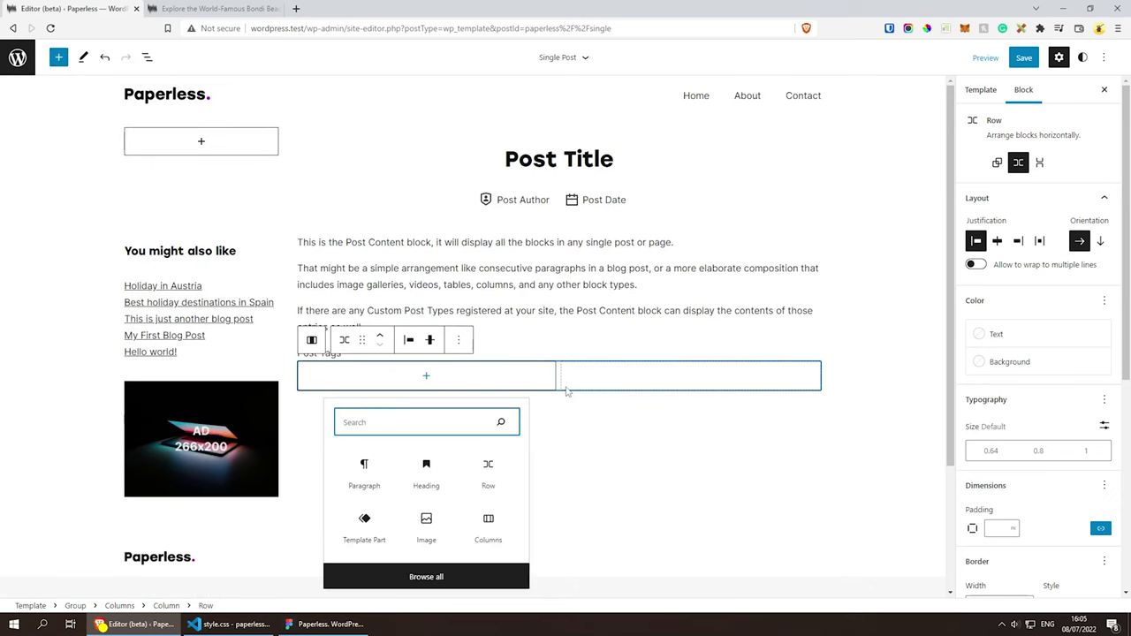
click(362, 460)
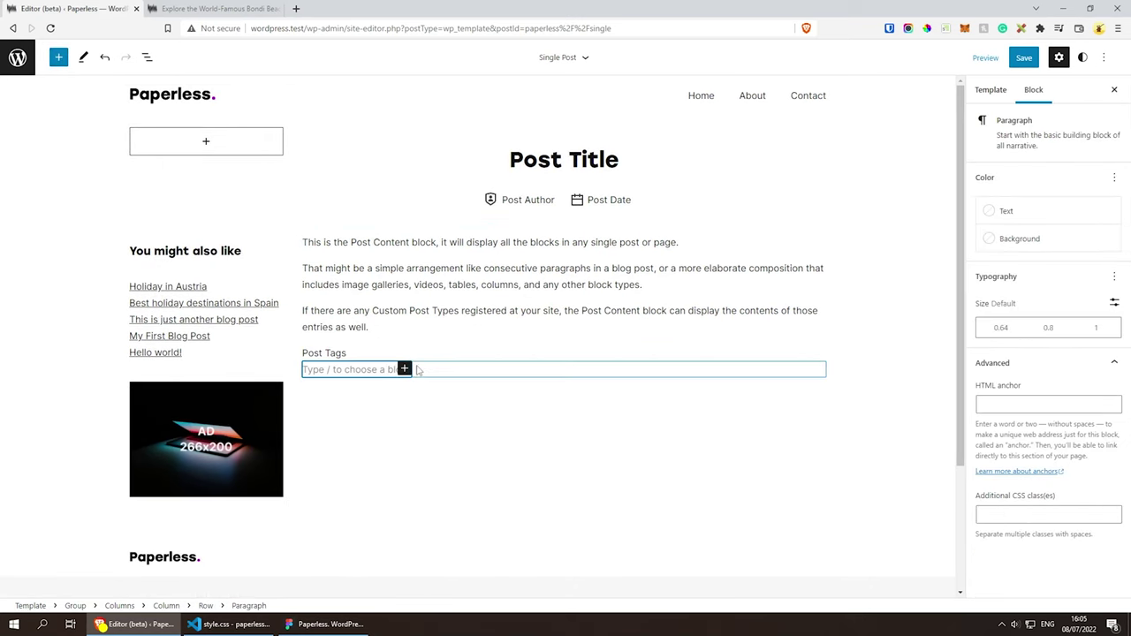
text(Tags:)
Move Post Tags into the Row beside 'Tags:' via List View and save the template.
click(337, 354)
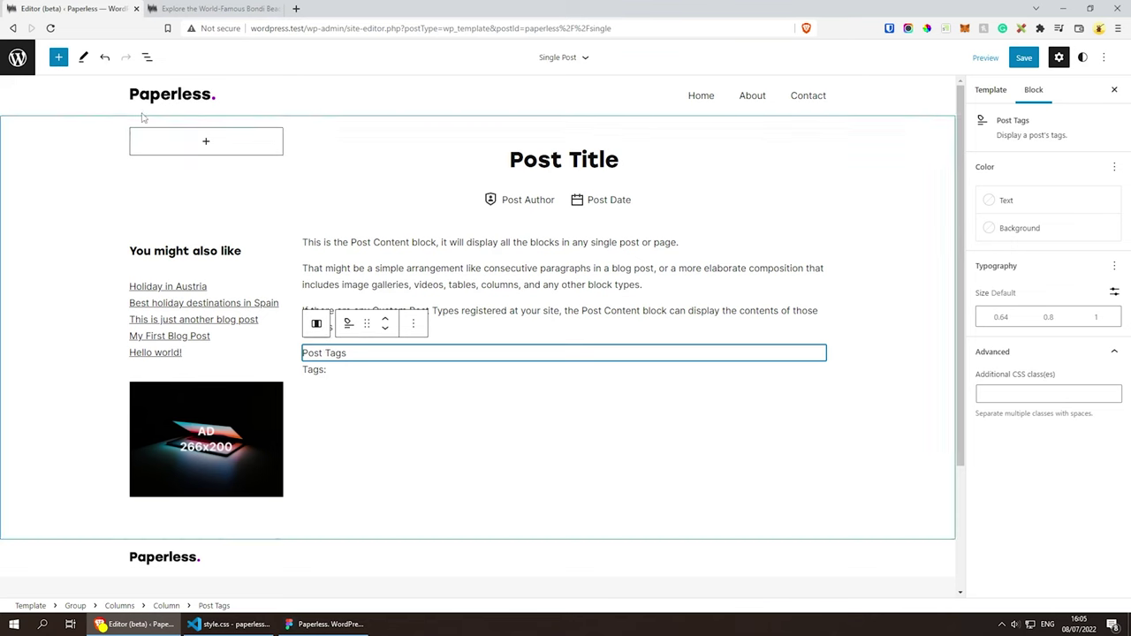
click(147, 57)
drag(78, 271, 97, 297)
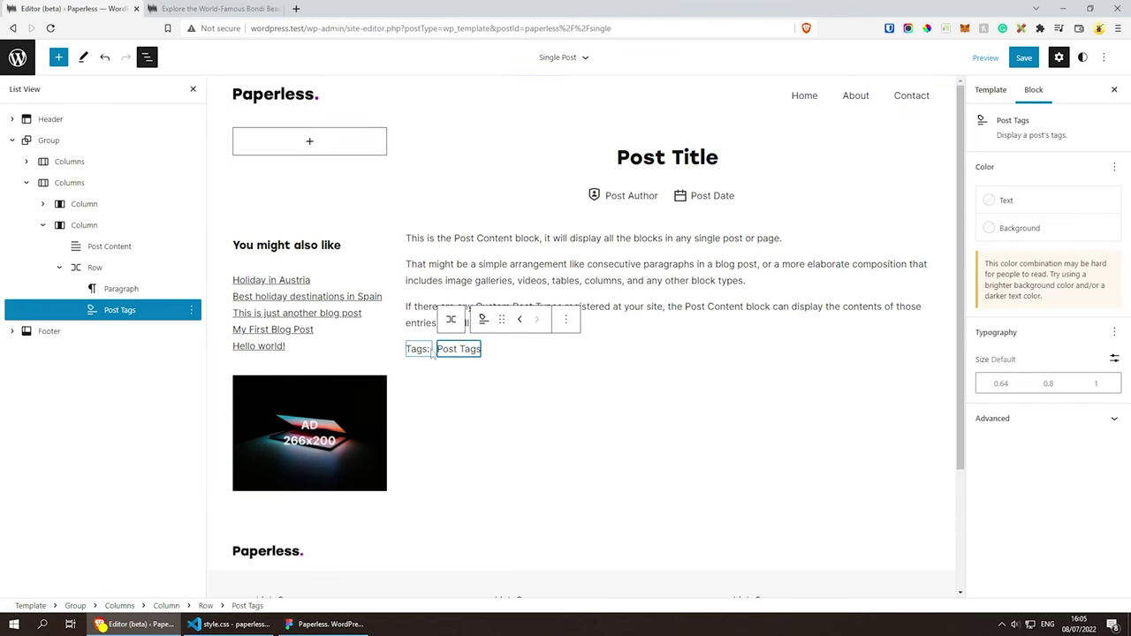
click(1023, 57)
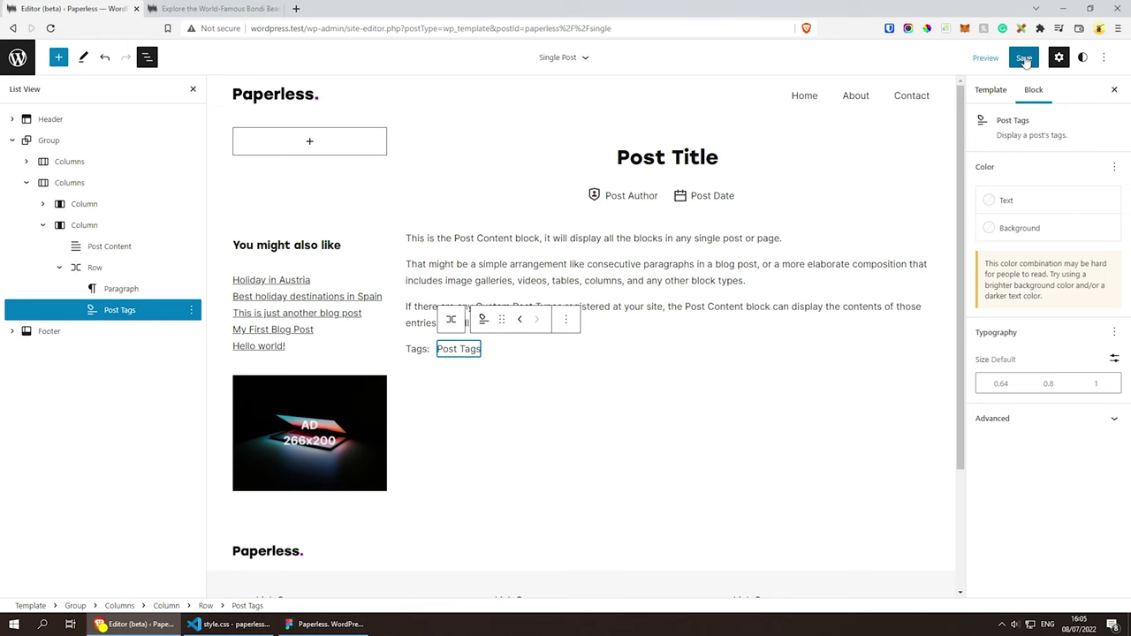
click(989, 57)
key(ctrl+Tab)
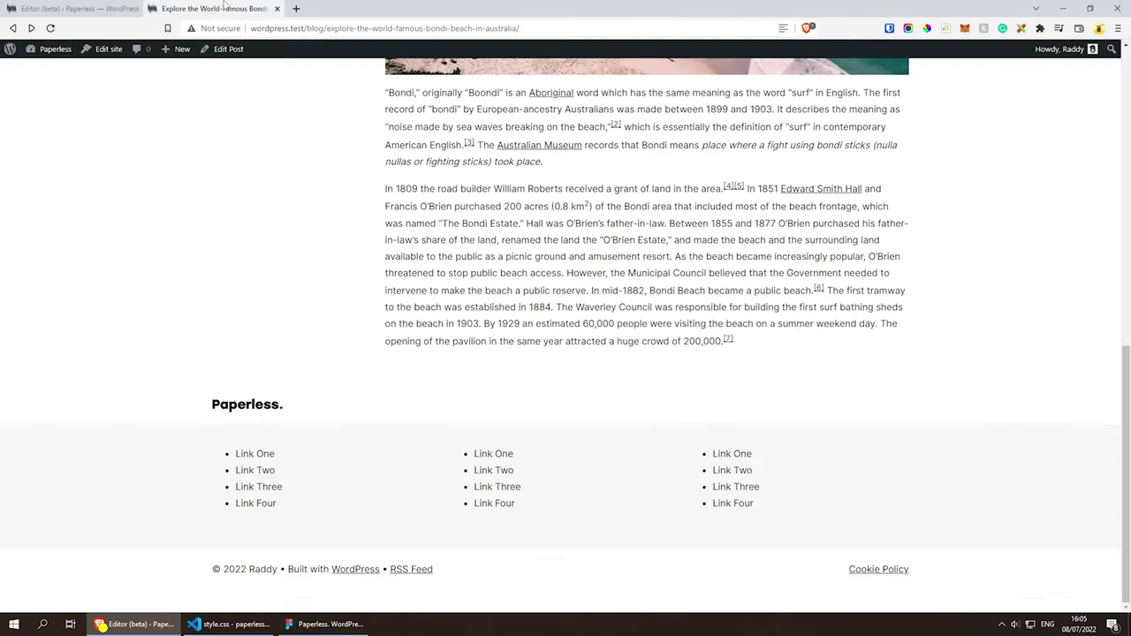
Reload the Bondi post to check 'Tags: australia, beach, explore, sydney', then open theme.json in VS Code.
key(F5)
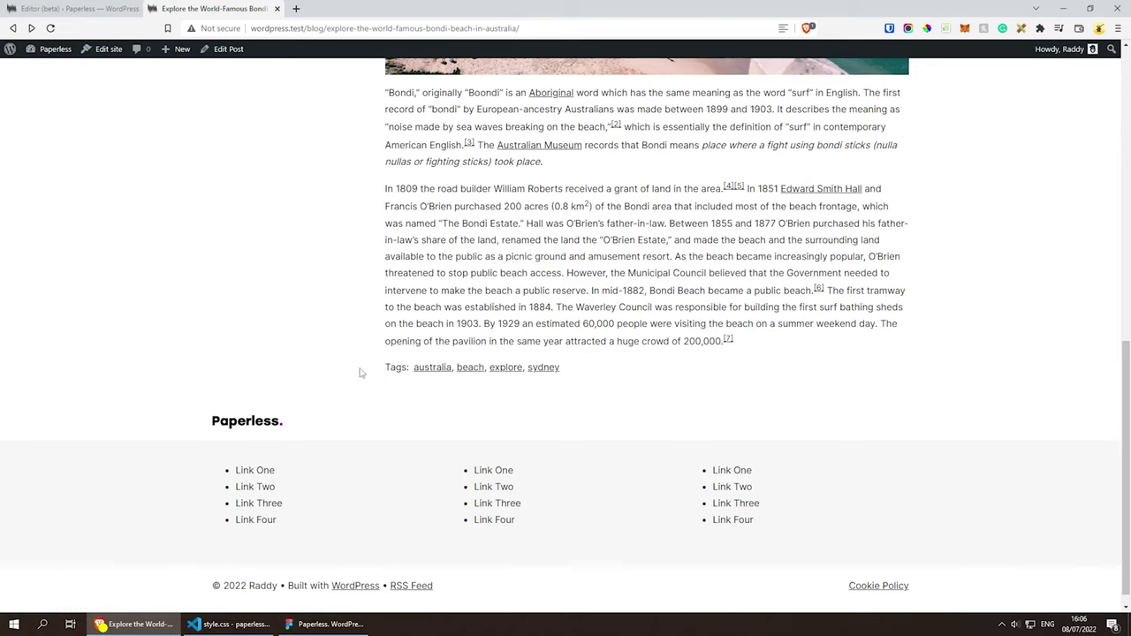
drag(360, 372, 580, 369)
click(604, 369)
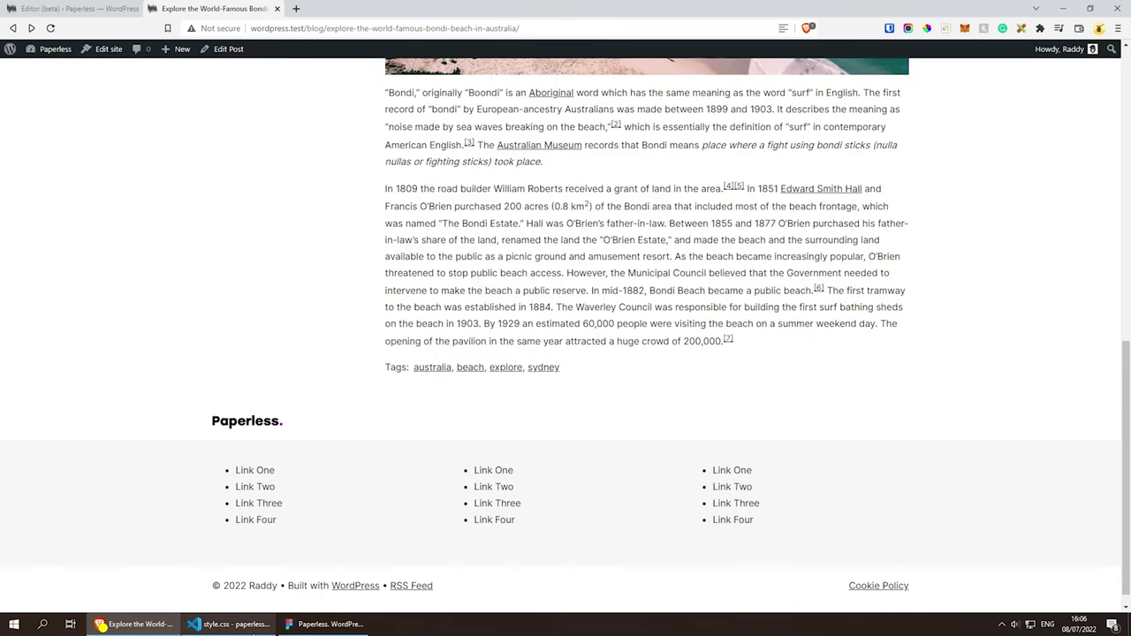
click(231, 624)
click(446, 58)
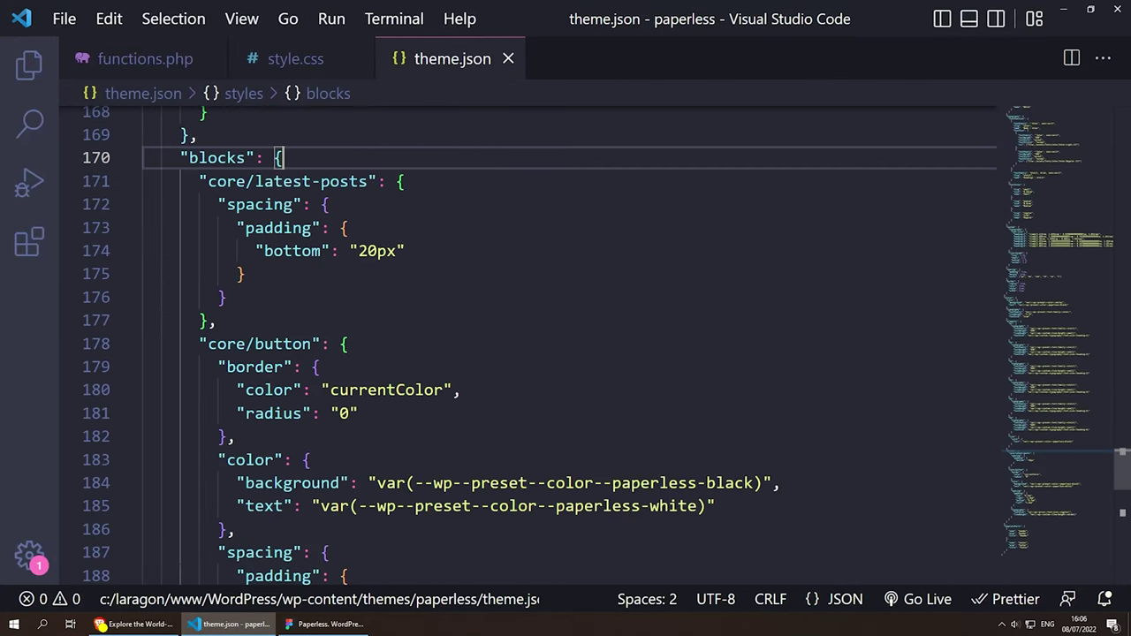
Start a core/tag-cloud entry in theme.json's blocks section and browse its style properties.
scroll(270, 239, up, 2)
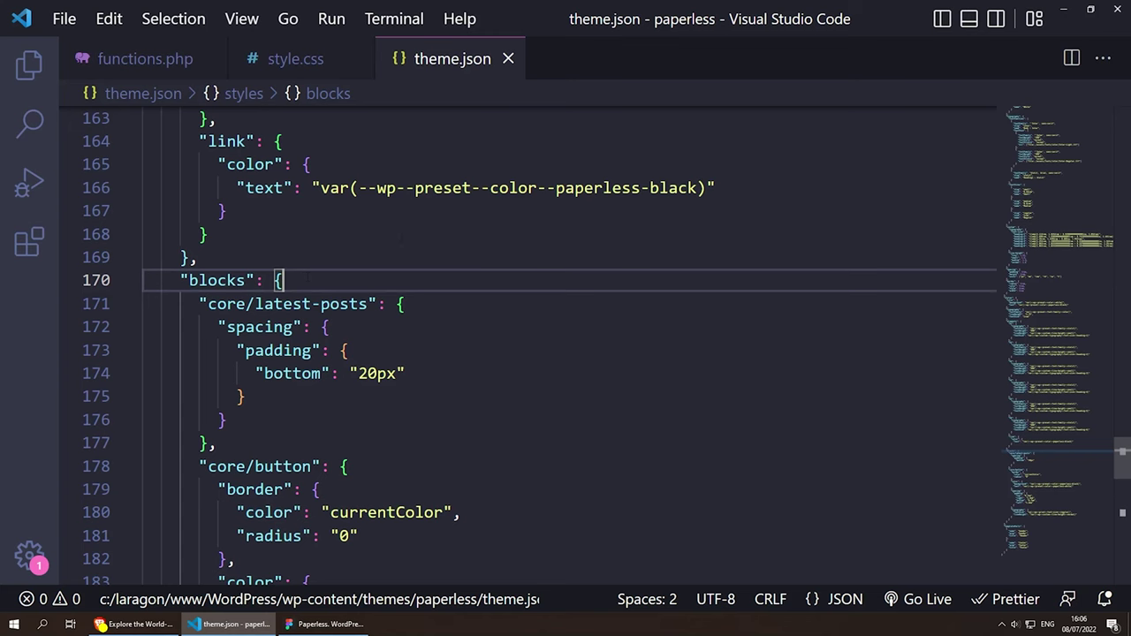
key(Return)
text("cor)
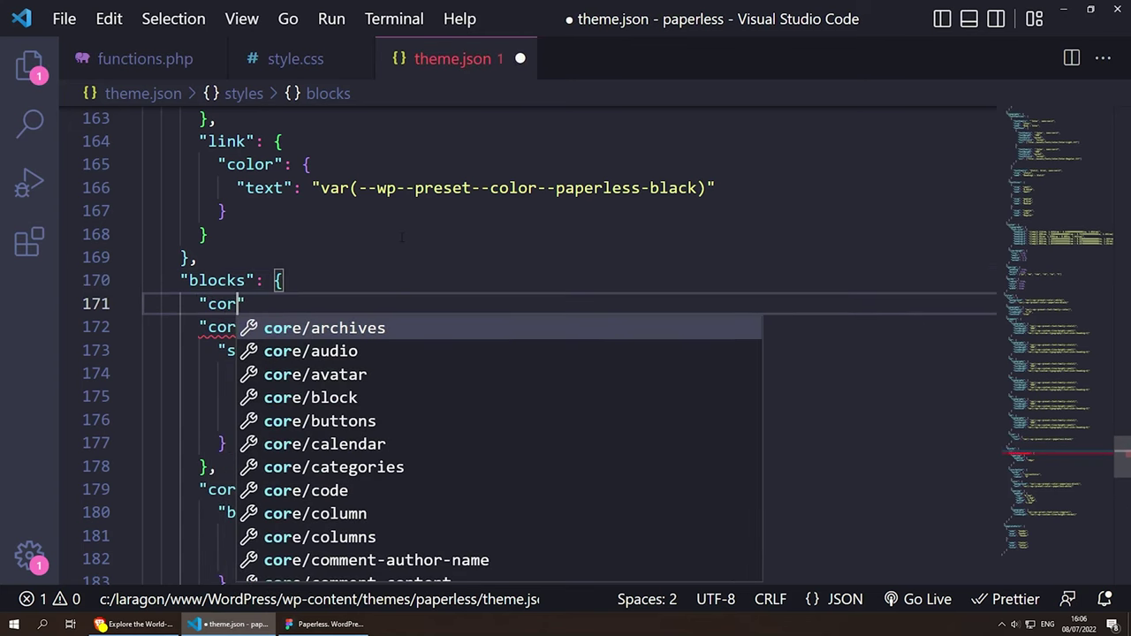
text(e/)
text(tag)
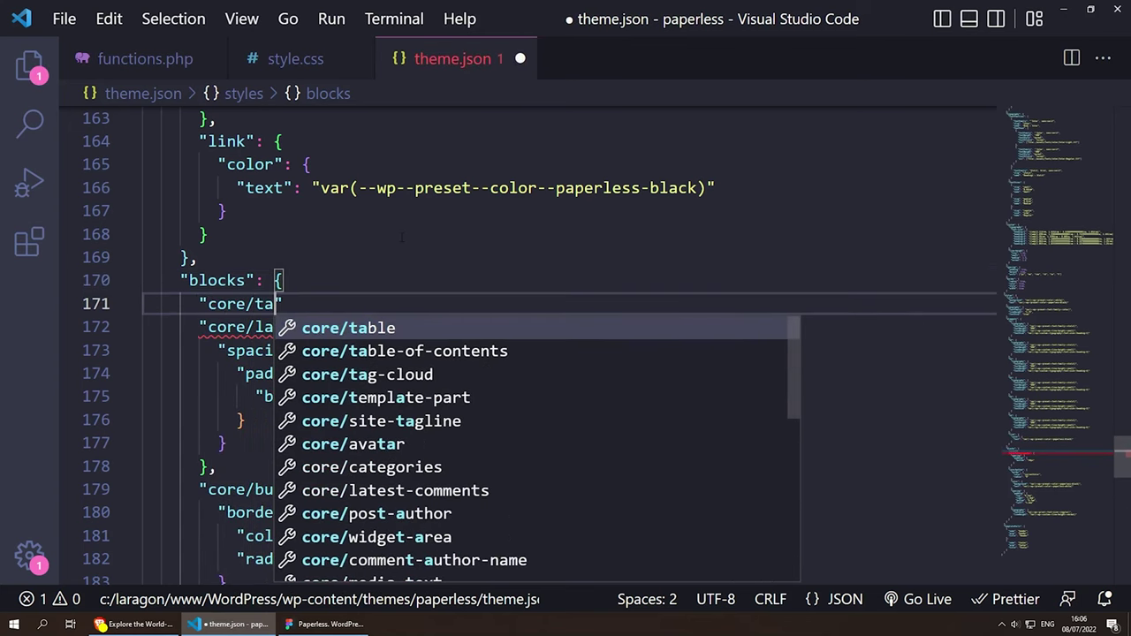
key(Down)
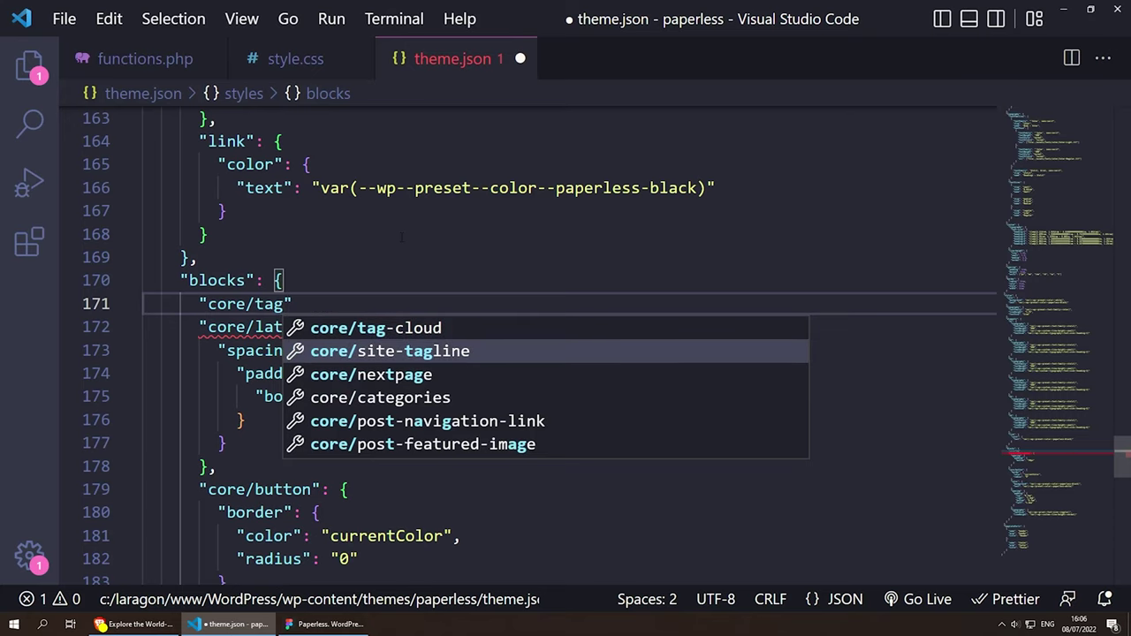
key(Up)
key(Return)
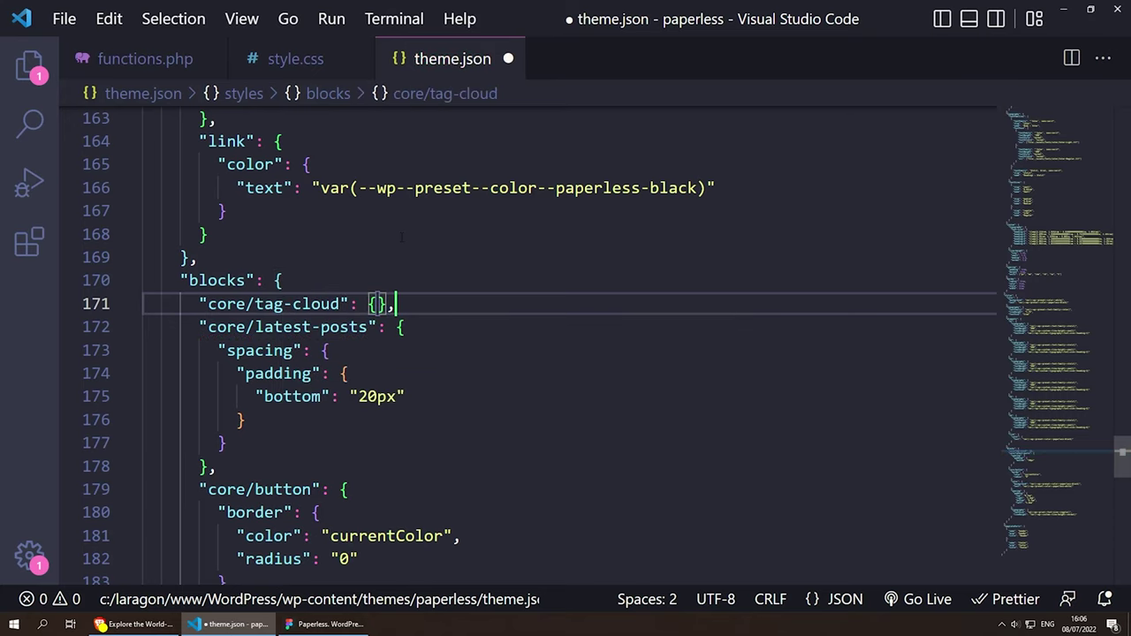
key(Return)
text(")
key(Down)
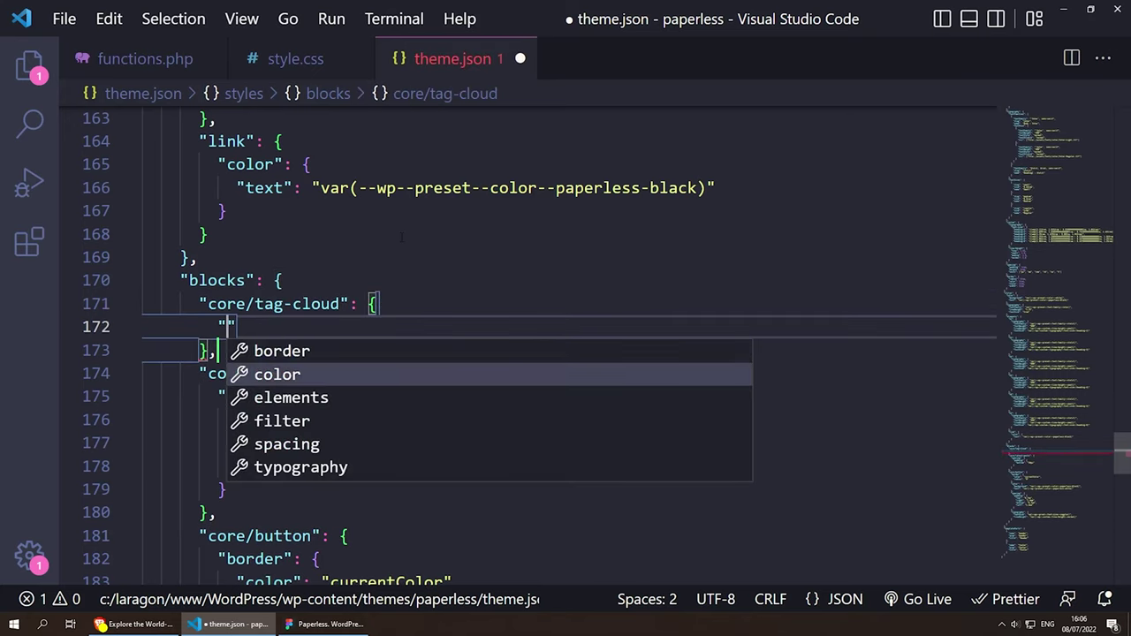
key(Down)
key(Down)
key(Down)
key(Down)
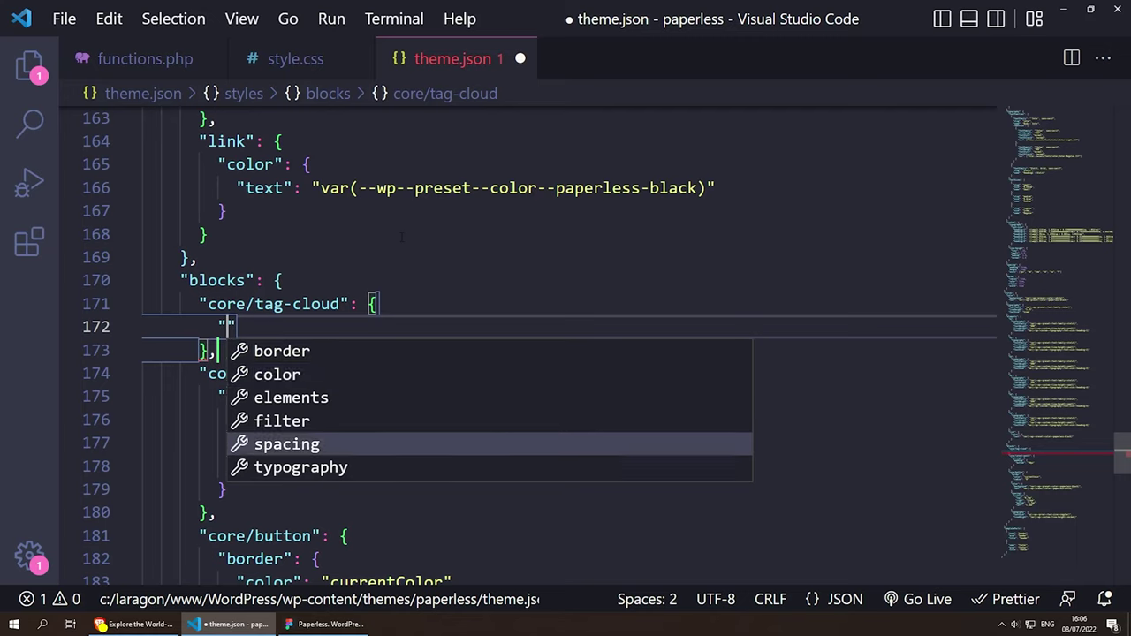
key(Up)
key(Up)
key(Up)
key(Up)
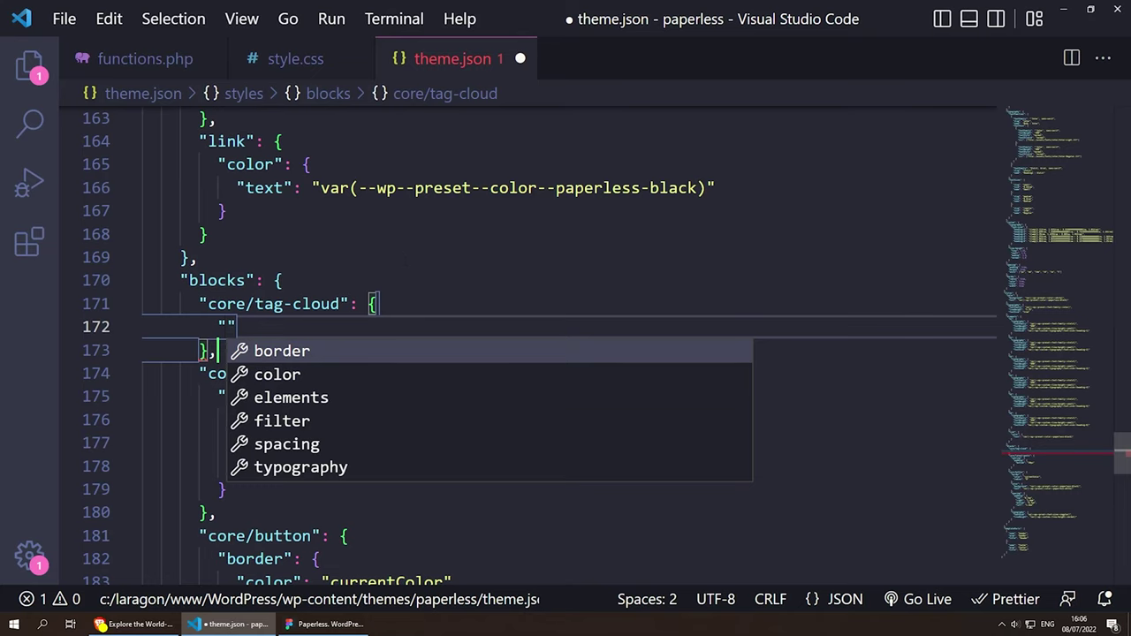
key(Escape)
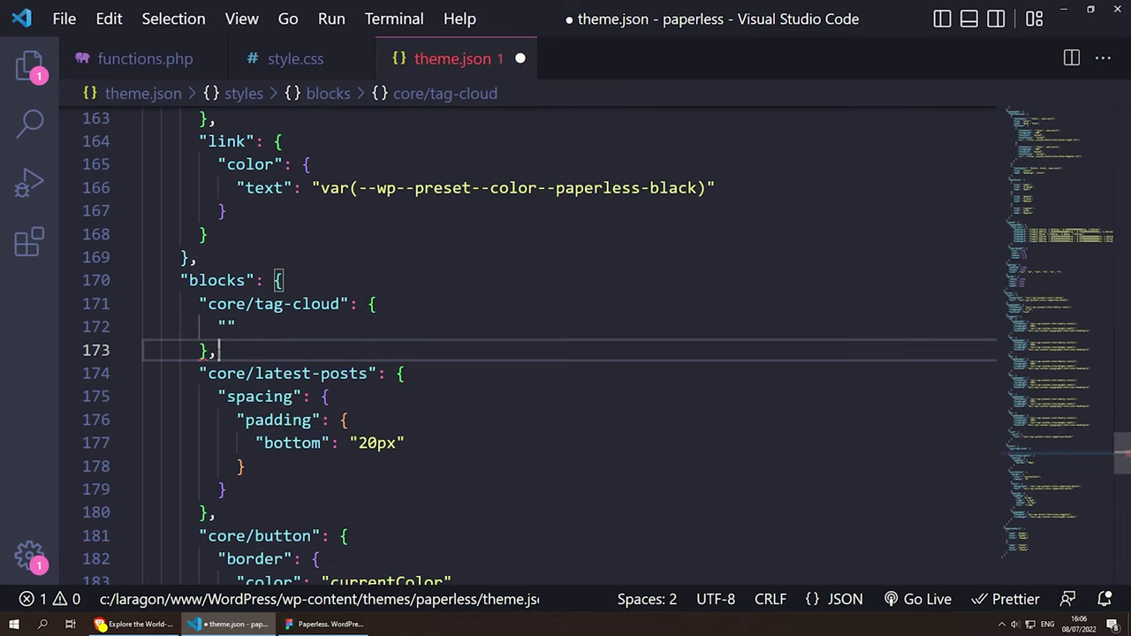
Delete the empty core/tag-cloud entry and view the Bondi Beach post in the browser.
key(shift+Home)
key(shift+Up)
key(shift+Up)
key(BackSpace)
key(BackSpace)
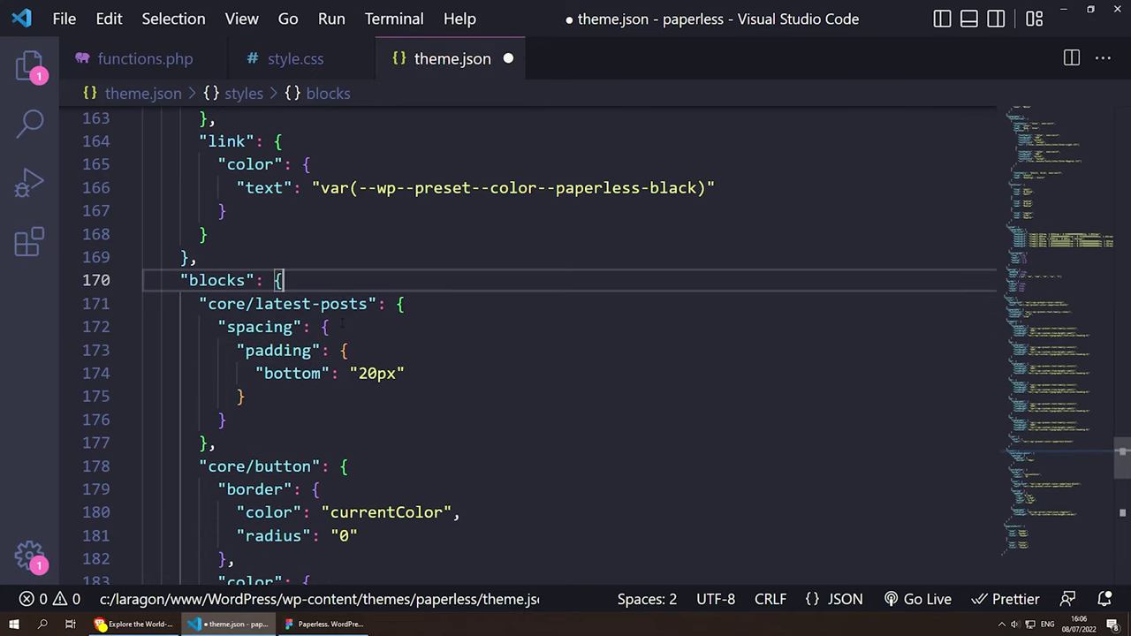
click(135, 624)
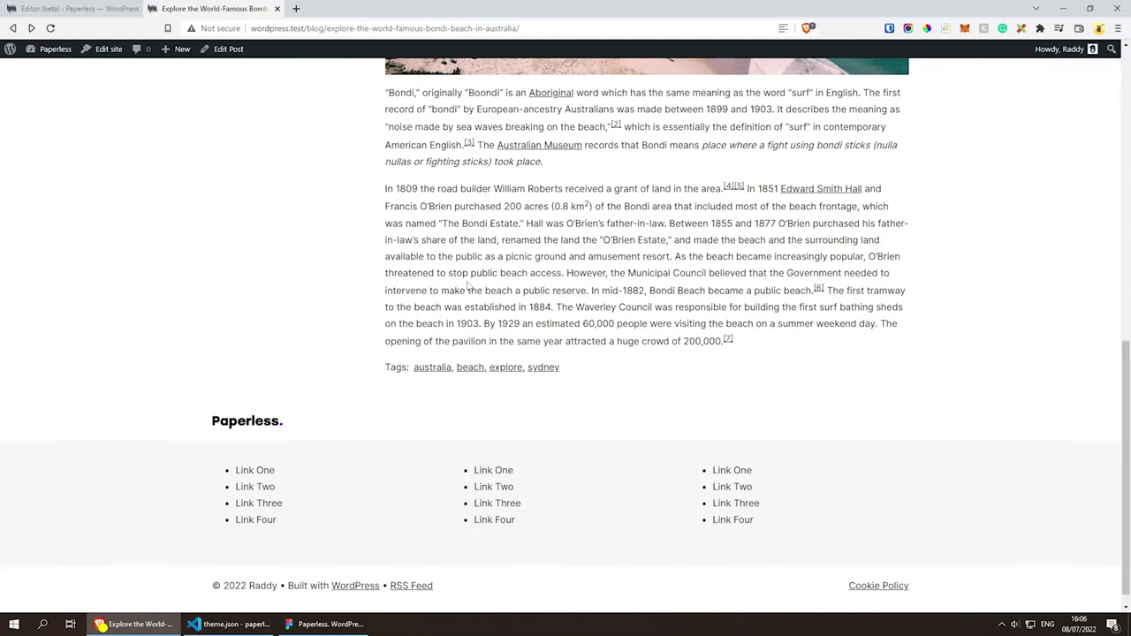
drag(509, 256, 511, 272)
Insert a Comments Query Loop block into the Single Post template.
click(89, 8)
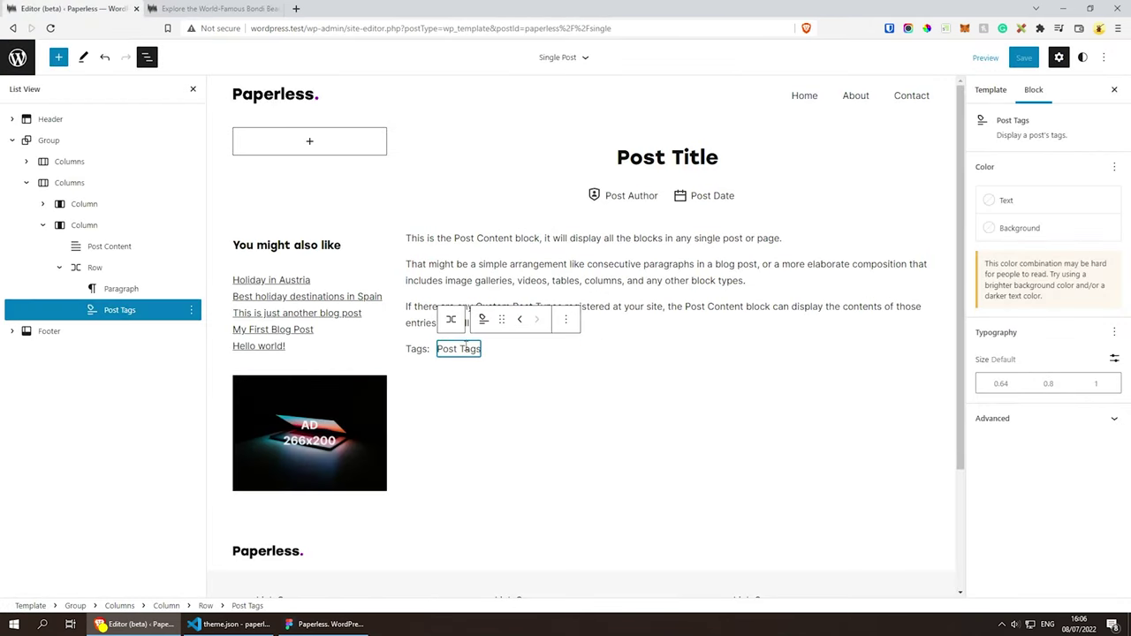
click(60, 55)
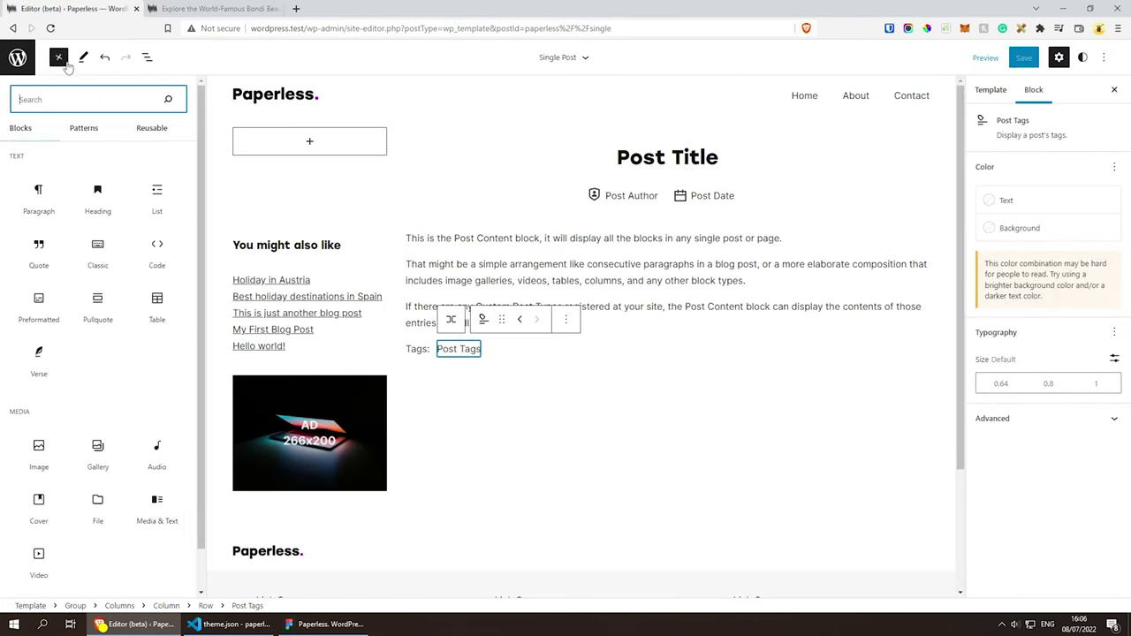
text(comm)
mouse_move(43, 152)
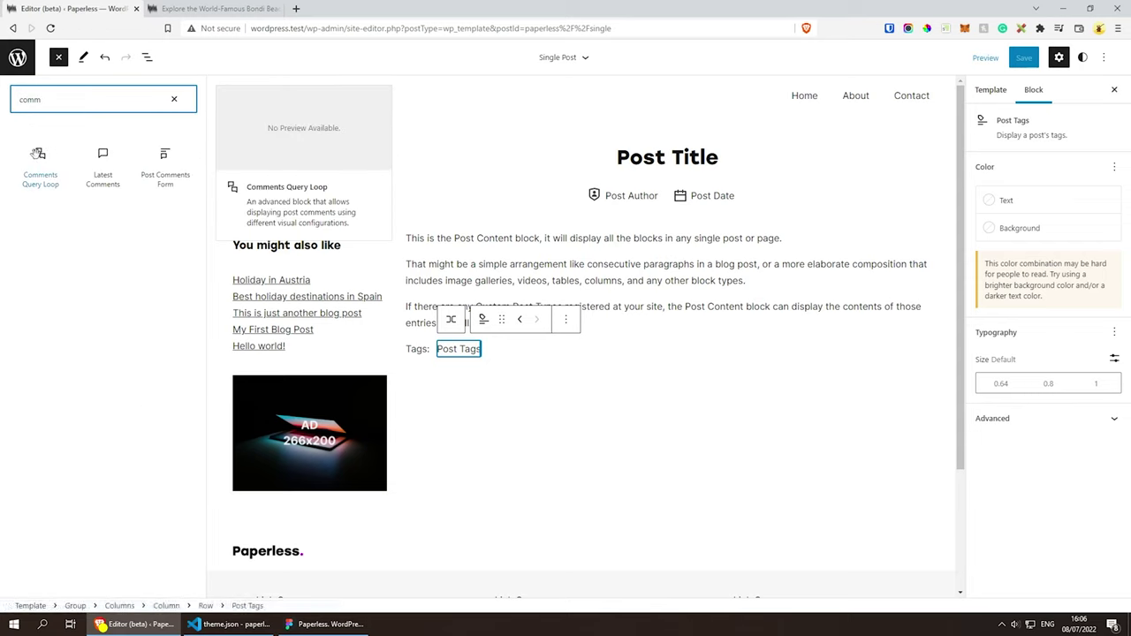
mouse_move(153, 156)
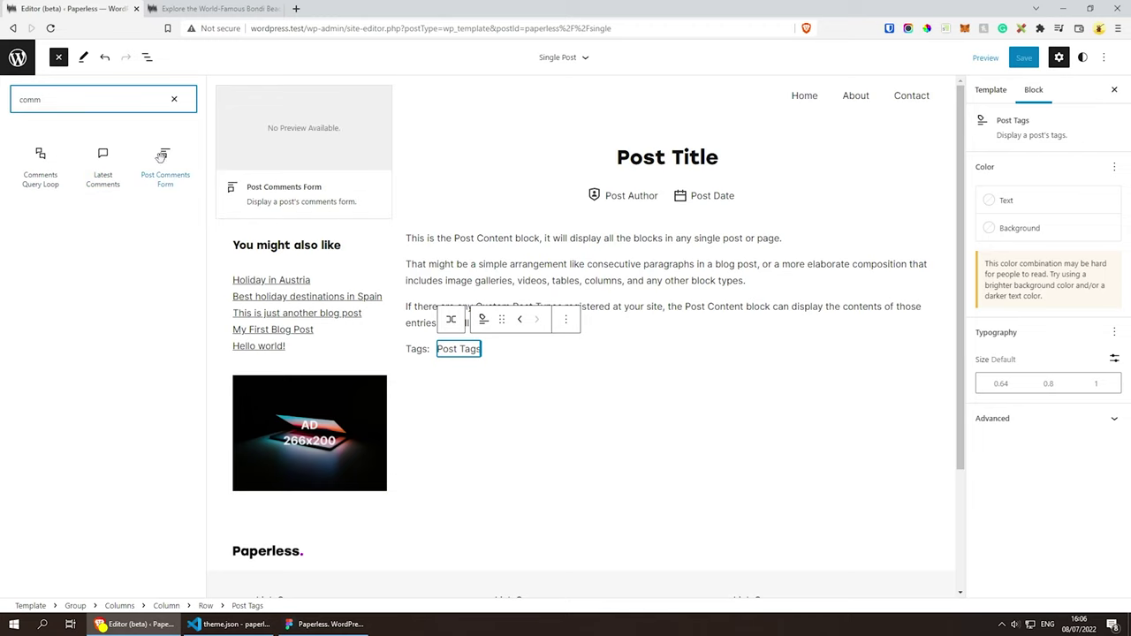
click(39, 158)
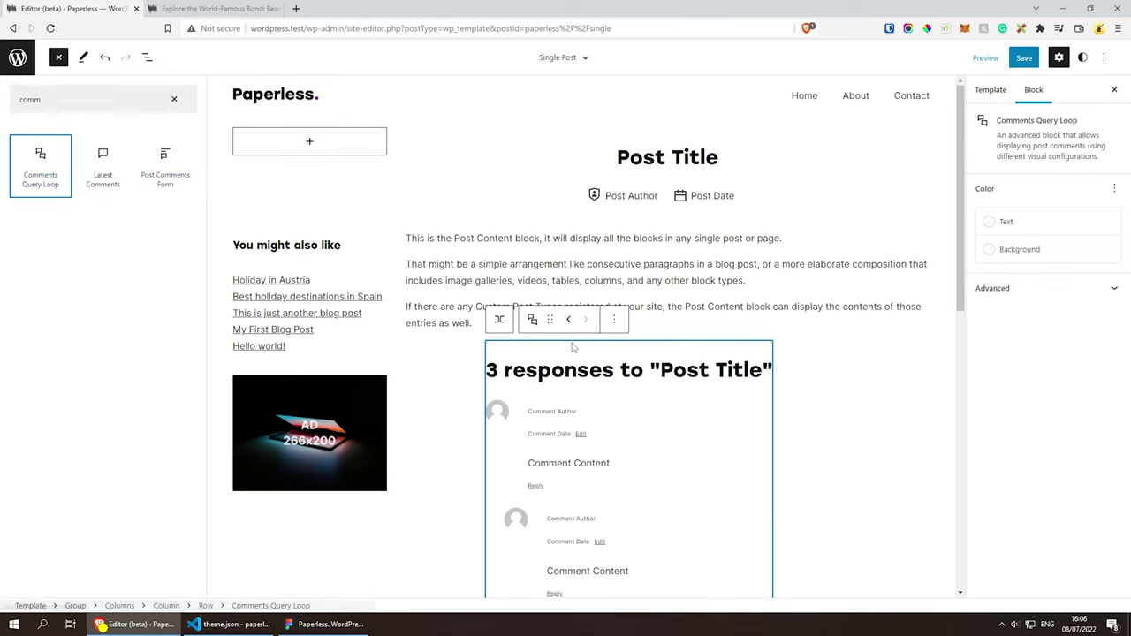
Move the Comments Query Loop into the content column, beneath the tags Row.
scroll(681, 364, down, 5)
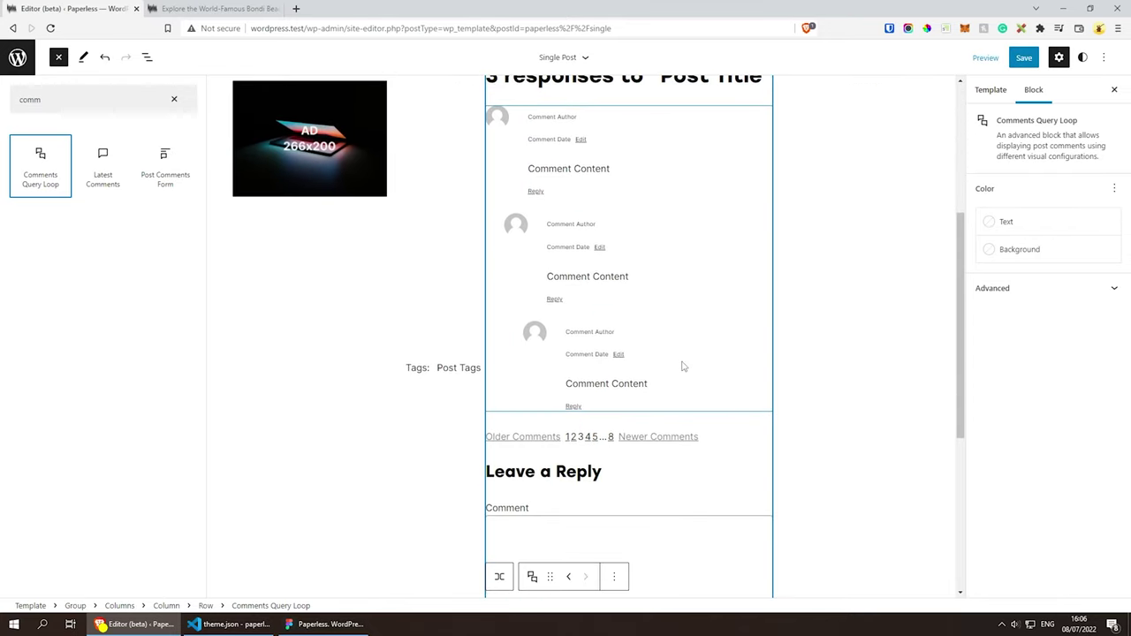
scroll(682, 366, down, 1)
scroll(681, 365, up, 4)
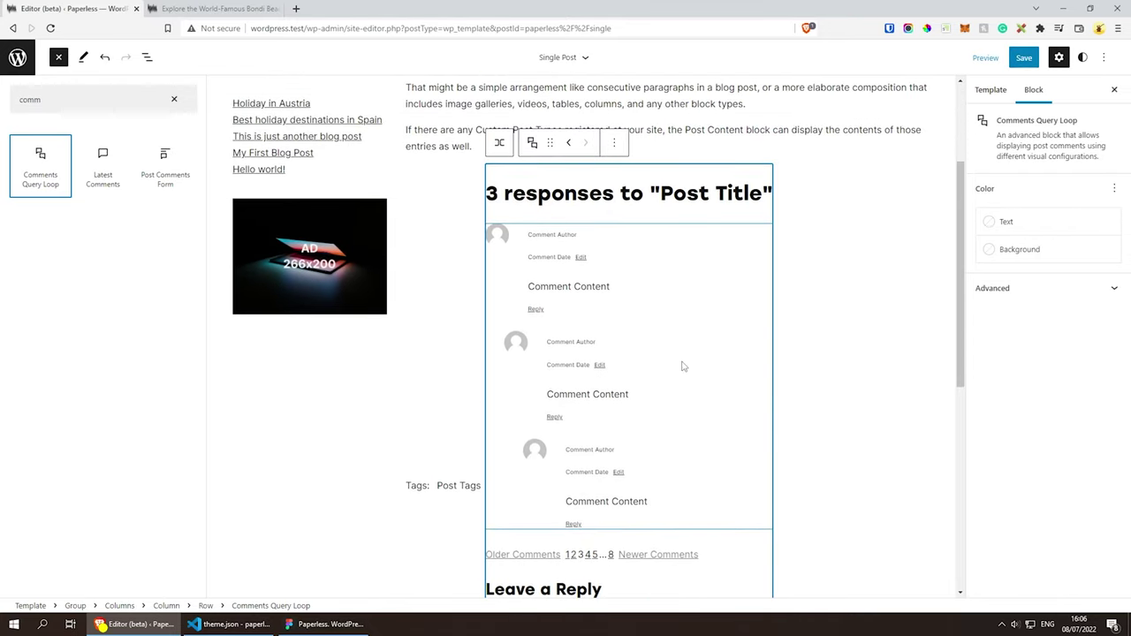
scroll(633, 263, down, 4)
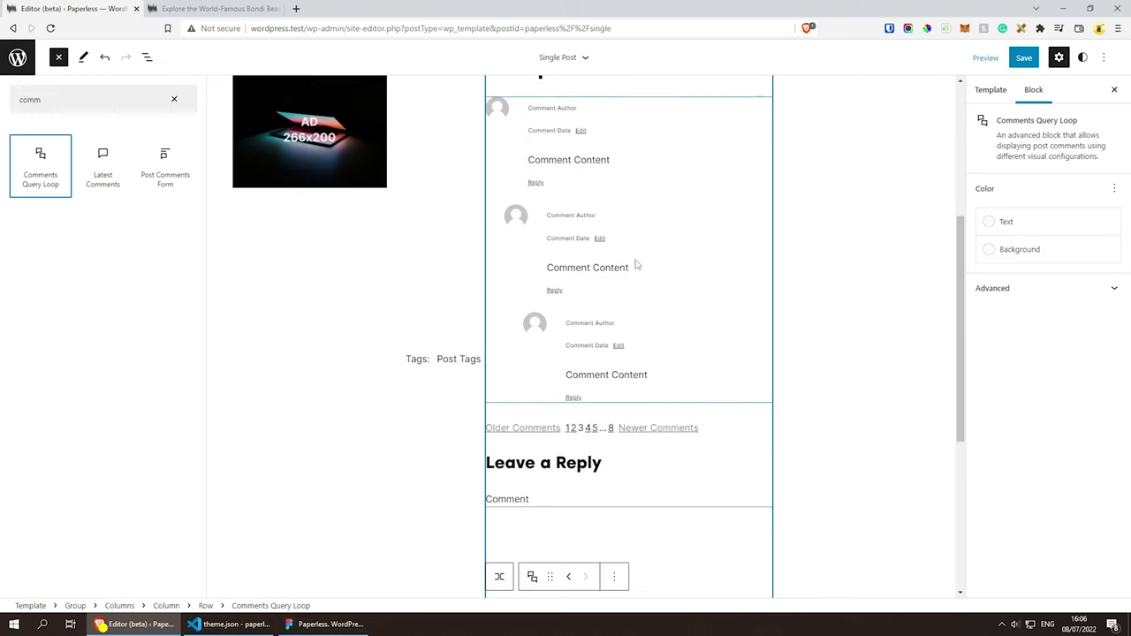
scroll(572, 353, up, 3)
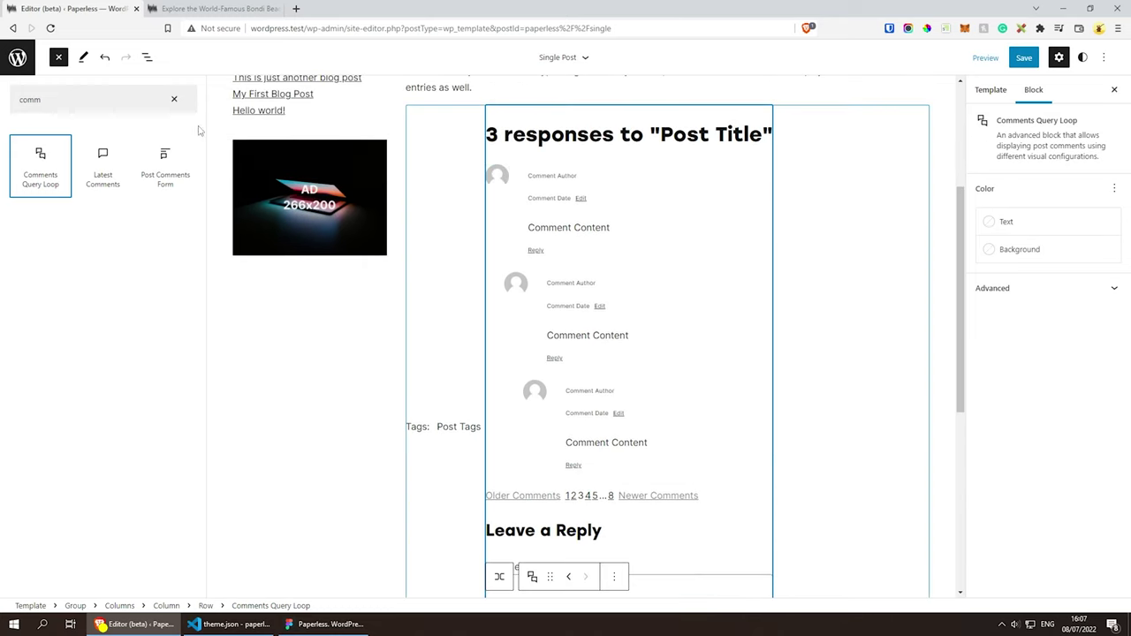
click(146, 57)
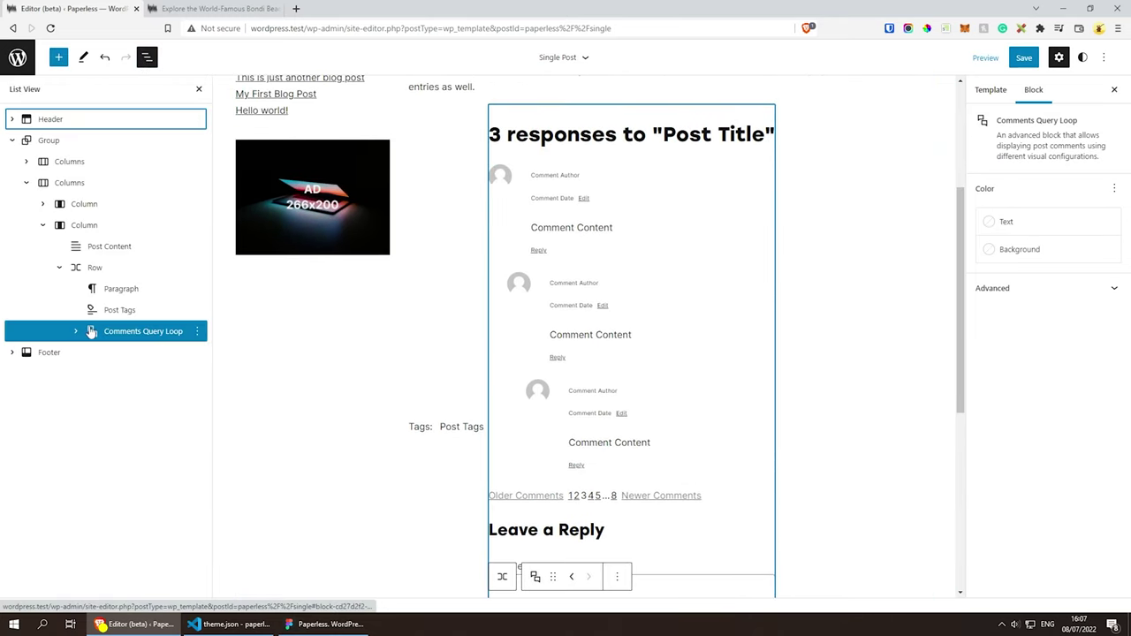
drag(94, 335, 83, 329)
click(59, 266)
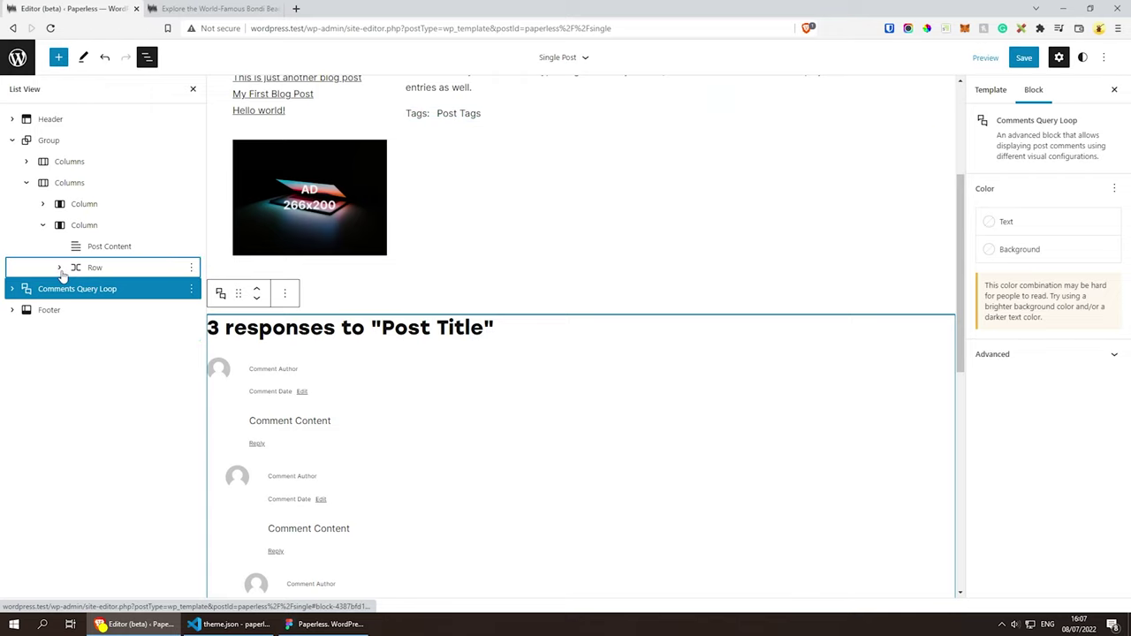
drag(43, 296, 113, 246)
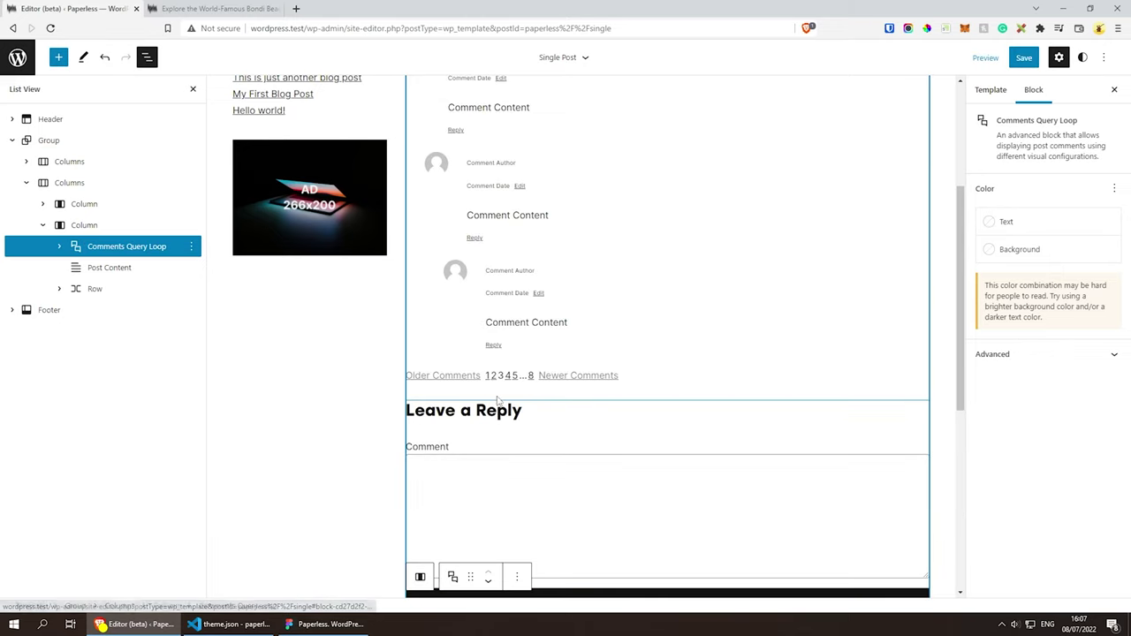
click(488, 580)
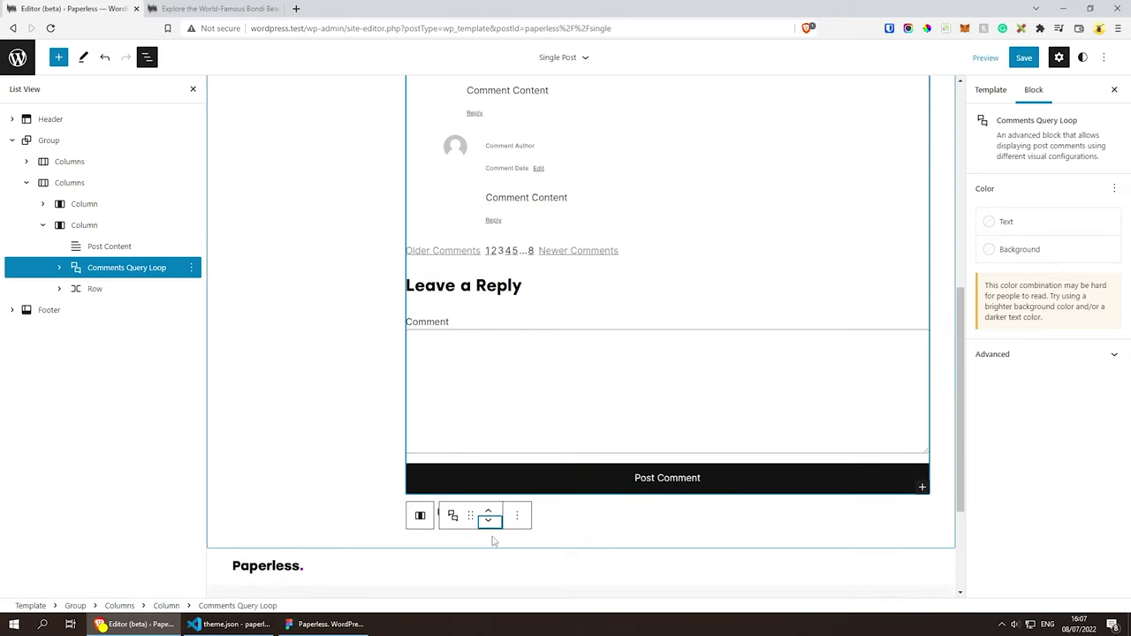
click(490, 523)
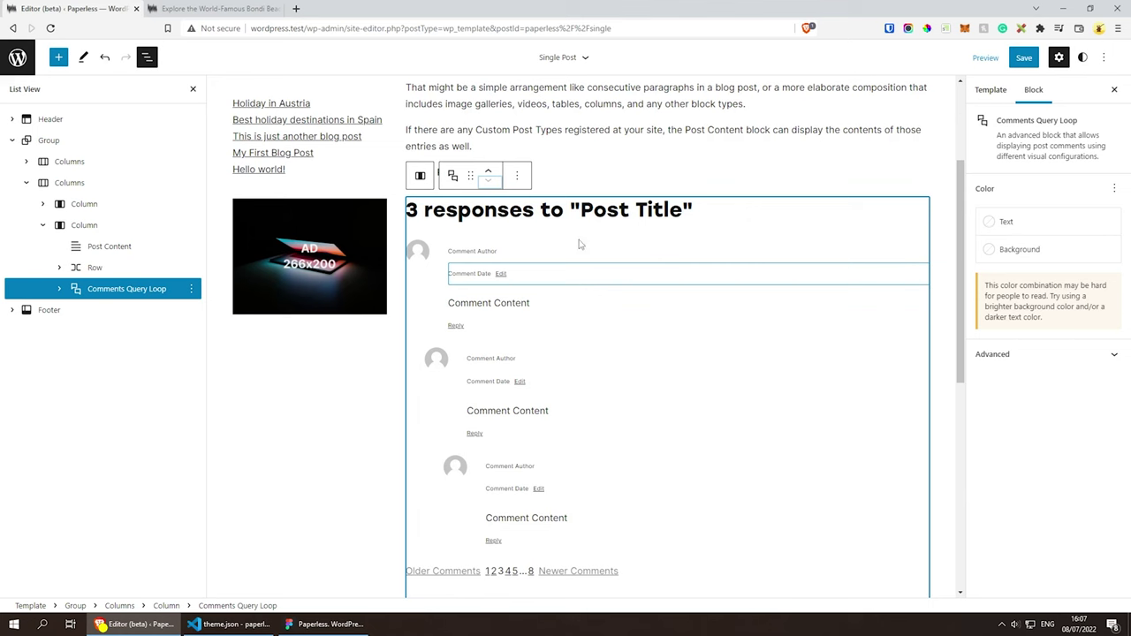
Save the site with the new comments section.
click(1016, 60)
click(1009, 58)
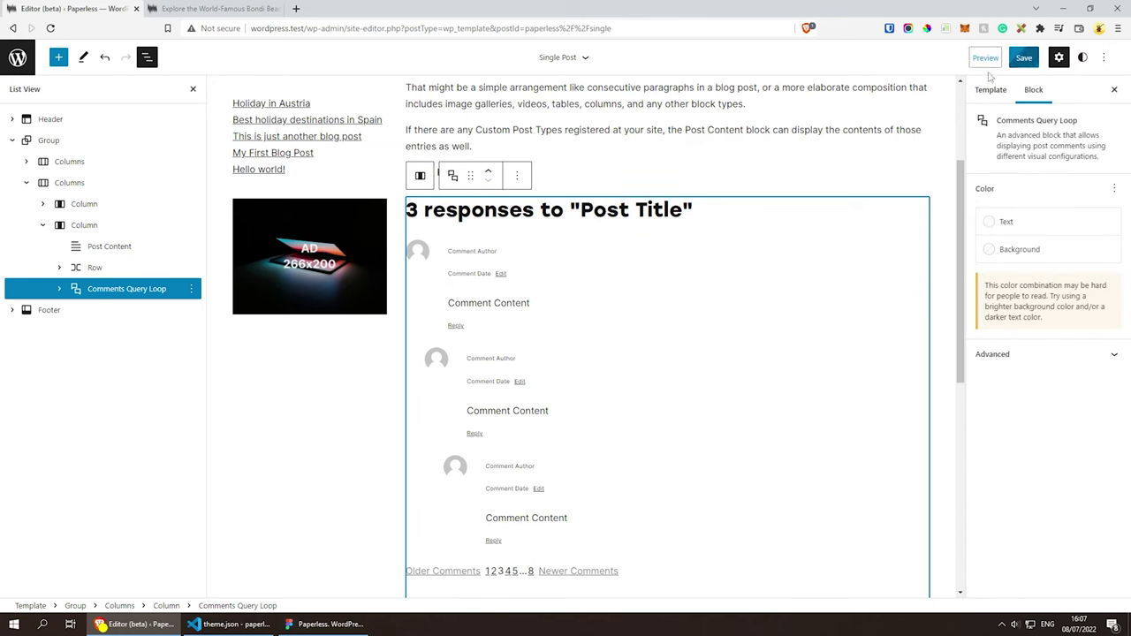
click(212, 9)
Reload the Bondi Beach post and check the new Leave a Reply form below the tags.
key(F5)
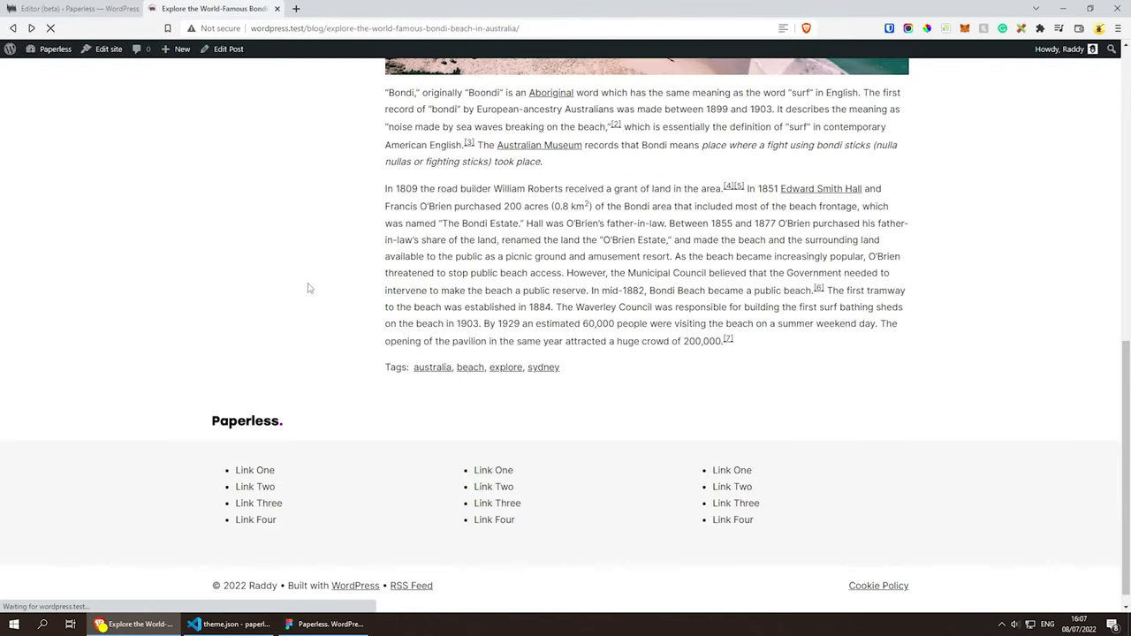
scroll(323, 270, down, 3)
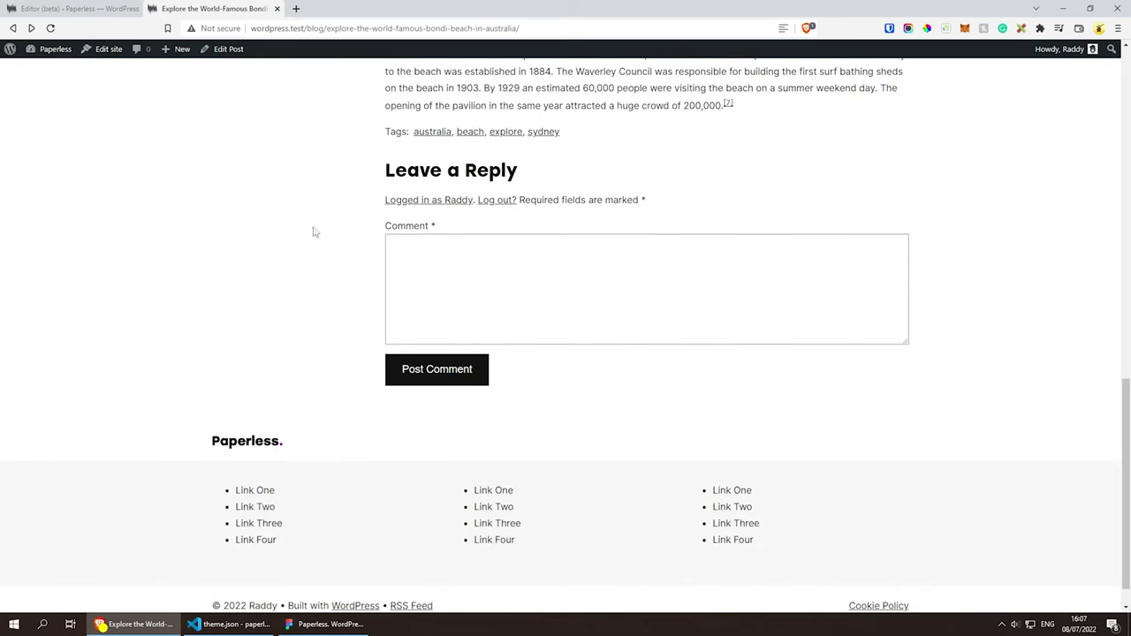
drag(391, 367, 397, 367)
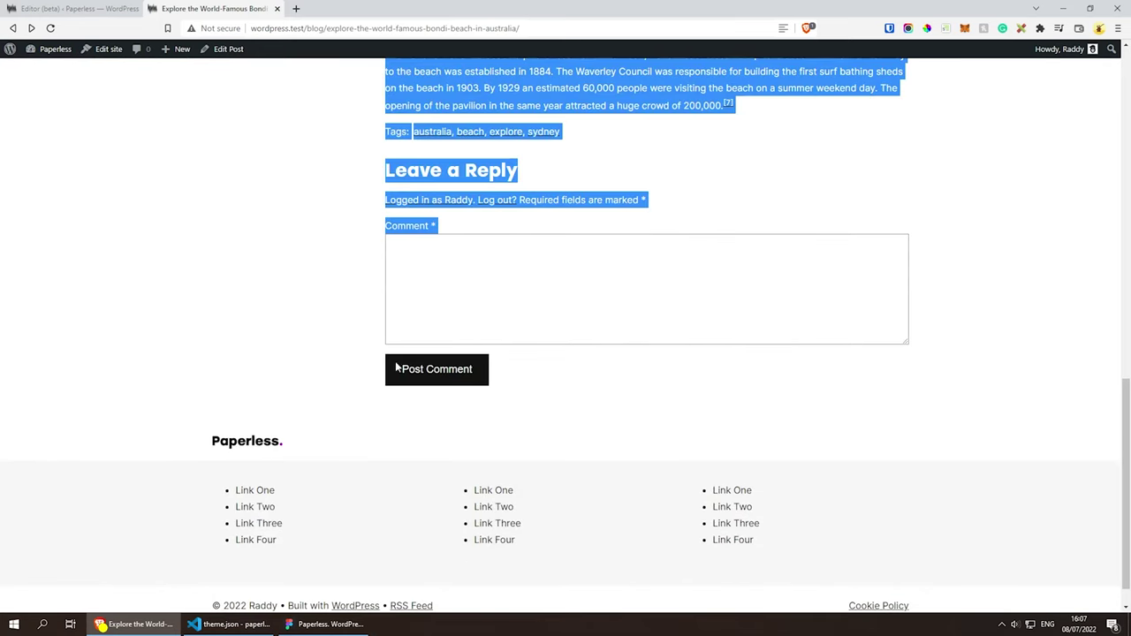
click(597, 407)
click(505, 273)
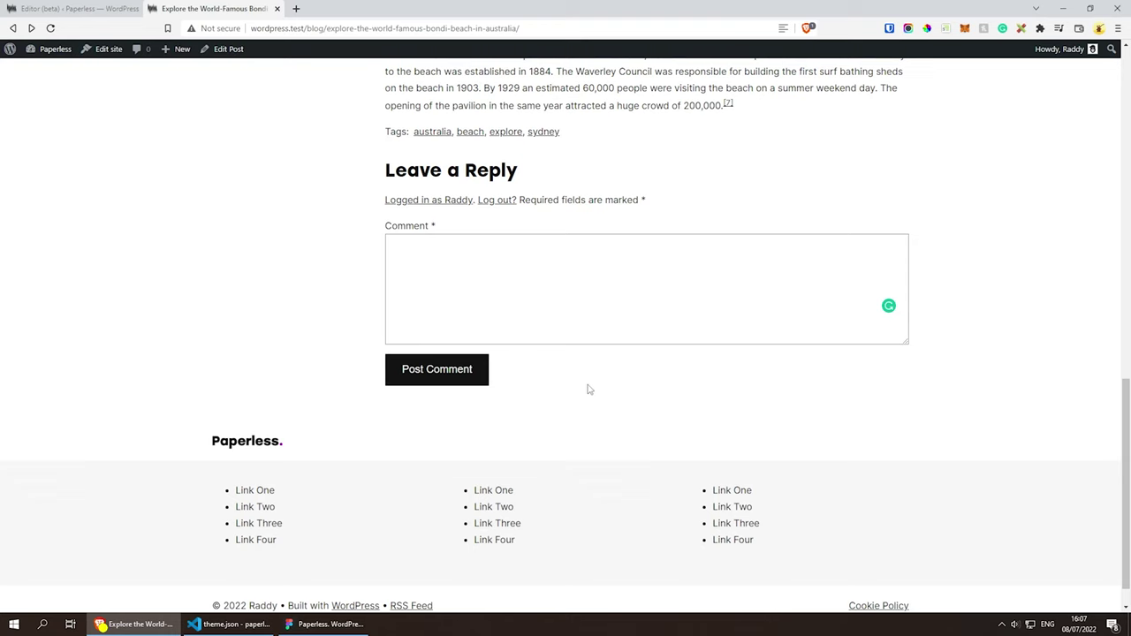
scroll(589, 389, up, 2)
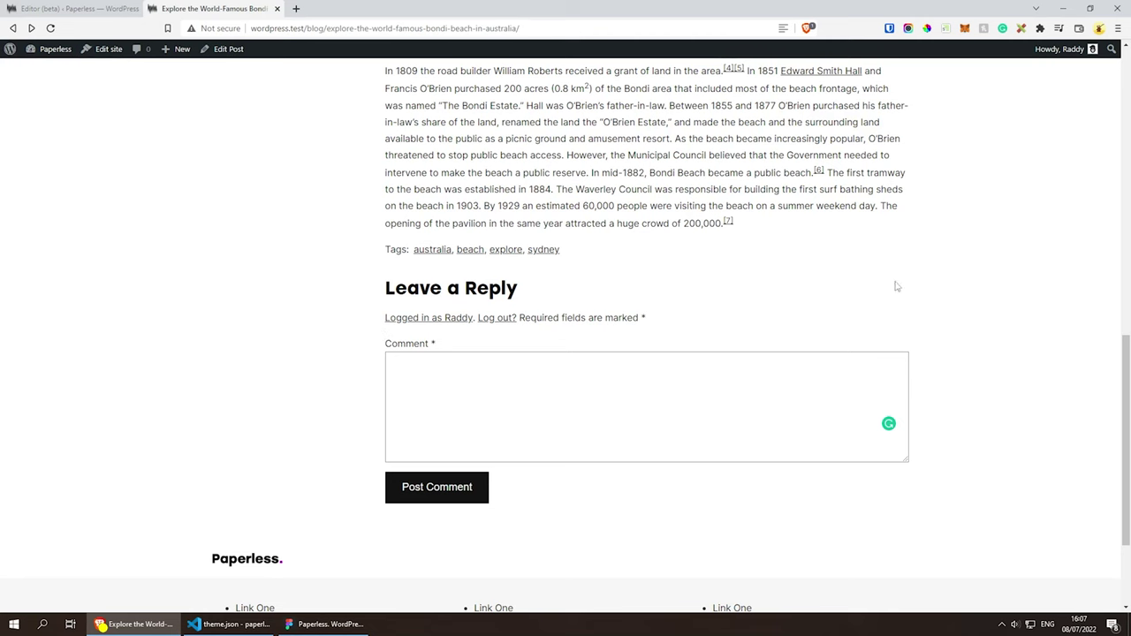
scroll(614, 298, up, 2)
scroll(597, 316, down, 1)
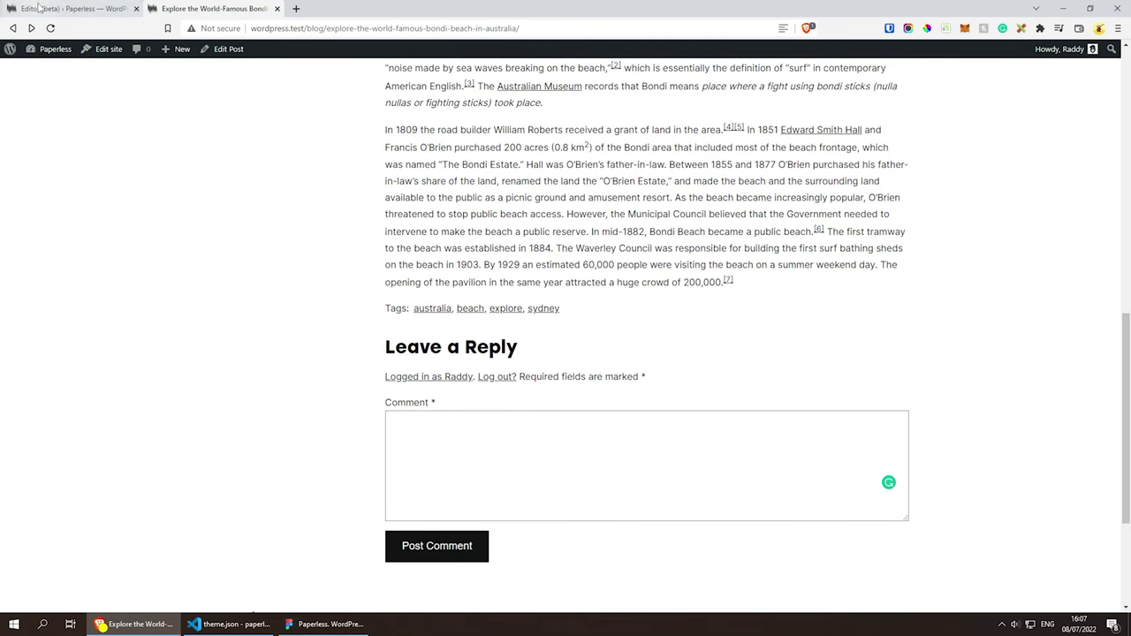
click(40, 9)
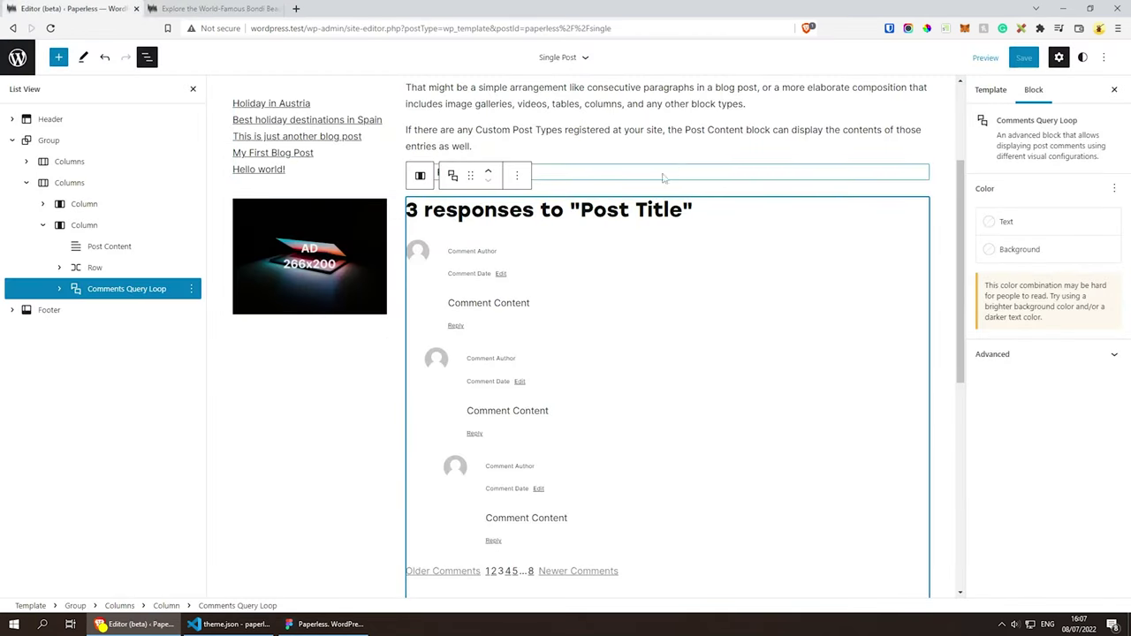
Insert a Post Author block and move it above the Comments Query Loop.
click(62, 59)
text(aut)
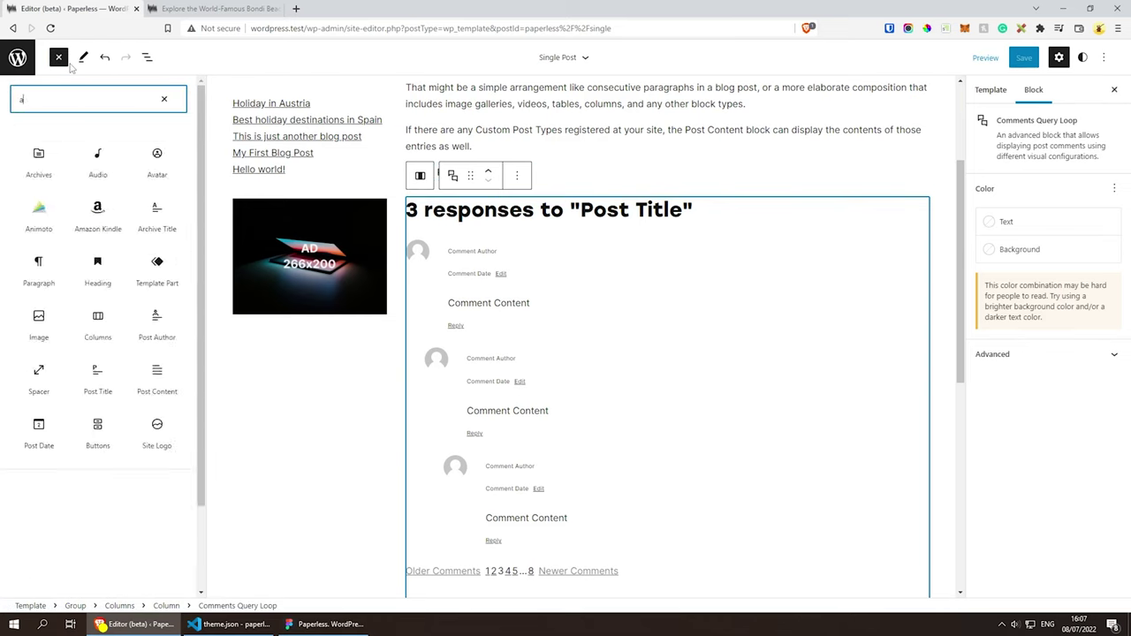
click(40, 159)
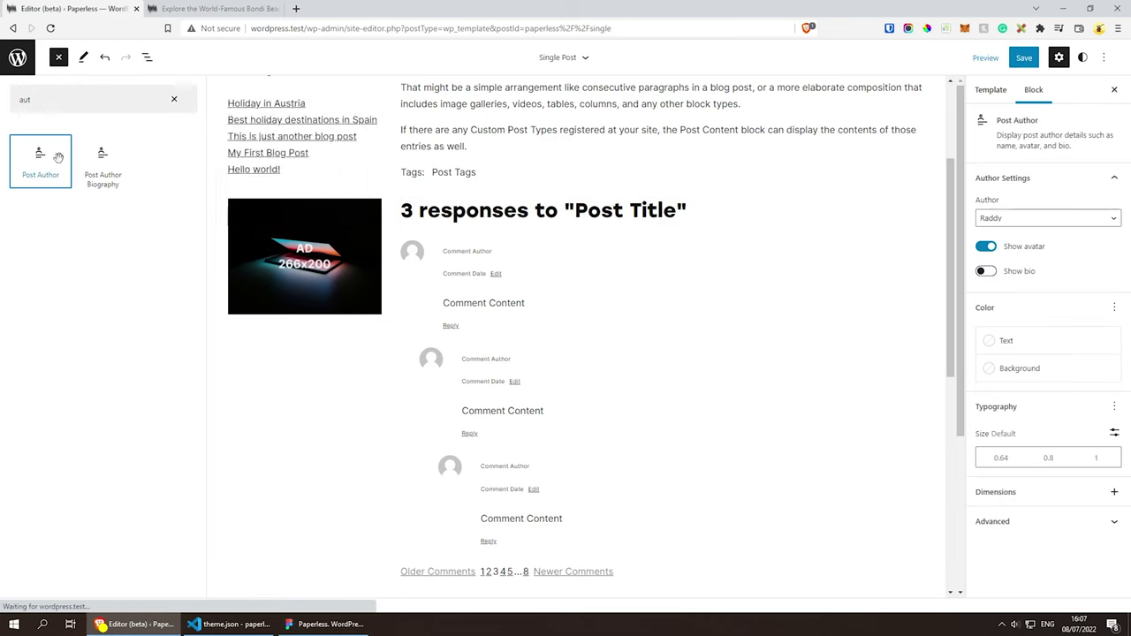
click(147, 56)
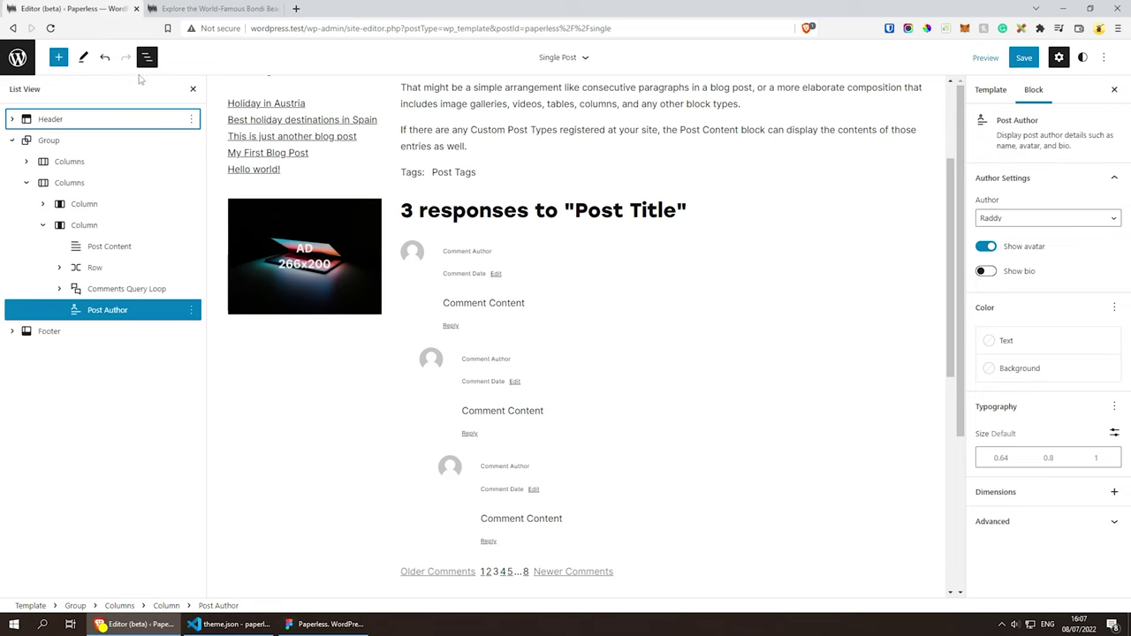
click(100, 310)
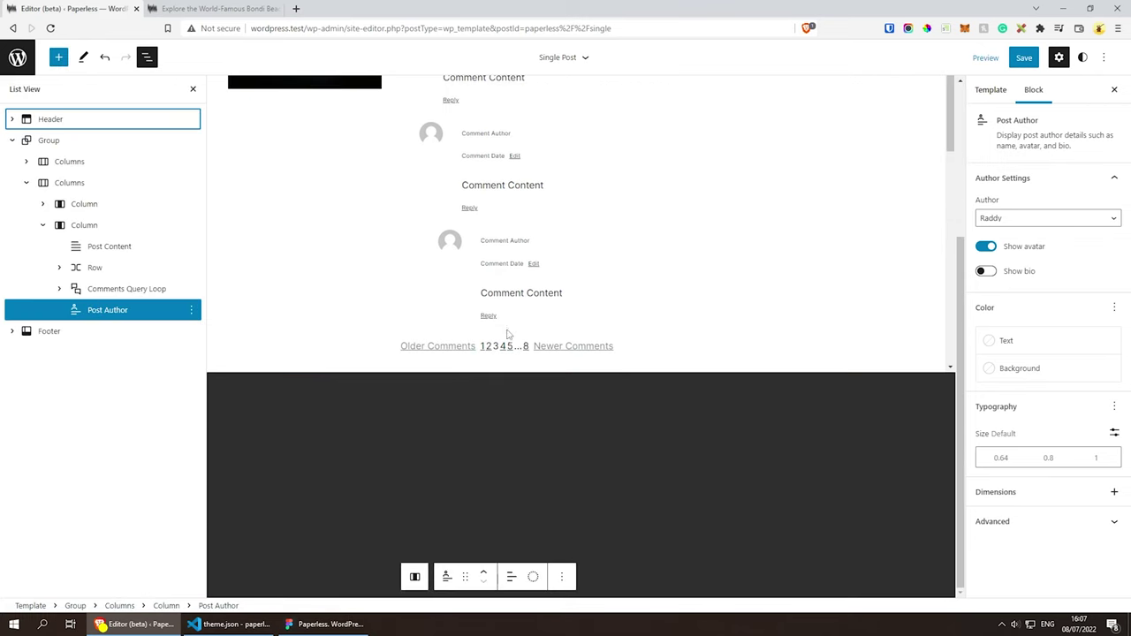
scroll(552, 414, up, 2)
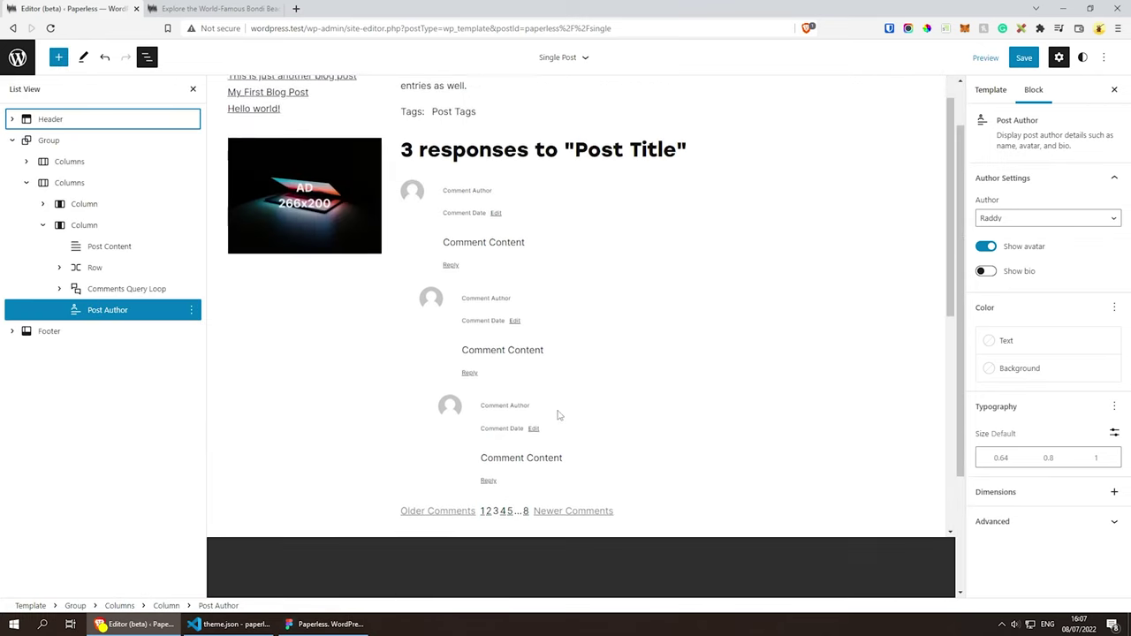
scroll(556, 411, down, 2)
click(102, 311)
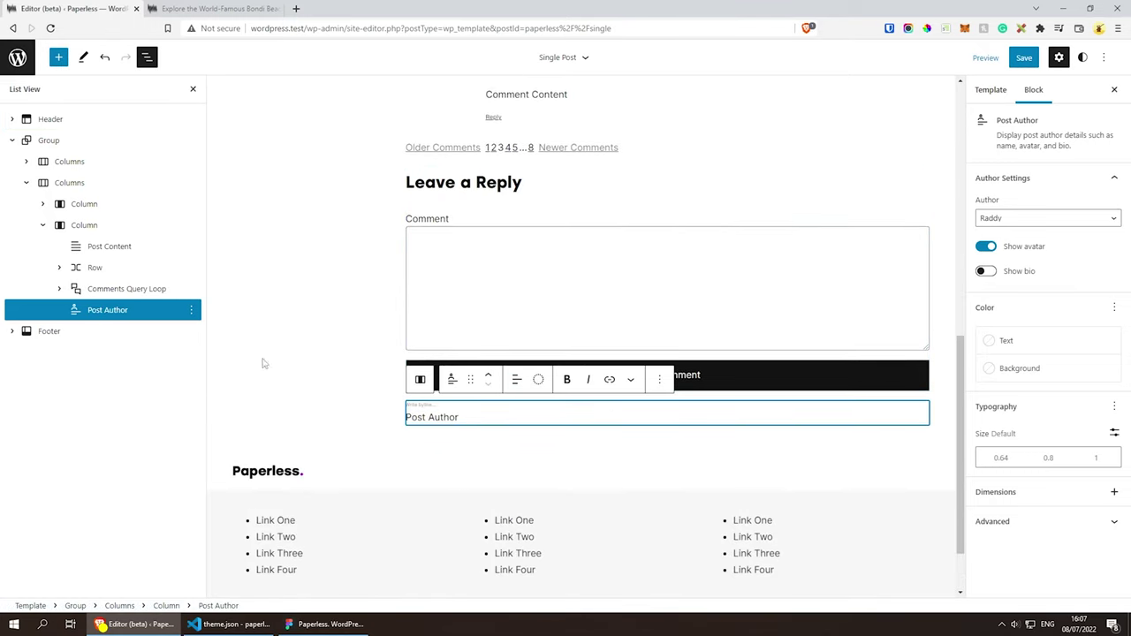
click(488, 374)
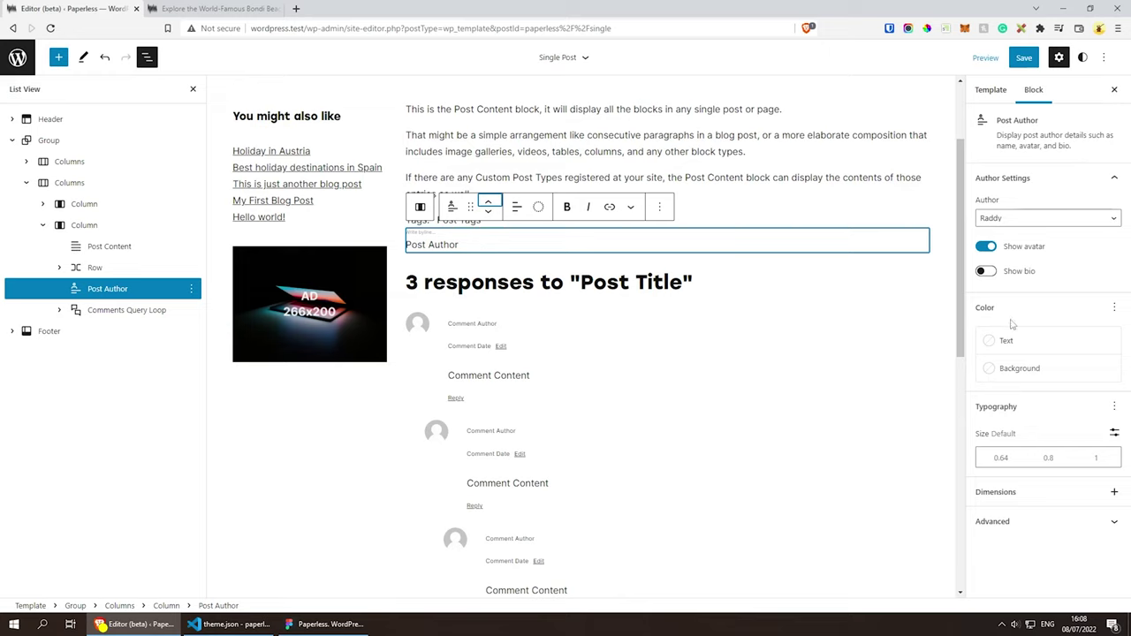
Turn on Show bio for the Post Author block and save the template.
click(986, 272)
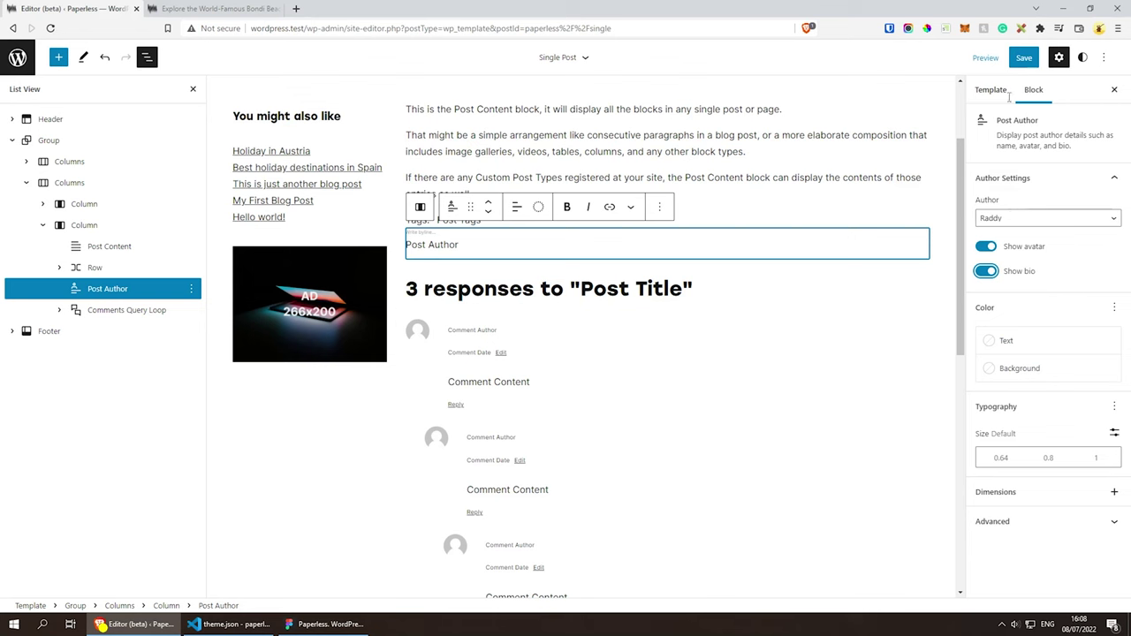
click(1023, 58)
click(1016, 51)
click(215, 8)
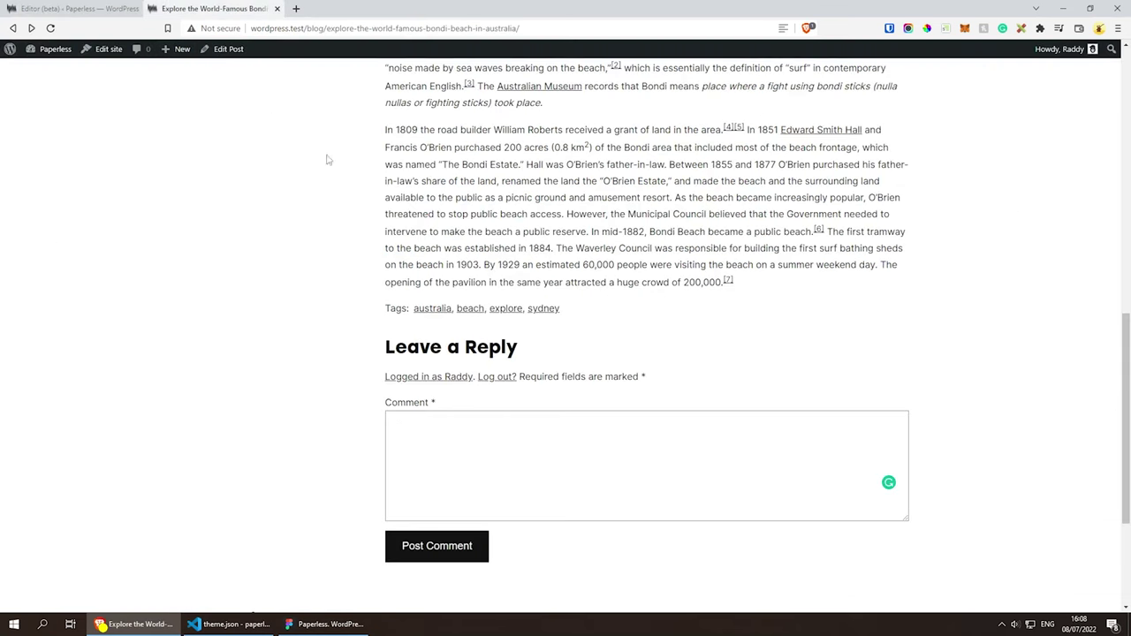
Refresh the Bondi Beach post to see the author avatar and bio under the tags.
key(F5)
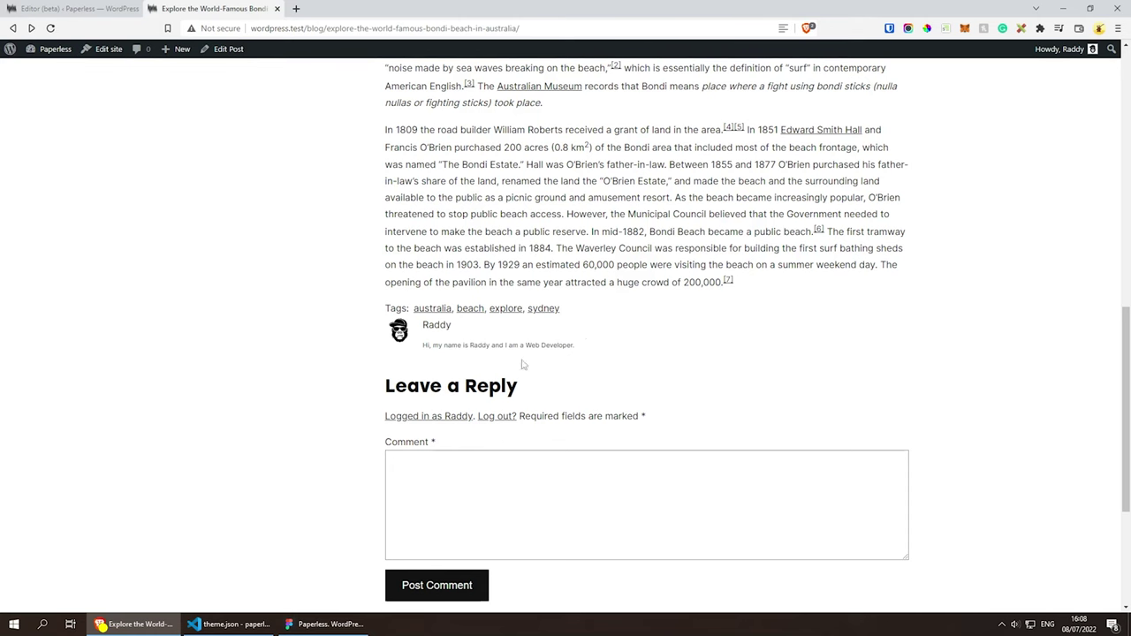
click(75, 8)
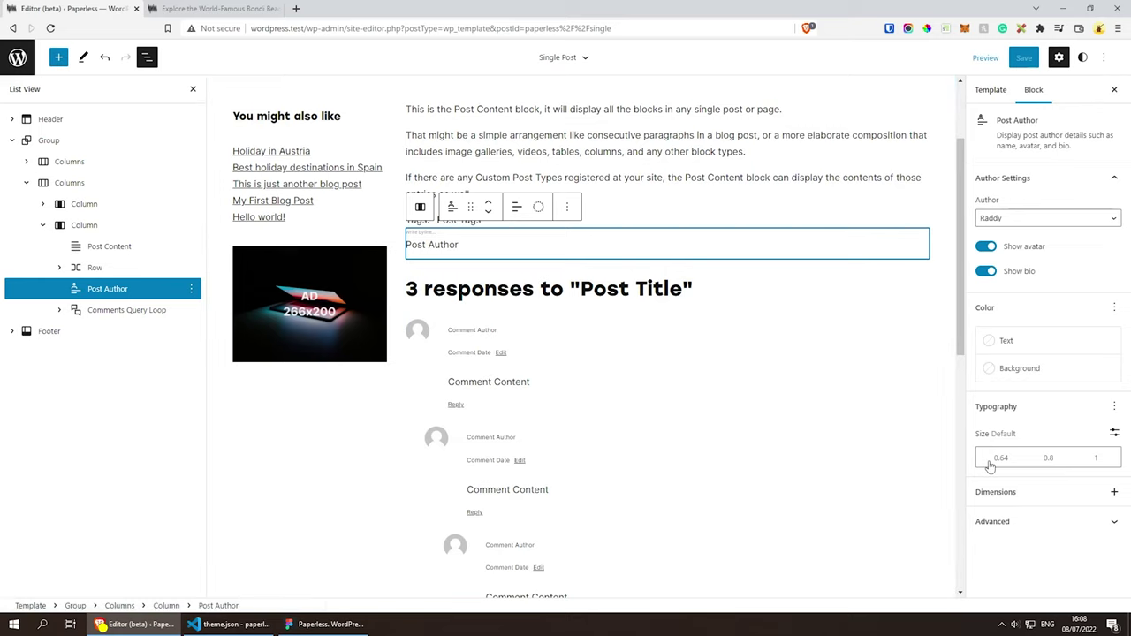
Add 20 px padding on all sides to the Post Author block.
click(1114, 493)
click(1035, 523)
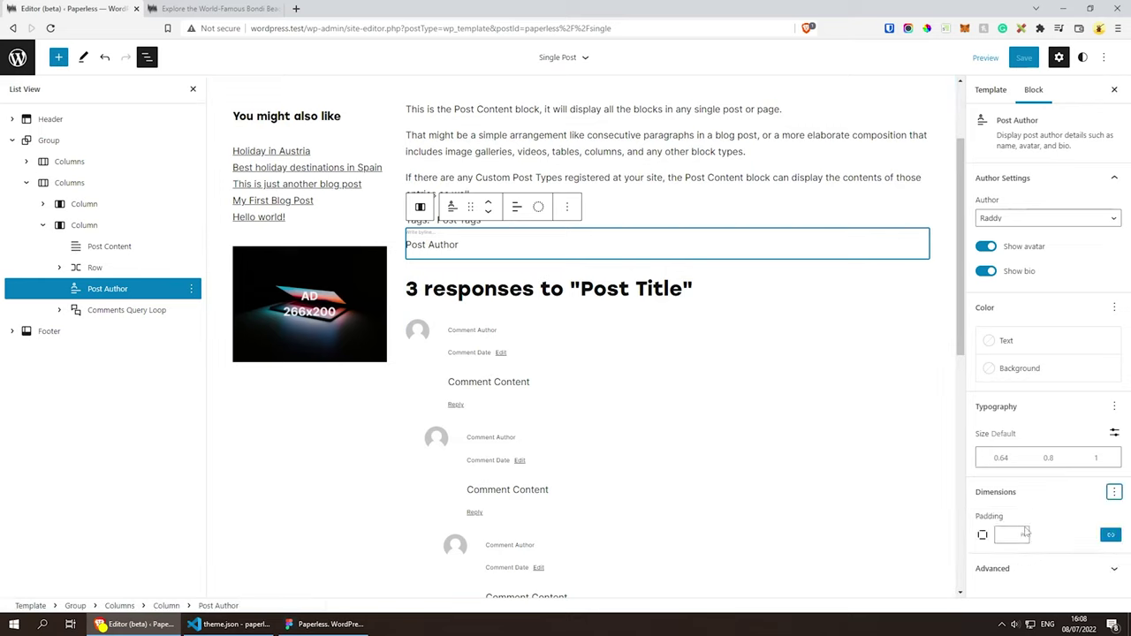
click(1011, 534)
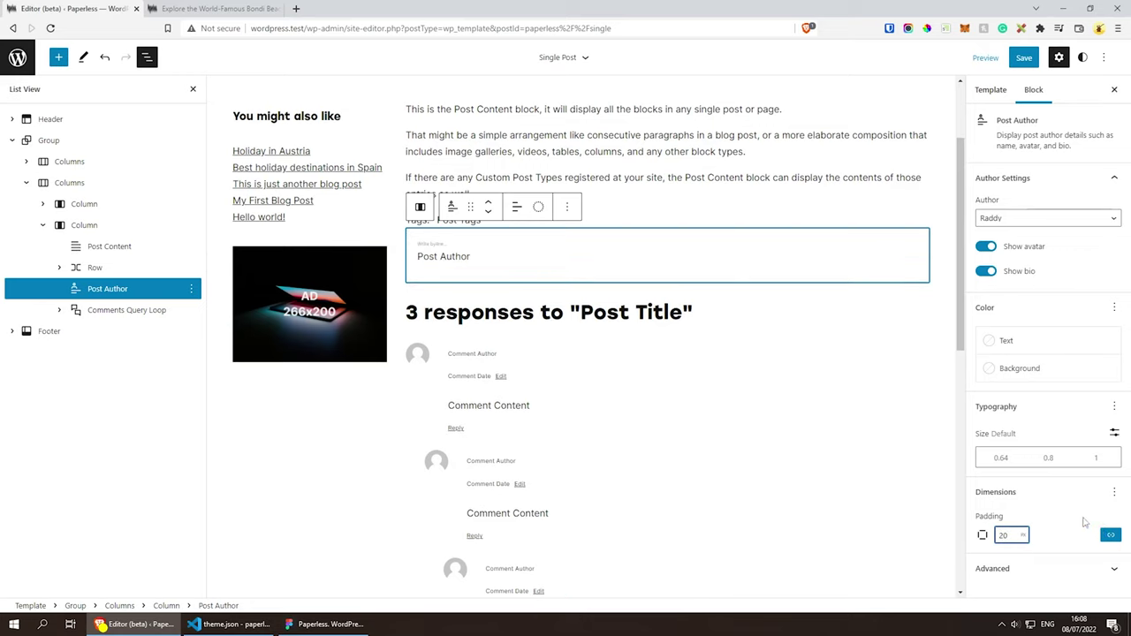
click(1044, 545)
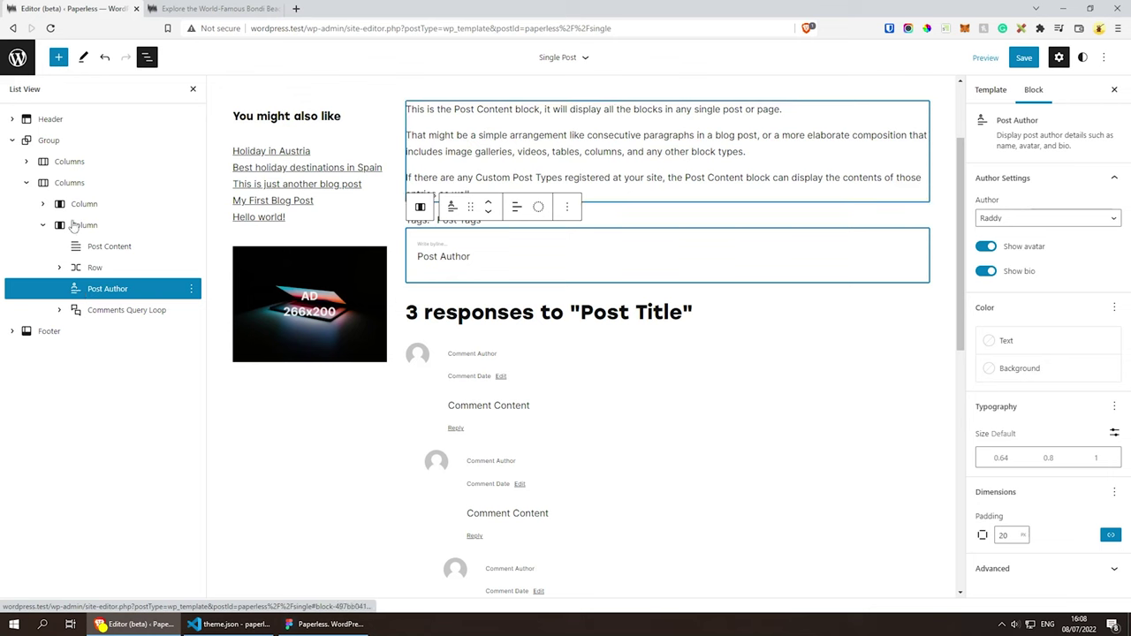
click(59, 57)
Add a Row block and move the Post Author block inside it.
text(row)
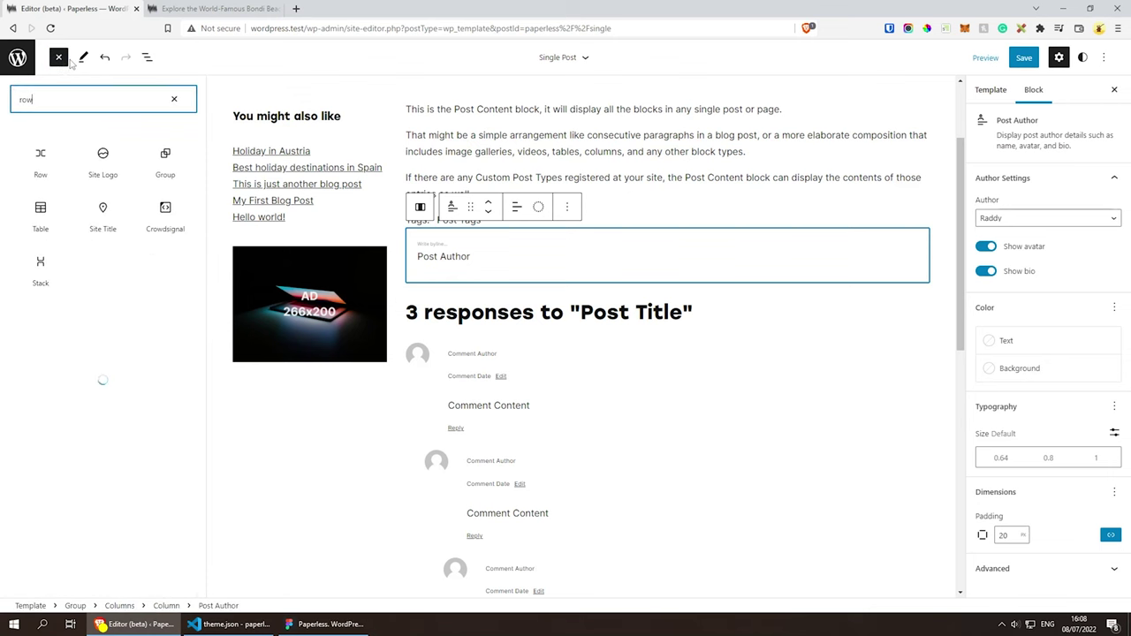
click(38, 159)
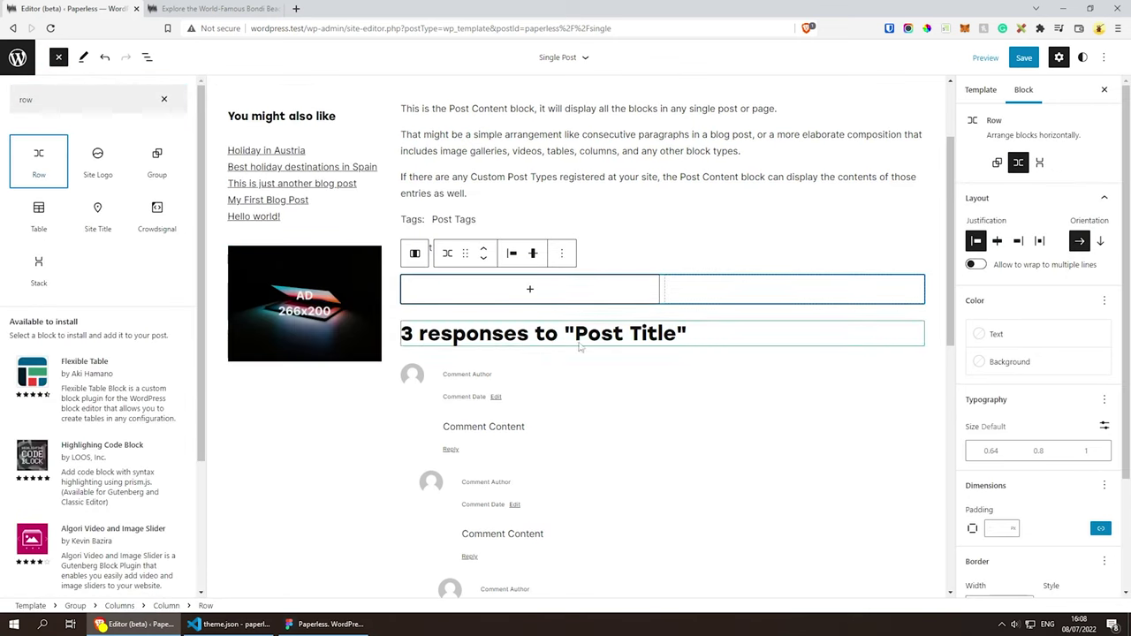
click(147, 56)
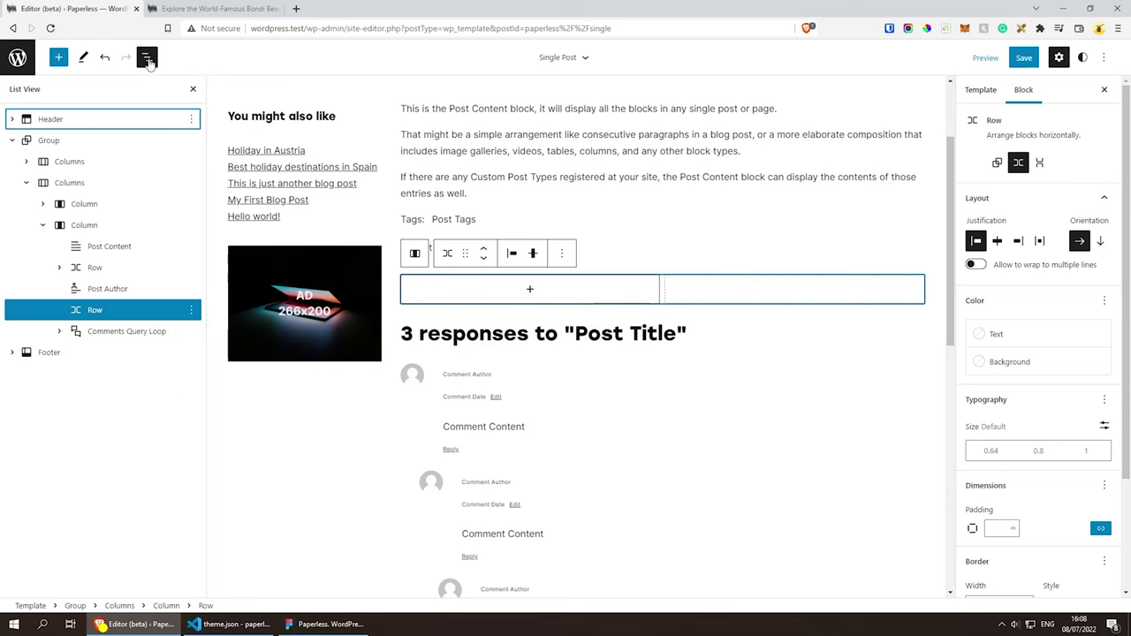
click(102, 290)
mouse_move(102, 291)
mouse_down()
mouse_move(97, 311)
mouse_move(122, 297)
mouse_move(103, 293)
mouse_up()
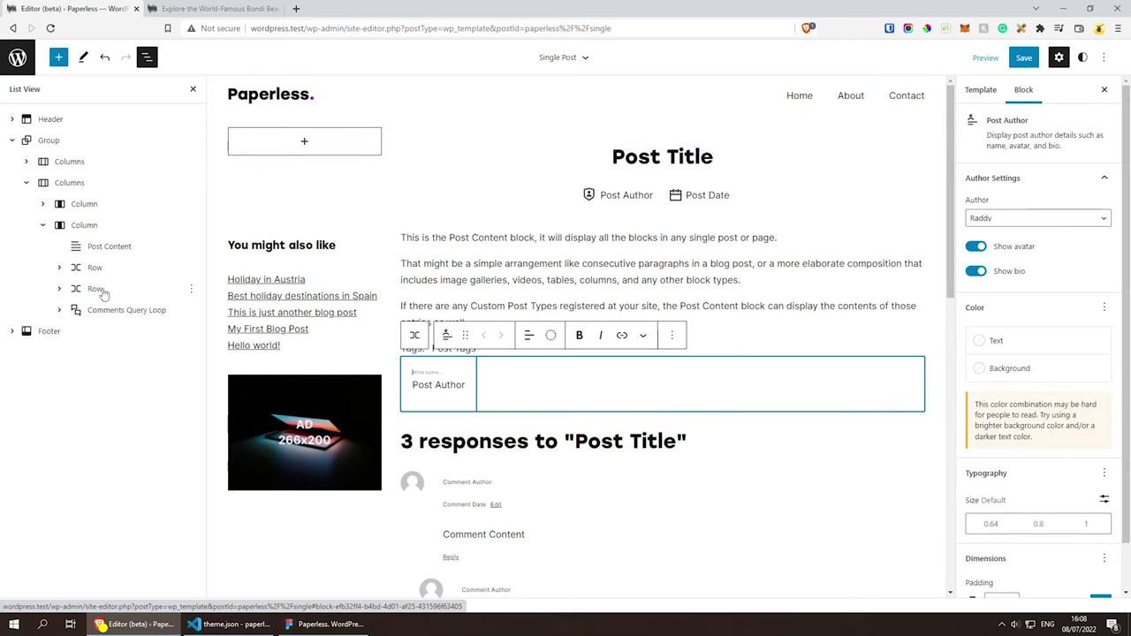
click(97, 289)
Give the Row a 1 px dashed black border and save the template.
scroll(1020, 457, down, 3)
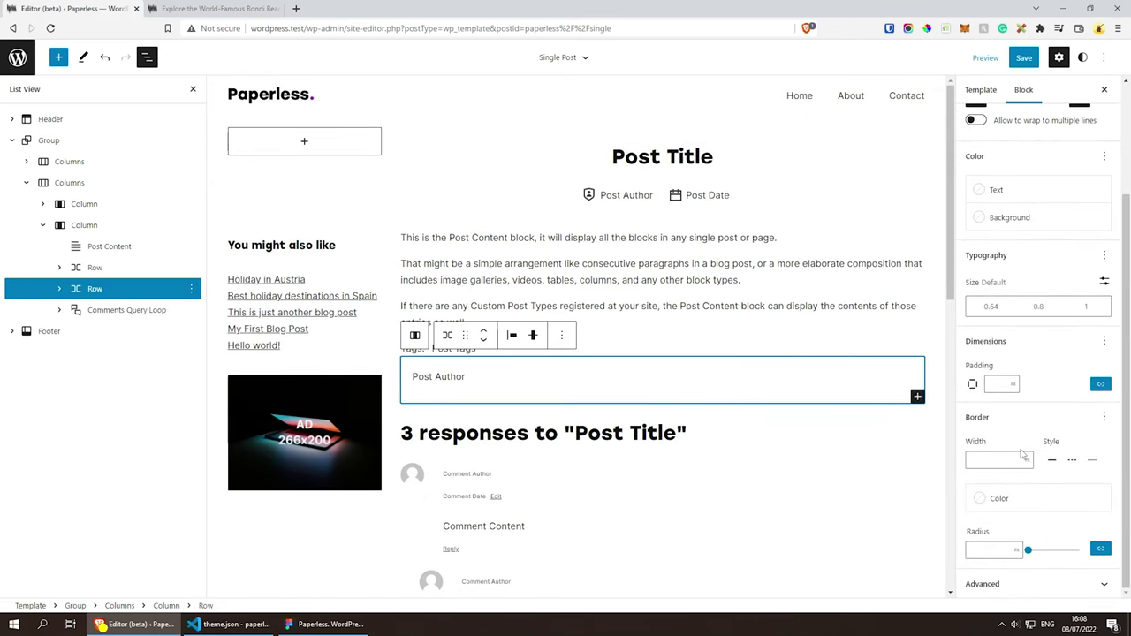
click(1002, 462)
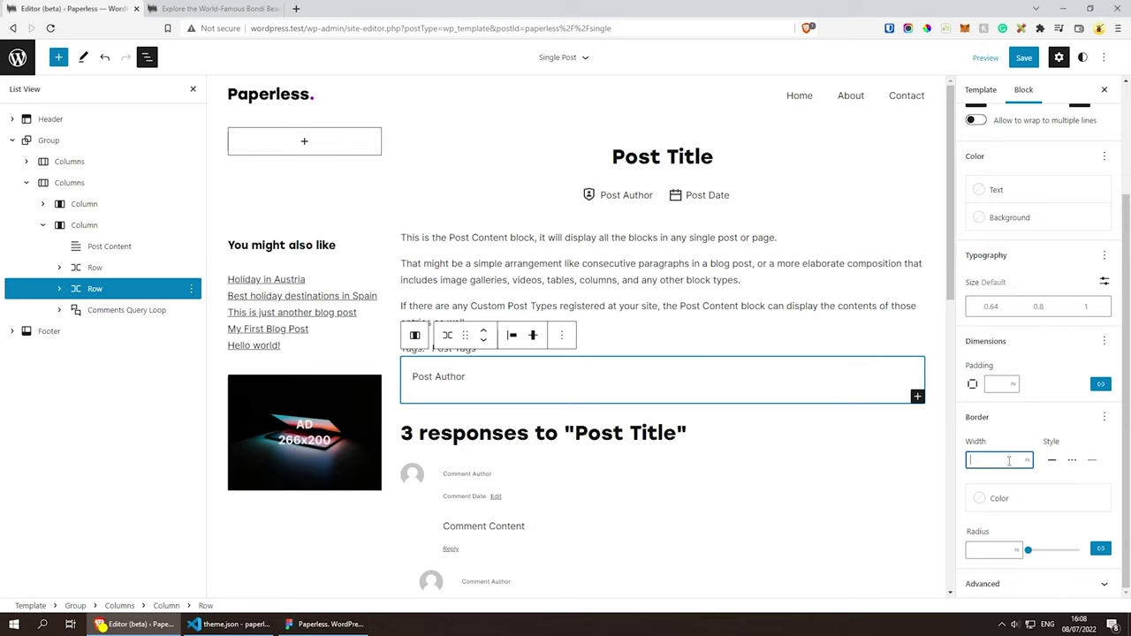
text(1)
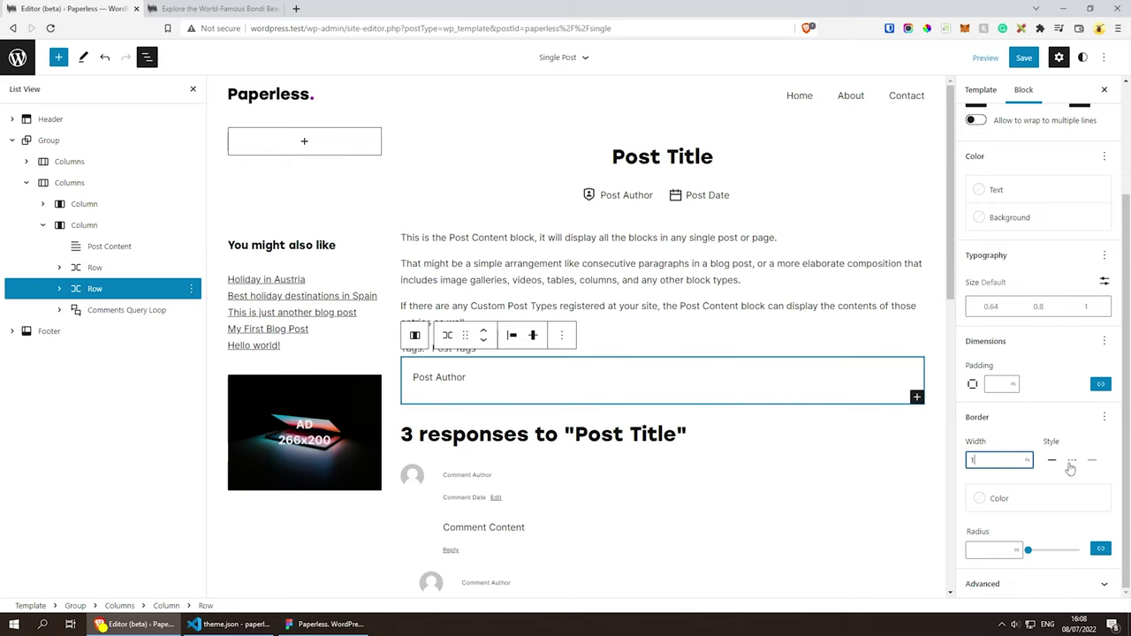
click(1071, 462)
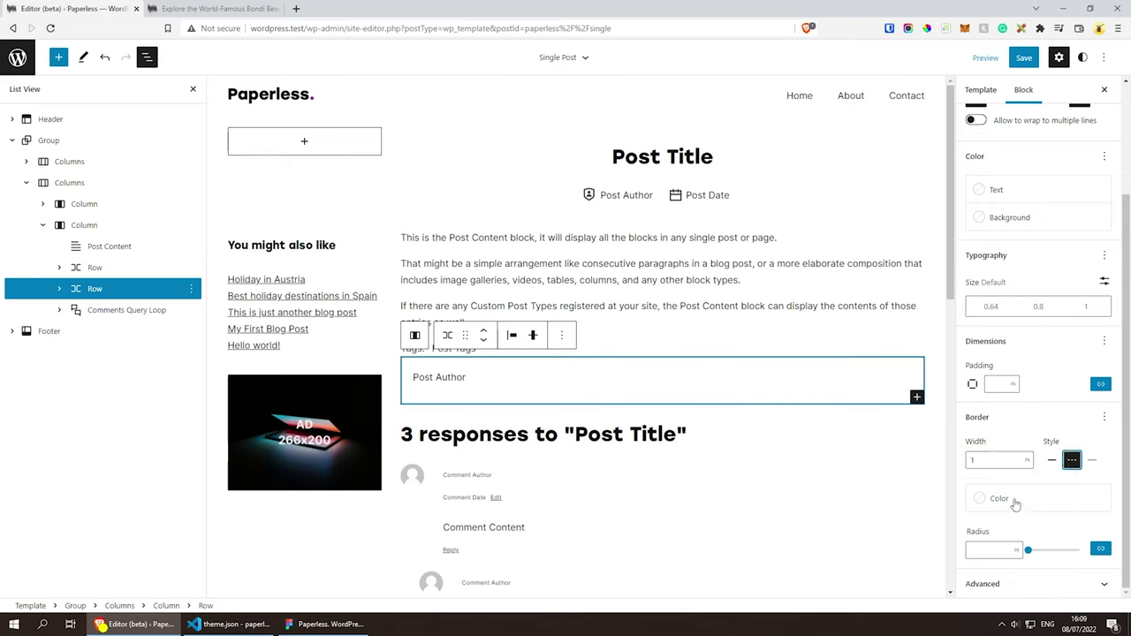
click(1015, 505)
click(793, 428)
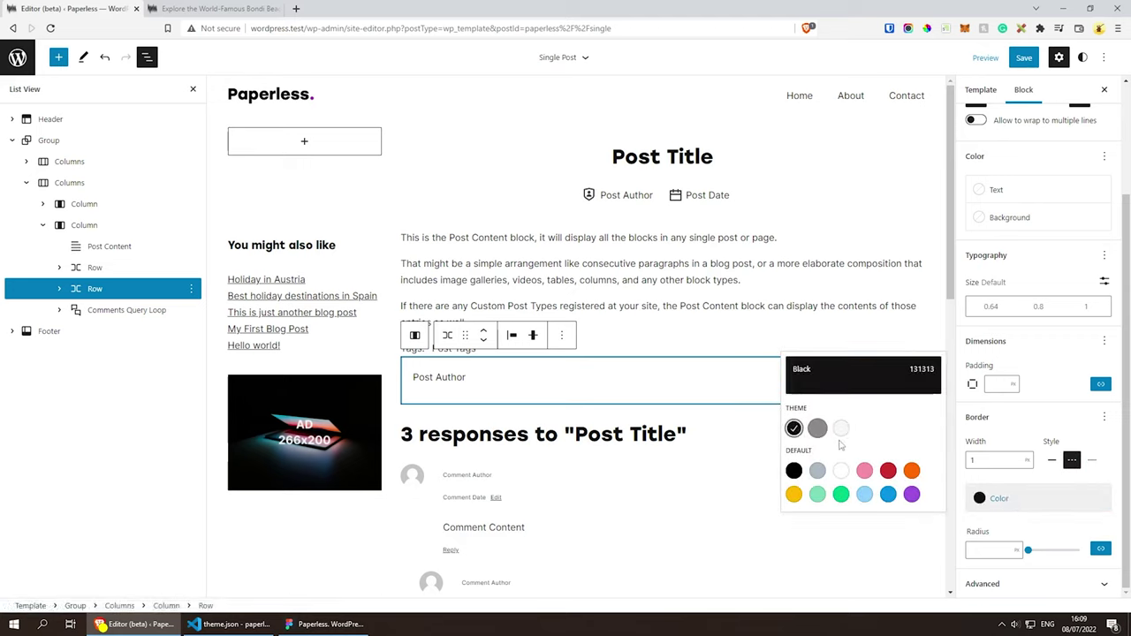
click(1023, 58)
click(1012, 56)
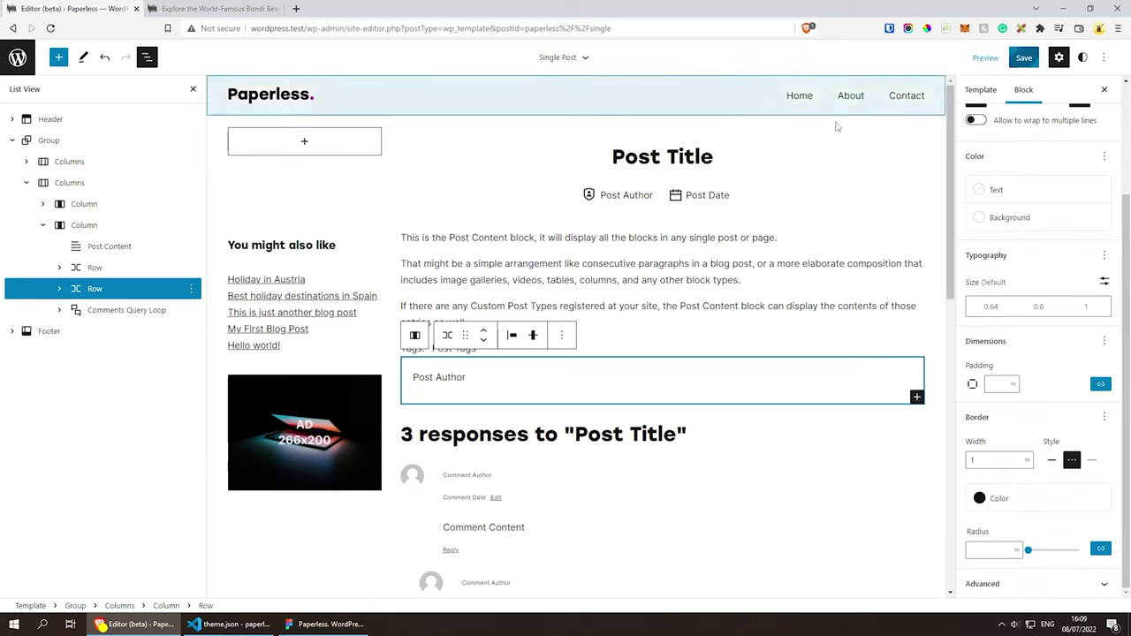
click(228, 8)
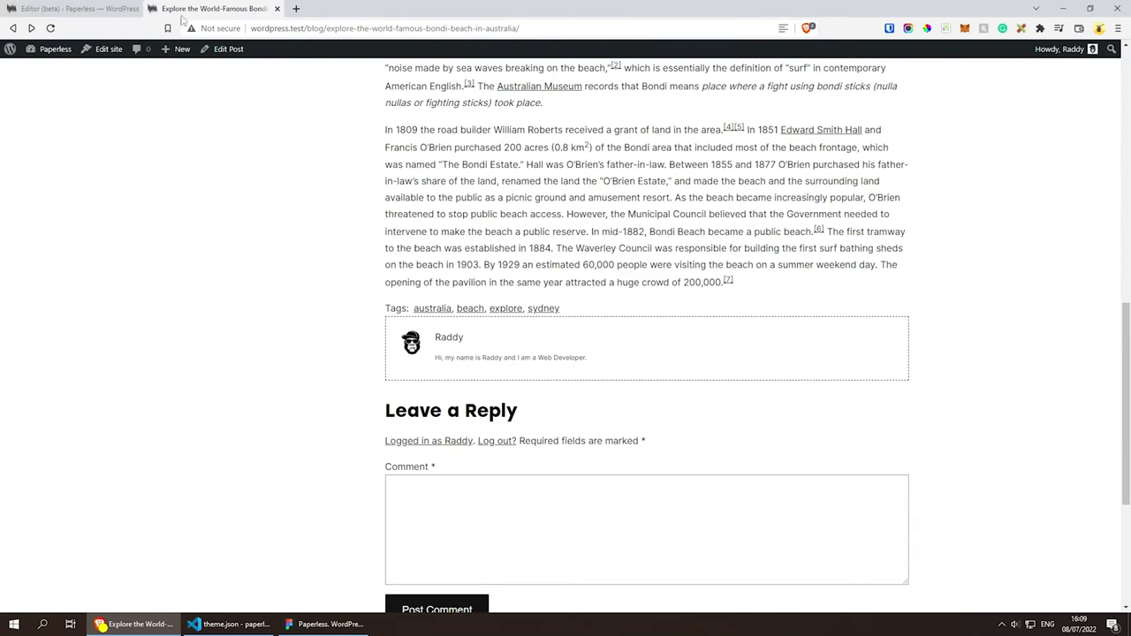
Set the author Row's top and bottom margins to 20 and save the template.
click(119, 8)
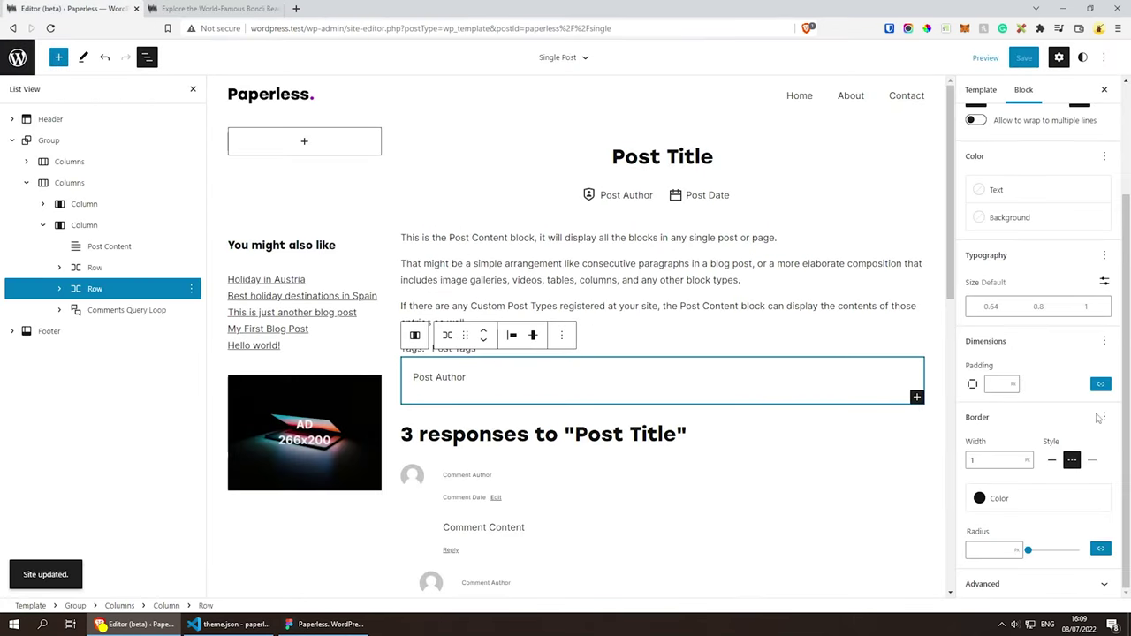
click(1107, 342)
click(1022, 404)
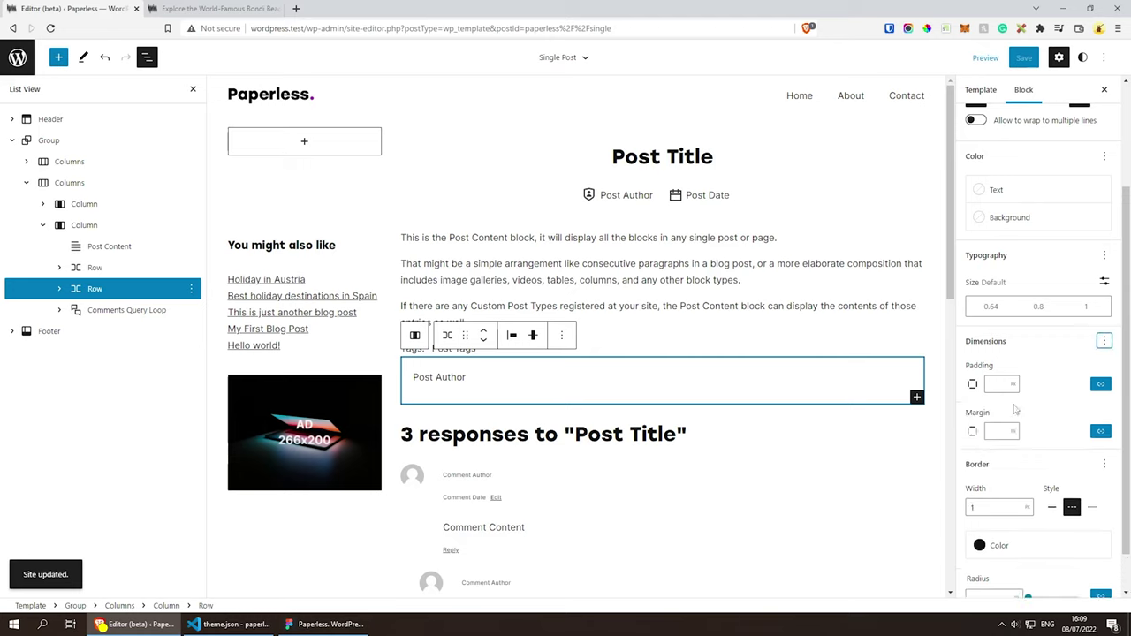
click(1100, 430)
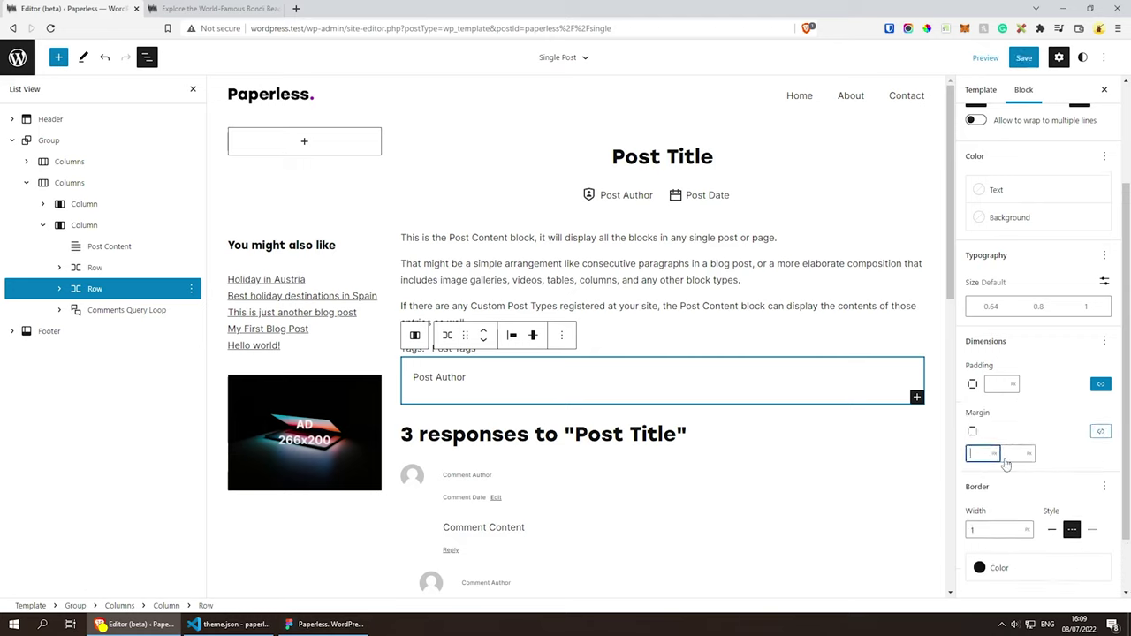
text(20)
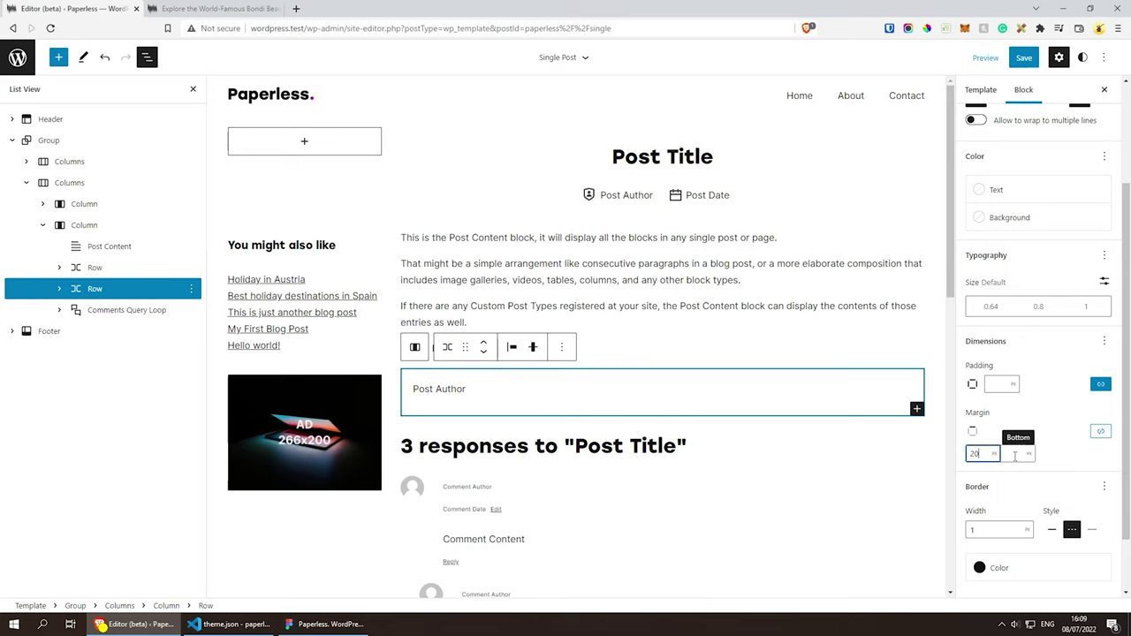
click(1015, 455)
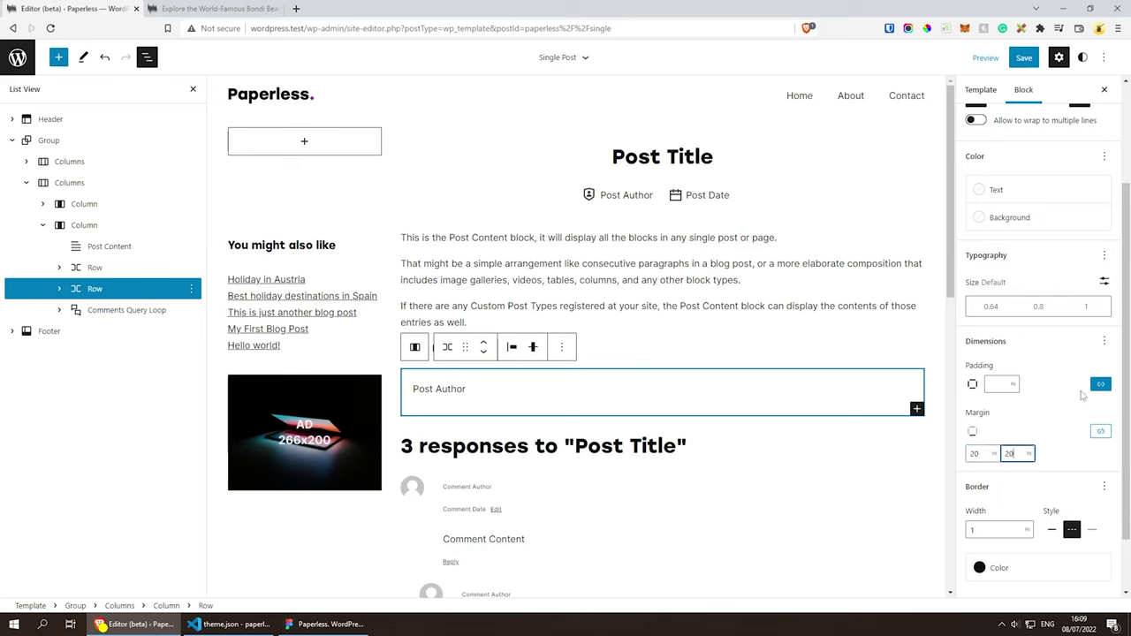
click(1023, 58)
click(939, 56)
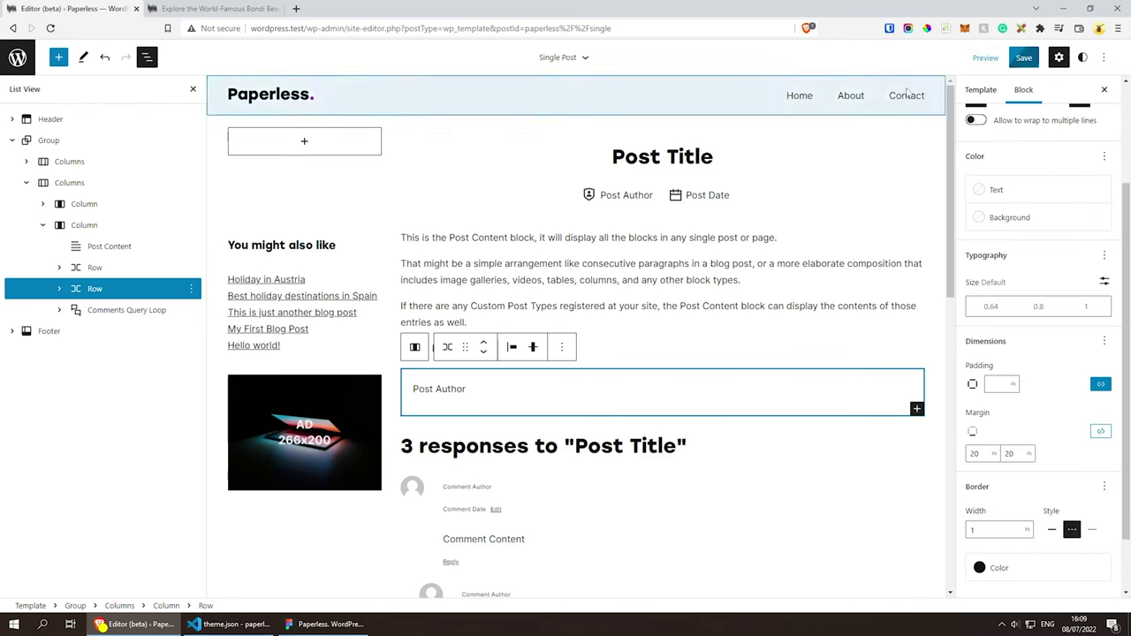
click(181, 9)
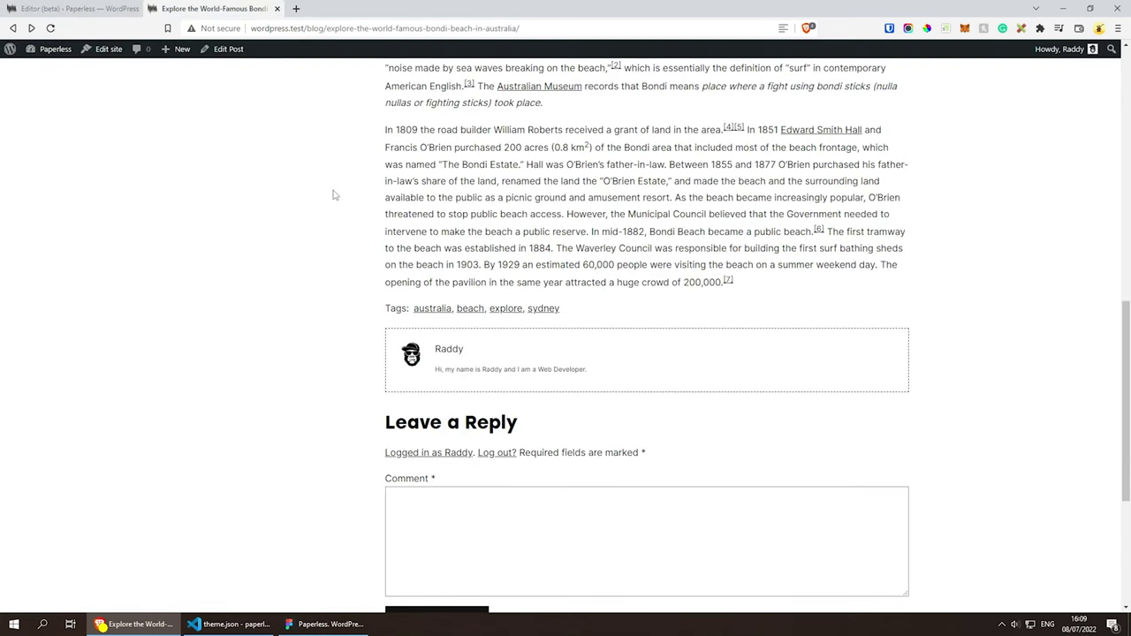
Inspect the author box's markup in developer tools, then close them and scroll back to the top.
triple_click(437, 369)
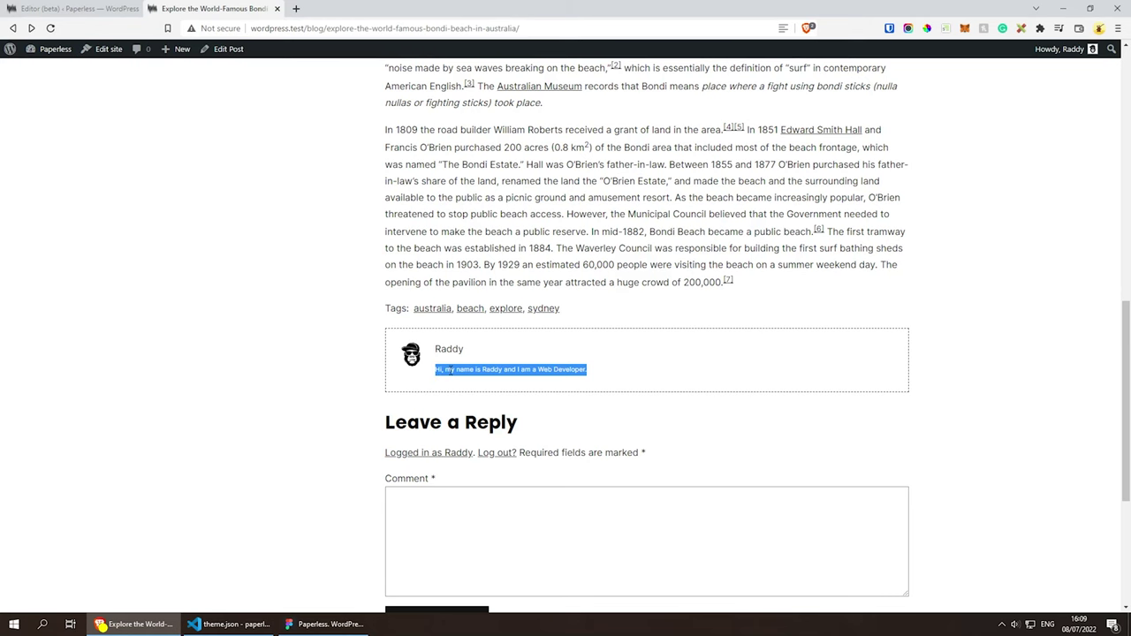
click(471, 365)
right_click(515, 342)
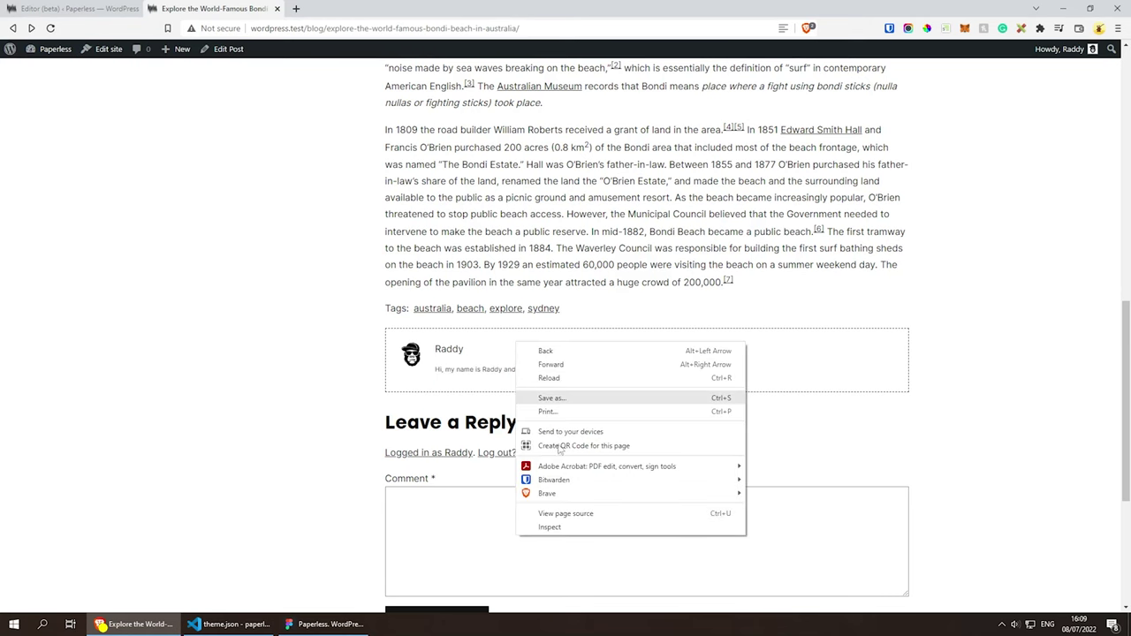
click(571, 530)
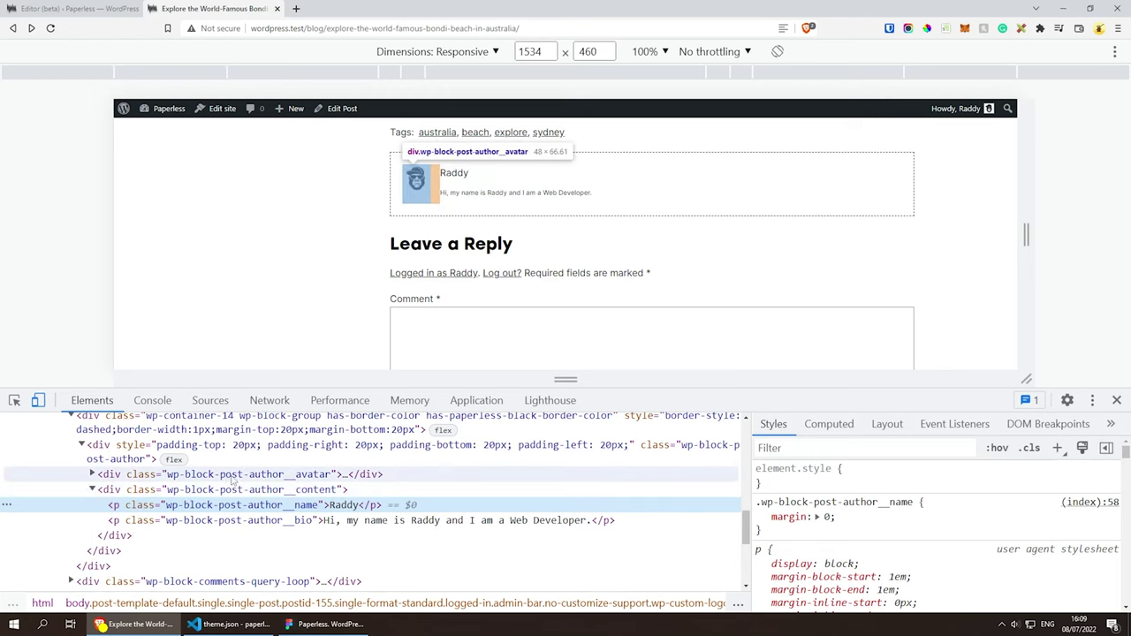
key(ctrl+shift+i)
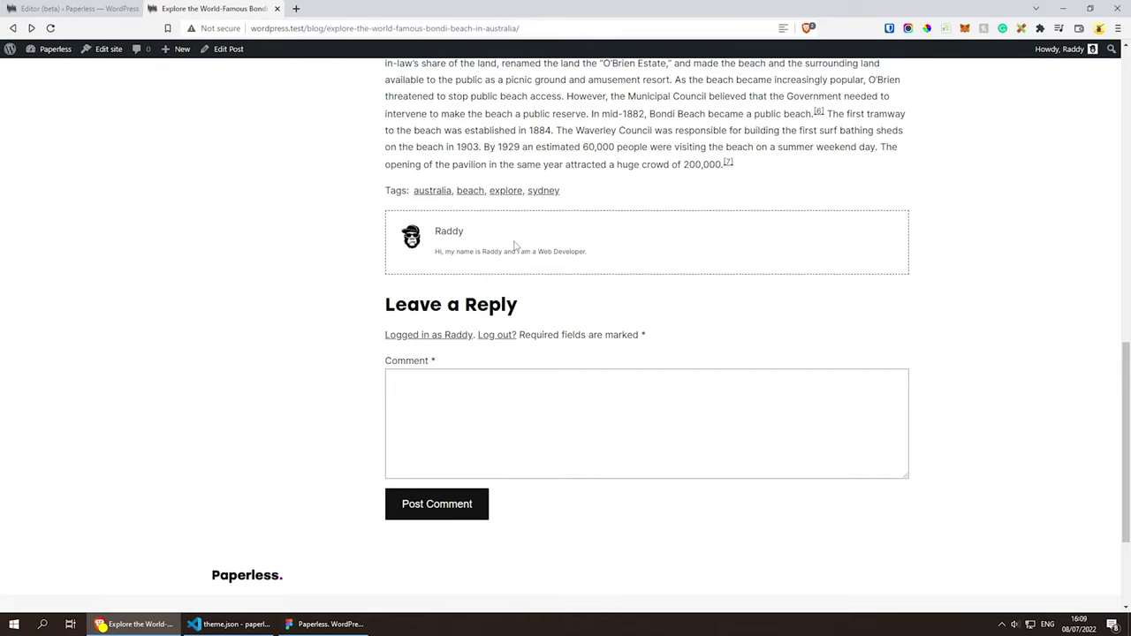
scroll(510, 255, up, 3)
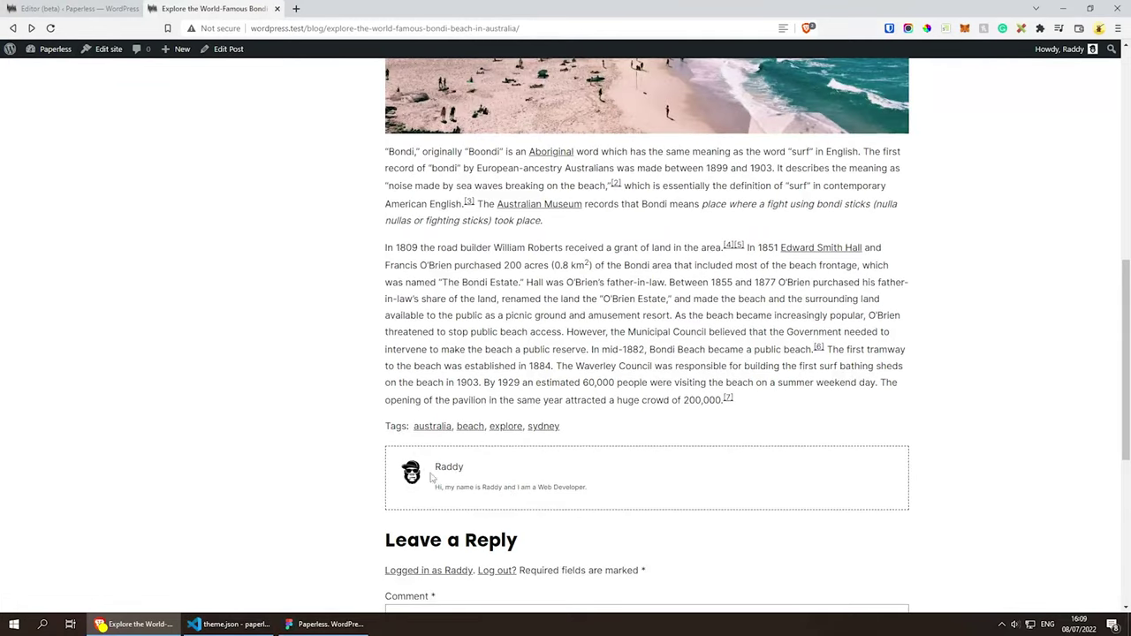
scroll(421, 372, up, 3)
scroll(422, 372, up, 5)
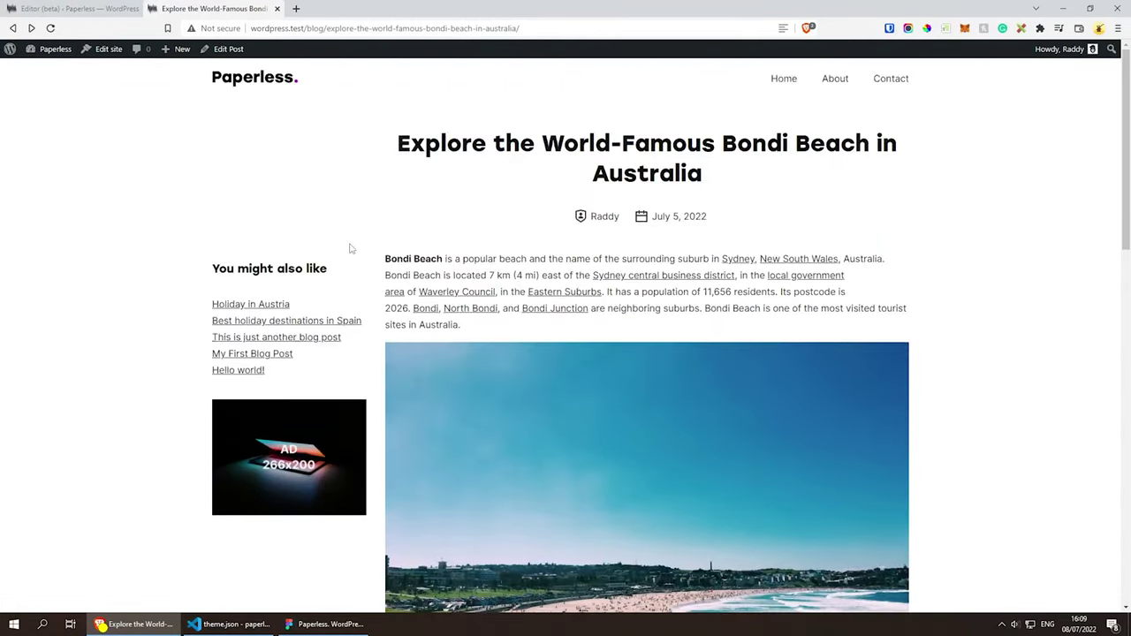
Open the homepage in a new tab and check the author box on the Holiday in Austria post.
middle_click(265, 84)
scroll(449, 409, down, 3)
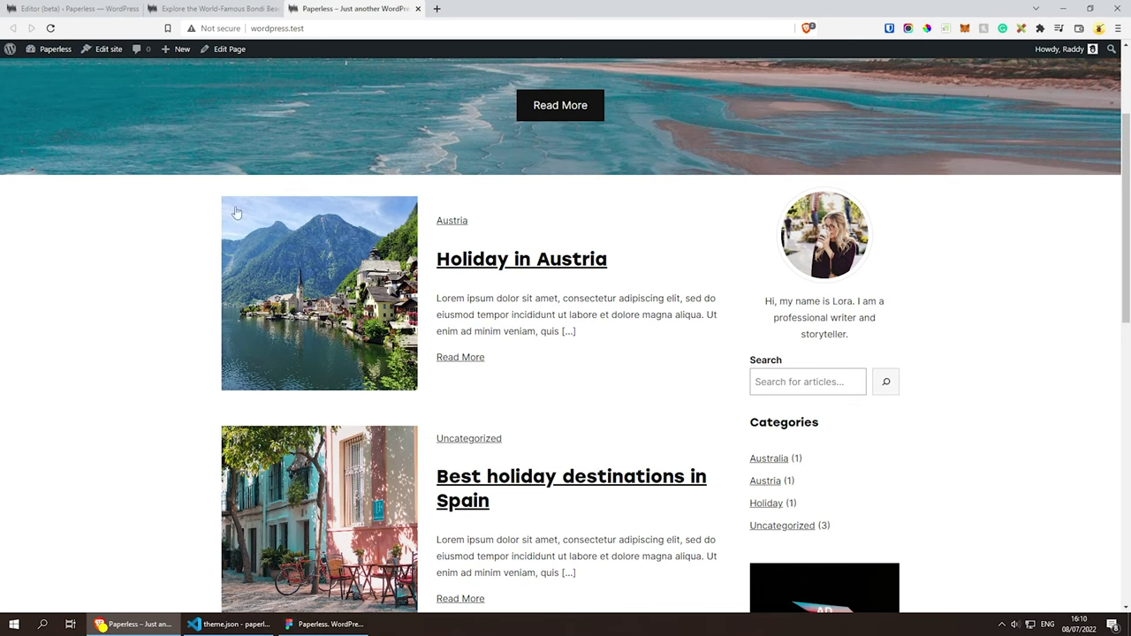
click(505, 261)
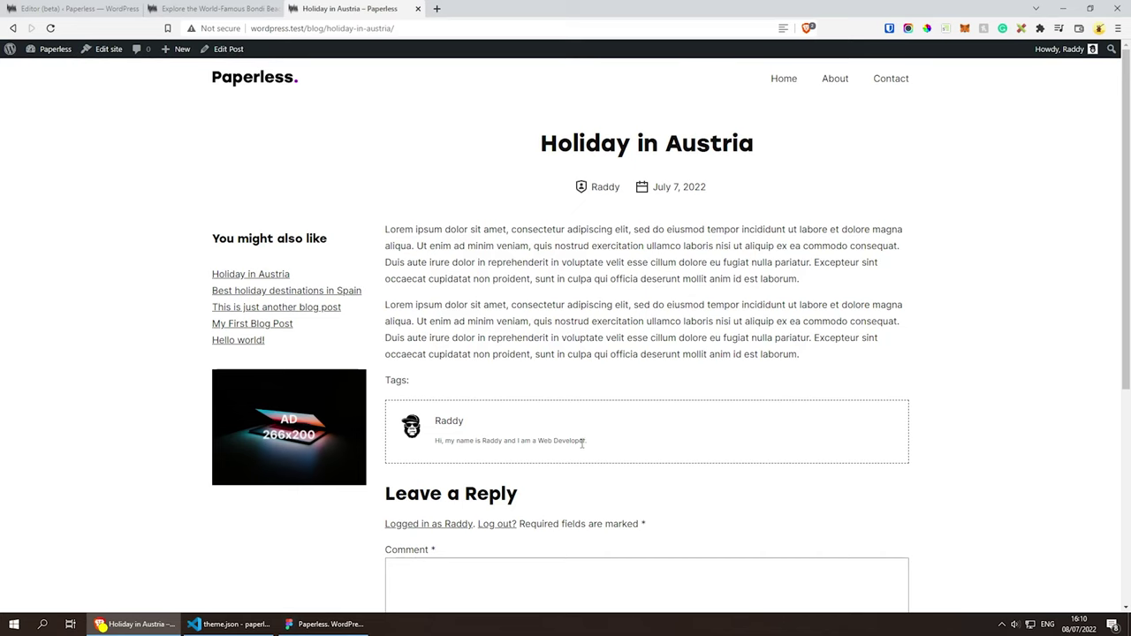
scroll(583, 443, down, 3)
scroll(584, 447, up, 1)
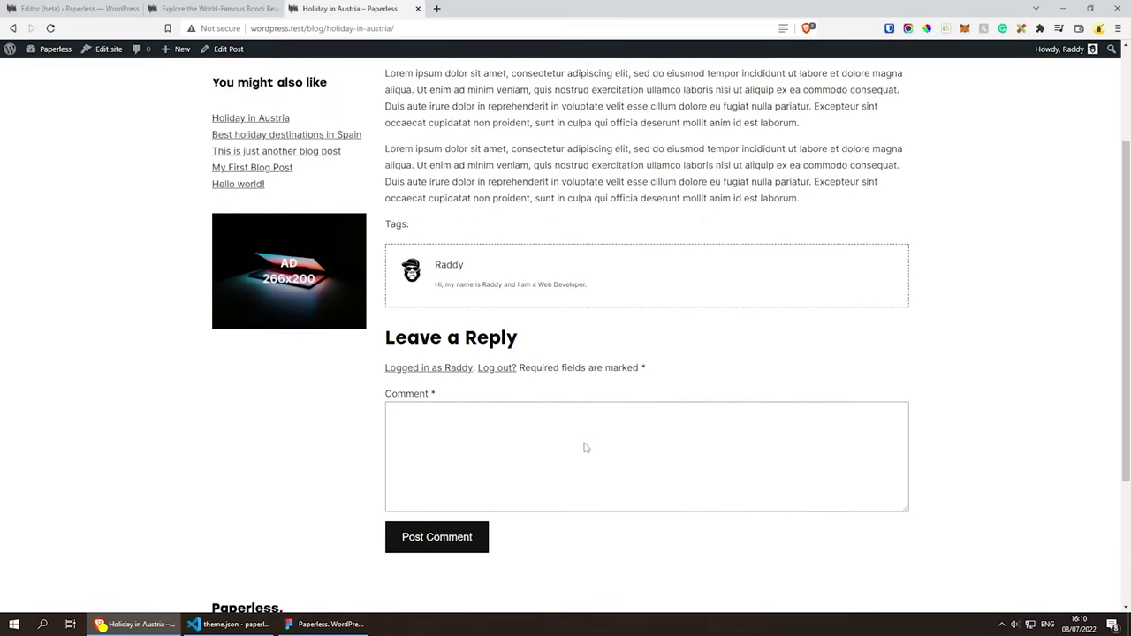
scroll(584, 448, up, 5)
key(alt+Left)
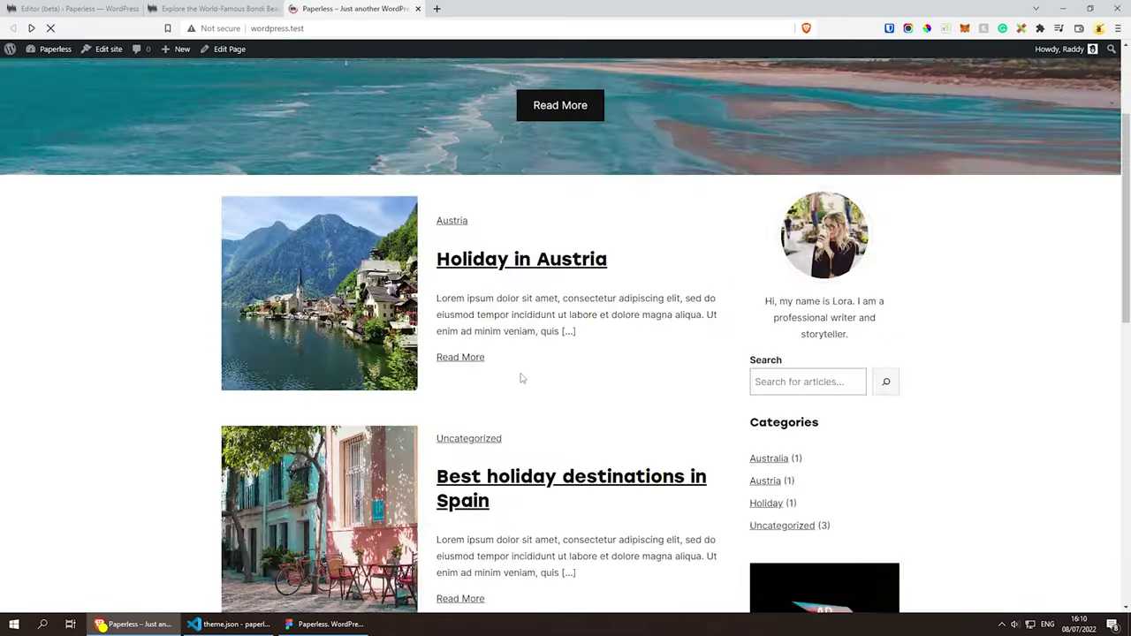
Go to the second page of posts and check the author bio there.
scroll(521, 378, down, 10)
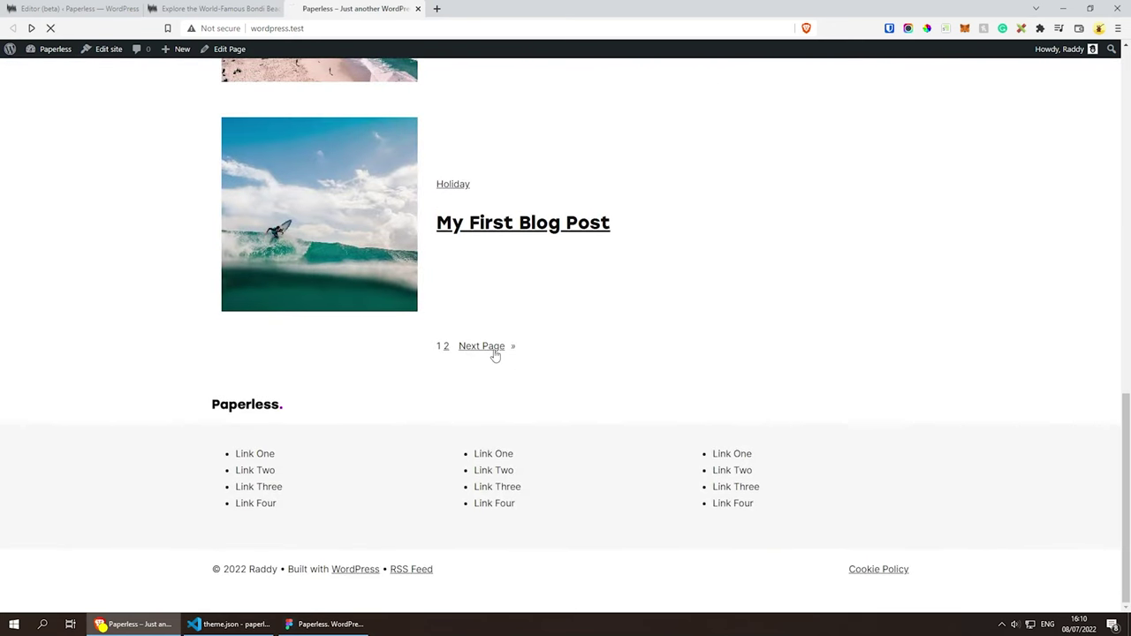
click(482, 346)
scroll(522, 318, down, 4)
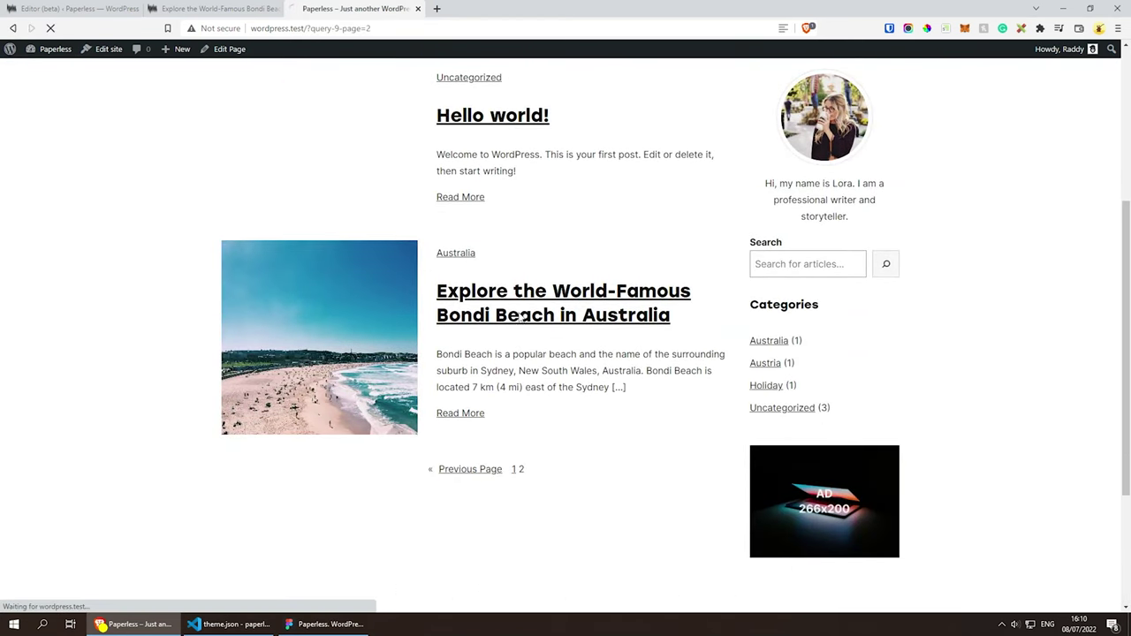
scroll(632, 397, down, 10)
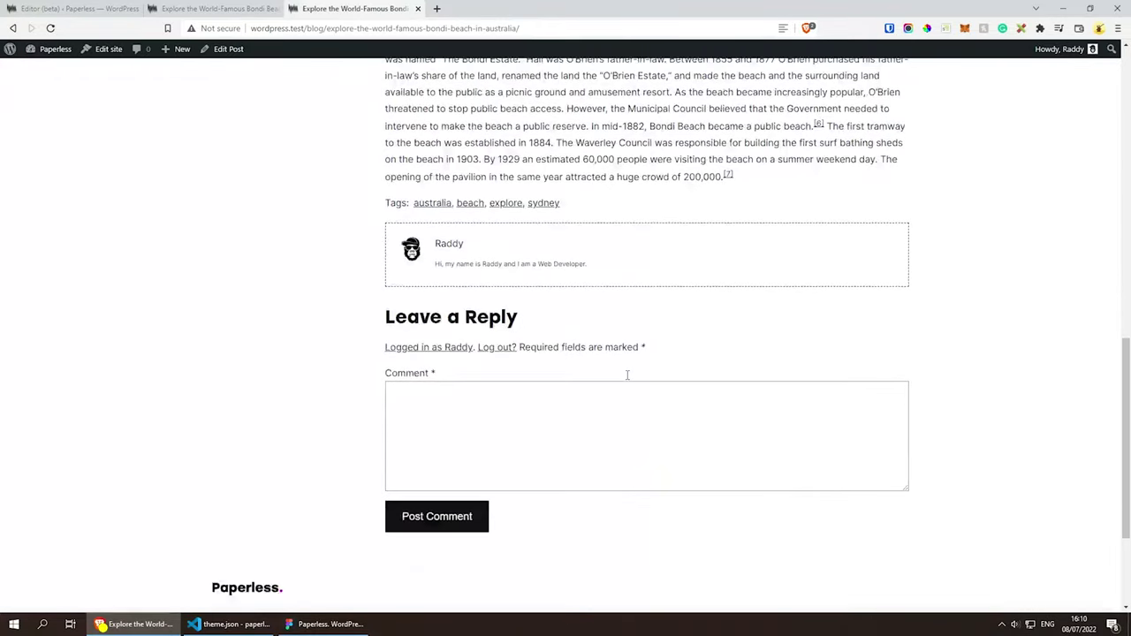
double_click(464, 263)
click(611, 272)
scroll(610, 272, up, 2)
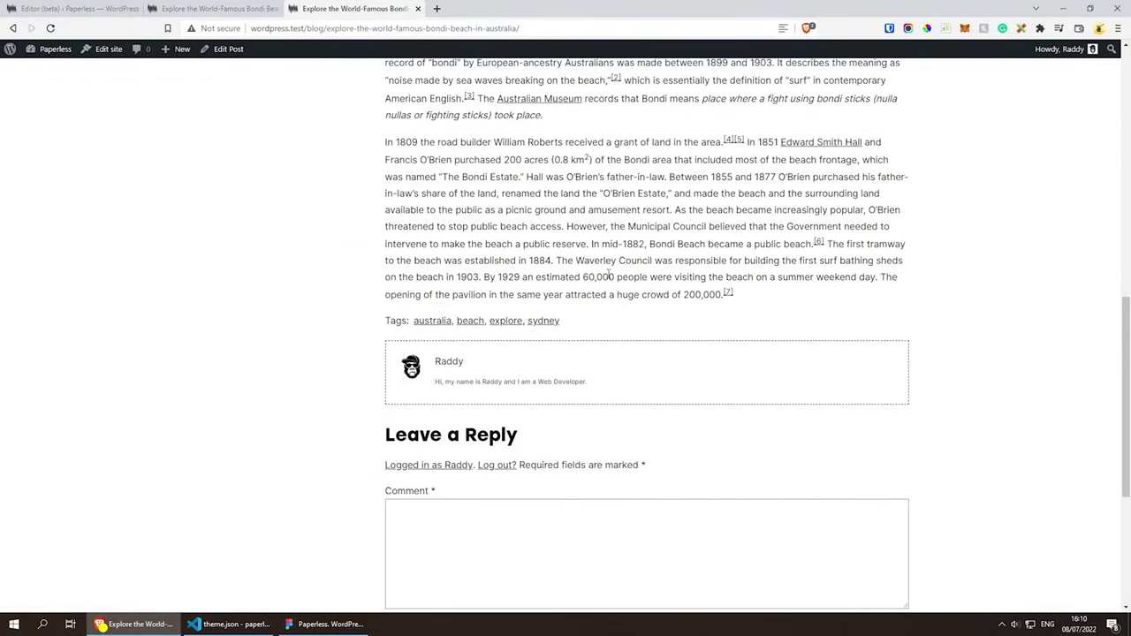
scroll(608, 277, up, 1)
scroll(608, 276, down, 1)
scroll(710, 384, down, 5)
scroll(734, 393, up, 12)
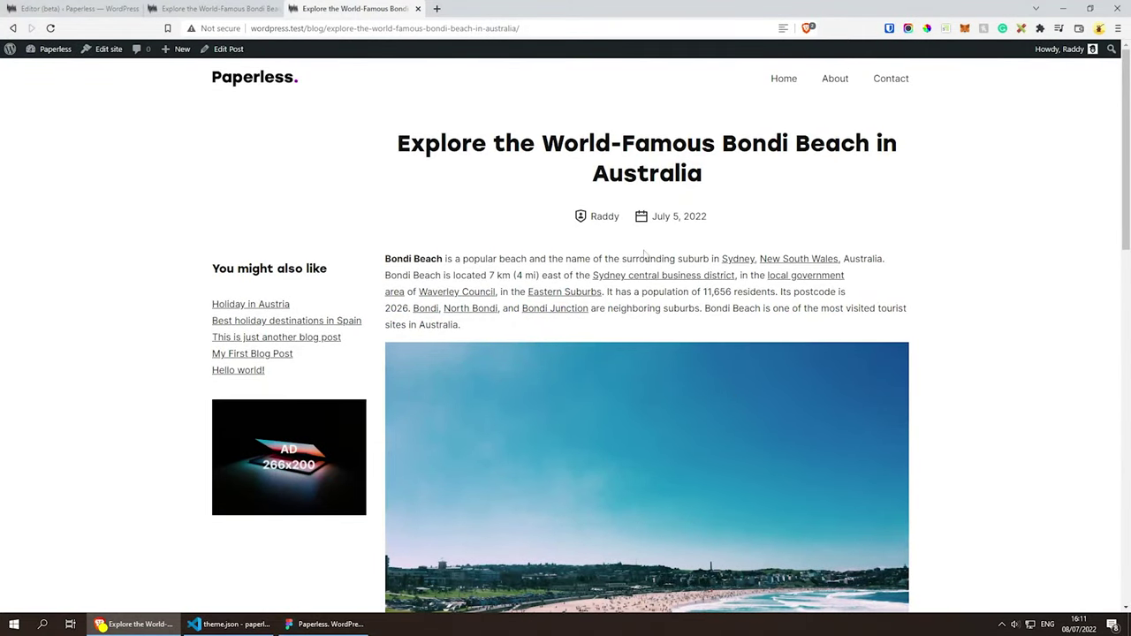
Open the About page, holding only 'This is the About page.', in the block editor.
click(784, 80)
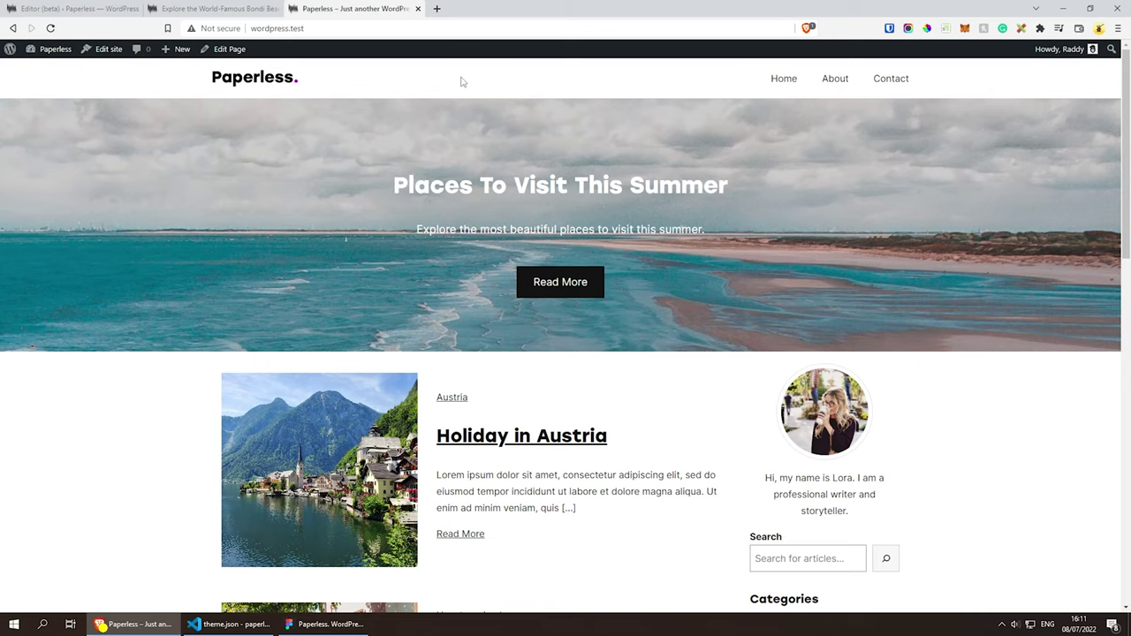
scroll(510, 406, down, 15)
scroll(701, 495, up, 15)
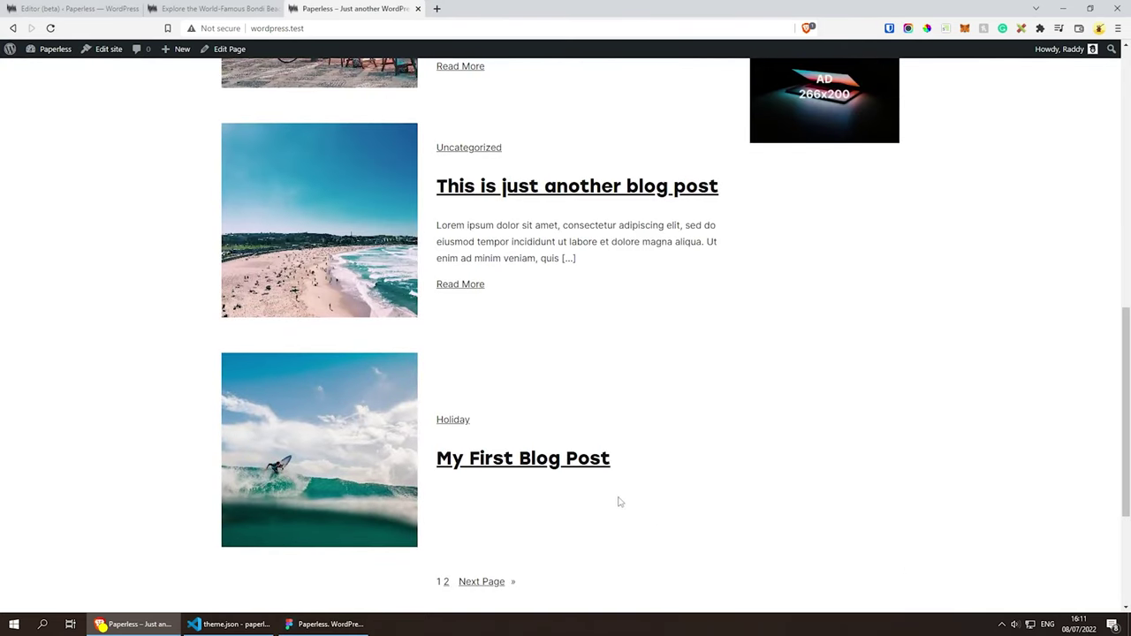
scroll(633, 490, down, 1)
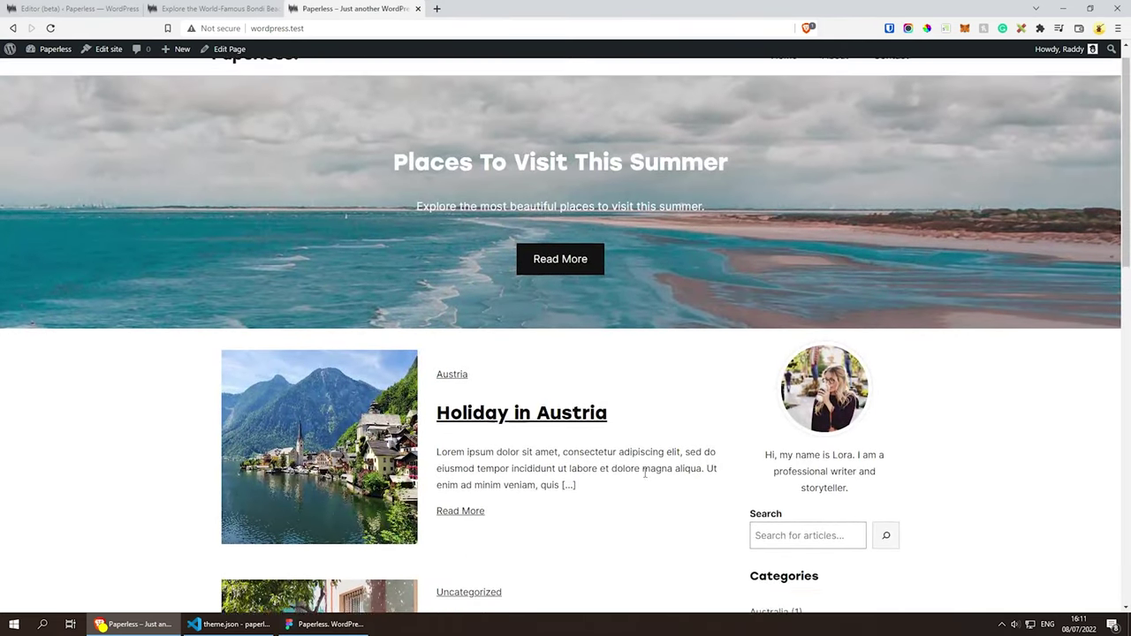
scroll(672, 398, up, 1)
click(836, 80)
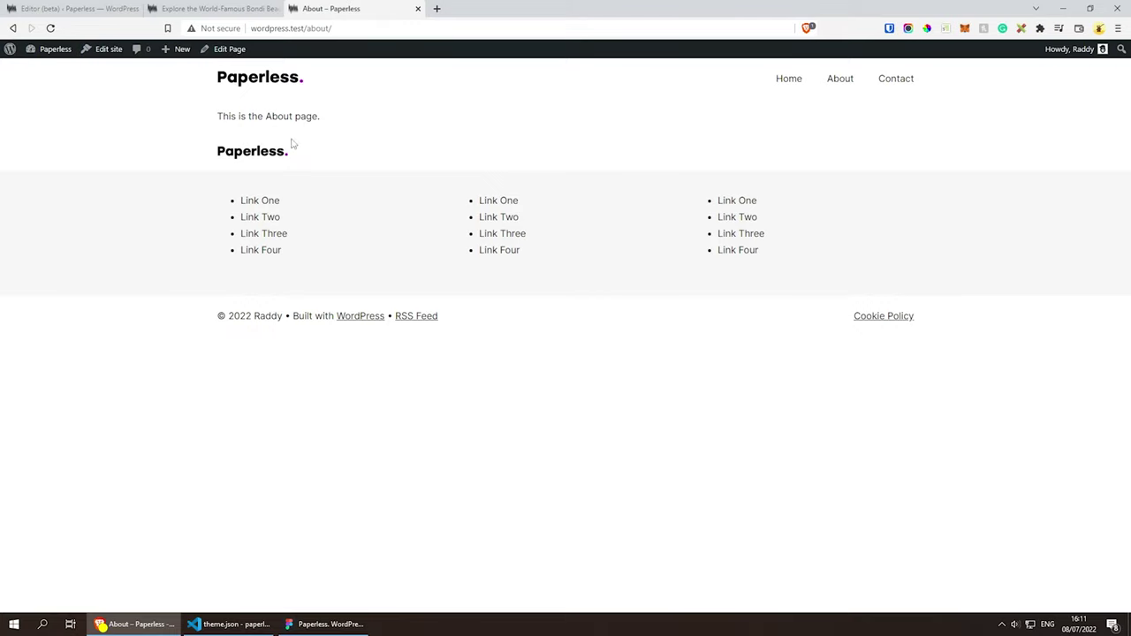
click(223, 51)
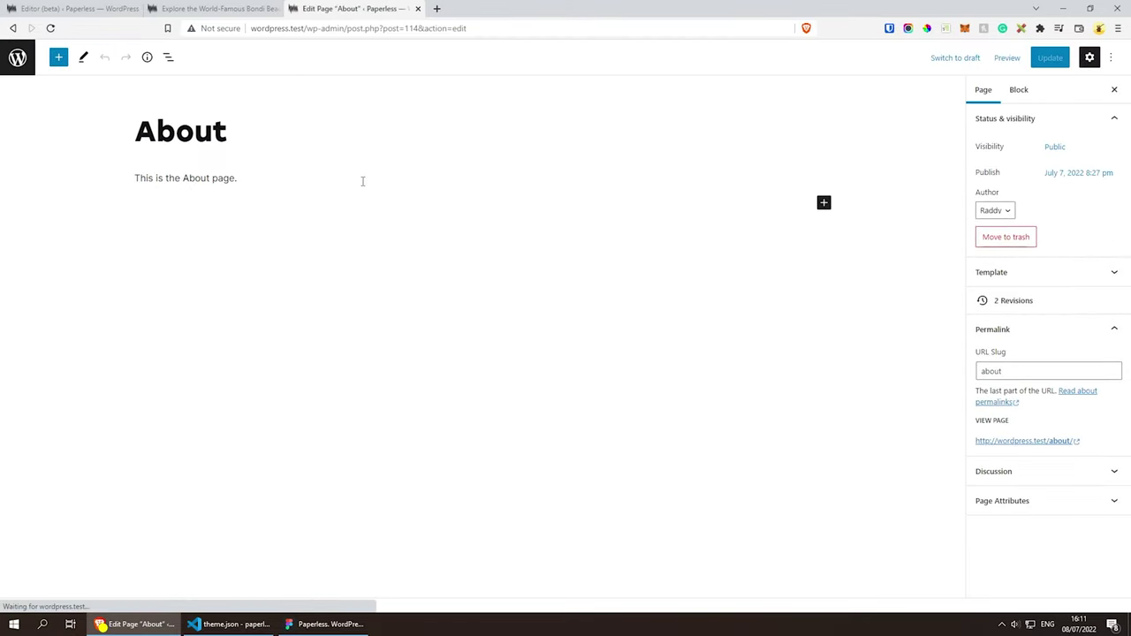
Add a 30/70 Columns block below the About page paragraph.
click(363, 181)
key(Return)
text(/)
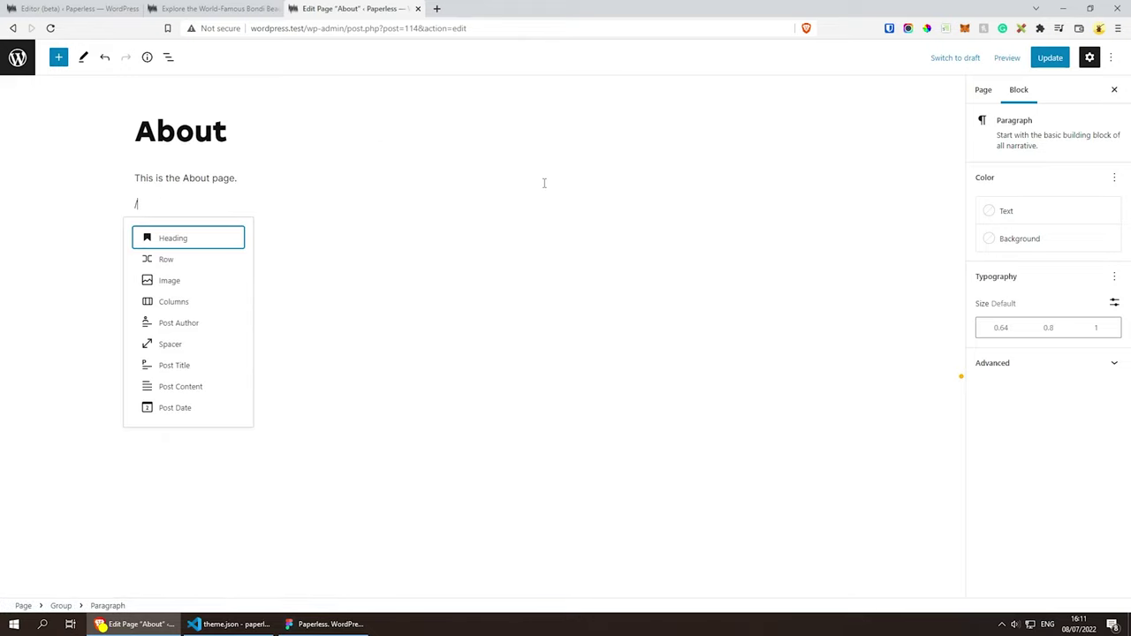
text(co)
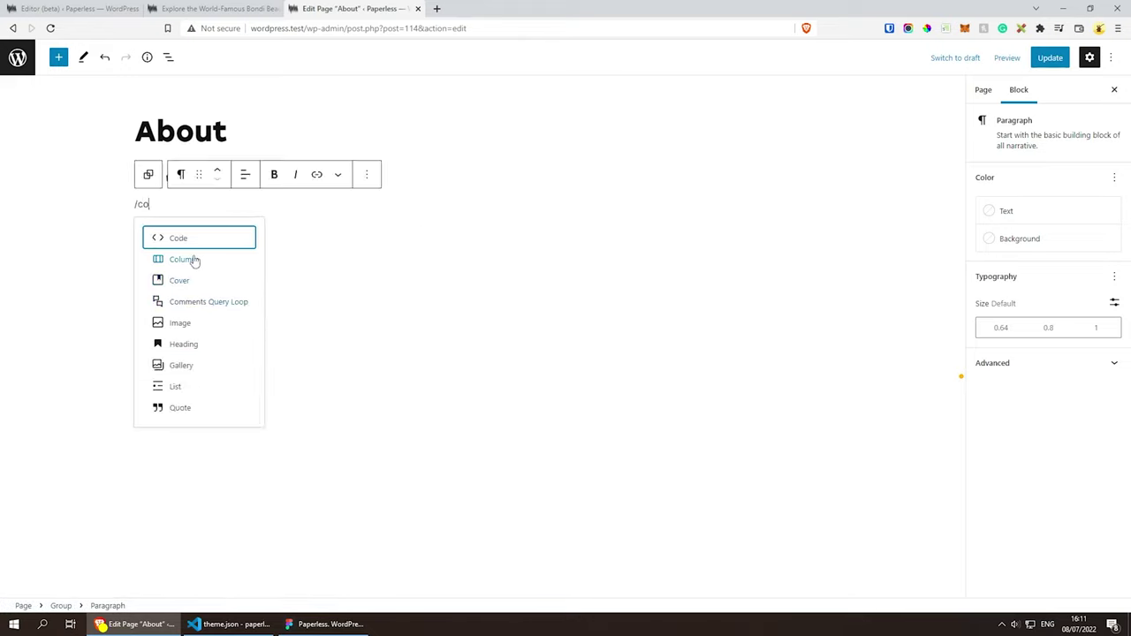
click(202, 266)
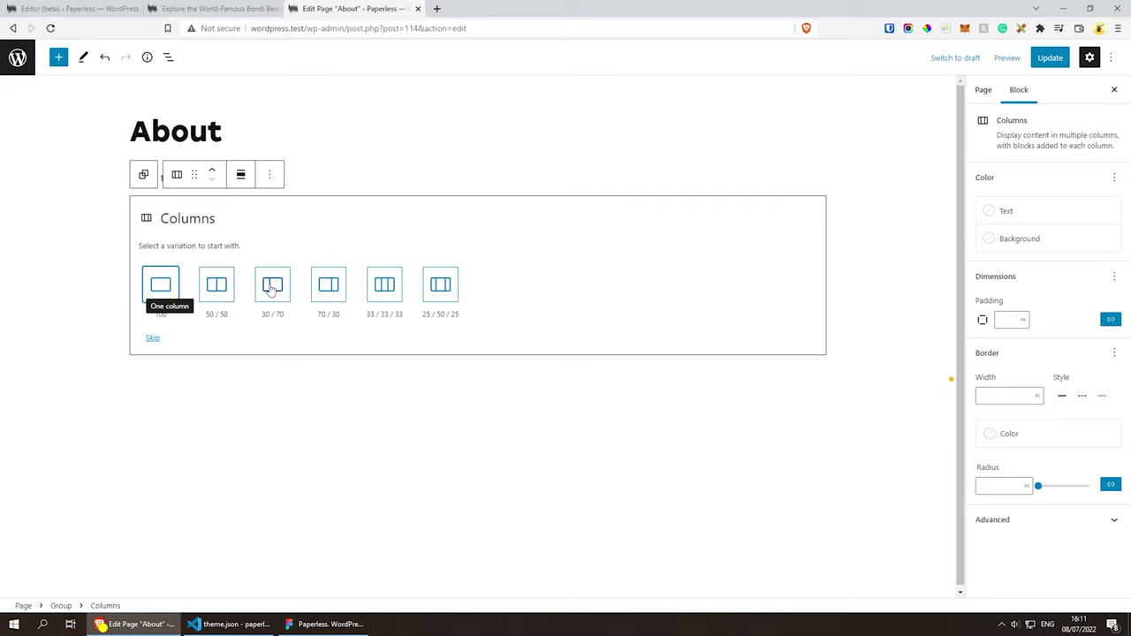
click(272, 287)
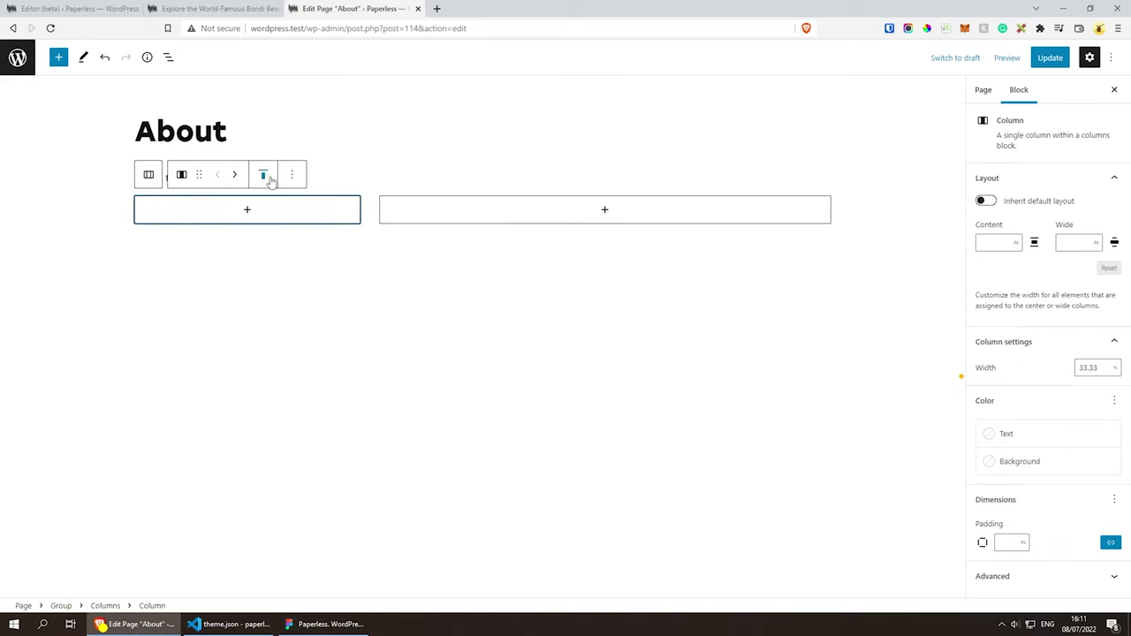
Set the column widths to 25 for the first column and 75 for the second.
click(168, 56)
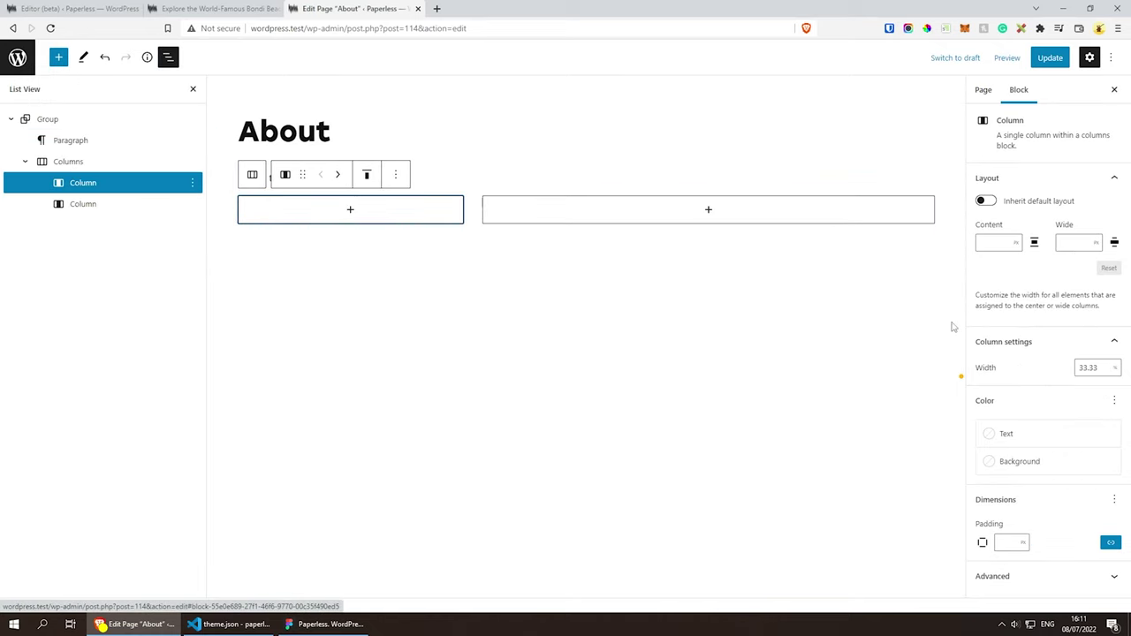
click(1044, 372)
text(25)
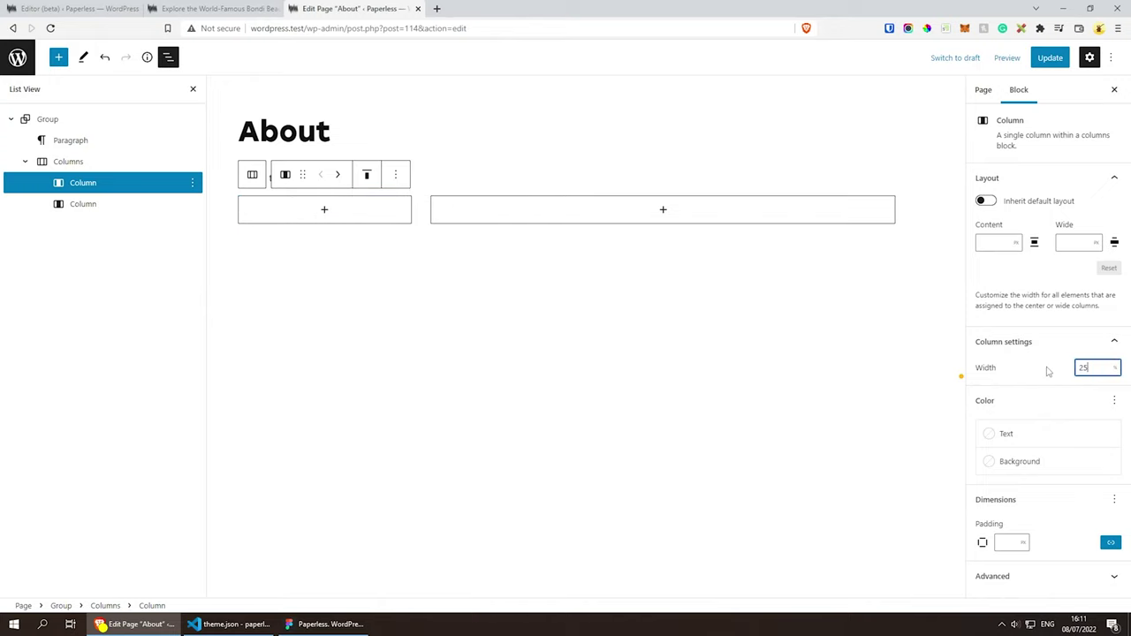
click(99, 204)
click(1030, 372)
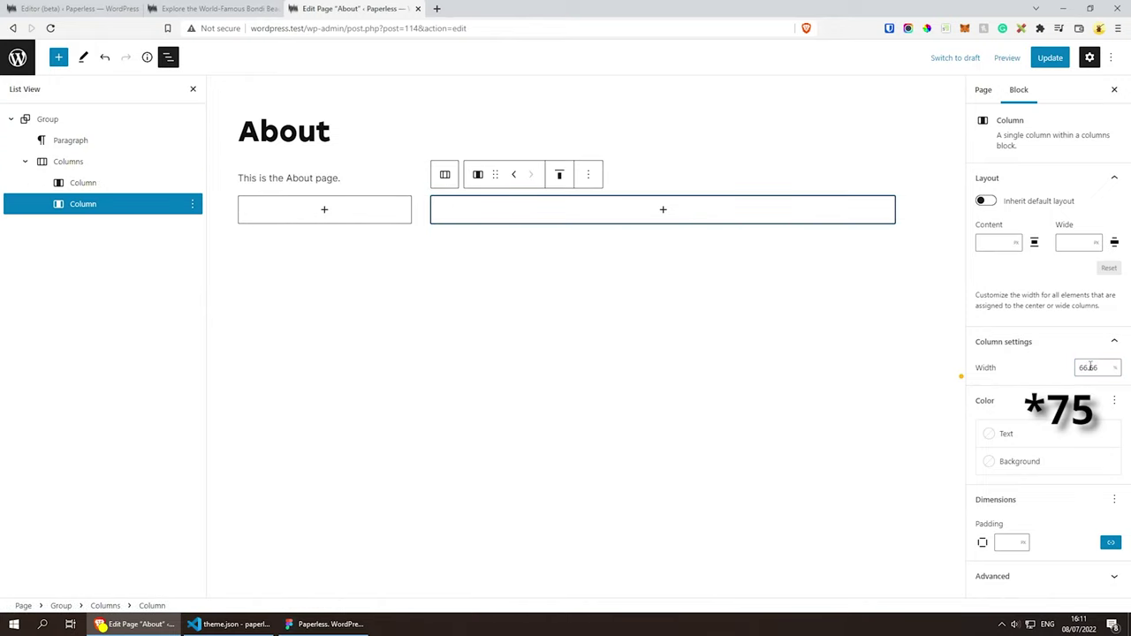
text(75)
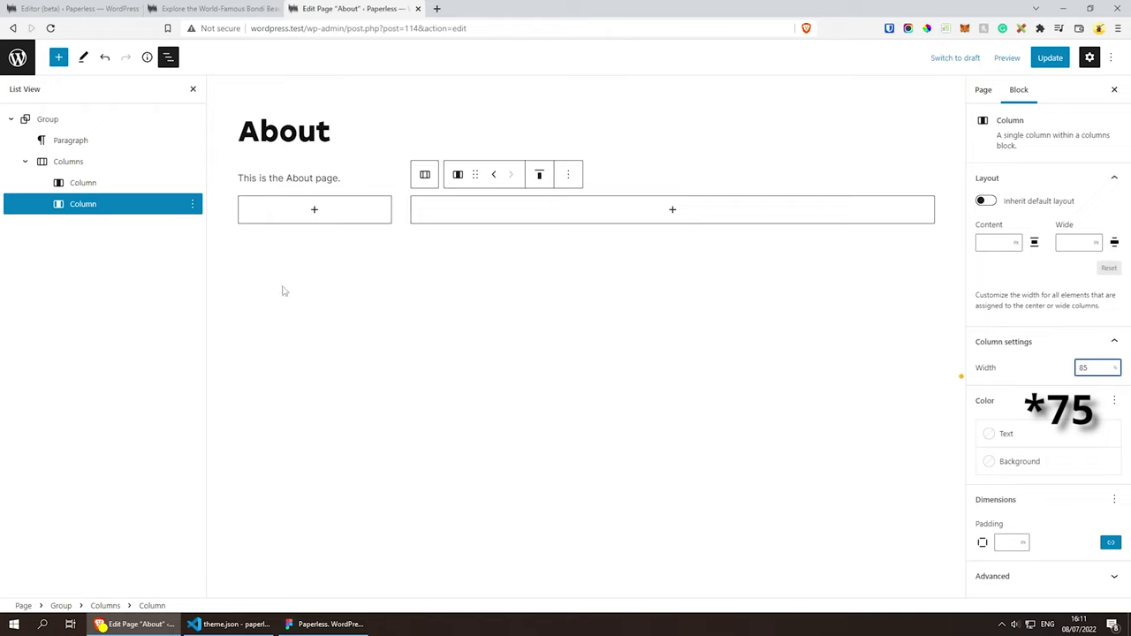
Insert an Image block in the first column showing the round coffee portrait photo.
click(314, 210)
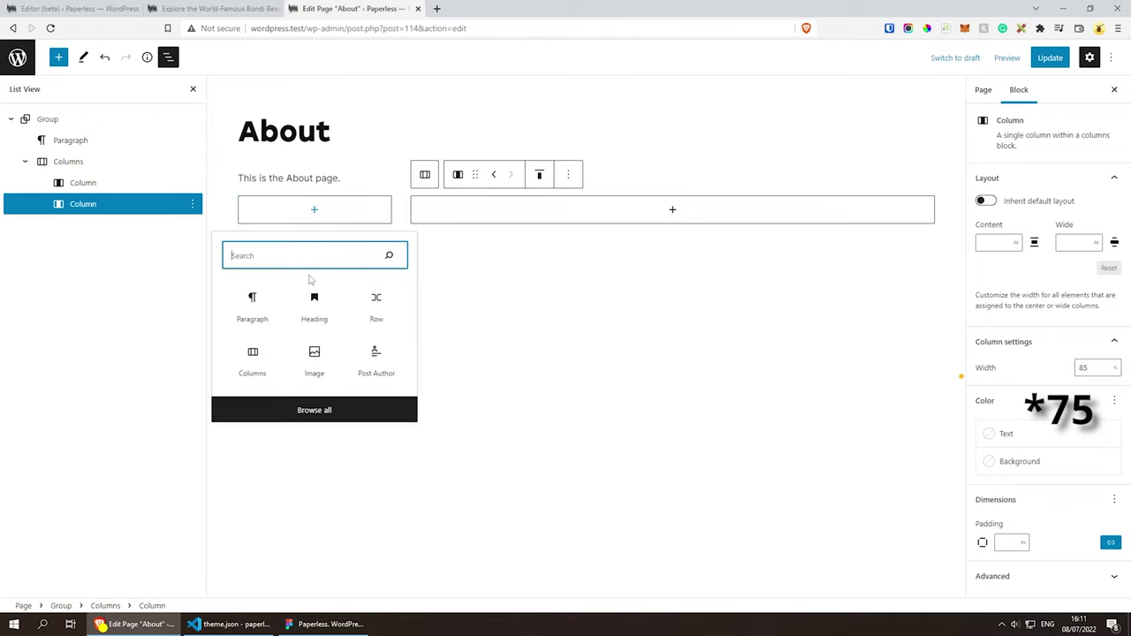
text(image)
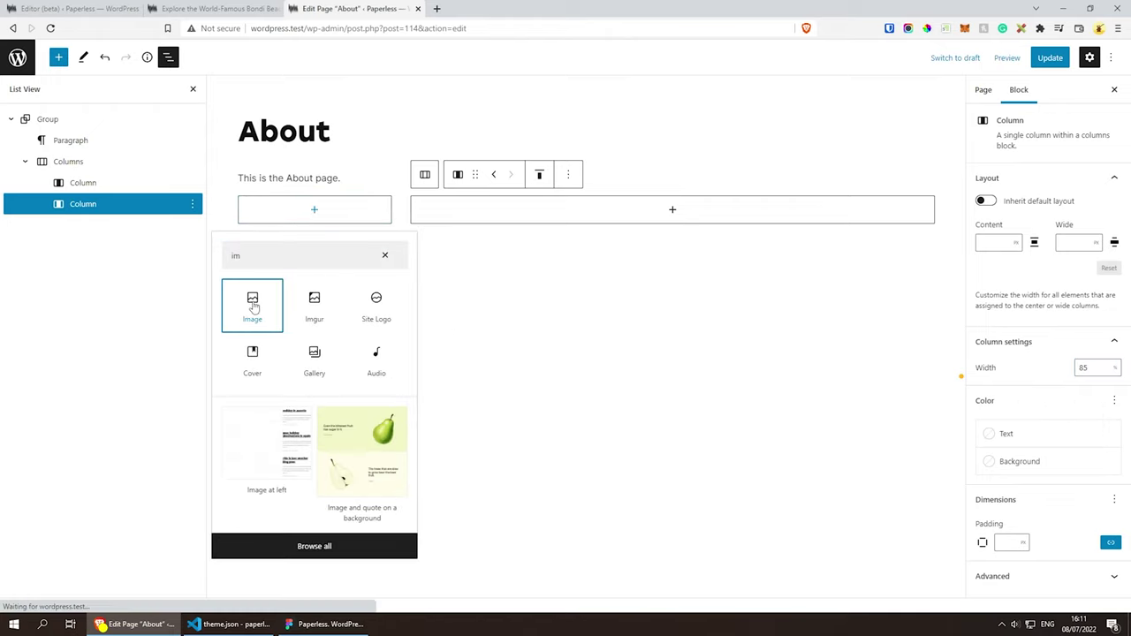
click(253, 305)
click(290, 270)
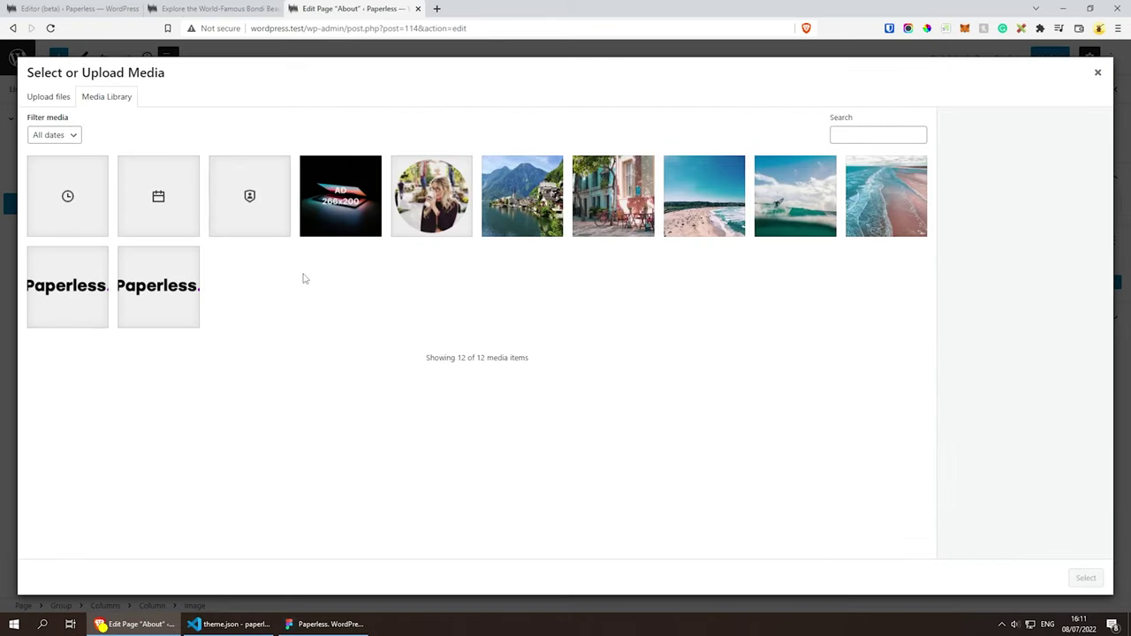
click(411, 233)
click(1085, 577)
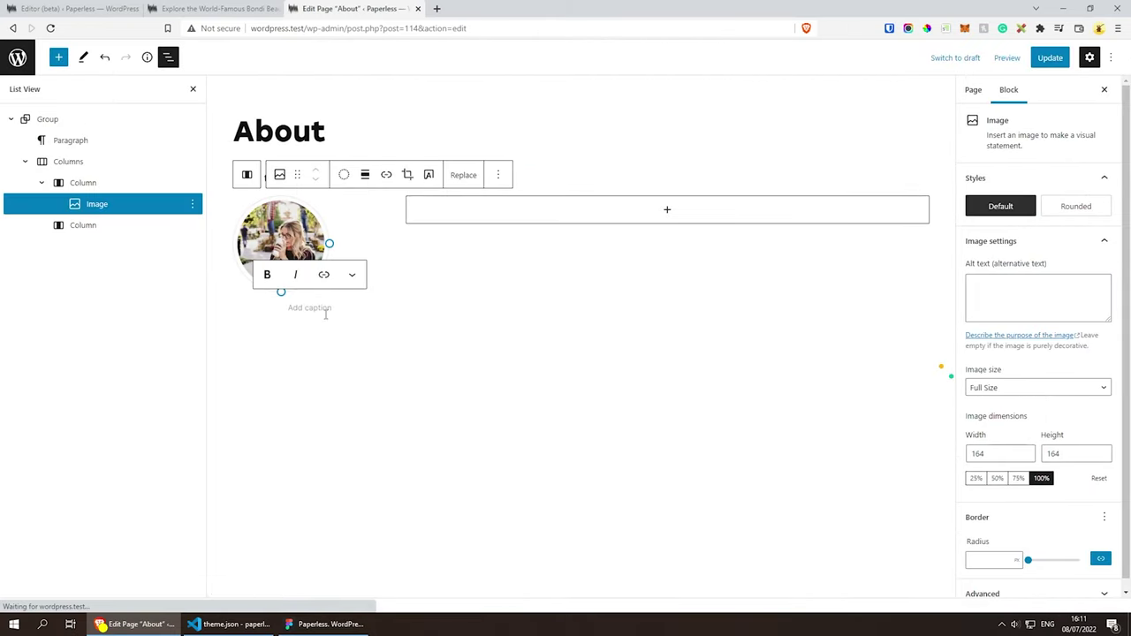
Open the site's homepage in a new browser tab using the copied base address.
key(ctrl+1)
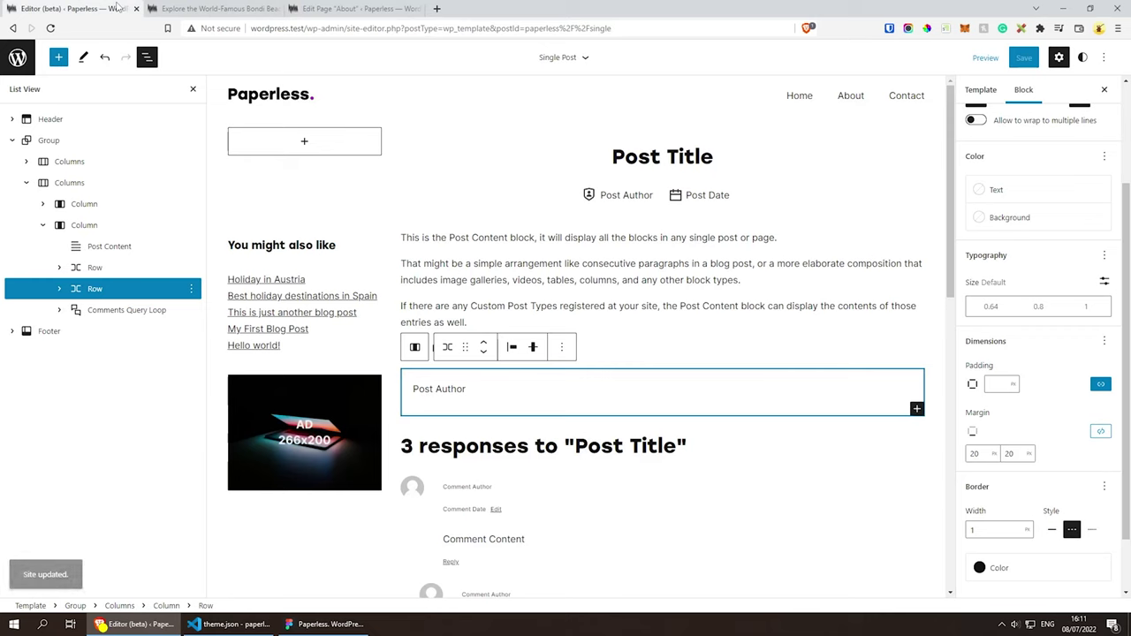
click(336, 9)
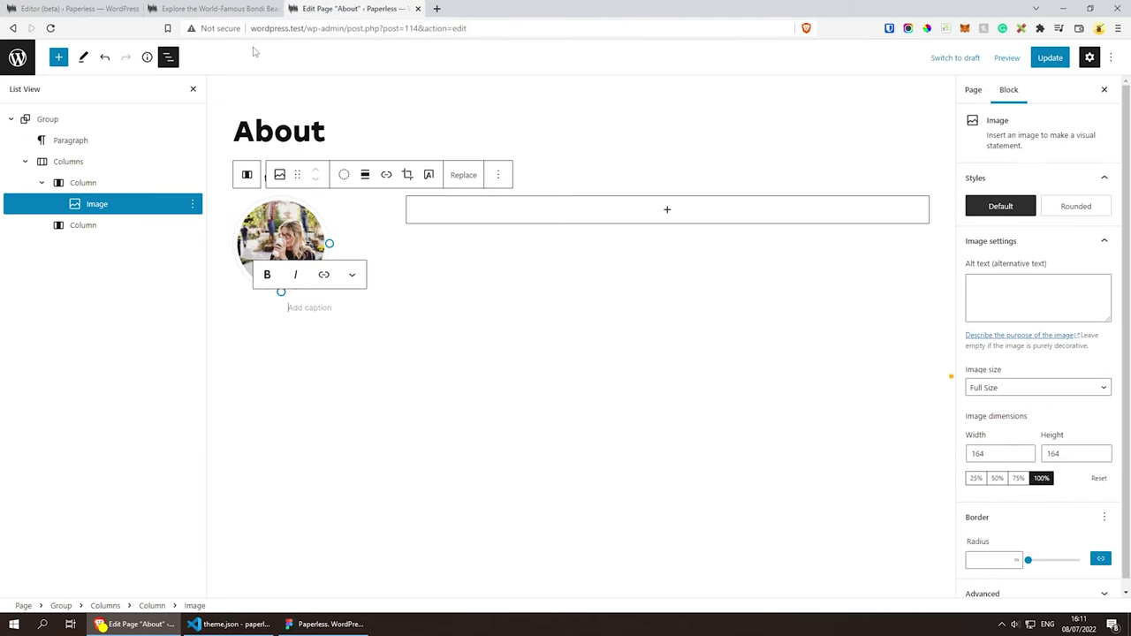
drag(303, 28, 251, 27)
key(ctrl+c)
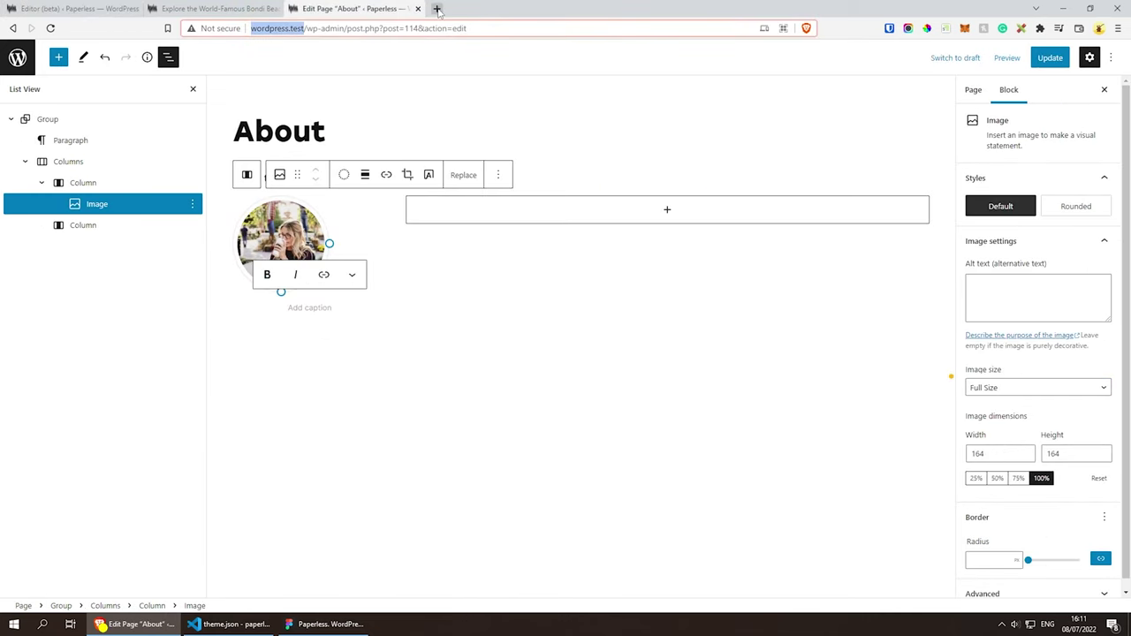
click(436, 8)
key(ctrl+v)
key(Return)
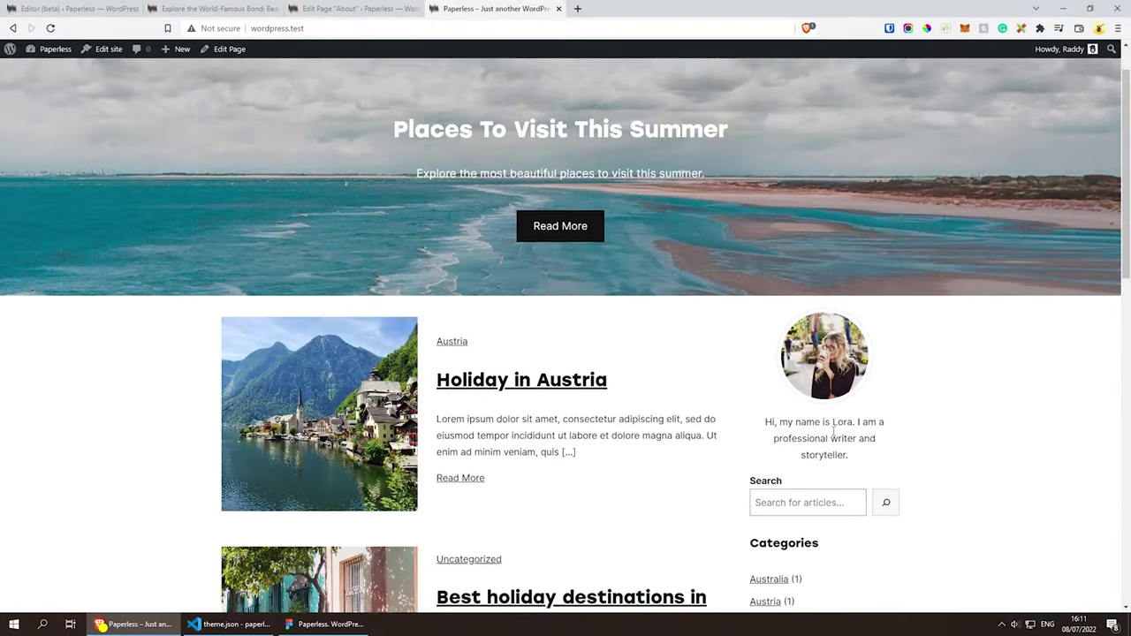
Paste the homepage sidebar bio sentence into a new Paragraph in the right column.
triple_click(835, 451)
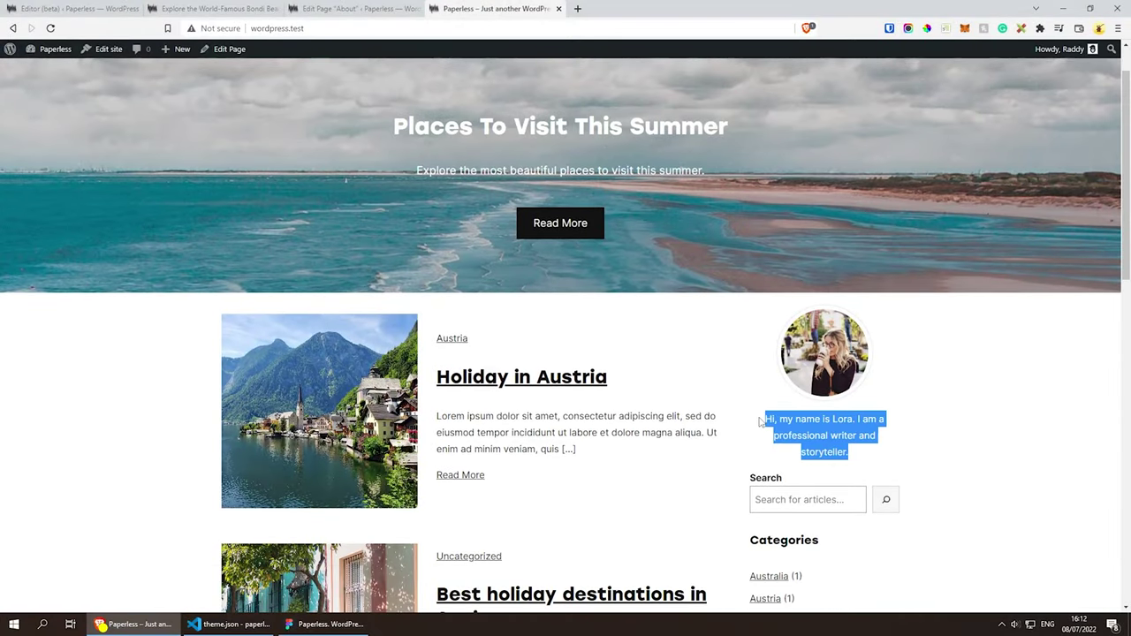
click(559, 9)
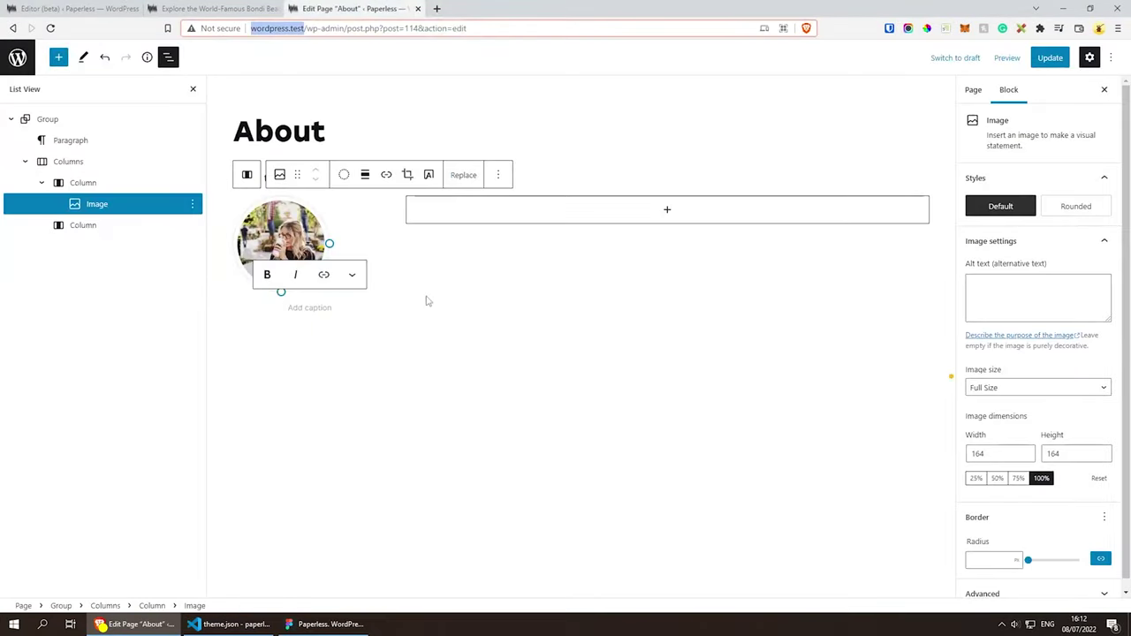
click(667, 211)
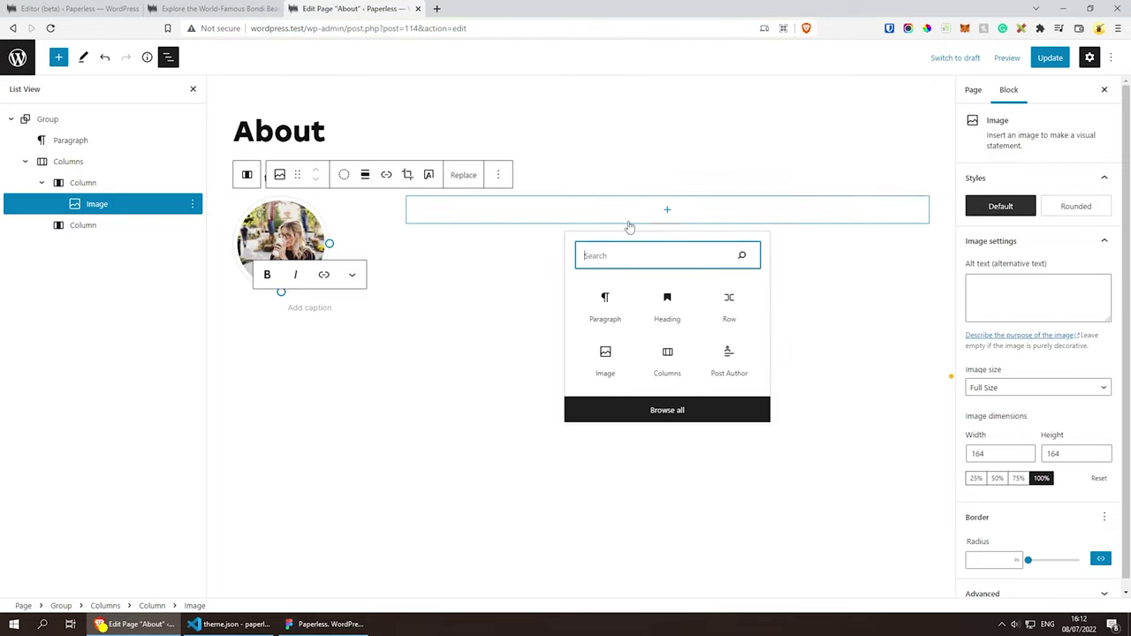
click(599, 309)
key(ctrl+v)
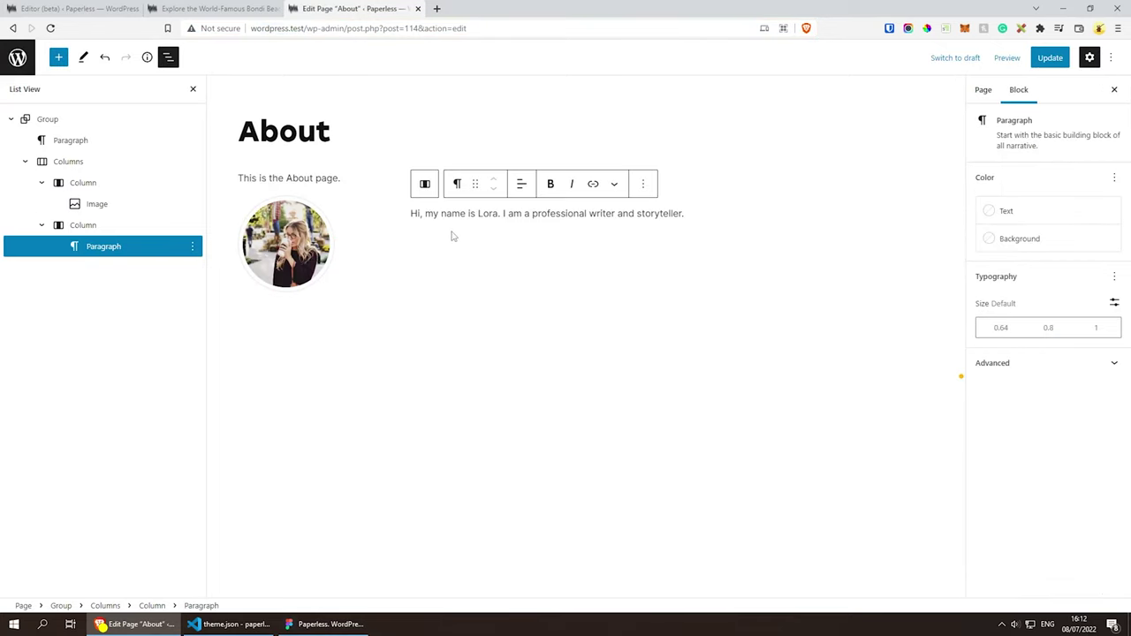
Set the bio paragraph's custom font size to 2 rem, save, and view the page.
drag(692, 213, 410, 213)
click(1113, 302)
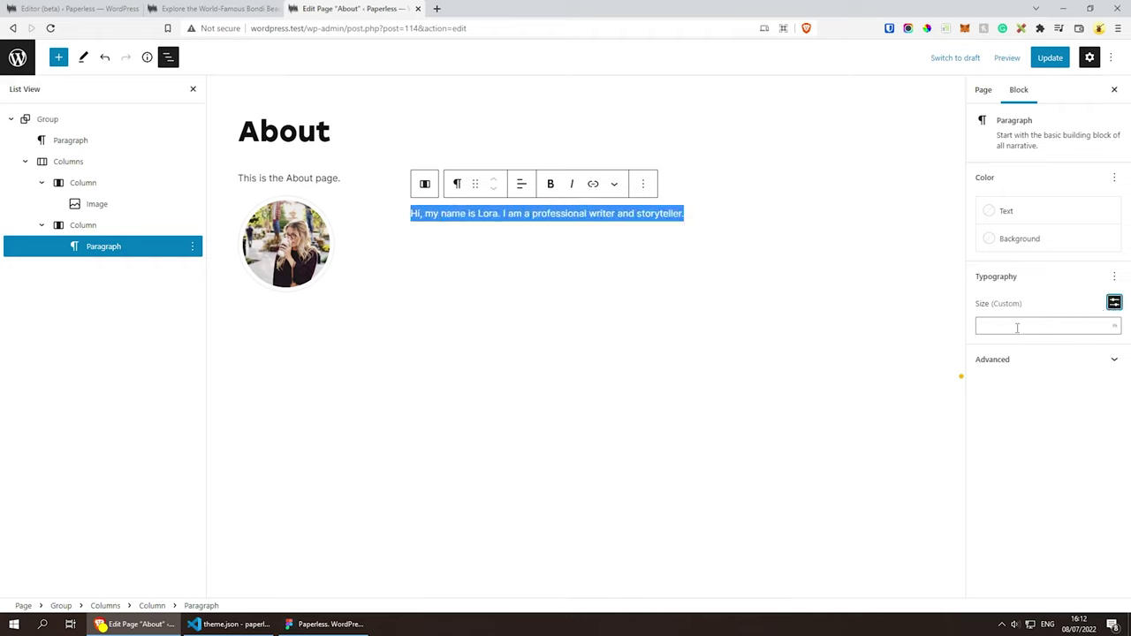
click(1015, 327)
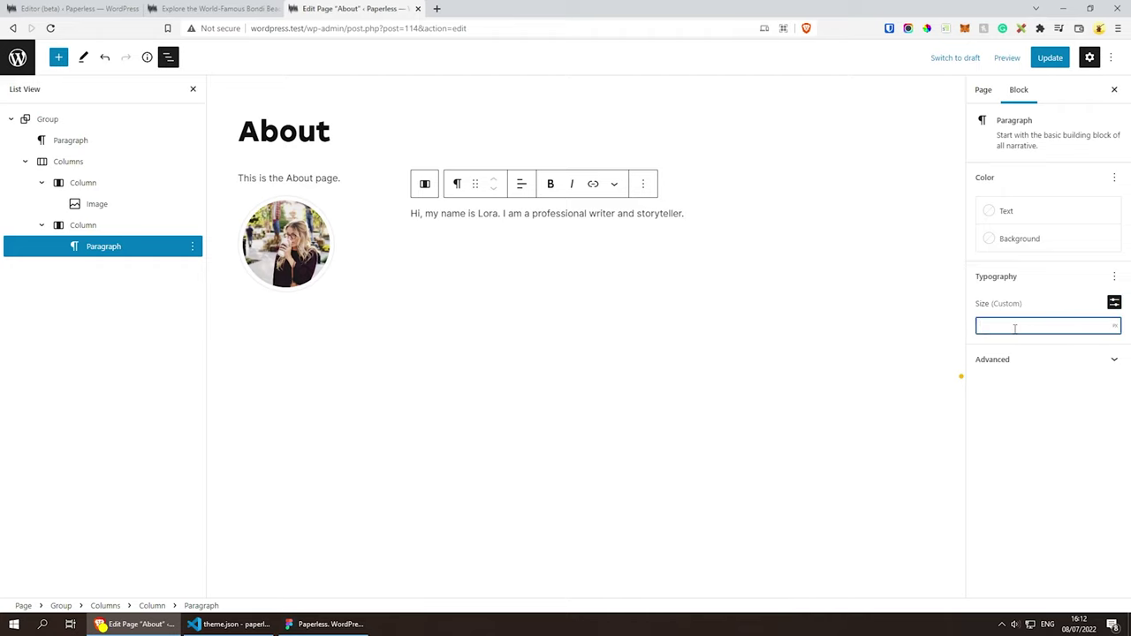
click(1113, 326)
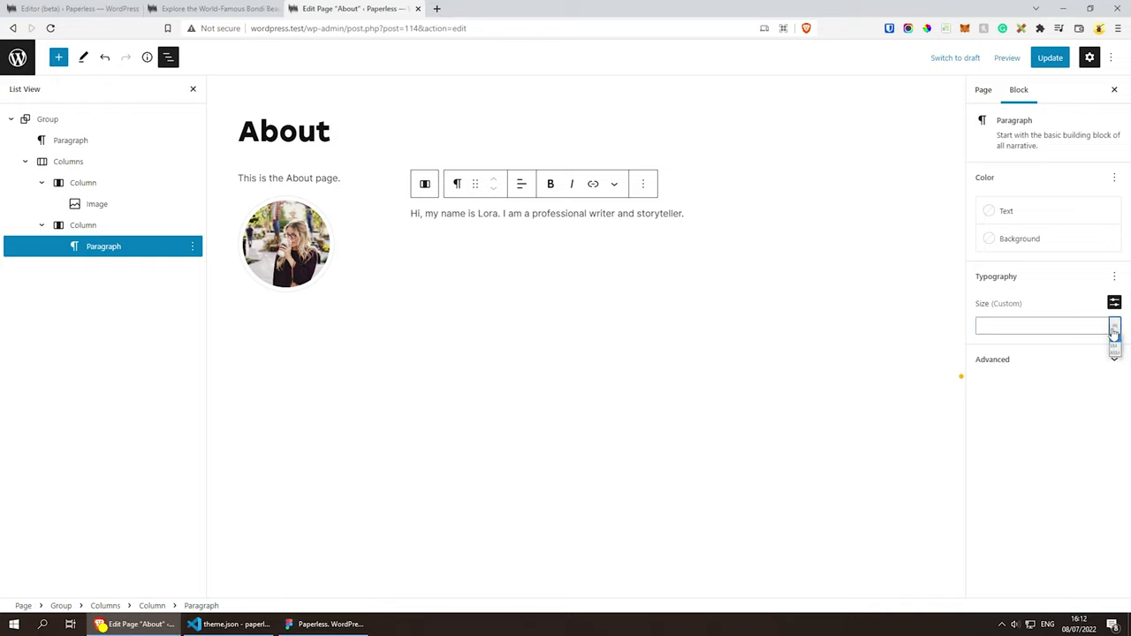
click(1115, 355)
click(1000, 327)
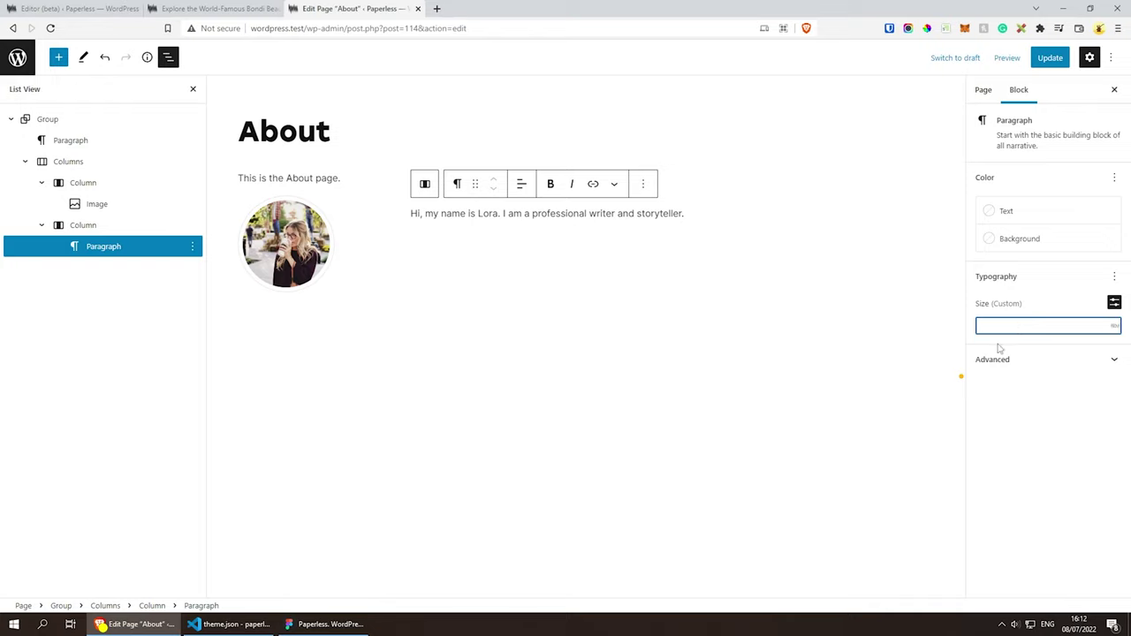
text(2)
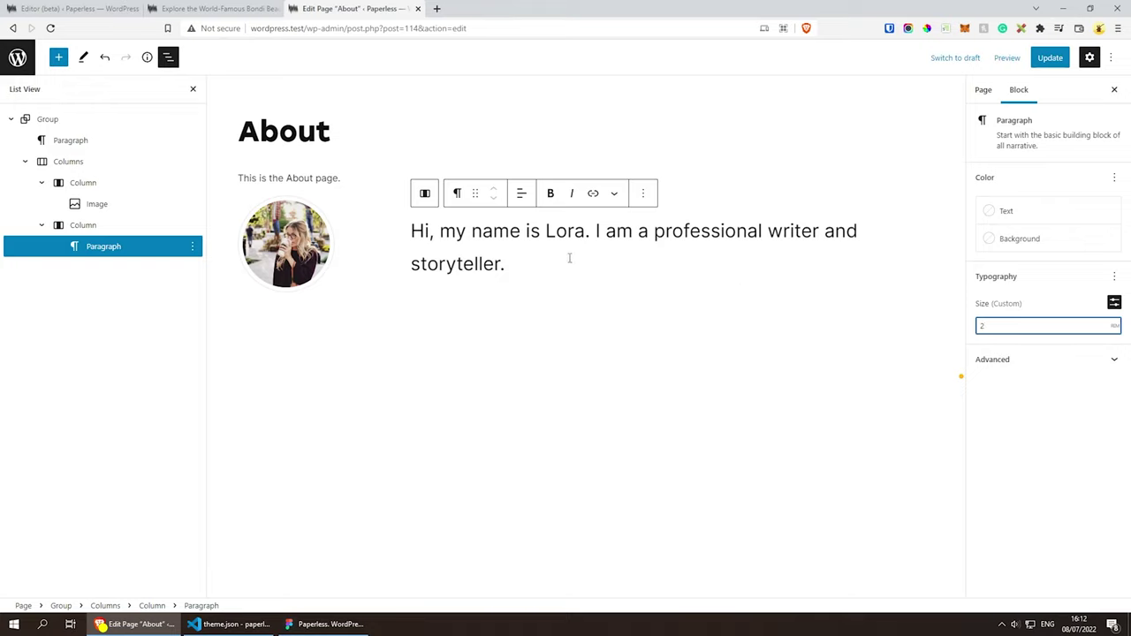
key(ctrl+s)
click(551, 315)
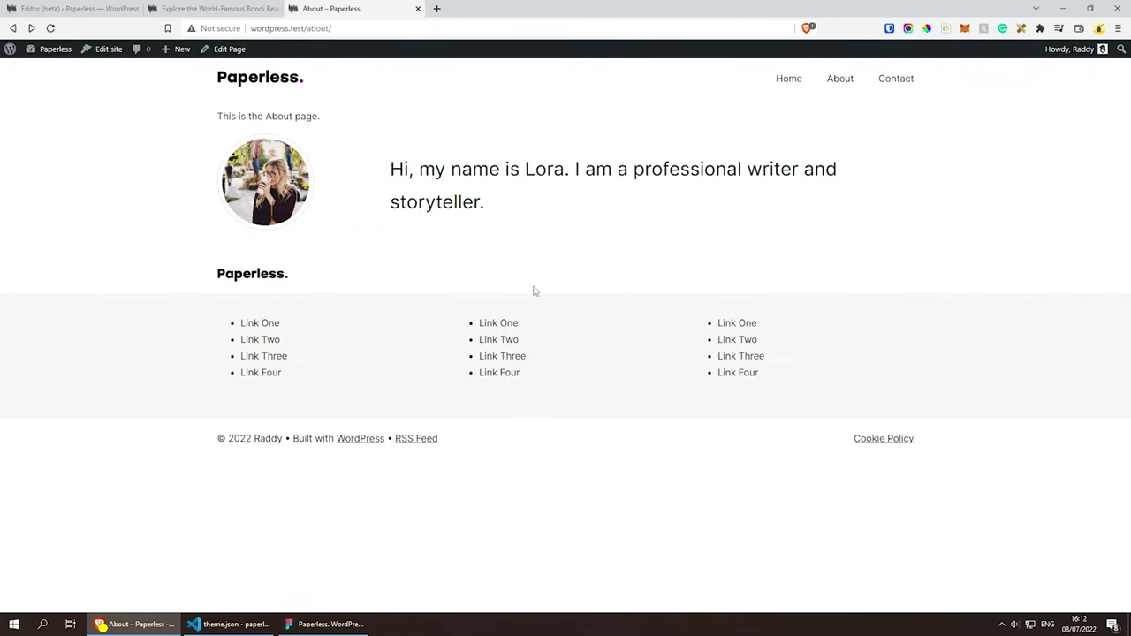
Delete the 'This is the About page.' line in the editor and update the page.
drag(224, 116, 352, 134)
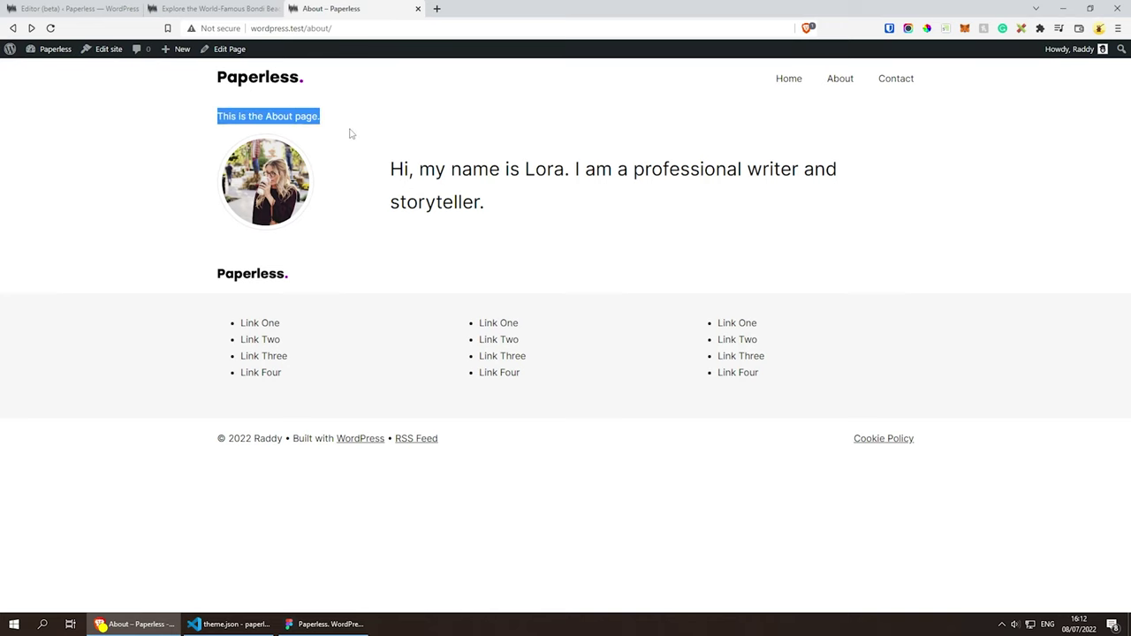
click(353, 134)
click(221, 9)
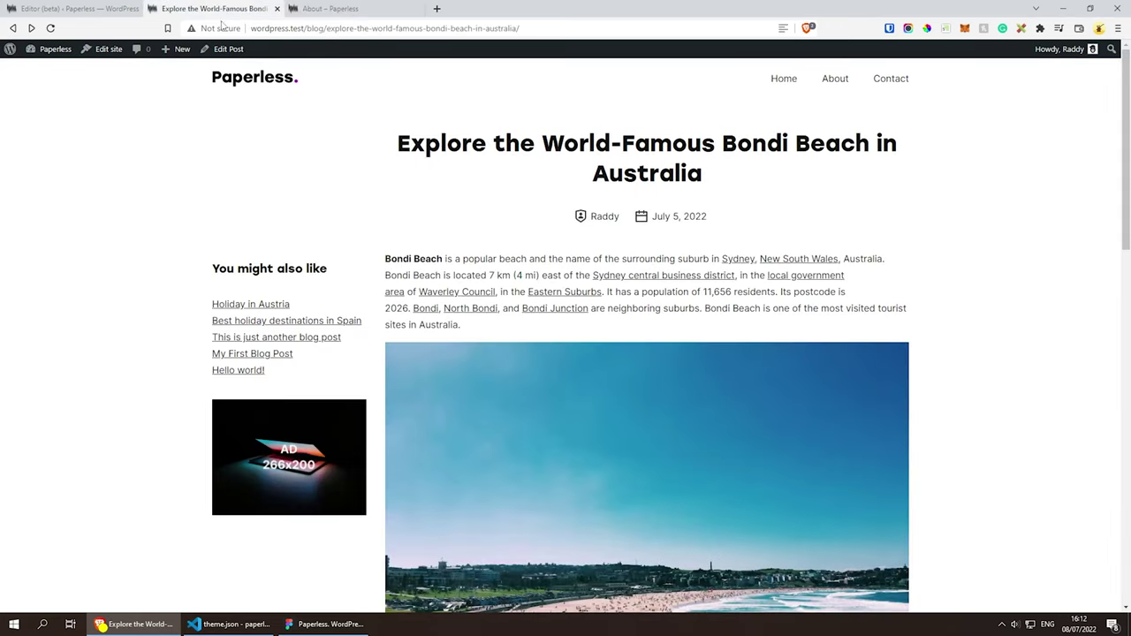
click(354, 9)
click(234, 50)
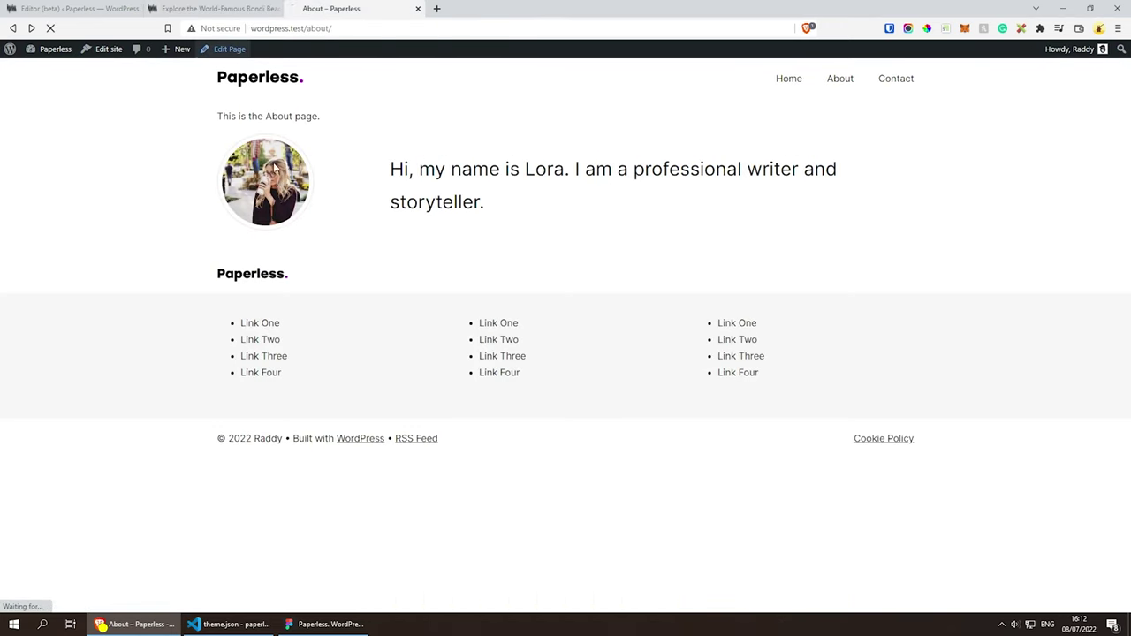
drag(265, 179, 153, 179)
key(BackSpace)
key(BackSpace)
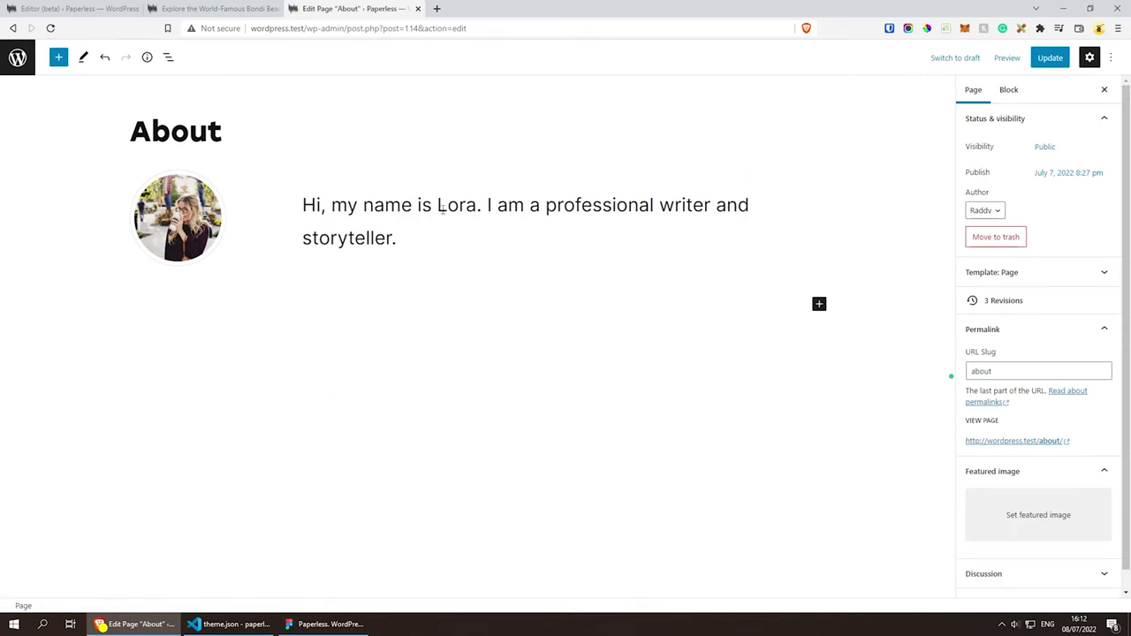
click(1037, 60)
Reload the front-end About page to confirm, then go to the Contact page.
key(alt+Left)
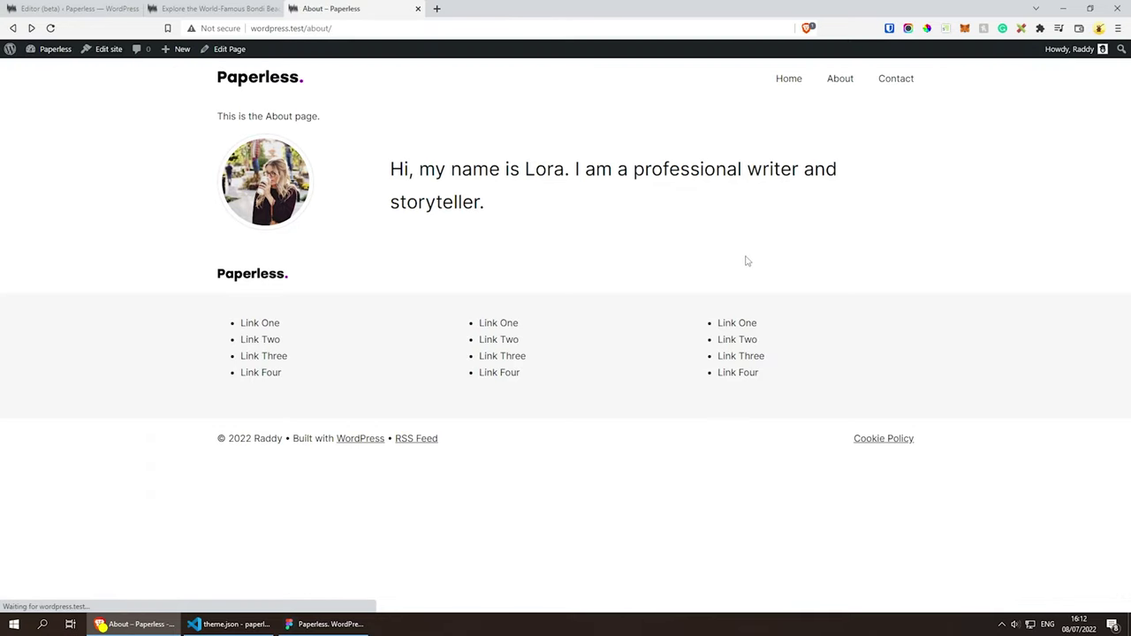
key(F5)
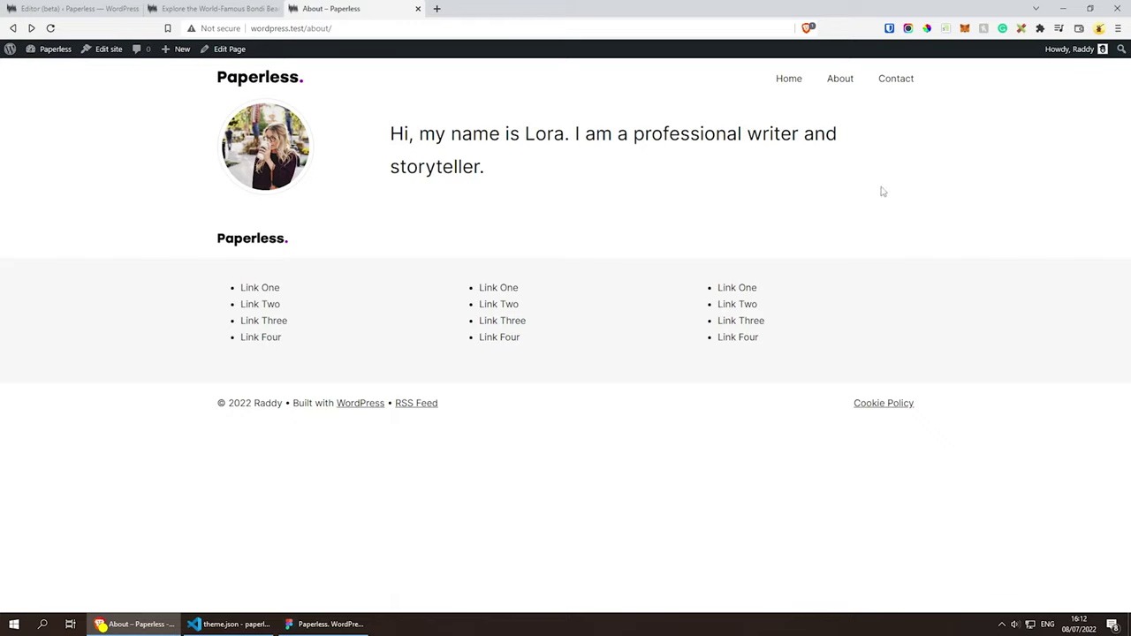
click(894, 82)
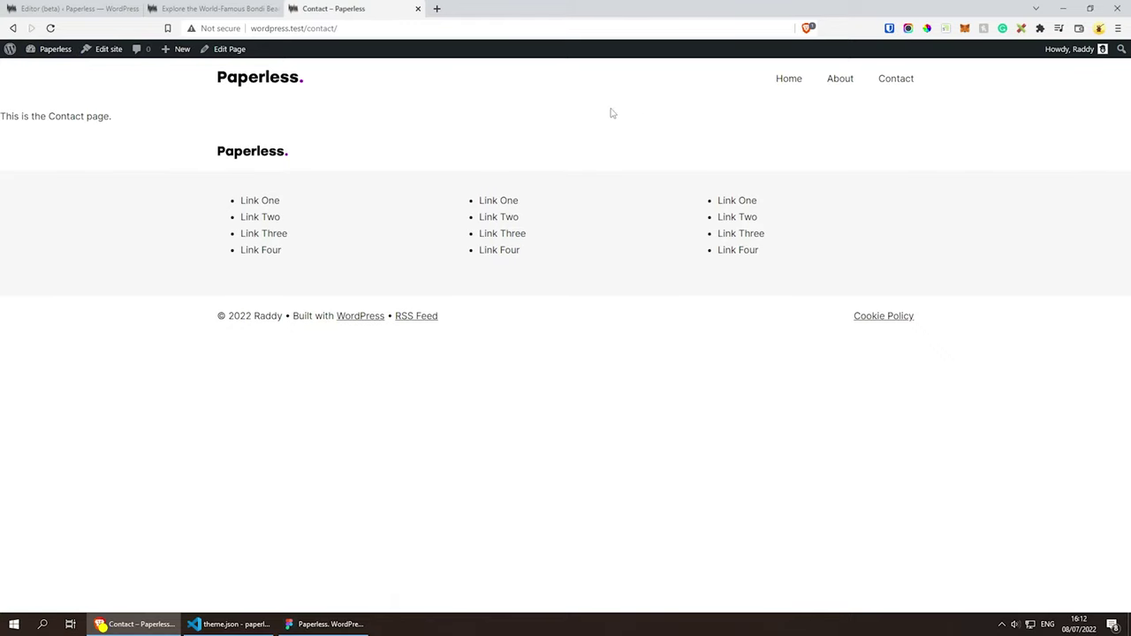
Delete 'This is the Contact page.' in the editor, then show List View and the block inserter.
click(225, 49)
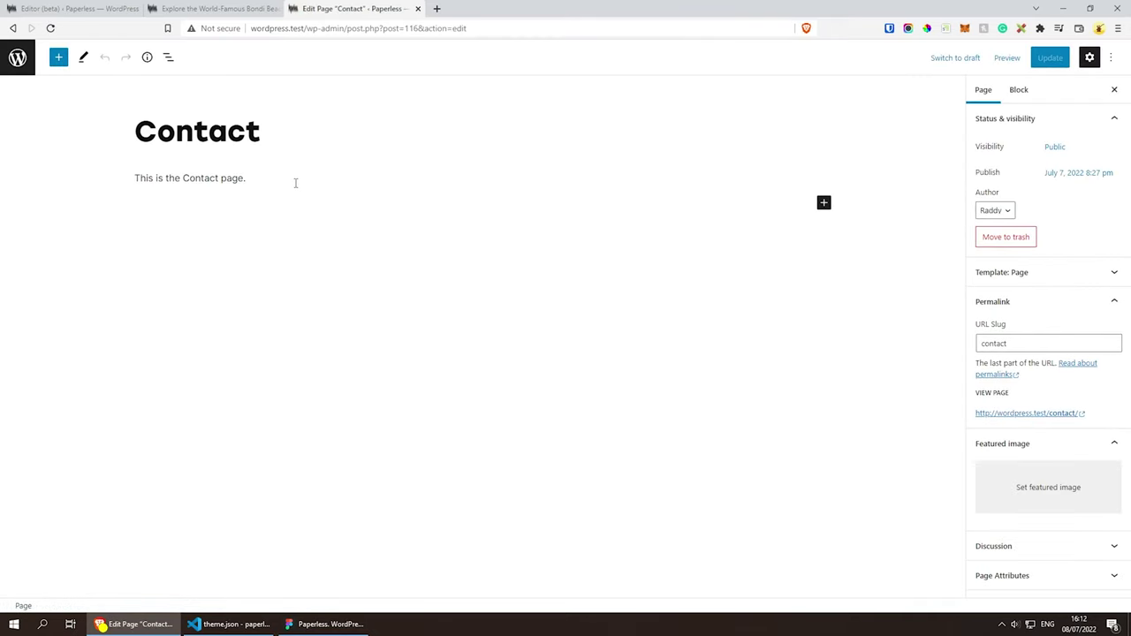
drag(295, 182, 138, 179)
key(BackSpace)
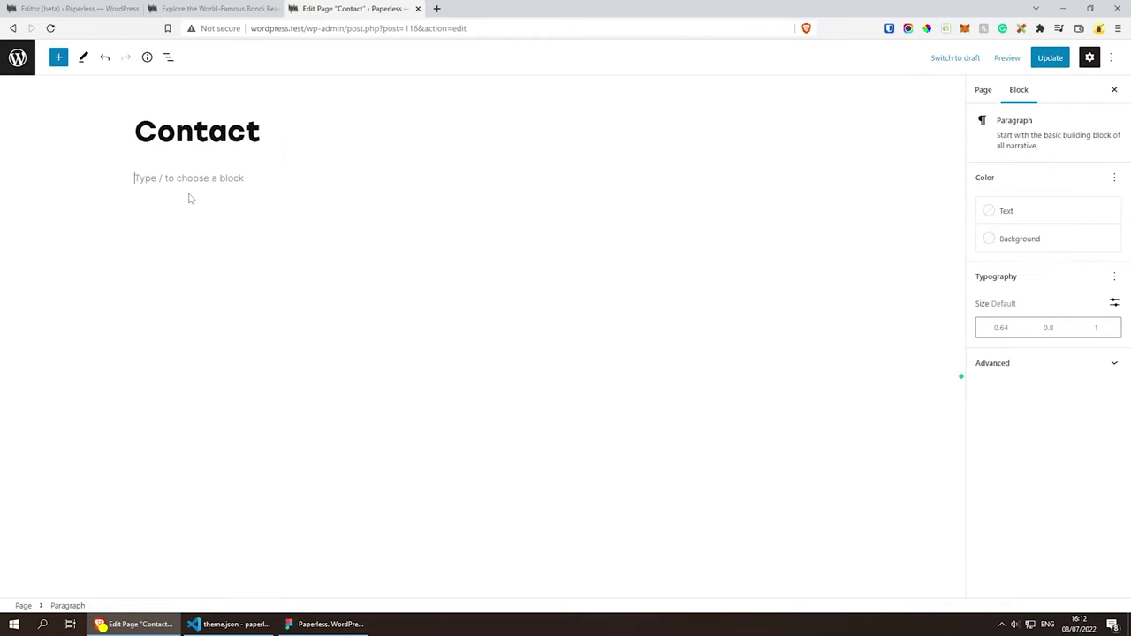
click(167, 58)
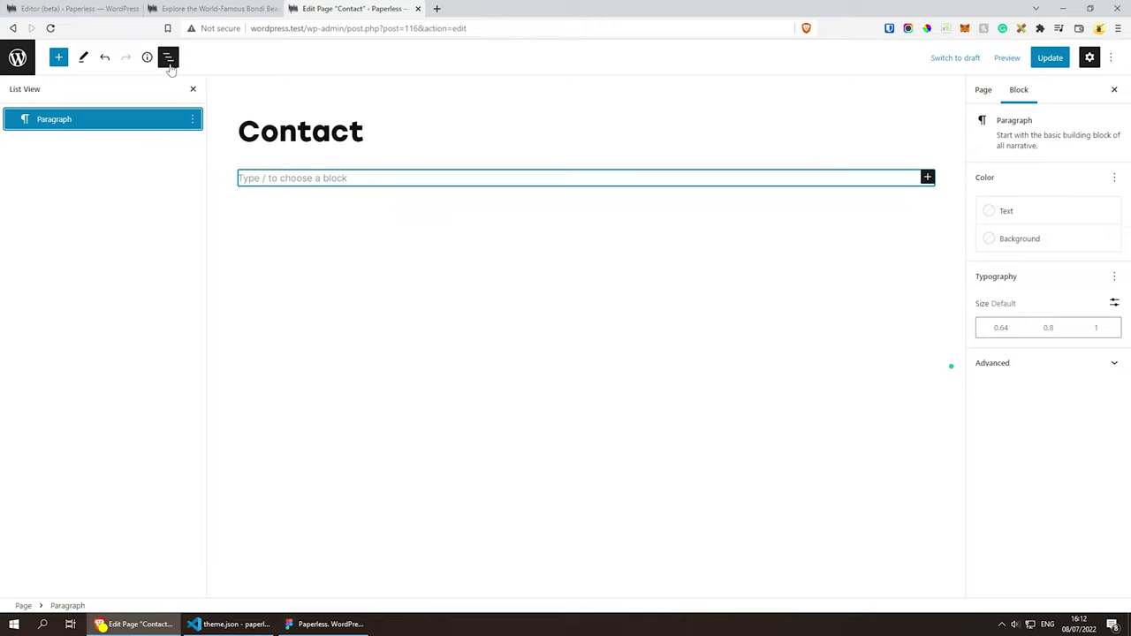
click(59, 59)
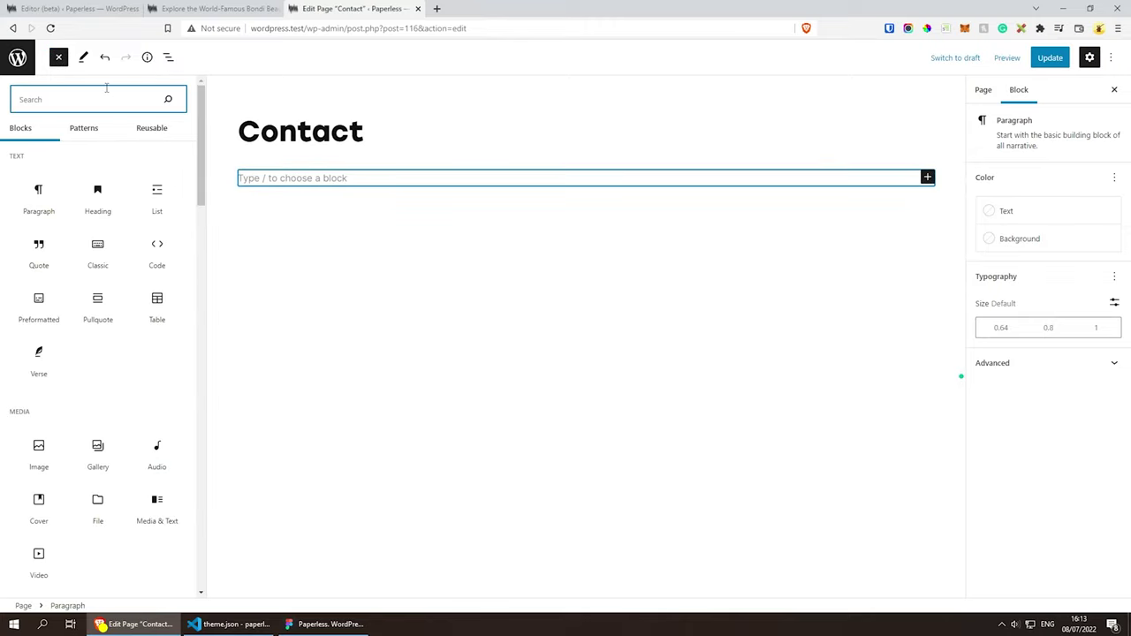